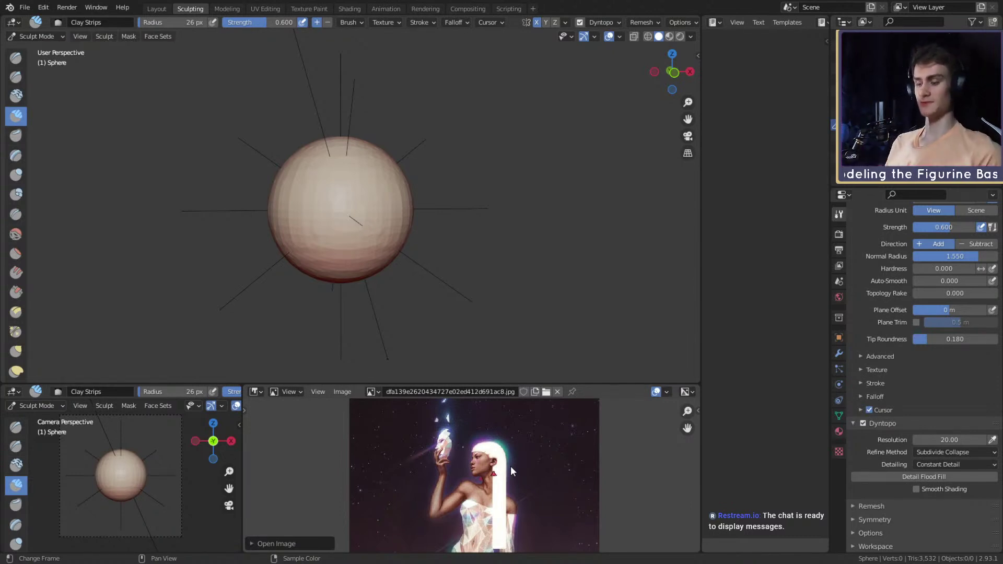
Step: Examine the full reference painting, then frame the woman's head, shoulders and raised mask closely
scroll(509, 465, down, 4)
scroll(502, 443, up, 3)
middle_drag(503, 443, 493, 473)
scroll(500, 450, down, 2)
scroll(497, 477, up, 2)
scroll(491, 477, down, 2)
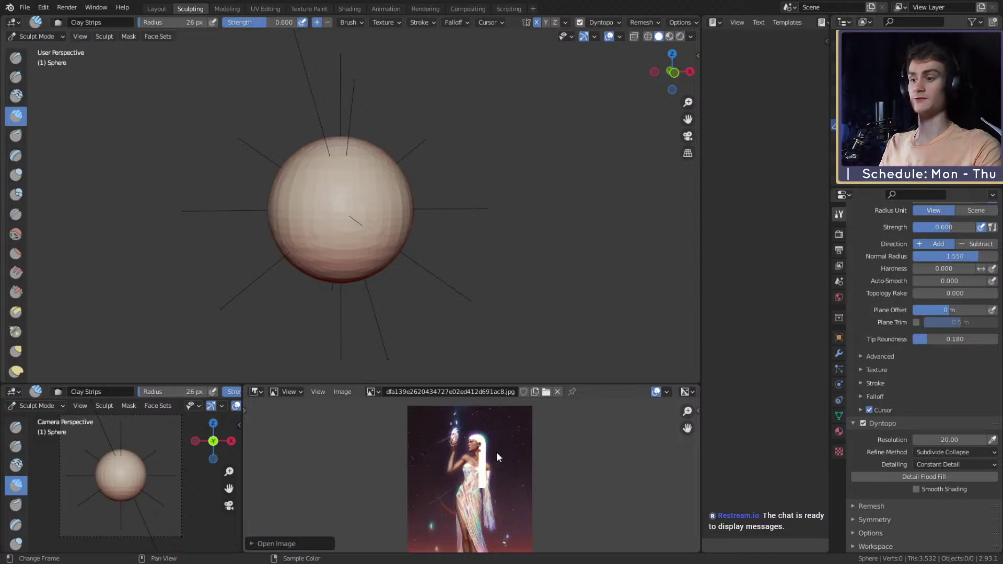
scroll(497, 450, up, 4)
middle_drag(492, 446, 526, 472)
scroll(492, 473, down, 2)
scroll(490, 472, up, 1)
scroll(517, 473, up, 2)
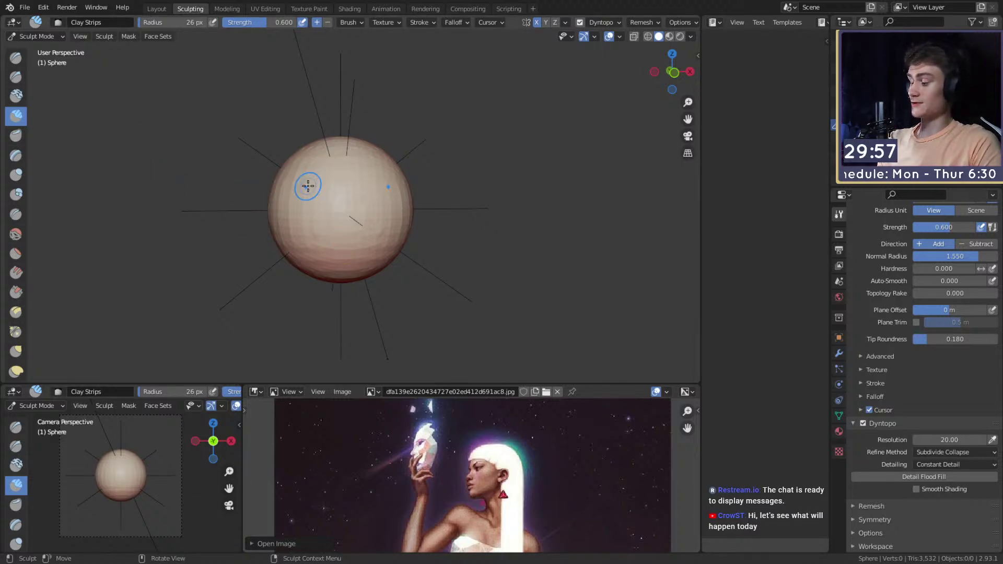
Step: Pull the lower front of the sphere downward with a large Snake Hook brush to start the jaw and chin
middle_drag(416, 256, 420, 263)
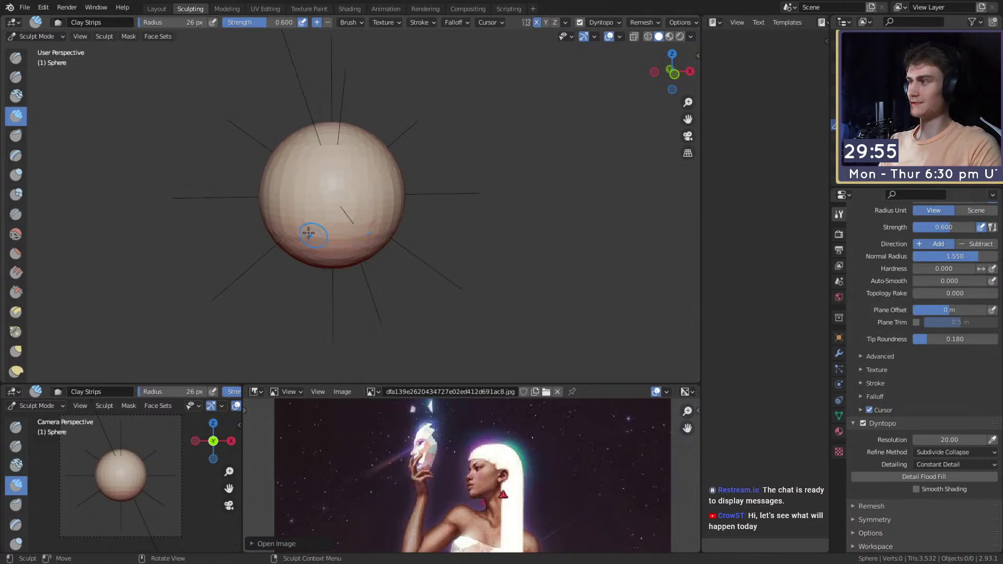
middle_drag(342, 226, 313, 139)
key(k)
key(f)
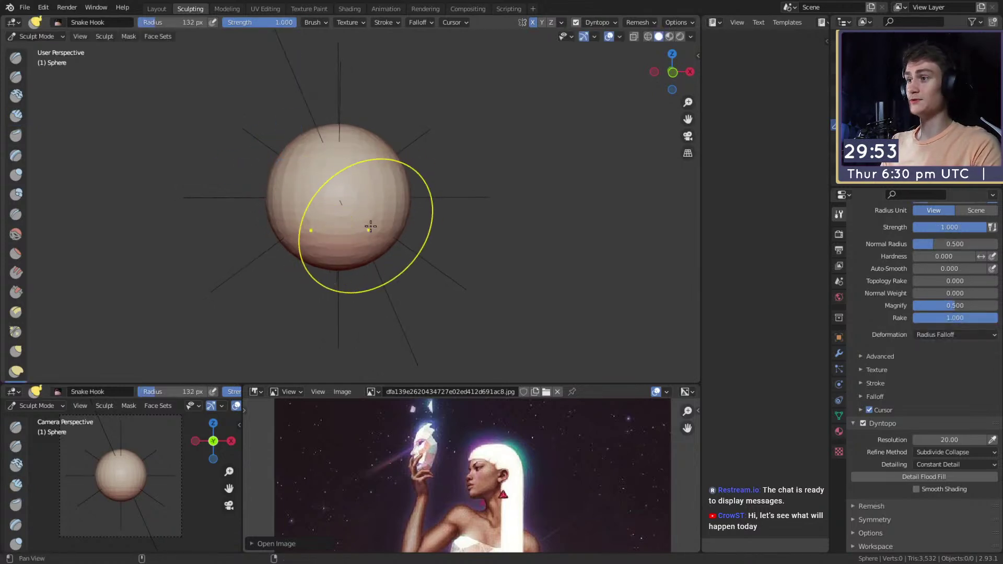
click(366, 233)
mouse_move(366, 233)
shift+middle_down()
mouse_move(360, 250)
mouse_move(349, 229)
shift+middle_up()
key(f)
click(347, 242)
key(f)
click(340, 242)
drag(337, 242, 337, 276)
Step: Shape the chin from the side with the Snake Hook brush, adjusting its height and forward projection
mouse_move(355, 247)
middle_down()
mouse_move(287, 242)
mouse_move(314, 242)
middle_up()
key(f)
click(323, 273)
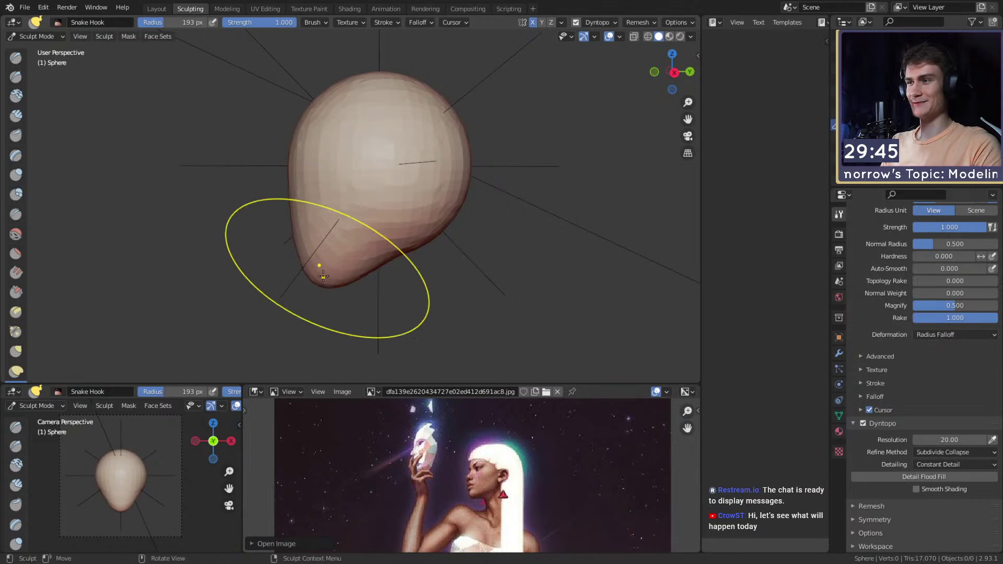
click(312, 274)
drag(313, 275, 313, 262)
key(f)
click(311, 255)
mouse_move(311, 255)
middle_down()
mouse_move(348, 254)
mouse_move(336, 245)
middle_up()
key(f)
click(314, 285)
drag(313, 284, 290, 278)
Step: Refine the overall head outline into a tapered egg shape with the Snake Hook brush at several sizes
mouse_move(289, 278)
middle_down()
mouse_move(372, 261)
mouse_move(363, 251)
mouse_move(374, 257)
mouse_move(358, 132)
mouse_move(385, 202)
mouse_move(373, 193)
mouse_move(381, 186)
middle_up()
key(f)
click(401, 228)
key(f)
click(372, 225)
mouse_move(372, 225)
middle_down()
mouse_move(382, 243)
mouse_move(386, 235)
mouse_move(385, 224)
mouse_move(357, 255)
middle_up()
key(f)
click(366, 220)
key(f)
click(386, 246)
Step: Carve both eye sockets into the front of the head with the Clay Strips brush in subtract direction
key(c)
mouse_move(243, 148)
middle_down()
mouse_move(325, 223)
mouse_move(358, 217)
middle_up()
scroll(355, 214, up, 4)
alt+drag(350, 244, 350, 217)
key(f)
click(335, 214)
mouse_move(349, 217)
alt+mouse_down()
mouse_move(352, 230)
mouse_move(334, 209)
alt+mouse_up()
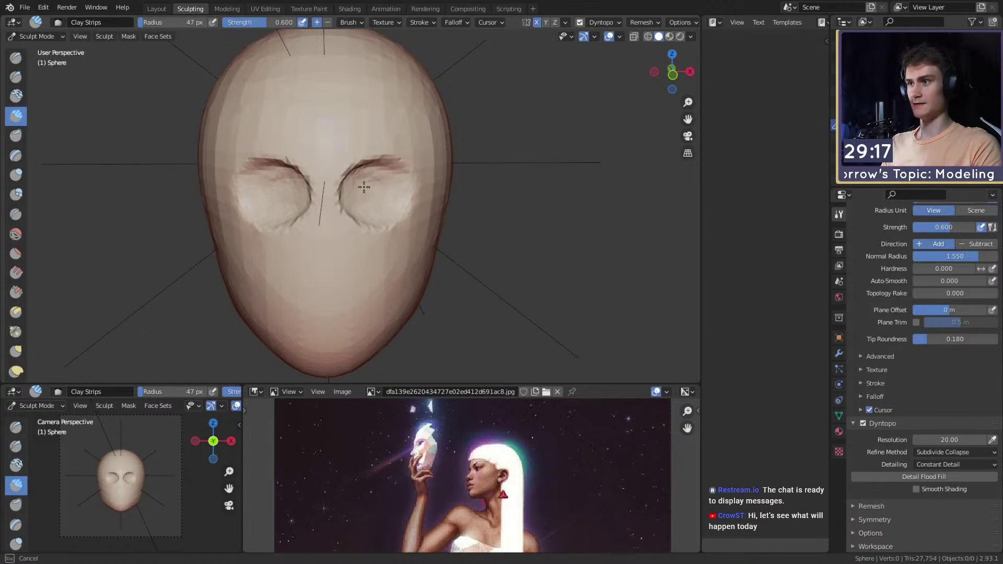
mouse_move(374, 204)
alt+mouse_down()
mouse_move(347, 211)
mouse_move(340, 231)
mouse_move(303, 218)
mouse_move(336, 185)
mouse_move(406, 191)
mouse_move(422, 202)
mouse_move(370, 224)
mouse_move(347, 206)
alt+mouse_up()
Step: Adjust the proportions around the eye area with the Grab brush at different sizes
key(g)
key(f)
click(329, 186)
key(f)
click(329, 202)
Step: Build up the eyeballs inside the sockets and block in the cheekbones along the sides with Clay Strips
key(c)
mouse_move(315, 161)
alt+mouse_down()
mouse_move(376, 222)
mouse_move(366, 225)
mouse_move(378, 201)
alt+mouse_up()
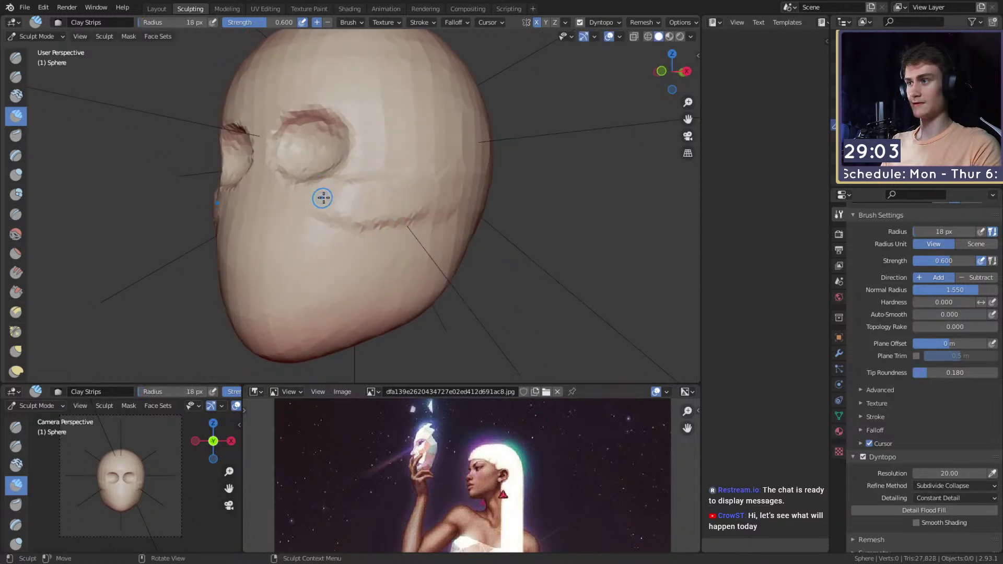
mouse_move(305, 191)
alt+mouse_down()
mouse_move(365, 202)
mouse_move(366, 212)
mouse_move(398, 202)
mouse_move(412, 237)
mouse_move(416, 220)
mouse_move(390, 161)
mouse_move(393, 255)
alt+mouse_up()
Step: Carve a groove behind the jaw on the underside of the head with the Crease brush at strength 0.442
key(shift+c)
alt+shift+drag(401, 265, 396, 213)
mouse_move(397, 178)
mouse_down()
mouse_move(406, 110)
mouse_move(389, 99)
mouse_move(388, 180)
mouse_up()
mouse_move(403, 196)
alt+shift+mouse_down()
mouse_move(390, 216)
mouse_move(372, 125)
alt+shift+mouse_up()
key(shift+f)
click(406, 208)
mouse_move(377, 180)
alt+mouse_down()
mouse_move(380, 203)
mouse_move(371, 127)
mouse_move(393, 213)
alt+mouse_up()
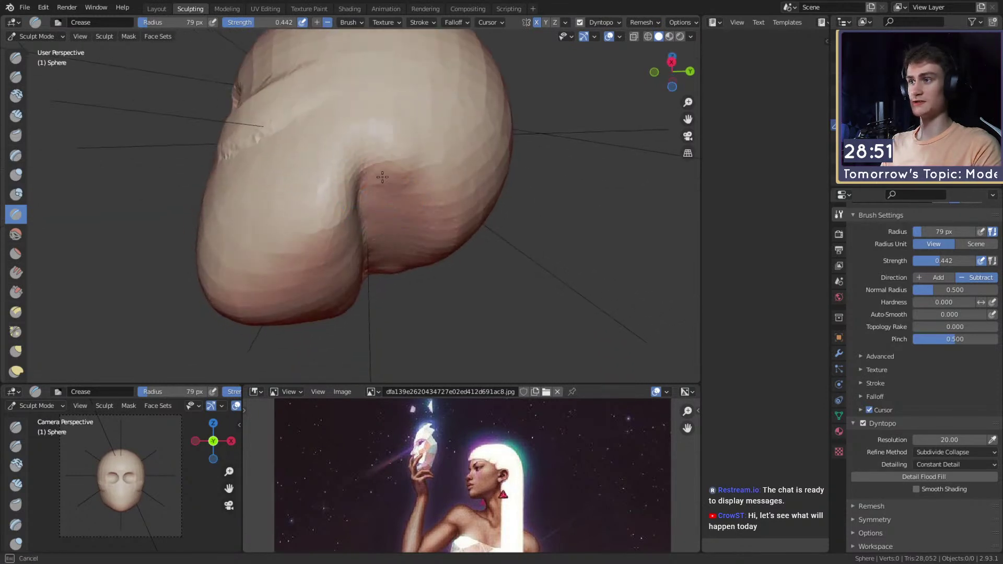
Step: Deepen and extend the crease across the underside to separate the jaw from the base of the skull
mouse_move(404, 214)
middle_down()
mouse_move(459, 208)
mouse_move(440, 251)
middle_up()
drag(377, 224, 372, 180)
mouse_move(387, 175)
middle_down()
mouse_move(414, 225)
mouse_move(395, 228)
mouse_move(367, 107)
middle_up()
key(bracketleft)
key(bracketleft)
key(bracketleft)
Step: Flesh out the underside of the jaw with the Clay Strips brush at a radius of 80 px
key(c)
mouse_move(395, 150)
mouse_down()
mouse_move(415, 141)
mouse_move(324, 209)
mouse_move(311, 241)
mouse_up()
key(f)
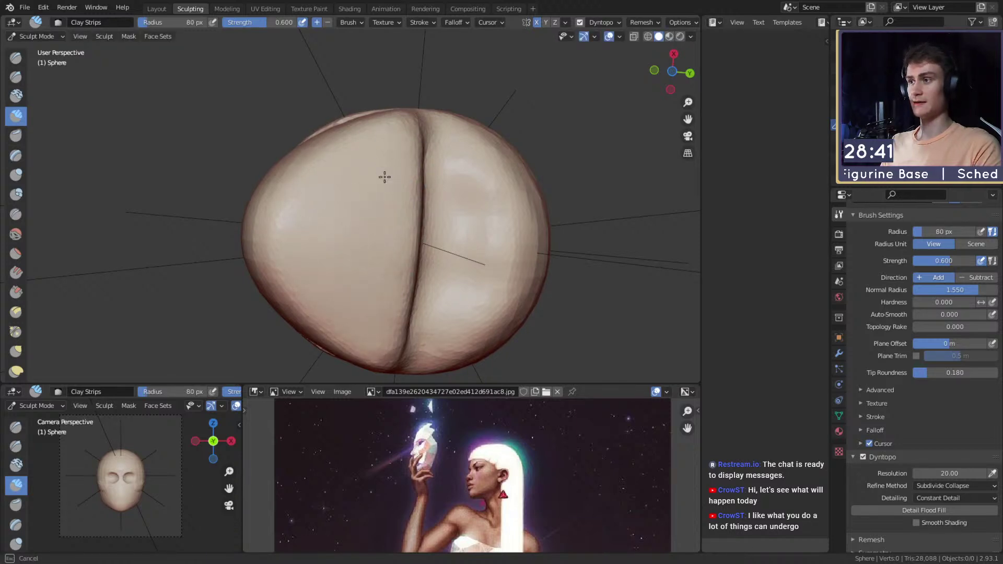
mouse_move(361, 244)
middle_down()
mouse_move(361, 209)
mouse_move(343, 234)
mouse_move(359, 275)
mouse_move(331, 265)
mouse_move(334, 279)
middle_up()
Step: Reshape the jaw and lower face with the Grab brush
key(g)
key(f)
click(414, 280)
drag(305, 281, 299, 292)
mouse_move(334, 272)
middle_down()
mouse_move(352, 277)
mouse_move(341, 199)
middle_up()
key(f)
click(395, 285)
Step: Block in the nose bridge, nose base and upper lip with Clay Strips at a radius of about 42 px
key(c)
key(f)
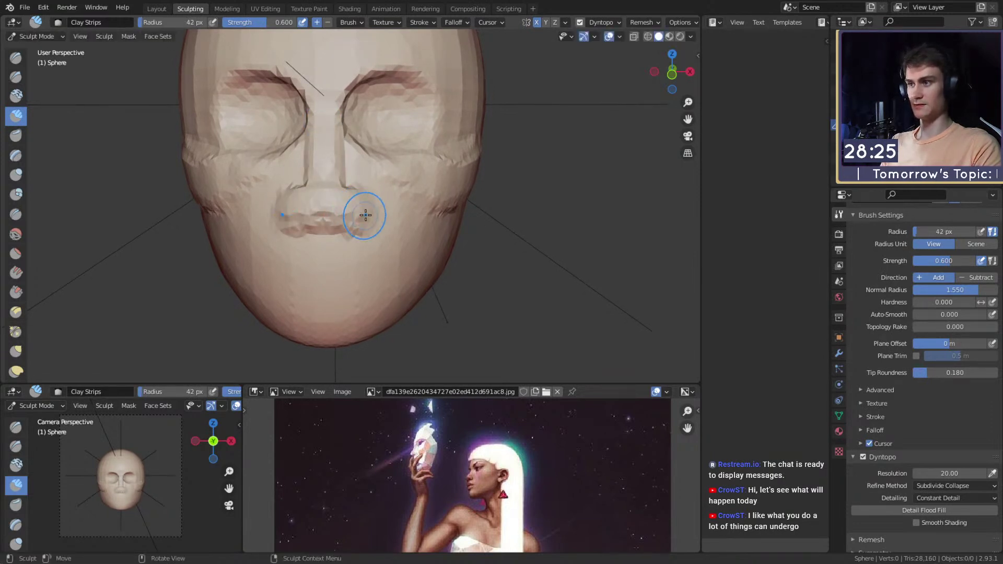
key(f)
click(320, 209)
mouse_move(322, 199)
mouse_down()
mouse_move(354, 216)
mouse_move(342, 226)
mouse_move(351, 207)
mouse_move(315, 238)
mouse_move(307, 276)
mouse_move(347, 215)
mouse_up()
key(f)
click(344, 239)
Step: Pull the nose and mouth area into a stronger profile with the Snake Hook brush at several sizes
key(k)
mouse_move(264, 212)
alt+mouse_down()
mouse_move(381, 218)
mouse_move(388, 235)
mouse_move(282, 220)
alt+mouse_up()
scroll(380, 216, up, 3)
key(f)
click(429, 217)
key(f)
click(384, 234)
key(f)
click(438, 236)
mouse_move(282, 219)
alt+shift+mouse_down()
mouse_move(352, 218)
mouse_move(349, 203)
mouse_move(313, 184)
mouse_move(347, 231)
mouse_move(346, 207)
mouse_move(349, 238)
mouse_move(354, 200)
mouse_move(350, 212)
mouse_move(332, 210)
mouse_move(336, 221)
mouse_move(351, 218)
mouse_move(305, 220)
mouse_move(372, 209)
mouse_move(355, 241)
mouse_move(370, 184)
mouse_move(365, 215)
mouse_move(314, 217)
alt+shift+mouse_up()
Step: Build up the nose tip and nostril wings with small Clay Strips strokes
key(c)
key(f)
click(339, 230)
key(f)
click(340, 210)
key(f)
click(329, 206)
Step: Add Clay Strips volume around the nose and cheeks, and smooth the transitions toward the mouth
click(345, 234)
drag(379, 262, 380, 267)
mouse_move(360, 241)
alt+shift+mouse_down()
mouse_move(340, 222)
mouse_move(378, 288)
alt+shift+mouse_up()
key(f)
click(366, 251)
mouse_move(360, 249)
alt+shift+mouse_down()
mouse_move(356, 235)
mouse_move(381, 295)
alt+shift+mouse_up()
Step: Build up the rounded mouth mound below the nose with Clay Strips, using a radius up to 50 px
mouse_move(349, 249)
middle_down()
mouse_move(367, 233)
mouse_move(351, 219)
mouse_move(336, 226)
mouse_move(341, 215)
mouse_move(352, 246)
mouse_move(355, 234)
middle_up()
key(f)
click(346, 230)
key(f)
click(344, 213)
middle_drag(355, 234, 327, 241)
scroll(353, 239, up, 3)
key(f)
click(332, 239)
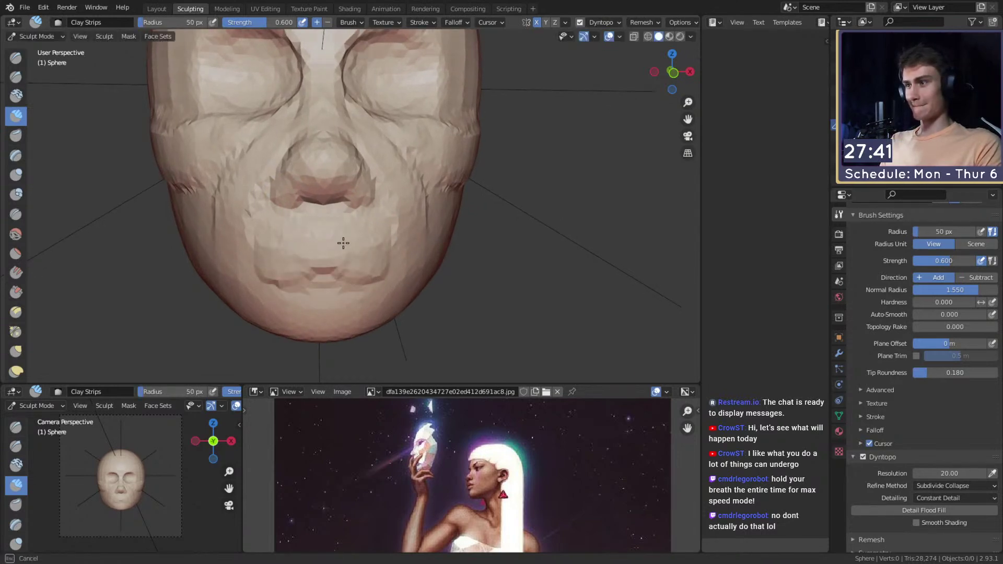
Step: Build up the chin and lower jaw edge with Clay Strips at 28 px, and crease the folds beside the mouth
mouse_move(355, 271)
middle_down()
mouse_move(348, 235)
mouse_move(329, 242)
middle_up()
key(f)
click(371, 268)
mouse_move(372, 269)
middle_down()
mouse_move(340, 265)
mouse_move(340, 251)
mouse_move(307, 268)
mouse_move(344, 251)
middle_up()
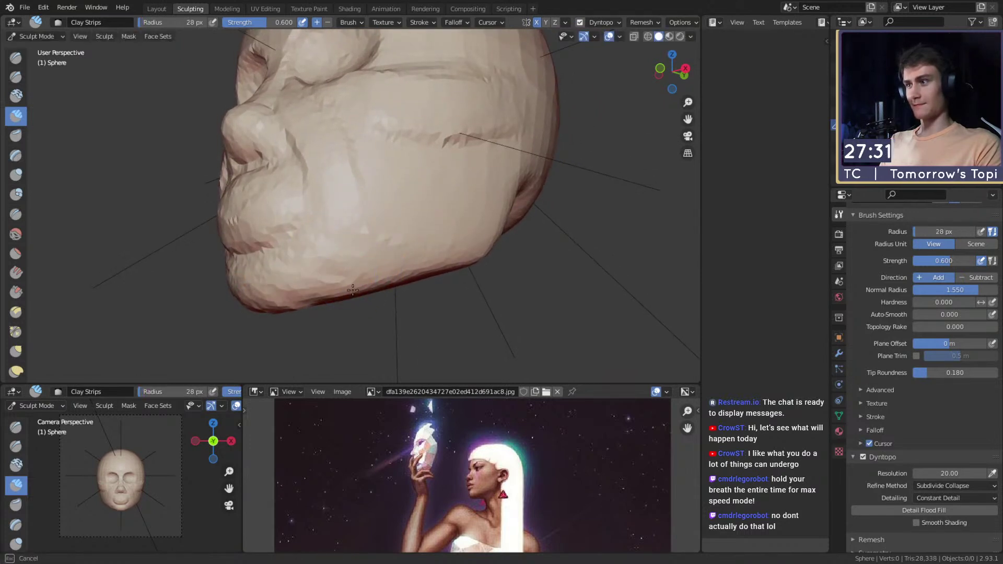
middle_drag(314, 286, 347, 264)
key(shift+c)
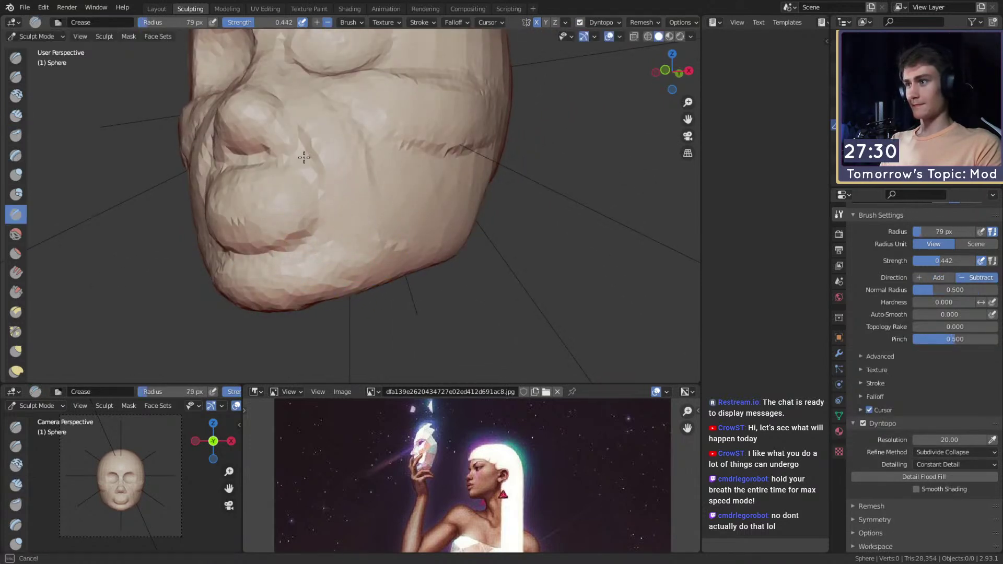
middle_drag(332, 217, 291, 217)
Step: Adjust the facial proportions from the side and around the eye sockets with the Grab brush
key(g)
mouse_move(369, 184)
alt+mouse_down()
mouse_move(336, 208)
mouse_move(314, 164)
mouse_move(312, 184)
mouse_move(332, 178)
mouse_move(313, 212)
mouse_move(343, 229)
mouse_move(293, 225)
alt+mouse_up()
key(f)
click(316, 183)
key(f)
click(297, 171)
key(f)
click(308, 201)
mouse_move(342, 214)
ctrl+alt+mouse_down()
mouse_move(344, 233)
mouse_move(392, 229)
mouse_move(360, 194)
ctrl+alt+mouse_up()
key(f)
click(369, 218)
Step: Form the brow ridge and outer rim of the eye sockets with Clay Strips, starting at a 38 px radius
key(c)
key(f)
click(369, 202)
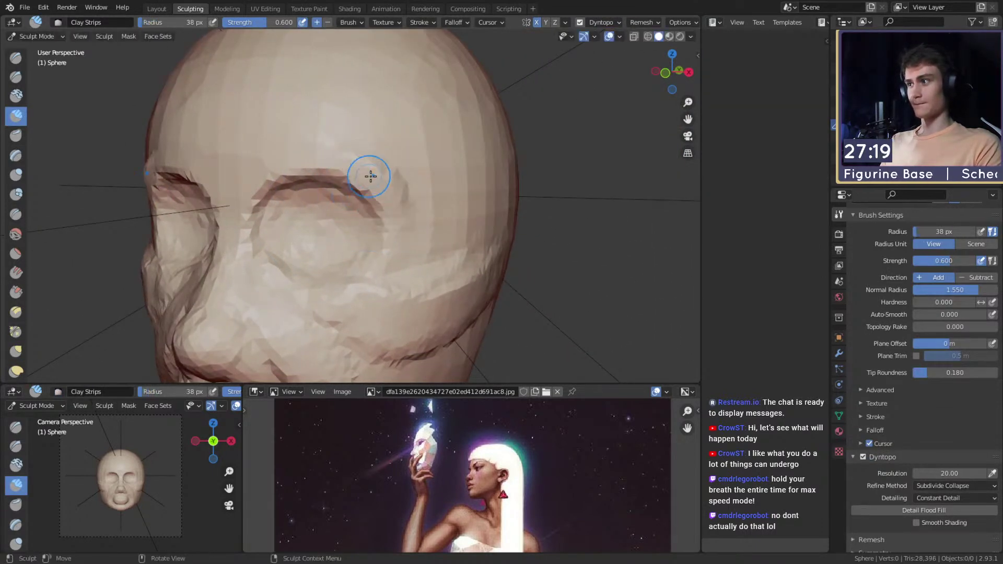
key(f)
mouse_move(408, 206)
alt+mouse_down()
mouse_move(361, 196)
mouse_move(367, 166)
mouse_move(386, 173)
alt+mouse_up()
click(381, 195)
key(f)
click(404, 167)
Step: Fill out the temple and side of the head with broad Clay Strips strokes at a 92 px radius
mouse_move(407, 126)
mouse_down()
mouse_move(416, 151)
mouse_move(494, 192)
mouse_move(476, 177)
mouse_up()
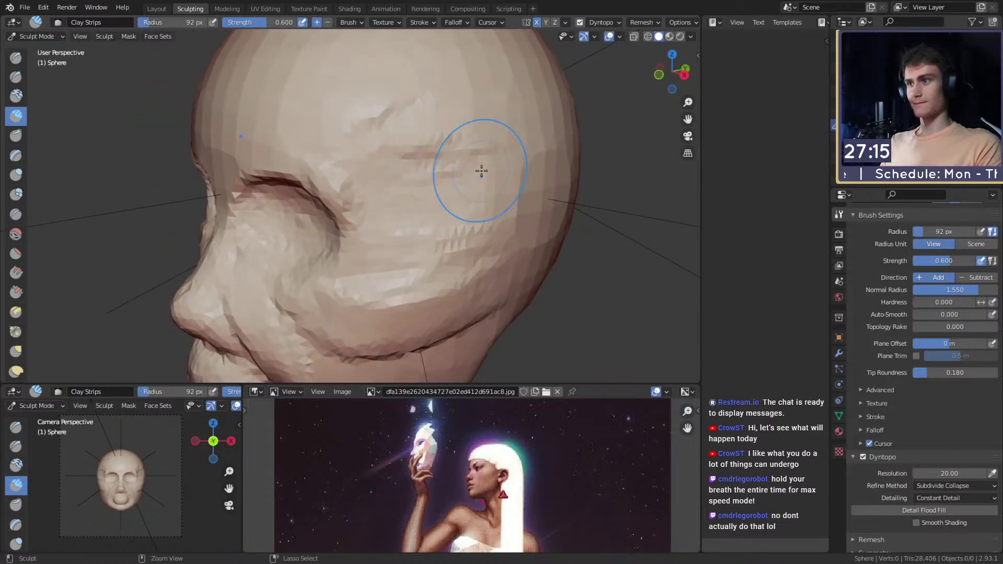
key(f)
click(448, 188)
Step: Build up the centre of the forehead above the nose bridge with Clay Strips at a 37 px radius
middle_drag(448, 188, 374, 187)
scroll(374, 186, up, 3)
key(f)
click(346, 156)
mouse_move(335, 157)
middle_down()
mouse_move(352, 164)
mouse_move(347, 170)
middle_up()
key(f)
click(347, 171)
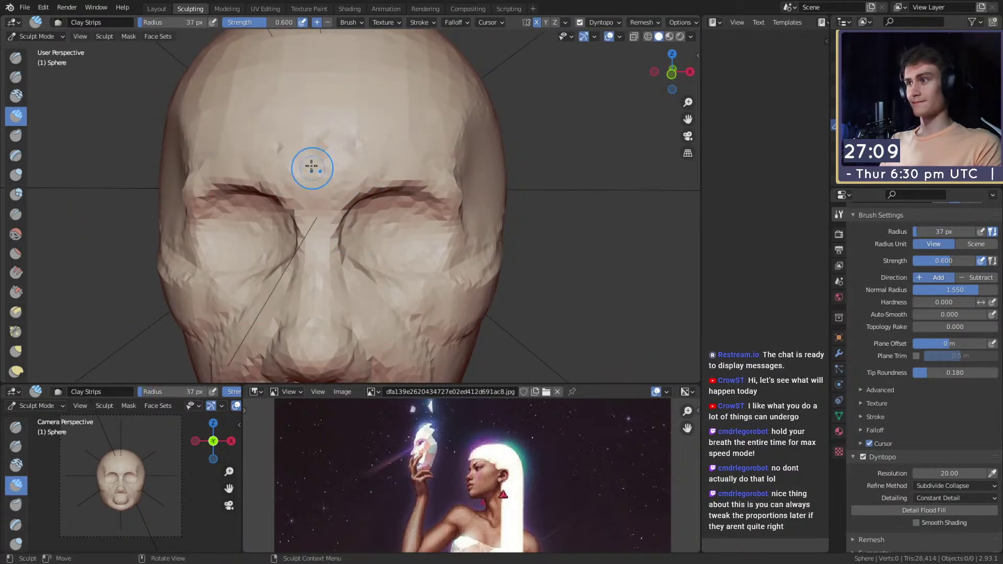
Step: Define the edge between forehead and temple with Clay Strips, starting at a 52 px radius, and smooth the surface
mouse_move(373, 162)
middle_down()
mouse_move(369, 178)
mouse_move(359, 174)
mouse_move(362, 195)
mouse_move(401, 130)
middle_up()
key(f)
click(386, 183)
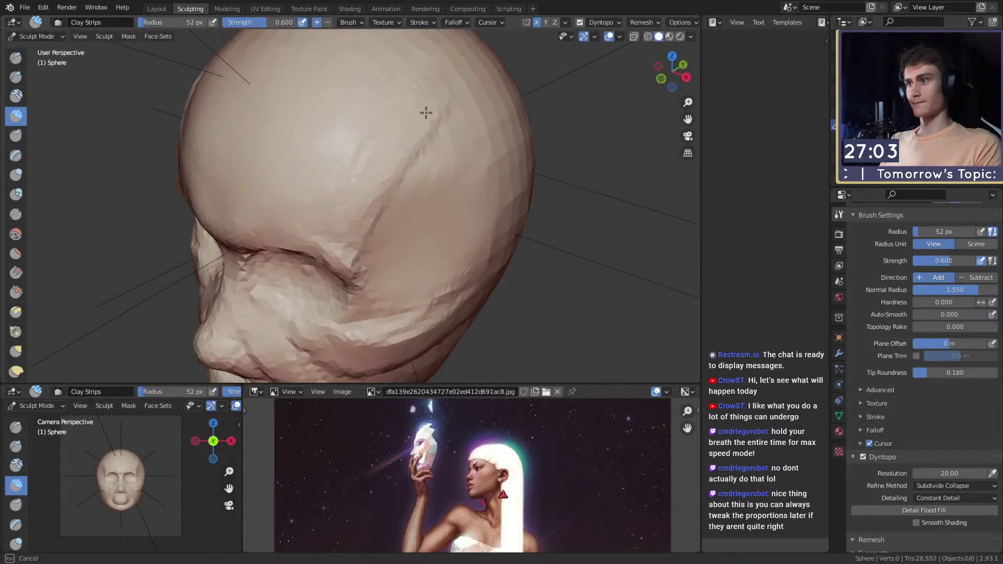
key(f)
click(416, 99)
mouse_move(353, 162)
middle_down()
mouse_move(394, 164)
mouse_move(385, 236)
middle_up()
mouse_move(384, 236)
alt+shift+mouse_down()
mouse_move(384, 213)
mouse_move(395, 208)
mouse_move(367, 222)
mouse_move(366, 172)
alt+shift+mouse_up()
Step: Adjust the lower cheeks and jaw outline with the Grab brush, enlarging its radius to 144 px
key(f)
click(350, 211)
key(g)
mouse_move(361, 164)
shift+middle_down()
mouse_move(372, 243)
mouse_move(386, 231)
mouse_move(466, 221)
shift+middle_up()
key(f)
click(374, 184)
key(f)
click(366, 201)
key(f)
click(385, 231)
mouse_move(393, 206)
middle_down()
mouse_move(374, 219)
mouse_move(415, 214)
middle_up()
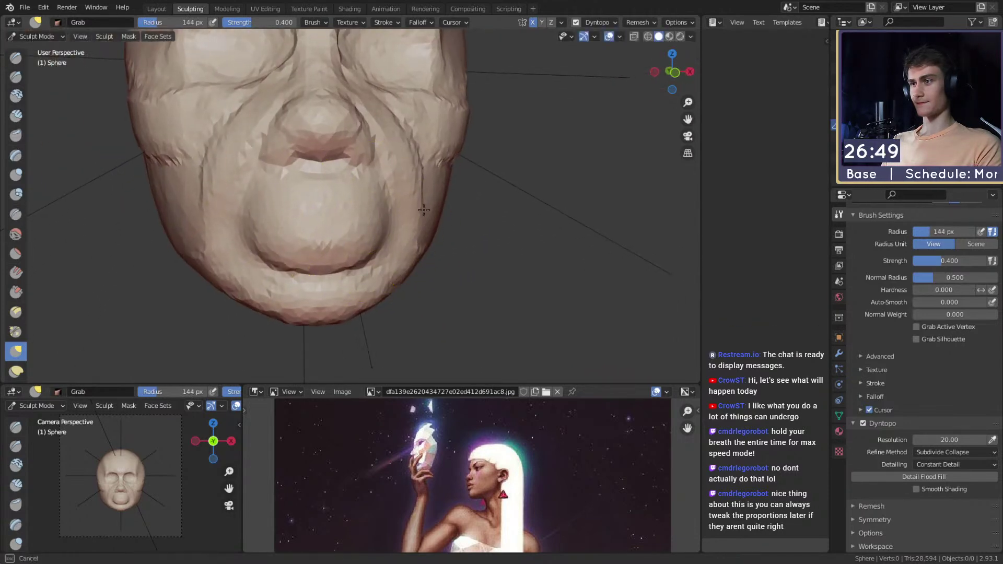
Step: Fill out the cheek and back corner of the jaw with Clay Strips, bringing the radius to 105 px
key(c)
mouse_move(364, 194)
middle_down()
mouse_move(373, 202)
mouse_move(385, 186)
mouse_move(365, 224)
mouse_move(374, 177)
mouse_move(392, 210)
middle_up()
drag(392, 210, 389, 222)
middle_drag(408, 209, 380, 211)
key(f)
click(401, 213)
drag(405, 215, 407, 222)
drag(468, 198, 466, 201)
middle_drag(464, 201, 412, 205)
key(f)
click(414, 216)
drag(415, 224, 419, 233)
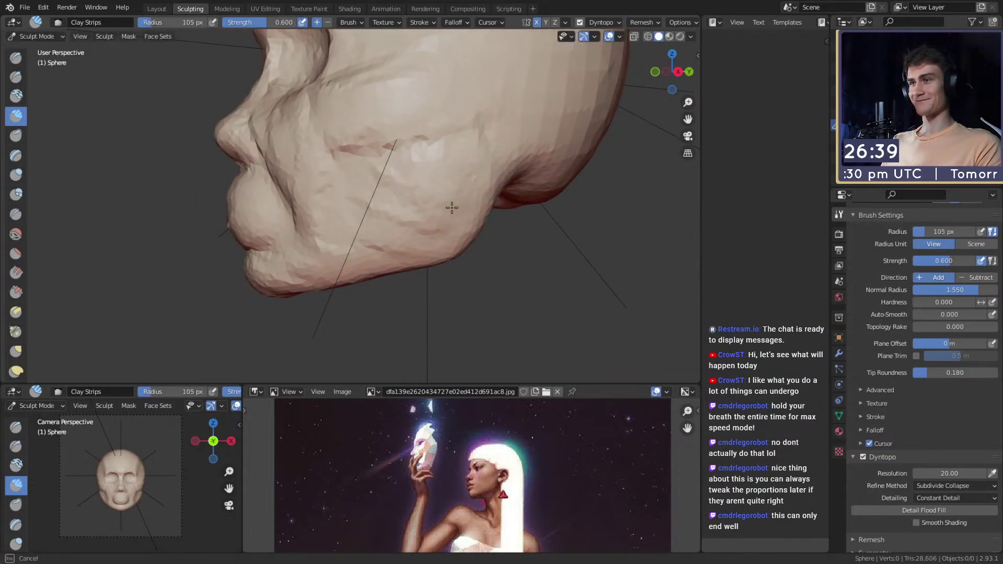
Step: Even out the side of the jaw with large strokes at a 146 px radius
drag(454, 202, 451, 205)
key(f)
click(376, 241)
drag(377, 242, 380, 247)
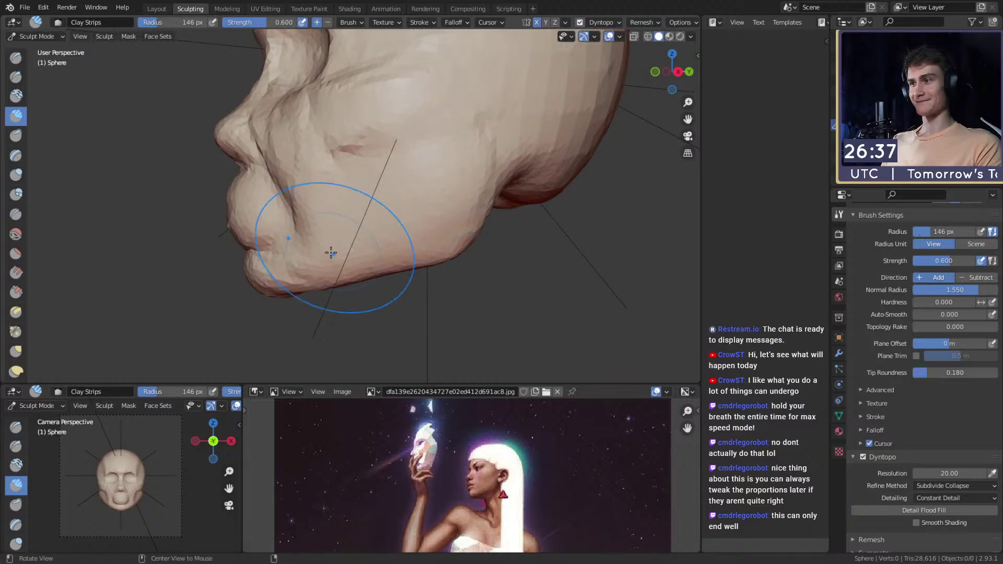
middle_drag(336, 255, 384, 182)
middle_drag(456, 133, 466, 247)
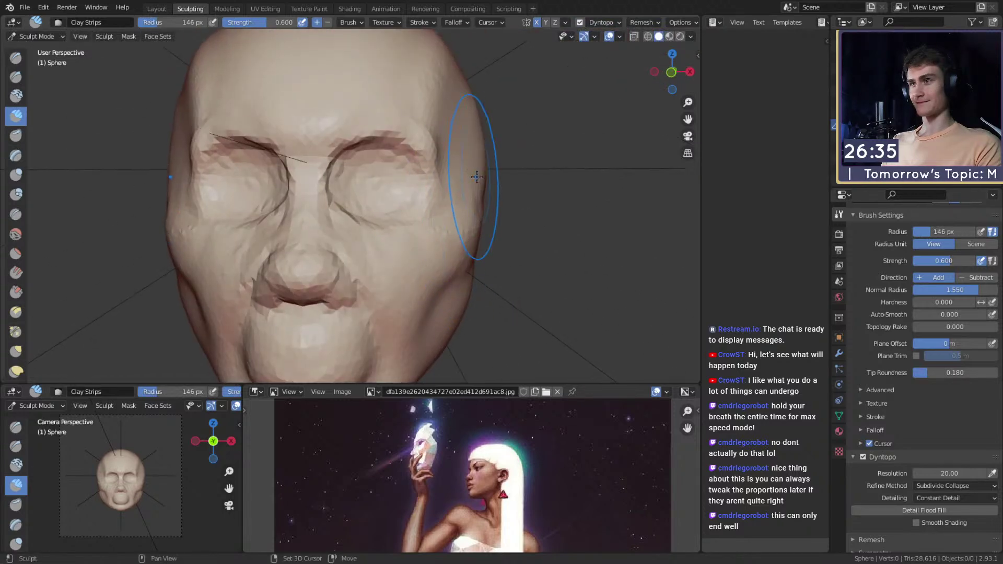
Step: Reshape the side of the skull and temple with the Grab brush at a 118 px radius
scroll(477, 171, up, 3)
scroll(477, 172, down, 5)
mouse_move(477, 171)
middle_down()
mouse_move(444, 209)
mouse_move(390, 231)
mouse_move(393, 188)
middle_up()
key(g)
scroll(424, 225, up, 3)
middle_drag(450, 142, 398, 173)
mouse_move(416, 277)
middle_down()
mouse_move(371, 166)
mouse_move(366, 175)
middle_up()
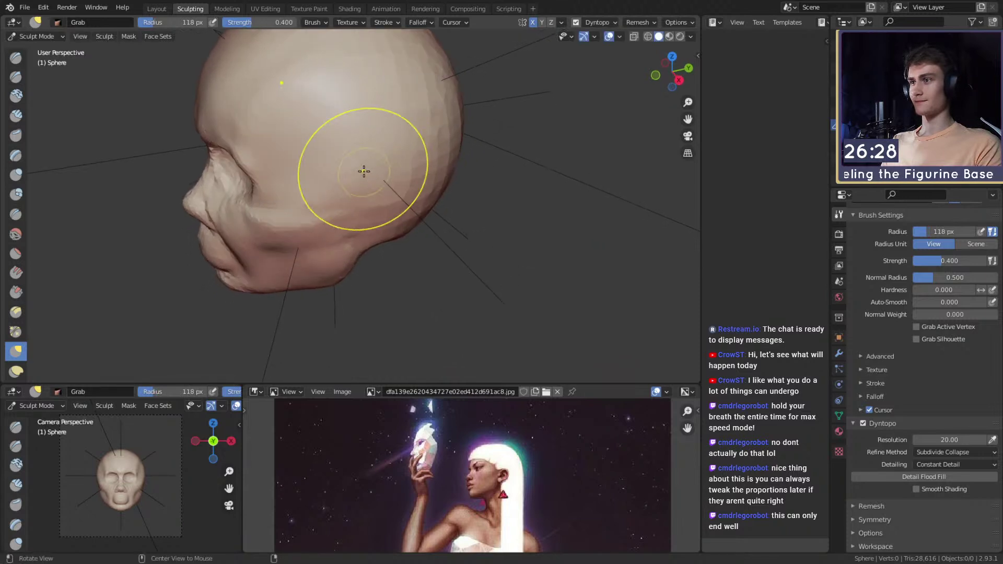
middle_drag(307, 235, 422, 205)
mouse_move(424, 164)
middle_down()
mouse_move(446, 179)
mouse_move(416, 221)
mouse_move(351, 206)
mouse_move(360, 171)
mouse_move(412, 193)
mouse_move(380, 208)
mouse_move(418, 218)
mouse_move(414, 202)
mouse_move(347, 218)
mouse_move(360, 200)
mouse_move(318, 172)
mouse_move(381, 141)
mouse_move(403, 171)
mouse_move(425, 139)
middle_up()
scroll(407, 231, up, 2)
Step: Refine the contour of the forehead and temple with the Grab brush at an 89 px radius
key(c)
scroll(346, 217, up, 2)
key(g)
key(f)
click(444, 131)
drag(412, 135, 410, 135)
middle_drag(411, 135, 438, 146)
key(f)
click(399, 146)
mouse_move(398, 98)
middle_down()
mouse_move(392, 174)
mouse_move(381, 135)
mouse_move(376, 168)
middle_up()
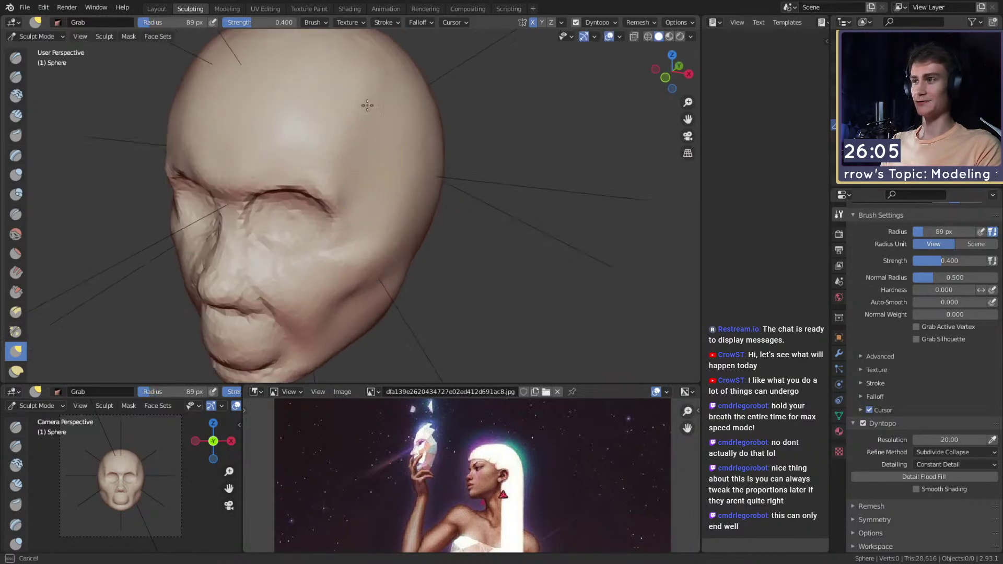
Step: Add volume to the temple beside the eye socket with Clay Strips at a 97 px radius
middle_drag(362, 85, 403, 117)
key(c)
middle_drag(403, 184, 339, 172)
scroll(340, 172, up, 2)
key(f)
click(351, 168)
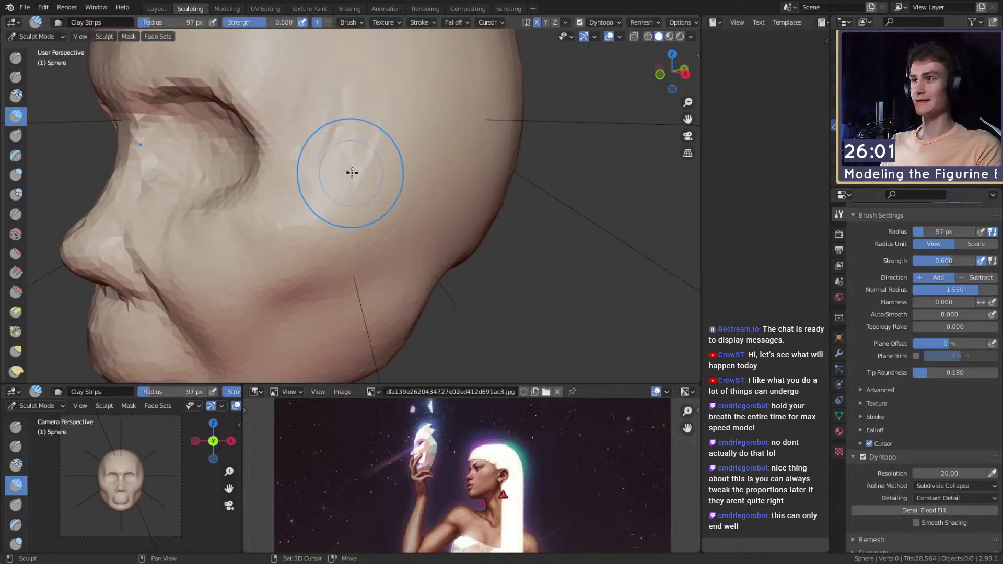
Step: Adjust the form of the temple and cheekbone with the Grab brush at several radii
mouse_move(393, 189)
middle_down()
mouse_move(371, 206)
mouse_move(391, 217)
mouse_move(399, 191)
mouse_move(307, 183)
mouse_move(356, 181)
mouse_move(336, 179)
mouse_move(347, 188)
mouse_move(338, 188)
mouse_move(345, 160)
middle_up()
key(g)
key(f)
click(407, 176)
key(f)
click(298, 182)
key(f)
click(357, 173)
Step: Build the cheekbone ridge back toward the ear with Clay Strips at 55 px and 79 px radii
key(c)
key(f)
click(353, 160)
middle_drag(421, 157, 325, 168)
key(f)
click(356, 178)
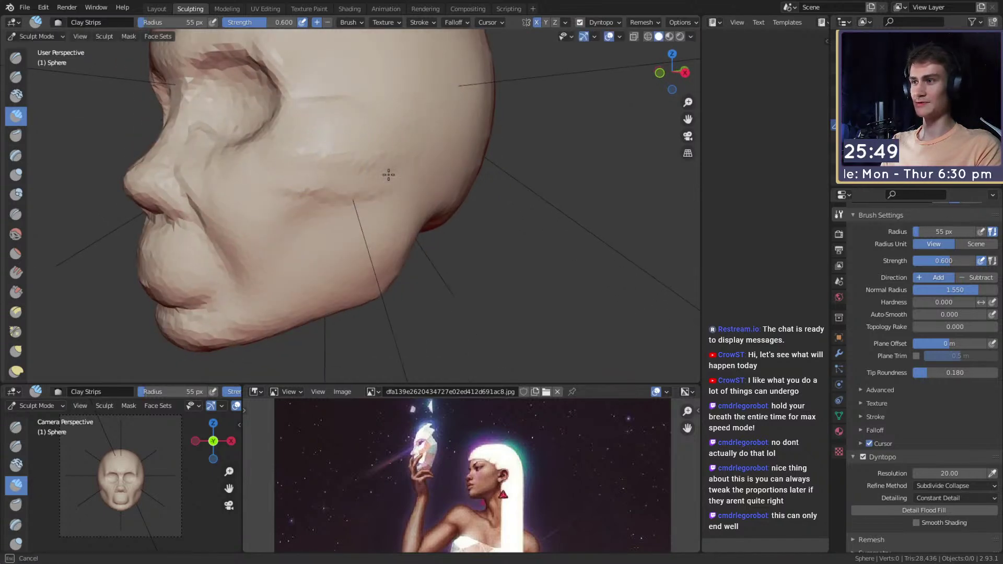
key(f)
click(353, 147)
mouse_move(393, 156)
middle_down()
mouse_move(366, 152)
mouse_move(345, 169)
middle_up()
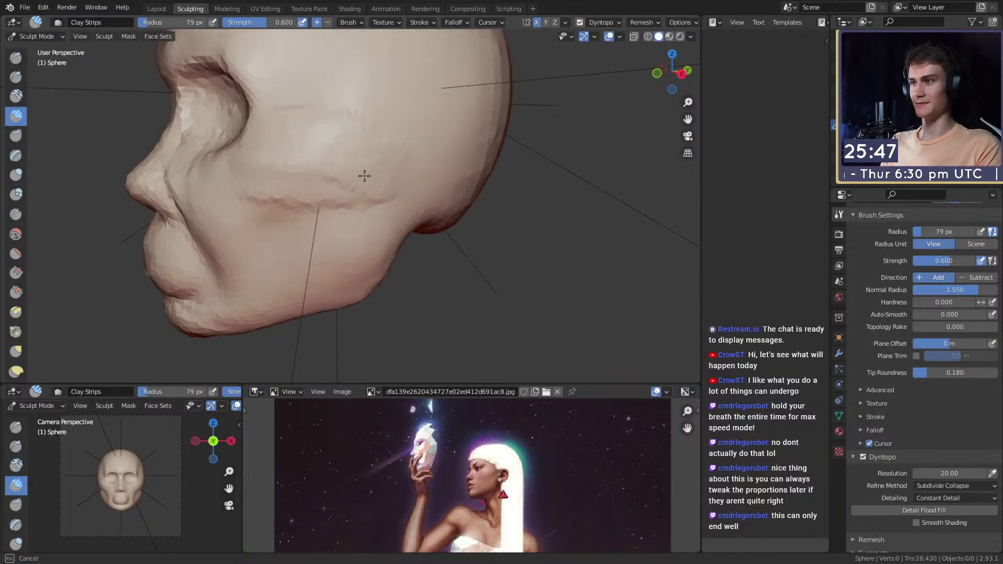
Step: Soften the underside of the cheekbone with broad strokes at a 145 px radius
key(f)
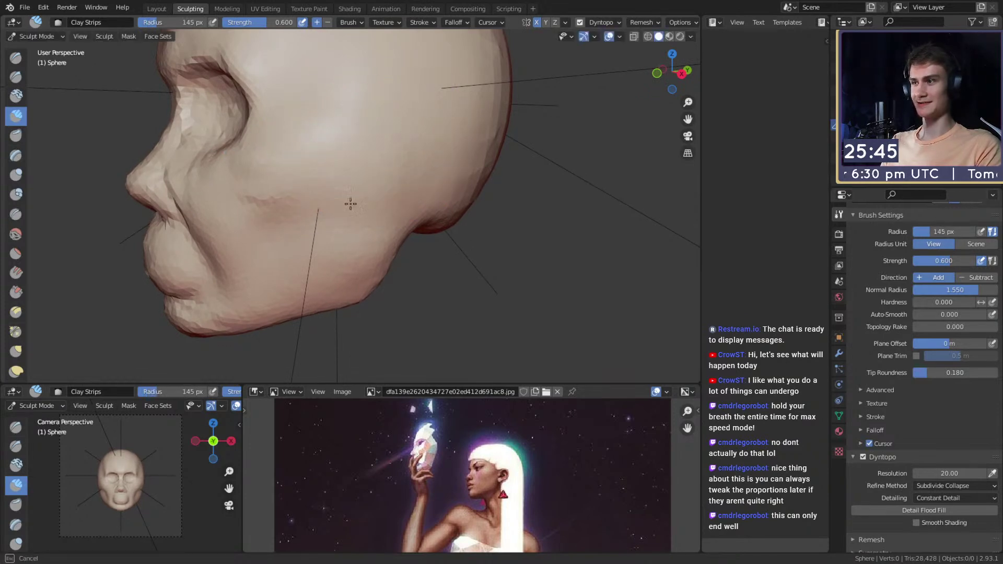
drag(316, 204, 345, 201)
scroll(368, 201, down, 4)
mouse_move(369, 204)
middle_down()
mouse_move(428, 193)
mouse_move(417, 183)
middle_up()
scroll(415, 190, up, 3)
Step: Correct the cheekbone and side contour of the face with the Grab brush
key(g)
scroll(417, 183, up, 2)
key(f)
click(421, 179)
scroll(422, 178, up, 1)
key(f)
click(434, 180)
drag(405, 173, 391, 174)
middle_drag(394, 186, 398, 168)
key(f)
click(398, 206)
Step: Model the cheek and jaw transition with Clay Strips, ending at a 90 px radius
key(c)
mouse_move(367, 202)
alt+mouse_down()
mouse_move(388, 204)
mouse_move(337, 212)
mouse_move(362, 207)
mouse_move(349, 195)
mouse_move(344, 208)
alt+mouse_up()
key(f)
click(330, 195)
mouse_move(345, 208)
alt+mouse_down()
mouse_move(330, 207)
mouse_move(335, 219)
alt+mouse_up()
key(f)
click(367, 215)
drag(368, 209, 367, 175)
mouse_move(379, 157)
ctrl+alt+mouse_down()
mouse_move(383, 176)
mouse_move(426, 183)
ctrl+alt+mouse_up()
ctrl+alt+drag(413, 217, 408, 197)
key(f)
click(394, 197)
alt+shift+drag(406, 238, 408, 179)
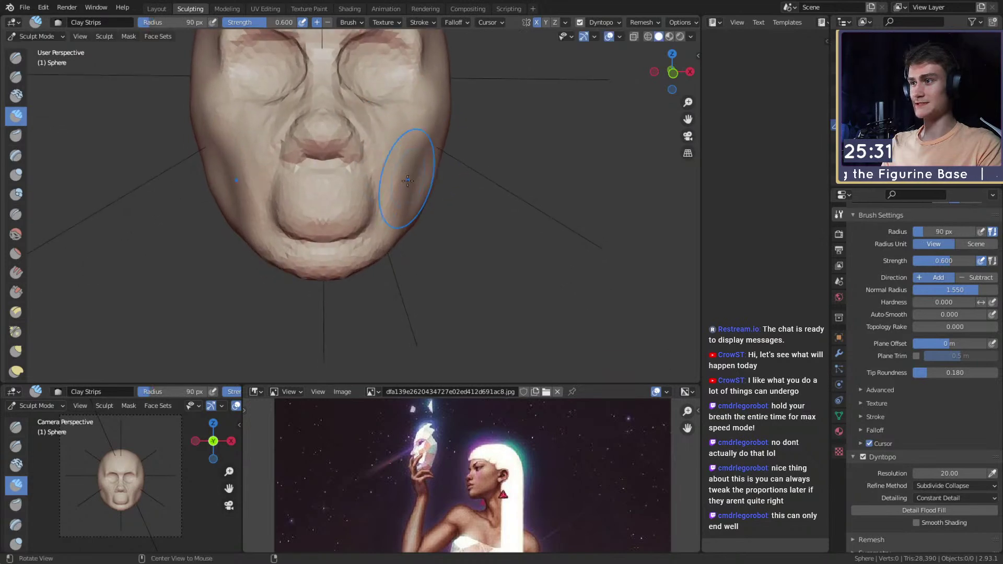
Step: Adjust the width of the cheeks and lower face with the Grab brush
key(g)
key(f)
click(365, 207)
mouse_move(353, 206)
alt+shift+mouse_down()
mouse_move(406, 201)
mouse_move(351, 205)
mouse_move(370, 201)
alt+shift+mouse_up()
key(f)
click(363, 202)
key(f)
click(394, 202)
mouse_move(368, 201)
alt+mouse_down()
mouse_move(452, 196)
mouse_move(429, 193)
alt+mouse_up()
mouse_move(430, 193)
ctrl+alt+mouse_down()
mouse_move(438, 210)
mouse_move(331, 152)
mouse_move(343, 87)
ctrl+alt+mouse_up()
Step: Refine the mouth and chin area in profile with the Grab brush at an 85 px radius
key(f)
click(447, 196)
key(f)
click(365, 197)
key(f)
click(365, 183)
mouse_move(365, 196)
alt+mouse_down()
mouse_move(362, 184)
mouse_move(375, 279)
alt+mouse_up()
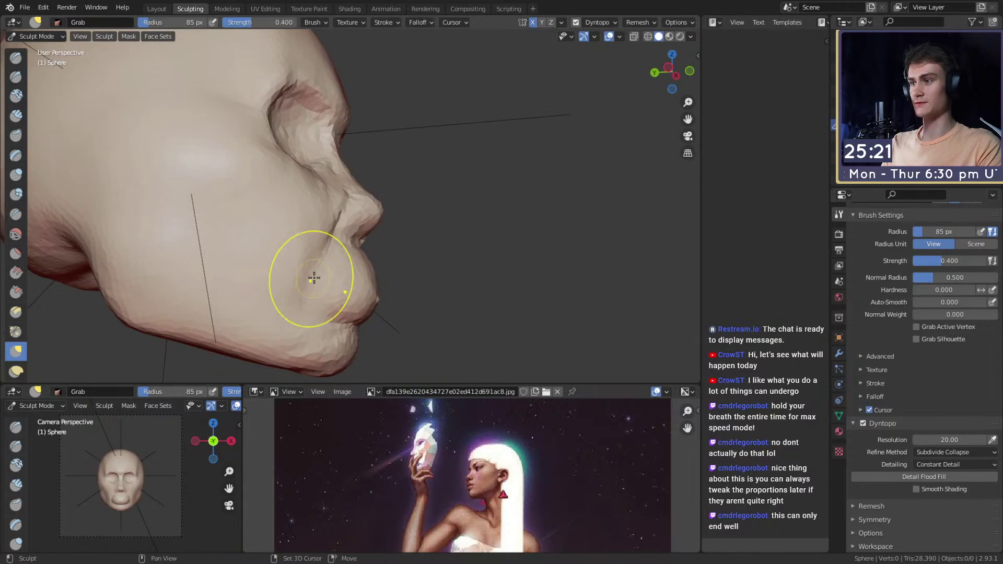
alt+drag(293, 288, 330, 255)
mouse_move(369, 256)
middle_down()
mouse_move(361, 248)
mouse_move(354, 264)
mouse_move(394, 250)
mouse_move(241, 105)
middle_up()
Step: Carve the fold running from the nostril past the mouth corner with the Crease brush, starting at a 35 px radius
key(c)
key(f)
click(333, 216)
middle_drag(340, 210, 378, 223)
key(shift+c)
key(f)
click(334, 201)
ctrl+middle_drag(333, 200, 311, 151)
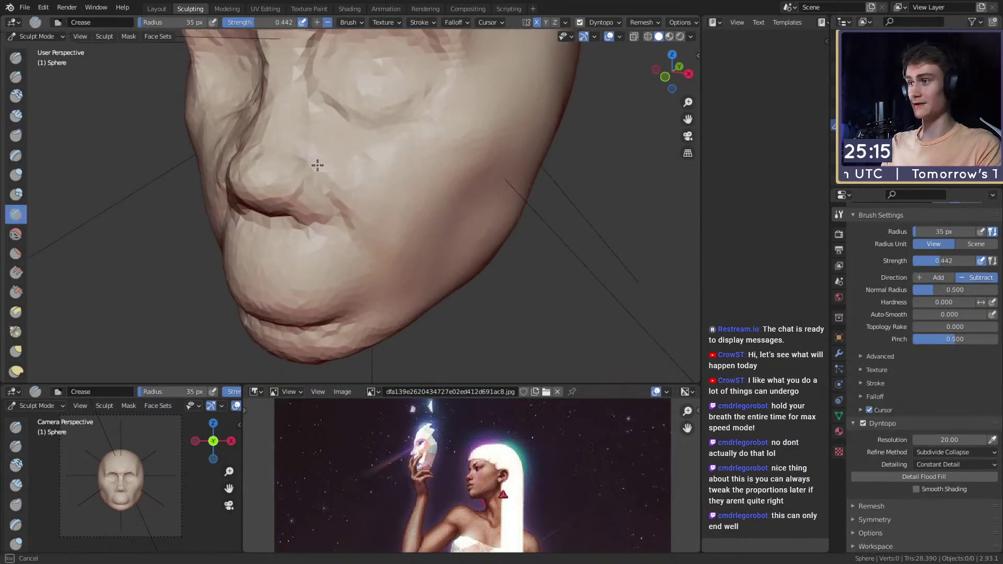
drag(364, 217, 367, 222)
middle_drag(364, 215, 352, 211)
key(f)
click(359, 211)
drag(332, 189, 359, 223)
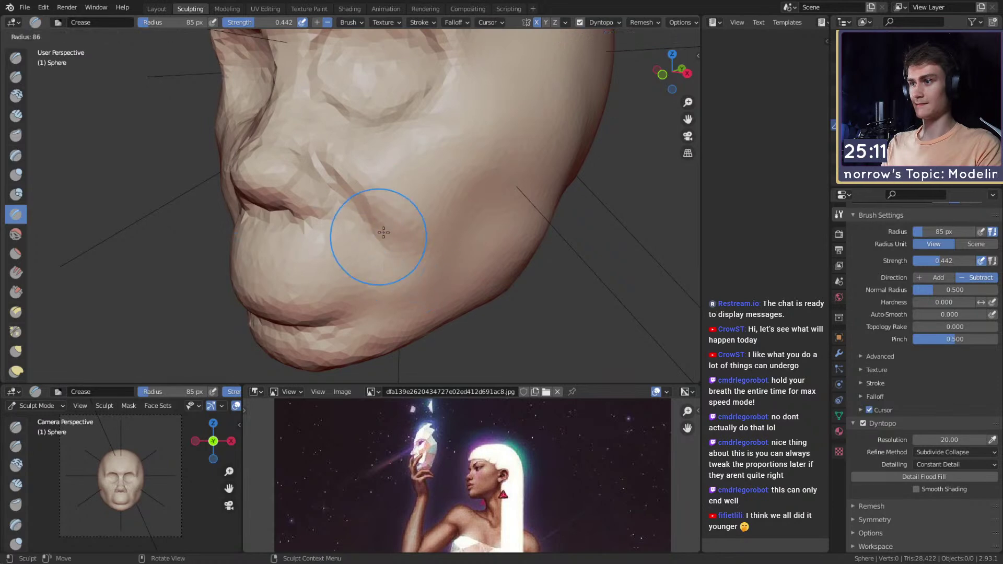
Step: Deepen the fold running from the nostril across the cheek with the Crease brush
key(f)
click(388, 265)
mouse_move(394, 262)
middle_down()
mouse_move(381, 207)
mouse_move(405, 202)
middle_up()
key(f)
key(f)
click(394, 217)
drag(380, 179, 407, 214)
drag(381, 124, 387, 135)
Step: Carve the inner eye corners beside the nose bridge with the Crease brush at a 41 px radius
mouse_move(360, 156)
middle_down()
mouse_move(415, 151)
mouse_move(395, 225)
middle_up()
mouse_move(345, 204)
middle_down()
mouse_move(408, 207)
mouse_move(391, 201)
mouse_move(365, 216)
mouse_move(376, 217)
mouse_move(370, 230)
mouse_move(381, 179)
mouse_move(361, 209)
mouse_move(317, 162)
mouse_move(371, 217)
mouse_move(325, 171)
middle_up()
key(f)
click(366, 213)
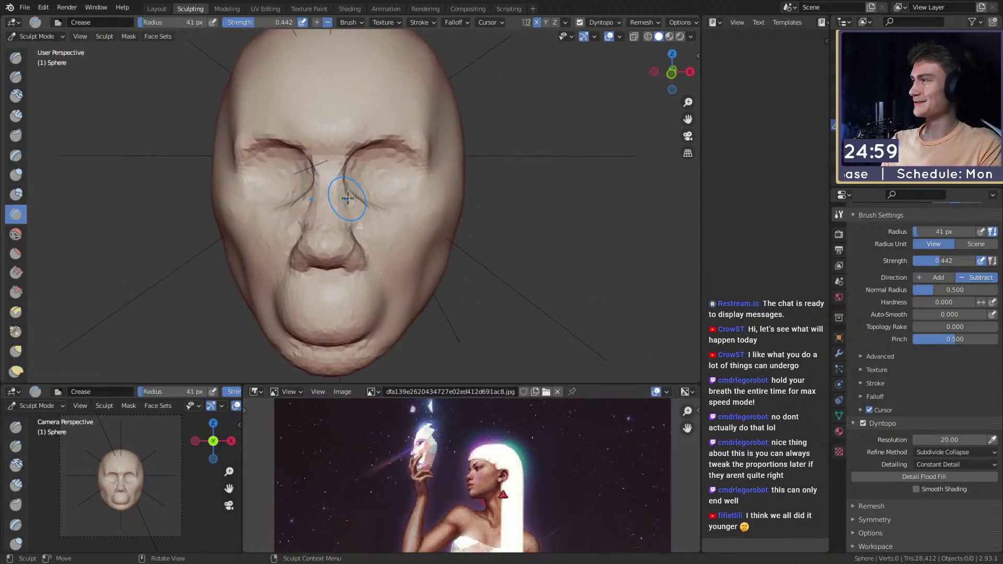
click(349, 196)
scroll(364, 167, up, 4)
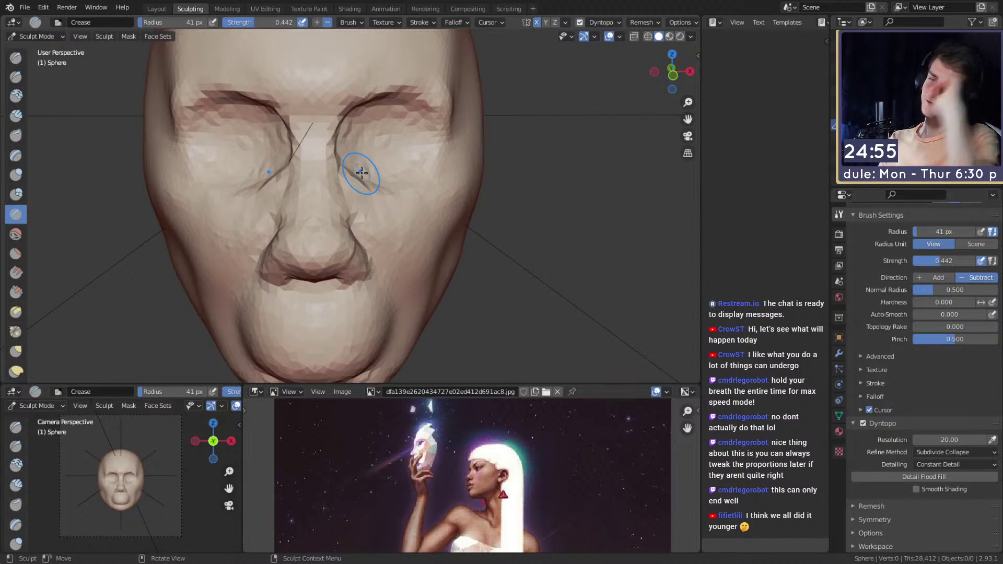
Step: Define the rims around the eyeballs with the Crease brush, using radii between 36 and 44 px
middle_drag(409, 180, 384, 173)
scroll(396, 183, down, 3)
key(f)
click(381, 202)
scroll(380, 188, up, 2)
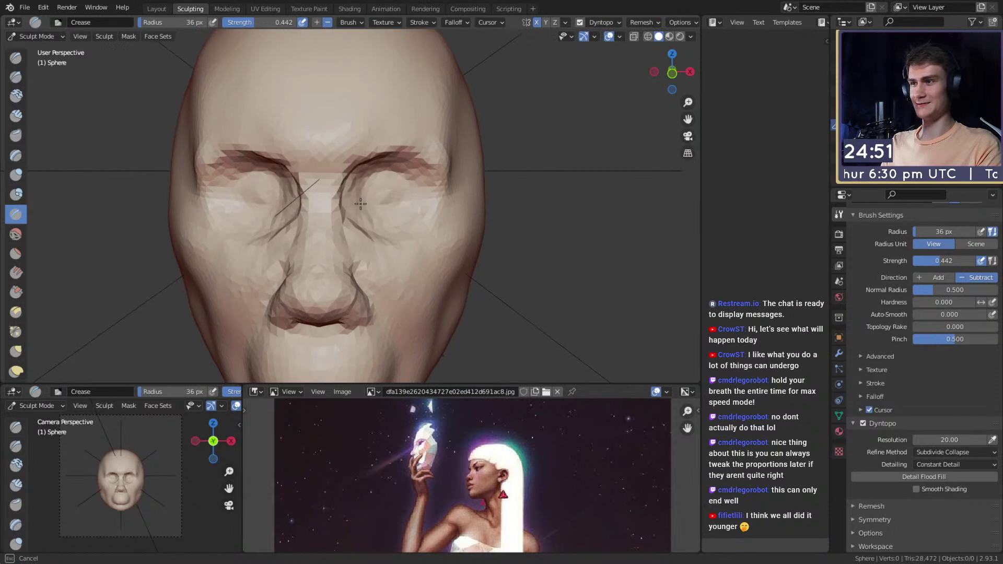
middle_drag(396, 224, 396, 172)
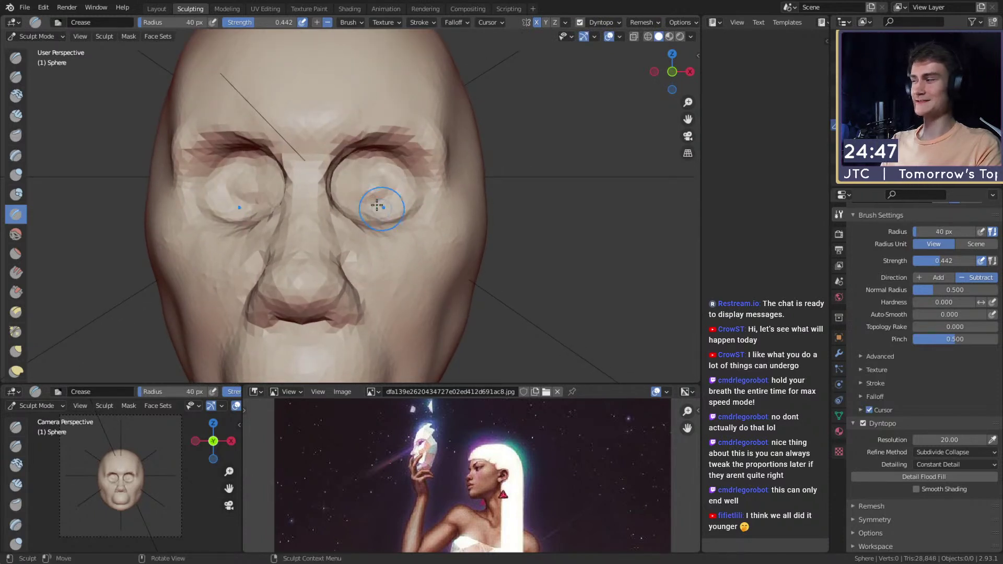
mouse_move(298, 139)
middle_down()
mouse_move(385, 201)
mouse_move(386, 184)
middle_up()
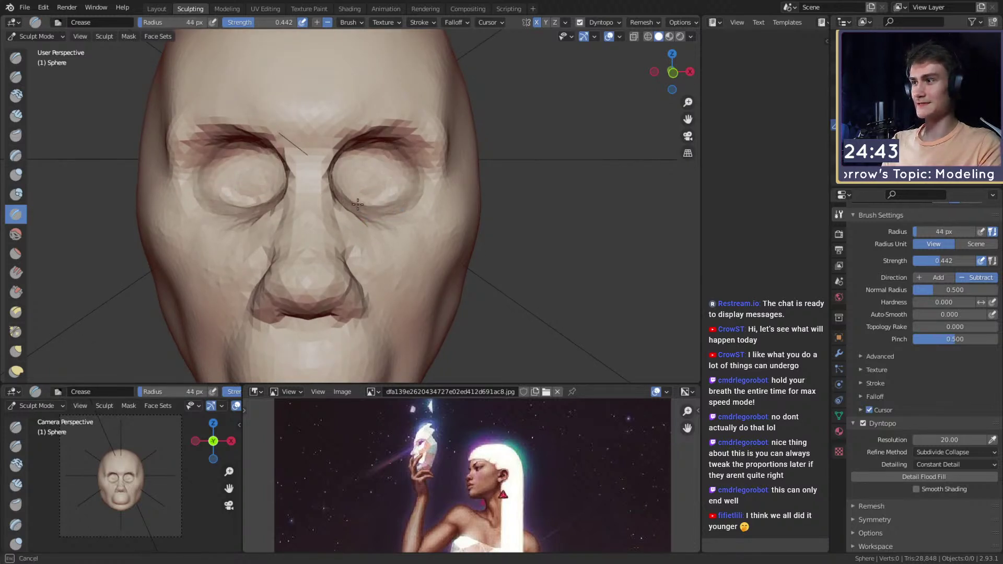
Step: Reshape the brow line above the eyes with the Grab brush at a 70 px radius
mouse_move(399, 134)
ctrl+alt+mouse_down()
mouse_move(418, 236)
mouse_move(365, 219)
mouse_move(448, 217)
mouse_move(401, 185)
mouse_move(408, 179)
ctrl+alt+mouse_up()
key(g)
key(f)
click(405, 188)
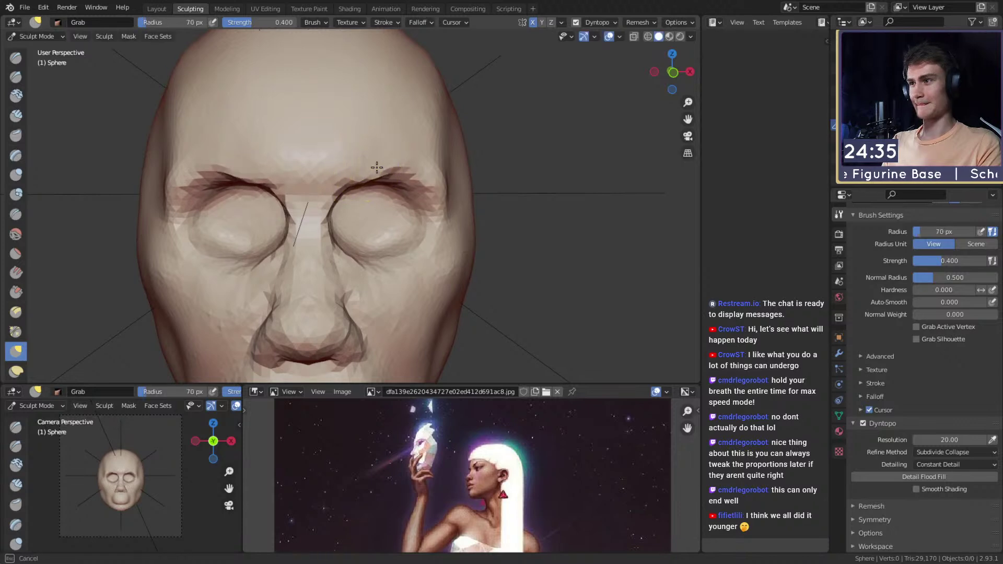
drag(405, 158, 405, 154)
mouse_move(404, 131)
ctrl+alt+mouse_down()
mouse_move(423, 243)
mouse_move(356, 203)
mouse_move(368, 204)
mouse_move(363, 190)
mouse_move(338, 199)
mouse_move(401, 204)
ctrl+alt+mouse_up()
Step: Build up the forms around the eye sockets with the Clay Strips brush
key(c)
key(f)
click(354, 189)
key(f)
click(390, 206)
mouse_move(361, 196)
middle_down()
mouse_move(331, 200)
mouse_move(402, 221)
mouse_move(414, 179)
middle_up()
key(f)
click(345, 195)
Step: Adjust the jaw corner and the rear of the jaw in side view with the Grab brush, starting at a 59 px radius
key(g)
scroll(392, 197, up, 3)
key(f)
click(389, 205)
middle_drag(409, 217, 406, 223)
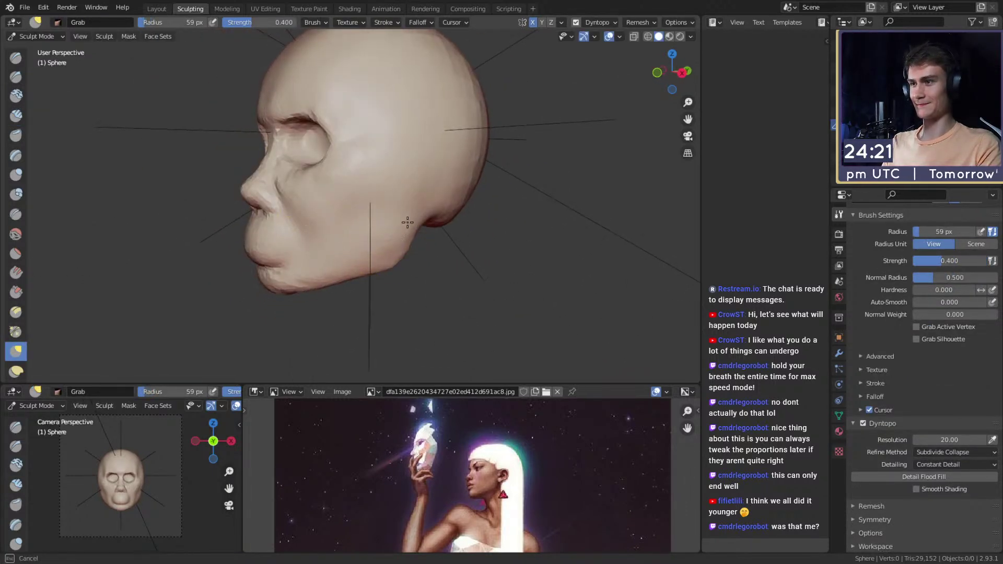
mouse_move(341, 270)
middle_down()
mouse_move(376, 226)
mouse_move(430, 199)
mouse_move(410, 209)
mouse_move(426, 222)
middle_up()
scroll(373, 228, up, 1)
key(f)
click(342, 247)
Step: Model the outer brow and temple with Clay Strips and shift them with the Grab brush at a 53 px radius
key(c)
scroll(412, 157, up, 3)
key(f)
click(405, 158)
mouse_move(405, 158)
middle_down()
mouse_move(369, 168)
mouse_move(395, 169)
mouse_move(212, 78)
mouse_move(418, 177)
mouse_move(376, 191)
middle_up()
key(g)
key(f)
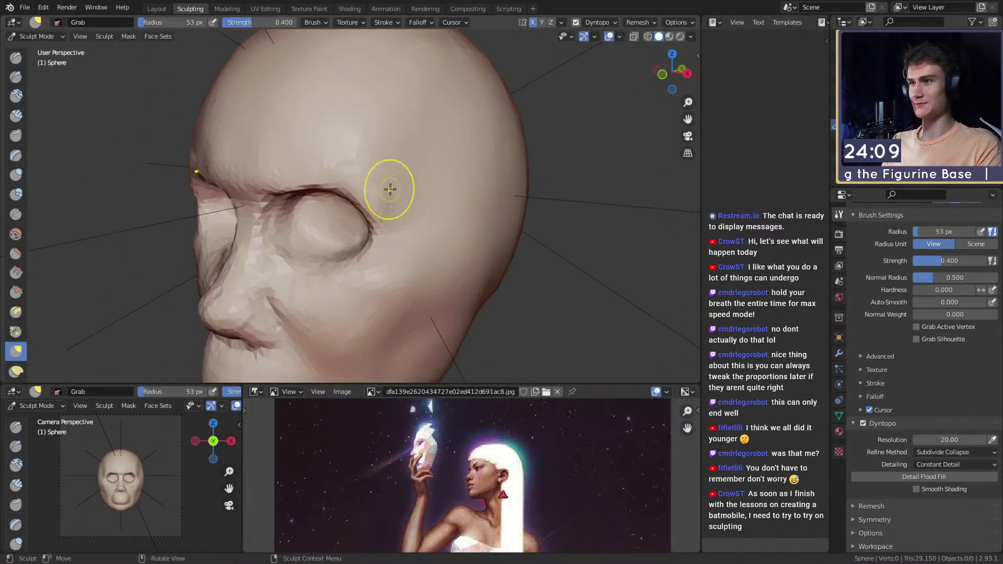
Step: Sharpen the outer eye socket with the Crease brush and build up its brow edge with Clay Strips at a 22 px radius
key(shift+c)
middle_drag(411, 157, 425, 152)
key(f)
click(417, 237)
mouse_move(417, 237)
middle_down()
mouse_move(421, 196)
mouse_move(381, 199)
middle_up()
key(f)
click(421, 195)
scroll(405, 200, down, 2)
scroll(370, 174, up, 4)
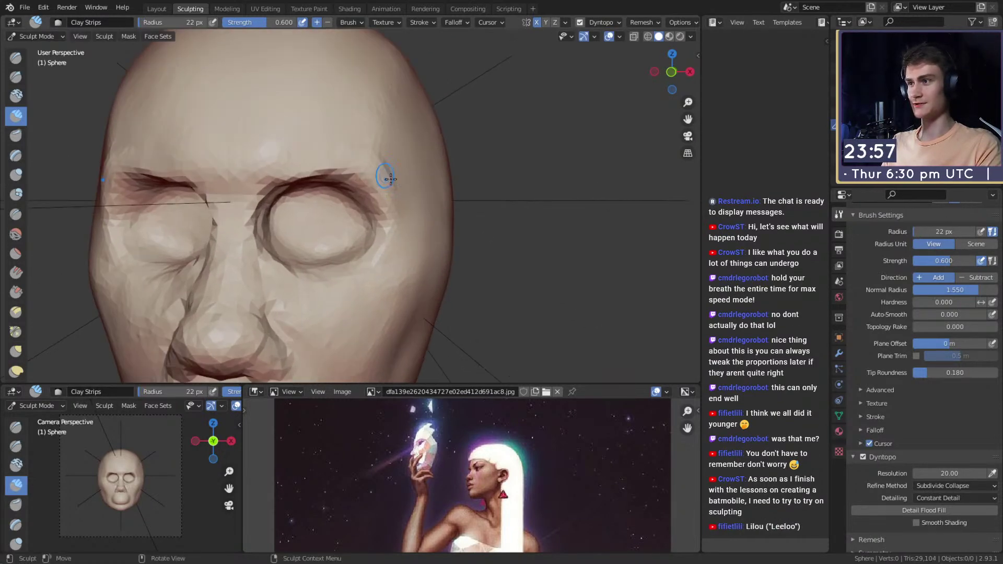
Step: Reshape the underside of the jaw and skull base with a large Grab brush, using a 188 px radius
scroll(400, 167, down, 4)
mouse_move(418, 180)
middle_down()
mouse_move(409, 175)
mouse_move(421, 202)
mouse_move(431, 176)
mouse_move(421, 188)
mouse_move(365, 162)
middle_up()
key(g)
scroll(421, 202, up, 2)
mouse_move(401, 257)
shift+middle_down()
mouse_move(359, 235)
mouse_move(381, 186)
mouse_move(359, 246)
mouse_move(381, 264)
shift+middle_up()
key(f)
key(f)
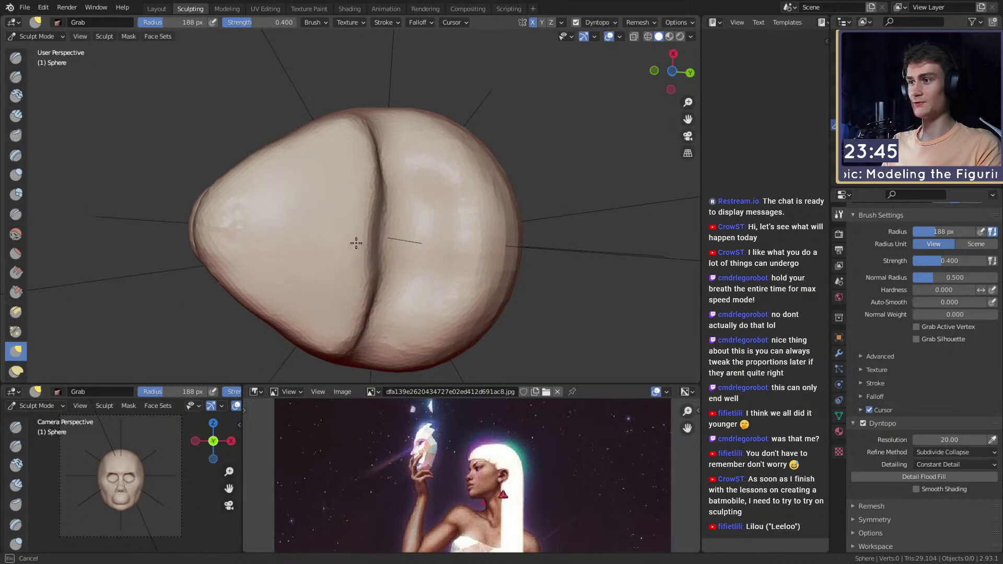
mouse_move(378, 266)
middle_down()
mouse_move(403, 175)
mouse_move(390, 204)
mouse_move(300, 152)
mouse_move(401, 203)
mouse_move(380, 205)
mouse_move(403, 208)
mouse_move(381, 226)
middle_up()
key(f)
click(410, 222)
key(f)
click(451, 226)
key(f)
click(363, 239)
Step: Refine the underside of the skull behind the jaw with the Crease brush at a 66 px radius
mouse_move(447, 235)
middle_down()
mouse_move(359, 213)
mouse_move(361, 172)
middle_up()
key(shift+c)
key(f)
click(407, 184)
drag(358, 172, 351, 207)
middle_drag(367, 255, 375, 188)
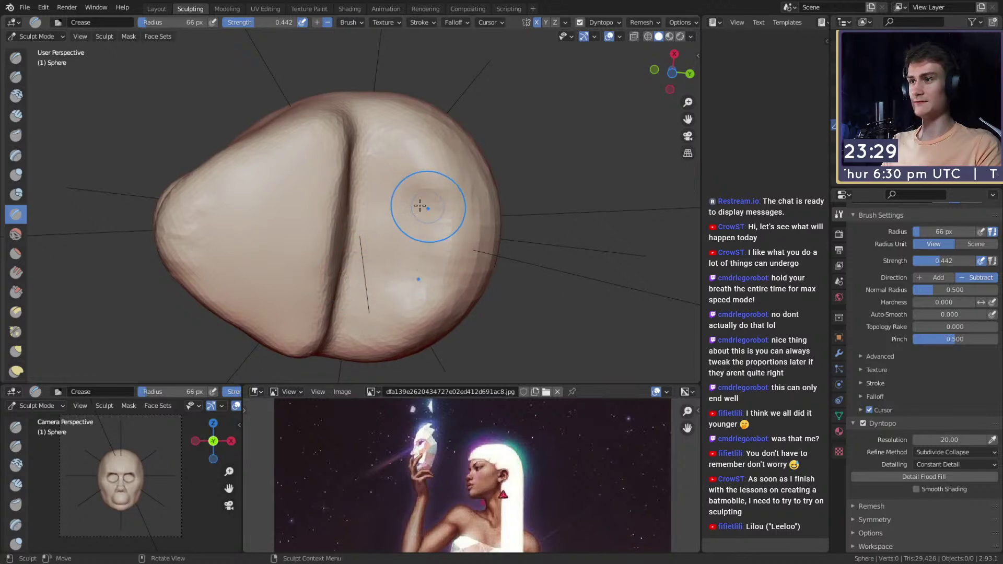
Step: Begin masking the ear's attachment above the jaw corner with a 35 px Mask brush, raising the strength to 0.667
mouse_move(360, 288)
middle_down()
mouse_move(392, 202)
mouse_move(354, 206)
mouse_move(351, 217)
middle_up()
key(m)
click(356, 231)
drag(356, 194, 352, 225)
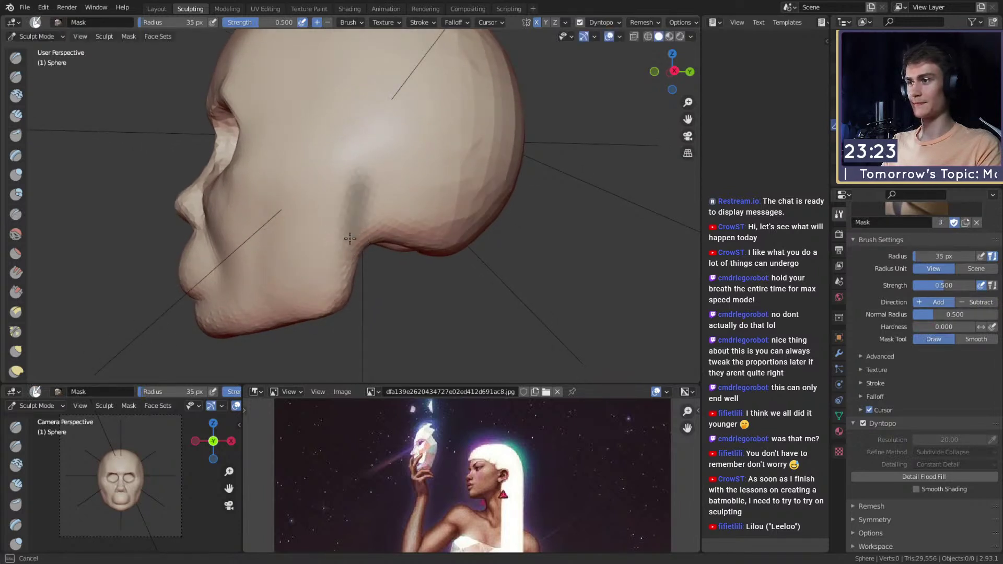
key(shift+f)
click(371, 208)
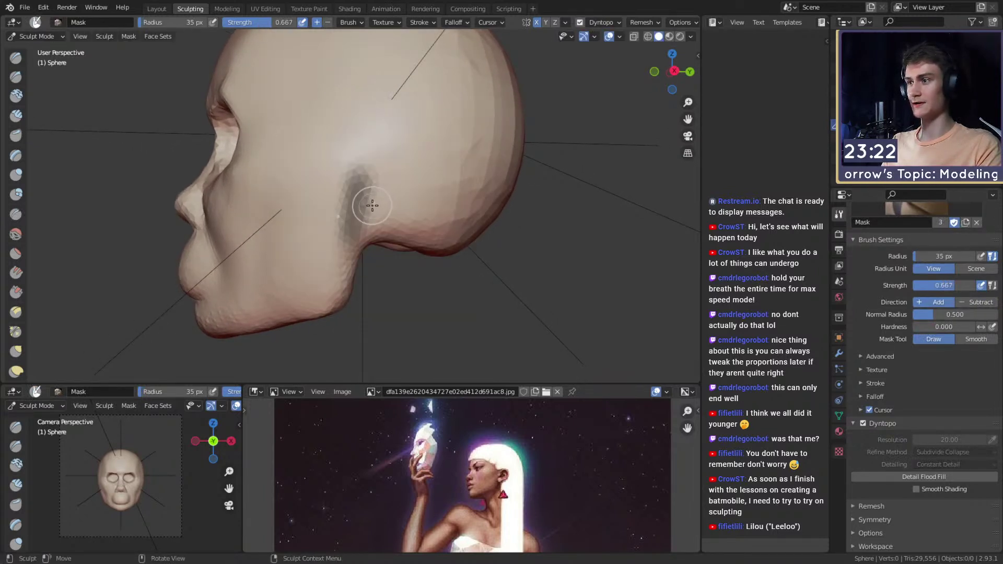
Step: Fill in the ear-shaped mask on the side of the head at strength 1.000 and a 34 px radius
key(shift+f)
click(397, 214)
key(f)
click(384, 212)
drag(359, 221, 370, 188)
middle_drag(372, 206, 374, 251)
drag(374, 250, 366, 202)
middle_drag(362, 187, 366, 190)
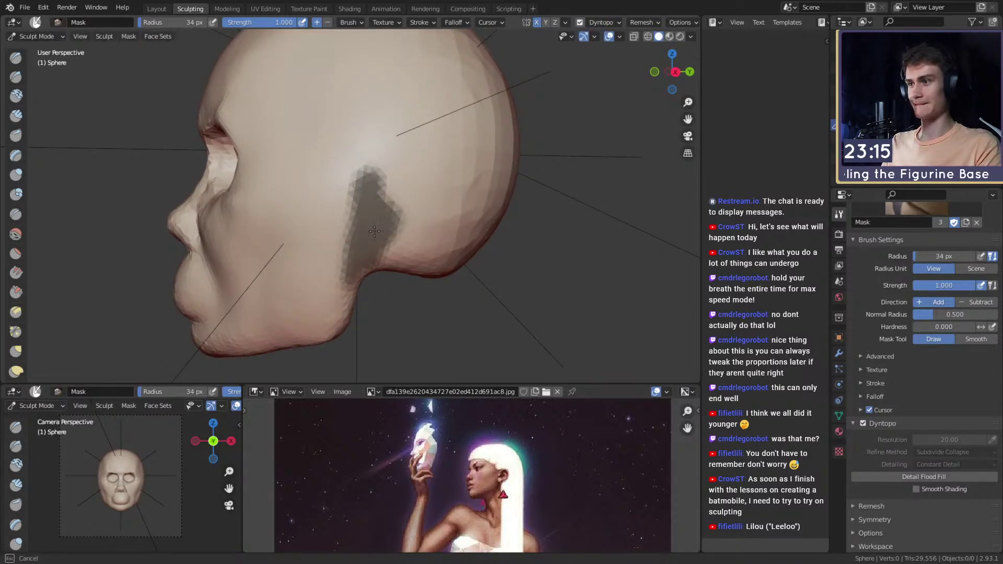
Step: Invert the mask to leave only the ear patch editable and pull the ear outward with the Snake Hook brush
key(ctrl+i)
key(k)
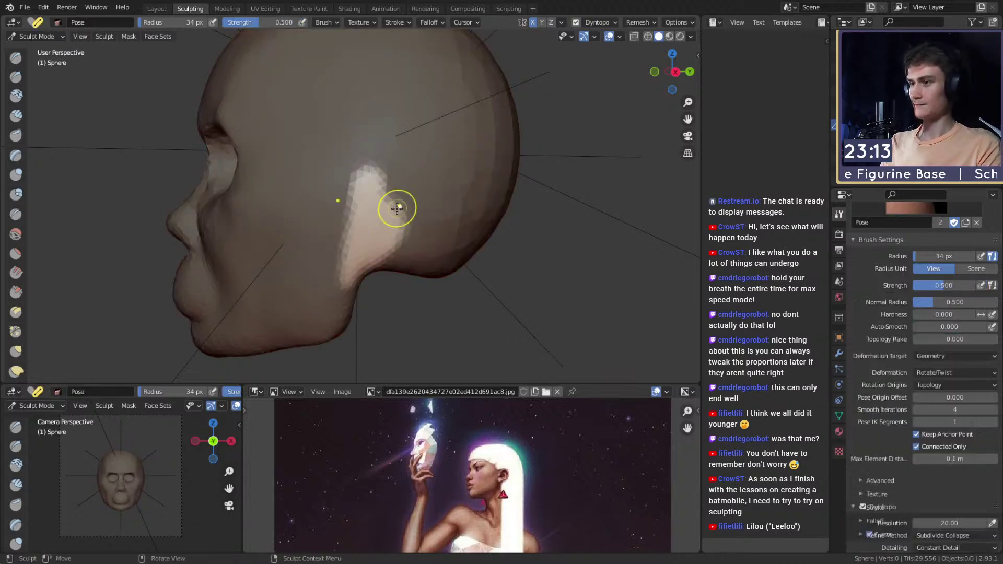
key(f)
click(385, 219)
mouse_move(385, 219)
middle_down()
mouse_move(461, 233)
mouse_move(392, 202)
mouse_move(376, 206)
mouse_move(362, 168)
mouse_move(347, 246)
mouse_move(387, 201)
mouse_move(287, 206)
mouse_move(417, 197)
mouse_move(497, 205)
mouse_move(454, 233)
mouse_move(352, 209)
mouse_move(466, 183)
mouse_move(369, 204)
mouse_move(392, 197)
middle_up()
scroll(392, 202, up, 2)
key(f)
click(379, 215)
key(f)
click(355, 193)
Step: Stretch the extruded ear into a broad flap with the Snake Hook brush, ending at a 79 px radius
key(f)
click(347, 223)
key(f)
click(347, 246)
scroll(442, 215, up, 2)
scroll(356, 235, down, 2)
scroll(465, 184, up, 1)
scroll(443, 197, up, 2)
scroll(392, 197, down, 3)
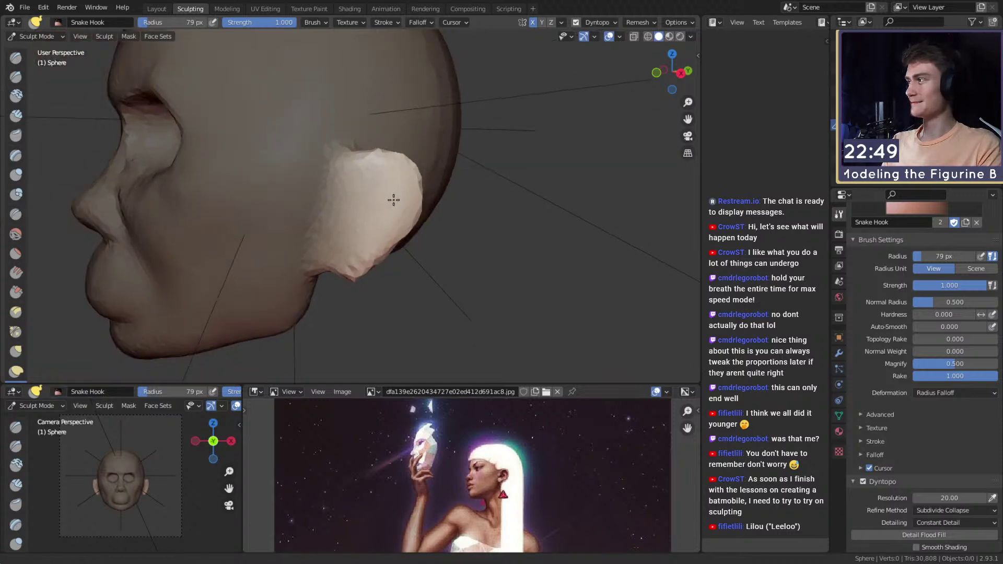
Step: Clear the mask and fill out the back of the ear with Clay Strips at a 37 px radius
middle_drag(391, 208, 221, 104)
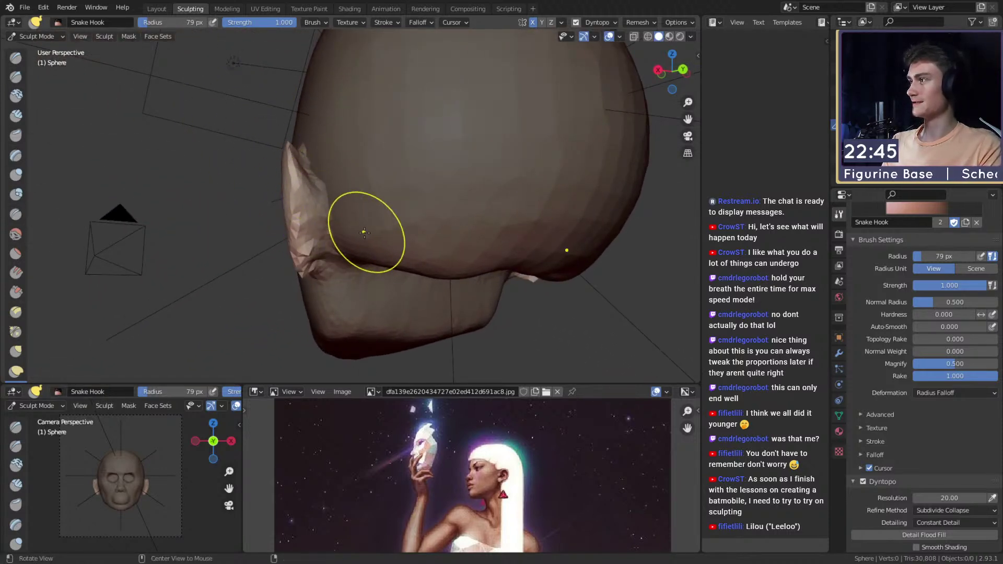
key(c)
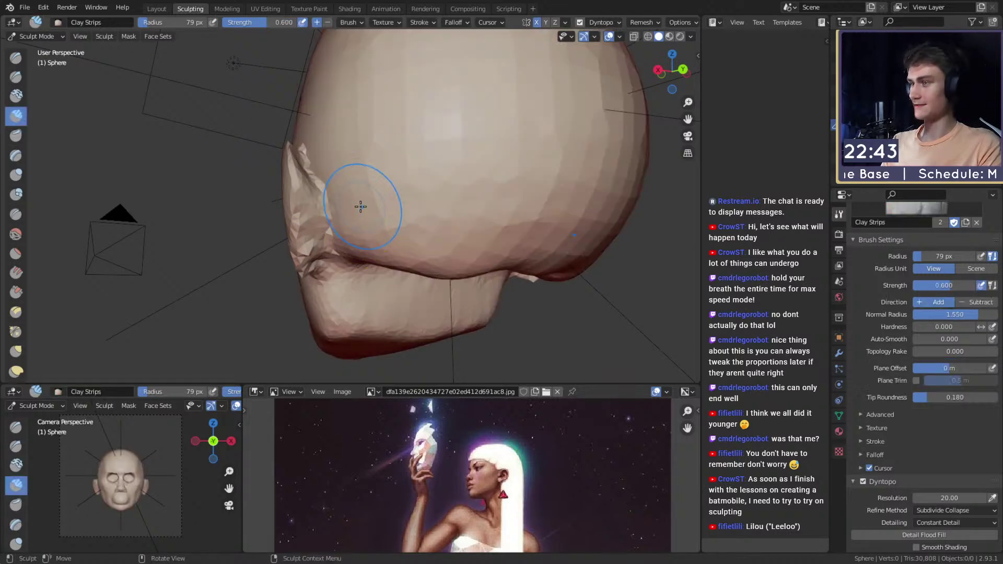
mouse_move(325, 201)
middle_down()
mouse_move(318, 219)
mouse_move(327, 146)
middle_up()
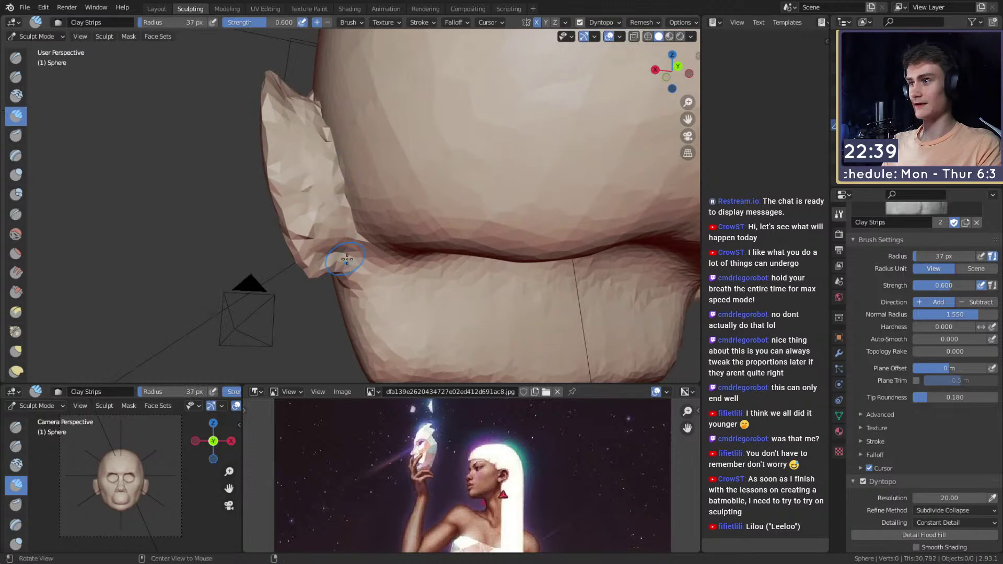
middle_drag(342, 254, 359, 198)
Step: Carve the junction between the back of the ear and the skull with the Crease brush at a 37 px radius
key(shift+c)
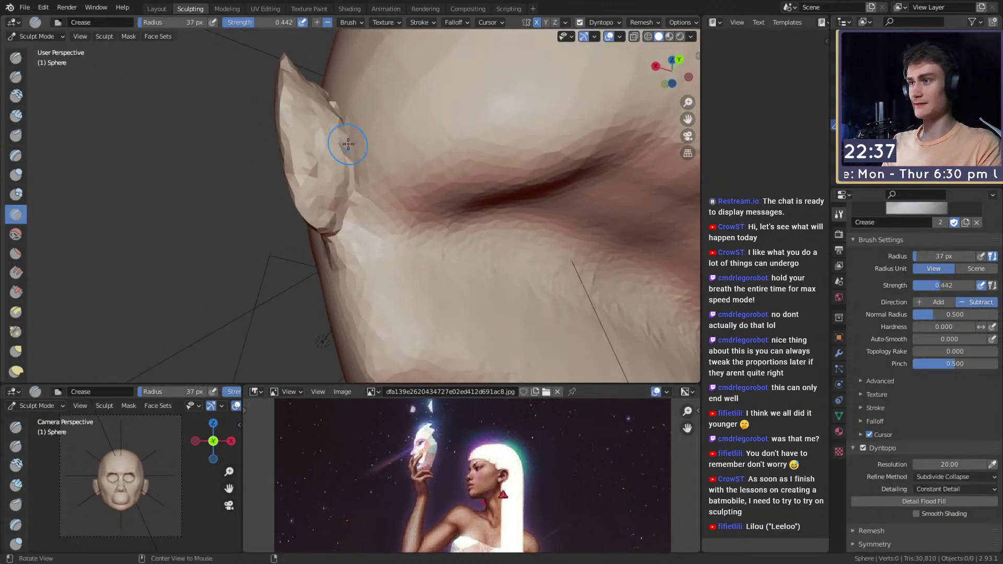
middle_drag(350, 143, 344, 195)
mouse_move(340, 257)
middle_down()
mouse_move(317, 197)
mouse_move(332, 164)
mouse_move(392, 226)
mouse_move(428, 198)
mouse_move(394, 139)
mouse_move(385, 161)
mouse_move(380, 145)
middle_up()
Step: Reposition the ear with the Grab brush and refine its attachment with the Clay Strips and Crease brushes
key(g)
mouse_move(370, 180)
alt+mouse_down()
mouse_move(360, 159)
mouse_move(313, 178)
mouse_move(313, 269)
mouse_move(342, 206)
mouse_move(377, 264)
mouse_move(403, 223)
alt+mouse_up()
key(f)
click(333, 159)
key(c)
key(shift+c)
key(f)
click(330, 179)
Step: Shape the ear's outline and lobe with an enlarged Grab brush at a 97 px radius
key(g)
key(bracketright)
key(bracketright)
key(bracketright)
key(bracketright)
key(bracketright)
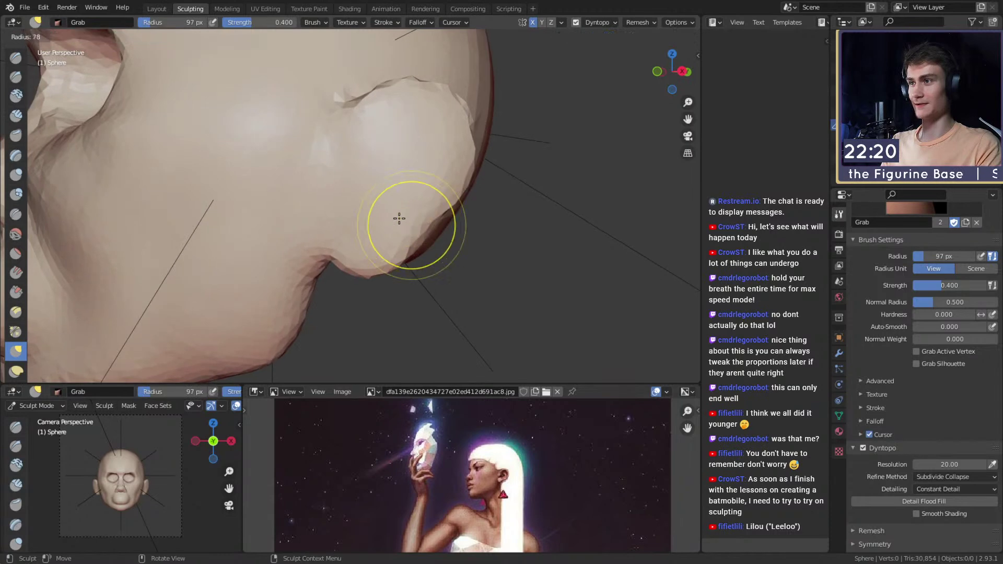
Step: Define the edge where the ear meets the side of the head with the Crease brush
key(shift+c)
alt+drag(390, 159, 392, 240)
mouse_move(392, 241)
alt+mouse_down()
mouse_move(423, 246)
mouse_move(405, 224)
mouse_move(365, 209)
mouse_move(367, 183)
mouse_move(372, 204)
alt+mouse_up()
Step: Adjust the ear's size and lobe in side view with the Grab brush at a 102 px radius
key(g)
key(f)
click(439, 221)
key(f)
click(369, 157)
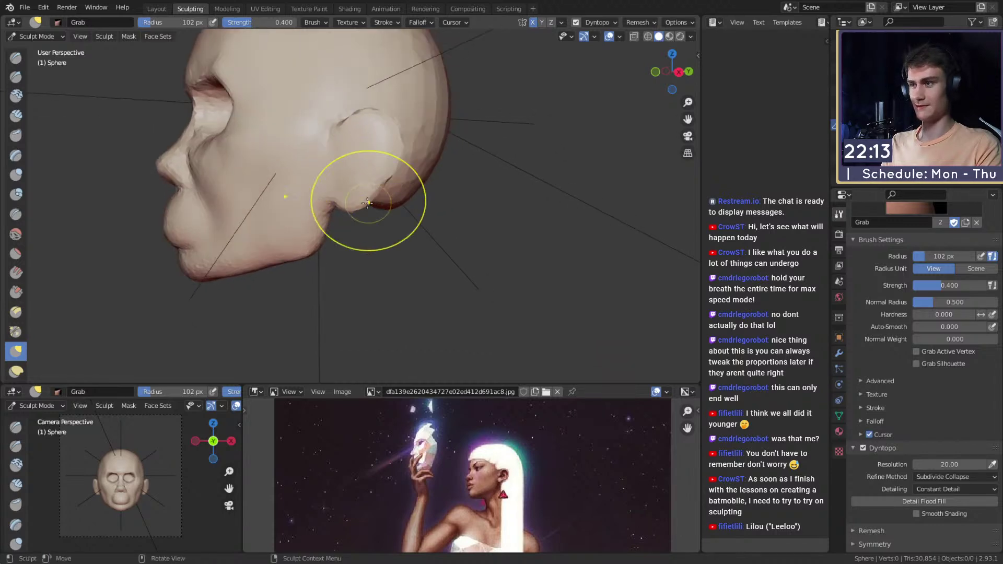
Step: Adjust the width of the temples and skull in front view with the Grab brush at a 158 px radius
mouse_move(375, 178)
middle_down()
mouse_move(439, 235)
mouse_move(398, 172)
middle_up()
key(f)
click(438, 214)
key(f)
click(399, 216)
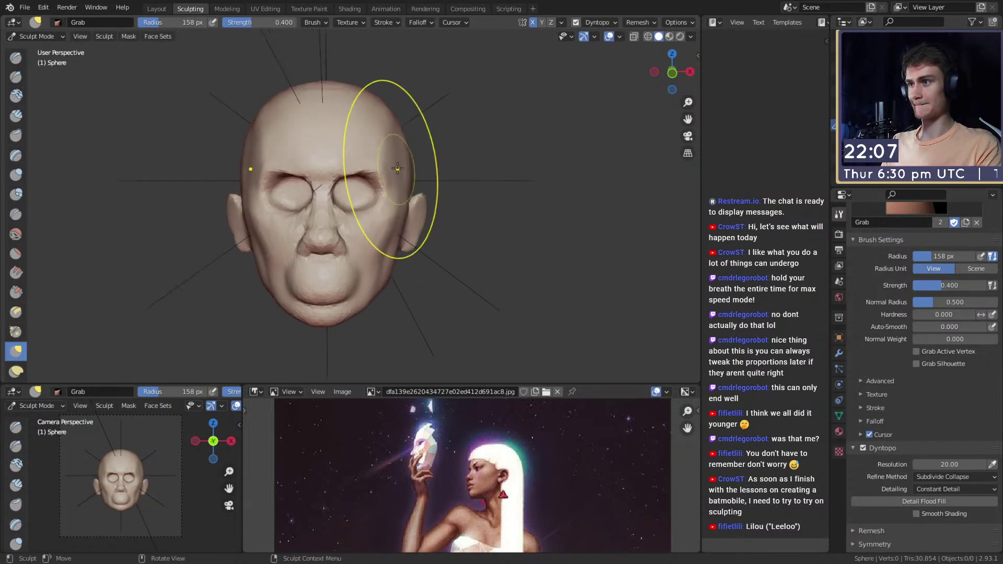
drag(405, 150, 403, 151)
key(f)
click(480, 195)
Step: Refine the proportions of the ears and sides of the face with the Grab brush, ending at a 110 px radius
middle_drag(410, 232, 362, 229)
mouse_move(361, 230)
shift+middle_down()
mouse_move(369, 180)
mouse_move(392, 218)
mouse_move(422, 177)
shift+middle_up()
scroll(365, 193, up, 3)
key(f)
click(337, 193)
key(f)
click(413, 197)
scroll(420, 177, down, 4)
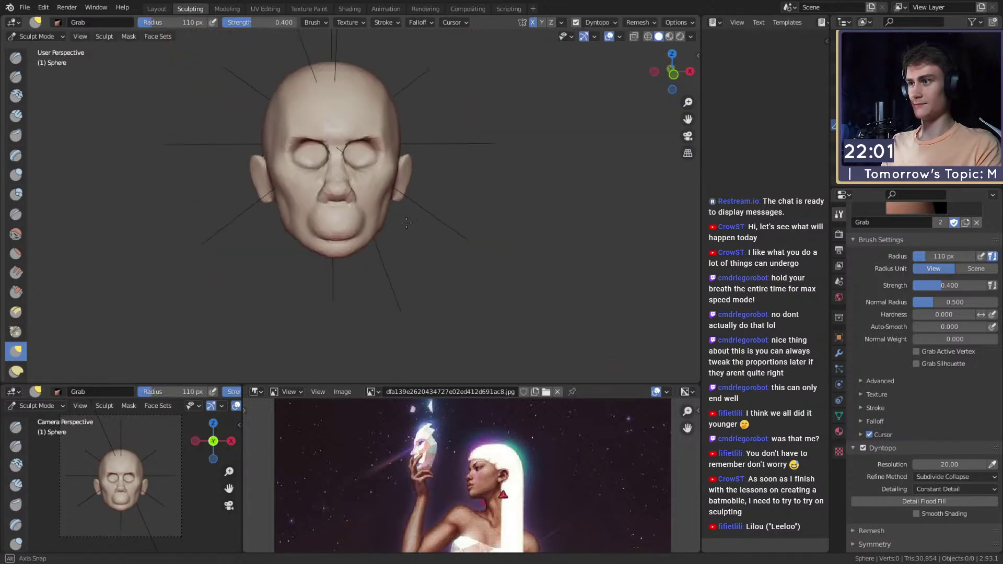
Step: Sharpen the folds around the nostrils and the base of the nose with the Crease brush at a 32 px radius
key(c)
key(shift+c)
shift+middle_drag(351, 204, 366, 225)
scroll(368, 219, up, 3)
key(f)
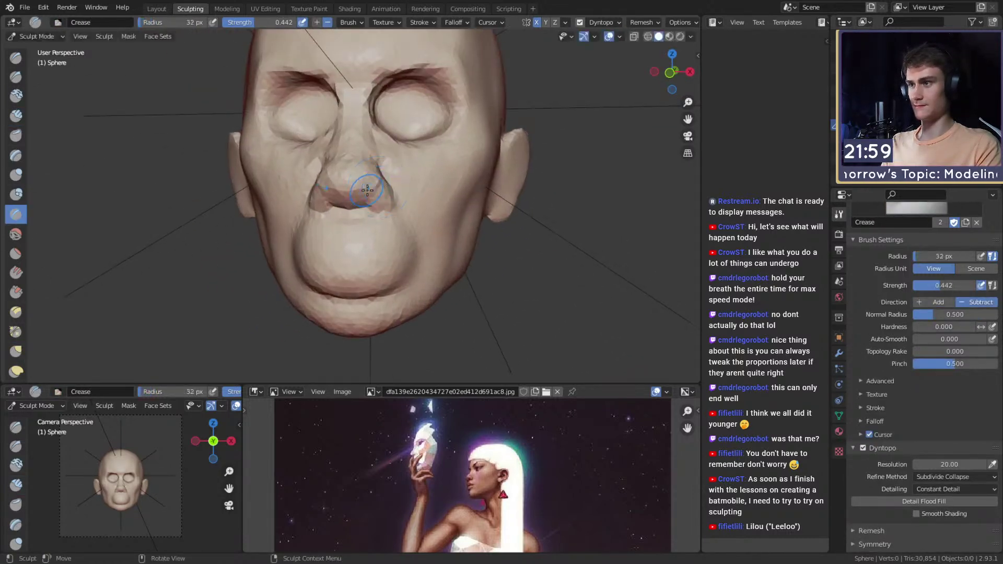
click(393, 177)
middle_drag(392, 183, 343, 216)
scroll(339, 219, up, 2)
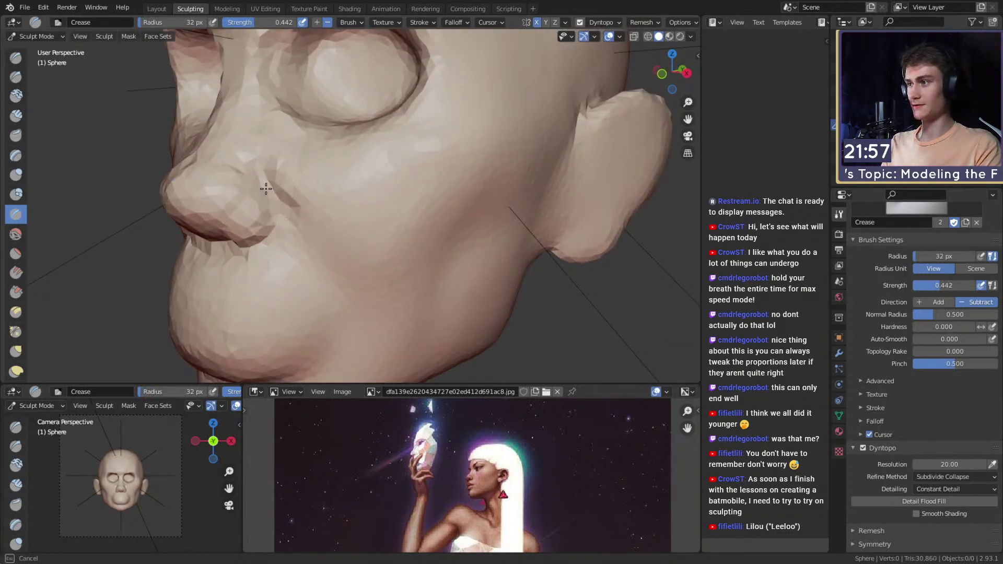
Step: Build up the volume around the mouth and below the nose with the Clay Strips brush
mouse_move(223, 249)
middle_down()
mouse_move(336, 220)
mouse_move(368, 192)
mouse_move(376, 202)
mouse_move(175, 188)
middle_up()
key(c)
key(f)
click(370, 191)
Step: Carve the edge under the lower lip toward the mouth corner with the Crease brush, ending at a 41 px radius
key(shift+c)
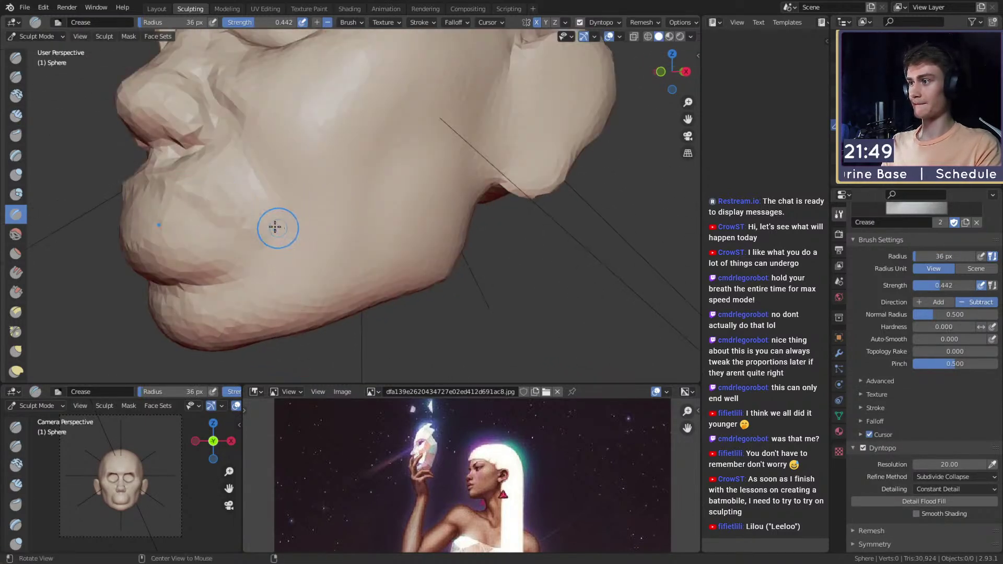
middle_drag(280, 229, 277, 196)
mouse_move(318, 228)
middle_down()
mouse_move(364, 213)
mouse_move(302, 205)
mouse_move(425, 199)
mouse_move(443, 211)
middle_up()
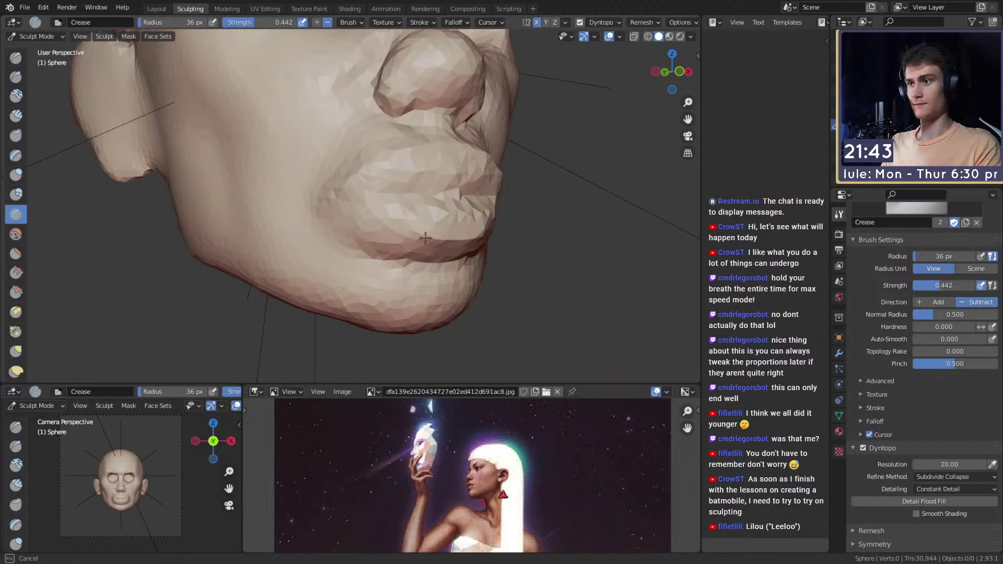
key(f)
click(433, 230)
shift+drag(432, 229, 343, 223)
key(f)
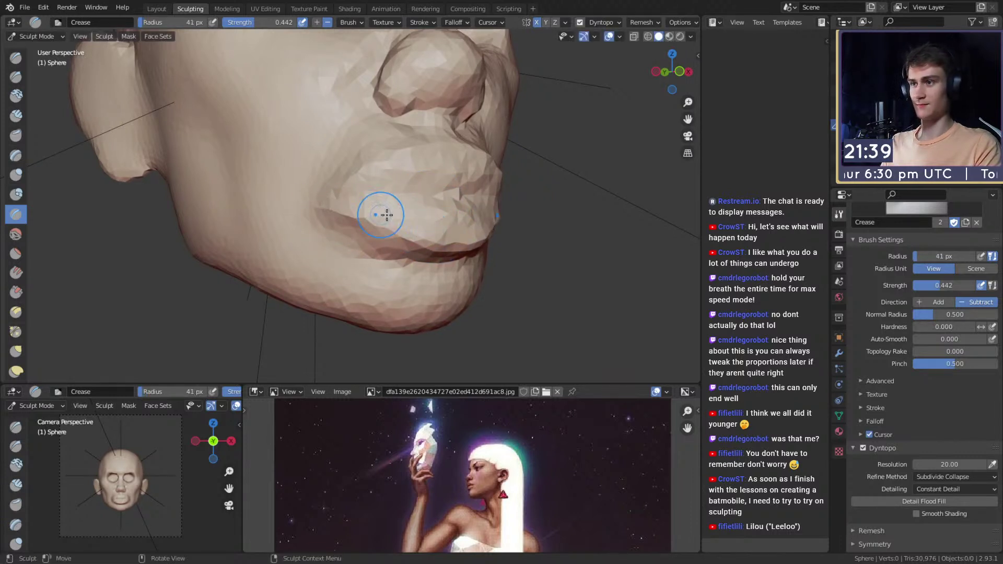
Step: Reshape the mouth and lip profile in side view with the Grab brush at a 155 px radius
key(g)
key(f)
click(443, 206)
scroll(442, 208, down, 5)
middle_drag(444, 209, 320, 224)
scroll(320, 225, up, 6)
key(f)
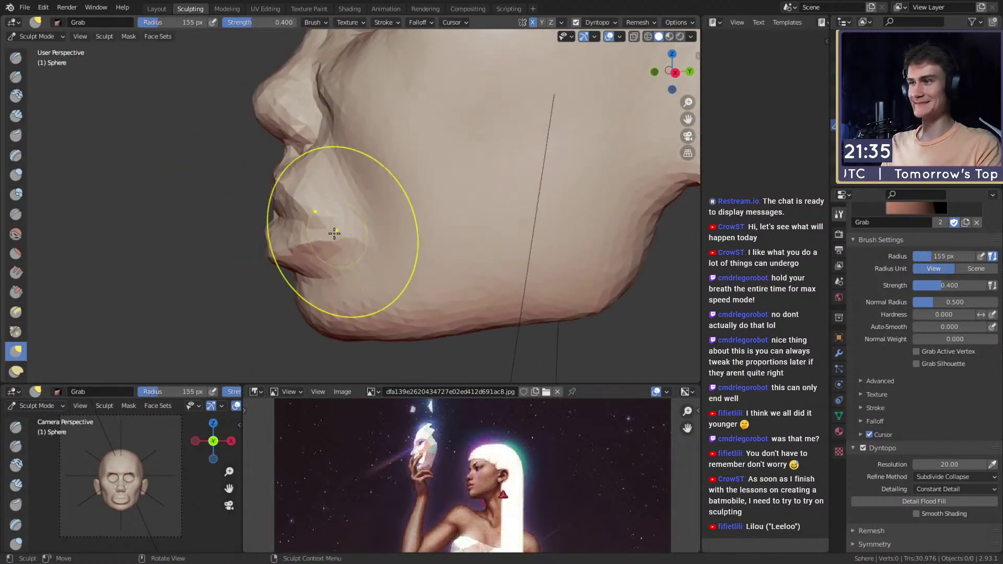
click(324, 240)
mouse_move(315, 231)
middle_down()
mouse_move(363, 233)
mouse_move(418, 215)
mouse_move(425, 197)
mouse_move(387, 219)
middle_up()
Step: Carve the parting line between the upper and lower lips with the Crease brush at a 36 px radius
key(shift+c)
scroll(367, 221, up, 2)
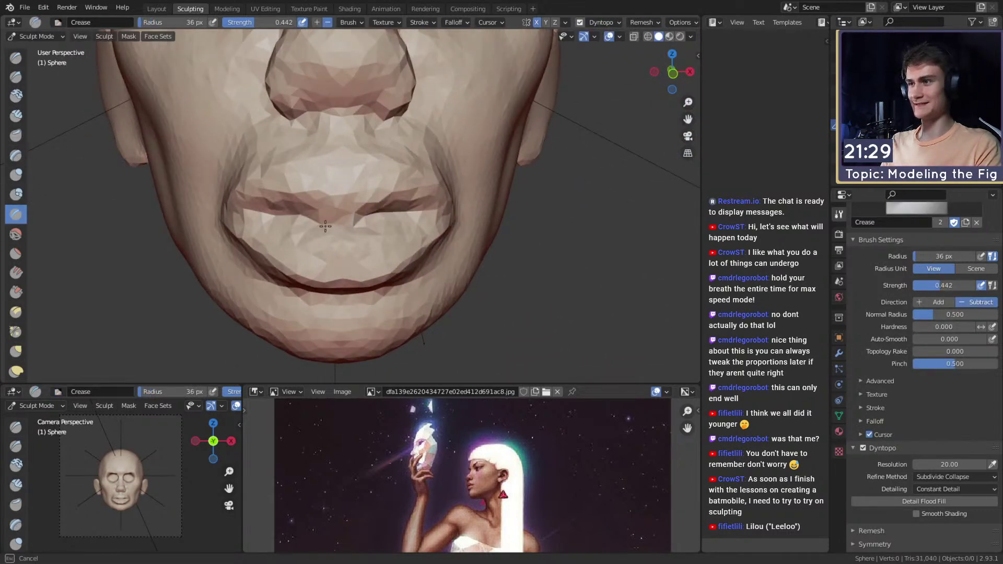
middle_drag(347, 215, 444, 197)
Step: Fill out the area beside the mouth corners with Clay Strips and adjust the lips with the Grab brush
key(c)
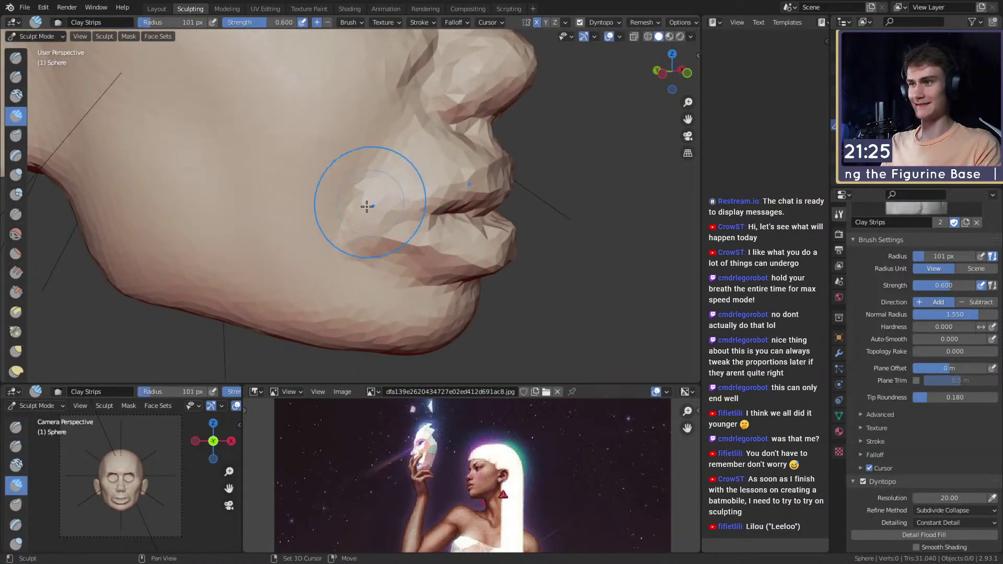
key(g)
middle_drag(489, 199, 352, 217)
key(f)
click(420, 217)
Step: Refine the upper lip and mouth corners in front view with the Grab brush, ending at a 116 px radius
key(shift+c)
key(g)
key(f)
click(420, 185)
mouse_move(417, 185)
mouse_down()
mouse_move(393, 179)
mouse_move(410, 193)
mouse_up()
key(f)
click(394, 176)
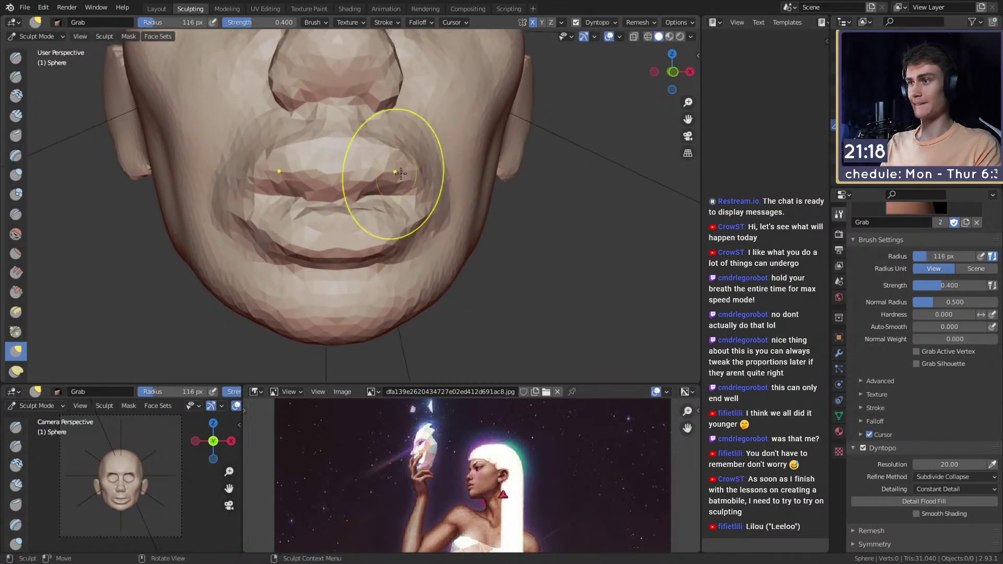
Step: Define the upper lip's edge below the nose with the Crease brush at a 35 px radius
key(shift+c)
key(f)
click(347, 164)
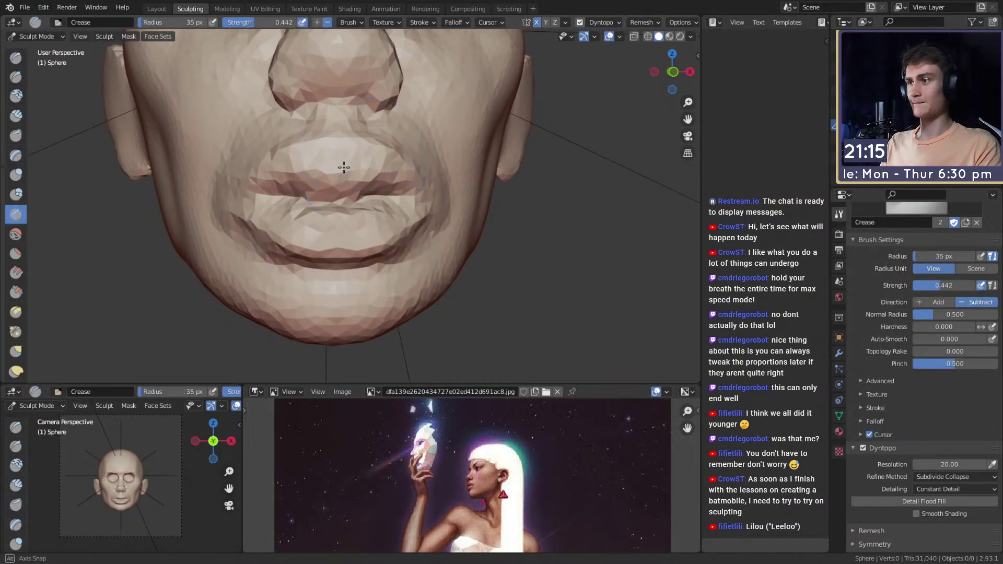
scroll(346, 169, up, 2)
mouse_move(352, 167)
middle_down()
mouse_move(370, 195)
mouse_move(434, 233)
mouse_move(334, 222)
mouse_move(352, 197)
mouse_move(392, 202)
mouse_move(385, 257)
middle_up()
Step: Adjust the shape of the lips and their fit with the lower face using the Grab brush
key(g)
key(f)
click(319, 220)
scroll(318, 224, down, 5)
scroll(352, 197, down, 3)
scroll(385, 258, up, 3)
middle_drag(384, 200, 363, 186)
scroll(365, 184, up, 2)
Step: Add volume to the cheeks and lower face with the Clay Strips brush at a 93 px radius
key(c)
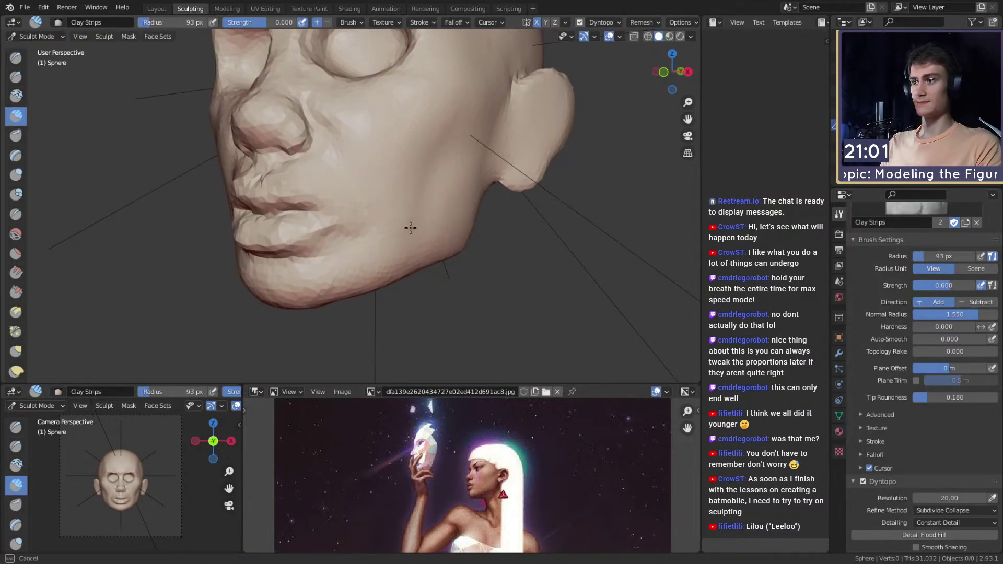
key(f)
click(316, 114)
mouse_move(327, 113)
shift+middle_down()
mouse_move(329, 127)
mouse_move(399, 171)
mouse_move(399, 127)
mouse_move(405, 192)
mouse_move(353, 196)
shift+middle_up()
Step: Reshape the nose bridge and inner eye sockets in front view with the Grab brush at a 107 px radius
key(g)
key(f)
click(372, 194)
drag(333, 186, 328, 187)
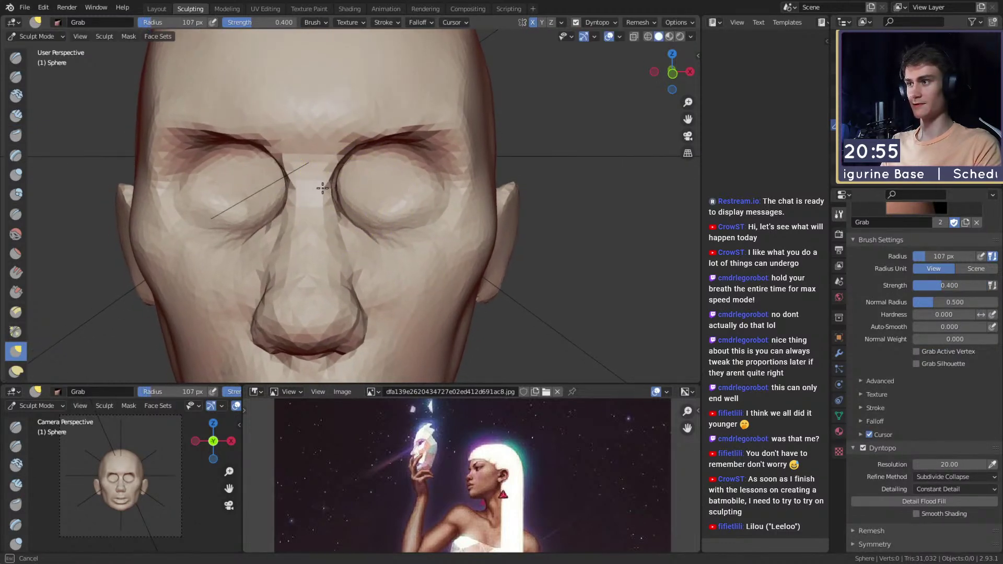
Step: Sculpt closed-lid forms over the lower part of the eyes with Clay Strips, ending at a 39 px radius
key(c)
key(f)
click(349, 181)
mouse_move(378, 182)
shift+middle_down()
mouse_move(345, 177)
mouse_move(362, 180)
shift+middle_up()
key(f)
click(331, 177)
key(f)
click(360, 180)
mouse_move(354, 175)
mouse_down()
mouse_move(345, 170)
mouse_move(366, 192)
mouse_move(399, 172)
mouse_move(353, 163)
mouse_up()
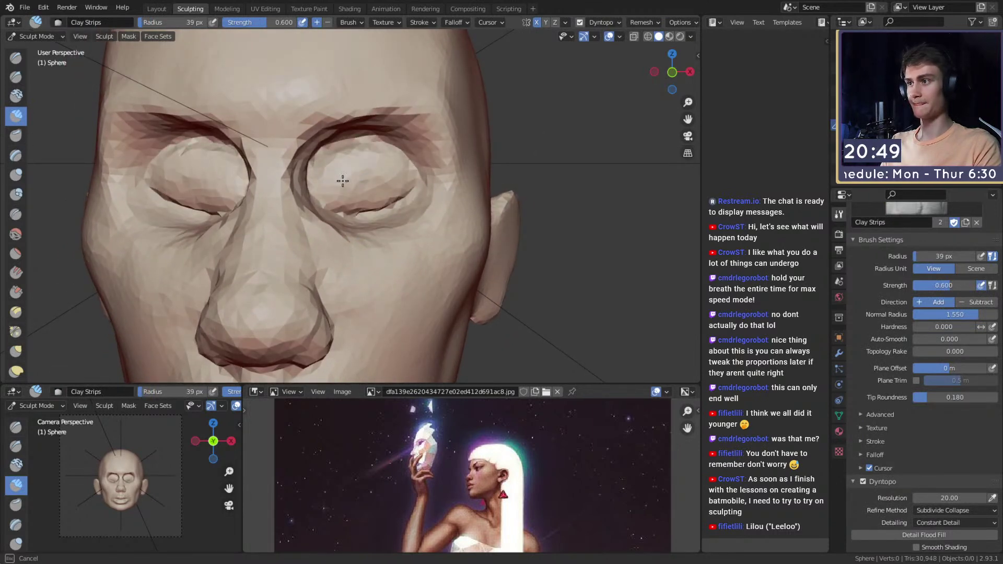
Step: Adjust the brow line above the eyes with the Grab brush at 174 px and 86 px radii
key(g)
key(f)
click(361, 123)
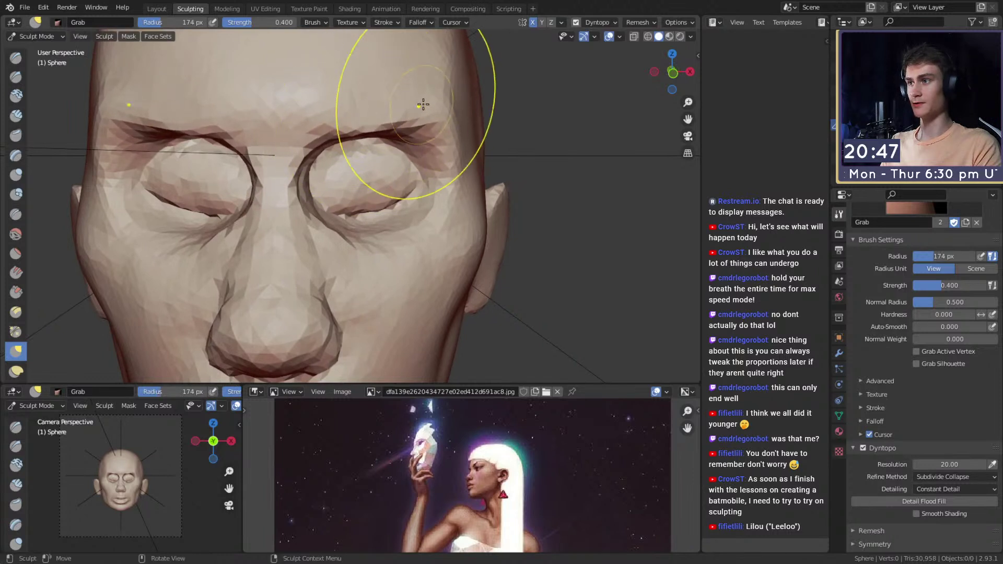
drag(371, 123, 371, 126)
key(f)
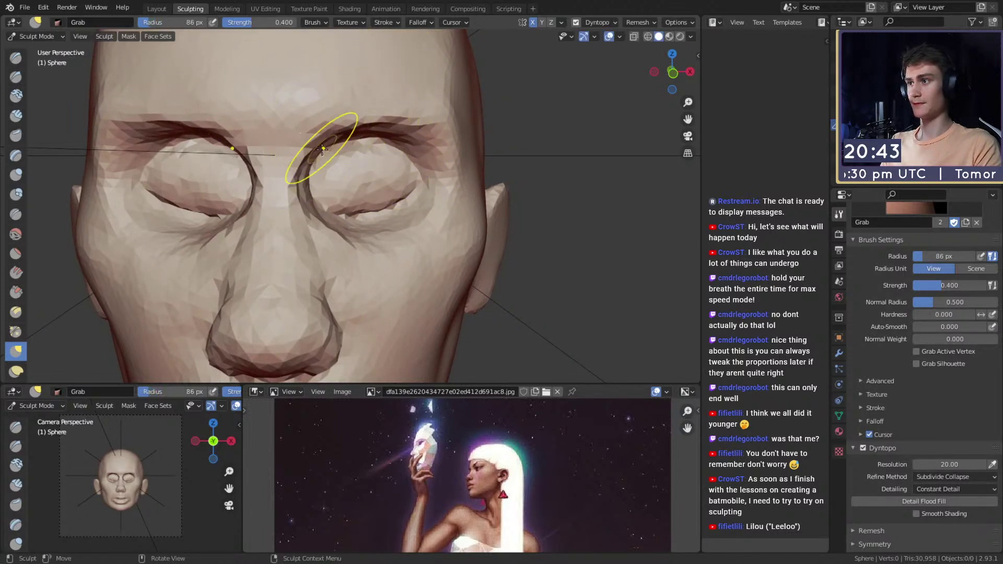
click(307, 146)
Step: Round out the eyeballs and clear the lid forms with the Clay Strips brush at a 58 px radius
key(shift+c)
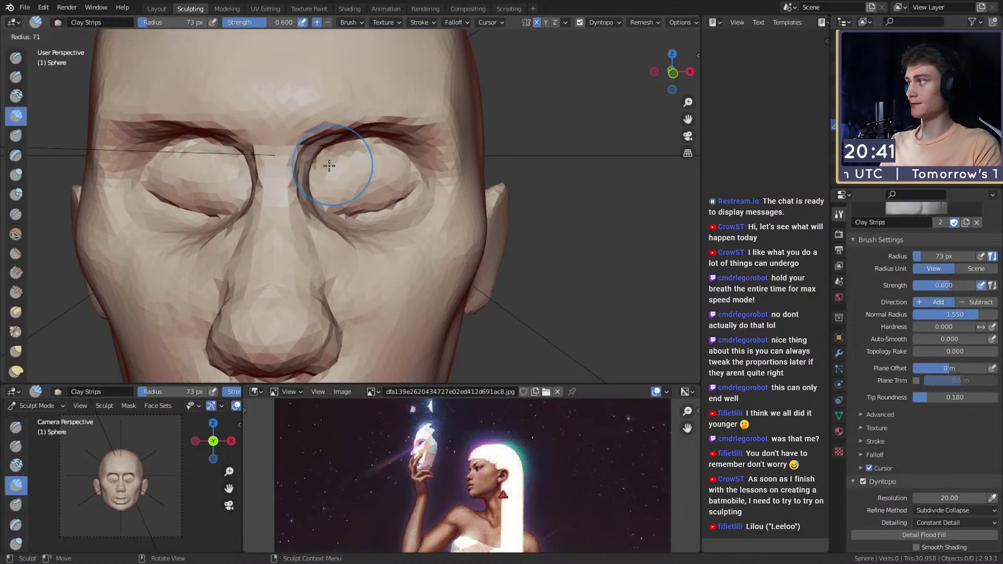
mouse_move(361, 168)
middle_down()
mouse_move(346, 163)
mouse_move(365, 168)
middle_up()
key(f)
mouse_move(353, 182)
mouse_down()
mouse_move(348, 193)
mouse_move(360, 209)
mouse_move(339, 204)
mouse_move(408, 182)
mouse_up()
click(377, 165)
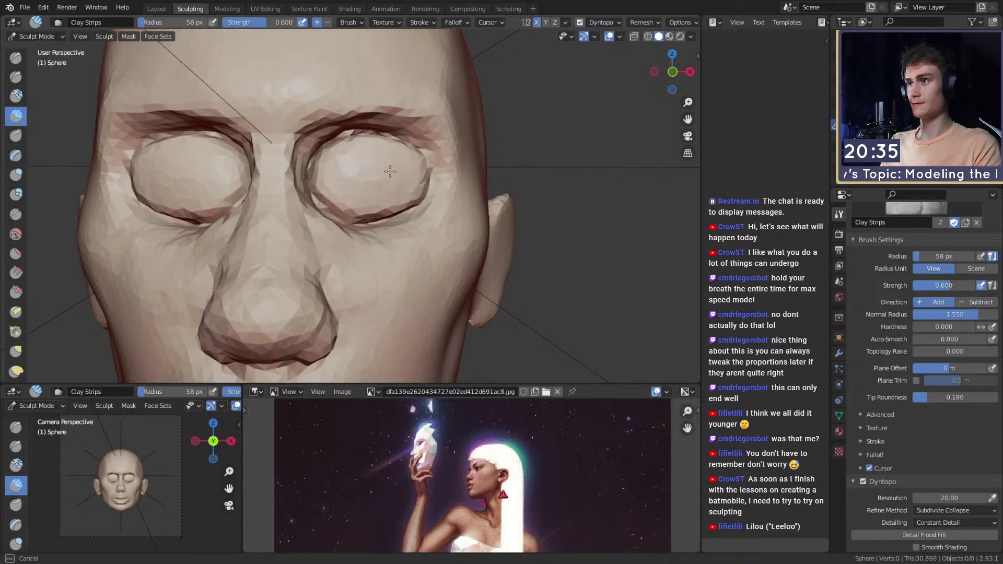
Step: Deepen the rims of the eye sockets around the eyeballs with Clay Strips at a 40 px radius
mouse_move(428, 168)
middle_down()
mouse_move(444, 173)
mouse_move(406, 195)
mouse_move(389, 187)
mouse_move(365, 197)
mouse_move(397, 198)
mouse_move(354, 172)
mouse_move(346, 186)
mouse_move(394, 172)
mouse_move(400, 152)
middle_up()
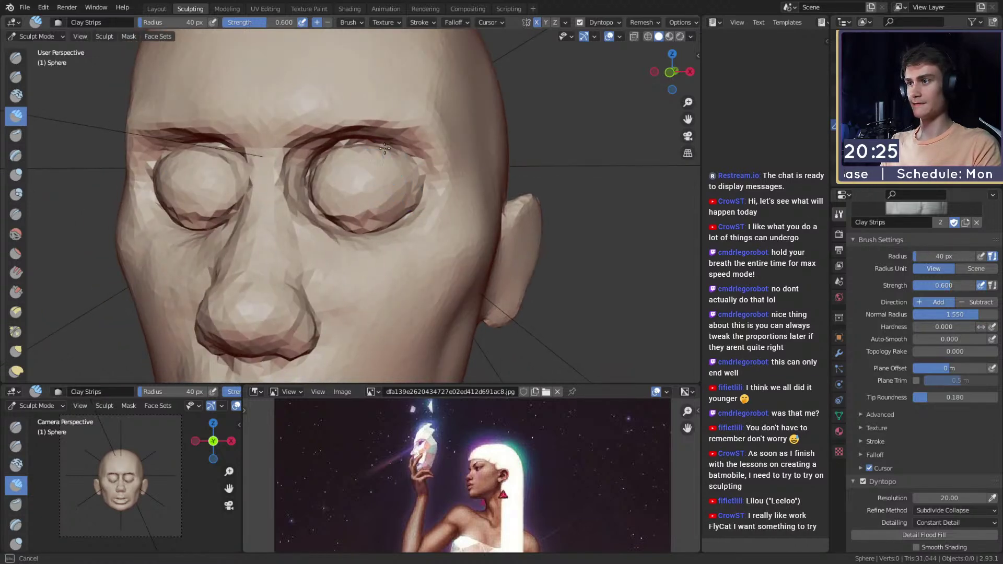
middle_drag(333, 177, 403, 153)
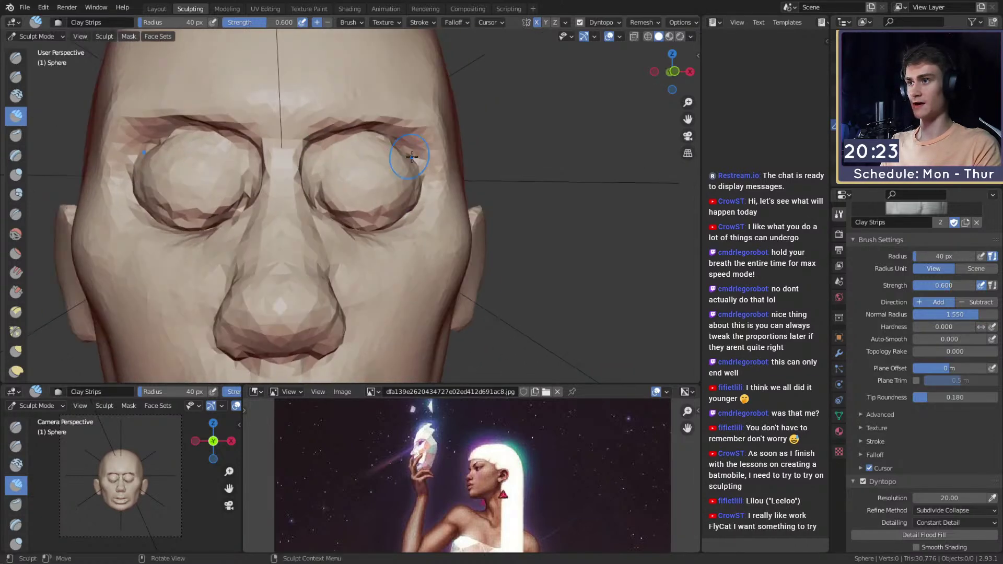
middle_drag(378, 140, 381, 142)
key(f)
click(441, 175)
Step: Build the upper eyelids beneath the brows with the Clay Strips brush and define their folds with the Crease brush
mouse_move(316, 168)
middle_down()
mouse_move(358, 168)
mouse_move(361, 146)
middle_up()
key(f)
click(361, 141)
key(f)
click(315, 164)
key(shift+c)
mouse_move(403, 128)
middle_down()
mouse_move(400, 171)
mouse_move(358, 139)
mouse_move(392, 168)
mouse_move(399, 212)
mouse_move(339, 238)
middle_up()
Step: Fill in the inner eye corners and lower eyelids with Clay Strips at 33 px and 45 px radii
key(c)
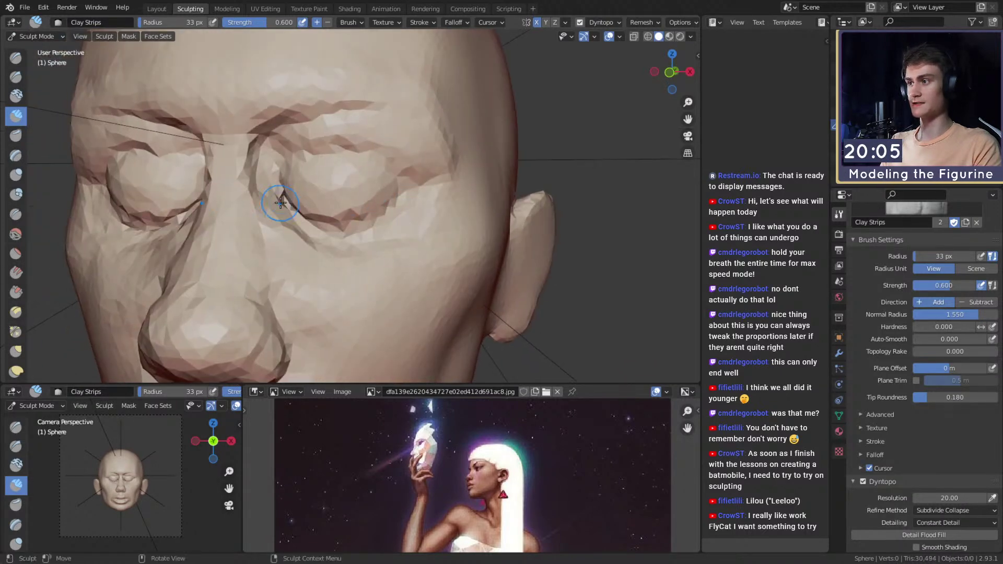
mouse_move(301, 207)
middle_down()
mouse_move(307, 229)
mouse_move(309, 202)
mouse_move(312, 211)
mouse_move(416, 208)
middle_up()
scroll(401, 220, down, 6)
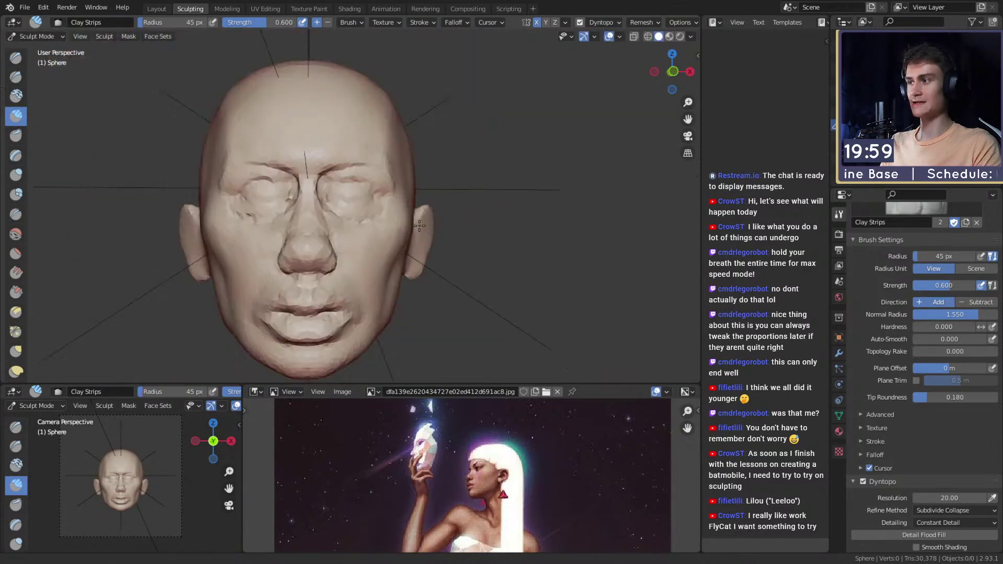
scroll(405, 190, up, 2)
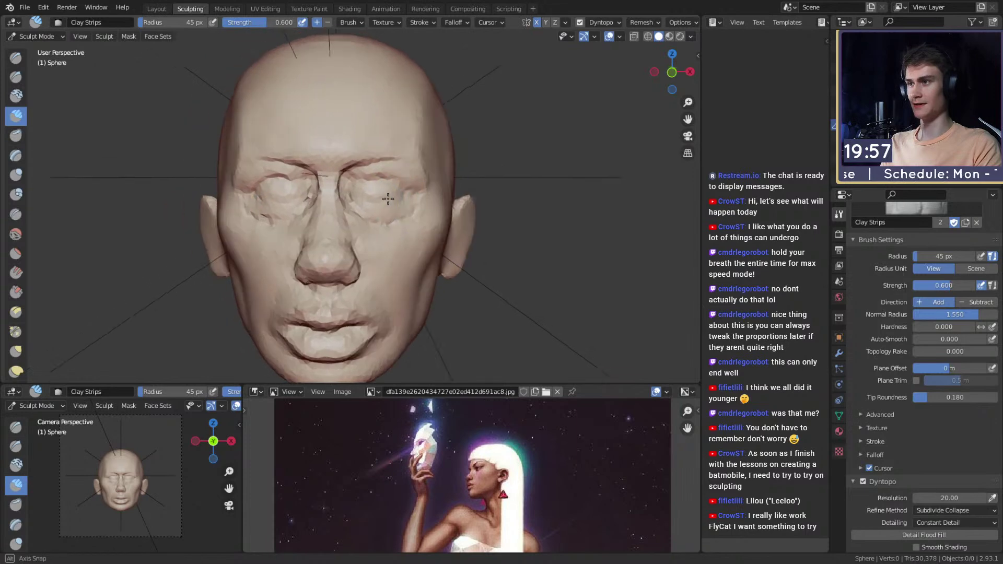
scroll(319, 101, up, 4)
key(shift+c)
scroll(385, 180, up, 4)
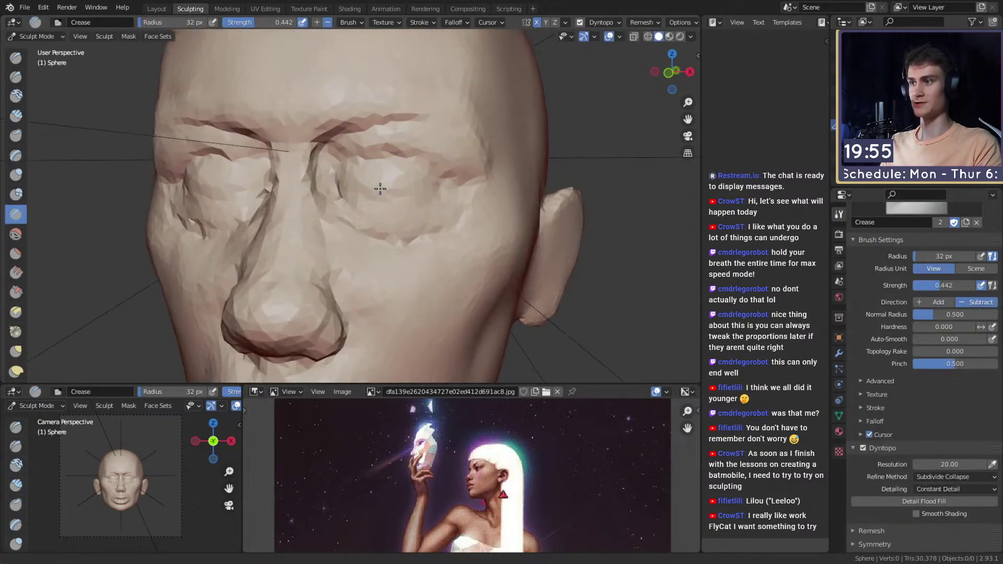
scroll(418, 169, down, 3)
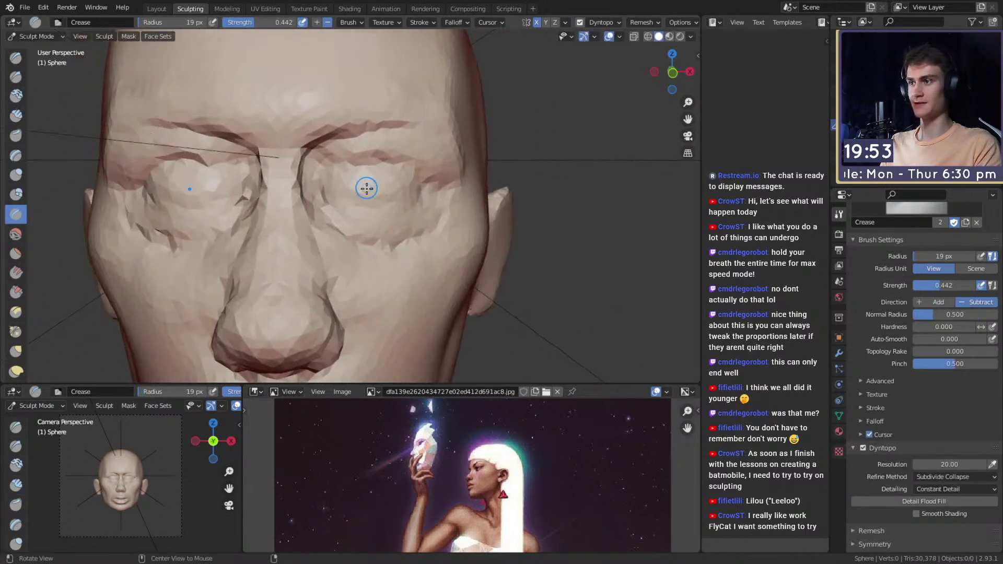
middle_drag(409, 190, 399, 203)
key(f)
scroll(382, 200, down, 2)
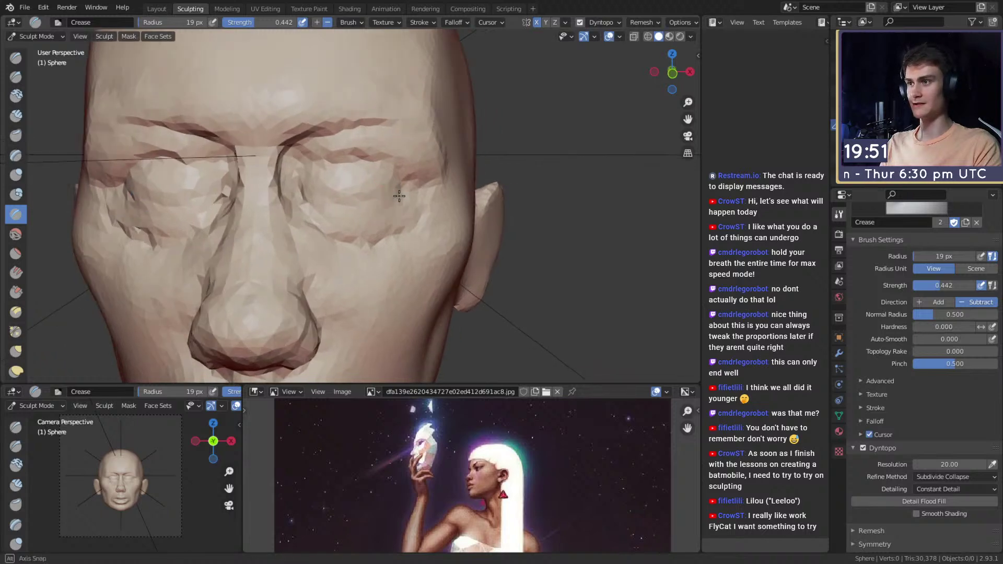
scroll(347, 192, up, 3)
Step: Reposition the inner brows and inner eye corners with the Grab brush, going from a 77 px to a 187 px radius
key(g)
scroll(313, 175, up, 2)
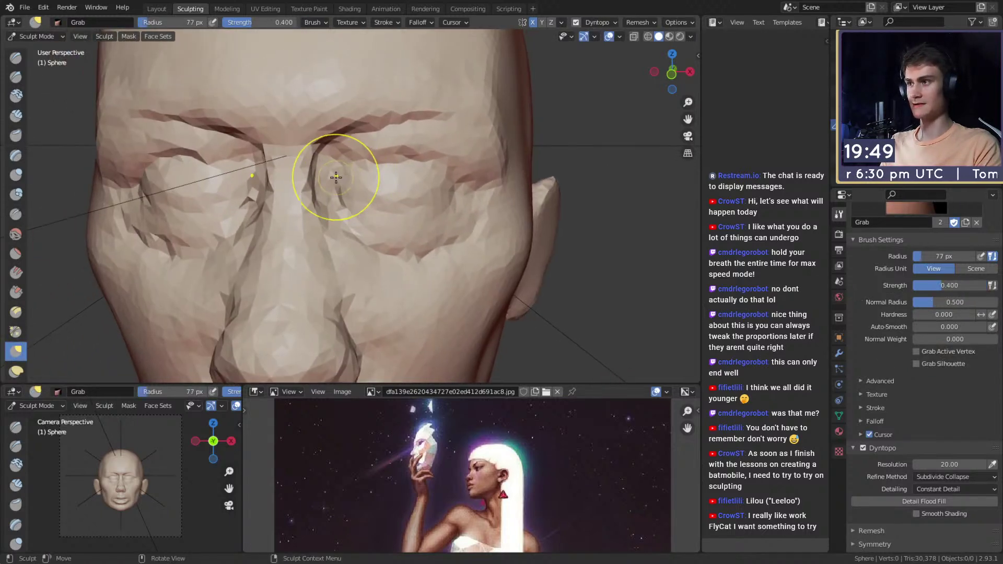
click(342, 145)
drag(342, 145, 335, 128)
key(f)
click(334, 128)
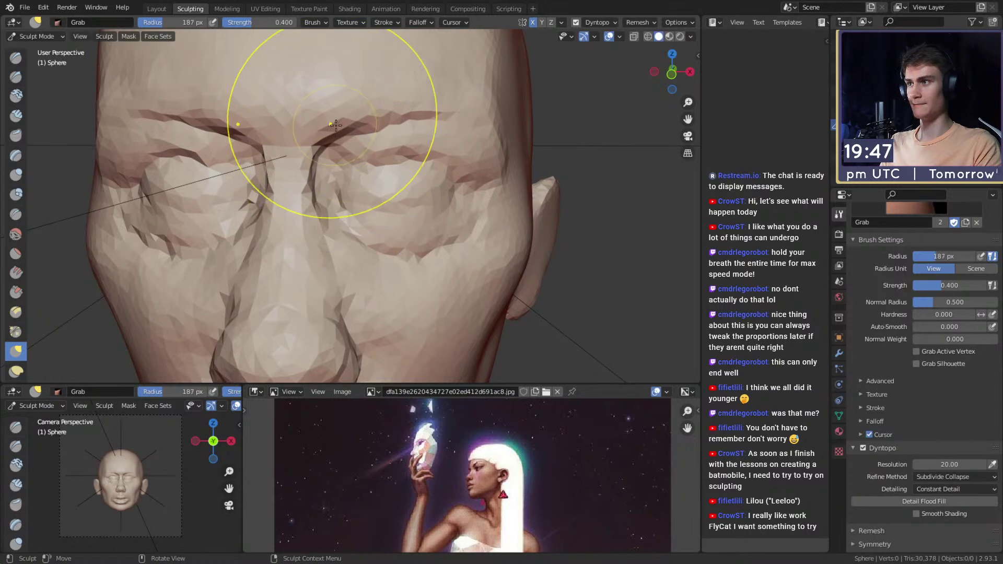
Step: Adjust the cheeks and the area below the eyes with the Grab brush at a 205 px radius
scroll(343, 187, down, 1)
scroll(392, 219, up, 2)
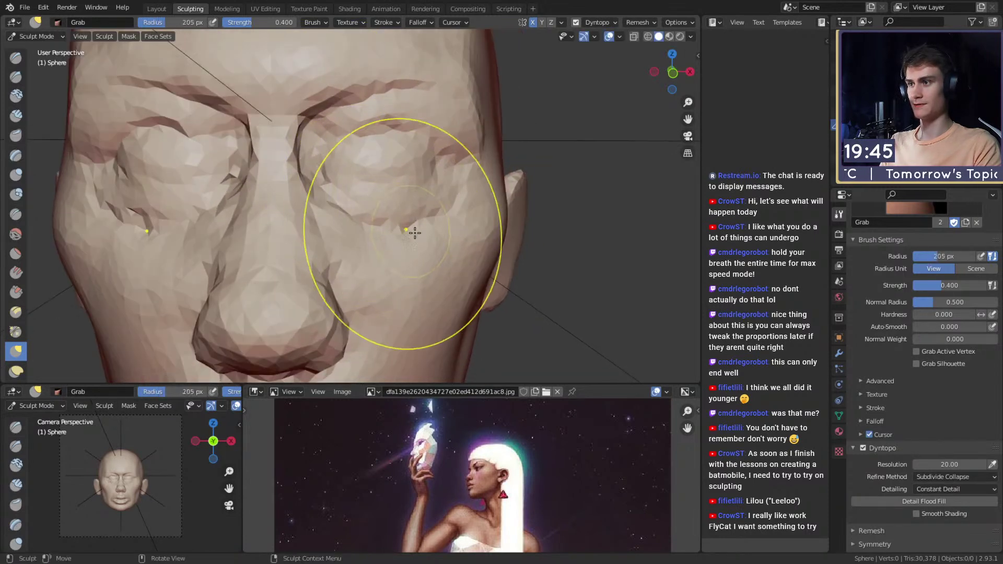
scroll(387, 209, down, 1)
middle_drag(369, 191, 314, 183)
key(f)
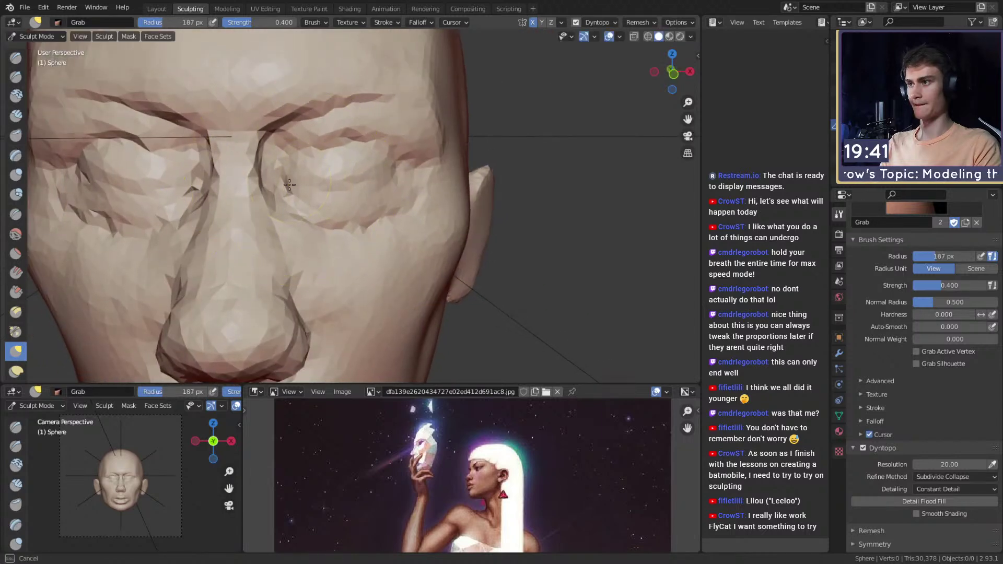
Step: Refine the proportions of the eyes and middle of the face in front view with the Grab brush, starting at 157 px
scroll(376, 146, down, 6)
scroll(390, 205, up, 3)
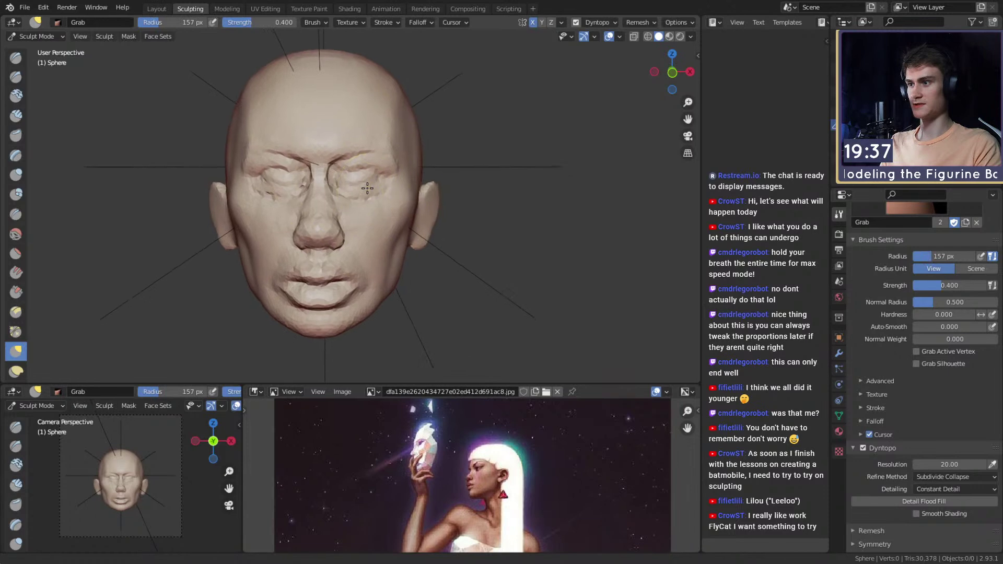
key(f)
click(354, 186)
mouse_move(354, 186)
middle_down()
mouse_move(483, 217)
mouse_move(361, 189)
middle_up()
key(f)
click(373, 177)
scroll(366, 193, up, 3)
key(f)
click(354, 224)
Step: Sharpen the upper lip outline, philtrum and lip parting with the Crease brush at a 35 px radius
scroll(484, 216, up, 3)
key(shift+c)
scroll(361, 188, up, 2)
middle_drag(364, 200, 303, 190)
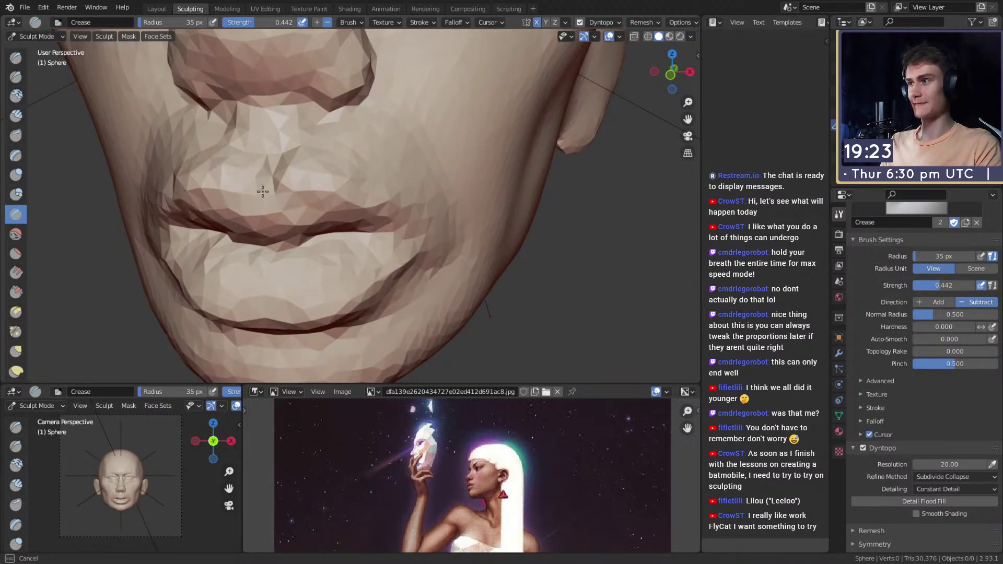
middle_drag(246, 170, 338, 150)
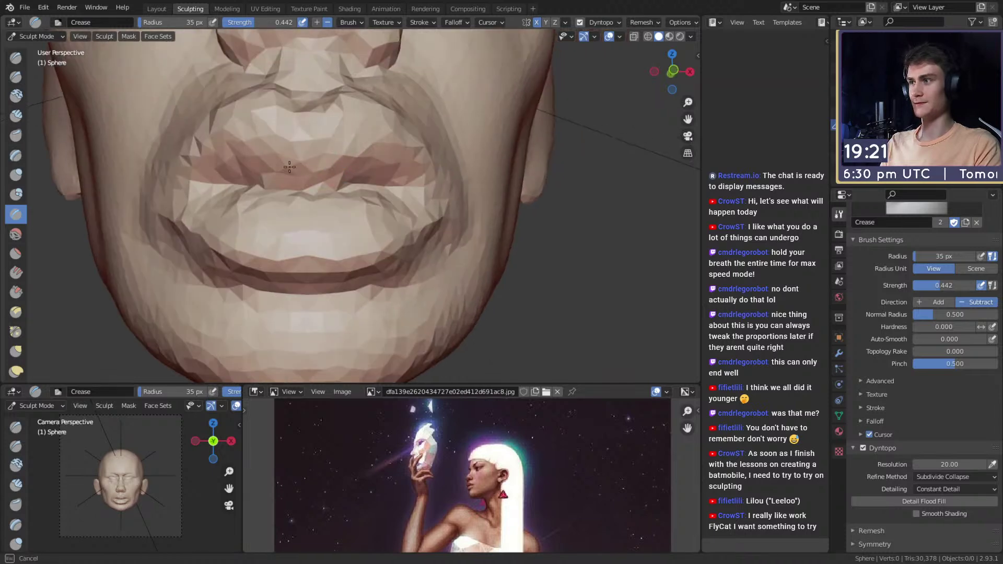
middle_drag(234, 181, 446, 177)
Step: Adjust the lips and mouth corners in side view with the Grab brush at 149 px and 143 px radii
key(g)
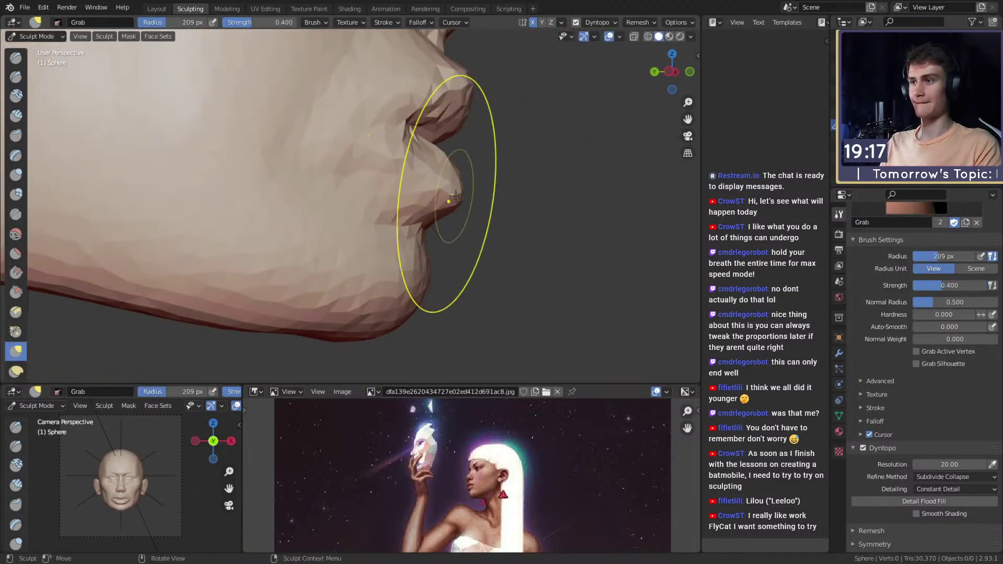
click(430, 208)
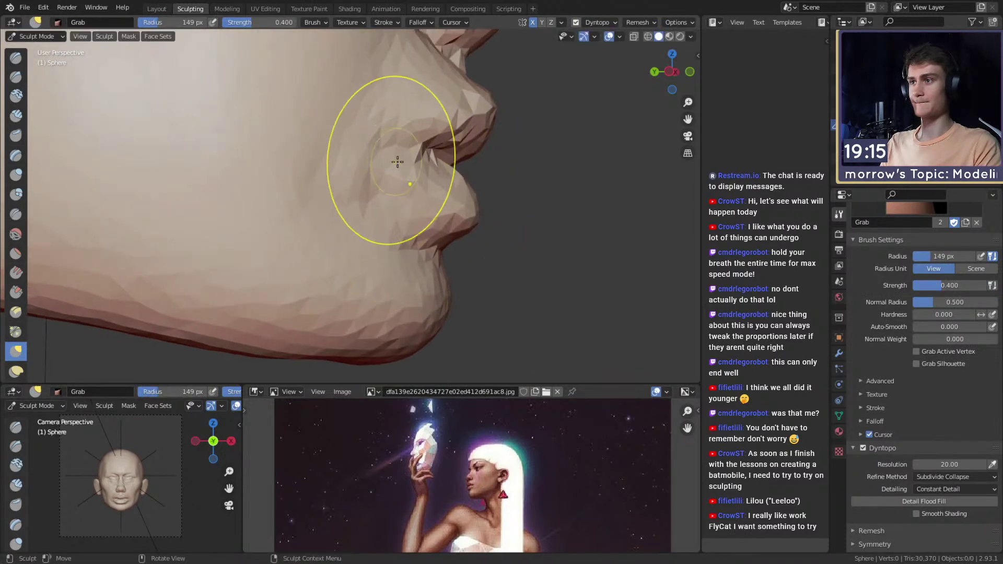
middle_drag(416, 170, 314, 204)
key(f)
click(310, 197)
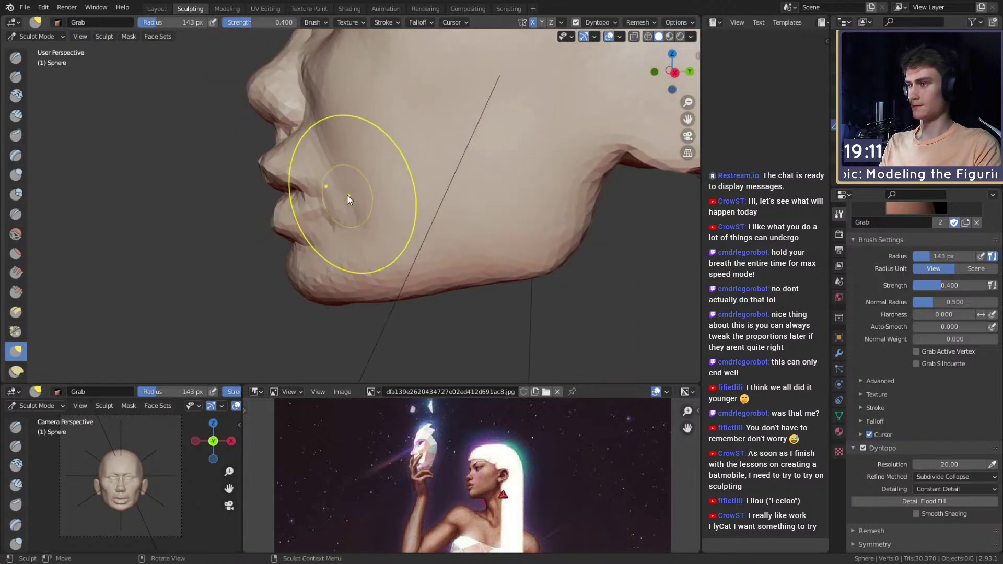
Step: Carve the nostrils and the creases around the nose wings with the Crease brush at 29 px and 34 px radii
key(c)
scroll(342, 172, down, 5)
middle_drag(381, 202, 395, 240)
scroll(348, 179, up, 5)
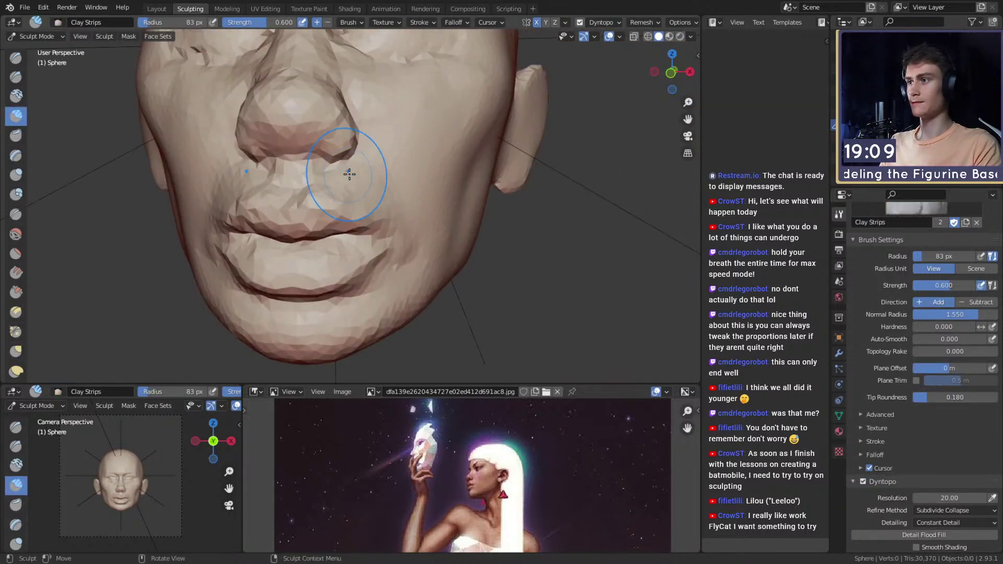
key(shift+c)
mouse_move(321, 173)
middle_down()
mouse_move(331, 206)
mouse_move(382, 193)
middle_up()
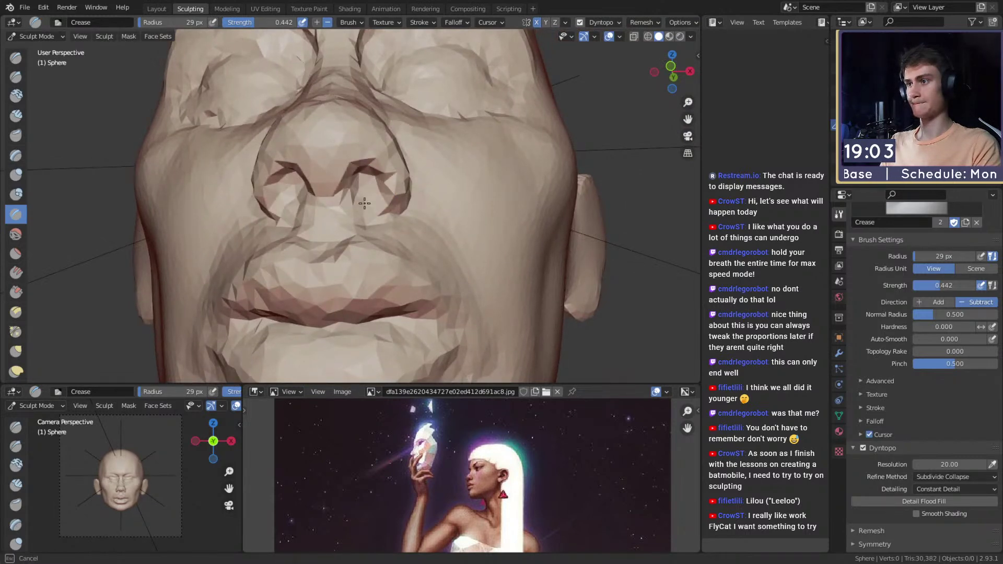
mouse_move(358, 193)
middle_down()
mouse_move(385, 195)
mouse_move(336, 206)
middle_up()
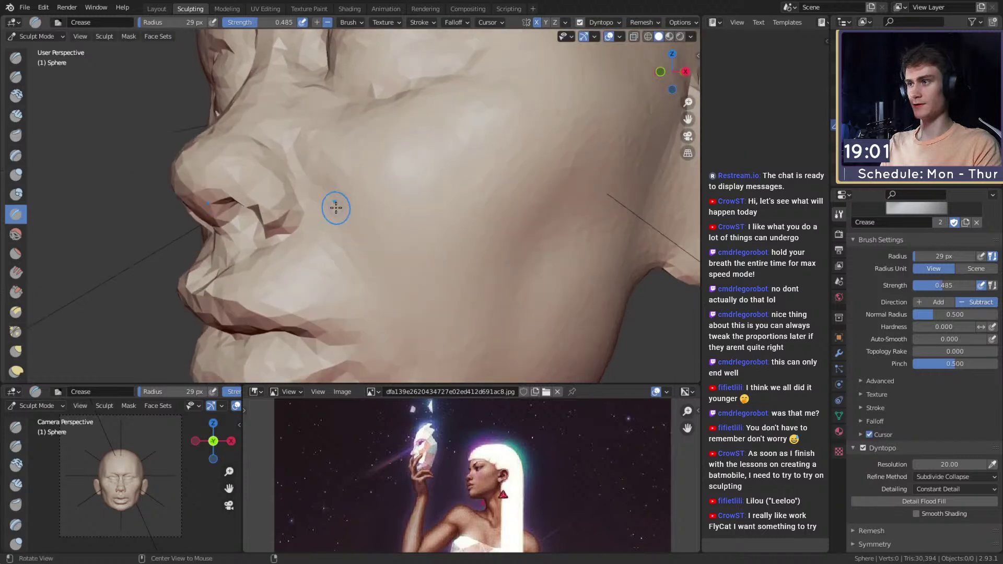
key(shift+f)
click(307, 210)
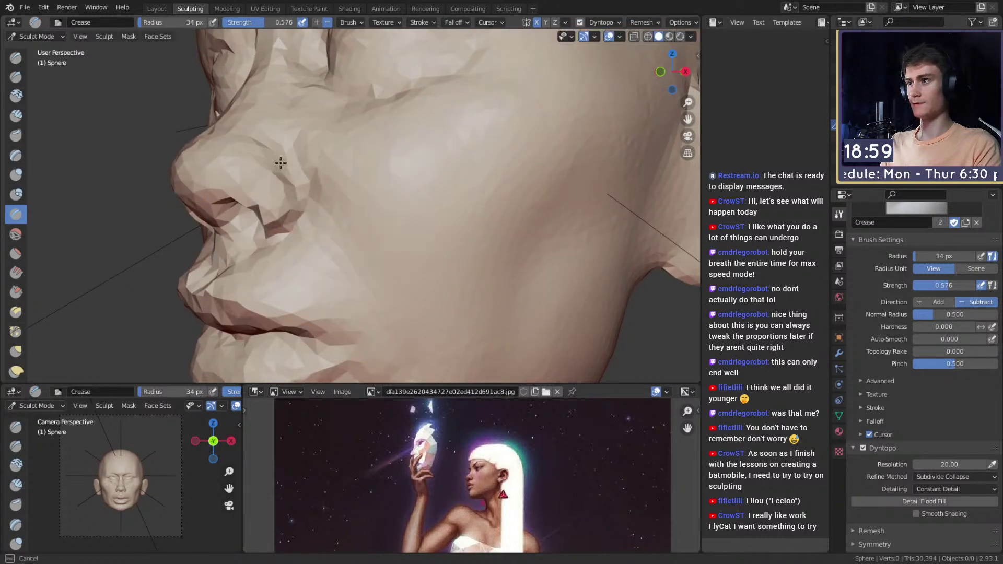
Step: Adjust the nose wings with the Grab brush and build up the nose underside with Clay Strips at a 30 px radius
shift+middle_drag(292, 149, 303, 223)
key(g)
mouse_move(300, 212)
alt+mouse_down()
mouse_move(273, 199)
mouse_move(319, 196)
mouse_move(352, 217)
mouse_move(493, 168)
alt+mouse_up()
key(f)
click(271, 194)
scroll(365, 215, up, 4)
mouse_move(374, 219)
alt+mouse_down()
mouse_move(385, 203)
mouse_move(330, 231)
alt+mouse_up()
key(c)
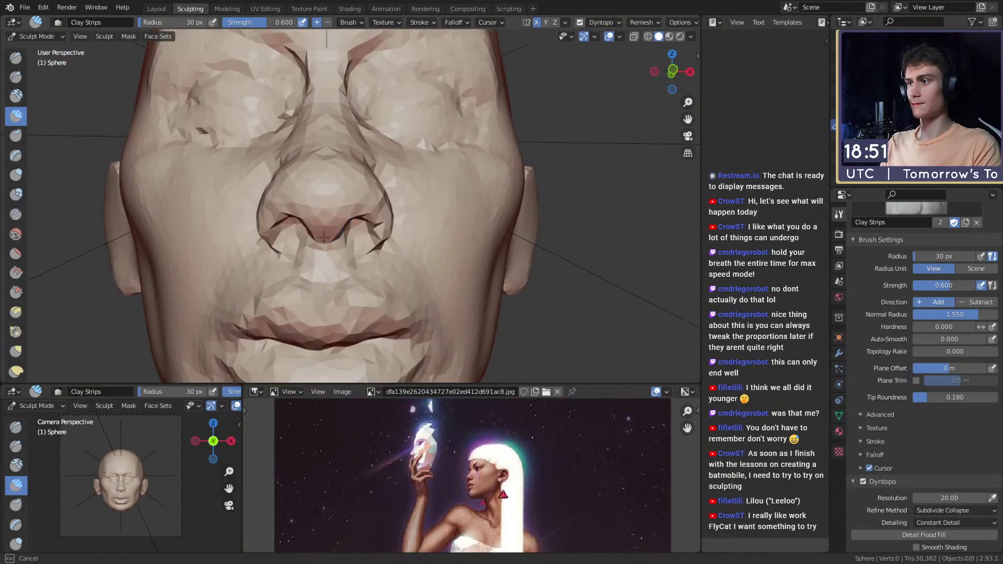
mouse_move(316, 187)
middle_down()
mouse_move(315, 172)
mouse_move(311, 189)
mouse_move(400, 168)
mouse_move(392, 172)
mouse_move(404, 199)
mouse_move(418, 198)
mouse_move(342, 170)
middle_up()
Step: Adjust the brows and the bridge of the nose with the Grab brush at a 98 px radius
key(g)
key(f)
click(399, 170)
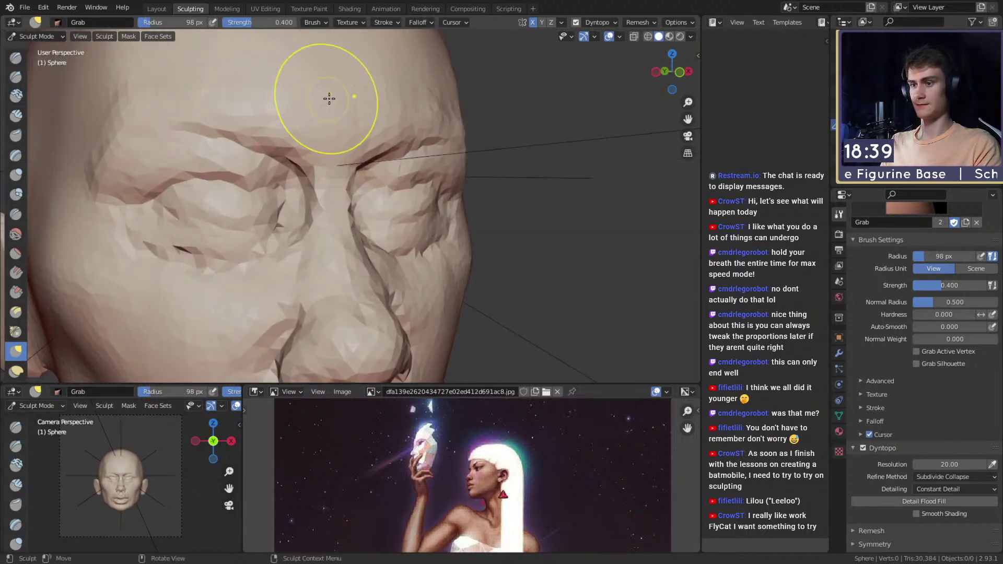
Step: Reshape the mouth and lower face with the Grab brush at 172 px and 353 px radii
scroll(408, 226, down, 6)
mouse_move(408, 216)
middle_down()
mouse_move(355, 186)
mouse_move(334, 189)
mouse_move(369, 173)
middle_up()
scroll(361, 156, up, 1)
click(383, 182)
scroll(361, 172, up, 4)
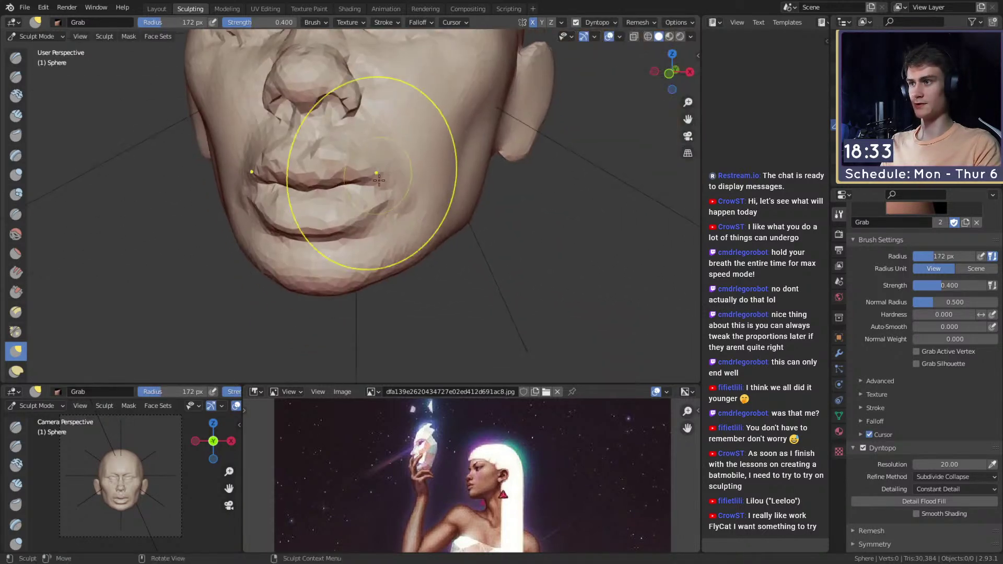
key(f)
scroll(361, 156, down, 5)
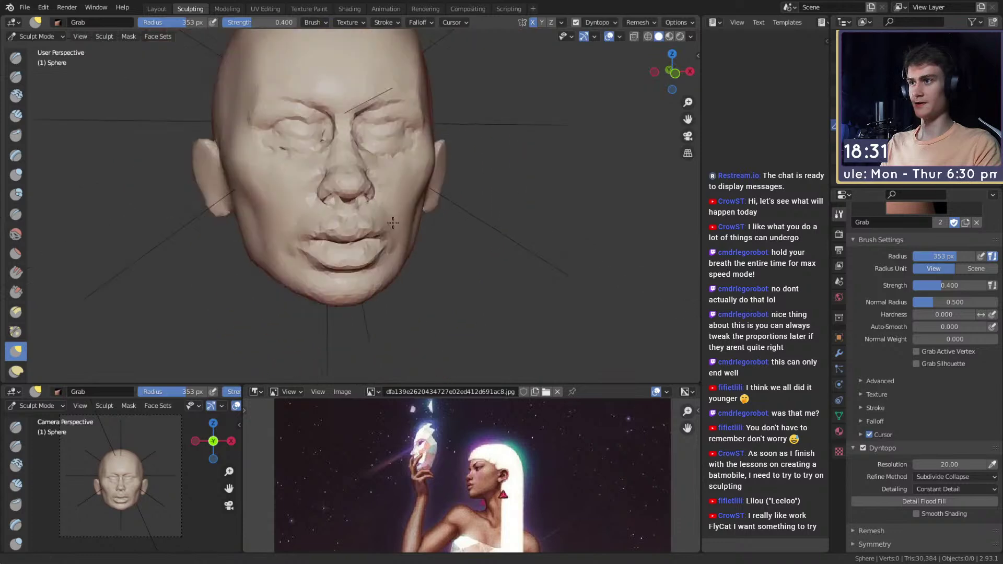
Step: Refine the eye area and inner brows in front view with the Grab brush at 225 px and 90 px radii
scroll(394, 220, up, 2)
key(f)
click(335, 183)
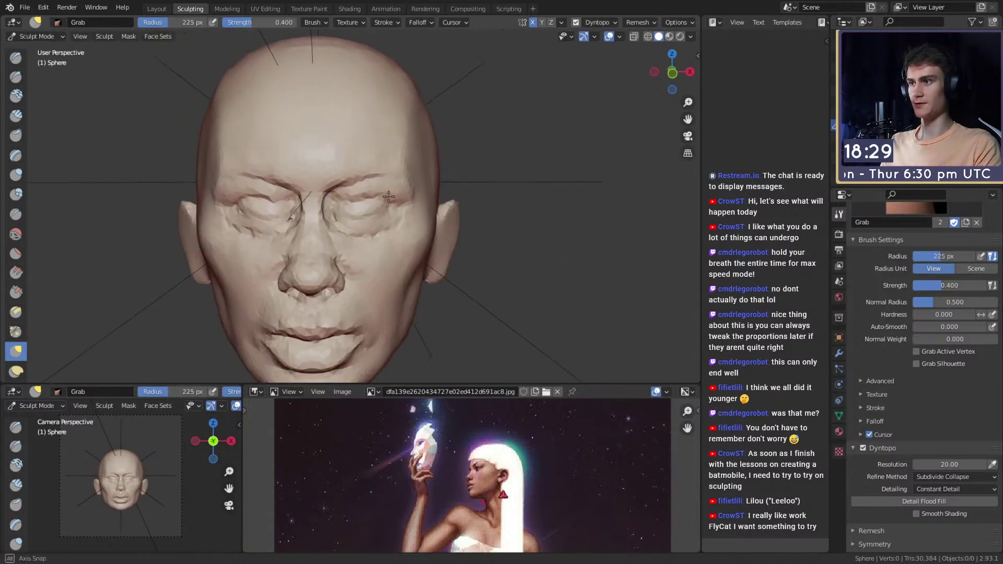
scroll(369, 179, up, 4)
middle_drag(390, 141, 408, 182)
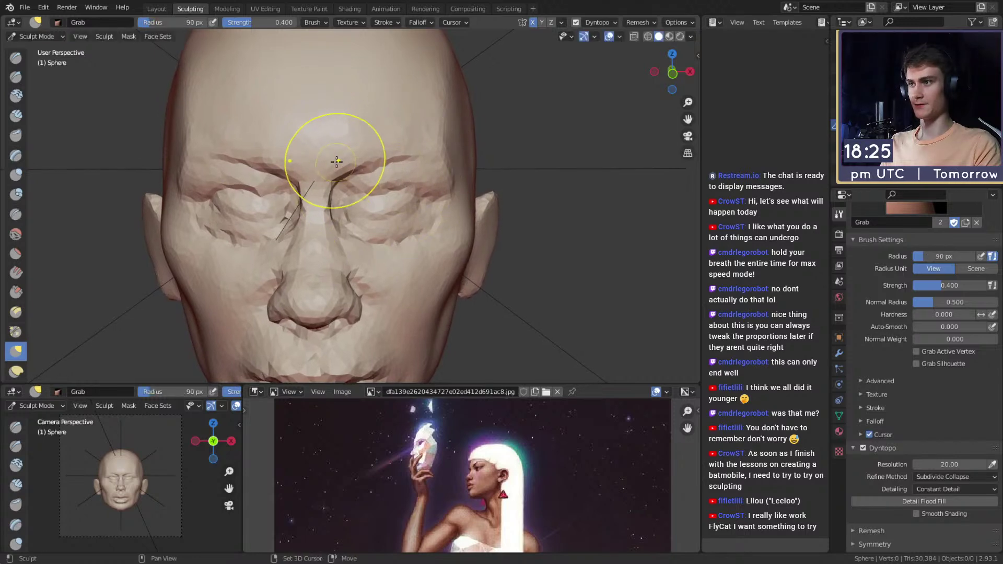
mouse_move(429, 145)
middle_down()
mouse_move(329, 168)
mouse_move(362, 183)
mouse_move(463, 181)
middle_up()
scroll(428, 210, down, 4)
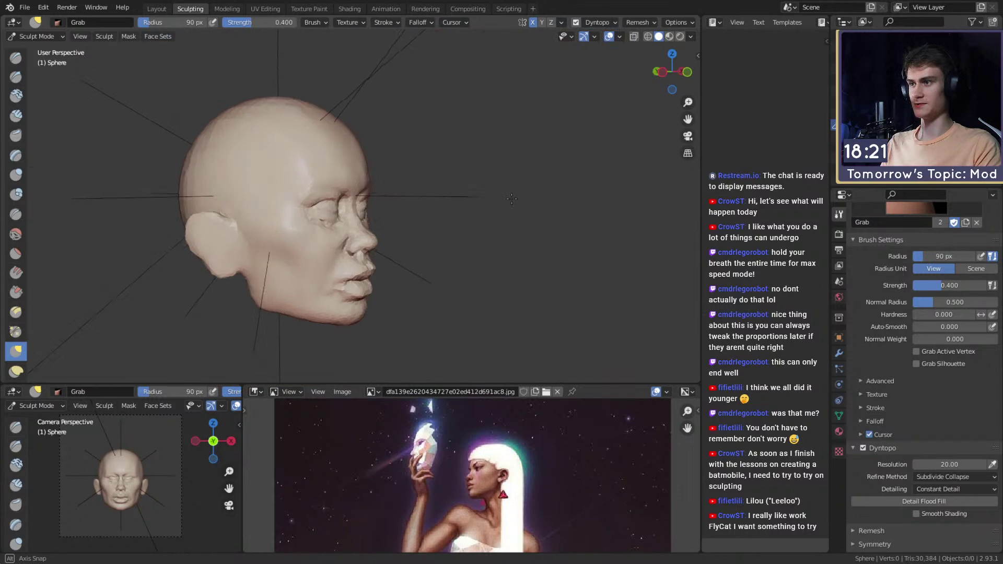
Step: Refine the facial proportions from side and three-quarter views with the Grab brush, ending at an 89 px radius
scroll(431, 233, up, 4)
mouse_move(455, 198)
alt+mouse_down()
mouse_move(333, 230)
mouse_move(440, 178)
mouse_move(468, 139)
alt+mouse_up()
scroll(333, 230, up, 4)
key(f)
click(317, 206)
scroll(468, 139, down, 3)
mouse_move(390, 203)
alt+mouse_down()
mouse_move(432, 207)
mouse_move(400, 188)
mouse_move(350, 198)
mouse_move(314, 183)
alt+mouse_up()
key(f)
click(386, 202)
scroll(397, 193, up, 3)
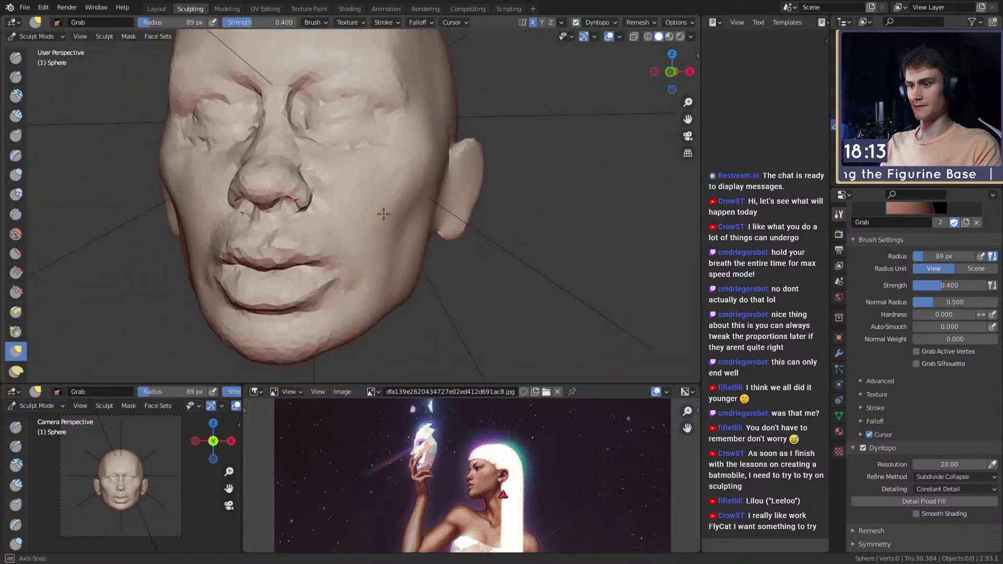
Step: Sculpt the cheekbone and the hollow below it with Clay Strips at 56 px and 117 px radii
key(c)
key(f)
click(377, 198)
mouse_move(377, 198)
alt+mouse_down()
mouse_move(336, 206)
mouse_move(343, 198)
alt+mouse_up()
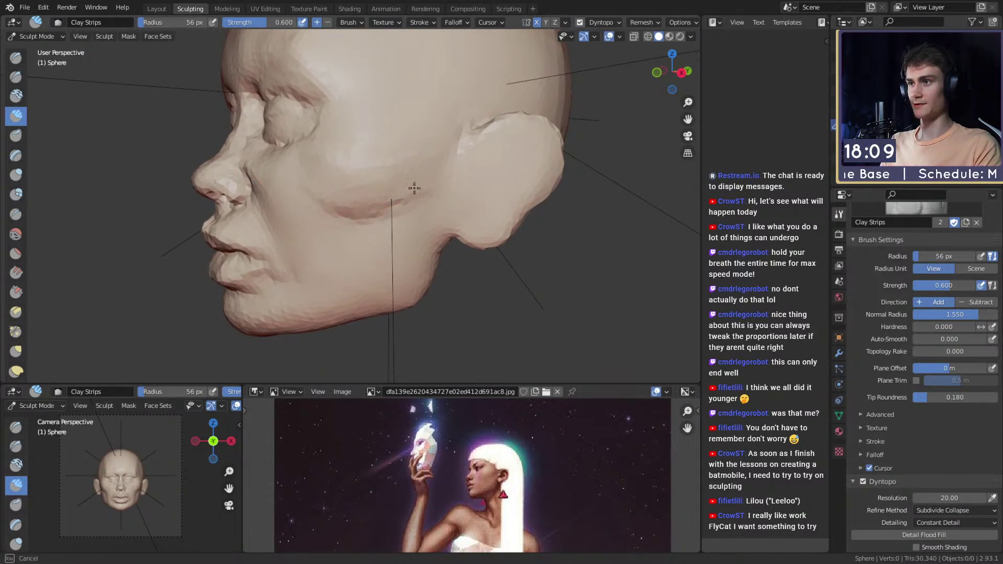
drag(377, 195, 380, 188)
key(f)
click(381, 183)
scroll(394, 175, down, 4)
mouse_move(394, 175)
middle_down()
mouse_move(418, 202)
mouse_move(360, 209)
middle_up()
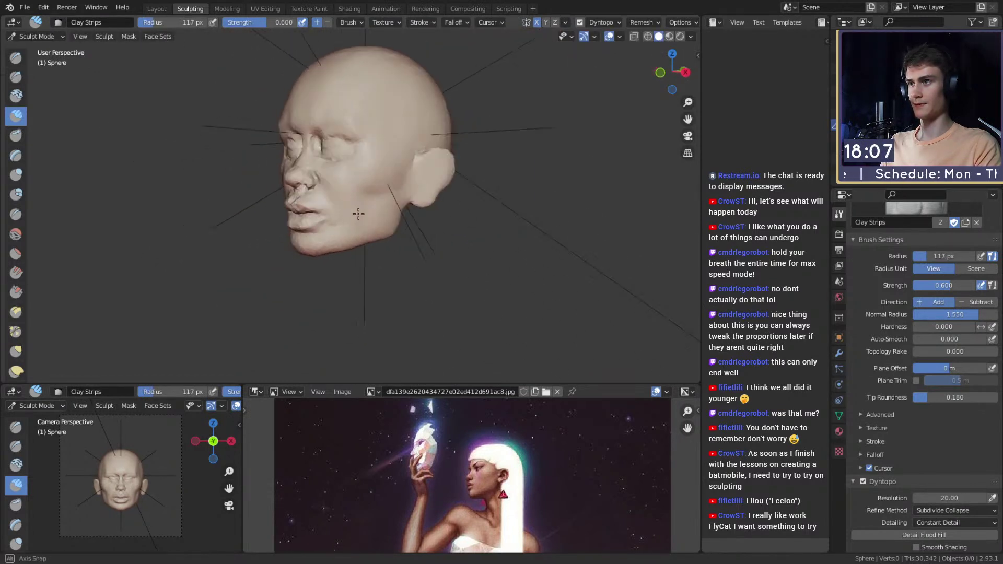
Step: Refine the cheek and jaw surfaces with Clay Strips at 49 px, 88 px and 64 px radii
scroll(362, 207, up, 3)
key(f)
click(338, 192)
drag(347, 184, 358, 174)
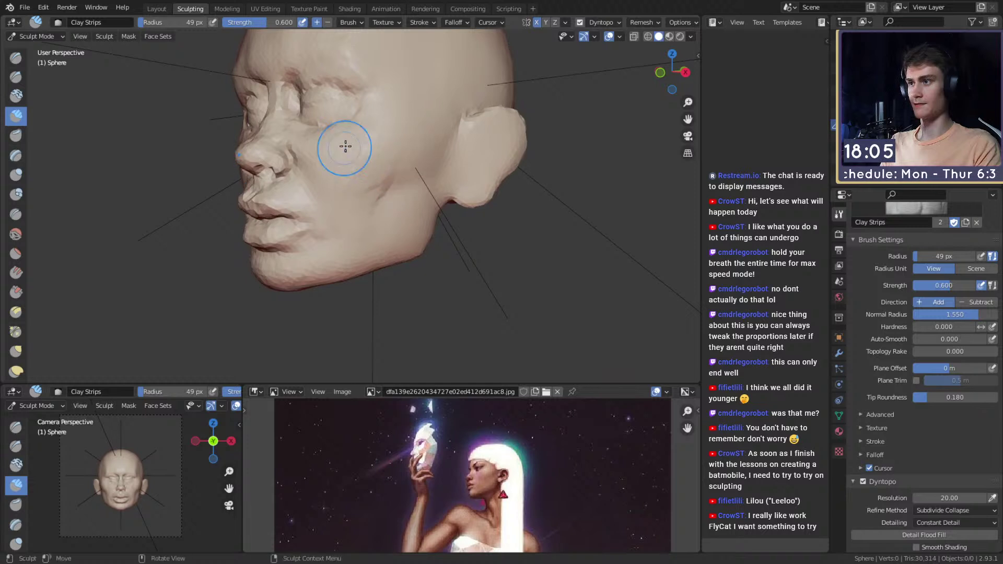
key(f)
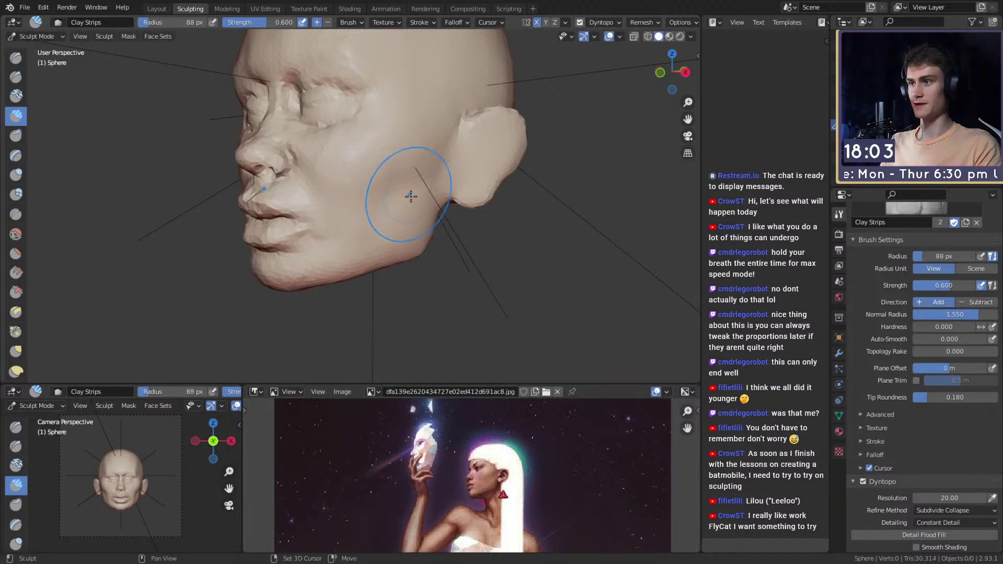
middle_drag(398, 199, 387, 210)
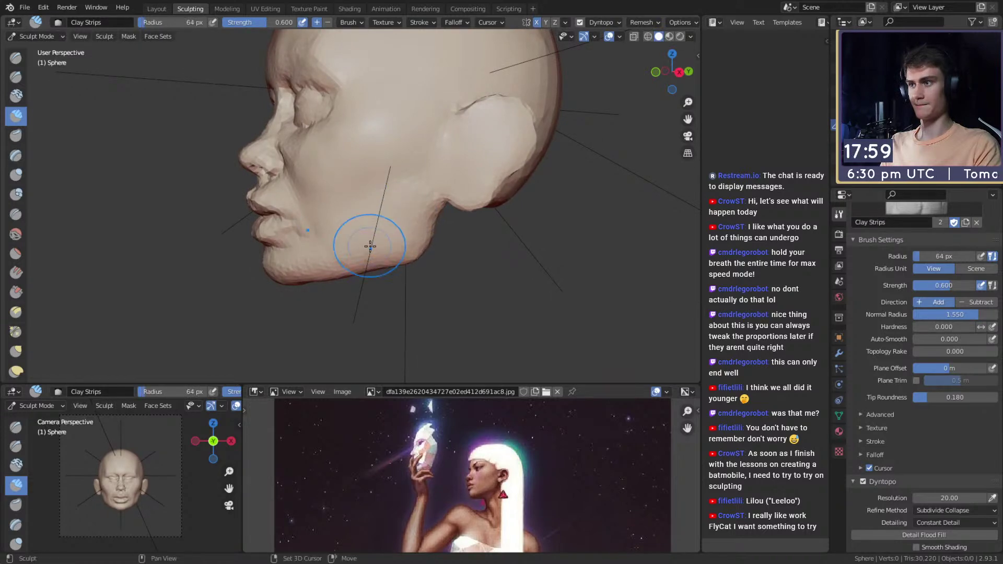
Step: Mask the neck area on the underside of the head with the Mask brush at 57 px and strength 1.000
mouse_move(378, 232)
middle_down()
mouse_move(445, 194)
mouse_move(370, 174)
mouse_move(381, 164)
middle_up()
key(m)
key(shift+f)
click(427, 187)
mouse_move(419, 184)
mouse_down()
mouse_move(424, 197)
mouse_move(352, 112)
mouse_move(362, 215)
mouse_move(442, 246)
mouse_move(444, 259)
mouse_move(436, 150)
mouse_move(368, 90)
mouse_up()
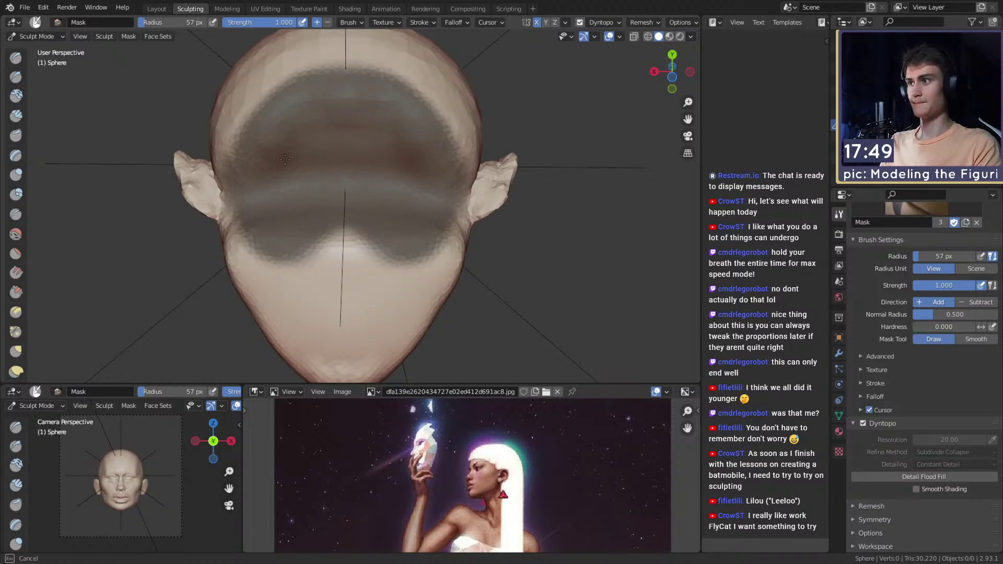
drag(258, 168, 298, 89)
shift+middle_drag(315, 188, 311, 180)
mouse_move(308, 235)
mouse_down()
mouse_move(329, 256)
mouse_move(277, 208)
mouse_up()
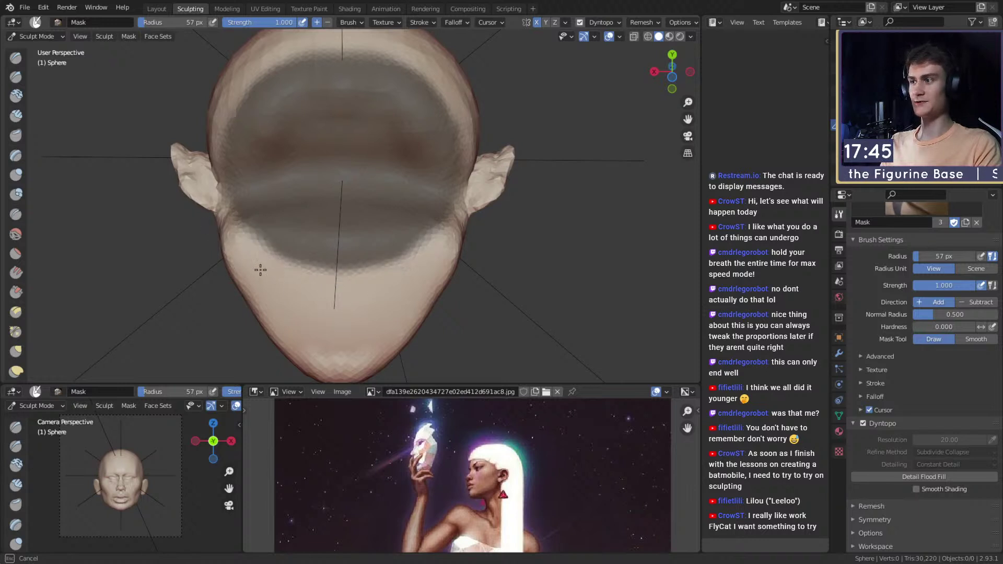
shift+middle_drag(363, 197, 349, 197)
drag(467, 225, 469, 192)
key(ctrl+z)
Step: Clean up the outline of the neck mask below the skull and jaw with the Mask brush at 52 px
middle_drag(468, 212, 425, 196)
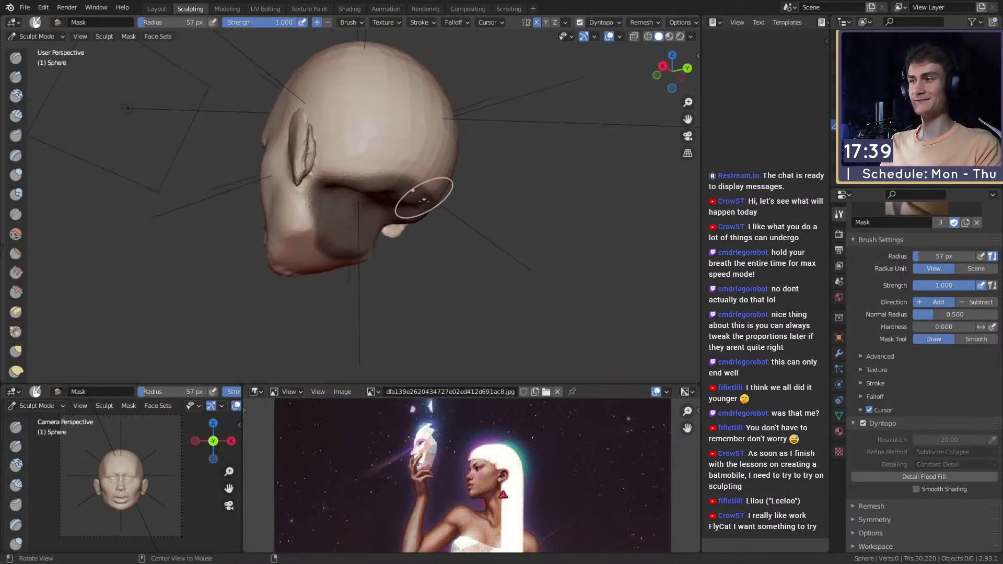
scroll(424, 198, up, 2)
mouse_move(423, 201)
alt+mouse_down()
mouse_move(350, 152)
mouse_move(351, 139)
alt+mouse_up()
key(f)
click(434, 239)
drag(435, 242, 433, 253)
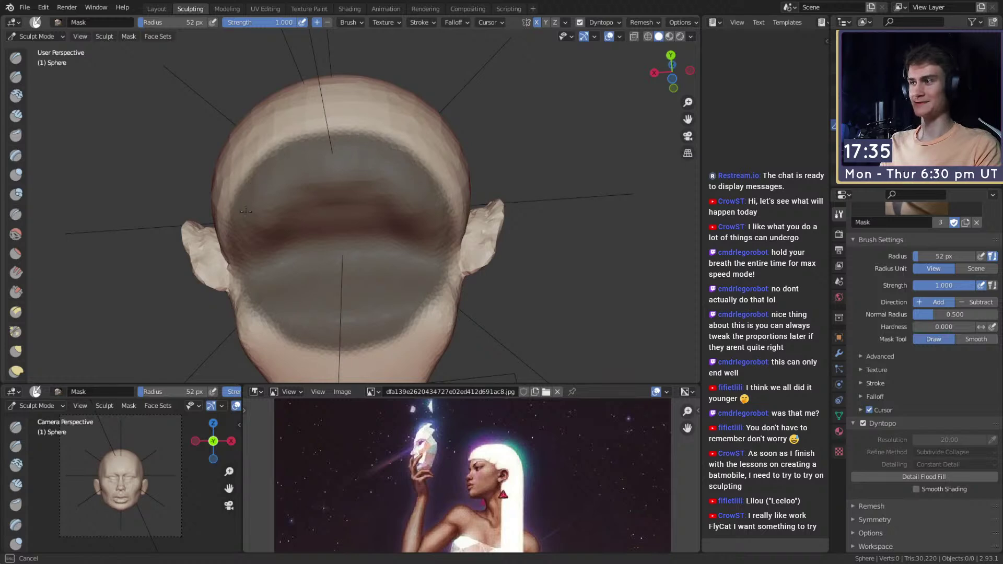
Step: Invert the mask and pull the neck downward from the unmasked area with the Snake Hook brush
key(ctrl+i)
key(k)
mouse_move(362, 202)
alt+mouse_down()
mouse_move(426, 237)
mouse_move(408, 264)
mouse_move(362, 258)
alt+mouse_up()
scroll(392, 269, down, 4)
scroll(355, 243, up, 1)
key(f)
click(413, 226)
Step: Even out the pulled neck volume with the Snake Hook brush at varying radii, ending at 51 px
mouse_move(362, 223)
alt+shift+mouse_down()
mouse_move(352, 209)
mouse_move(372, 219)
mouse_move(342, 225)
mouse_move(360, 281)
mouse_move(384, 255)
alt+shift+mouse_up()
key(f)
click(389, 213)
key(f)
click(376, 224)
key(f)
click(384, 207)
key(f)
click(241, 256)
mouse_move(271, 256)
alt+mouse_down()
mouse_move(335, 195)
mouse_move(290, 181)
alt+mouse_up()
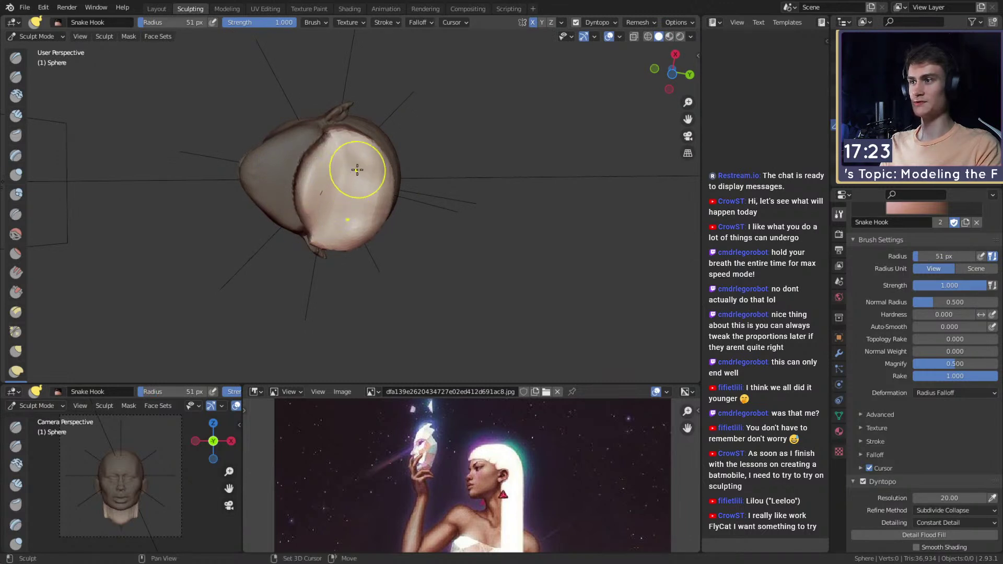
Step: Lengthen the neck and shape its lower end with the Snake Hook brush, working up to a 222 px radius
drag(359, 178, 363, 179)
mouse_move(363, 182)
alt+mouse_down()
mouse_move(374, 258)
mouse_move(349, 260)
mouse_move(352, 273)
mouse_move(353, 253)
mouse_move(339, 243)
mouse_move(469, 240)
mouse_move(467, 224)
alt+mouse_up()
key(f)
click(467, 253)
key(f)
click(366, 250)
key(f)
click(361, 256)
key(f)
click(330, 243)
mouse_move(466, 223)
alt+mouse_down()
mouse_move(387, 199)
mouse_move(403, 213)
mouse_move(378, 213)
mouse_move(376, 230)
mouse_move(327, 247)
mouse_move(365, 218)
mouse_move(482, 235)
mouse_move(369, 246)
mouse_move(377, 256)
alt+mouse_up()
key(f)
click(425, 212)
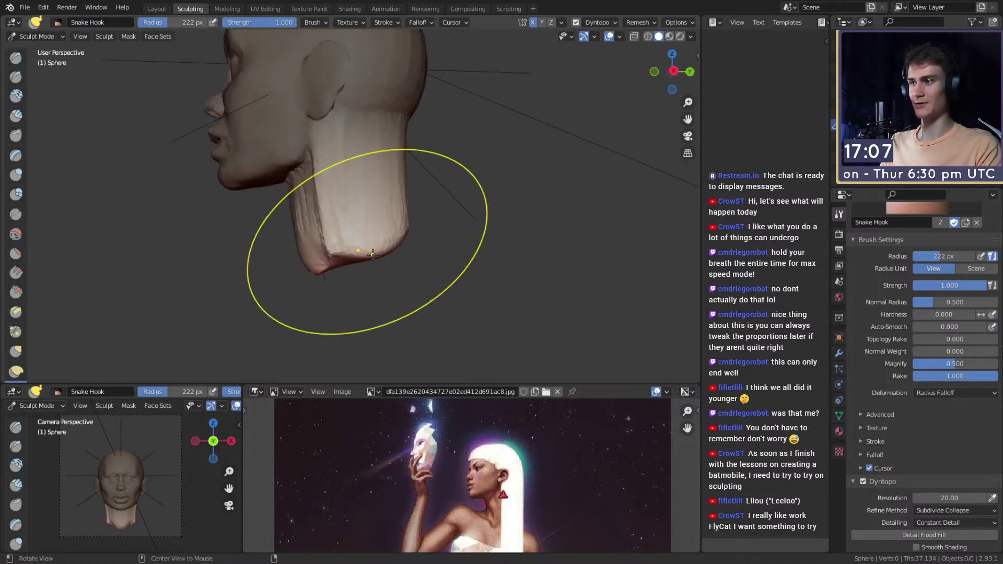
Step: Extend and angle the neck's front and back with the Snake Hook brush at 307, 274, 187 and 61 px radii
key(f)
click(517, 245)
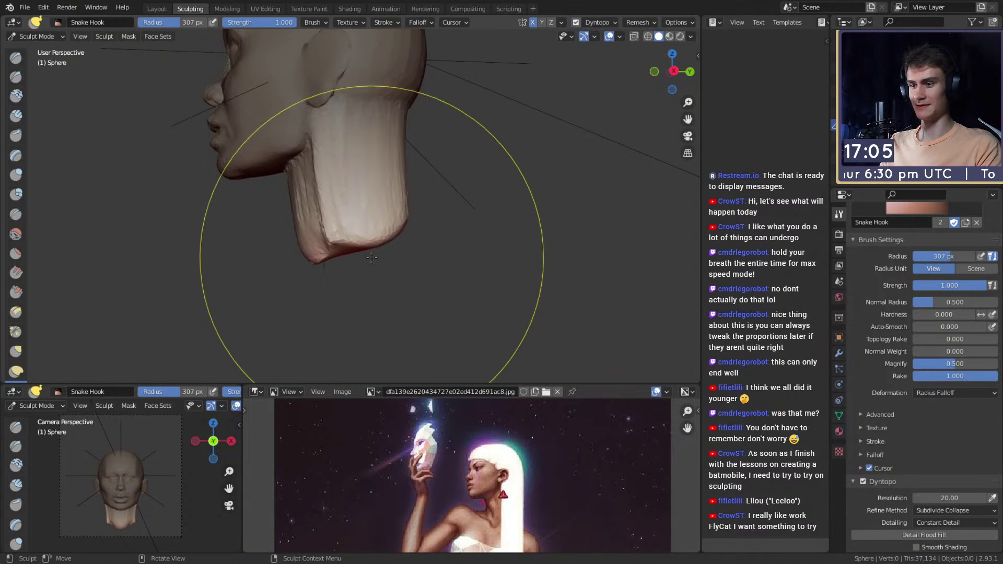
click(495, 249)
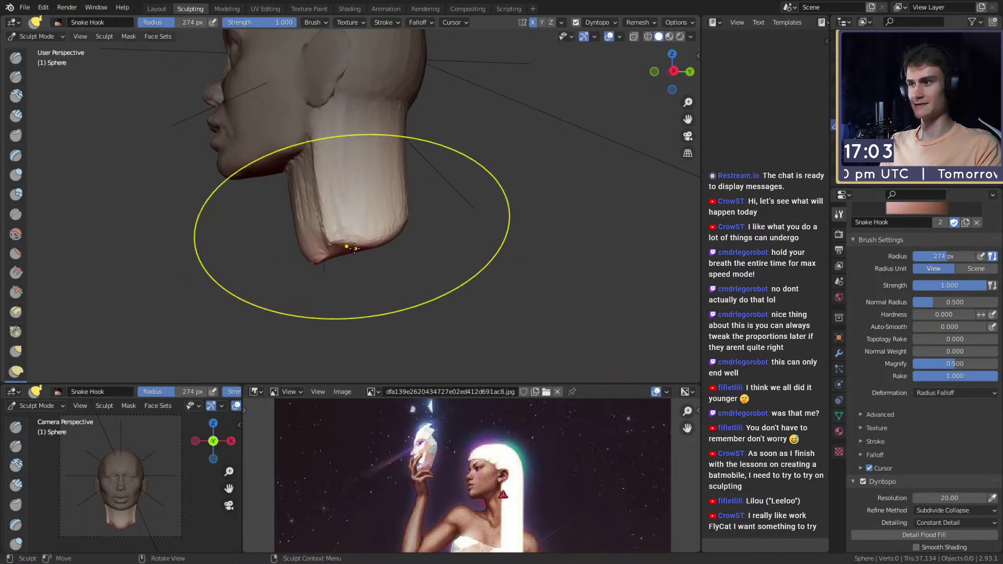
alt+shift+drag(375, 261, 377, 256)
key(f)
click(484, 249)
alt+drag(405, 220, 415, 214)
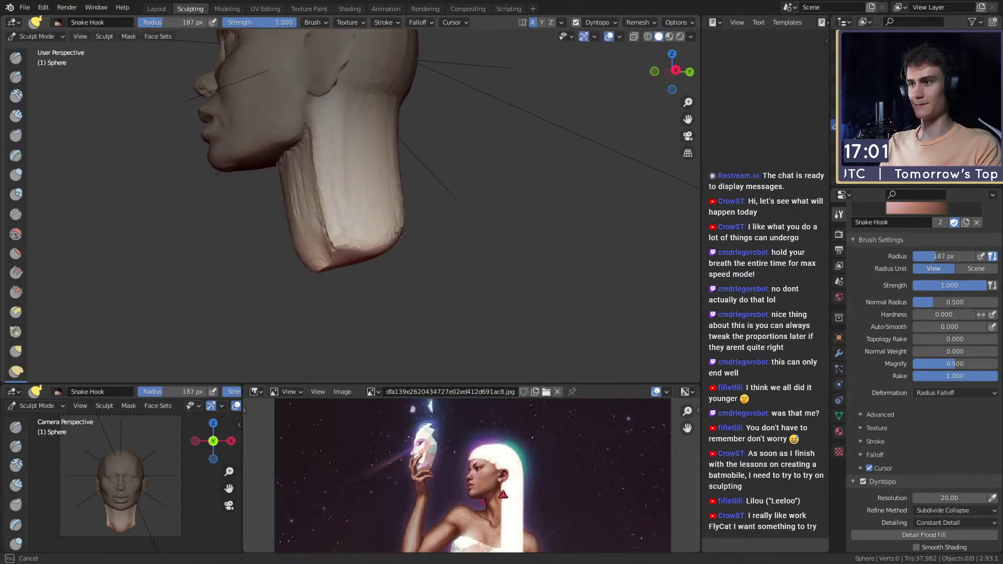
alt+drag(389, 251, 363, 148)
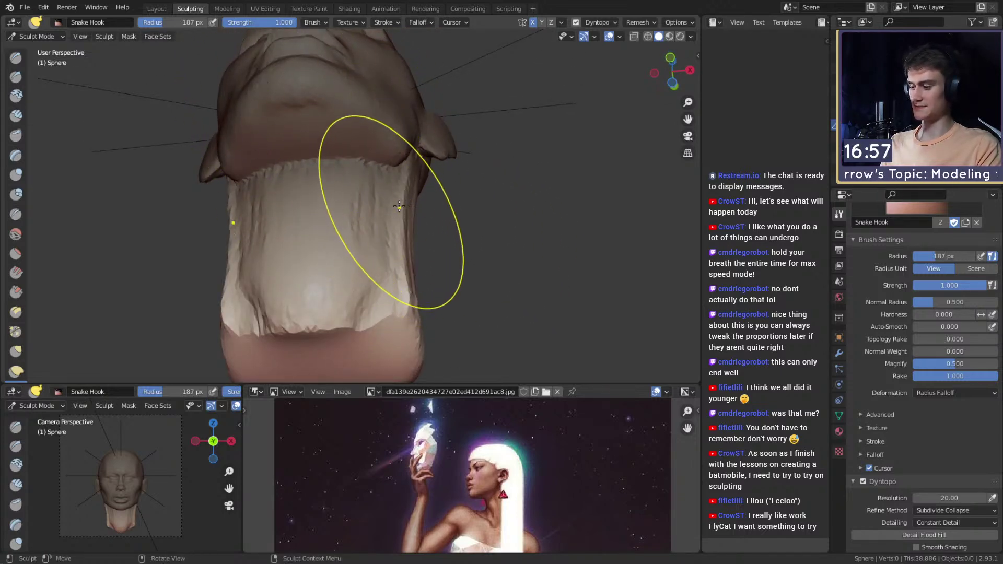
key(f)
click(364, 198)
mouse_move(365, 197)
alt+mouse_down()
mouse_move(298, 240)
mouse_move(368, 216)
alt+mouse_up()
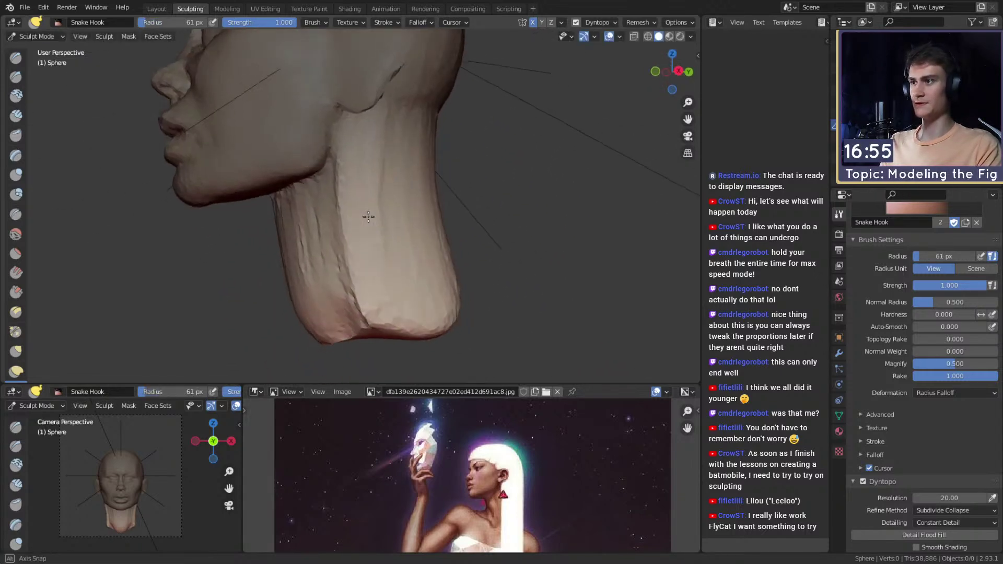
Step: Clear the mask and fill the seam along the side of the neck with Clay Strips at 39 px and 80 px radii
key(c)
key(f)
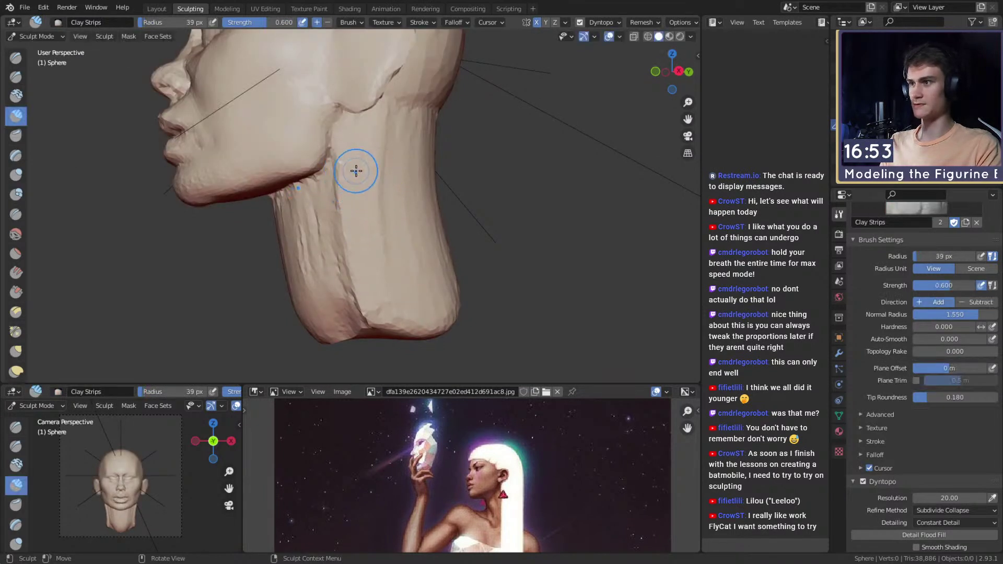
alt+drag(350, 298, 373, 207)
key(f)
click(369, 279)
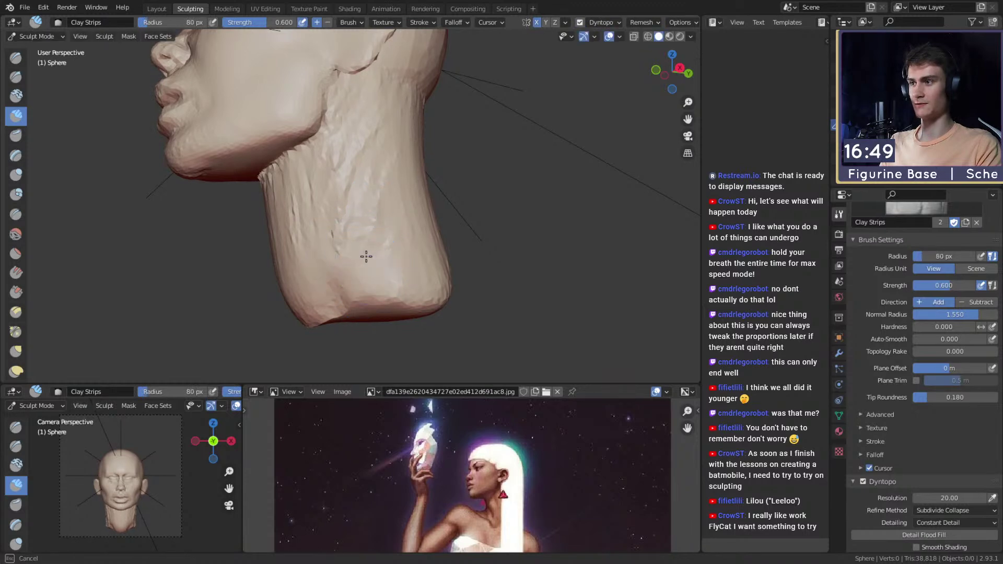
Step: Blend the back and side of the neck into the skull with Clay Strips at 80 px and 87 px radii
alt+drag(354, 115, 307, 169)
middle_drag(424, 112, 311, 193)
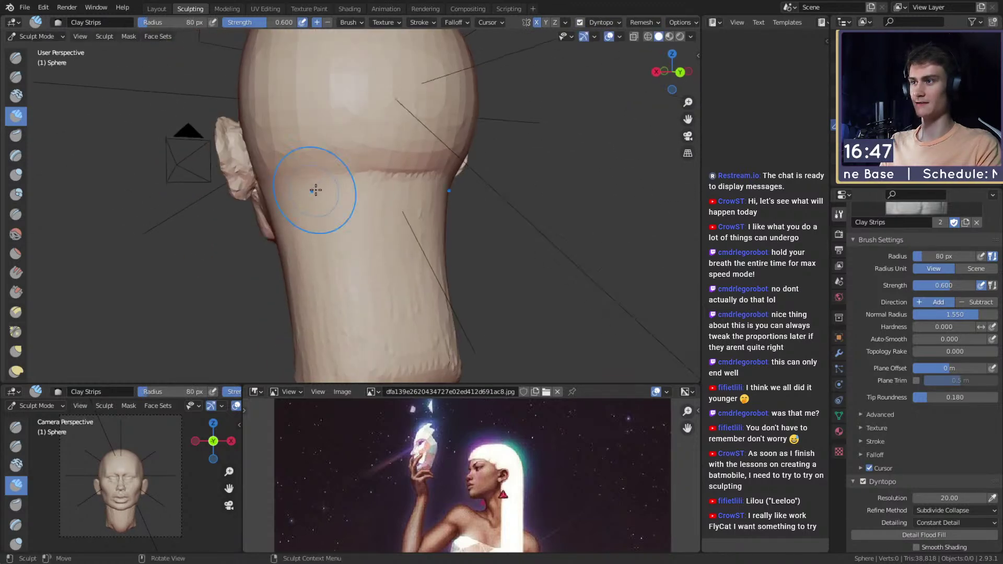
shift+middle_drag(399, 294, 345, 181)
key(f)
click(305, 246)
middle_drag(298, 248, 366, 217)
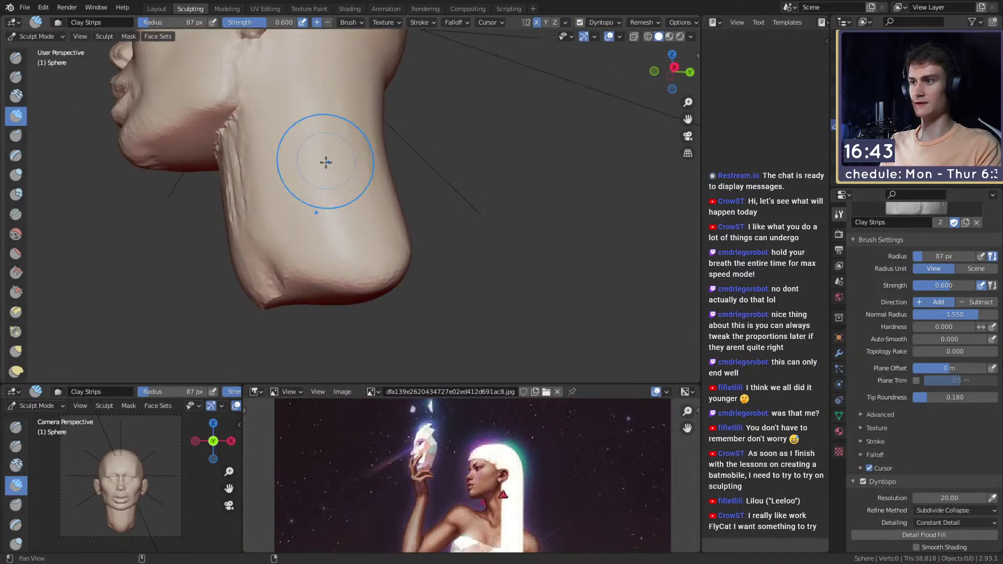
Step: Fill and blend the underside of the jaw into the neck with Clay Strips at 62 px radius
middle_drag(333, 151, 442, 197)
middle_drag(396, 267, 332, 195)
mouse_move(382, 150)
middle_down()
mouse_move(378, 211)
mouse_move(356, 195)
mouse_move(369, 201)
middle_up()
key(f)
click(356, 197)
scroll(355, 196, up, 2)
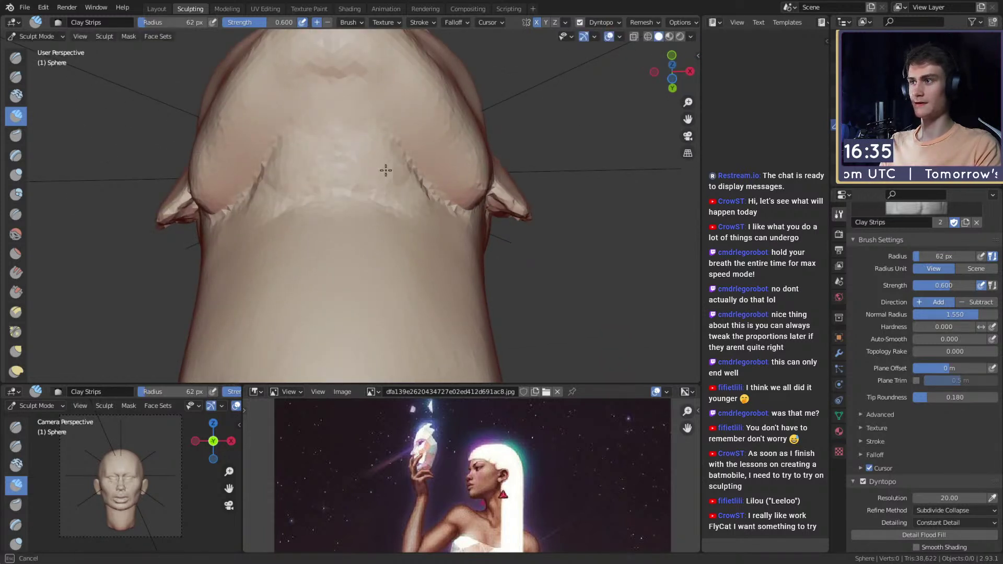
middle_drag(431, 190, 316, 198)
middle_drag(367, 225, 332, 177)
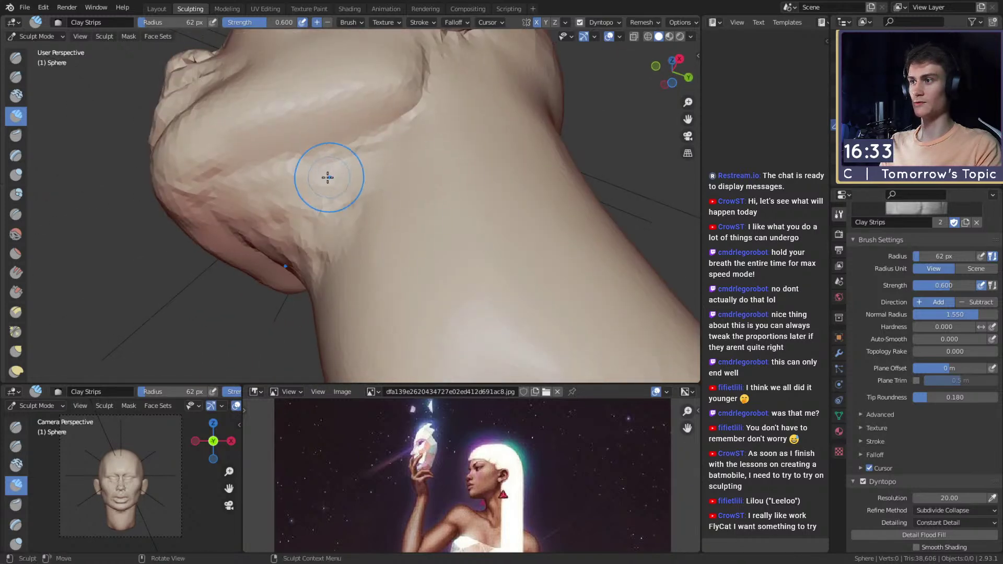
middle_drag(267, 256, 361, 174)
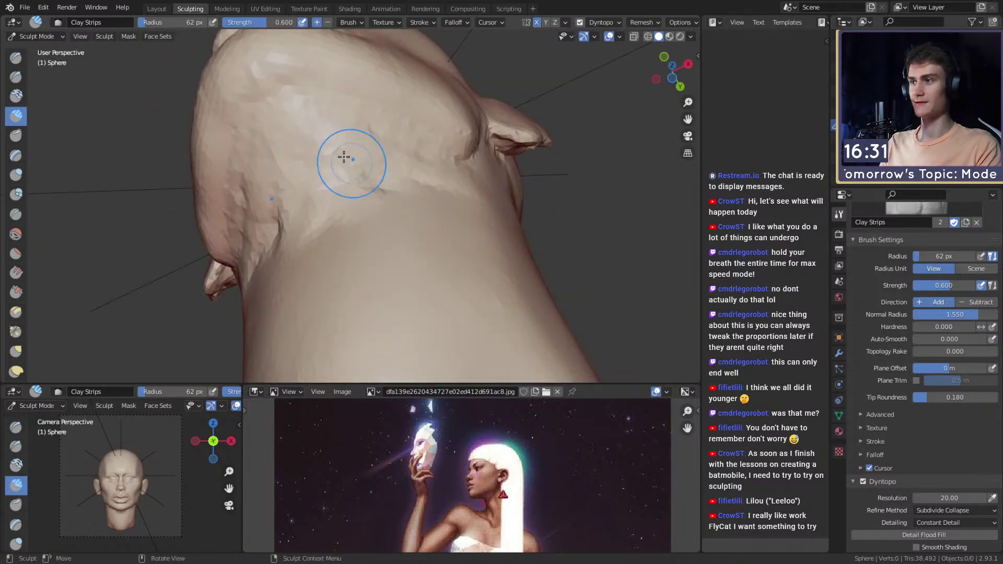
mouse_move(454, 161)
middle_down()
mouse_move(381, 277)
mouse_move(352, 242)
mouse_move(417, 206)
mouse_move(381, 226)
middle_up()
Step: Adjust the corner where the jaw meets the neck with the Grab brush at 67 px radius
key(g)
key(f)
click(367, 219)
key(f)
click(403, 213)
key(f)
click(388, 223)
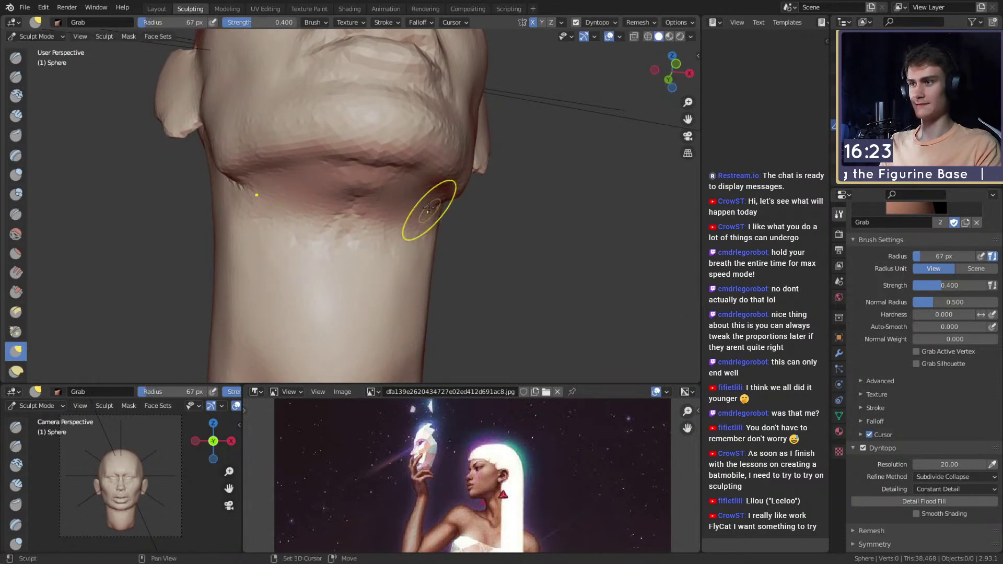
mouse_move(242, 197)
middle_down()
mouse_move(340, 224)
mouse_move(414, 224)
mouse_move(340, 213)
middle_up()
Step: Build up the larynx on the front of the neck with Clay Strips at 26 px and 35 px radii
key(c)
mouse_move(351, 165)
middle_down()
mouse_move(344, 219)
mouse_move(341, 201)
mouse_move(352, 231)
middle_up()
scroll(351, 230, up, 1)
key(f)
click(334, 215)
drag(342, 182, 346, 206)
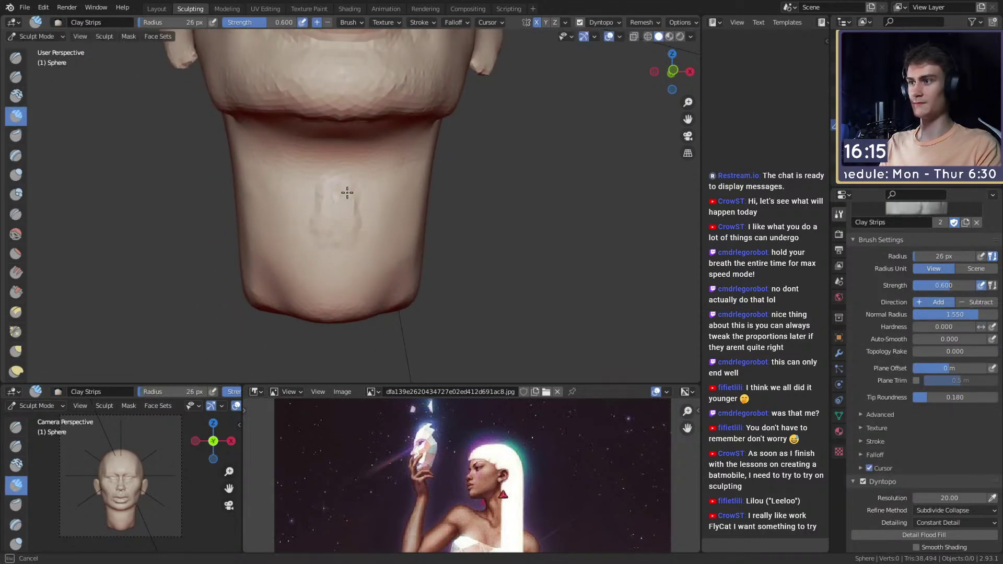
key(f)
click(342, 182)
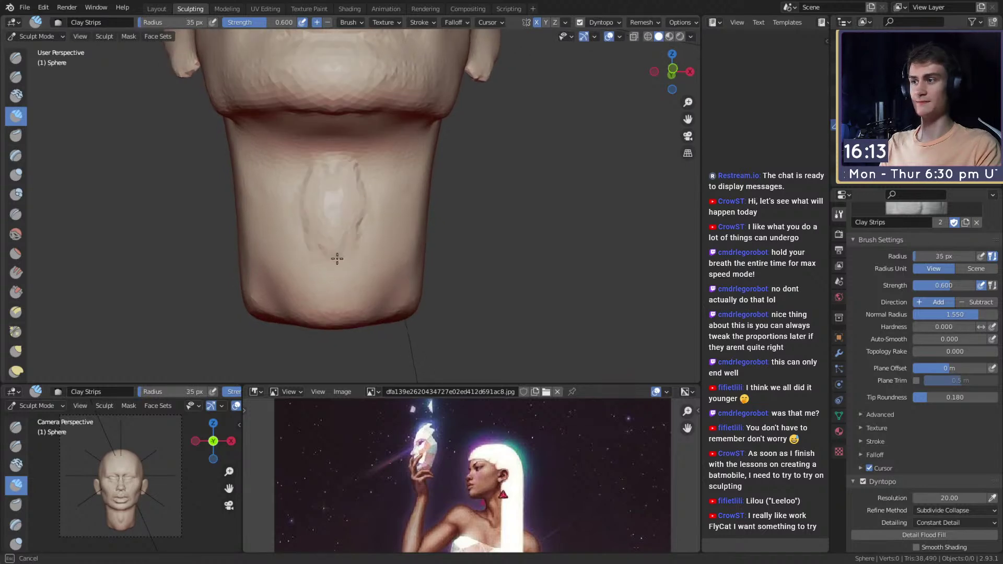
Step: Extend the throat form down the front of the neck with Clay Strips at 51 px radius
key(f)
click(336, 217)
mouse_move(336, 213)
middle_down()
mouse_move(348, 180)
mouse_move(317, 235)
mouse_move(329, 226)
mouse_move(330, 182)
mouse_move(334, 209)
middle_up()
key(f)
click(330, 226)
middle_drag(340, 202, 357, 228)
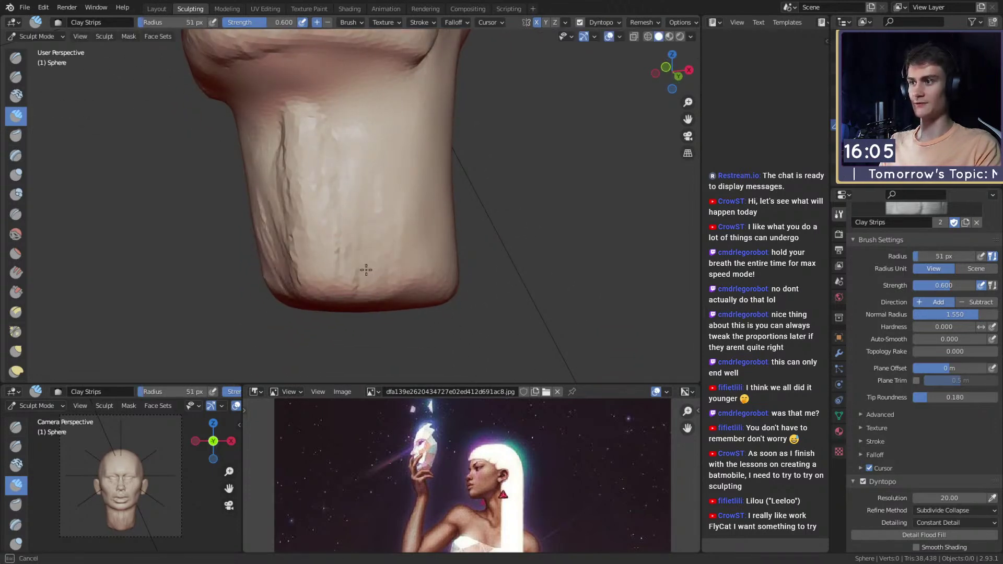
Step: Add the diagonal muscle along the side of the neck with Clay Strips at 39 px radius
mouse_move(374, 197)
middle_down()
mouse_move(421, 201)
mouse_move(351, 241)
middle_up()
drag(336, 325, 304, 174)
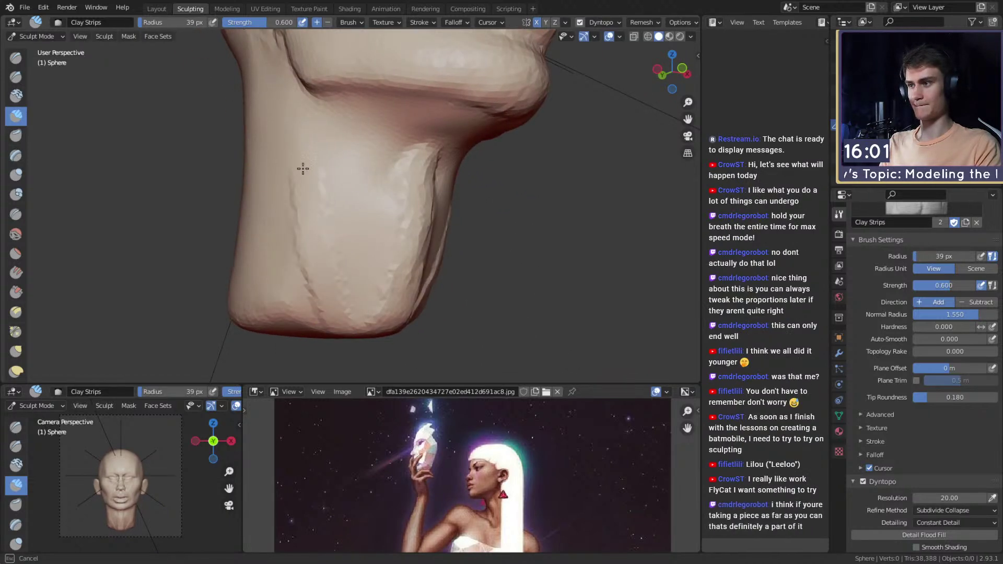
drag(326, 284, 307, 175)
middle_drag(310, 245, 321, 246)
key(f)
click(324, 256)
Step: Push the side of the neck below the ear outward with the Grab brush at 113 px radius
mouse_move(238, 178)
middle_down()
mouse_move(336, 258)
mouse_move(308, 268)
mouse_move(340, 253)
mouse_move(271, 155)
mouse_move(330, 186)
middle_up()
key(g)
drag(306, 202, 283, 202)
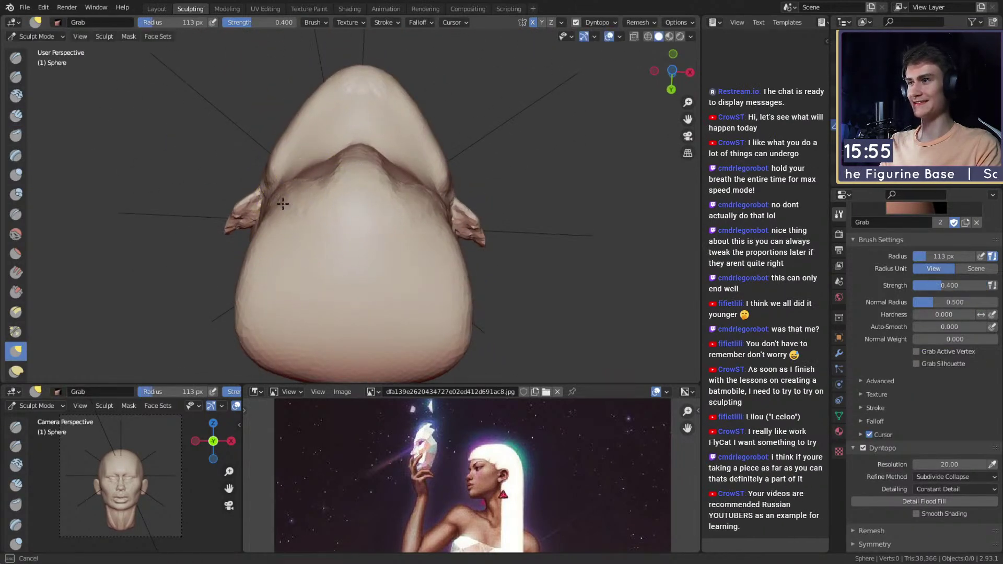
Step: Sharpen the diagonal side neck muscle with Clay Strips at 20 px radius
key(c)
mouse_move(322, 149)
alt+mouse_down()
mouse_move(336, 162)
mouse_move(341, 257)
mouse_move(380, 257)
alt+mouse_up()
drag(333, 287, 334, 292)
middle_drag(334, 232, 347, 246)
key(f)
click(340, 241)
drag(326, 222, 328, 232)
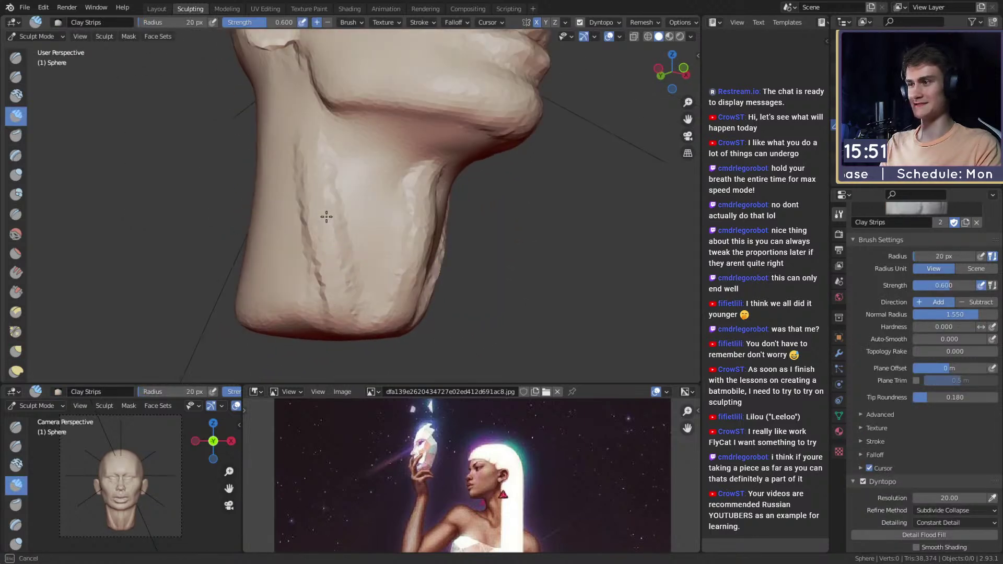
middle_drag(333, 226, 331, 226)
key(f)
click(320, 189)
Step: Strengthen the neck muscle from behind the ear to the neck base with Clay Strips, ending at 90 px radius
mouse_move(289, 106)
middle_down()
mouse_move(363, 115)
mouse_move(367, 152)
middle_up()
drag(368, 121, 364, 198)
mouse_move(366, 194)
middle_down()
mouse_move(362, 178)
mouse_move(304, 167)
middle_up()
drag(299, 84, 313, 194)
middle_drag(317, 222, 323, 197)
drag(332, 282, 339, 312)
middle_drag(348, 320, 332, 307)
key(f)
click(358, 335)
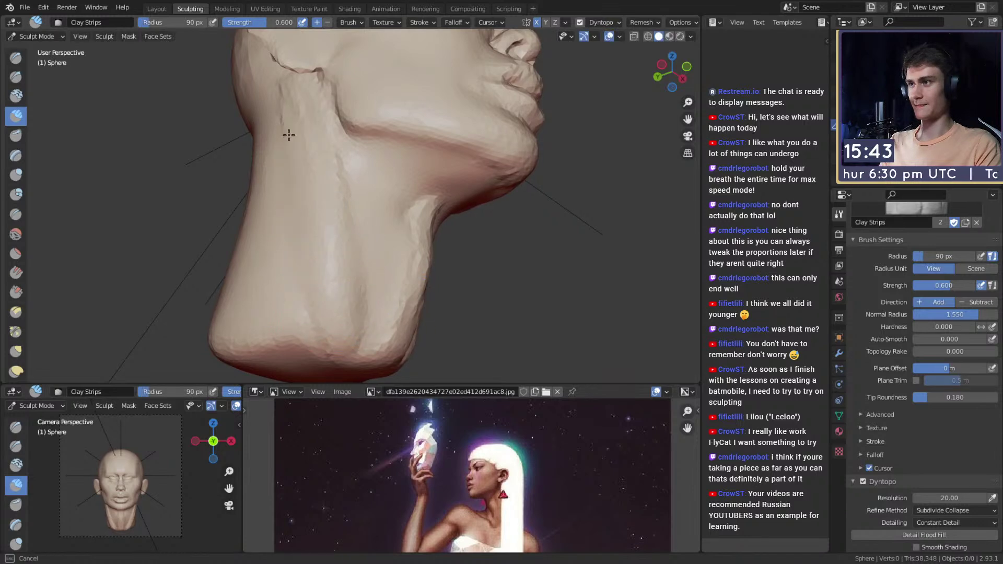
drag(313, 131, 329, 209)
middle_drag(345, 228, 271, 225)
Step: Reshape the neck's side and lower contours with the Grab brush at varying radii, smoothing the surface between strokes
key(g)
mouse_move(422, 245)
middle_down()
mouse_move(359, 217)
mouse_move(371, 208)
middle_up()
scroll(360, 209, down, 2)
scroll(360, 206, up, 1)
key(f)
click(369, 209)
mouse_move(371, 208)
alt+mouse_down()
mouse_move(394, 215)
mouse_move(169, 240)
mouse_move(319, 197)
mouse_move(282, 197)
mouse_move(246, 180)
mouse_move(446, 158)
mouse_move(372, 189)
mouse_move(391, 176)
alt+mouse_up()
key(f)
click(398, 174)
alt+drag(391, 176, 395, 178)
mouse_move(389, 225)
alt+shift+mouse_down()
mouse_move(383, 150)
mouse_move(398, 157)
mouse_move(388, 174)
alt+shift+mouse_up()
key(f)
click(401, 172)
alt+shift+drag(402, 262, 403, 224)
drag(385, 258, 379, 256)
Step: Adjust the front of the neck with the Grab brush at 133 px radius and smooth the central throat ridge
mouse_move(504, 201)
alt+mouse_down()
mouse_move(342, 182)
mouse_move(272, 151)
alt+mouse_up()
key(f)
click(370, 180)
alt+drag(335, 194, 365, 159)
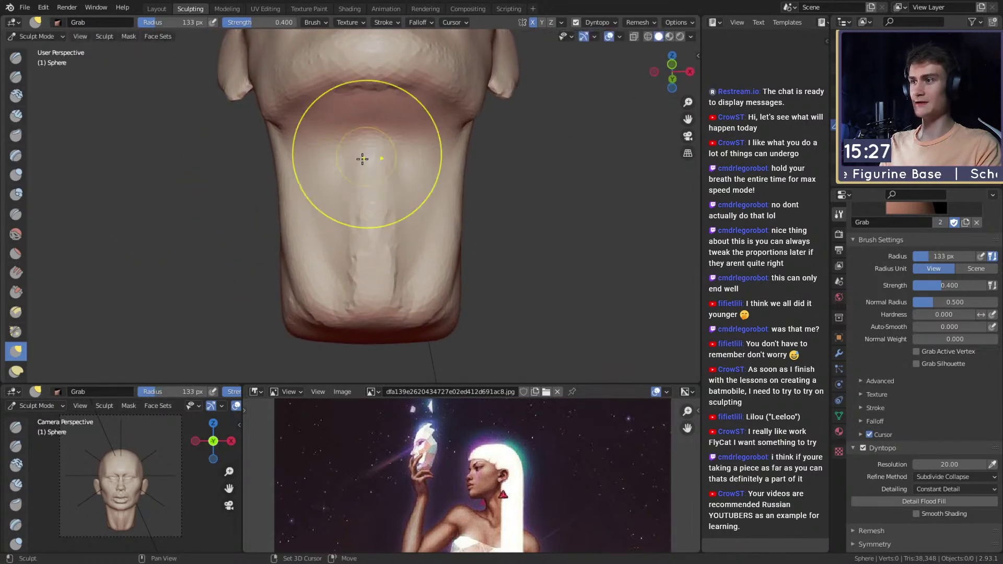
alt+shift+drag(357, 263, 342, 233)
mouse_move(334, 233)
alt+mouse_down()
mouse_move(389, 222)
mouse_move(318, 205)
mouse_move(358, 209)
mouse_move(356, 225)
alt+mouse_up()
Step: Define the forms at the front base of the neck with Clay Strips at 45 px and Crease at 48 px radius
key(c)
key(shift+c)
key(f)
click(332, 215)
key(c)
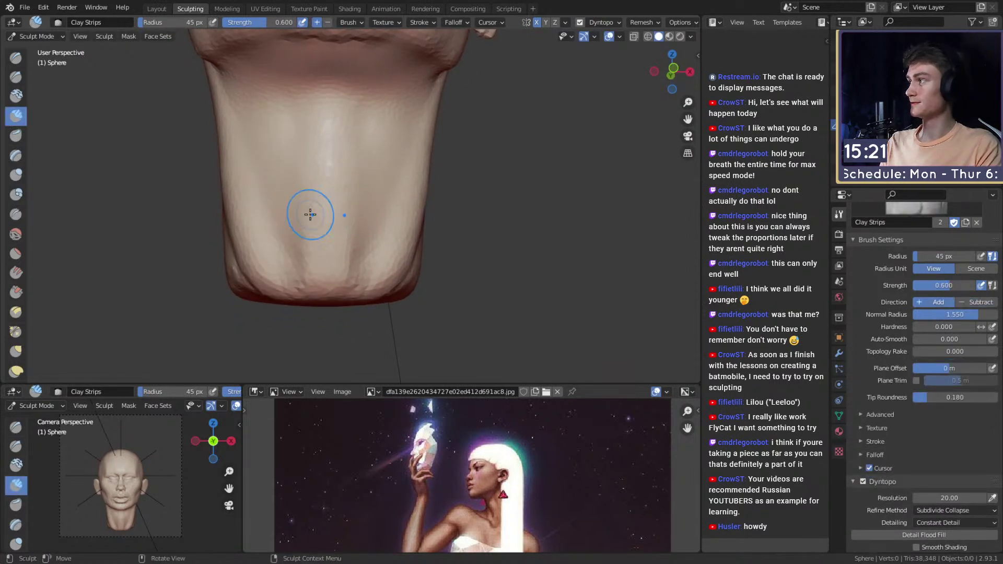
key(shift+c)
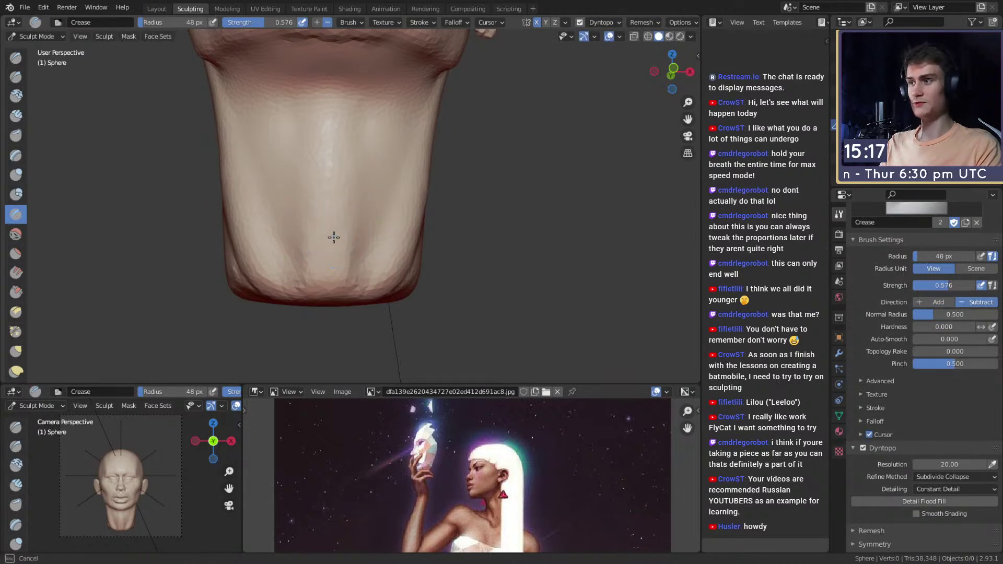
key(c)
drag(308, 265, 295, 172)
Step: Refine the lower neck's contour from the side with the Grab brush at different radii
mouse_move(305, 275)
middle_down()
mouse_move(368, 238)
mouse_move(375, 207)
mouse_move(403, 190)
mouse_move(338, 193)
mouse_move(341, 220)
mouse_move(431, 218)
mouse_move(410, 195)
middle_up()
key(g)
key(f)
click(361, 259)
mouse_move(376, 257)
middle_down()
mouse_move(370, 242)
mouse_move(360, 256)
mouse_move(432, 161)
mouse_move(347, 240)
middle_up()
key(f)
click(397, 260)
Step: Fill the area between the jaw and the upper neck with Clay Strips at 69 px radius
key(c)
mouse_move(303, 191)
middle_down()
mouse_move(321, 217)
mouse_move(336, 215)
mouse_move(348, 179)
mouse_move(329, 199)
middle_up()
key(f)
click(323, 164)
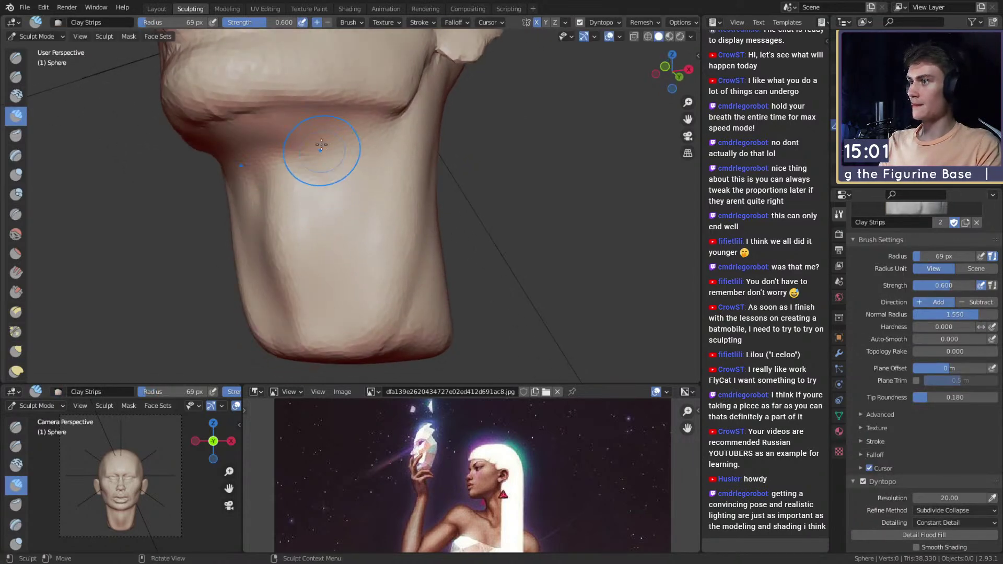
drag(338, 188, 351, 169)
Step: Reshape the throat and neck profile below the chin with the Grab brush, enlarging it to 128 px radius and beyond
middle_drag(307, 176, 448, 175)
key(g)
scroll(401, 214, up, 3)
key(bracketright)
key(bracketright)
key(bracketright)
key(bracketright)
key(f)
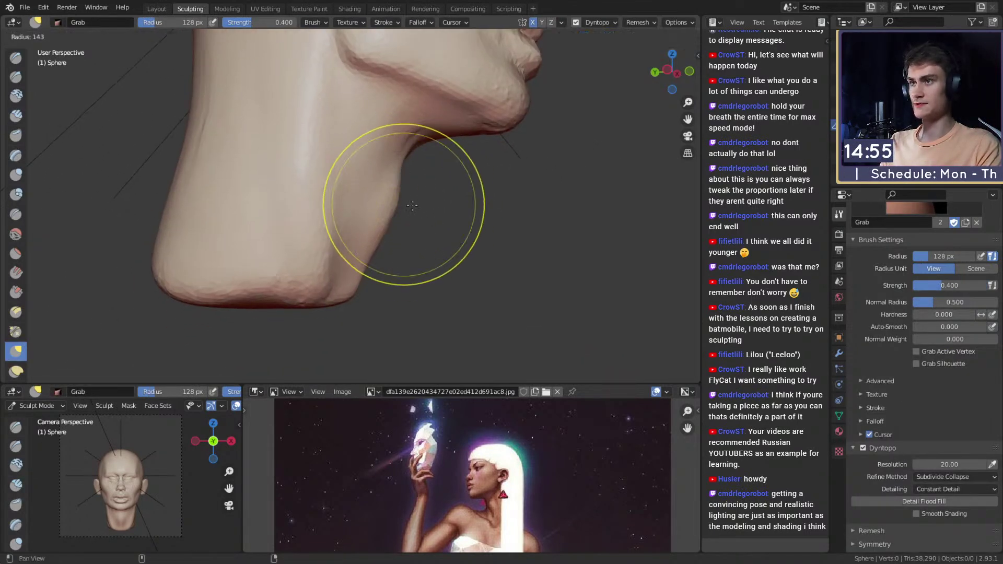
click(408, 220)
mouse_move(408, 220)
shift+middle_down()
mouse_move(416, 190)
mouse_move(369, 229)
mouse_move(299, 227)
mouse_move(409, 224)
mouse_move(398, 180)
mouse_move(398, 203)
mouse_move(347, 224)
mouse_move(415, 230)
shift+middle_up()
key(f)
click(334, 229)
key(f)
click(410, 218)
Step: Build up the lower back of the skull above the neck with Clay Strips at 106 px and 83 px radii
ctrl+middle_drag(391, 178, 377, 214)
ctrl+middle_drag(377, 214, 363, 197)
key(c)
key(f)
click(310, 222)
mouse_move(335, 227)
shift+middle_down()
mouse_move(328, 218)
mouse_move(347, 208)
mouse_move(252, 224)
mouse_move(408, 228)
mouse_move(347, 201)
mouse_move(358, 170)
mouse_move(347, 228)
shift+middle_up()
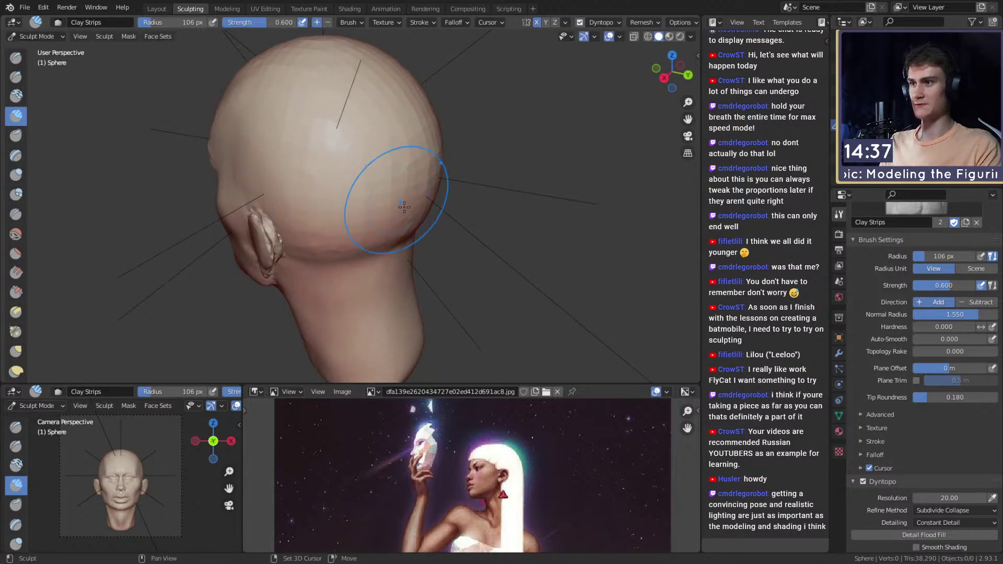
middle_drag(413, 168, 342, 182)
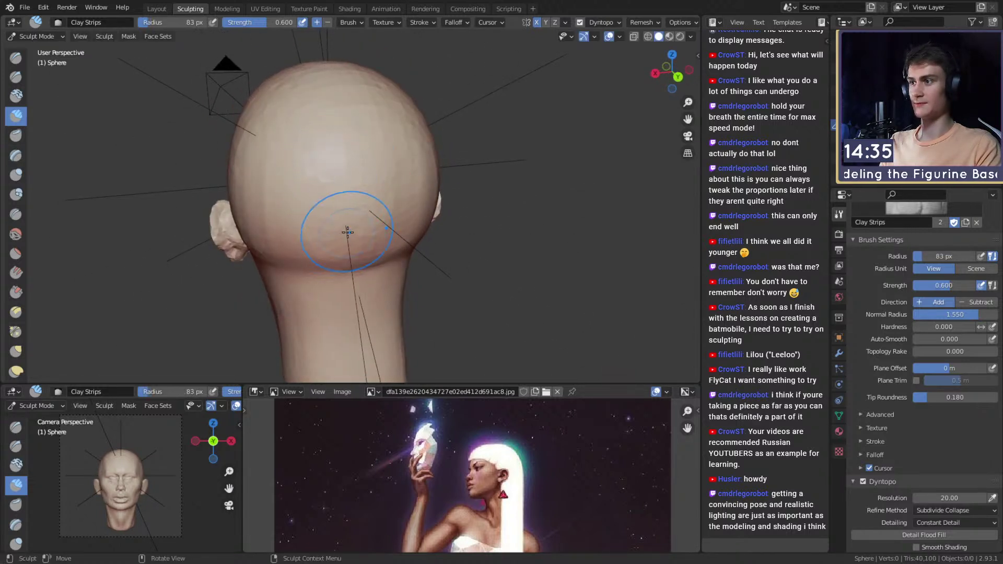
Step: Round out the top, back and sides of the cranium with Clay Strips at 111 px radius, smoothing the surface
key(f)
click(351, 180)
middle_drag(327, 167, 373, 230)
middle_drag(330, 181, 328, 227)
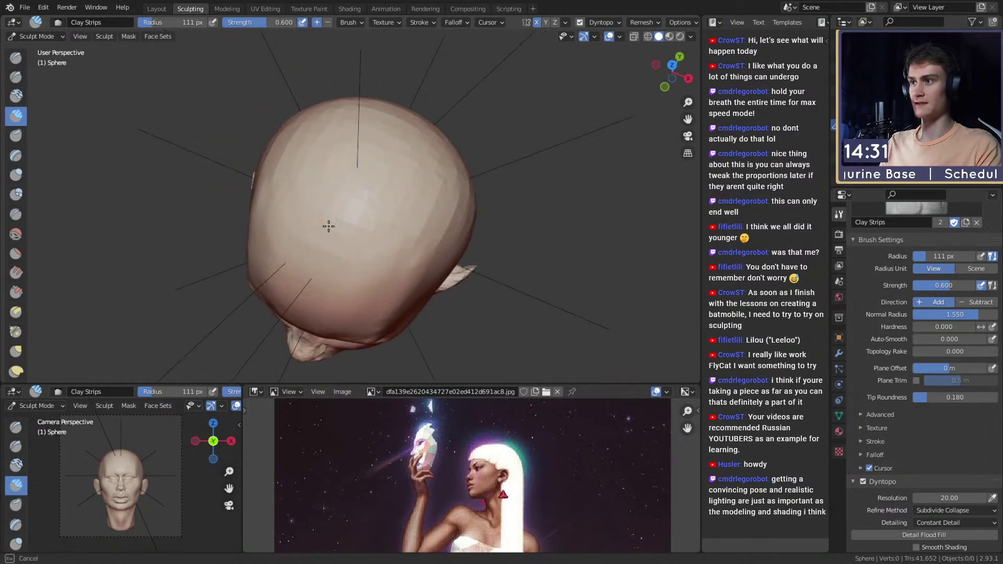
mouse_move(385, 167)
middle_down()
mouse_move(324, 184)
mouse_move(339, 224)
middle_up()
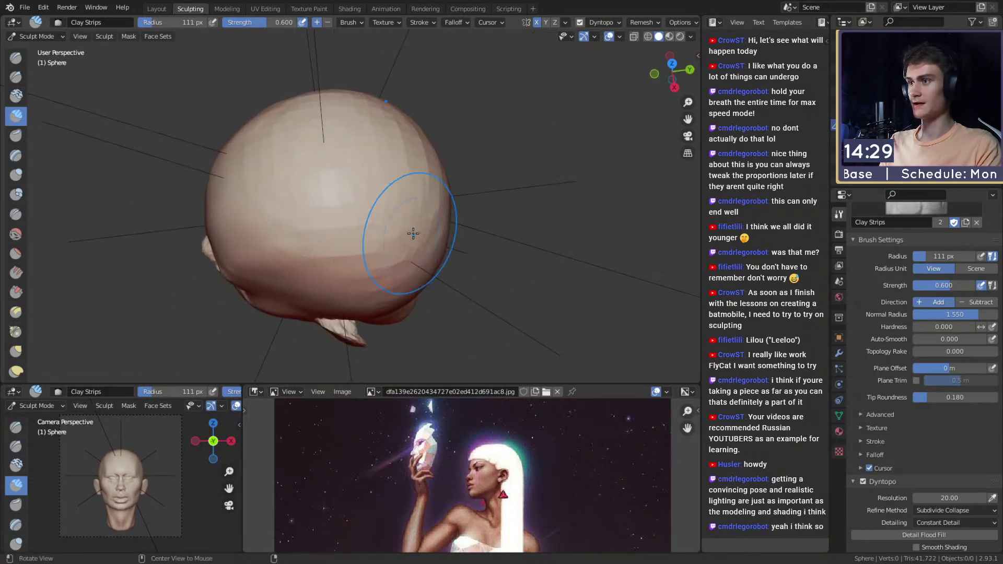
middle_drag(410, 238, 341, 201)
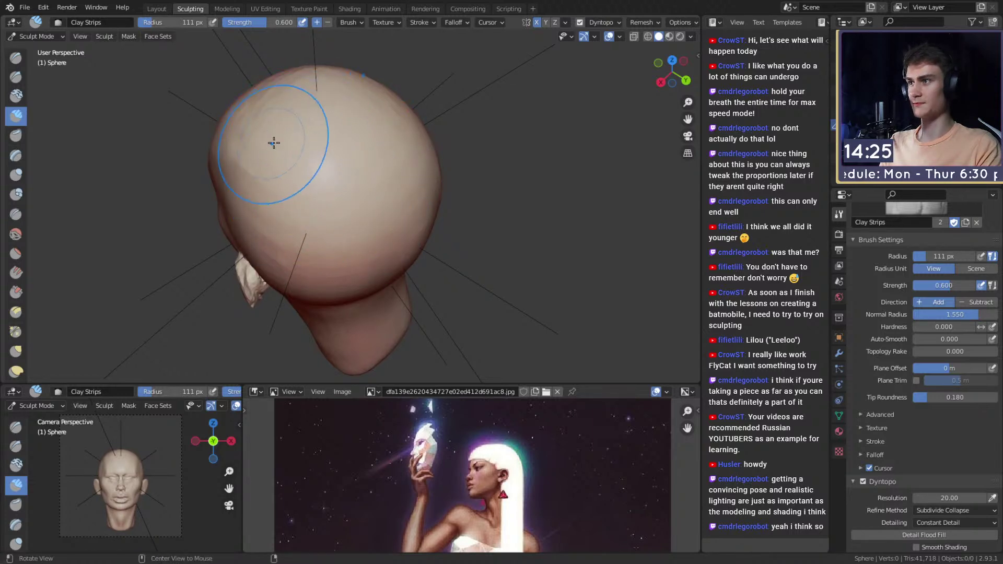
middle_drag(268, 140, 398, 192)
middle_drag(438, 160, 317, 141)
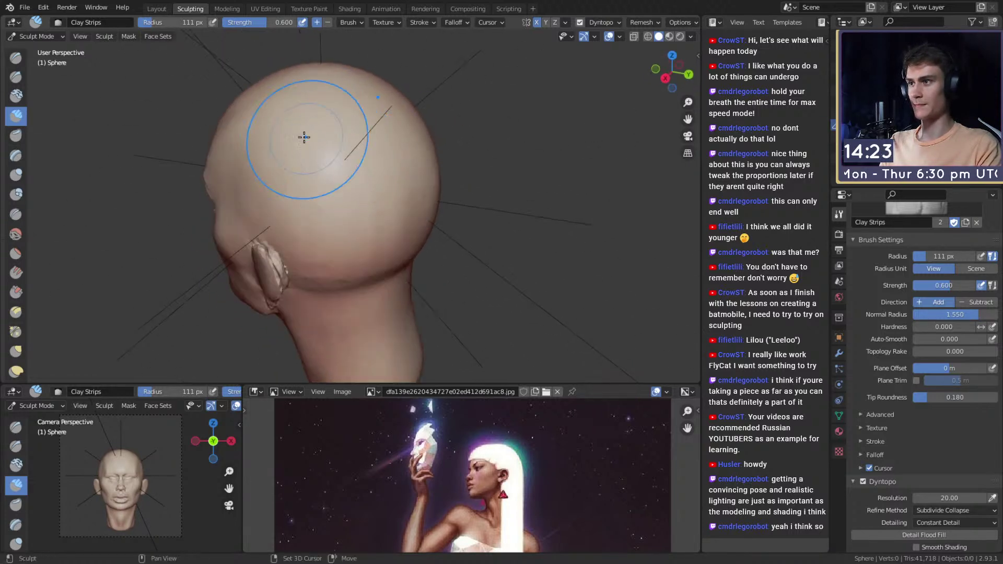
middle_drag(342, 258, 400, 225)
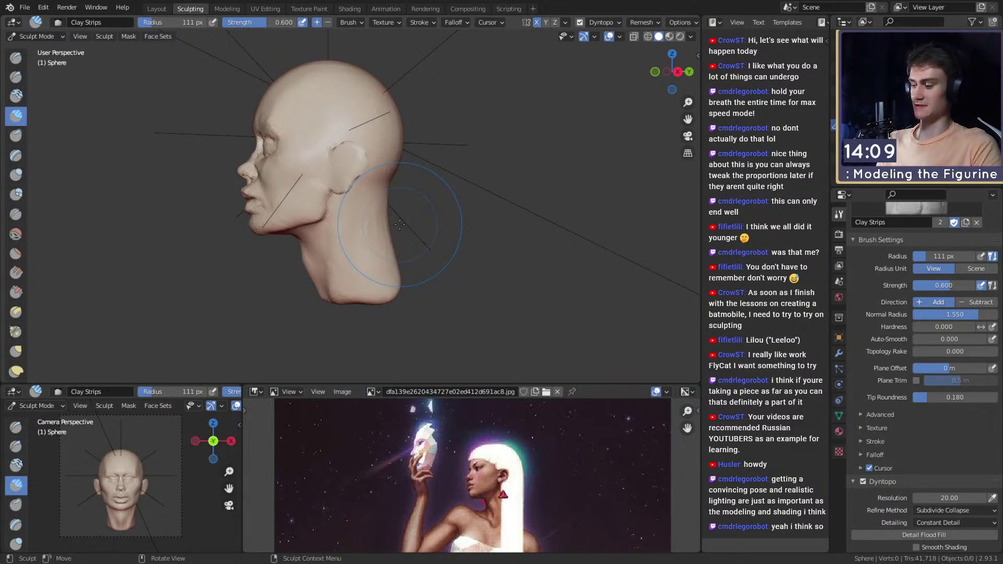
alt+drag(456, 210, 554, 220)
mouse_move(460, 240)
ctrl+alt+mouse_down()
mouse_move(452, 191)
mouse_move(387, 170)
mouse_move(402, 263)
mouse_move(406, 188)
ctrl+alt+mouse_up()
mouse_move(406, 188)
alt+mouse_down()
mouse_move(288, 198)
mouse_move(292, 152)
alt+mouse_up()
alt+drag(385, 215, 327, 176)
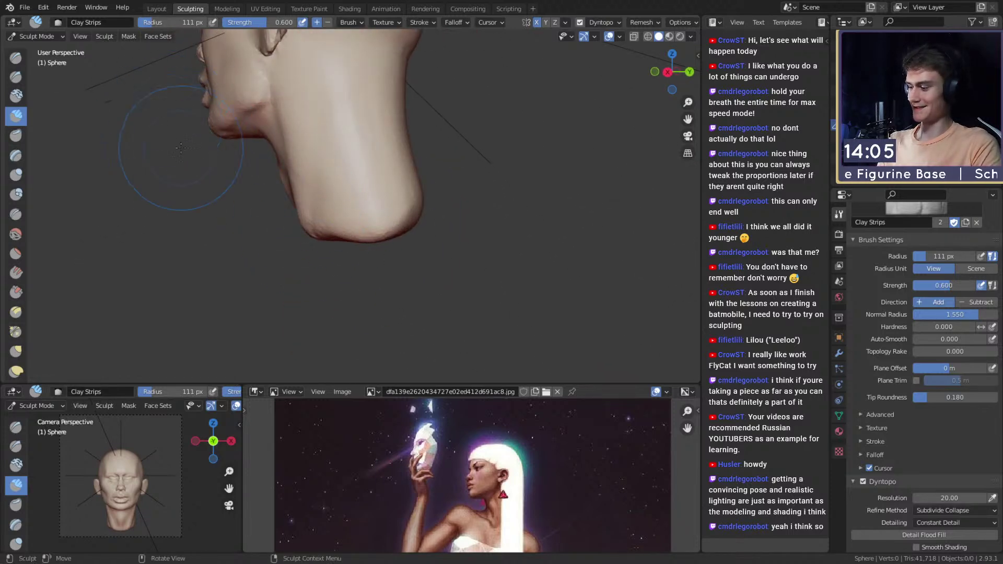
key(m)
mouse_move(386, 241)
alt+mouse_down()
mouse_move(401, 239)
mouse_move(307, 251)
mouse_move(349, 231)
alt+mouse_up()
key(f)
click(416, 231)
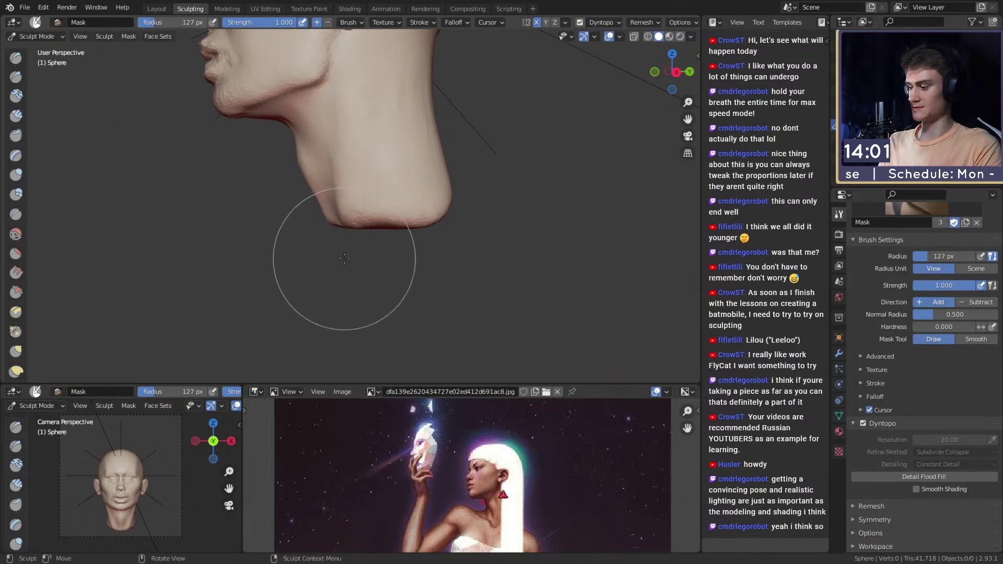
key(f)
click(345, 229)
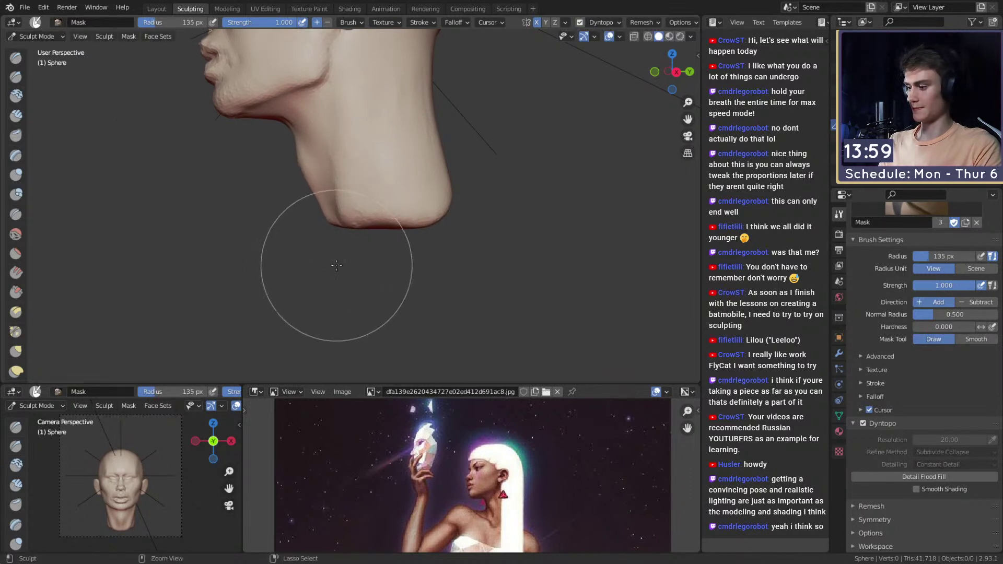
Step: Pull the front and back of the neck base outward with the Snake Hook brush, starting at 152 px radius
key(k)
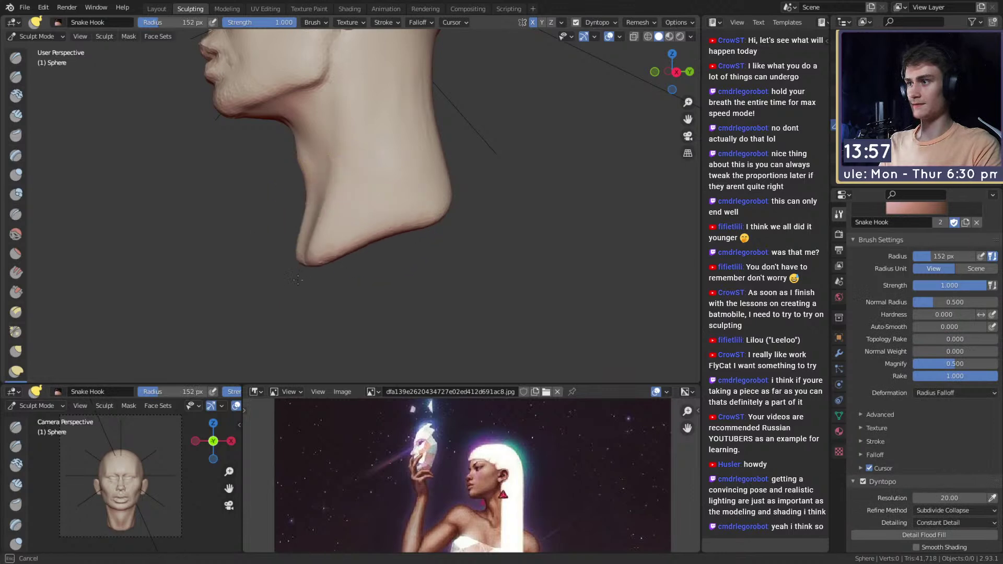
mouse_move(349, 278)
middle_down()
mouse_move(312, 266)
mouse_move(349, 264)
mouse_move(363, 229)
middle_up()
drag(388, 224, 493, 272)
middle_drag(426, 256, 460, 251)
key(f)
click(474, 251)
Step: Pull the neck base out sideways into the start of the shoulders with the Snake Hook brush at 151 px radius
middle_drag(354, 226, 410, 236)
drag(410, 237, 412, 269)
drag(368, 302, 368, 304)
middle_drag(364, 269, 254, 267)
key(f)
click(342, 287)
drag(269, 279, 286, 294)
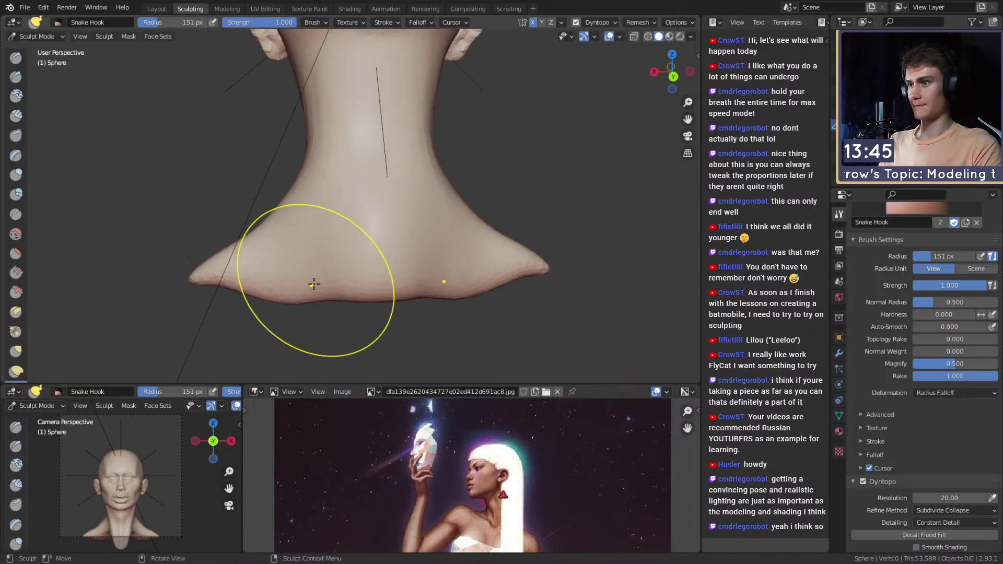
Step: Draw out the front and side edges of the neck base toward the chest and shoulders with Snake Hook at 123 px radius
mouse_move(350, 281)
middle_down()
mouse_move(385, 217)
mouse_move(425, 264)
mouse_move(493, 269)
mouse_move(429, 269)
middle_up()
mouse_move(331, 228)
middle_down()
mouse_move(359, 258)
mouse_move(399, 246)
mouse_move(336, 261)
mouse_move(336, 219)
middle_up()
key(f)
click(389, 247)
key(f)
click(333, 217)
drag(332, 213, 328, 239)
middle_drag(328, 240, 360, 241)
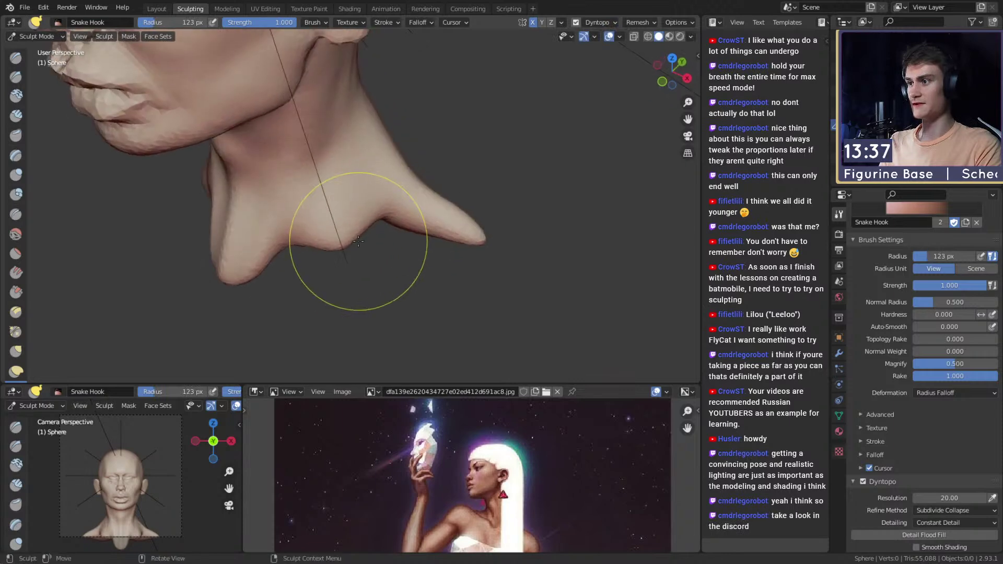
mouse_move(298, 262)
mouse_down()
mouse_move(303, 237)
mouse_move(334, 257)
mouse_move(380, 232)
mouse_up()
Step: Fill out the lower edge between the chest and the shoulder tip with Snake Hook at 126 px radius
middle_drag(414, 237, 382, 246)
key(f)
click(434, 246)
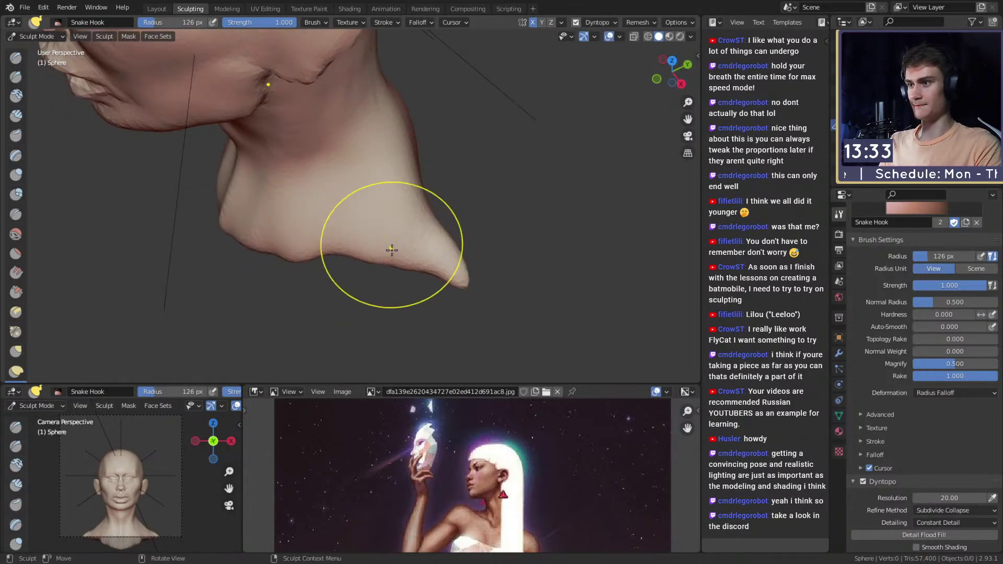
mouse_move(333, 267)
middle_down()
mouse_move(377, 262)
mouse_move(330, 292)
mouse_move(375, 299)
middle_up()
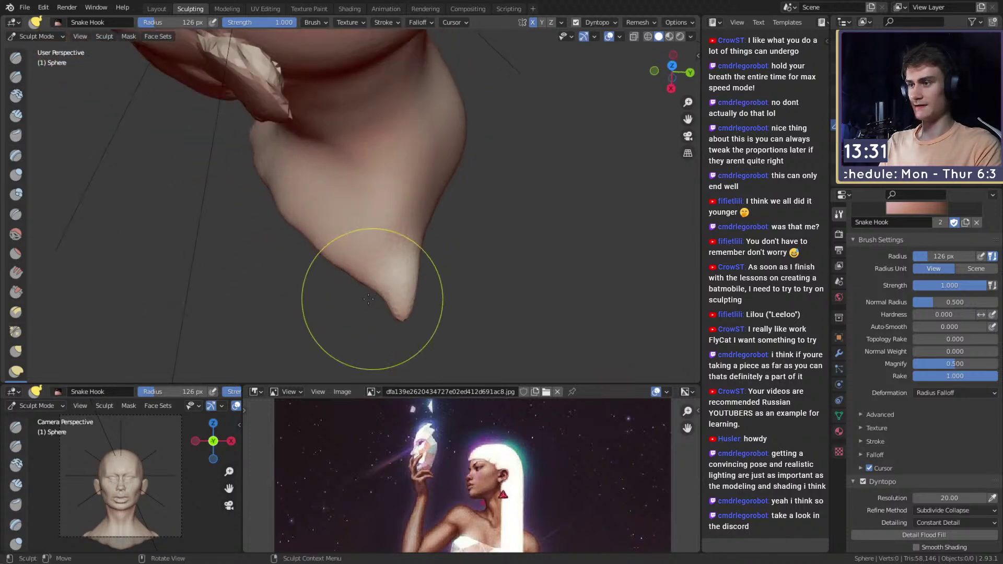
drag(356, 308, 362, 318)
mouse_move(318, 253)
middle_down()
mouse_move(352, 240)
mouse_move(327, 266)
mouse_move(329, 293)
middle_up()
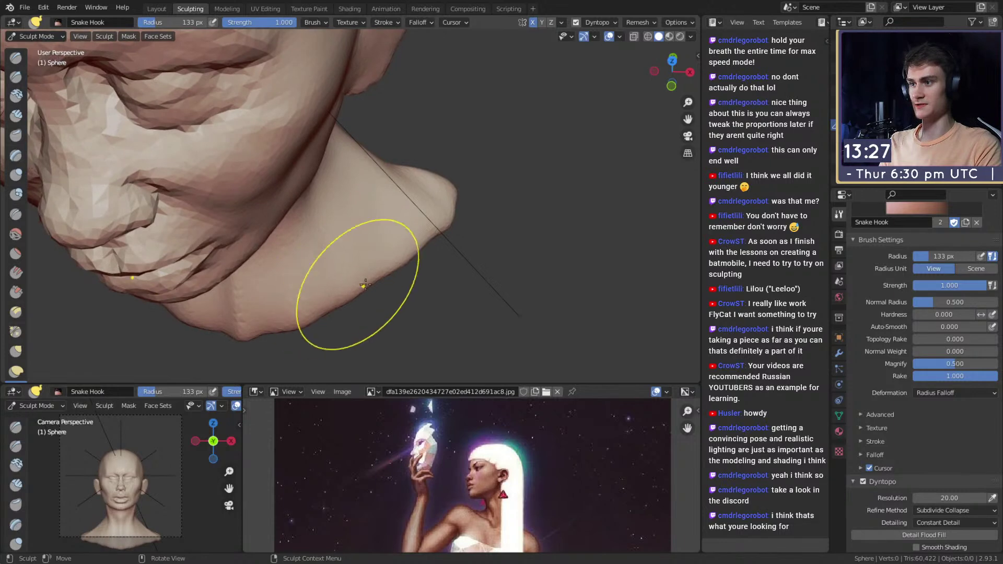
Step: Broaden the upper chest and shoulders with Snake Hook, using 133 px and 193 px radii
mouse_move(452, 250)
alt+mouse_down()
mouse_move(383, 246)
mouse_move(365, 282)
mouse_move(386, 325)
alt+mouse_up()
key(f)
click(381, 293)
mouse_move(387, 325)
middle_down()
mouse_move(367, 301)
mouse_move(471, 206)
mouse_move(421, 231)
mouse_move(420, 222)
middle_up()
drag(414, 235, 412, 241)
mouse_move(412, 241)
middle_down()
mouse_move(414, 285)
mouse_move(390, 261)
mouse_move(413, 259)
mouse_move(411, 288)
mouse_move(414, 258)
mouse_move(433, 261)
mouse_move(426, 214)
mouse_move(442, 226)
mouse_move(412, 226)
mouse_move(466, 221)
mouse_move(442, 226)
mouse_move(437, 240)
mouse_move(415, 230)
mouse_move(360, 266)
middle_up()
key(f)
click(302, 251)
mouse_move(302, 252)
middle_down()
mouse_move(258, 218)
mouse_move(269, 225)
mouse_move(484, 193)
mouse_move(437, 224)
middle_up()
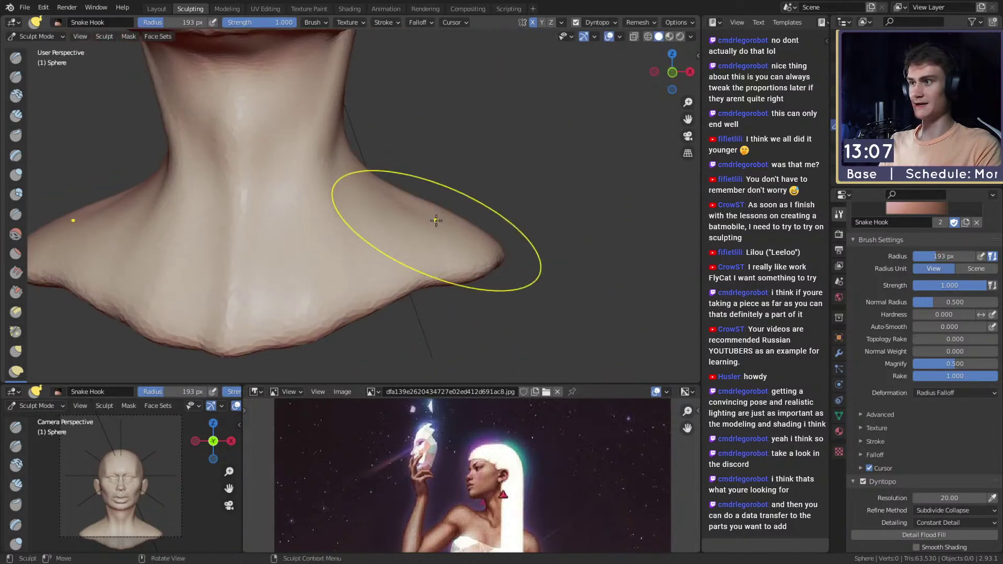
Step: Set the Crease brush strength to 0.267 and carve along the side of the neck at 60 px radius
key(shift+c)
mouse_move(377, 219)
middle_down()
mouse_move(383, 226)
mouse_move(355, 264)
middle_up()
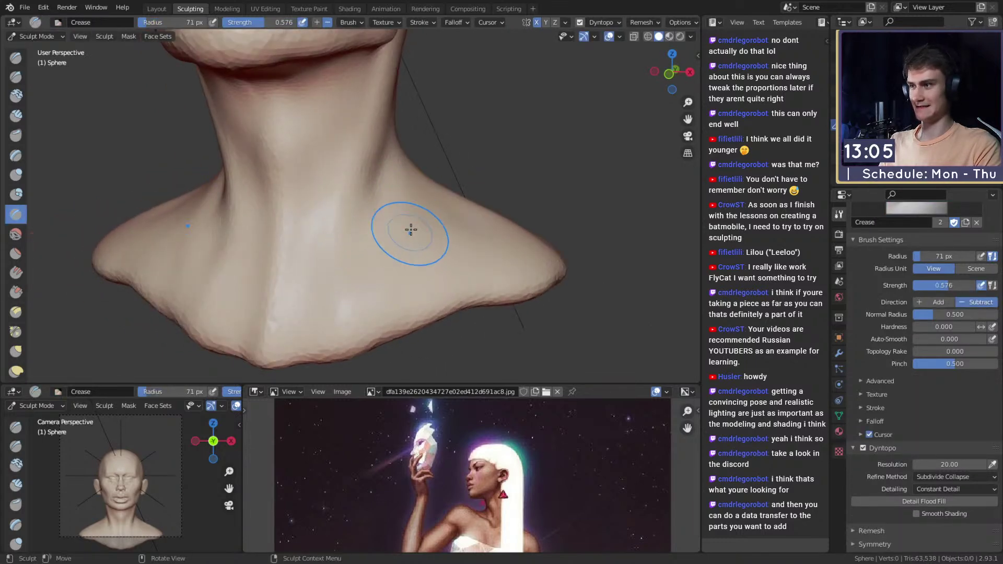
key(shift+f)
click(392, 235)
mouse_move(392, 235)
middle_down()
mouse_move(327, 217)
mouse_move(376, 245)
mouse_move(330, 219)
mouse_move(377, 251)
mouse_move(313, 168)
middle_up()
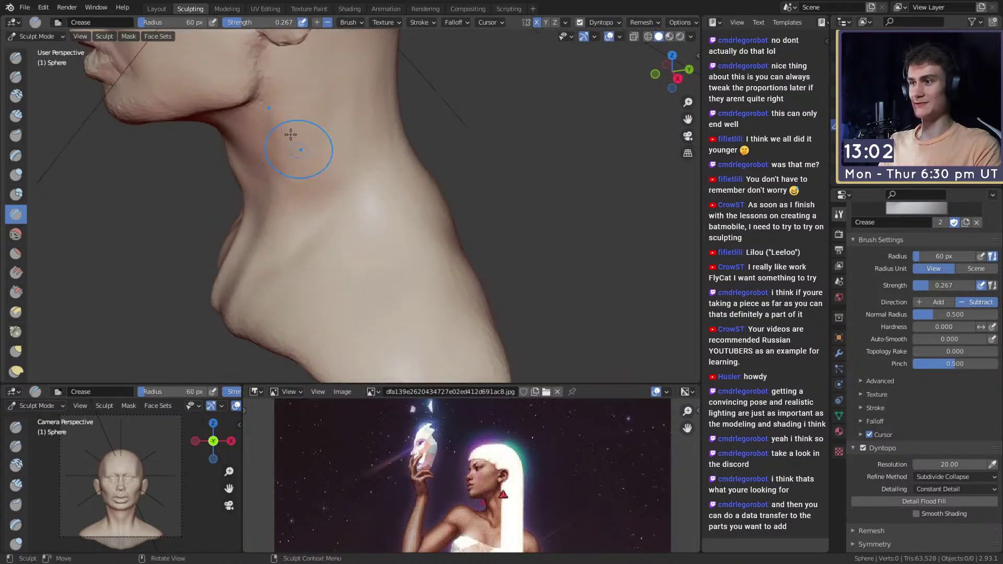
Step: Build up the trapezius muscles along the back of the neck and upper back with Clay Strips at 45 px and 89 px radii
key(c)
mouse_move(385, 201)
middle_down()
mouse_move(374, 211)
mouse_move(288, 202)
mouse_move(365, 215)
middle_up()
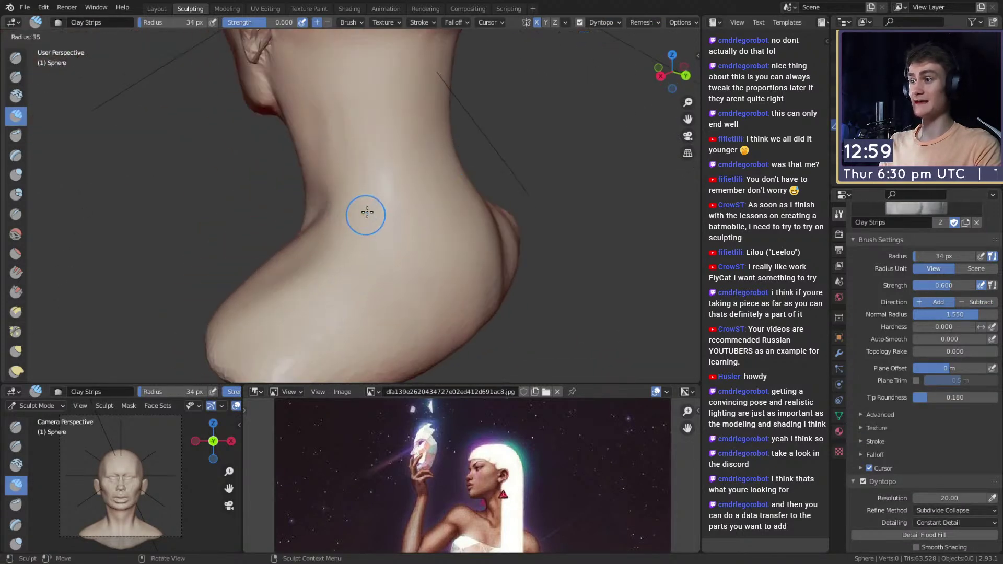
middle_drag(396, 115, 369, 148)
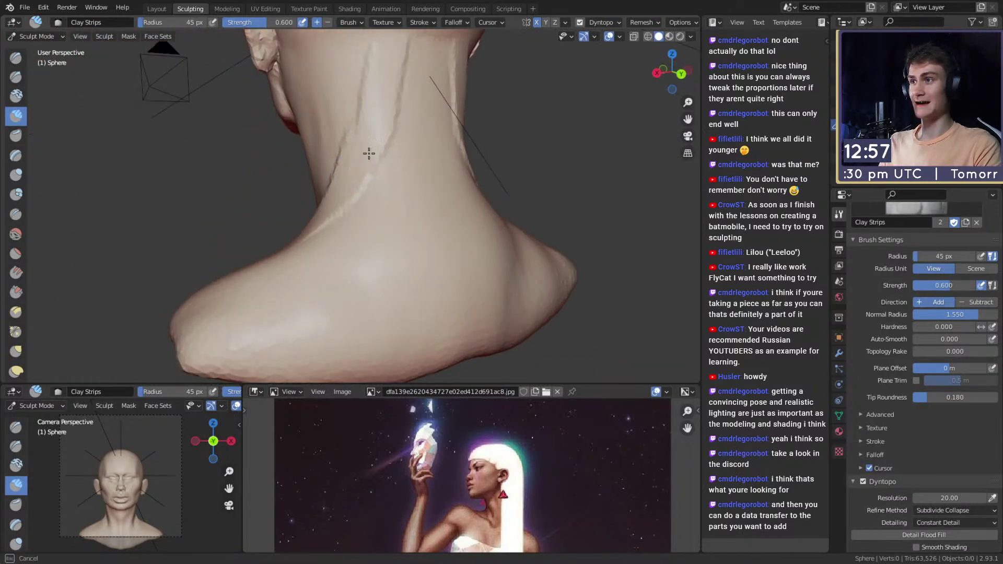
middle_drag(381, 107, 404, 206)
mouse_move(343, 240)
middle_down()
mouse_move(380, 138)
mouse_move(383, 247)
mouse_move(330, 190)
middle_up()
mouse_move(424, 165)
middle_down()
mouse_move(397, 222)
mouse_move(402, 132)
middle_up()
key(f)
click(428, 132)
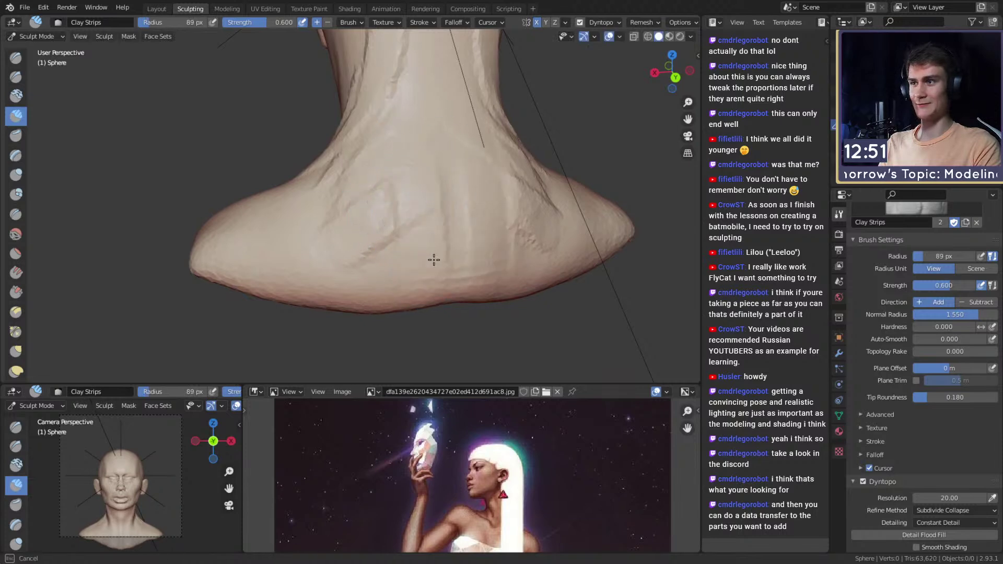
Step: Add volume over the shoulder and the trapezius slope with Clay Strips at 56 px radius
key(f)
click(372, 156)
mouse_move(372, 156)
middle_down()
mouse_move(426, 206)
mouse_move(374, 224)
mouse_move(380, 271)
middle_up()
alt+drag(284, 246, 381, 247)
mouse_move(352, 213)
alt+mouse_down()
mouse_move(398, 247)
mouse_move(366, 246)
alt+mouse_up()
drag(344, 195, 382, 265)
middle_drag(382, 265, 386, 178)
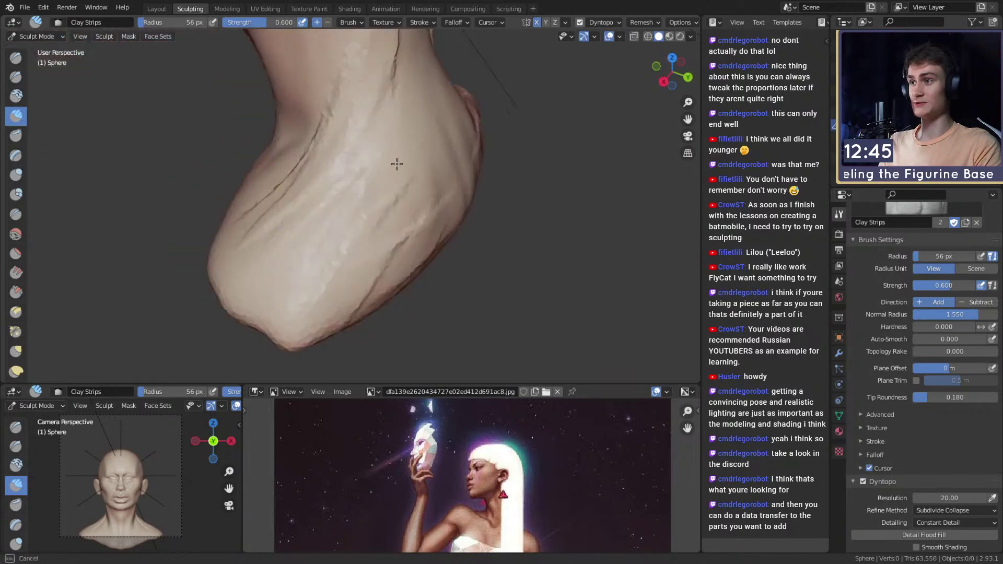
Step: Blend the back of the neck and shoulders with Clay Strips at 129 px radius and smoothing, and save the file
key(f)
click(433, 281)
mouse_move(386, 295)
mouse_down()
mouse_move(377, 304)
mouse_move(376, 251)
mouse_up()
middle_drag(376, 251, 416, 240)
shift+drag(326, 193, 308, 240)
middle_drag(320, 224, 336, 206)
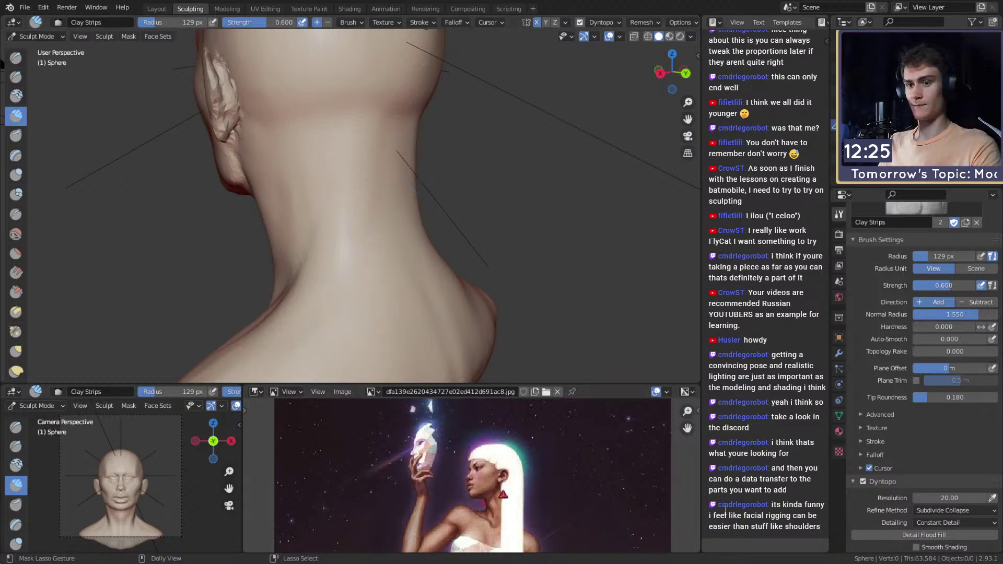
key(ctrl+s)
Step: Reshape the neck sides and shoulder slopes with the Grab brush, working at 151 px and other radii
mouse_move(459, 235)
middle_down()
mouse_move(307, 257)
mouse_move(336, 201)
mouse_move(412, 240)
mouse_move(413, 228)
mouse_move(322, 239)
mouse_move(303, 220)
mouse_move(315, 244)
middle_up()
key(g)
scroll(317, 242, up, 1)
key(f)
click(327, 226)
key(f)
click(331, 204)
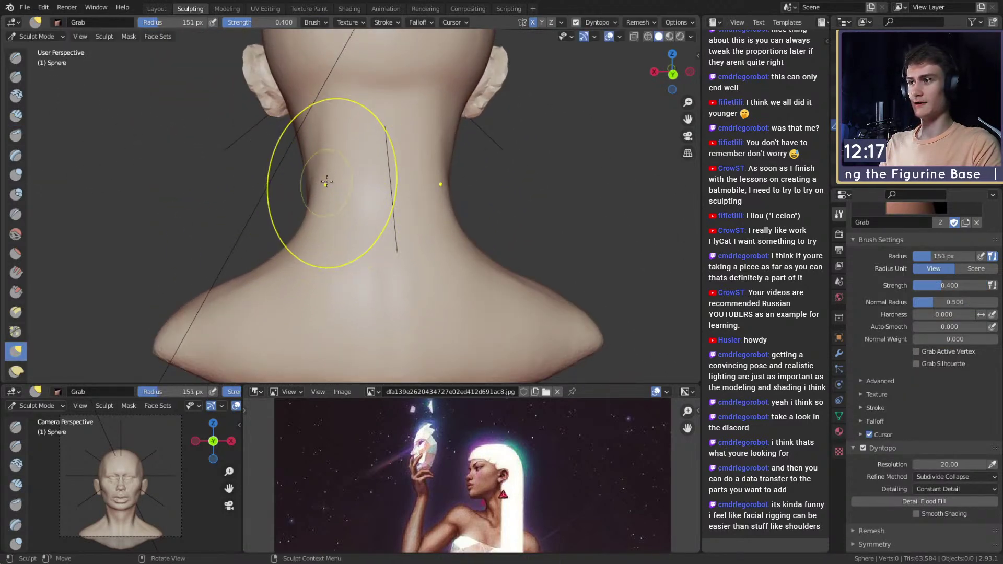
mouse_move(336, 93)
middle_down()
mouse_move(400, 186)
mouse_move(291, 201)
mouse_move(204, 195)
middle_up()
key(f)
click(399, 186)
key(f)
click(318, 193)
mouse_move(318, 192)
middle_down()
mouse_move(294, 195)
mouse_move(290, 185)
middle_up()
key(f)
click(293, 155)
ctrl+middle_drag(293, 144, 376, 174)
Step: Carve the pit of the neck and the collarbone lines with the Crease brush at 61 px radius
key(shift+c)
scroll(347, 233, up, 4)
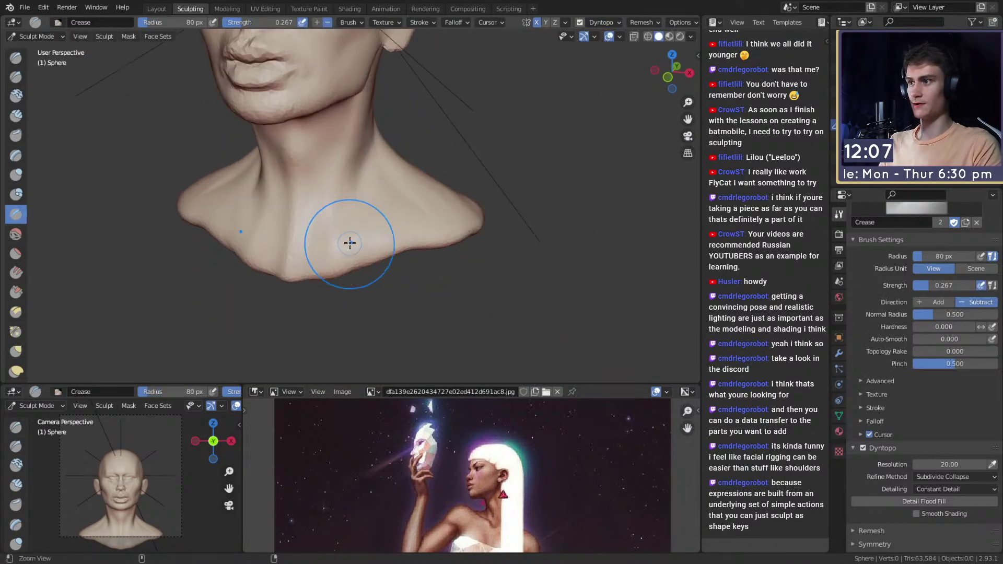
alt+drag(337, 230, 354, 238)
key(f)
click(346, 234)
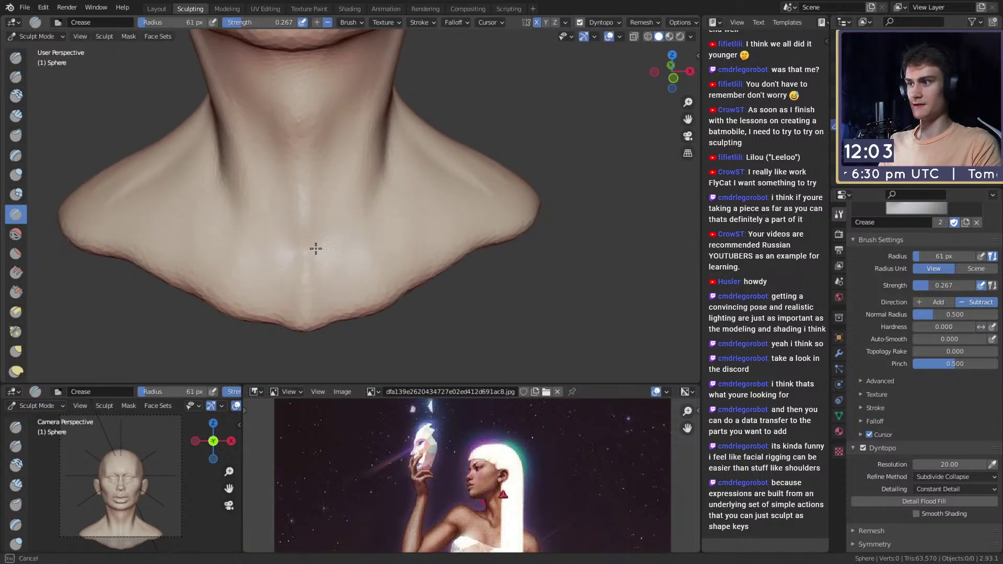
alt+drag(300, 229, 331, 236)
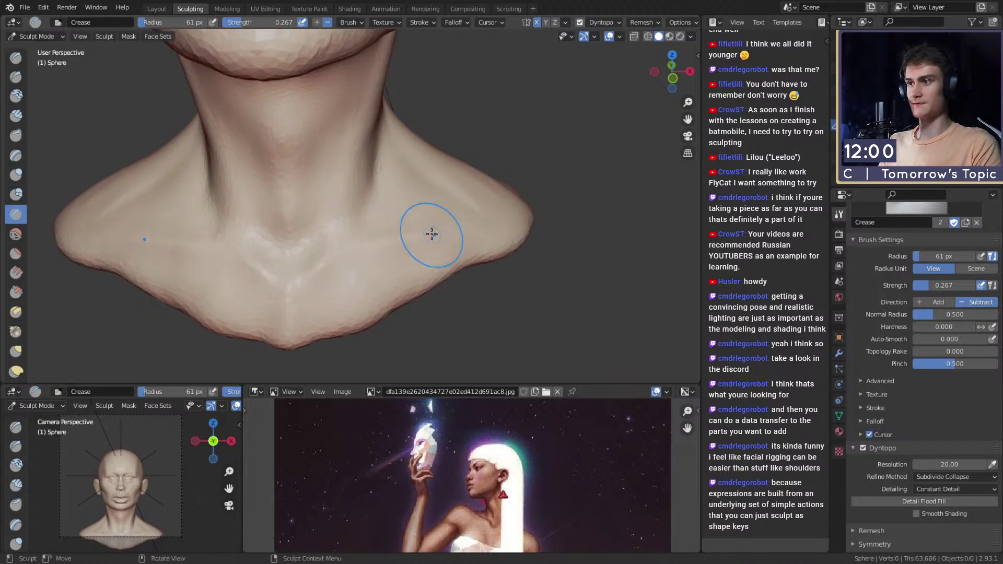
alt+drag(428, 241, 443, 248)
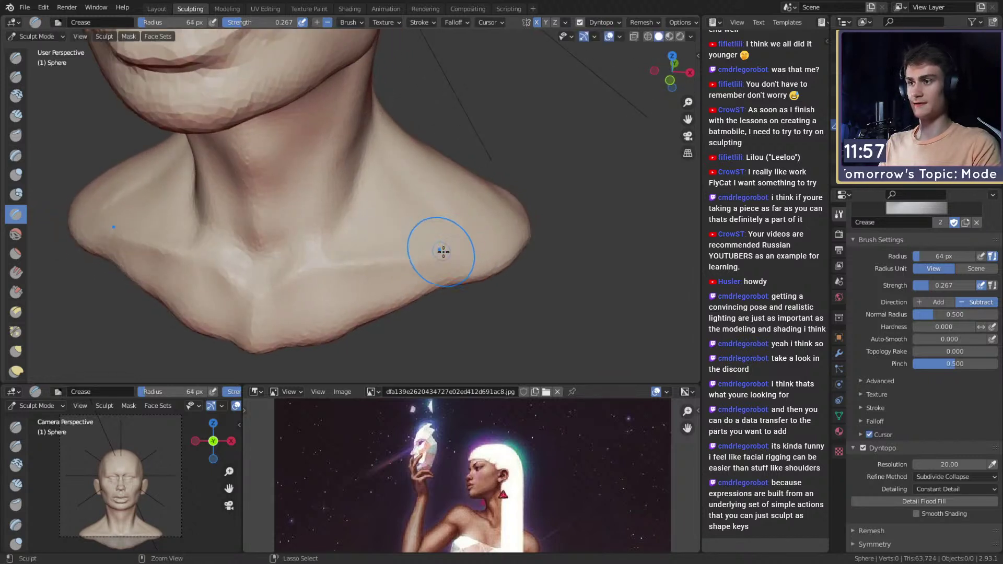
Step: Sharpen the collarbones and deepen the hollows above them with the Crease brush at 64 px and 55 px radii
drag(518, 233, 338, 262)
mouse_move(401, 243)
alt+mouse_down()
mouse_move(341, 240)
mouse_move(398, 259)
mouse_move(341, 265)
mouse_move(357, 251)
alt+mouse_up()
key(f)
click(353, 251)
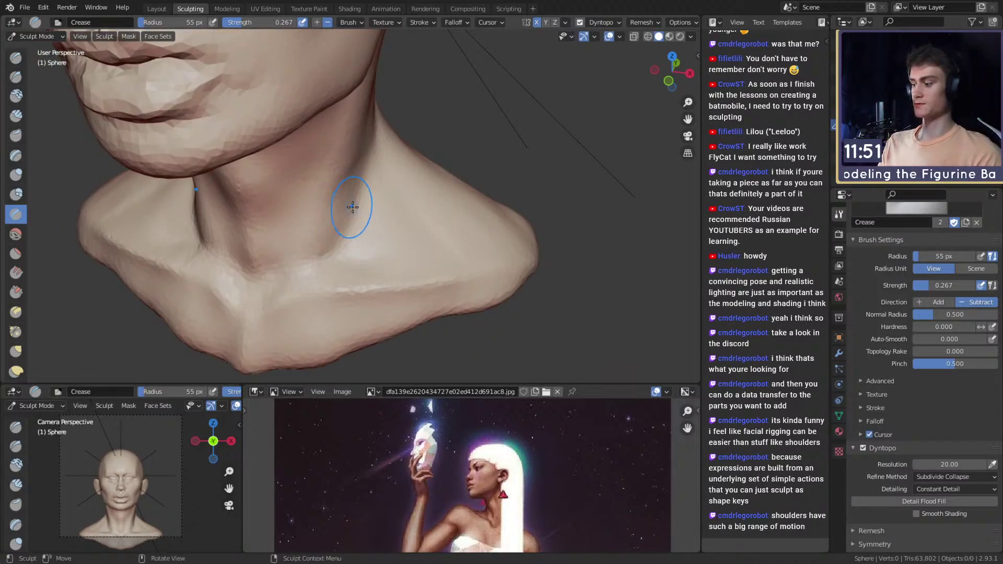
mouse_move(352, 207)
alt+mouse_down()
mouse_move(329, 219)
mouse_move(331, 256)
mouse_move(348, 237)
alt+mouse_up()
Step: Define the two diagonal neck muscles running to the pit of the neck with the Crease brush at 55 px and 67 px radii
mouse_move(345, 285)
middle_down()
mouse_move(398, 245)
mouse_move(349, 223)
mouse_move(359, 205)
mouse_move(354, 149)
mouse_move(367, 166)
mouse_move(358, 253)
mouse_move(327, 292)
middle_up()
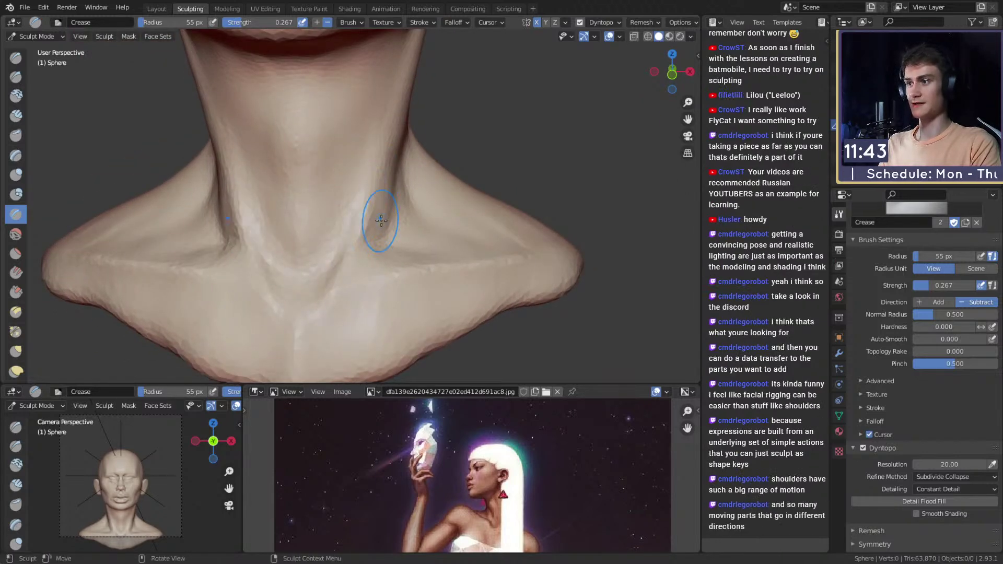
mouse_move(393, 239)
middle_down()
mouse_move(306, 188)
mouse_move(331, 252)
mouse_move(381, 196)
mouse_move(354, 296)
middle_up()
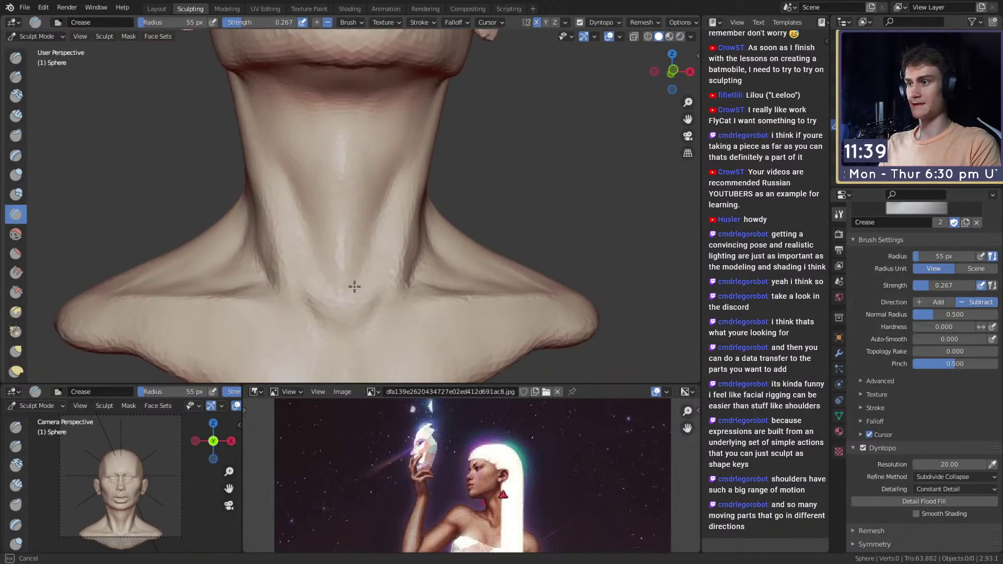
middle_drag(320, 243, 338, 264)
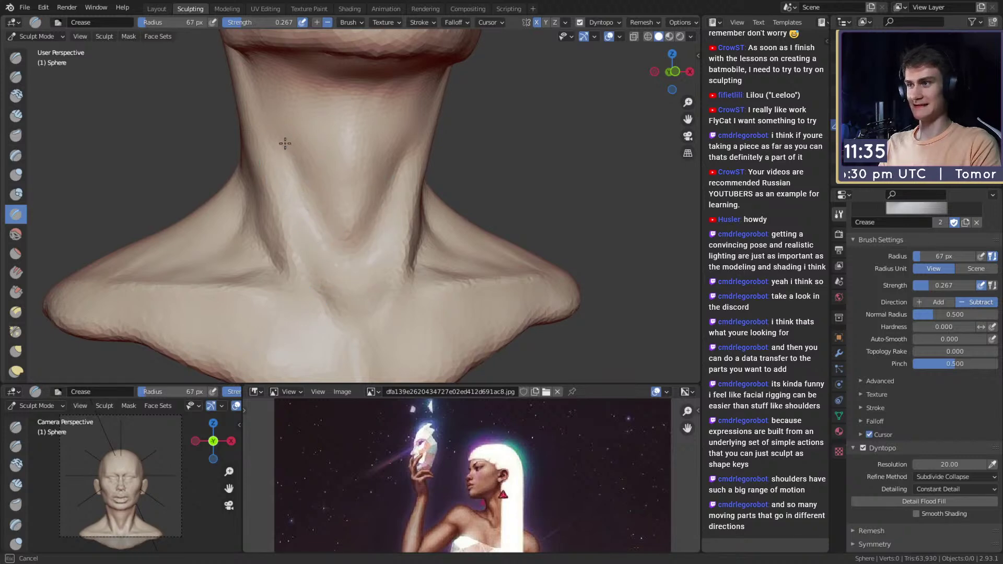
mouse_move(330, 159)
middle_down()
mouse_move(412, 144)
mouse_move(320, 209)
mouse_move(332, 240)
mouse_move(332, 184)
mouse_move(328, 201)
middle_up()
key(c)
key(f)
click(319, 212)
key(ctrl+z)
middle_drag(249, 146, 359, 209)
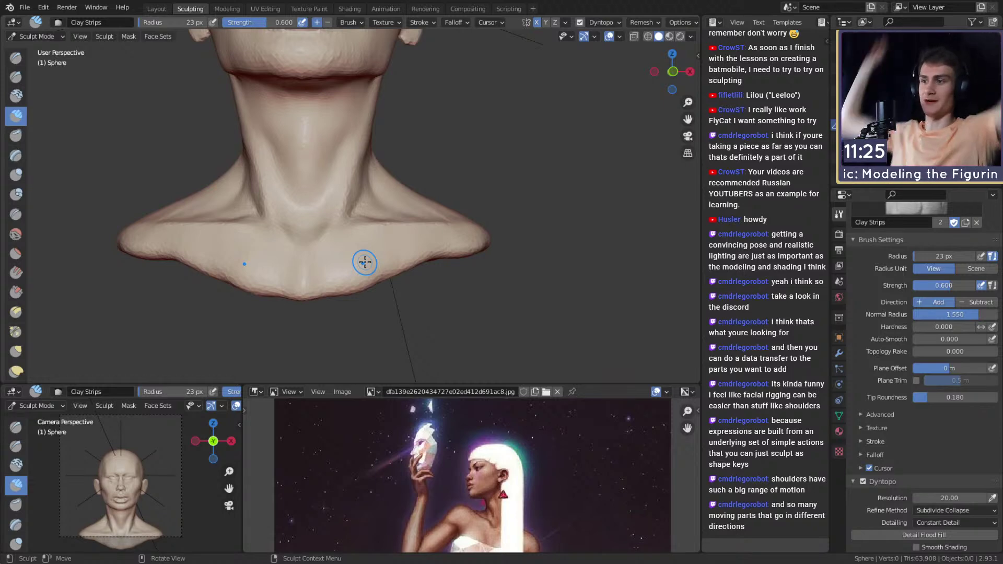
middle_drag(390, 230, 240, 111)
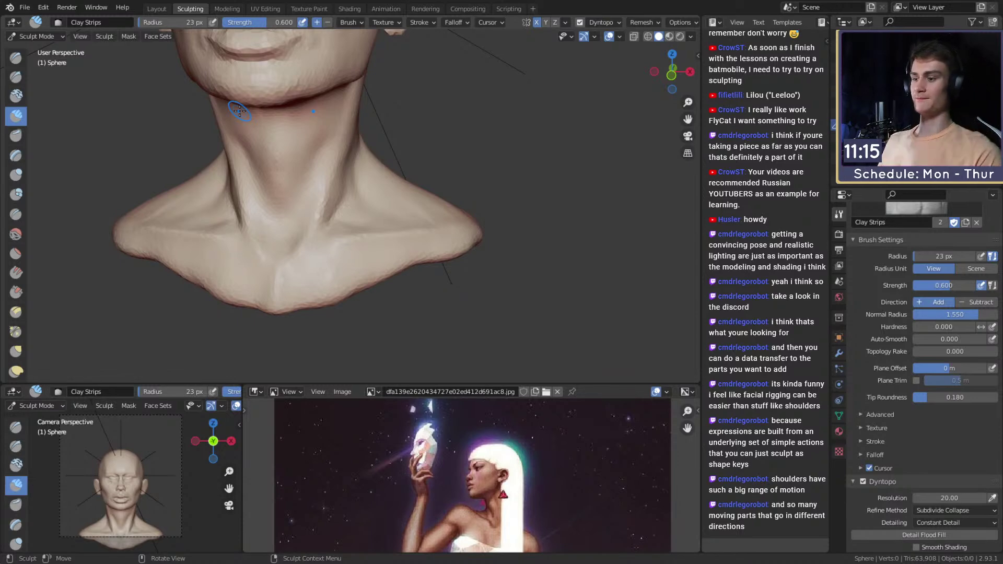
mouse_move(240, 111)
middle_down()
mouse_move(300, 219)
mouse_move(311, 207)
mouse_move(209, 226)
mouse_move(397, 211)
mouse_move(374, 184)
mouse_move(421, 235)
mouse_move(397, 200)
mouse_move(247, 224)
mouse_move(296, 178)
mouse_move(384, 206)
middle_up()
Step: Adjust the lower face, neck and collarbone area with the Grab brush from 102 px radius and the Clay Strips brush
key(g)
key(f)
click(406, 201)
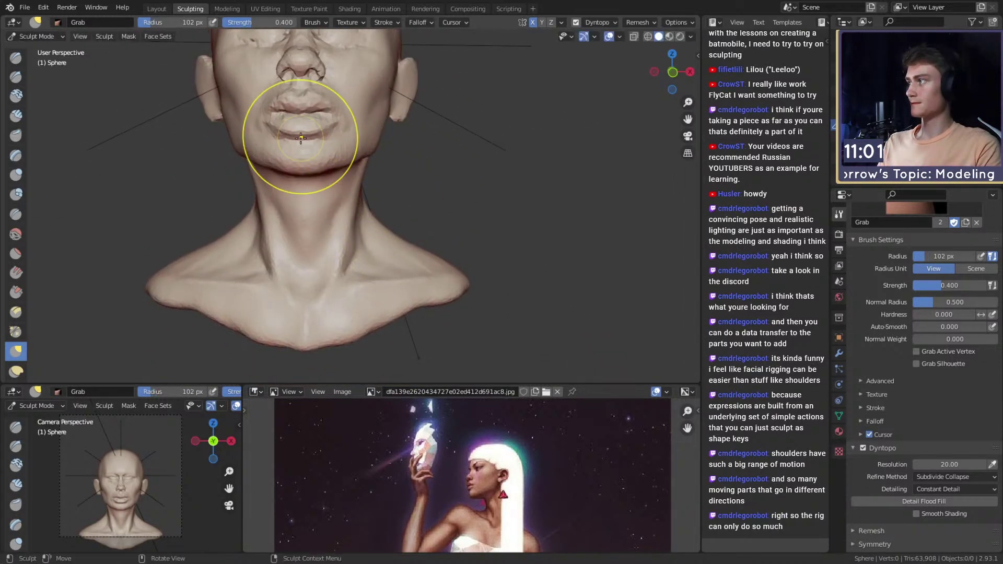
key(c)
key(f)
click(409, 213)
shift+middle_drag(386, 254, 383, 207)
alt+drag(383, 207, 370, 228)
key(f)
click(359, 207)
key(f)
click(369, 227)
key(f)
click(344, 217)
mouse_move(351, 237)
middle_down()
mouse_move(365, 215)
mouse_move(359, 206)
mouse_move(371, 251)
mouse_move(353, 197)
mouse_move(381, 224)
middle_up()
key(f)
click(360, 219)
Step: Reshape the lower edge of the chest and shoulder with the Grab brush, starting at 93 px radius
key(g)
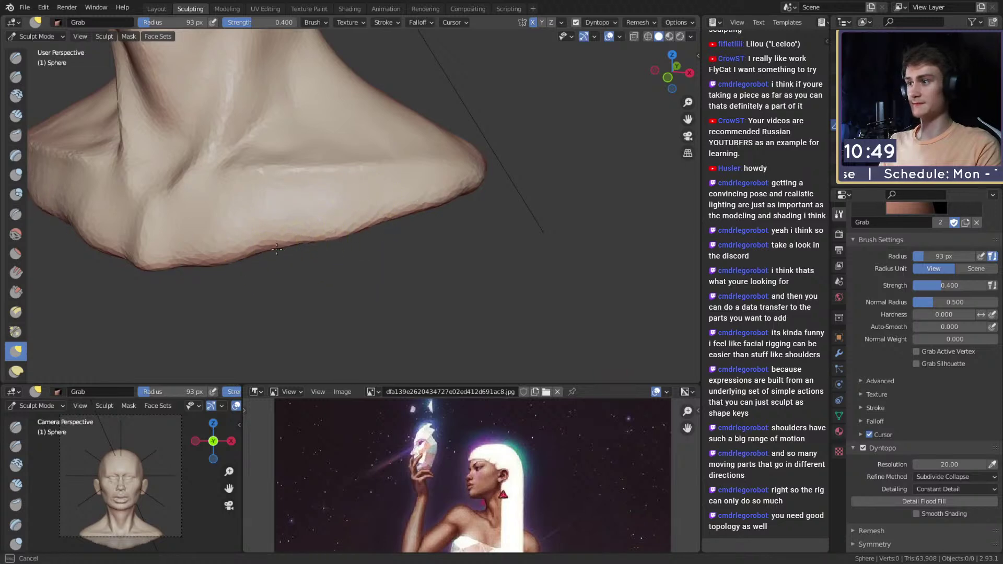
middle_drag(247, 259, 277, 262)
key(f)
click(293, 266)
key(f)
click(232, 276)
key(f)
click(233, 254)
Step: Build up the top of the shoulder and the upper back with Clay Strips at 67 px radius
mouse_move(375, 211)
middle_down()
mouse_move(291, 230)
mouse_move(441, 218)
mouse_move(347, 268)
mouse_move(372, 242)
mouse_move(324, 230)
mouse_move(359, 204)
mouse_move(376, 224)
mouse_move(426, 213)
mouse_move(390, 197)
mouse_move(391, 174)
mouse_move(357, 194)
middle_up()
key(c)
key(f)
click(378, 208)
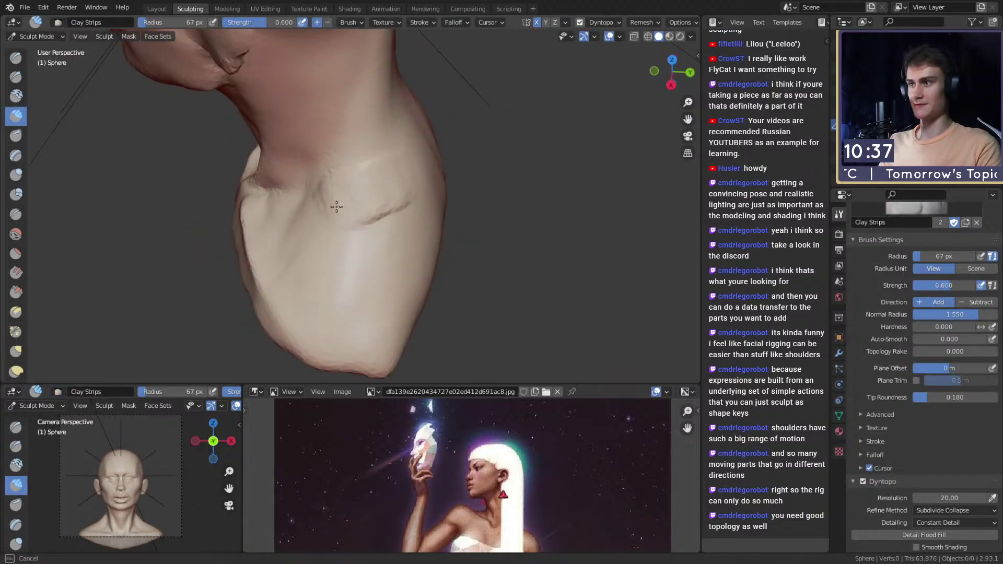
middle_drag(375, 296, 326, 272)
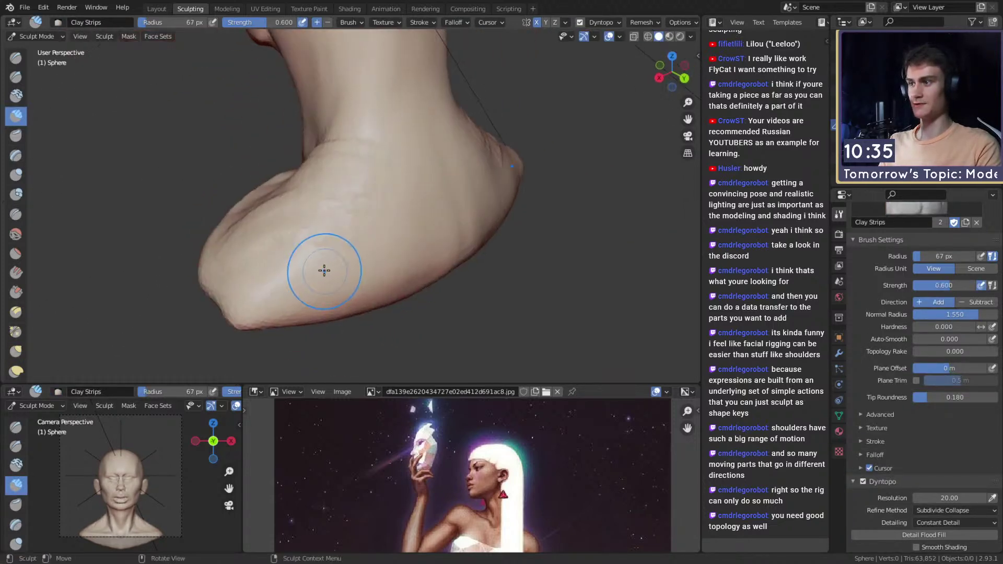
middle_drag(446, 261, 398, 277)
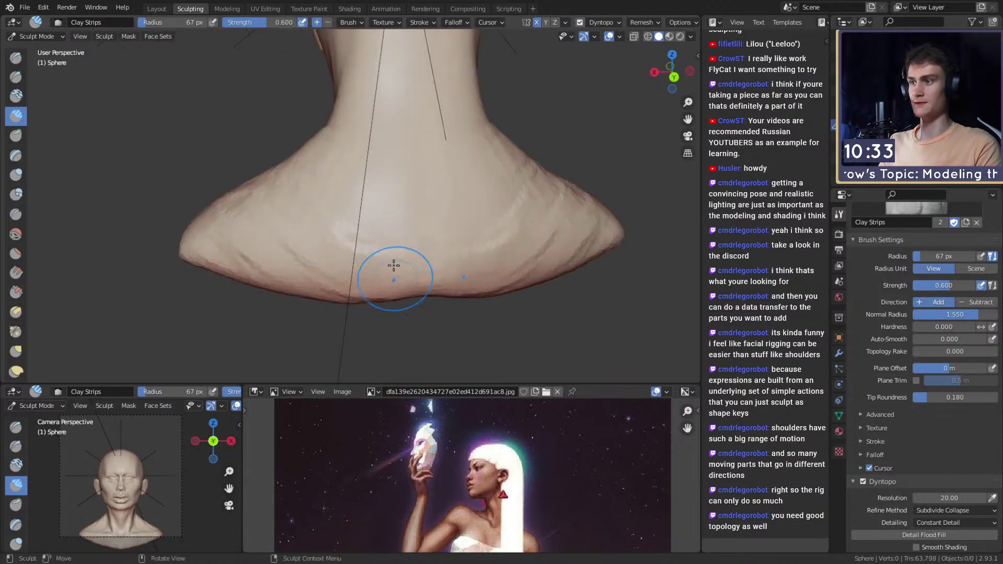
Step: Thicken the trapezius from the upper back to the side of the neck with Clay Strips at 94 px radius
key(f)
click(378, 227)
mouse_move(279, 260)
middle_down()
mouse_move(390, 231)
mouse_move(365, 202)
mouse_move(437, 261)
middle_up()
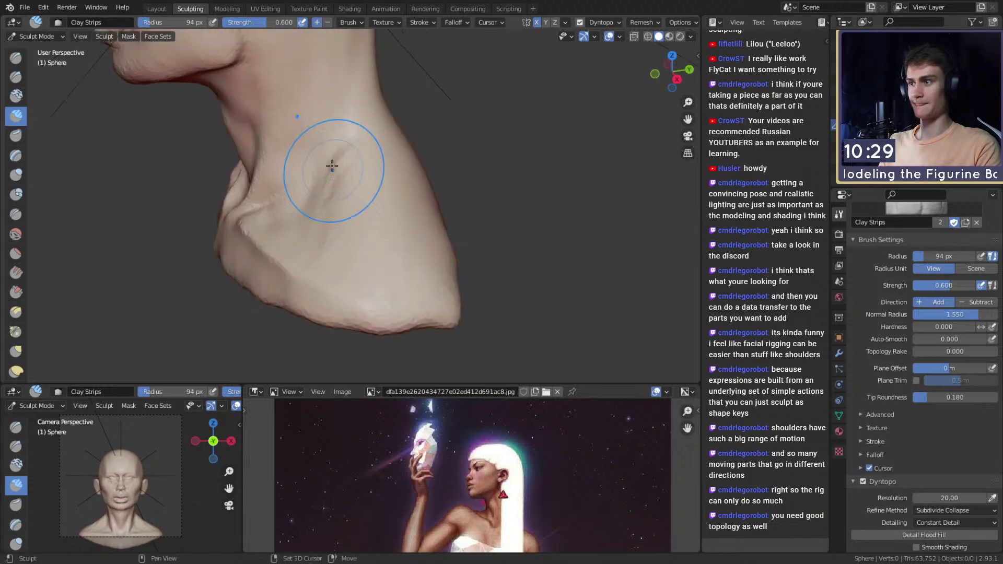
mouse_move(354, 172)
middle_down()
mouse_move(366, 163)
mouse_move(410, 178)
mouse_move(398, 173)
middle_up()
key(f)
click(381, 157)
Step: Refine the side profile of the neck and shoulder with the Grab brush at 85 px radius
key(g)
ctrl+alt+drag(399, 172, 398, 251)
mouse_move(398, 251)
alt+mouse_down()
mouse_move(410, 245)
mouse_move(426, 191)
mouse_move(345, 208)
mouse_move(360, 220)
alt+mouse_up()
key(f)
click(426, 178)
key(f)
click(356, 209)
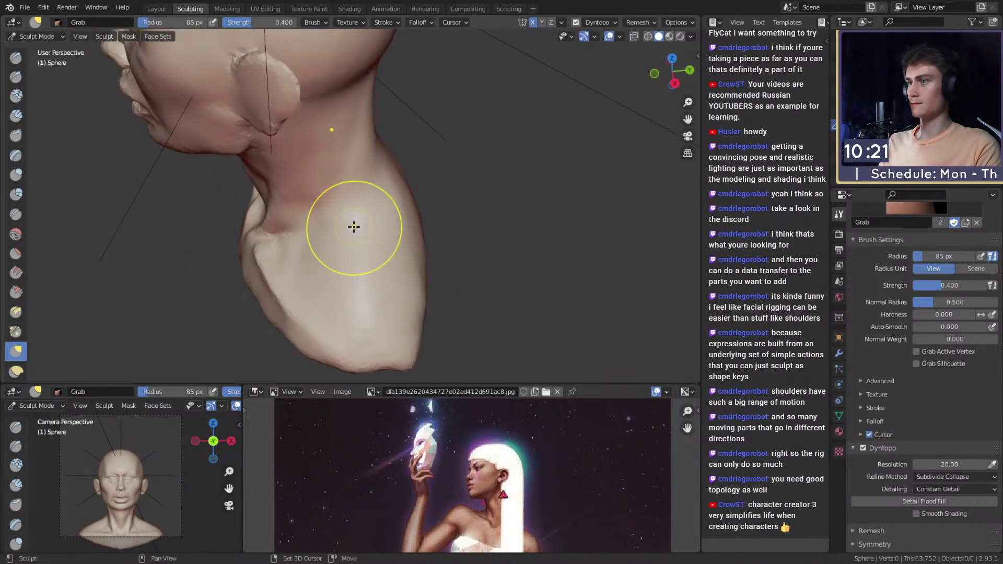
mouse_move(308, 255)
mouse_down()
mouse_move(397, 249)
mouse_move(376, 235)
mouse_move(367, 166)
mouse_up()
Step: Rework the hollow between neck and collarbone with Crease at 64 px and Clay Strips at 40 px and 70 px radii
key(shift+c)
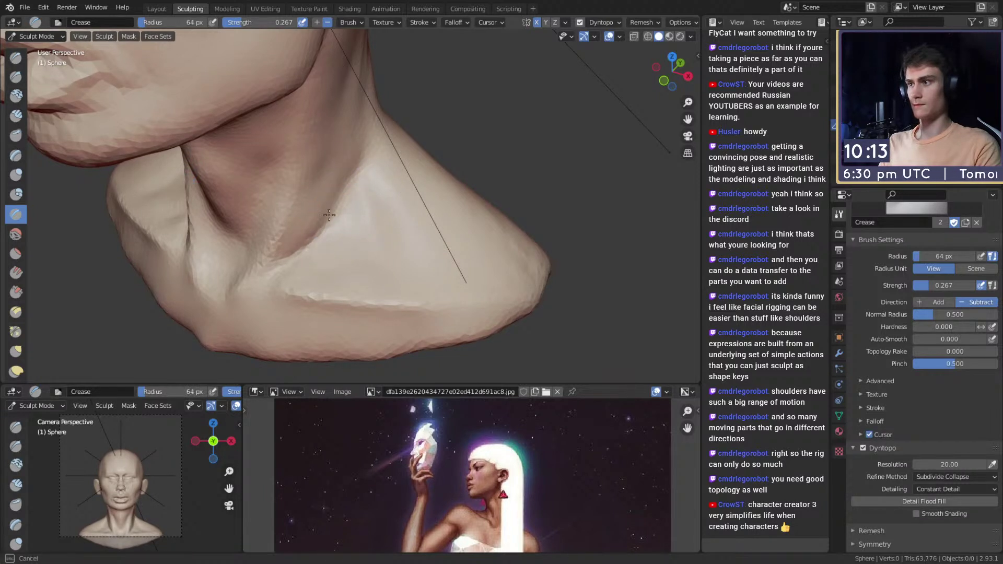
key(c)
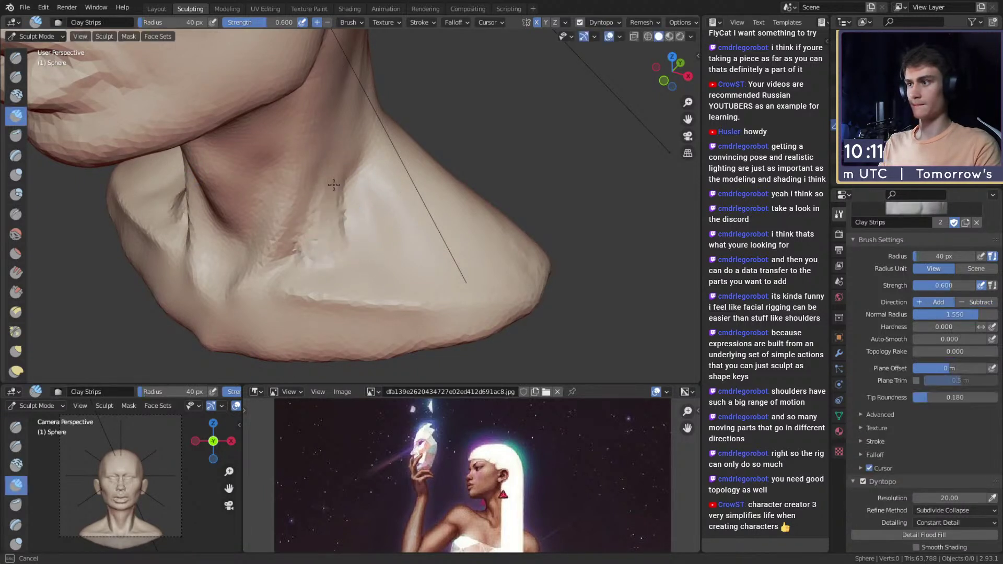
key(f)
click(338, 172)
drag(333, 175, 302, 244)
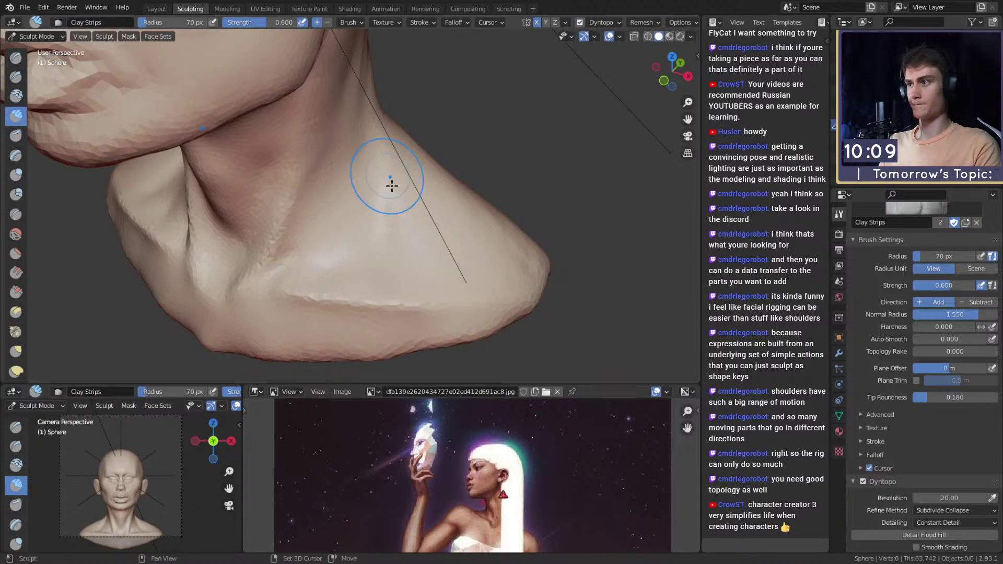
Step: Restrict Clay Strips to front faces only and fill the creases on the bust's underside at 82 px radius
mouse_move(495, 237)
ctrl+alt+mouse_down()
mouse_move(415, 233)
mouse_move(454, 212)
mouse_move(439, 205)
mouse_move(376, 226)
mouse_move(384, 176)
mouse_move(358, 163)
ctrl+alt+mouse_up()
key(g)
key(c)
click(868, 413)
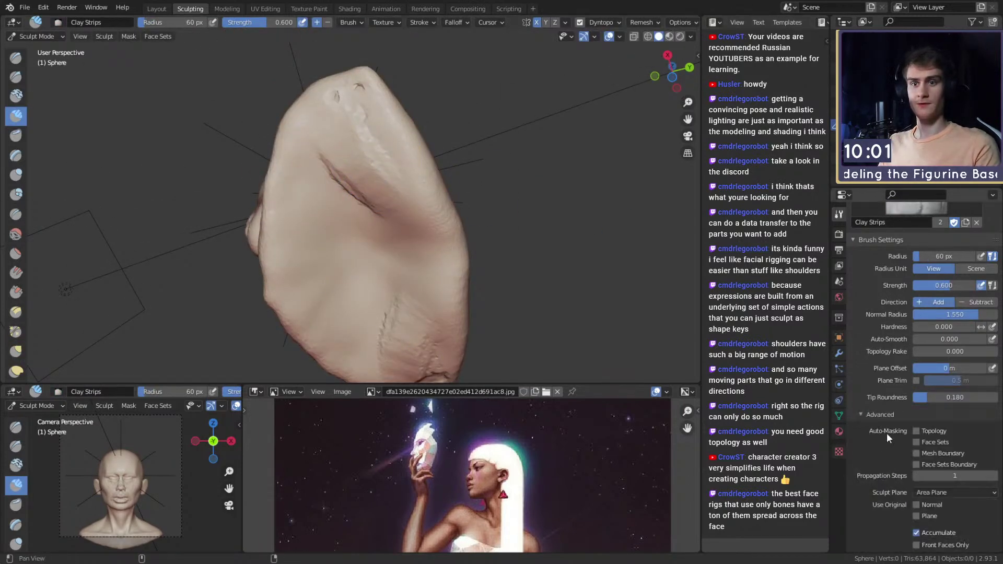
scroll(888, 418, down, 6)
mouse_move(309, 170)
mouse_down()
mouse_move(327, 232)
mouse_move(381, 324)
mouse_move(407, 220)
mouse_move(338, 254)
mouse_move(325, 284)
mouse_move(314, 197)
mouse_move(365, 291)
mouse_move(414, 217)
mouse_move(365, 313)
mouse_move(351, 105)
mouse_move(339, 256)
mouse_up()
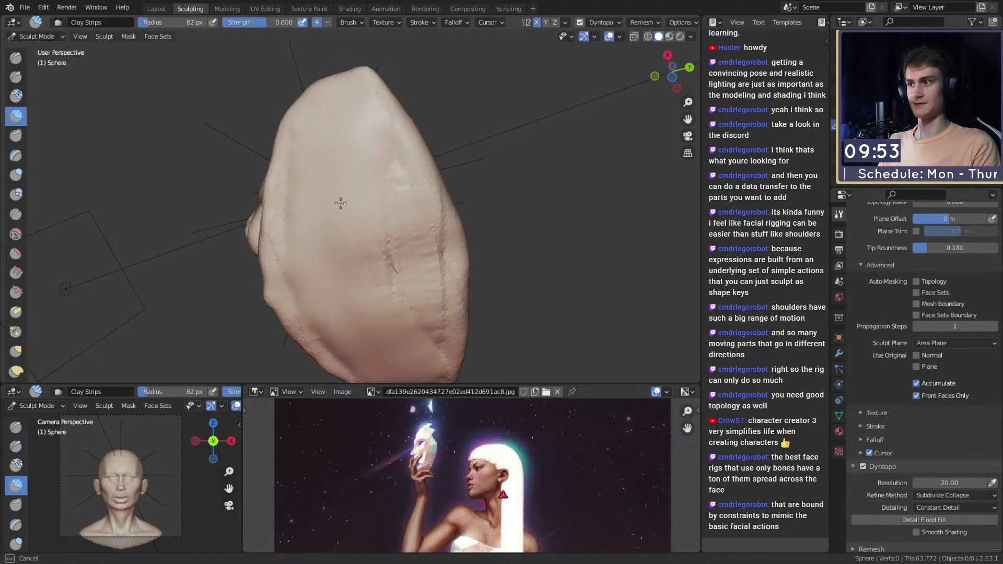
shift+middle_drag(339, 256, 366, 256)
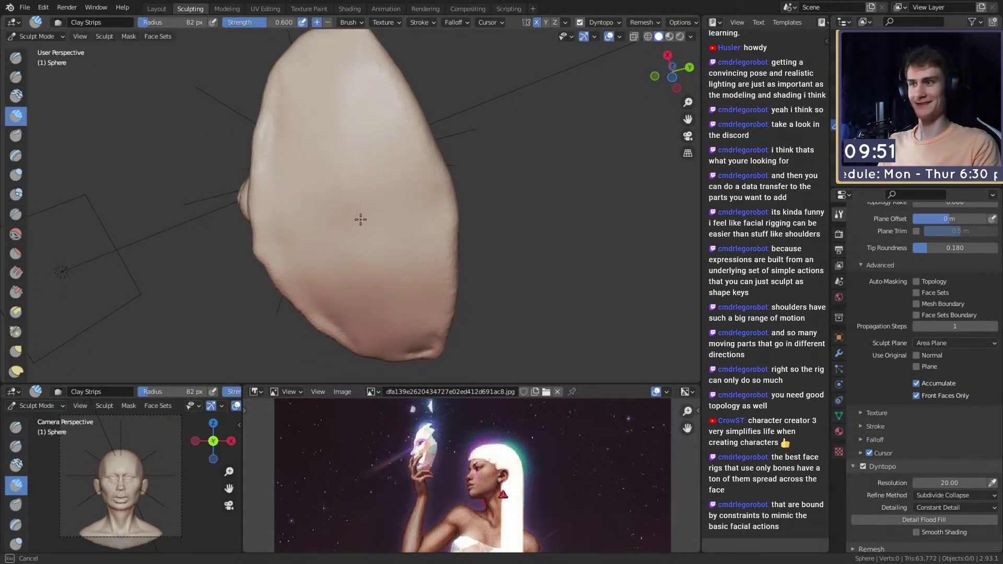
mouse_move(307, 156)
middle_down()
mouse_move(419, 227)
mouse_move(418, 246)
mouse_move(454, 241)
mouse_move(376, 253)
middle_up()
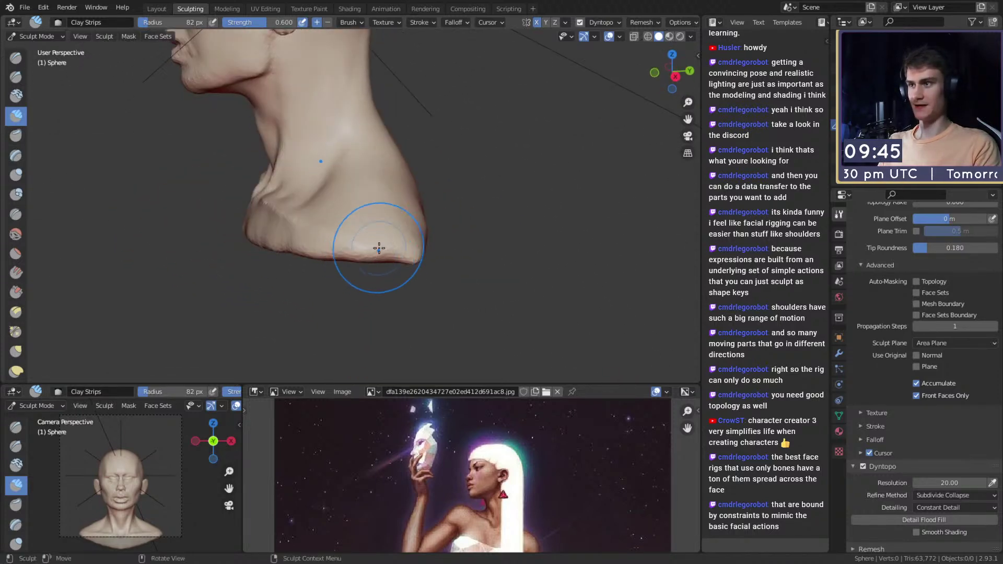
Step: Pull the tip of the shoulder outward and down with Snake Hook at 126 px radius
key(m)
middle_drag(444, 230, 476, 213)
key(k)
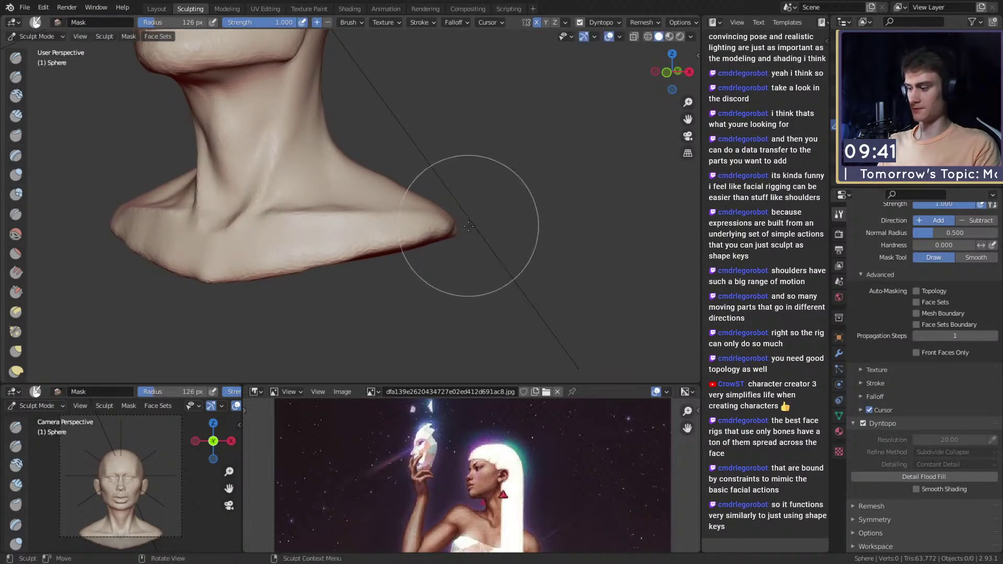
drag(485, 222, 488, 258)
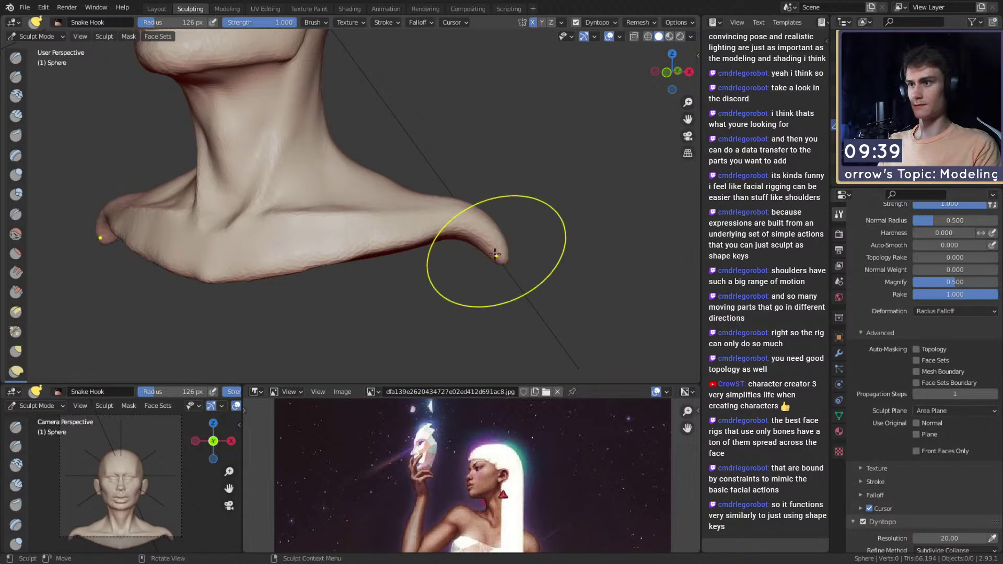
Step: Thicken and round the extended shoulder with Snake Hook at 144 px and 165 px radii
mouse_move(488, 258)
middle_down()
mouse_move(394, 262)
mouse_move(370, 271)
mouse_move(402, 287)
mouse_move(355, 290)
mouse_move(375, 243)
mouse_move(298, 251)
mouse_move(345, 245)
middle_up()
click(324, 291)
key(f)
click(351, 263)
key(f)
click(324, 250)
drag(320, 260, 323, 260)
mouse_move(323, 260)
middle_down()
mouse_move(419, 253)
mouse_move(475, 286)
mouse_move(414, 240)
middle_up()
drag(415, 240, 433, 254)
mouse_move(457, 266)
middle_down()
mouse_move(492, 233)
mouse_move(469, 206)
middle_up()
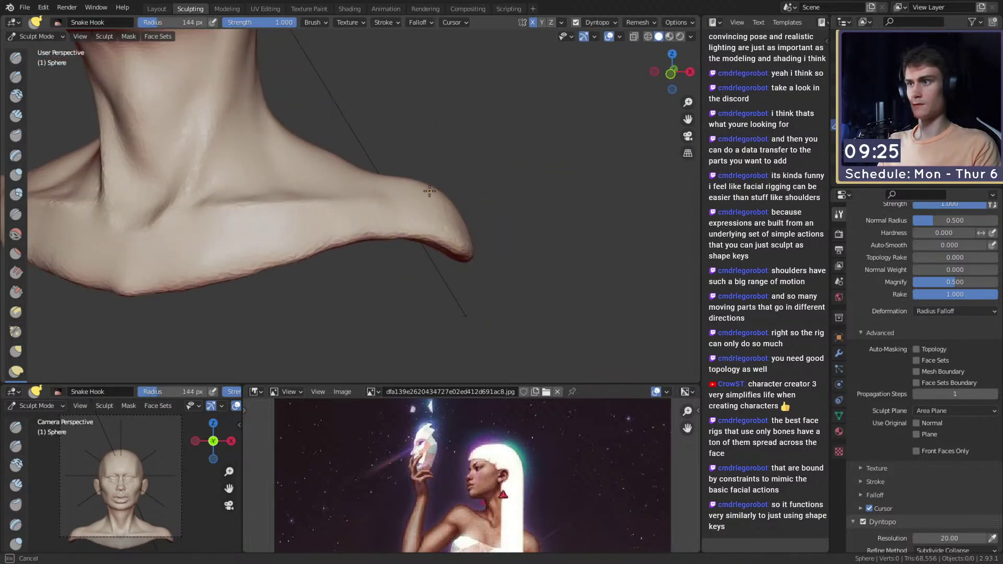
drag(421, 190, 458, 202)
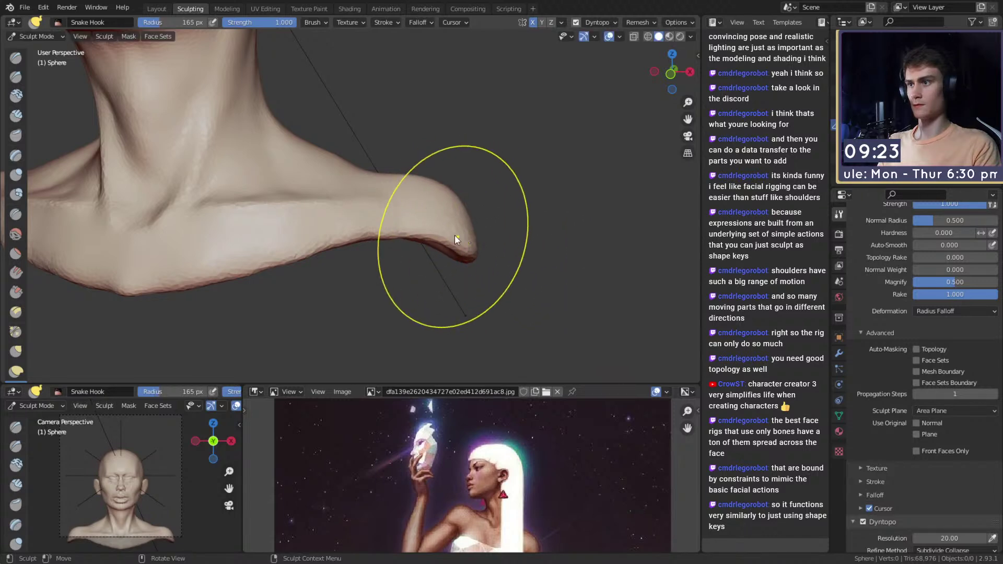
Step: Build up the rounded shoulder cap with Clay Strips at 44 px radius
key(c)
mouse_move(415, 219)
middle_down()
mouse_move(407, 250)
mouse_move(366, 240)
middle_up()
drag(368, 193, 375, 220)
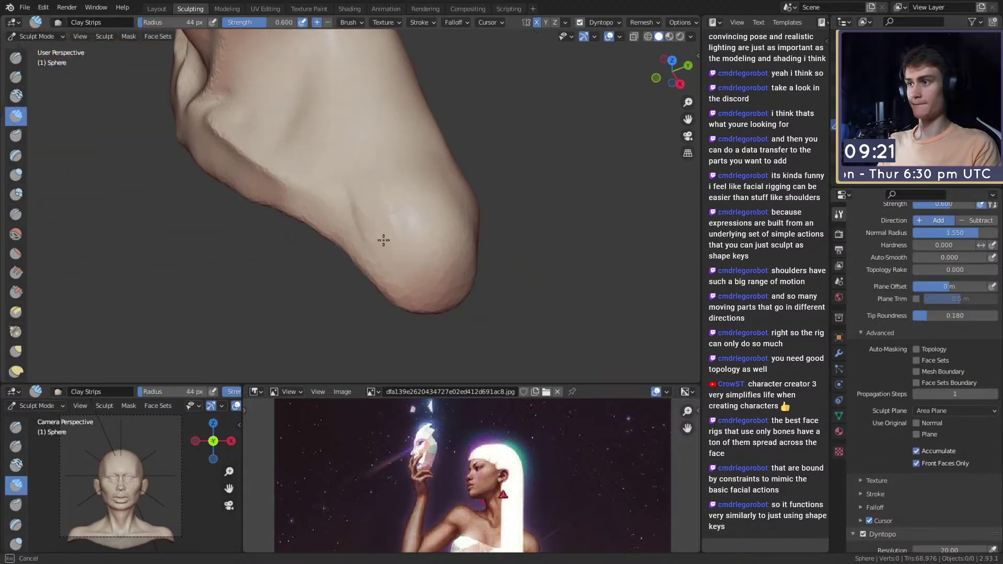
mouse_move(374, 281)
middle_down()
mouse_move(412, 246)
mouse_move(363, 235)
mouse_move(394, 175)
mouse_move(362, 207)
middle_up()
mouse_move(416, 237)
middle_down()
mouse_move(397, 222)
mouse_move(466, 276)
middle_up()
Step: Pull the lower back edge beside the shoulder downward with the Grab brush at 178 px and 141 px radii
key(g)
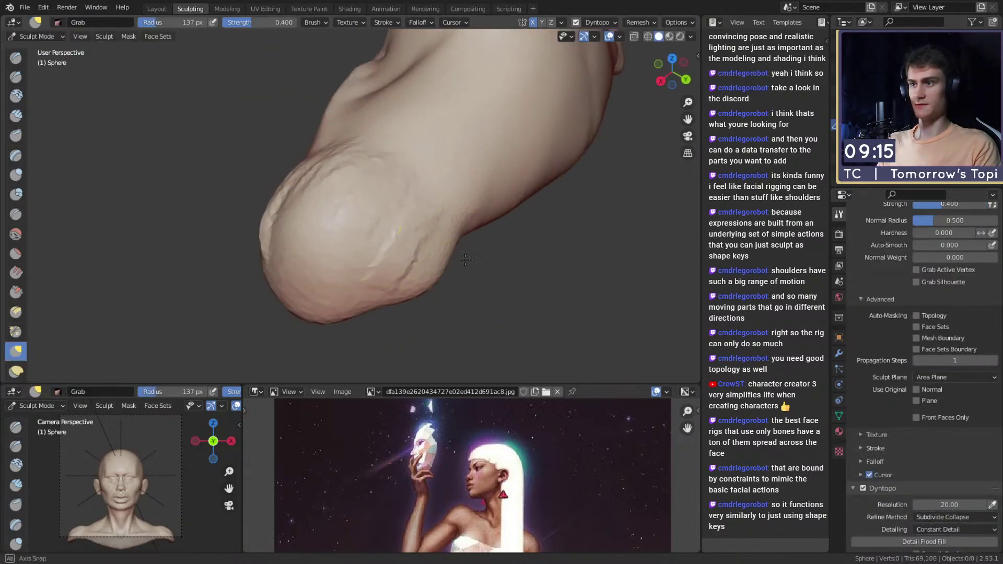
alt+drag(469, 260, 454, 271)
key(f)
click(530, 262)
key(f)
click(532, 265)
mouse_move(502, 214)
alt+mouse_down()
mouse_move(447, 220)
mouse_move(429, 241)
alt+mouse_up()
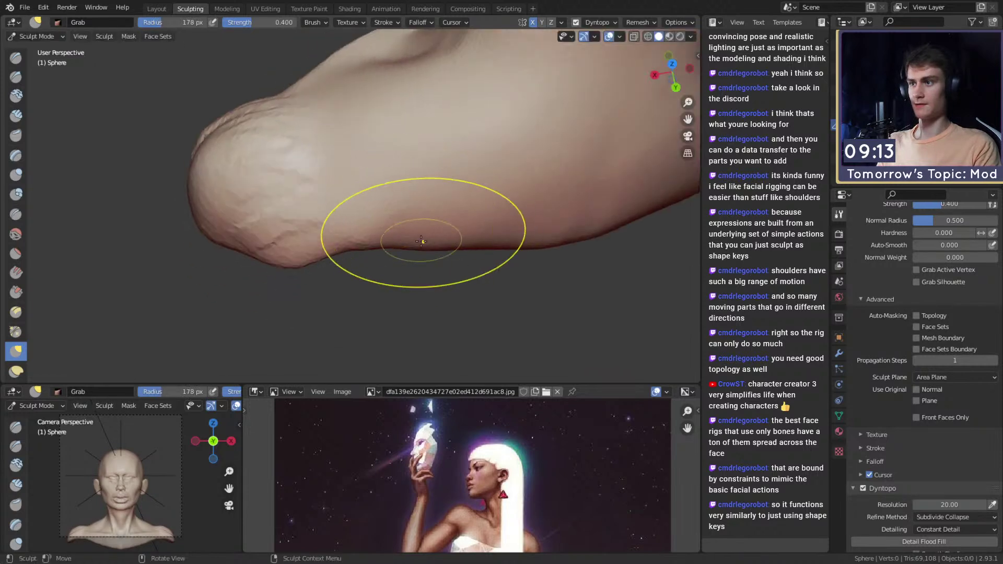
key(f)
click(499, 253)
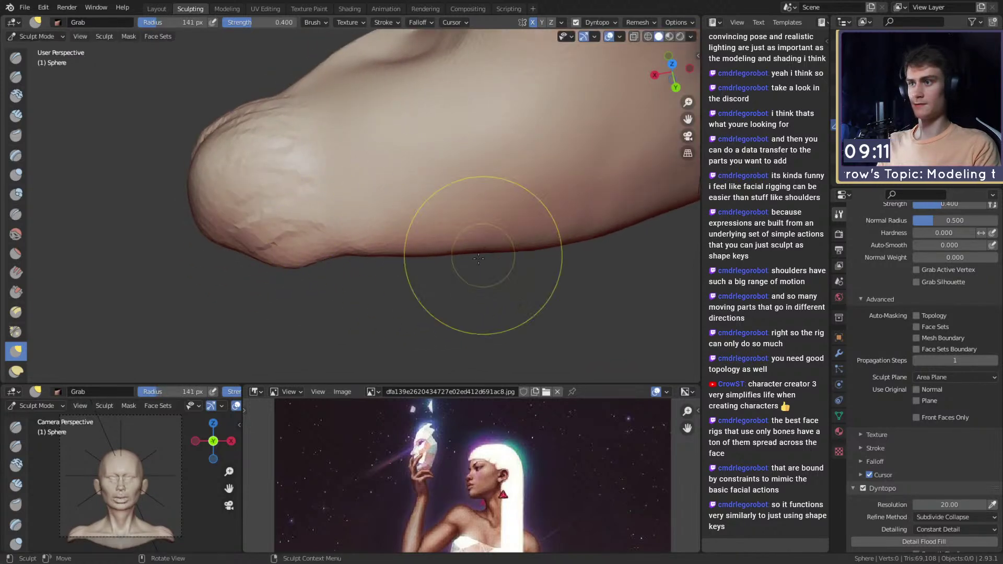
Step: Fill the back of the shoulder with Clay Strips at 92 px radius and smooth the surface
middle_drag(427, 256, 459, 215)
key(c)
drag(370, 240, 269, 271)
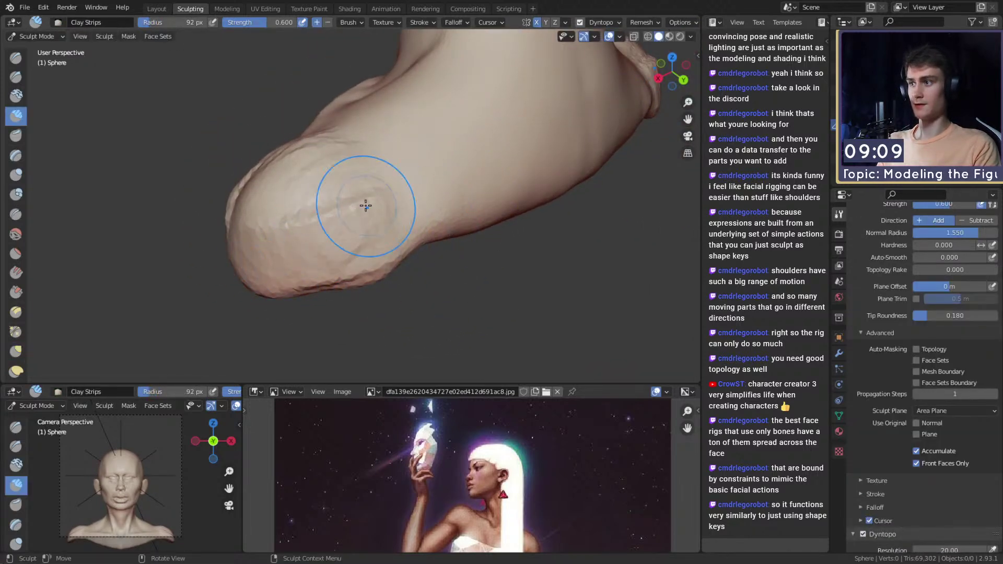
mouse_move(285, 241)
middle_down()
mouse_move(408, 217)
mouse_move(415, 234)
mouse_move(452, 201)
mouse_move(459, 206)
middle_up()
key(f)
click(352, 175)
key(f)
click(418, 202)
shift+drag(459, 206, 436, 188)
Step: Define the groove between the shoulder and the collarbone with Crease at 59 px radius
mouse_move(437, 188)
middle_down()
mouse_move(371, 258)
mouse_move(409, 226)
middle_up()
key(f)
click(300, 263)
key(shift+c)
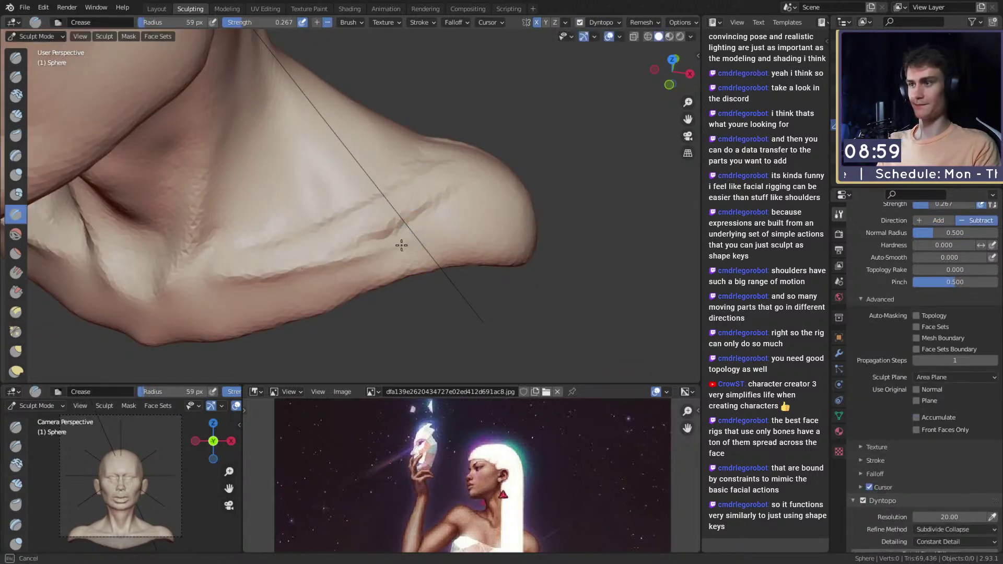
mouse_move(378, 250)
middle_down()
mouse_move(432, 224)
mouse_move(248, 267)
mouse_move(390, 233)
middle_up()
Step: Push the front contour of the shoulder outward with the Grab brush at 170 px and 213 px radii
key(g)
key(f)
click(459, 233)
mouse_move(459, 233)
middle_down()
mouse_move(358, 212)
mouse_move(359, 186)
middle_up()
key(f)
click(355, 190)
drag(346, 195, 336, 198)
key(f)
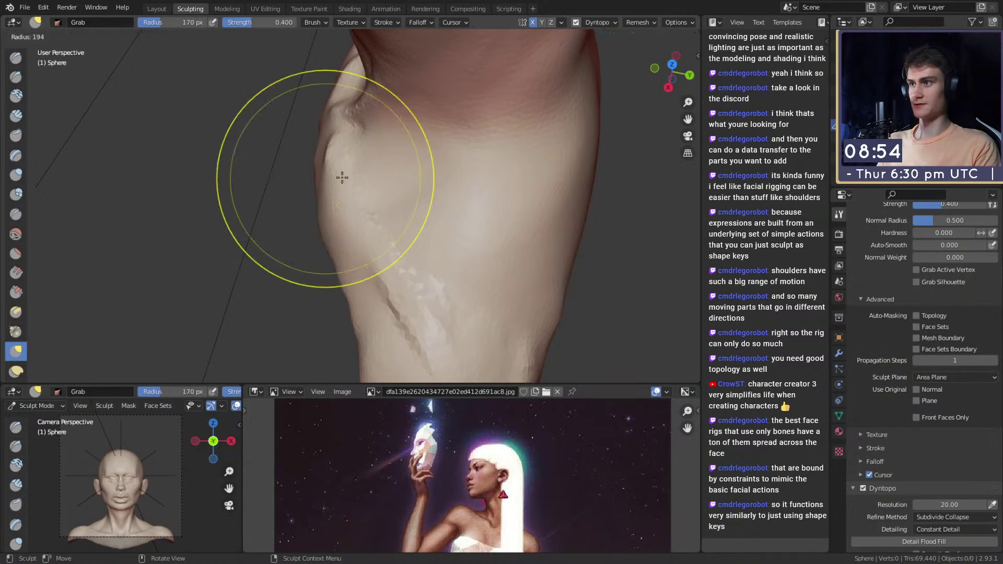
click(316, 176)
middle_drag(316, 176, 328, 245)
key(f)
click(390, 243)
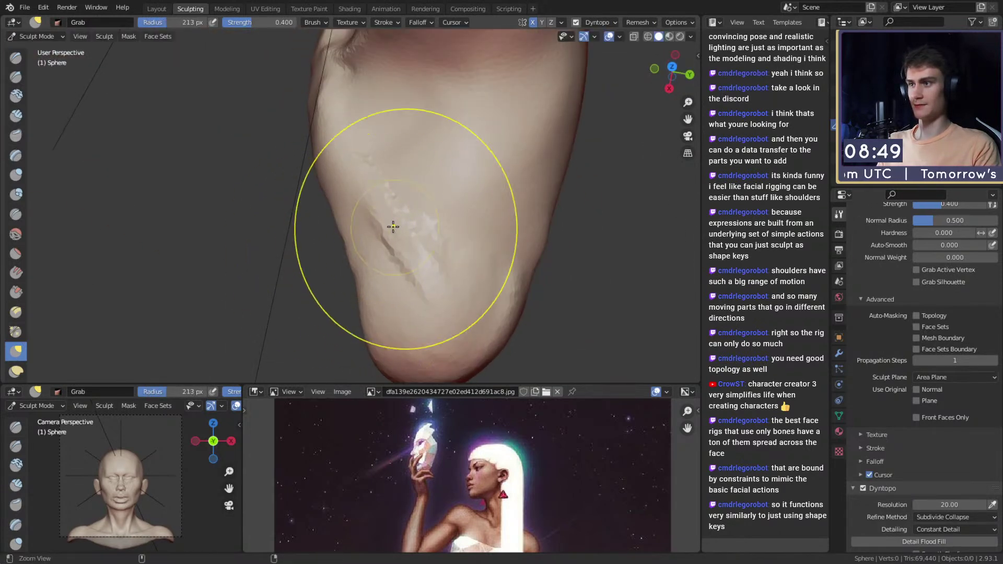
Step: Shift the outer end of the shoulder forward and toward the neck with the Grab brush
scroll(389, 245, down, 3)
key(f)
click(449, 282)
drag(421, 281, 399, 251)
middle_drag(399, 249, 415, 193)
key(f)
click(418, 280)
key(f)
click(449, 235)
Step: Work along the edge of the bust's underside with Clay Strips at 47 px radius and mask the whole underside at 40 px radius
scroll(449, 234, up, 3)
key(c)
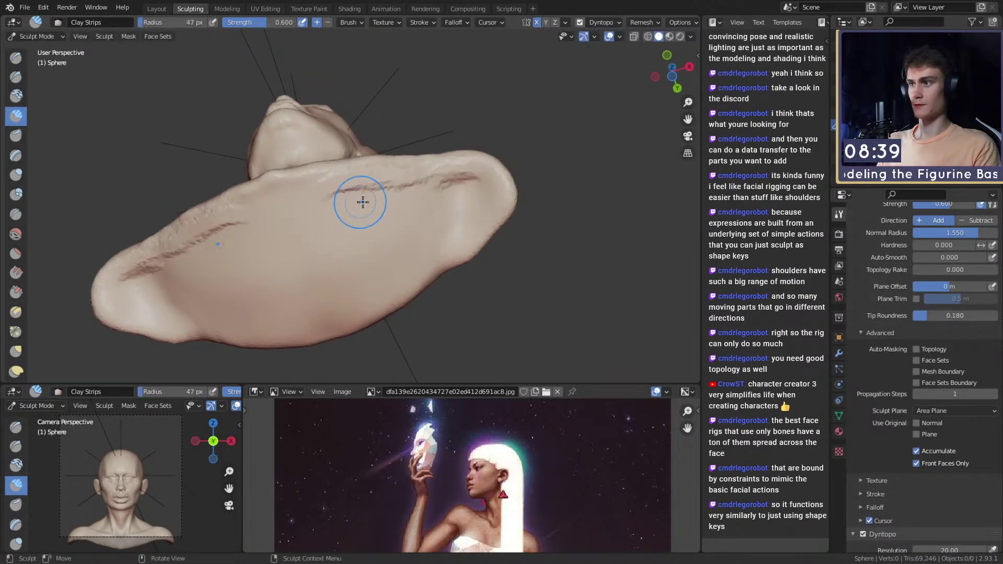
key(m)
mouse_move(462, 186)
mouse_down()
mouse_move(454, 176)
mouse_move(303, 192)
mouse_move(313, 241)
mouse_move(494, 201)
mouse_move(464, 239)
mouse_move(339, 269)
mouse_move(248, 240)
mouse_up()
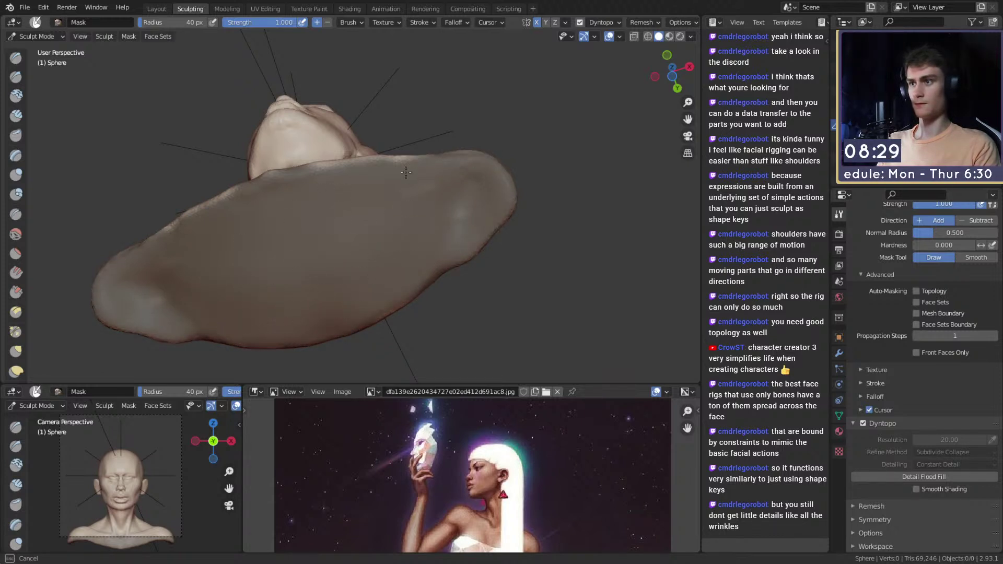
middle_drag(400, 187, 399, 146)
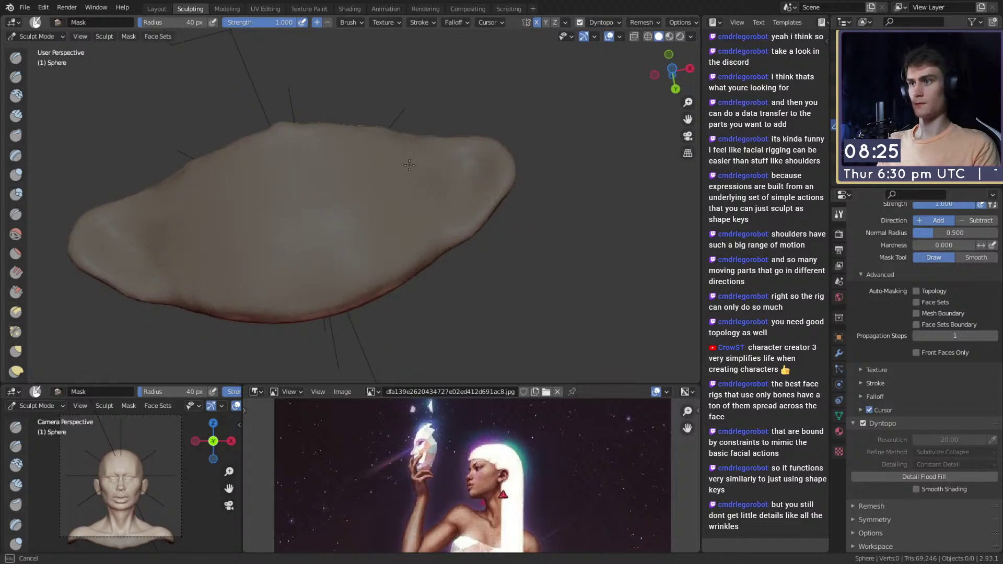
middle_drag(195, 218, 397, 157)
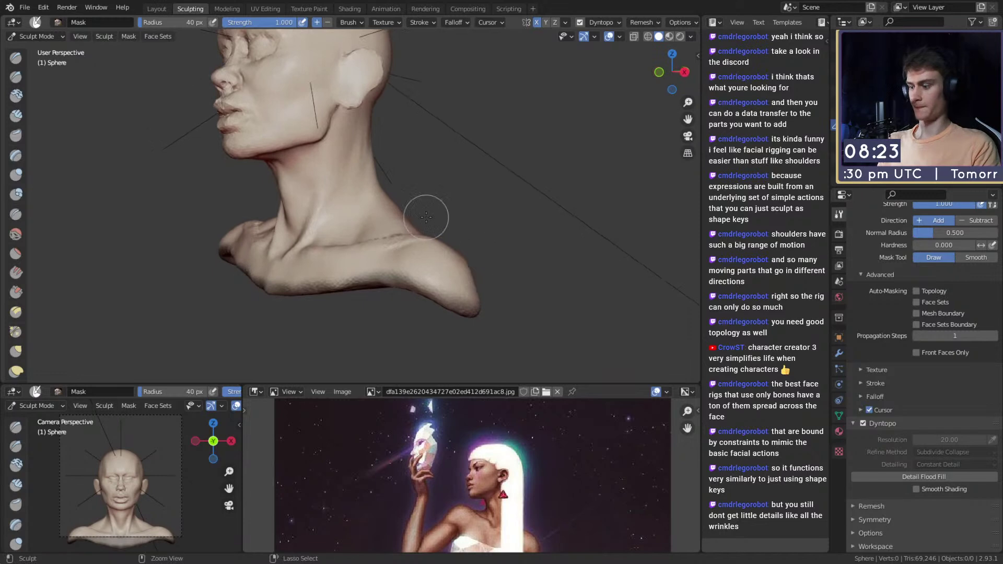
Step: Invert the mask to free only the underside, set Snake Hook to 346 px radius, and save the file
key(k)
middle_drag(409, 240, 454, 224)
scroll(410, 167, down, 6)
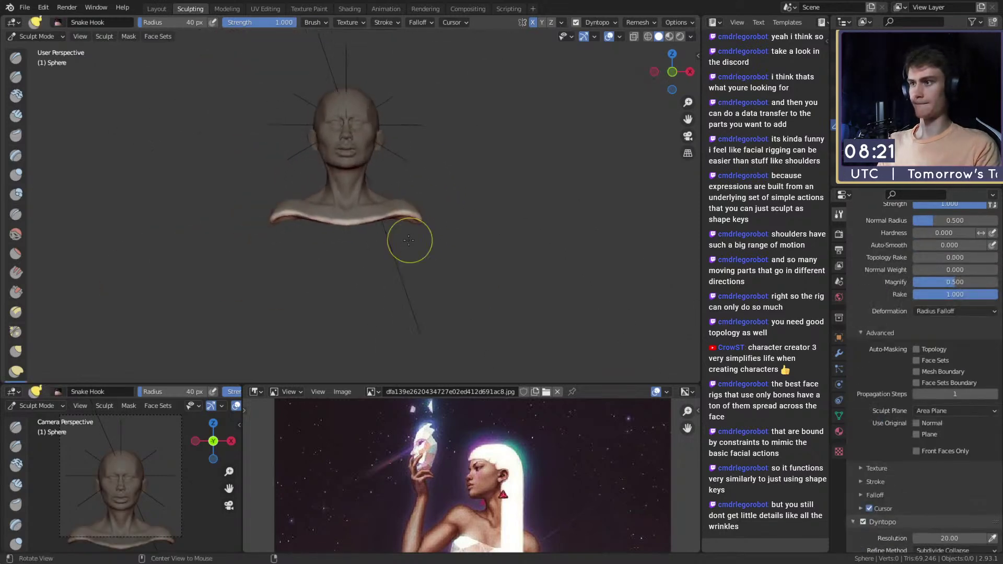
key(f)
click(481, 230)
key(f)
click(397, 225)
key(ctrl+s)
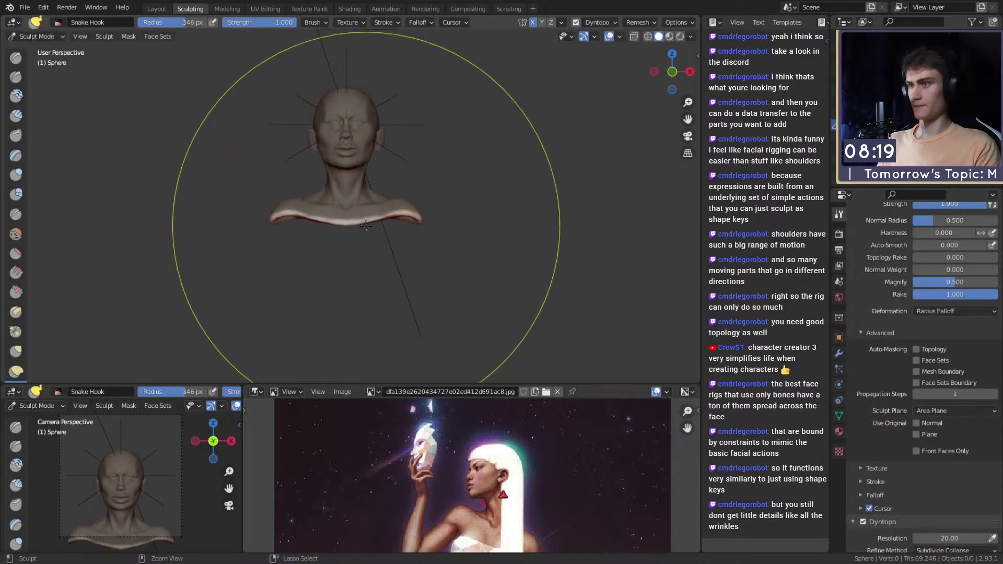
Step: Pull the unmasked base of the bust downward with a large Snake Hook brush to extend the chest and shoulders
key(f)
click(363, 223)
drag(355, 222, 357, 265)
key(f)
click(261, 259)
Step: Adjust the extended torso's lower edge with Snake Hook and clear the mask
middle_drag(391, 245, 401, 133)
scroll(408, 152, up, 4)
key(f)
click(364, 199)
drag(475, 188, 388, 132)
drag(203, 221, 218, 226)
mouse_move(258, 118)
middle_down()
mouse_move(477, 193)
mouse_move(477, 253)
mouse_move(459, 251)
middle_up()
Step: Examine the extended shoulders, chest and upper back from the side and behind
key(f)
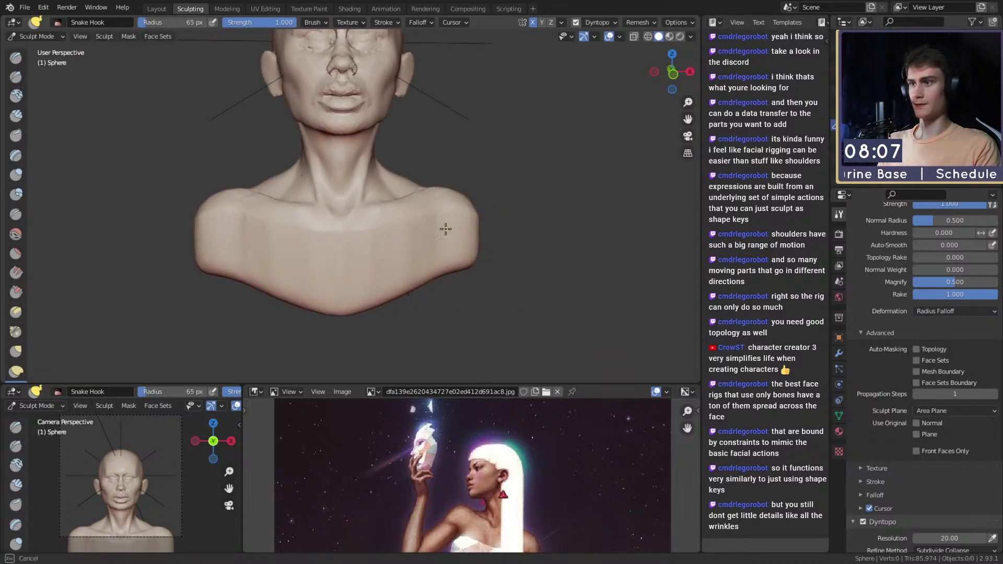
middle_drag(258, 261, 331, 267)
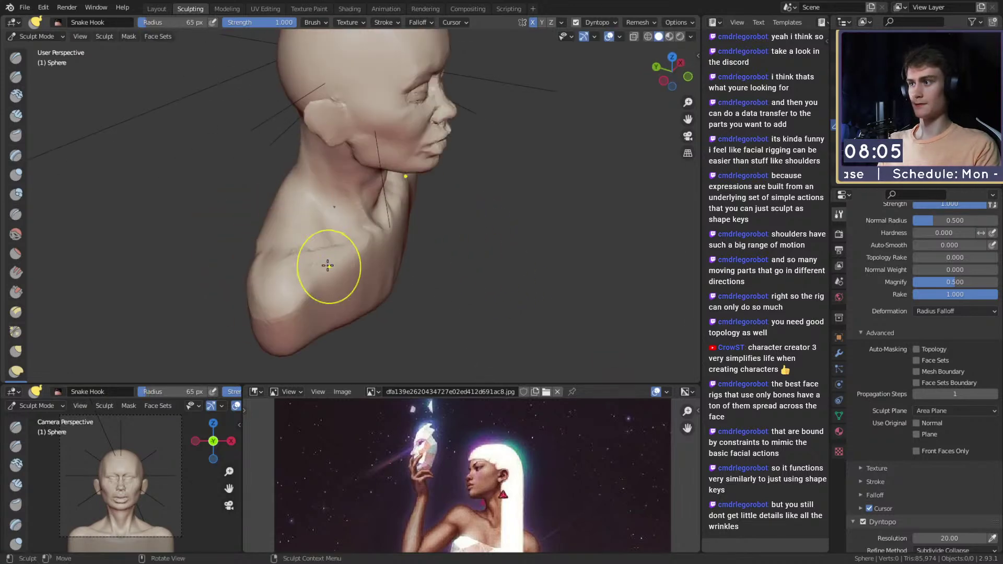
middle_drag(290, 314, 358, 265)
mouse_move(314, 240)
middle_down()
mouse_move(394, 242)
mouse_move(210, 104)
middle_up()
middle_drag(388, 265, 274, 214)
key(f)
click(396, 251)
middle_drag(369, 197, 401, 231)
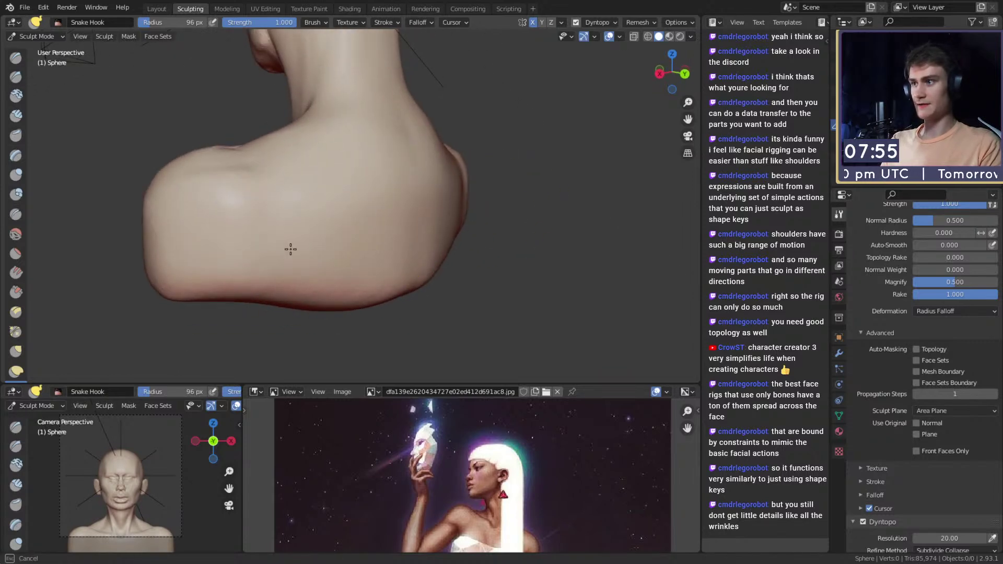
Step: Carve the boundary between the trapezius and the collarbone with Crease at 58 px and 90 px radii
mouse_move(212, 210)
middle_down()
mouse_move(403, 240)
mouse_move(506, 233)
mouse_move(501, 188)
mouse_move(381, 202)
mouse_move(359, 168)
mouse_move(381, 202)
mouse_move(342, 213)
middle_up()
key(shift+c)
key(f)
click(346, 207)
scroll(344, 212, up, 1)
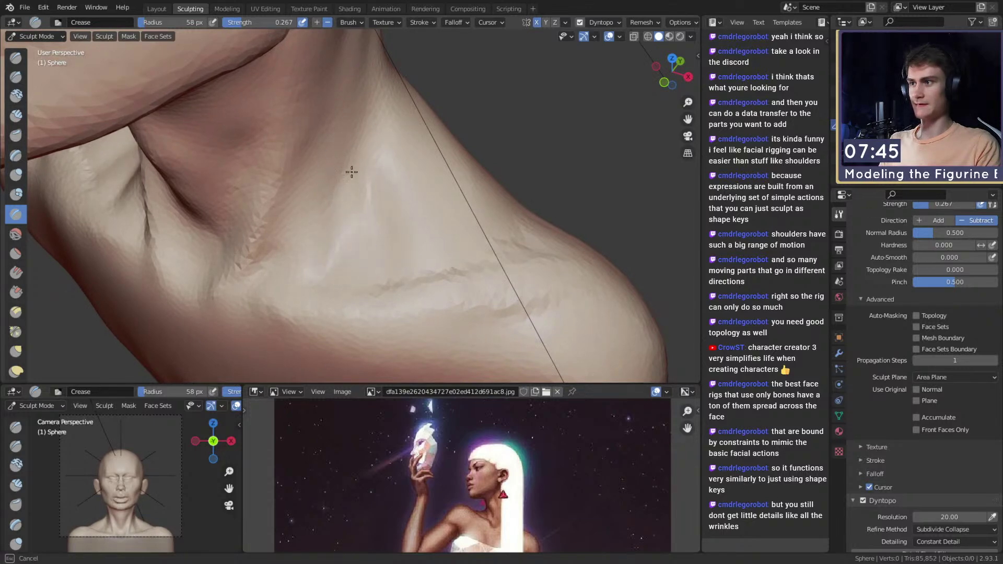
click(367, 161)
scroll(371, 235, down, 5)
middle_drag(372, 235, 415, 197)
scroll(415, 197, up, 2)
mouse_move(394, 242)
middle_down()
mouse_move(363, 226)
mouse_move(398, 215)
middle_up()
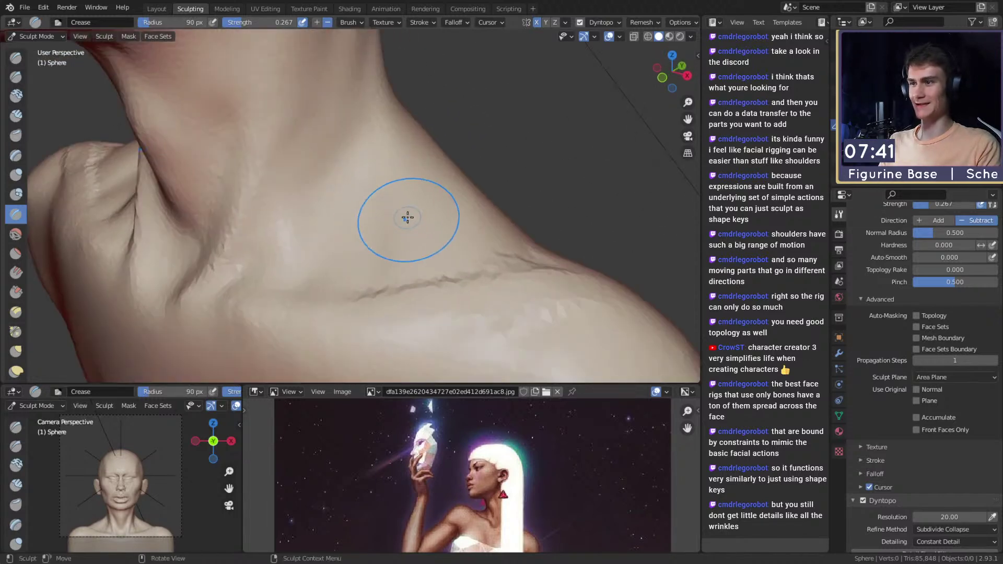
Step: Build up the area between the neck and the shoulder with Clay Strips at 82 px radius
key(c)
mouse_move(448, 267)
middle_down()
mouse_move(361, 206)
mouse_move(346, 229)
middle_up()
key(f)
click(327, 226)
drag(342, 183, 355, 227)
middle_drag(354, 226, 338, 200)
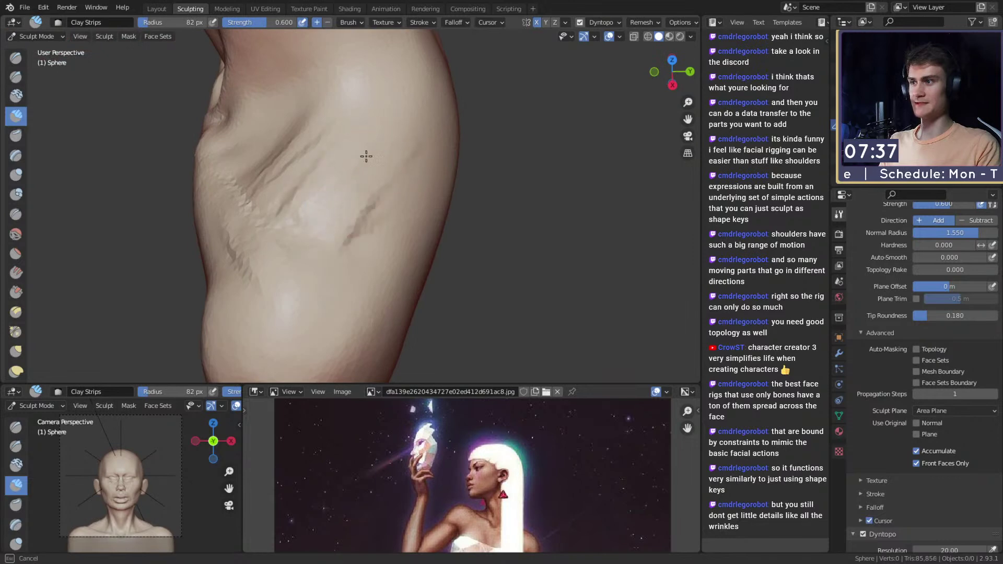
mouse_move(363, 227)
middle_down()
mouse_move(376, 199)
mouse_move(356, 212)
mouse_move(399, 231)
mouse_move(359, 226)
mouse_move(412, 186)
mouse_move(405, 230)
mouse_move(439, 210)
middle_up()
scroll(412, 187, down, 6)
scroll(410, 225, up, 1)
Step: Reshape the mouth from the front by nudging the lower lip upward with the Grab brush at about 125 px radius
key(g)
scroll(436, 215, up, 1)
key(f)
click(431, 235)
key(f)
click(378, 235)
mouse_move(387, 230)
middle_down()
mouse_move(407, 250)
mouse_move(417, 203)
mouse_move(336, 268)
mouse_move(347, 190)
middle_up()
scroll(408, 251, down, 1)
scroll(423, 198, up, 2)
middle_drag(434, 188, 452, 192)
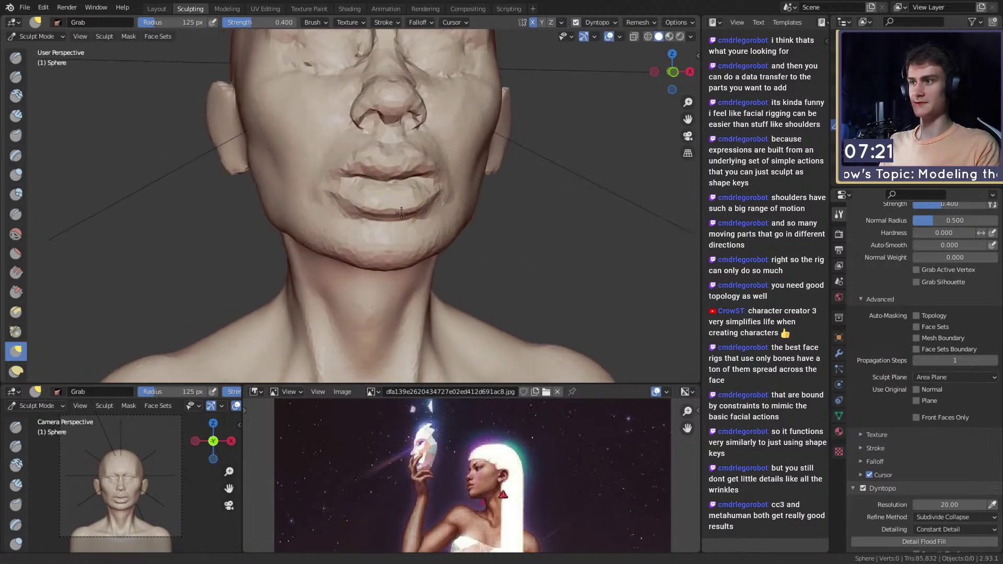
scroll(392, 217, up, 1)
shift+middle_drag(392, 218, 360, 228)
key(f)
click(392, 222)
drag(393, 221, 388, 223)
drag(358, 230, 358, 221)
drag(368, 228, 370, 218)
key(f)
click(448, 193)
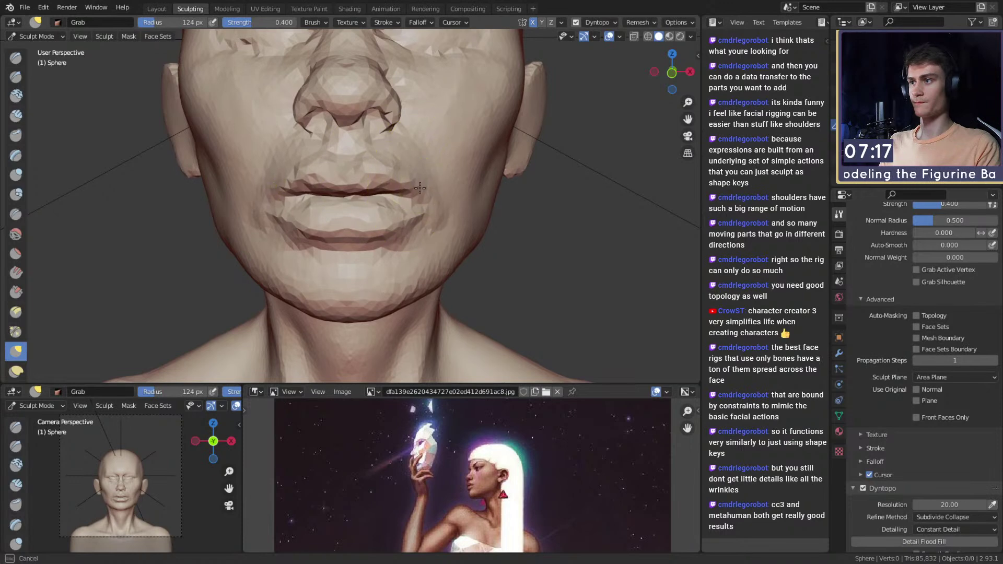
scroll(407, 199, down, 5)
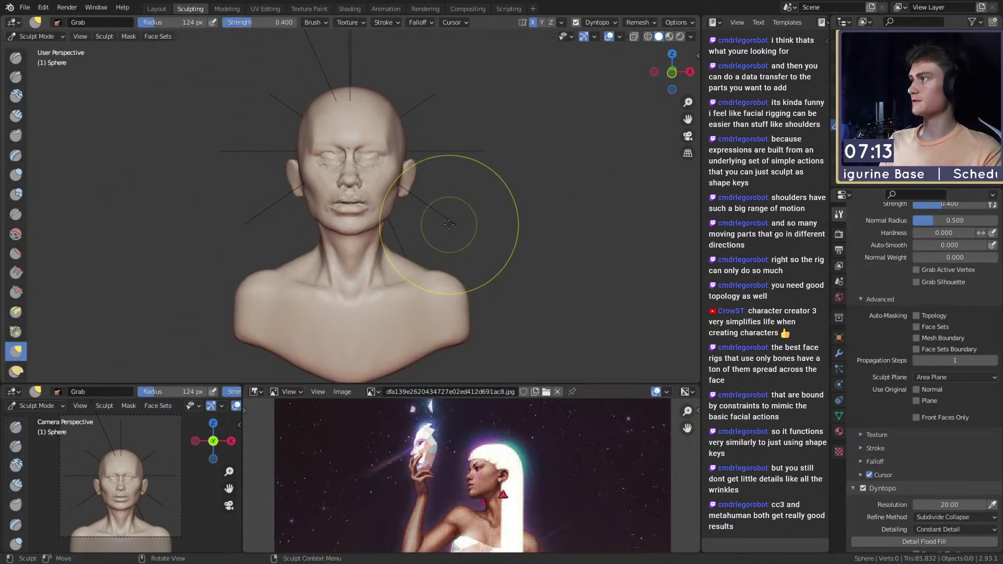
Step: Save the file and raise the contour at the base of the nape in side profile with the Grab brush
click(25, 7)
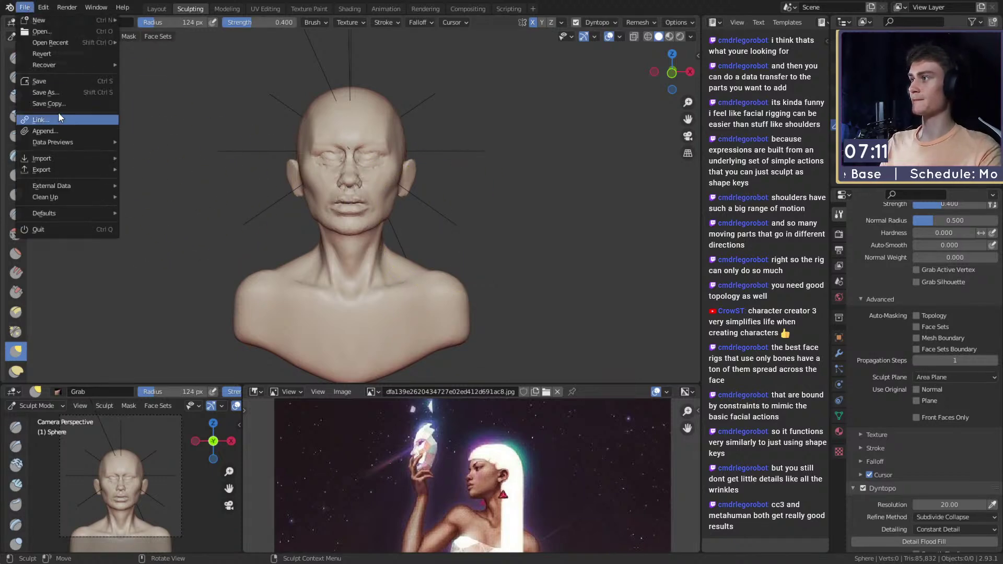
click(57, 82)
mouse_move(409, 152)
middle_down()
mouse_move(256, 162)
mouse_move(567, 201)
middle_up()
alt+drag(567, 201, 418, 230)
key(f)
click(418, 262)
mouse_move(338, 275)
mouse_down()
mouse_move(327, 266)
mouse_move(347, 268)
mouse_move(340, 246)
mouse_up()
key(f)
click(310, 230)
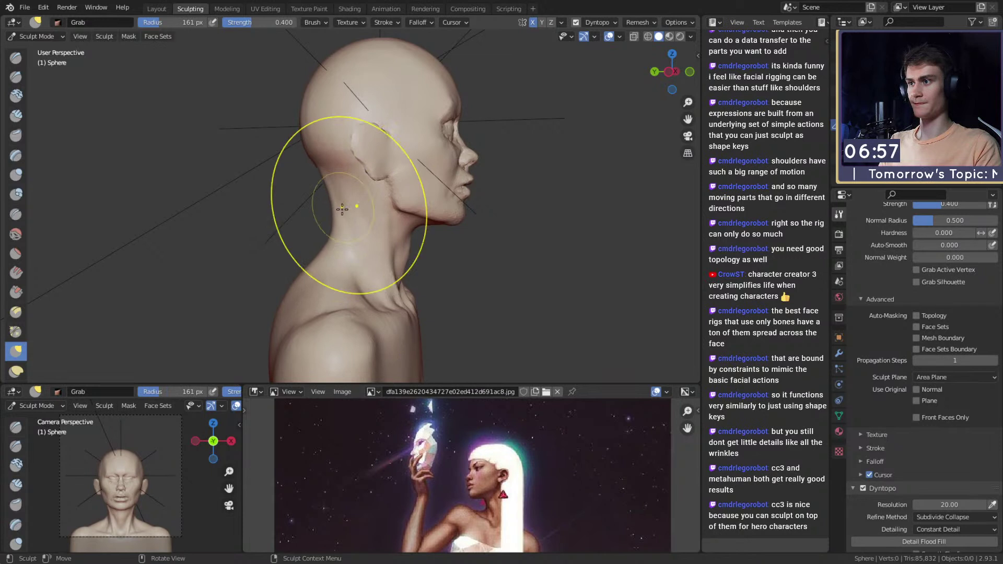
Step: Reshape the nape and base of the neck in side profile with the Grab brush at 161 px to 203 px radii
drag(343, 208, 343, 210)
shift+middle_drag(343, 250, 342, 237)
key(f)
click(366, 242)
drag(375, 268, 356, 264)
key(f)
click(322, 230)
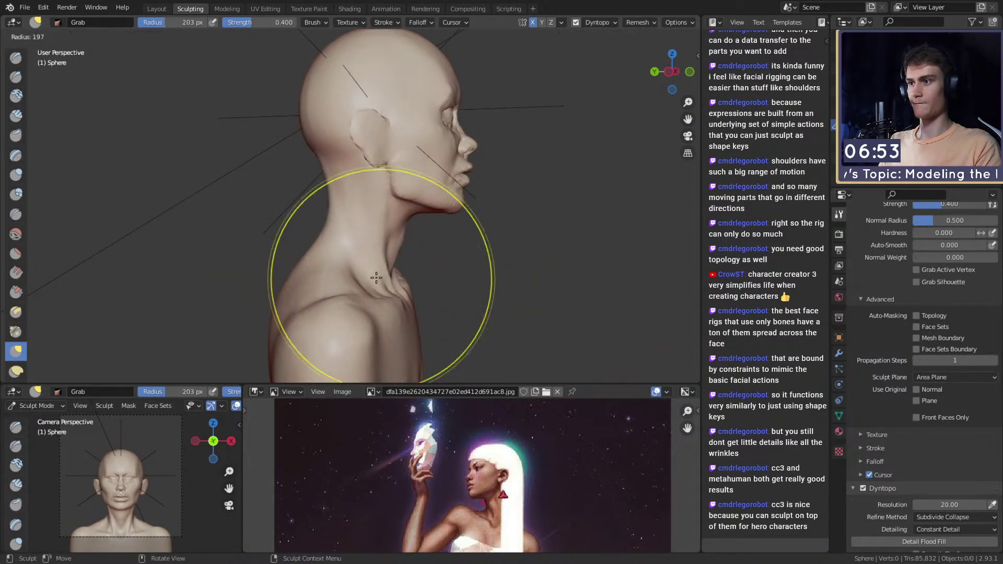
Step: Adjust the contour of the upper back and rear shoulder with the Grab brush at 219 px to 145 px radii, and save the file
mouse_move(390, 281)
middle_down()
mouse_move(336, 225)
mouse_move(344, 230)
middle_up()
key(f)
click(297, 240)
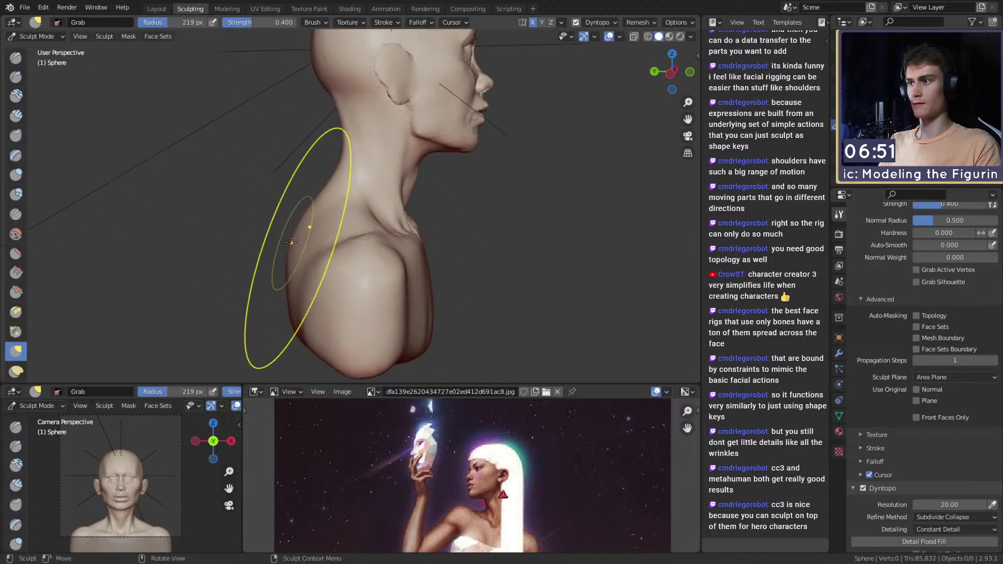
mouse_move(302, 243)
alt+mouse_down()
mouse_move(329, 245)
mouse_move(338, 202)
alt+mouse_up()
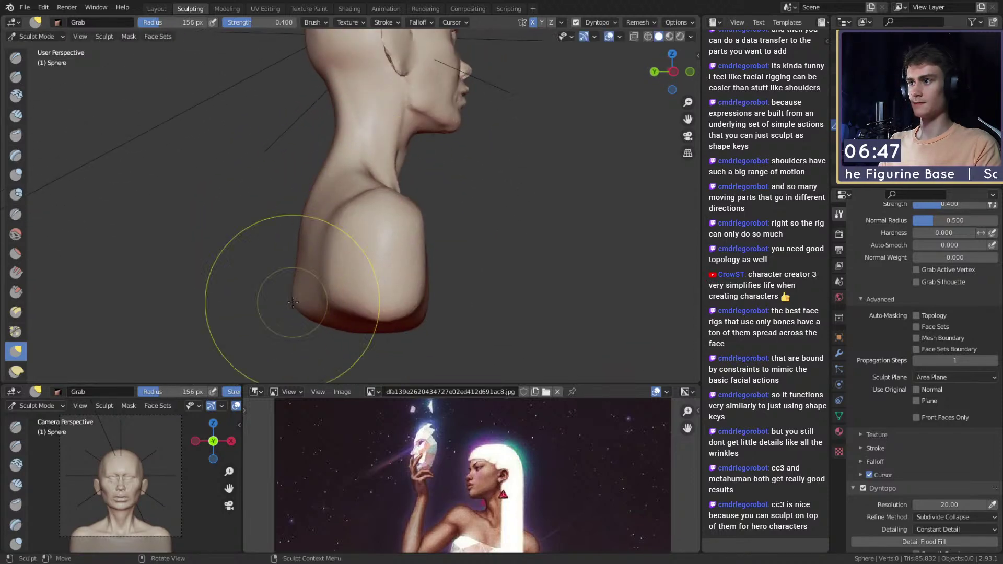
alt+drag(320, 282, 374, 238)
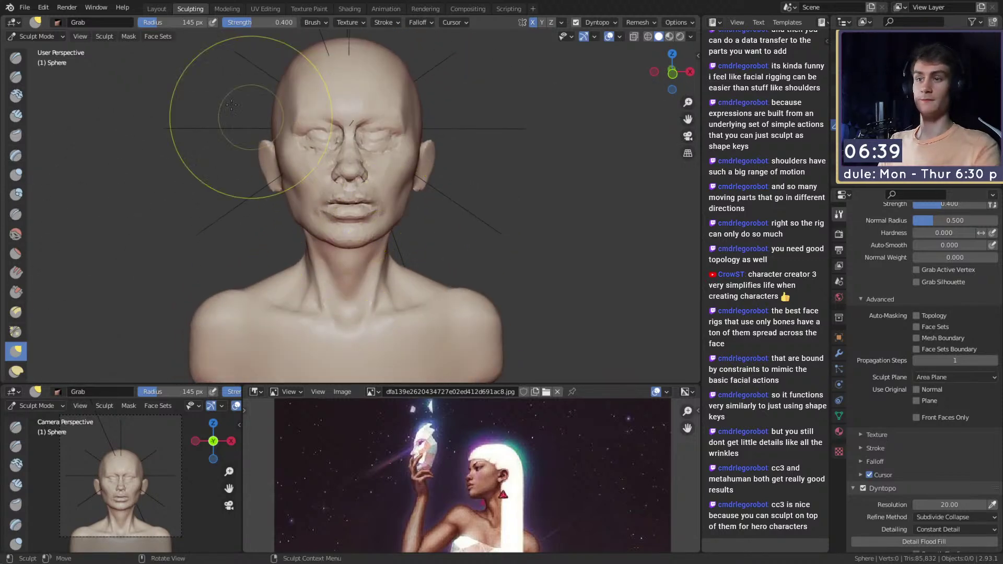
key(ctrl+s)
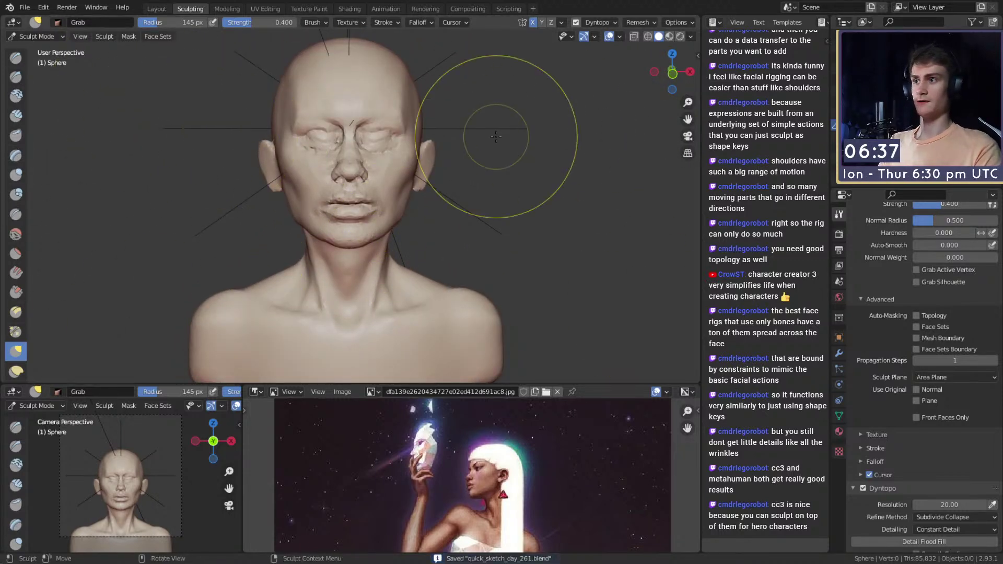
Step: Refine the cheek and jaw outline from the front with the Grab brush at 98 px radius, and save the file
alt+drag(496, 137, 380, 235)
scroll(401, 209, up, 3)
key(f)
click(380, 177)
mouse_move(380, 177)
alt+mouse_down()
mouse_move(327, 183)
mouse_move(371, 212)
alt+mouse_up()
key(f)
click(323, 173)
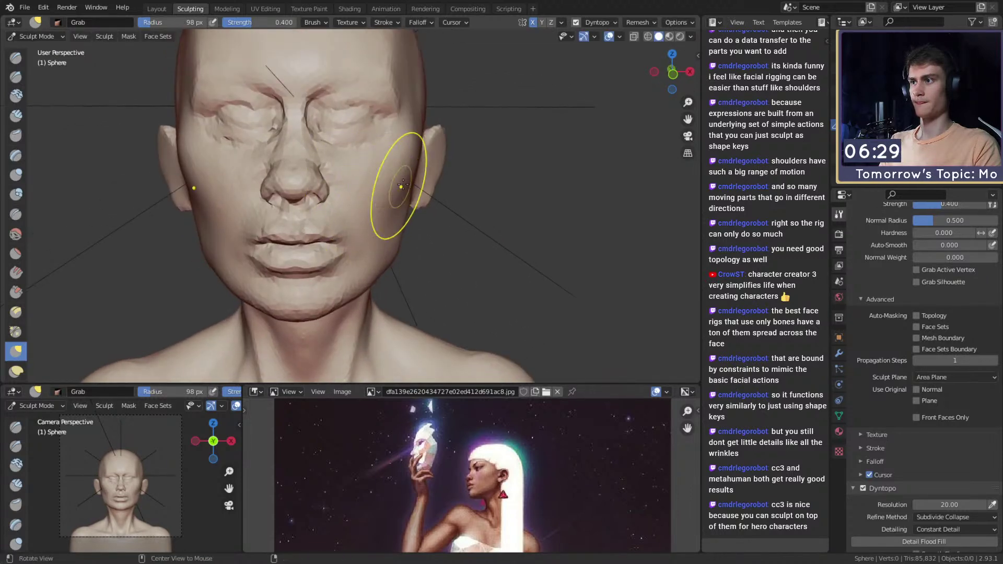
scroll(395, 188, down, 3)
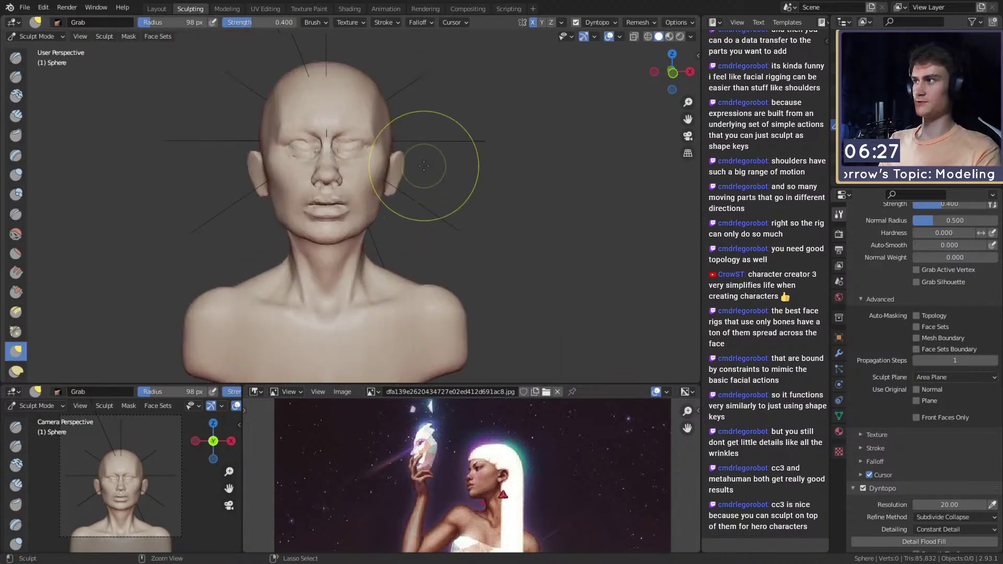
key(ctrl+s)
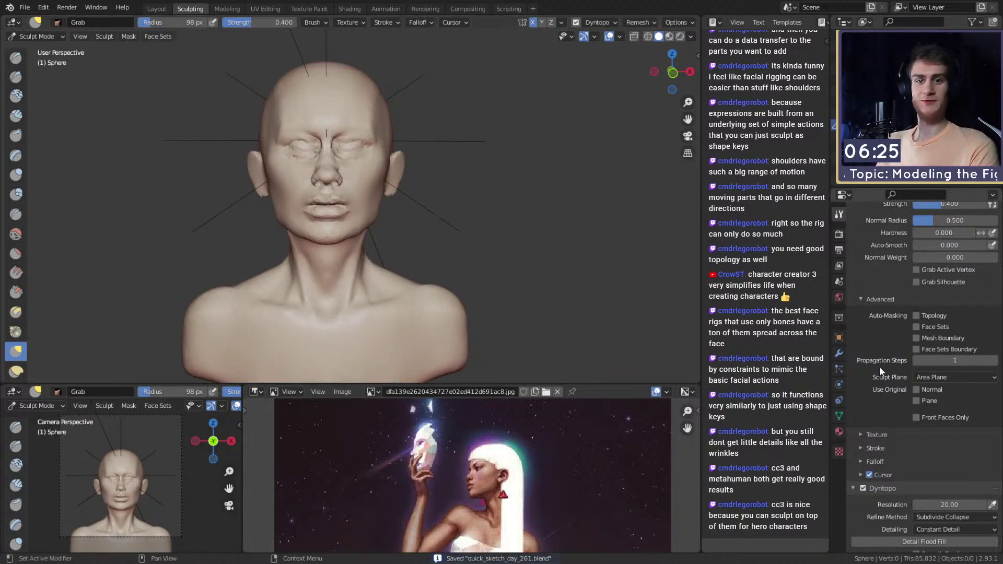
Step: Refine the front of the neck below the chin with Crease at 66 px and Clay Strips at 55 px radius
scroll(858, 376, up, 8)
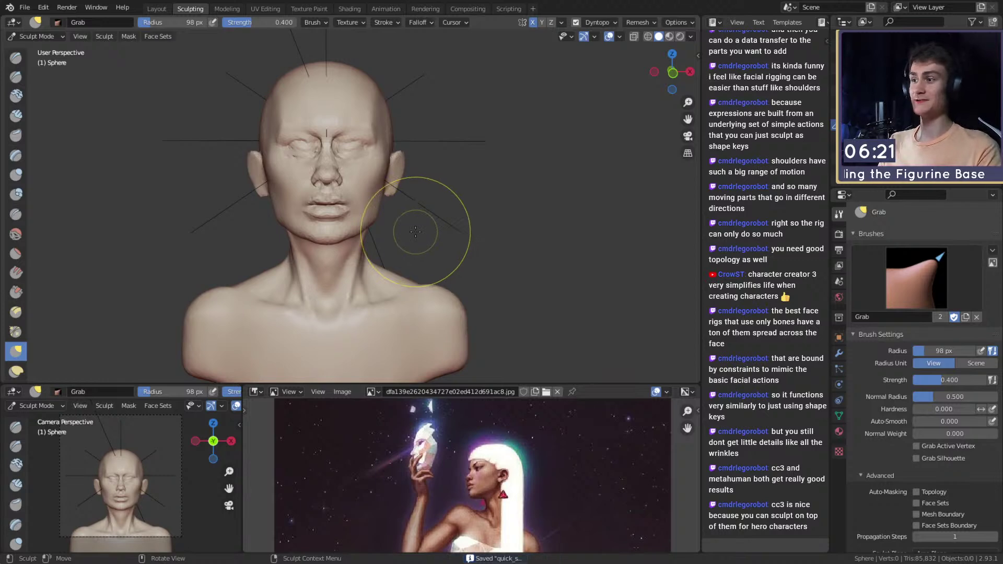
mouse_move(413, 252)
middle_down()
mouse_move(291, 224)
mouse_move(334, 204)
mouse_move(365, 213)
mouse_move(358, 207)
middle_up()
scroll(336, 202, up, 4)
key(shift+c)
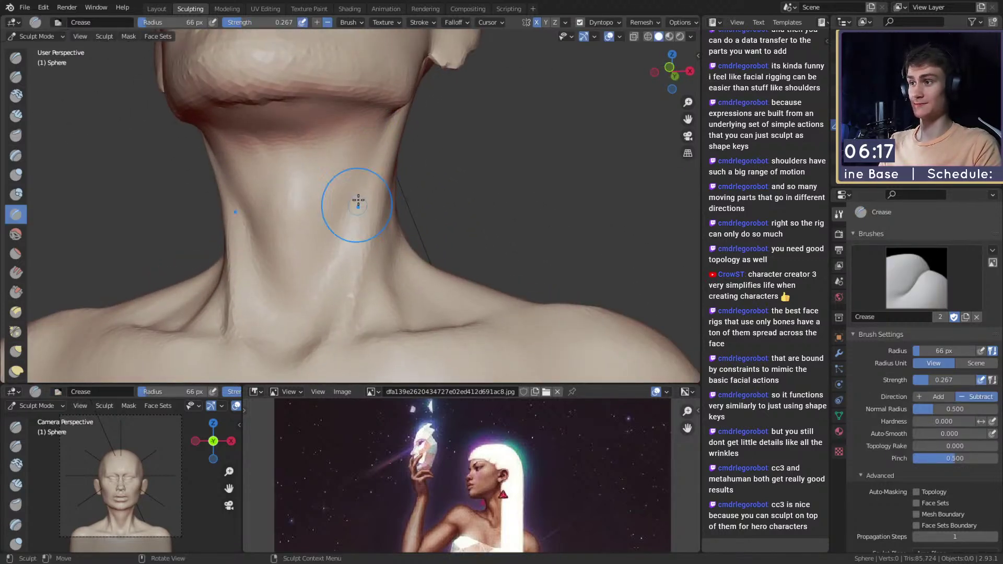
key(c)
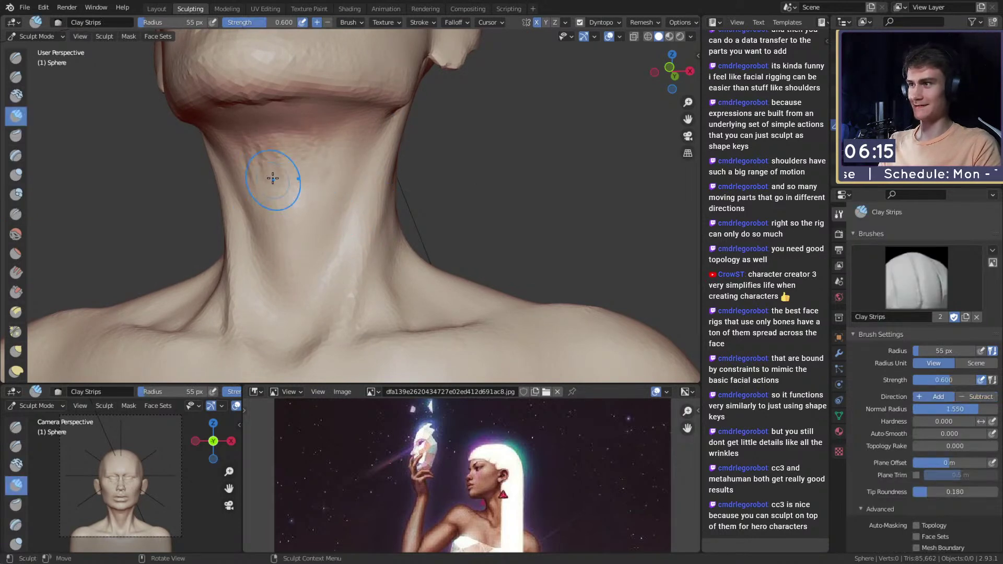
Step: Build up the side of the neck and the nape with Clay Strips at 93 px and 45 px radii
middle_drag(321, 153, 372, 195)
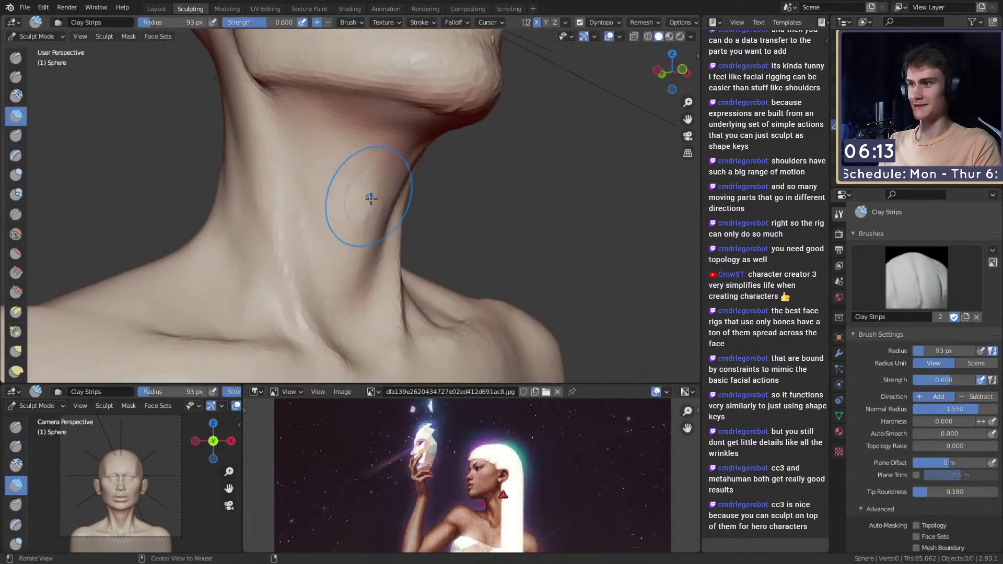
middle_drag(339, 256, 343, 230)
key(f)
click(351, 235)
mouse_move(377, 233)
middle_down()
mouse_move(366, 204)
mouse_move(364, 237)
mouse_move(343, 230)
middle_up()
middle_drag(335, 187, 298, 262)
scroll(325, 183, up, 3)
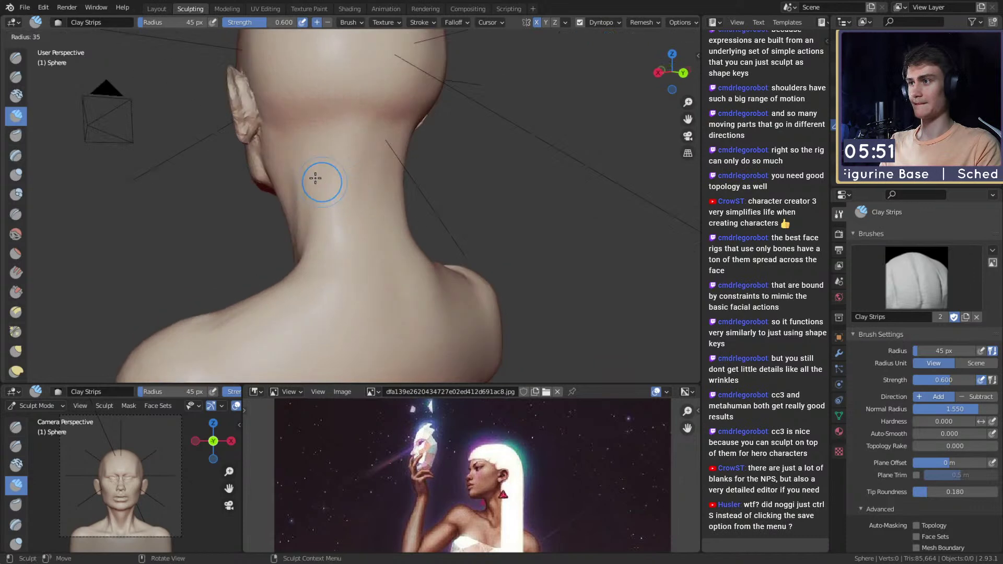
mouse_move(302, 146)
middle_down()
mouse_move(338, 208)
mouse_move(346, 149)
mouse_move(418, 170)
mouse_move(445, 191)
mouse_move(429, 204)
middle_up()
scroll(434, 193, down, 3)
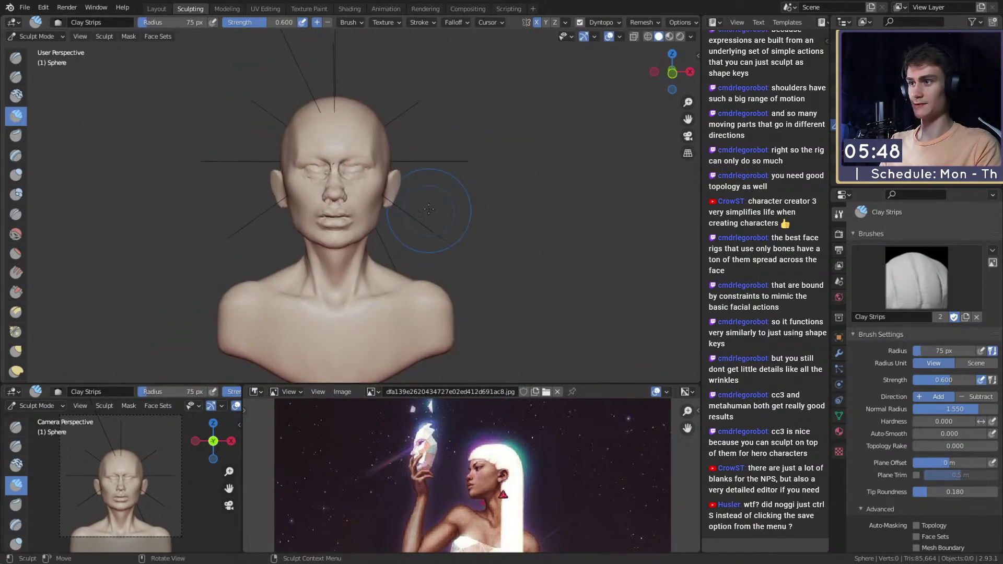
Step: Adjust the proportions of the forehead and upper face with the Grab brush at 160 px and 85 px radii
key(g)
scroll(433, 181, up, 4)
key(f)
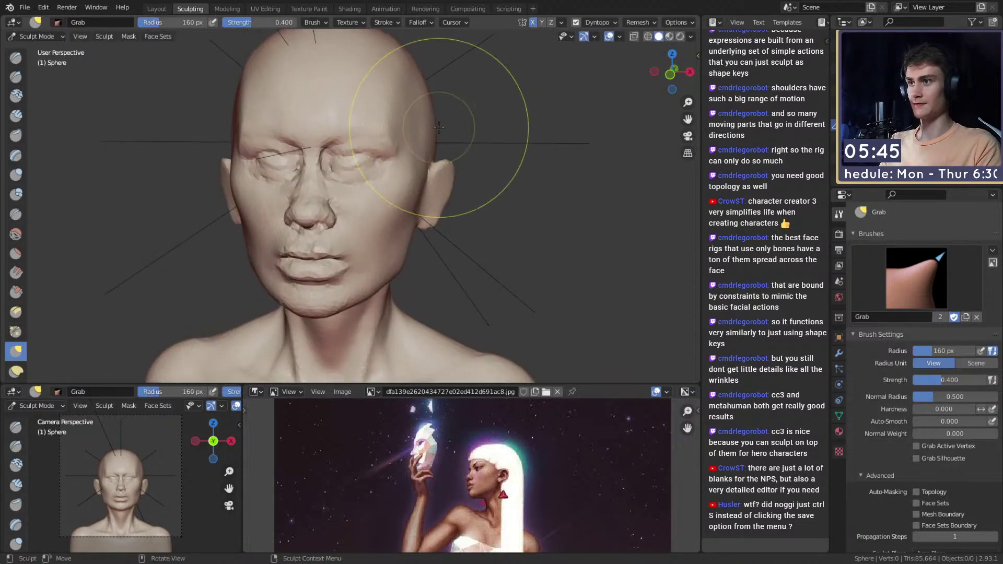
click(389, 126)
mouse_move(385, 124)
middle_down()
mouse_move(346, 152)
mouse_move(383, 98)
middle_up()
scroll(364, 166, down, 3)
middle_drag(361, 186, 420, 209)
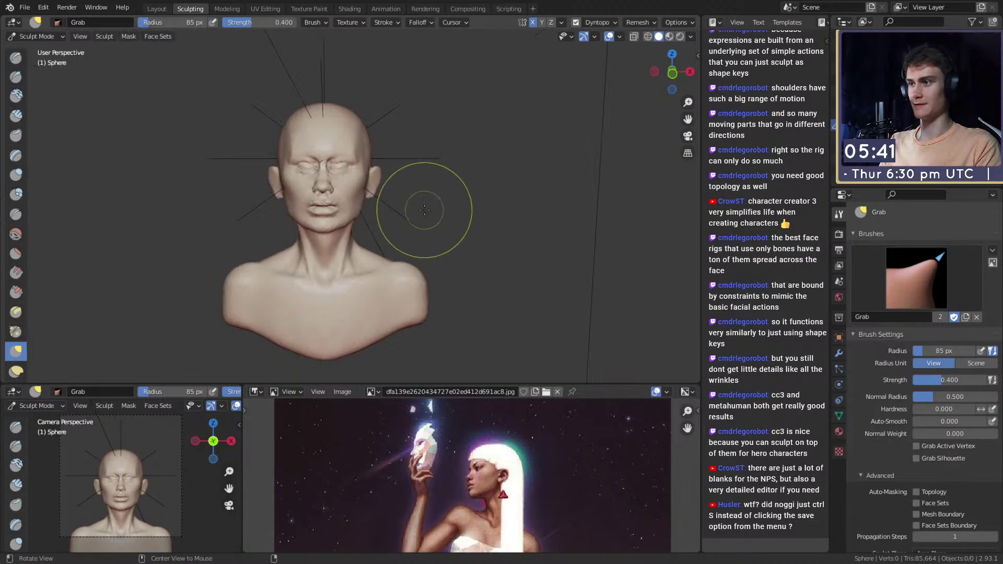
Step: Save the file and set the Dyntopo resolution to 50
key(ctrl+s)
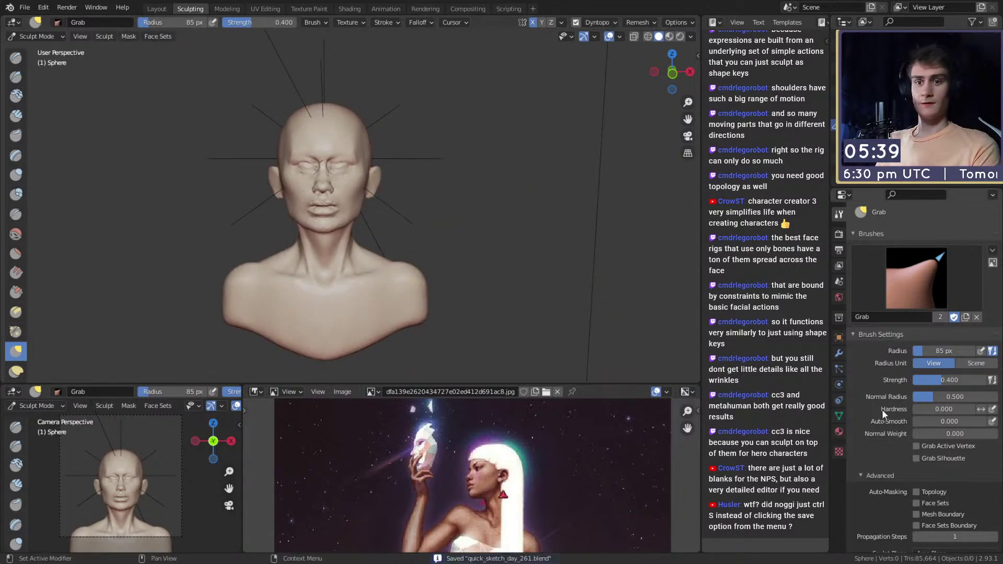
scroll(883, 413, down, 10)
click(944, 441)
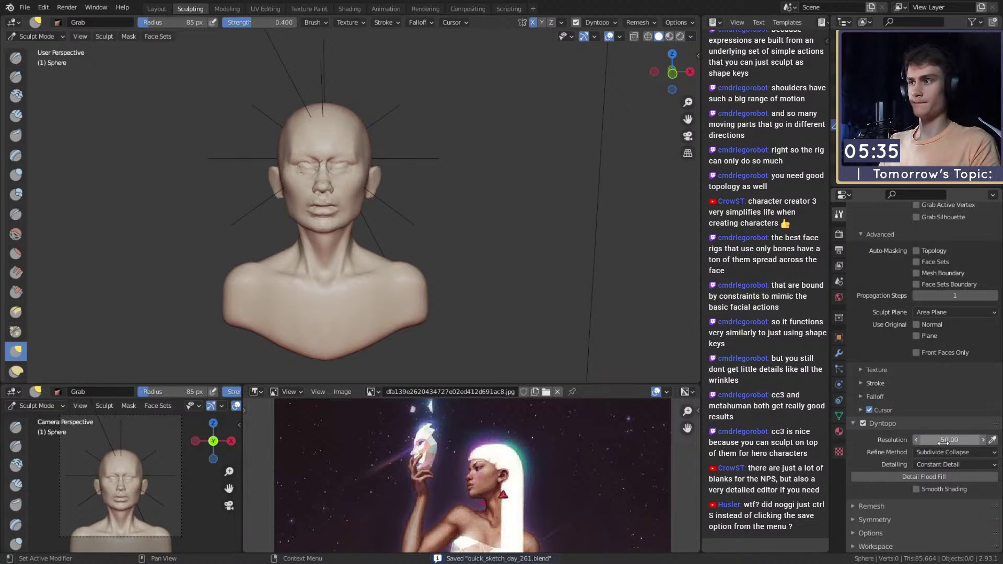
Step: Refine the side of the nose and the inner eye area with Clay Strips at 29 px and 33 px radii
ctrl+alt+drag(350, 242, 353, 180)
mouse_move(361, 219)
alt+shift+mouse_down()
mouse_move(357, 186)
mouse_move(334, 166)
mouse_move(344, 216)
alt+shift+mouse_up()
key(f)
click(345, 186)
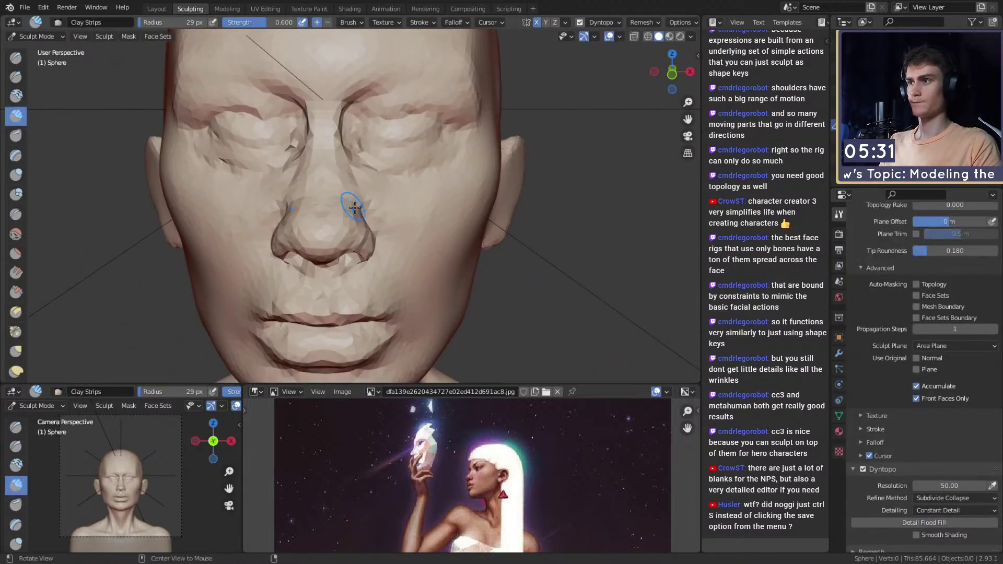
key(c)
ctrl+alt+drag(327, 184, 324, 186)
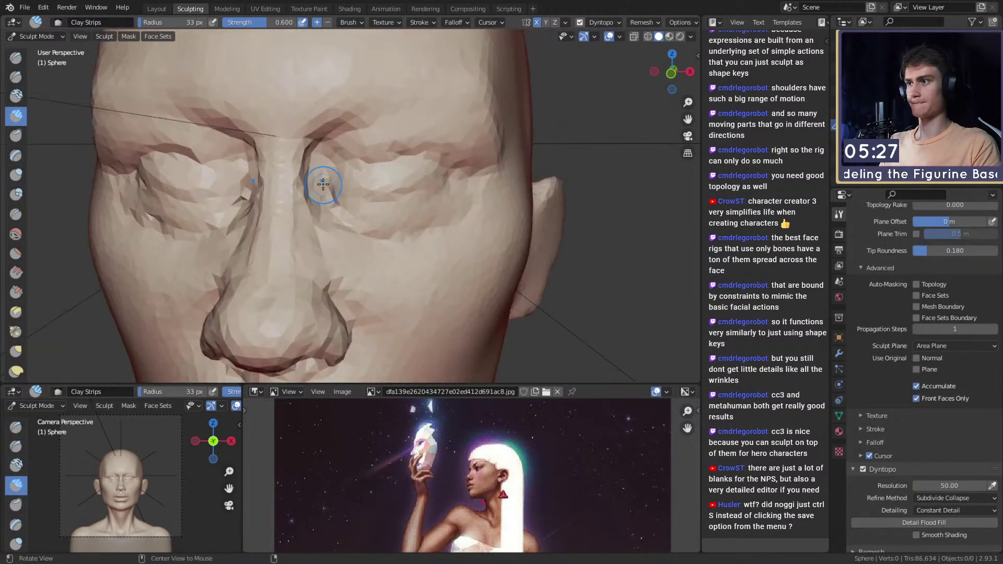
Step: Build up and refine the brow ridge and the area above the upper eyelids with Clay Strips
drag(327, 107, 337, 104)
mouse_move(329, 112)
alt+mouse_down()
mouse_move(325, 168)
mouse_move(331, 160)
mouse_move(316, 128)
mouse_move(306, 175)
alt+mouse_up()
key(f)
click(344, 163)
mouse_move(314, 151)
alt+mouse_down()
mouse_move(316, 163)
mouse_move(359, 139)
mouse_move(384, 176)
mouse_move(360, 172)
mouse_move(392, 127)
alt+mouse_up()
key(f)
click(320, 170)
mouse_move(384, 130)
mouse_down()
mouse_move(296, 139)
mouse_move(387, 156)
mouse_up()
key(f)
click(394, 99)
key(f)
click(354, 154)
alt+drag(372, 204, 333, 183)
Step: Carve the crease along the upper eyelid from the inner to the outer corner with the Crease brush at 33 px radius
key(shift+c)
key(f)
click(294, 227)
mouse_move(295, 226)
mouse_down()
mouse_move(295, 216)
mouse_move(337, 202)
mouse_up()
key(f)
click(328, 206)
key(f)
click(343, 204)
key(f)
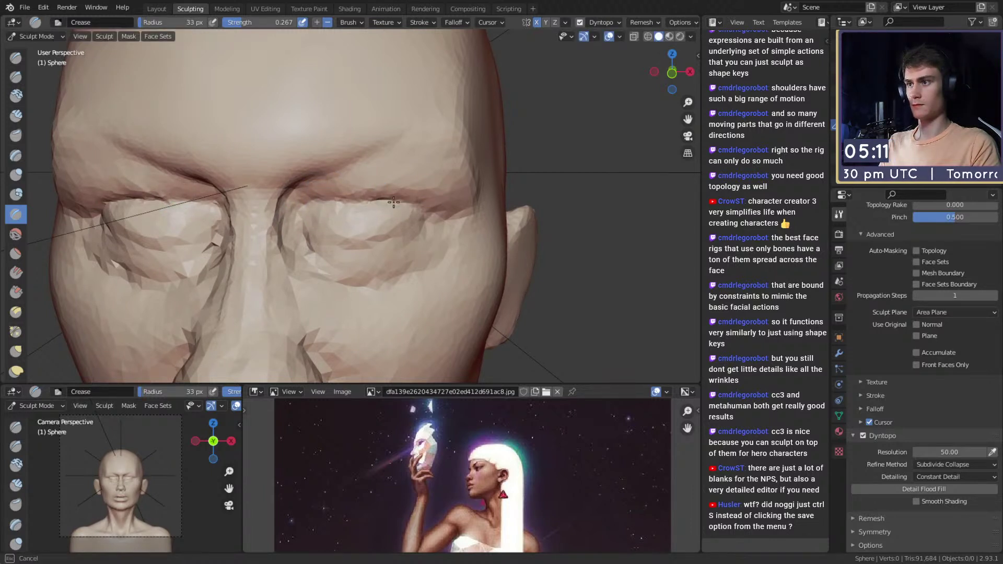
drag(314, 218, 304, 220)
drag(395, 204, 425, 218)
Step: Define the lower eyelid line and the inner eye corner with the Crease brush at 33 px radius
shift+middle_drag(397, 232, 369, 208)
scroll(348, 211, up, 1)
mouse_move(321, 209)
mouse_down()
mouse_move(385, 202)
mouse_move(274, 201)
mouse_move(293, 166)
mouse_up()
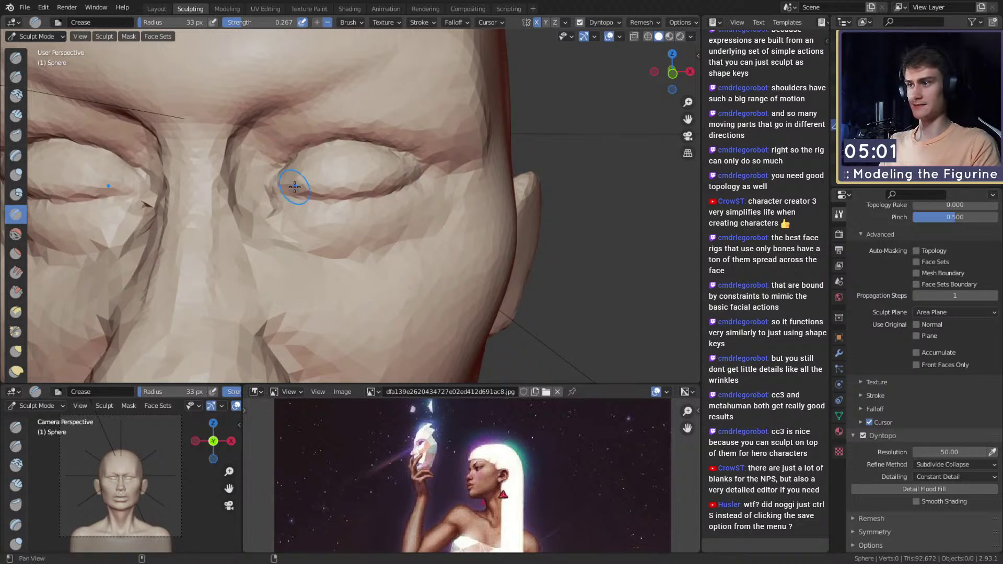
scroll(316, 141, up, 1)
mouse_move(380, 134)
mouse_down()
mouse_move(347, 130)
mouse_move(326, 157)
mouse_up()
Step: Reshape the eye and its surrounding socket from the front with the Grab brush at 144 px radius
mouse_move(264, 56)
ctrl+alt+mouse_down()
mouse_move(376, 214)
mouse_move(372, 195)
mouse_move(349, 204)
ctrl+alt+mouse_up()
key(g)
mouse_move(349, 205)
ctrl+alt+mouse_down()
mouse_move(314, 195)
mouse_move(389, 189)
ctrl+alt+mouse_up()
key(f)
click(383, 197)
key(f)
click(355, 189)
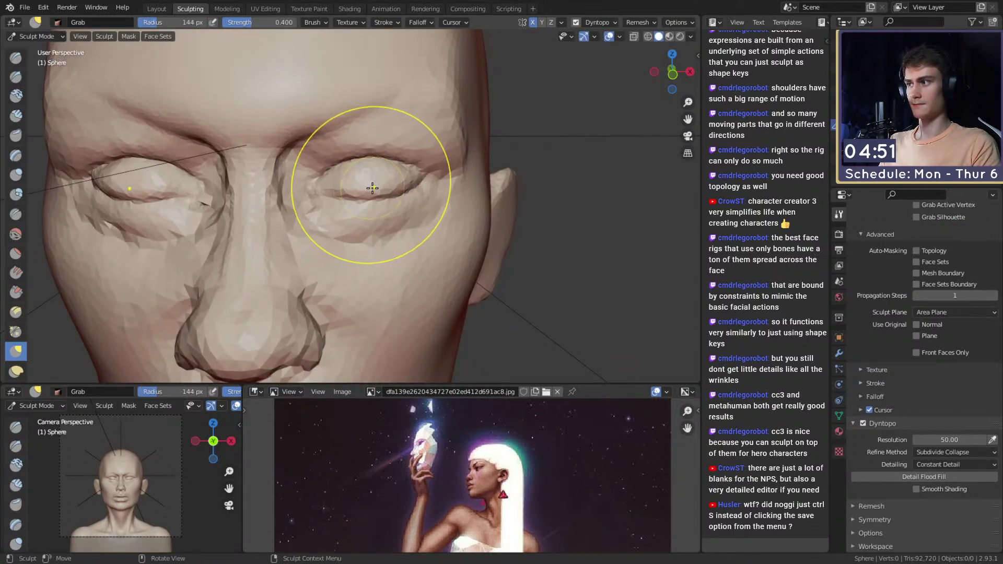
Step: Carve the tear duct and upper eyelid fold with Crease at 0.582 strength, reducing the radius from 48 px to 26 px
key(shift+c)
scroll(304, 182, up, 5)
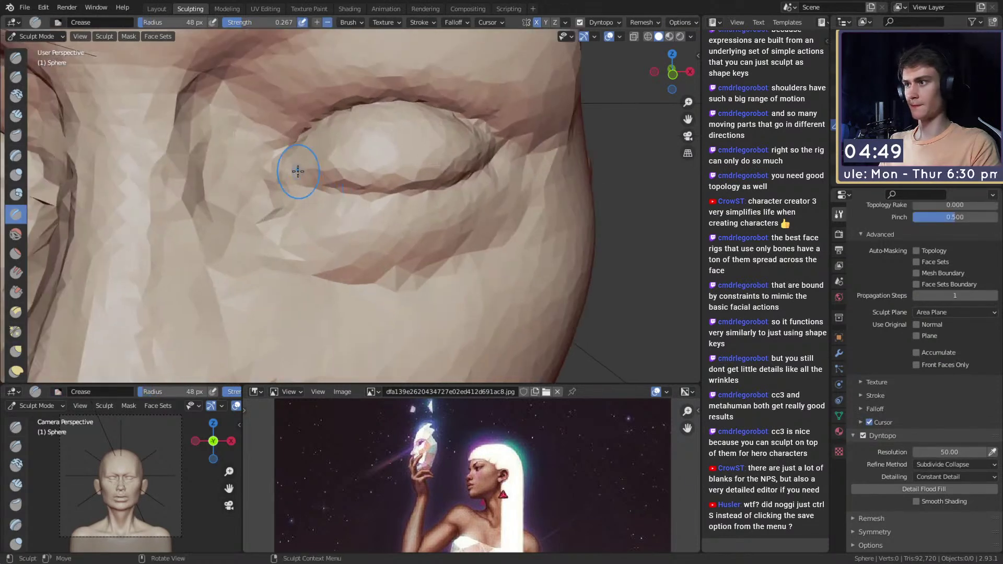
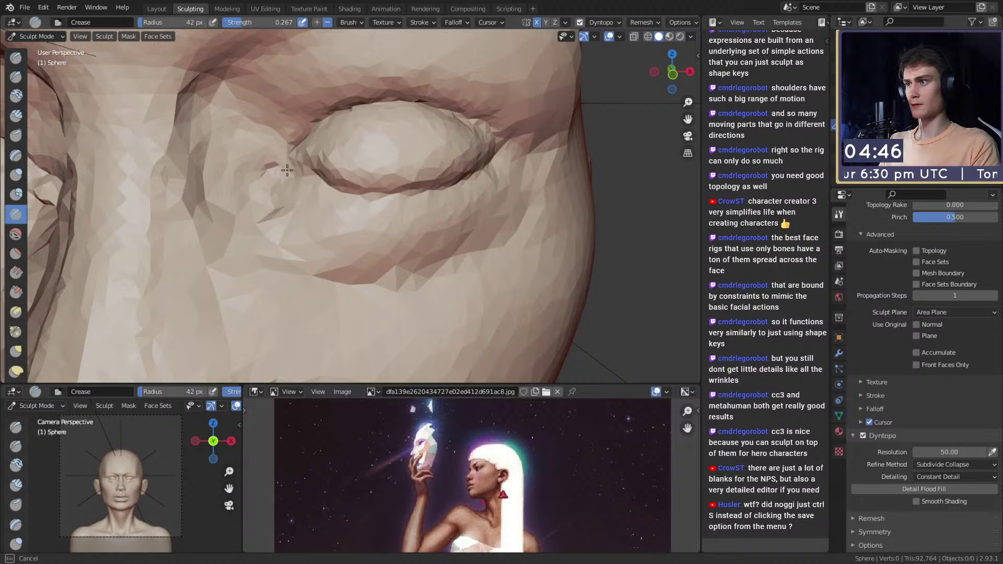
key(shift+f)
click(314, 179)
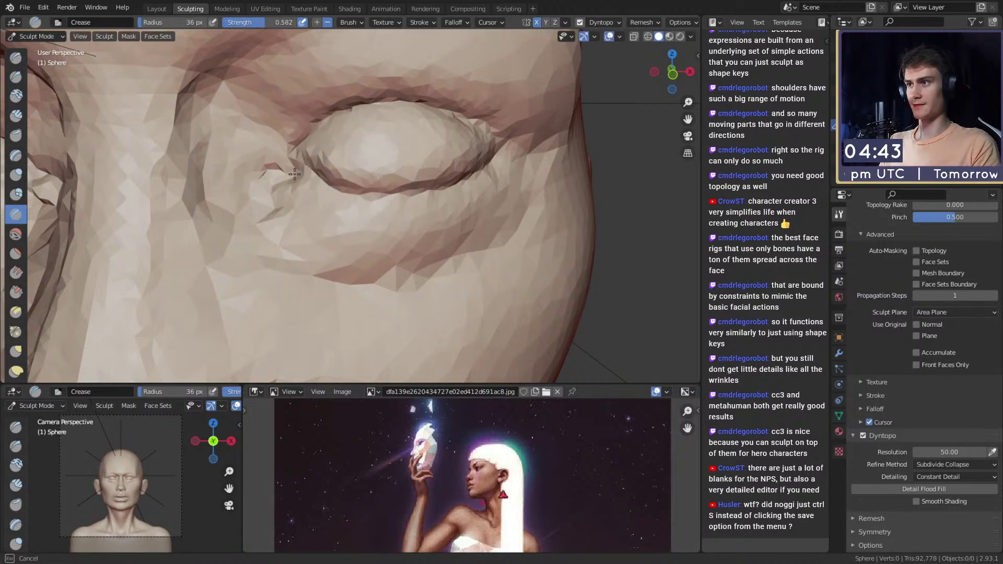
key(f)
mouse_move(289, 154)
mouse_down()
mouse_move(268, 173)
mouse_move(277, 194)
mouse_up()
click(304, 164)
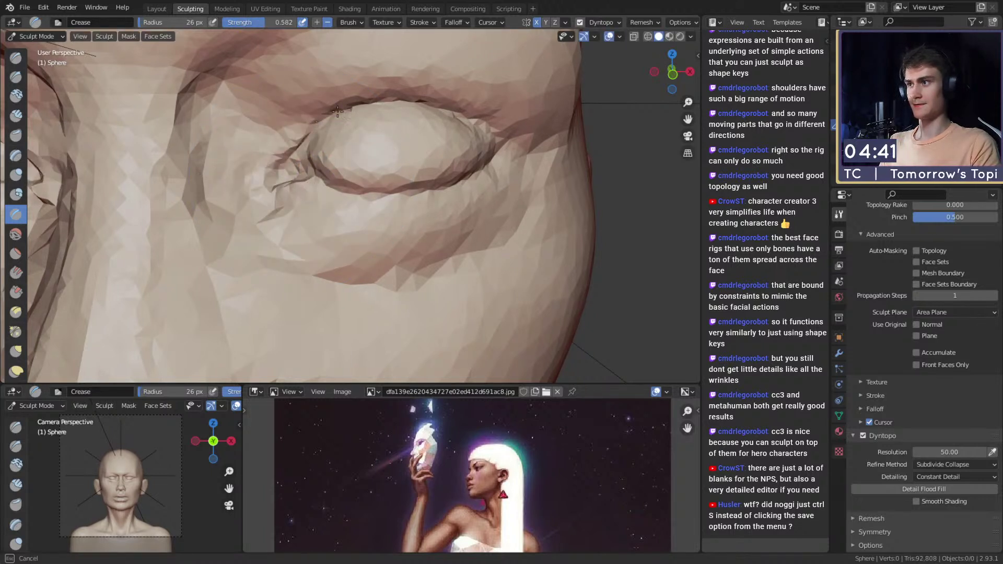
mouse_move(423, 98)
mouse_down()
mouse_move(500, 117)
mouse_move(397, 86)
mouse_move(334, 94)
mouse_up()
Step: Check the eye from a wider view and adjust the eyelid shape with the Grab brush
scroll(392, 152, down, 5)
middle_drag(392, 152, 399, 157)
scroll(399, 157, up, 6)
mouse_move(386, 179)
alt+mouse_down()
mouse_move(403, 166)
mouse_move(363, 182)
mouse_move(362, 173)
alt+mouse_up()
key(g)
key(f)
click(424, 160)
Step: Carve the edge of the upper lid and the opening of the eye with Crease at 26 px to 48 px radii
key(shift+c)
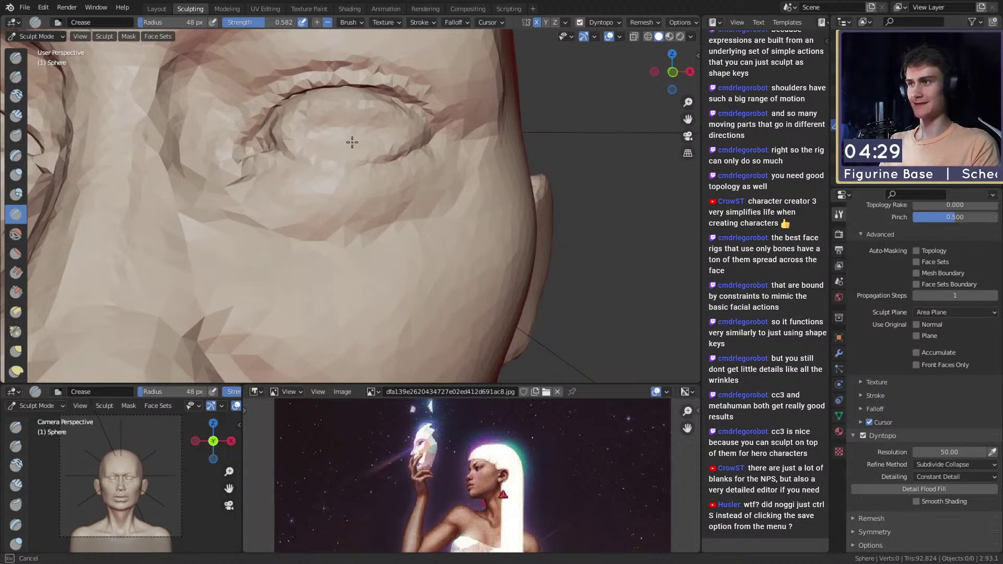
alt+drag(320, 129, 423, 141)
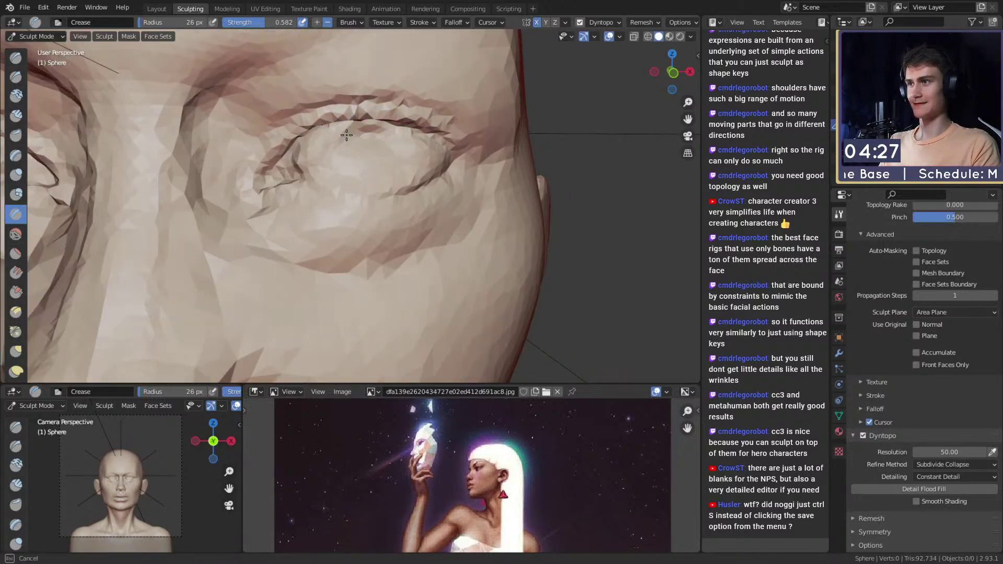
alt+shift+drag(342, 128, 328, 173)
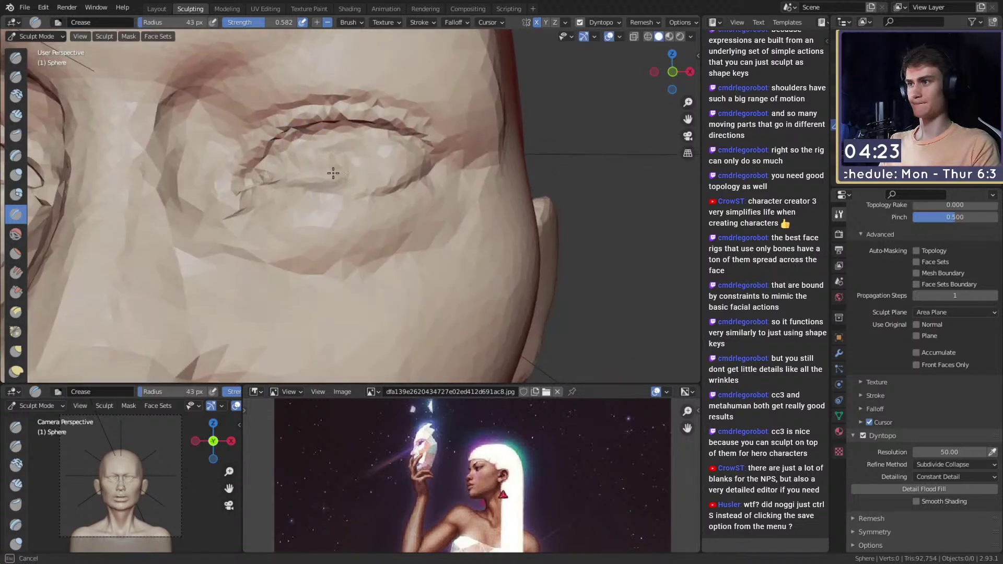
key(f)
mouse_move(282, 153)
mouse_down()
mouse_move(316, 143)
mouse_move(348, 156)
mouse_up()
click(350, 150)
Step: Sharpen the lower lid edge and outer eye corner with Crease, and smooth along the lower eyelid
alt+drag(269, 132, 372, 139)
mouse_move(381, 174)
alt+shift+mouse_down()
mouse_move(347, 168)
mouse_move(422, 202)
alt+shift+mouse_up()
mouse_move(365, 220)
mouse_down()
mouse_move(406, 227)
mouse_move(342, 210)
mouse_move(358, 189)
mouse_move(372, 217)
mouse_move(434, 206)
mouse_up()
mouse_move(360, 198)
mouse_down()
mouse_move(386, 208)
mouse_move(377, 191)
mouse_up()
middle_drag(377, 191, 374, 200)
shift+drag(355, 186, 276, 194)
mouse_move(314, 178)
ctrl+middle_down()
mouse_move(334, 241)
mouse_move(361, 136)
ctrl+middle_up()
Step: Refine the fold beneath the eye with the Crease brush at 62 px radius and 0.309 strength
key(f)
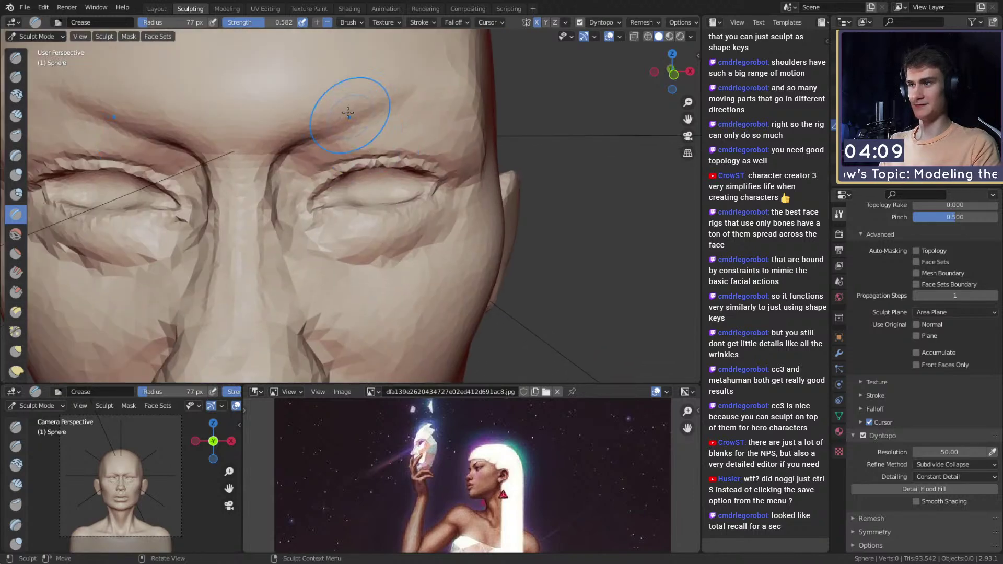
key(f)
click(369, 240)
mouse_move(369, 240)
shift+middle_down()
mouse_move(370, 223)
mouse_move(326, 199)
shift+middle_up()
key(shift+f)
click(442, 223)
shift+middle_drag(326, 199, 288, 192)
drag(288, 192, 392, 204)
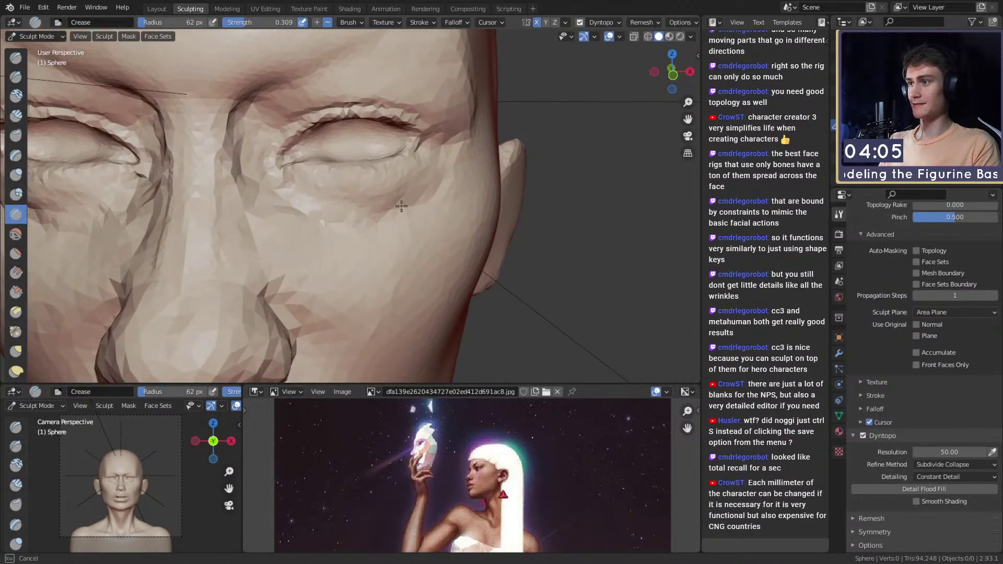
Step: Fill and even out the under-eye area, upper cheek and side of the nose with Clay Strips
key(c)
drag(157, 159, 109, 183)
key(f)
click(424, 250)
mouse_move(389, 245)
mouse_down()
mouse_move(358, 230)
mouse_move(380, 274)
mouse_up()
mouse_move(380, 274)
shift+middle_down()
mouse_move(378, 246)
mouse_move(349, 243)
shift+middle_up()
mouse_move(277, 248)
mouse_down()
mouse_move(179, 205)
mouse_move(225, 293)
mouse_up()
shift+middle_drag(225, 293, 273, 222)
mouse_move(224, 157)
mouse_down()
mouse_move(329, 322)
mouse_move(308, 324)
mouse_up()
Step: Build up the transition from the nose bridge down to the cheek with Clay Strips, and save the file
key(f)
click(293, 146)
drag(293, 146, 361, 335)
mouse_move(282, 142)
shift+middle_down()
mouse_move(294, 190)
mouse_move(347, 212)
mouse_move(308, 225)
mouse_move(336, 251)
mouse_move(299, 203)
shift+middle_up()
scroll(294, 191, down, 2)
Step: Refine the side of the nose bridge with Crease at 64 px and Clay Strips at 67 px radius
key(shift+c)
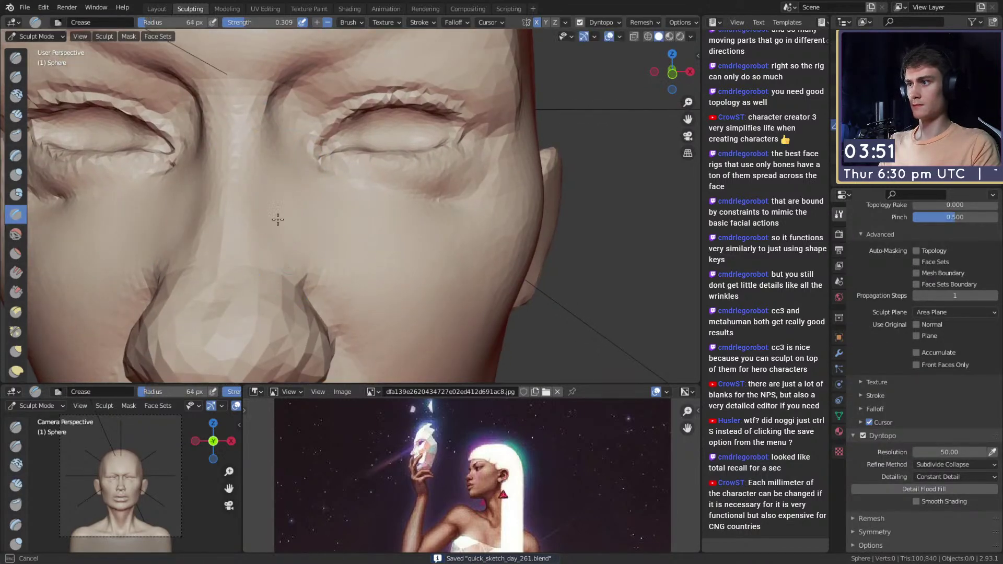
key(c)
drag(282, 191, 303, 215)
key(bracketleft)
key(bracketleft)
key(bracketleft)
key(bracketleft)
key(bracketleft)
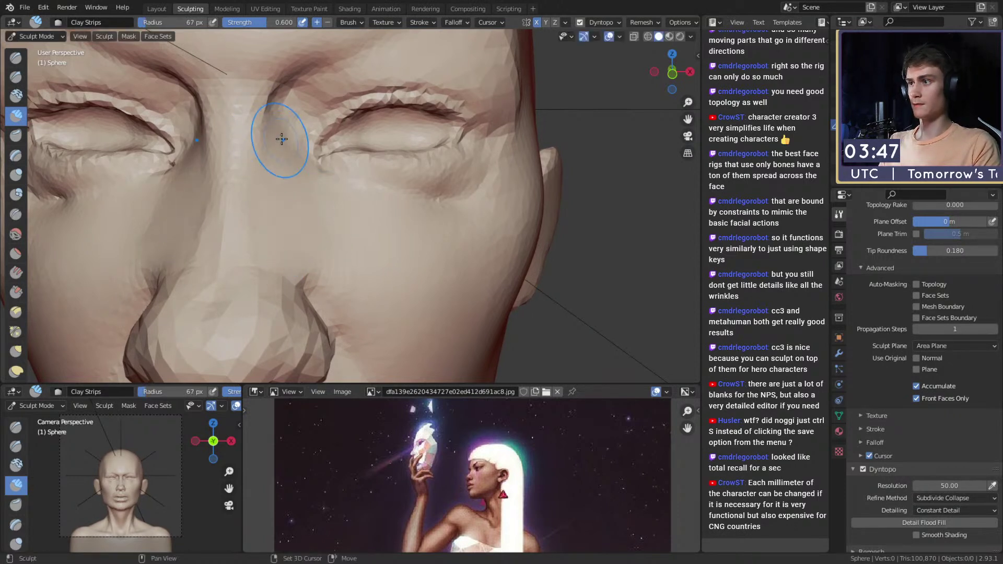
Step: Build up the outer brow and the area above the upper eyelid with Clay Strips at 43 px radius
shift+middle_drag(282, 144, 287, 153)
key(bracketleft)
key(bracketleft)
key(bracketleft)
key(bracketleft)
key(bracketleft)
key(bracketleft)
key(bracketleft)
key(bracketright)
key(bracketright)
key(bracketright)
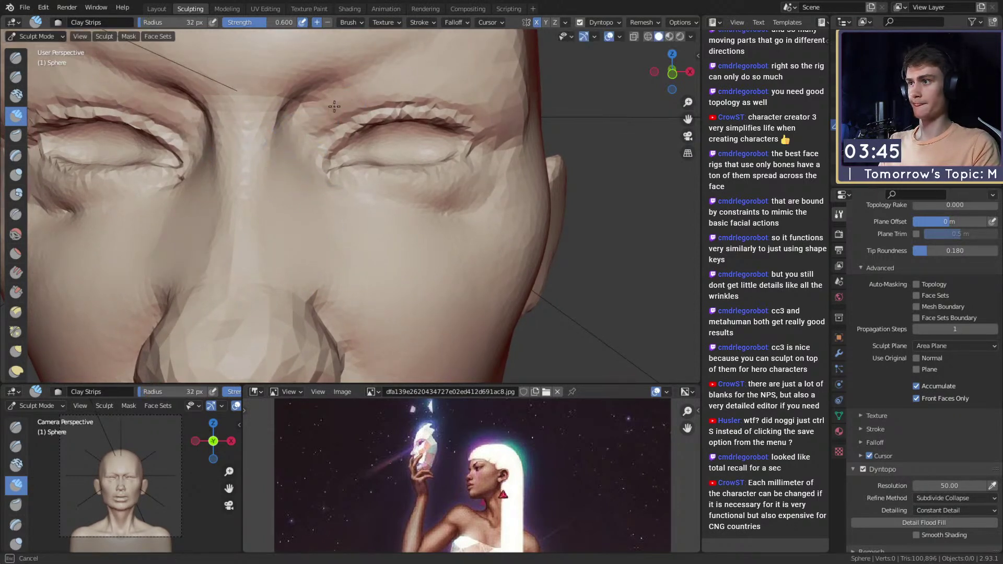
mouse_move(468, 73)
middle_down()
mouse_move(416, 93)
mouse_move(433, 167)
middle_up()
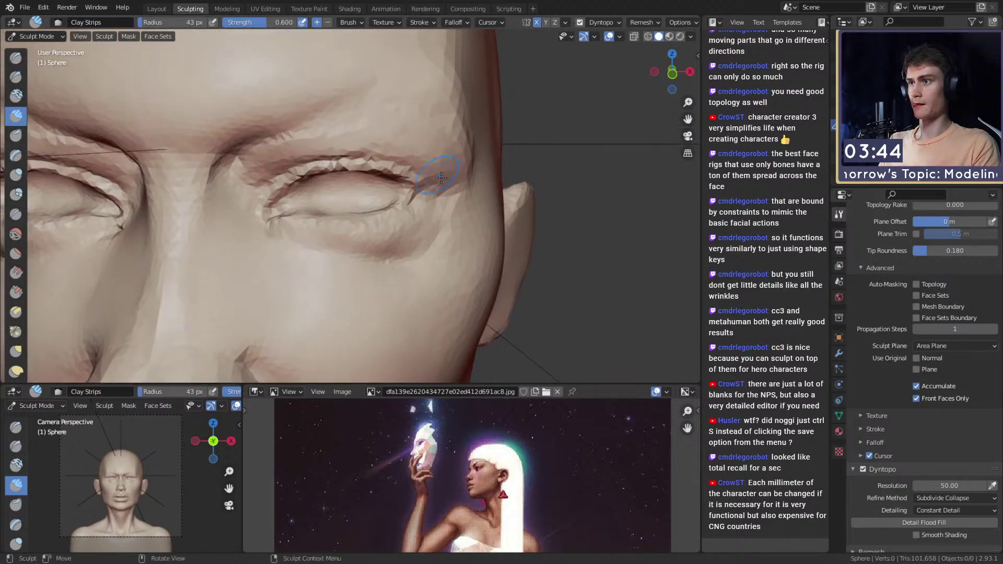
drag(446, 125, 360, 135)
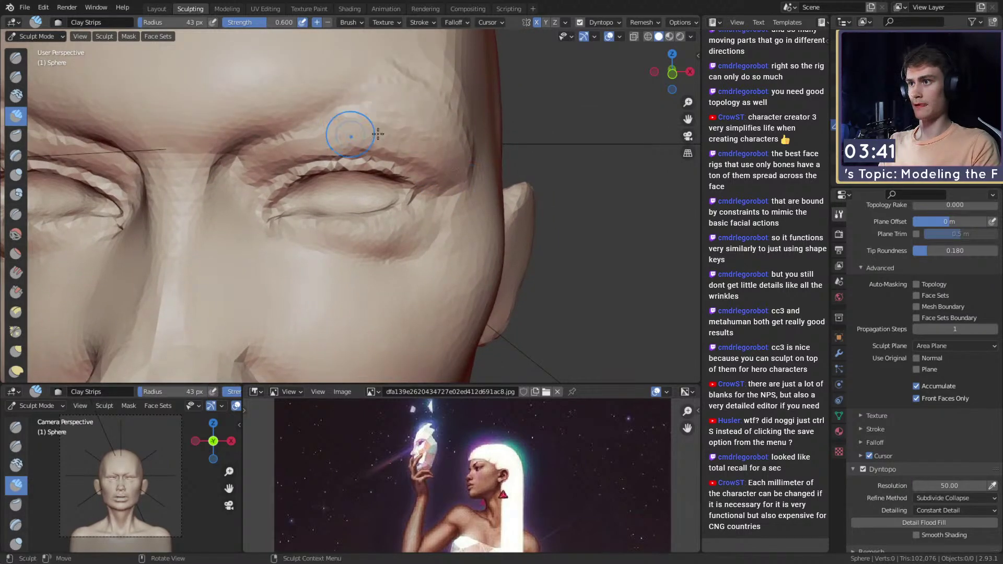
Step: Refine the outer end of the brow ridge with Clay Strips, varying the radius between 23 and 36 px
key(bracketleft)
key(bracketleft)
key(bracketleft)
key(bracketleft)
key(bracketleft)
key(bracketleft)
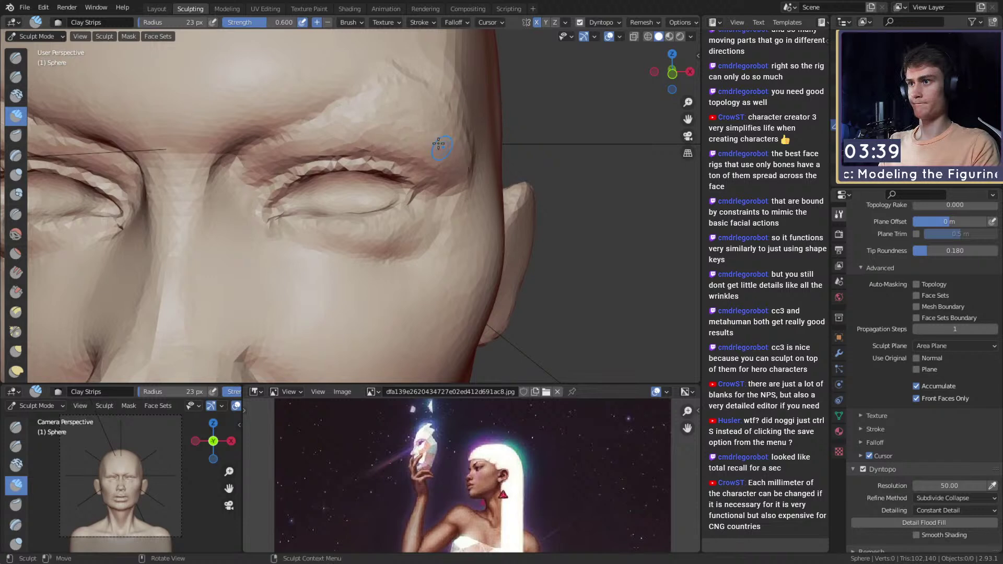
key(bracketright)
key(bracketright)
key(bracketright)
key(bracketright)
key(bracketright)
key(Home)
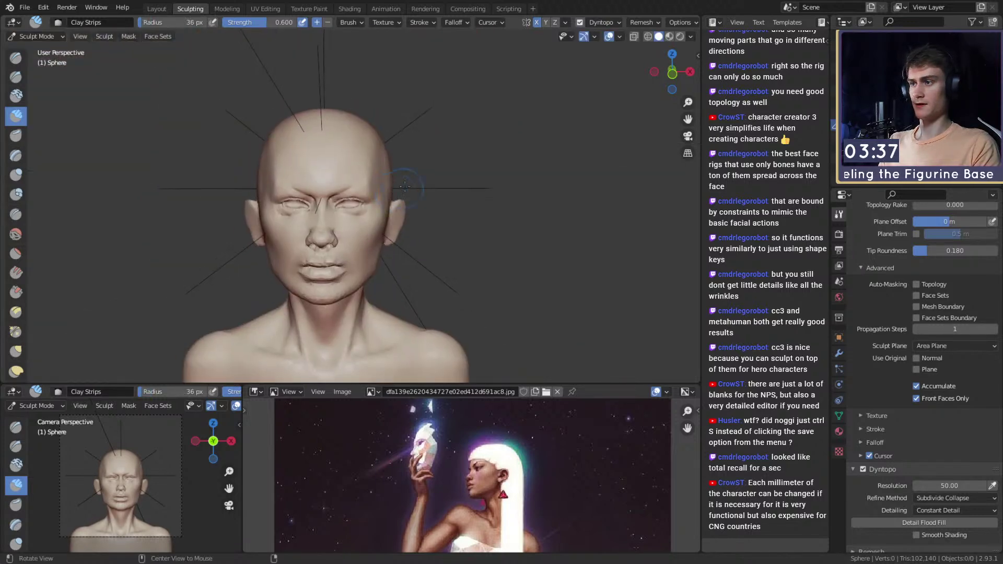
Step: Adjust the form around the eye with the Grab brush
scroll(396, 192, up, 10)
key(g)
key(f)
click(402, 204)
drag(408, 227, 416, 217)
Step: Define the fold below the lower eyelid with the Crease brush at 53 px radius and 0.309 strength
shift+middle_drag(416, 219, 409, 223)
scroll(381, 209, up, 2)
key(shift+c)
key(f)
click(324, 183)
drag(304, 178, 339, 184)
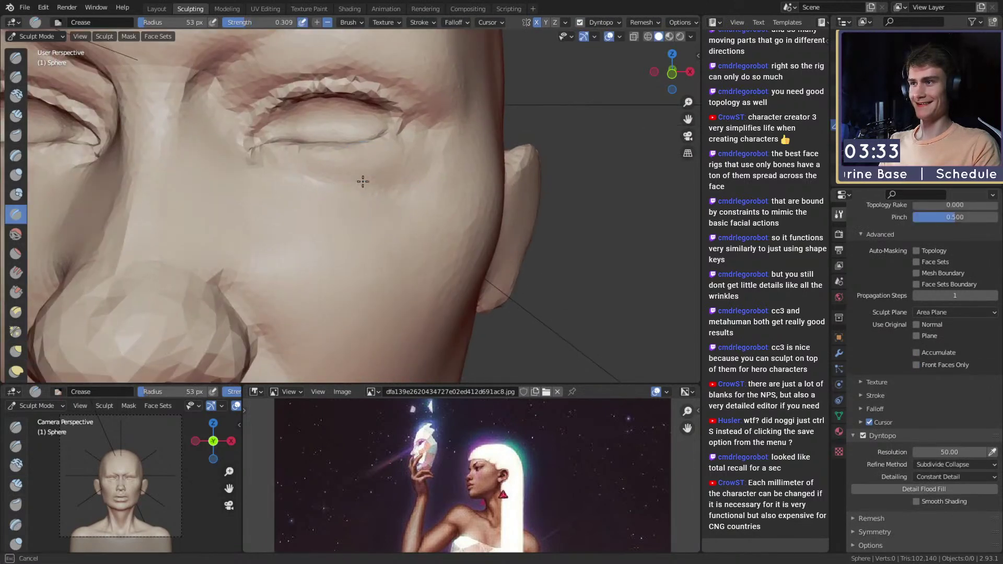
middle_drag(360, 168, 366, 145)
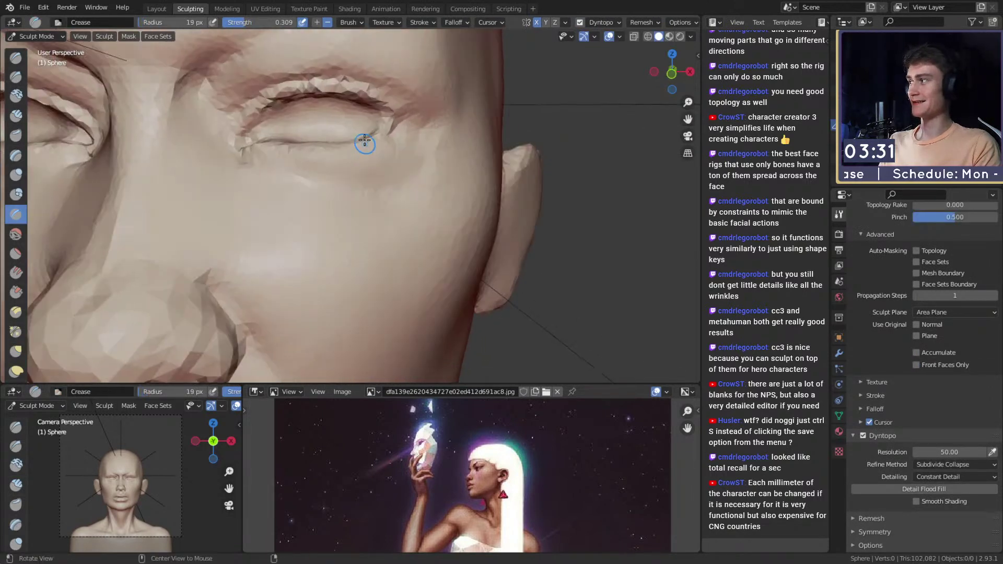
Step: Even out the surface beneath the eye with Clay Strips, adjusting the brush radius along the way
scroll(361, 180, down, 5)
scroll(361, 183, up, 3)
mouse_move(361, 183)
middle_down()
mouse_move(360, 175)
mouse_move(346, 206)
mouse_move(364, 192)
mouse_move(332, 190)
middle_up()
key(c)
key(f)
click(335, 199)
scroll(356, 193, up, 1)
scroll(354, 193, up, 1)
key(f)
click(361, 192)
key(f)
click(337, 188)
drag(349, 166, 330, 184)
Step: Touch up the transition from the under-eye area to the cheek with Crease at 35 px radius
middle_drag(330, 183, 403, 202)
key(shift+c)
key(f)
click(352, 184)
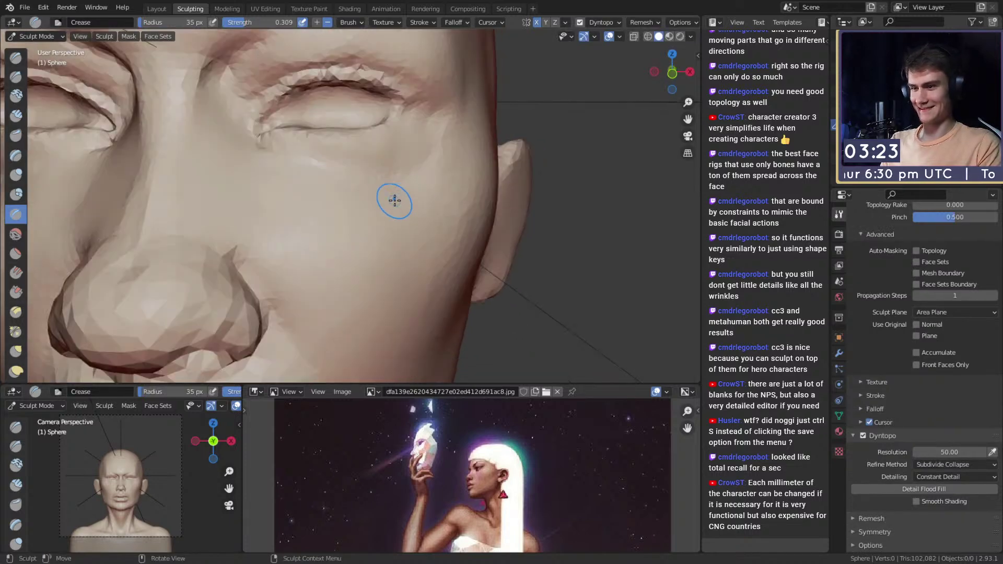
Step: Build up the upper cheek with large Clay Strips strokes, using radii from 75 to 108 px
mouse_move(383, 167)
middle_down()
mouse_move(412, 212)
mouse_move(354, 213)
middle_up()
key(c)
key(bracketleft)
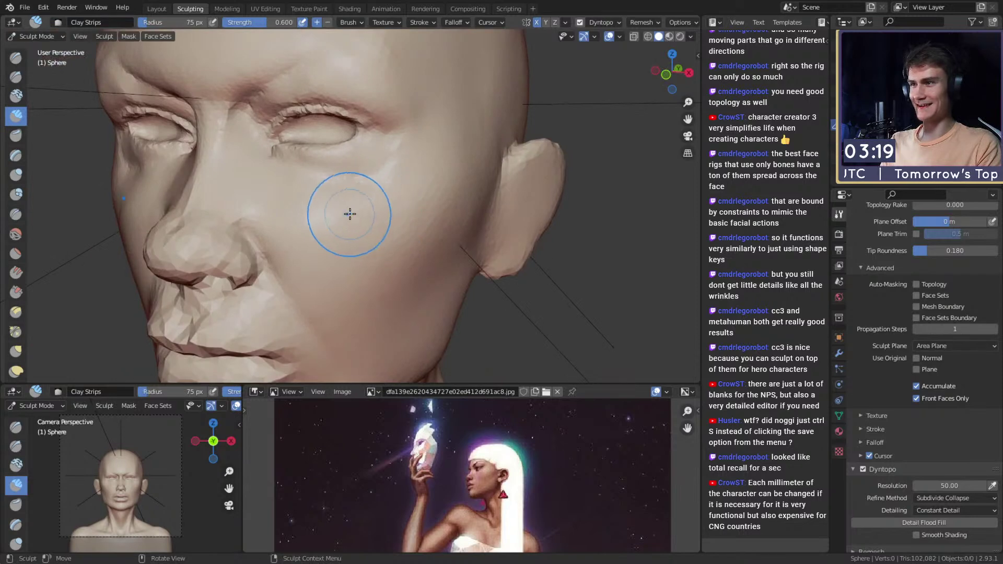
key(bracketleft)
key(bracketleft)
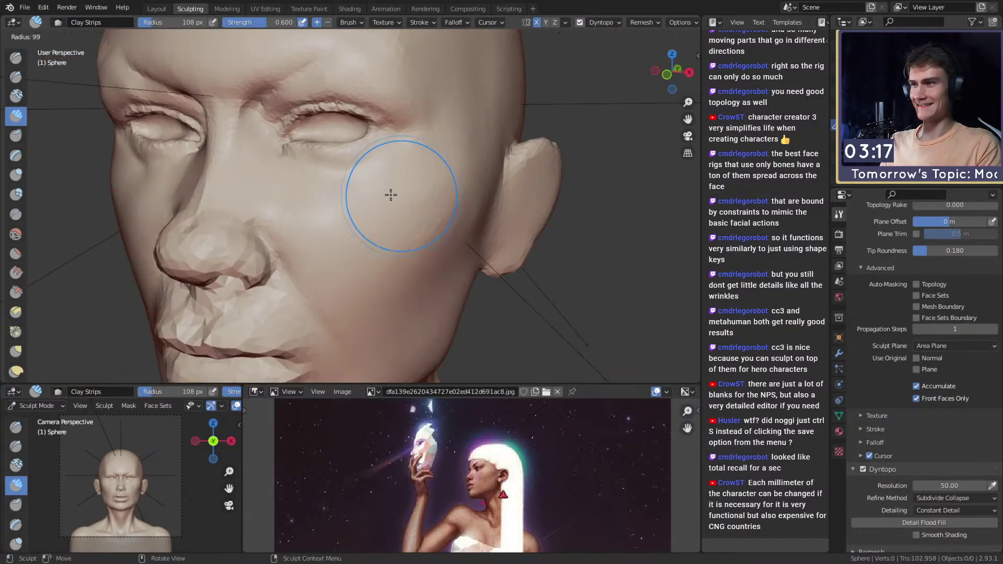
Step: Refine the cheek below the outer eye corner with Clay Strips at 53 px and 76 px radius
scroll(408, 183, up, 2)
key(bracketleft)
key(bracketleft)
key(bracketleft)
key(bracketleft)
key(bracketleft)
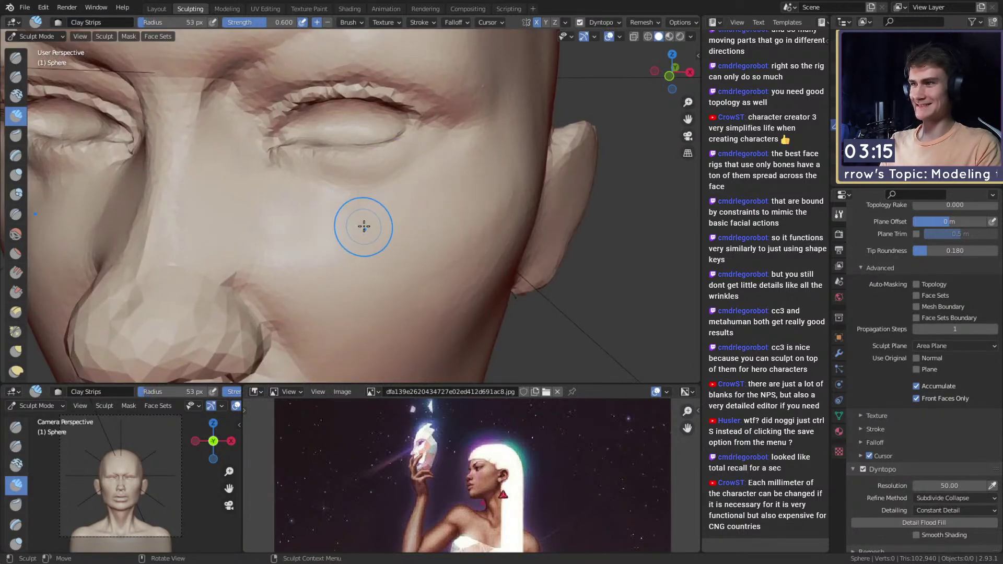
key(bracketright)
key(bracketright)
key(bracketright)
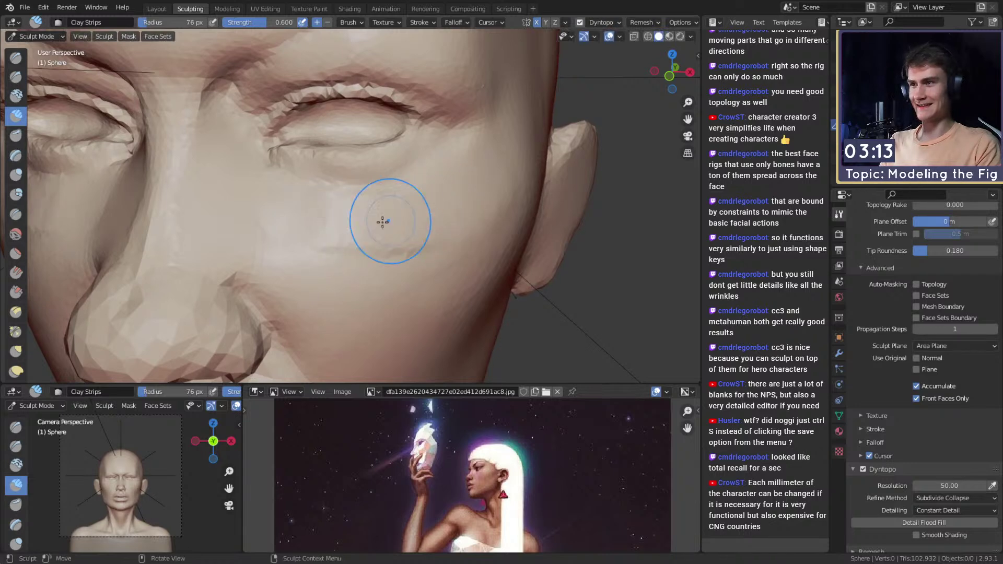
key(bracketright)
key(bracketright)
key(bracketright)
key(bracketright)
Step: Shape the cheekbone and side of the face toward the ear with Clay Strips at 108 px and 103 px radius
mouse_move(352, 233)
middle_down()
mouse_move(397, 221)
mouse_move(415, 190)
mouse_move(268, 224)
middle_up()
key(bracketleft)
key(bracketleft)
key(bracketleft)
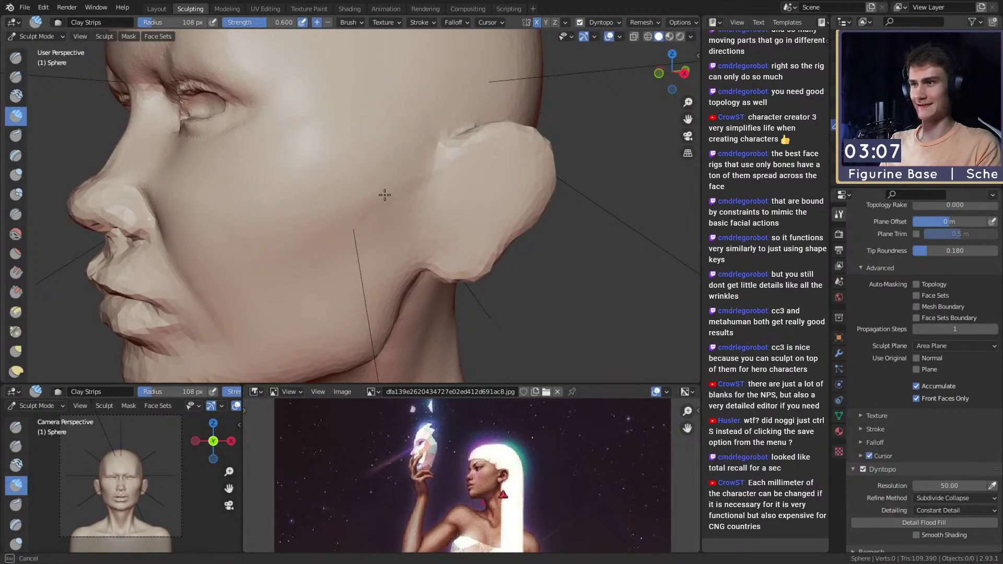
mouse_move(306, 225)
middle_down()
mouse_move(430, 150)
mouse_move(385, 195)
mouse_move(390, 187)
middle_up()
key(bracketleft)
key(bracketleft)
key(bracketleft)
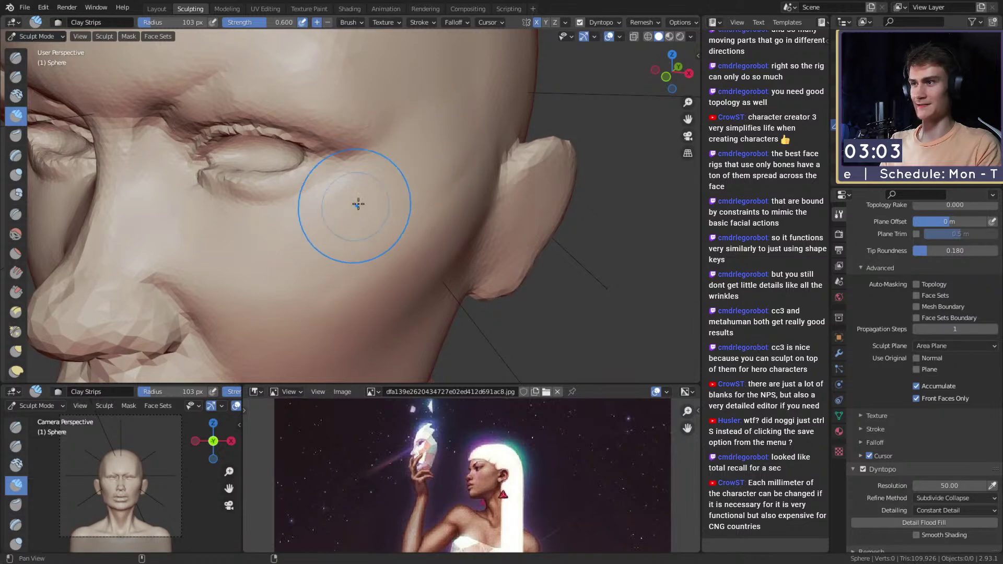
scroll(351, 214, down, 3)
mouse_move(415, 184)
middle_down()
mouse_move(408, 101)
mouse_move(399, 168)
middle_up()
Step: Adjust the cheek contour with the Grab brush
key(g)
key(bracketright)
key(bracketright)
key(bracketright)
mouse_move(431, 203)
middle_down()
mouse_move(425, 190)
mouse_move(414, 224)
mouse_move(348, 191)
mouse_move(302, 204)
mouse_move(398, 195)
middle_up()
key(bracketleft)
key(bracketleft)
Step: Even out the reshaped cheek surface with Clay Strips, reducing the brush radius for finer strokes
key(c)
mouse_move(376, 235)
middle_down()
mouse_move(368, 197)
mouse_move(354, 190)
mouse_move(394, 217)
mouse_move(394, 195)
mouse_move(362, 195)
mouse_move(342, 181)
middle_up()
key(bracketleft)
key(bracketleft)
key(bracketleft)
key(bracketleft)
Step: Refine the nose tip and the nostril wings with Clay Strips at 56 px and 40 px radius
middle_drag(398, 94, 377, 157)
shift+middle_drag(376, 157, 365, 177)
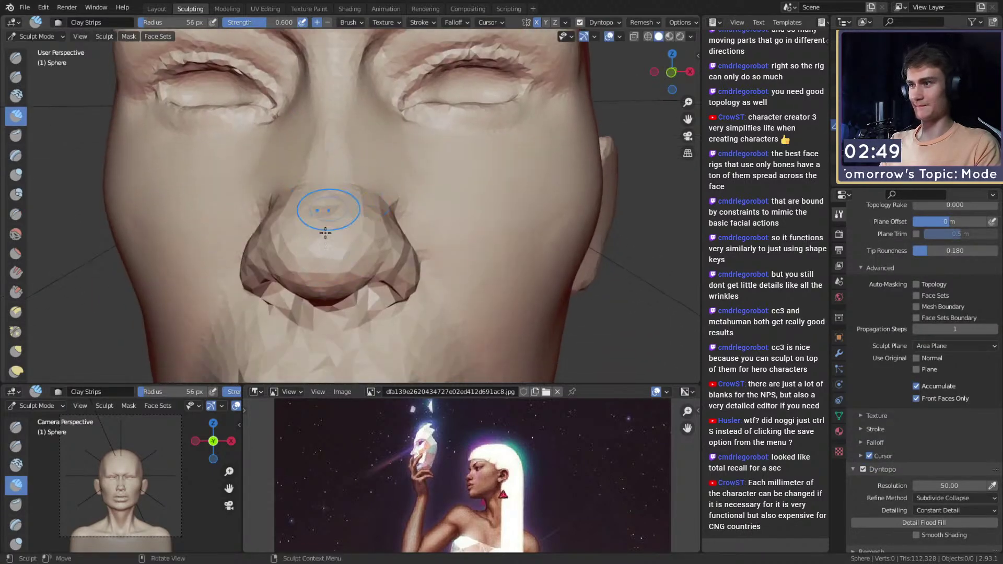
key(f)
mouse_move(361, 216)
alt+mouse_down()
mouse_move(299, 242)
mouse_move(274, 241)
alt+mouse_up()
click(372, 209)
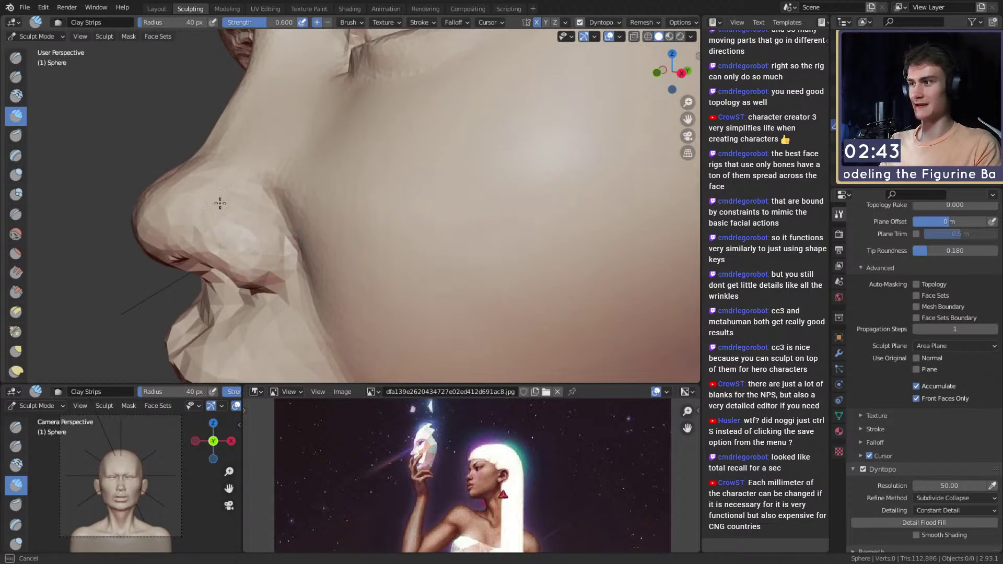
key(f)
click(280, 206)
mouse_move(250, 242)
middle_down()
mouse_move(372, 186)
mouse_move(347, 157)
middle_up()
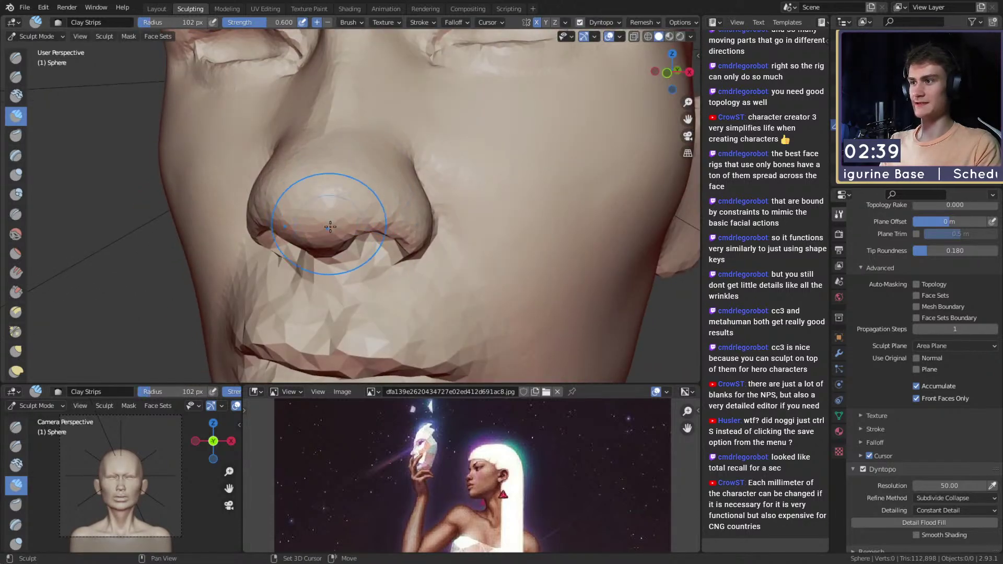
Step: Reshape the lower part of the nose with the Grab brush
key(g)
mouse_move(370, 190)
middle_down()
mouse_move(416, 190)
mouse_move(418, 201)
mouse_move(387, 139)
mouse_move(337, 87)
middle_up()
key(f)
click(372, 200)
Step: Carve the nostril and the edge of the nostril wing with the Crease brush
key(shift+c)
key(f)
click(396, 174)
middle_drag(399, 197, 399, 175)
mouse_move(391, 152)
mouse_down()
mouse_move(386, 142)
mouse_move(393, 171)
mouse_move(425, 176)
mouse_up()
mouse_move(408, 137)
mouse_down()
mouse_move(411, 172)
mouse_move(405, 140)
mouse_move(394, 173)
mouse_move(434, 141)
mouse_up()
key(f)
click(428, 152)
key(f)
click(419, 159)
mouse_move(419, 159)
ctrl+middle_down()
mouse_move(432, 224)
mouse_move(417, 222)
mouse_move(400, 156)
mouse_move(448, 181)
mouse_move(385, 265)
mouse_move(409, 196)
ctrl+middle_up()
Step: Deepen the nostril opening and sharpen its inner edge with the Crease brush
key(g)
key(shift+c)
key(f)
click(423, 190)
mouse_move(374, 192)
mouse_down()
mouse_move(402, 198)
mouse_move(387, 196)
mouse_up()
key(f)
click(356, 138)
drag(356, 138, 376, 202)
Step: Refine the nostril rims from below with Crease at 43 px radius and 0.309 strength
key(KP_1)
shift+middle_drag(376, 201, 384, 136)
mouse_move(384, 136)
shift+middle_down()
mouse_move(398, 246)
mouse_move(386, 132)
mouse_move(389, 172)
shift+middle_up()
key(g)
key(shift+c)
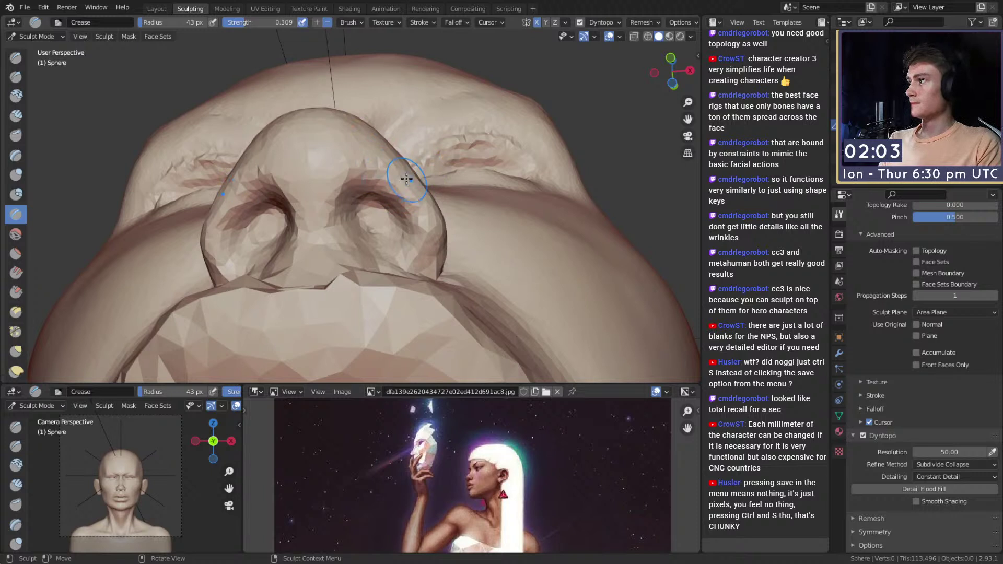
drag(397, 191, 370, 178)
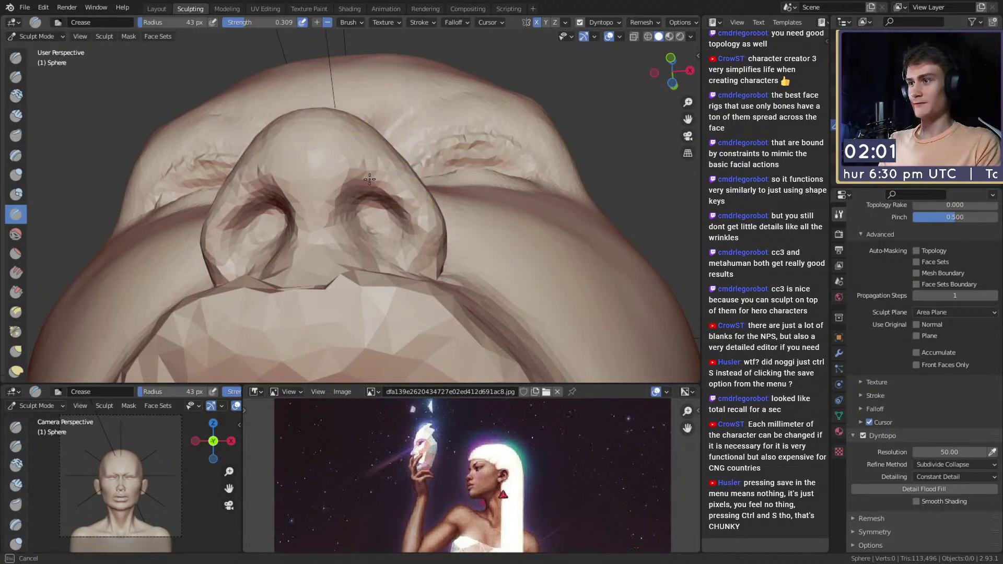
mouse_move(343, 222)
mouse_down()
mouse_move(345, 183)
mouse_move(414, 238)
mouse_move(396, 248)
mouse_move(387, 170)
mouse_move(374, 214)
mouse_up()
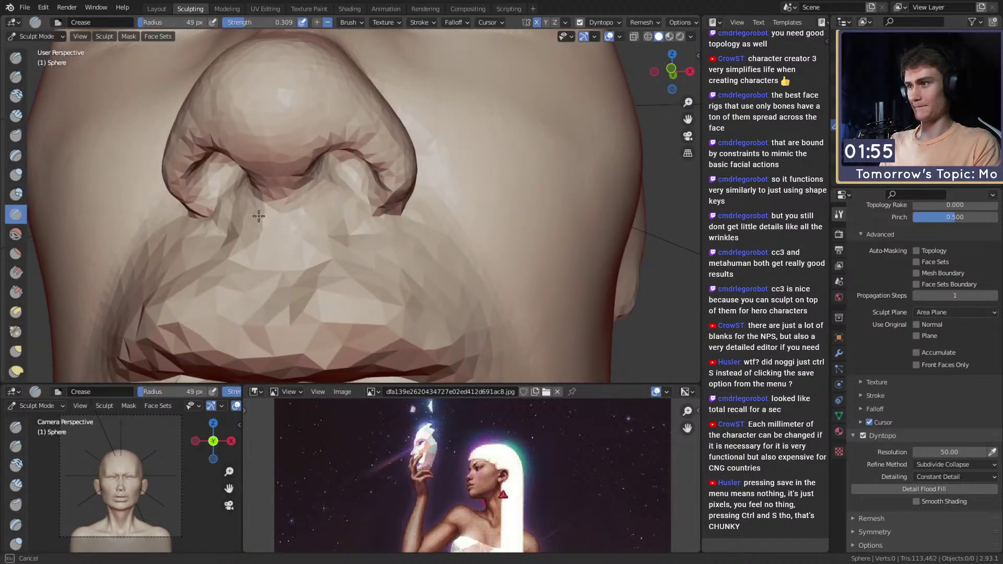
Step: Define the base of the nose and the philtrum with Crease, raising it to 66 px radius and 0.418 strength
drag(314, 209, 373, 224)
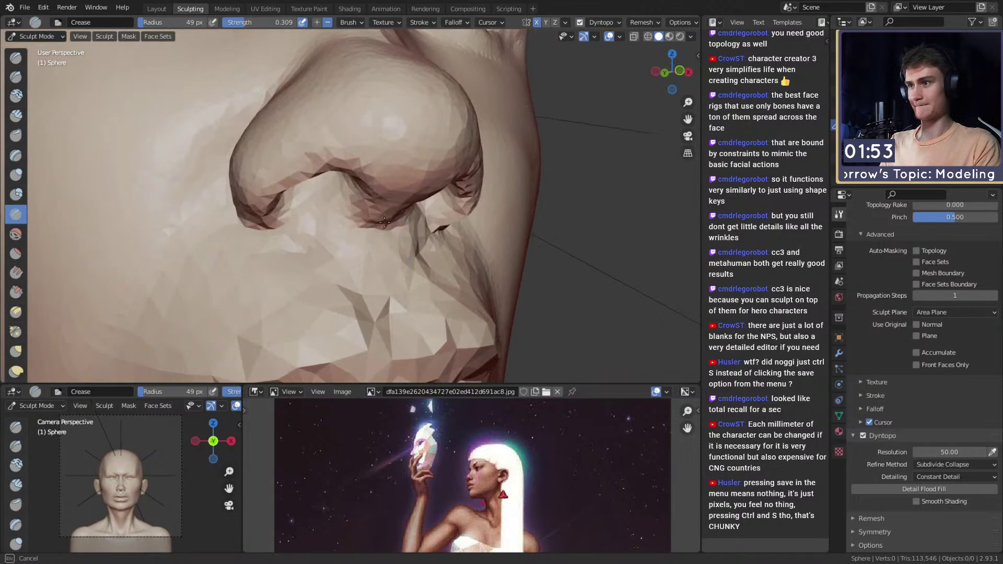
mouse_move(376, 276)
alt+mouse_down()
mouse_move(340, 242)
mouse_move(343, 296)
alt+mouse_up()
alt+drag(345, 282, 366, 221)
drag(364, 224, 344, 269)
mouse_move(351, 264)
alt+mouse_down()
mouse_move(366, 231)
mouse_move(325, 226)
alt+mouse_up()
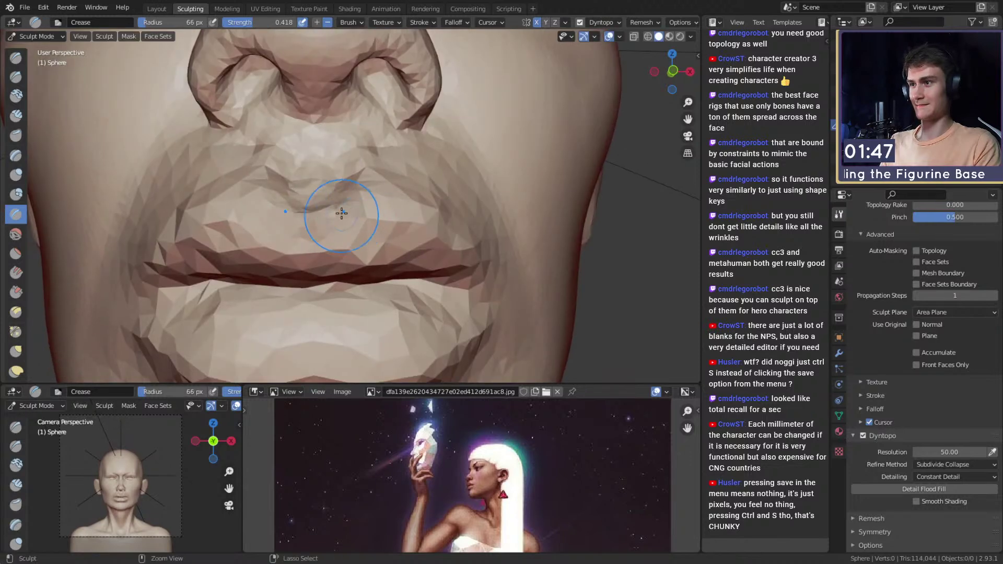
Step: Sculpt the upper lip with the Crease brush and adjust its shape with Grab at 78 px radius
middle_drag(442, 260, 369, 195)
drag(405, 228, 450, 243)
mouse_move(451, 243)
middle_down()
mouse_move(320, 224)
mouse_move(356, 237)
mouse_move(414, 223)
mouse_move(443, 260)
middle_up()
key(f)
click(344, 229)
key(g)
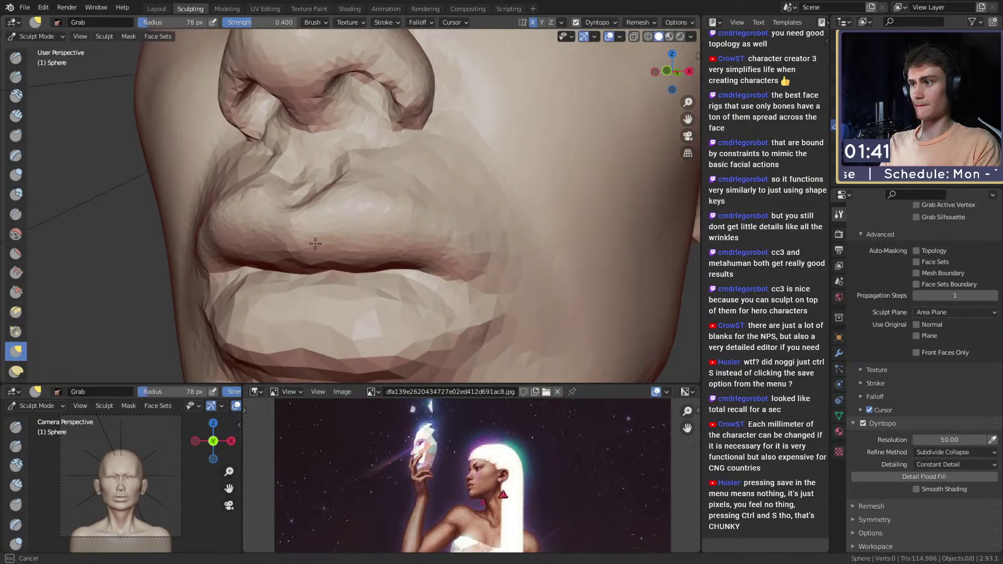
middle_drag(293, 225, 359, 224)
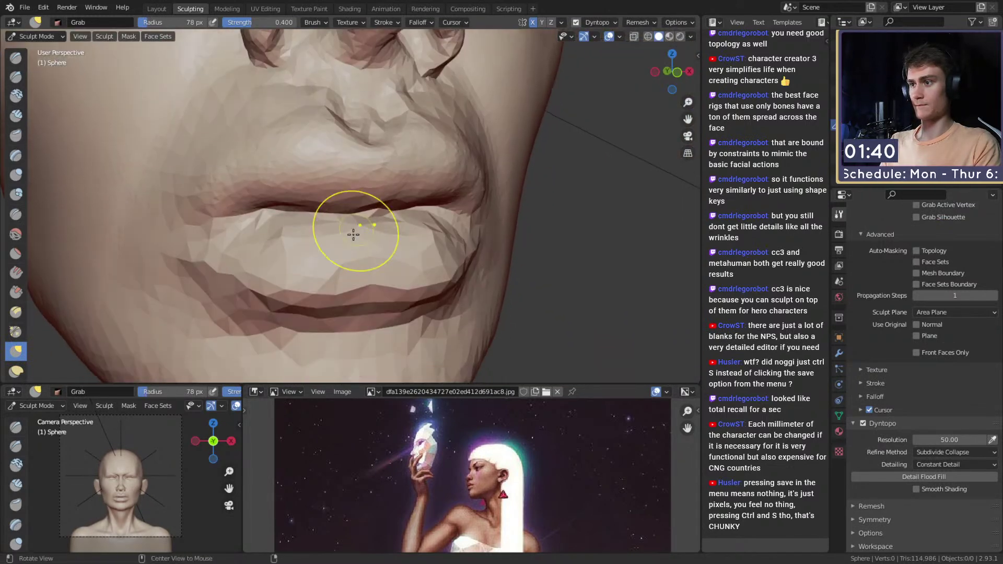
Step: Round out the lower lip and define its edge with Crease at 70 px radius and 0.418 strength
key(shift+c)
drag(303, 274, 374, 281)
middle_drag(268, 270, 311, 257)
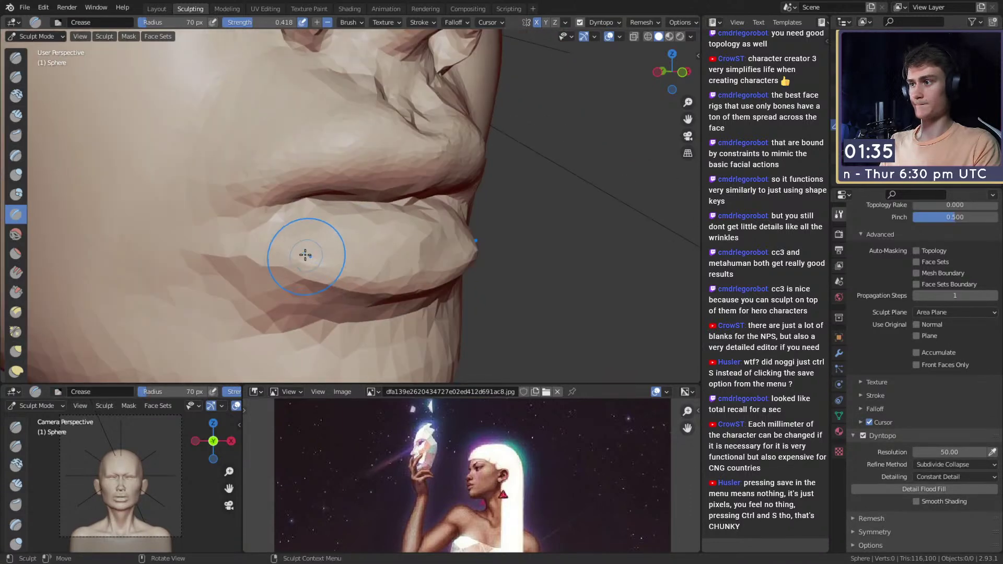
drag(264, 272, 282, 267)
key(f)
click(332, 239)
key(f)
click(383, 228)
Step: Build up the upper lip with Clay Strips at 37 px radius and 0.600 strength, and define the mouth line with Crease at 0.418 strength
mouse_move(374, 224)
middle_down()
mouse_move(336, 212)
mouse_move(386, 229)
mouse_move(362, 222)
mouse_move(381, 197)
mouse_move(352, 184)
middle_up()
key(c)
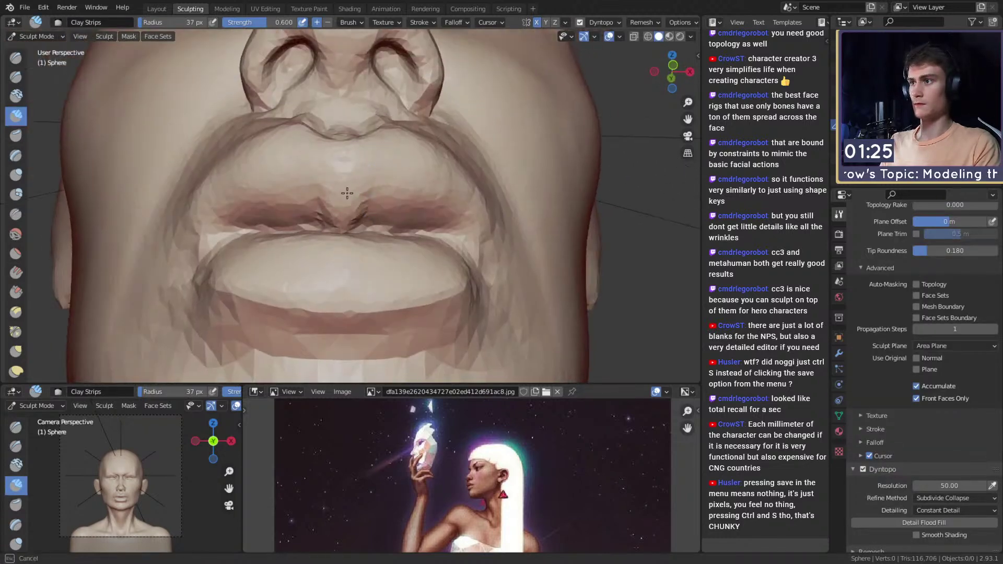
middle_drag(342, 223, 316, 219)
drag(381, 168, 373, 222)
middle_drag(373, 222, 345, 216)
key(shift+c)
drag(386, 229, 368, 240)
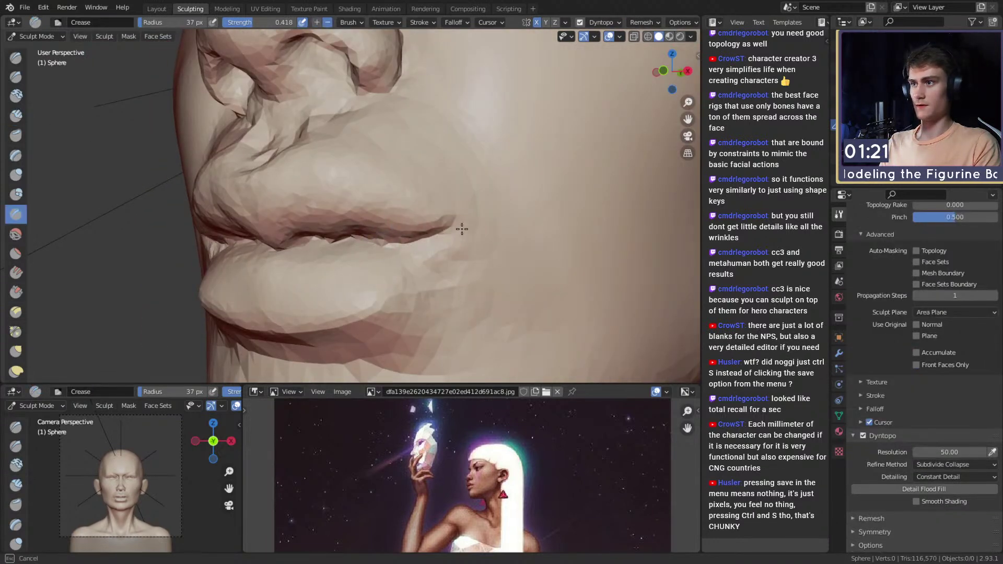
Step: Deepen the mouth corner and the crease beneath the lower lip with the Crease brush at 0.418 strength
middle_drag(459, 228, 416, 231)
mouse_move(308, 112)
middle_down()
mouse_move(399, 217)
mouse_move(385, 225)
mouse_move(426, 225)
mouse_move(404, 208)
mouse_move(392, 228)
mouse_move(314, 231)
mouse_move(323, 229)
middle_up()
key(c)
key(shift+c)
drag(319, 232, 263, 230)
mouse_move(418, 256)
middle_down()
mouse_move(392, 248)
mouse_move(358, 257)
middle_up()
mouse_move(361, 260)
mouse_down()
mouse_move(439, 277)
mouse_move(452, 215)
mouse_move(405, 226)
mouse_up()
Step: Fill the area below the mouth corner with Clay Strips at 110 px radius and 0.600 strength
key(c)
key(f)
click(462, 206)
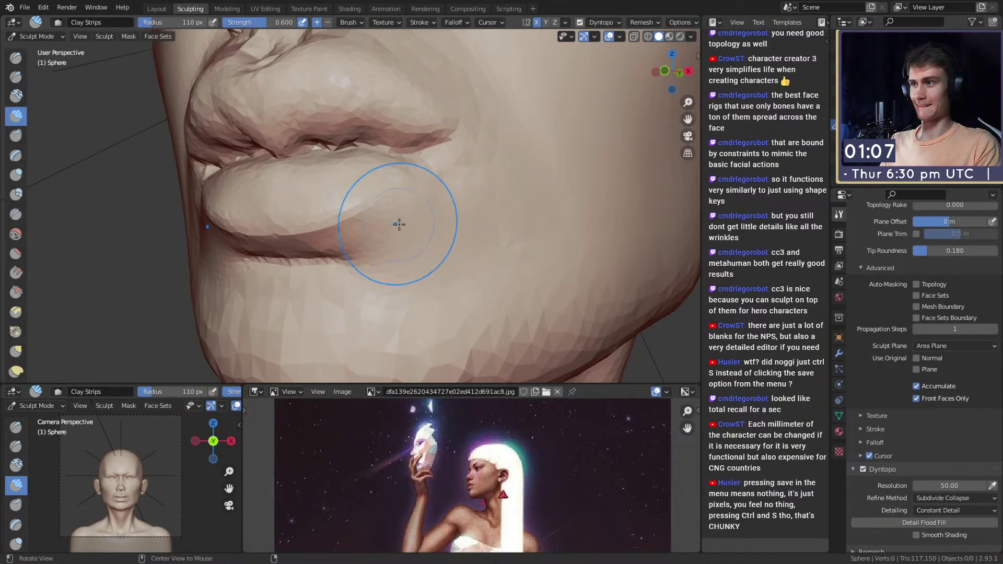
middle_drag(406, 225, 464, 202)
Step: Refine the mouth corner with the Crease brush, adjusting its radius between strokes
key(shift+c)
key(f)
click(462, 184)
drag(456, 169, 470, 184)
key(f)
click(493, 187)
key(c)
Step: Blend the cheek into the mouth corner with Clay Strips, setting the radius to 113 px
mouse_move(499, 151)
middle_down()
mouse_move(491, 172)
mouse_move(454, 178)
middle_up()
mouse_move(426, 191)
mouse_down()
mouse_move(474, 229)
mouse_move(487, 201)
mouse_up()
key(f)
click(453, 205)
key(f)
click(512, 187)
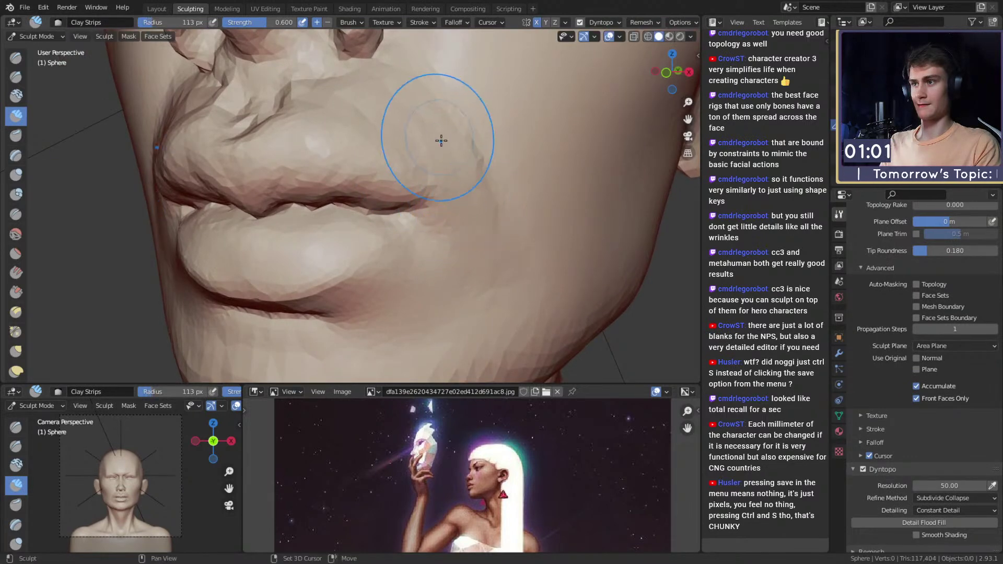
Step: Build up and smooth the skin above the upper lip with Clay Strips, reducing the radius to 59 px
shift+middle_drag(459, 153, 475, 215)
key(f)
click(444, 196)
mouse_move(434, 180)
mouse_down()
mouse_move(396, 159)
mouse_move(440, 172)
mouse_up()
key(f)
click(456, 140)
mouse_move(438, 134)
shift+mouse_down()
mouse_move(362, 173)
mouse_move(433, 126)
shift+mouse_up()
middle_drag(407, 169, 449, 173)
key(f)
click(413, 165)
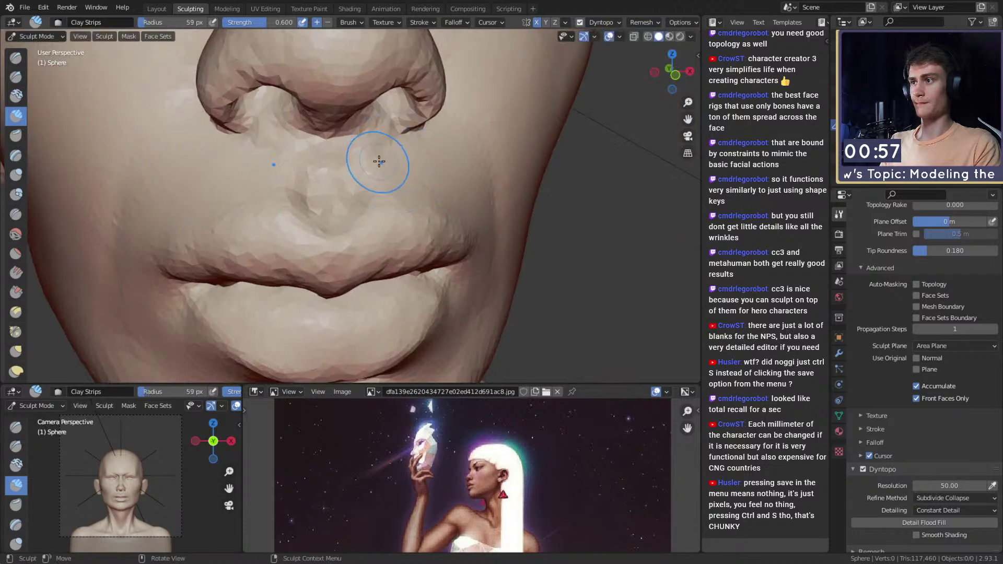
Step: Adjust the philtrum's profile with Grab, starting at 102 px radius, and sharpen its ridge with Crease at 44 px
middle_drag(373, 165, 465, 154)
key(g)
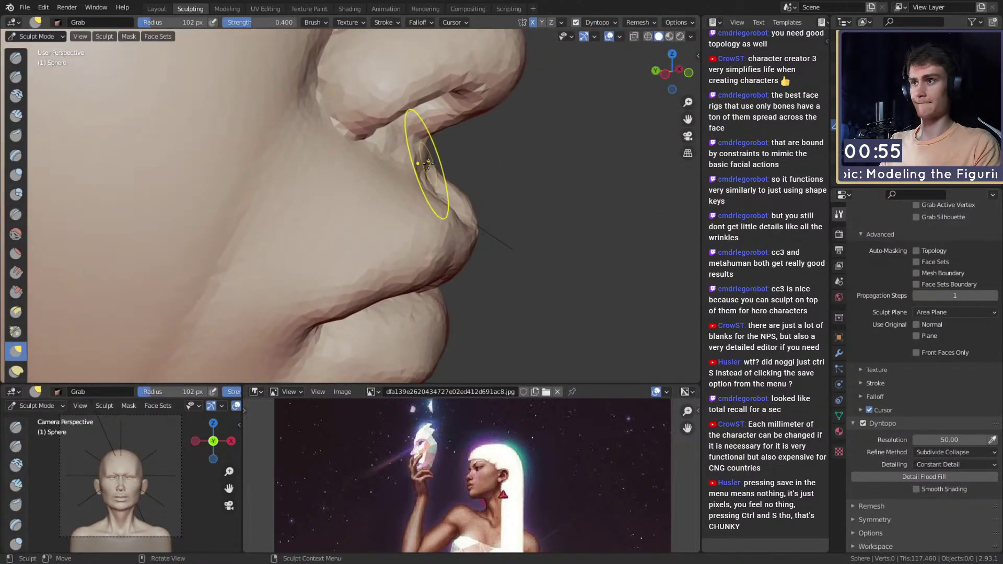
key(f)
click(414, 173)
mouse_move(414, 173)
middle_down()
mouse_move(352, 183)
mouse_move(423, 165)
mouse_move(364, 168)
middle_up()
key(f)
click(434, 165)
key(shift+c)
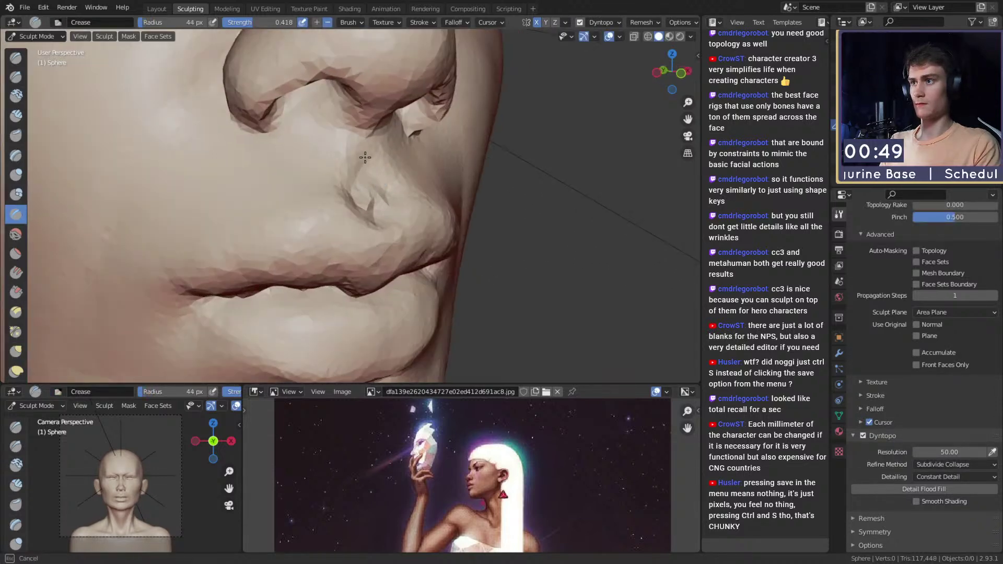
drag(371, 182, 372, 170)
Step: Check the whole face from several angles and adjust the mouth's proportions with the Grab brush
scroll(370, 181, down, 7)
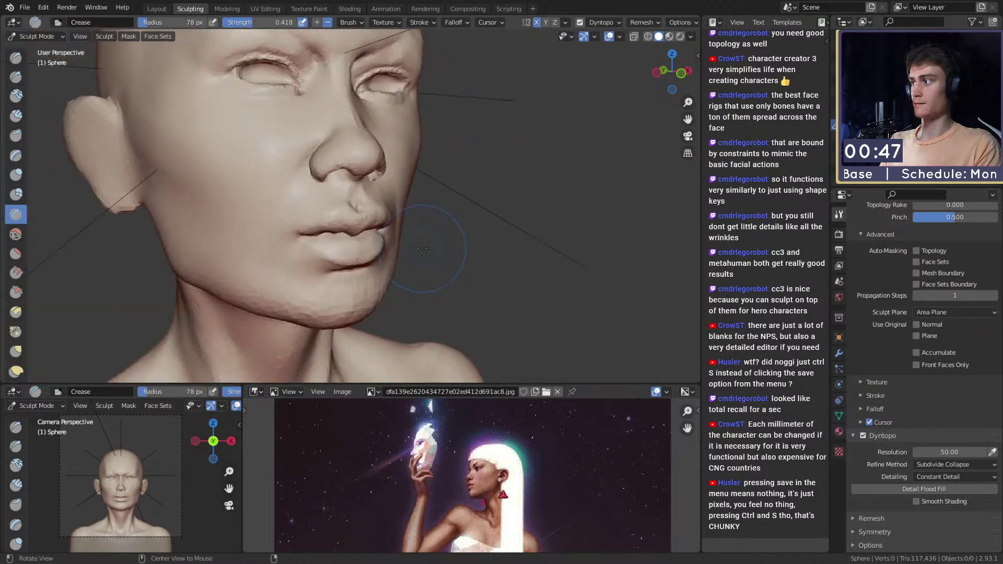
middle_drag(387, 188, 350, 193)
scroll(361, 199, down, 3)
scroll(403, 211, up, 5)
mouse_move(402, 211)
middle_down()
mouse_move(359, 230)
mouse_move(365, 213)
mouse_move(338, 222)
mouse_move(366, 219)
mouse_move(347, 209)
mouse_move(462, 114)
mouse_move(456, 96)
middle_up()
key(g)
key(f)
click(413, 223)
Step: Reshape the lips with the Grab brush from below and the front, varying the brush radius
scroll(413, 224, up, 2)
key(f)
click(347, 212)
key(f)
click(359, 178)
mouse_move(396, 170)
middle_down()
mouse_move(448, 223)
mouse_move(433, 234)
mouse_move(352, 226)
mouse_move(363, 238)
middle_up()
key(f)
click(402, 180)
scroll(359, 197, up, 5)
Step: Fill out both lips with Clay Strips at 32 to 38 px radius and crease the lower lip's centre and upper edge
key(c)
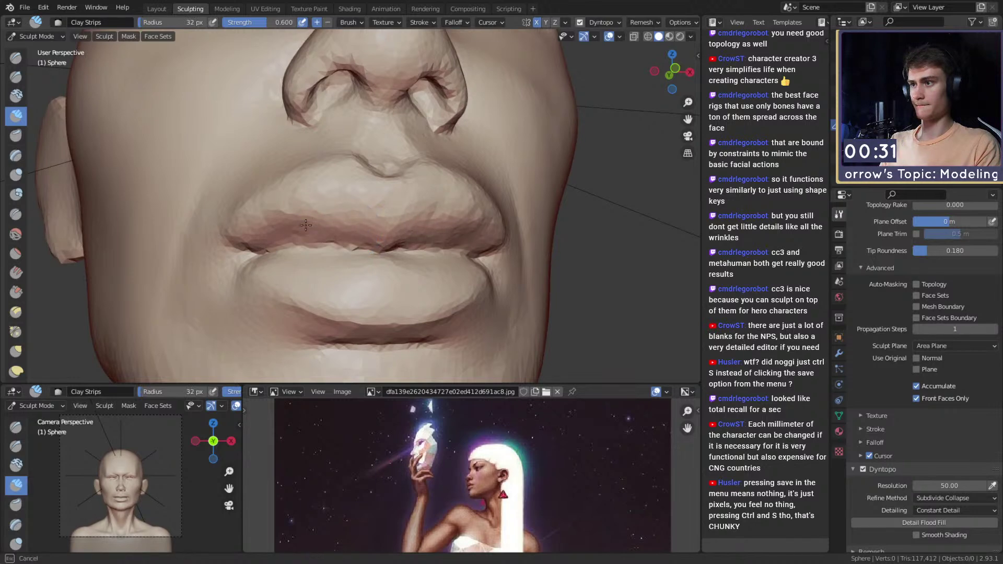
middle_drag(273, 236, 345, 253)
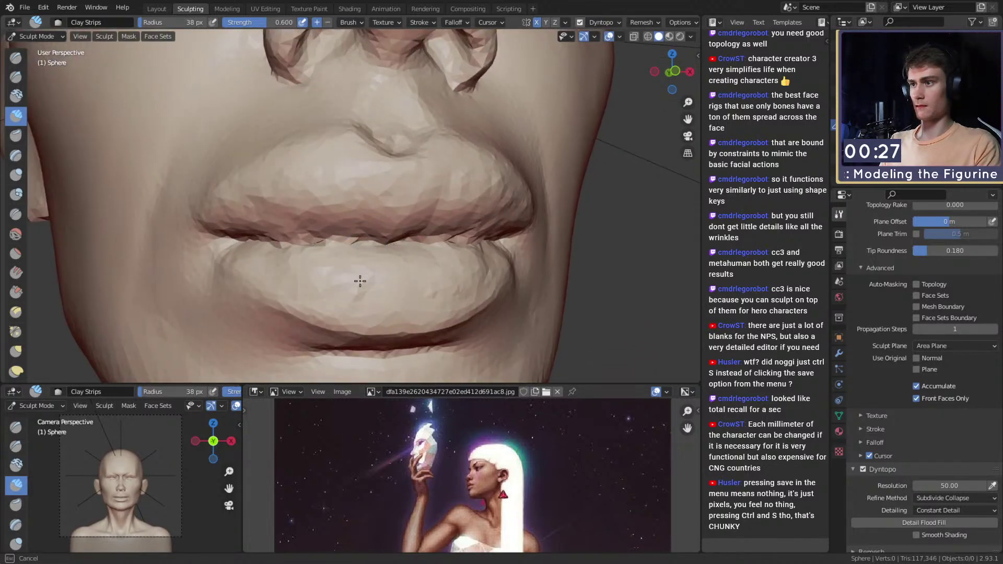
click(302, 286)
key(shift+c)
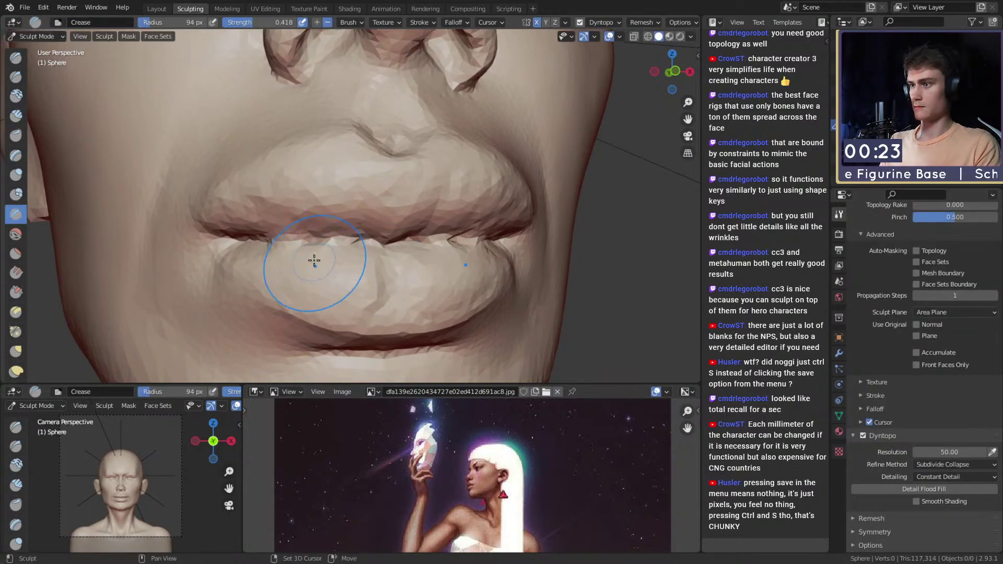
key(f)
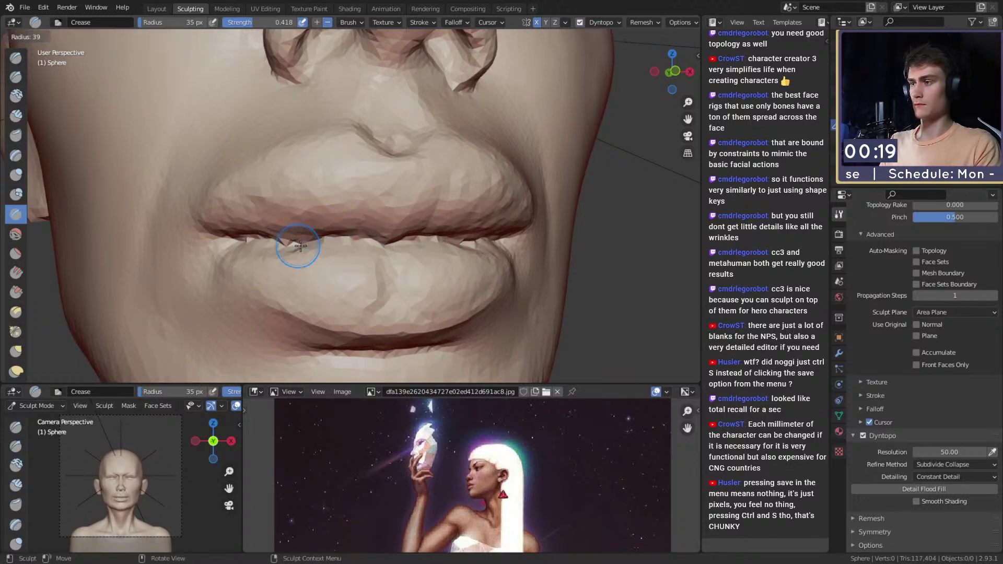
Step: Adjust the mouth line with Grab at 102 px radius and define the lip parting with the Crease brush
key(g)
middle_drag(289, 248, 321, 238)
key(f)
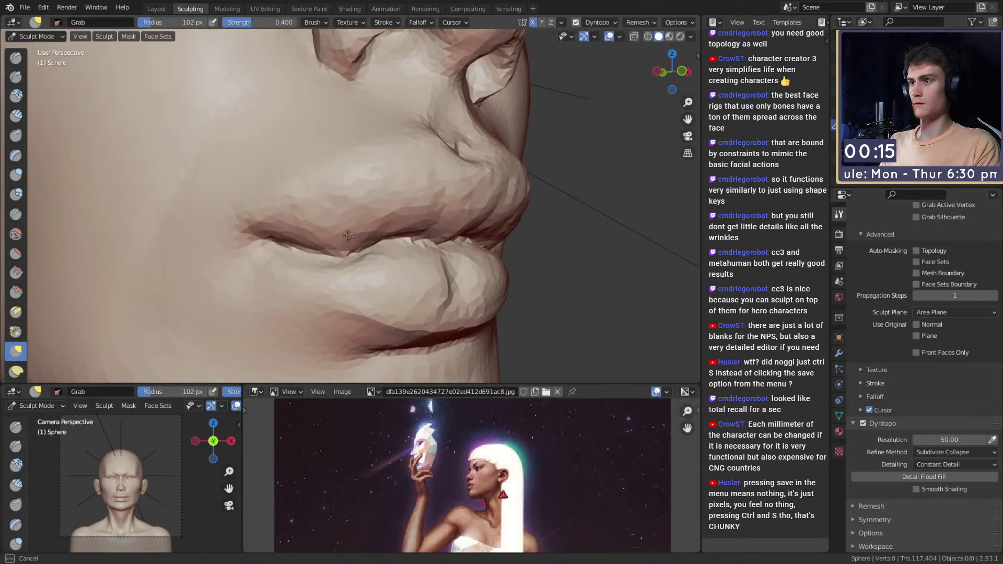
key(shift+c)
drag(394, 247, 410, 243)
Step: Adjust the lips and mouth corner in side view with Grab at 99 px radius
scroll(418, 243, down, 4)
mouse_move(463, 245)
middle_down()
mouse_move(376, 253)
mouse_move(360, 229)
mouse_move(418, 225)
mouse_move(538, 245)
middle_up()
scroll(399, 243, up, 2)
key(g)
key(f)
click(392, 231)
scroll(407, 217, down, 4)
scroll(477, 256, up, 3)
shift+middle_drag(280, 184, 339, 202)
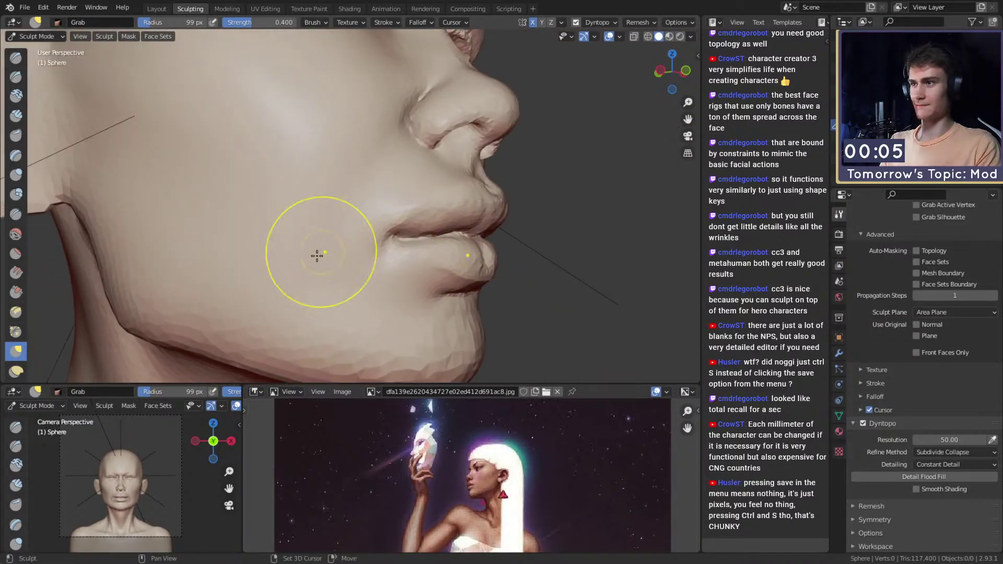
Step: Build up the chin, jaw and skull surface with Clay Strips, raising the radius from 89 to 156 px
shift+middle_drag(317, 259, 370, 229)
key(c)
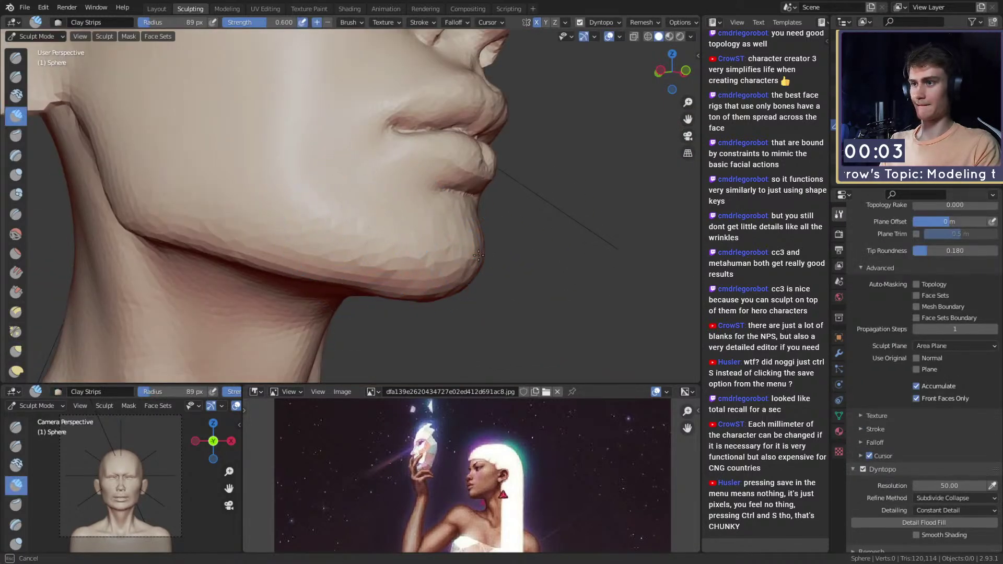
middle_drag(480, 255, 384, 239)
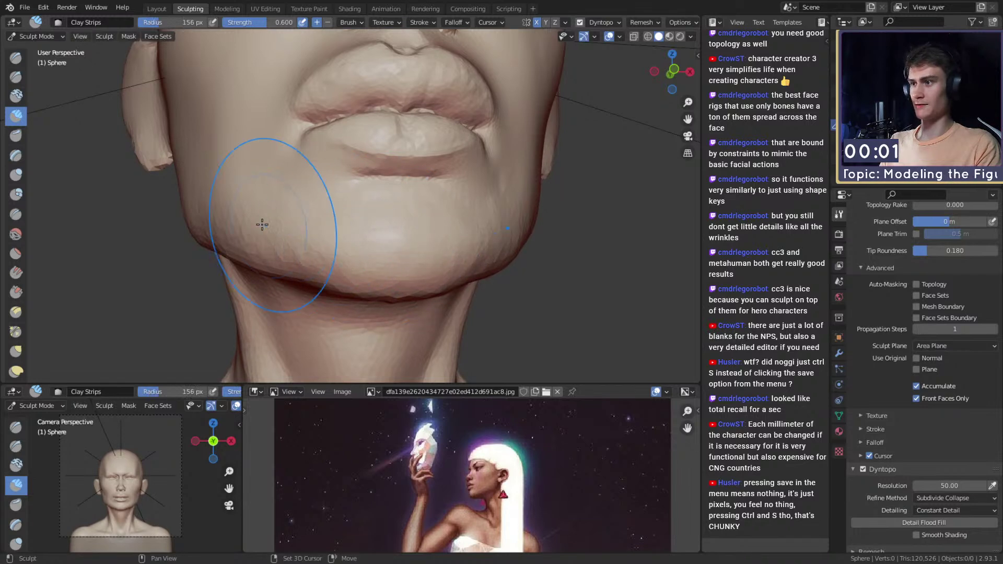
middle_drag(273, 228, 372, 239)
drag(219, 222, 181, 145)
mouse_move(352, 242)
middle_down()
mouse_move(379, 240)
mouse_move(392, 157)
middle_up()
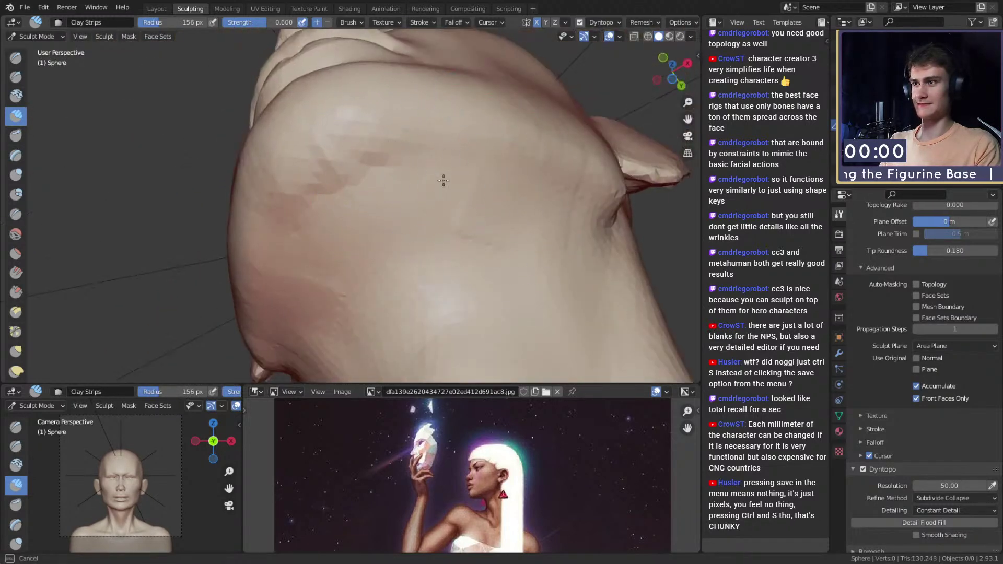
Step: Reshape the forehead and brow area with Grab at 115 px radius and 0.400 strength
mouse_move(425, 157)
middle_down()
mouse_move(412, 255)
mouse_move(351, 226)
mouse_move(365, 213)
mouse_move(384, 234)
mouse_move(418, 180)
mouse_move(410, 219)
middle_up()
key(g)
key(f)
click(412, 191)
key(f)
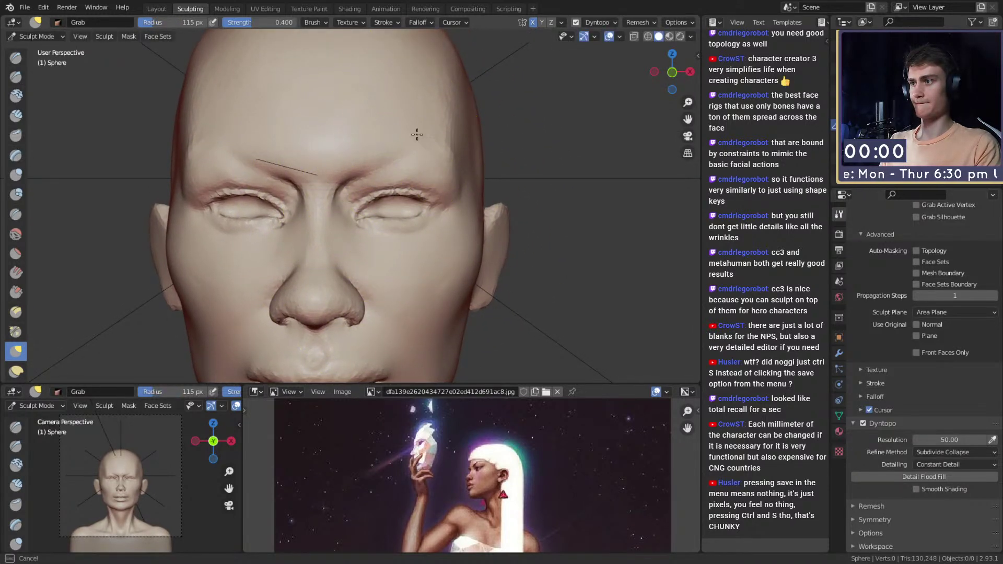
middle_drag(450, 138, 340, 195)
Step: Build up the forehead and temple with Clay Strips, starting at 115 px radius and 0.600 strength
key(c)
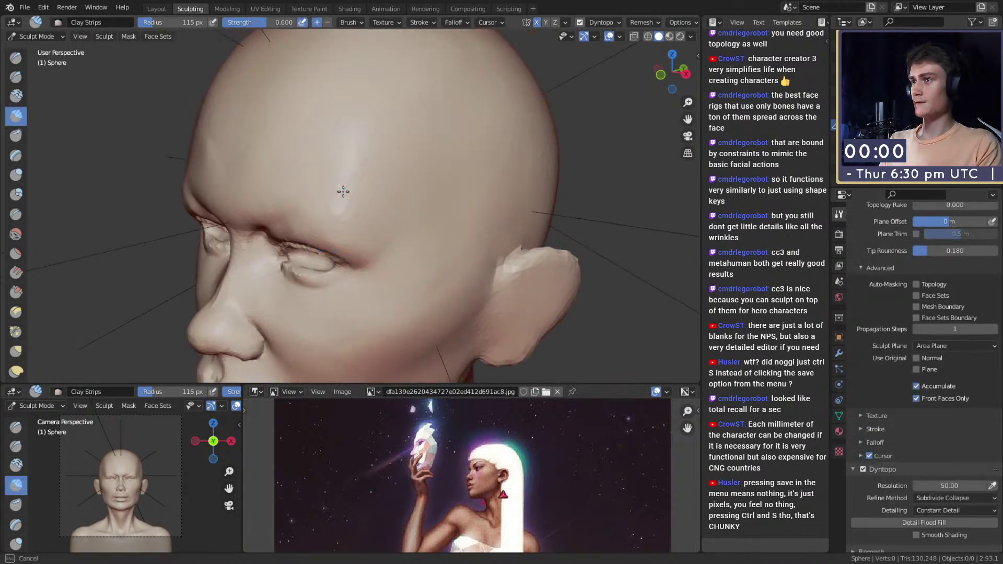
middle_drag(438, 101, 363, 130)
mouse_move(423, 118)
middle_down()
mouse_move(432, 173)
mouse_move(412, 150)
mouse_move(383, 166)
mouse_move(394, 197)
mouse_move(370, 180)
mouse_move(372, 202)
mouse_move(390, 197)
mouse_move(353, 188)
middle_up()
key(f)
click(381, 192)
key(shift+c)
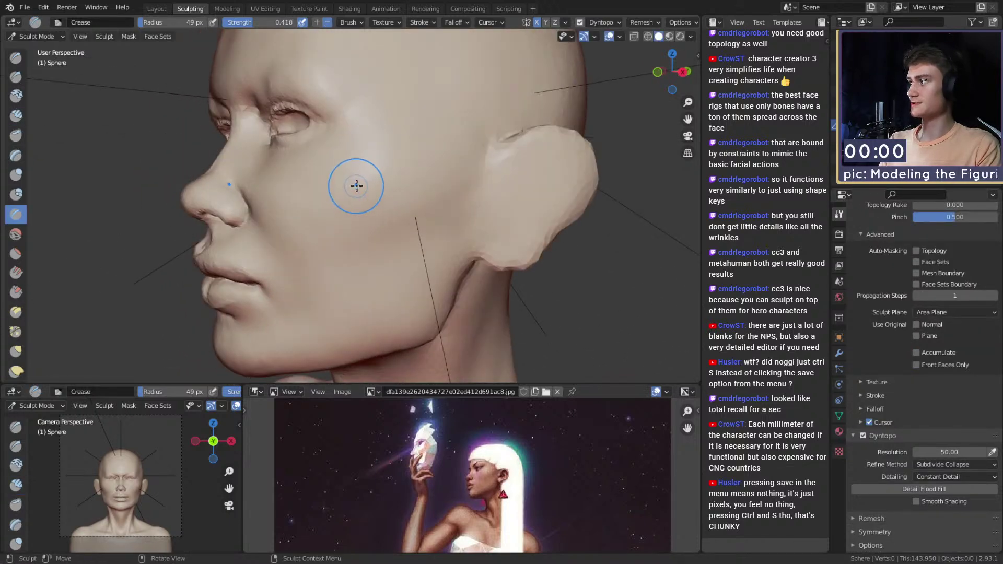
Step: Fill the area above the outer brow with Clay Strips, setting the radius to 98 px
key(c)
middle_drag(435, 173, 425, 197)
key(f)
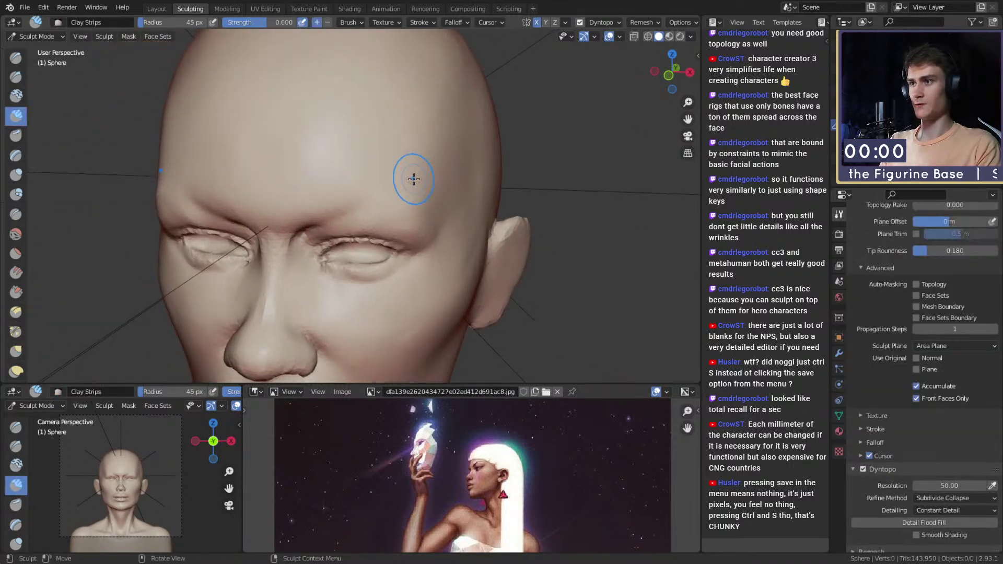
click(398, 187)
drag(407, 170, 416, 116)
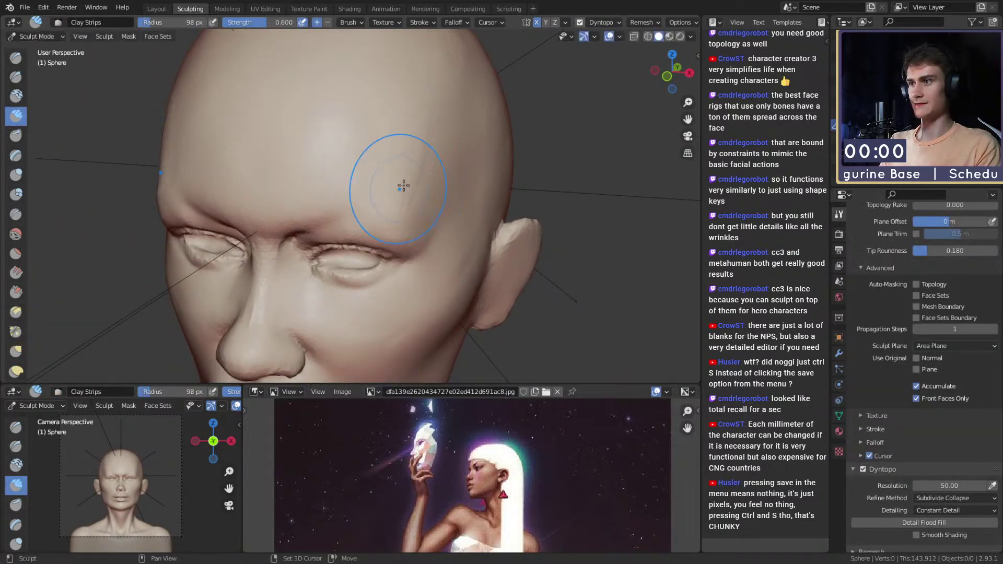
middle_drag(449, 197, 449, 133)
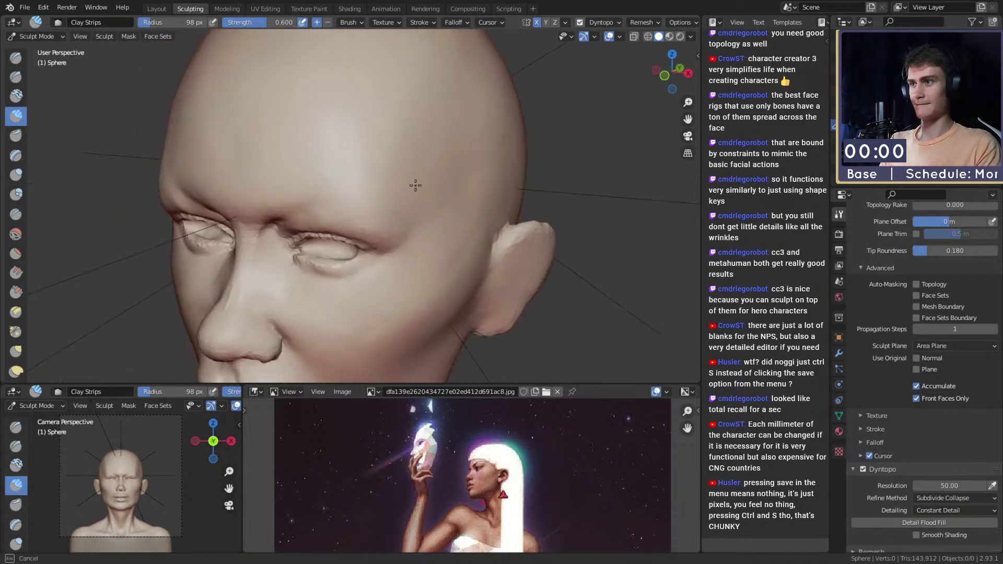
middle_drag(352, 117, 381, 135)
Step: Adjust the brow and forehead contour with Grab at 98 px radius, then 56 px
key(g)
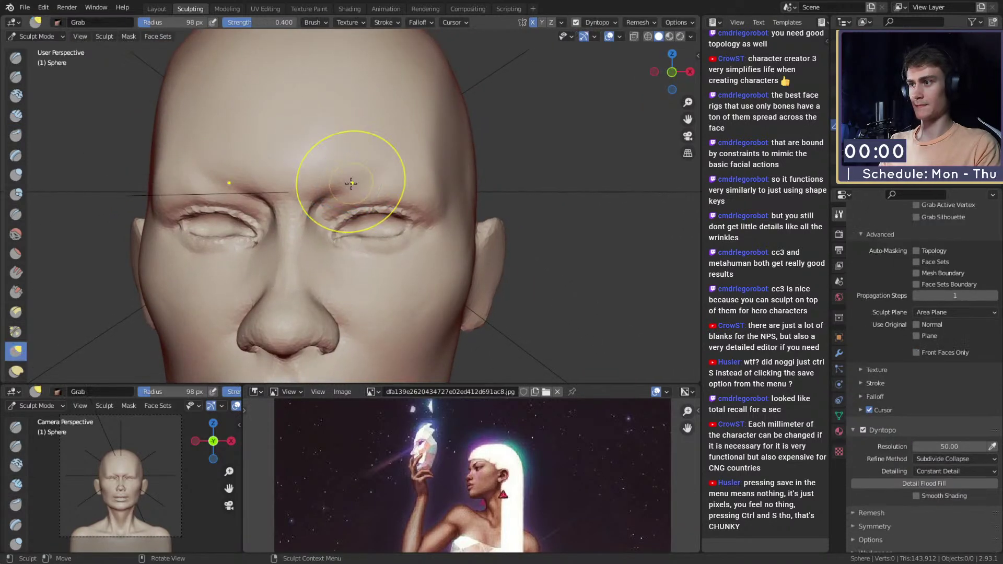
middle_drag(346, 182, 353, 196)
scroll(331, 187, down, 6)
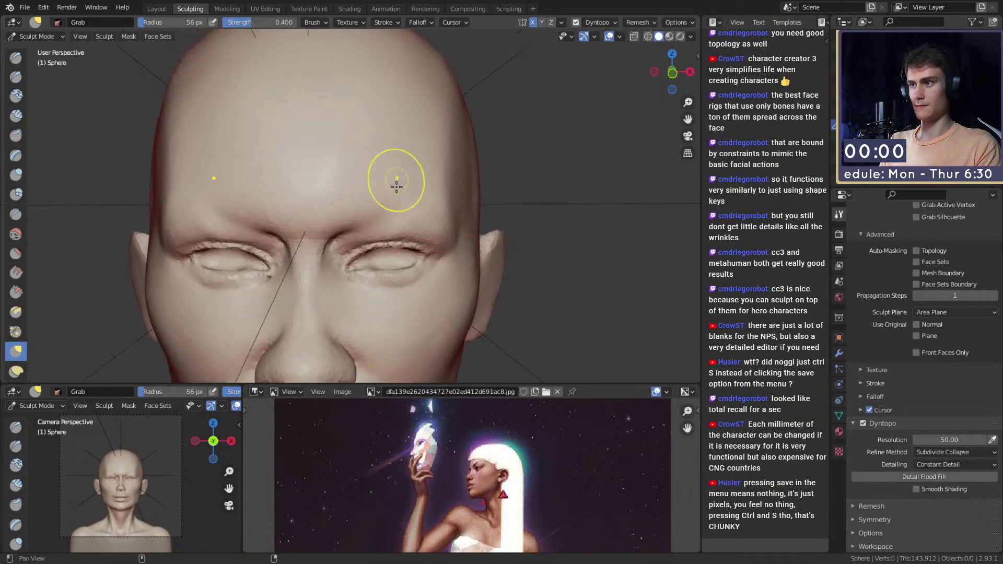
scroll(404, 198, up, 3)
ctrl+middle_drag(404, 199, 403, 183)
mouse_move(403, 183)
middle_down()
mouse_move(391, 177)
mouse_move(378, 190)
mouse_move(387, 159)
mouse_move(372, 187)
mouse_move(408, 152)
middle_up()
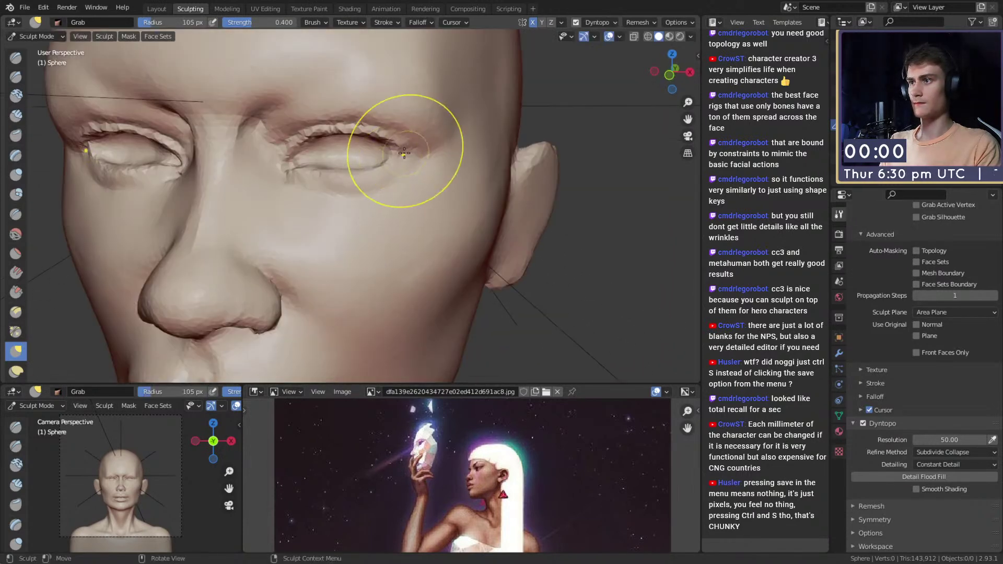
Step: Reposition the outer eye corner with Grab, starting at 105 px radius
drag(412, 149, 412, 149)
key(f)
click(393, 148)
middle_drag(398, 146, 443, 163)
key(f)
click(438, 163)
drag(414, 158, 419, 151)
Step: Adjust the depth and tilt of the eyelids in side view with the Grab brush
mouse_move(418, 150)
middle_down()
mouse_move(315, 160)
mouse_move(459, 107)
mouse_move(413, 186)
mouse_move(389, 163)
mouse_move(364, 180)
mouse_move(369, 230)
mouse_move(313, 201)
mouse_move(338, 225)
middle_up()
key(f)
click(397, 182)
key(f)
click(385, 227)
key(f)
click(347, 223)
drag(358, 222, 372, 220)
middle_drag(380, 219, 449, 209)
Step: Move the inner eye corner into place with Grab at 117 px radius
drag(344, 202, 338, 204)
middle_drag(398, 203, 344, 205)
key(f)
click(365, 208)
drag(364, 209, 363, 208)
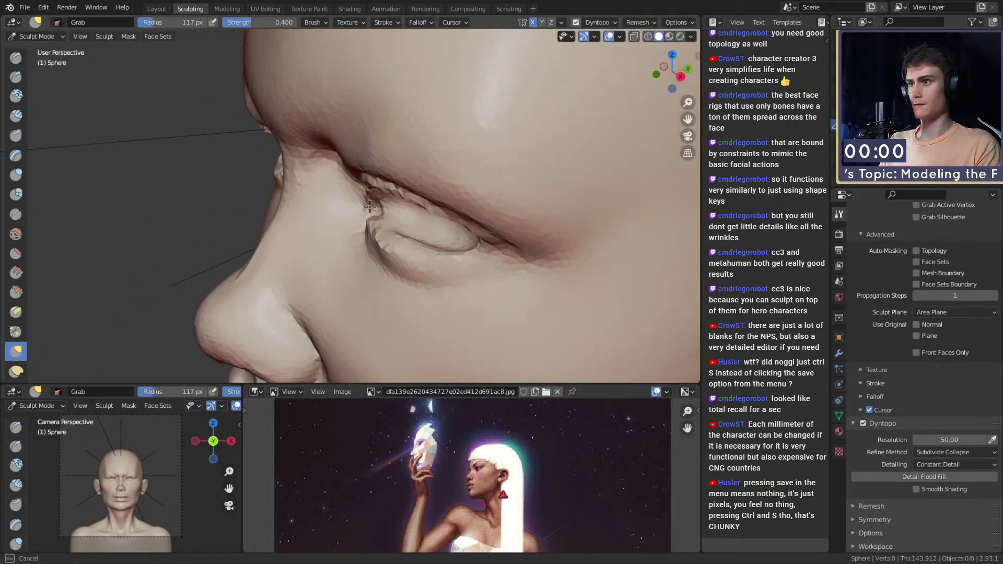
middle_drag(361, 210, 421, 190)
Step: Shift the eyes in front view with large Grab strokes at 223 and 216 px radius
key(f)
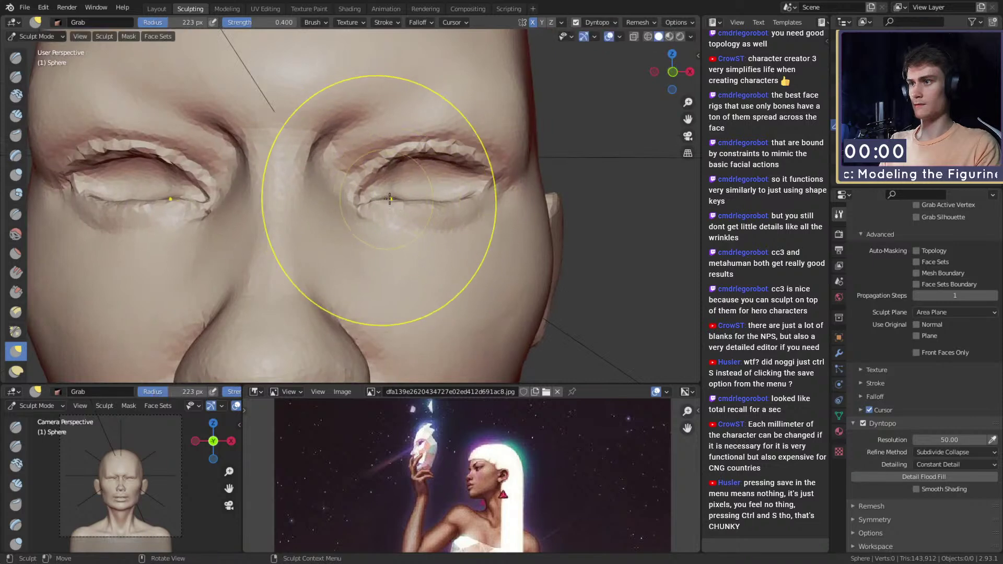
click(439, 197)
drag(406, 202, 425, 201)
key(f)
drag(361, 205, 352, 202)
click(347, 203)
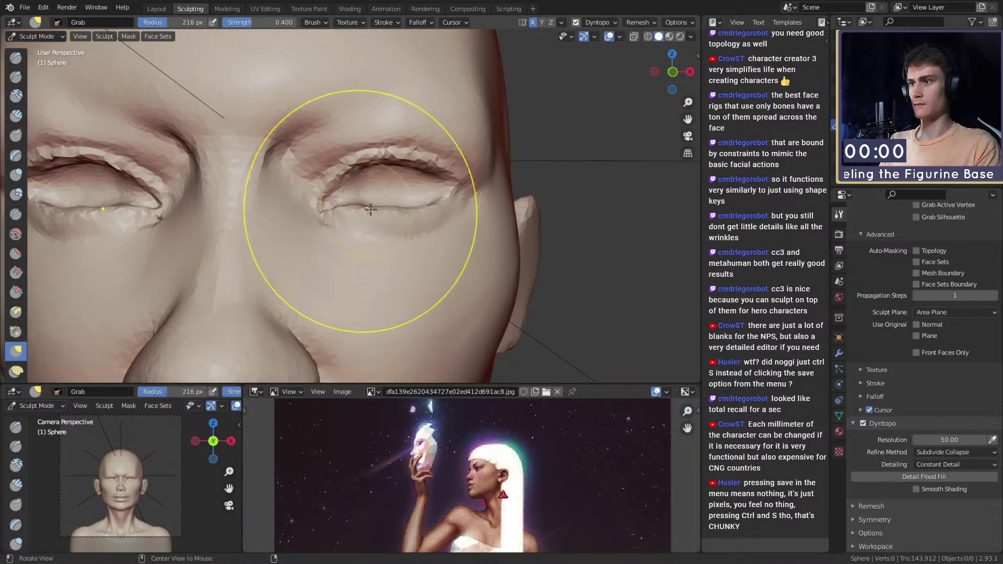
Step: Adjust the eye area from angled views with the Grab brush at varying radii
middle_drag(417, 214, 405, 216)
key(f)
click(385, 219)
middle_drag(340, 238, 402, 306)
alt+drag(402, 305, 393, 311)
key(f)
click(449, 243)
Step: Build up the form of the ear with the Clay Strips brush
middle_drag(364, 229, 372, 175)
mouse_move(372, 175)
ctrl+middle_down()
mouse_move(413, 309)
mouse_move(432, 273)
mouse_move(319, 276)
mouse_move(274, 259)
ctrl+middle_up()
key(c)
key(f)
click(337, 213)
middle_drag(327, 212, 389, 230)
mouse_move(392, 230)
ctrl+middle_down()
mouse_move(415, 181)
mouse_move(368, 202)
mouse_move(403, 168)
mouse_move(383, 180)
mouse_move(393, 157)
ctrl+middle_up()
Step: Carve the inner contour of the ear with the Crease brush at 33 px radius
key(shift+c)
key(f)
click(372, 196)
drag(361, 214, 393, 116)
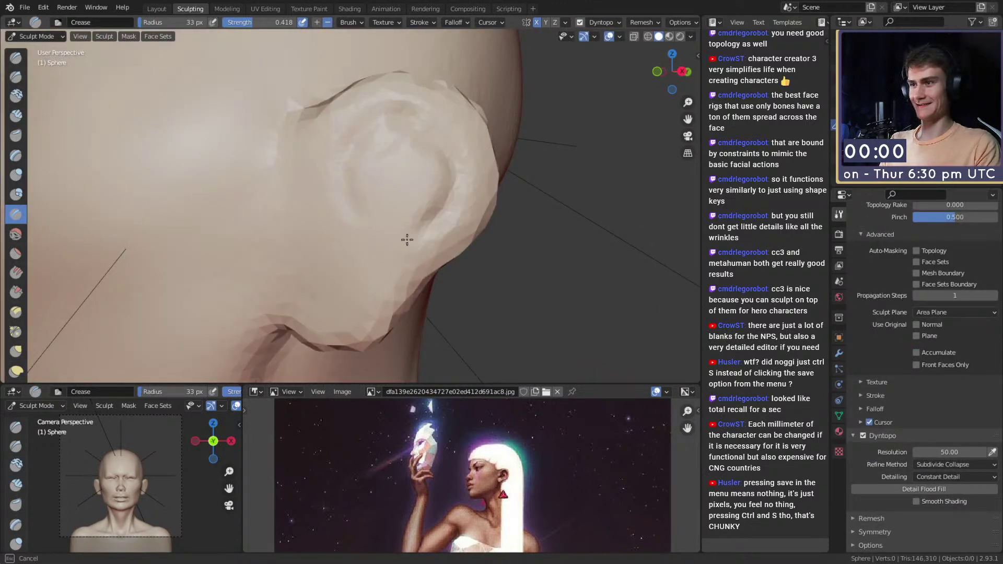
drag(442, 218, 365, 295)
Step: Deepen the ear canal and the groove along the tragus with Crease at 50 px radius
key(f)
click(351, 264)
mouse_move(347, 242)
mouse_down()
mouse_move(330, 282)
mouse_move(326, 270)
mouse_up()
mouse_move(353, 245)
mouse_down()
mouse_move(322, 173)
mouse_move(336, 166)
mouse_up()
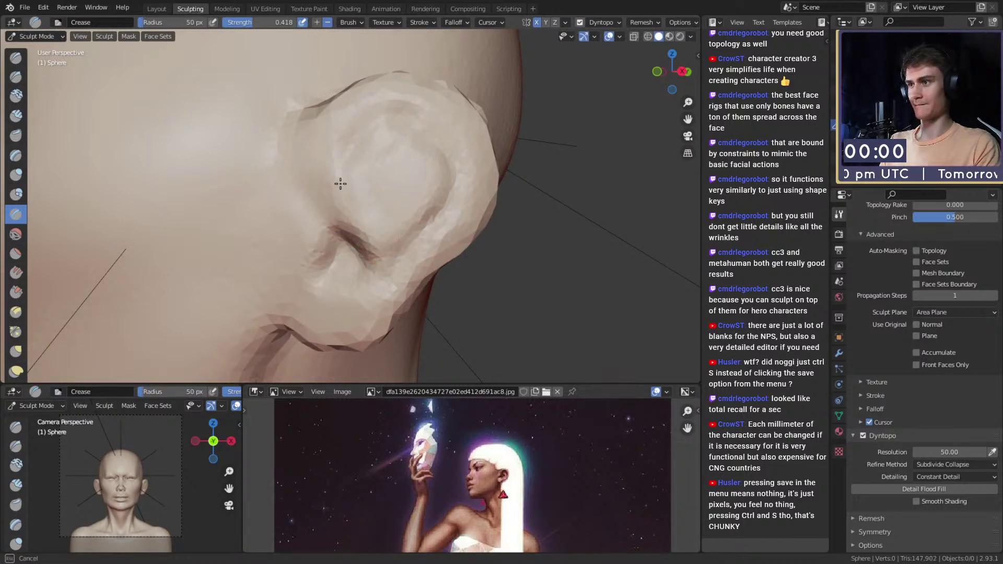
drag(360, 215, 318, 131)
Step: Crease the fold inside the ear's outer rim and the hollow of the inner ear at 50 px radius
drag(430, 99, 408, 268)
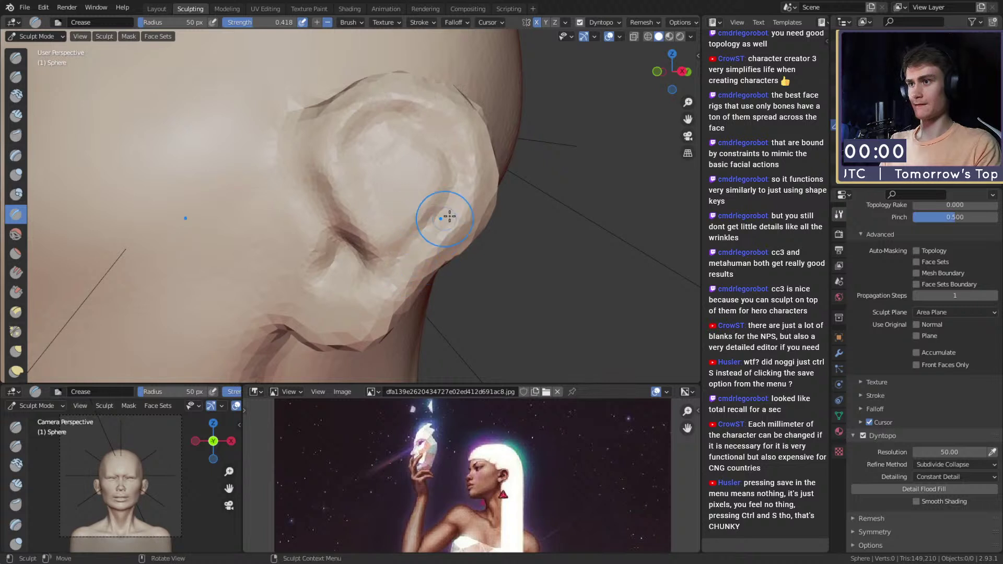
drag(469, 220, 395, 276)
mouse_move(389, 198)
mouse_down()
mouse_move(389, 188)
mouse_move(397, 195)
mouse_move(377, 217)
mouse_move(397, 253)
mouse_up()
mouse_move(366, 174)
mouse_down()
mouse_move(400, 170)
mouse_move(371, 152)
mouse_move(406, 117)
mouse_move(409, 239)
mouse_move(426, 137)
mouse_move(406, 128)
mouse_move(402, 112)
mouse_move(425, 85)
mouse_up()
Step: Define the back rim and front edge of the ear with Crease strokes at 40 and 67 px radius
middle_drag(368, 128, 423, 153)
mouse_move(472, 259)
middle_down()
mouse_move(388, 191)
mouse_move(369, 149)
middle_up()
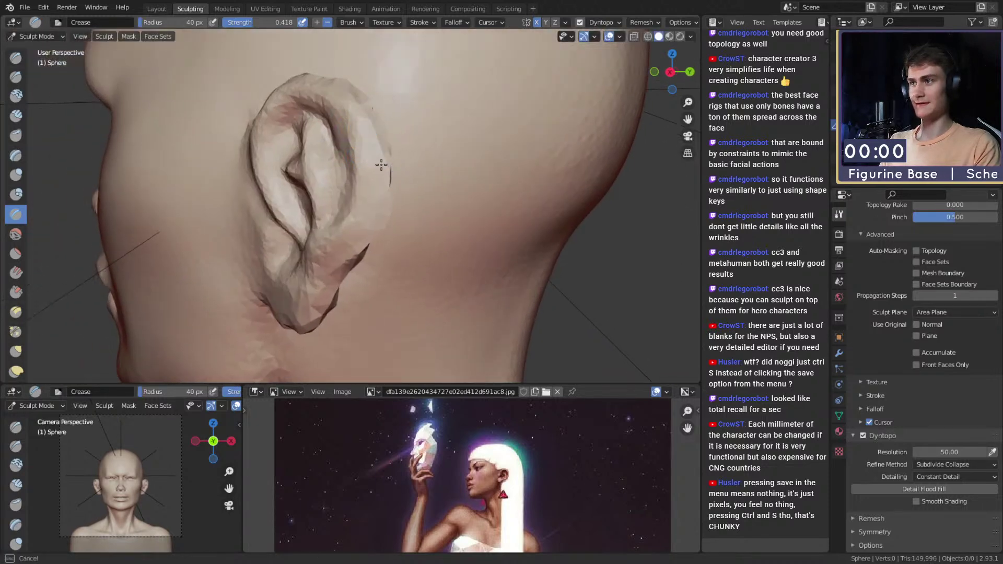
drag(356, 252, 371, 211)
middle_drag(342, 175, 264, 190)
key(f)
click(246, 188)
drag(204, 173, 232, 268)
middle_drag(236, 261, 342, 143)
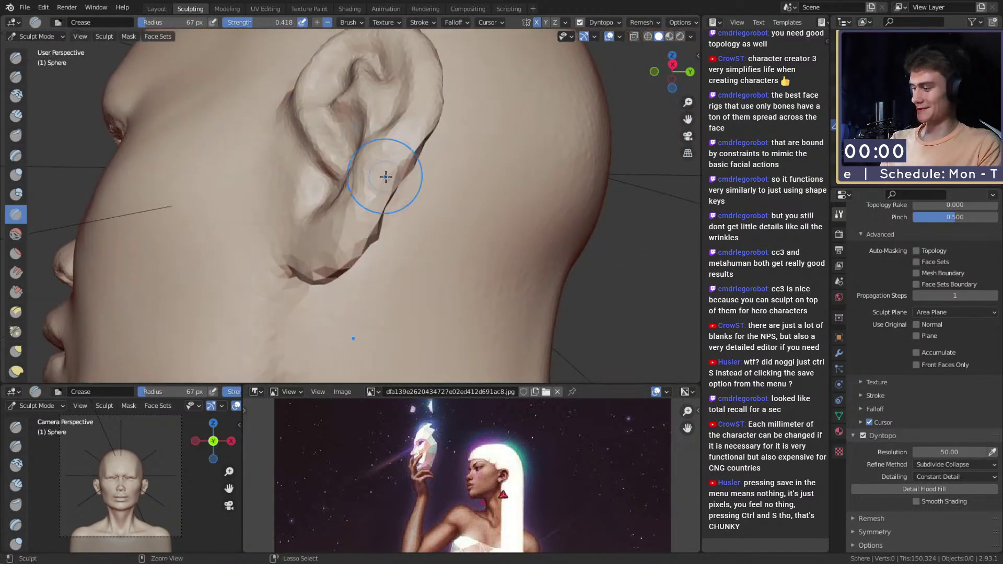
Step: Save the file and shape the lower rim and earlobe with inverted Crease strokes at 55 and 68 px radius
key(ctrl+s)
mouse_move(449, 179)
middle_down()
mouse_move(394, 172)
mouse_move(452, 170)
mouse_move(423, 185)
middle_up()
key(f)
click(424, 170)
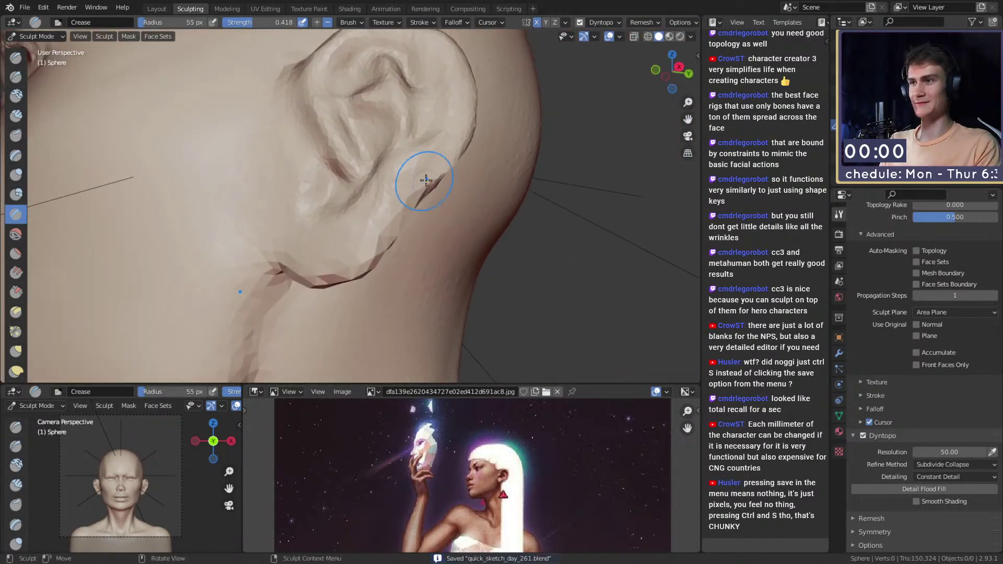
ctrl+drag(460, 138, 371, 229)
middle_drag(370, 228, 396, 258)
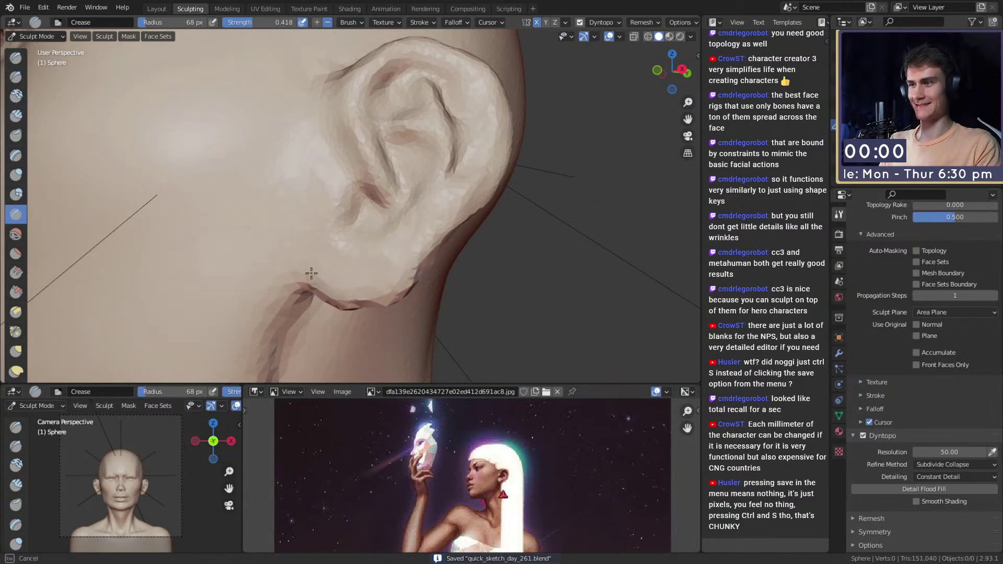
ctrl+drag(381, 272, 367, 266)
Step: Refine the tragus, its lower notch and the inner ear folds with Crease at 41 and 45 px radius
key(f)
click(370, 274)
mouse_move(429, 223)
middle_down()
mouse_move(437, 202)
mouse_move(383, 231)
middle_up()
drag(368, 218, 312, 96)
middle_drag(312, 96, 360, 208)
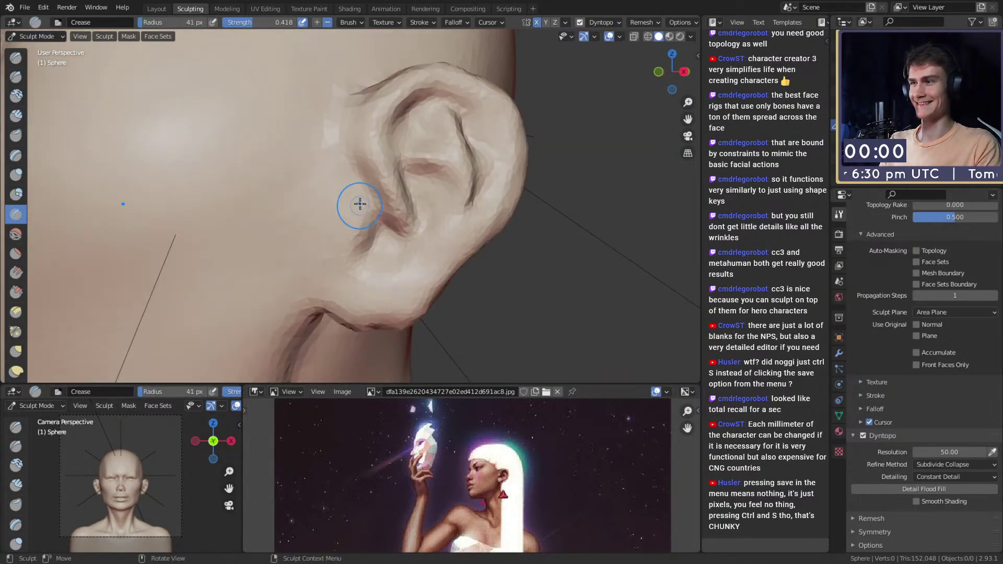
drag(360, 222, 346, 243)
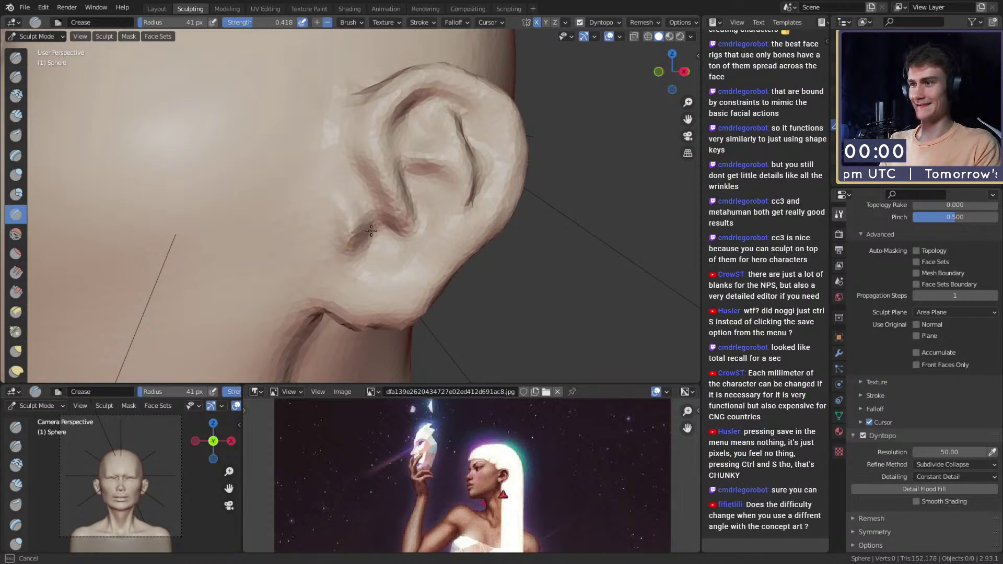
middle_drag(371, 225, 363, 220)
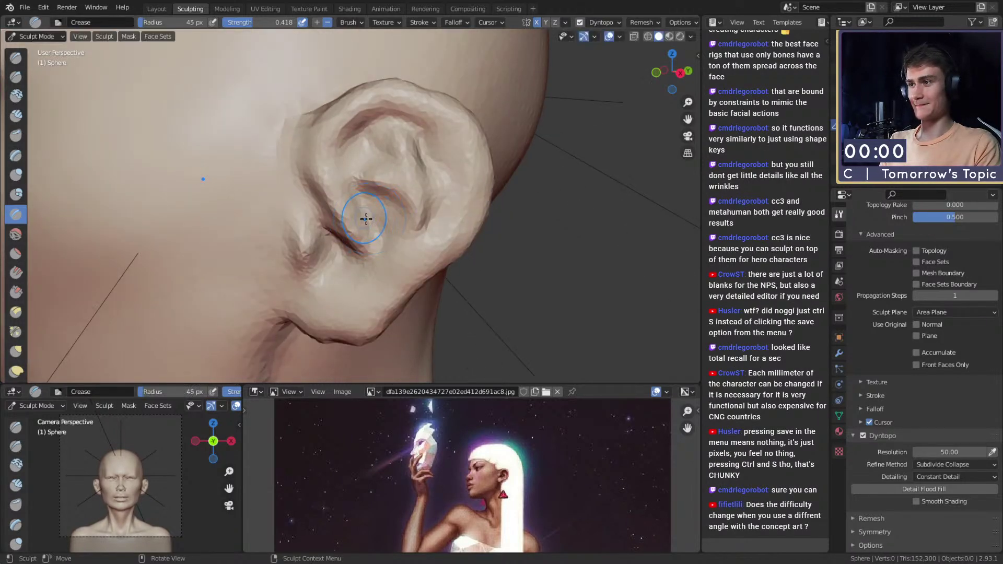
drag(344, 162, 314, 213)
middle_drag(331, 92, 298, 224)
Step: Carve the crease behind the ear where it meets the skull with Crease at 45 px radius
drag(266, 272, 293, 298)
middle_drag(293, 298, 256, 229)
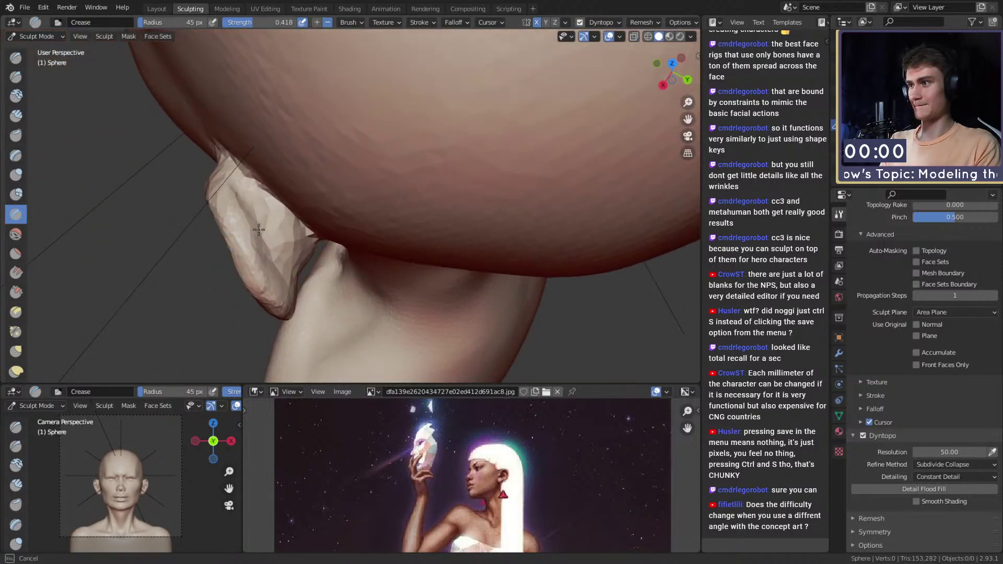
drag(246, 192, 277, 254)
middle_drag(276, 253, 246, 157)
drag(246, 157, 274, 217)
middle_drag(275, 217, 260, 152)
drag(260, 152, 292, 291)
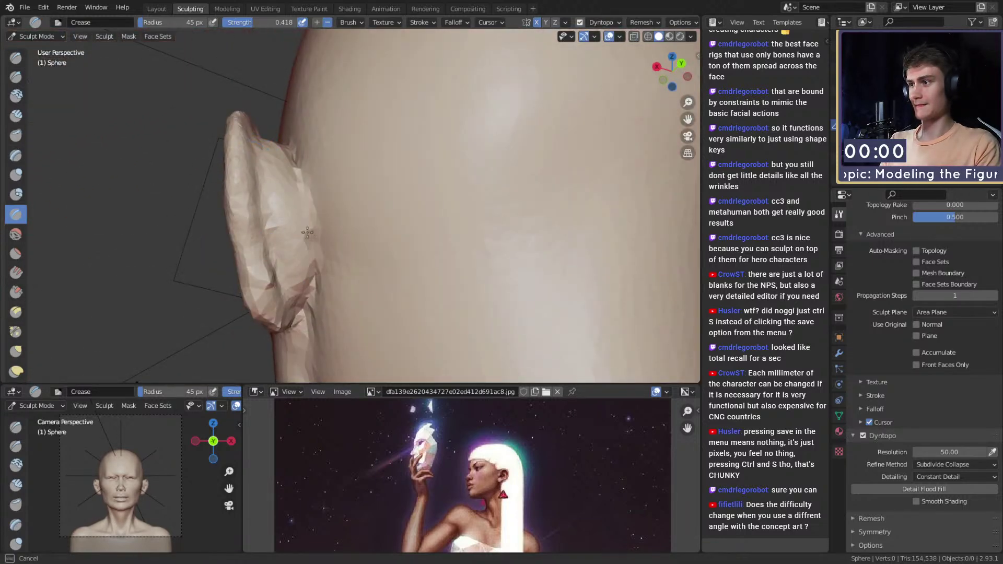
drag(299, 235, 279, 308)
Step: Push the side of the head around the ear inward with the Grab brush at 245 px radius
mouse_move(280, 306)
middle_down()
mouse_move(399, 204)
mouse_move(464, 248)
mouse_move(392, 217)
mouse_move(406, 203)
mouse_move(380, 203)
middle_up()
scroll(398, 204, down, 5)
key(g)
key(f)
click(400, 204)
drag(397, 204, 378, 207)
middle_drag(369, 208, 393, 214)
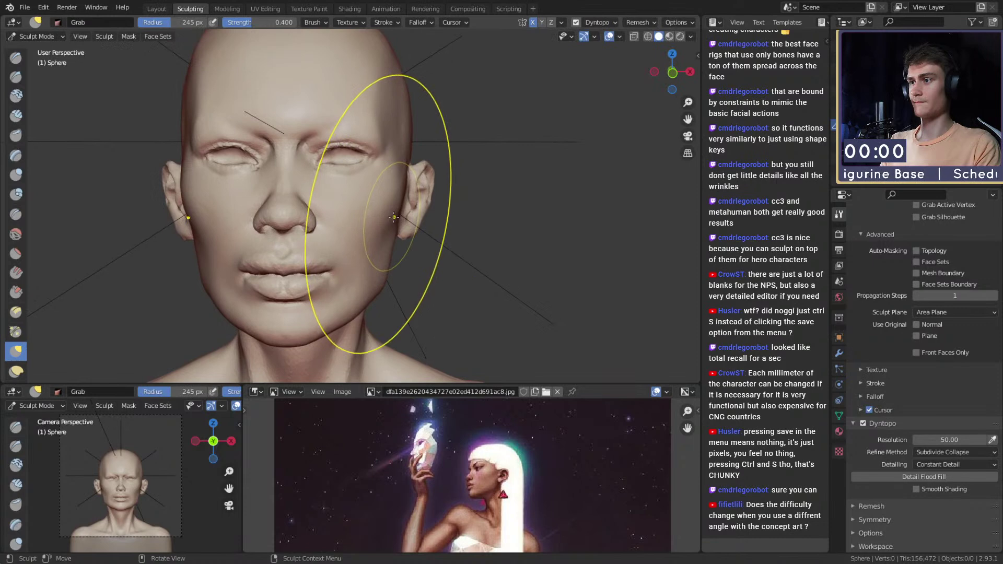
ctrl+alt+drag(389, 183, 403, 230)
alt+drag(403, 230, 376, 175)
mouse_move(374, 198)
ctrl+alt+mouse_down()
mouse_move(356, 172)
mouse_move(368, 193)
mouse_move(338, 240)
ctrl+alt+mouse_up()
Step: Refine the jawline below the ear with the Clay Strips brush at 88 px radius
key(f)
click(294, 175)
key(c)
mouse_move(385, 186)
alt+mouse_down()
mouse_move(347, 202)
mouse_move(251, 95)
alt+mouse_up()
alt+drag(388, 243, 304, 147)
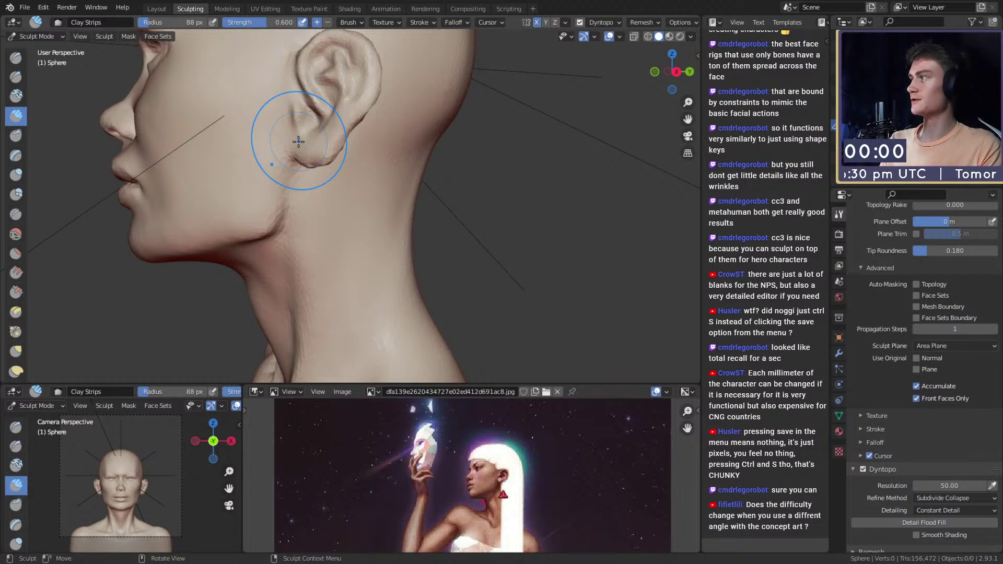
mouse_move(376, 230)
alt+mouse_down()
mouse_move(397, 204)
mouse_move(354, 171)
mouse_move(367, 166)
alt+mouse_up()
mouse_move(389, 155)
alt+shift+mouse_down()
mouse_move(354, 203)
mouse_move(320, 202)
alt+shift+mouse_up()
Step: Adjust the jaw corner and the underside of the jaw with Grab at 70 and 84 px radius
key(f)
click(332, 203)
key(g)
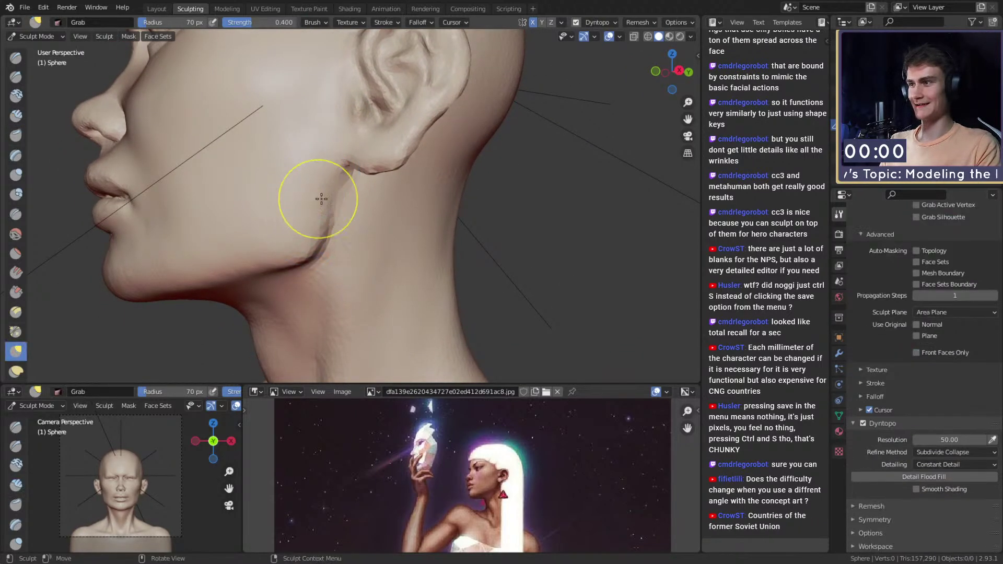
mouse_move(307, 206)
alt+shift+mouse_down()
mouse_move(346, 194)
mouse_move(352, 158)
alt+shift+mouse_up()
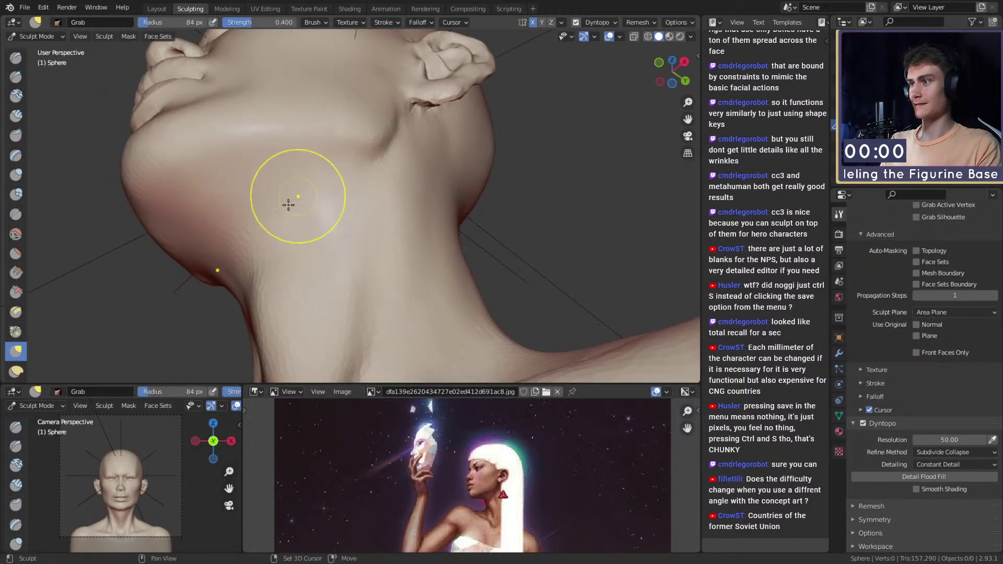
mouse_move(258, 253)
ctrl+alt+mouse_down()
mouse_move(351, 197)
mouse_move(318, 202)
mouse_move(329, 179)
ctrl+alt+mouse_up()
key(c)
mouse_move(393, 195)
alt+mouse_down()
mouse_move(423, 234)
mouse_move(397, 246)
mouse_move(359, 291)
mouse_move(385, 152)
alt+mouse_up()
Step: Reshape the crown and back of the skull with large Grab strokes at 175 and 192 px radius
key(g)
key(f)
click(375, 128)
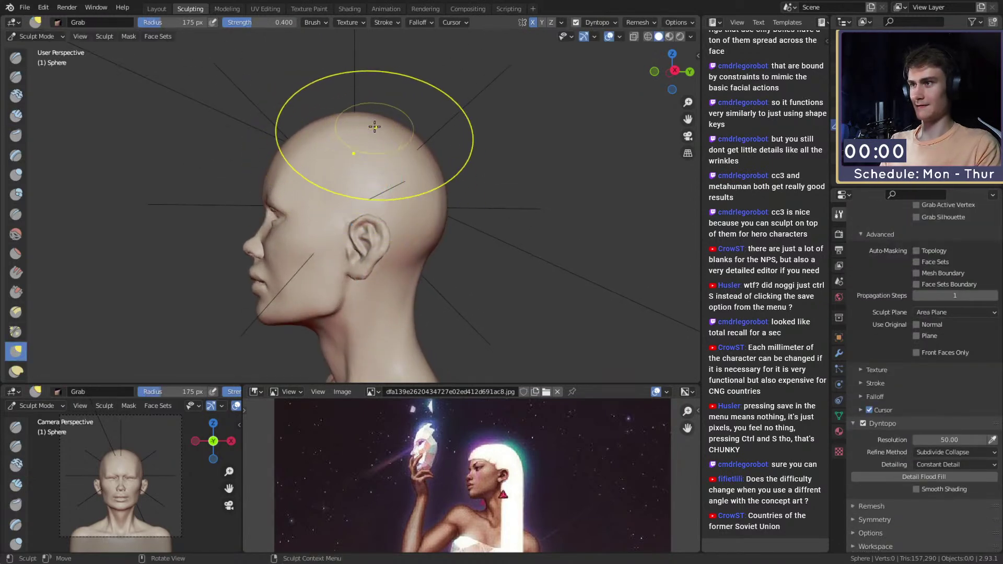
key(f)
click(321, 133)
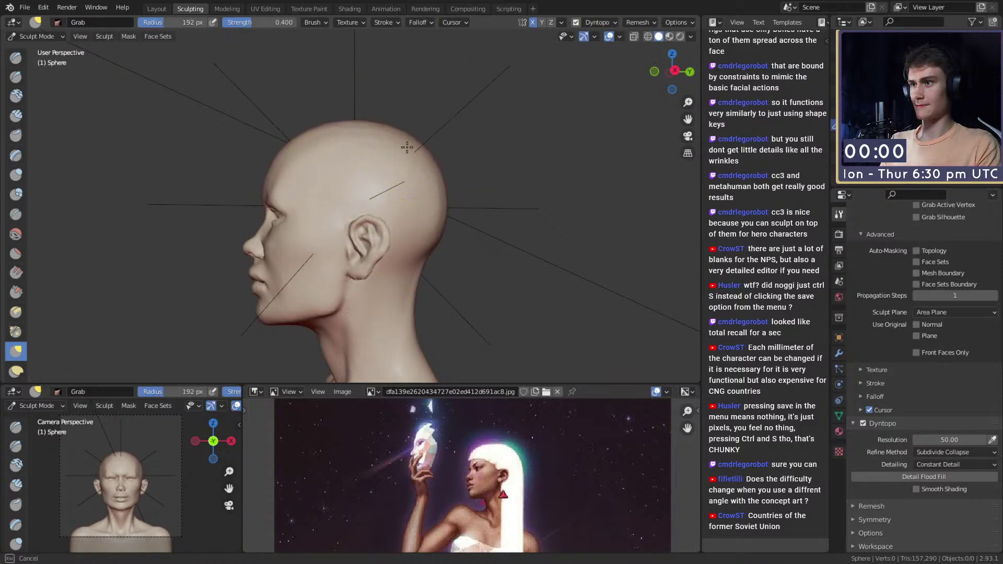
alt+shift+drag(409, 147, 379, 125)
key(f)
click(514, 205)
ctrl+alt+drag(411, 222, 401, 228)
mouse_move(401, 228)
middle_down()
mouse_move(482, 112)
mouse_move(352, 146)
mouse_move(336, 101)
mouse_move(402, 156)
mouse_move(424, 159)
mouse_move(436, 178)
middle_up()
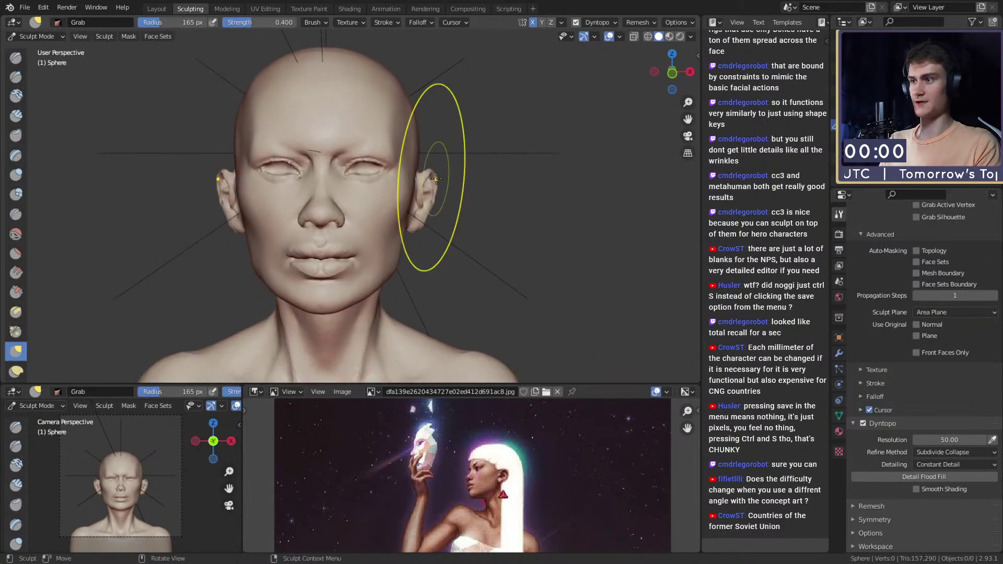
scroll(397, 157, down, 2)
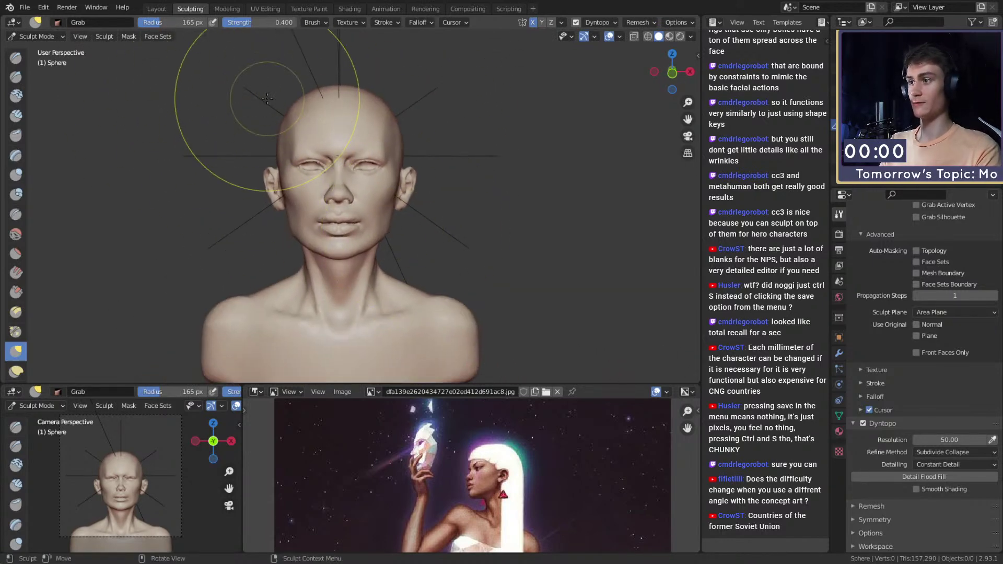
Step: Nudge the side of the face beside the earlobe slightly inward with the Grab brush
scroll(418, 220, up, 4)
shift+middle_drag(450, 183, 389, 222)
key(f)
click(390, 208)
drag(397, 206, 392, 204)
mouse_move(393, 204)
middle_down()
mouse_move(409, 201)
mouse_move(396, 213)
mouse_move(412, 197)
middle_up()
Step: Pull the side of the jaw slightly inward with Grab, ending with the brush at 104 px radius
key(f)
click(398, 205)
key(f)
click(395, 258)
drag(393, 259, 385, 259)
key(f)
click(384, 238)
mouse_move(384, 237)
middle_down()
mouse_move(360, 236)
mouse_move(381, 243)
mouse_move(412, 230)
middle_up()
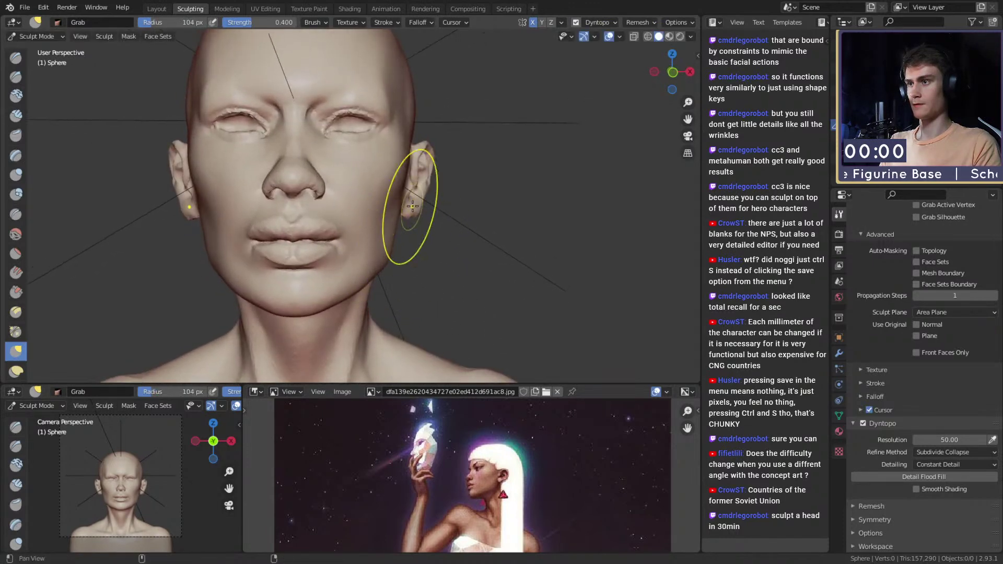
Step: Duplicate the bust in place in the Layout workspace
click(157, 9)
middle_drag(378, 228, 402, 310)
key(shift+d)
right_click(498, 295)
scroll(498, 295, up, 2)
middle_drag(498, 295, 457, 301)
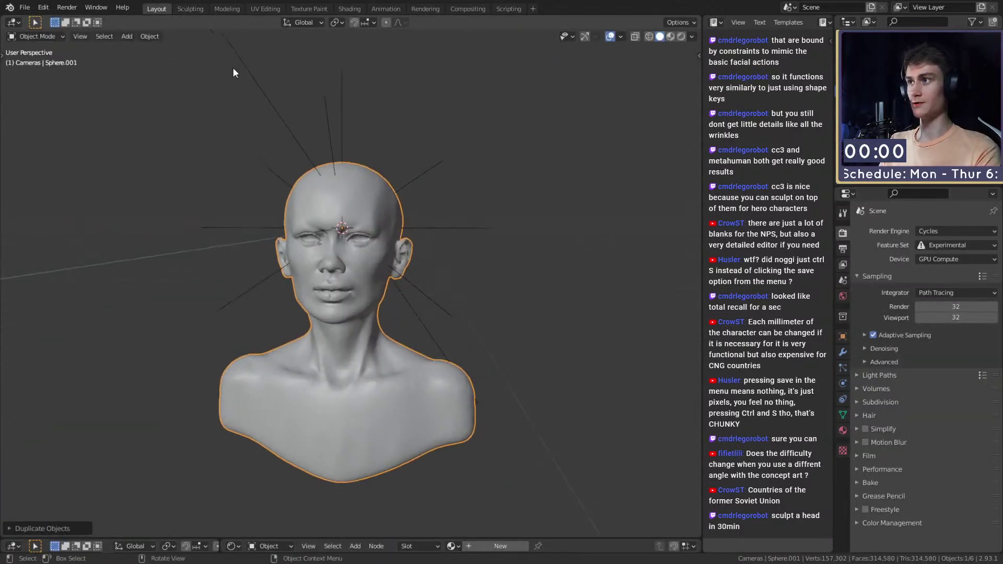
Step: Return to the Sculpting workspace and turn off Dyntopo for the duplicated bust
click(189, 8)
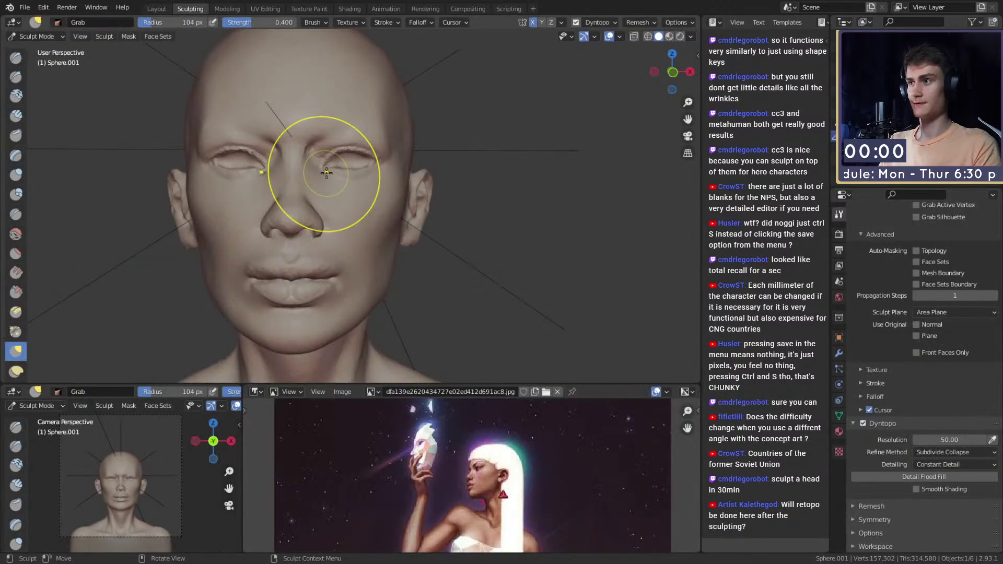
mouse_move(308, 172)
middle_down()
mouse_move(461, 209)
mouse_move(375, 223)
middle_up()
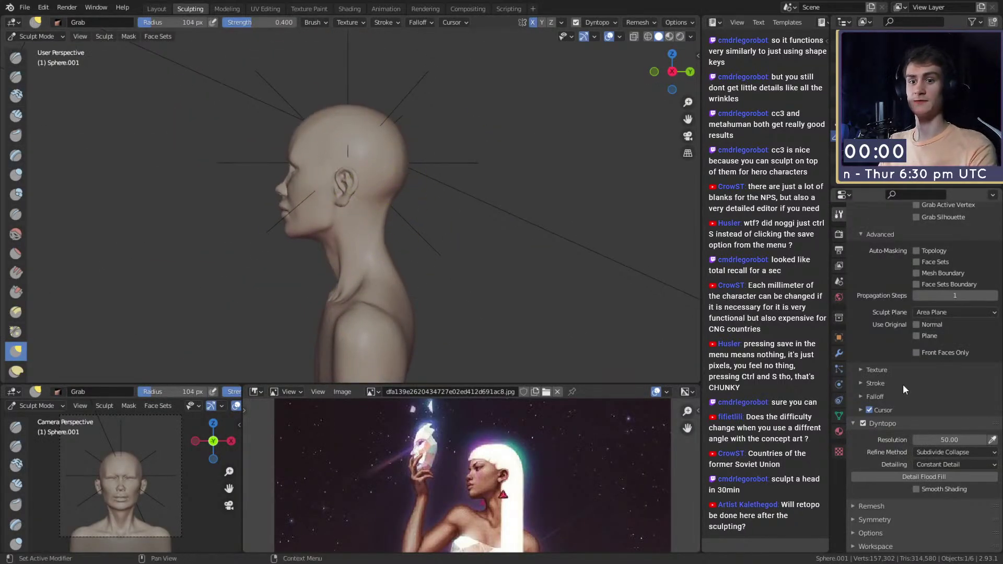
click(863, 424)
Step: Cut the face, neck and torso off the duplicate in right orthographic view using Lasso Trim in Difference mode
scroll(18, 184, down, 8)
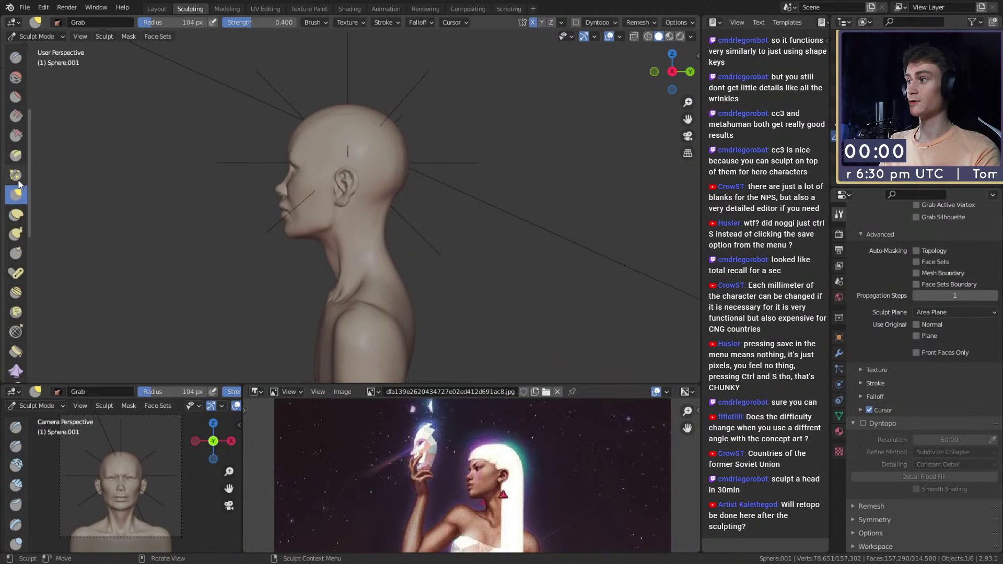
key(KP_3)
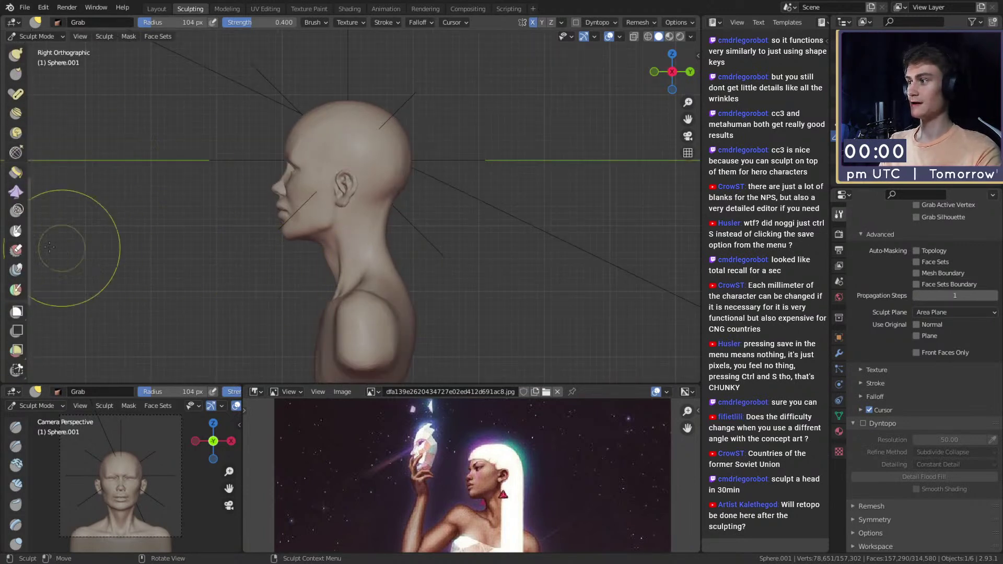
scroll(14, 244, down, 5)
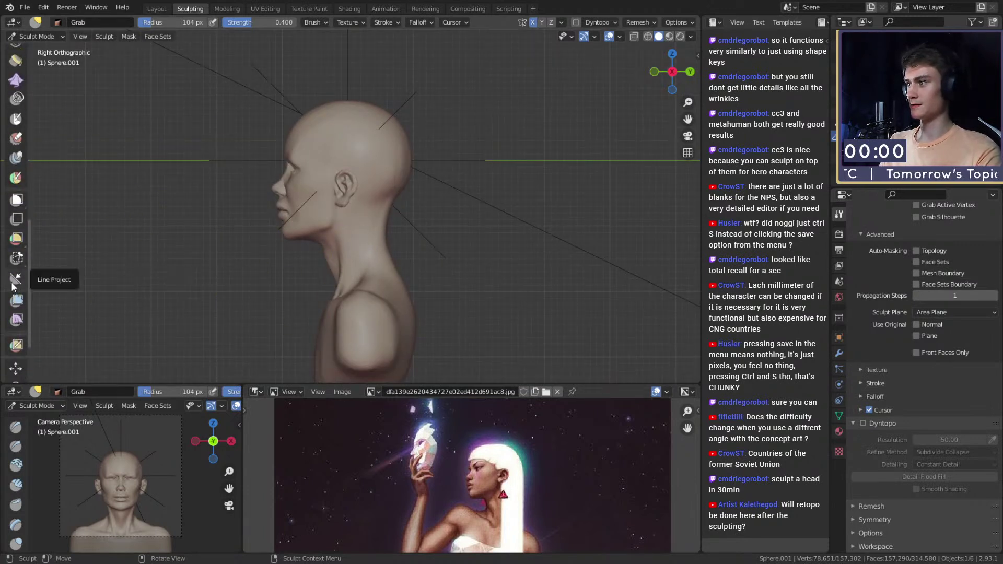
mouse_move(16, 258)
mouse_down()
mouse_move(53, 264)
mouse_move(62, 285)
mouse_up()
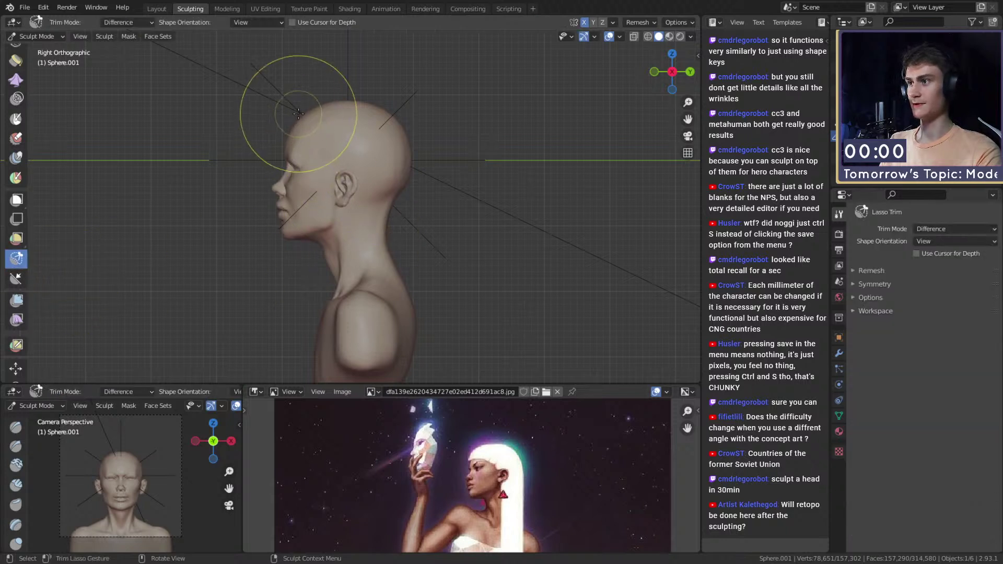
mouse_move(280, 140)
mouse_down()
mouse_move(322, 173)
mouse_move(355, 180)
mouse_move(437, 324)
mouse_move(400, 413)
mouse_move(282, 324)
mouse_move(235, 224)
mouse_move(258, 293)
mouse_up()
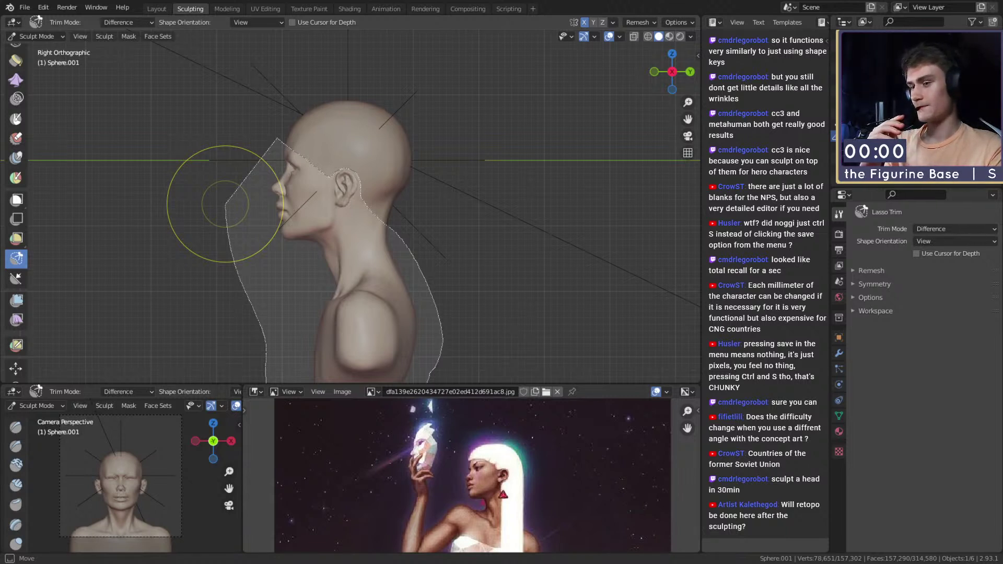
drag(225, 203, 226, 205)
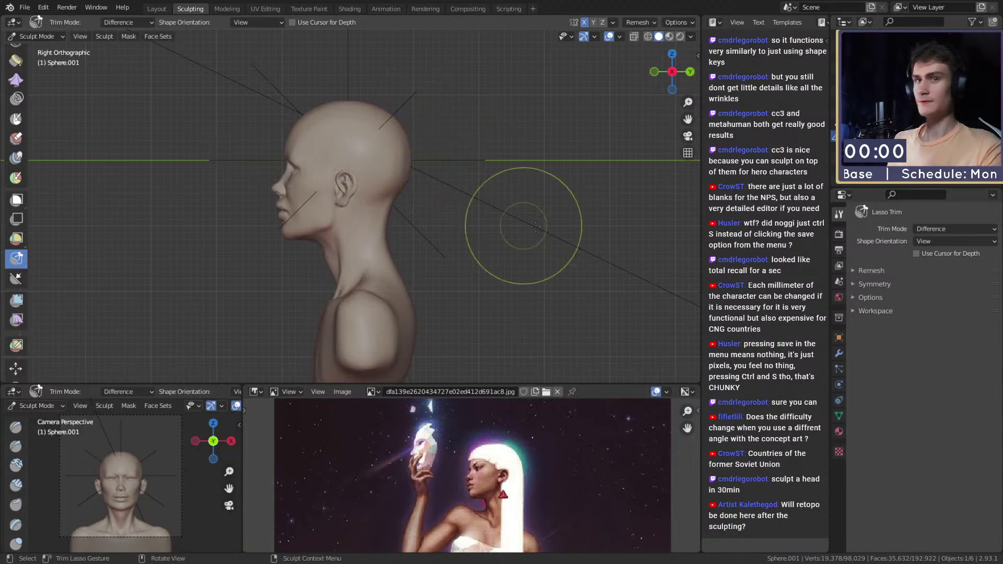
Step: Hide the original bust to isolate the trimmed skull piece and view its cut underside
mouse_move(437, 191)
middle_down()
mouse_move(437, 212)
mouse_move(440, 182)
middle_up()
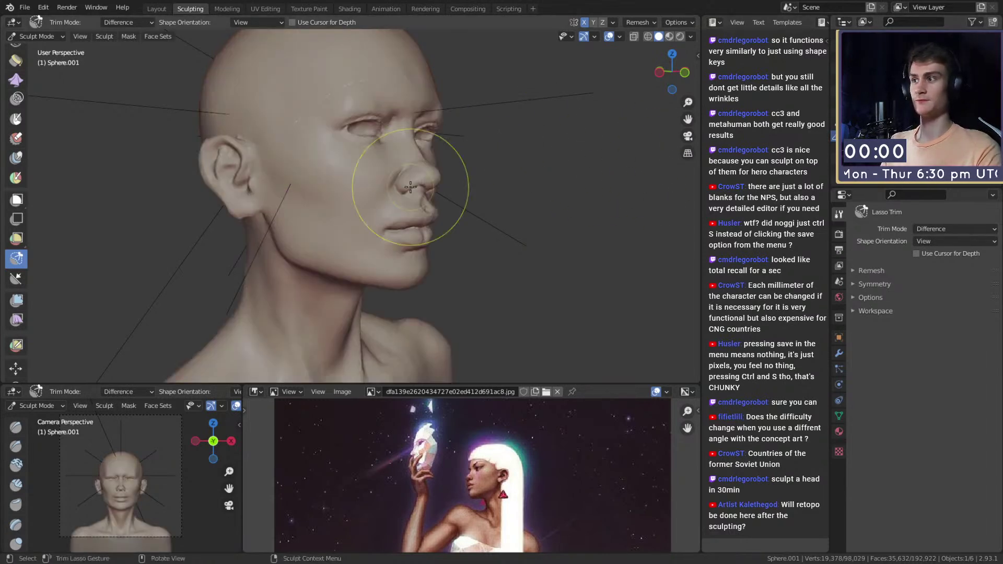
middle_drag(289, 213, 287, 286)
scroll(287, 286, up, 1)
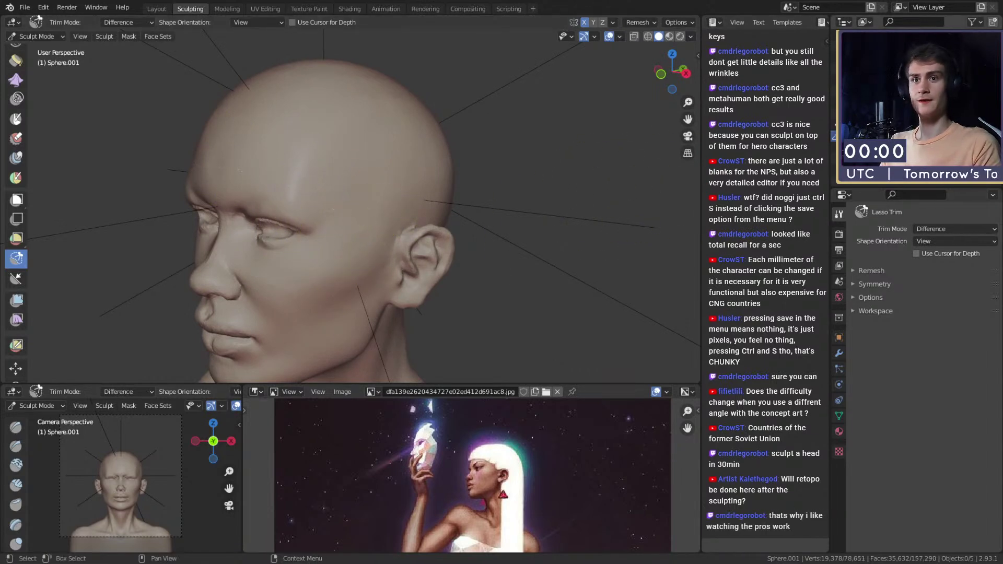
click(992, 126)
mouse_move(343, 237)
middle_down()
mouse_move(340, 157)
mouse_move(321, 164)
mouse_move(334, 163)
middle_up()
Step: Switch to the Clay Strips brush and re-enable Dyntopo for the trimmed skull piece
key(c)
drag(327, 102, 312, 154)
drag(924, 351, 919, 351)
scroll(890, 258, down, 10)
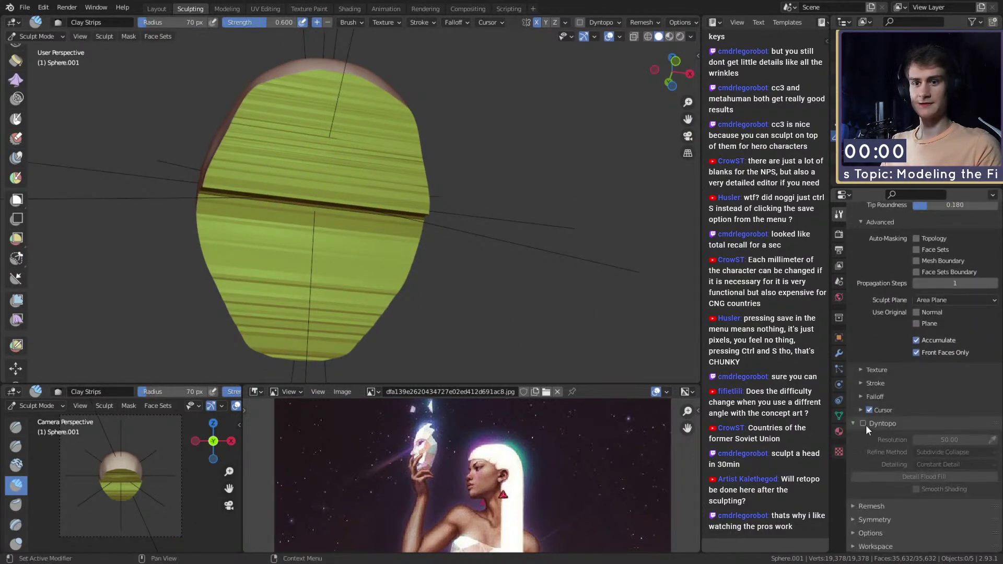
click(864, 424)
Step: Work Clay Strips strokes over both flat cut faces on the skull piece's underside to rebuild their stretched mesh
middle_drag(336, 123, 347, 157)
drag(334, 120, 344, 219)
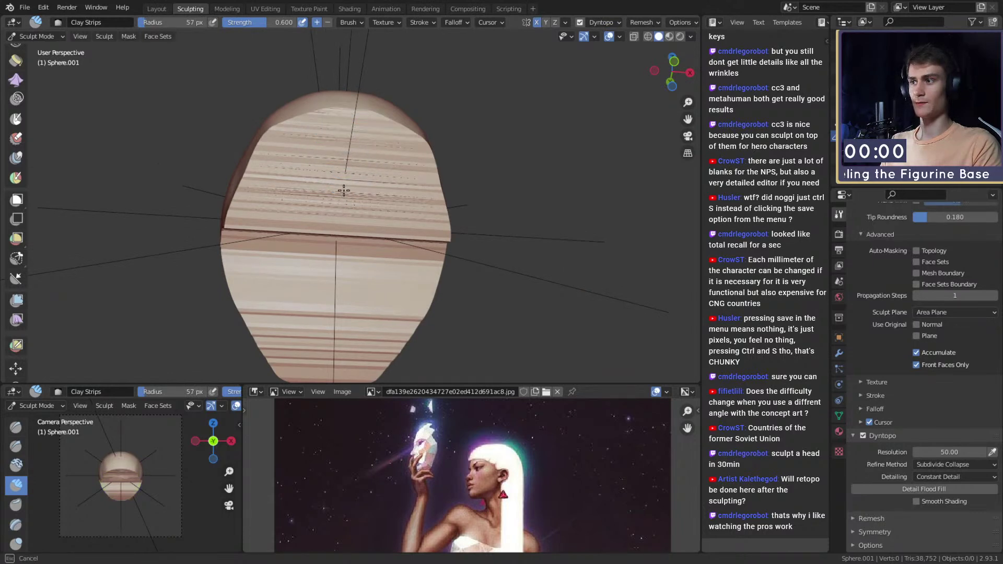
drag(352, 172, 351, 177)
middle_drag(352, 178, 353, 202)
drag(329, 211, 328, 218)
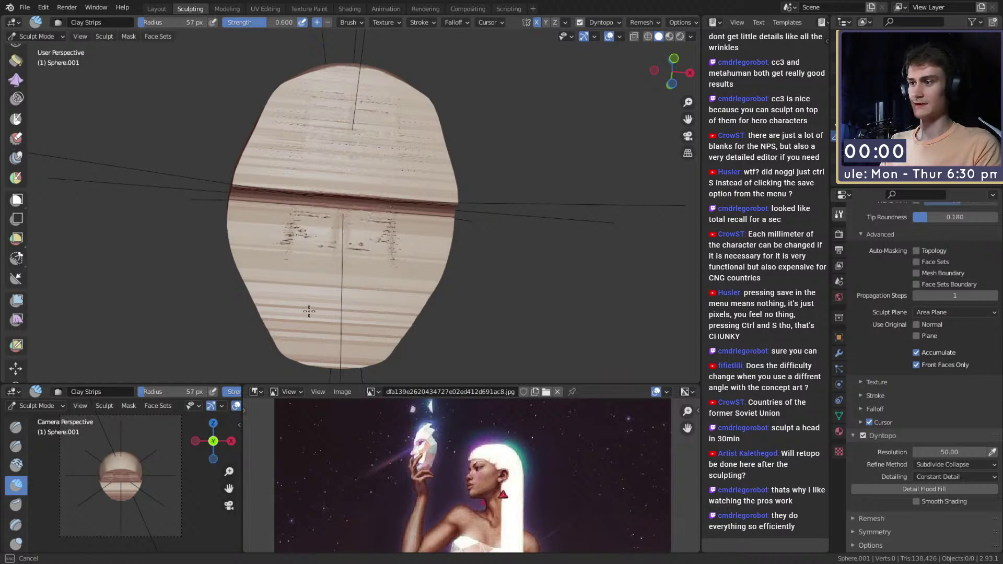
drag(325, 310, 317, 304)
drag(315, 346, 268, 291)
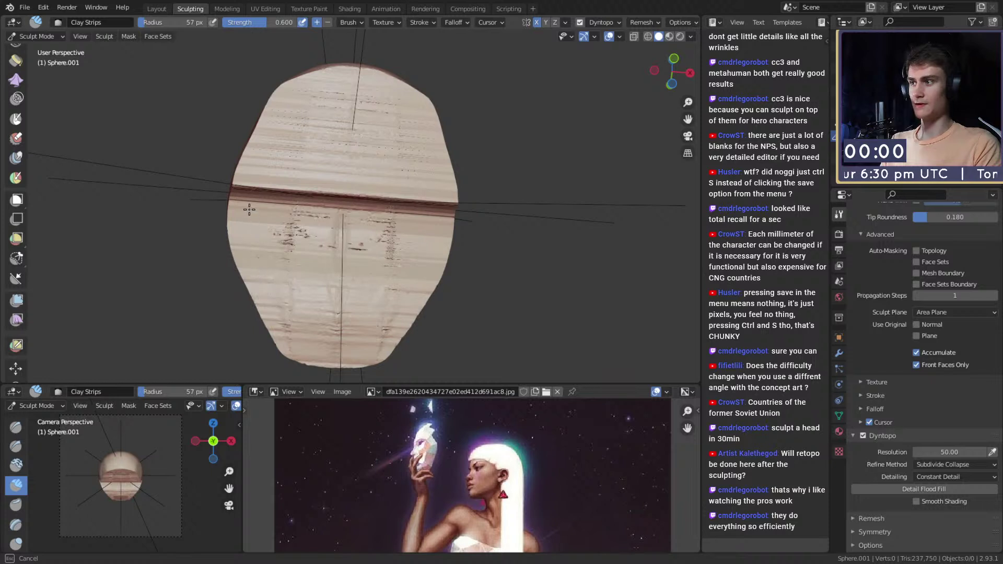
Step: Even out the streaky cut faces on the underside and smooth the crease between them
drag(290, 198, 291, 224)
drag(250, 189, 267, 163)
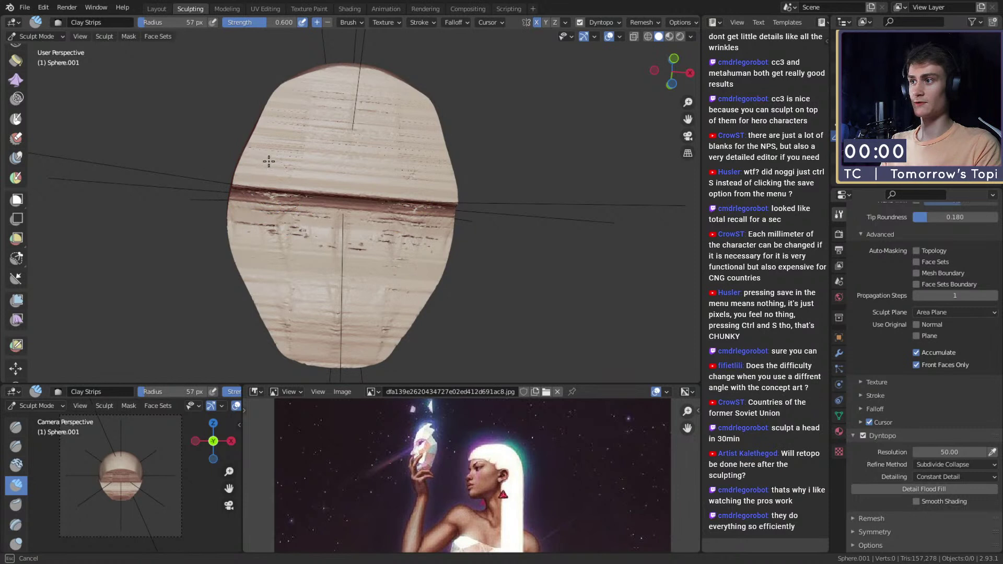
drag(306, 96, 295, 124)
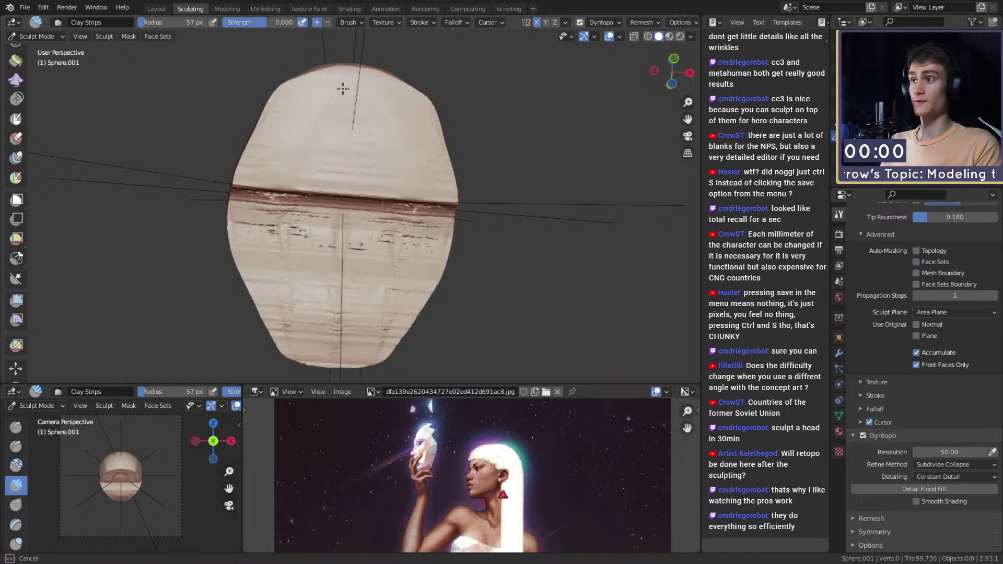
drag(312, 157, 334, 205)
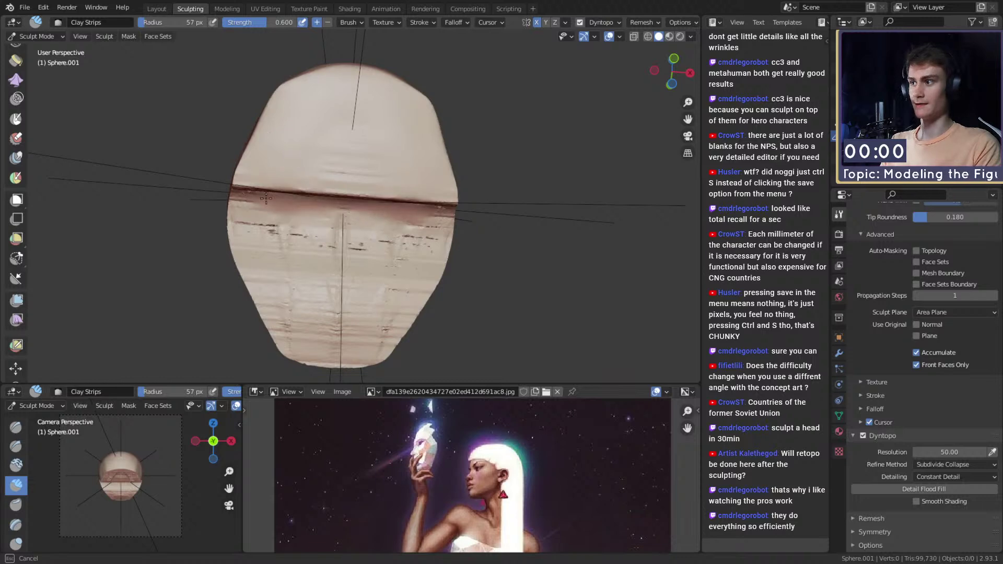
middle_drag(303, 192, 344, 164)
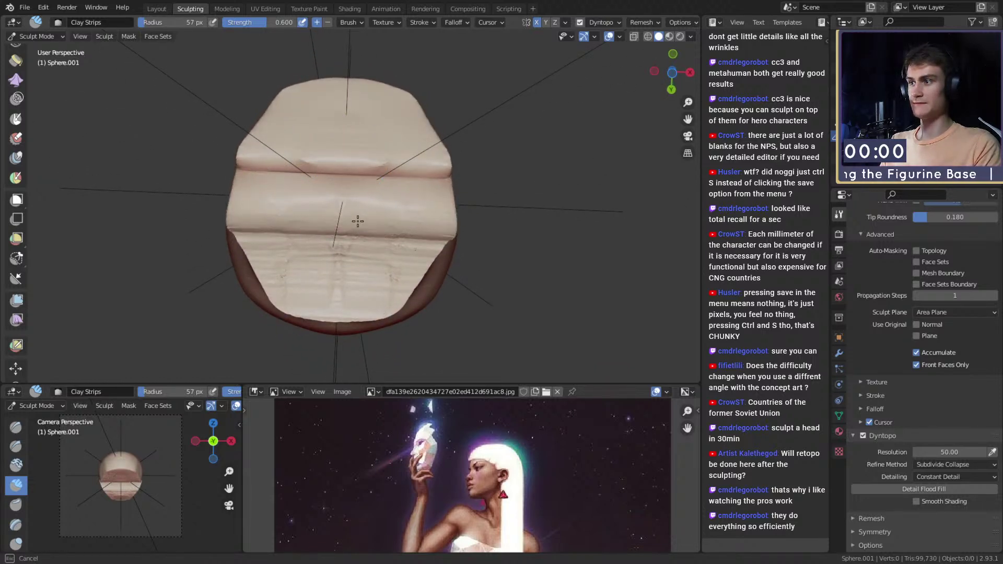
middle_drag(359, 223, 341, 271)
middle_drag(338, 310, 327, 268)
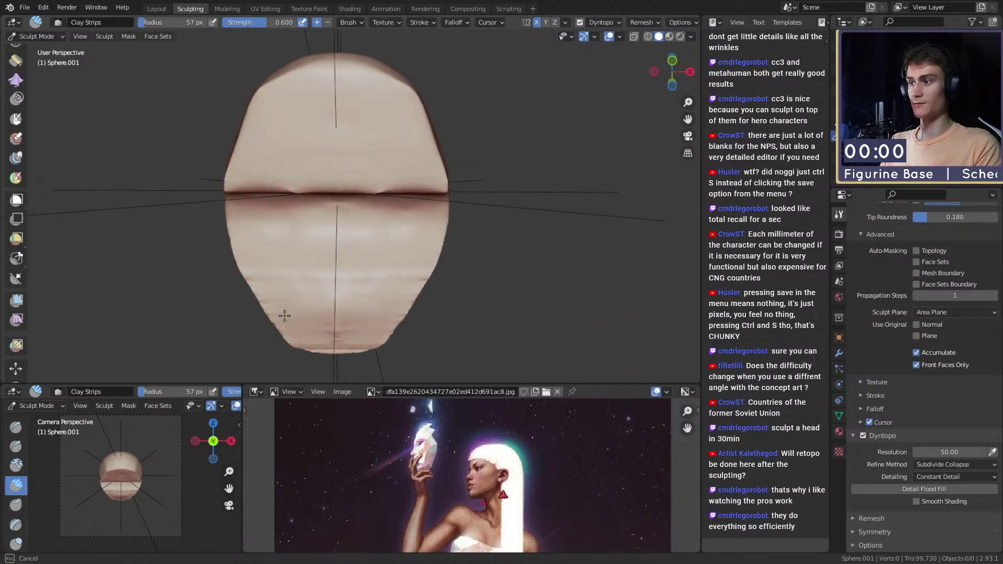
Step: Soften the ridge between the two cut faces with further strokes, enlarging the Clay Strips radius to 111 px
mouse_move(315, 189)
middle_down()
mouse_move(313, 213)
mouse_move(306, 209)
middle_up()
drag(315, 222, 295, 222)
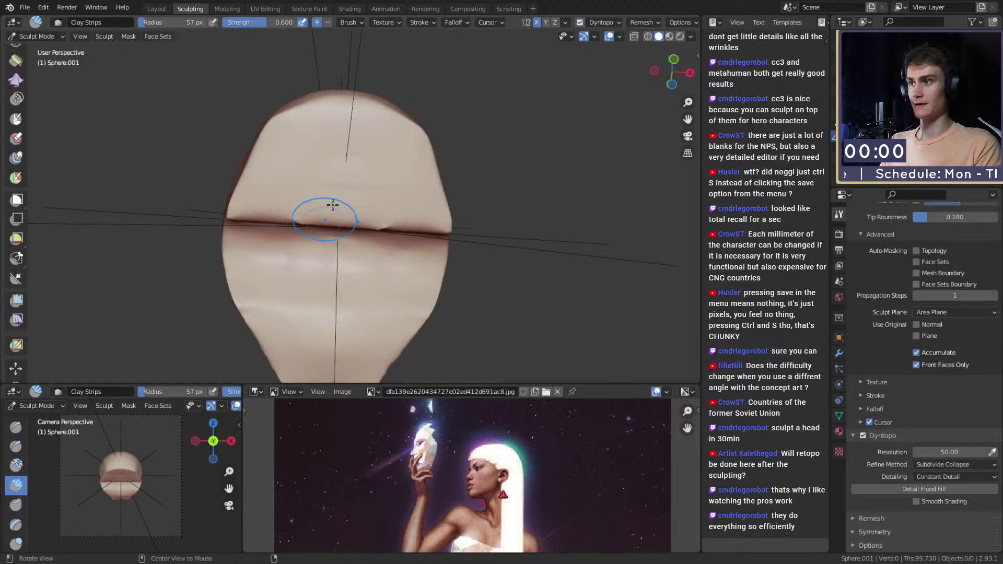
scroll(323, 213, up, 2)
middle_drag(321, 200, 320, 172)
key(f)
click(308, 174)
mouse_move(276, 186)
mouse_down()
mouse_move(296, 196)
mouse_move(295, 184)
mouse_move(266, 176)
mouse_move(292, 181)
mouse_up()
mouse_move(325, 156)
alt+mouse_down()
mouse_move(340, 177)
mouse_move(343, 214)
alt+mouse_up()
mouse_move(345, 188)
ctrl+alt+mouse_down()
mouse_move(354, 214)
mouse_move(306, 237)
mouse_move(247, 206)
ctrl+alt+mouse_up()
key(f)
click(381, 220)
alt+drag(380, 219, 444, 155)
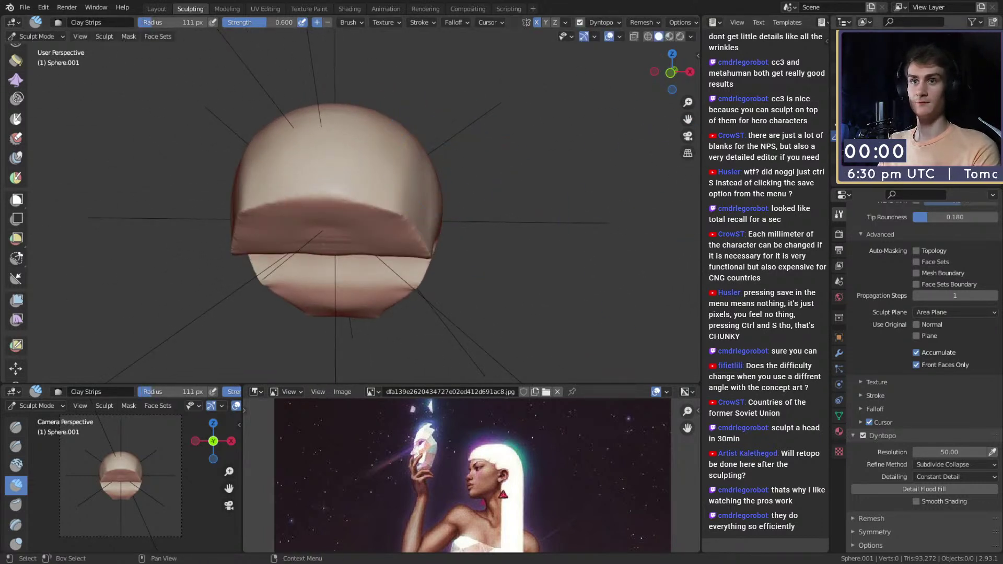
Step: Unhide the original bust and inflate the skull piece with the Mesh Filter until it covers the scalp
click(993, 125)
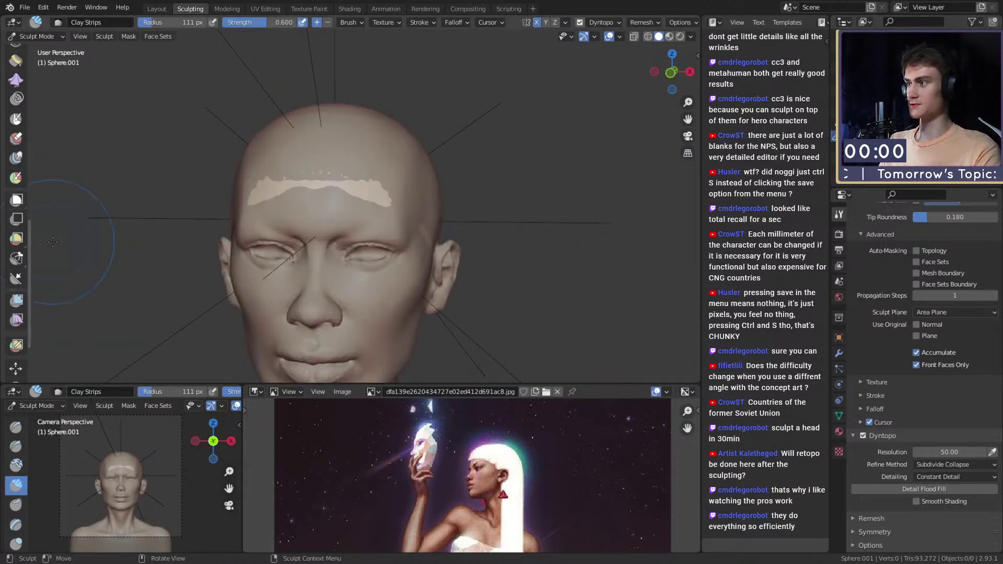
scroll(62, 235, down, 1)
scroll(9, 234, down, 3)
click(17, 219)
drag(209, 235, 901, 265)
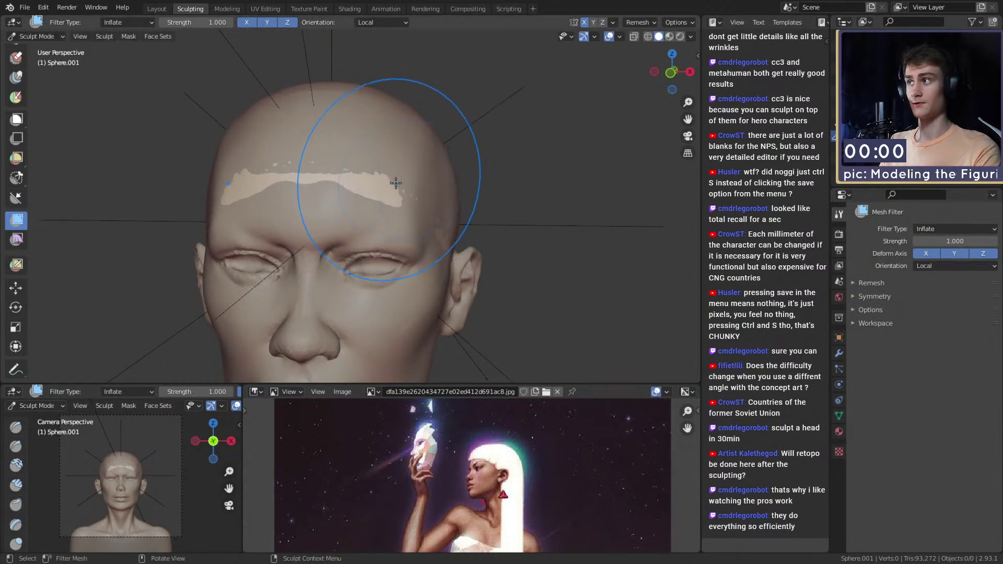
mouse_move(381, 186)
mouse_down()
mouse_move(409, 186)
mouse_move(396, 187)
mouse_up()
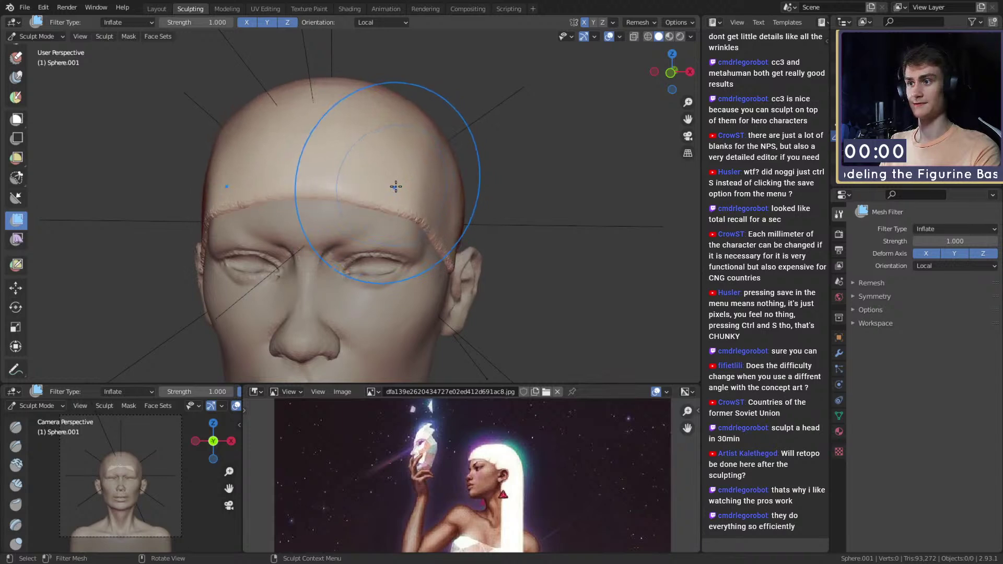
Step: Reshape the skull piece's hairline around the temples and ears using the Snake Hook brush at various sizes
mouse_move(396, 186)
middle_down()
mouse_move(381, 230)
mouse_move(330, 217)
mouse_move(333, 204)
middle_up()
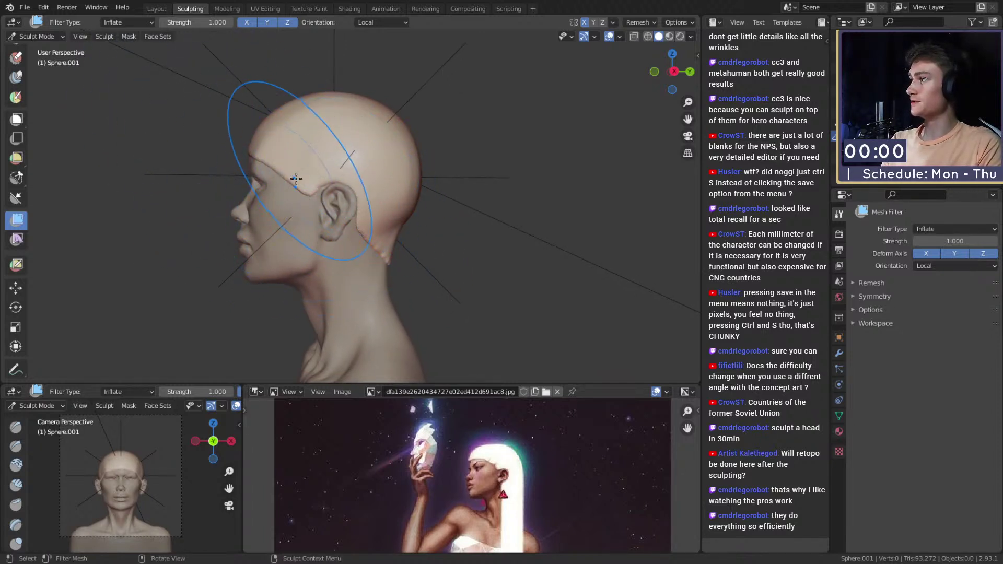
key(k)
key(f)
mouse_move(335, 199)
middle_down()
mouse_move(309, 197)
mouse_move(369, 196)
mouse_move(374, 218)
mouse_move(362, 206)
mouse_move(392, 175)
mouse_move(400, 184)
middle_up()
key(f)
click(309, 197)
key(f)
click(364, 197)
key(f)
click(376, 202)
key(f)
click(366, 209)
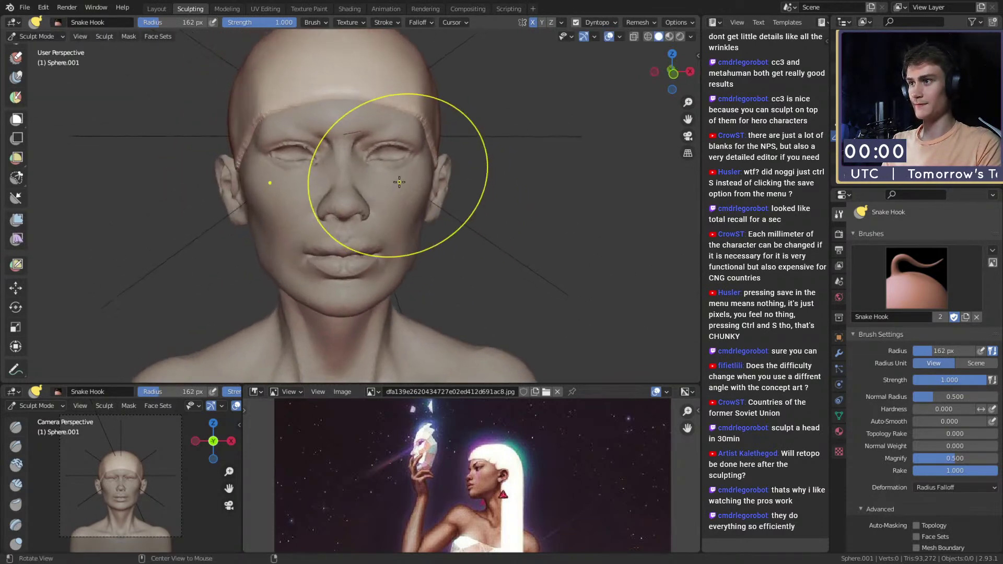
Step: Pull the forehead hairline into a straighter, lower fringe above the brows with the Snake Hook brush
mouse_move(385, 147)
alt+shift+mouse_down()
mouse_move(388, 195)
mouse_move(365, 167)
mouse_move(367, 145)
mouse_move(300, 179)
mouse_move(419, 162)
mouse_move(361, 188)
alt+shift+mouse_up()
key(f)
click(332, 163)
key(f)
click(418, 164)
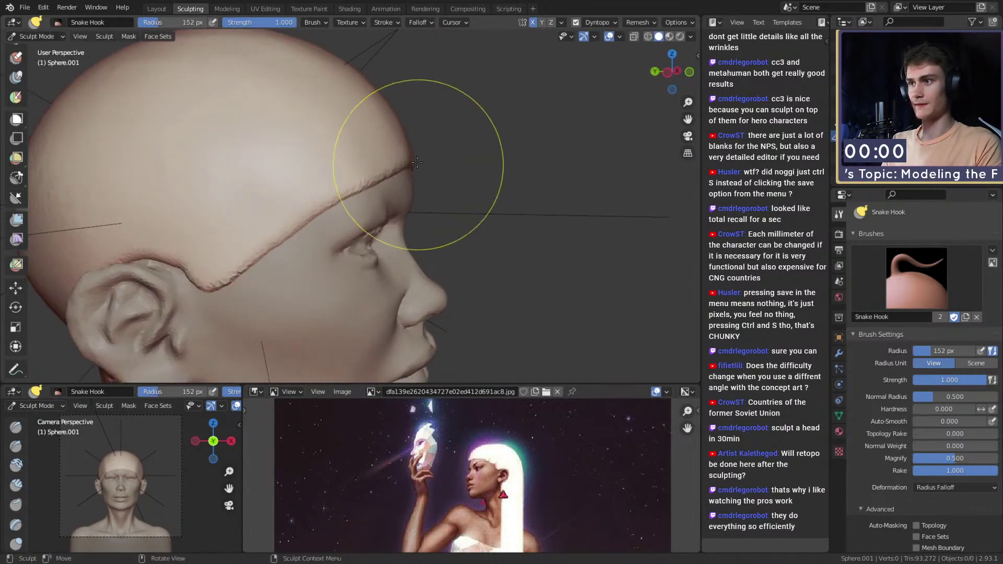
drag(423, 178, 429, 173)
mouse_move(432, 154)
alt+mouse_down()
mouse_move(342, 159)
mouse_move(338, 177)
mouse_move(340, 162)
mouse_move(428, 157)
mouse_move(336, 187)
alt+mouse_up()
key(f)
click(331, 179)
key(f)
click(453, 148)
key(f)
click(367, 198)
mouse_move(408, 198)
alt+mouse_down()
mouse_move(359, 195)
mouse_move(385, 179)
alt+mouse_up()
Step: Carve strand grooves into the fringe and side hair with the 19 px Crease brush, and save the file
key(shift+c)
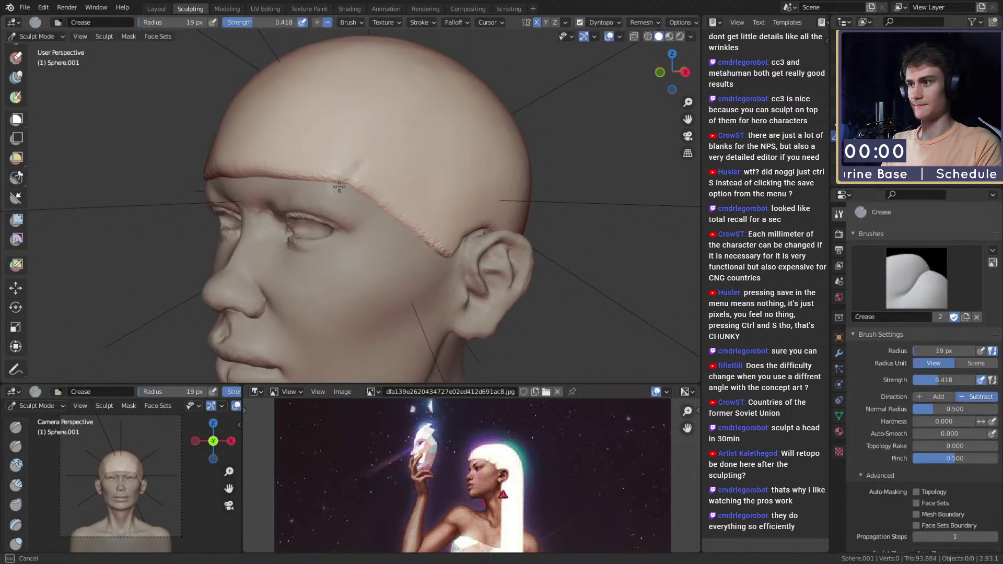
alt+drag(400, 114, 379, 155)
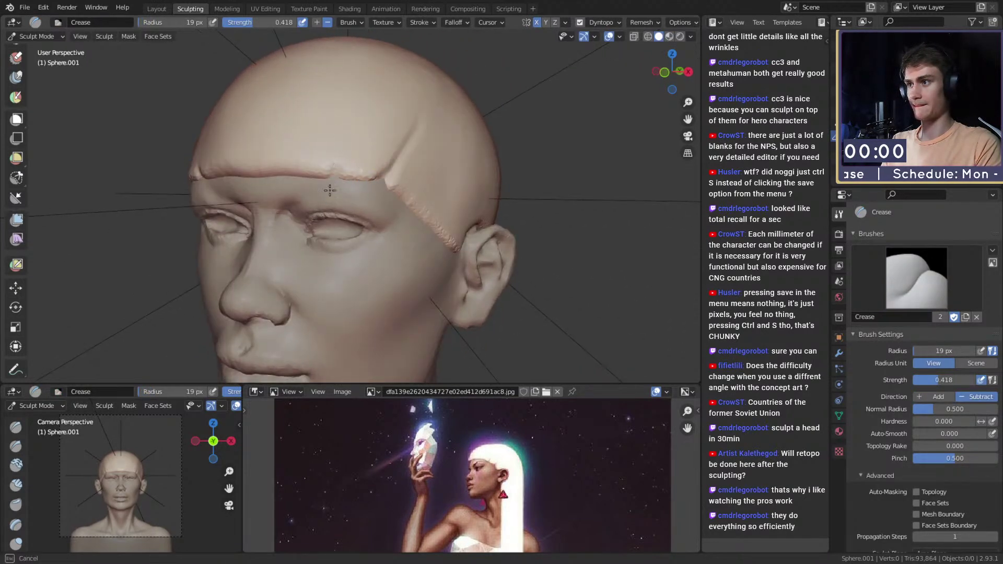
mouse_move(377, 78)
alt+mouse_down()
mouse_move(322, 202)
mouse_move(287, 79)
alt+mouse_up()
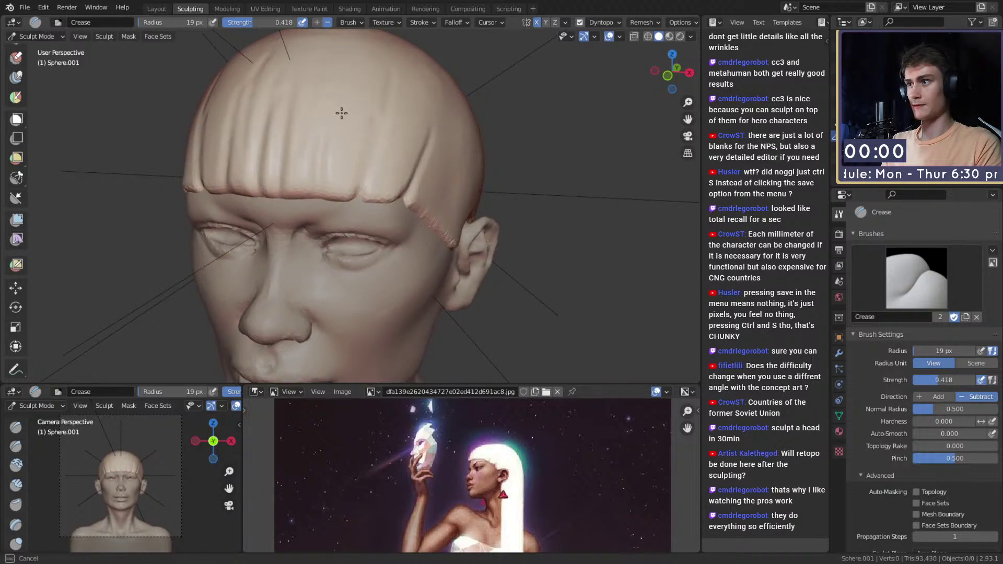
mouse_move(288, 203)
middle_down()
mouse_move(375, 179)
mouse_move(340, 163)
mouse_move(366, 217)
mouse_move(331, 206)
mouse_move(335, 192)
middle_up()
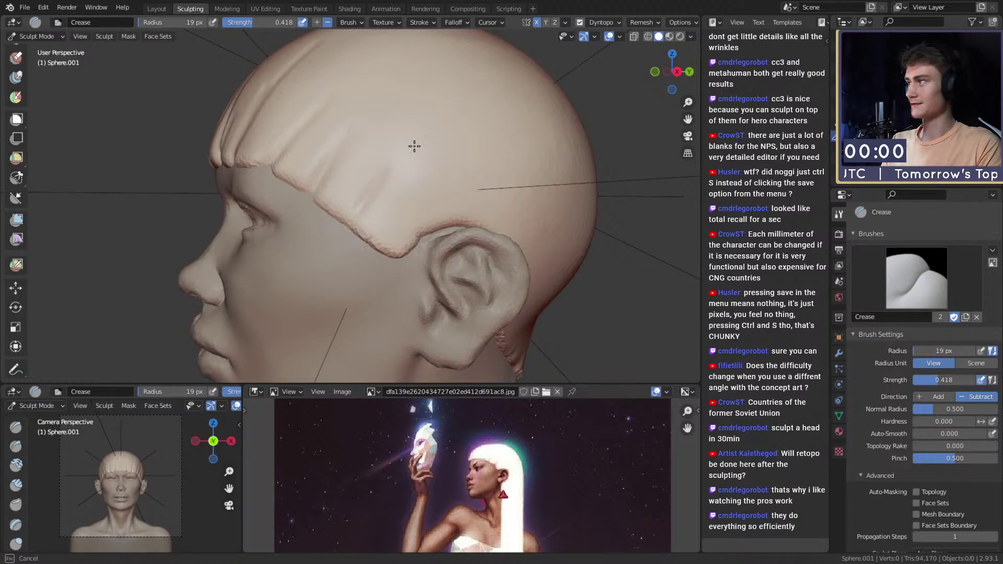
middle_drag(423, 128, 373, 190)
mouse_move(396, 155)
middle_down()
mouse_move(448, 139)
mouse_move(426, 201)
mouse_move(405, 150)
mouse_move(352, 226)
mouse_move(431, 170)
mouse_move(407, 220)
middle_up()
middle_drag(324, 173, 413, 172)
mouse_move(366, 157)
ctrl+middle_down()
mouse_move(341, 193)
mouse_move(359, 185)
mouse_move(349, 143)
mouse_move(407, 149)
mouse_move(405, 201)
mouse_move(415, 208)
ctrl+middle_up()
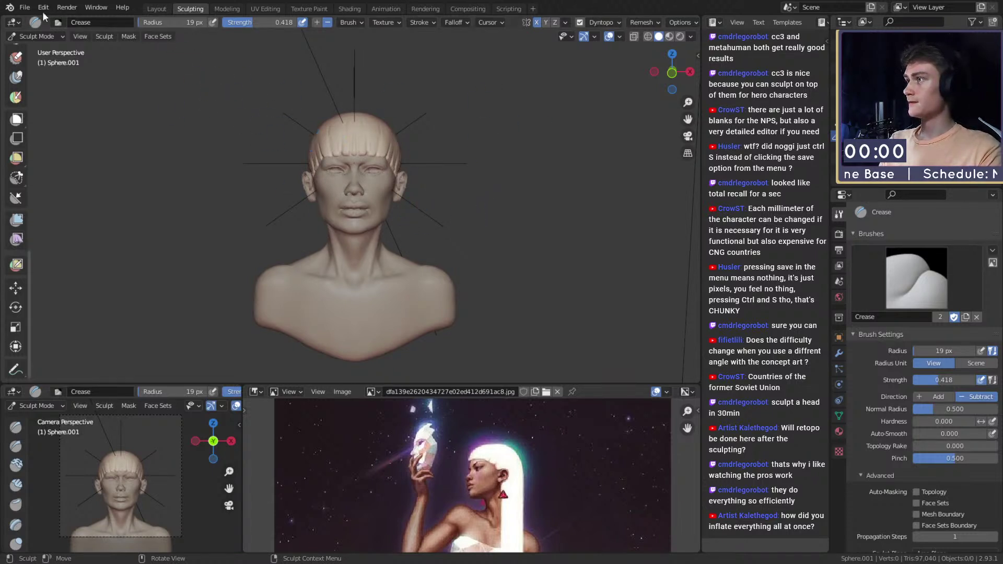
click(25, 7)
click(36, 81)
Step: Examine the Mesh Filter tool's filter type setting, and return to the Clay Strips brush
scroll(385, 214, up, 3)
middle_drag(376, 206, 404, 188)
scroll(423, 215, up, 3)
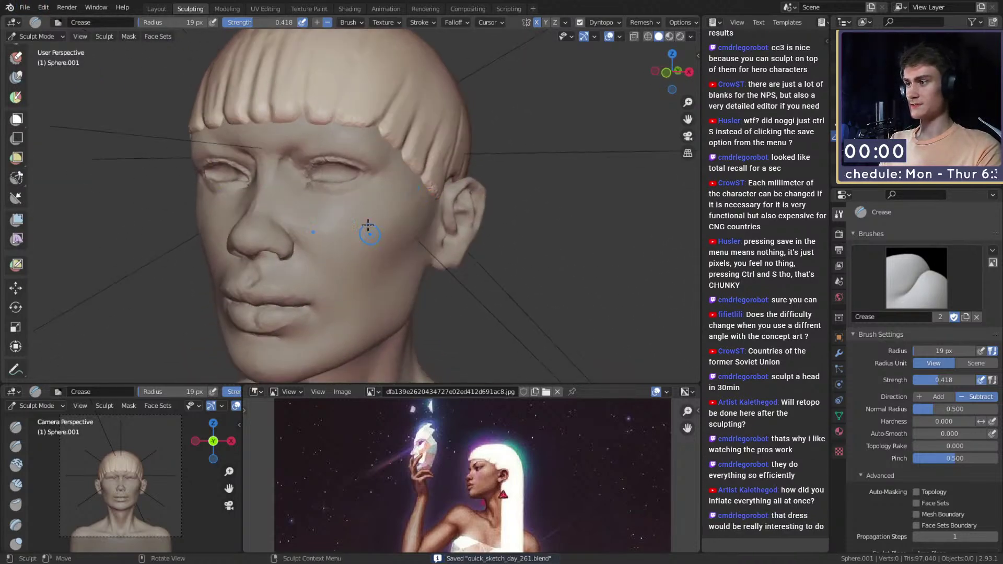
middle_drag(373, 267, 359, 152)
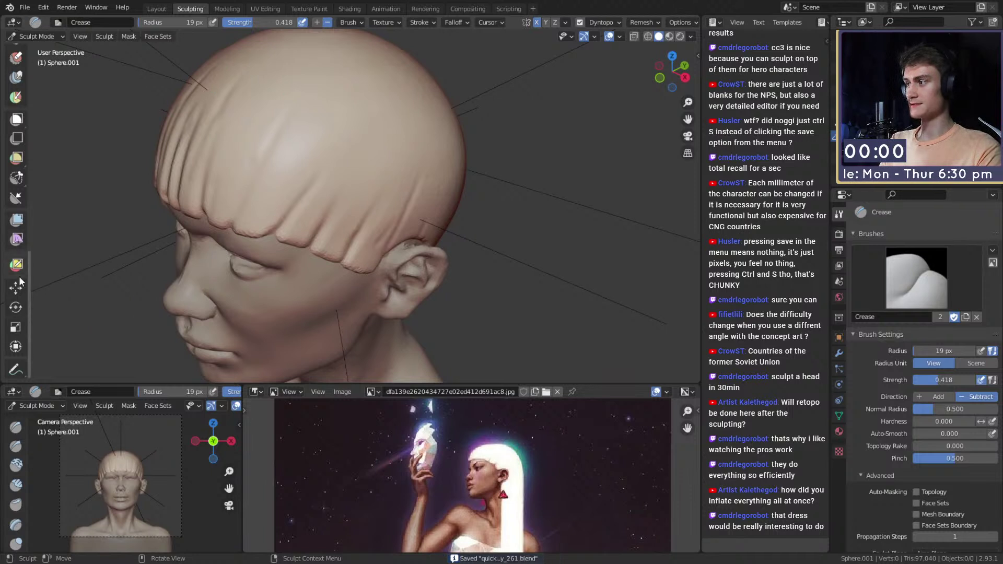
click(17, 218)
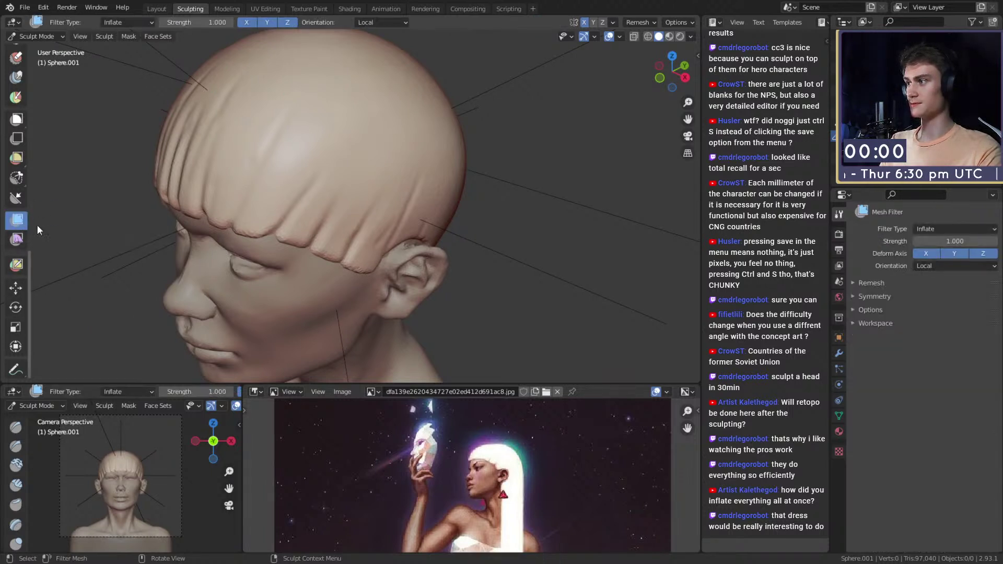
click(936, 228)
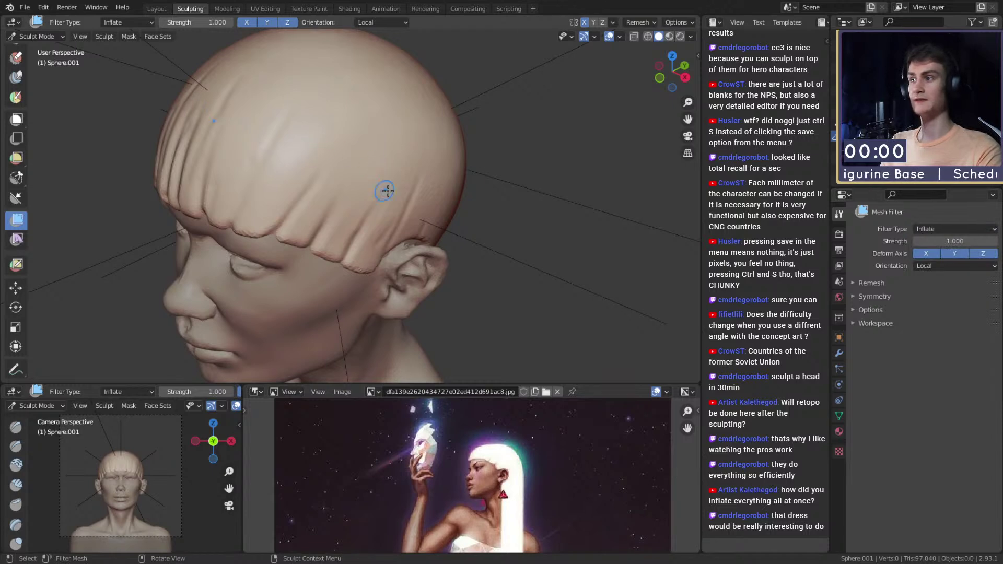
key(c)
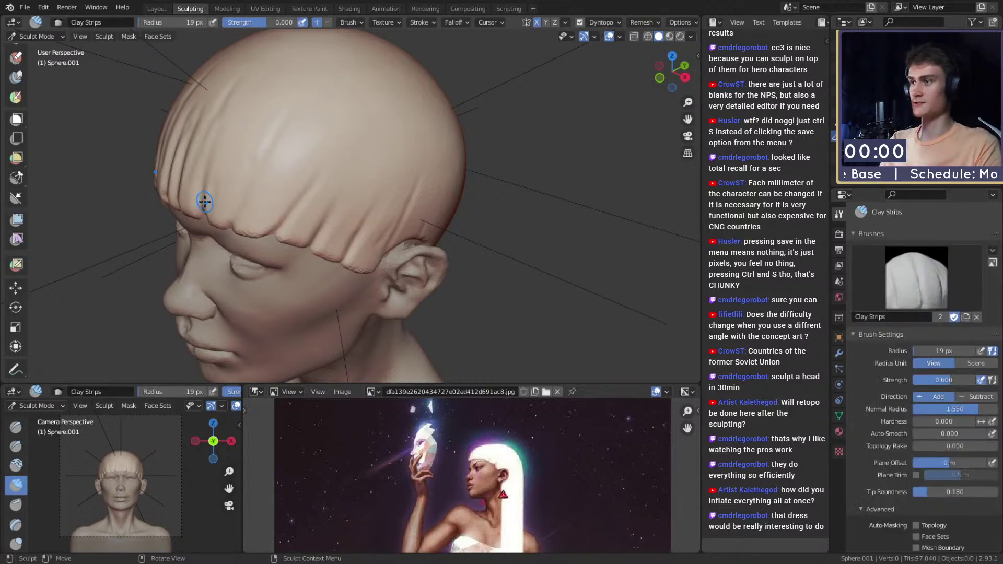
Step: Inspect the bust with its hair from the side and front, including in the Layout workspace, and return to Sculpting
alt+drag(331, 230, 366, 241)
ctrl+alt+drag(365, 242, 335, 208)
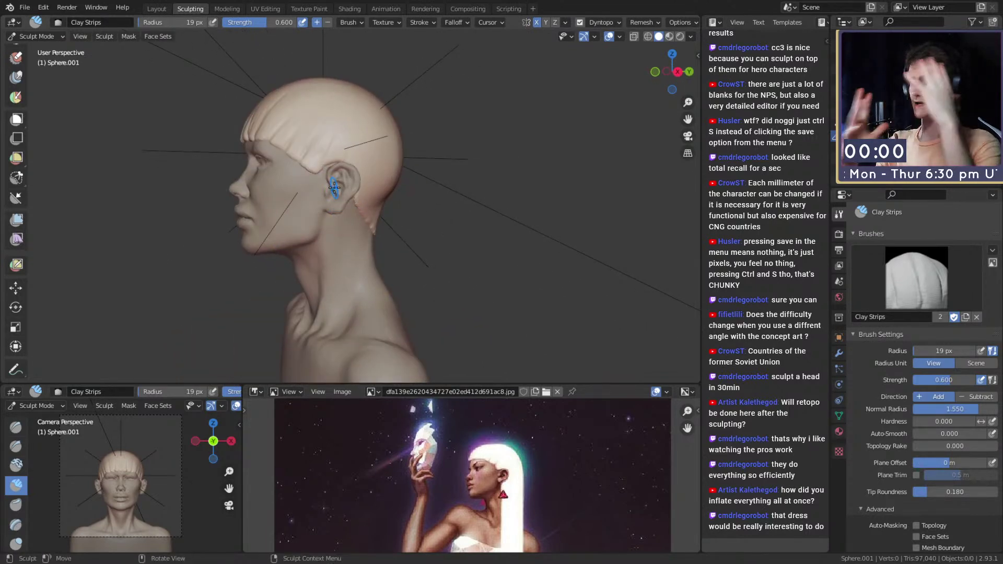
alt+drag(333, 187, 443, 229)
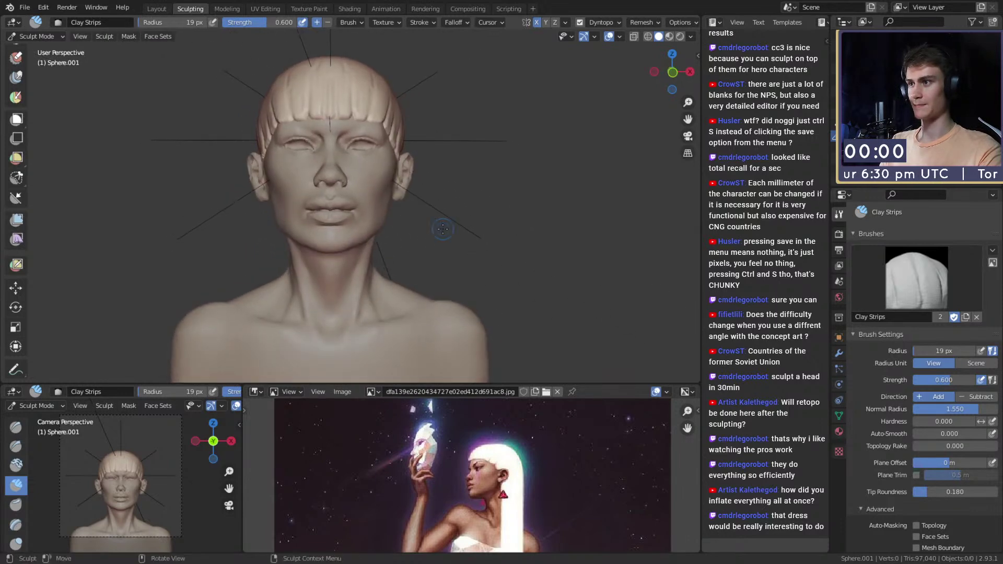
click(155, 9)
mouse_move(391, 290)
alt+mouse_down()
mouse_move(393, 266)
mouse_move(393, 280)
alt+mouse_up()
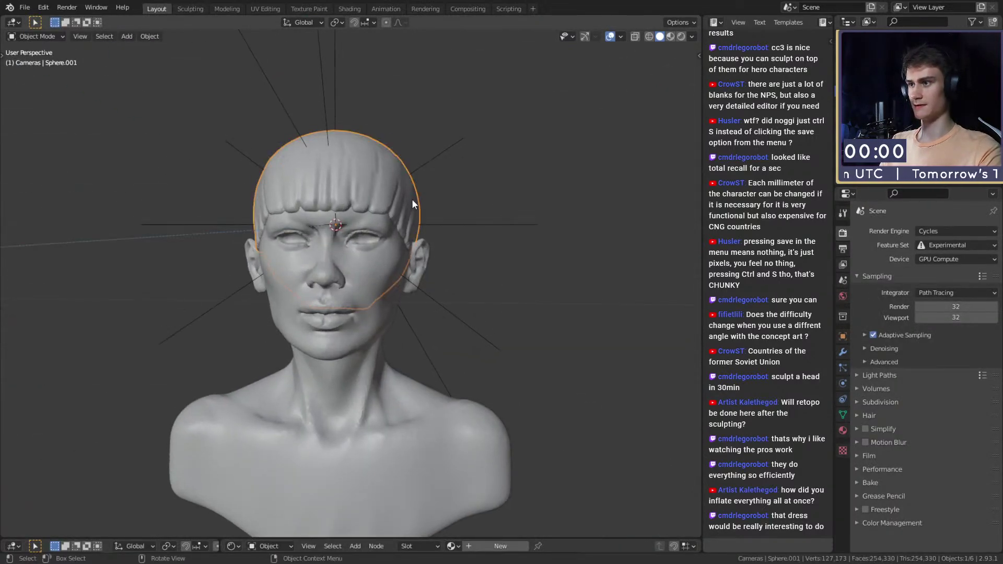
click(190, 9)
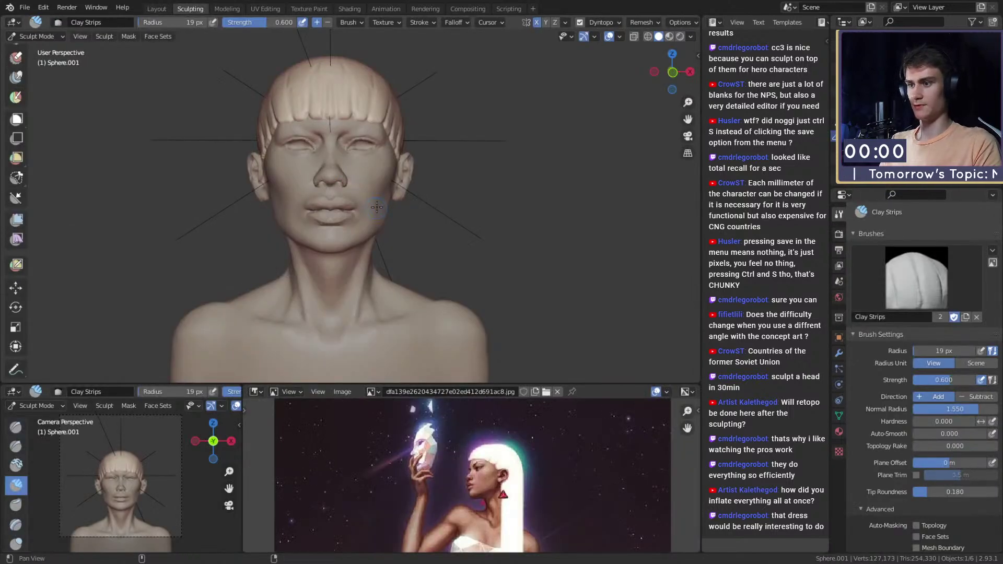
Step: Adjust the shape of the hair at the front of the head with the Grab brush
middle_drag(374, 208, 347, 197)
scroll(347, 196, up, 3)
key(g)
key(f)
click(391, 191)
mouse_move(358, 192)
mouse_down()
mouse_move(356, 168)
mouse_move(311, 168)
mouse_move(351, 163)
mouse_up()
mouse_move(352, 163)
middle_down()
mouse_move(358, 134)
mouse_move(366, 152)
mouse_move(337, 134)
middle_up()
key(f)
click(369, 157)
key(f)
click(413, 173)
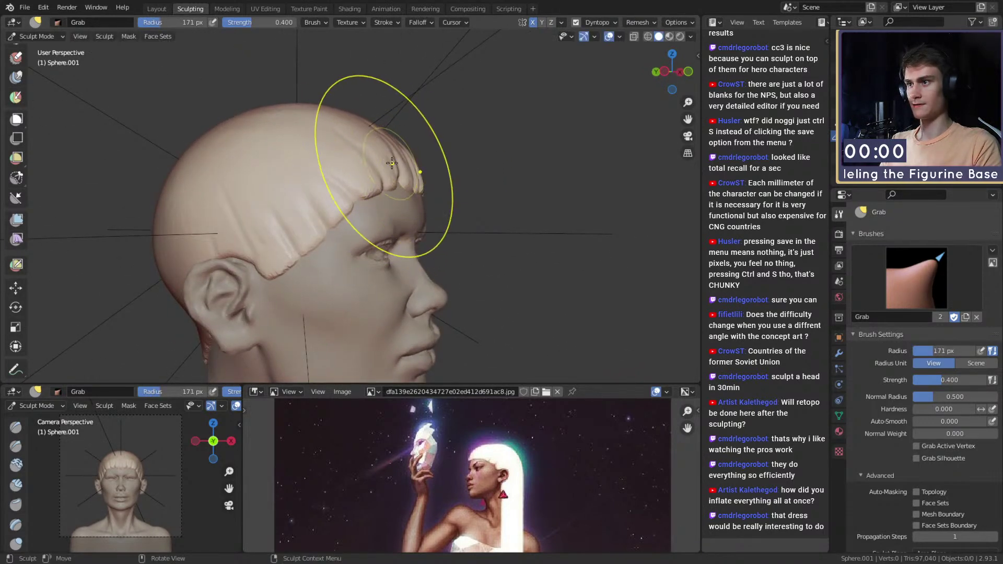
Step: Pull the hairline at the side of the forehead down toward the temple with the Grab brush
middle_drag(393, 162, 392, 168)
key(f)
click(358, 205)
drag(367, 209, 313, 269)
mouse_move(341, 213)
middle_down()
mouse_move(351, 195)
mouse_move(347, 204)
middle_up()
key(f)
click(355, 228)
key(f)
Step: Pull the middle of the fringe slightly down over the forehead using a 125 px Grab brush
click(421, 183)
mouse_move(420, 183)
middle_down()
mouse_move(336, 230)
mouse_move(403, 189)
mouse_move(340, 152)
middle_up()
key(f)
click(449, 178)
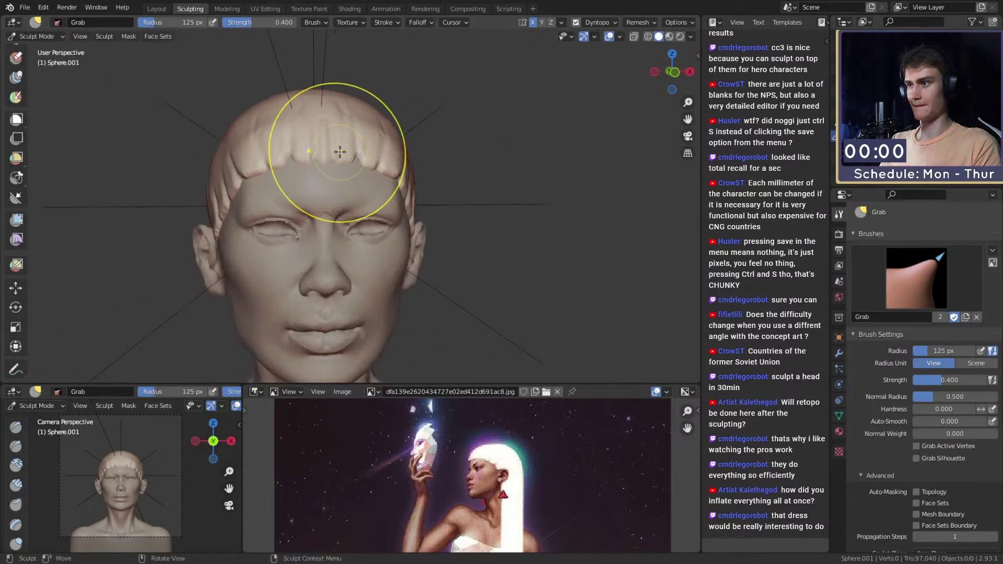
drag(340, 152, 343, 166)
Step: Switch sculpting to the head mesh and set its Dyntopo resolution to 100
key(alt+q)
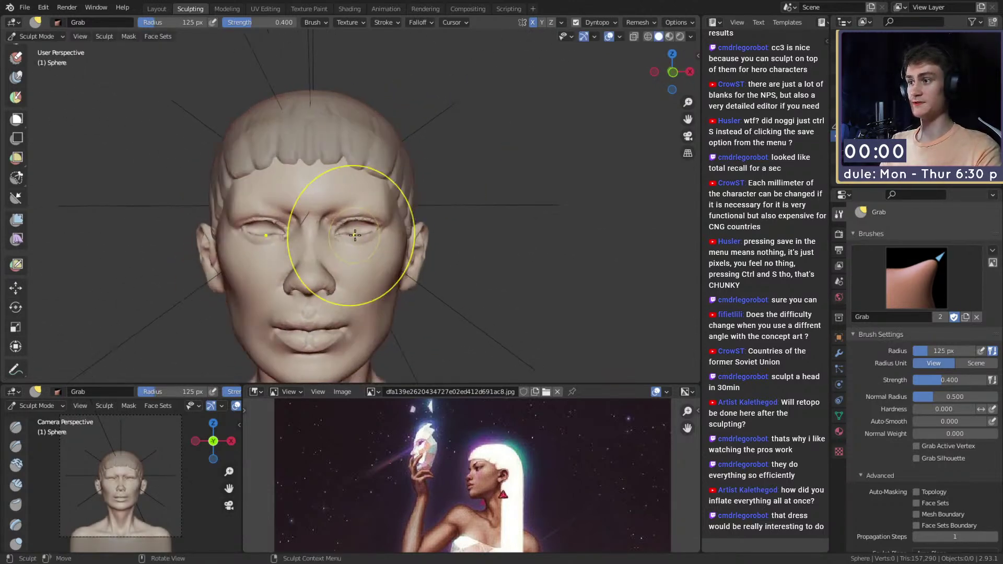
scroll(353, 263, up, 5)
click(839, 235)
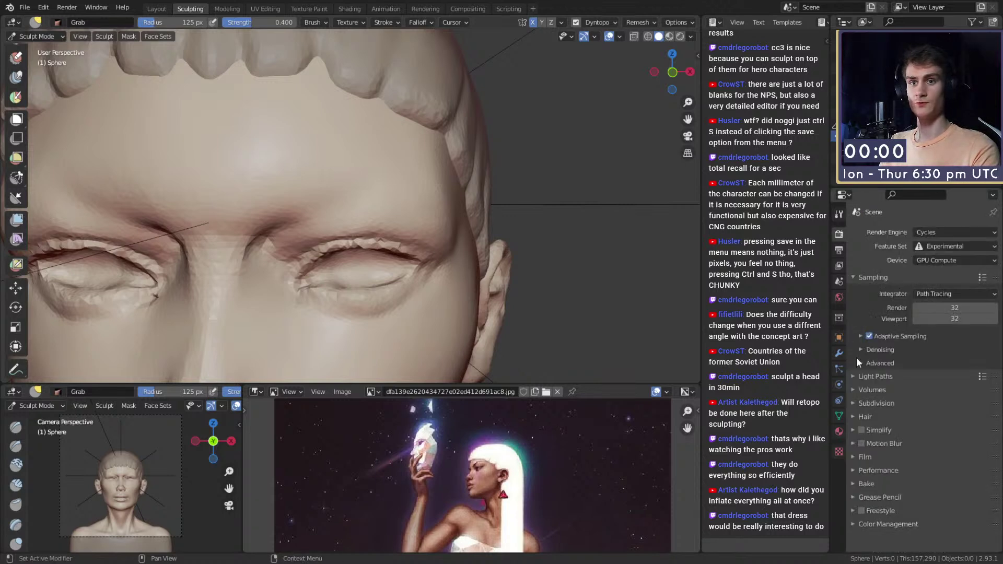
click(840, 250)
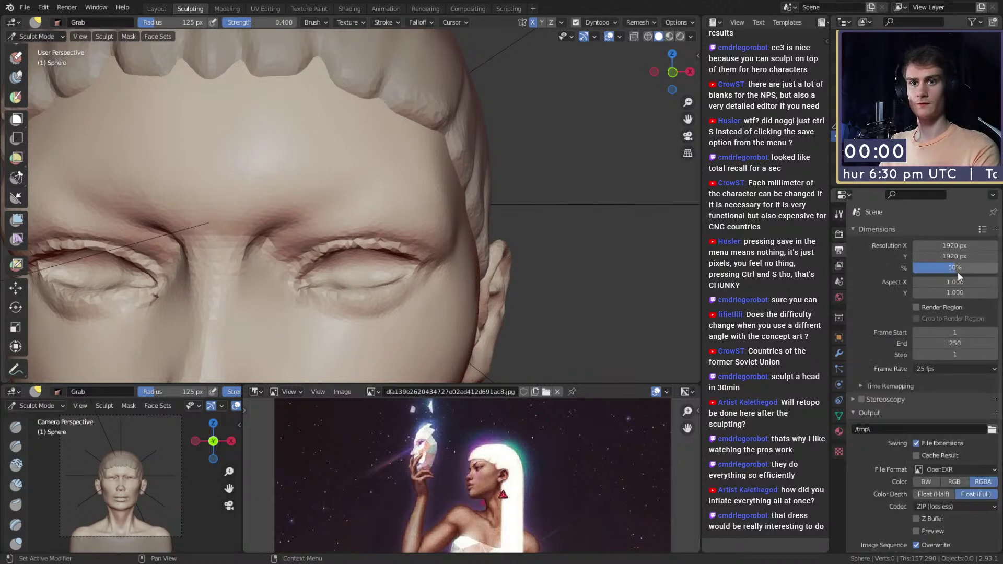
scroll(877, 419, down, 2)
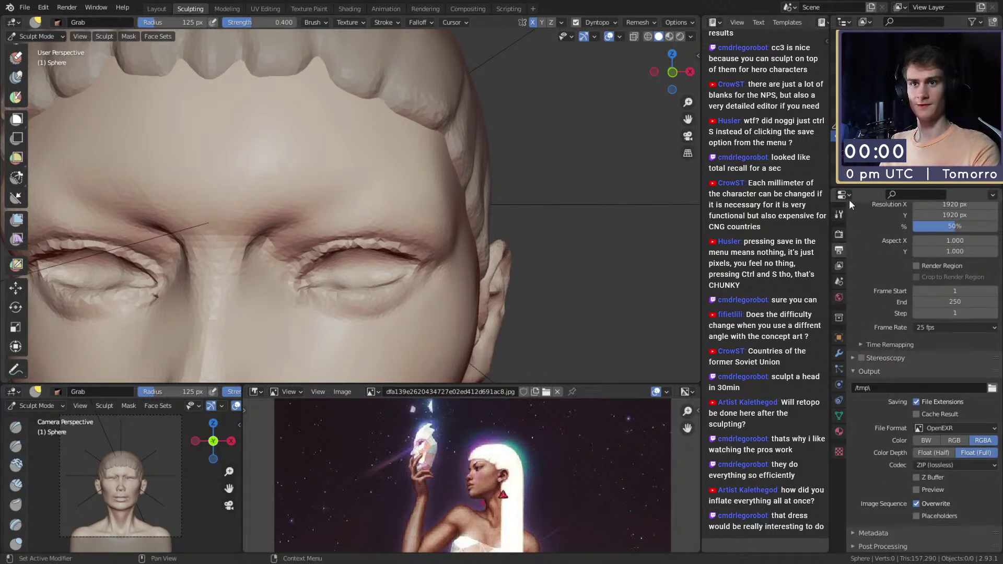
click(839, 214)
scroll(898, 418, down, 5)
scroll(898, 422, down, 2)
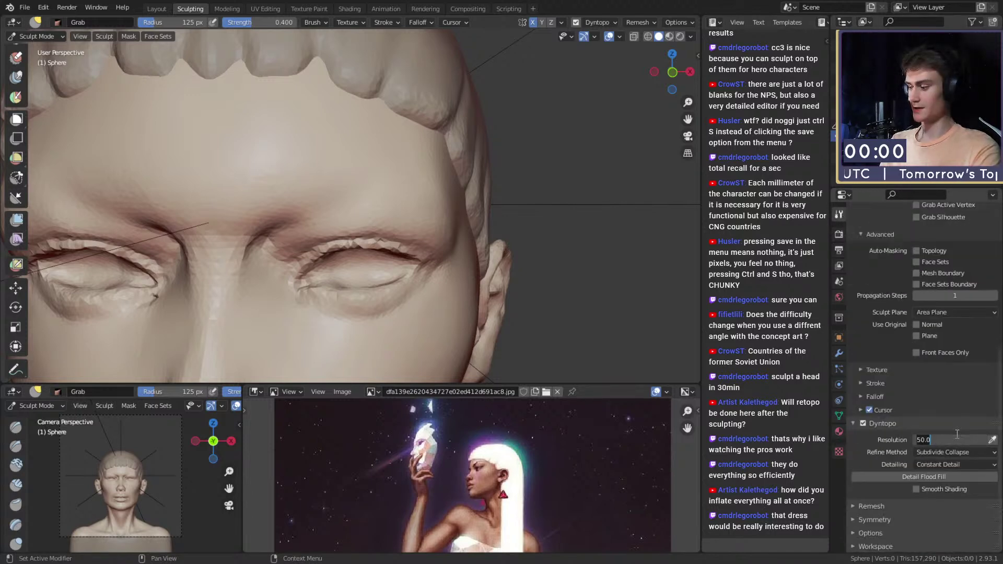
click(957, 434)
text(100)
key(Return)
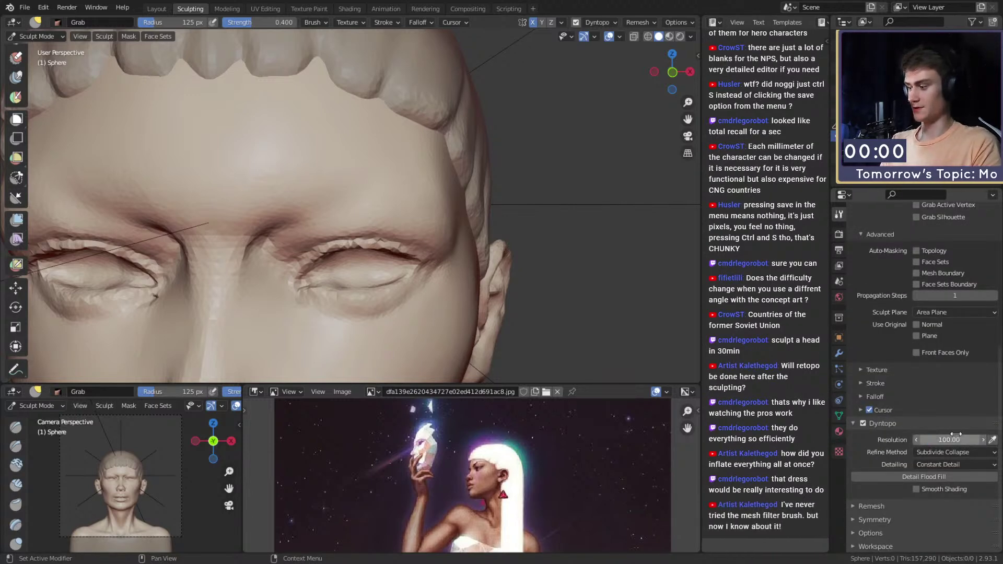
Step: Paint mirrored eyebrow shapes above the eyes with the Mask brush, from the inner brow out to the temple
key(m)
key(f)
click(307, 199)
mouse_move(307, 199)
middle_down()
mouse_move(334, 202)
mouse_move(316, 197)
mouse_move(322, 206)
middle_up()
drag(298, 209, 334, 204)
middle_drag(334, 204, 337, 201)
drag(293, 197, 413, 149)
middle_drag(412, 149, 267, 171)
mouse_move(254, 152)
mouse_down()
mouse_move(292, 157)
mouse_move(334, 192)
mouse_move(266, 146)
mouse_up()
middle_drag(265, 147, 442, 175)
drag(442, 176, 417, 178)
middle_drag(416, 181, 438, 178)
mouse_move(353, 225)
mouse_down()
mouse_move(340, 219)
mouse_move(427, 194)
mouse_up()
Step: Erase the lower edge of the eyebrow mask's outer tail to thin it
scroll(439, 194, down, 6)
middle_drag(439, 194, 366, 195)
scroll(370, 187, up, 6)
scroll(364, 199, up, 2)
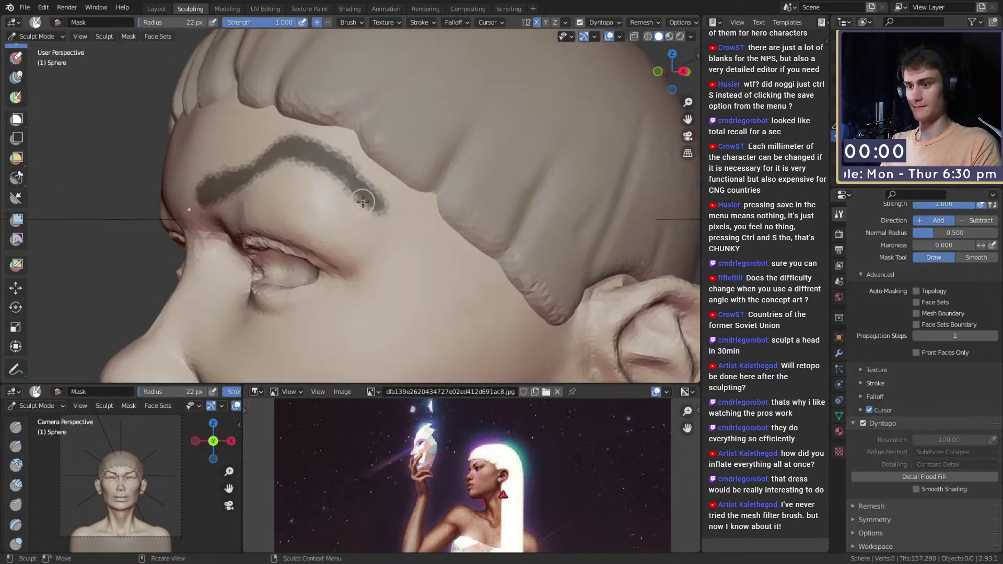
mouse_move(372, 221)
ctrl+mouse_down()
mouse_move(396, 212)
mouse_move(317, 170)
mouse_move(366, 170)
ctrl+mouse_up()
Step: Refine the eyebrow mask's outer tail and inner end with a 16 px Mask brush
key(f)
click(314, 164)
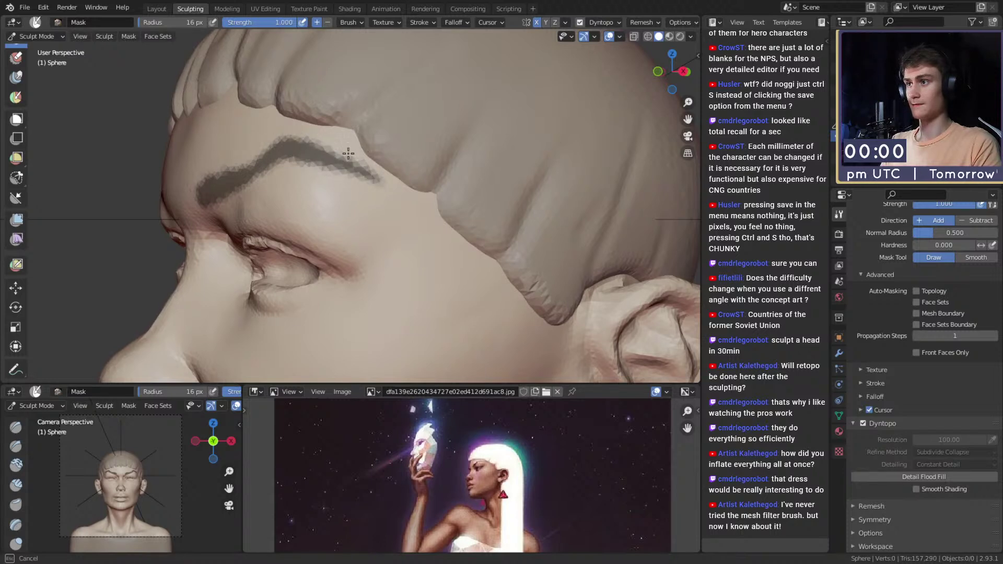
scroll(358, 119, down, 4)
mouse_move(358, 119)
middle_down()
mouse_move(421, 189)
mouse_move(392, 197)
middle_up()
scroll(423, 190, up, 4)
scroll(424, 190, up, 3)
scroll(392, 197, up, 2)
mouse_move(351, 180)
mouse_down()
mouse_move(329, 169)
mouse_move(348, 179)
mouse_move(330, 184)
mouse_up()
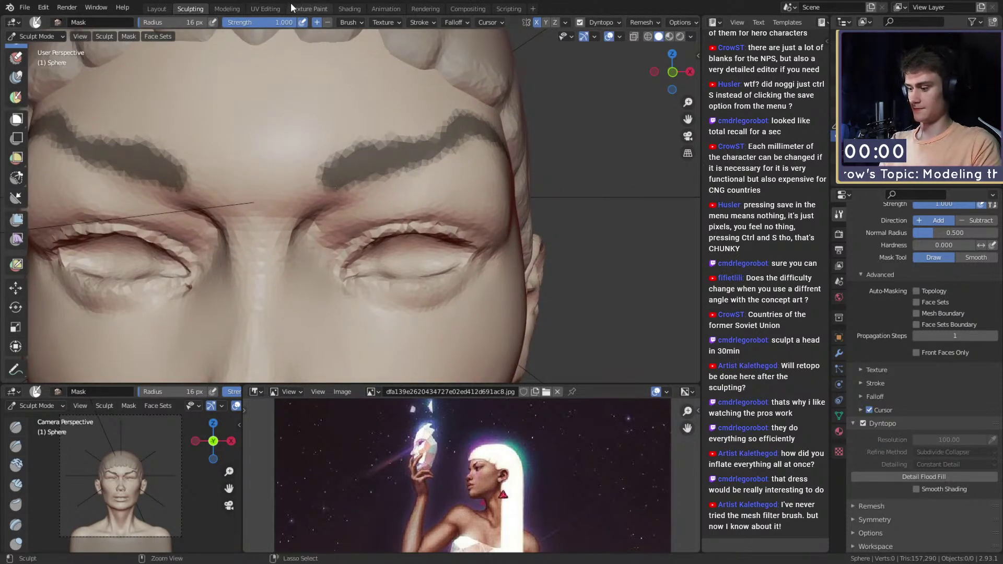
Step: Invert the mask and build up volume at the inner eyebrow with the Clay Strips brush
key(c)
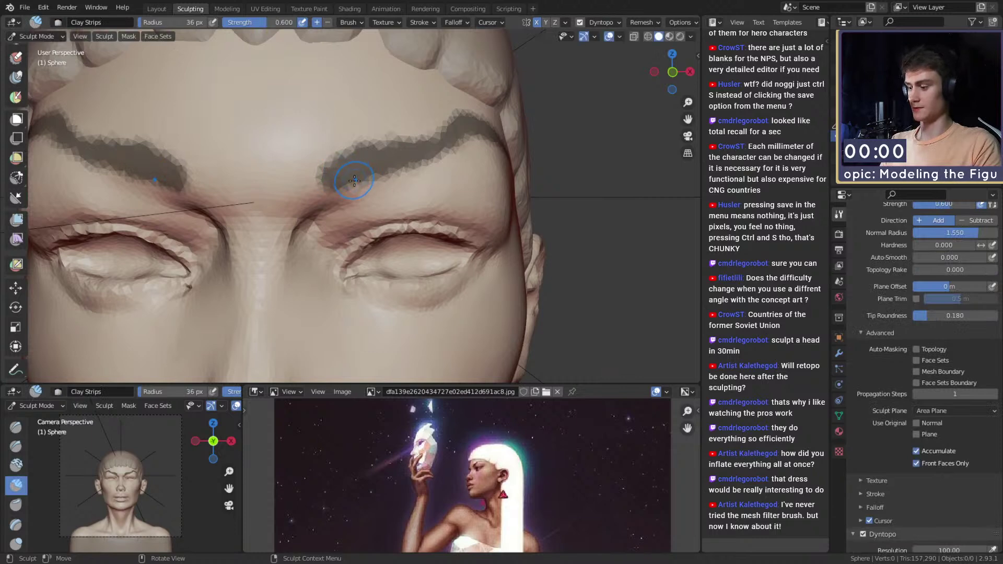
key(ctrl+i)
middle_drag(350, 186, 329, 175)
scroll(329, 174, up, 2)
key(f)
click(267, 180)
drag(257, 193, 238, 165)
Step: Carve hair strands into the inner half of the eyebrow with a 21 px Crease brush
key(shift+c)
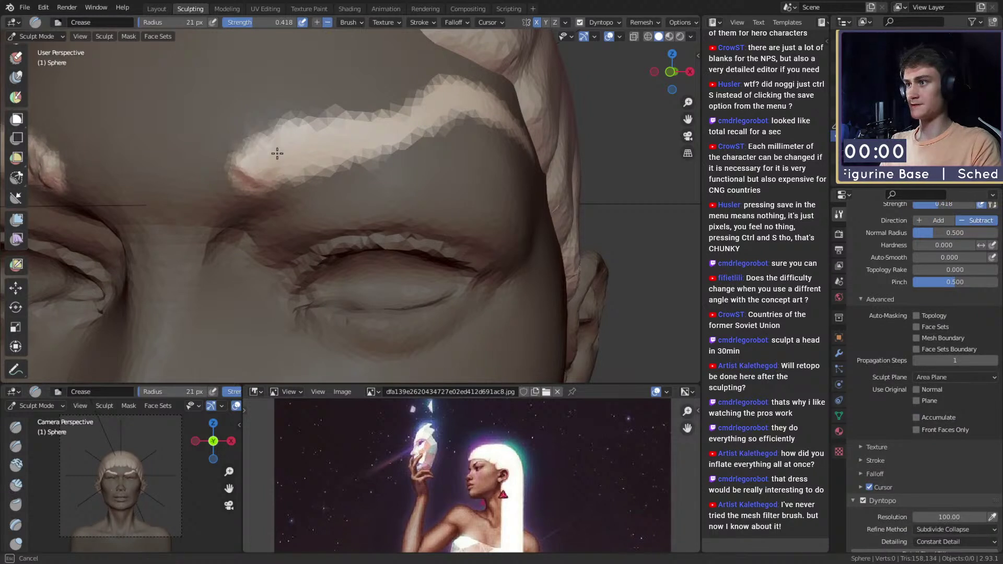
mouse_move(299, 129)
mouse_down()
mouse_move(306, 139)
mouse_move(343, 128)
mouse_move(376, 136)
mouse_up()
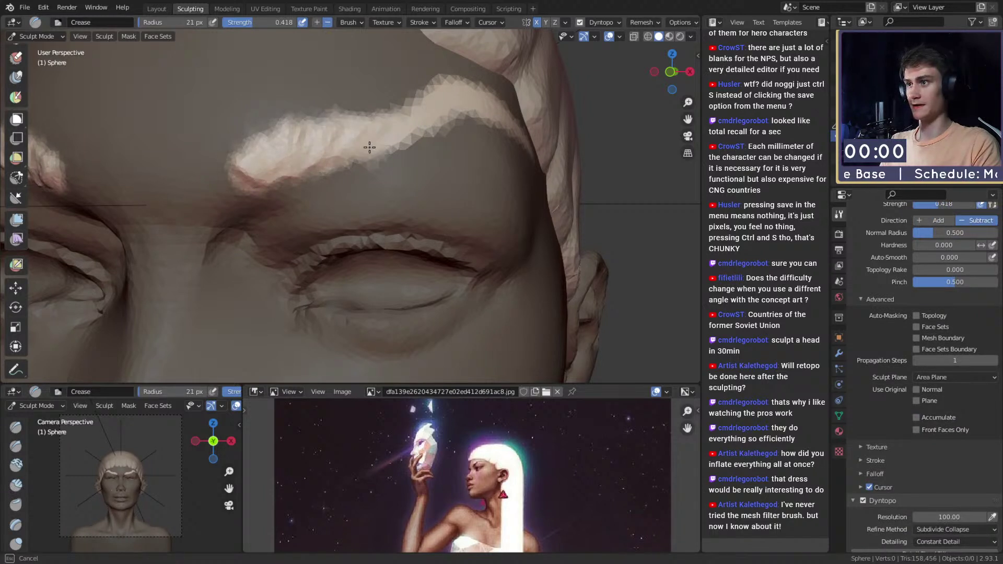
drag(267, 155, 277, 184)
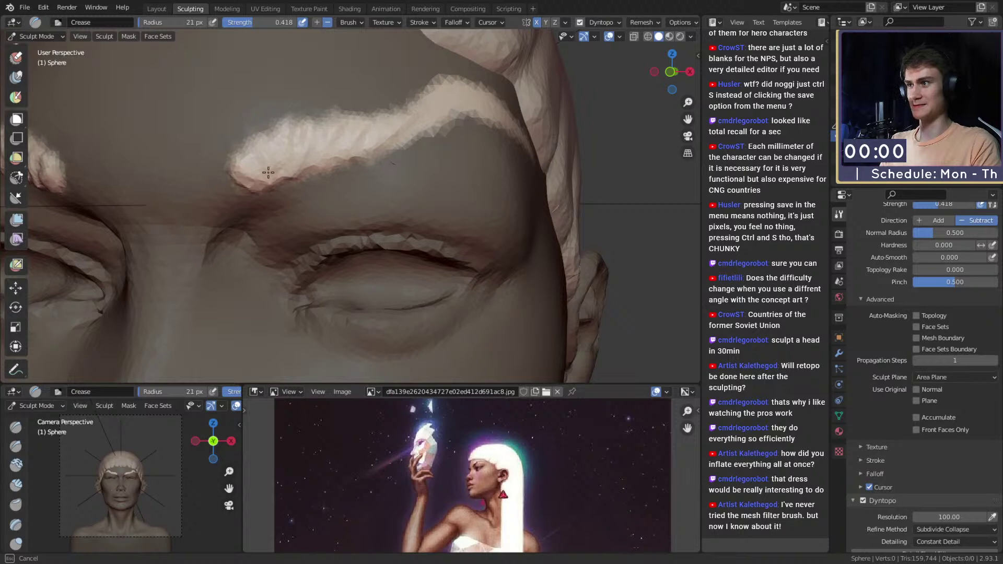
Step: Continue the creased hair strands along the eyebrow's arch and tail, touching up the inner part
mouse_move(291, 119)
middle_down()
mouse_move(291, 164)
mouse_move(230, 212)
middle_up()
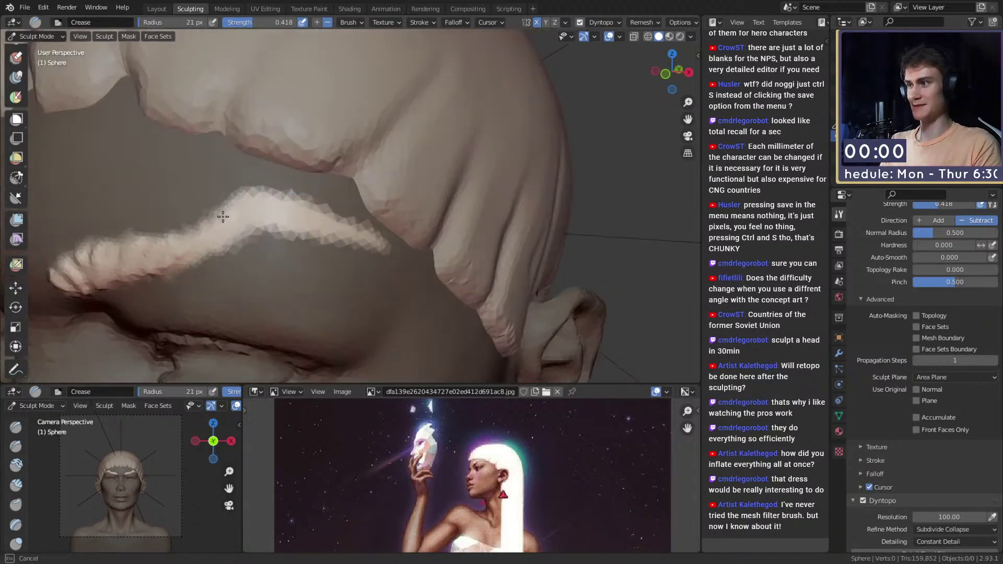
drag(217, 243, 297, 199)
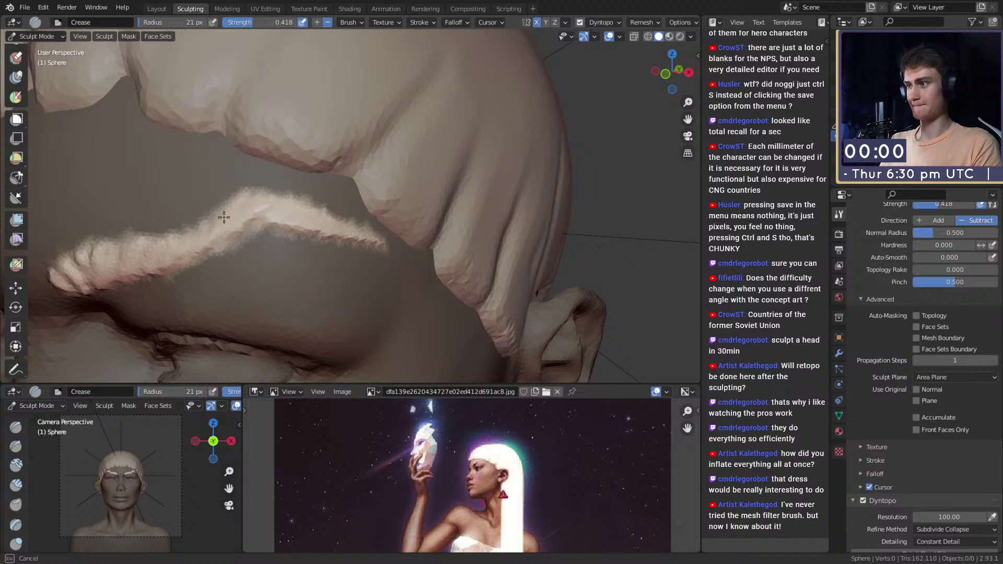
drag(139, 275, 113, 257)
shift+middle_drag(116, 253, 199, 220)
drag(238, 221, 331, 183)
mouse_move(199, 233)
mouse_down()
mouse_move(211, 213)
mouse_move(236, 244)
mouse_up()
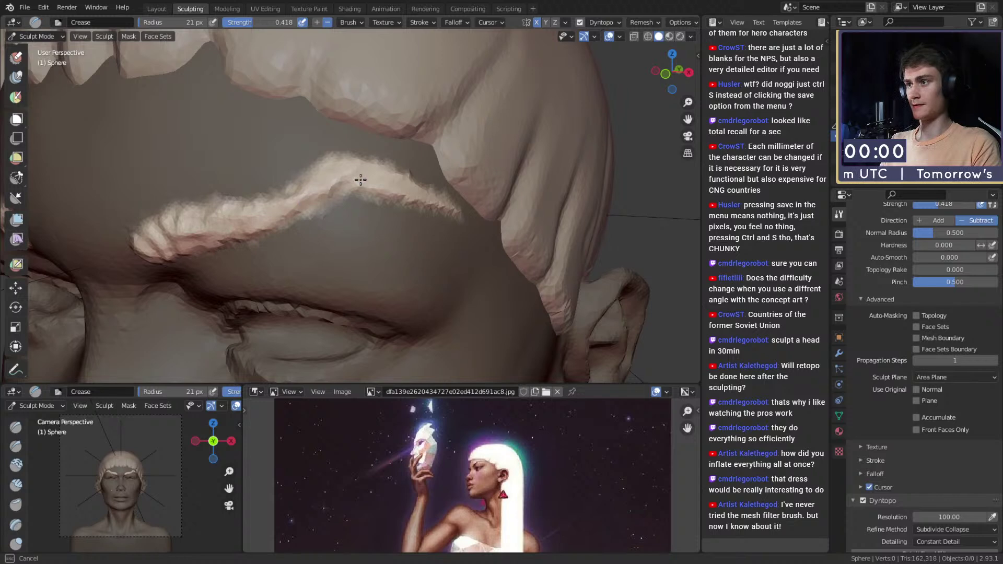
drag(440, 208, 442, 209)
Step: Clear the mask around the eyebrows and save the file quick_sketch_day_261.blend
key(Home)
key(alt+m)
scroll(292, 136, down, 5)
middle_drag(324, 167, 402, 186)
scroll(399, 189, up, 5)
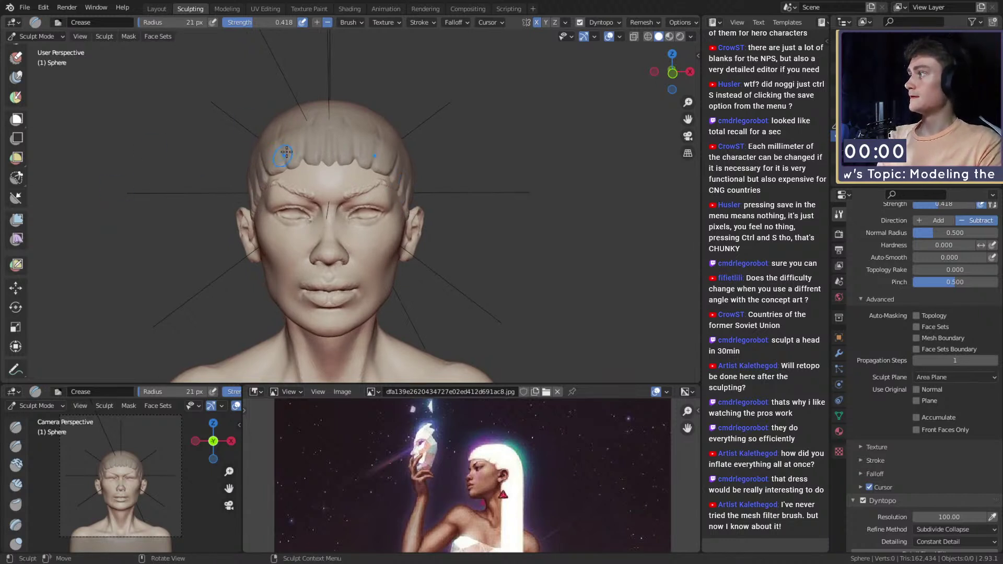
scroll(292, 187, down, 3)
middle_drag(307, 197, 320, 187)
scroll(322, 189, up, 3)
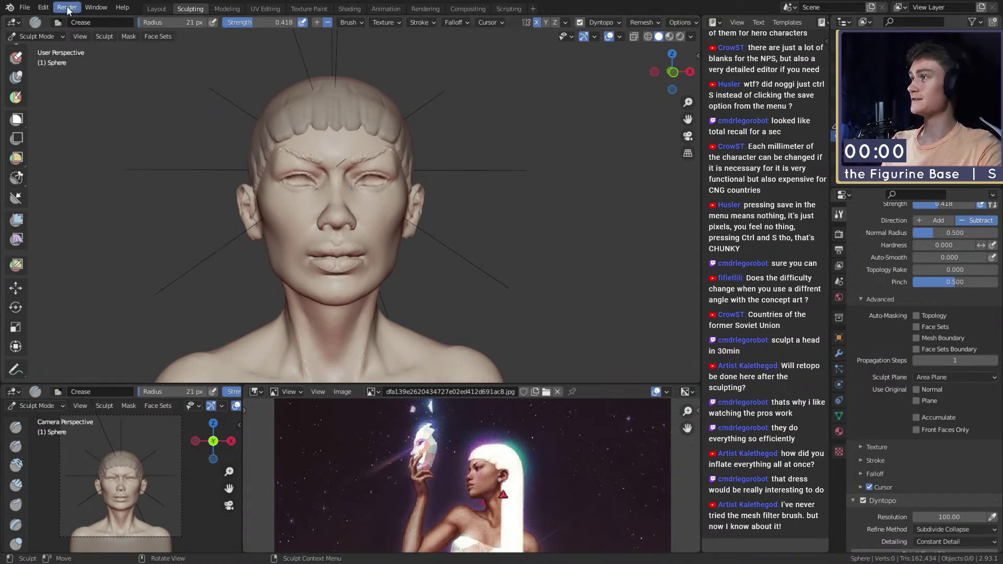
click(26, 9)
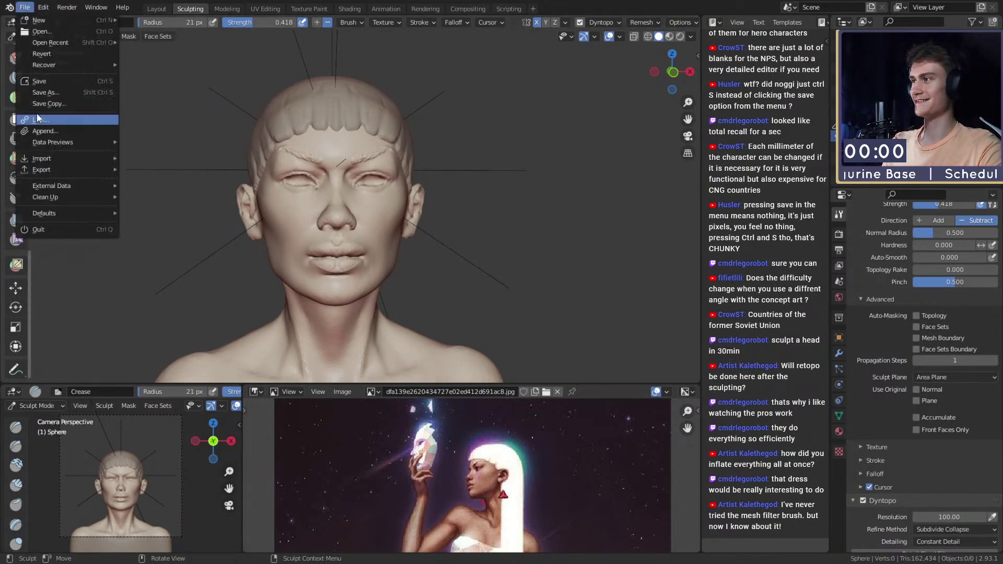
key(ctrl+s)
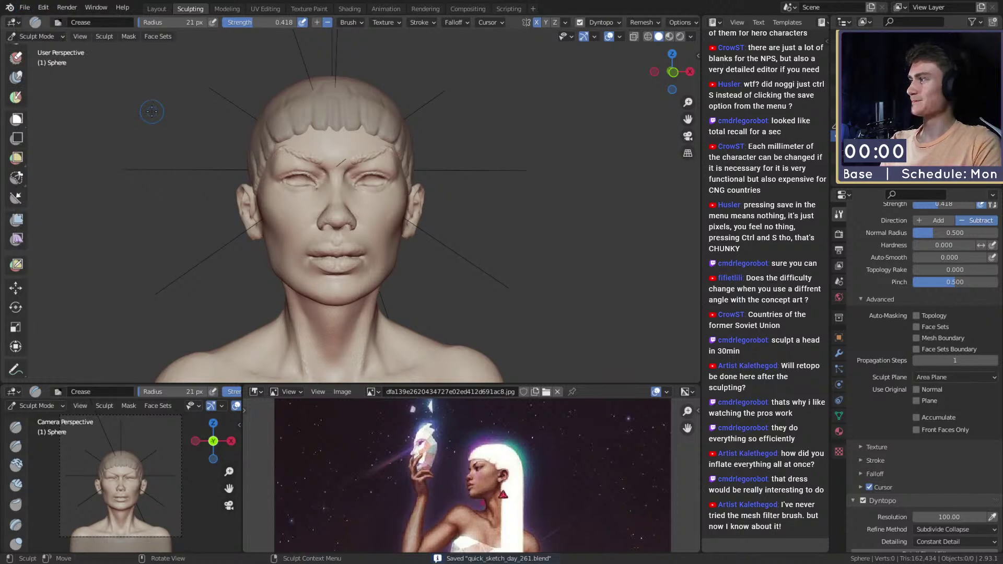
Step: Reshape the jawline below the ear in profile with the Grab brush, reducing its radius to 42 px
mouse_move(410, 224)
middle_down()
mouse_move(392, 163)
mouse_move(404, 200)
mouse_move(330, 223)
mouse_move(293, 172)
mouse_move(358, 167)
mouse_move(353, 190)
mouse_move(346, 181)
middle_up()
shift+middle_drag(345, 181, 359, 199)
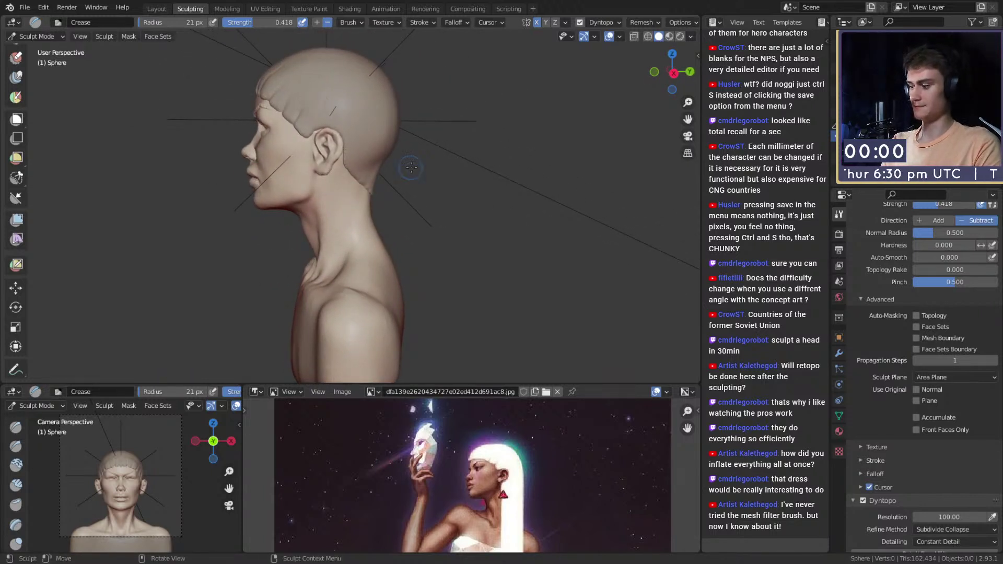
key(g)
mouse_move(373, 162)
shift+middle_down()
mouse_move(401, 202)
mouse_move(356, 215)
mouse_move(366, 206)
shift+middle_up()
scroll(401, 202, up, 1)
key(f)
click(428, 200)
scroll(361, 209, up, 1)
key(f)
click(330, 218)
drag(323, 223, 348, 219)
key(f)
click(358, 218)
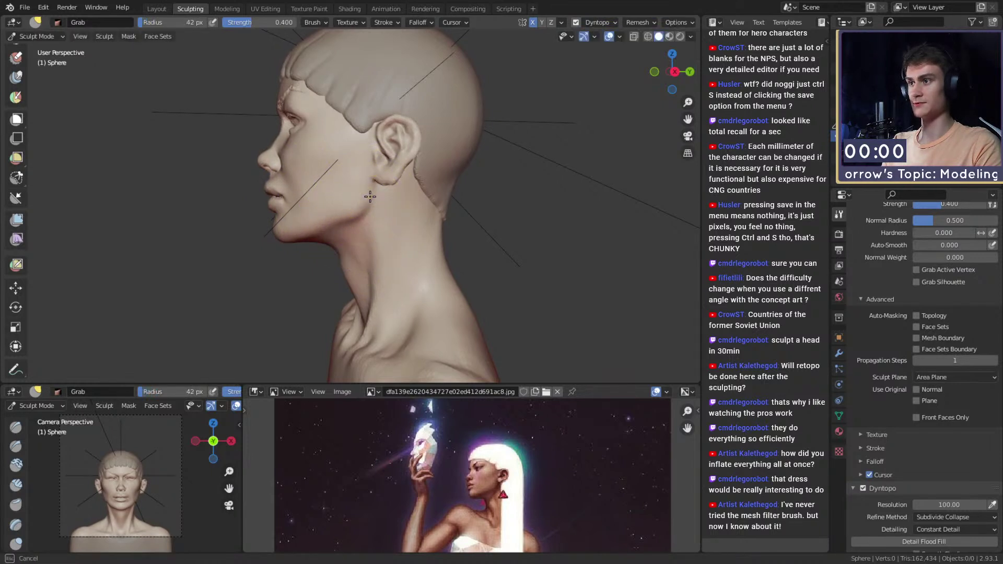
Step: Paint a mask over the neck, shoulders and chest of the bust, leaving the head unmasked
scroll(373, 209, down, 3)
mouse_move(381, 224)
alt+middle_down()
mouse_move(431, 218)
mouse_move(391, 276)
mouse_move(392, 231)
mouse_move(393, 248)
mouse_move(360, 253)
mouse_move(367, 265)
alt+middle_up()
key(m)
key(f)
click(376, 277)
scroll(367, 265, up, 1)
mouse_move(368, 264)
mouse_down()
mouse_move(405, 235)
mouse_move(419, 205)
mouse_move(486, 251)
mouse_move(460, 298)
mouse_move(325, 348)
mouse_up()
mouse_move(342, 237)
mouse_down()
mouse_move(282, 193)
mouse_move(277, 178)
mouse_up()
mouse_move(277, 178)
middle_down()
mouse_move(280, 213)
mouse_move(358, 239)
mouse_move(386, 230)
middle_up()
drag(387, 230, 211, 329)
Step: Complete the mask on the remaining neck and bust areas with a 90 px Mask brush
shift+middle_drag(325, 326, 311, 287)
key(f)
click(341, 287)
mouse_move(341, 286)
mouse_down()
mouse_move(282, 286)
mouse_move(219, 245)
mouse_move(225, 199)
mouse_up()
middle_drag(274, 213, 381, 238)
middle_drag(301, 241, 336, 273)
mouse_move(358, 223)
middle_down()
mouse_move(425, 225)
mouse_move(336, 223)
mouse_move(438, 184)
mouse_move(410, 195)
middle_up()
scroll(383, 218, up, 3)
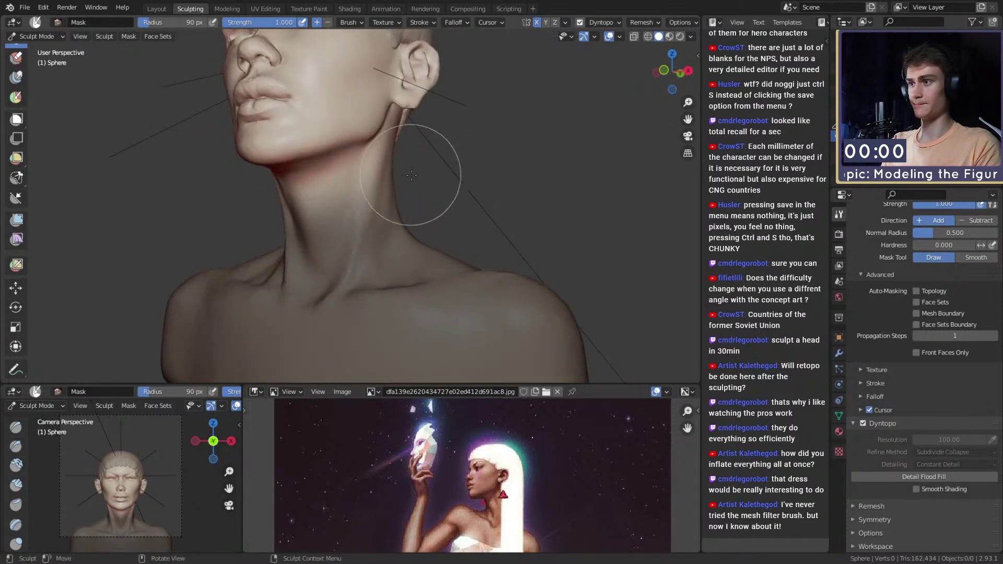
Step: Activate the Rotate tool and set its pivot to the mask border
click(16, 308)
click(110, 39)
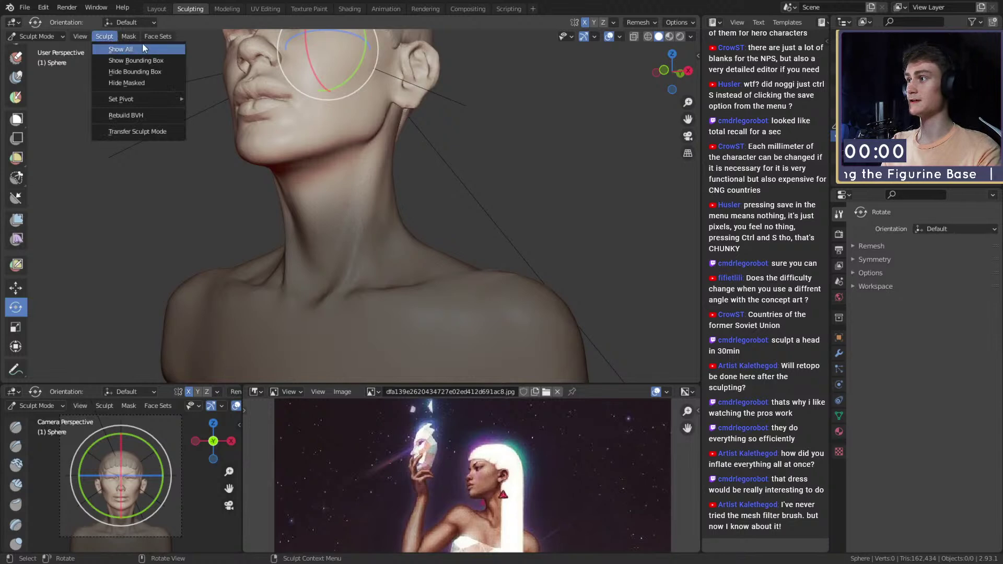
mouse_move(170, 99)
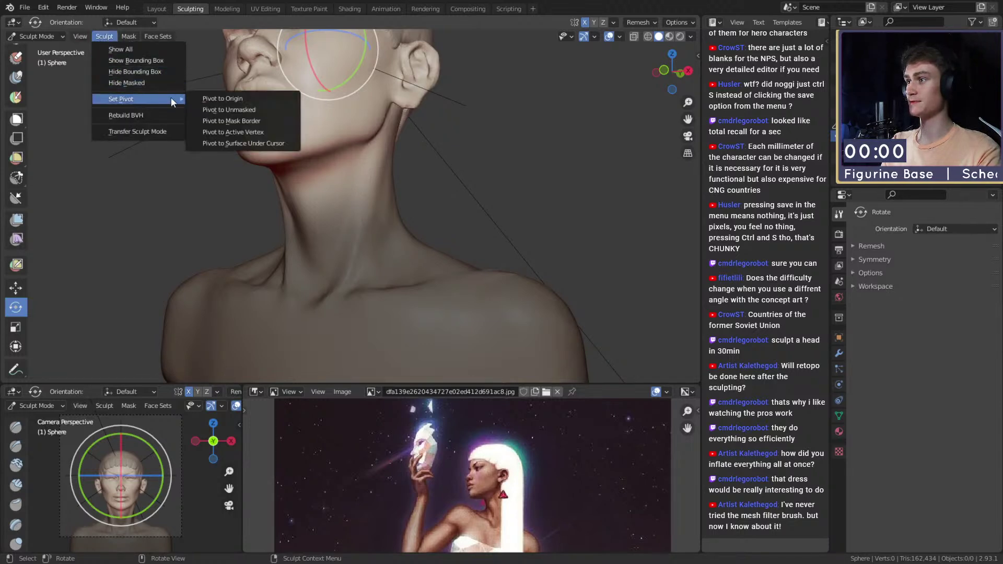
click(240, 120)
Step: Try to turn the unmasked head about its vertical axis, and undo the rotation and pivot change
scroll(361, 207, down, 4)
middle_drag(386, 229, 303, 203)
scroll(442, 249, up, 3)
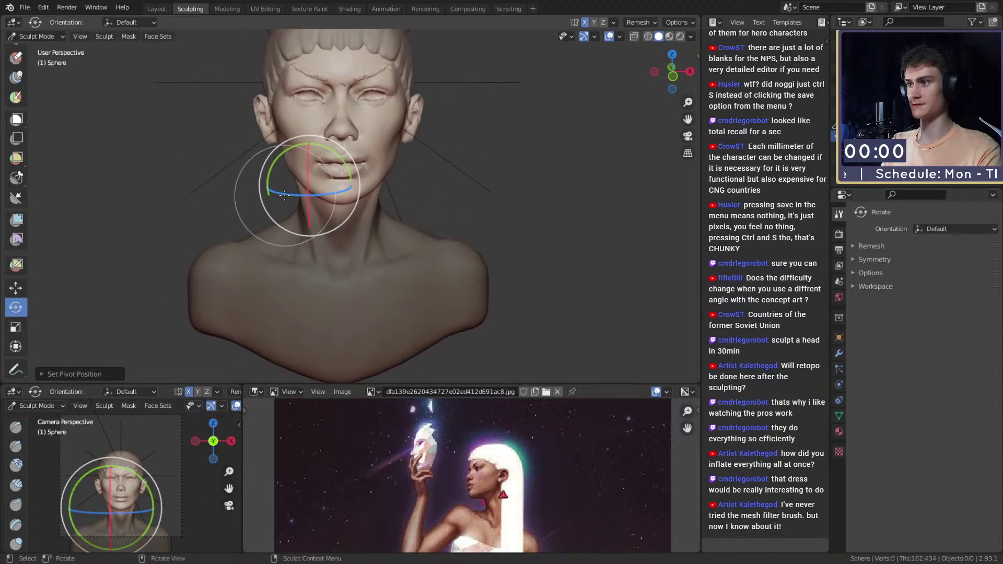
drag(293, 195, 334, 195)
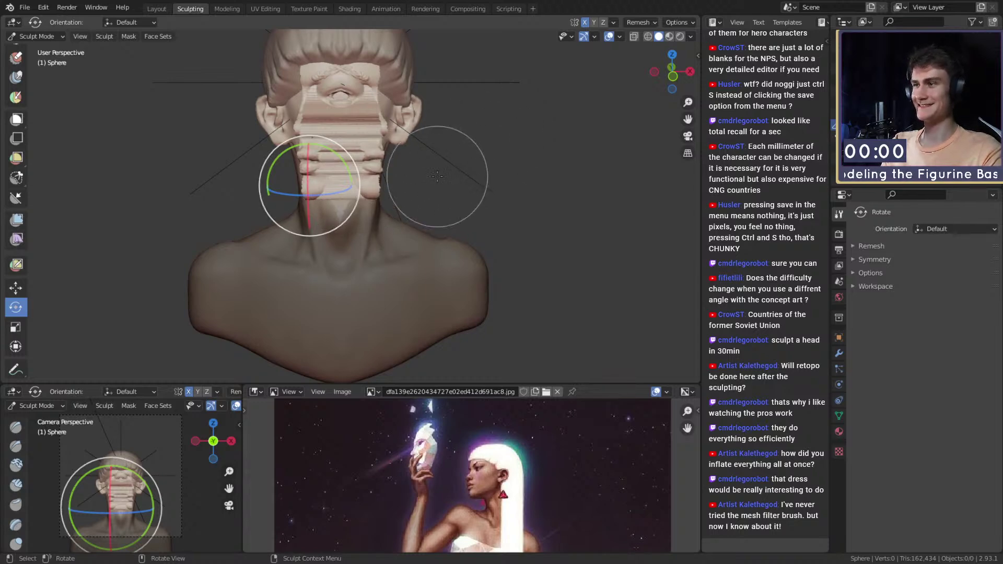
key(ctrl+z)
key(ctrl+z)
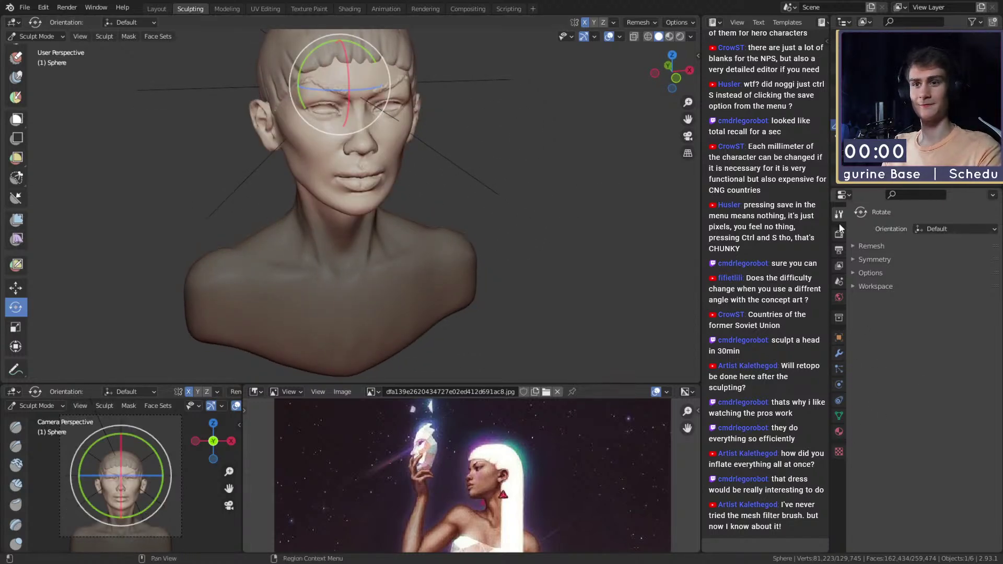
Step: Turn off X mirror symmetry for the head mesh
click(854, 260)
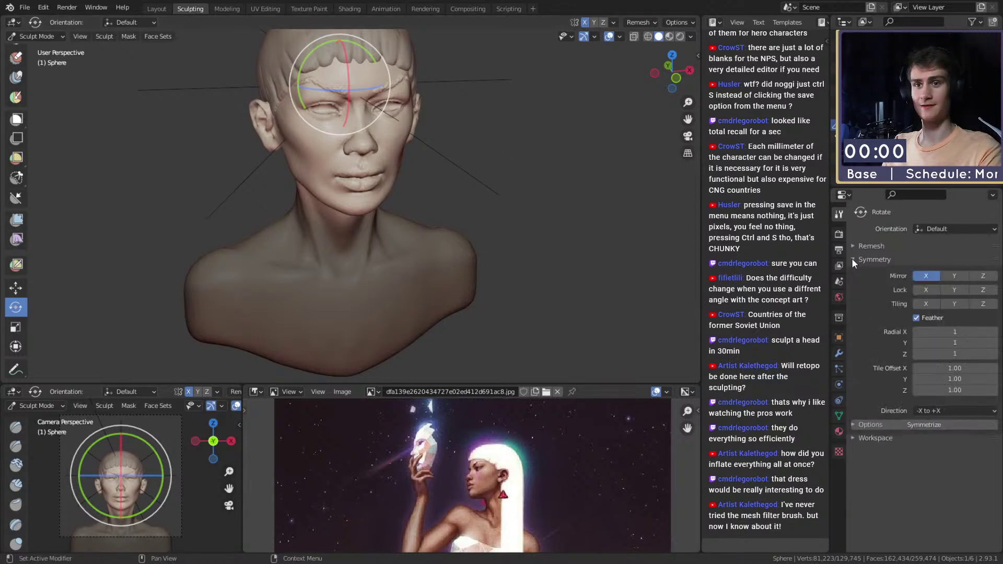
click(928, 278)
mouse_move(544, 217)
middle_down()
mouse_move(522, 219)
mouse_move(517, 183)
middle_up()
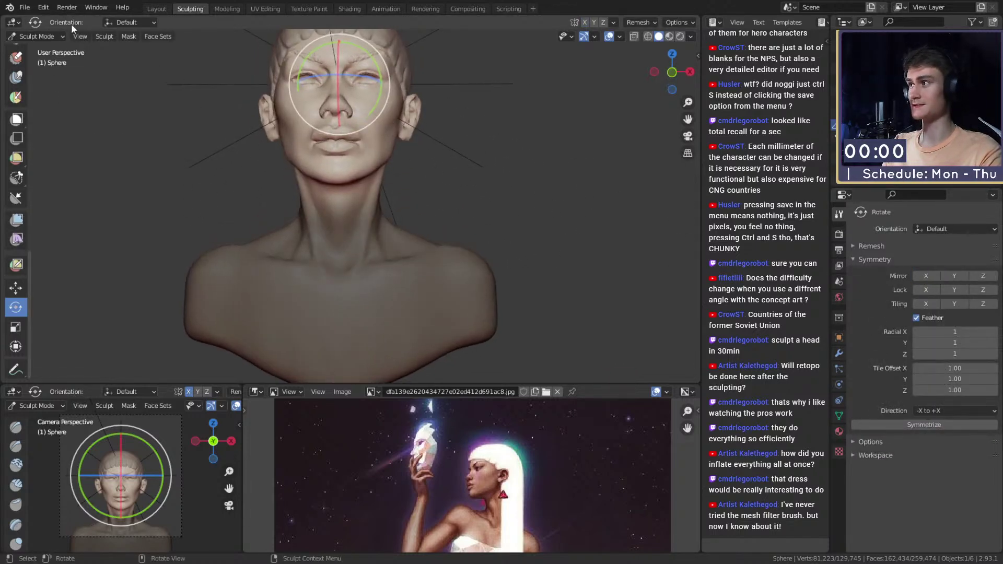
Step: Set the rotation pivot to the mask border of the head mesh
click(96, 36)
mouse_move(128, 98)
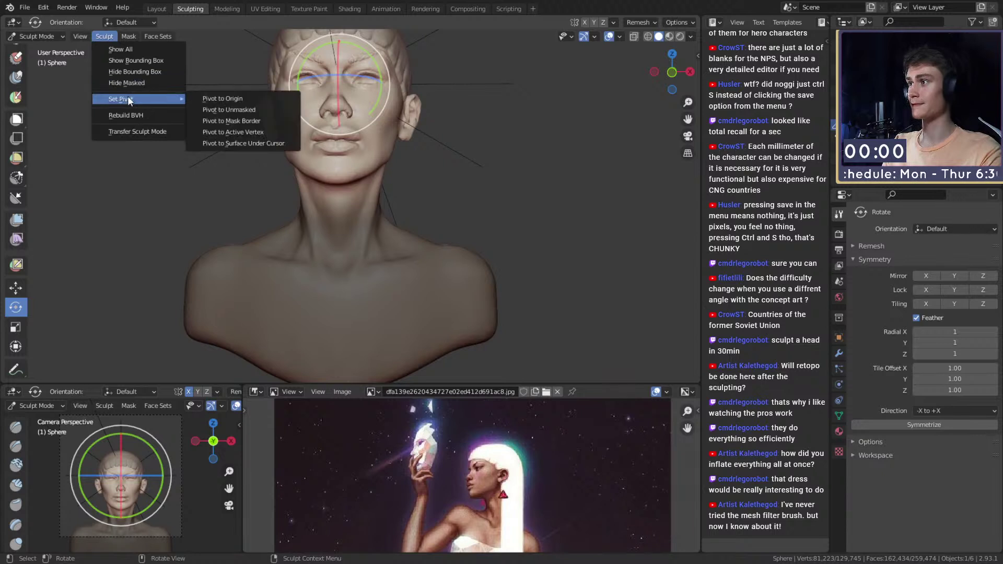
click(224, 98)
click(103, 36)
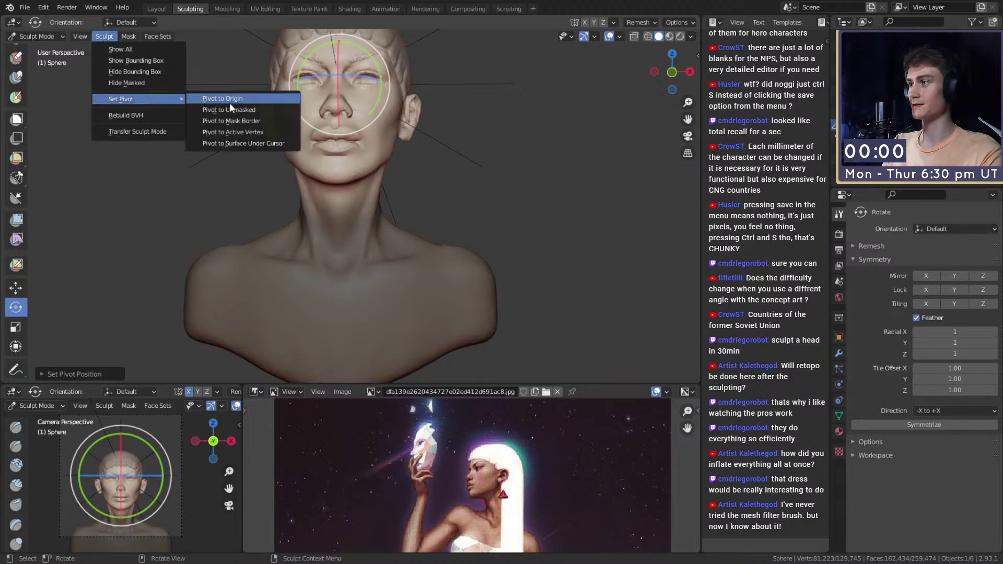
click(238, 122)
middle_drag(449, 182, 447, 210)
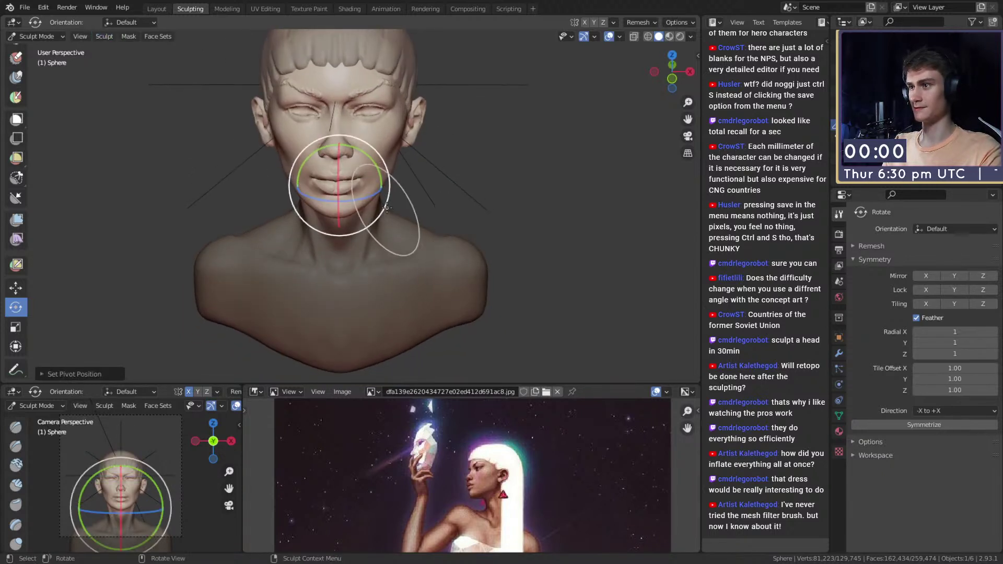
Step: Undo the head rotation attempt, the pivot placement and the mask inversion to restore the masked head and unmasked body
drag(371, 196, 370, 199)
key(ctrl+z)
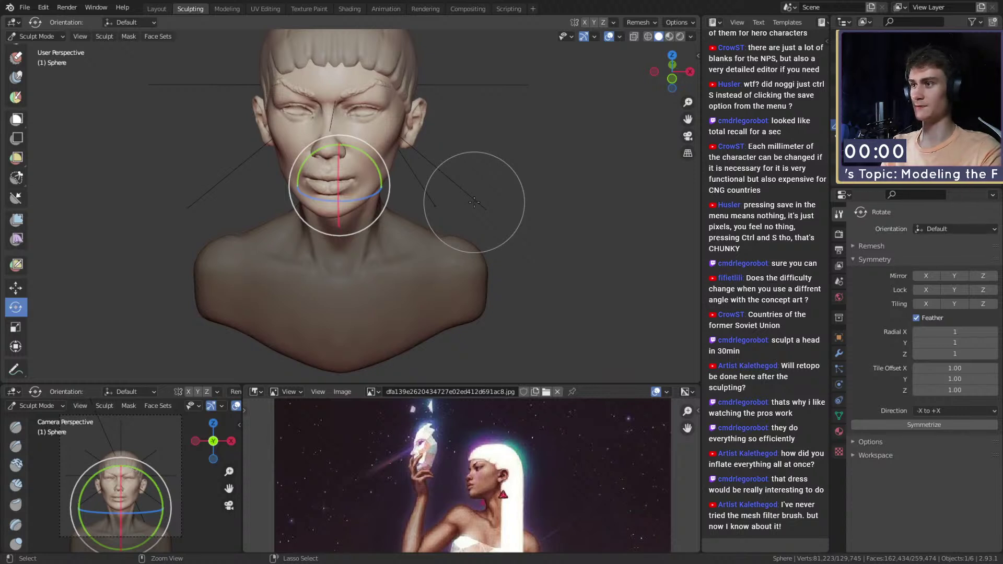
middle_drag(474, 202, 473, 168)
key(ctrl+z)
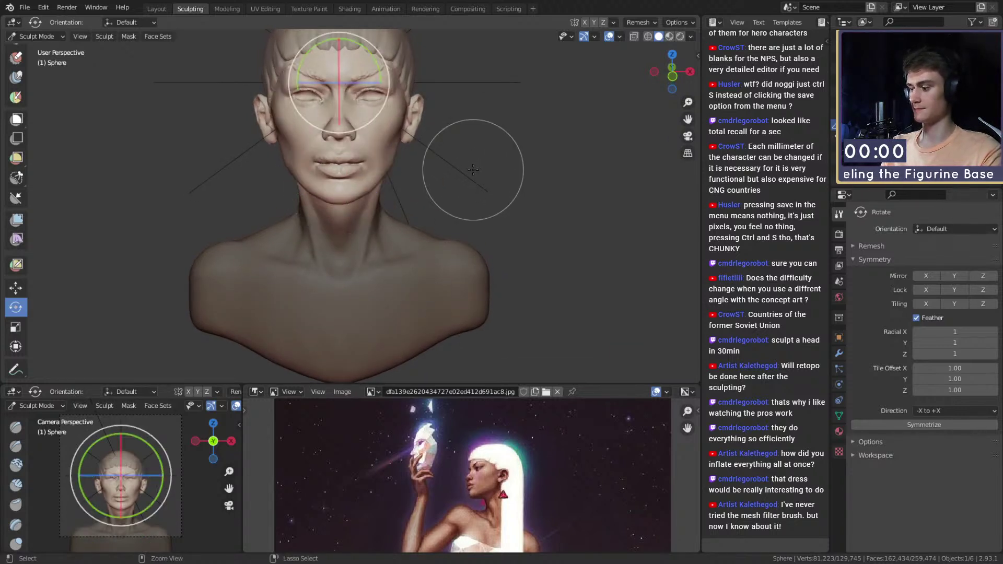
key(ctrl+z)
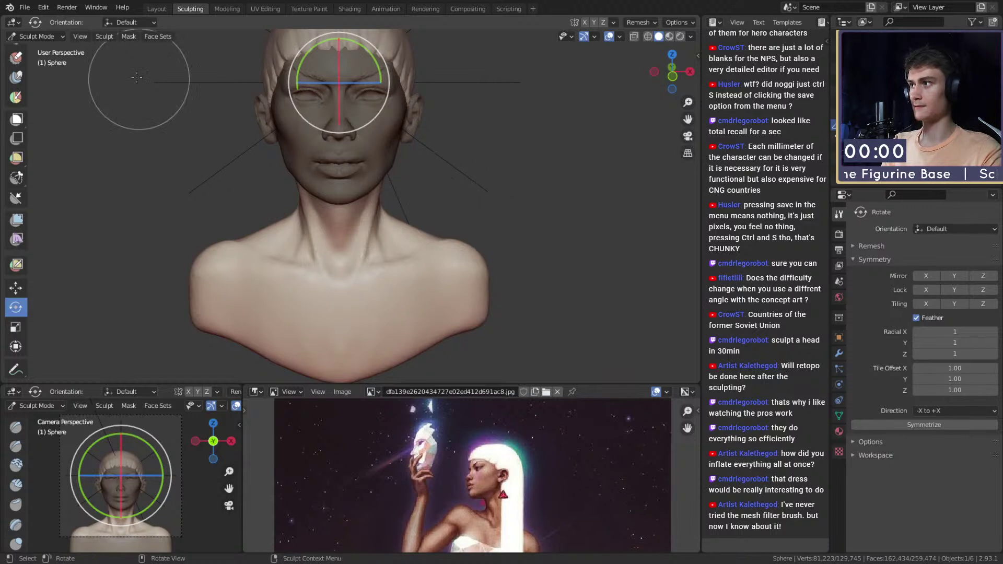
Step: Set the pivot to the mask border and rotate the unmasked body about its vertical axis
click(106, 36)
mouse_move(128, 99)
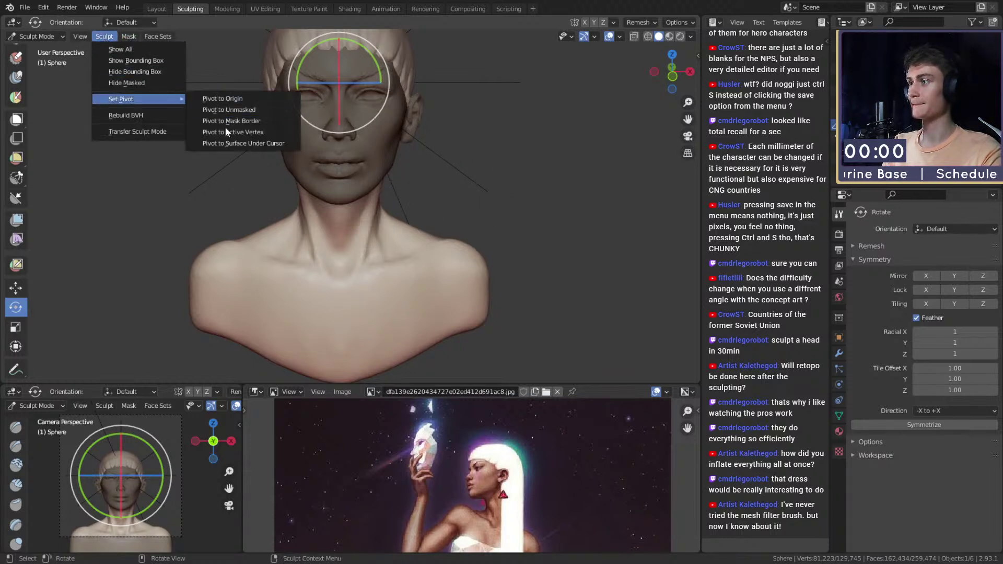
click(224, 123)
drag(378, 190, 351, 202)
middle_drag(351, 201, 377, 223)
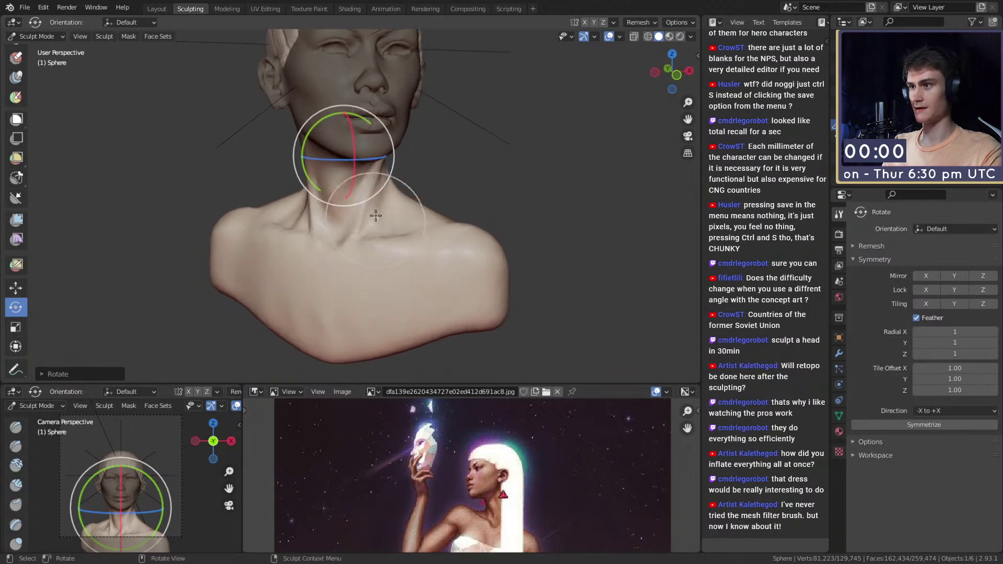
middle_drag(373, 168, 370, 181)
drag(370, 180, 365, 184)
middle_drag(364, 185, 420, 203)
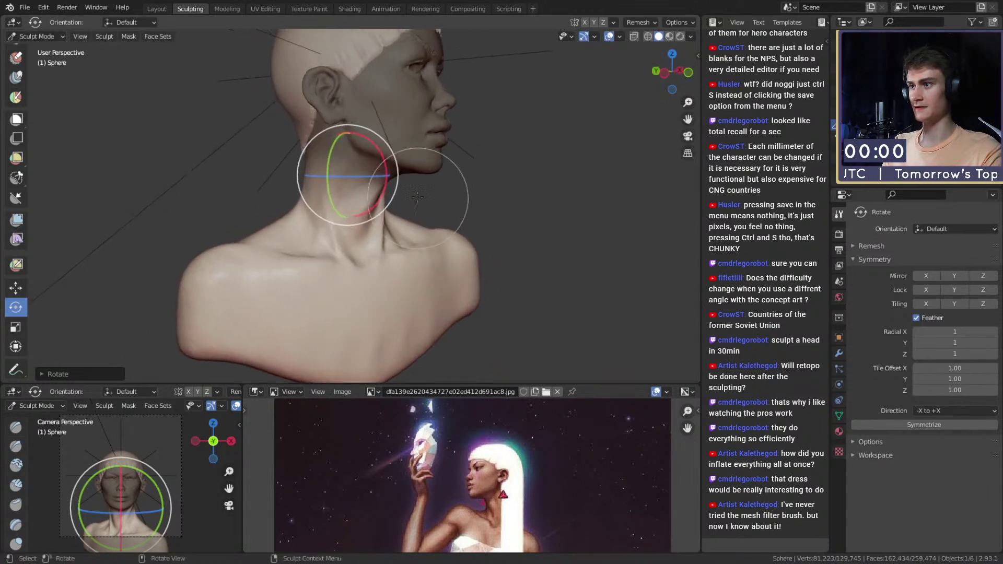
Step: Try to tilt and shift the unmasked body against the head, and undo these changes
drag(397, 180, 397, 179)
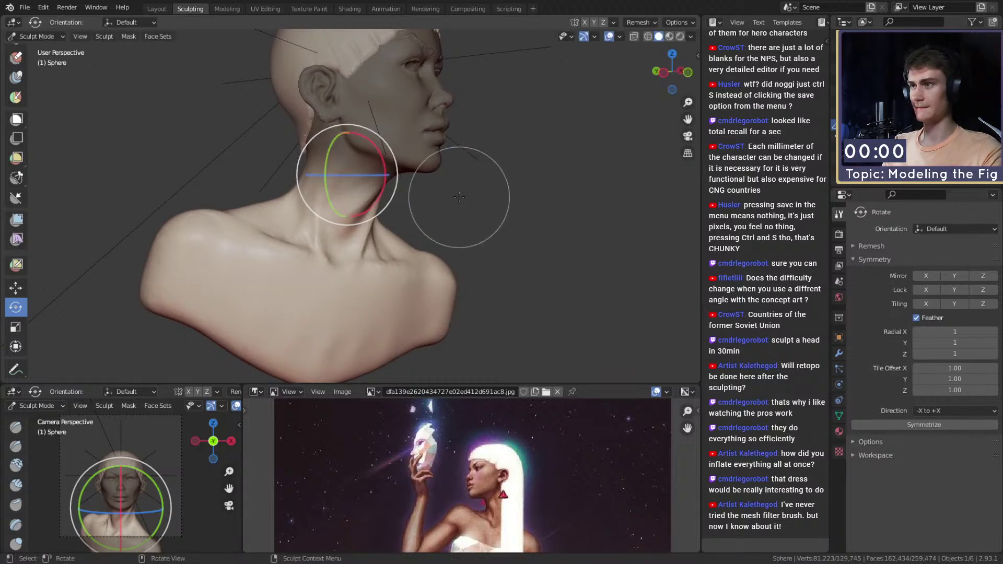
middle_drag(516, 202, 400, 169)
mouse_move(391, 169)
mouse_down()
mouse_move(390, 185)
mouse_move(400, 175)
mouse_up()
click(19, 288)
scroll(398, 180, down, 2)
middle_drag(360, 237, 486, 258)
scroll(486, 258, up, 3)
middle_drag(319, 228, 415, 247)
scroll(416, 247, up, 2)
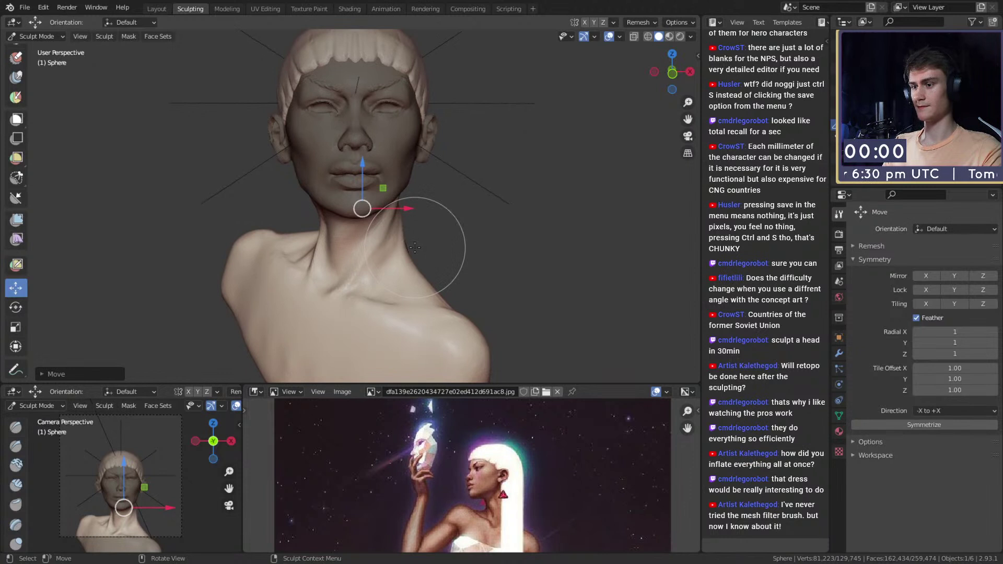
key(ctrl+z)
key(ctrl+z)
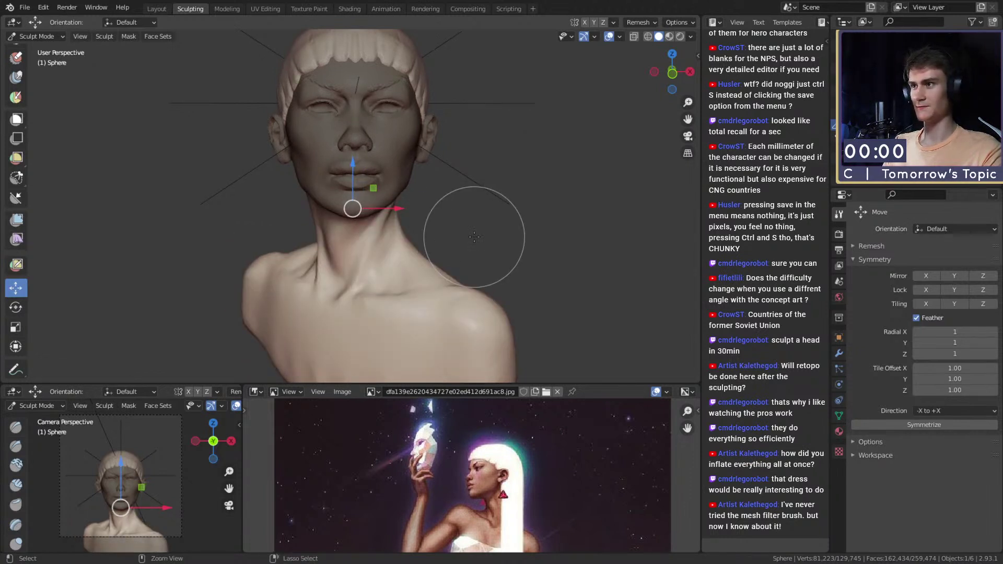
key(ctrl+z)
Step: Rotate the unmasked body slightly about the vertical axis and tilt the shoulders sideways with the Rotate tool
mouse_move(474, 236)
middle_down()
mouse_move(358, 218)
mouse_move(4, 238)
middle_up()
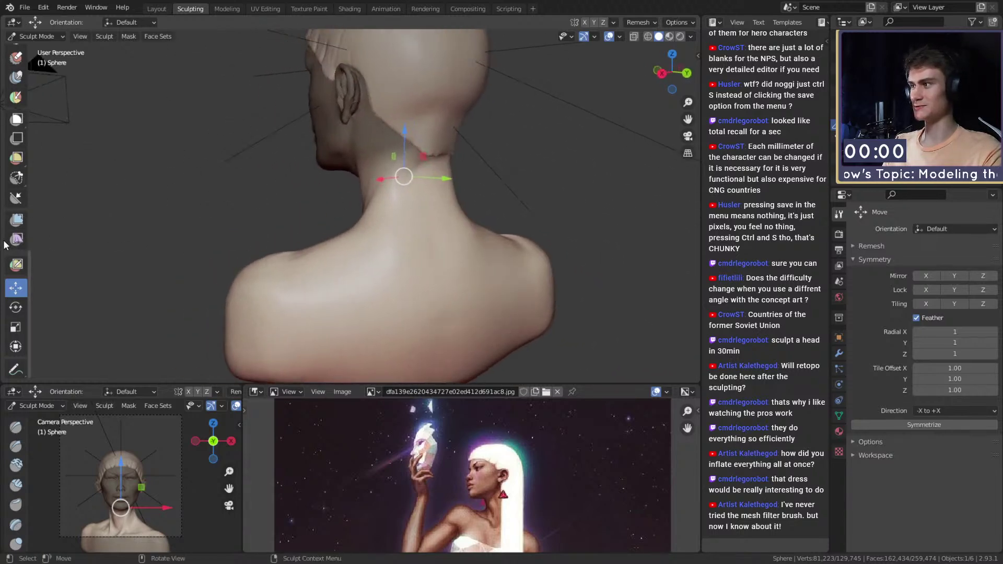
click(16, 307)
middle_drag(365, 225, 368, 244)
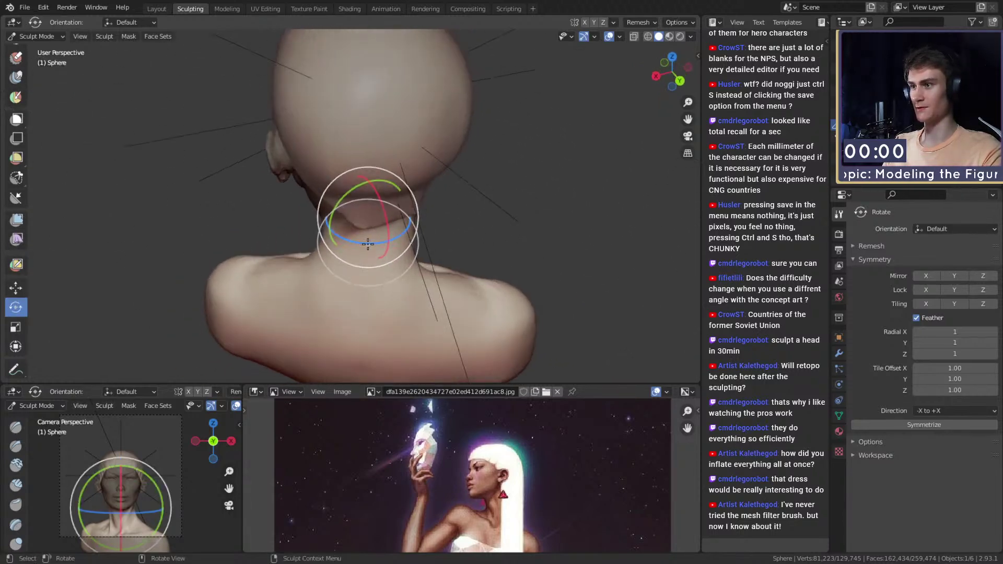
drag(366, 244, 364, 245)
middle_drag(364, 244, 399, 211)
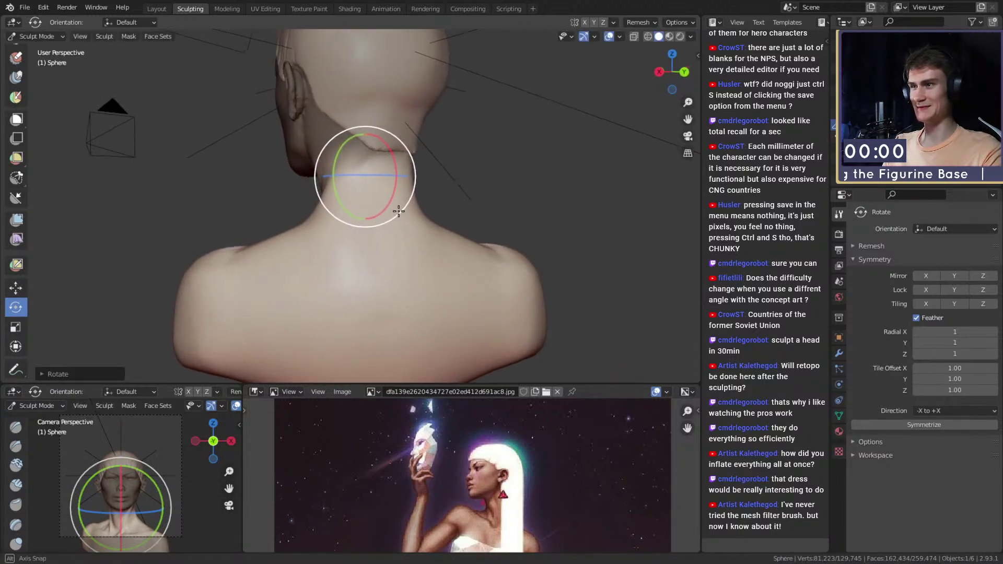
drag(416, 174, 414, 186)
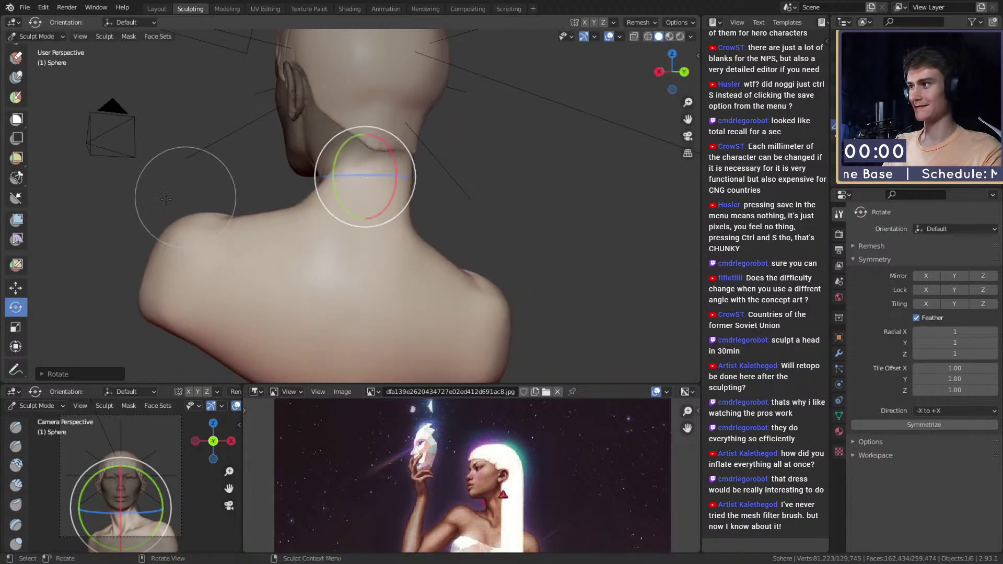
Step: Move the unmasked body sideways to shift the neck relative to the masked head
click(16, 287)
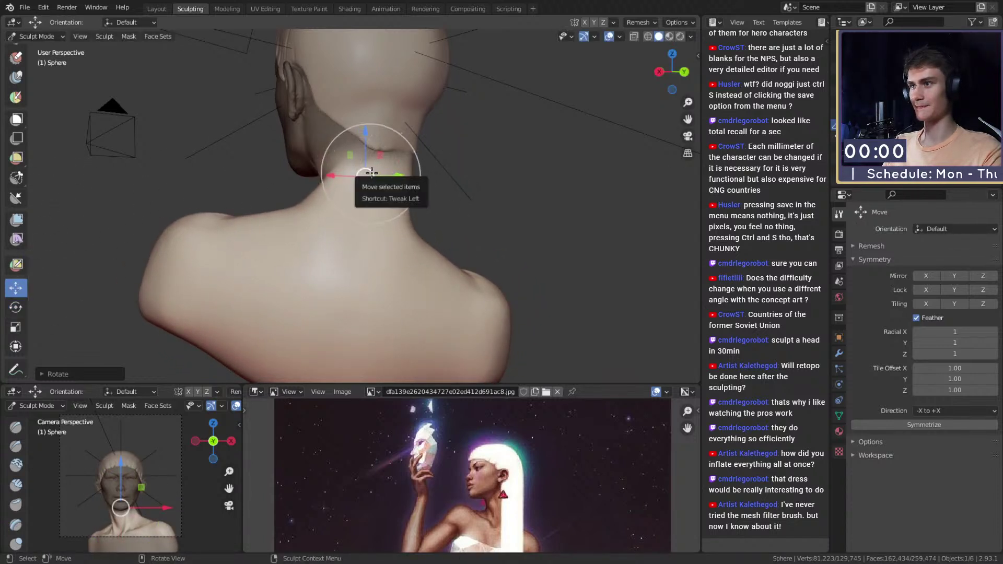
drag(372, 172, 347, 178)
middle_drag(348, 178, 421, 202)
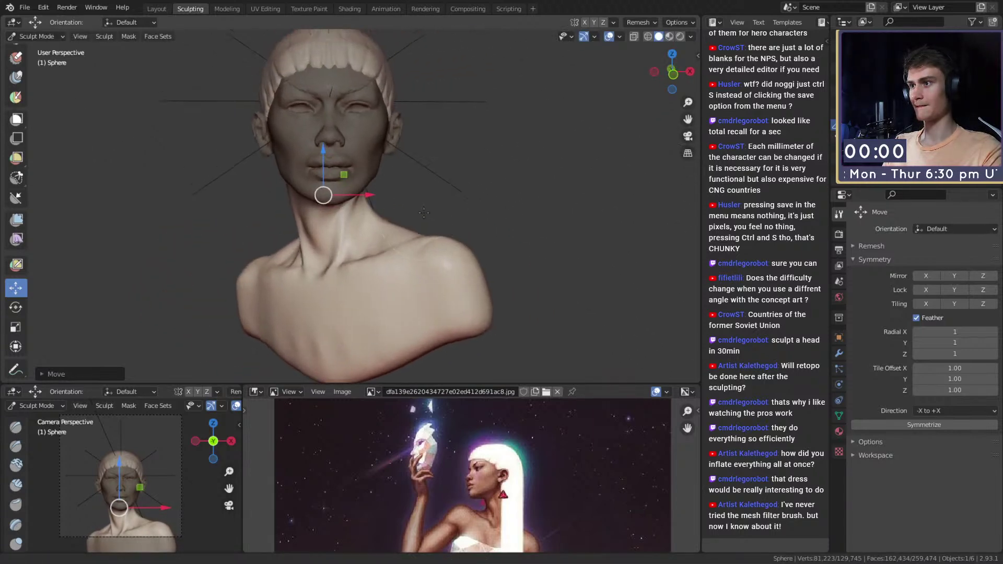
Step: Examine the posed bust without the mask shading in the Layout workspace, checking the neck and shoulders from the front
click(156, 8)
scroll(386, 290, up, 2)
mouse_move(387, 289)
middle_down()
mouse_move(373, 303)
mouse_move(390, 316)
mouse_move(362, 369)
middle_up()
click(407, 320)
scroll(407, 320, up, 2)
scroll(393, 320, up, 2)
click(362, 369)
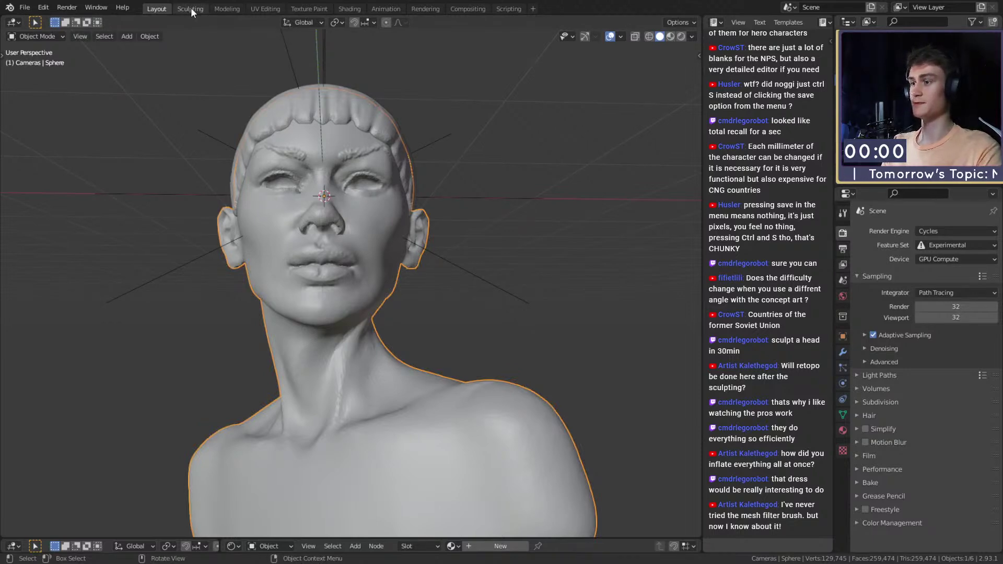
click(190, 8)
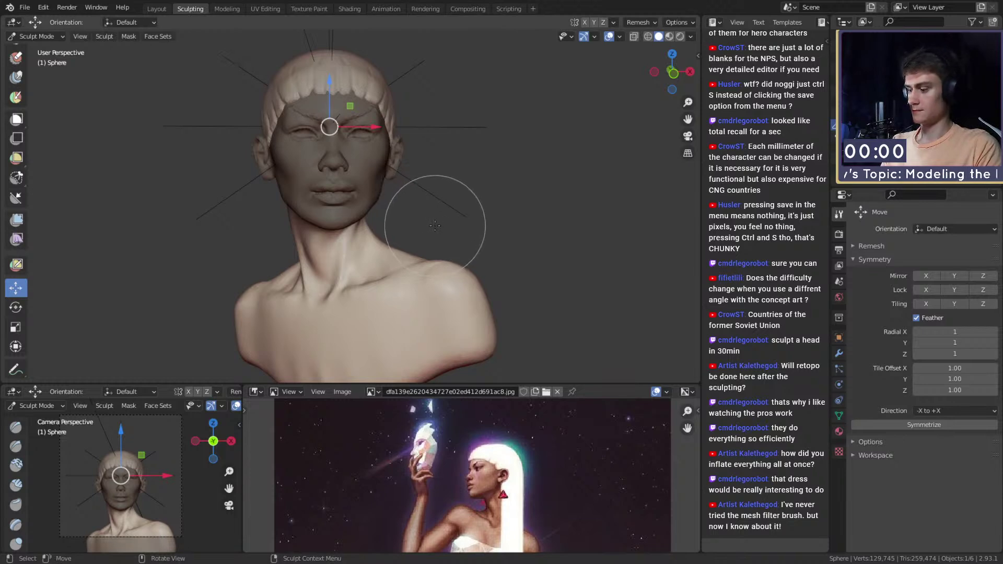
Step: Clear the mask and reshape the neck below the jaw with the Grab brush
scroll(371, 235, up, 5)
key(g)
key(f)
click(375, 235)
mouse_move(375, 236)
middle_down()
mouse_move(293, 231)
mouse_move(356, 232)
mouse_move(389, 211)
middle_up()
key(f)
click(352, 234)
drag(356, 194, 361, 200)
Step: Refine the side of the neck and the throat contour using the Grab brush with a radius of about 130 px
key(f)
click(368, 224)
key(f)
click(375, 210)
mouse_move(370, 224)
middle_down()
mouse_move(384, 216)
mouse_move(369, 241)
mouse_move(383, 257)
mouse_move(296, 210)
middle_up()
key(f)
click(361, 202)
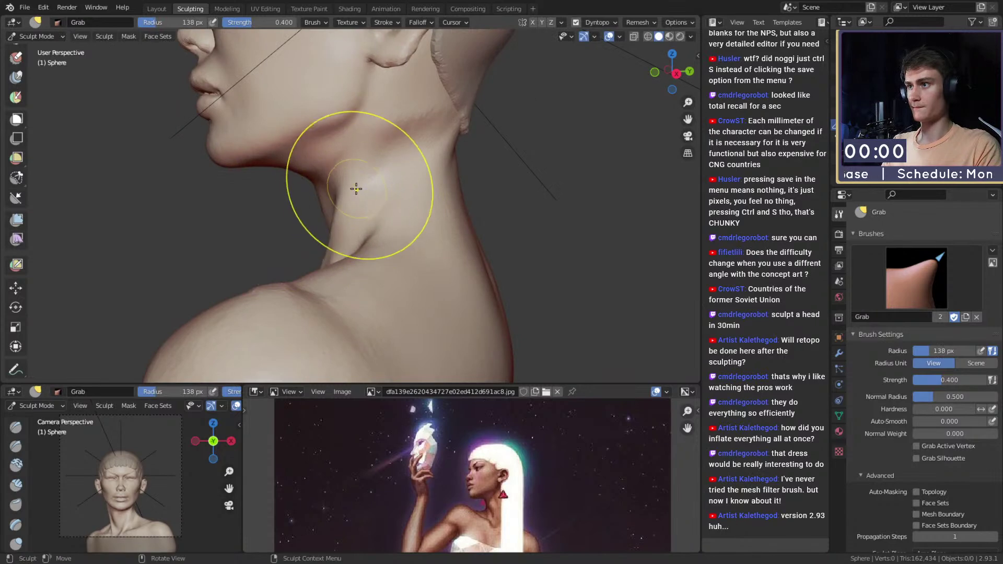
middle_drag(355, 189, 364, 208)
middle_drag(397, 166, 335, 255)
ctrl+alt+drag(336, 254, 304, 207)
mouse_move(319, 208)
middle_down()
mouse_move(387, 230)
mouse_move(413, 193)
mouse_move(398, 239)
mouse_move(224, 170)
mouse_move(311, 246)
mouse_move(319, 208)
mouse_move(394, 213)
mouse_move(341, 195)
mouse_move(329, 251)
mouse_move(392, 201)
mouse_move(363, 215)
middle_up()
drag(374, 234, 385, 247)
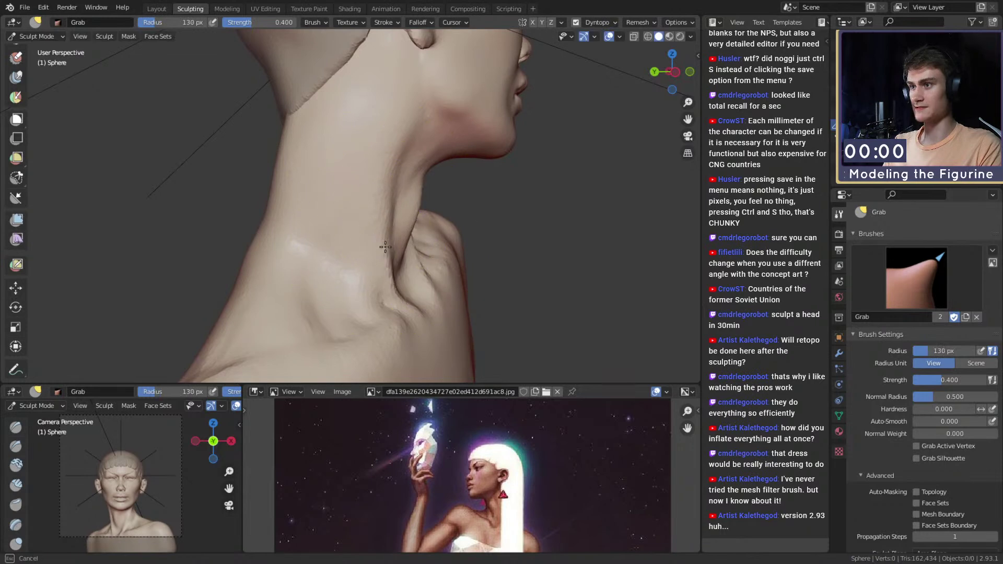
scroll(396, 184, down, 4)
middle_drag(412, 251, 374, 233)
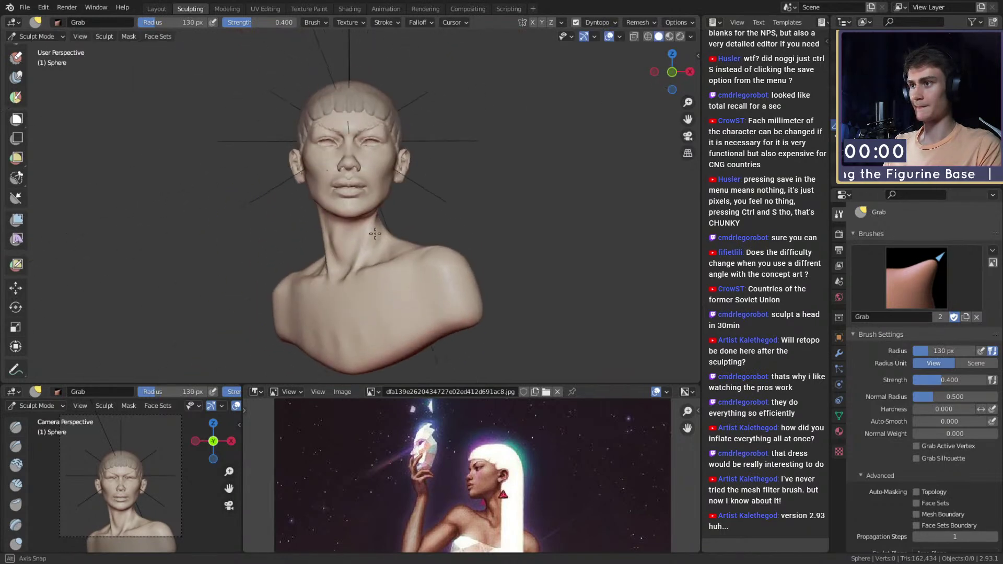
Step: Make the separate hair mesh the active object and return to sculpting
click(156, 9)
click(378, 101)
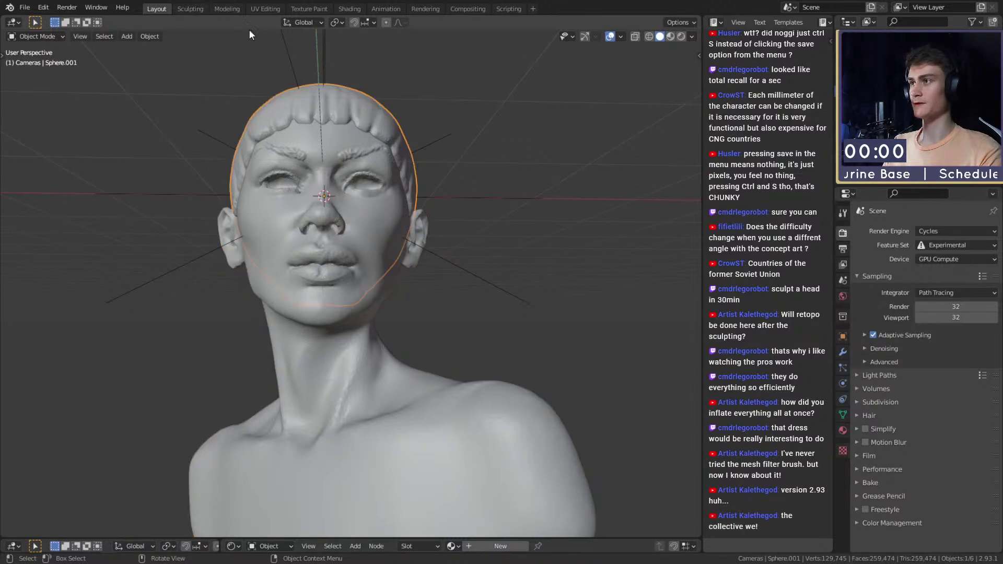
click(189, 9)
Step: Try to pull the back of the hair cap downward with the Snake Hook brush at a 162 px radius
mouse_move(428, 242)
middle_down()
mouse_move(325, 246)
mouse_move(314, 209)
mouse_move(446, 236)
mouse_move(403, 202)
mouse_move(383, 211)
mouse_move(224, 207)
middle_up()
scroll(325, 246, up, 1)
scroll(310, 193, up, 2)
key(k)
scroll(403, 201, down, 2)
scroll(389, 198, up, 3)
key(f)
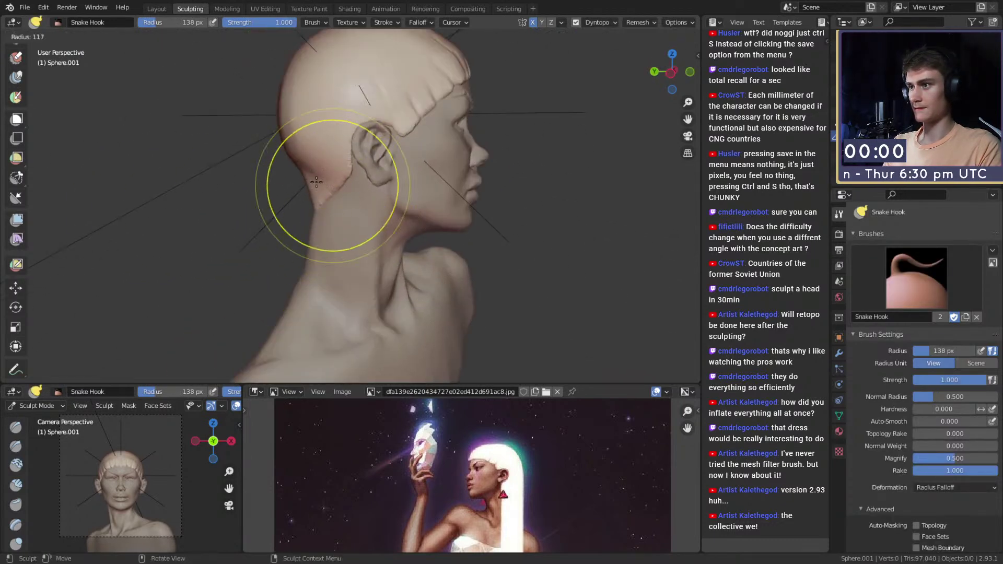
click(389, 187)
middle_drag(337, 183, 354, 180)
drag(358, 180, 356, 227)
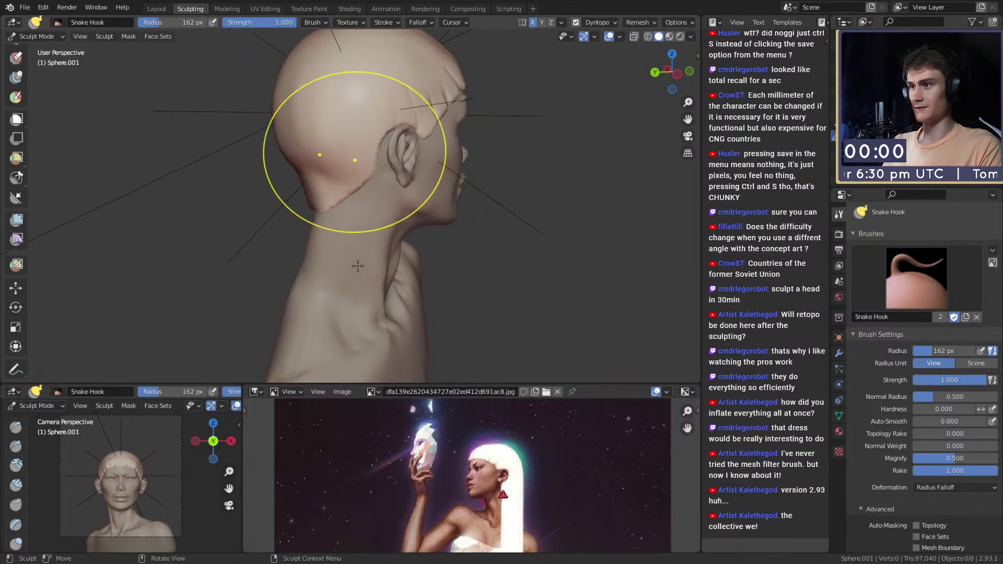
drag(369, 356, 370, 340)
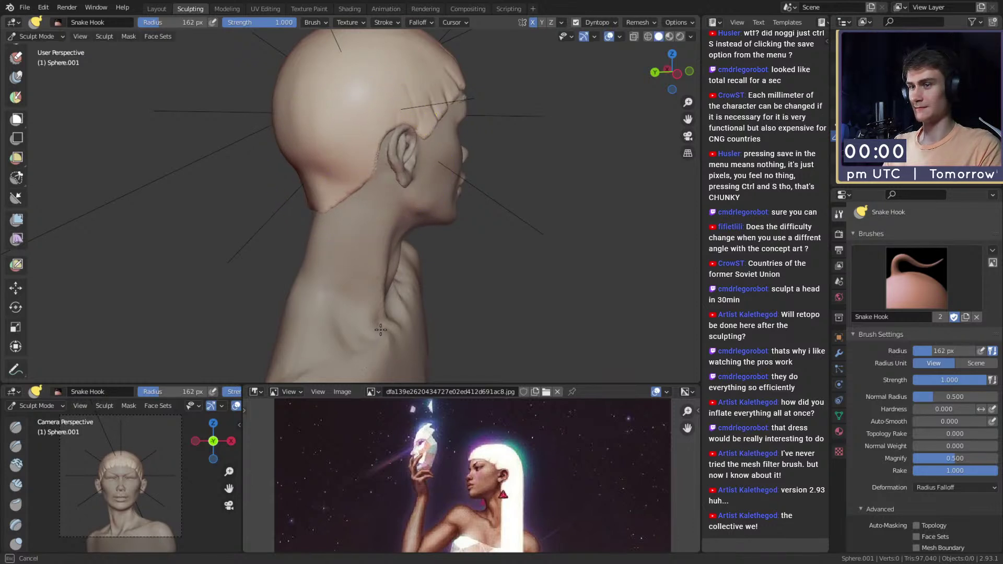
Step: Paint a mask over the lower back of the hair cap with the Mask brush at a 65 px radius
shift+middle_drag(360, 304, 351, 262)
mouse_move(345, 261)
middle_down()
mouse_move(381, 258)
mouse_move(343, 257)
mouse_move(367, 181)
mouse_move(390, 166)
middle_up()
key(h)
key(m)
mouse_move(389, 166)
mouse_down()
mouse_move(376, 141)
mouse_move(335, 131)
mouse_move(299, 152)
mouse_move(322, 205)
mouse_up()
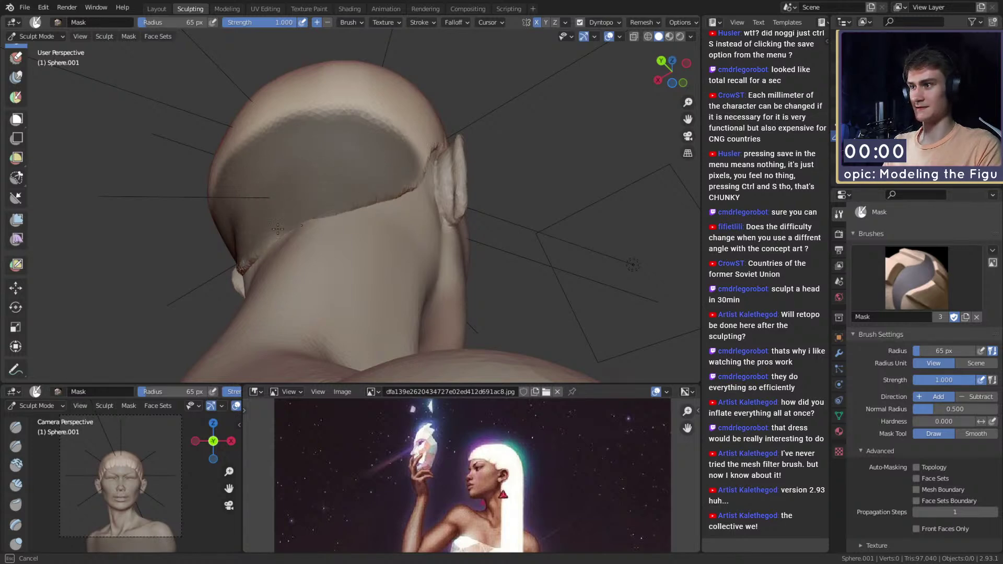
scroll(925, 365, down, 8)
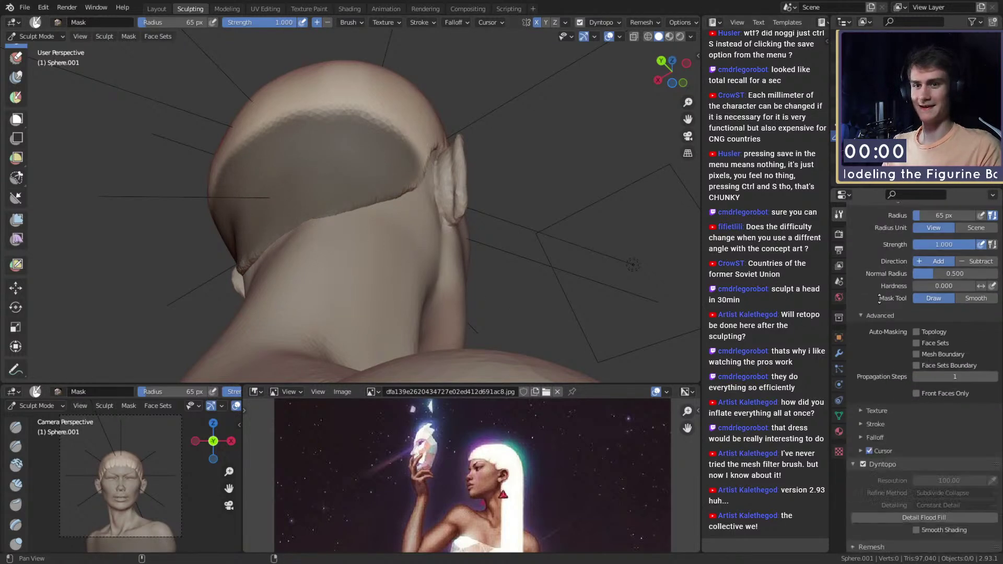
middle_drag(393, 190, 390, 180)
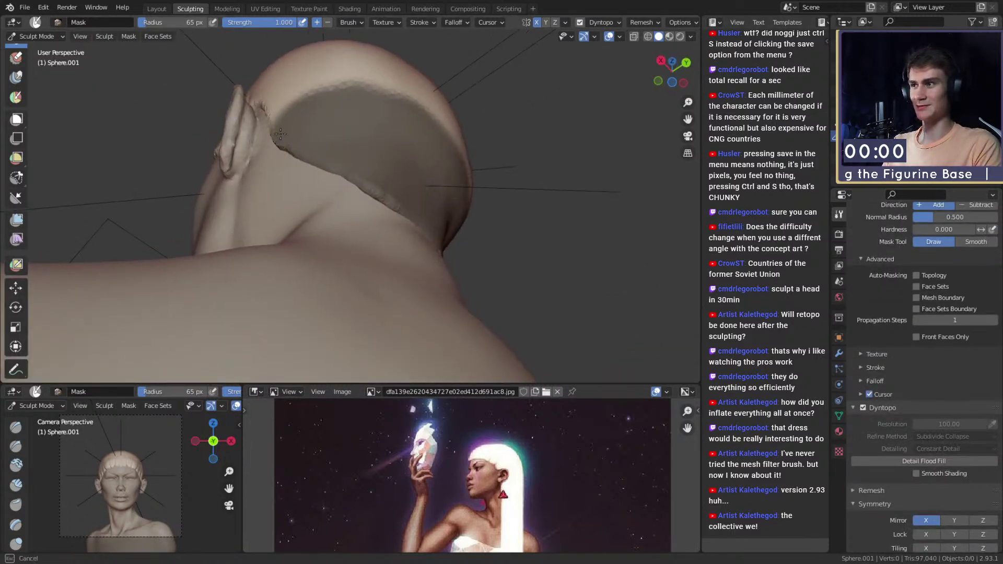
middle_drag(291, 134, 307, 195)
Step: Invert the hair mask and prepare the Snake Hook brush with a 161 px radius and a Dyntopo resolution of 50
key(k)
scroll(897, 440, down, 3)
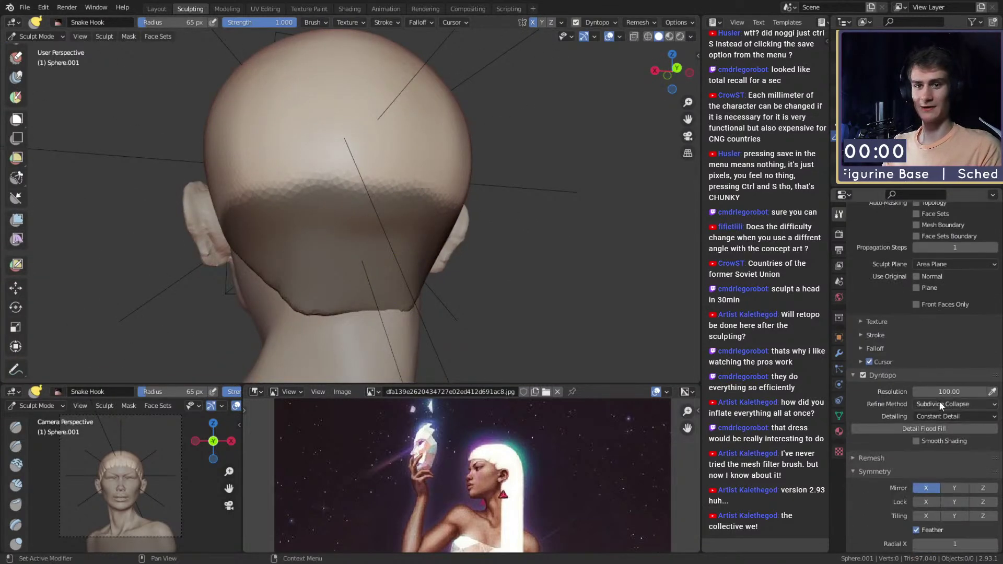
mouse_move(461, 189)
middle_down()
mouse_move(264, 224)
mouse_move(324, 217)
mouse_move(320, 244)
middle_up()
key(ctrl+i)
mouse_move(313, 251)
shift+middle_down()
mouse_move(327, 228)
mouse_move(446, 220)
shift+middle_up()
key(bracketright)
key(bracketright)
key(bracketright)
key(bracketright)
key(bracketright)
key(bracketright)
key(bracketright)
key(bracketright)
key(bracketright)
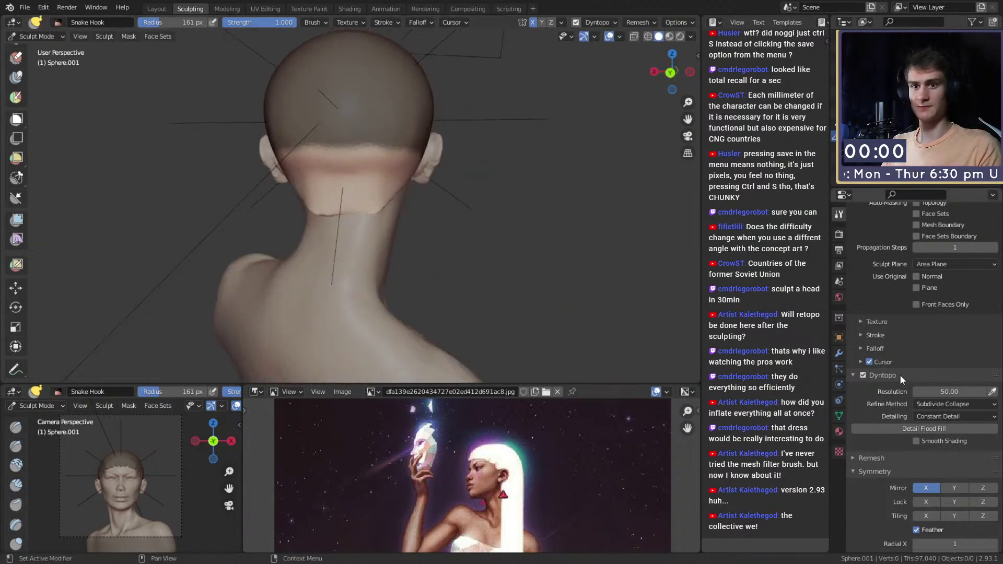
Step: Turn off X mirror symmetry for the hair mesh
click(862, 336)
click(862, 337)
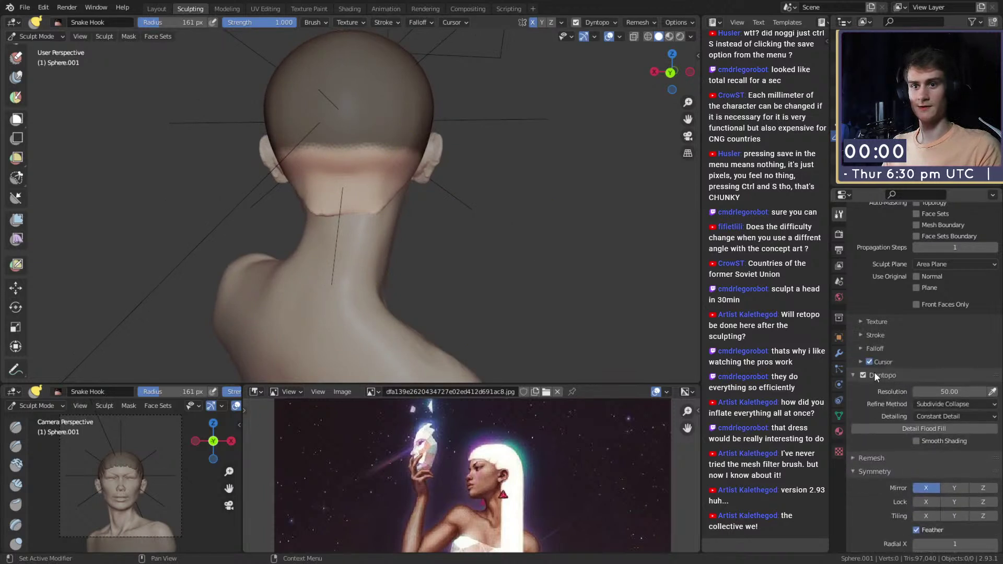
click(850, 475)
click(913, 521)
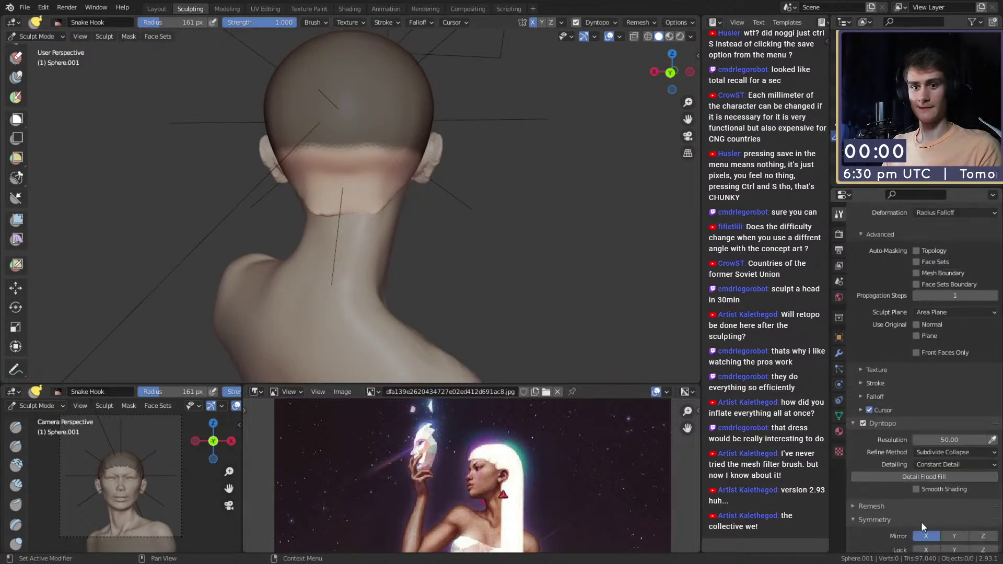
Step: Pull the unmasked hair from the nape down toward the bust's right shoulder using Snake Hook at a 180 px radius
middle_drag(457, 285, 361, 269)
key(f)
click(424, 222)
mouse_move(335, 184)
mouse_down()
mouse_move(331, 278)
mouse_move(350, 374)
mouse_up()
mouse_move(336, 314)
middle_down()
mouse_move(426, 304)
mouse_move(143, 287)
middle_up()
drag(338, 256, 334, 308)
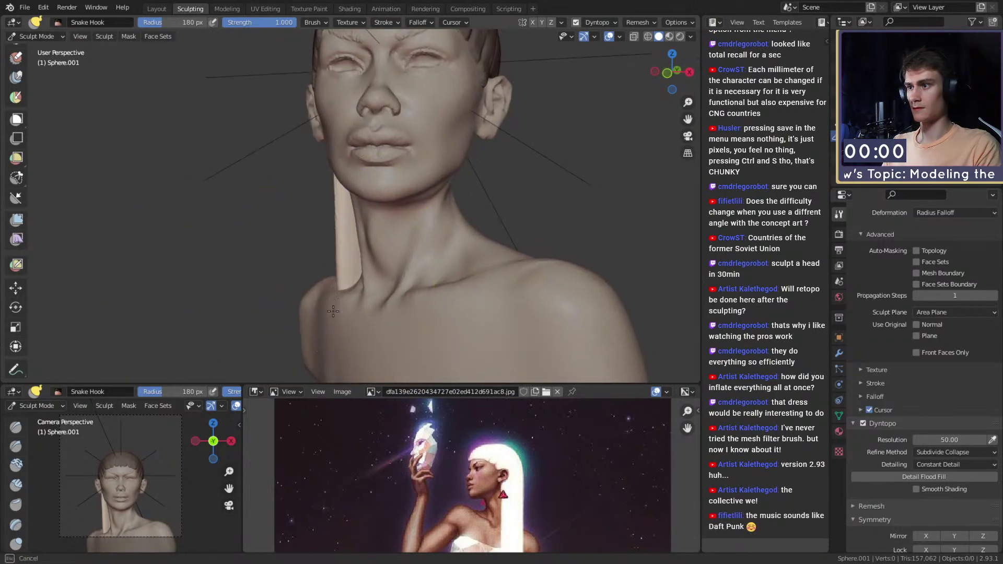
Step: Draw the front edge of the hanging hair forward beside the neck with Snake Hook strokes
middle_drag(339, 329, 370, 161)
drag(338, 241, 374, 233)
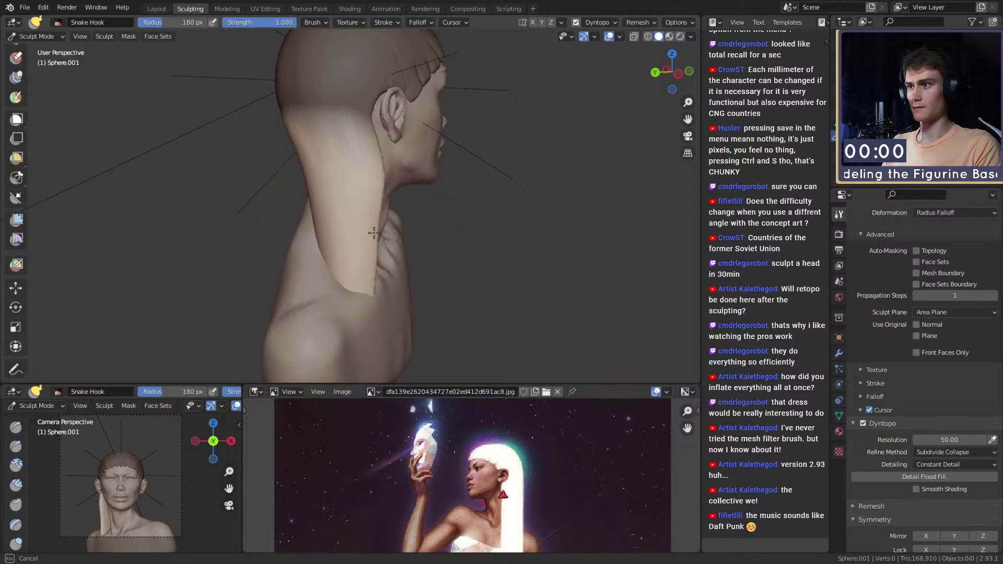
drag(372, 269, 387, 298)
drag(365, 234, 386, 224)
mouse_move(392, 261)
middle_down()
mouse_move(269, 257)
mouse_move(477, 280)
mouse_move(331, 235)
mouse_move(361, 263)
middle_up()
drag(361, 264, 365, 268)
Step: Reshape the hair hanging over the front of the right shoulder with Snake Hook at a 147 px radius
mouse_move(370, 261)
middle_down()
mouse_move(308, 280)
mouse_move(354, 253)
mouse_move(343, 270)
middle_up()
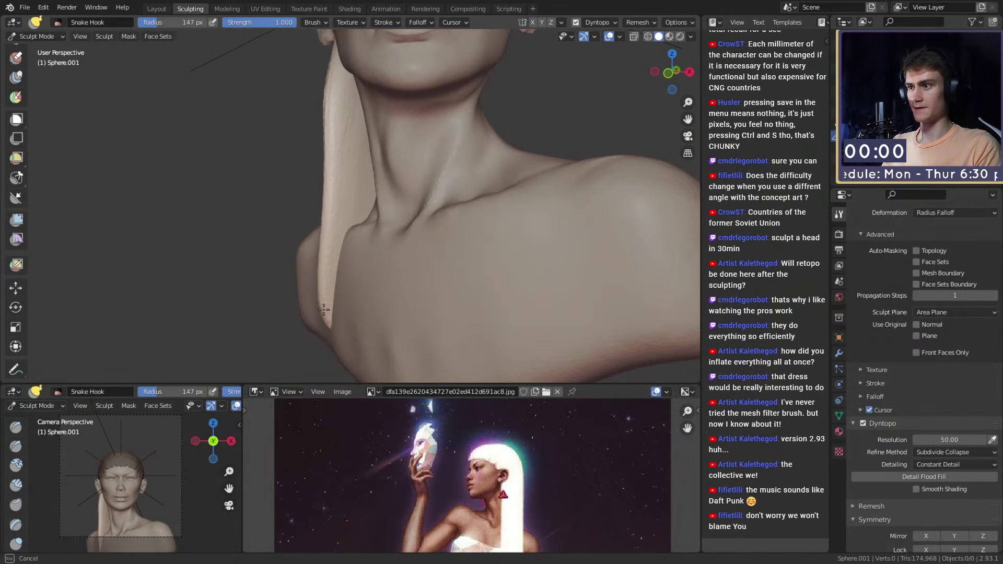
drag(318, 336, 330, 252)
middle_drag(351, 203, 333, 191)
drag(329, 185, 330, 187)
mouse_move(330, 187)
middle_down()
mouse_move(329, 243)
mouse_move(404, 205)
middle_up()
Step: Adjust the Snake Hook radius and refine the contour of the long hair with short strokes
key(f)
click(389, 204)
drag(403, 191, 401, 201)
mouse_move(389, 272)
shift+middle_down()
mouse_move(383, 177)
mouse_move(385, 218)
mouse_move(361, 293)
shift+middle_up()
key(f)
click(351, 252)
drag(341, 284, 343, 282)
Step: Pull the hair at the back of the neck down over the shoulders with Snake Hook at a 199 px radius
mouse_move(343, 282)
middle_down()
mouse_move(405, 253)
mouse_move(370, 209)
middle_up()
drag(343, 360, 344, 363)
alt+drag(355, 344, 365, 303)
key(f)
click(464, 286)
drag(405, 264, 421, 344)
mouse_move(423, 342)
alt+mouse_down()
mouse_move(434, 312)
mouse_move(426, 273)
alt+mouse_up()
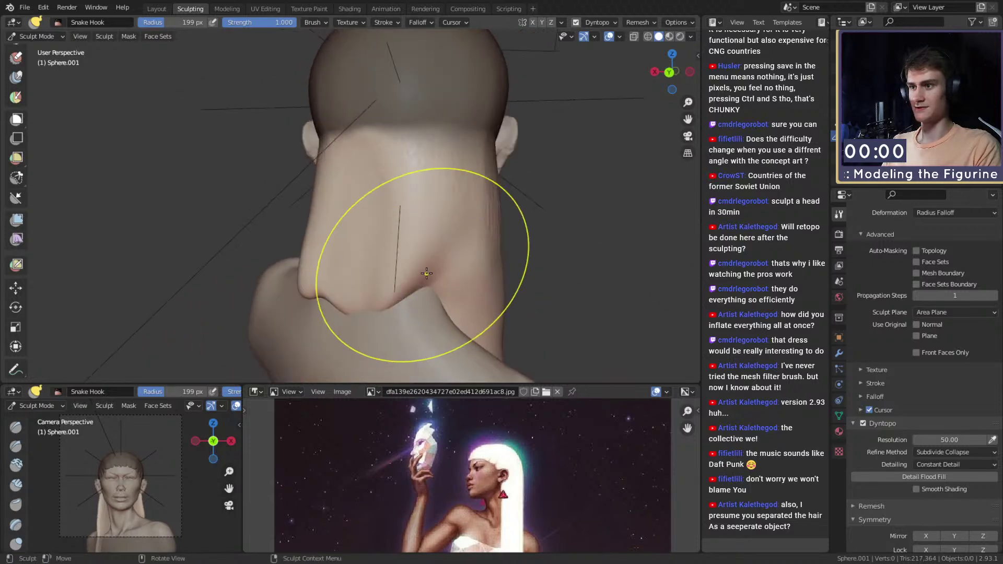
Step: Extend the lower edge of the back hair down onto the upper back with Snake Hook at a 93 px radius
mouse_move(421, 335)
alt+mouse_down()
mouse_move(425, 262)
mouse_move(397, 334)
alt+mouse_up()
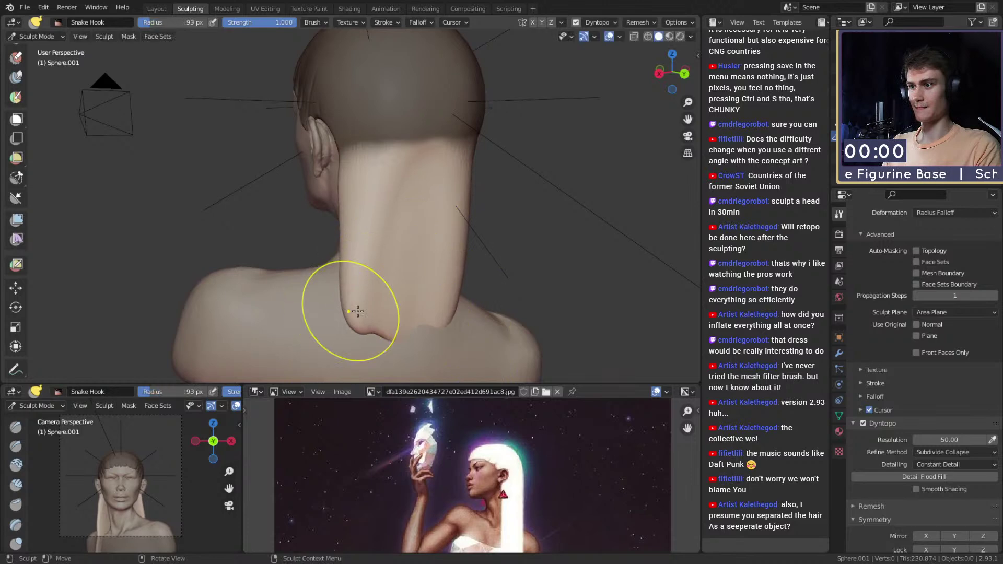
alt+drag(434, 208, 368, 225)
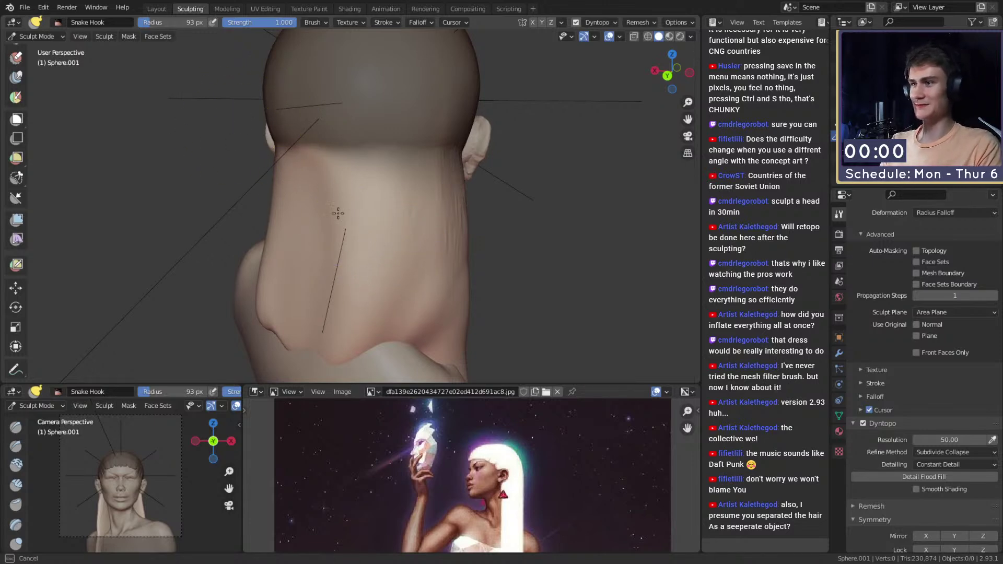
alt+drag(416, 151, 366, 228)
alt+drag(276, 146, 377, 212)
mouse_move(382, 93)
alt+mouse_down()
mouse_move(350, 174)
mouse_move(381, 219)
mouse_move(367, 195)
mouse_move(399, 188)
mouse_move(373, 169)
mouse_move(369, 123)
alt+mouse_up()
Step: Reshape the long hair hanging behind the head and neck with Snake Hook at a 153 px radius
key(f)
key(f)
click(486, 173)
key(f)
click(376, 150)
key(f)
click(393, 226)
alt+shift+drag(366, 225, 345, 263)
alt+drag(379, 180, 269, 224)
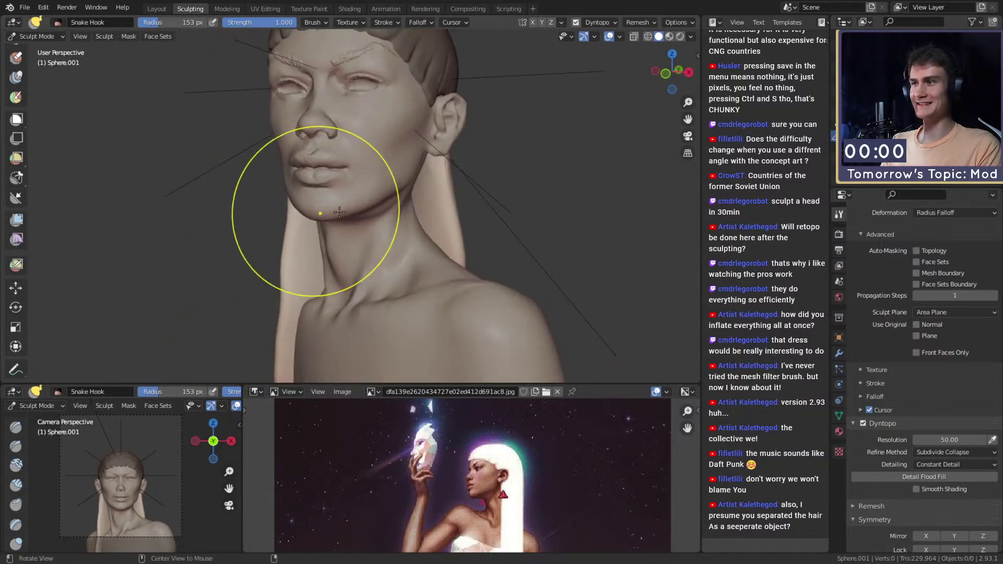
Step: Adjust the silhouette of the hair on both sides of the neck with Snake Hook at a 176 px radius
scroll(385, 264, down, 3)
mouse_move(385, 264)
alt+mouse_down()
mouse_move(397, 257)
mouse_move(357, 215)
mouse_move(313, 214)
mouse_move(329, 277)
alt+mouse_up()
scroll(397, 257, up, 4)
key(f)
click(329, 233)
mouse_move(338, 241)
alt+mouse_down()
mouse_move(321, 195)
mouse_move(481, 183)
alt+mouse_up()
scroll(441, 226, down, 3)
scroll(441, 226, up, 3)
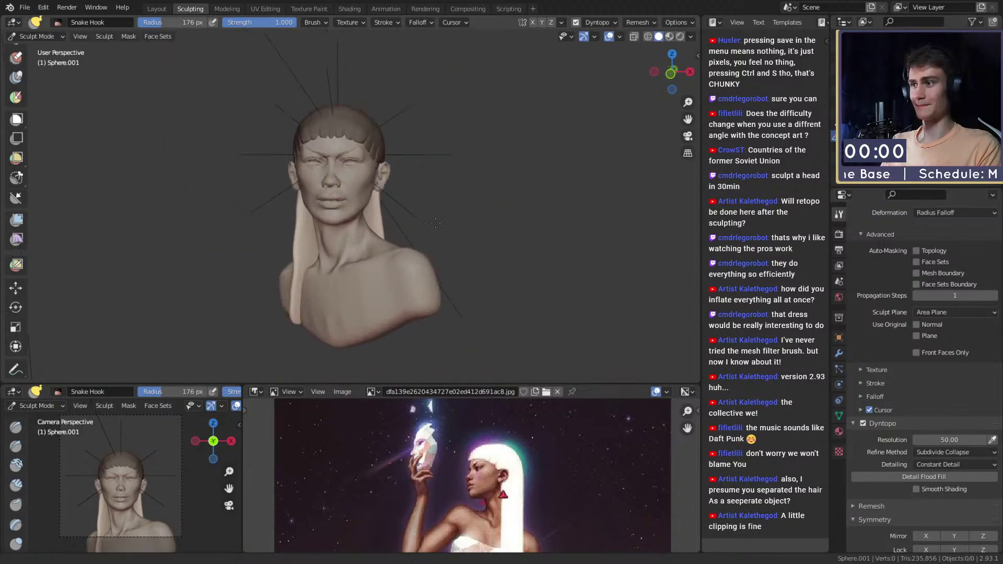
Step: Set the Snake Hook radius to 122 px and refine the strand hanging in front of the right shoulder
key(f)
click(346, 263)
scroll(397, 197, up, 2)
scroll(397, 197, up, 2)
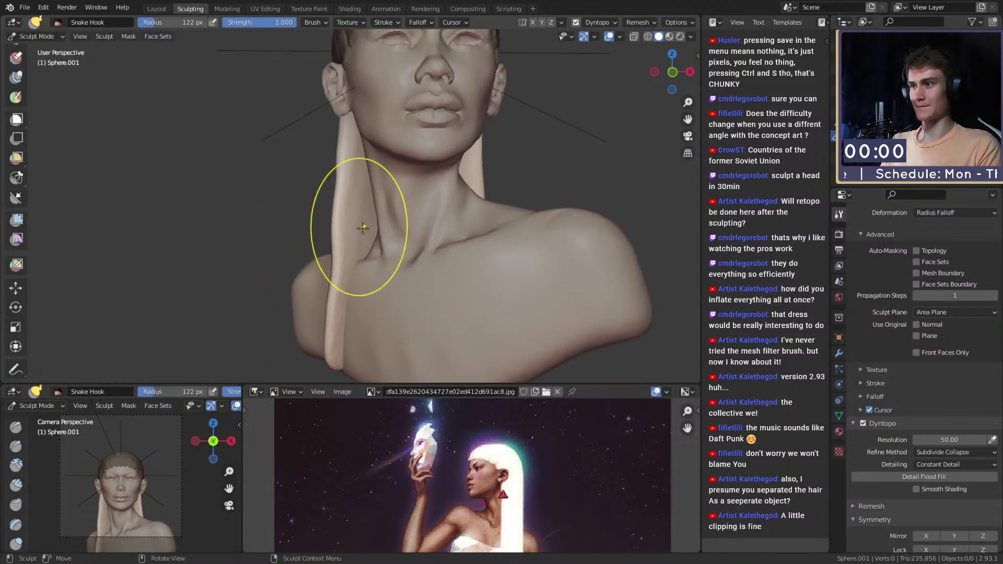
shift+middle_drag(390, 190, 402, 246)
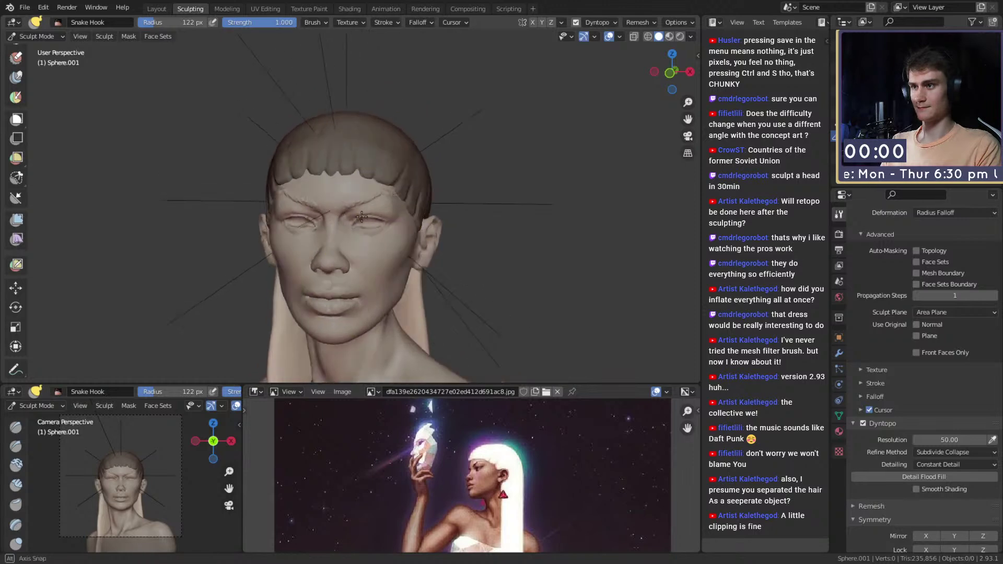
Step: Clear the mask on the hair and build up strands behind the ear with Clay Strips at a 45 px radius
middle_drag(373, 190, 273, 101)
scroll(397, 209, up, 2)
key(g)
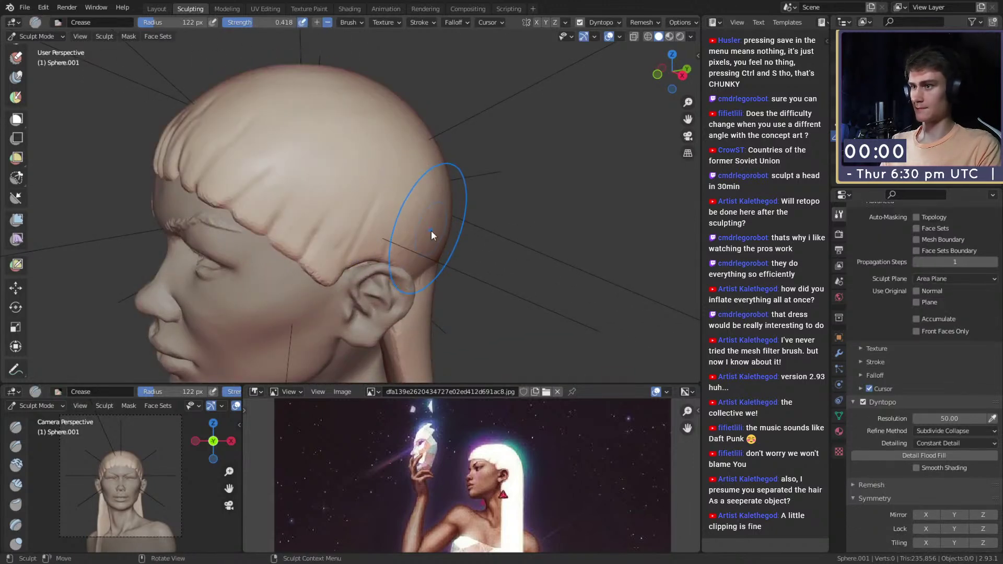
mouse_move(392, 235)
middle_down()
mouse_move(397, 265)
mouse_move(330, 250)
middle_up()
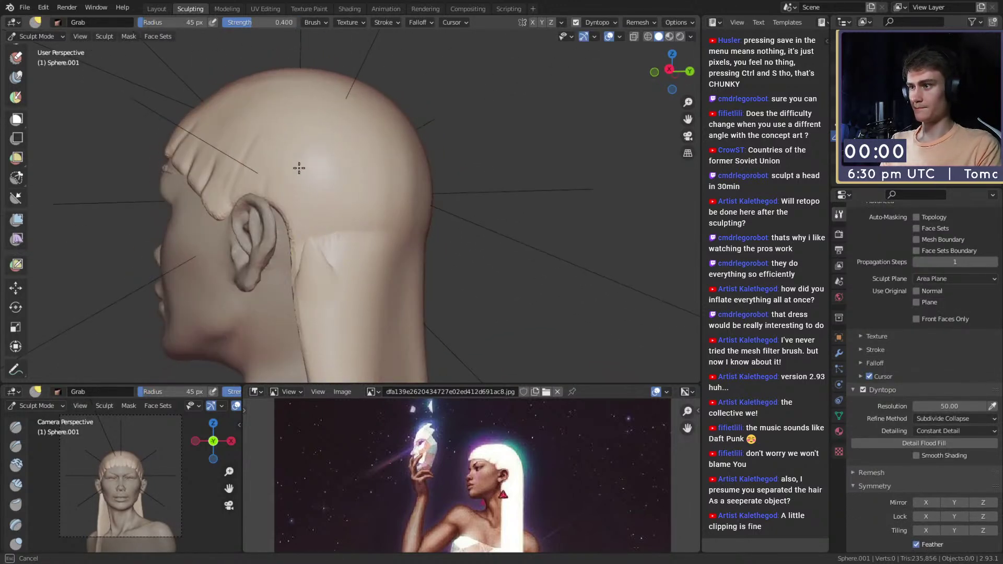
key(c)
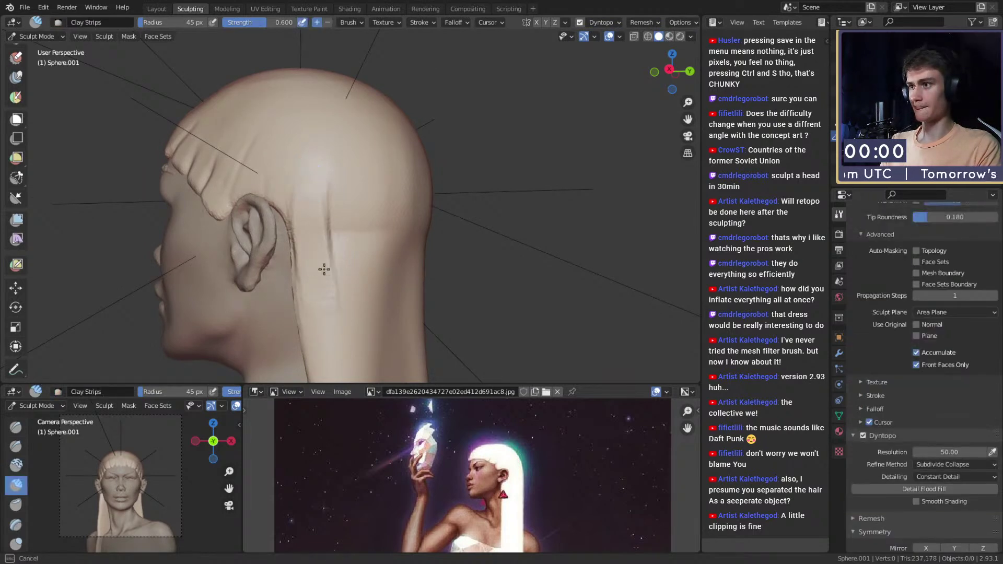
middle_drag(358, 261, 318, 255)
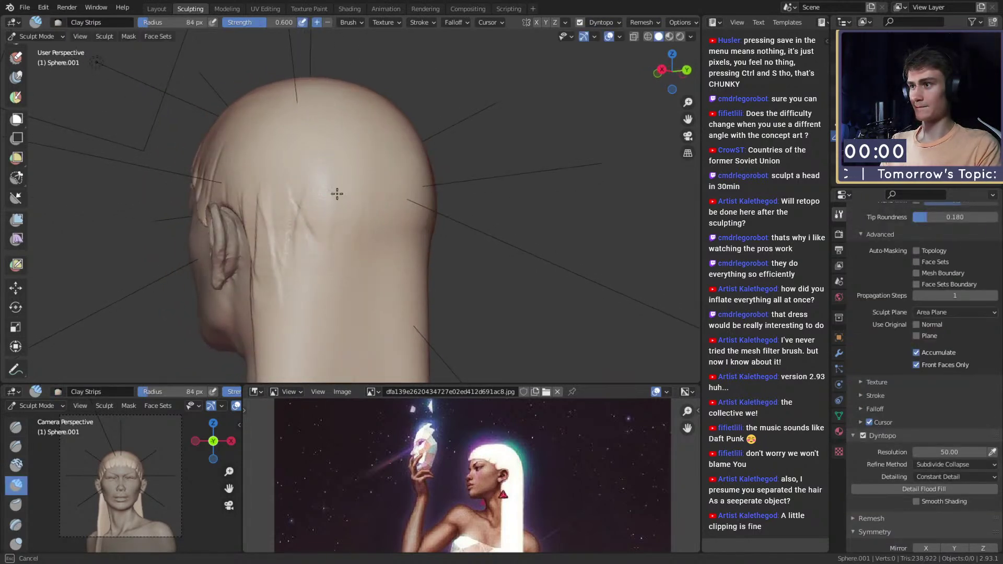
Step: Sculpt downward hair strands across the back of the head with Clay Strips at a 62 px radius
alt+drag(356, 211, 318, 217)
key(f)
click(321, 251)
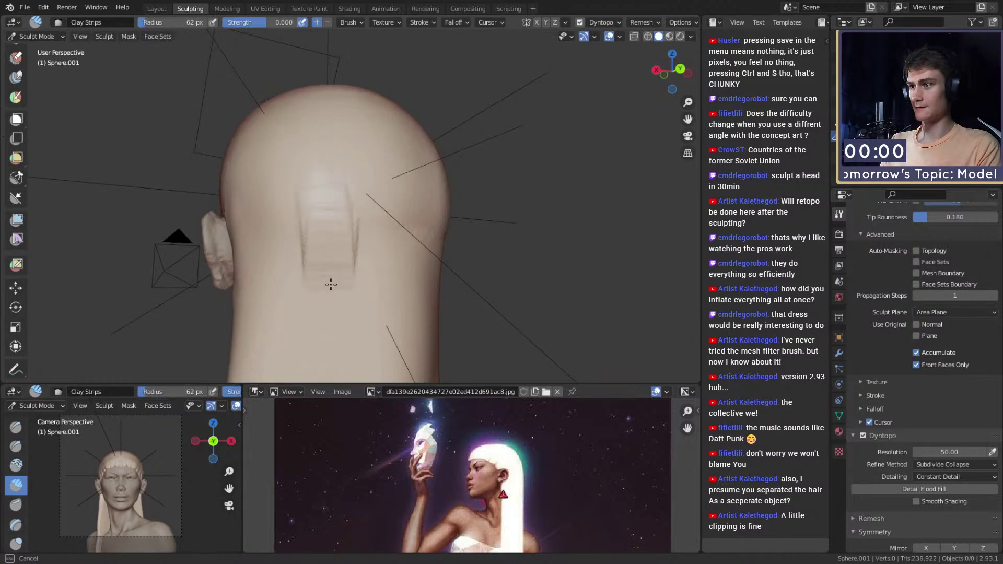
middle_drag(262, 266, 331, 266)
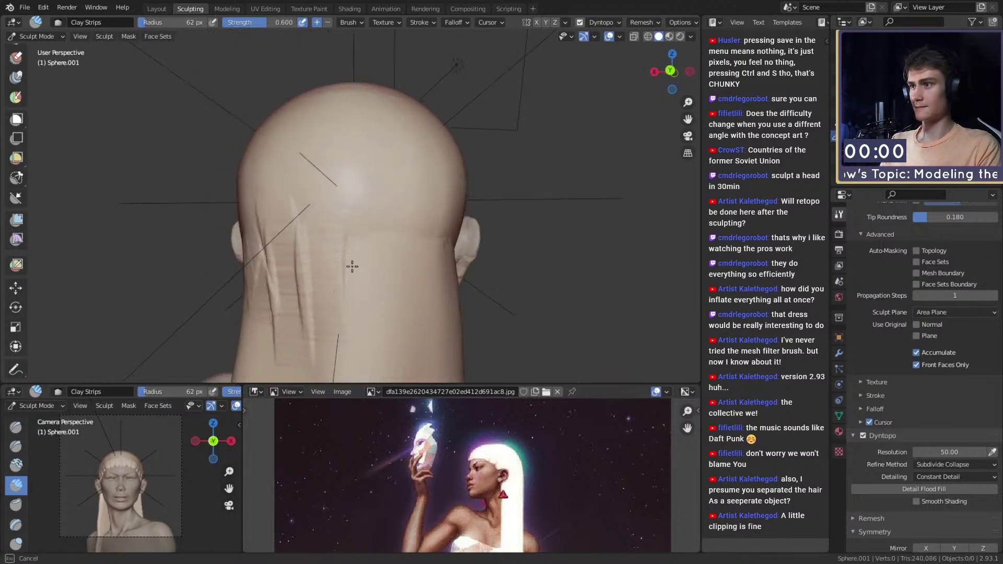
mouse_move(410, 292)
middle_down()
mouse_move(354, 231)
mouse_move(395, 227)
middle_up()
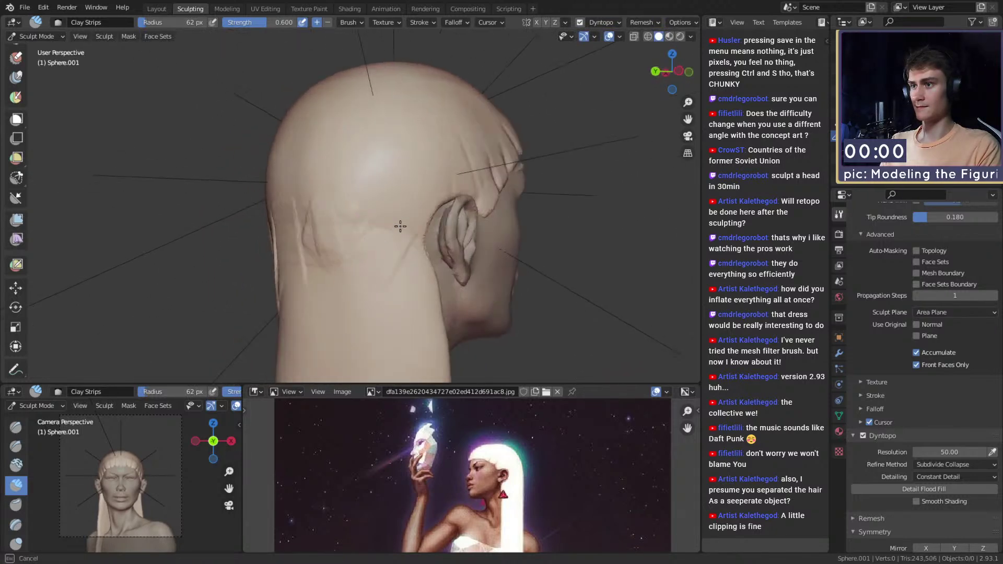
middle_drag(326, 280, 400, 205)
Step: Continue the Clay Strips strands from the back of the head up toward the crown
middle_drag(397, 133, 444, 157)
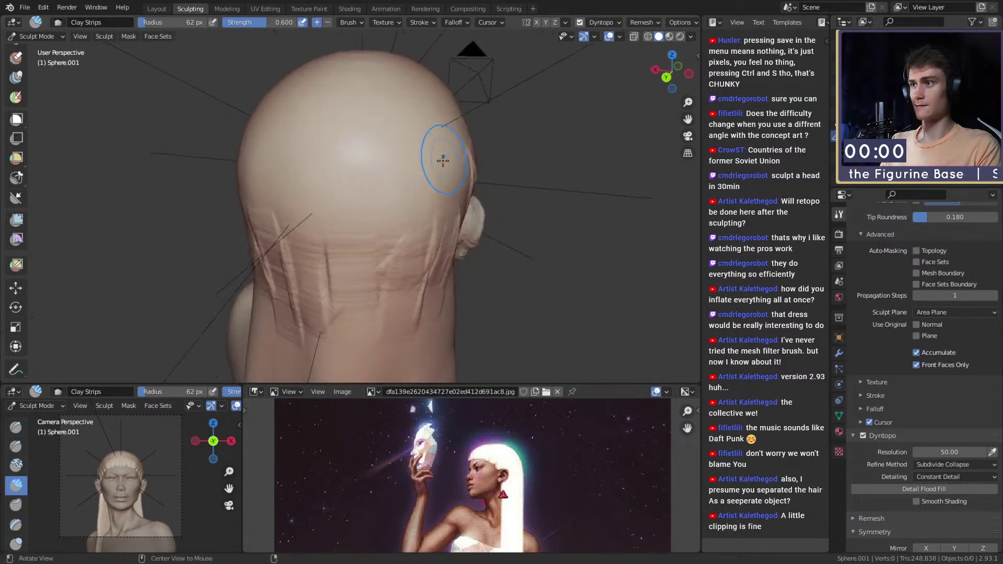
middle_drag(319, 270, 363, 203)
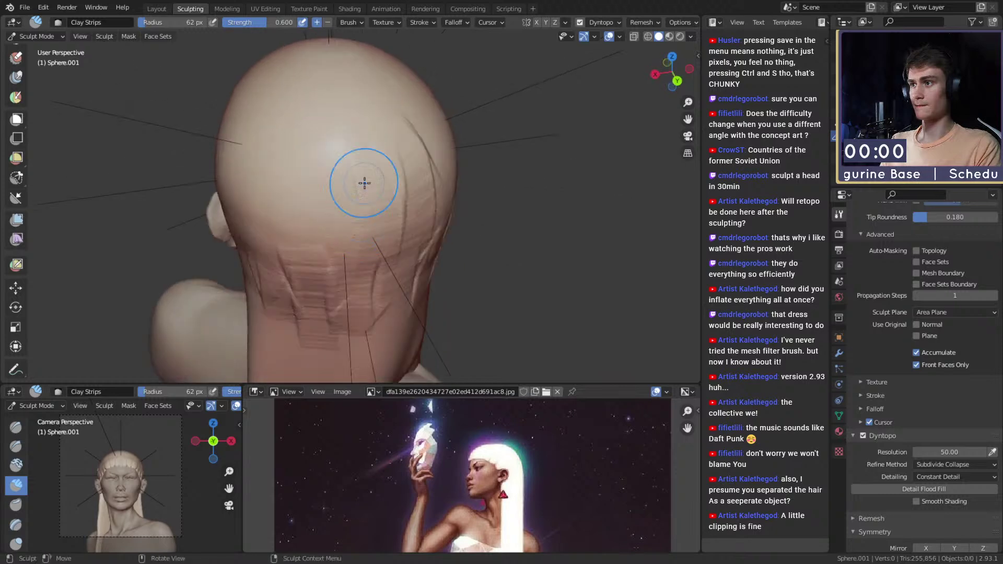
middle_drag(268, 266, 358, 176)
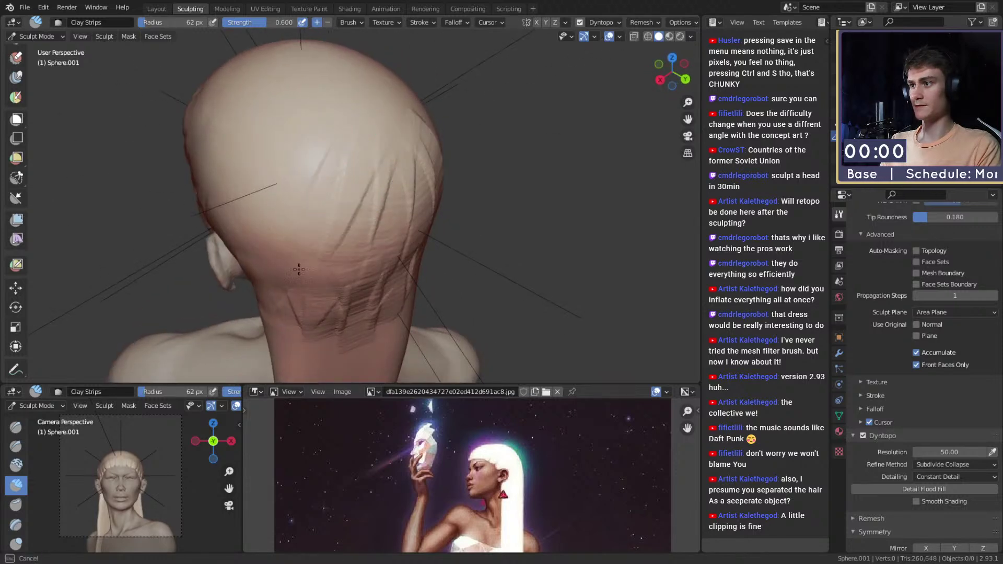
middle_drag(298, 284, 348, 211)
mouse_move(271, 239)
middle_down()
mouse_move(284, 208)
mouse_move(398, 172)
middle_up()
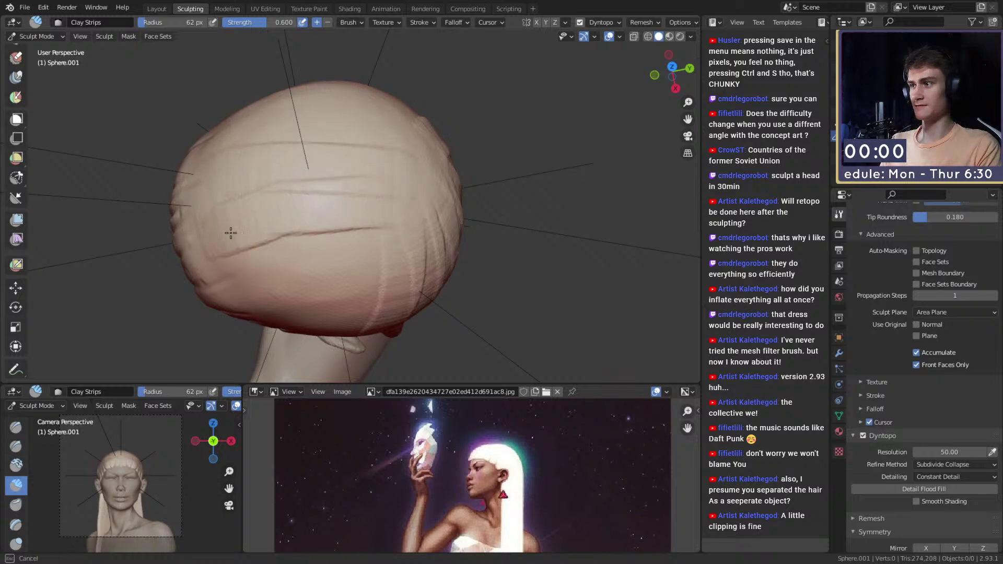
Step: Sculpt hair strands over the top and sides of the head down to the fringe with Clay Strips
mouse_move(234, 261)
middle_down()
mouse_move(306, 202)
mouse_move(331, 136)
mouse_move(248, 236)
middle_up()
middle_drag(420, 189, 453, 219)
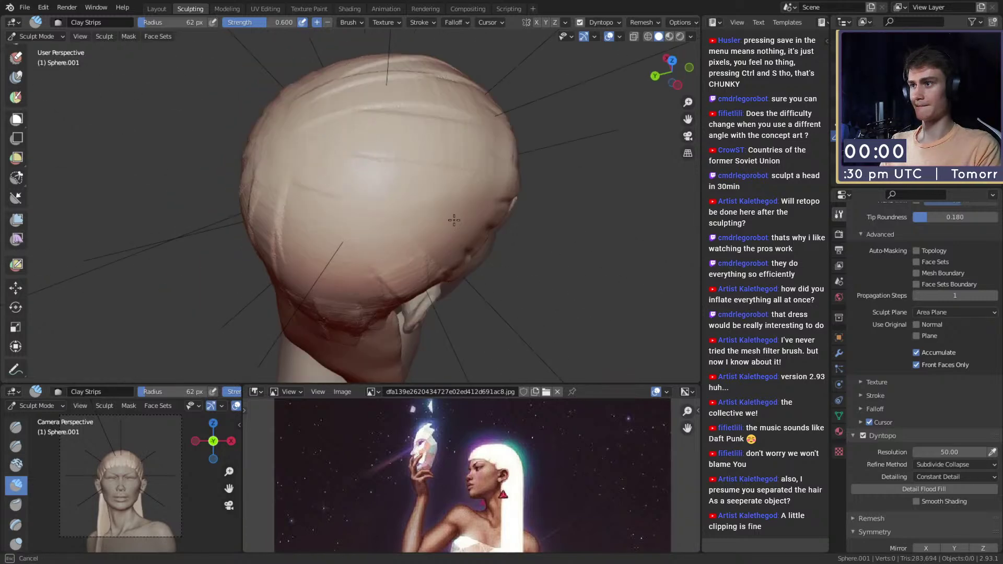
middle_drag(366, 258, 431, 241)
middle_drag(495, 160, 335, 135)
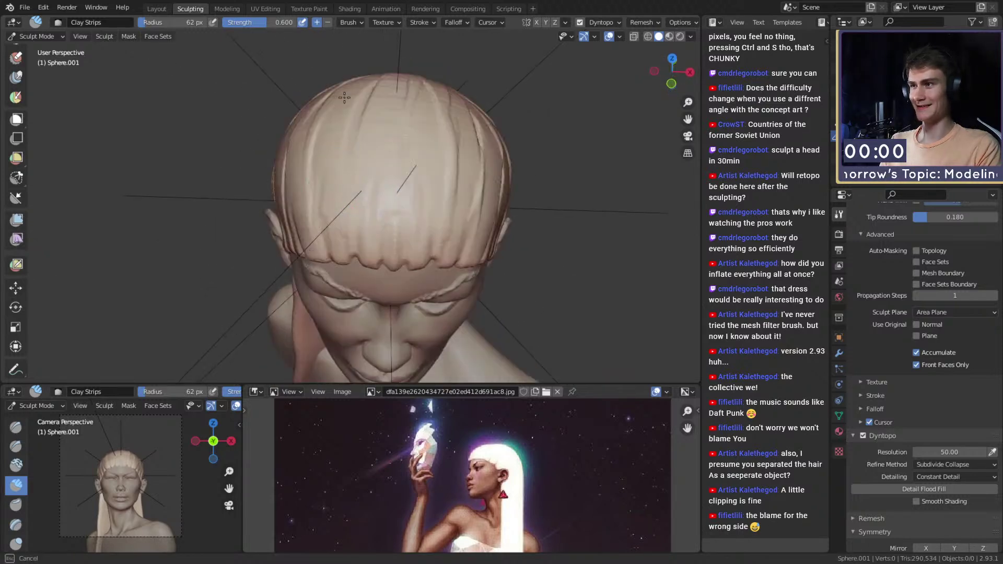
middle_drag(416, 186, 448, 124)
Step: Switch to the Grab brush, go to the Layout workspace and save the file
key(g)
scroll(450, 157, down, 5)
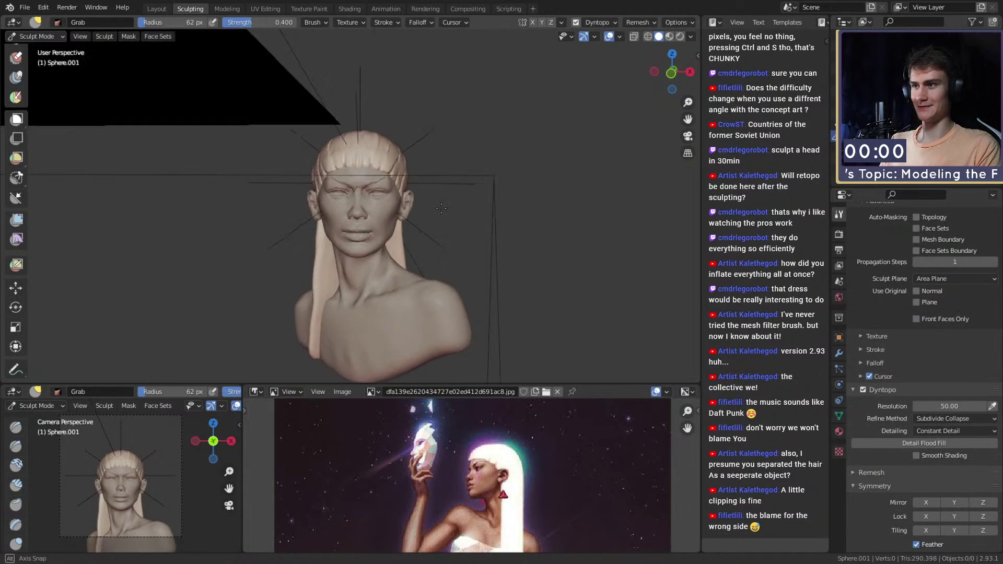
scroll(428, 225, up, 2)
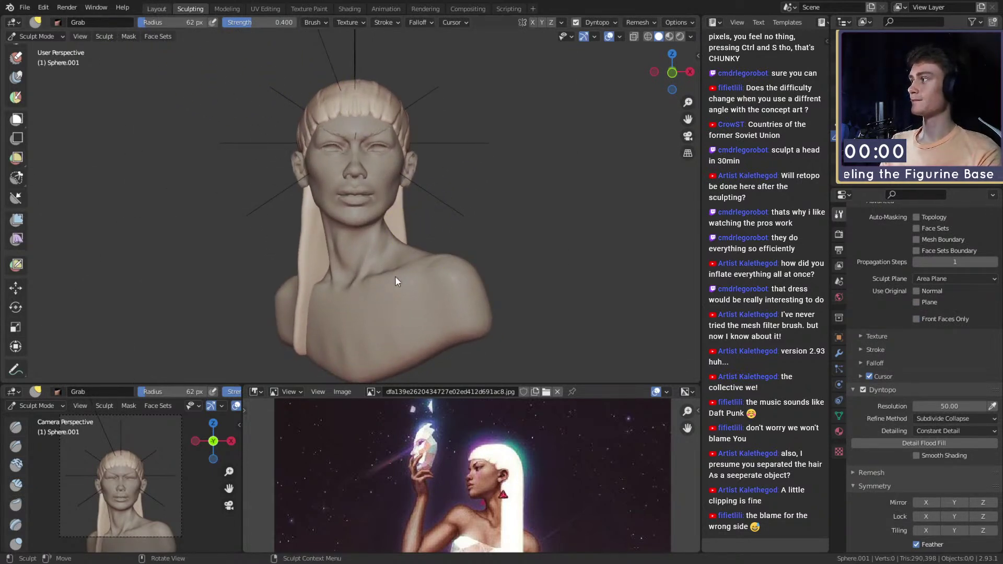
key(ctrl+Page_Up)
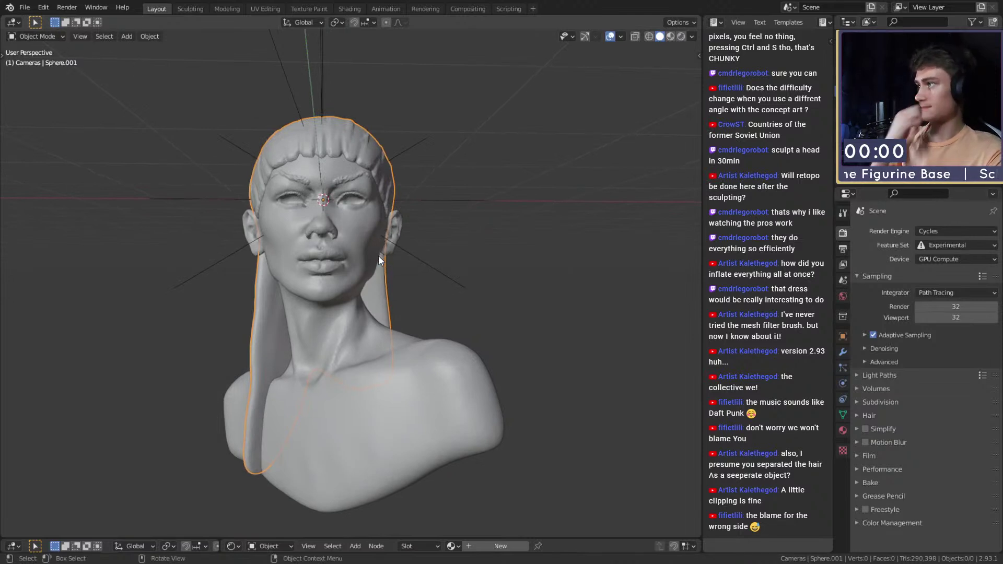
middle_drag(354, 211, 383, 272)
scroll(378, 268, up, 1)
click(25, 7)
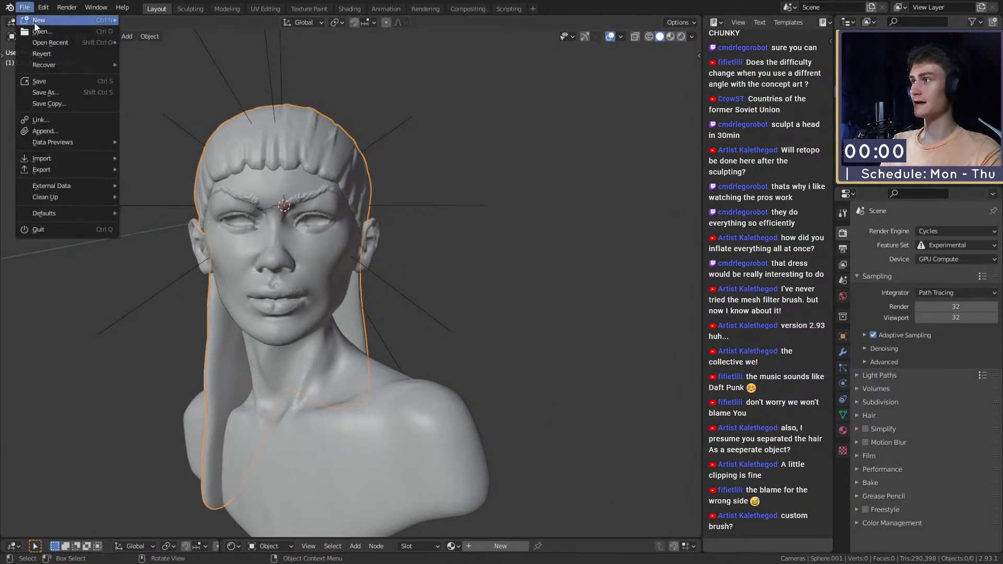
click(38, 82)
Step: Hide the bust mesh to examine the separate hair object from both sides, and unhide it again
middle_drag(403, 218, 402, 280)
click(373, 238)
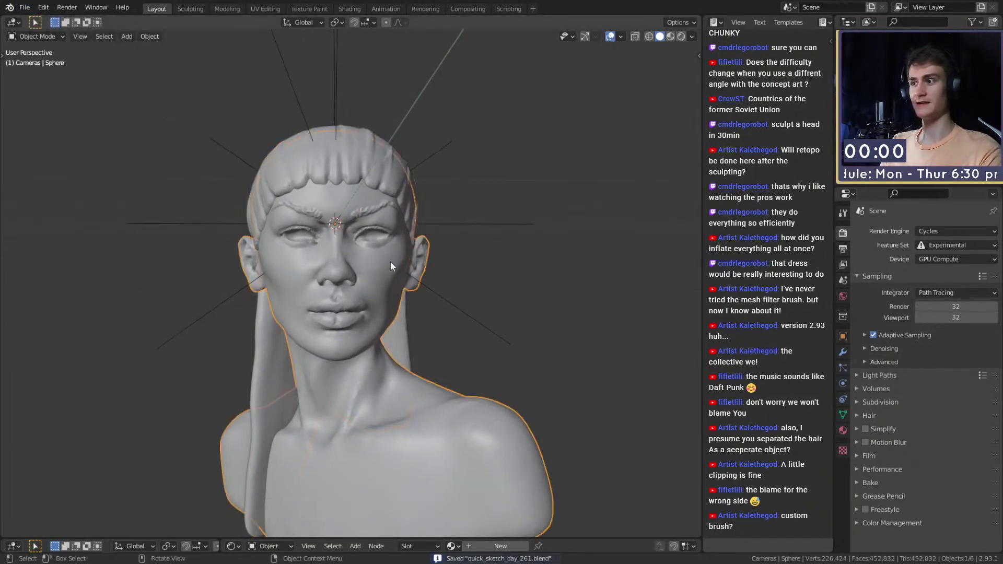
key(h)
middle_drag(638, 252, 452, 272)
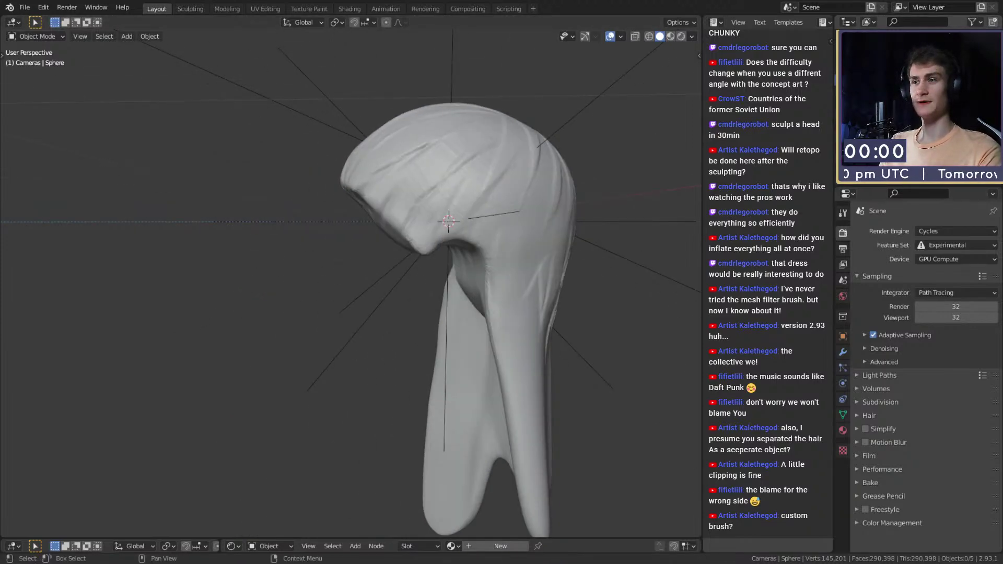
middle_drag(485, 230, 610, 236)
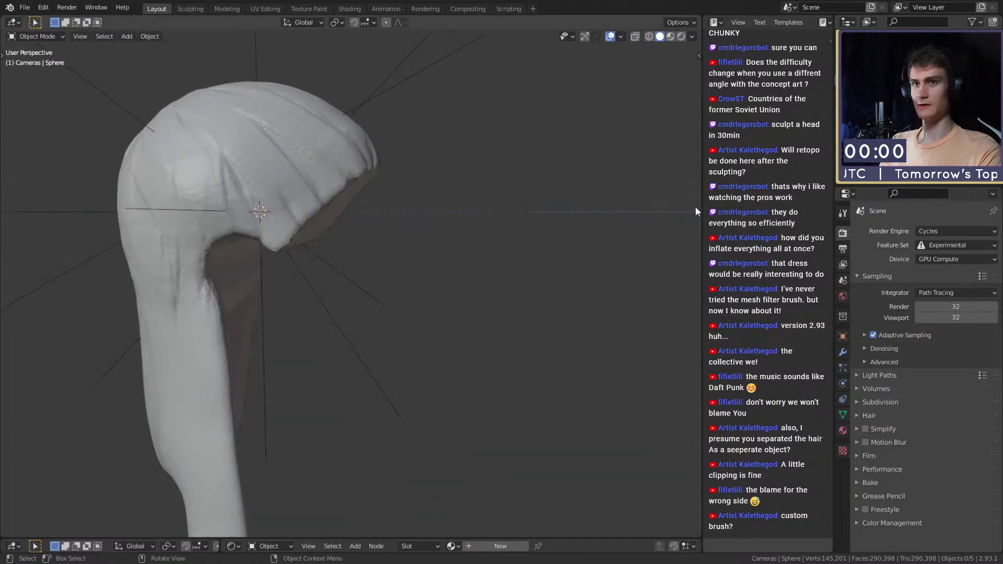
key(alt+h)
scroll(277, 265, down, 2)
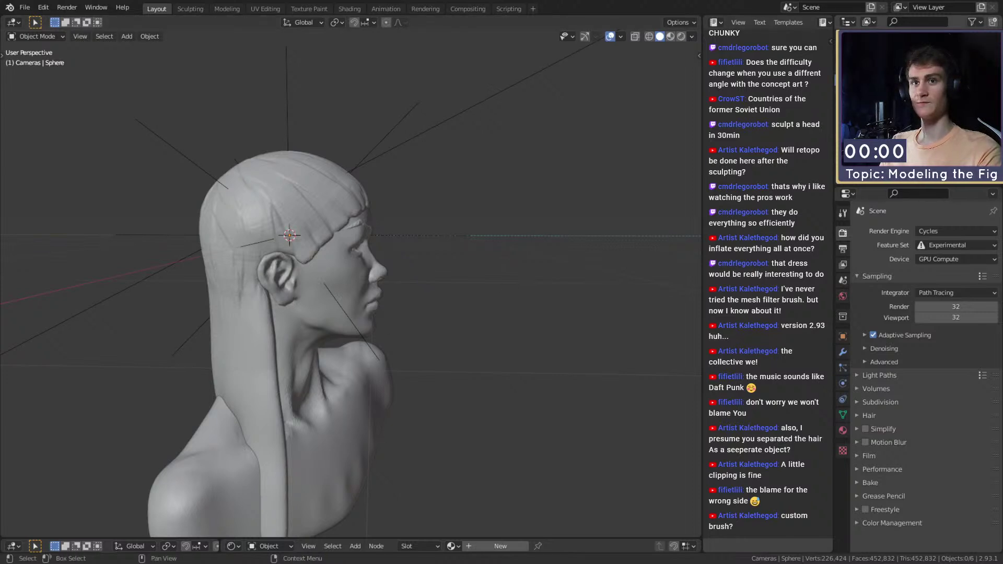
Step: Check the whole bust from a three-quarter view and save the file again
click(983, 79)
middle_drag(528, 246, 486, 278)
click(983, 80)
scroll(418, 251, down, 1)
scroll(413, 276, down, 2)
scroll(419, 280, up, 2)
click(25, 7)
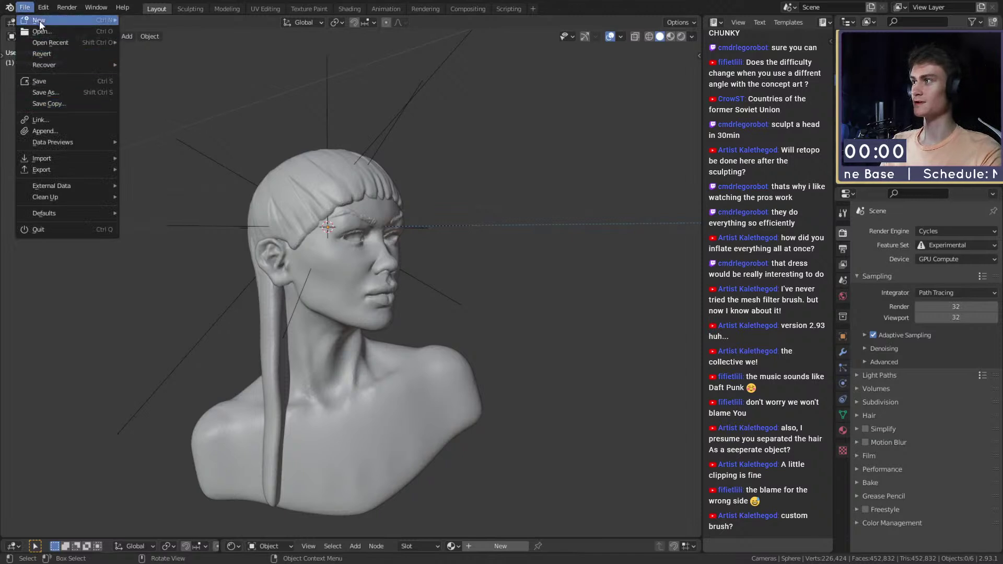
click(46, 81)
Step: Hide the head and shoulders to inspect the underside of the hair mesh, and restore them
middle_drag(414, 251, 238, 248)
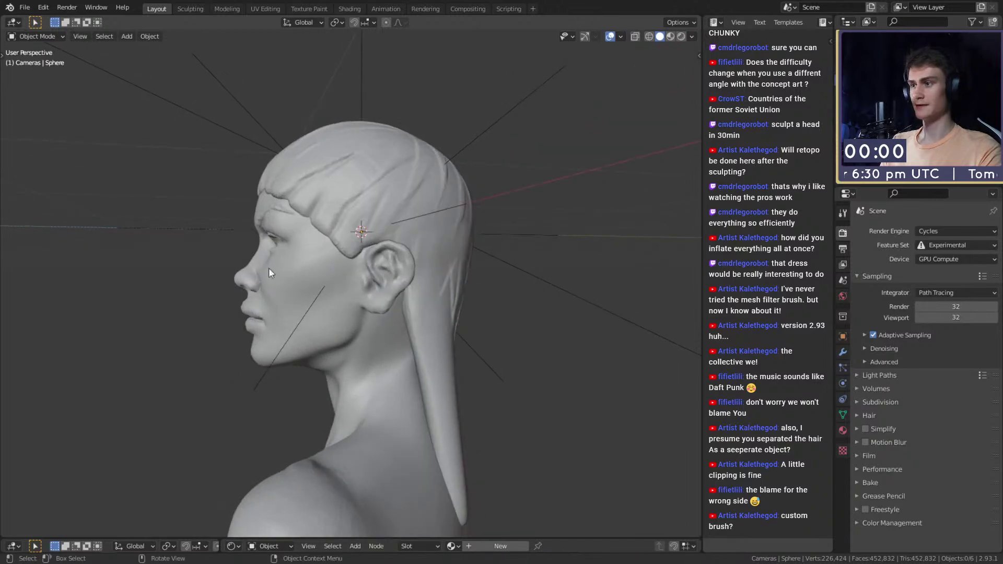
scroll(296, 279, down, 3)
shift+middle_drag(296, 279, 293, 270)
click(307, 230)
key(h)
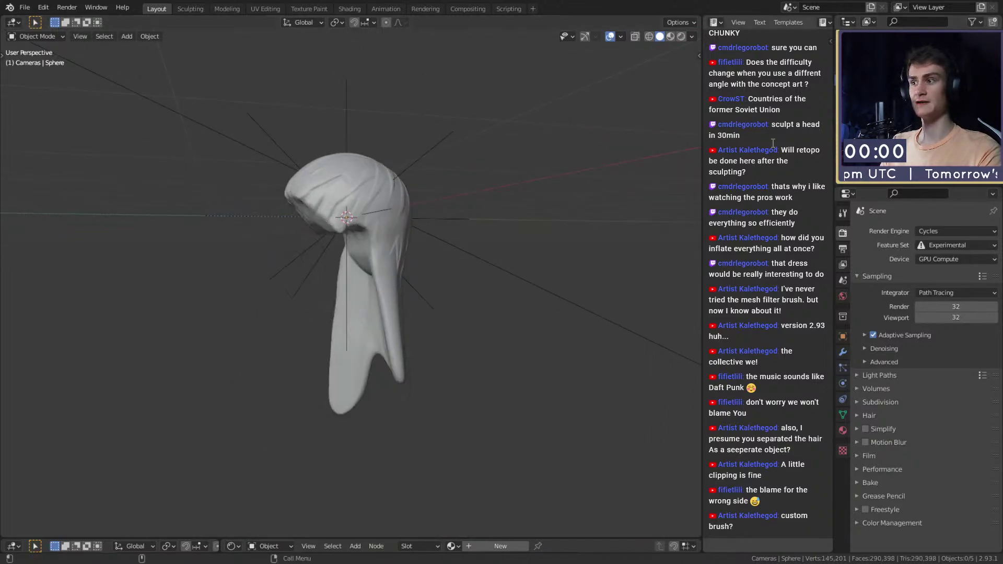
middle_drag(306, 215, 301, 261)
scroll(490, 269, up, 3)
scroll(490, 274, down, 5)
key(alt+h)
Step: Save the file and delete the extra object beside the bust
key(ctrl+s)
scroll(405, 307, down, 3)
click(246, 225)
key(Delete)
middle_drag(245, 225, 371, 354)
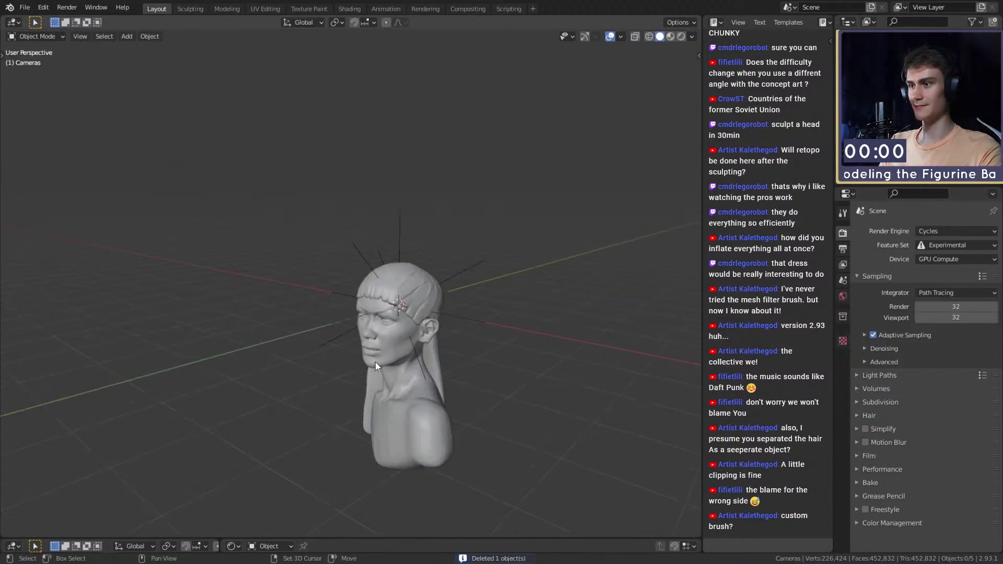
Step: Select the head and shoulders mesh and return to the Sculpting workspace
scroll(376, 329, up, 5)
middle_drag(381, 303, 397, 322)
scroll(405, 315, up, 2)
scroll(416, 318, down, 3)
scroll(387, 313, up, 2)
click(367, 294)
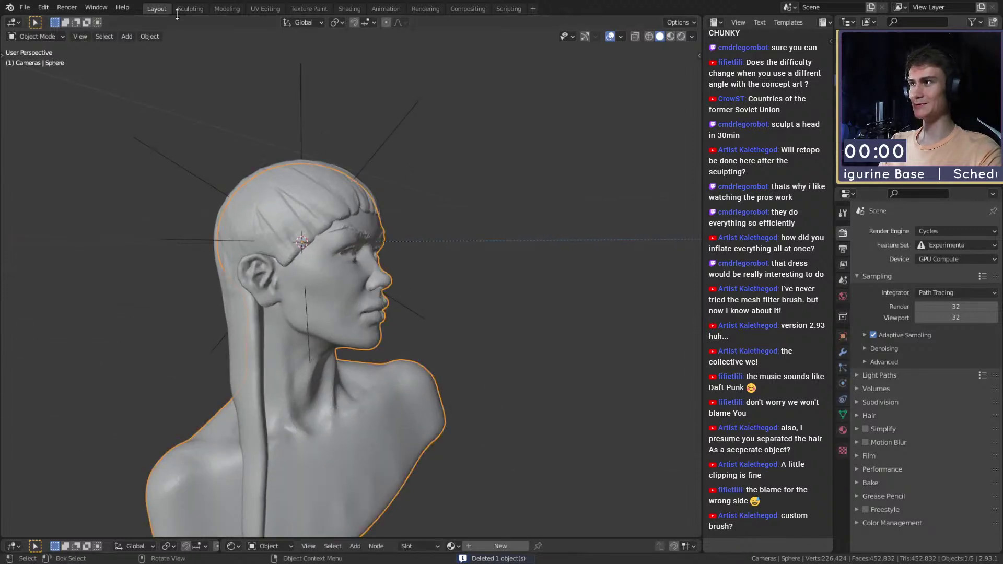
key(ctrl+Page_Down)
Step: Adjust the Grab brush radius and nudge the contour of the face with short strokes
mouse_move(466, 200)
middle_down()
mouse_move(486, 197)
mouse_move(471, 184)
mouse_move(445, 202)
mouse_move(460, 206)
mouse_move(430, 207)
mouse_move(426, 194)
middle_up()
key(f)
click(453, 203)
key(f)
click(446, 206)
mouse_move(416, 226)
mouse_down()
mouse_move(412, 238)
mouse_move(423, 234)
mouse_up()
key(f)
click(438, 231)
key(f)
click(433, 233)
Step: Refine the lower face around the mouth with the Grab brush at a 68 px radius
middle_drag(421, 226, 416, 240)
scroll(416, 223, up, 3)
key(f)
click(414, 212)
scroll(413, 208, down, 2)
key(f)
click(355, 251)
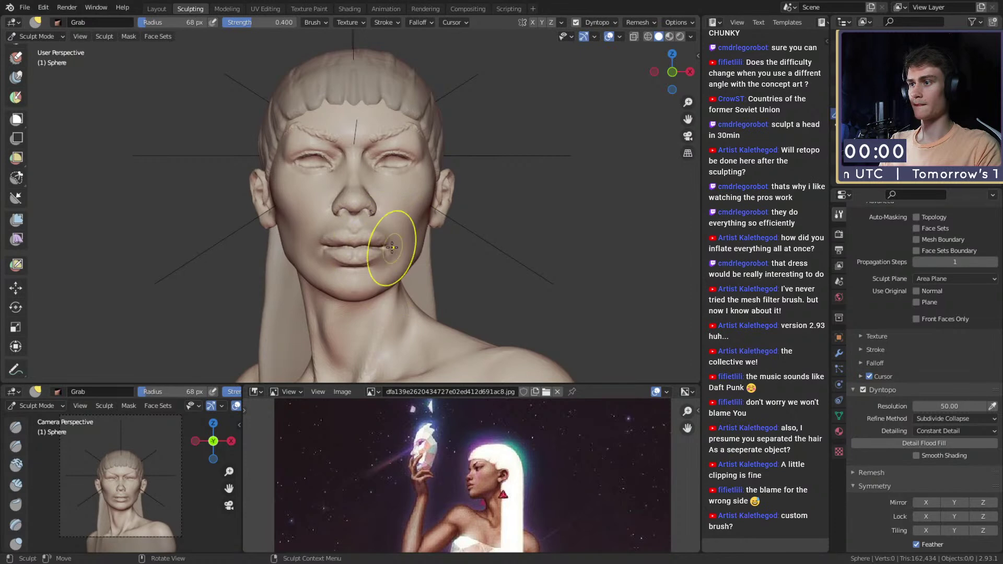
scroll(405, 256, down, 4)
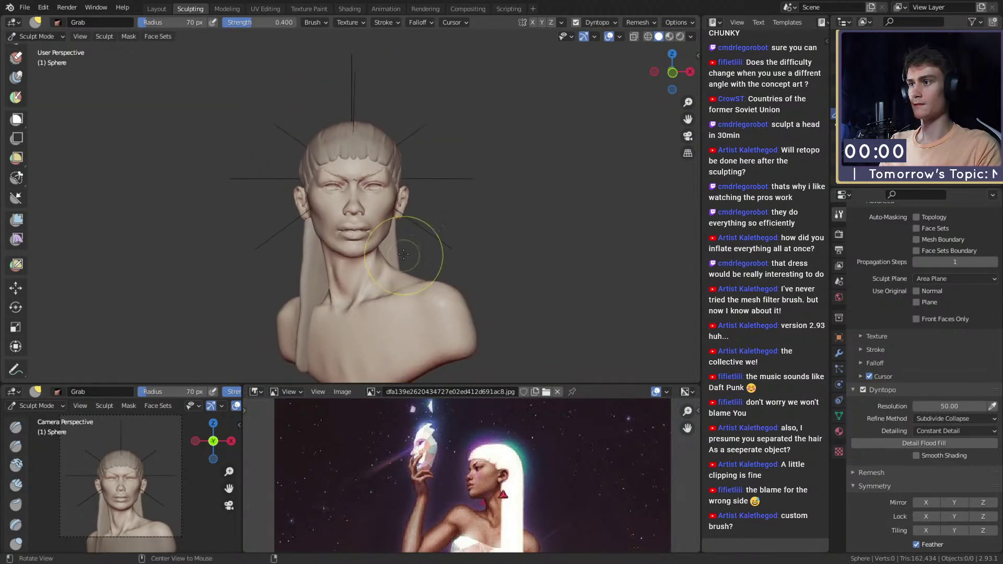
Step: Switch to the Layout workspace, append the eye objects from another file and delete the surplus eye object
click(155, 10)
scroll(355, 240, down, 3)
middle_drag(355, 240, 288, 314)
scroll(316, 309, up, 3)
click(92, 107)
click(25, 7)
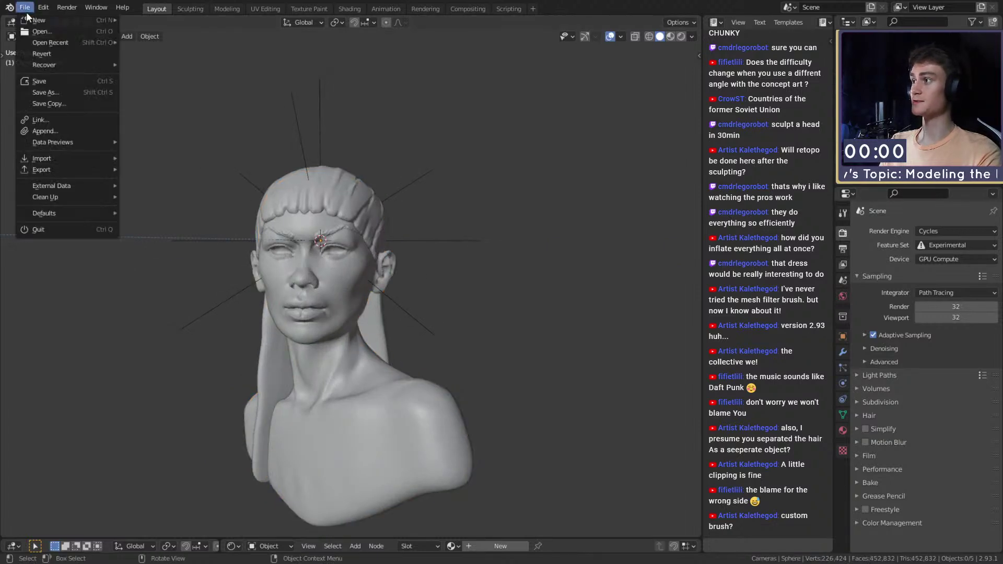
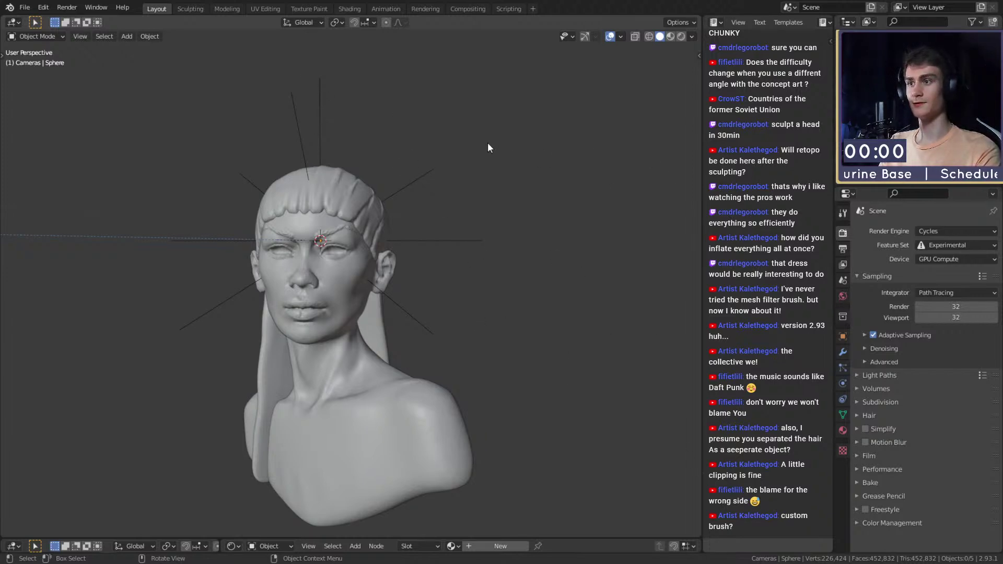
middle_drag(439, 227, 504, 346)
click(282, 250)
middle_drag(353, 257, 143, 189)
key(Delete)
Step: Select the appended eyeball Eye_L and scale it to suit the size of the head
click(362, 247)
key(s)
click(439, 272)
scroll(322, 287, down, 3)
shift+middle_drag(426, 311, 390, 304)
scroll(394, 305, up, 4)
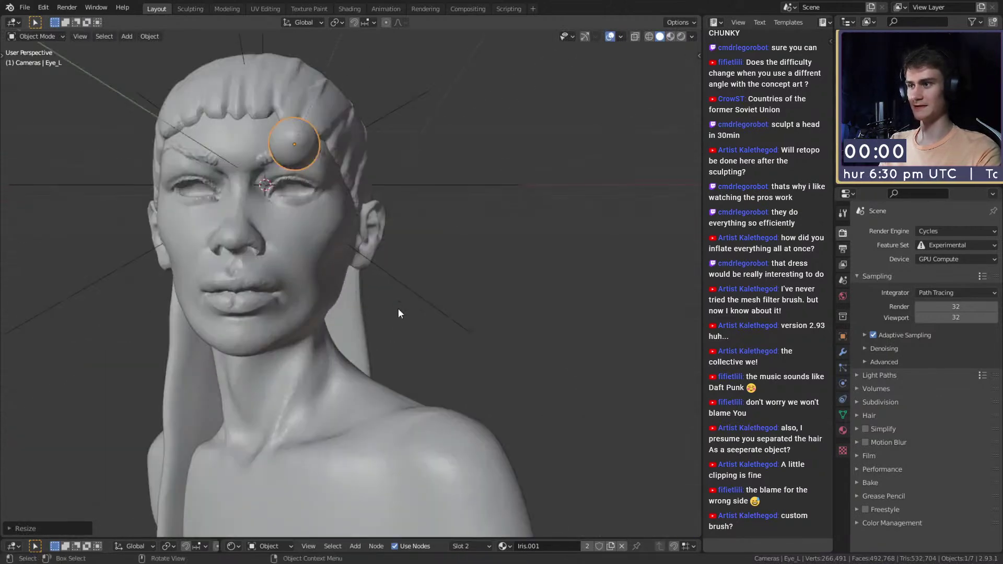
scroll(421, 277, down, 4)
scroll(418, 283, down, 5)
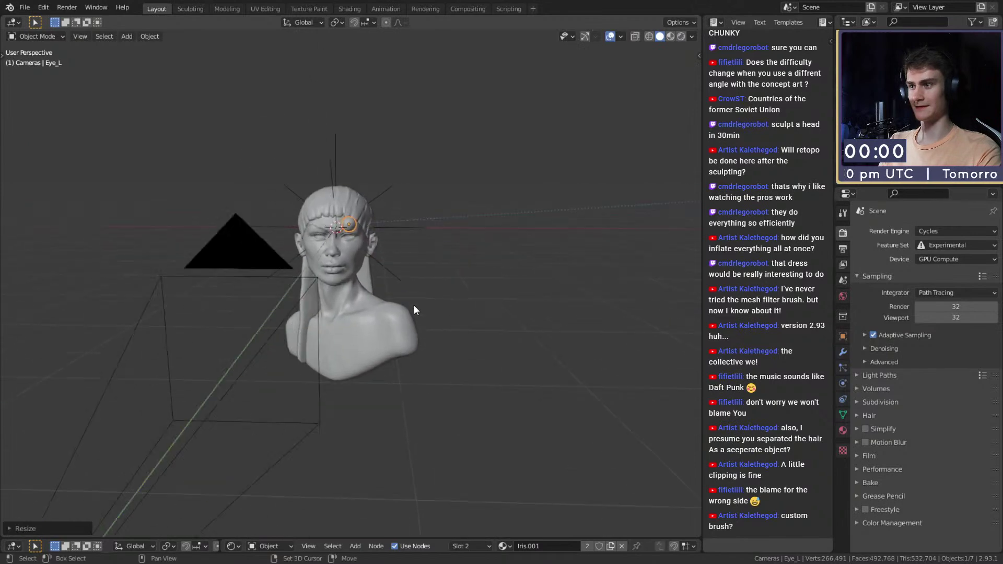
click(396, 321)
middle_drag(396, 321, 522, 321)
key(r)
key(z)
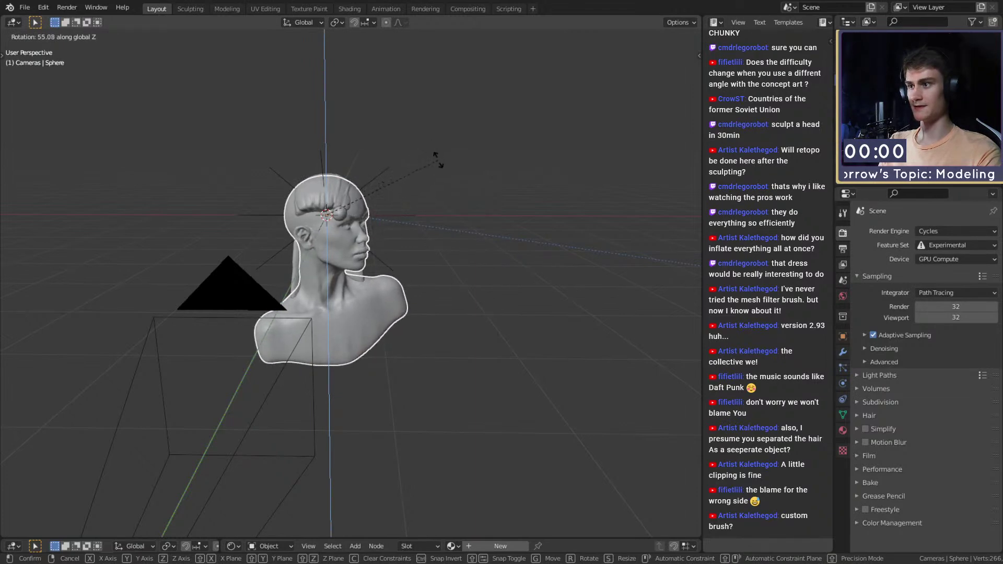
click(404, 215)
Step: Select the head and hair meshes together and rotate them about 74° around the global Z axis
scroll(404, 214, up, 4)
shift+click(359, 164)
middle_drag(358, 166, 472, 279)
key(r)
key(z)
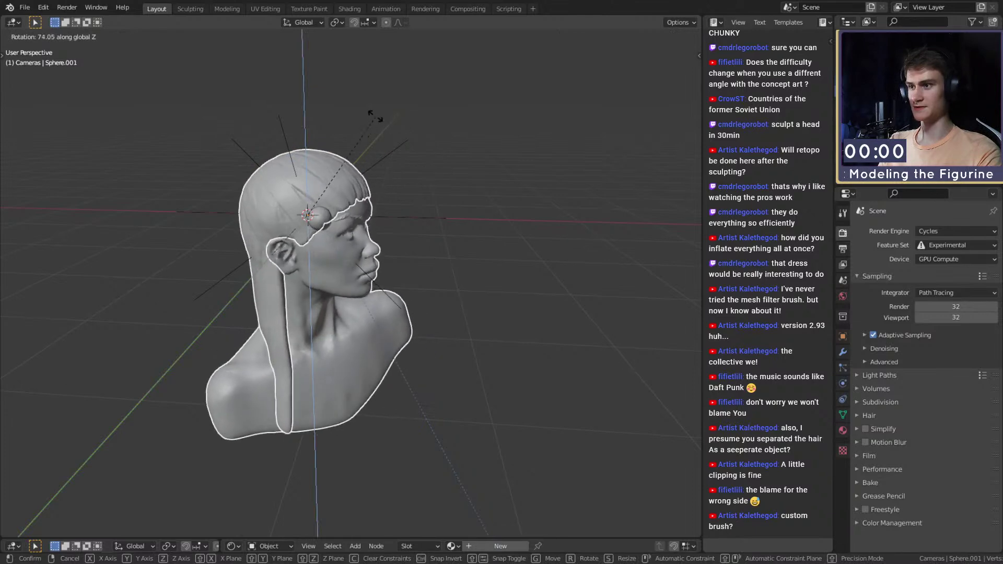
click(377, 120)
Step: Move the Eye_L eyeball into the bust's left eye socket
middle_drag(384, 256, 333, 214)
scroll(387, 291, up, 4)
click(189, 159)
key(g)
click(488, 251)
mouse_move(488, 250)
middle_down()
mouse_move(417, 230)
mouse_move(372, 234)
mouse_move(475, 238)
middle_up()
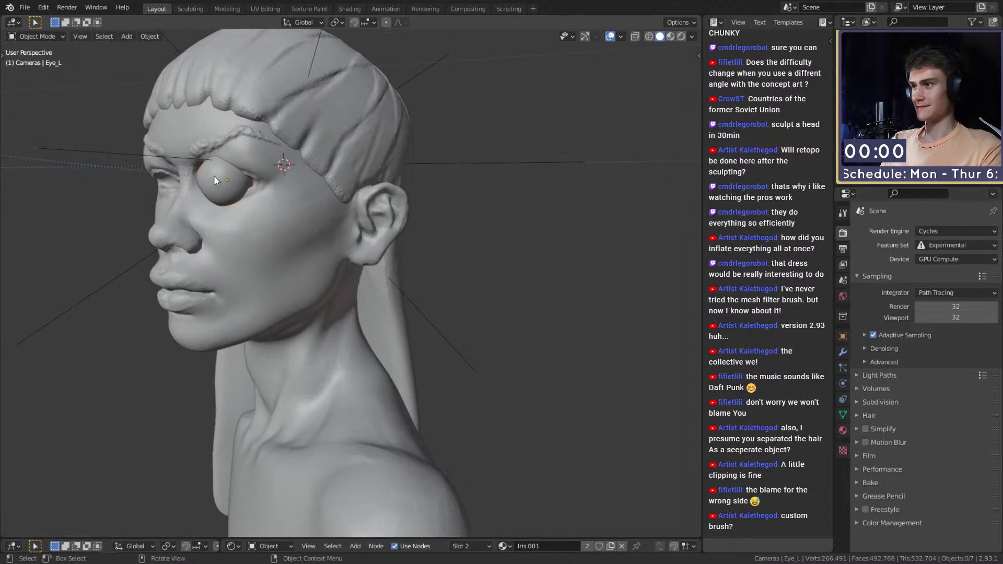
Step: Set the transform pivot to 3D Cursor and rotate the eye's target empty around the global Z axis toward the face's direction
key(KP_Decimal)
scroll(283, 225, down, 5)
middle_drag(399, 253, 310, 316)
scroll(340, 255, down, 6)
scroll(310, 316, up, 5)
scroll(310, 317, down, 5)
click(528, 69)
middle_drag(528, 69, 594, 165)
click(337, 24)
click(365, 48)
middle_drag(463, 181, 636, 290)
key(r)
key(z)
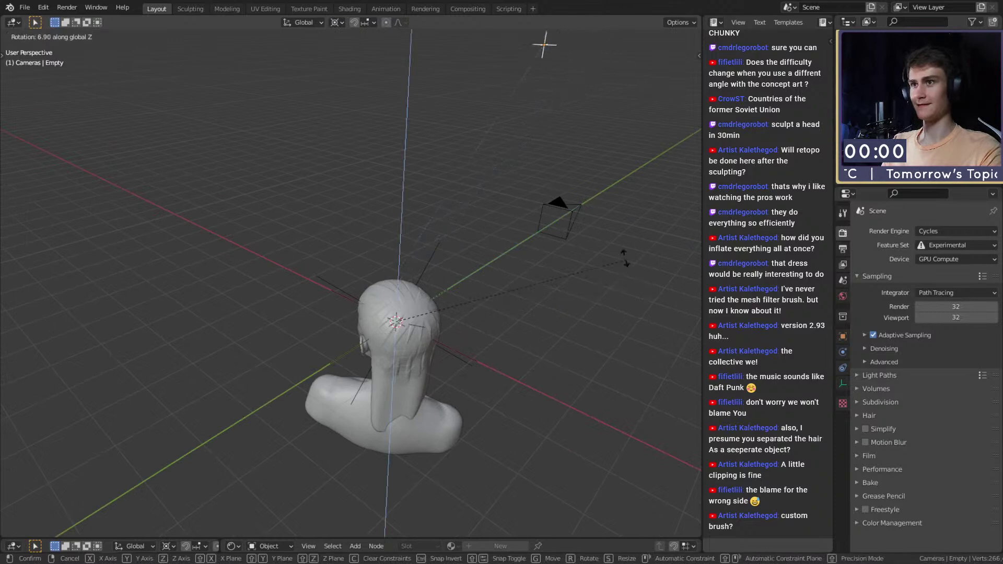
click(448, 161)
Step: Reselect the left eyeball and adjust its position so it sits between the eyelids
middle_drag(425, 168, 421, 283)
scroll(507, 267, up, 3)
click(421, 284)
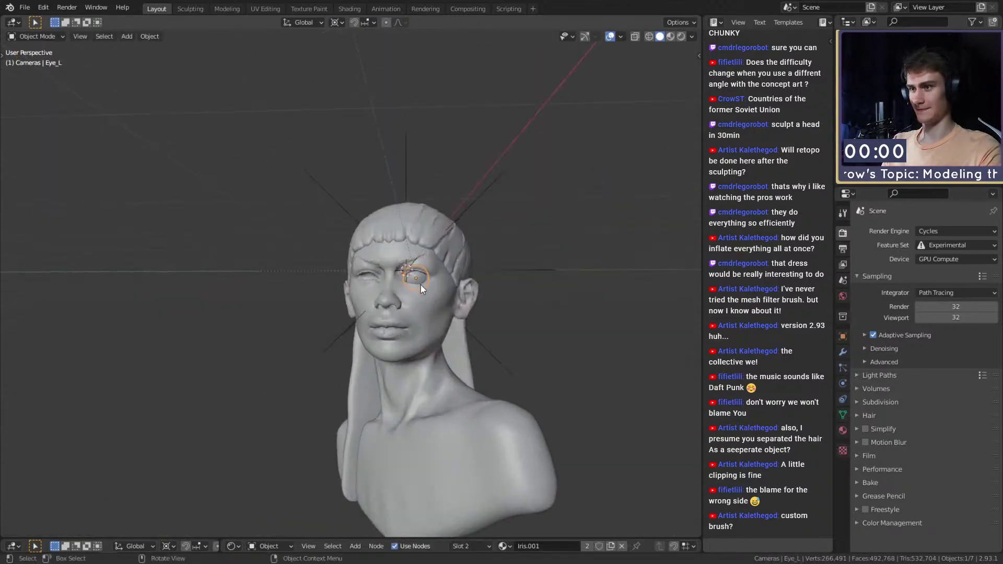
key(KP_Decimal)
scroll(363, 283, down, 5)
mouse_move(391, 328)
middle_down()
mouse_move(375, 322)
mouse_move(382, 308)
mouse_move(496, 330)
mouse_move(441, 337)
mouse_move(464, 333)
mouse_move(477, 351)
mouse_move(472, 317)
mouse_move(453, 331)
middle_up()
scroll(489, 327, up, 3)
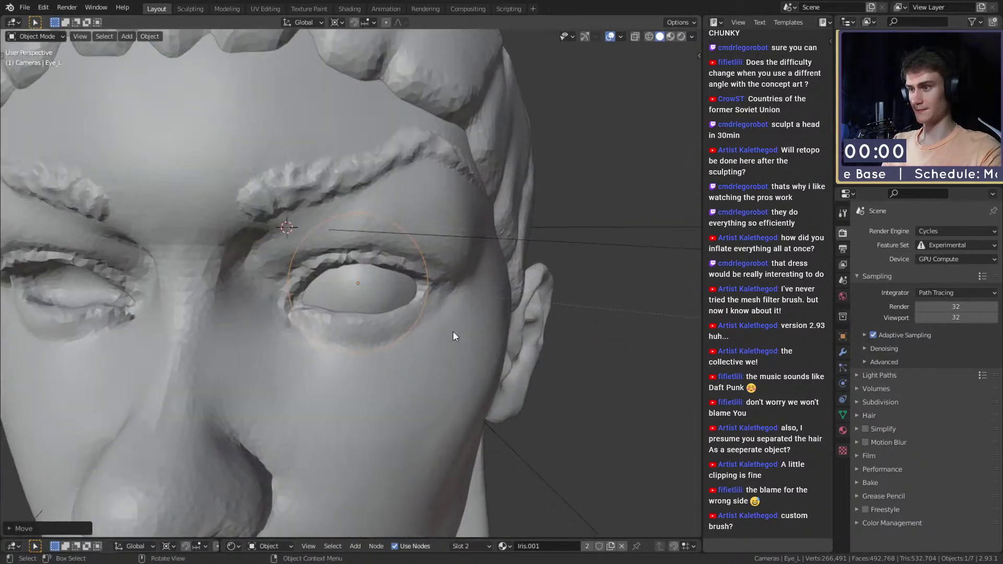
Step: Switch the viewport to Material Preview and fine-tune the left eyeball's depth and horizontal position with vertical movement locked
key(z)
click(469, 391)
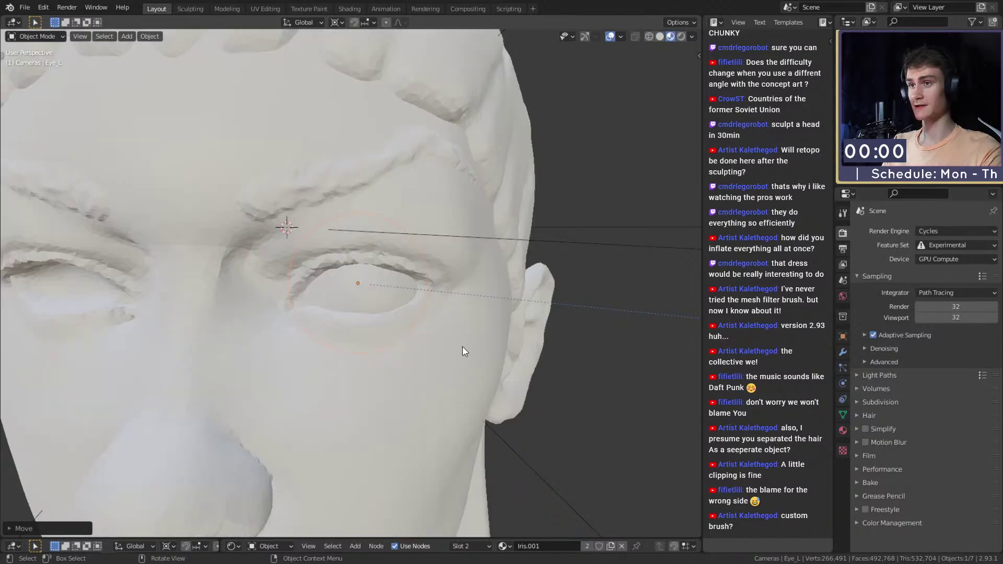
scroll(453, 338, down, 5)
middle_drag(454, 338, 478, 333)
scroll(443, 287, up, 6)
scroll(444, 291, up, 2)
key(g)
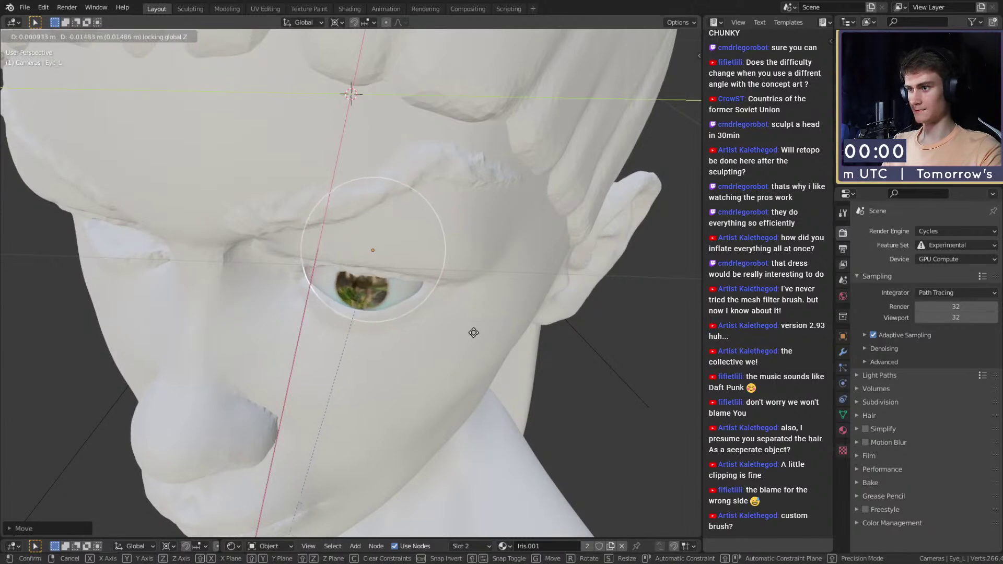
click(474, 332)
middle_drag(473, 333, 500, 307)
key(g)
key(shift+z)
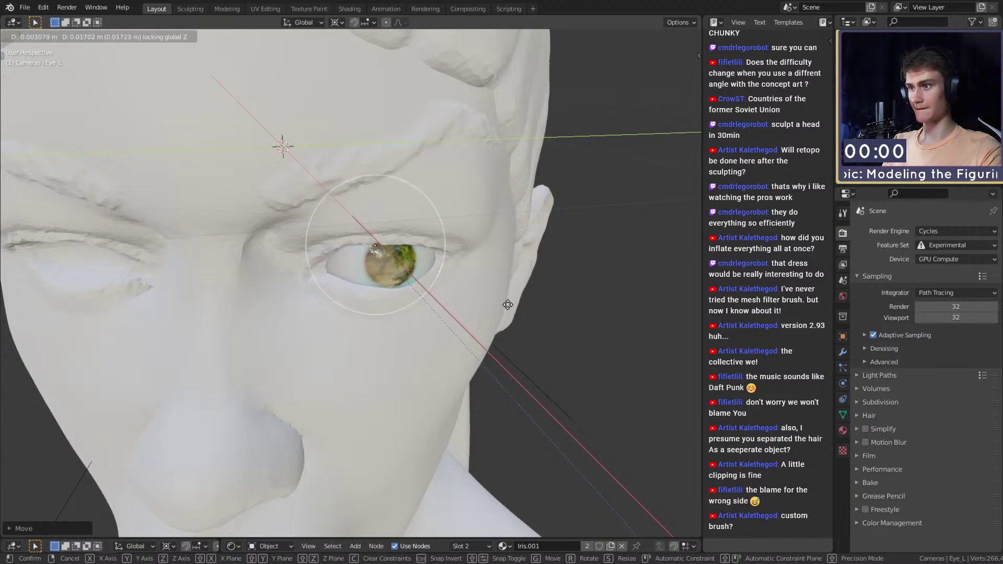
click(508, 305)
Step: Duplicate the left eyeball and place the copy in the right eye socket
scroll(470, 315, down, 6)
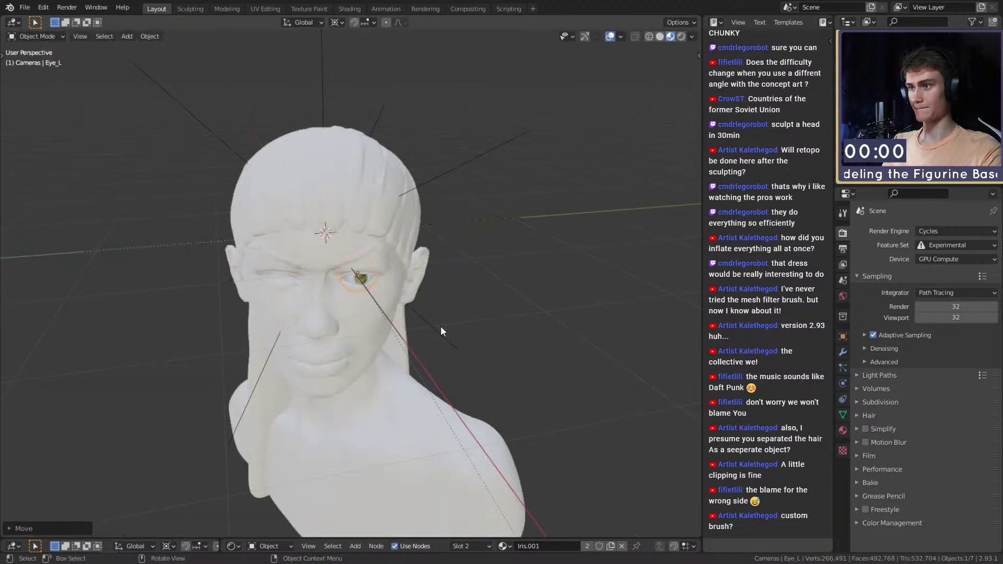
middle_drag(453, 318, 436, 290)
scroll(437, 290, up, 2)
scroll(436, 290, down, 5)
scroll(437, 300, up, 5)
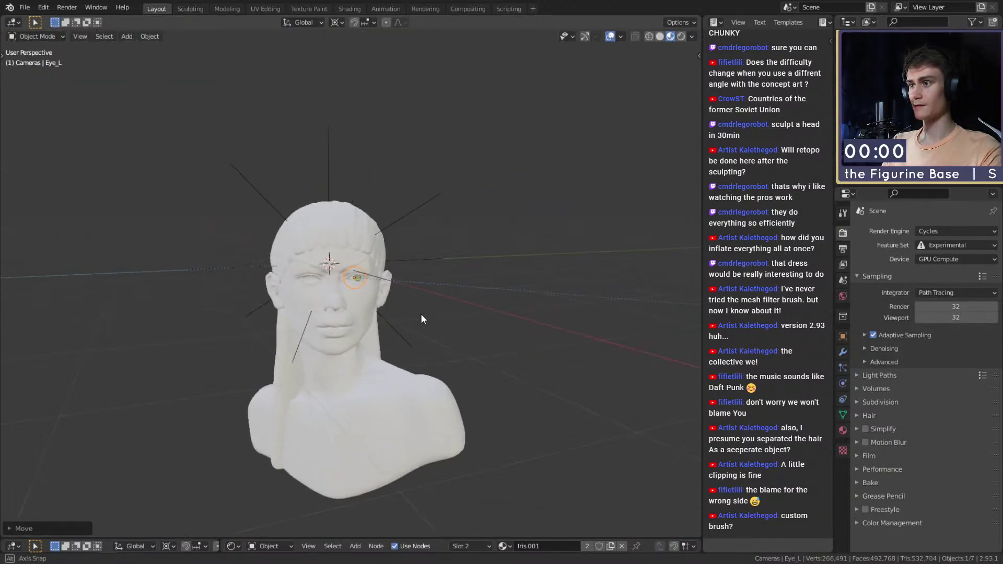
key(shift+d)
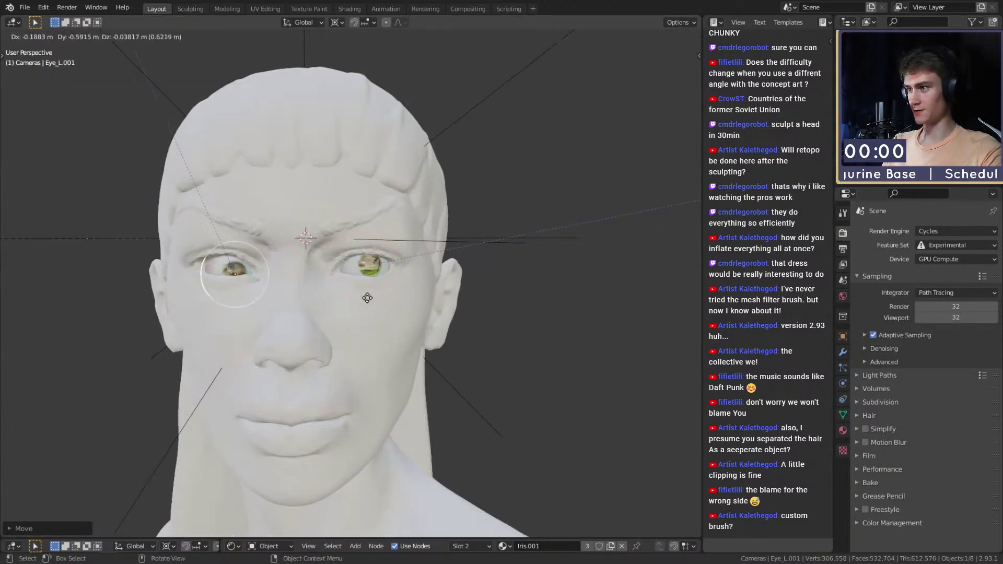
scroll(356, 301, up, 5)
middle_drag(337, 306, 393, 306)
key(g)
click(385, 309)
Step: Fine-tune the duplicated eyeball's position inside the right eyelids with several small moves
key(g)
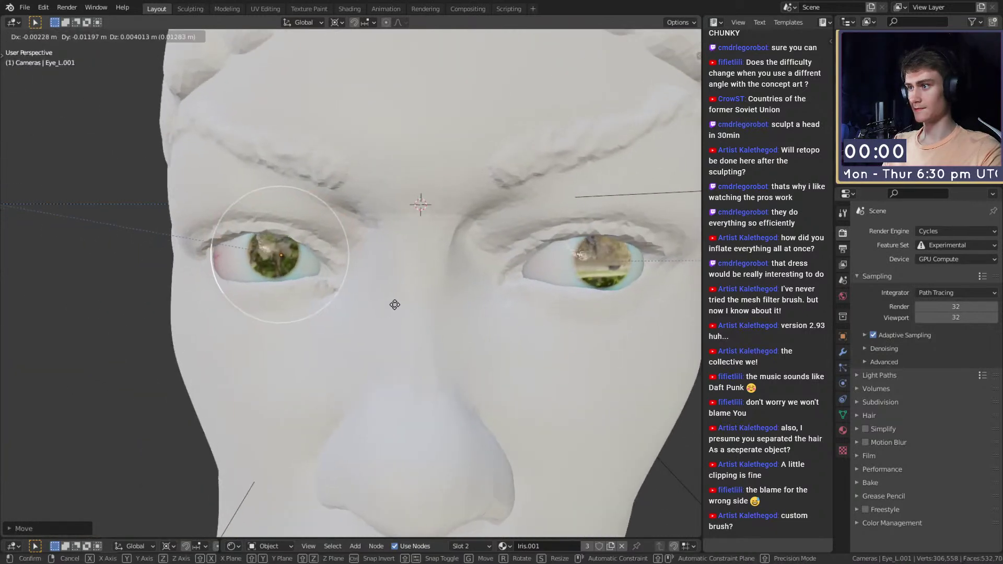
click(392, 304)
key(g)
click(396, 309)
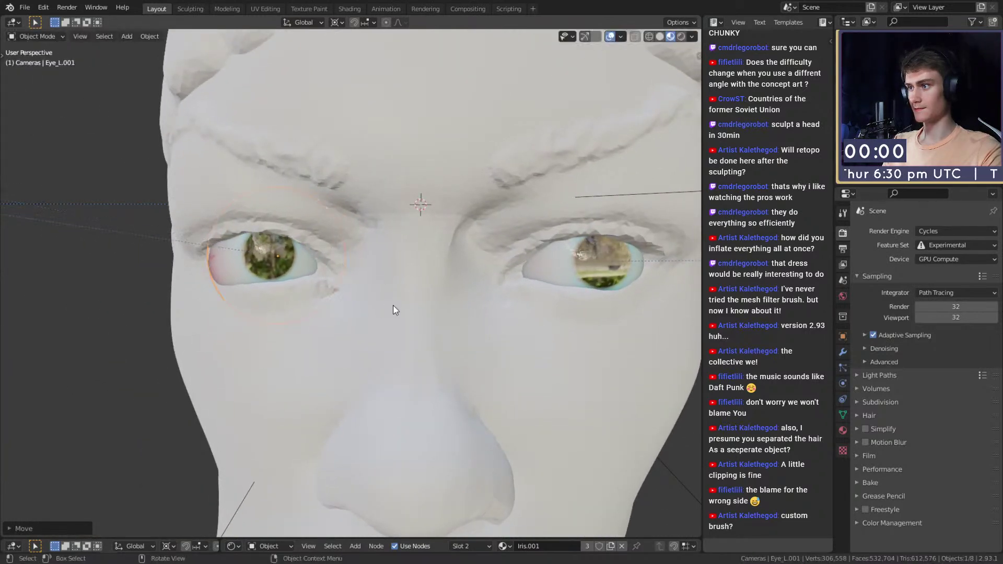
scroll(395, 311, down, 5)
mouse_move(387, 318)
middle_down()
mouse_move(487, 309)
mouse_move(369, 313)
mouse_move(393, 312)
mouse_move(362, 305)
mouse_move(366, 321)
mouse_move(518, 315)
mouse_move(524, 302)
mouse_move(344, 292)
mouse_move(562, 298)
mouse_move(393, 306)
middle_up()
scroll(453, 317, up, 3)
key(g)
click(367, 316)
key(g)
click(517, 317)
Step: Select the head mesh, return to the Sculpting workspace and carve the eyelid edges and outer eye corners with a small Crease brush
click(390, 307)
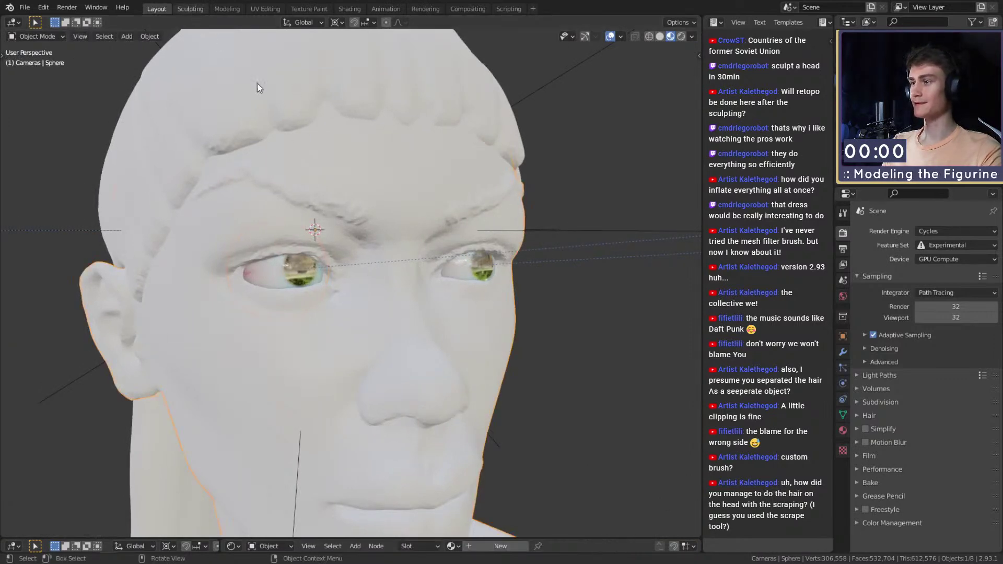
click(190, 8)
mouse_move(282, 156)
middle_down()
mouse_move(413, 197)
mouse_move(272, 166)
mouse_move(325, 213)
mouse_move(320, 205)
middle_up()
scroll(414, 199, up, 5)
scroll(413, 198, up, 4)
scroll(328, 209, up, 4)
mouse_move(320, 205)
middle_down()
mouse_move(265, 213)
mouse_move(369, 194)
mouse_move(345, 176)
middle_up()
key(f)
click(317, 211)
key(f)
click(396, 187)
key(shift+c)
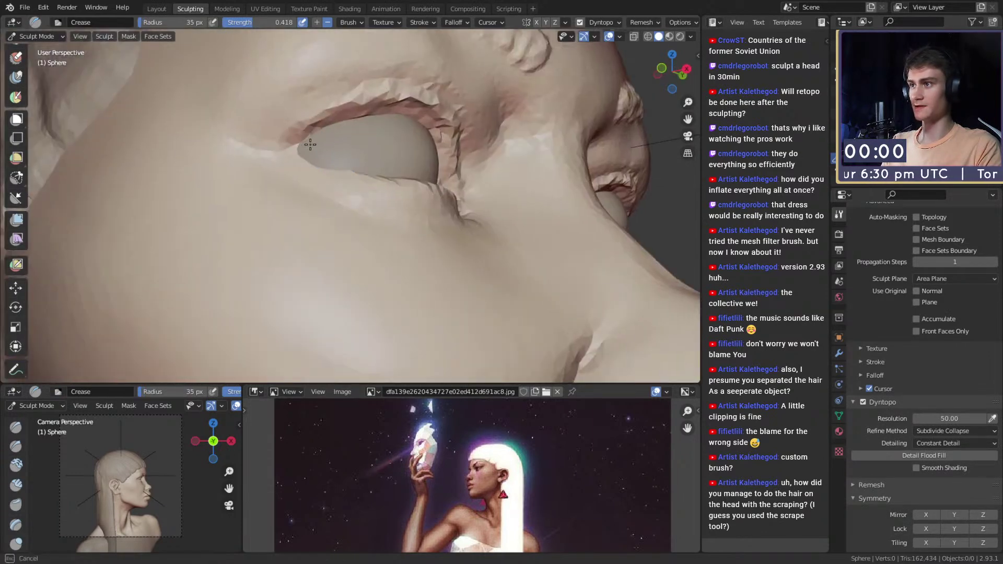
mouse_move(336, 143)
middle_down()
mouse_move(300, 172)
mouse_move(437, 181)
mouse_move(359, 174)
mouse_move(370, 197)
mouse_move(455, 192)
mouse_move(356, 184)
middle_up()
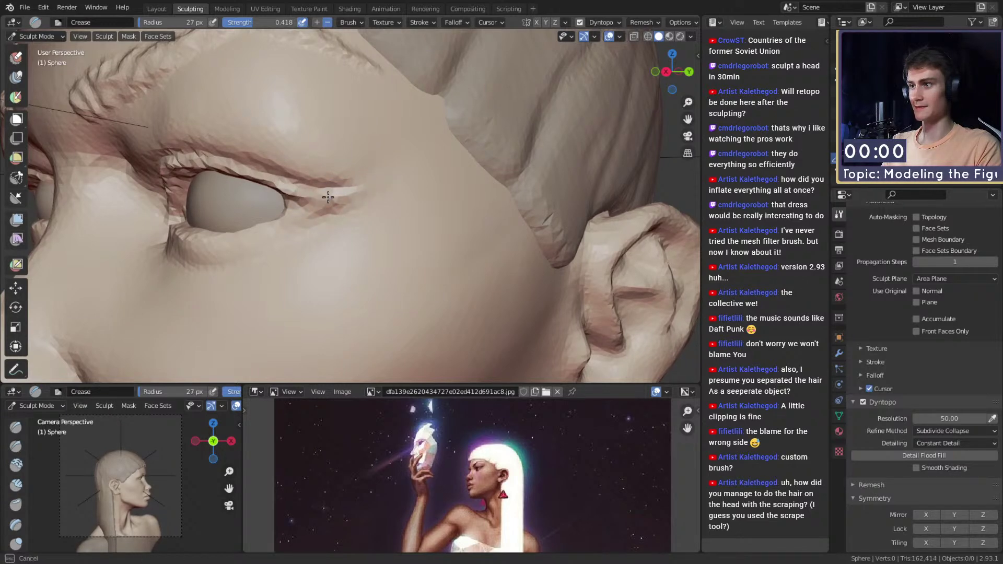
mouse_move(255, 239)
middle_down()
mouse_move(372, 193)
mouse_move(331, 174)
mouse_move(379, 244)
middle_up()
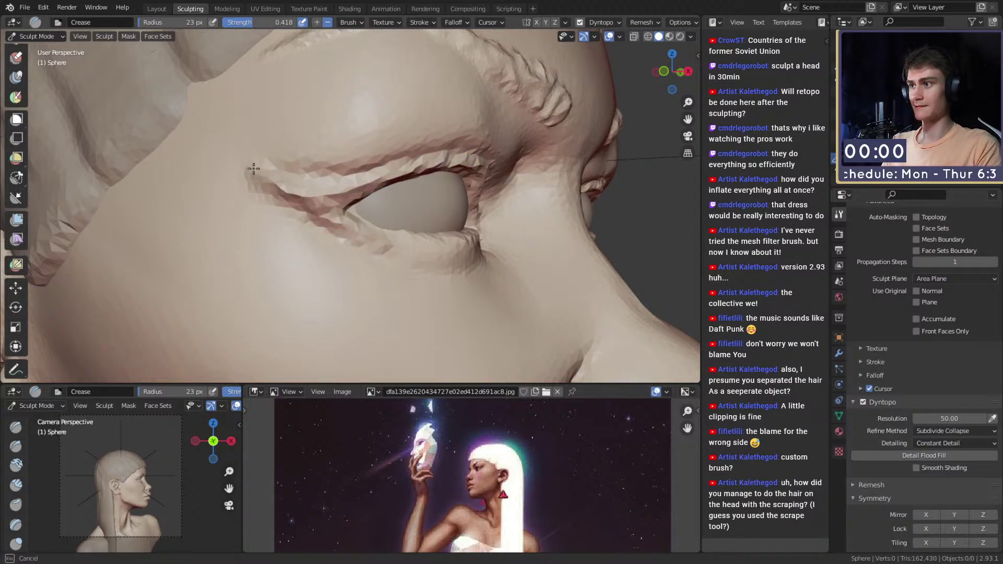
Step: Reshape the eyelids and surrounding area around the eyeball with the Grab brush at a 155 px radius
scroll(298, 186, down, 8)
mouse_move(370, 179)
middle_down()
mouse_move(349, 168)
mouse_move(381, 251)
mouse_move(416, 233)
mouse_move(351, 237)
mouse_move(417, 212)
mouse_move(416, 187)
mouse_move(377, 227)
mouse_move(438, 214)
middle_up()
scroll(361, 230, up, 7)
key(f)
key(g)
drag(431, 213, 422, 207)
key(f)
click(408, 210)
middle_drag(410, 206, 427, 222)
drag(449, 228, 441, 220)
middle_drag(440, 226, 434, 219)
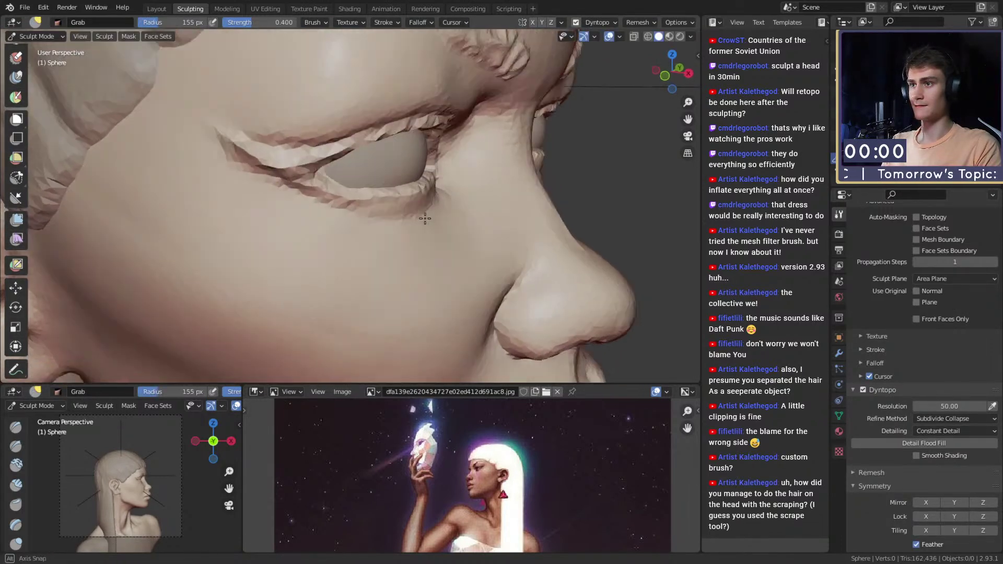
scroll(418, 189, down, 8)
mouse_move(410, 162)
middle_down()
mouse_move(448, 197)
mouse_move(438, 252)
mouse_move(439, 214)
middle_up()
scroll(437, 212, down, 2)
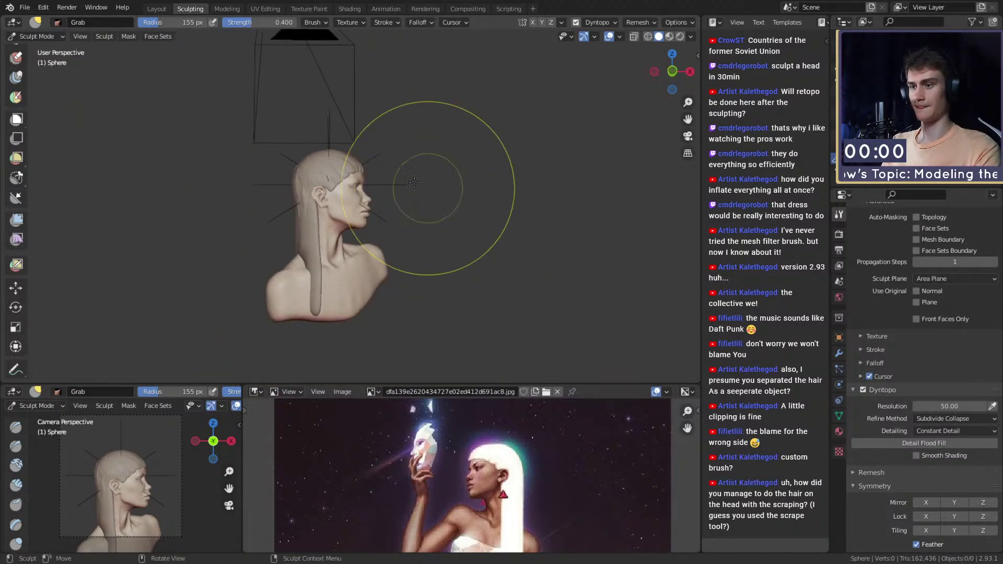
Step: Return to the Layout workspace and set the viewport shading to Solid
click(157, 9)
scroll(392, 276, down, 5)
key(z)
click(471, 306)
scroll(398, 337, down, 4)
middle_drag(399, 337, 416, 309)
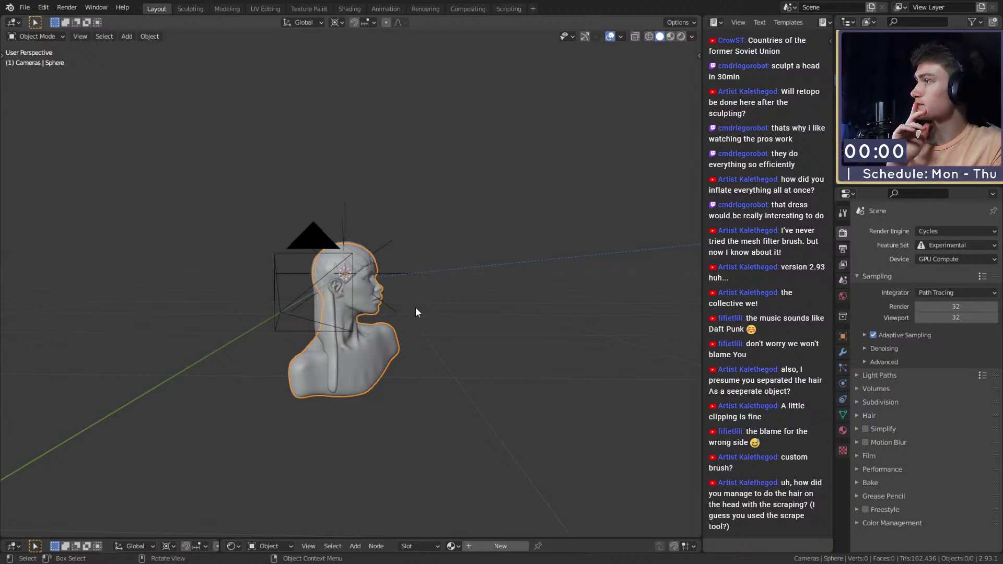
Step: Examine the sculpted hair and head from above, behind and the sides
scroll(434, 351, up, 5)
middle_drag(435, 351, 268, 337)
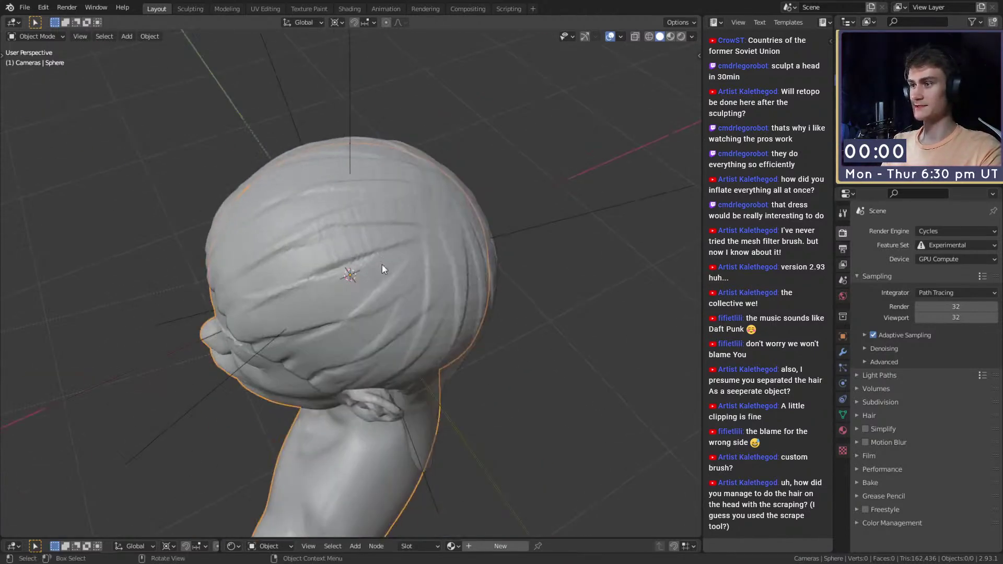
middle_drag(391, 242, 424, 235)
middle_drag(356, 320, 364, 287)
middle_drag(441, 212, 277, 278)
scroll(366, 298, down, 3)
scroll(337, 293, up, 3)
shift+middle_drag(337, 292, 418, 279)
middle_drag(418, 280, 368, 296)
scroll(368, 296, up, 2)
scroll(360, 255, down, 4)
middle_drag(360, 255, 300, 184)
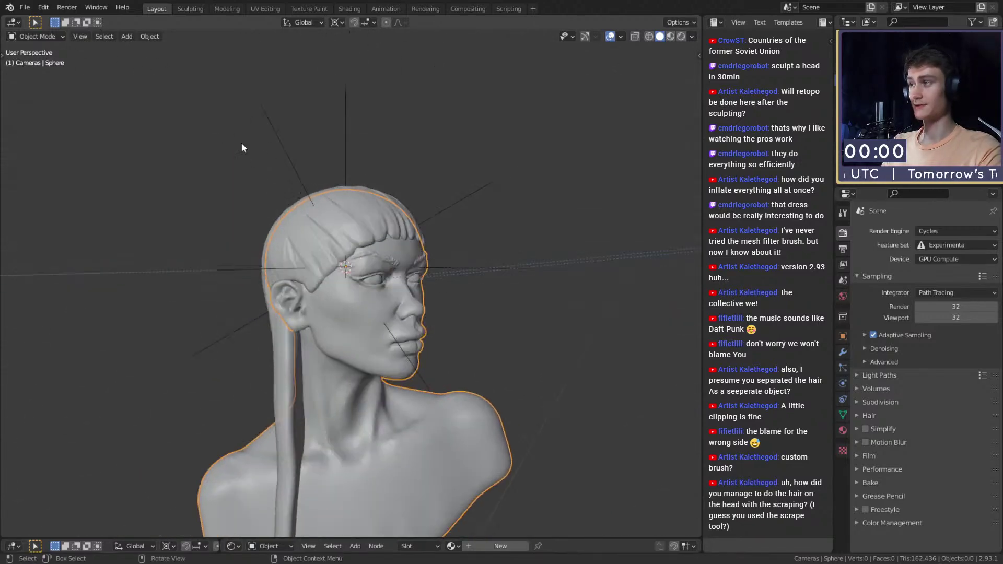
Step: Save the file and enlarge the lower editors so the camera view shows beneath the main viewport
scroll(459, 277, down, 4)
key(ctrl+s)
middle_drag(459, 277, 397, 292)
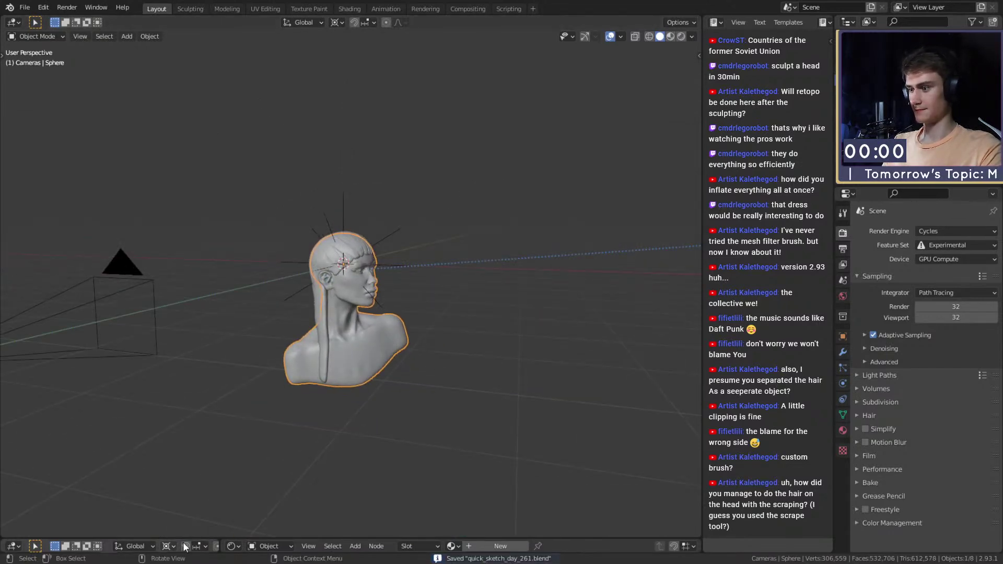
drag(251, 539, 261, 293)
scroll(155, 437, up, 3)
scroll(256, 235, down, 3)
middle_drag(256, 235, 476, 205)
scroll(389, 180, up, 4)
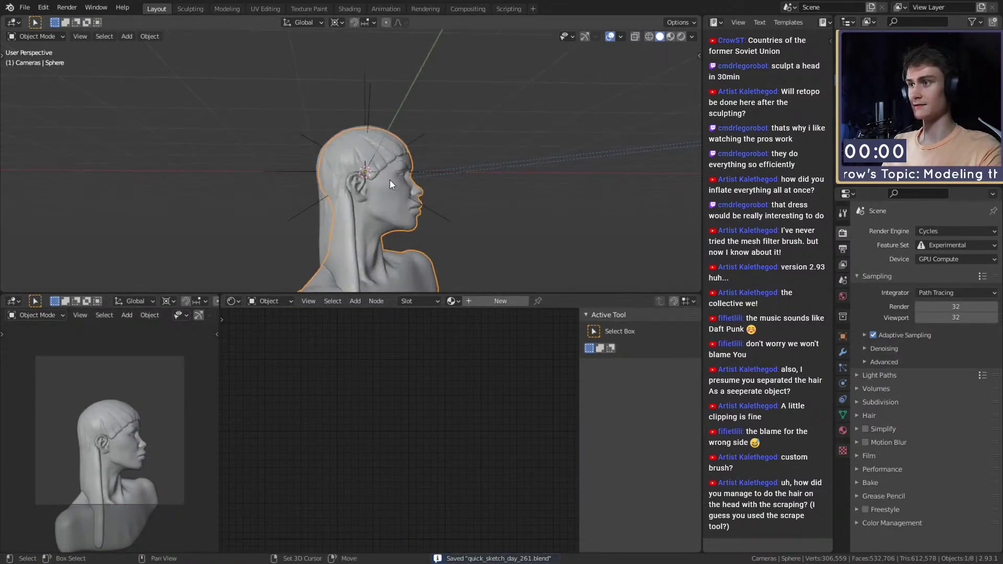
Step: Select the head, hair and eye and raise them together along the global Z axis
click(362, 151)
scroll(346, 178, up, 3)
click(387, 142)
scroll(386, 143, down, 5)
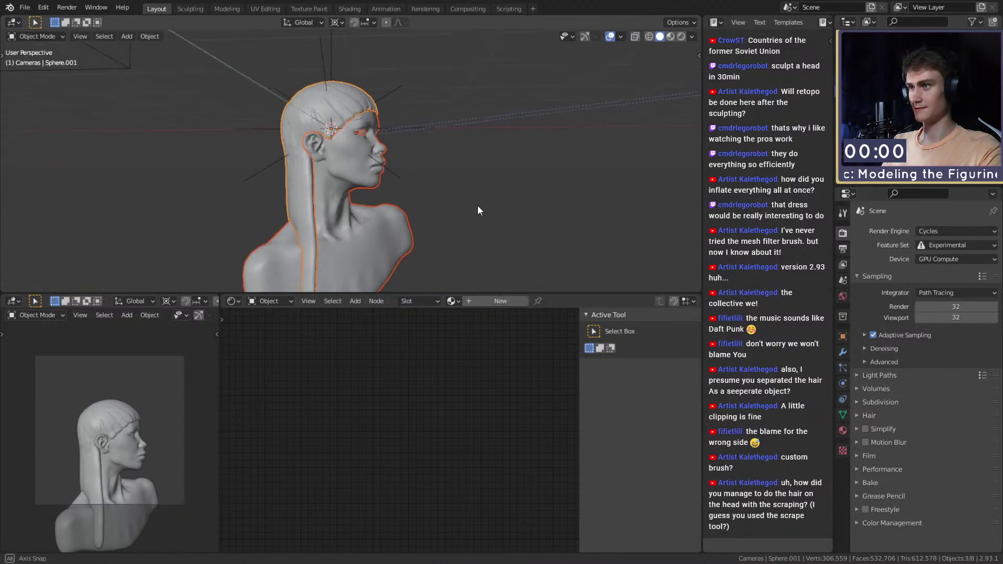
key(g)
key(z)
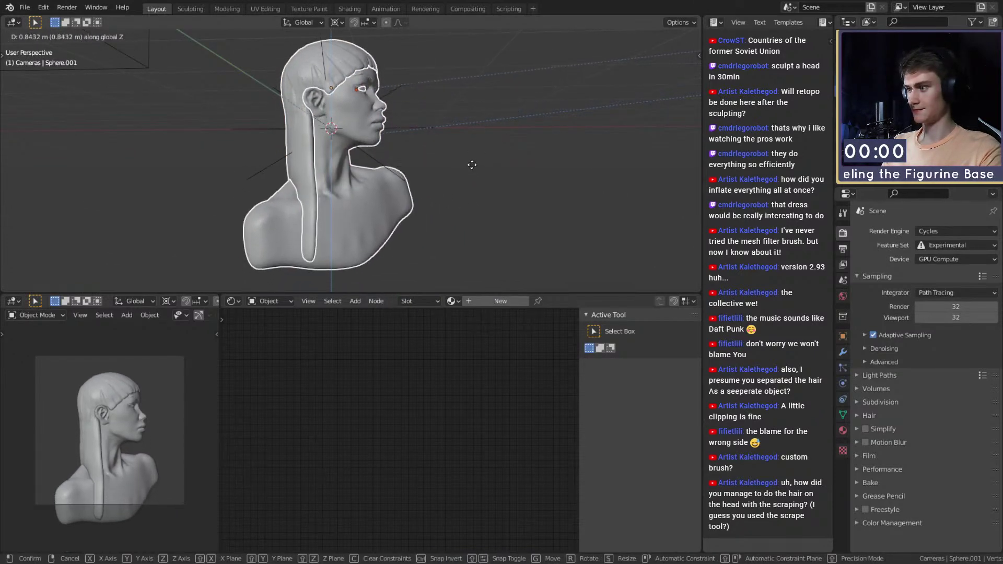
click(471, 172)
Step: Scale the selected head, hair and eye up slightly and raise them about 0.39 m along the global Z axis
middle_drag(471, 194, 468, 181)
key(s)
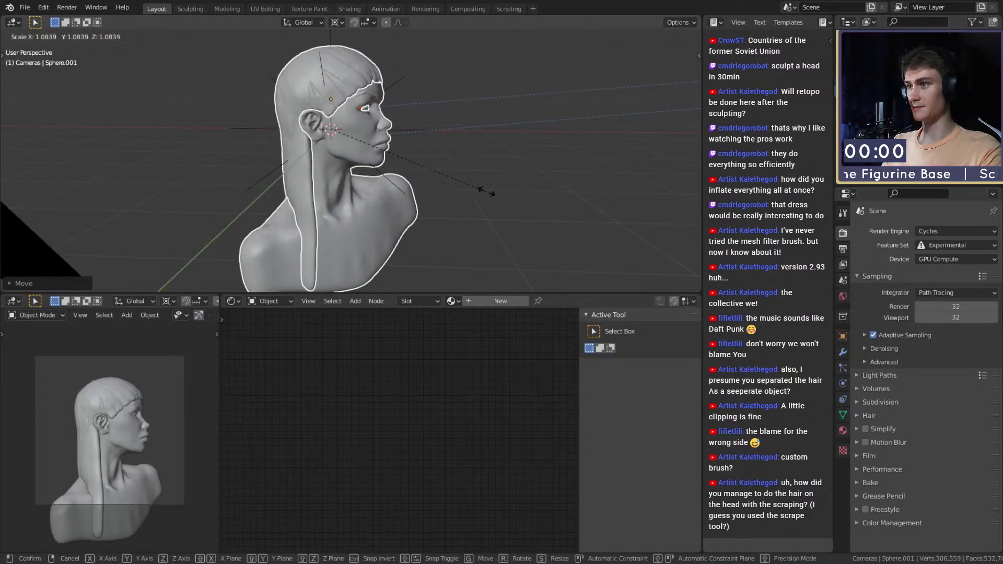
click(499, 189)
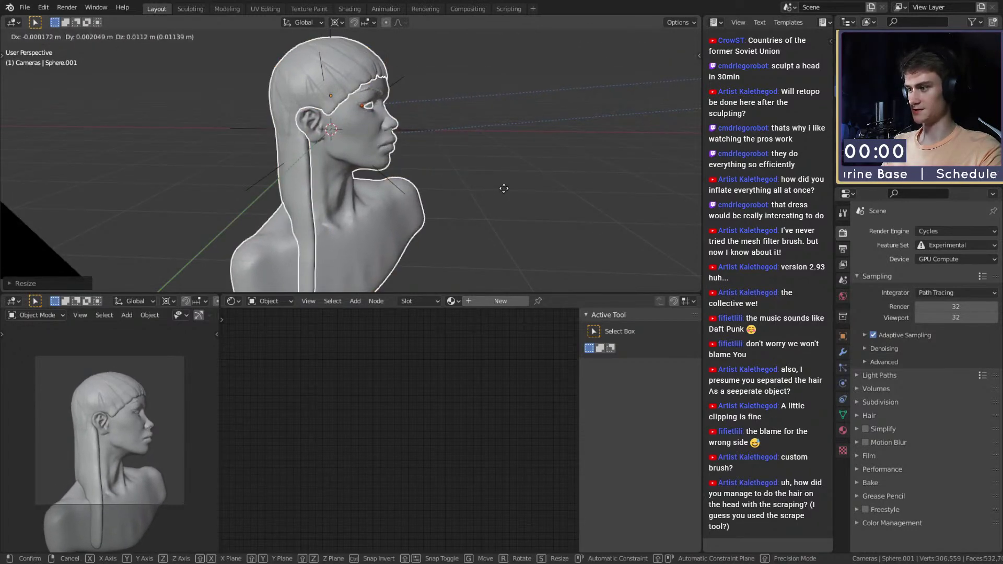
key(g)
key(z)
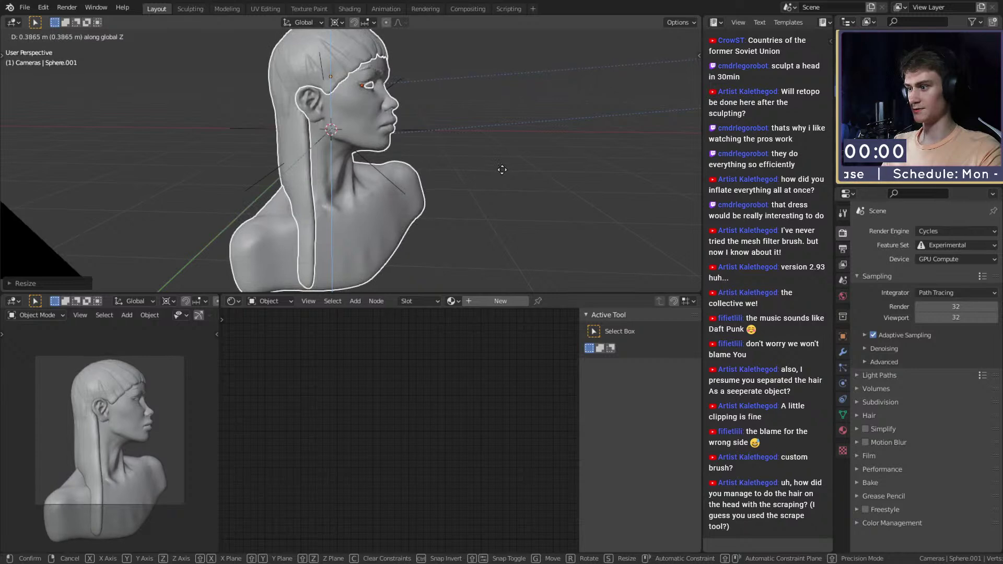
click(499, 173)
Step: Deselect the bust, save the file and set the camera view's shading to Rendered
scroll(470, 193, down, 6)
middle_drag(439, 219, 410, 159)
scroll(461, 194, up, 5)
click(527, 215)
middle_drag(528, 215, 339, 160)
key(ctrl+s)
key(z)
click(136, 367)
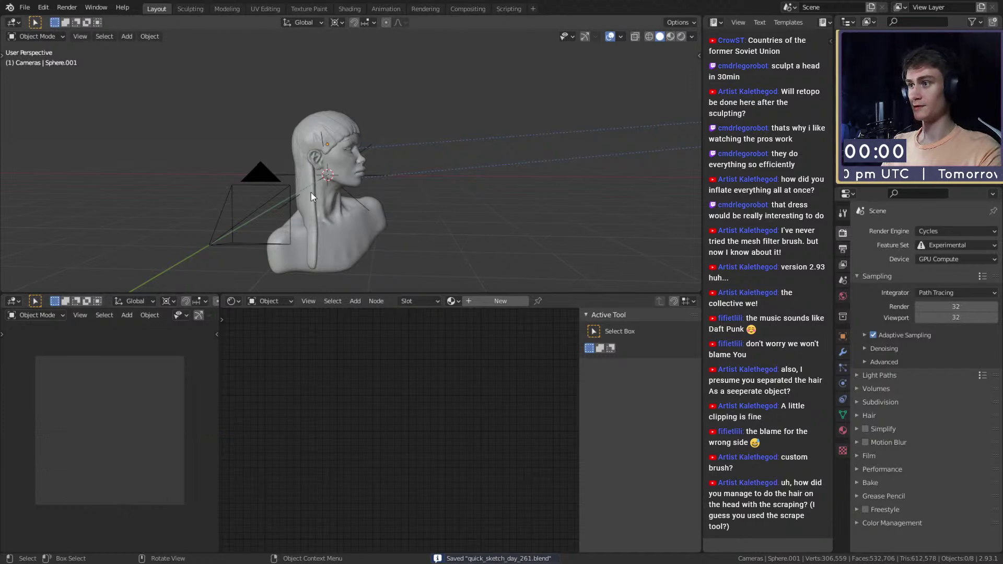
Step: Select the head mesh and open it in the Sculpting workspace with the eye area in close view
scroll(371, 177, up, 6)
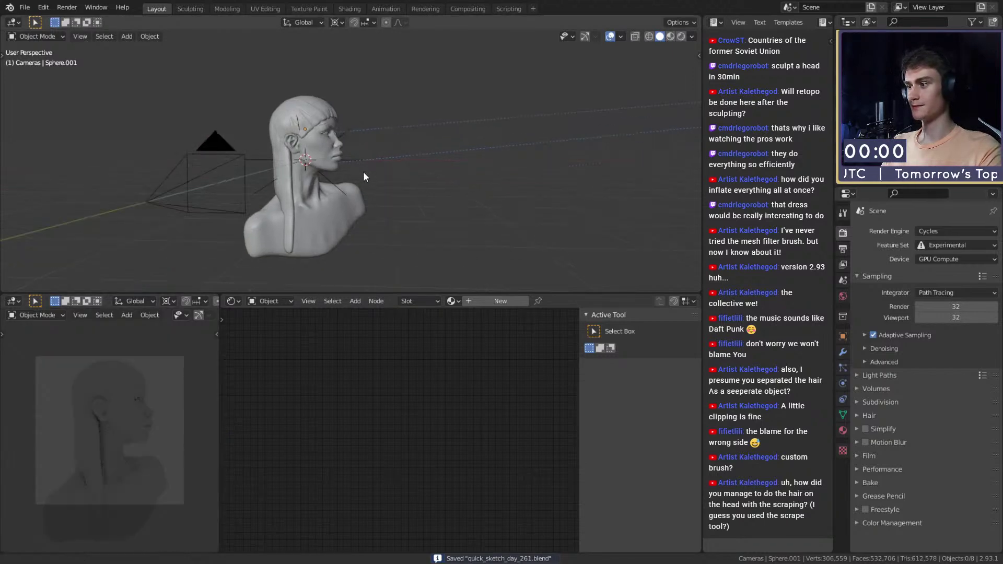
scroll(399, 177, up, 4)
click(355, 136)
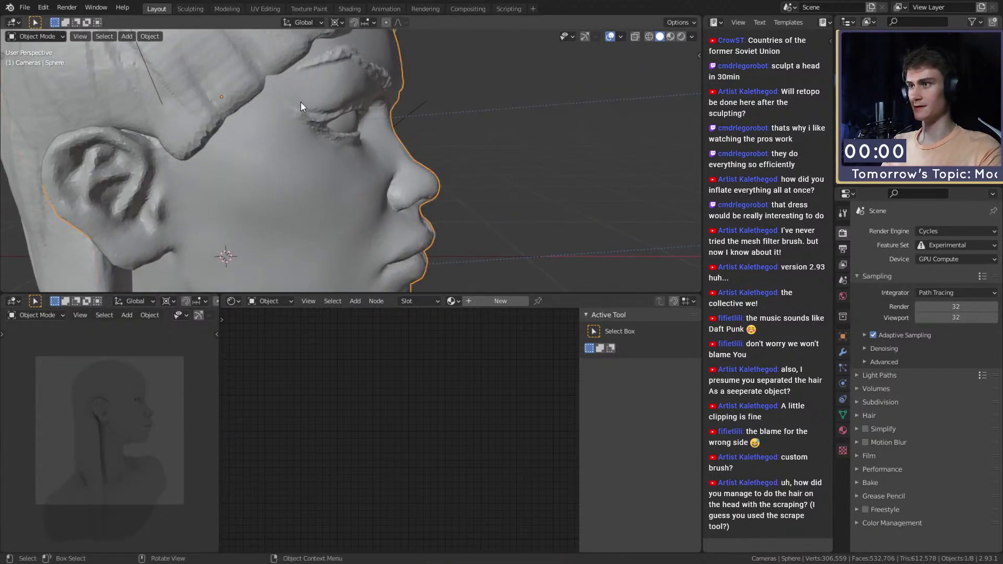
click(189, 9)
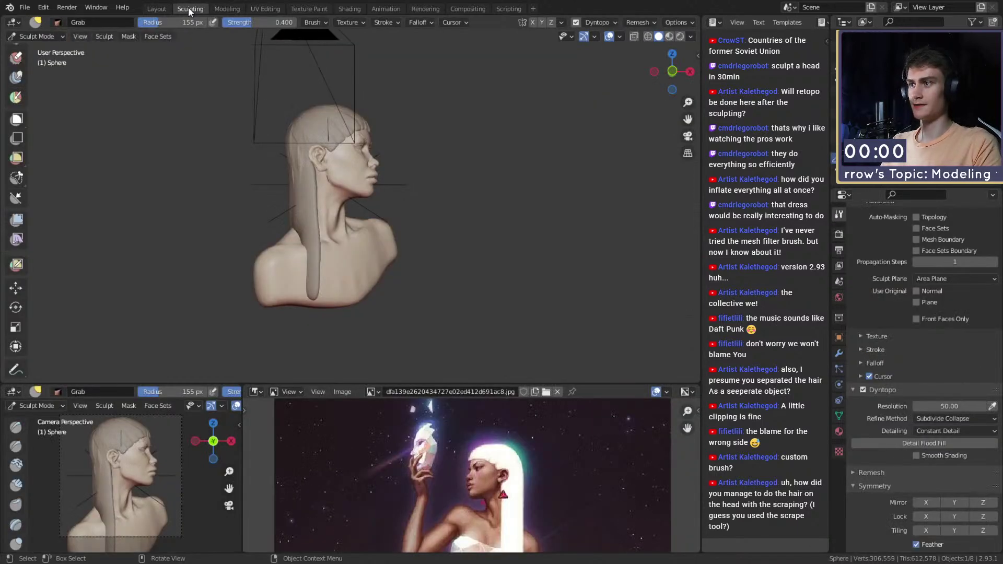
scroll(360, 209, up, 8)
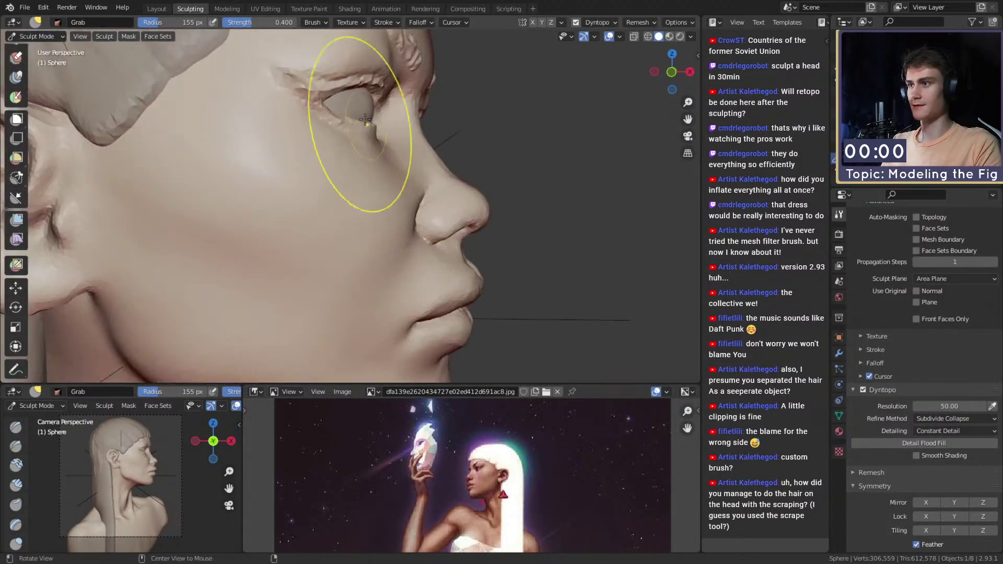
Step: Reshape the eyelids with short Grab brush strokes from the side, adjusting the brush radius between strokes
key(f)
click(339, 125)
shift+middle_drag(341, 121, 369, 157)
drag(352, 158, 359, 147)
shift+middle_drag(351, 151, 362, 163)
key(f)
click(372, 164)
drag(359, 158, 365, 156)
Step: Set the Grab brush radius to 198 px and shift the outer corner of the figure's right eye inward from the front
mouse_move(361, 153)
middle_down()
mouse_move(300, 160)
mouse_move(381, 168)
mouse_move(295, 172)
middle_up()
key(f)
click(320, 162)
scroll(381, 168, down, 2)
scroll(381, 167, up, 3)
key(f)
click(281, 168)
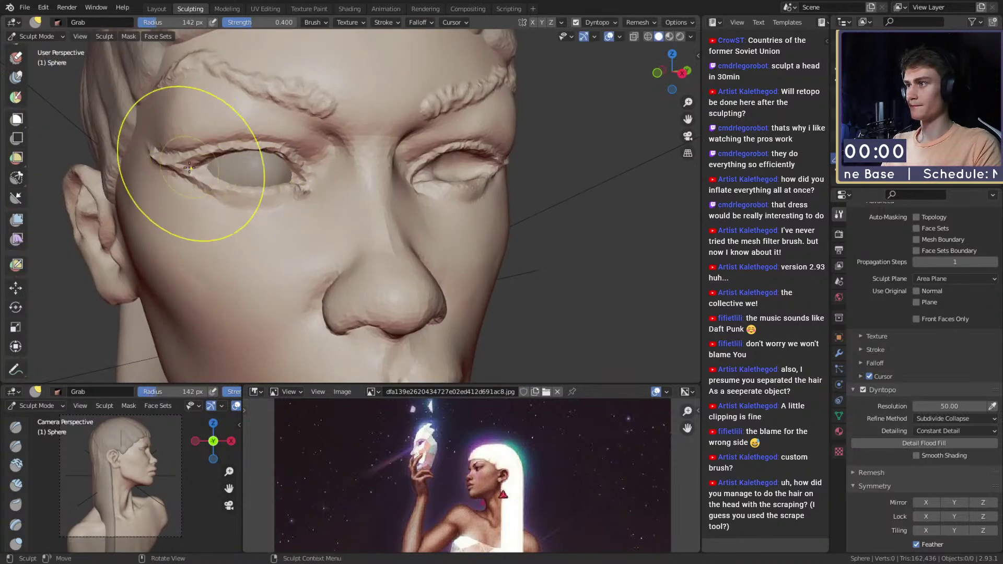
key(f)
click(302, 167)
drag(175, 168, 190, 168)
middle_drag(302, 170, 433, 169)
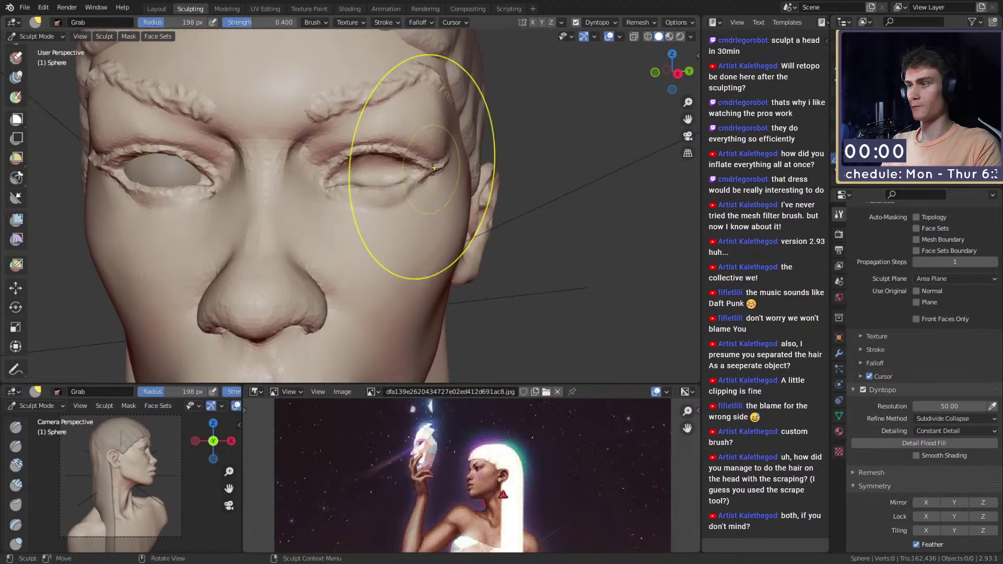
Step: Return to the Layout workspace, delete the eyeball object and save the file
click(157, 9)
middle_drag(344, 240, 402, 203)
click(361, 157)
click(343, 159)
key(Delete)
scroll(369, 181, down, 4)
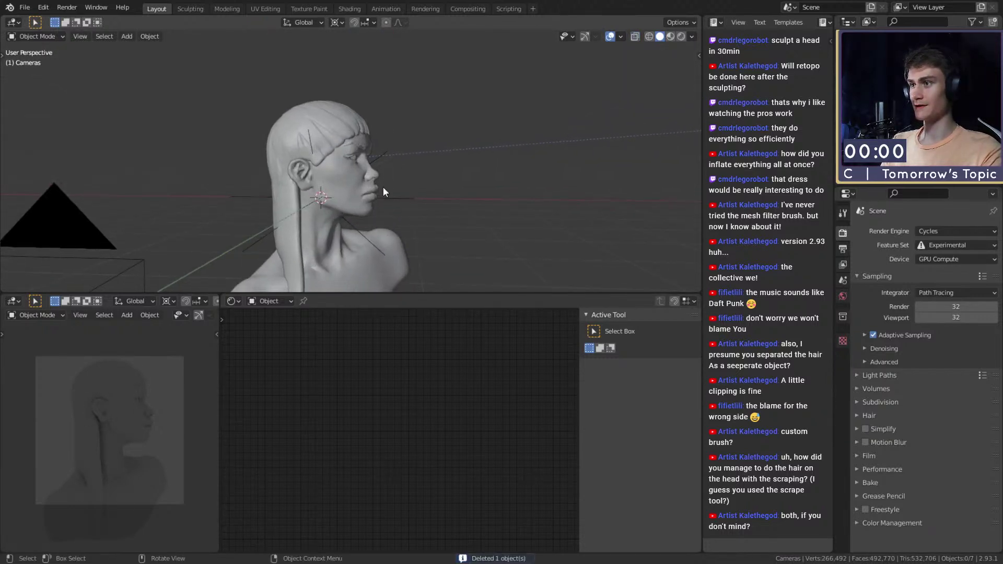
click(25, 7)
click(35, 80)
scroll(403, 187, down, 2)
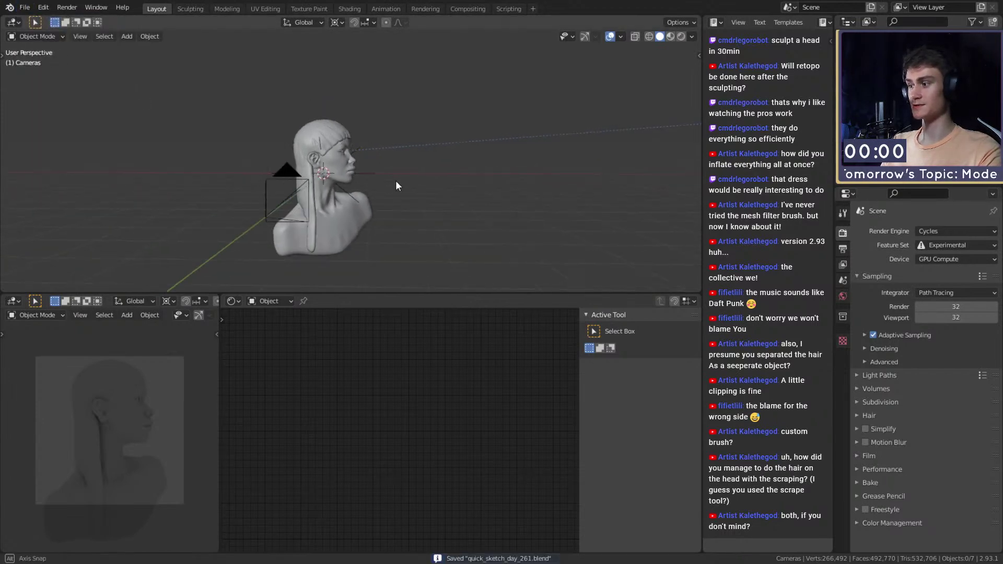
Step: Display the World shader nodes, set the upper Background node's color to black and save the file
scroll(130, 412, up, 2)
scroll(127, 432, down, 3)
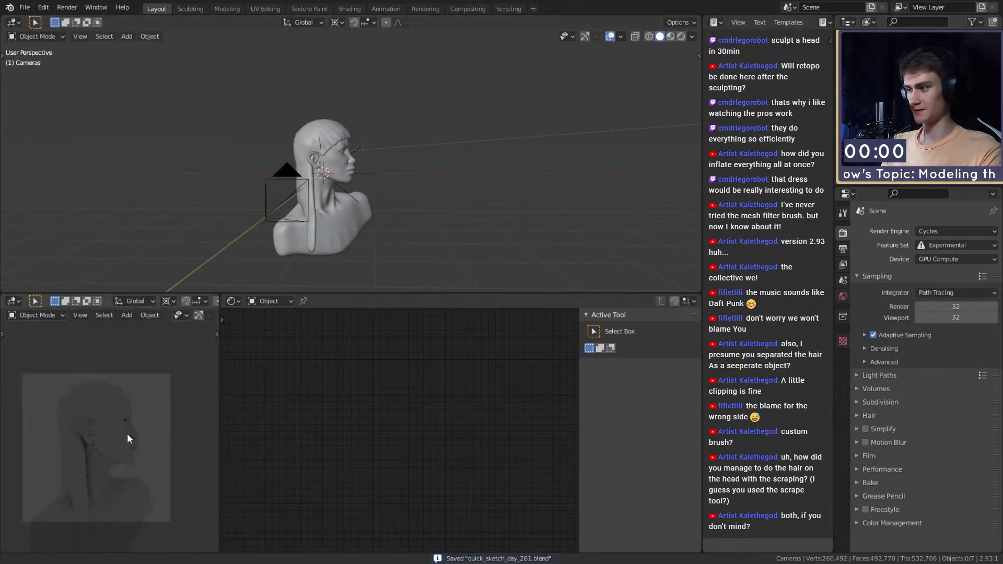
click(25, 8)
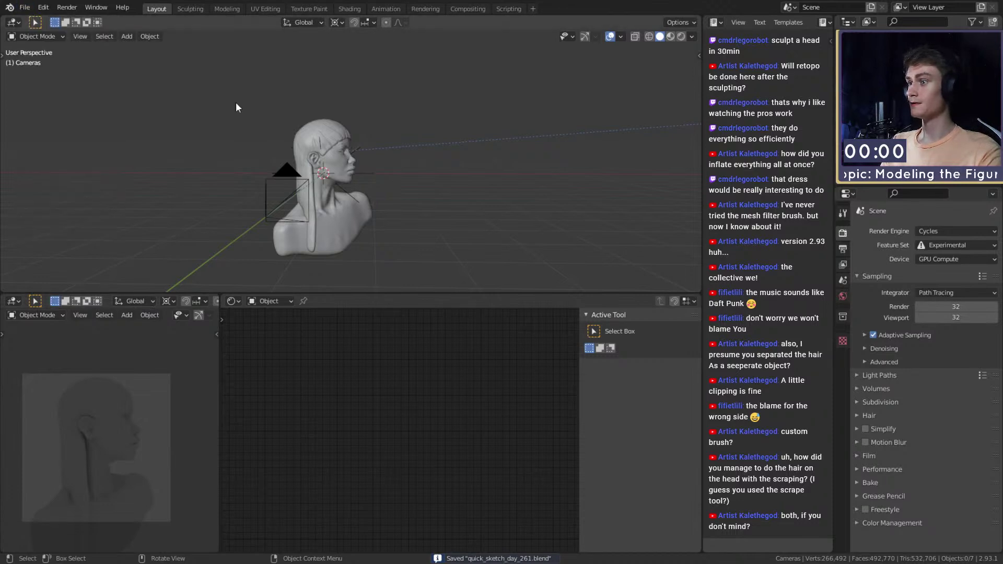
click(274, 326)
scroll(364, 393, up, 6)
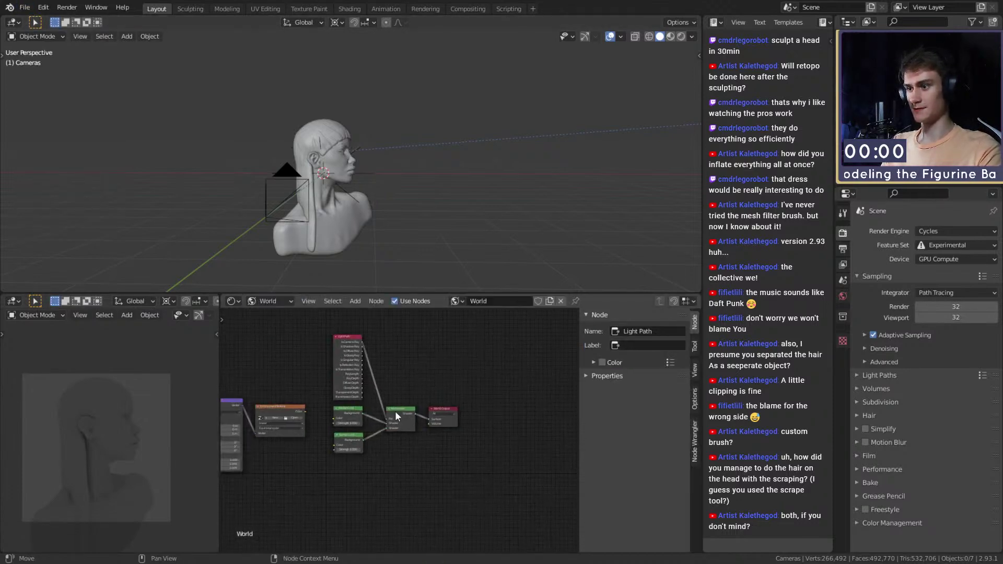
click(396, 438)
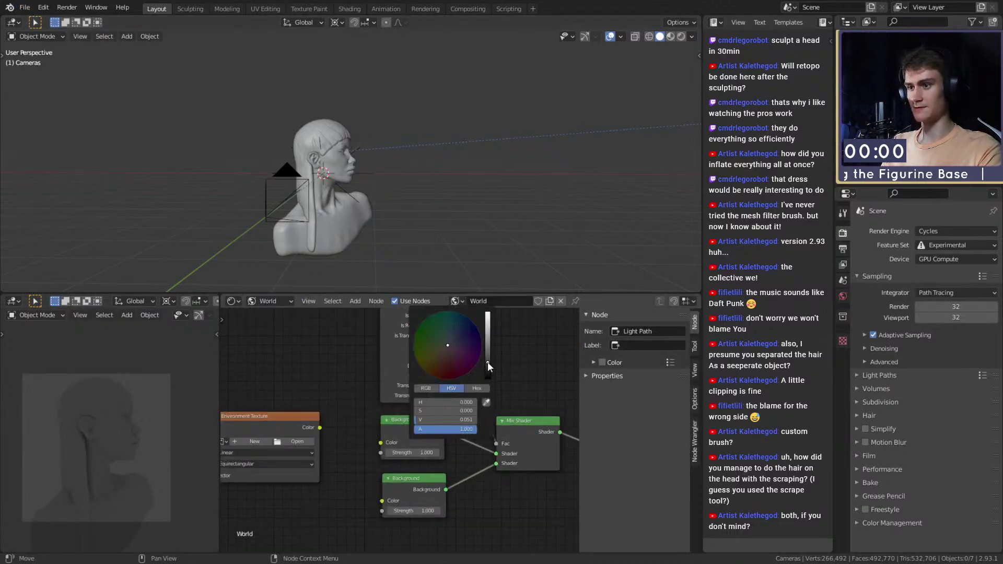
drag(488, 362, 487, 378)
click(429, 501)
scroll(443, 433, down, 3)
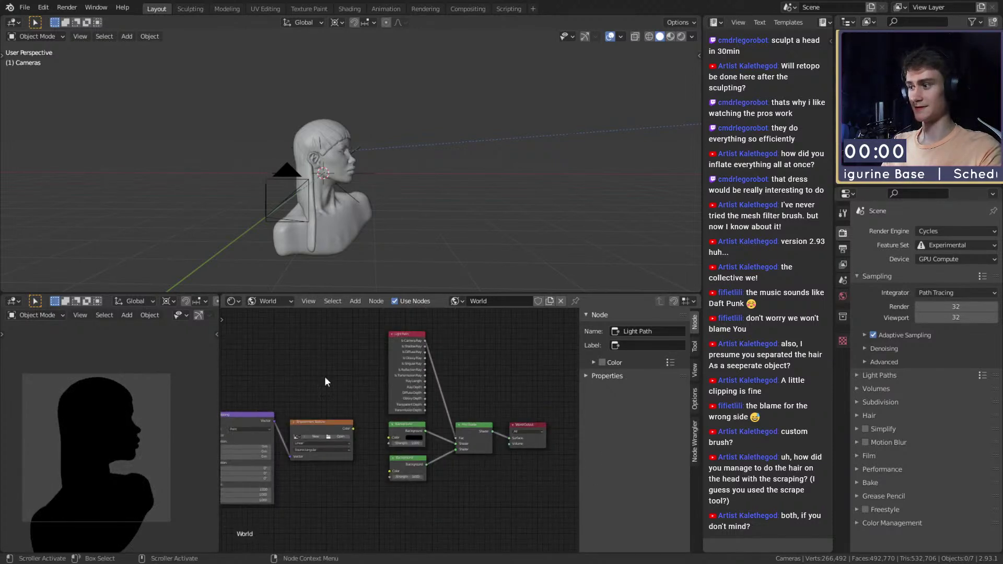
click(25, 8)
click(40, 81)
click(27, 8)
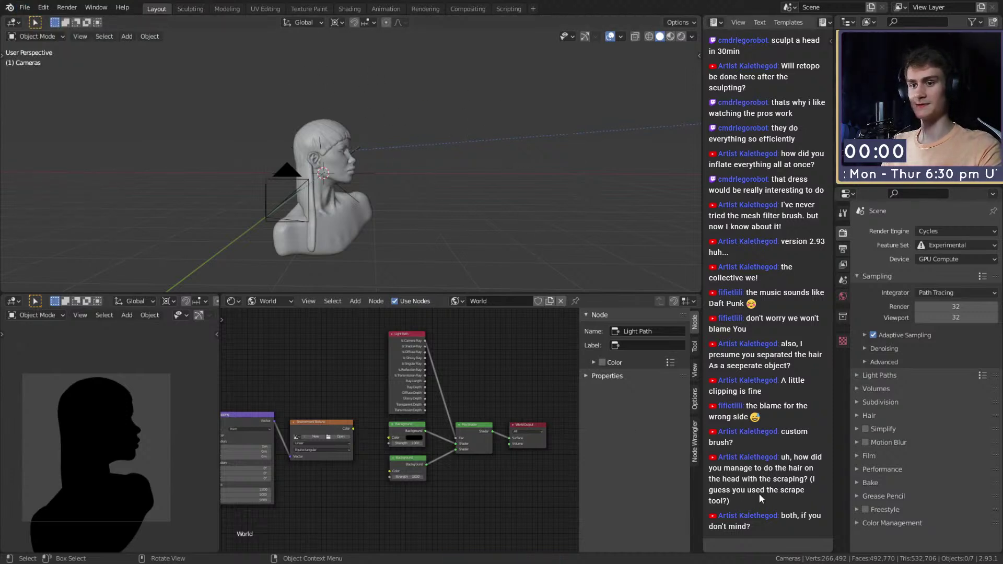
click(44, 7)
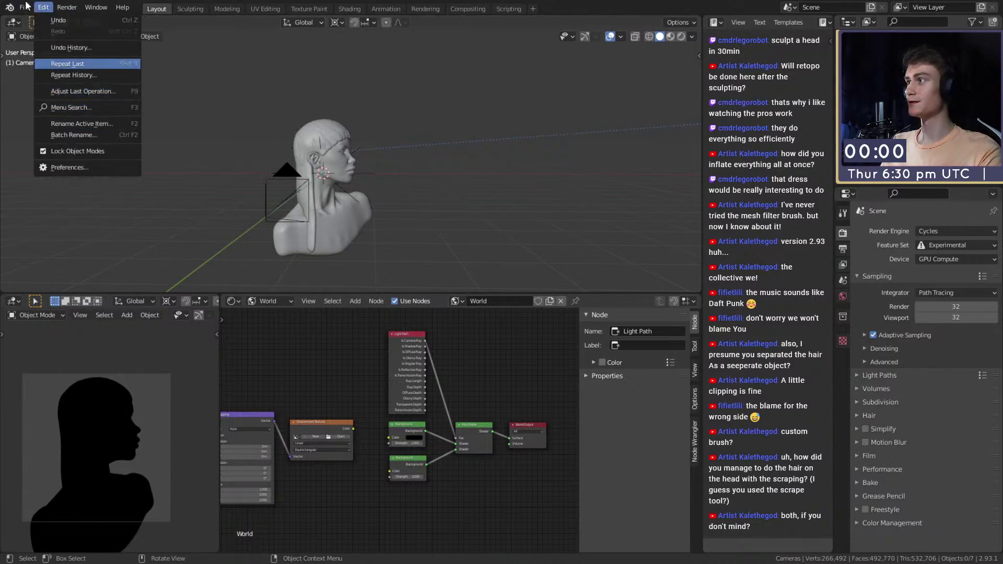
mouse_move(26, 9)
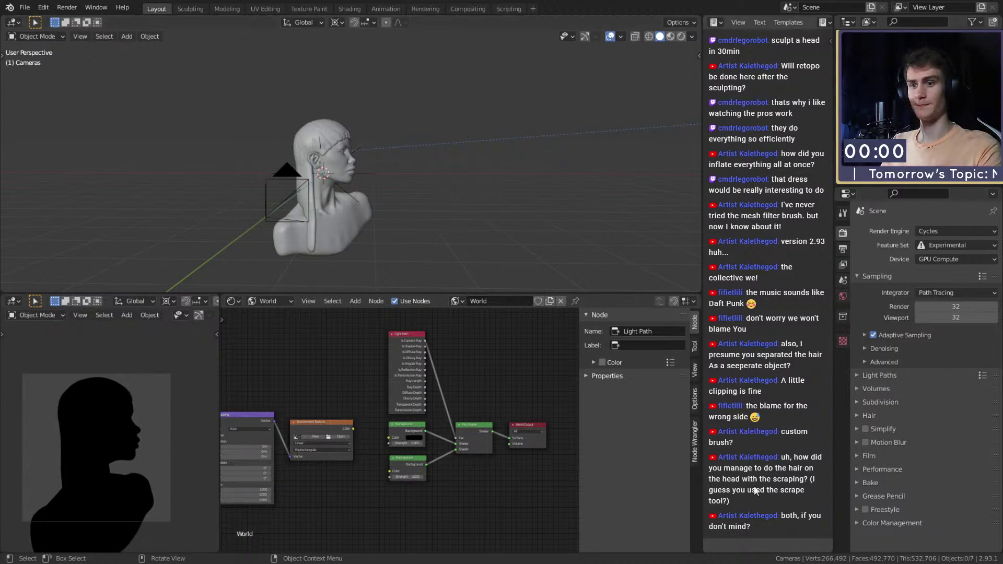
Step: Unhide all the hidden area lights around the bust and deselect everything
key(alt+h)
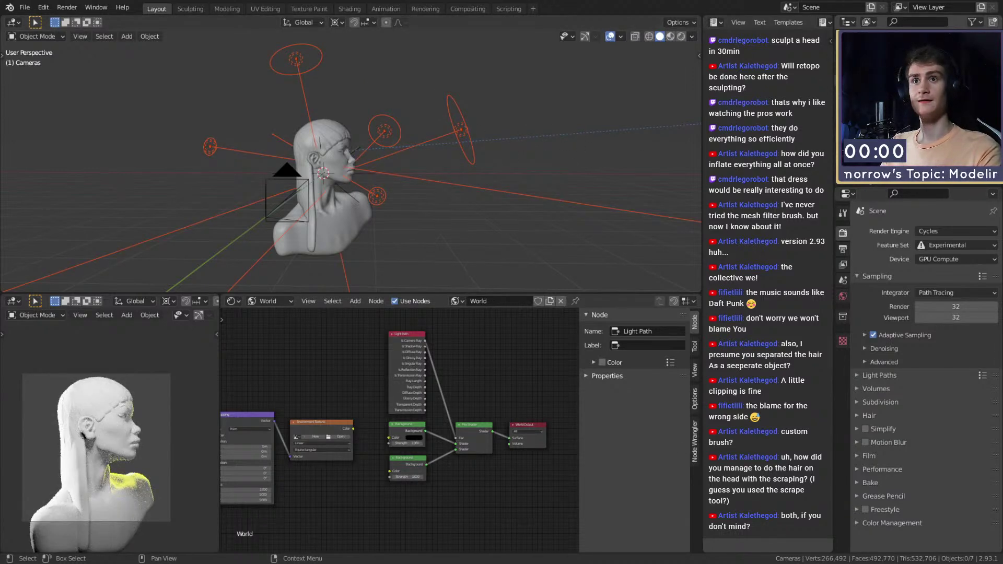
key(alt+a)
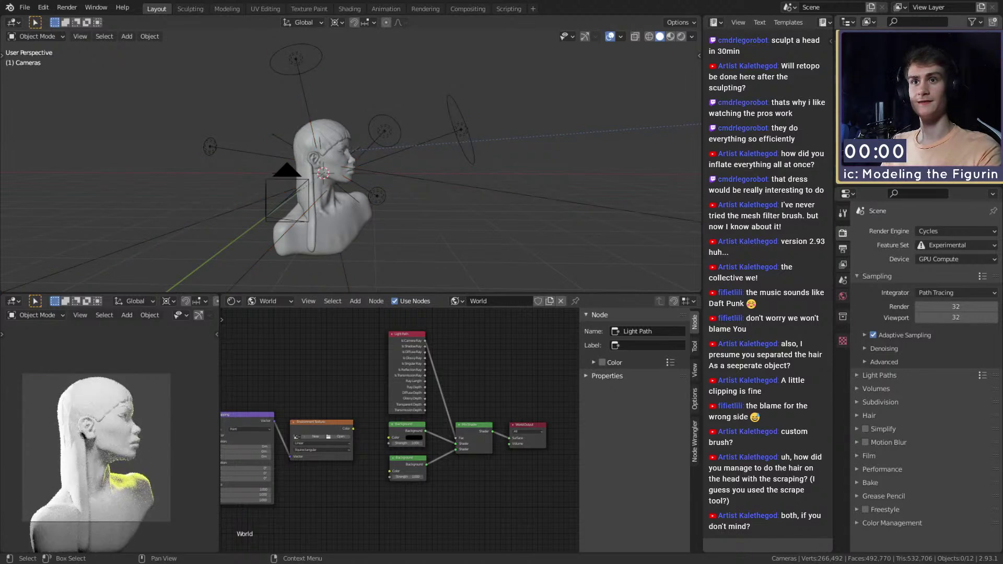
scroll(501, 217, down, 3)
scroll(104, 444, up, 3)
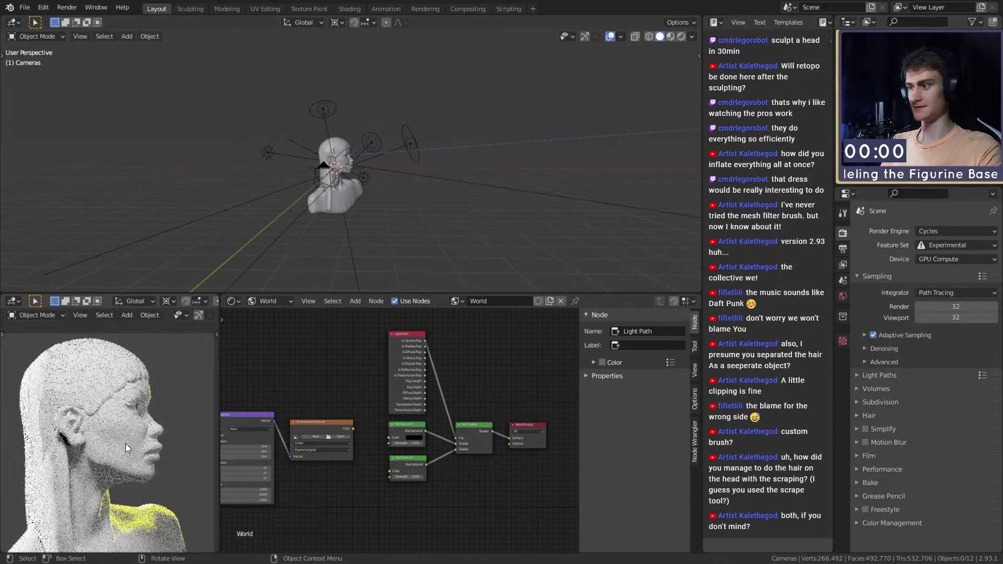
scroll(383, 180, up, 2)
middle_drag(372, 188, 361, 188)
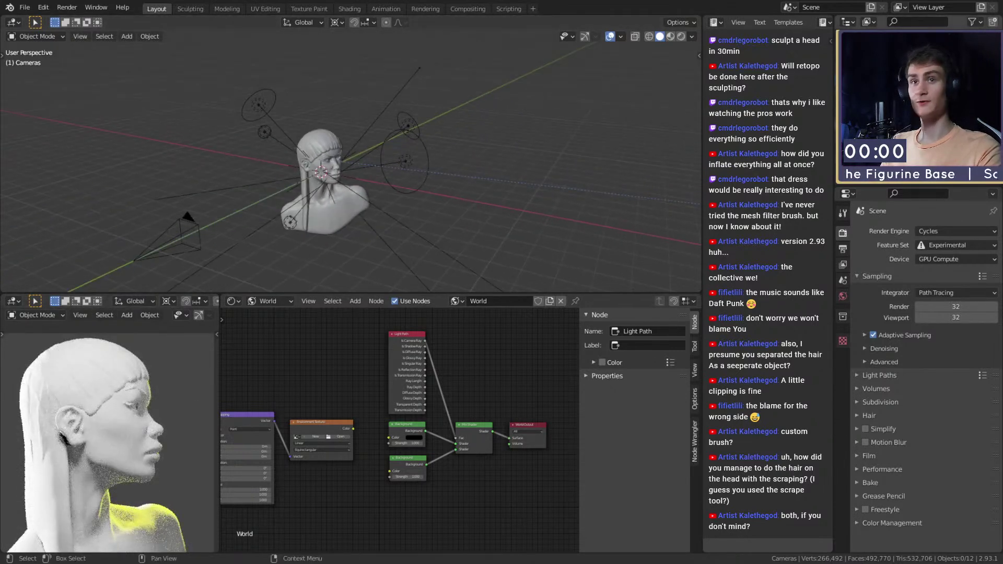
Step: Hide the other area lights, leaving only Area.001 shown and selected, and save the file
drag(992, 108, 992, 141)
click(889, 97)
scroll(450, 175, up, 2)
middle_drag(457, 152, 427, 155)
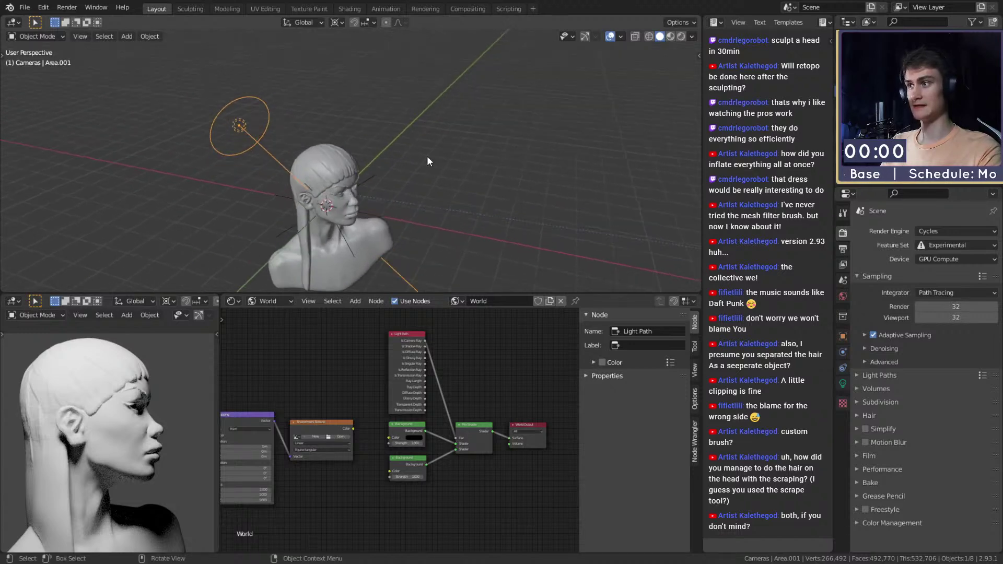
click(25, 7)
click(77, 80)
Step: Set the transform pivot point to 3D Cursor and trackball-rotate the Area.001 light to above and behind the head
click(336, 22)
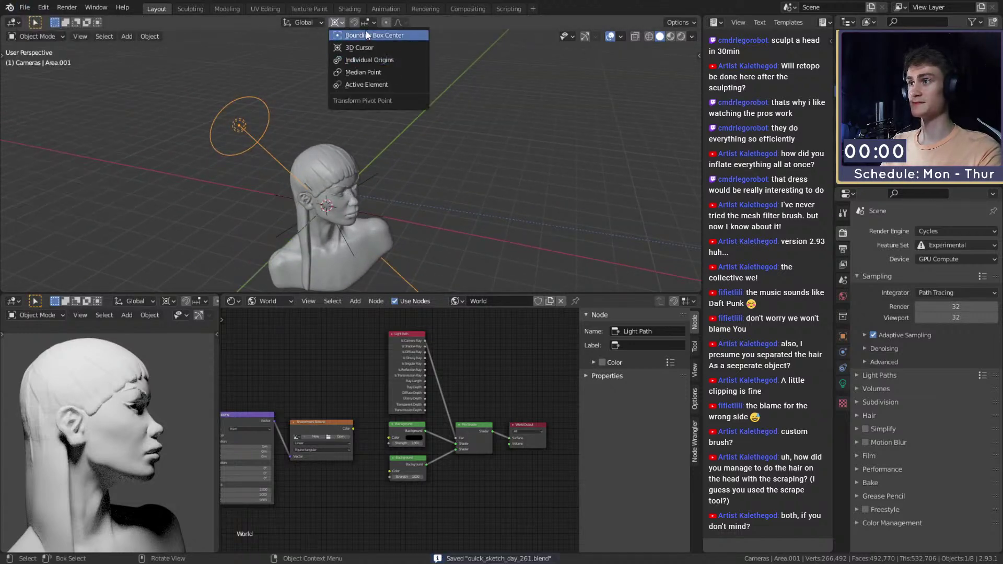
click(337, 22)
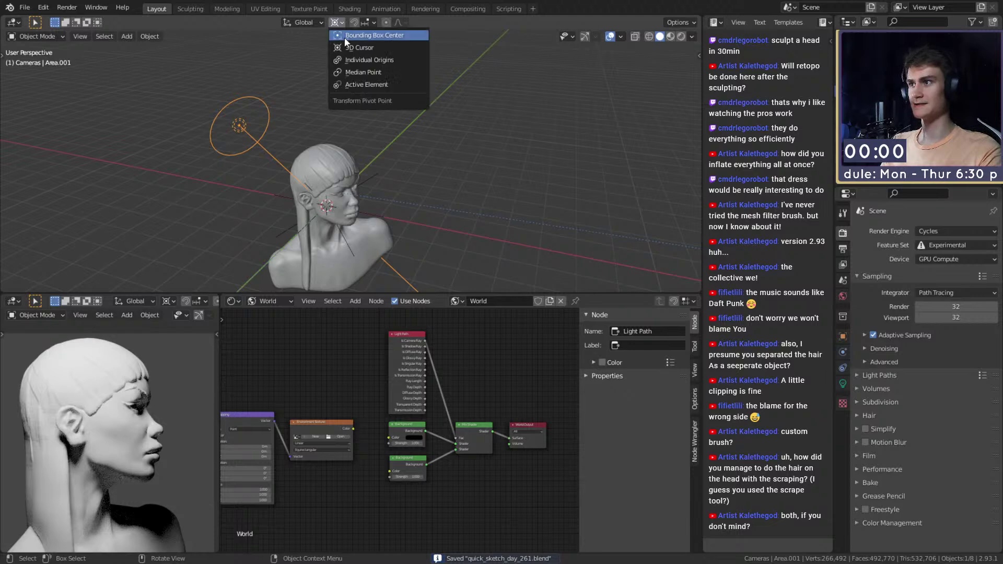
middle_drag(429, 78, 458, 174)
key(r)
key(r)
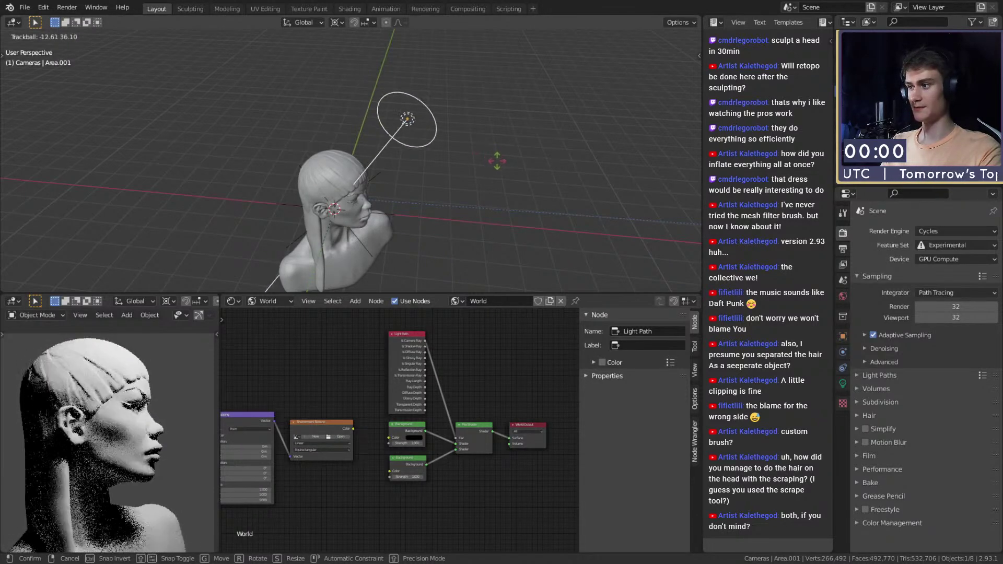
click(494, 162)
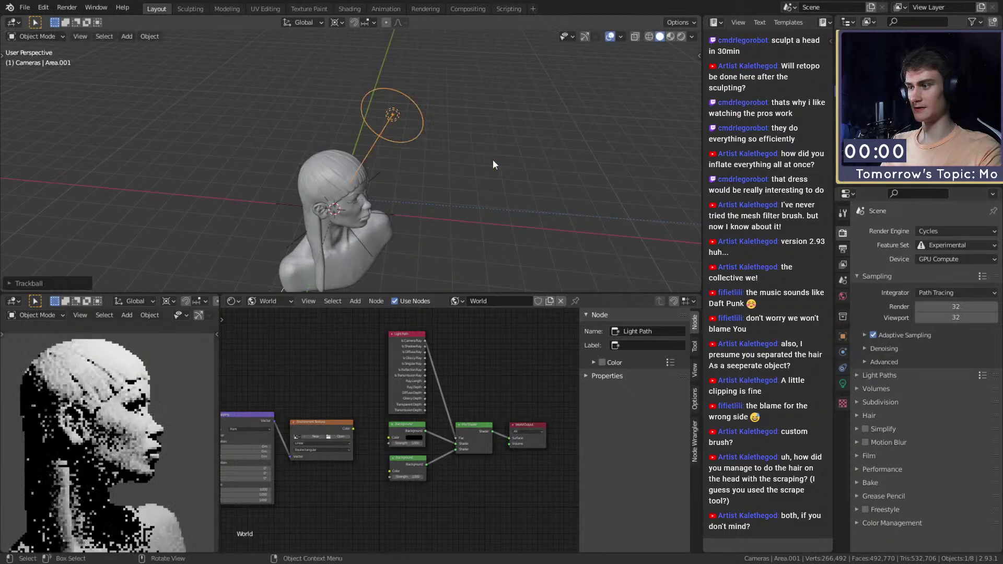
Step: Examine how the single area light falls on the face, hair and neck in the rendered camera view
shift+middle_drag(209, 230, 208, 171)
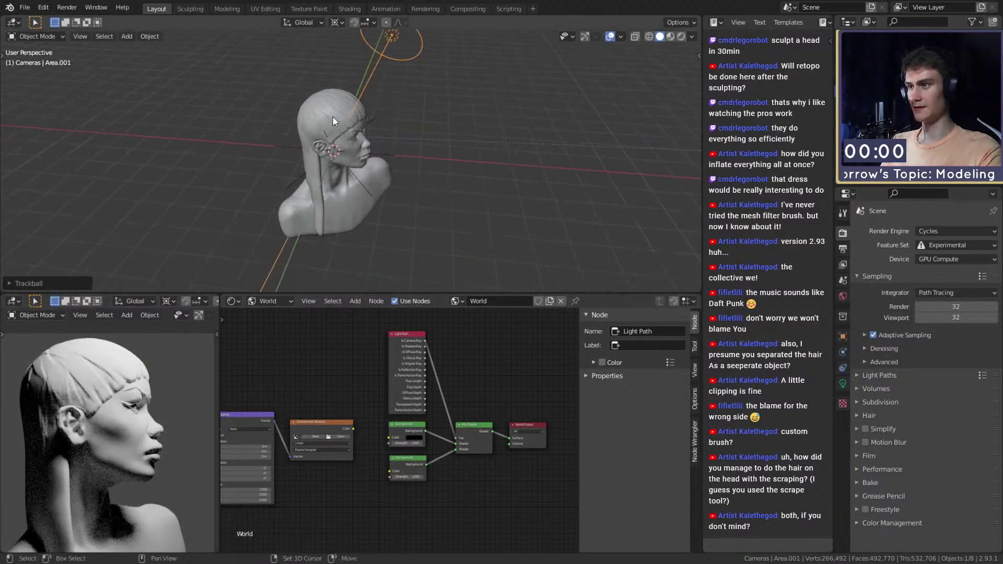
scroll(105, 462, down, 4)
scroll(111, 467, up, 4)
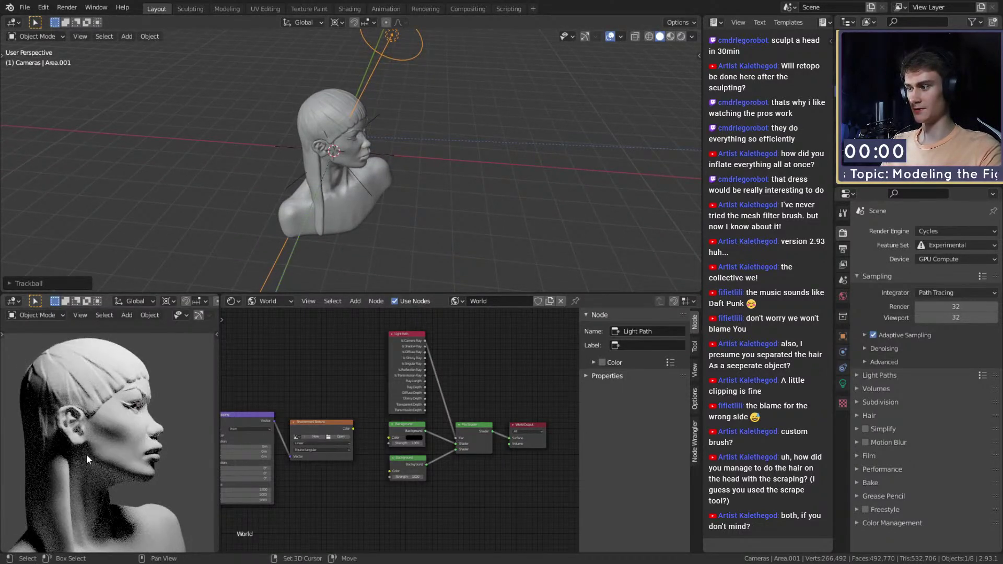
shift+middle_drag(85, 468, 73, 474)
scroll(421, 163, down, 3)
scroll(422, 157, up, 3)
shift+middle_drag(429, 125, 423, 158)
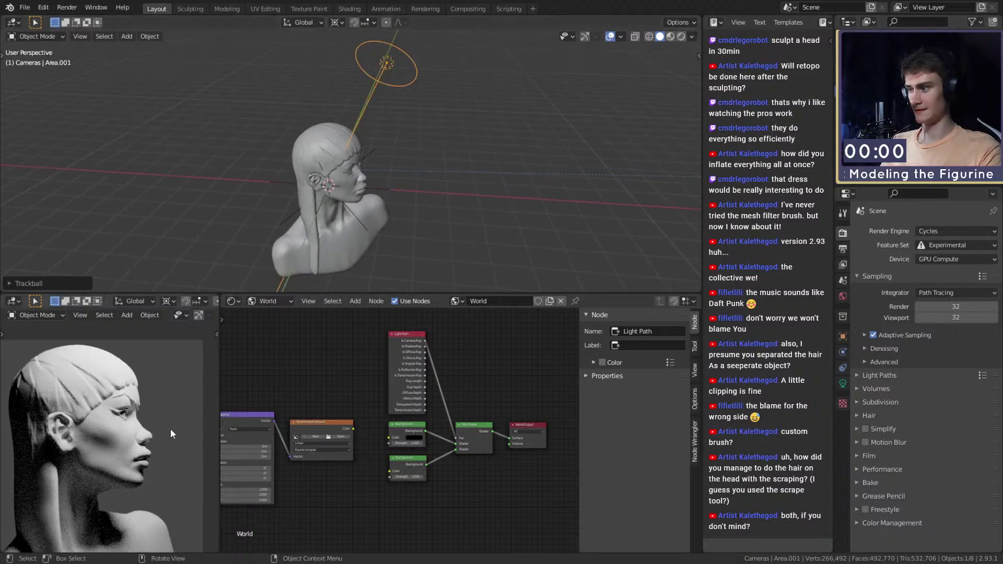
scroll(146, 443, down, 2)
scroll(146, 444, up, 1)
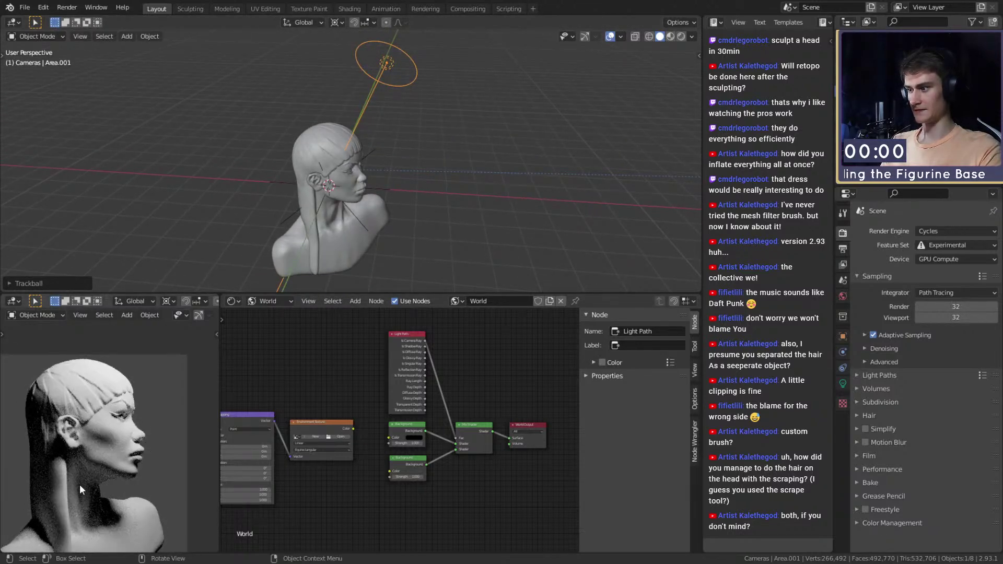
Step: Rotate the Area.001 light around the 3D cursor so it sits almost directly above the head
scroll(352, 139, up, 6)
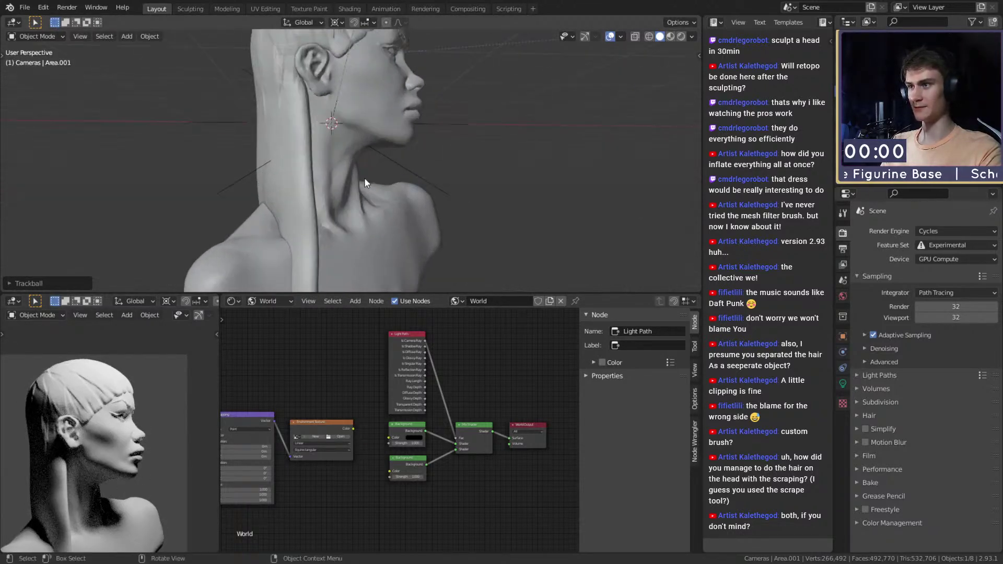
scroll(372, 145, down, 4)
mouse_move(377, 158)
middle_down()
mouse_move(369, 168)
mouse_move(399, 131)
mouse_move(385, 148)
middle_up()
key(r)
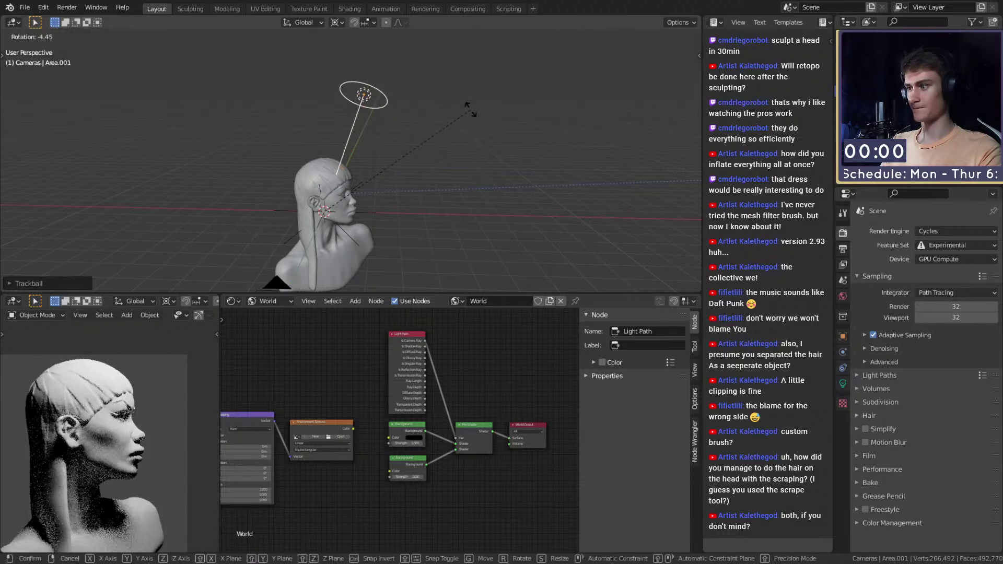
click(440, 97)
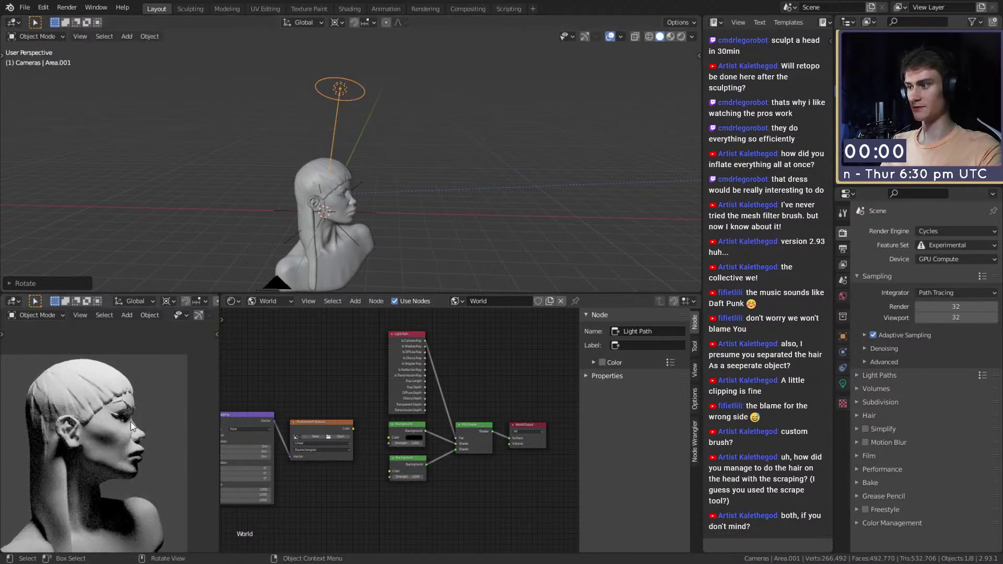
Step: Show and select the Area.002 light, and trackball-rotate it to a position above and in front of the face
click(985, 103)
click(899, 103)
middle_drag(424, 115, 471, 186)
scroll(416, 155, up, 3)
key(r)
key(r)
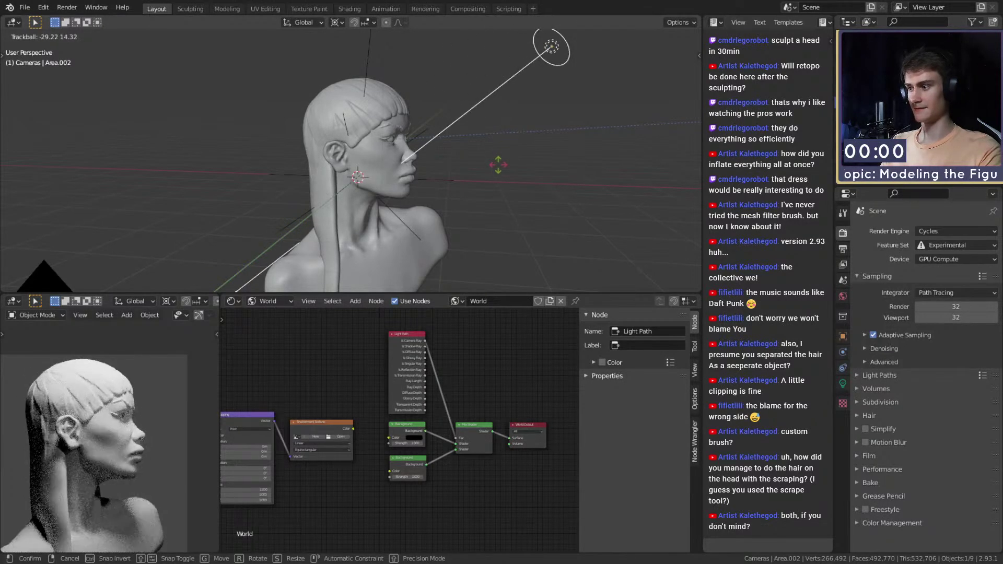
click(512, 149)
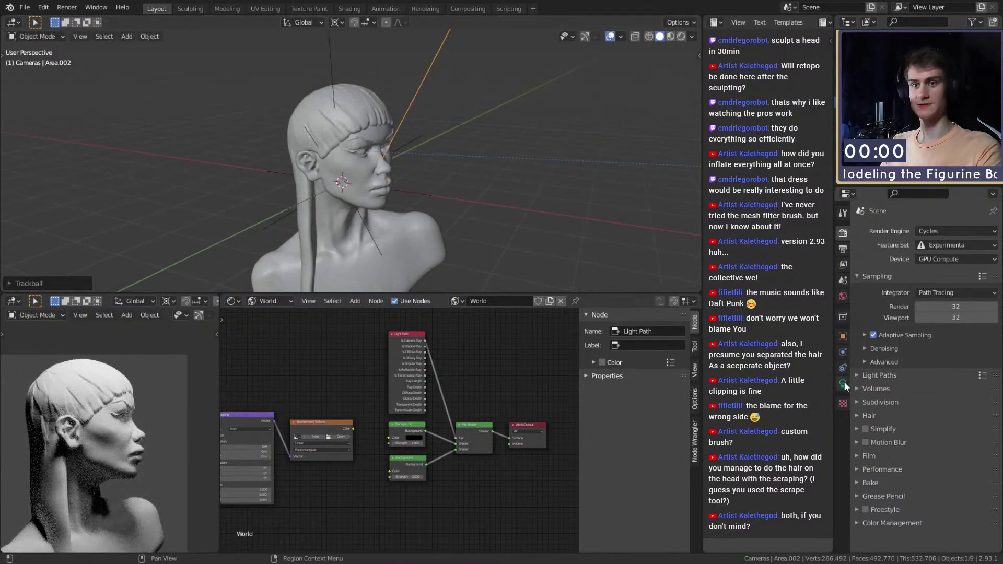
Step: Open the light settings of Area.002 and refine its trackball rotation above the front of the head
click(842, 383)
middle_drag(366, 120, 397, 162)
key(r)
key(r)
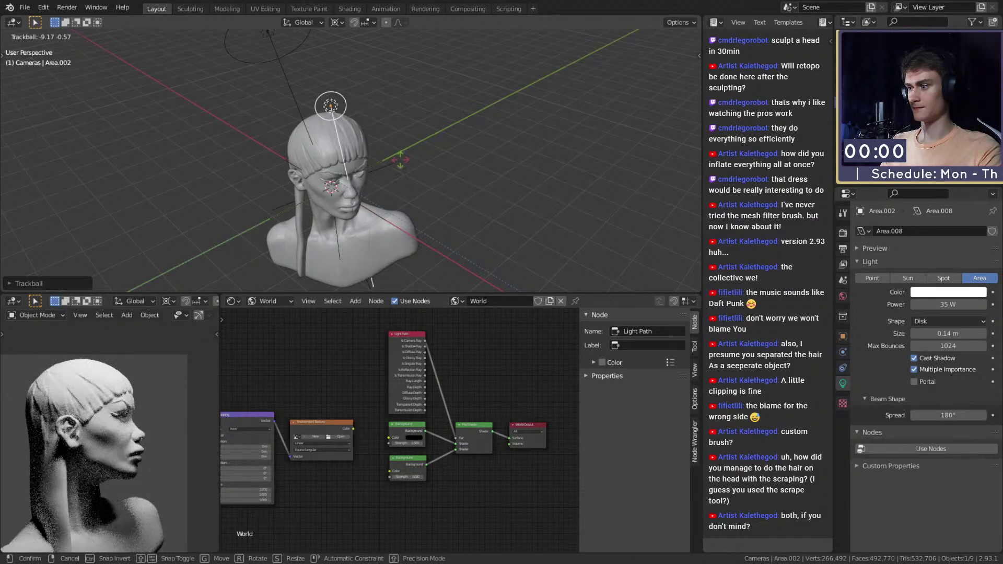
click(400, 159)
Step: Keep the yellow Area.003 light hidden, show Area.004, and trackball-rotate it to above and behind the head
click(514, 108)
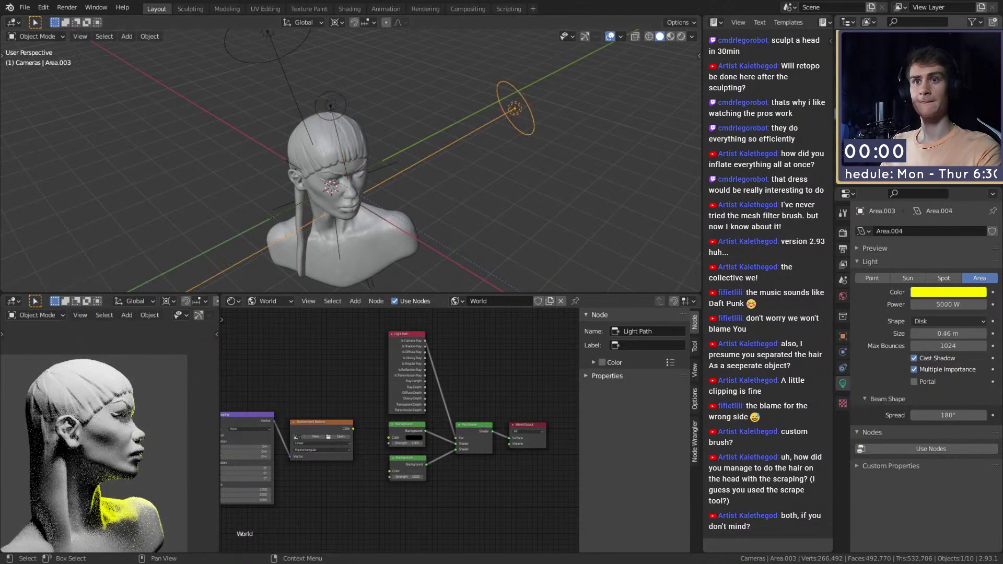
middle_drag(565, 145, 538, 170)
key(r)
key(r)
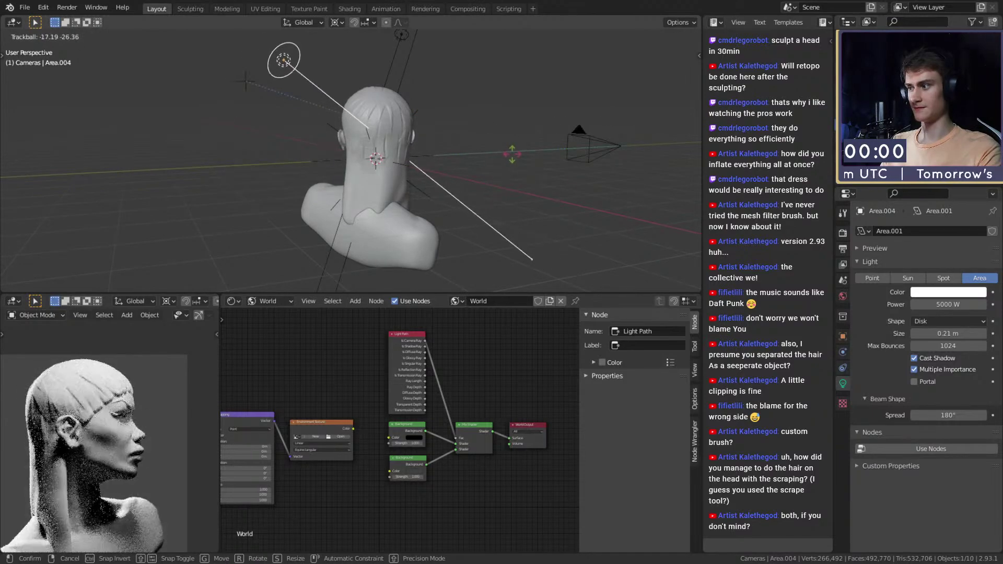
click(510, 158)
Step: Show and select the large Area.005 light, and trackball-rotate it high above and behind the head
middle_drag(512, 161, 600, 173)
click(982, 136)
click(899, 136)
key(r)
key(r)
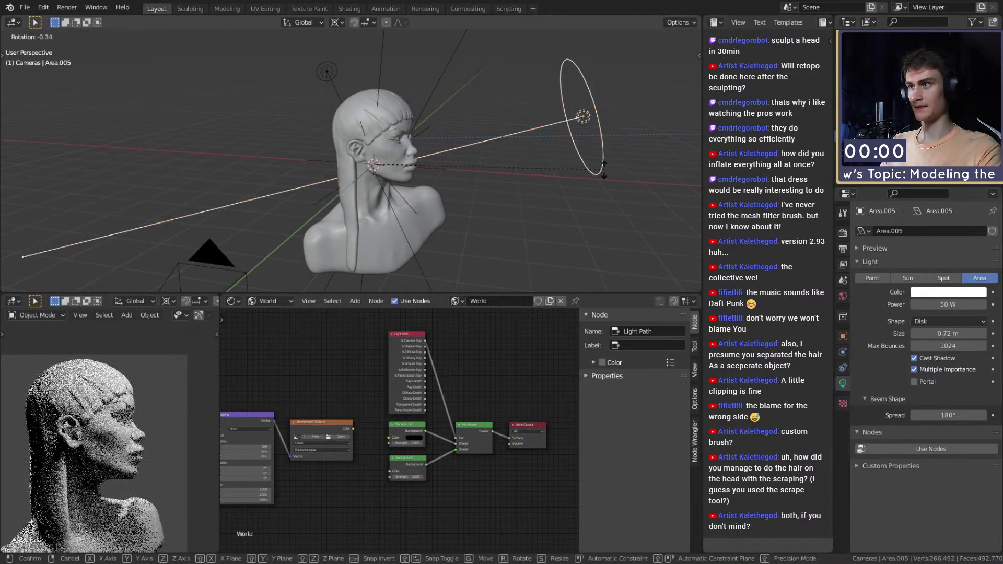
click(507, 133)
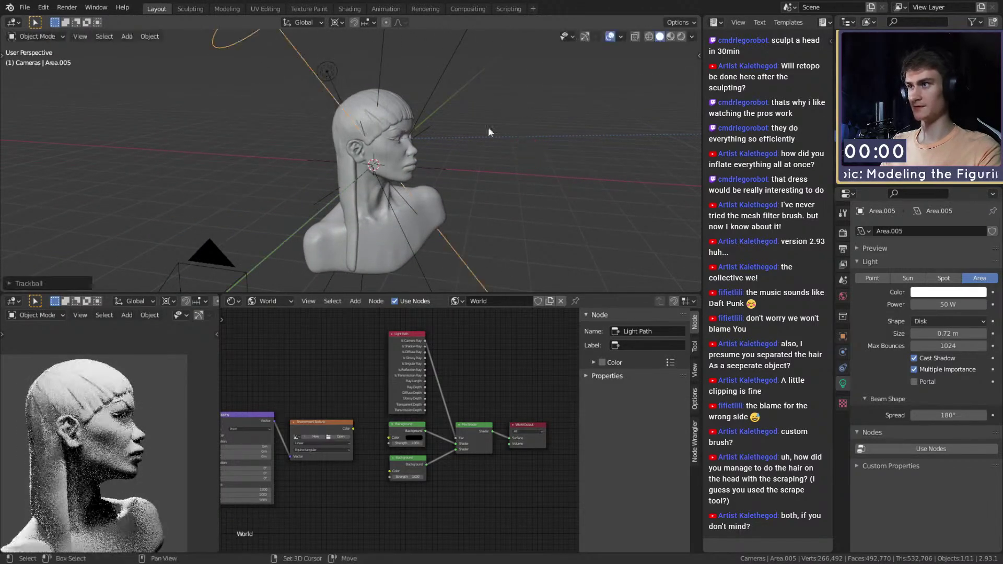
middle_drag(506, 133, 487, 178)
key(r)
key(r)
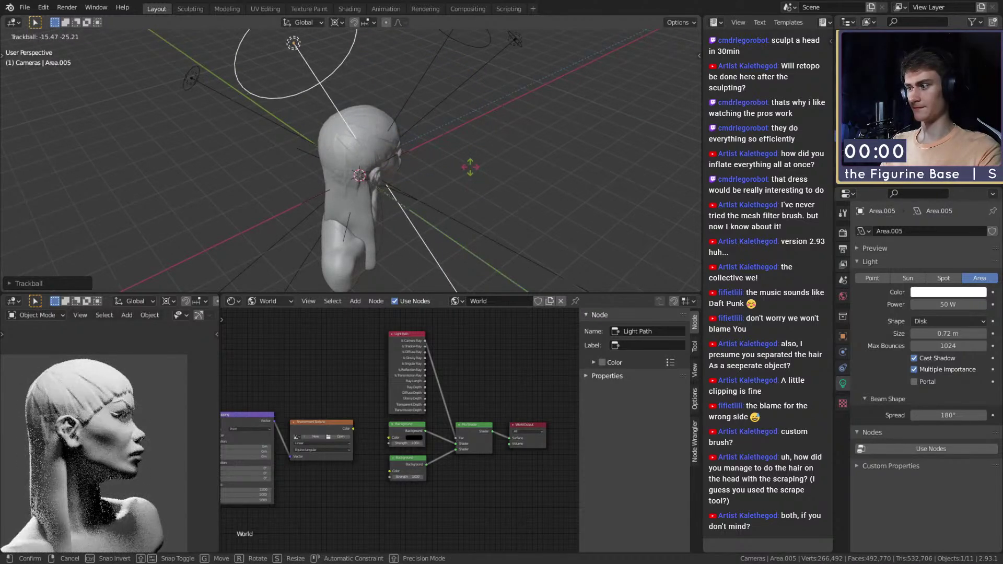
click(470, 168)
Step: Check the combined lighting in the rendered camera view, save the file, and deselect the light
scroll(113, 446, down, 2)
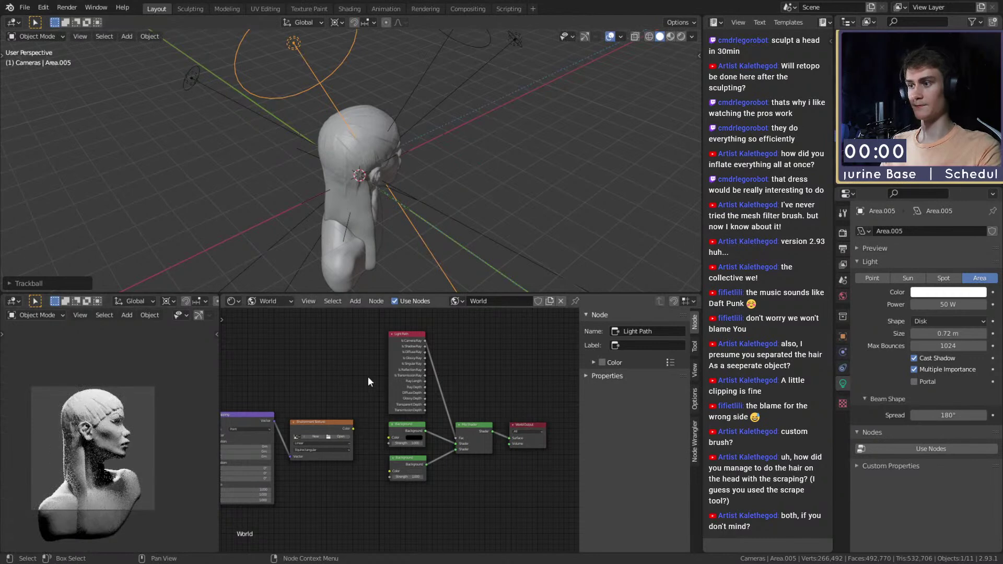
scroll(433, 507, up, 2)
scroll(130, 431, up, 4)
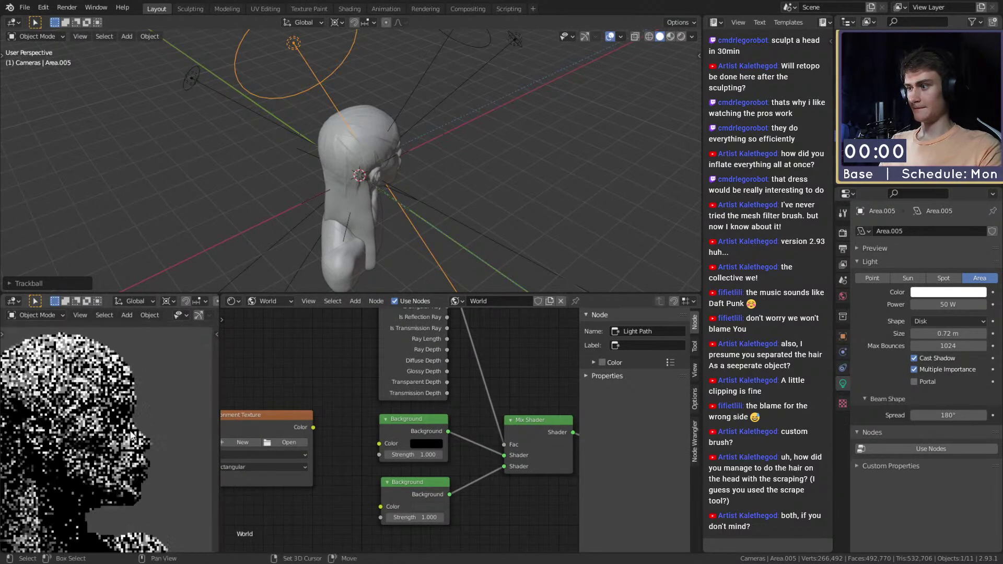
scroll(130, 431, down, 2)
scroll(331, 162, down, 5)
key(ctrl+s)
middle_drag(356, 190, 382, 173)
click(495, 142)
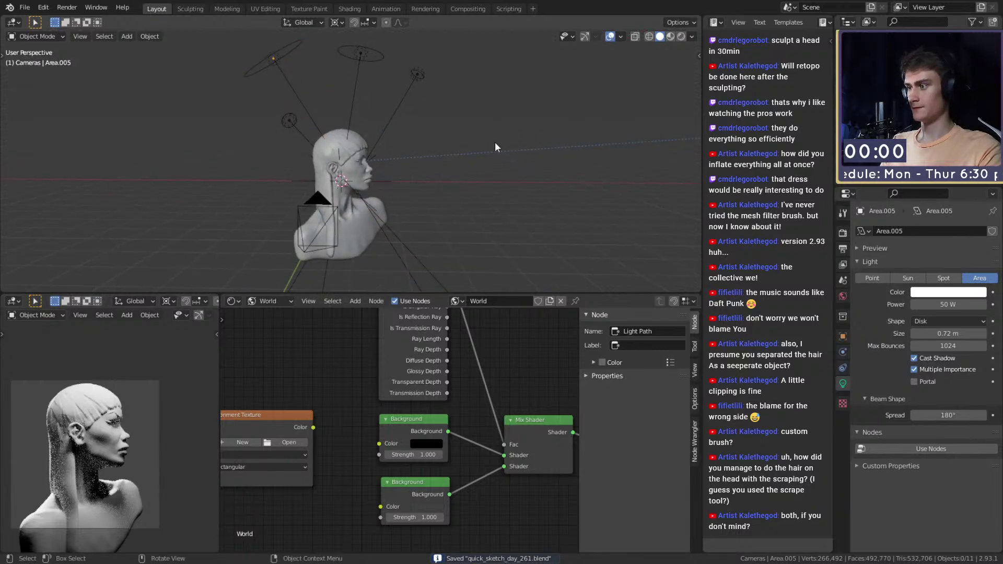
Step: Show and select the yellow Area.003 light, and change its color to orange
click(984, 112)
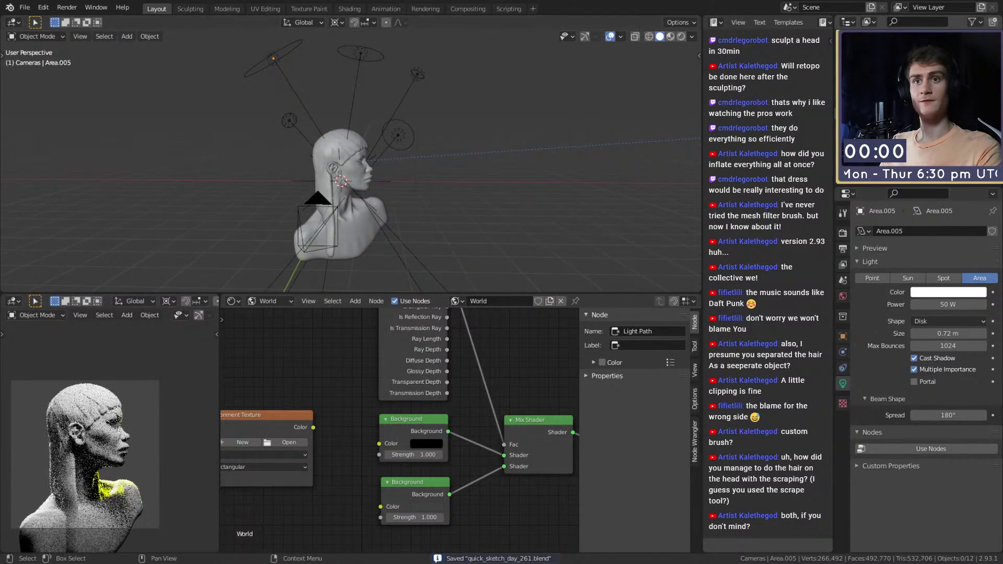
click(398, 134)
shift+middle_drag(524, 120, 524, 123)
click(952, 293)
click(952, 293)
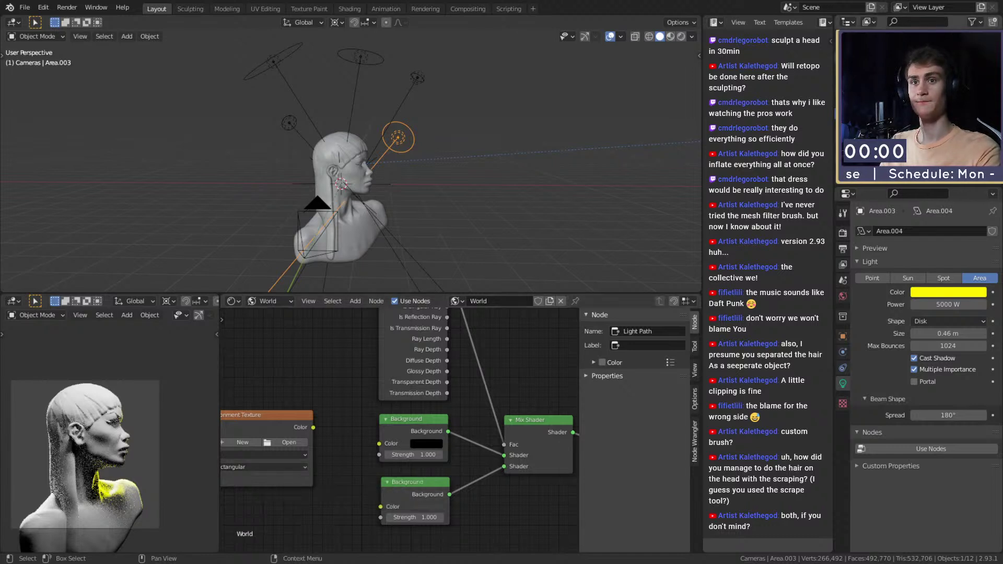
click(944, 294)
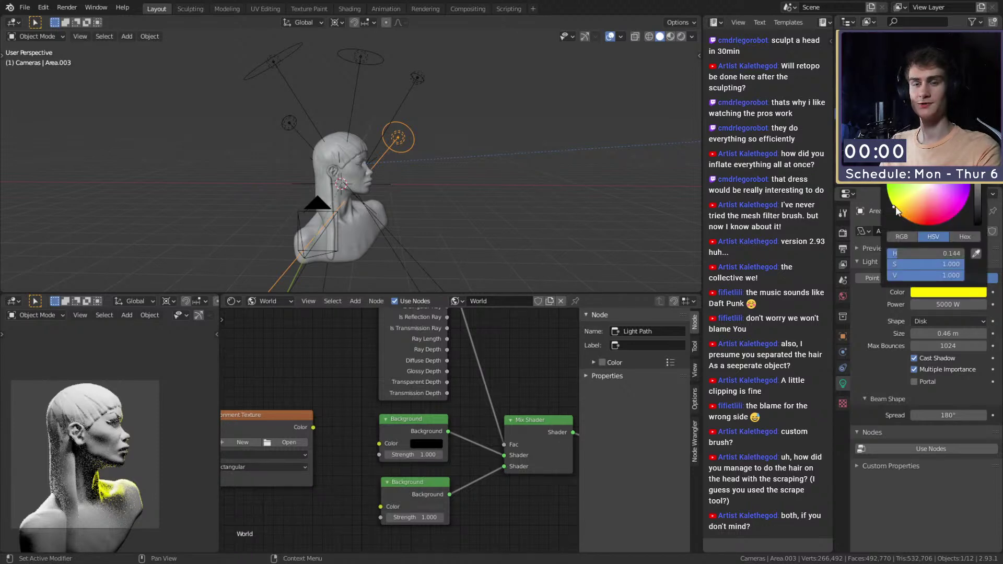
drag(897, 209, 904, 218)
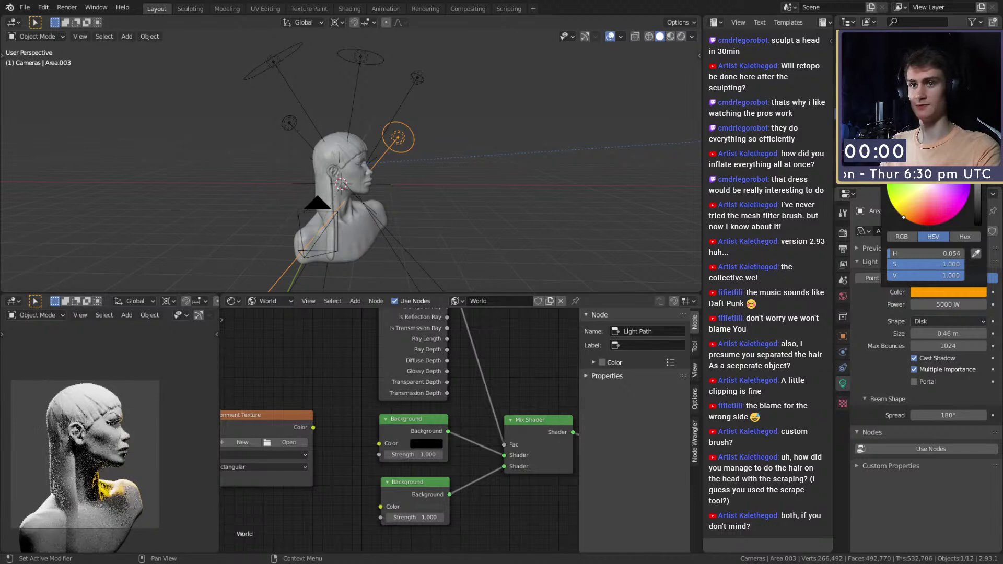
Step: Change the Area.003 light's color to a saturated red
scroll(356, 215, up, 3)
middle_drag(356, 215, 442, 210)
click(937, 292)
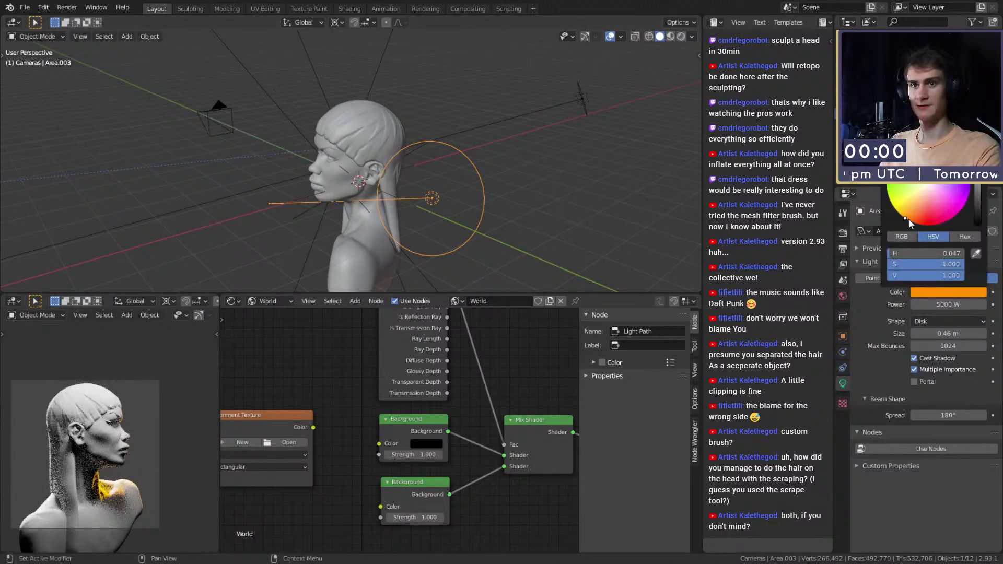
click(919, 224)
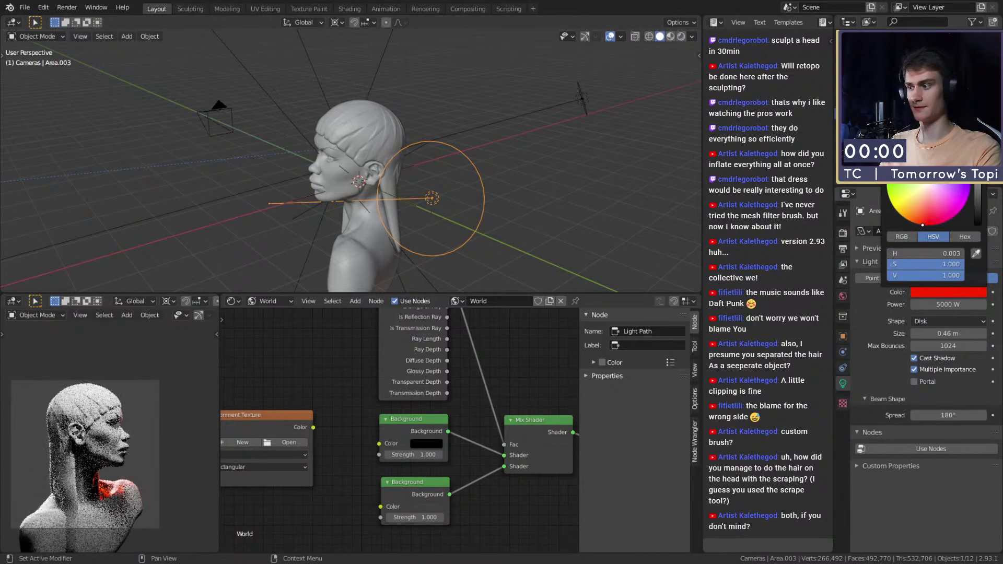
Step: Trackball-rotate the red Area.003 light to spread its glow over the neck, chest and front of the face
key(r)
key(r)
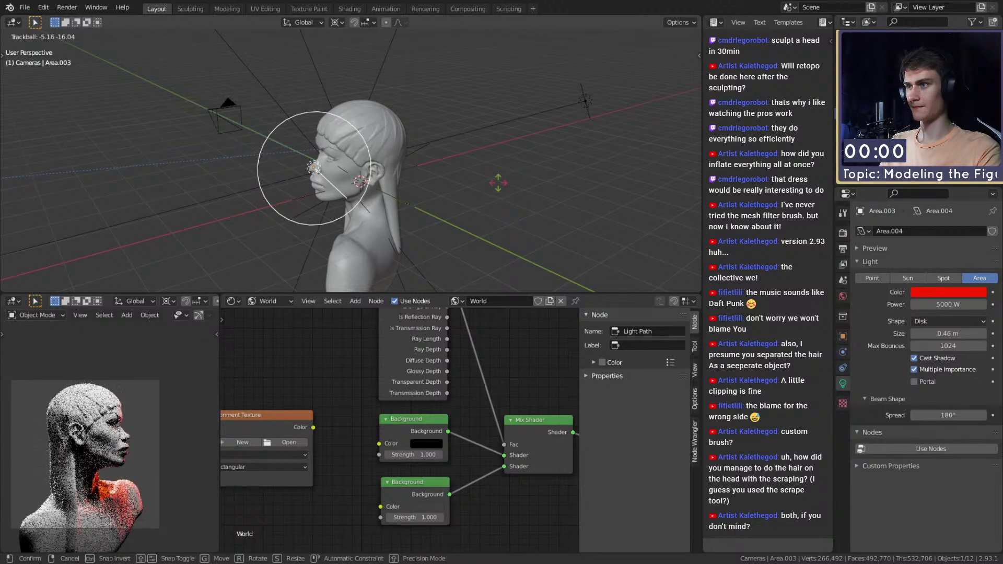
key(Return)
middle_drag(460, 151, 504, 167)
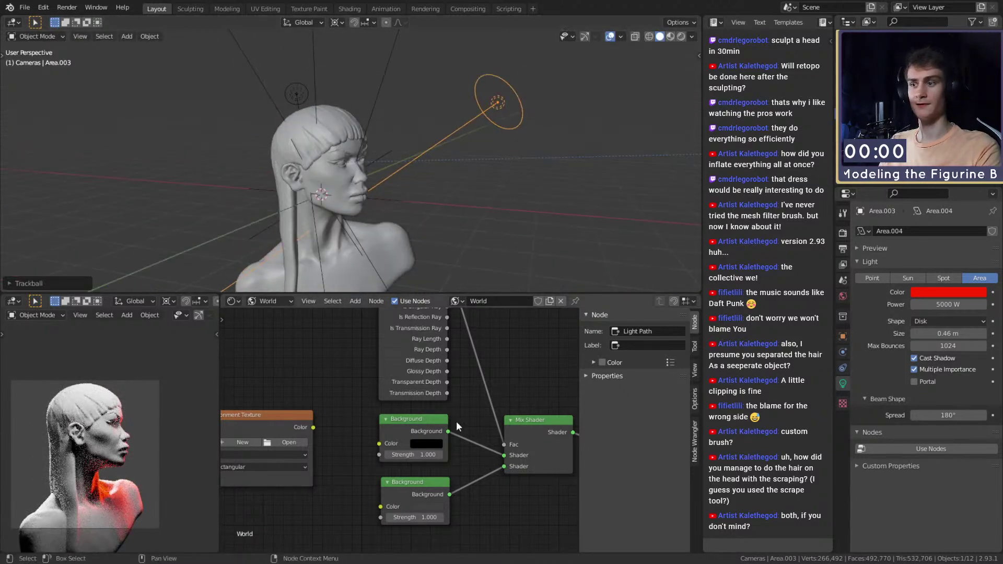
Step: Sample the red light's color into the lower Background node of the World shader, and save the file
scroll(445, 443, down, 1)
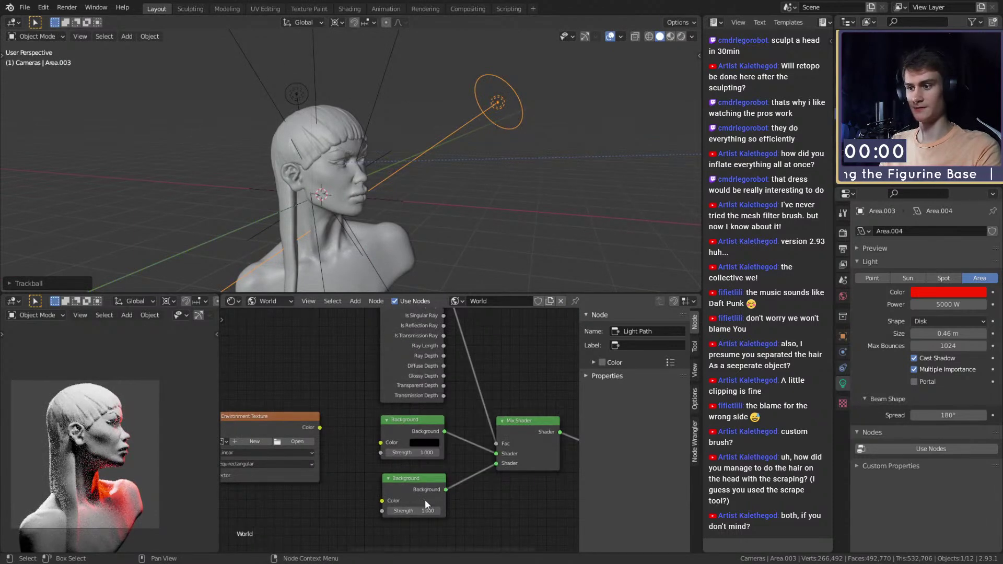
click(424, 442)
click(488, 461)
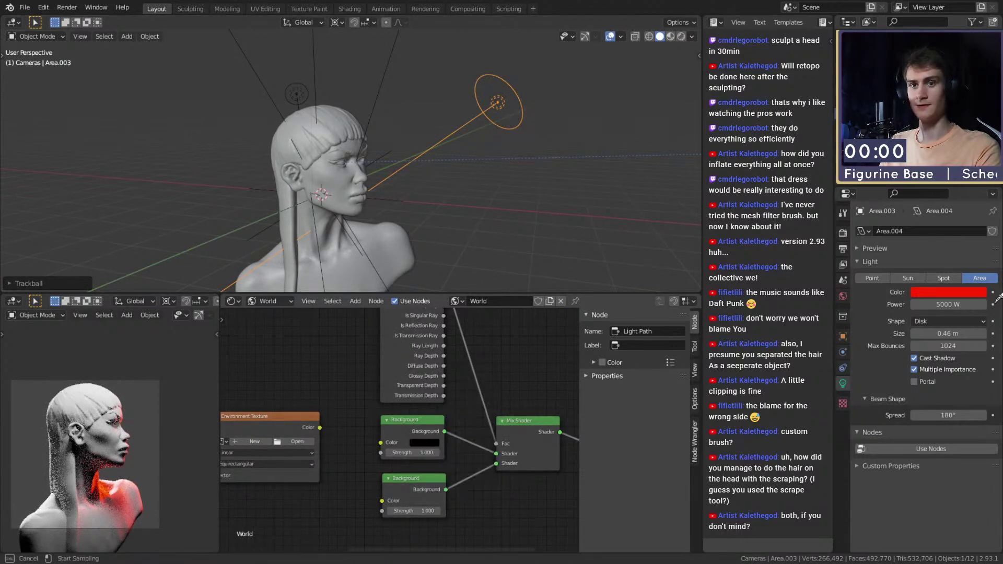
click(958, 290)
middle_drag(547, 266, 410, 151)
click(29, 10)
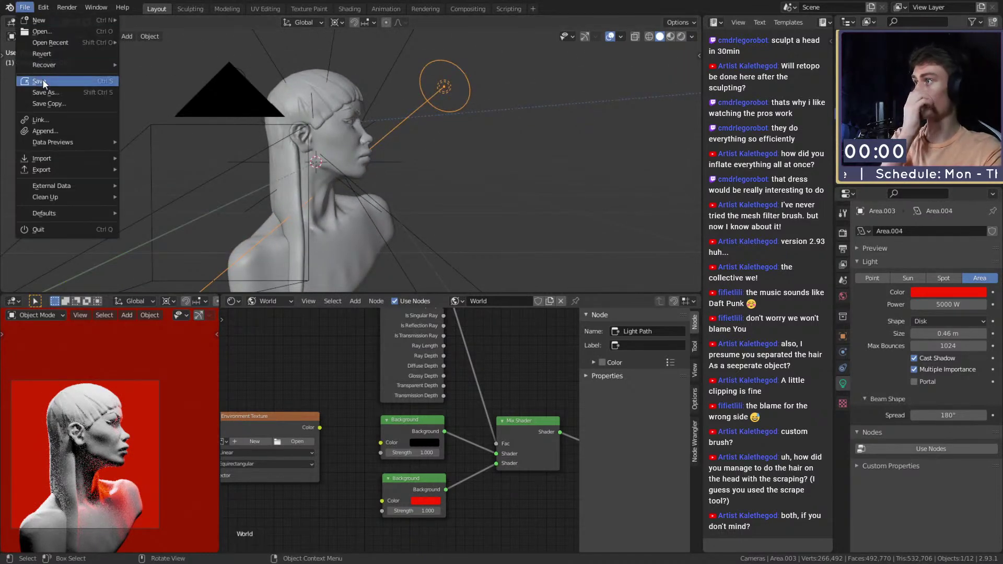
click(45, 83)
Step: Inspect the rendered lighting around the eye and across the whole bust, and save the file
scroll(102, 490, up, 2)
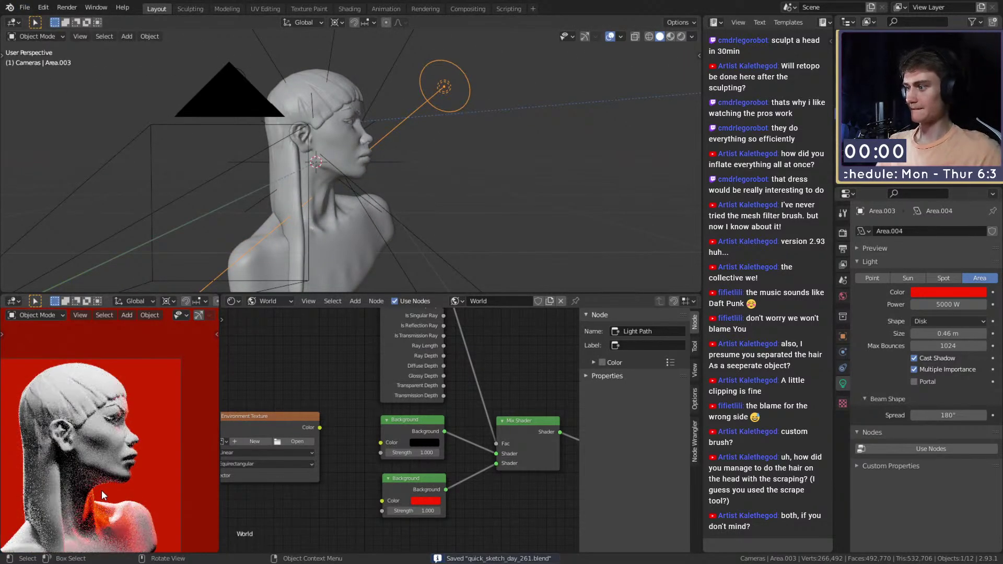
scroll(101, 463, up, 6)
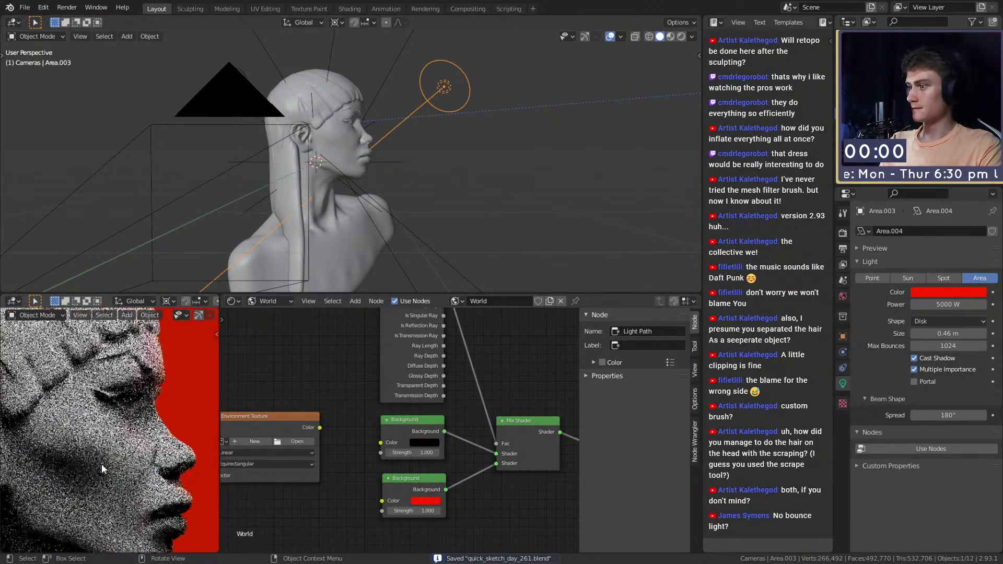
scroll(134, 424, up, 3)
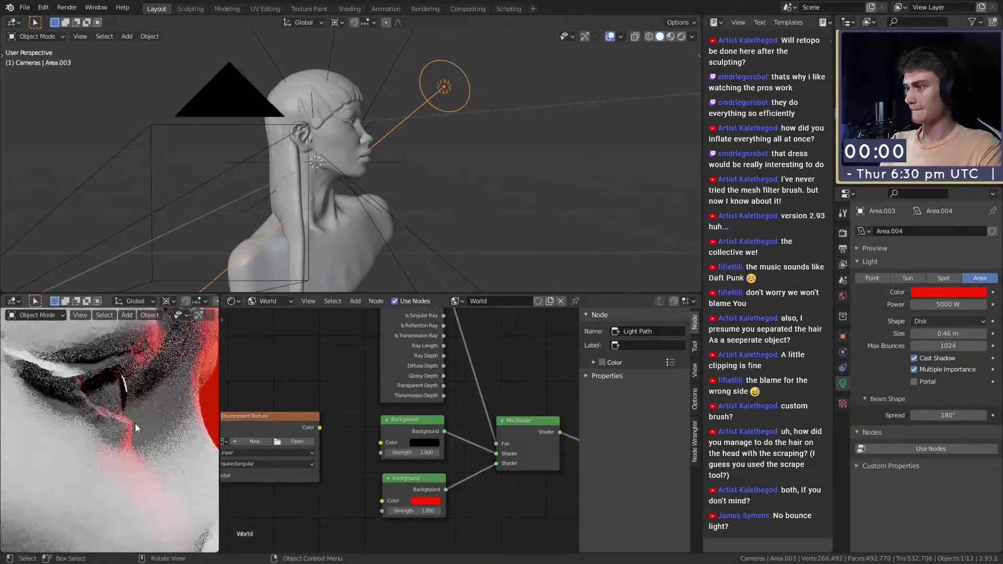
scroll(132, 386, up, 3)
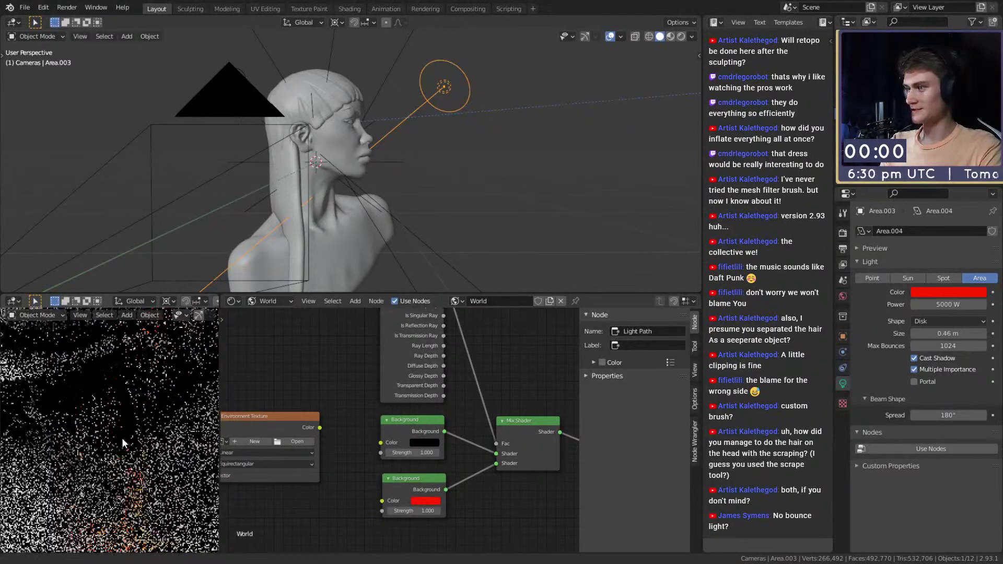
scroll(146, 429, down, 10)
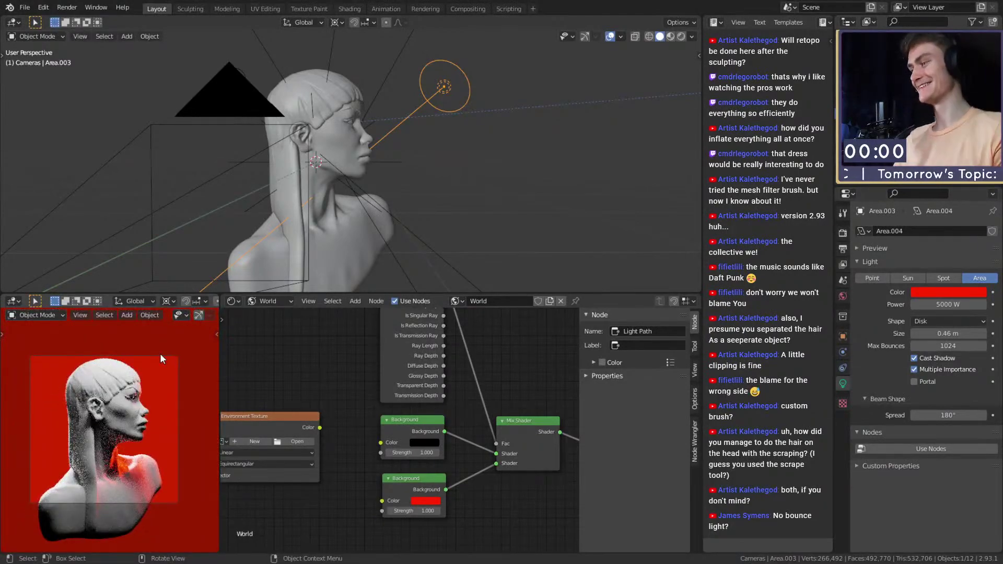
click(25, 7)
click(52, 83)
middle_drag(266, 114, 455, 160)
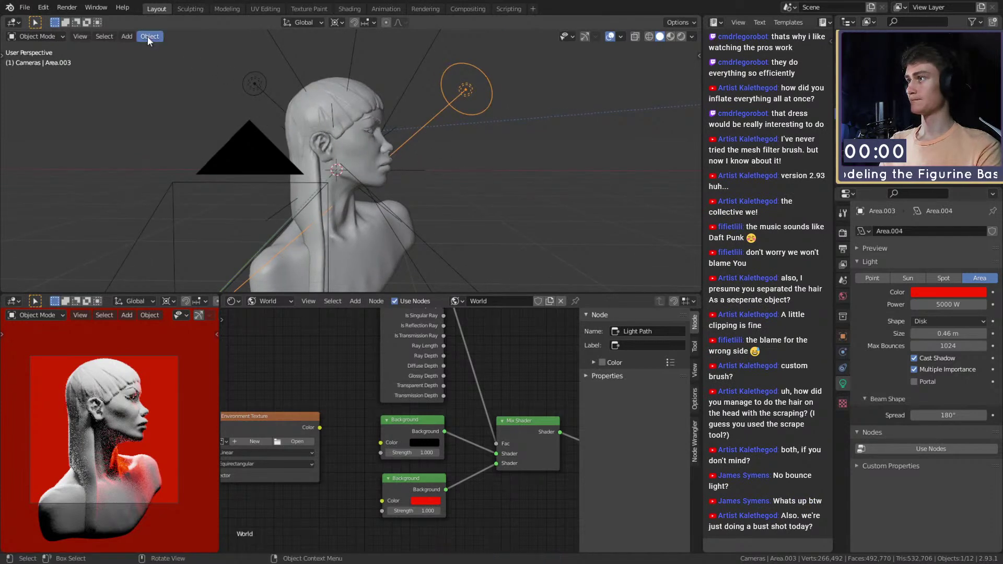
click(24, 7)
click(39, 80)
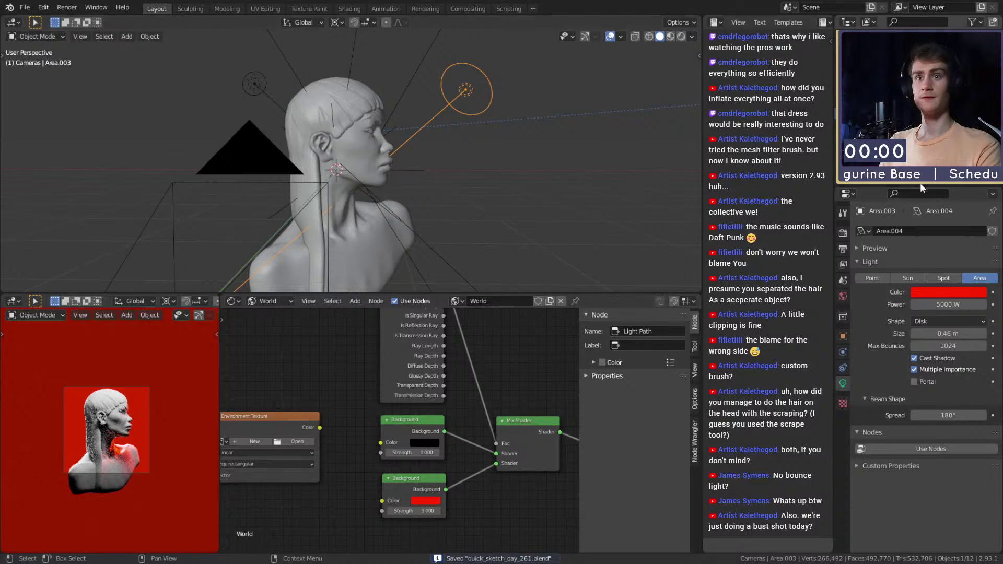
Step: Review the render sampling settings and the output resolution and file format settings
click(843, 232)
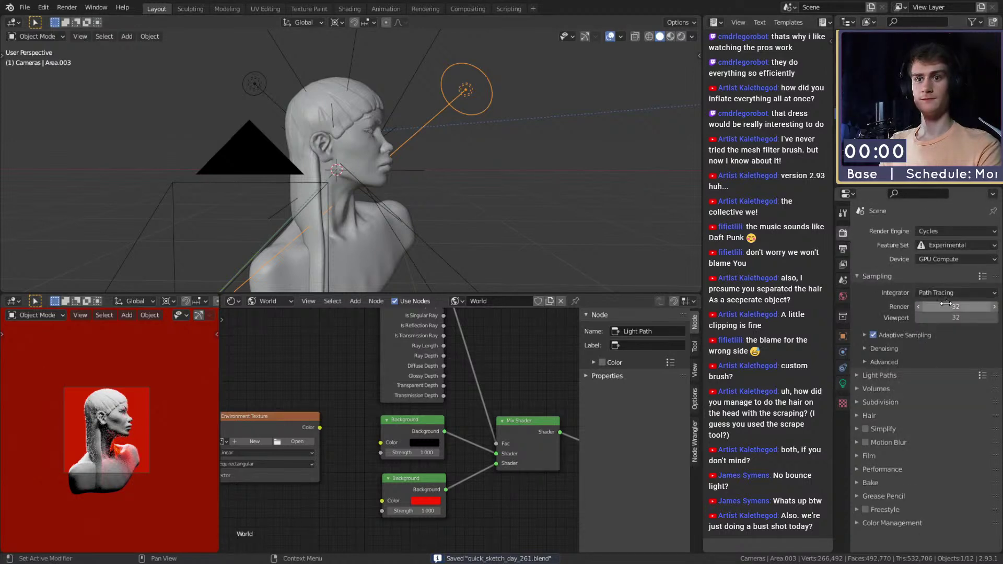
click(843, 248)
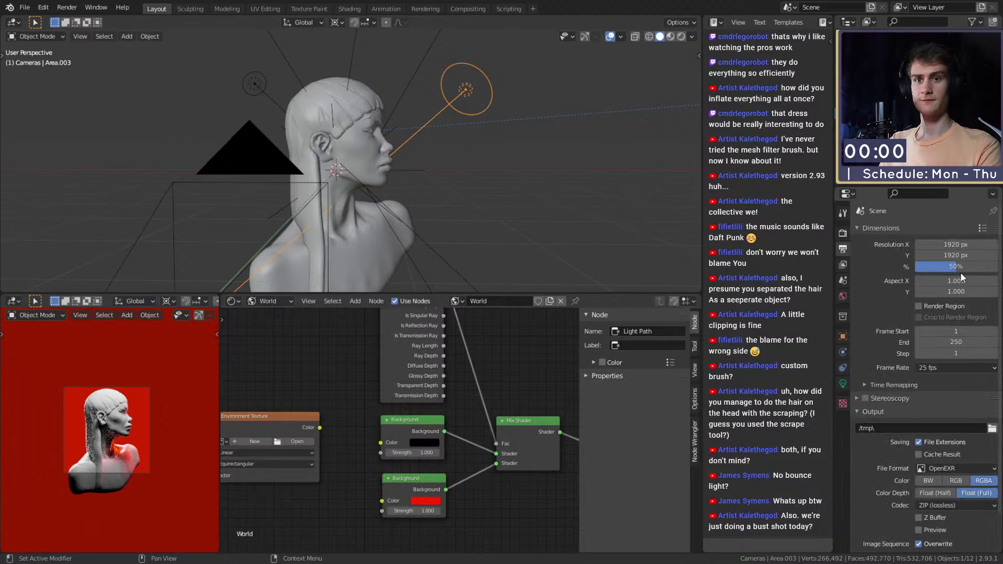
middle_drag(494, 173, 497, 162)
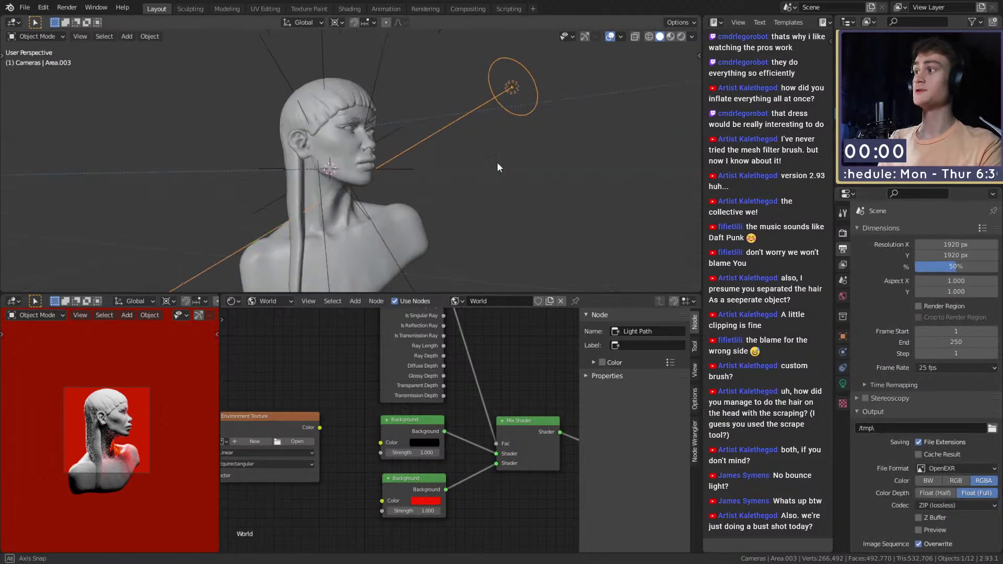
Step: Save the file and select the hair mesh on the bust
click(24, 7)
click(56, 82)
scroll(408, 153, up, 5)
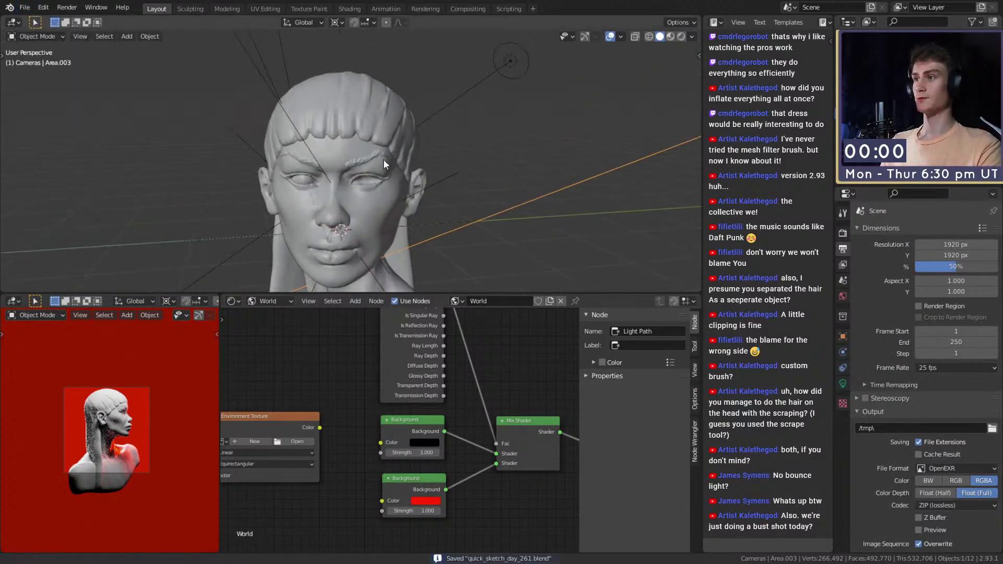
click(372, 118)
middle_drag(414, 151, 444, 143)
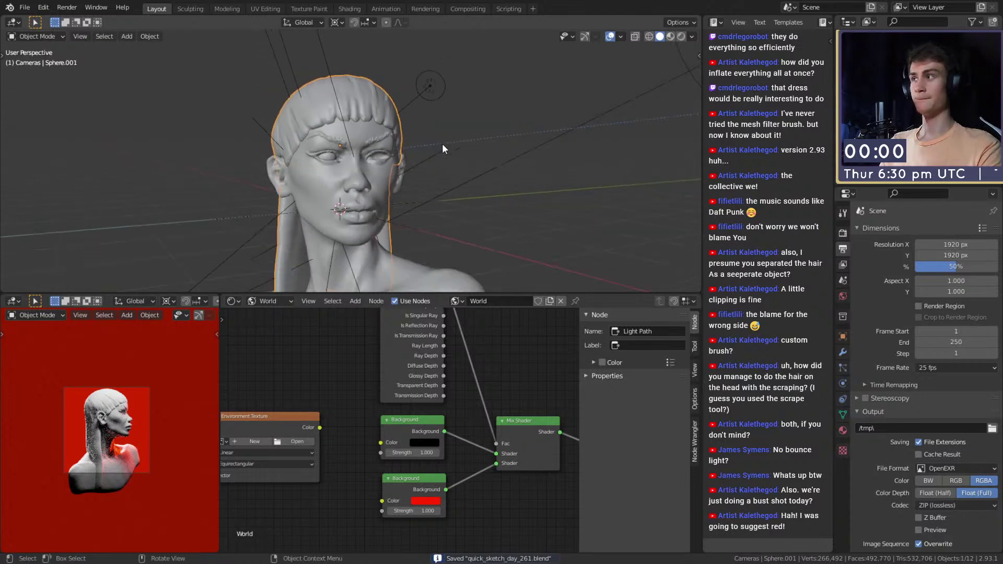
ctrl+middle_drag(375, 137, 369, 163)
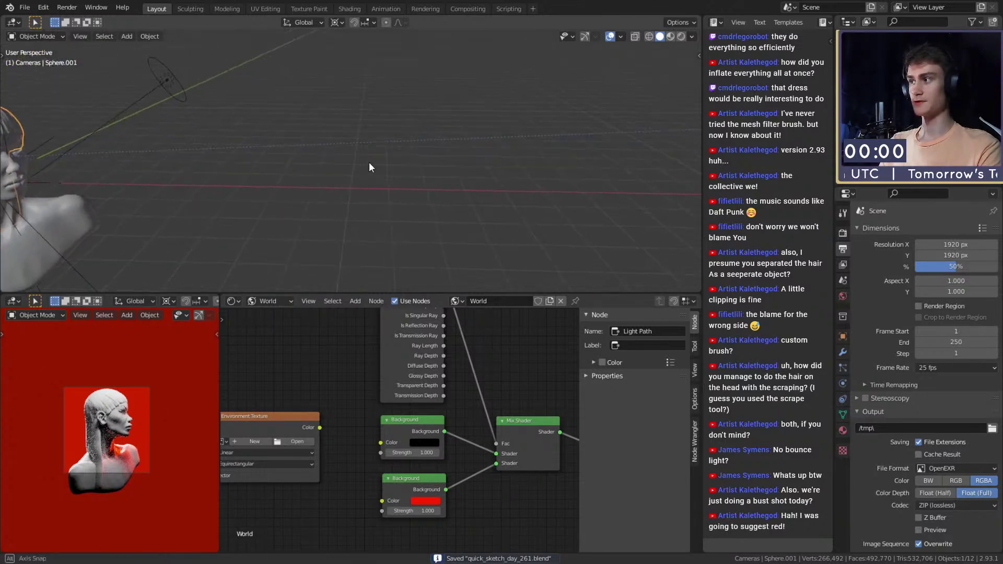
Step: Add a UV sphere and place it in the empty space beside the bust
key(shift+a)
mouse_move(369, 163)
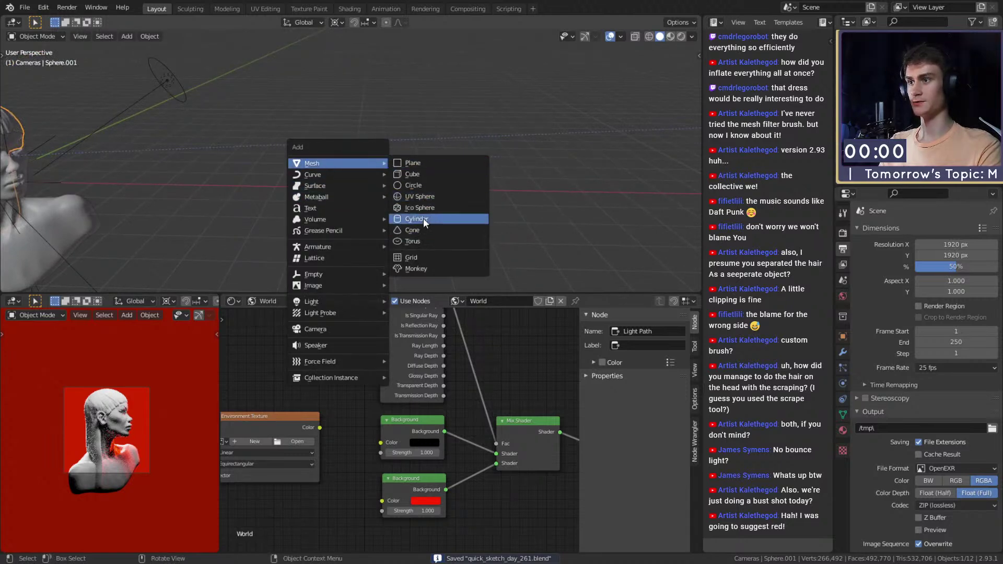
click(426, 197)
key(g)
click(397, 188)
Step: Open the new sphere in the Sculpting workspace, frame it and voxel remesh it
click(195, 9)
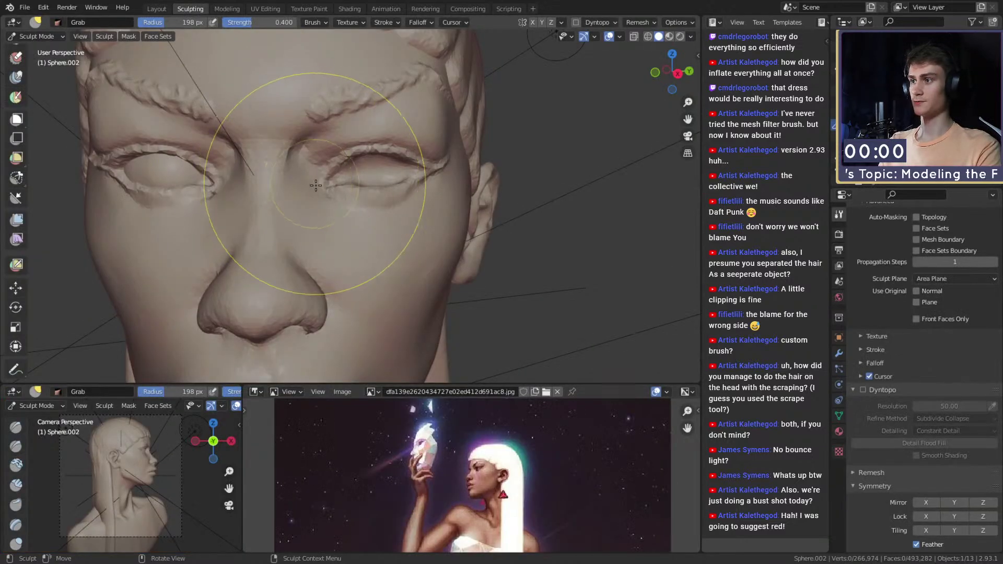
key(KP_Decimal)
scroll(318, 191, down, 4)
middle_drag(347, 206, 418, 226)
key(ctrl+r)
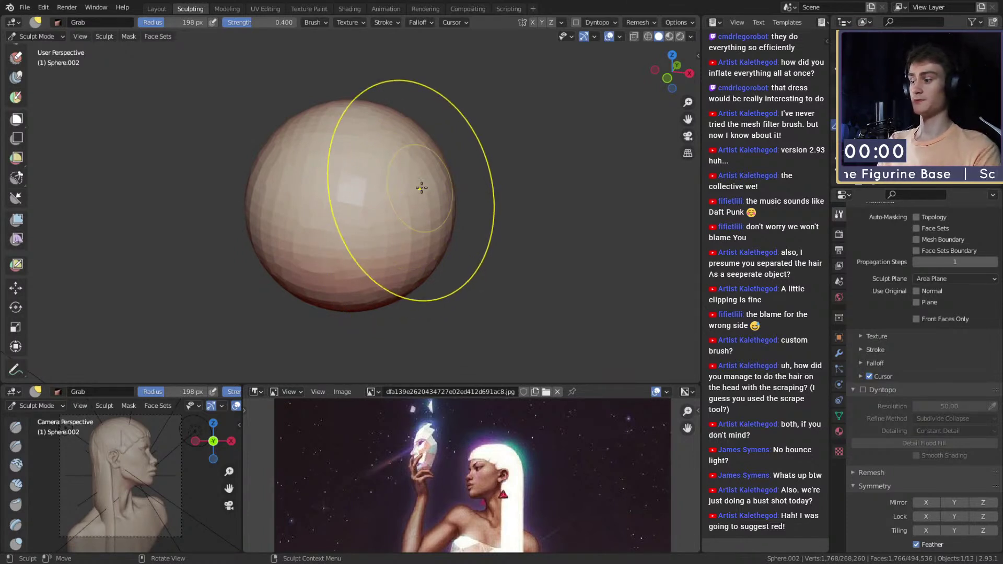
Step: Set up the Clay Strips brush with Dyntopo enabled, X mirror symmetry and a 33 px radius
key(m)
mouse_move(392, 228)
middle_down()
mouse_move(385, 195)
mouse_move(362, 192)
middle_up()
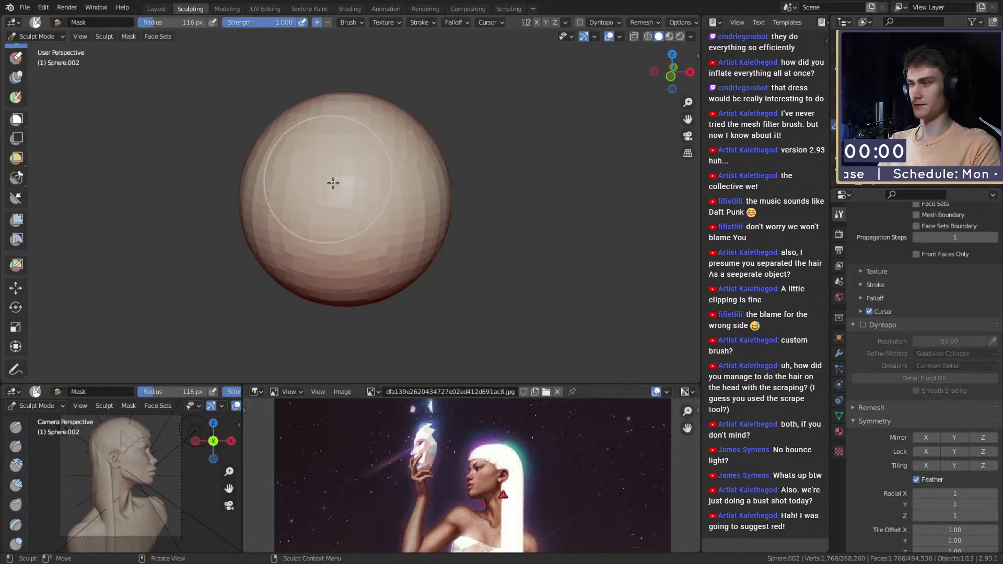
key(c)
scroll(363, 202, up, 1)
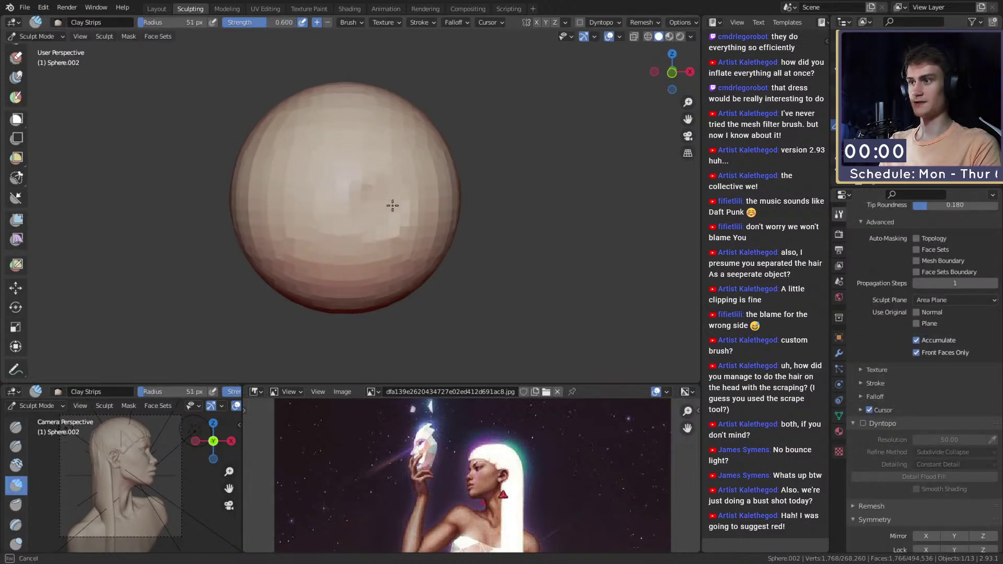
click(863, 423)
scroll(869, 402, down, 1)
scroll(885, 430, down, 4)
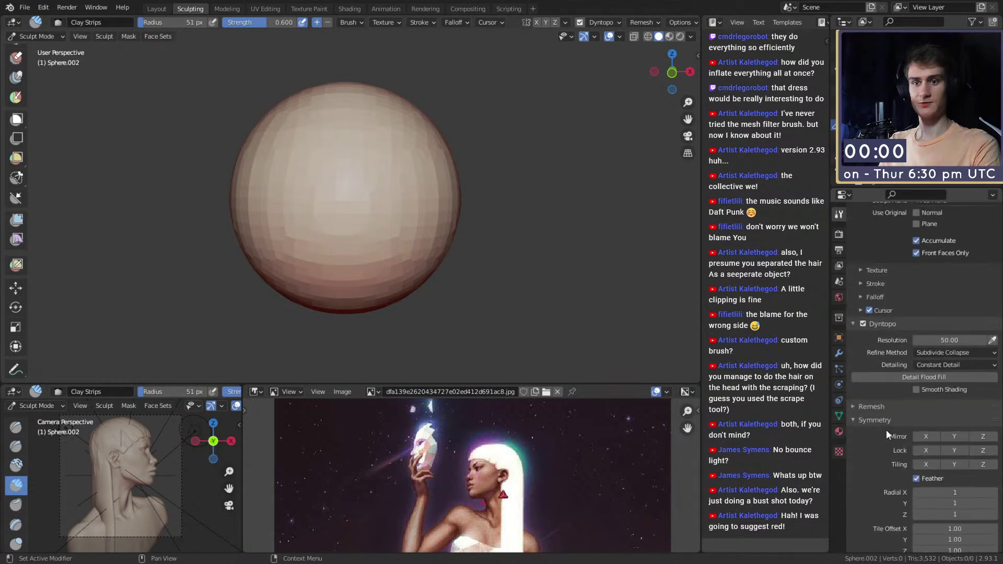
click(925, 436)
key(f)
click(405, 203)
Step: Carve mirrored eye sockets and a wide smiling mouth into the sphere, and undo the last two strokes
mouse_move(390, 210)
ctrl+mouse_down()
mouse_move(399, 214)
mouse_move(381, 216)
ctrl+mouse_up()
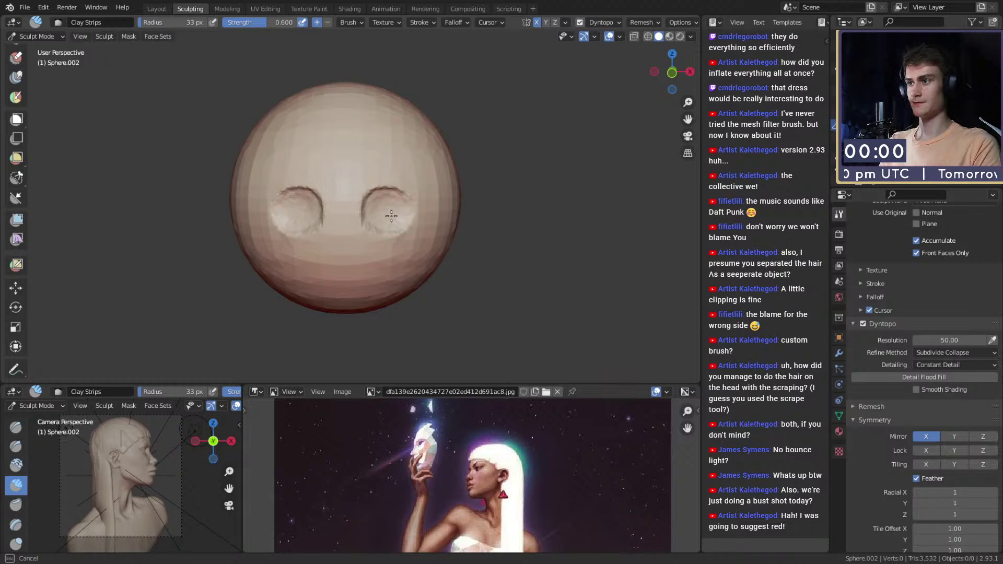
ctrl+drag(359, 260, 402, 241)
mouse_move(369, 271)
ctrl+mouse_down()
mouse_move(407, 248)
mouse_move(425, 218)
mouse_move(415, 185)
ctrl+mouse_up()
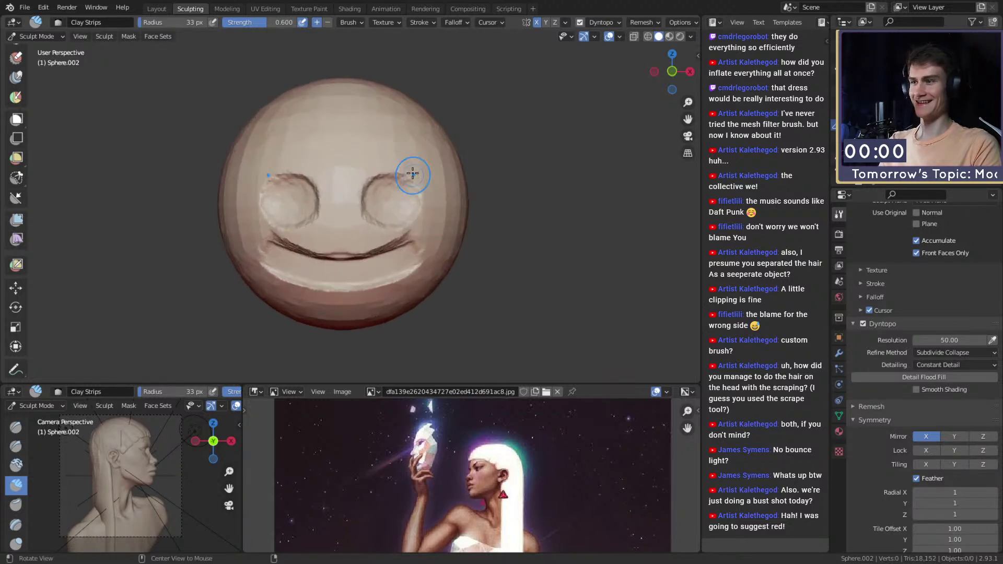
key(ctrl+z)
key(ctrl+z)
Step: Carve a short mouth and deepen the eye sockets on the sphere, and switch to the Snake Hook brush
mouse_move(359, 261)
ctrl+alt+mouse_down()
mouse_move(351, 281)
mouse_move(364, 283)
ctrl+alt+mouse_up()
ctrl+alt+drag(396, 217, 398, 225)
mouse_move(374, 169)
alt+mouse_down()
mouse_move(335, 165)
mouse_move(340, 209)
mouse_move(307, 226)
mouse_move(371, 240)
mouse_move(374, 217)
alt+mouse_up()
key(k)
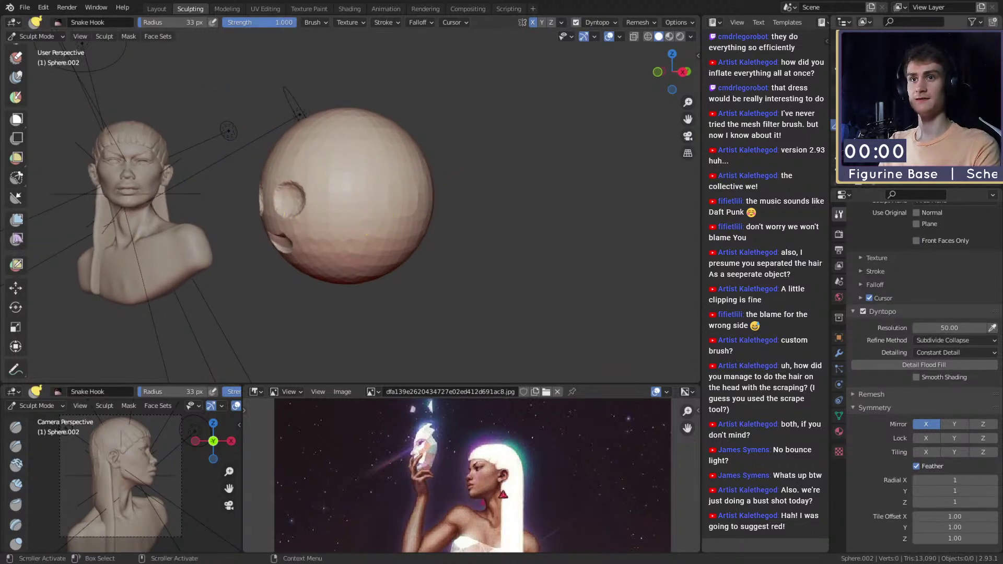
Step: Copy the sculpted sphere in the outliner and paste it in the same place
right_click(898, 124)
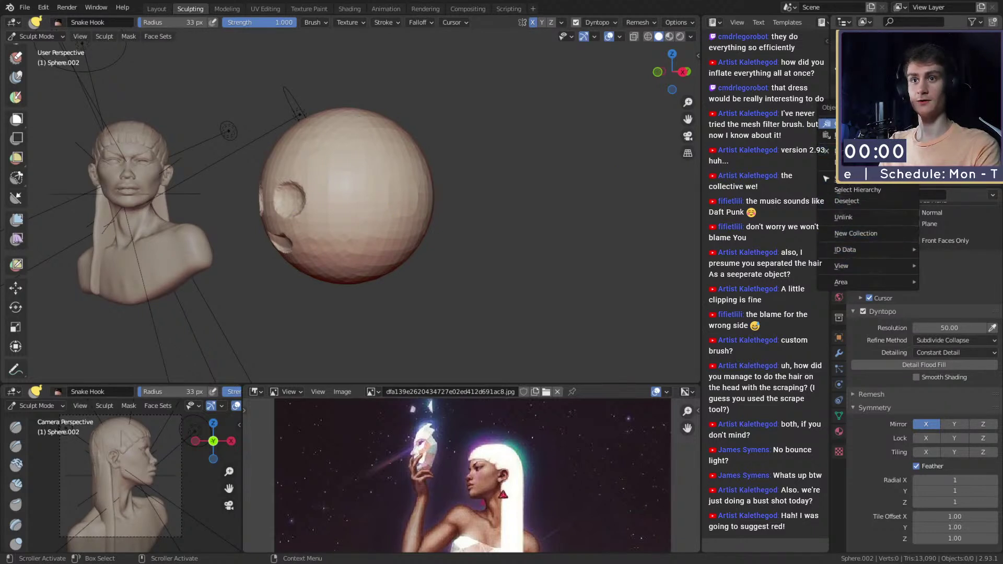
click(827, 136)
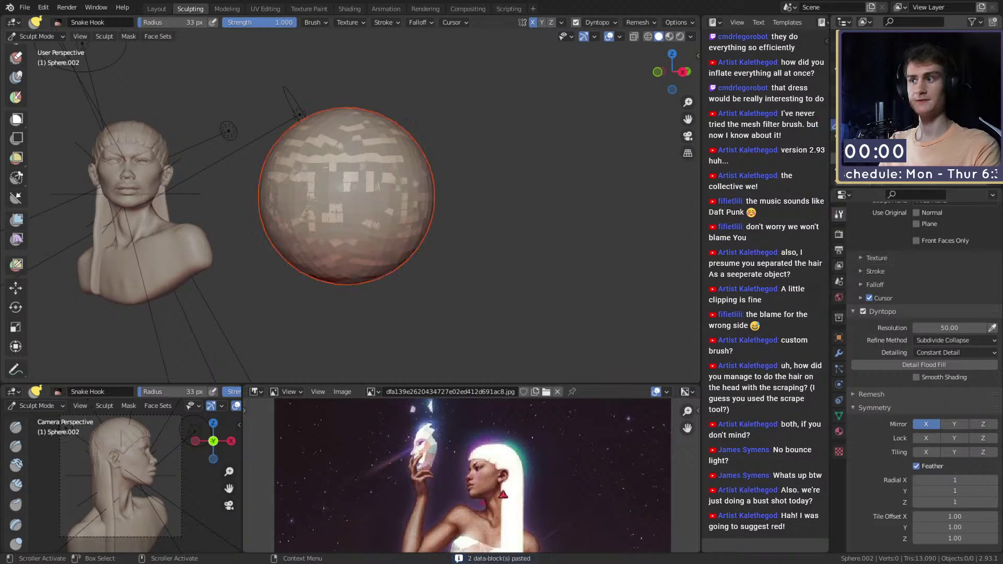
key(g)
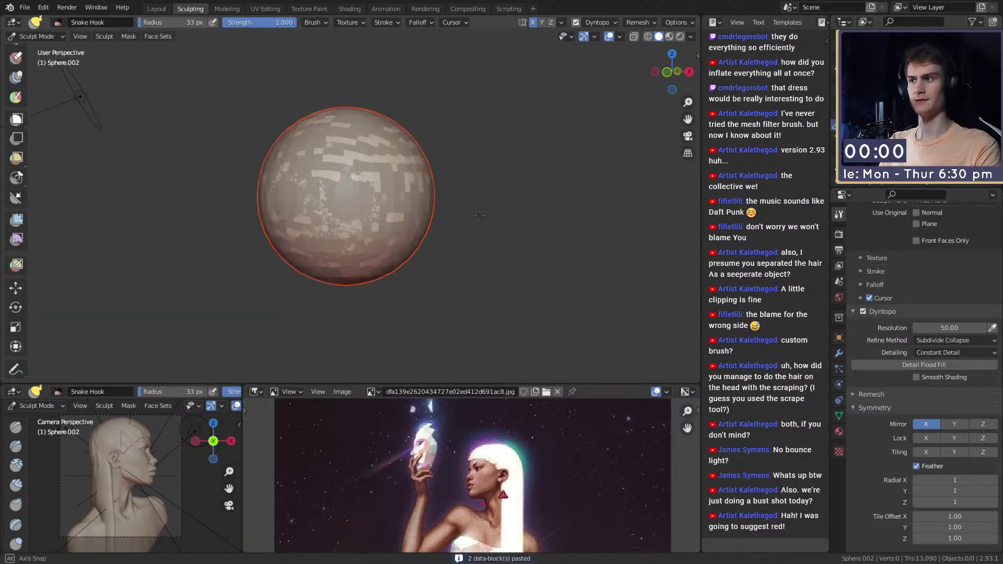
click(479, 215)
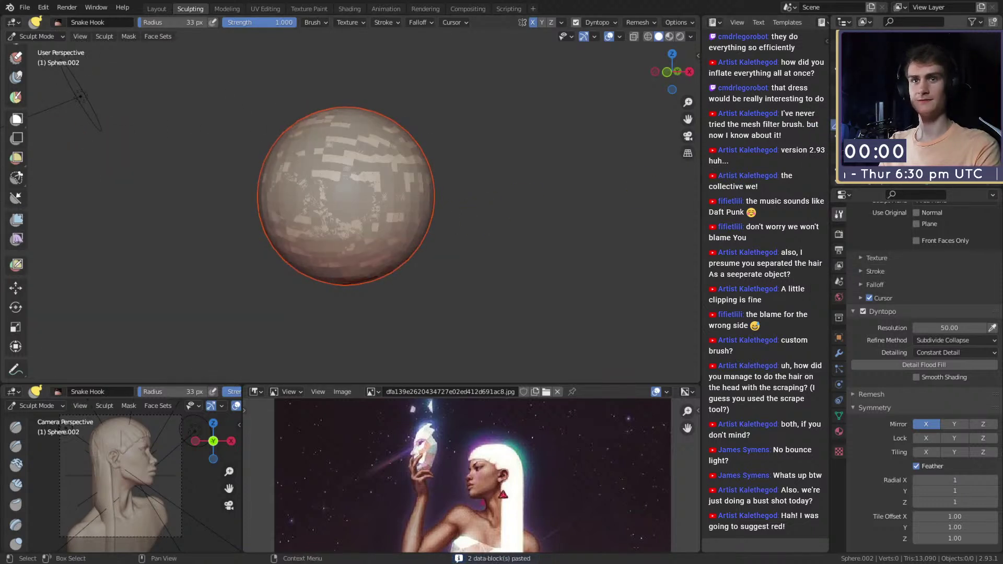
Step: Delete the overlapping pasted spheres in the Layout workspace, and duplicate the remaining face sphere in place
click(158, 8)
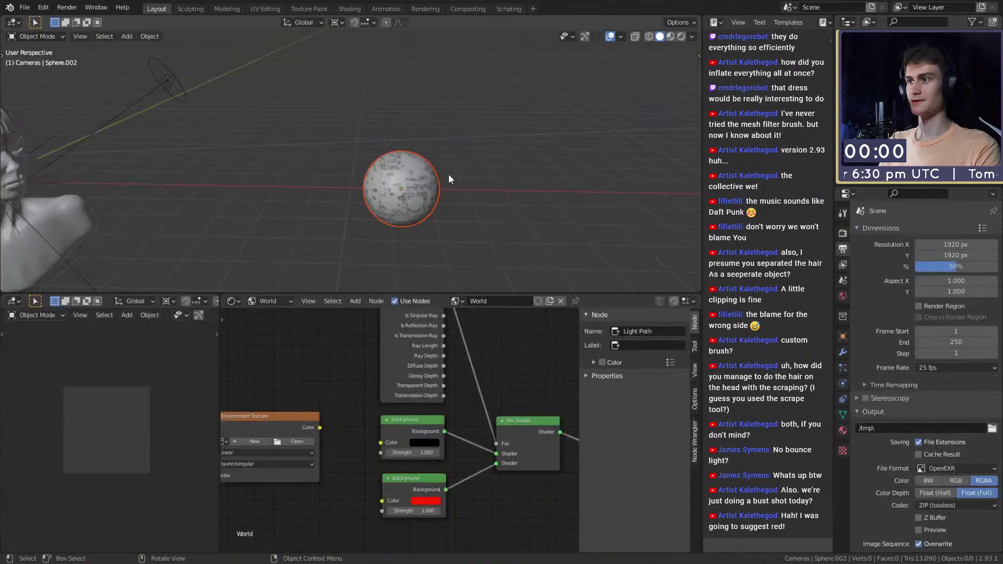
click(396, 161)
key(KP_Decimal)
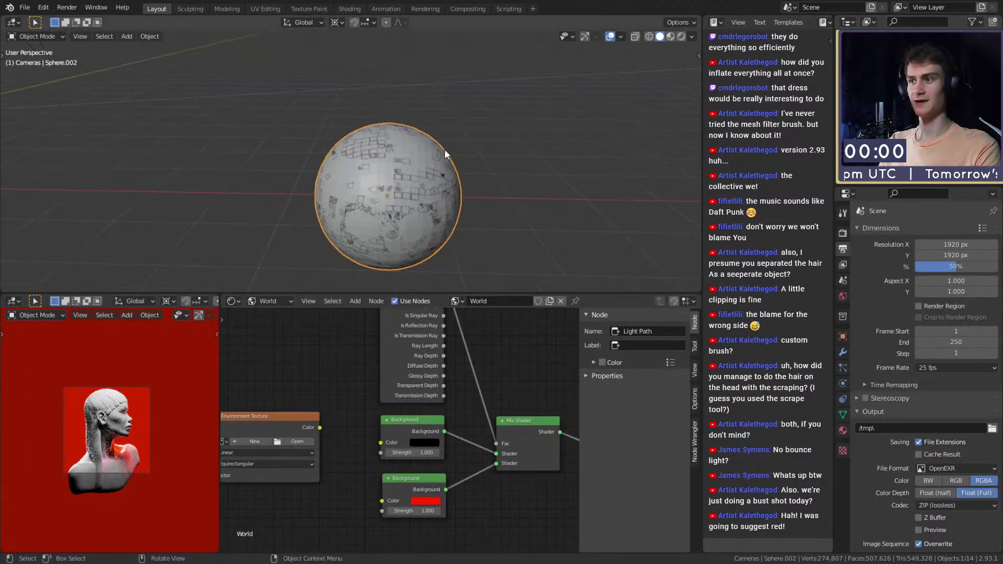
key(Delete)
click(419, 144)
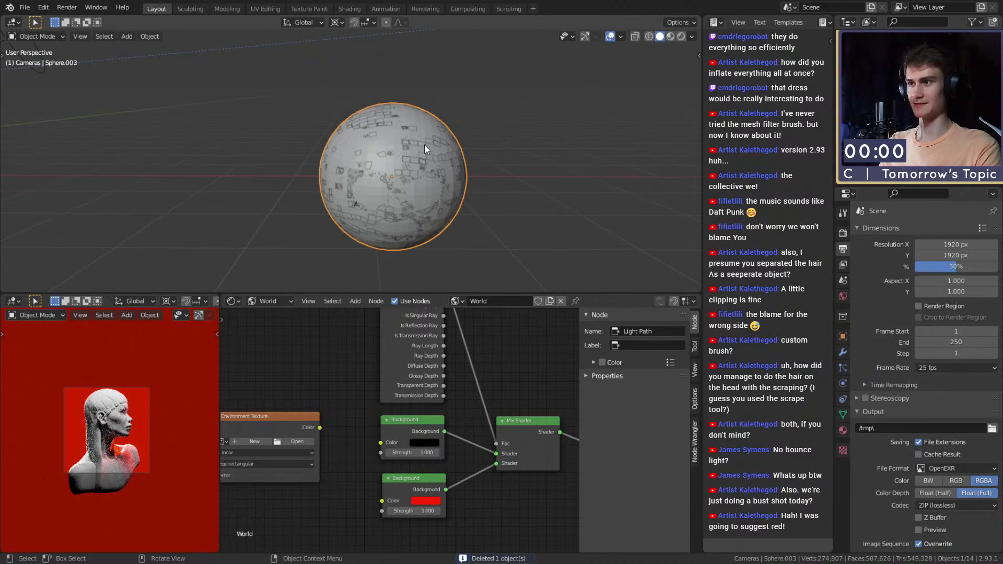
key(Delete)
click(444, 143)
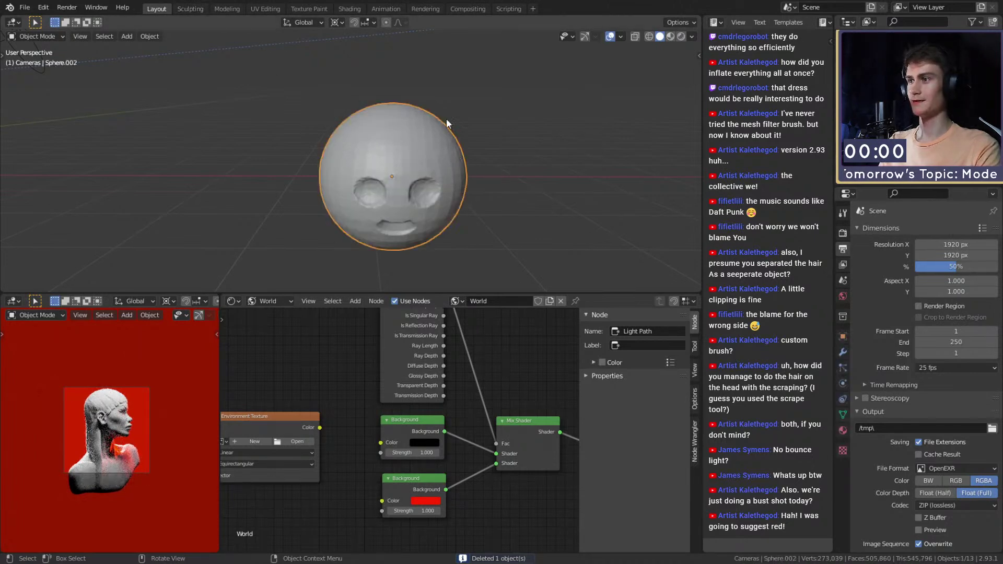
key(shift+d)
right_click(546, 164)
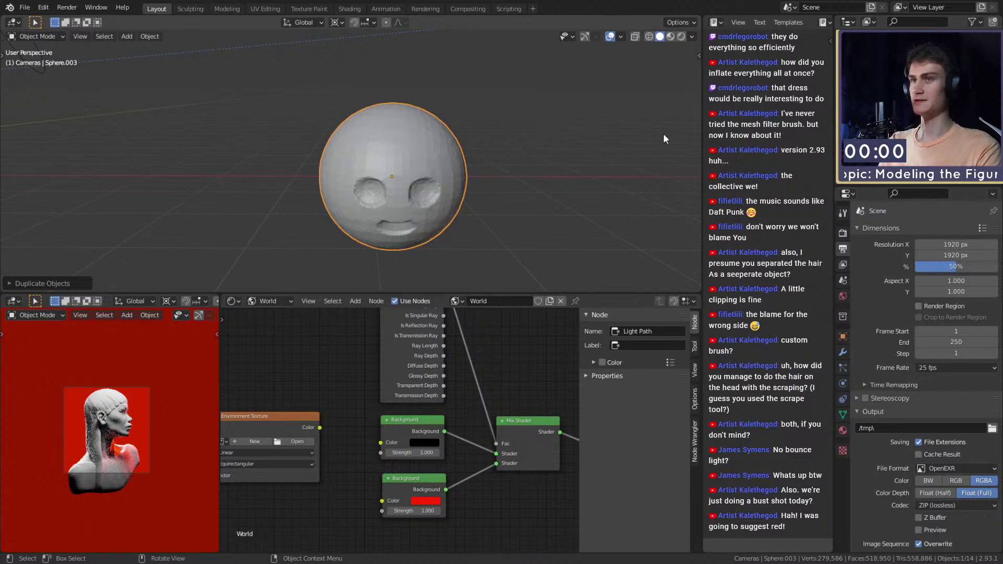
Step: Turn on the Screencast Keys overlay in the 3D viewport and hide its settings again
click(699, 54)
click(694, 217)
click(589, 49)
click(594, 50)
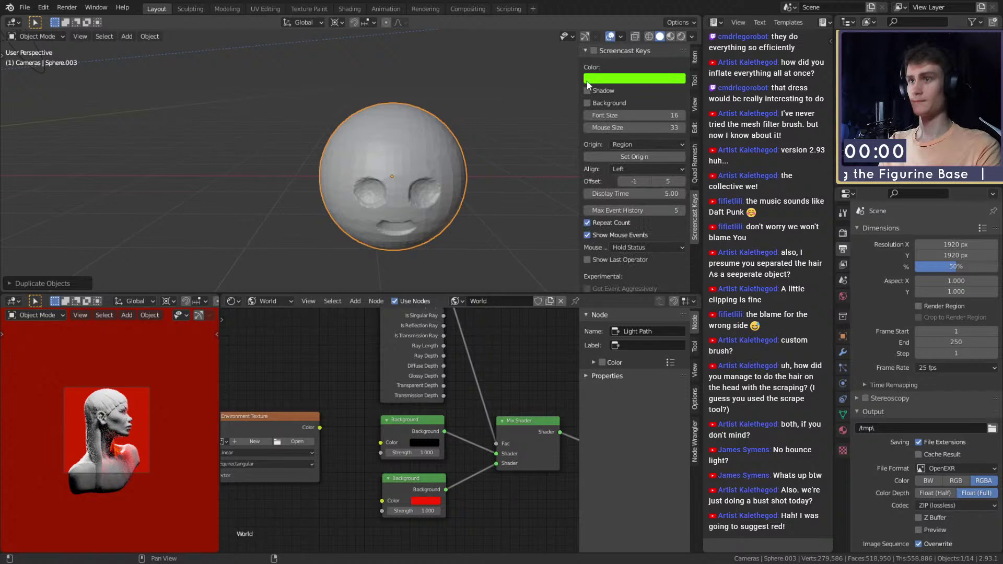
key(n)
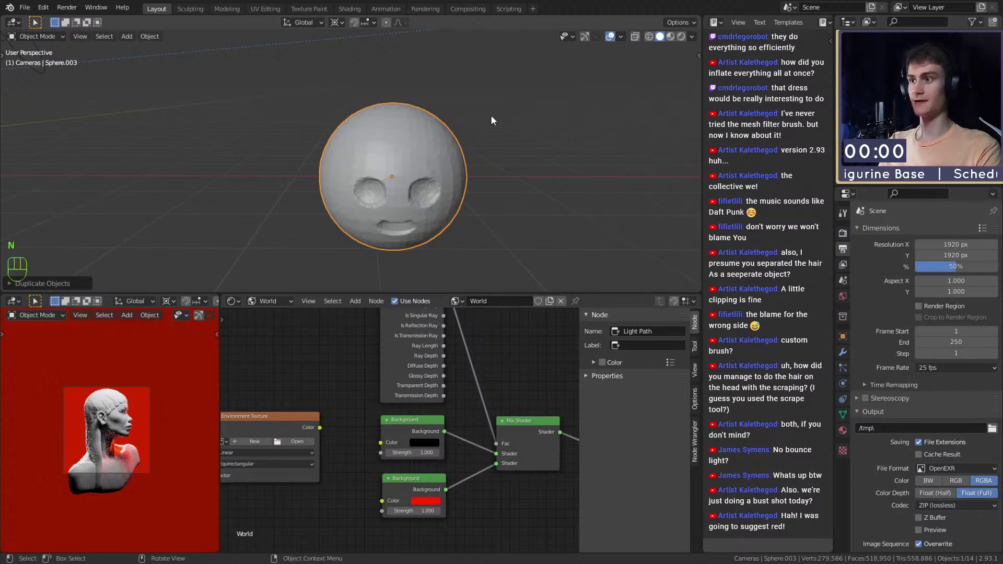
Step: Return to the Sculpting workspace, view the duplicated sphere from the right, and try a Lasso Trim cut across its face side
click(191, 9)
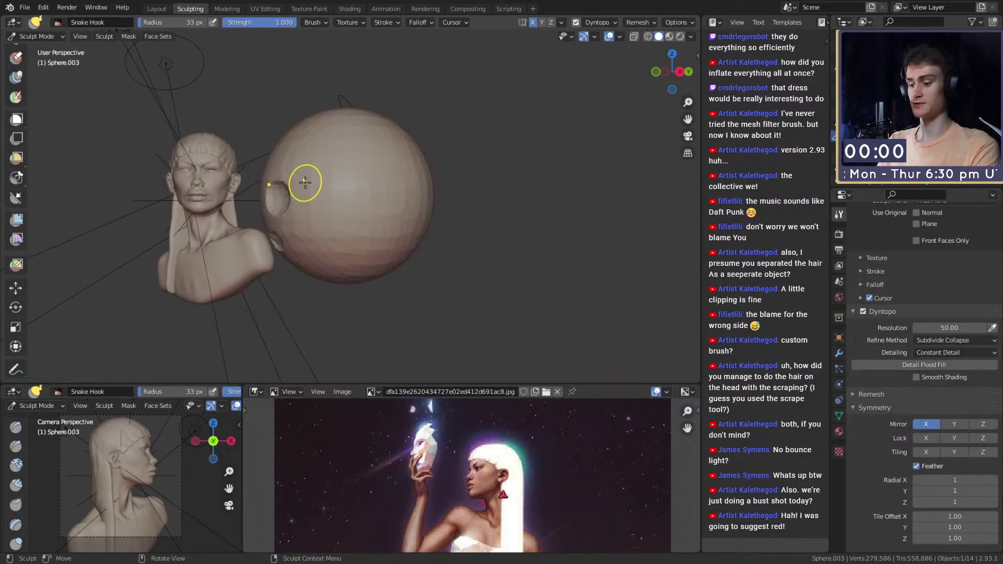
key(KP_3)
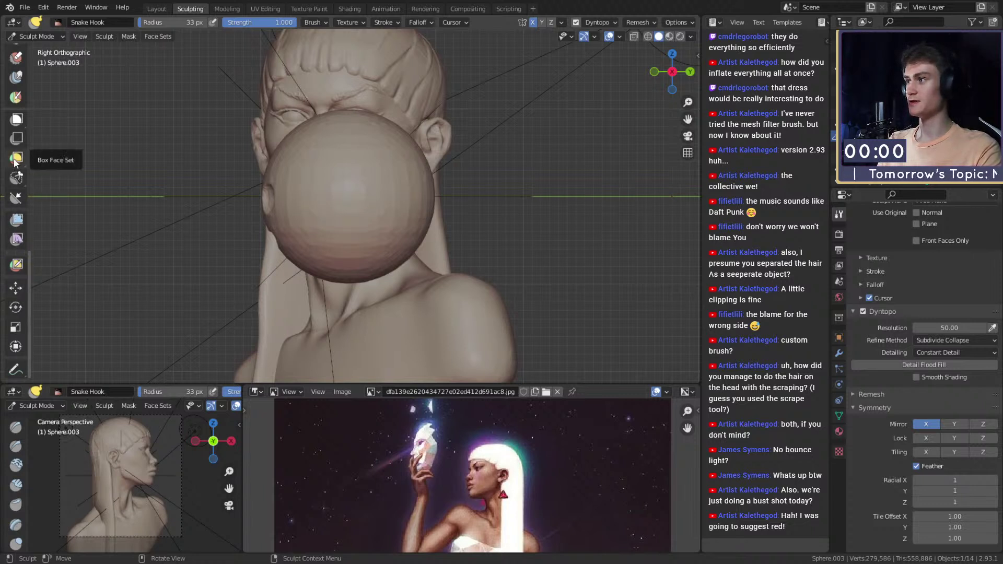
click(16, 178)
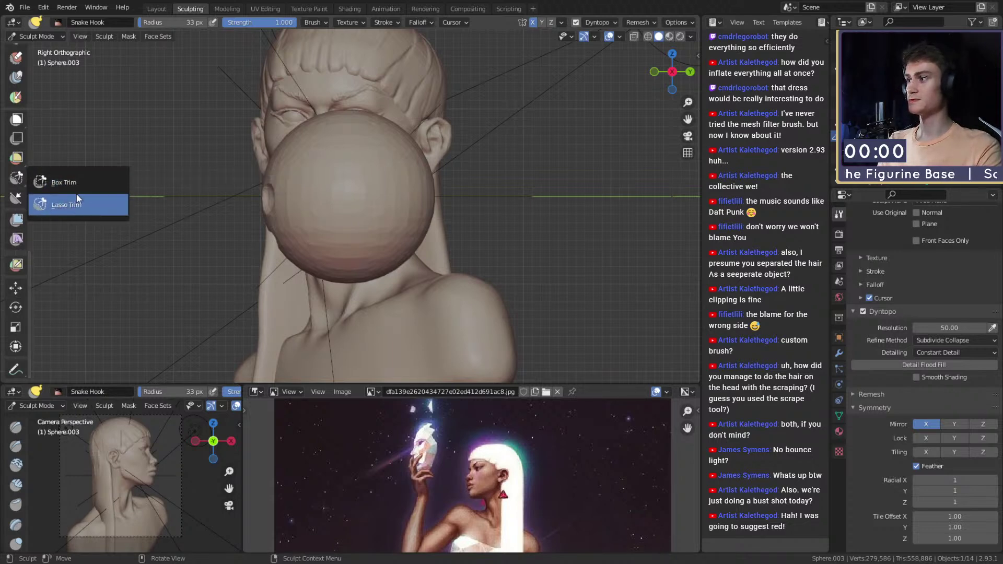
click(59, 203)
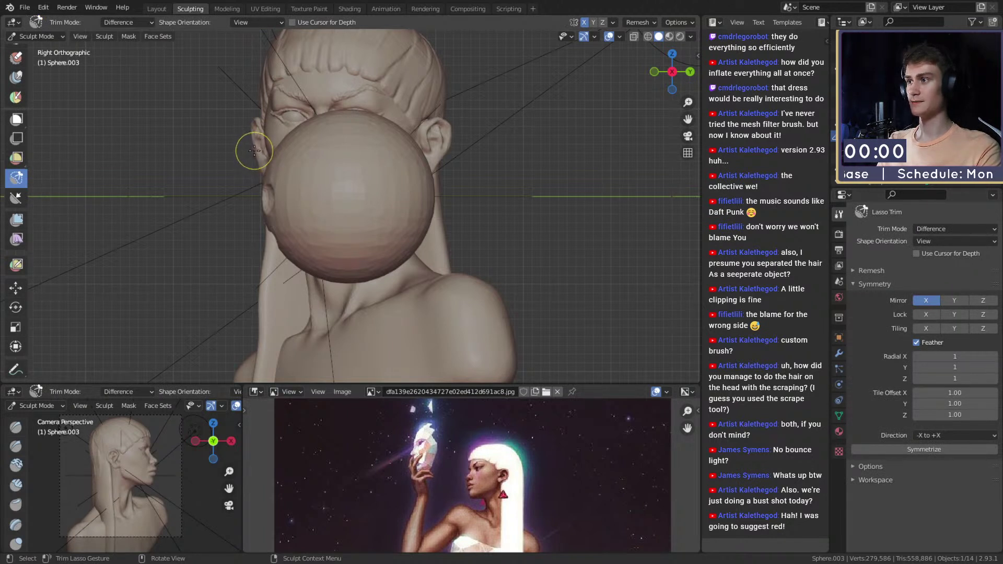
mouse_move(279, 164)
mouse_down()
mouse_move(302, 175)
mouse_move(320, 213)
mouse_move(334, 217)
mouse_move(345, 195)
mouse_move(361, 192)
mouse_move(400, 253)
mouse_move(358, 318)
mouse_move(242, 268)
mouse_move(246, 180)
mouse_up()
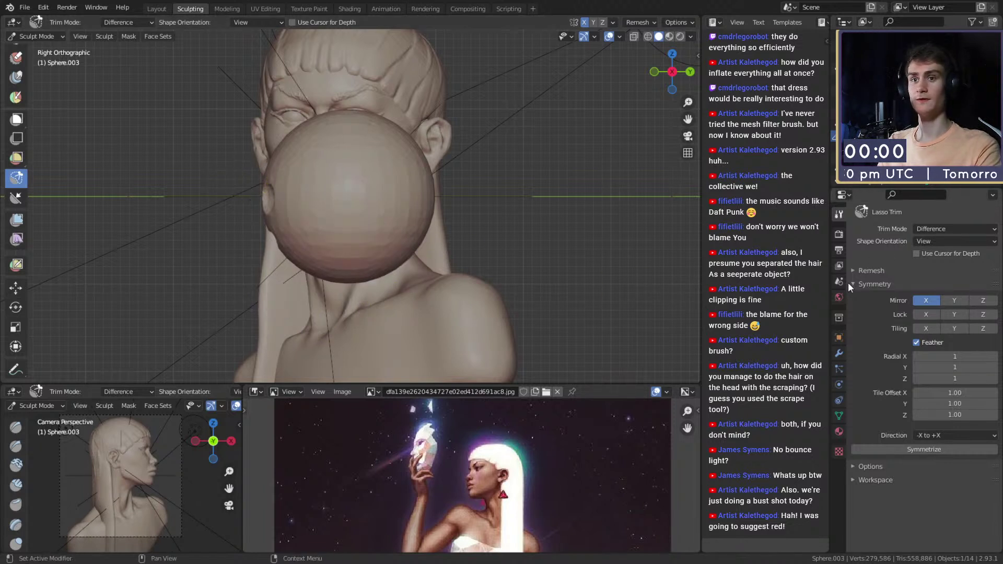
Step: Disable Dyntopo for the duplicated sphere through the Clay Strips brush settings
scroll(17, 193, up, 8)
scroll(17, 200, up, 5)
click(17, 115)
scroll(867, 303, down, 10)
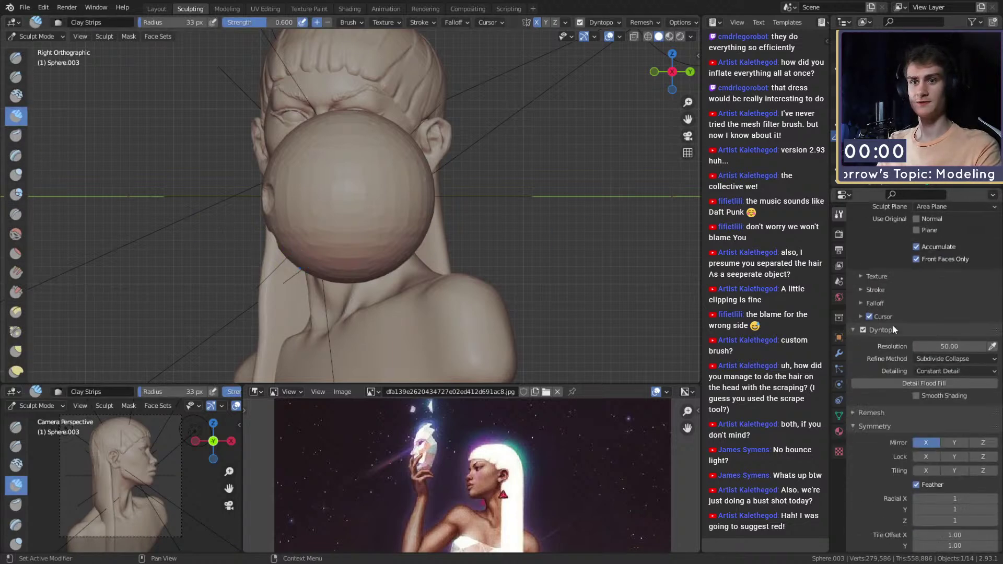
click(864, 329)
scroll(867, 325, down, 1)
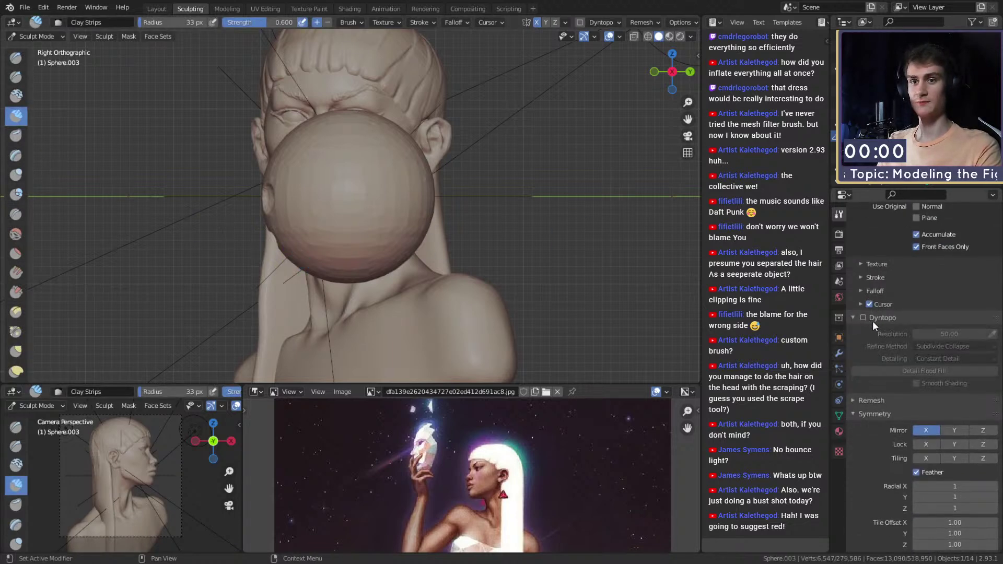
Step: Lasso Trim an irregular, wavy-edged region off the front and underside of the duplicated sphere
scroll(16, 178, down, 12)
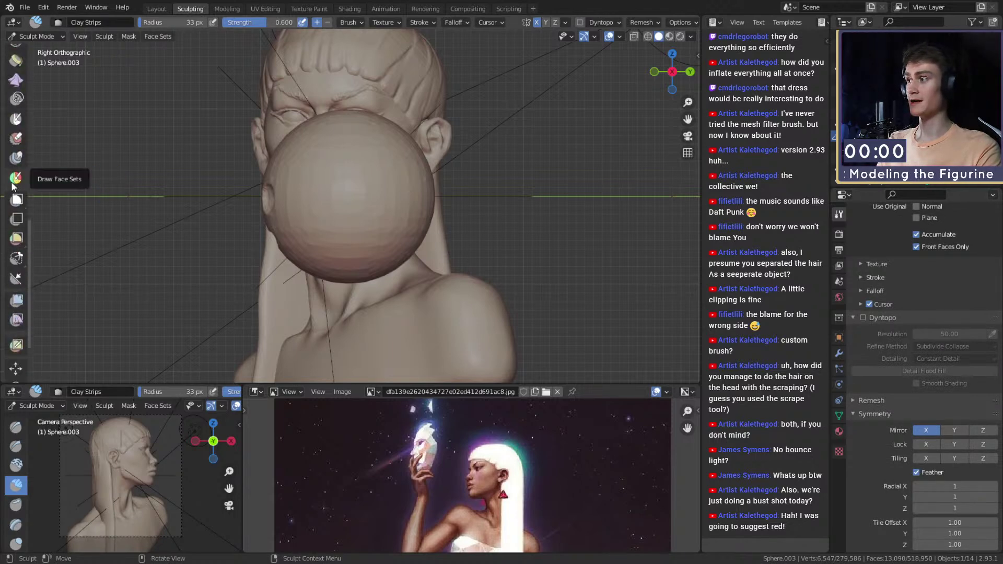
click(16, 258)
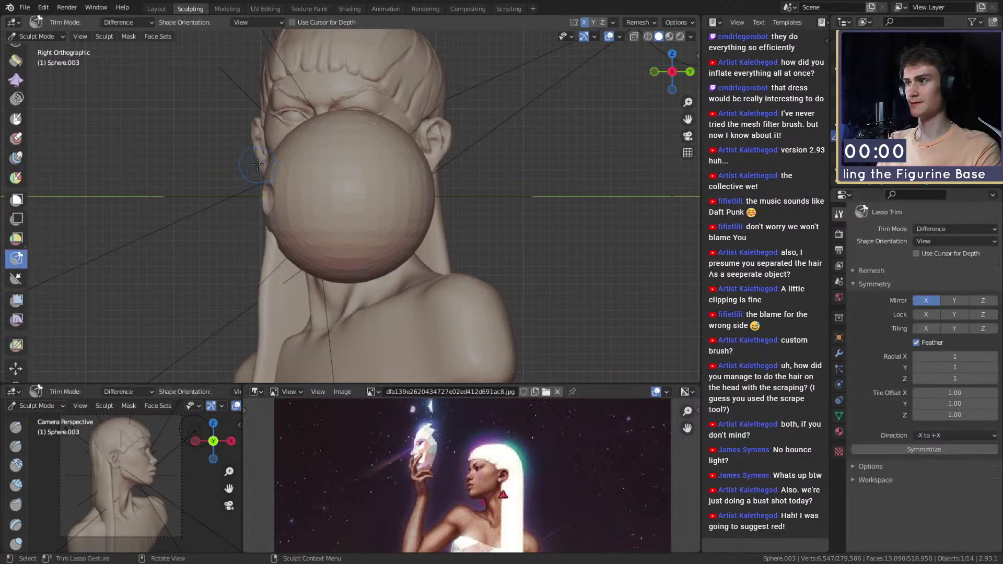
drag(258, 155, 270, 157)
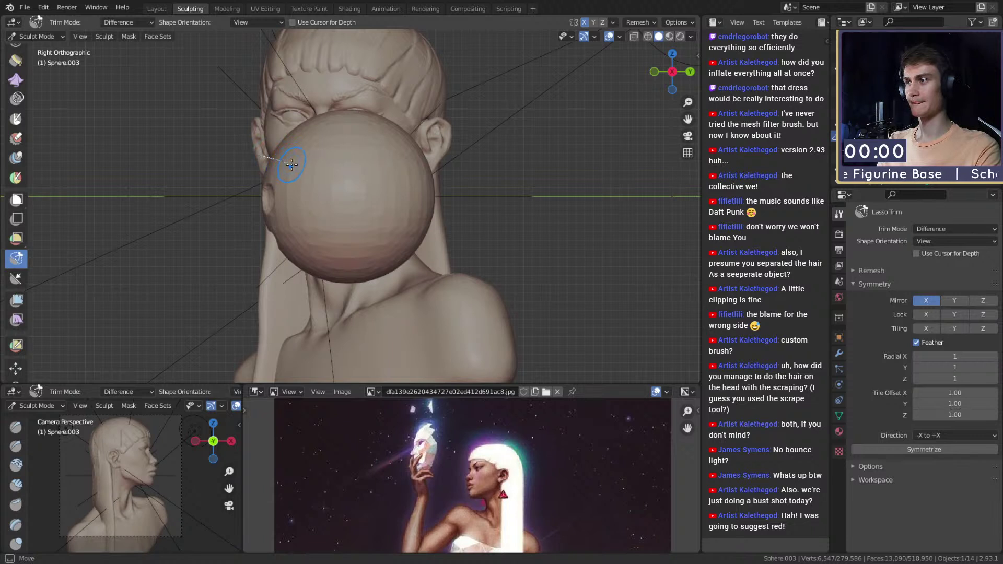
mouse_move(313, 218)
mouse_down()
mouse_move(344, 181)
mouse_move(374, 193)
mouse_move(373, 233)
mouse_move(401, 277)
mouse_move(243, 201)
mouse_up()
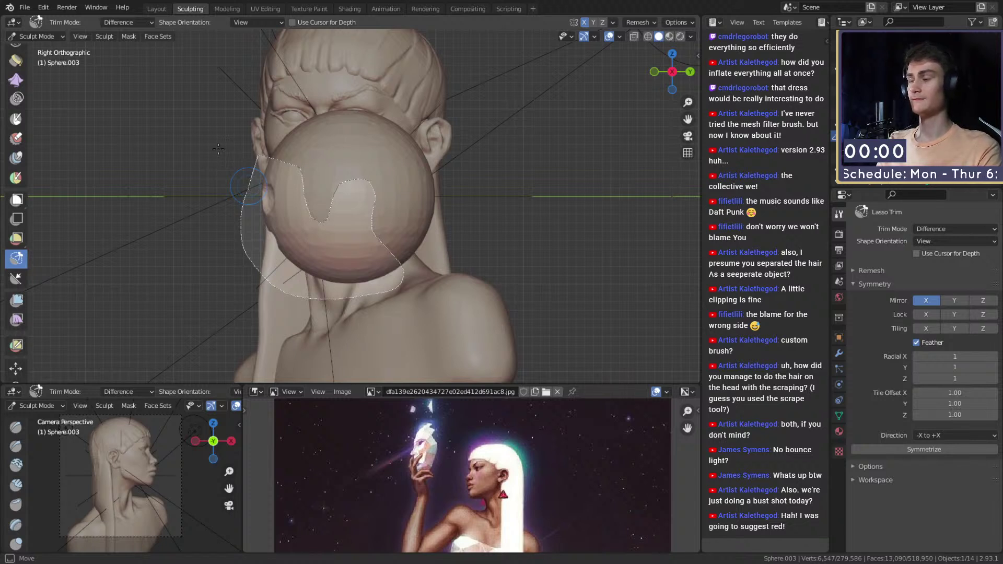
drag(248, 185, 219, 149)
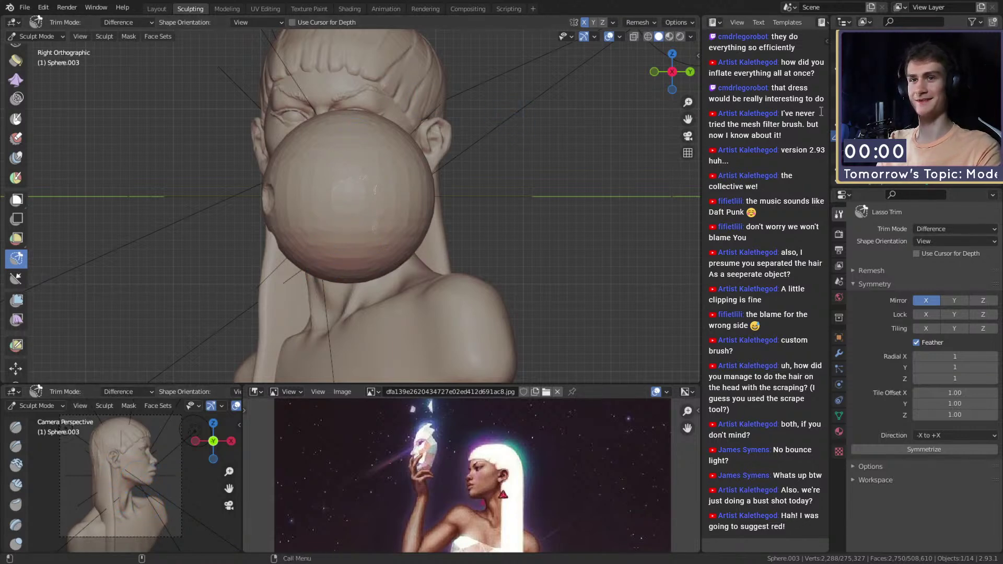
Step: Isolate the trimmed hair piece to examine its cut faces, and show the carved-face sphere again beneath it
middle_drag(365, 201, 441, 209)
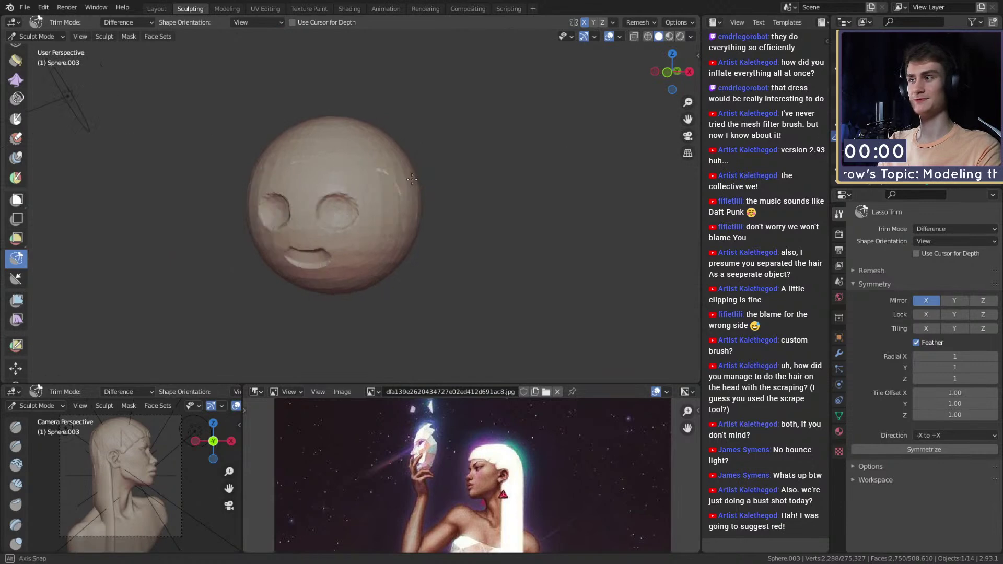
scroll(394, 170, up, 2)
middle_drag(334, 209, 278, 222)
middle_drag(379, 289, 456, 248)
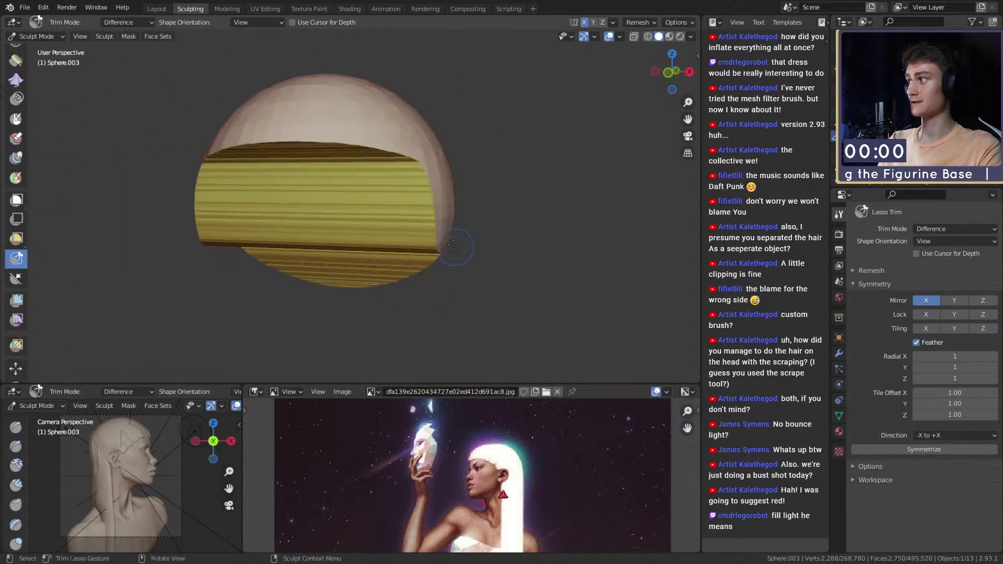
middle_drag(341, 176, 363, 166)
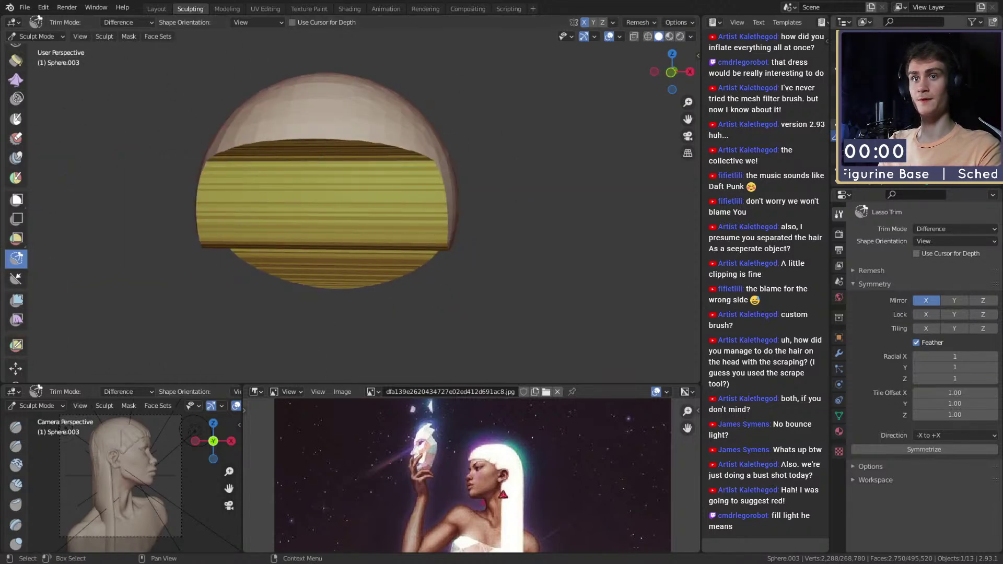
click(981, 124)
click(888, 125)
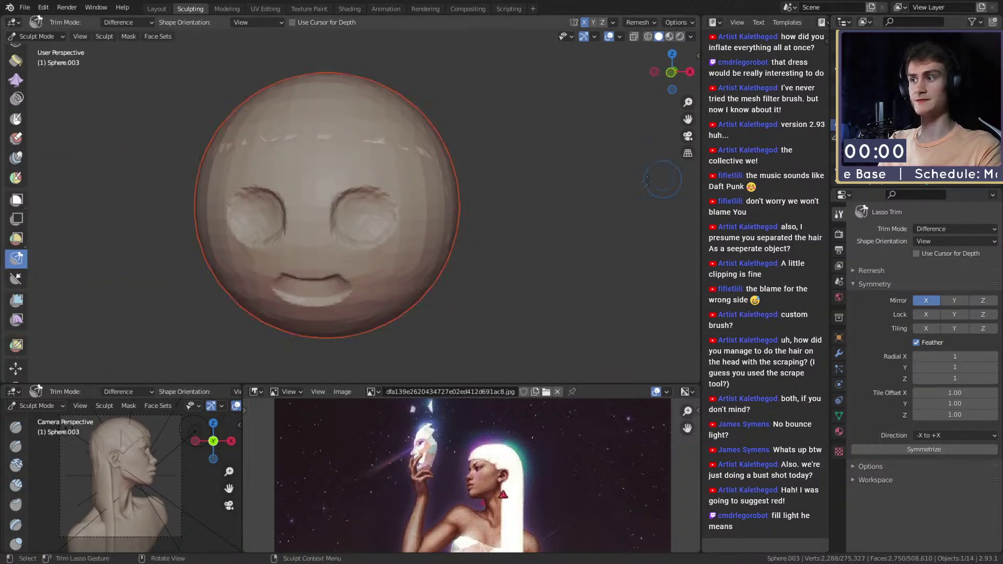
click(888, 137)
middle_drag(460, 194, 404, 178)
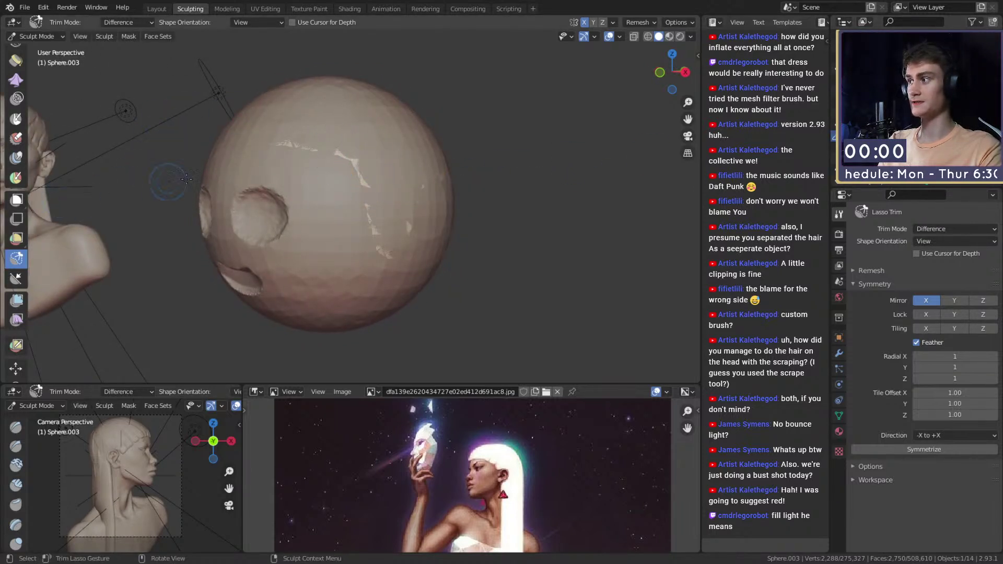
Step: Try a Clay Strips stroke on the hair piece, undo it, and enable Dyntopo for this object
key(c)
mouse_move(359, 148)
mouse_down()
mouse_move(334, 113)
mouse_move(317, 133)
mouse_up()
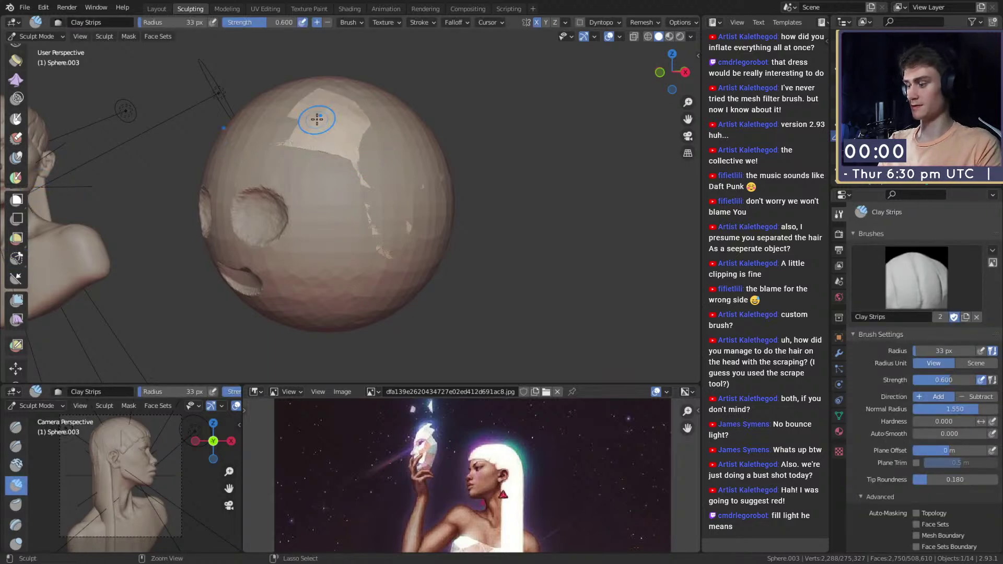
key(ctrl+z)
scroll(864, 417, down, 15)
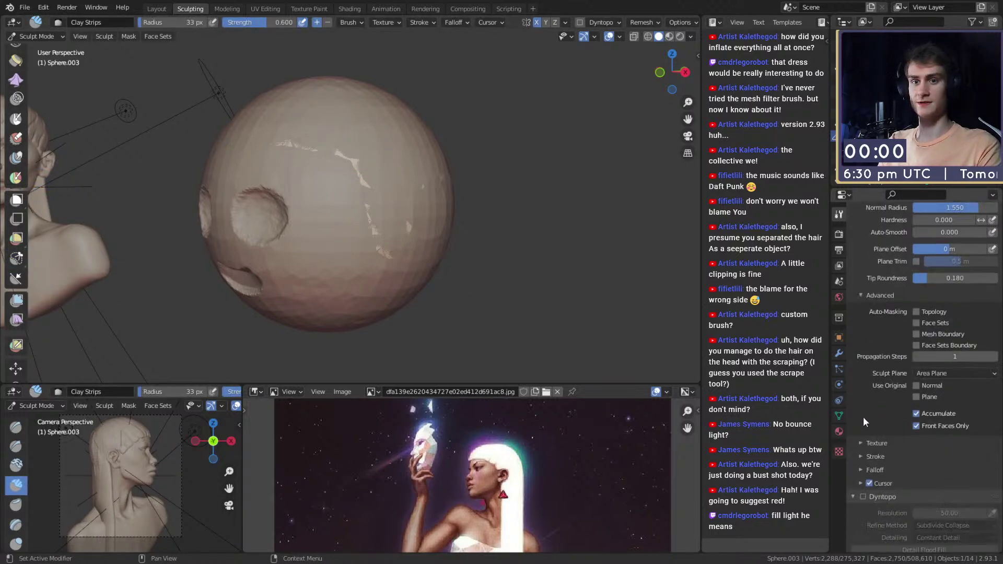
click(864, 330)
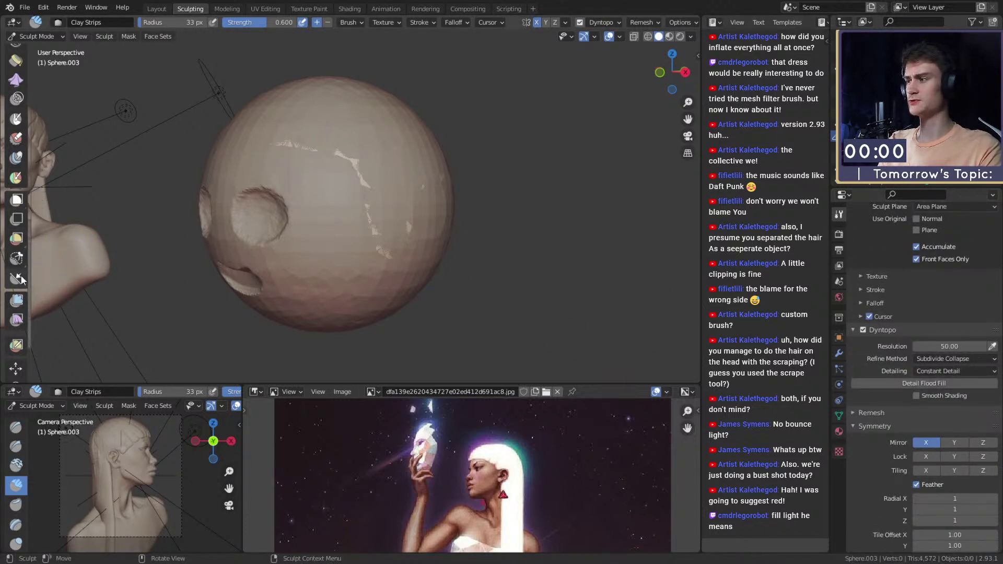
Step: Inflate the whole hair piece with the Mesh Filter so it stands out from the face sphere
scroll(16, 224, down, 4)
click(14, 226)
middle_drag(367, 151, 395, 163)
key(f)
click(418, 162)
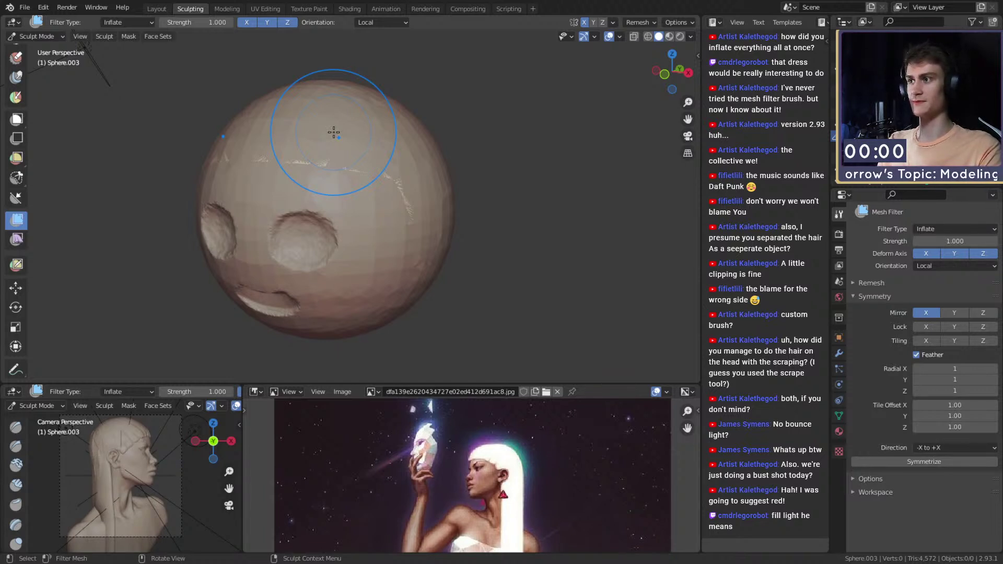
key(ctrl+z)
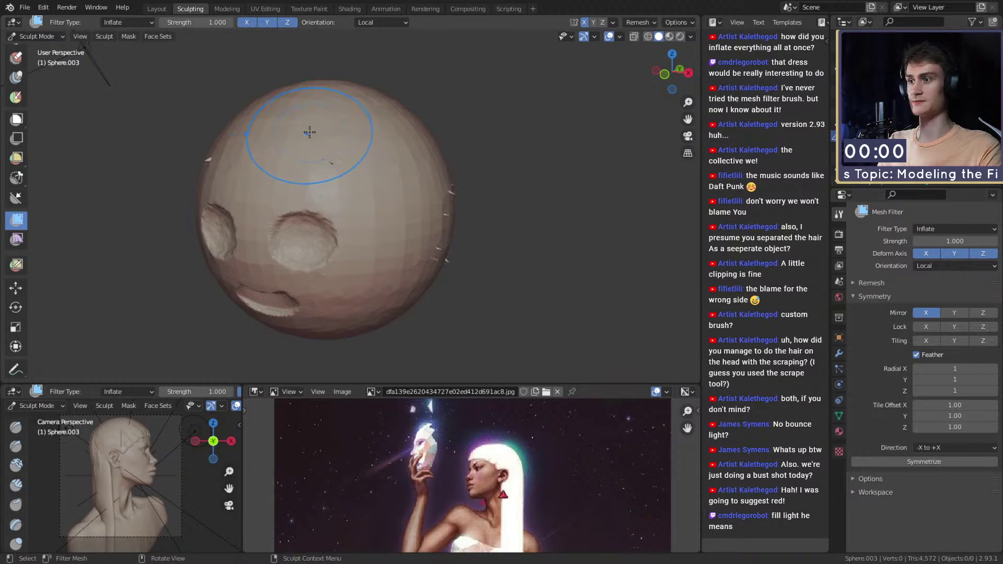
drag(331, 132, 363, 131)
key(ctrl+z)
scroll(392, 105, down, 3)
scroll(392, 204, up, 3)
alt+middle_drag(392, 204, 449, 194)
Step: Carve strand grooves up from the fringe edge of the hair piece using the Crease brush at a 40 px radius
key(shift+c)
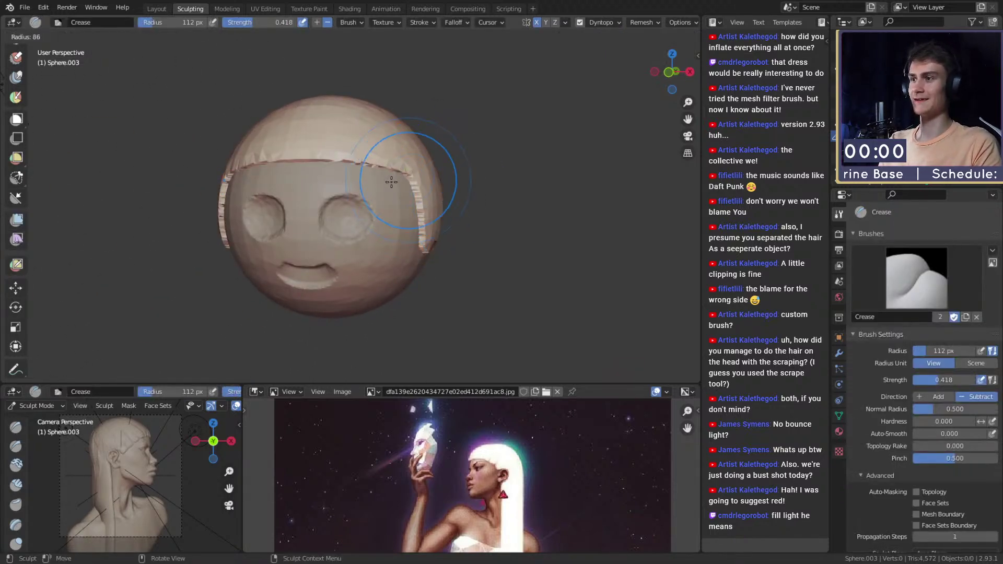
scroll(379, 214, up, 3)
scroll(368, 188, up, 2)
key(bracketleft)
scroll(358, 202, up, 2)
mouse_move(360, 203)
mouse_down()
mouse_move(360, 165)
mouse_move(311, 155)
mouse_move(316, 125)
mouse_up()
middle_drag(316, 125, 352, 179)
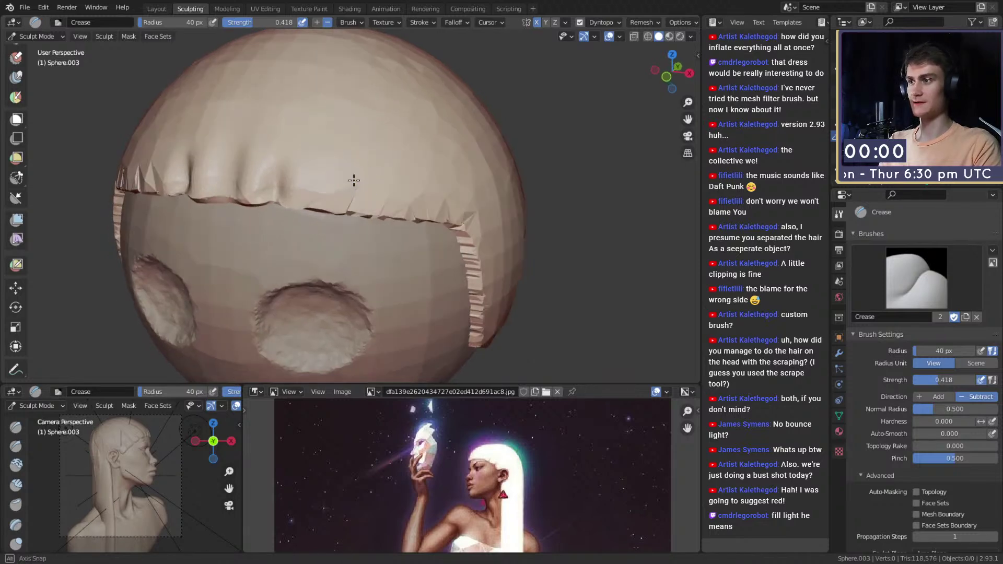
drag(336, 218, 344, 188)
Step: Reduce the Crease brush radius to 25 px and carve finer grooves and a heart shape into the front hair
mouse_move(328, 192)
middle_down()
mouse_move(342, 166)
mouse_move(365, 162)
mouse_move(332, 167)
mouse_move(332, 193)
mouse_move(345, 118)
middle_up()
key(f)
click(331, 161)
mouse_move(329, 289)
middle_down()
mouse_move(400, 71)
mouse_move(347, 162)
mouse_move(316, 165)
mouse_move(309, 85)
mouse_move(345, 134)
middle_up()
drag(326, 296, 339, 87)
mouse_move(290, 282)
mouse_down()
mouse_move(314, 251)
mouse_move(309, 179)
mouse_up()
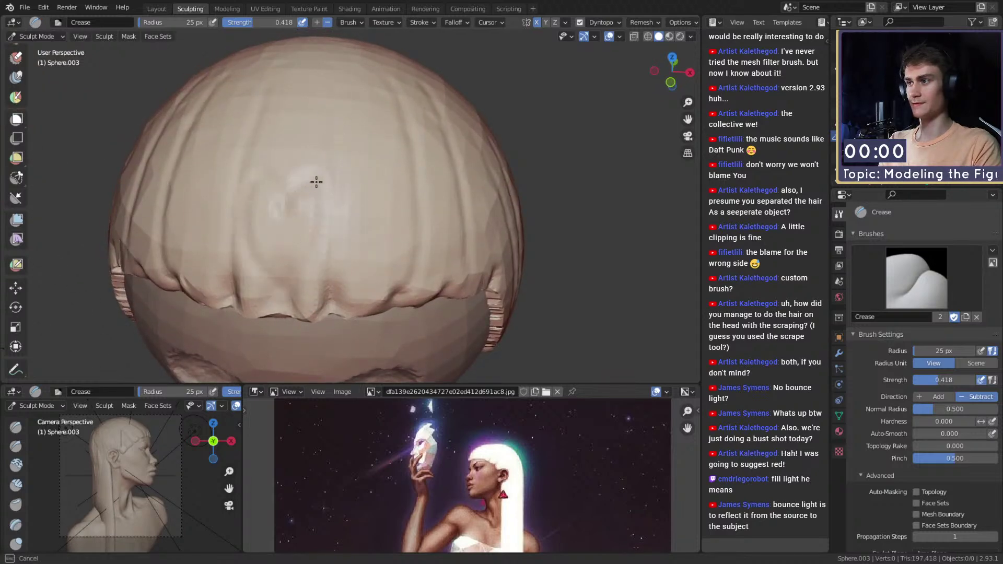
scroll(376, 218, down, 6)
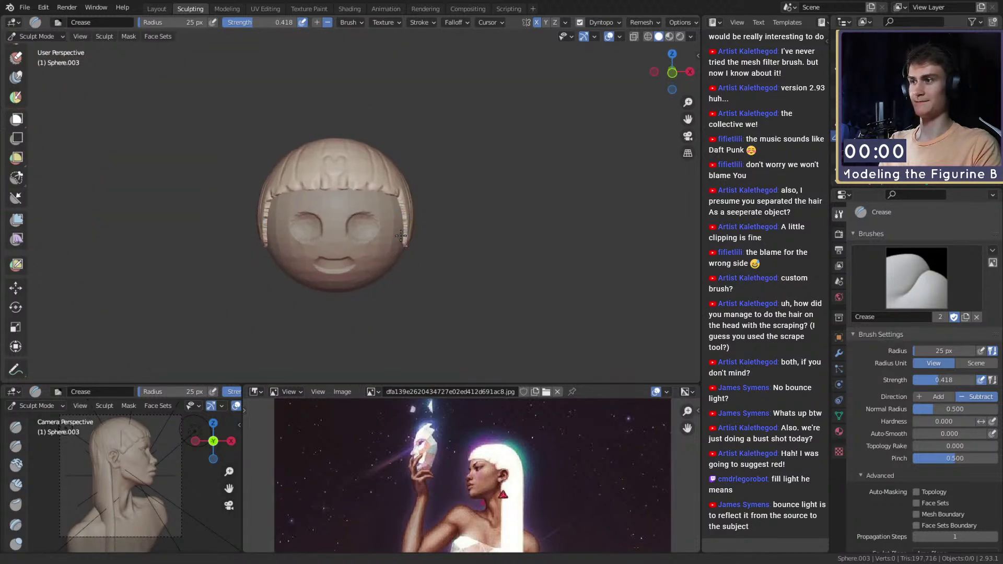
scroll(295, 174, up, 3)
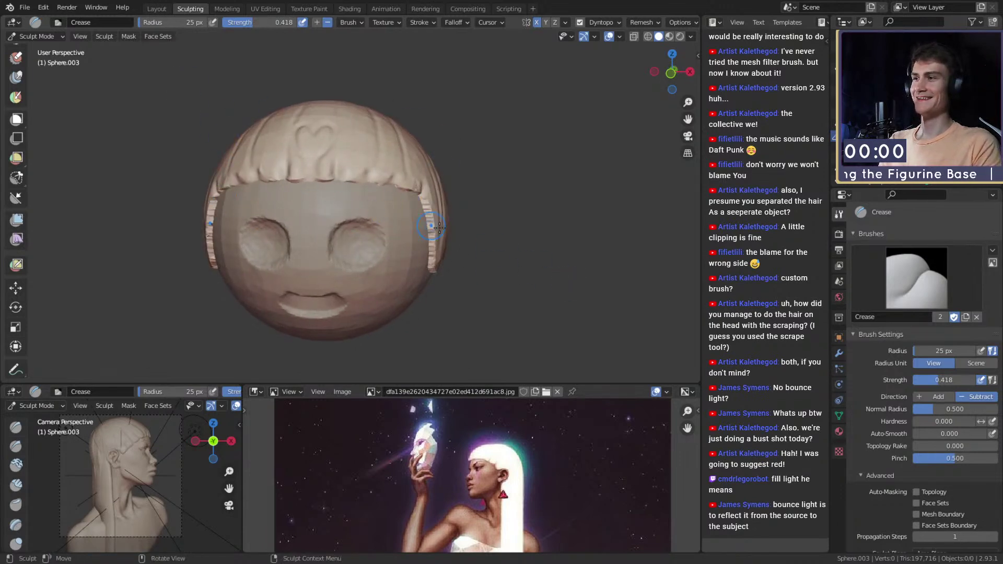
Step: Set the Clay Strips radius to 61 px, try one diagonal stroke along the side hair, and undo it
key(c)
mouse_move(345, 157)
alt+mouse_down()
mouse_move(343, 173)
mouse_move(301, 181)
mouse_move(338, 168)
mouse_move(325, 186)
alt+mouse_up()
key(f)
click(317, 166)
scroll(324, 186, up, 1)
key(f)
click(356, 155)
drag(389, 121, 266, 238)
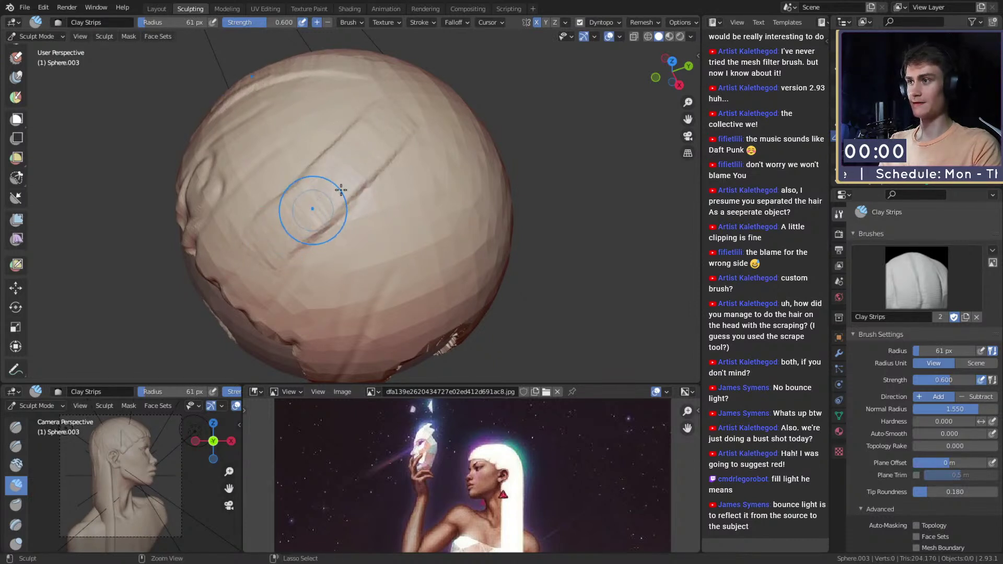
key(ctrl+z)
Step: Build up long diagonal Clay Strips strands along the side of the hair piece
middle_drag(380, 148, 384, 162)
middle_drag(247, 261, 254, 273)
mouse_move(242, 290)
mouse_down()
mouse_move(298, 188)
mouse_move(378, 100)
mouse_up()
drag(246, 215, 353, 115)
middle_drag(334, 209, 304, 186)
mouse_move(230, 222)
mouse_down()
mouse_move(297, 152)
mouse_move(254, 175)
mouse_up()
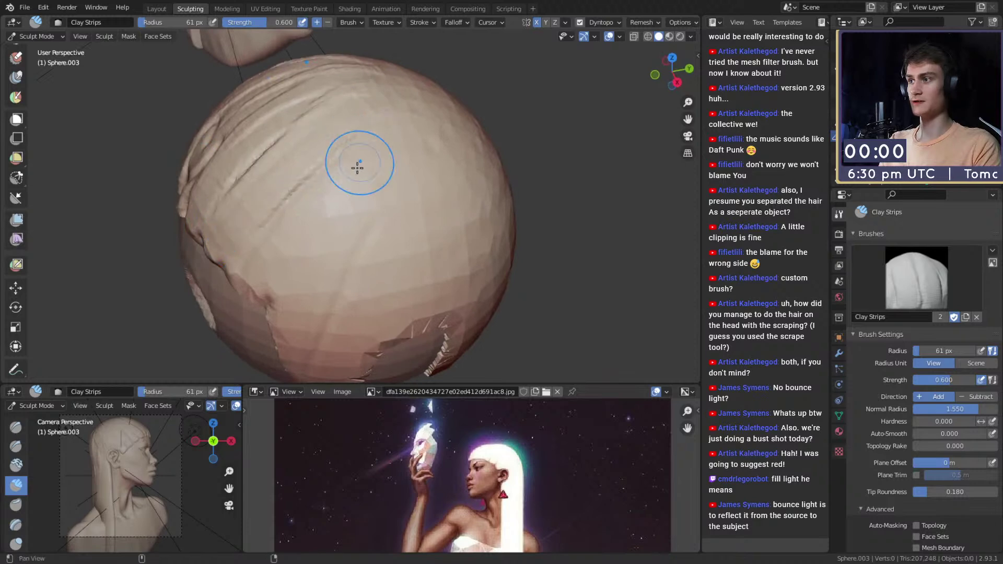
Step: Continue the Clay Strips strands around the side and back of the hair piece, following the hair's flow
middle_drag(361, 149, 332, 156)
drag(369, 127, 229, 244)
middle_drag(255, 240, 271, 209)
drag(398, 99, 231, 287)
middle_drag(269, 251, 329, 229)
middle_drag(374, 192, 309, 183)
mouse_move(314, 206)
mouse_down()
mouse_move(350, 141)
mouse_move(268, 313)
mouse_up()
mouse_move(376, 134)
mouse_down()
mouse_move(396, 99)
mouse_move(412, 115)
mouse_up()
mouse_move(411, 114)
middle_down()
mouse_move(309, 161)
mouse_move(320, 134)
middle_up()
drag(354, 78, 423, 107)
middle_drag(384, 114, 421, 161)
scroll(421, 161, up, 1)
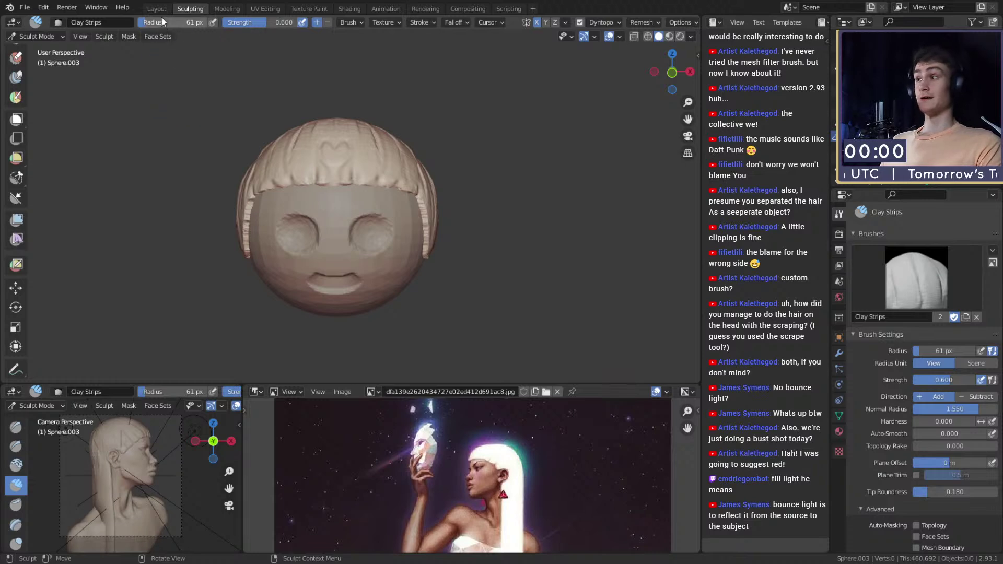
Step: Return to the Layout workspace, delete the demonstration spheres, and save the file
key(ctrl+Page_Up)
mouse_move(300, 166)
middle_down()
mouse_move(481, 190)
mouse_move(465, 182)
mouse_move(425, 205)
mouse_move(295, 174)
mouse_move(443, 180)
mouse_move(354, 175)
mouse_move(402, 178)
middle_up()
key(x)
click(459, 141)
key(ctrl+s)
scroll(443, 179, down, 3)
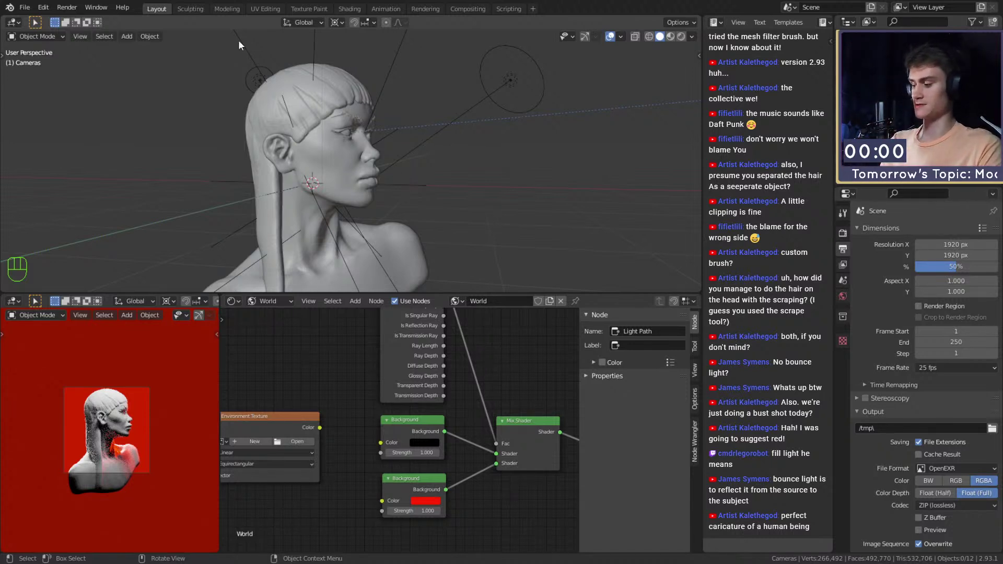
middle_drag(384, 152, 396, 161)
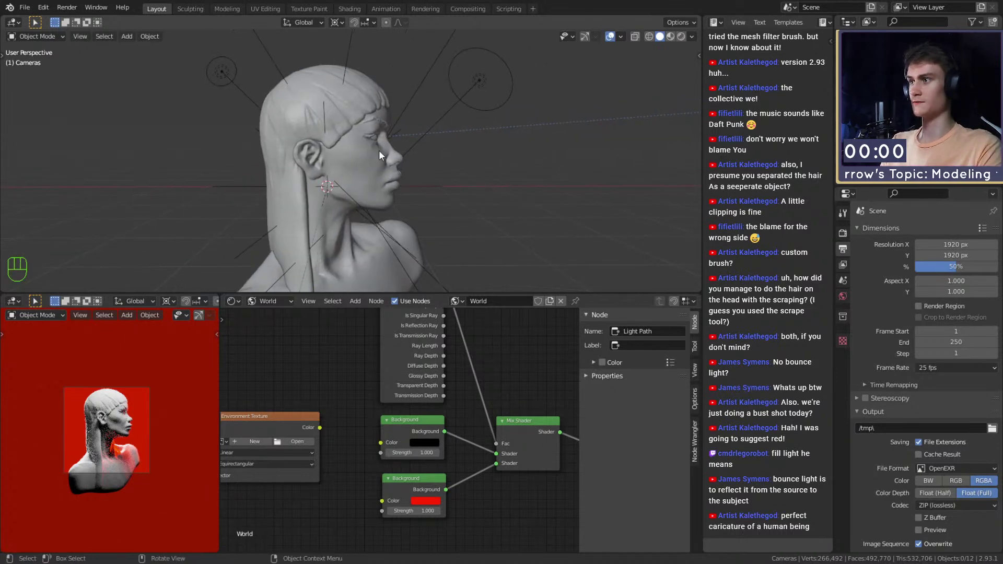
click(24, 7)
click(38, 81)
Step: Look around the bust and its lights, and select the Area.005 light
scroll(279, 146, down, 3)
middle_drag(324, 156, 266, 170)
scroll(268, 169, up, 2)
shift+middle_drag(273, 166, 387, 176)
middle_drag(516, 159, 380, 173)
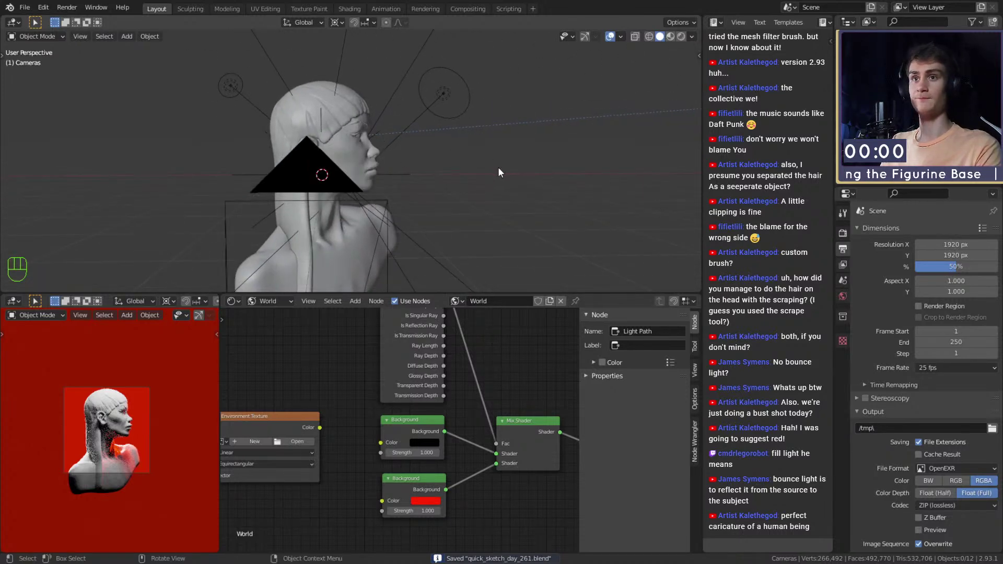
middle_drag(505, 171, 455, 174)
click(883, 100)
click(883, 102)
click(883, 113)
click(883, 124)
click(883, 135)
Step: Check the rendered camera preview up close and save the file
scroll(142, 397, up, 3)
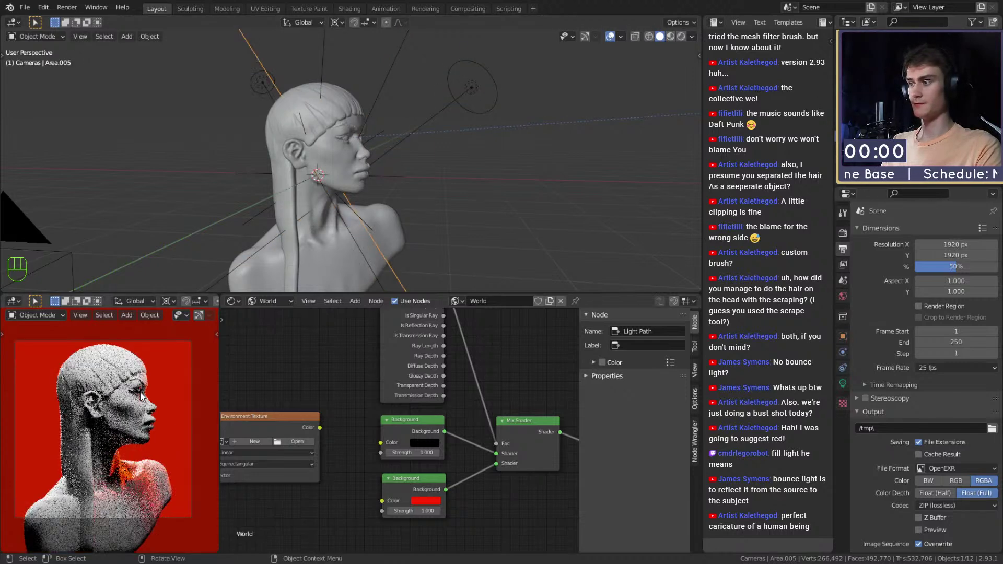
scroll(143, 397, down, 4)
click(24, 7)
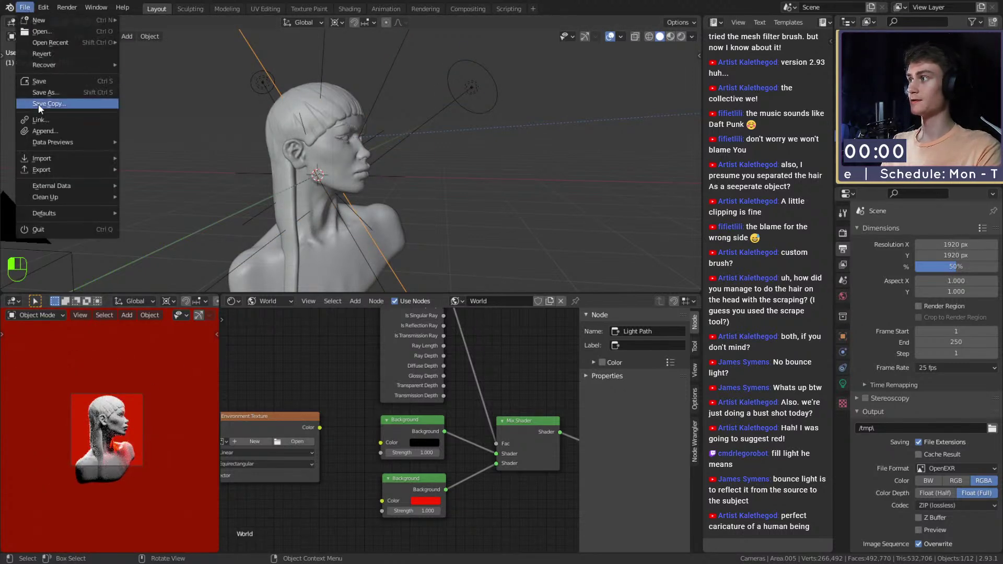
click(40, 81)
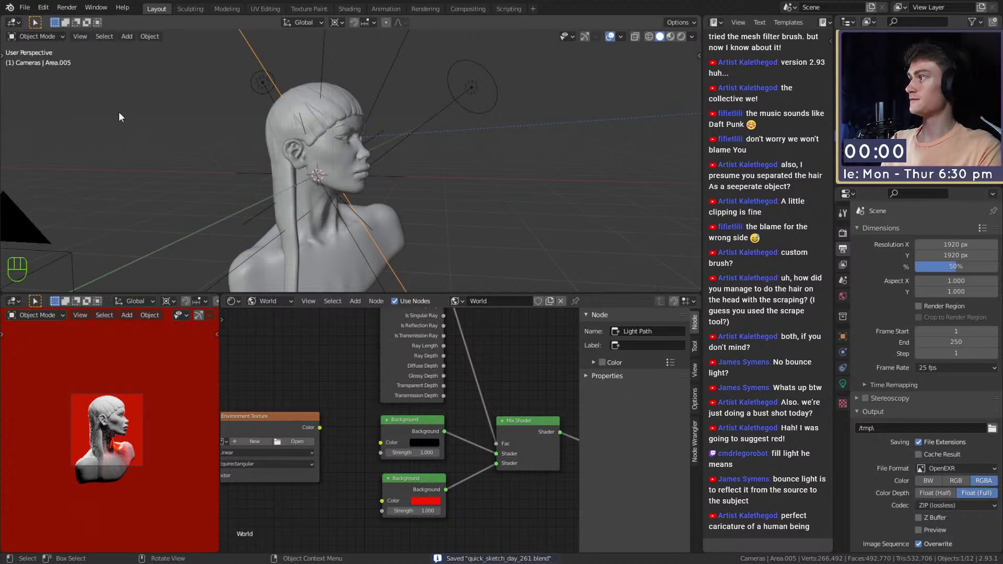
Step: Deselect the area light and enlarge the rendered camera preview for a closer look
click(481, 170)
scroll(480, 171, down, 2)
scroll(470, 169, up, 3)
middle_drag(457, 168, 409, 166)
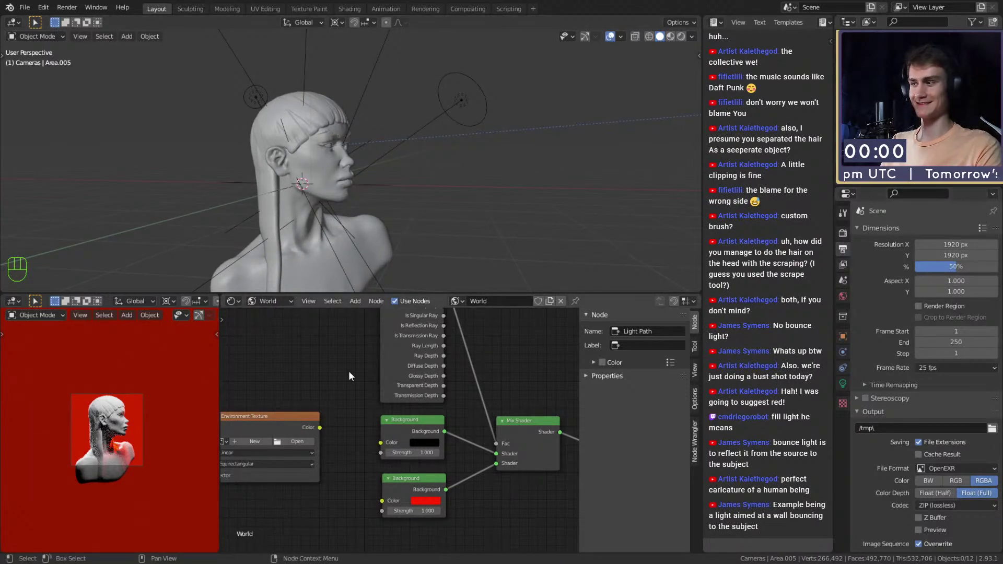
scroll(149, 434, up, 4)
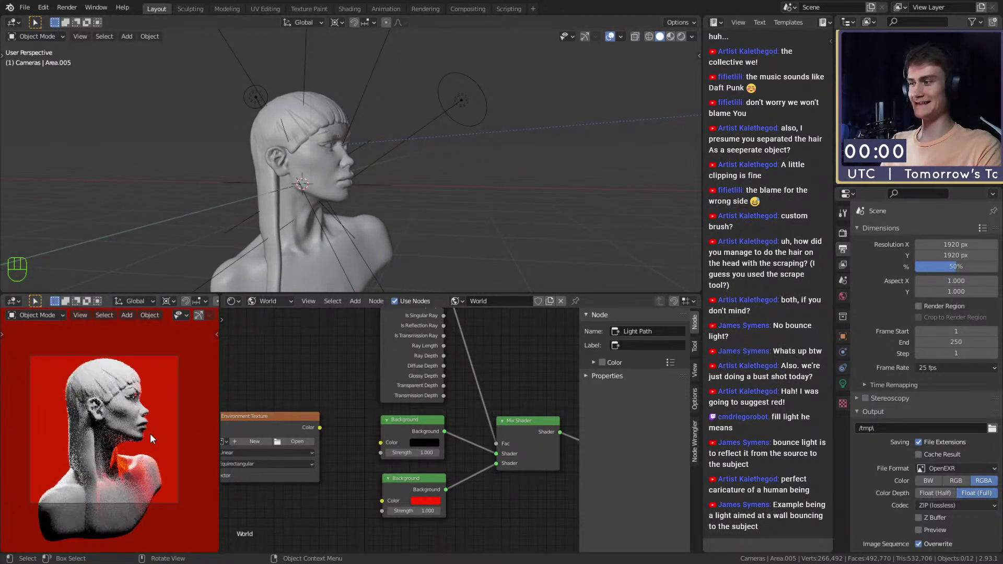
Step: Show the render settings, save the file, and render the bust from the camera
click(843, 233)
click(843, 250)
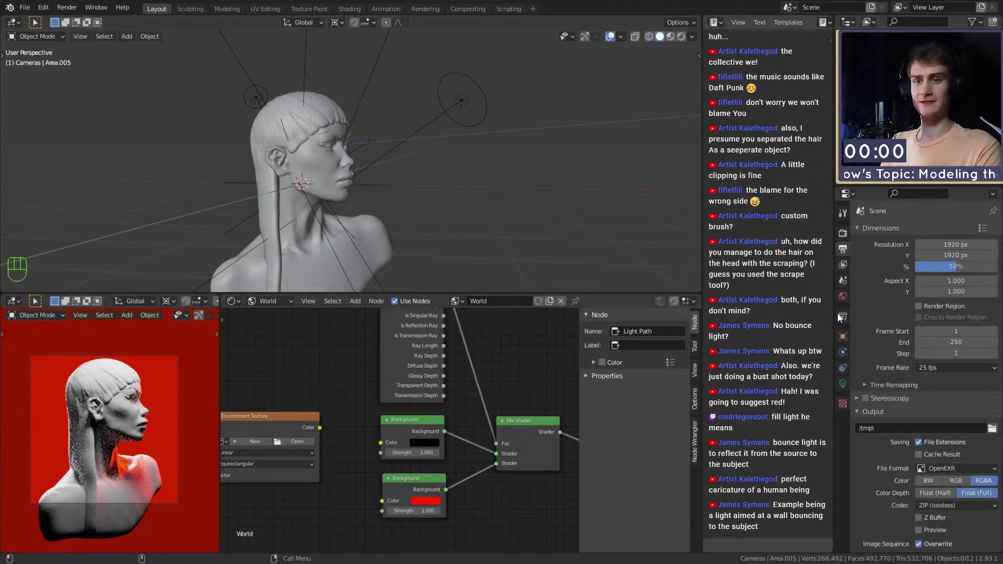
click(841, 264)
click(842, 233)
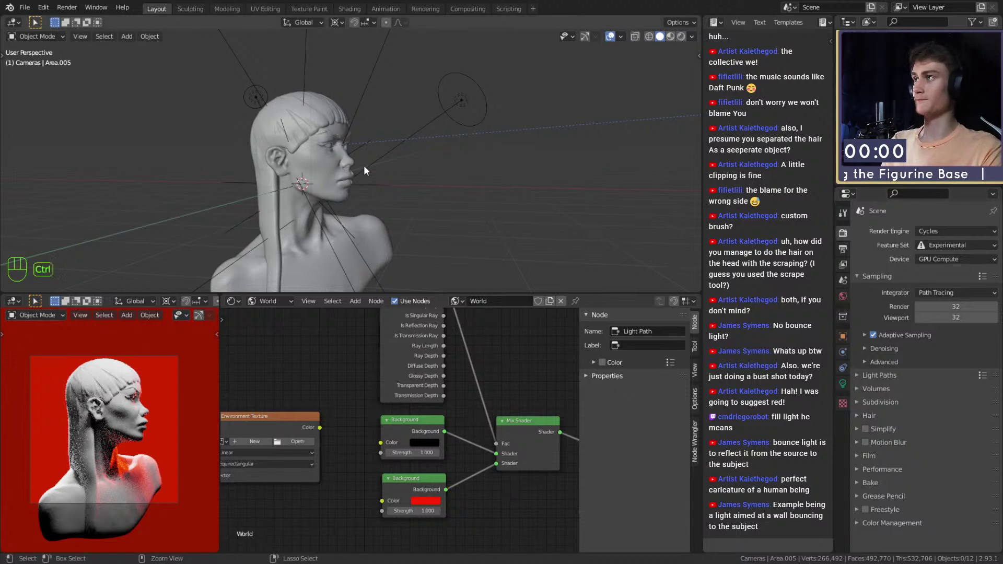
key(ctrl+s)
key(F12)
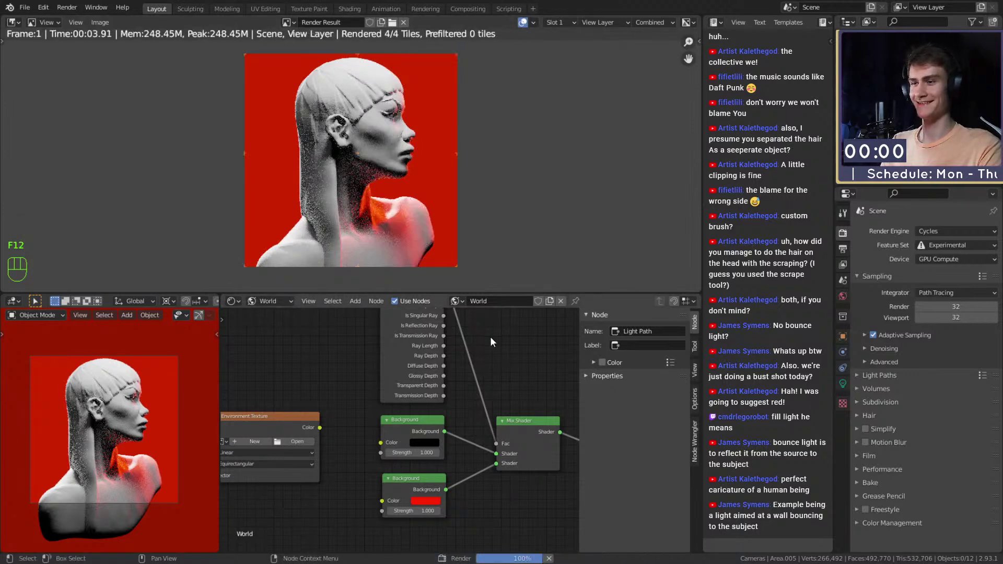
Step: Switch the node editor to the Compositor, bring its nodes and the rendered image into view, and save the file
key(shift+F3)
middle_drag(481, 372, 280, 424)
scroll(362, 424, down, 3)
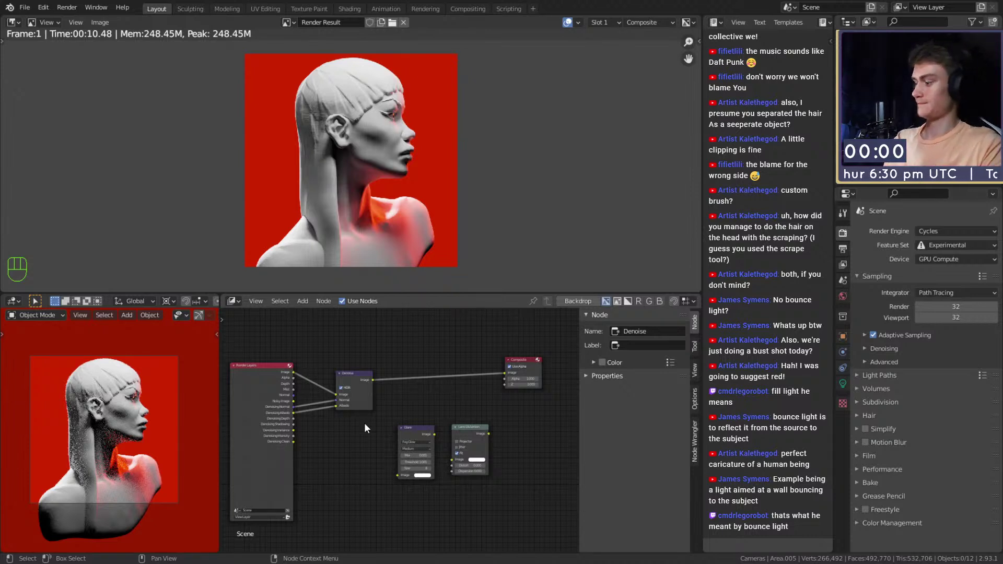
middle_drag(438, 163, 420, 178)
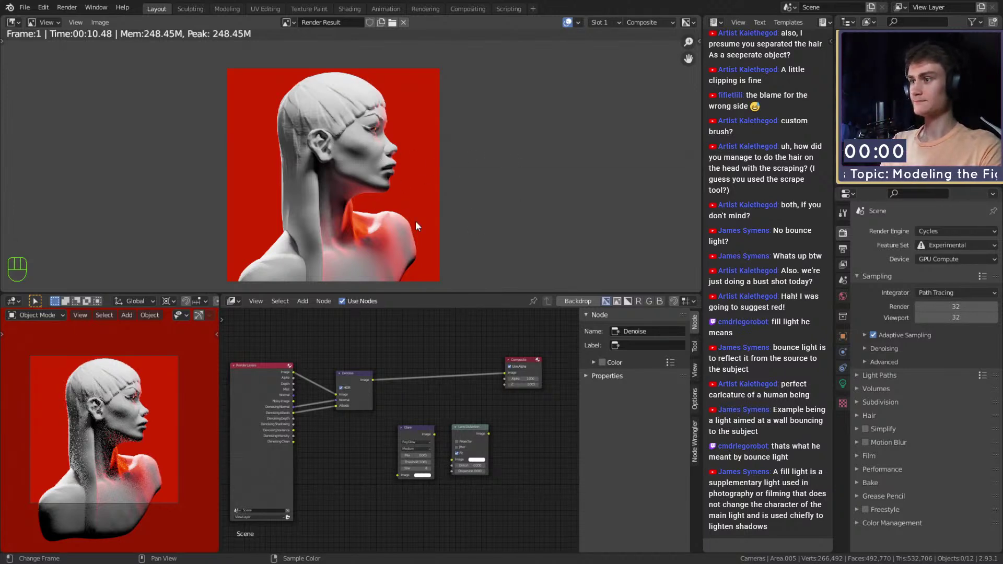
click(24, 7)
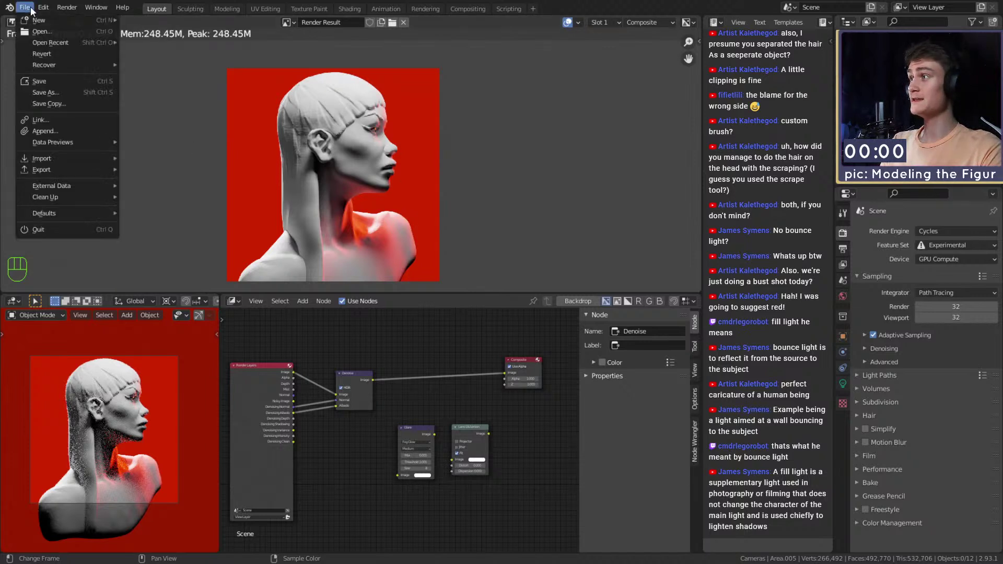
click(37, 82)
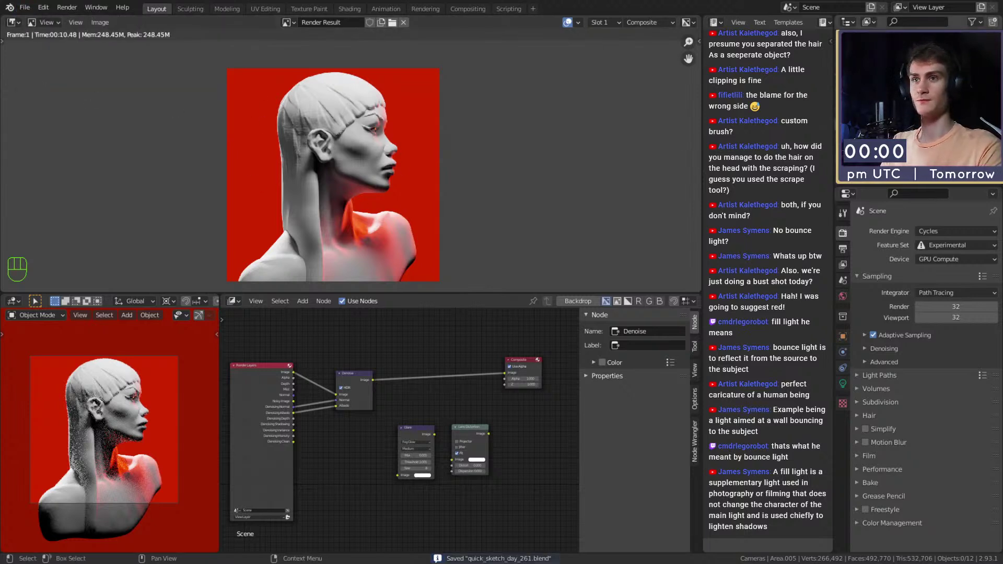
Step: Insert the Fog Glow Glare node between the Denoise and Composite nodes and inspect the glow on the render
drag(418, 434, 416, 364)
scroll(452, 407, up, 2)
scroll(453, 406, up, 1)
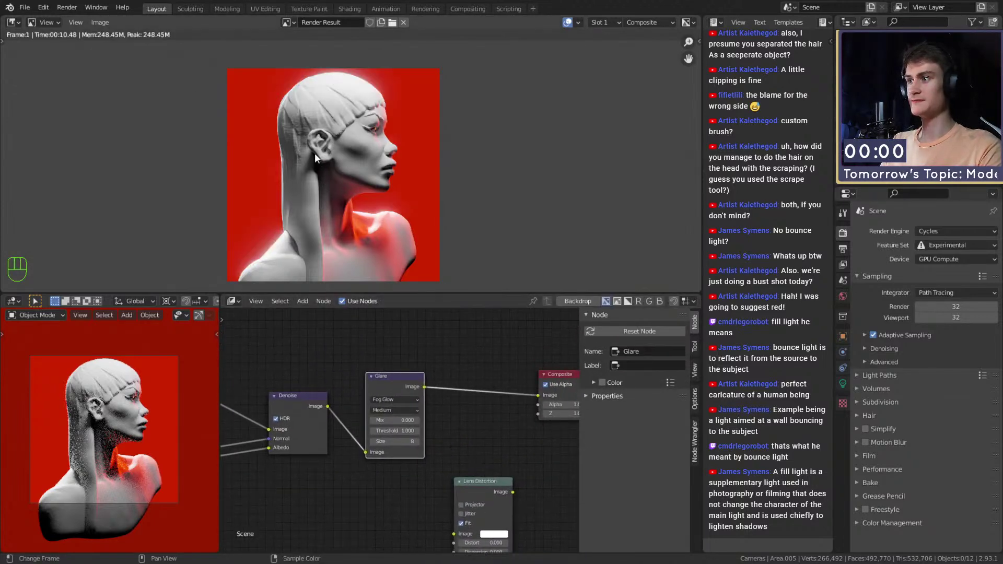
scroll(316, 158, up, 2)
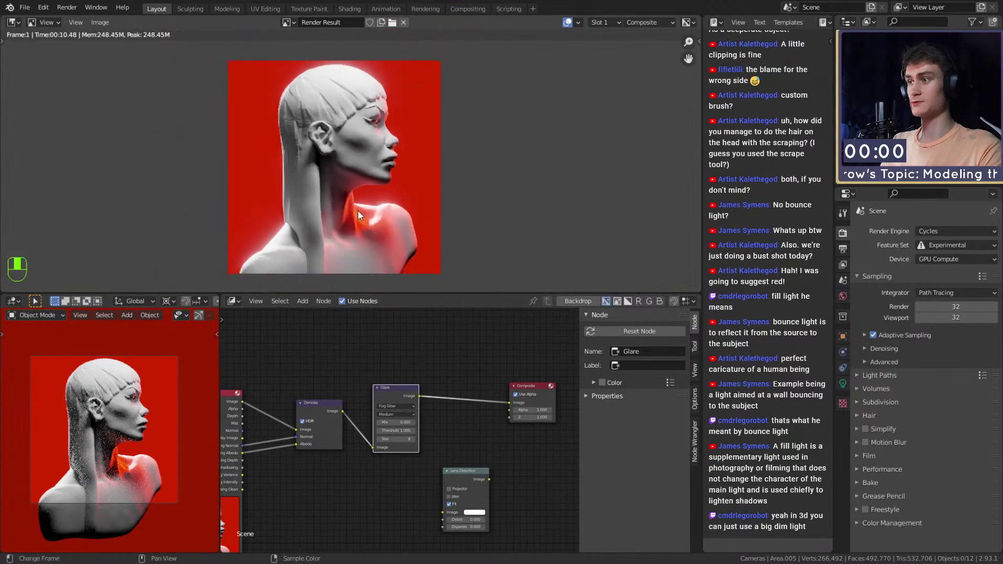
Step: Set the Fog Glow Glare node's size to 7 after inspecting the glow on the rendered bust
scroll(416, 424, up, 3)
scroll(425, 416, up, 2)
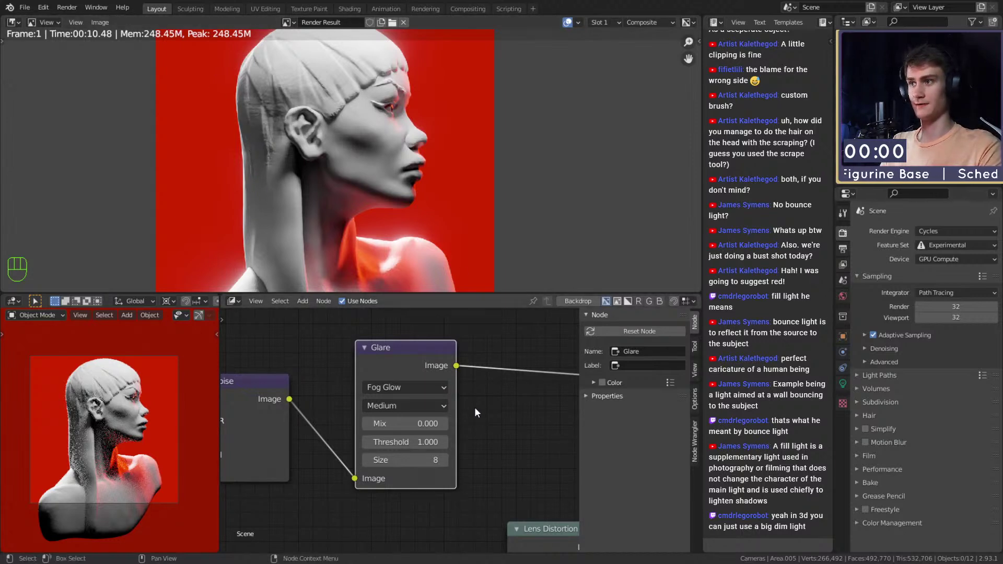
scroll(399, 431, up, 1)
click(399, 444)
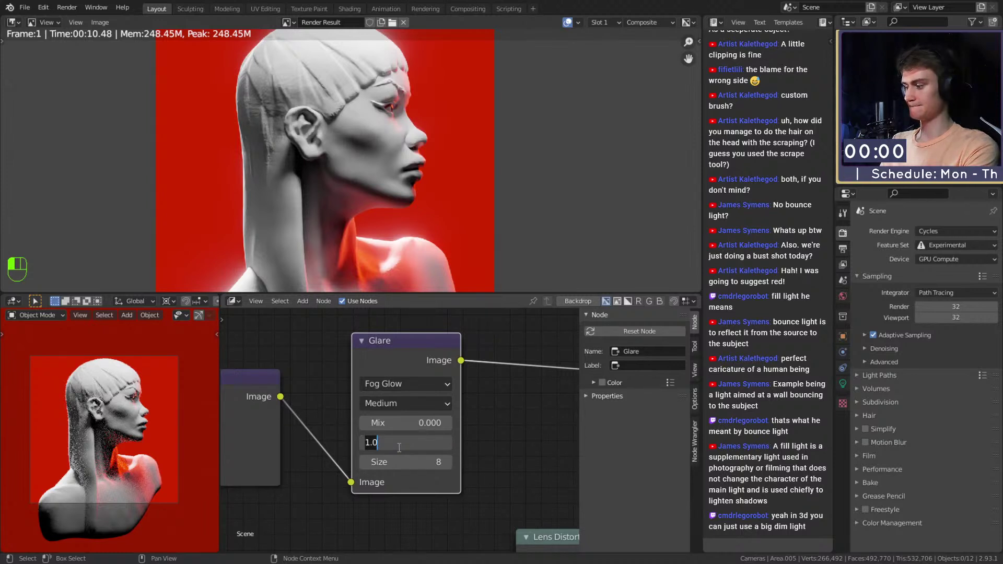
key(Escape)
click(400, 463)
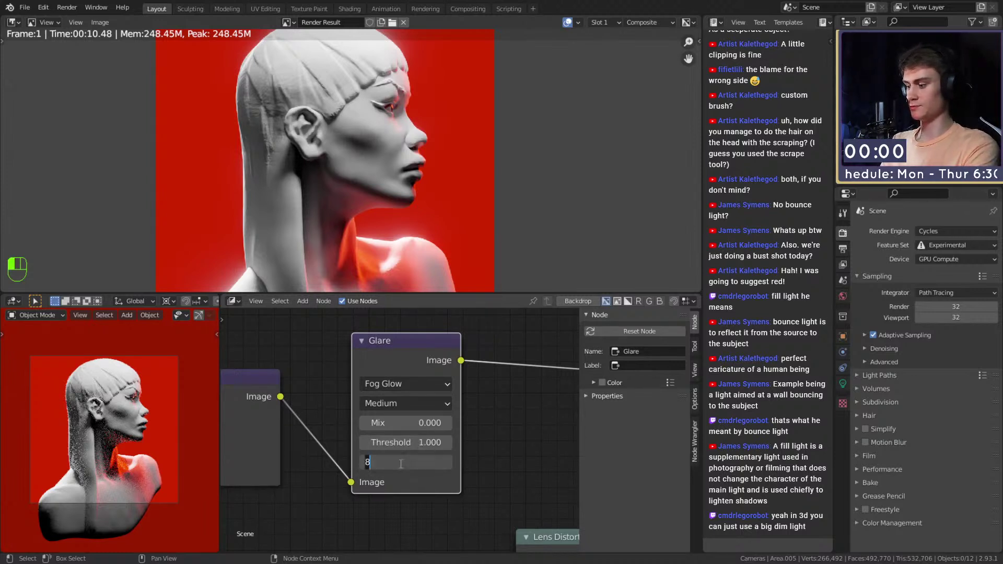
text(7)
key(Return)
scroll(391, 208, down, 2)
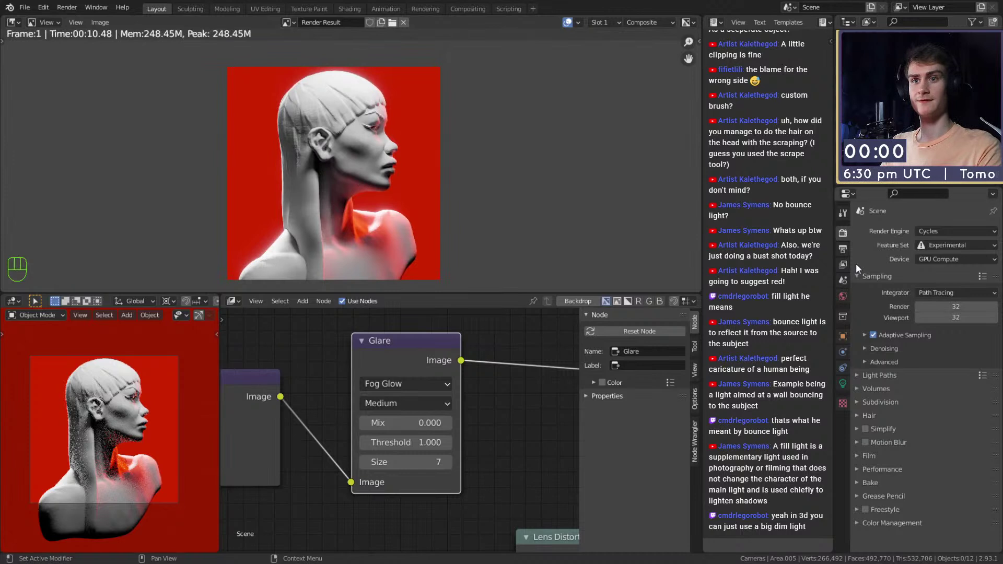
Step: Set the output resolution scale to 100% and the render samples to 256, and save the file
click(843, 249)
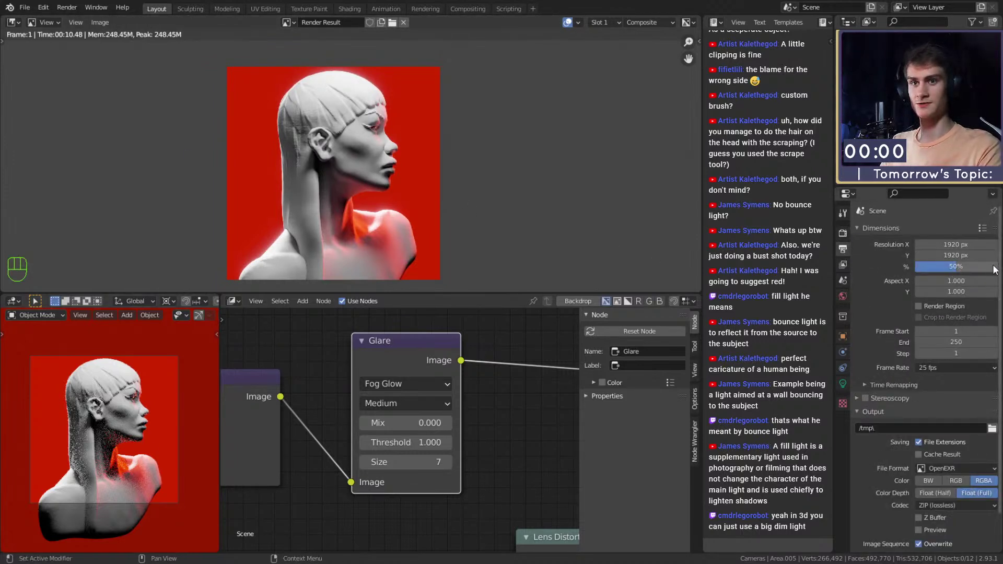
click(842, 232)
double_click(954, 307)
text(256)
key(Return)
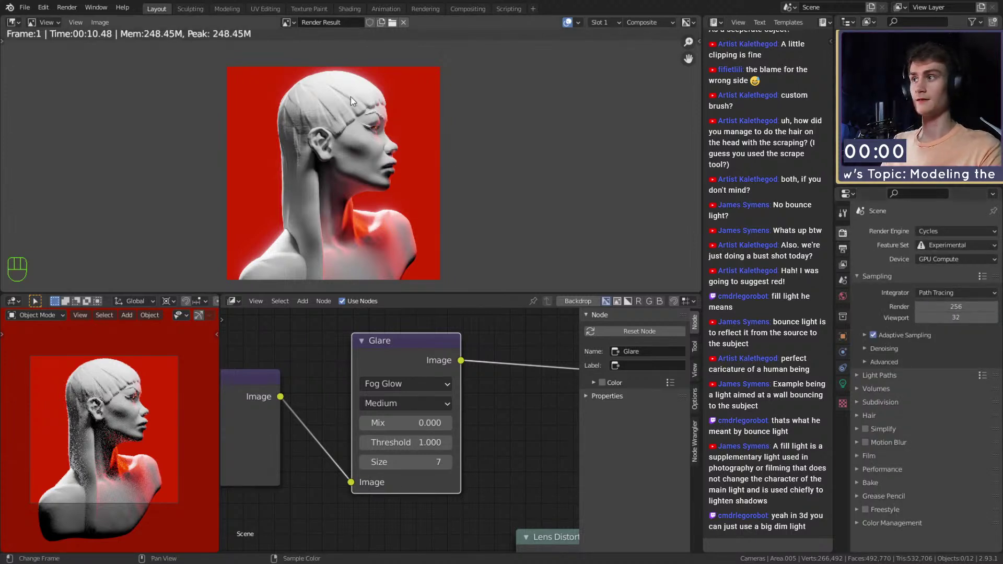
key(ctrl+s)
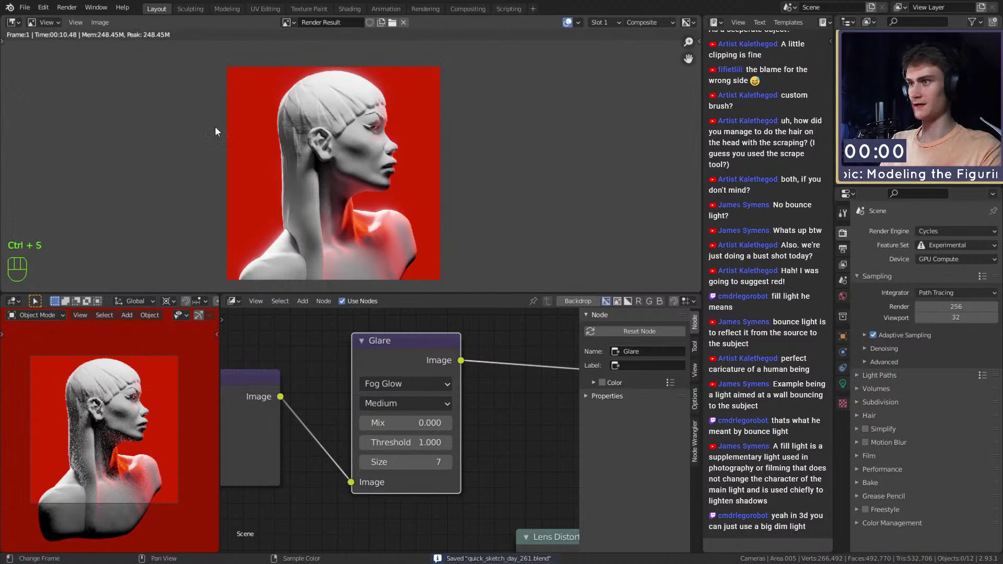
Step: Replace the render result with the 3D viewport and select the bust mesh
key(shift+F5)
click(372, 207)
scroll(124, 446, up, 2)
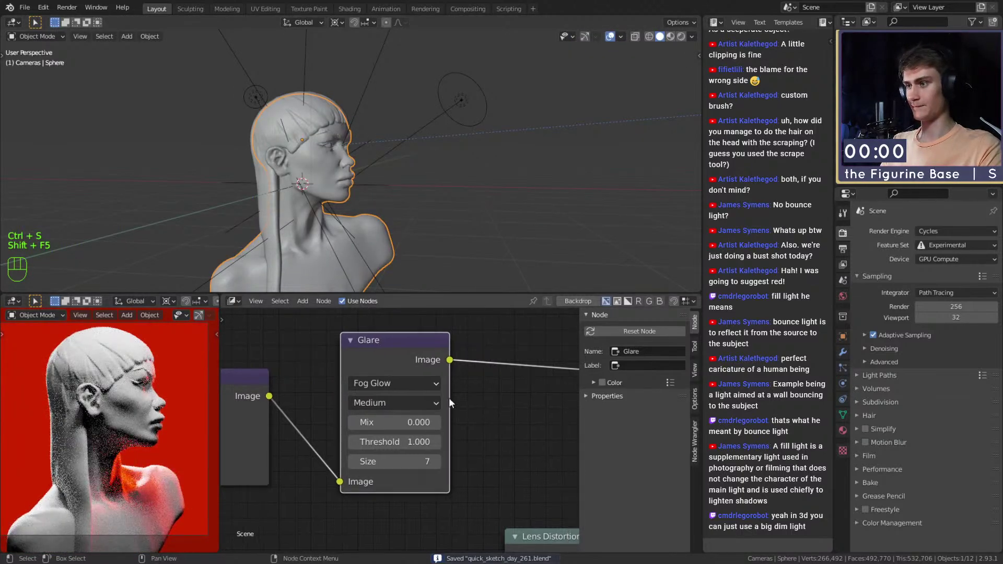
Step: Switch the node editor to object shading and assign the existing QuickSculpt material to the bust
key(shift+F3)
key(shift+F3)
key(shift+F3)
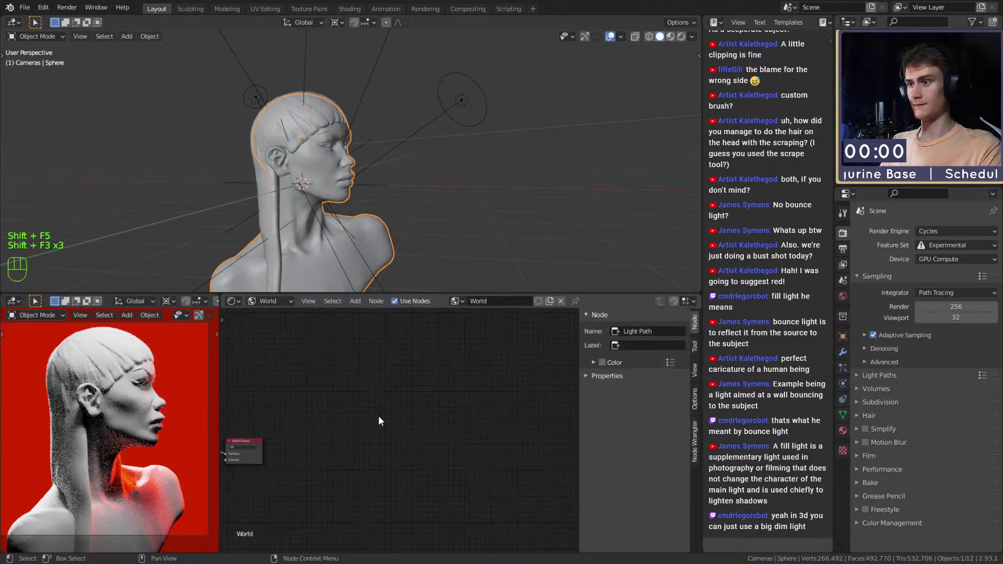
click(261, 301)
click(268, 328)
click(456, 301)
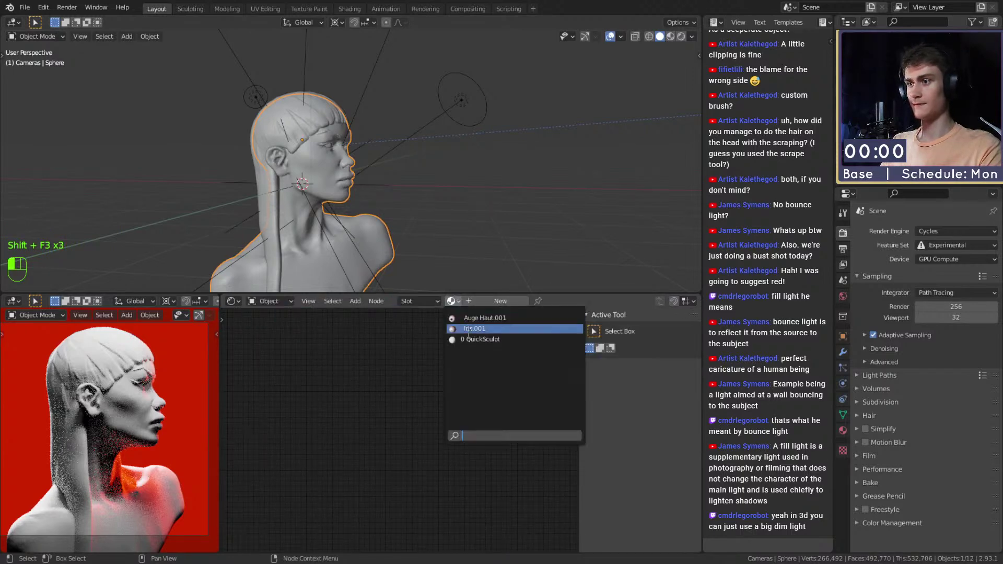
click(472, 341)
scroll(374, 432, down, 3)
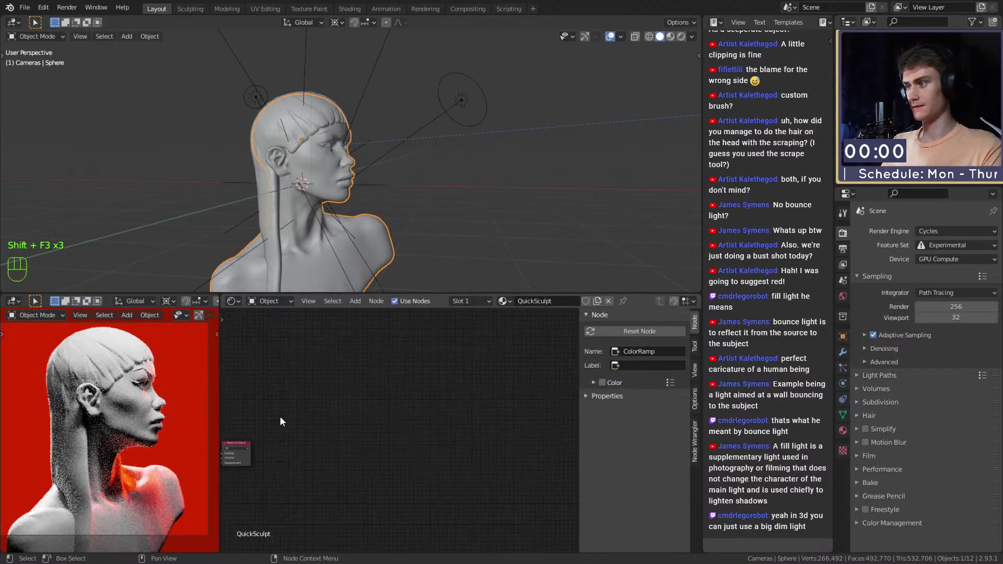
Step: Move the black stop of the ColorRamp fed by Pointiness to about 0.445
scroll(133, 404, up, 7)
shift+middle_drag(133, 404, 13, 519)
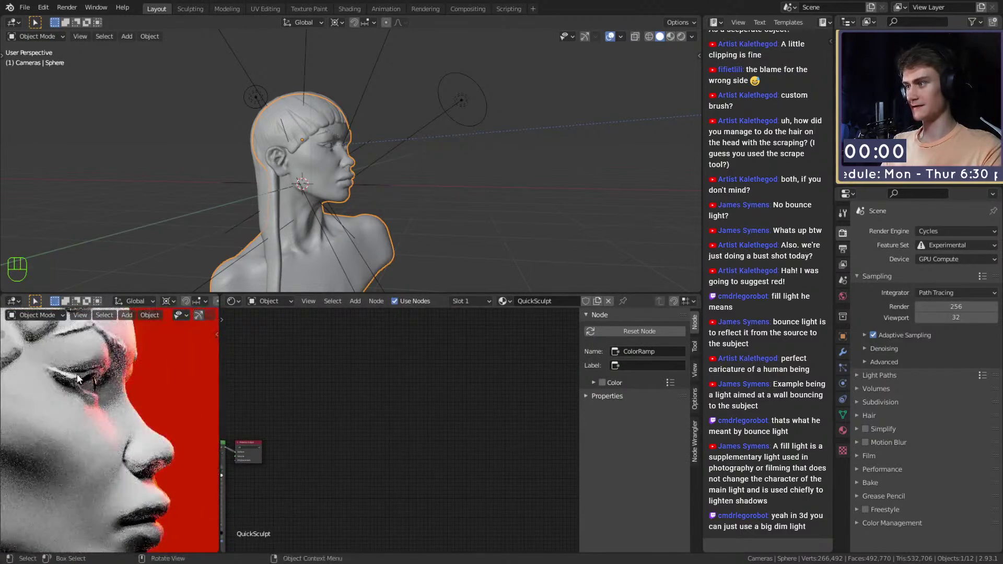
middle_drag(316, 438, 490, 410)
scroll(484, 411, up, 5)
scroll(393, 427, up, 5)
middle_drag(250, 450, 510, 436)
scroll(509, 439, up, 2)
scroll(498, 488, up, 3)
scroll(410, 466, up, 2)
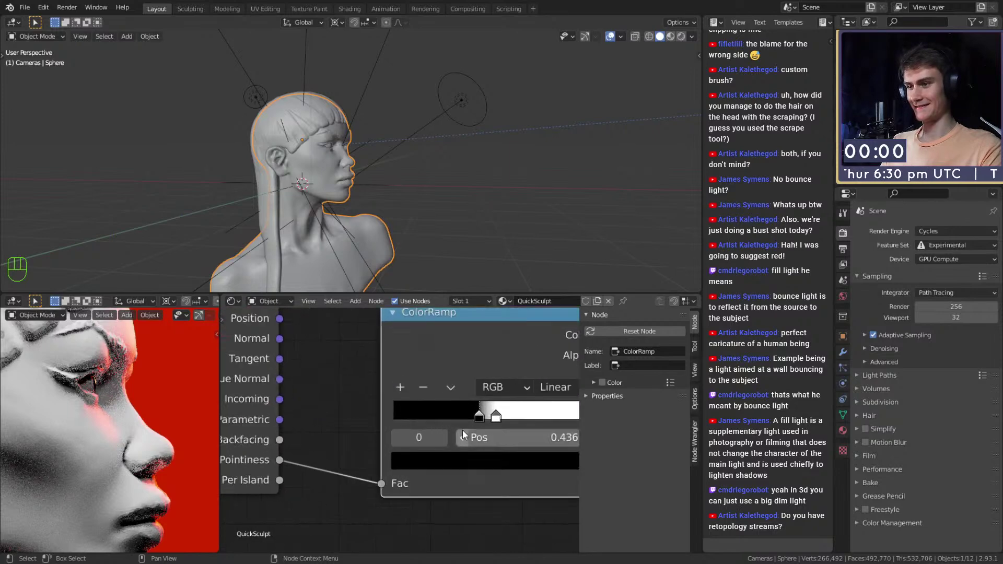
drag(477, 418, 479, 419)
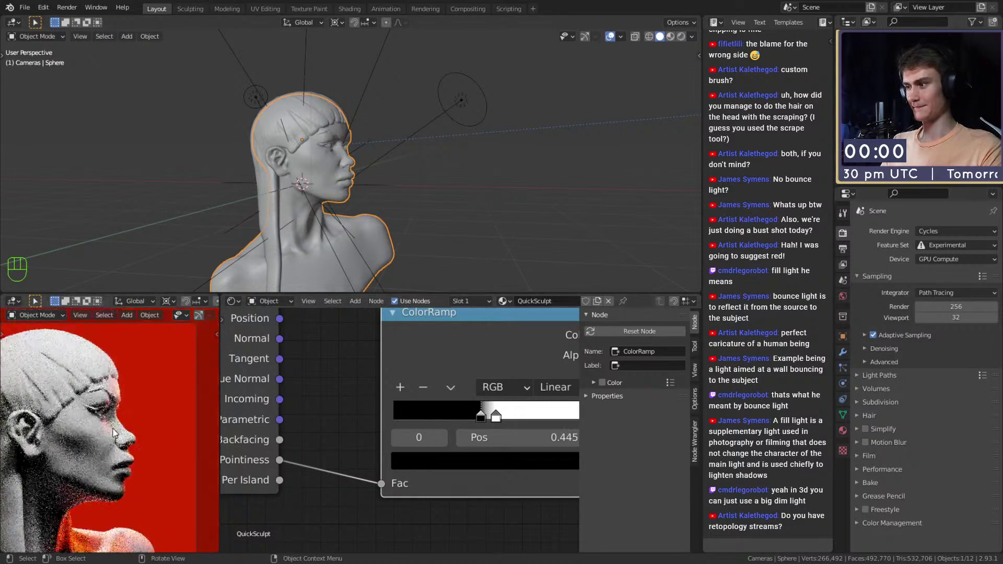
Step: Try several positions for the Pointiness ColorRamp's white stop, settle on 0.500, and save the file
drag(497, 421, 494, 423)
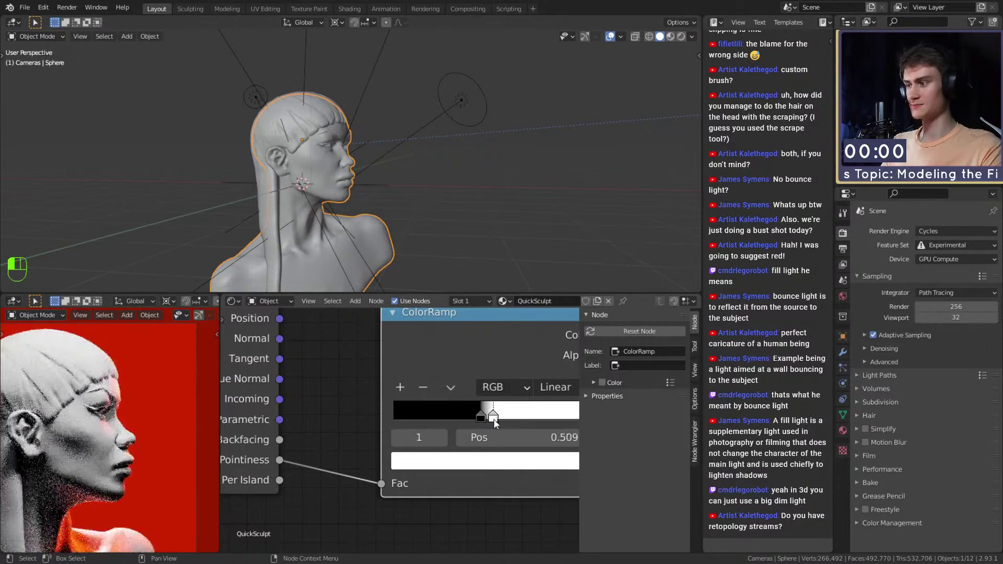
scroll(106, 460, up, 5)
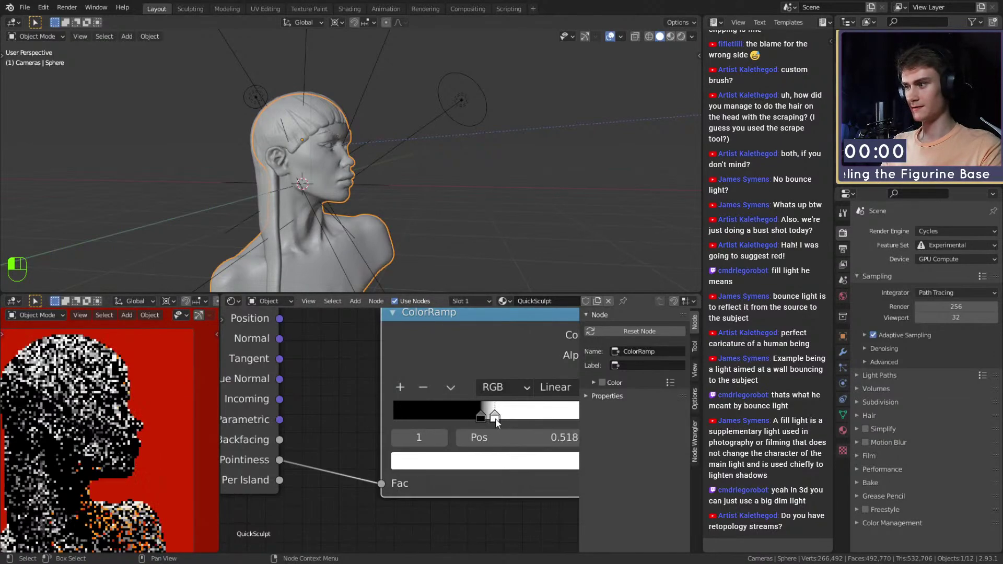
drag(497, 422, 528, 425)
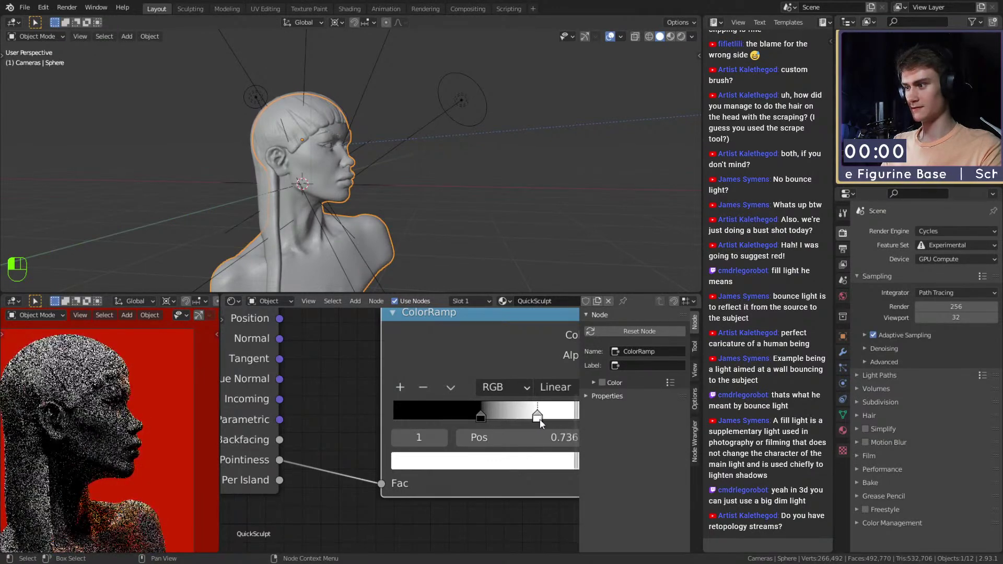
drag(538, 419, 490, 421)
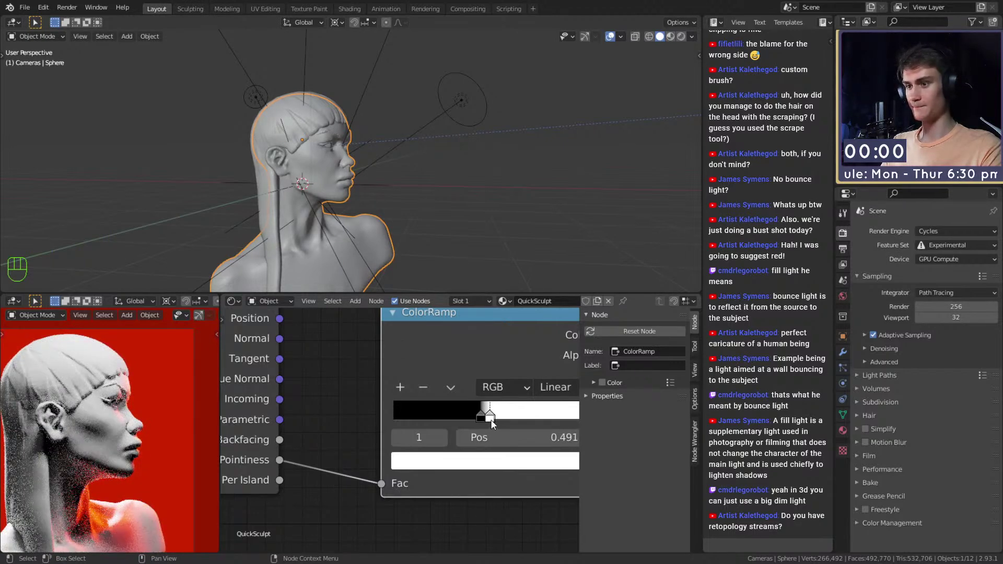
drag(492, 421, 492, 421)
click(30, 9)
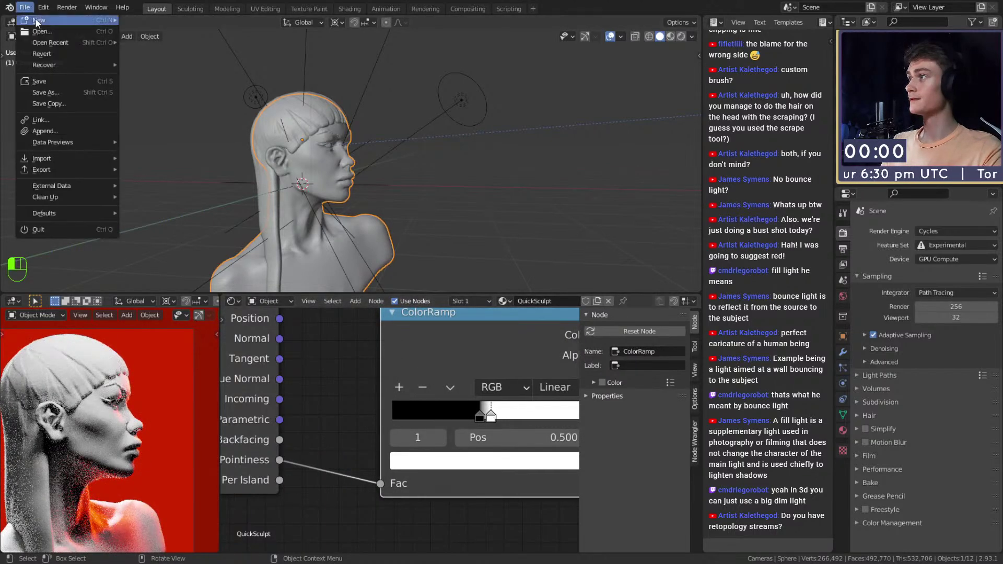
click(39, 81)
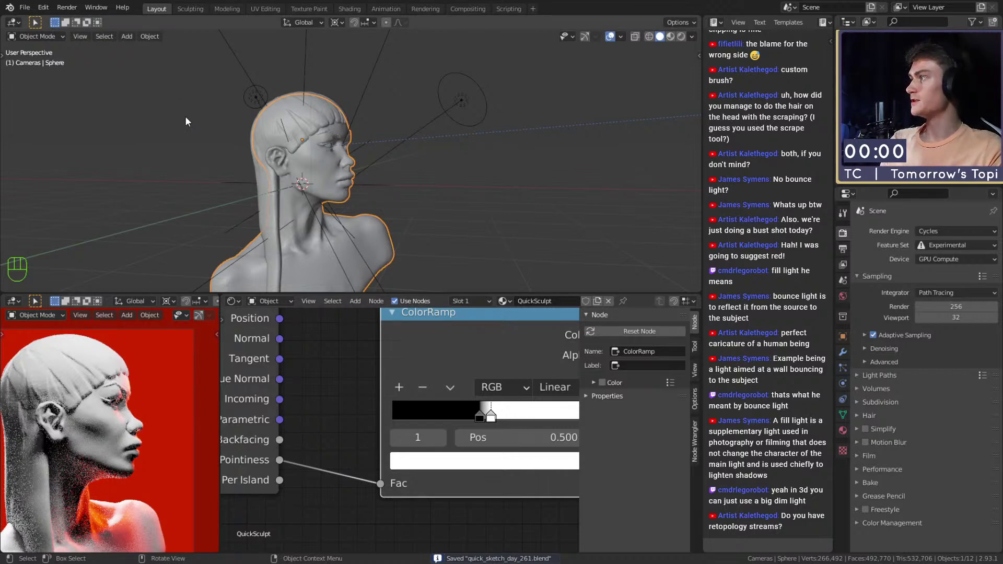
Step: Review the whole QuickSculpt material node tree and save the file
scroll(353, 413, down, 6)
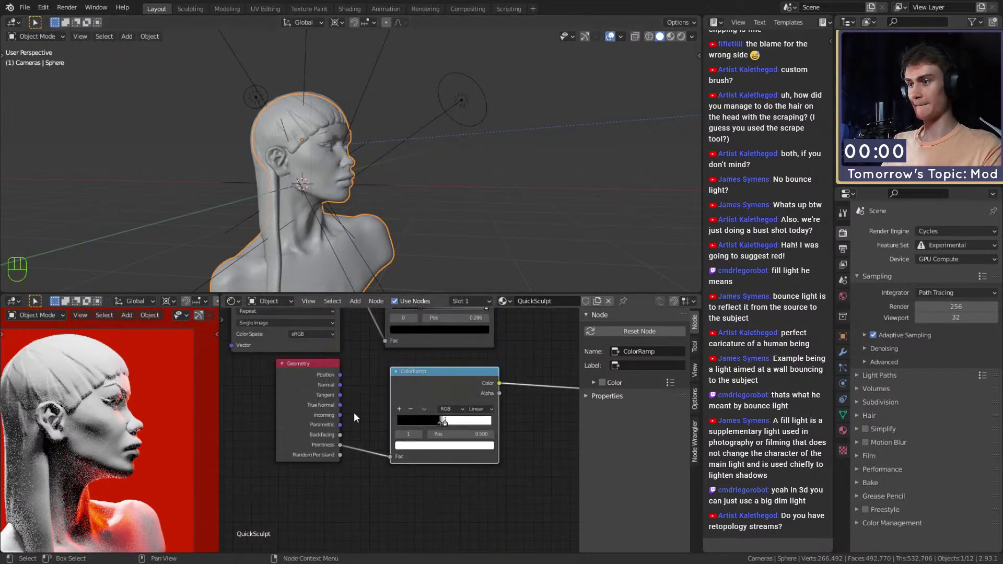
middle_drag(468, 429, 397, 445)
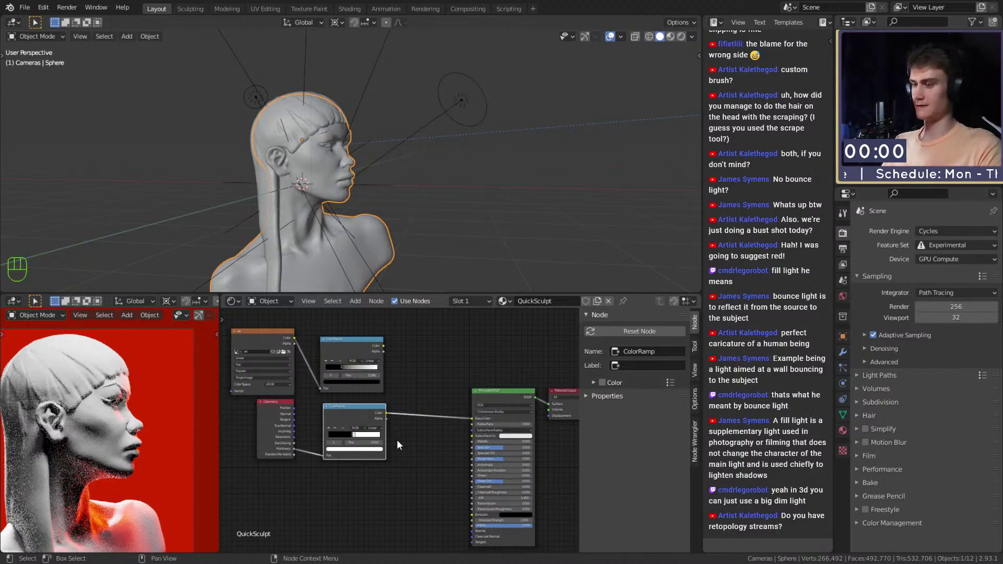
middle_drag(421, 419, 435, 403)
scroll(413, 376, down, 2)
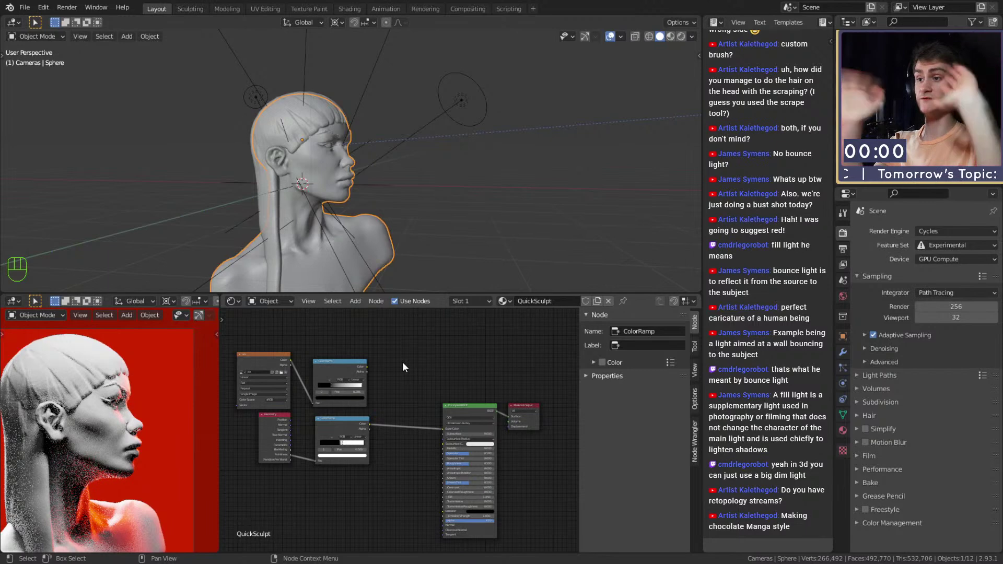
scroll(420, 376, up, 2)
scroll(415, 390, down, 3)
click(24, 8)
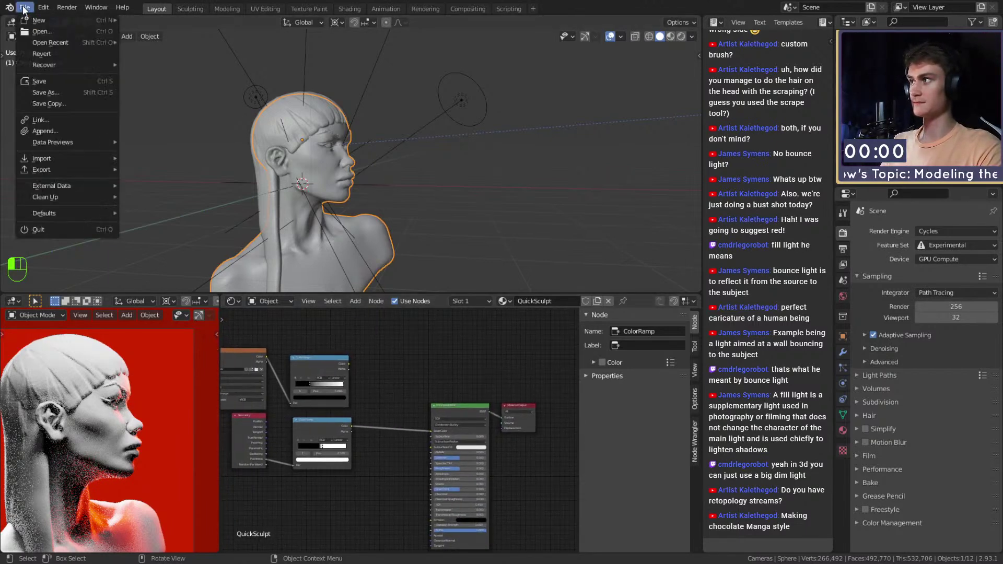
click(42, 79)
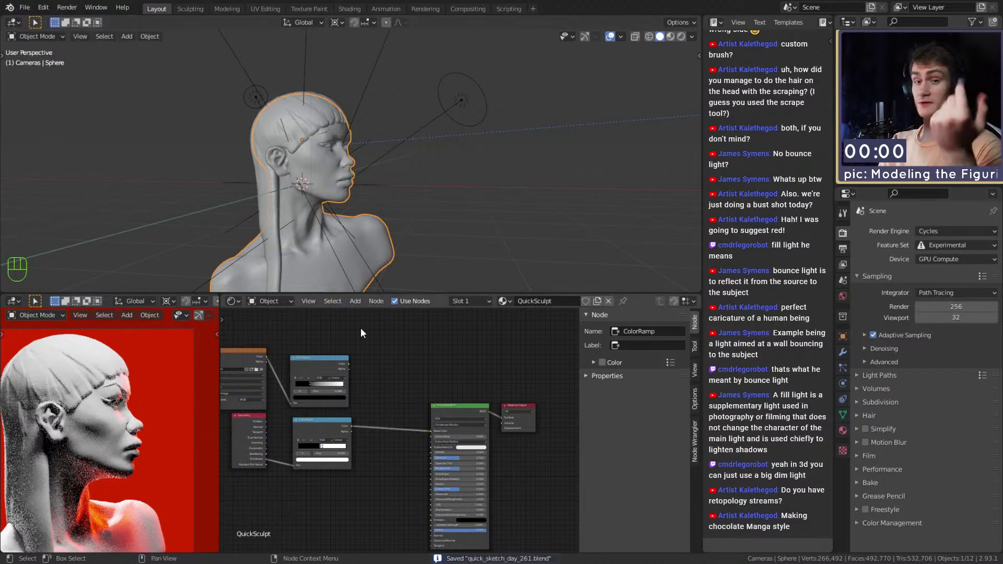
scroll(404, 364, down, 2)
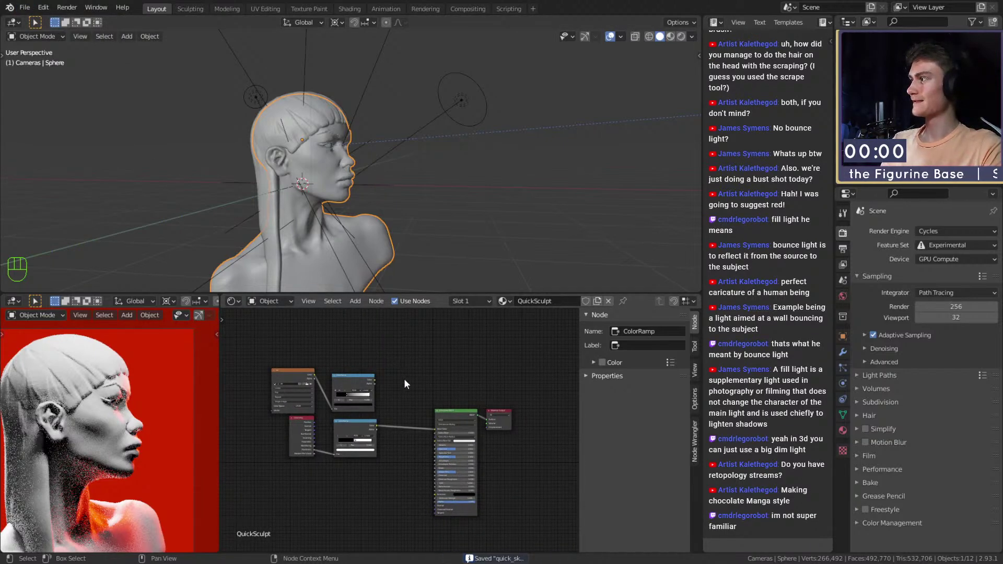
scroll(410, 378, up, 2)
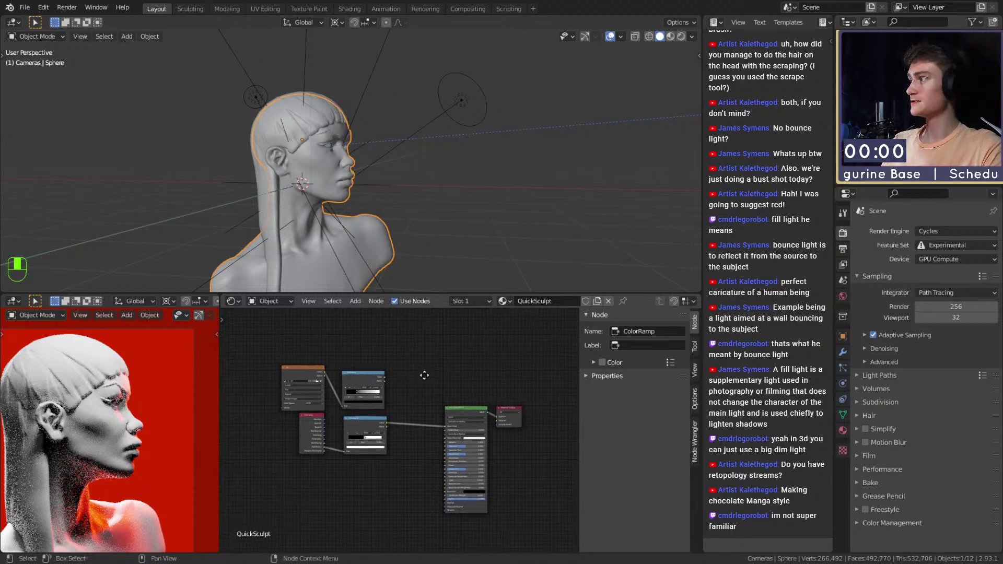
scroll(415, 378, up, 2)
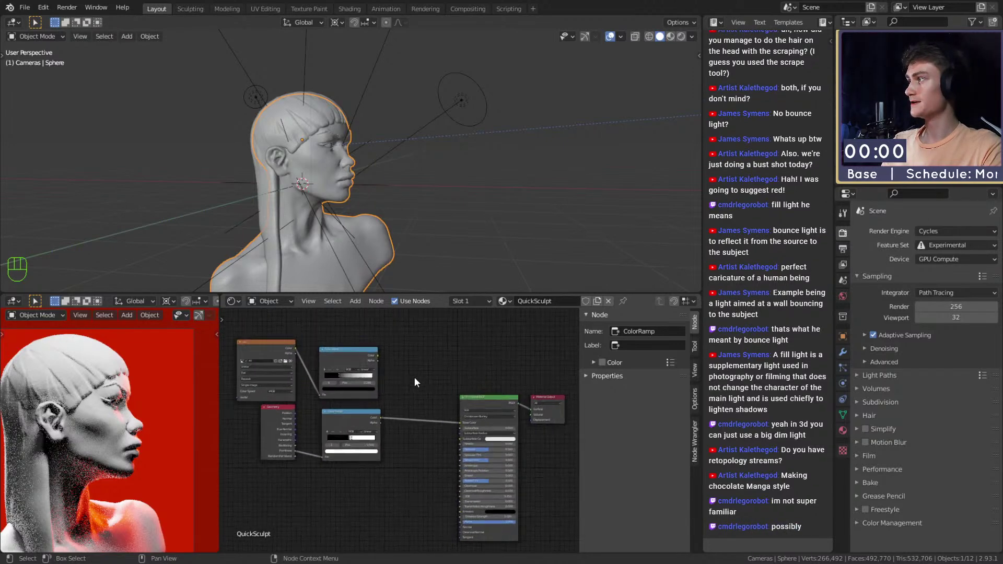
scroll(415, 379, down, 2)
mouse_move(415, 378)
middle_down()
mouse_move(478, 383)
mouse_move(470, 373)
mouse_move(372, 372)
mouse_move(397, 376)
middle_up()
scroll(463, 375, up, 2)
scroll(409, 373, up, 1)
scroll(372, 371, down, 1)
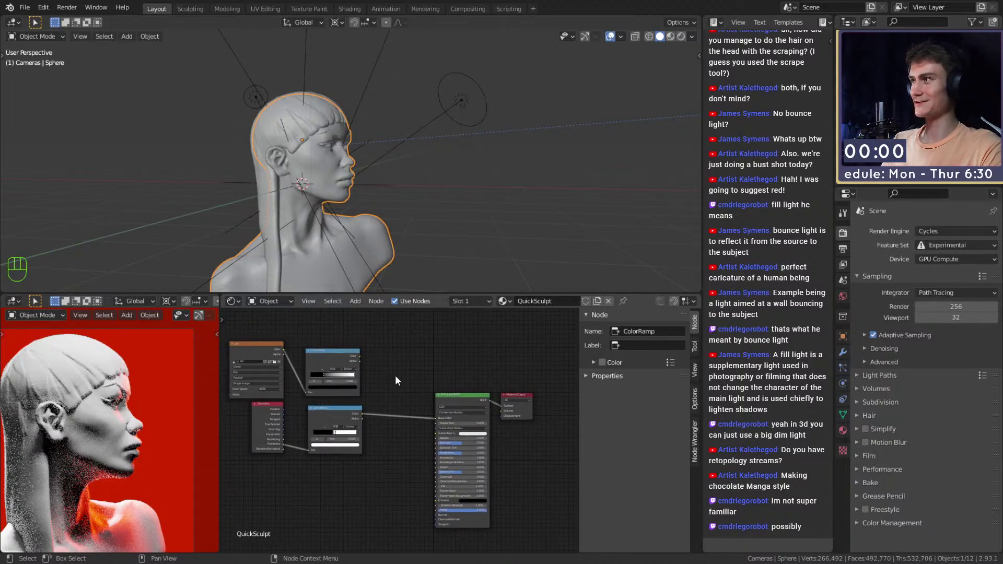
Step: Save the file and check the output dimensions and render sampling settings before rendering
key(ctrl+s)
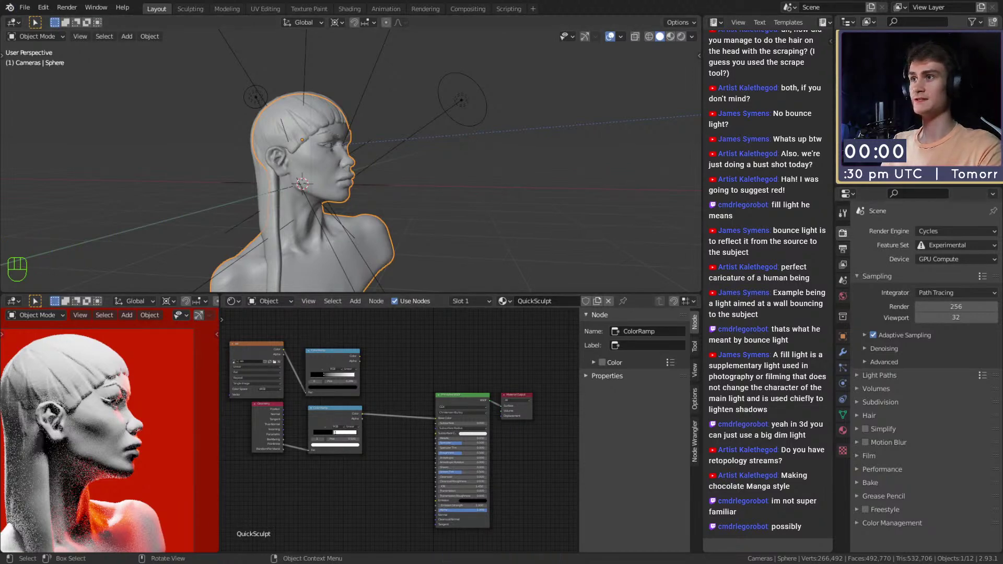
click(843, 249)
click(843, 233)
click(843, 250)
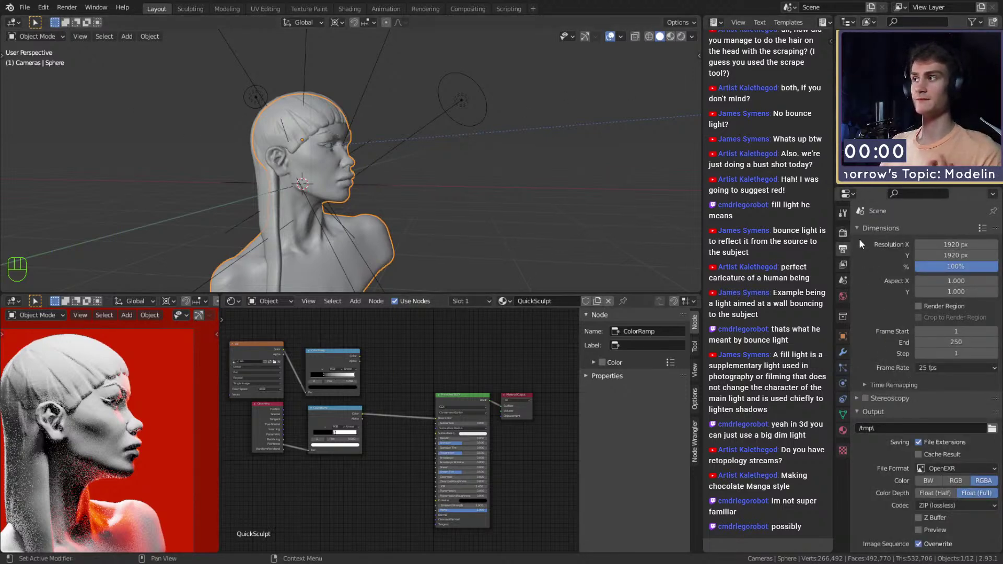
click(843, 235)
click(842, 240)
click(844, 233)
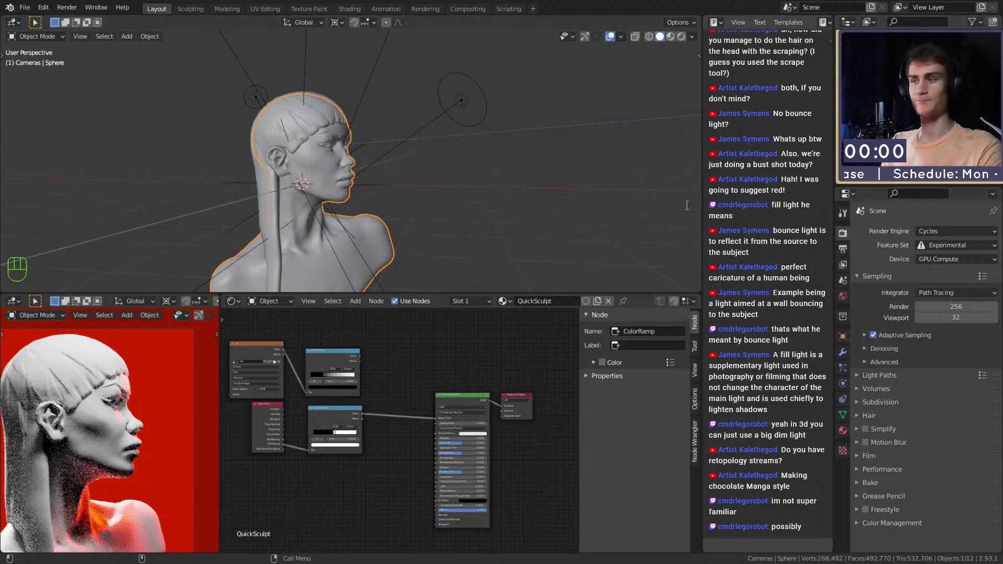
Step: Render the bust image and examine the face and neck in the render result
click(67, 7)
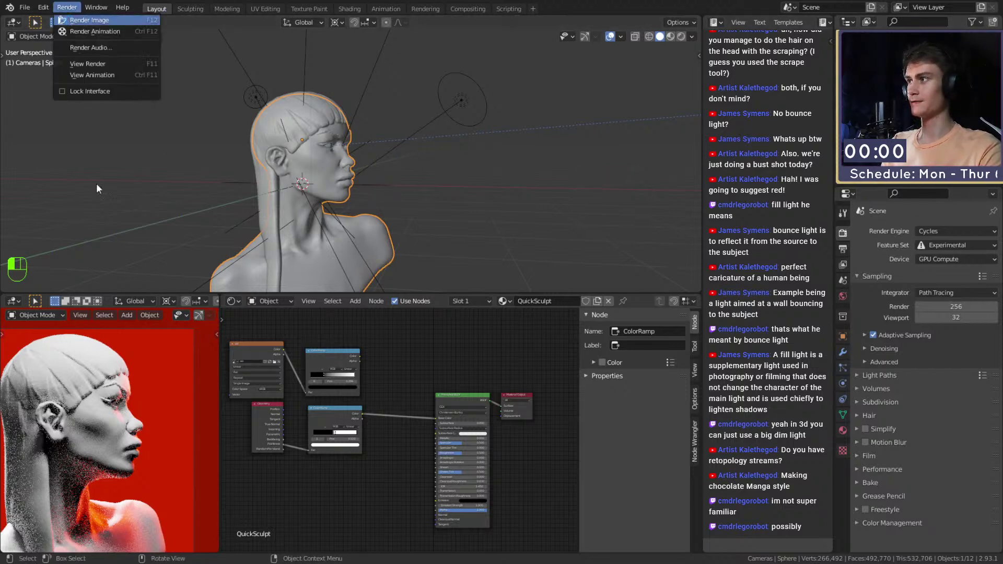
key(F12)
shift+middle_drag(119, 438, 144, 435)
scroll(144, 427, up, 1)
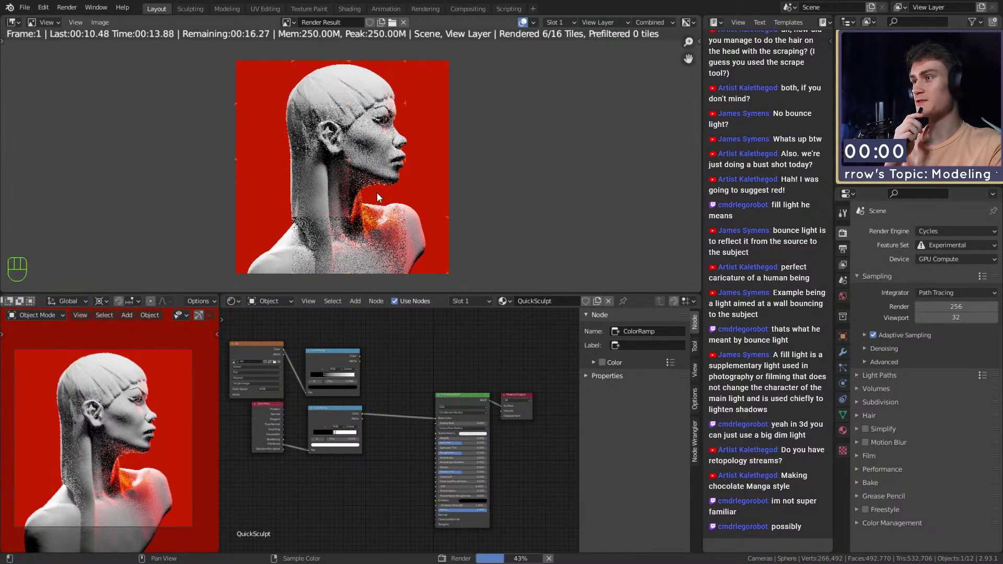
scroll(397, 217, up, 2)
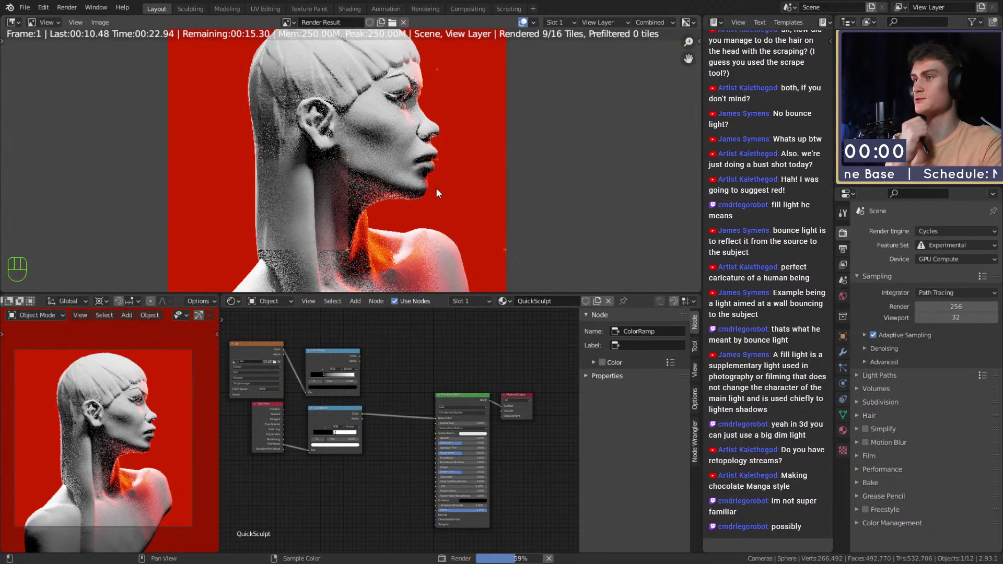
Step: Examine the whole bust and its head, neck and shoulder in the 256-sample render result
scroll(418, 195, down, 5)
scroll(415, 187, up, 3)
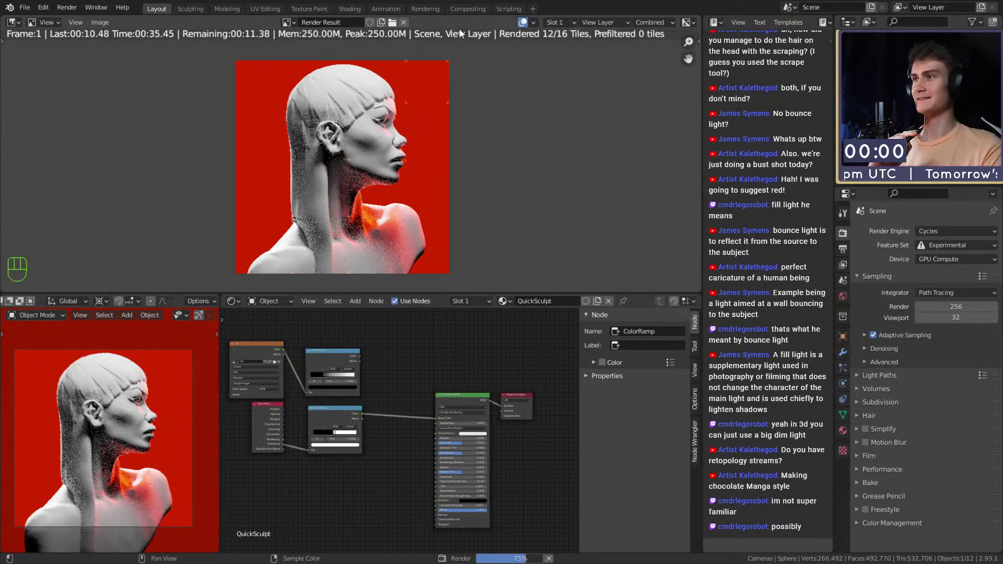
scroll(488, 189, down, 2)
scroll(466, 139, up, 3)
scroll(473, 142, down, 3)
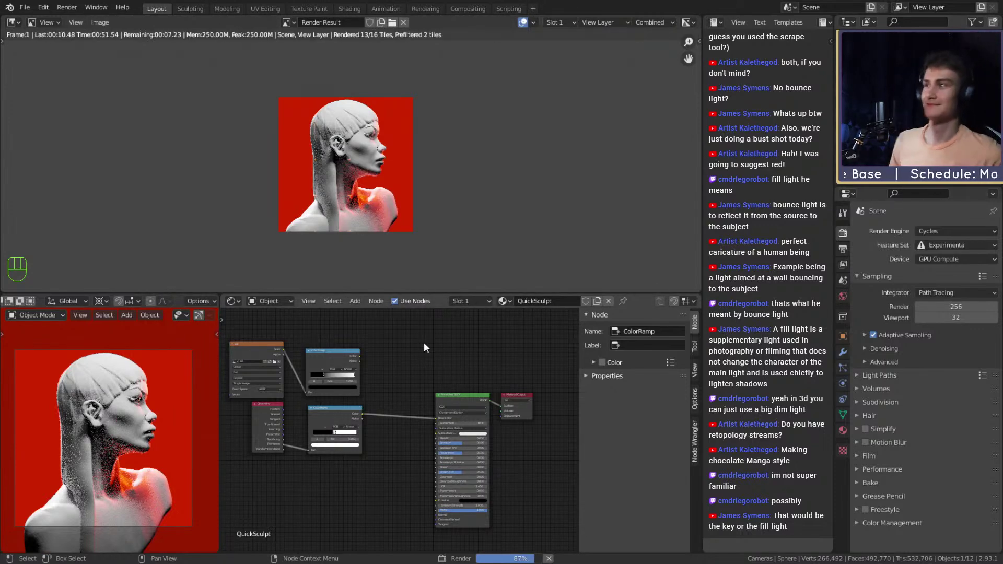
mouse_move(438, 294)
mouse_down()
mouse_move(438, 317)
mouse_move(444, 299)
mouse_up()
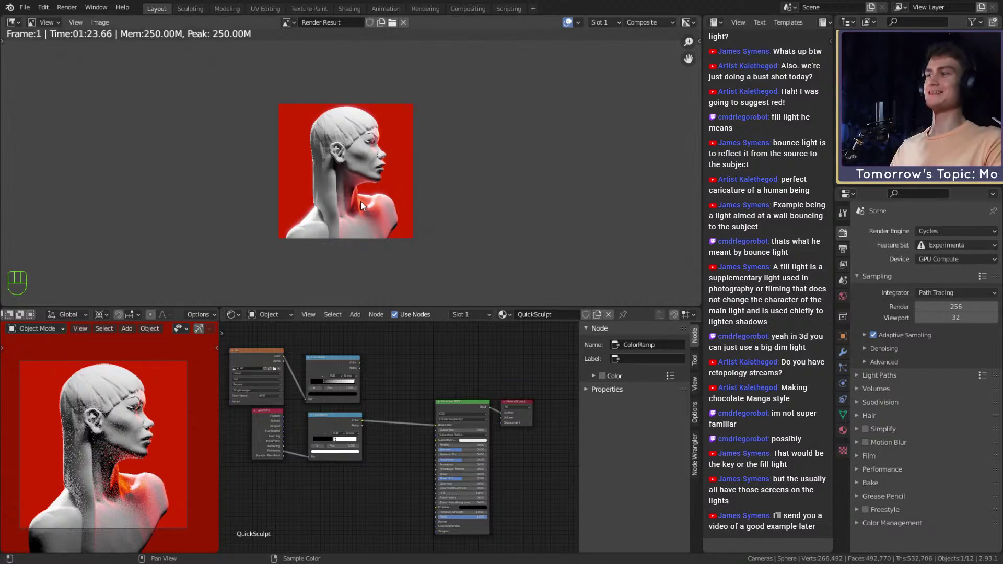
scroll(347, 176, up, 4)
scroll(338, 165, down, 3)
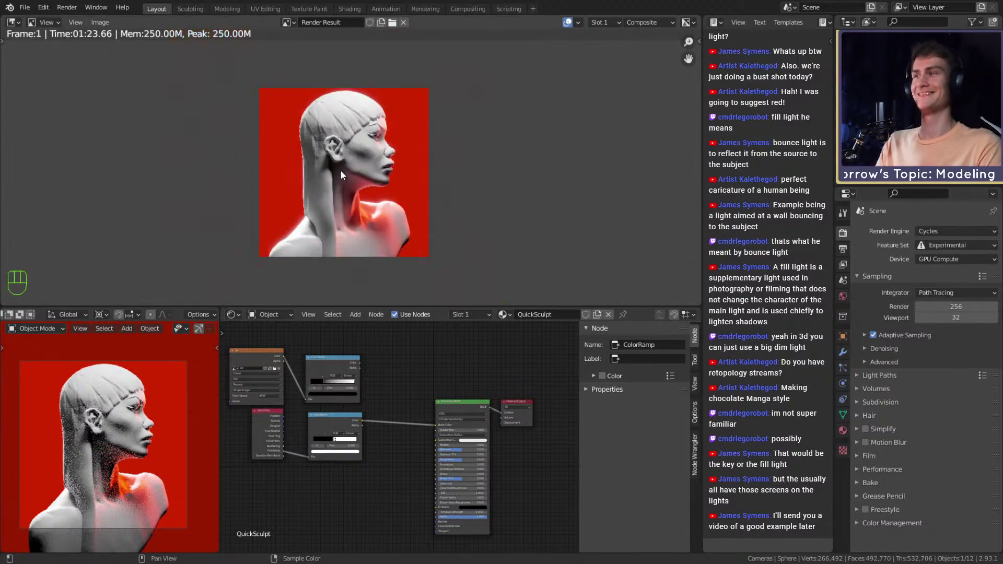
scroll(347, 144, up, 3)
scroll(350, 139, down, 2)
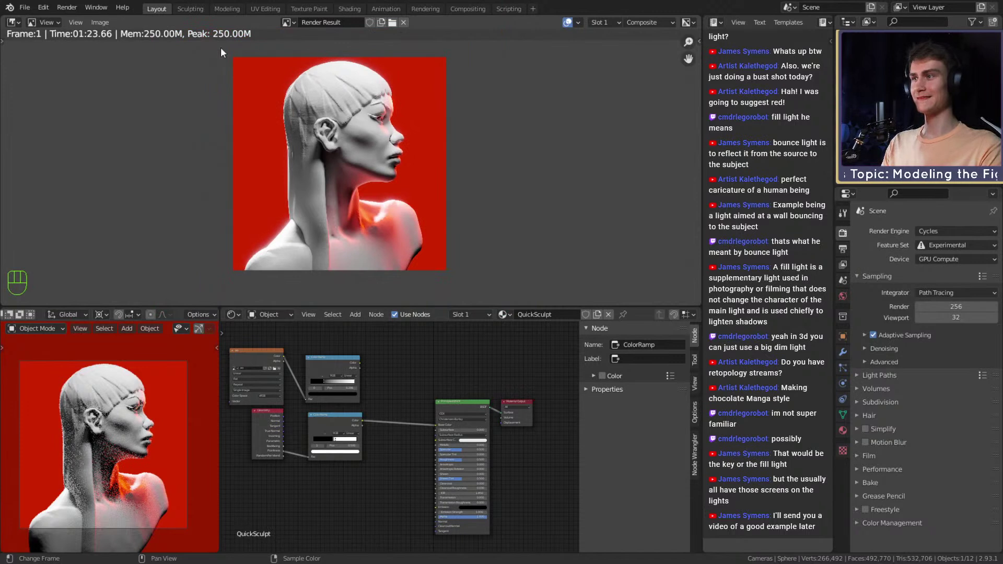
Step: Save the project file and save the rendered bust image as quick_sketch_day_261_1920x1920.png
click(21, 8)
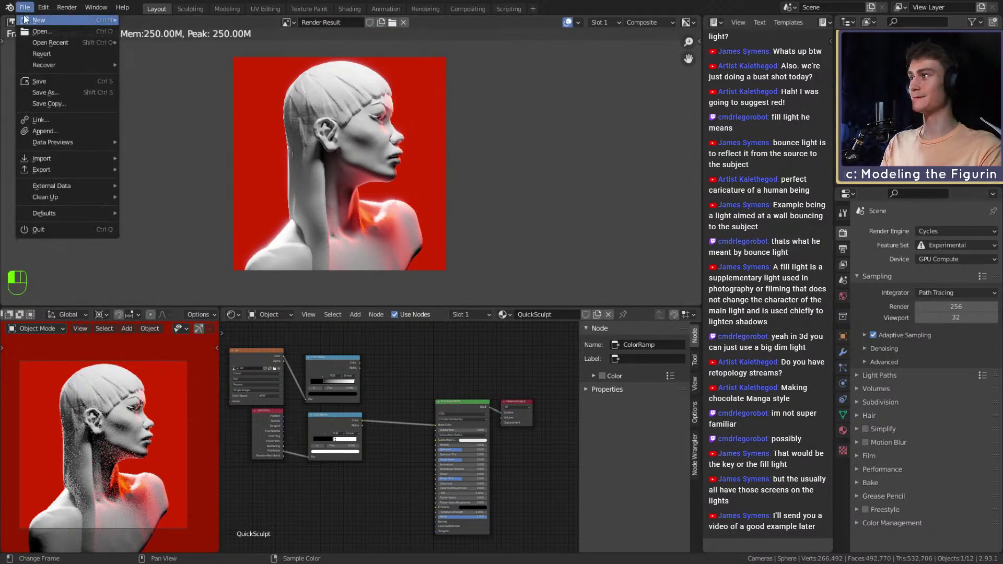
click(37, 80)
click(100, 22)
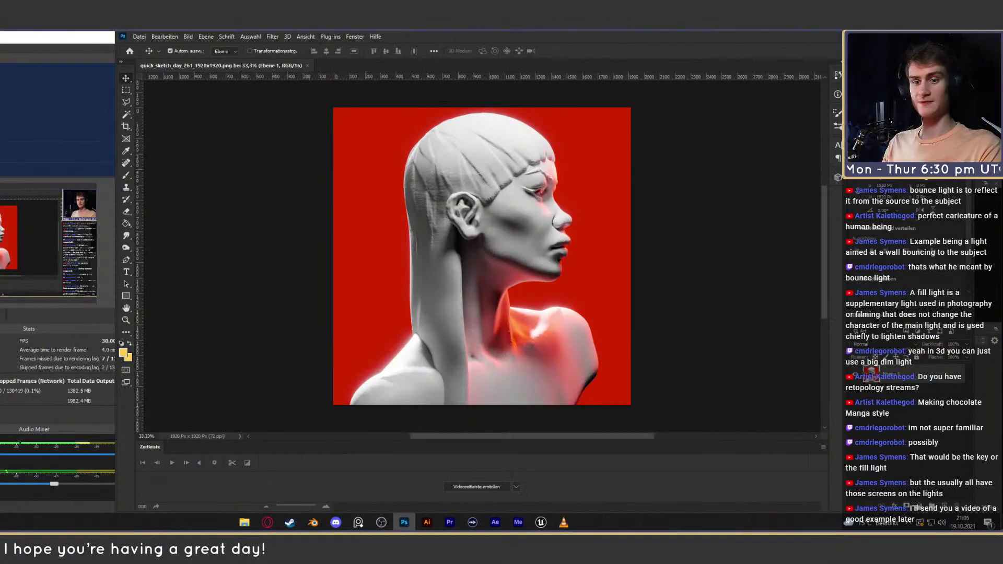
Step: Add a Selective Color adjustment layer over the bust render, go through its neutrals and whites, and lower the black amount in the whites
click(920, 506)
click(933, 498)
click(901, 185)
click(909, 244)
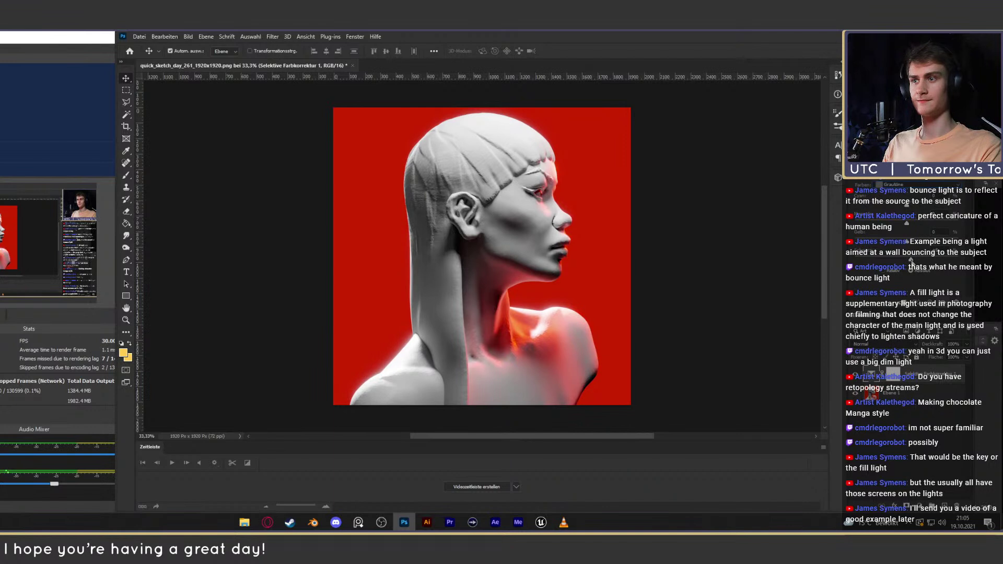
click(901, 185)
click(909, 233)
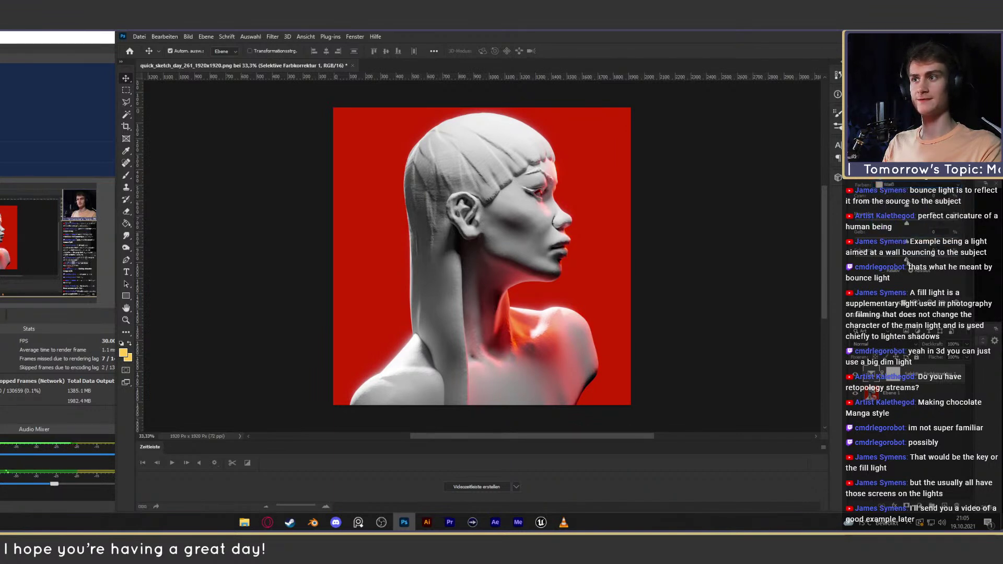
drag(907, 261, 901, 260)
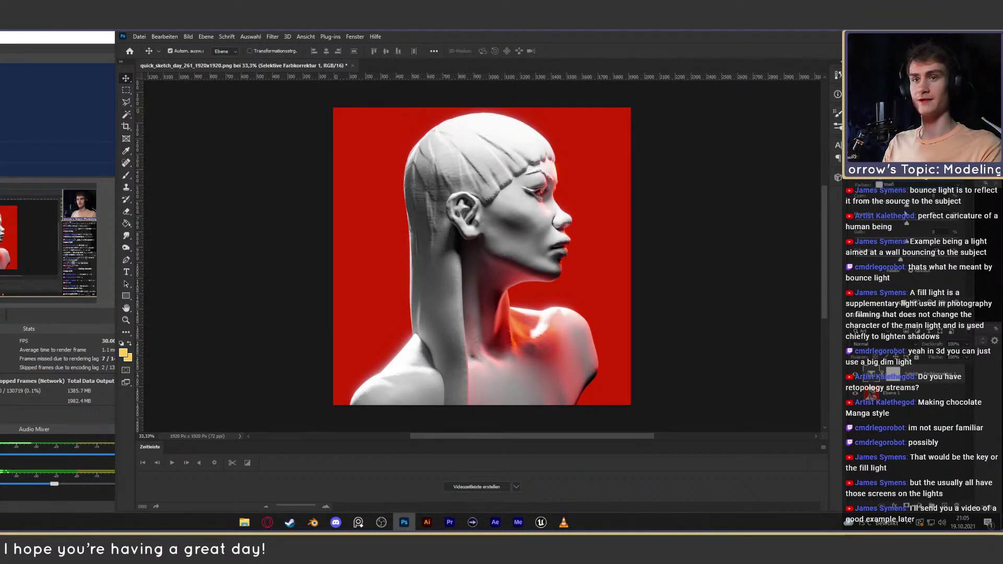
Step: Slightly increase the black amount for the blacks range in the Selective Color adjustment
click(912, 186)
click(908, 259)
drag(909, 261, 908, 261)
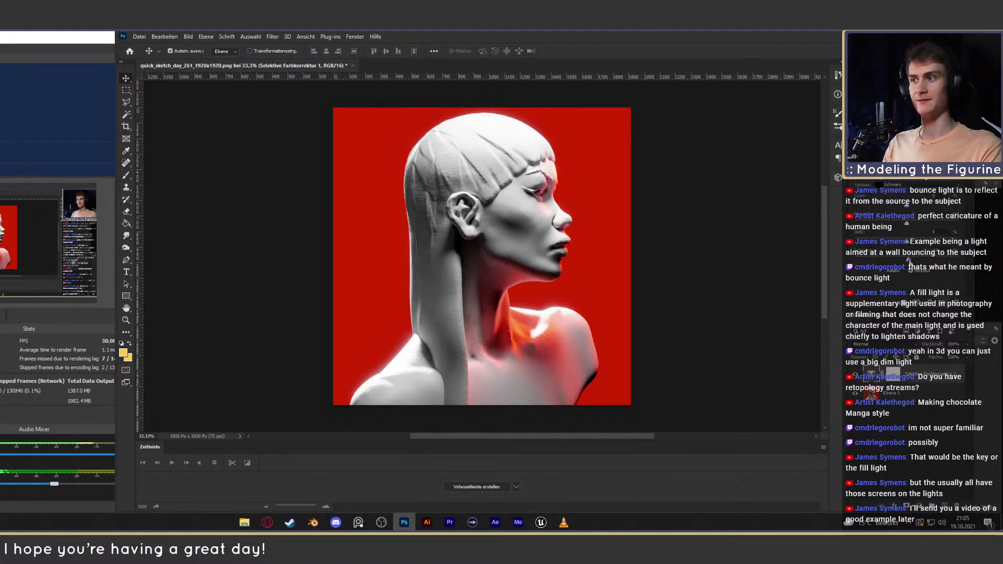
Step: Add a Vibrance adjustment layer above the Selective Color layer, raise its vibrance, adjust its saturation, and leave no layer selected
click(543, 218)
key(z)
drag(544, 219, 522, 235)
click(922, 384)
click(916, 512)
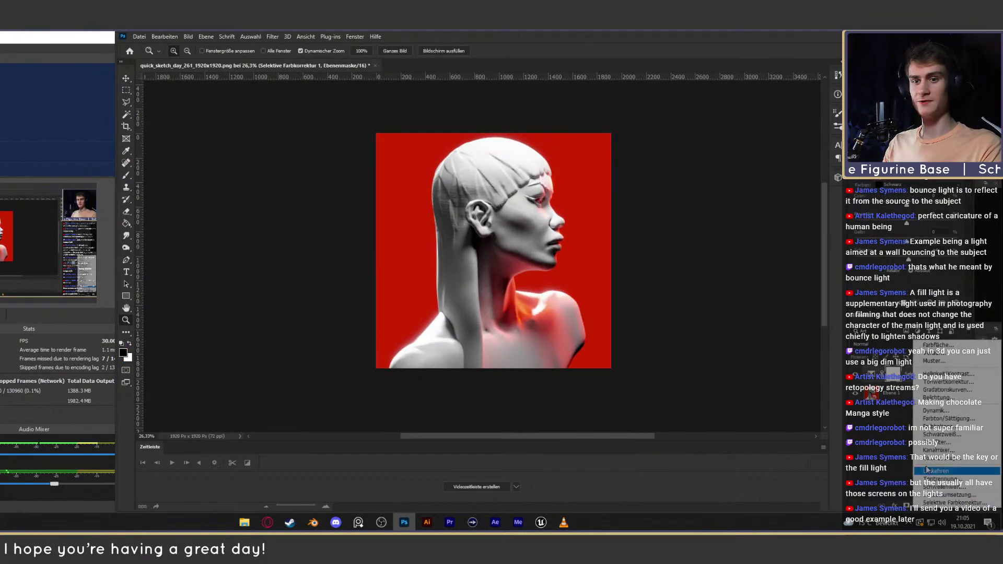
click(936, 411)
drag(907, 186, 949, 187)
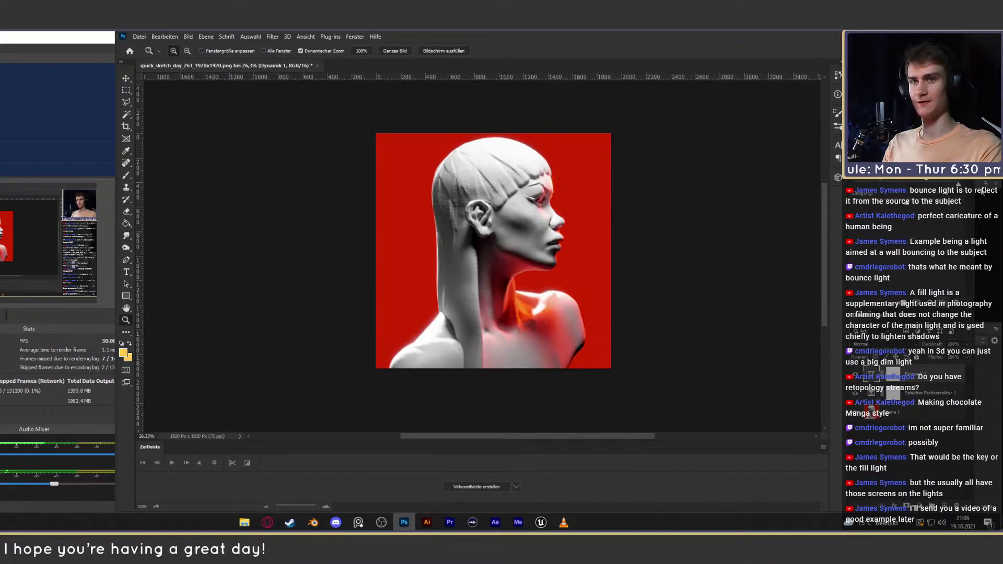
drag(909, 205, 932, 238)
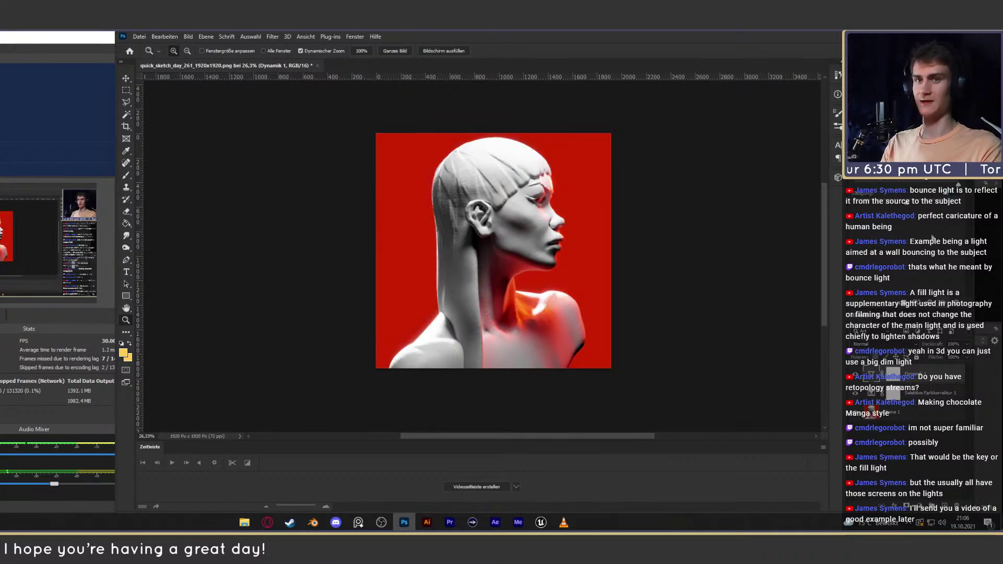
click(126, 79)
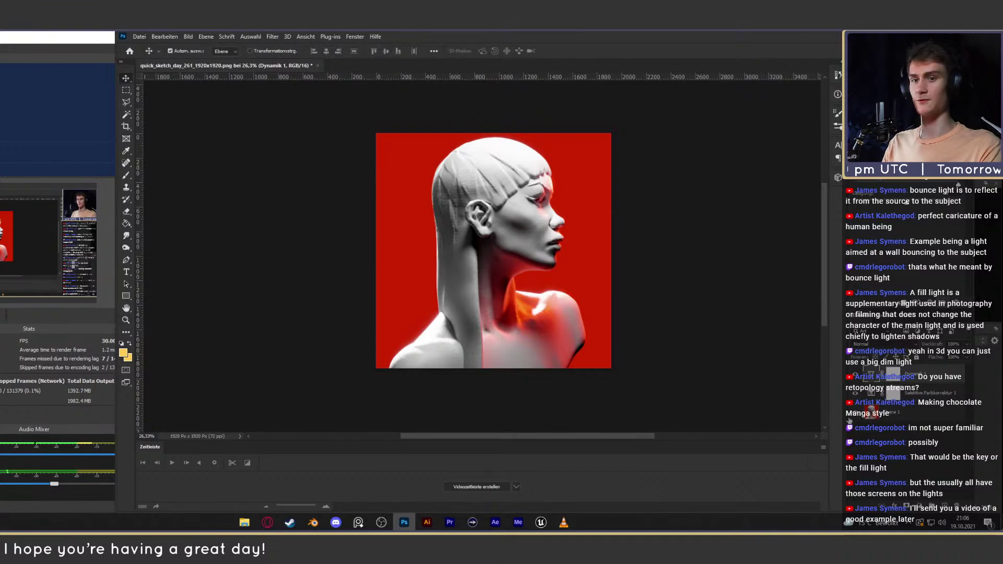
click(586, 339)
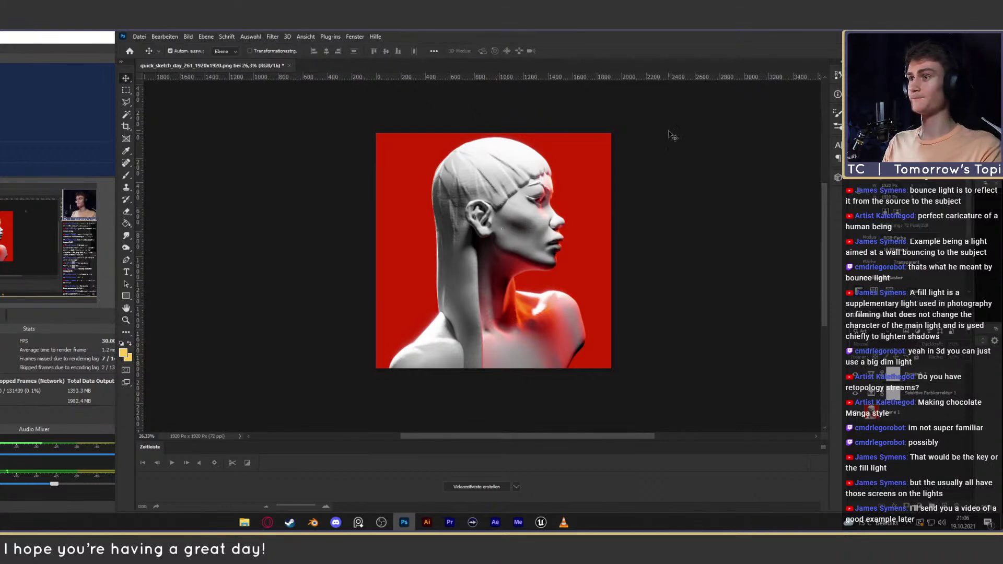
Step: Check the graded bust image and save it as quick_sketch_day_261_1920x1920.psd with maximized compatibility
key(z)
drag(544, 183, 601, 185)
drag(517, 258, 491, 240)
key(v)
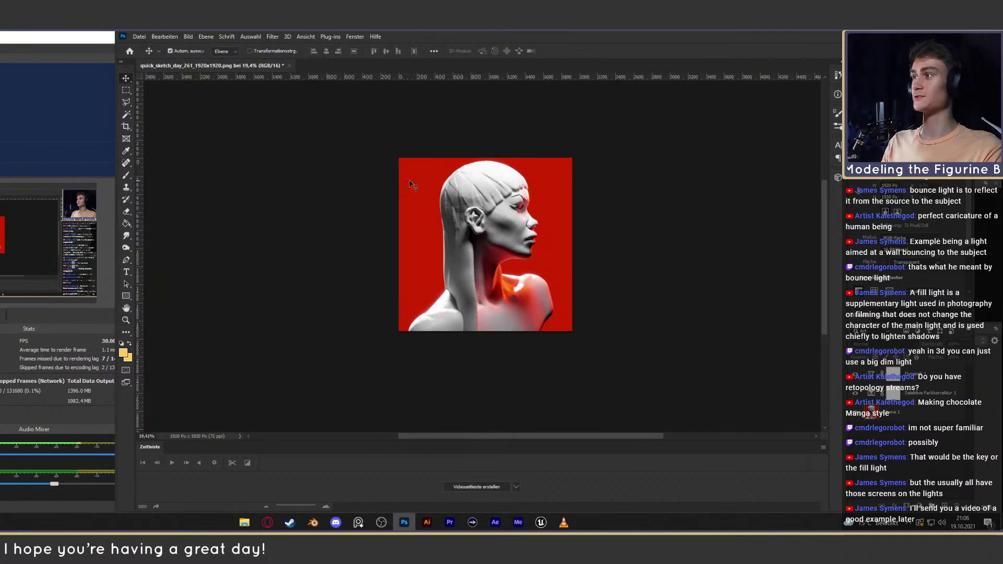
key(ctrl+shift+s)
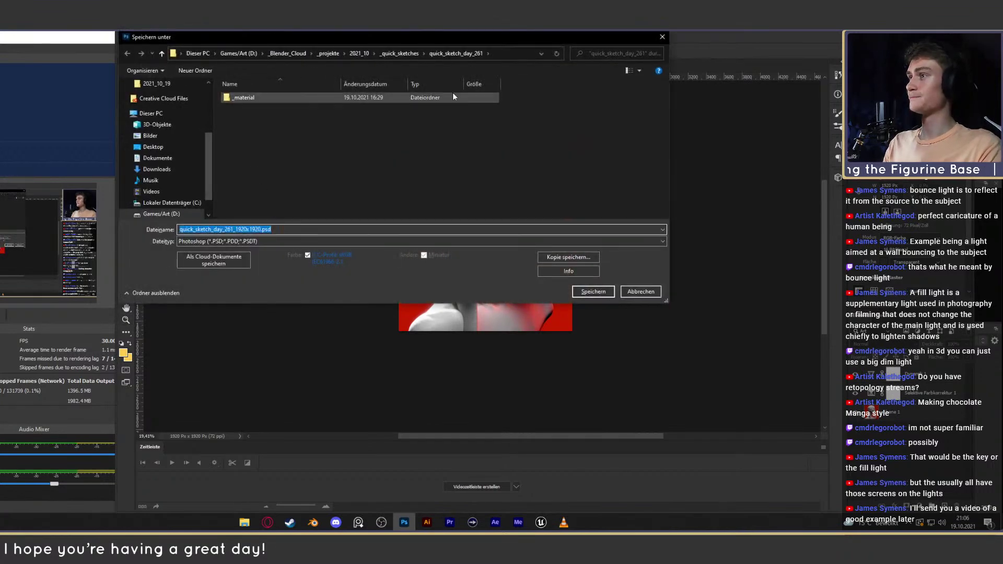
key(Return)
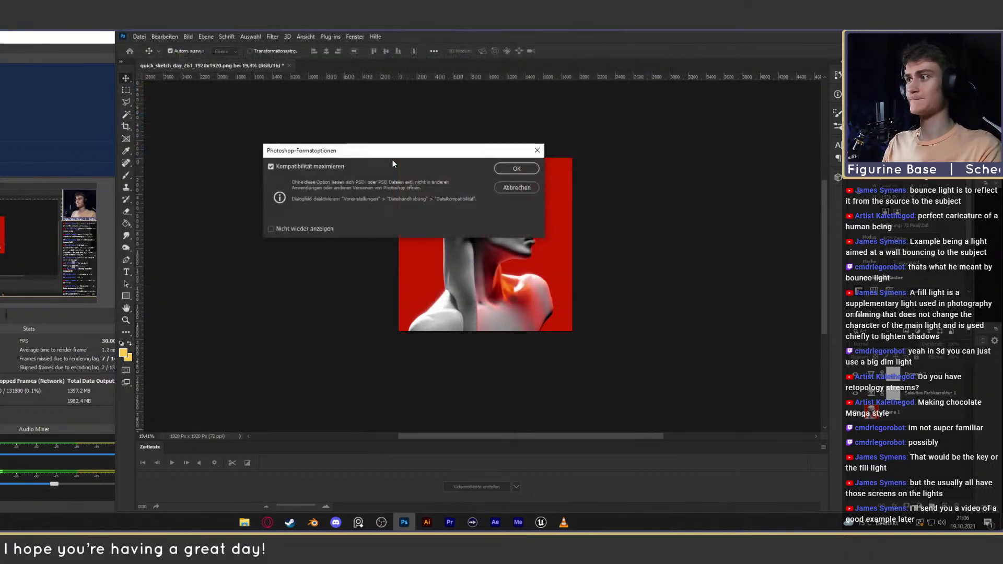
click(511, 172)
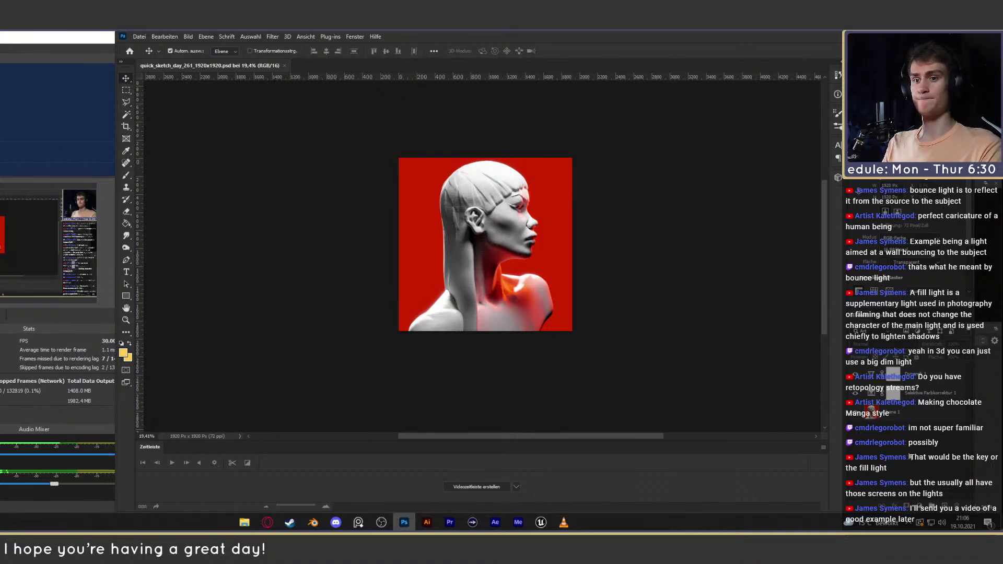
Step: Start a Save for Web export of the bust as a 1920 px JPEG and go up from _stream_thumbnails to the _projects folder
mouse_move(824, 232)
mouse_down()
mouse_move(830, 137)
mouse_move(836, 215)
mouse_move(825, 233)
mouse_up()
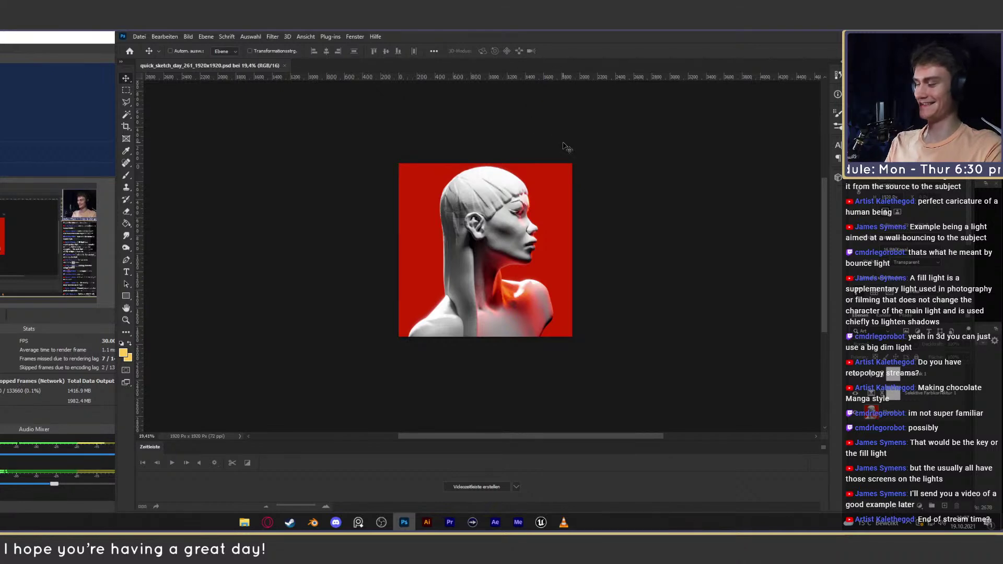
key(ctrl+alt+shift+s)
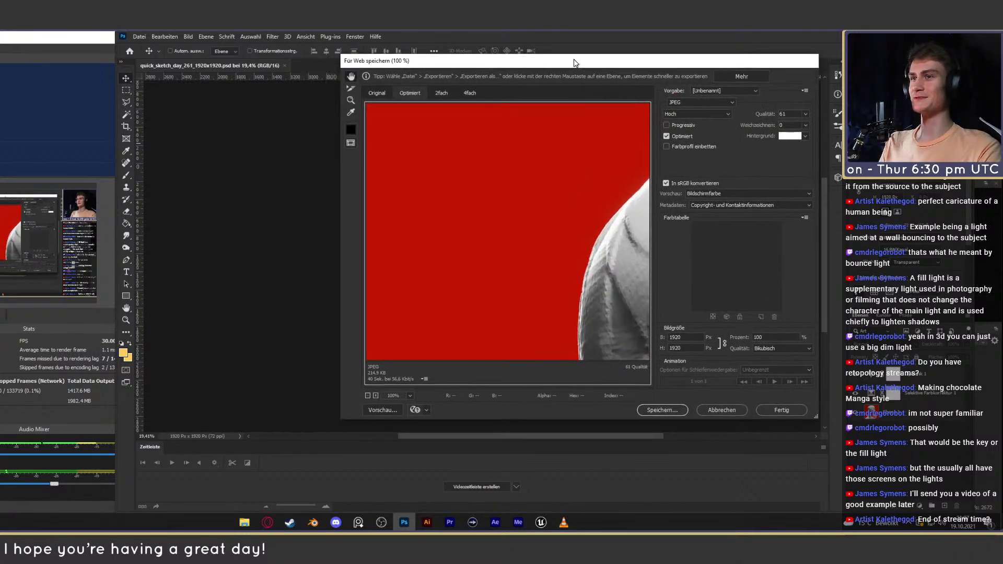
click(621, 406)
click(490, 87)
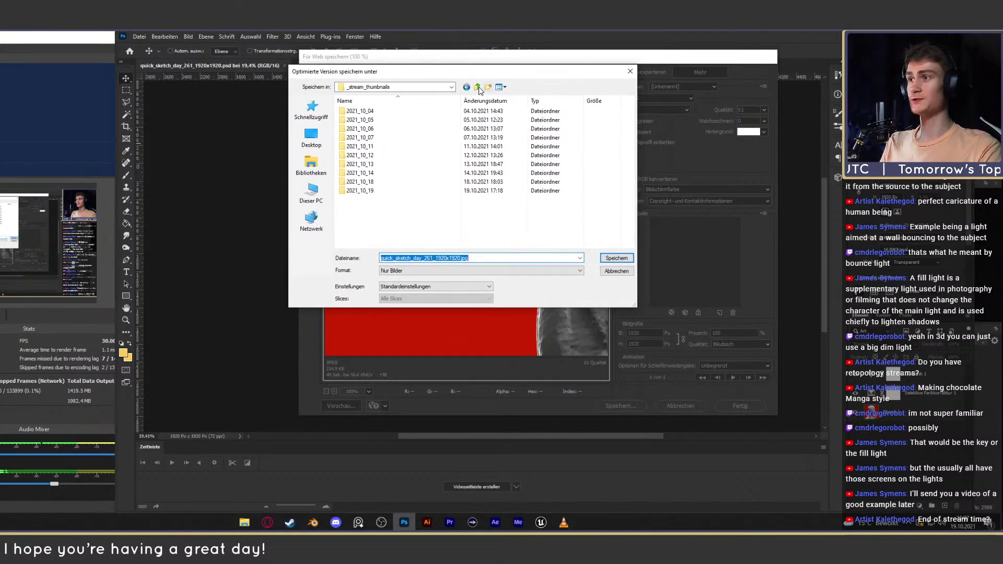
click(478, 87)
click(477, 88)
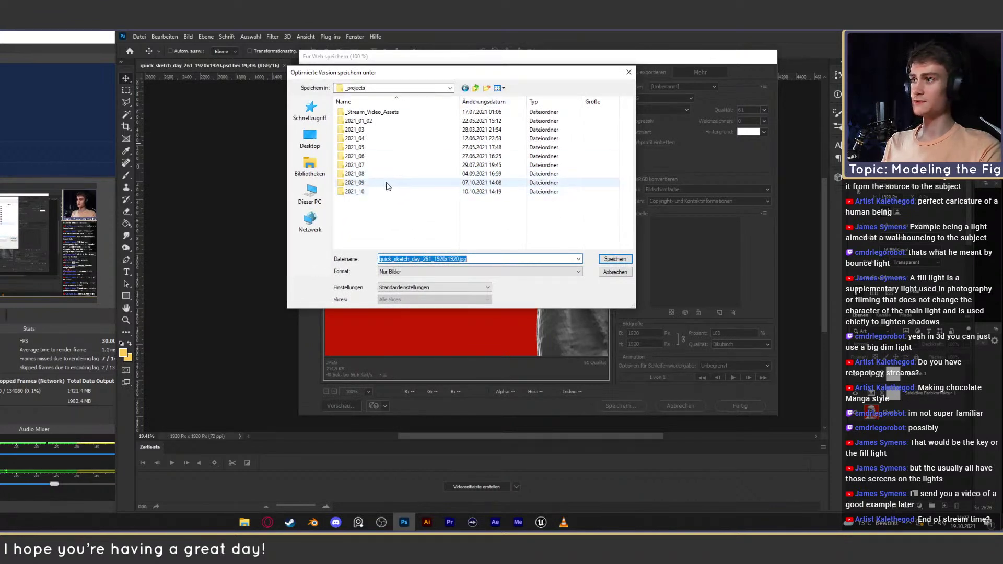
Step: Look for the sketch's save folder in the 2021_10 folder of _projects
drag(446, 73, 449, 75)
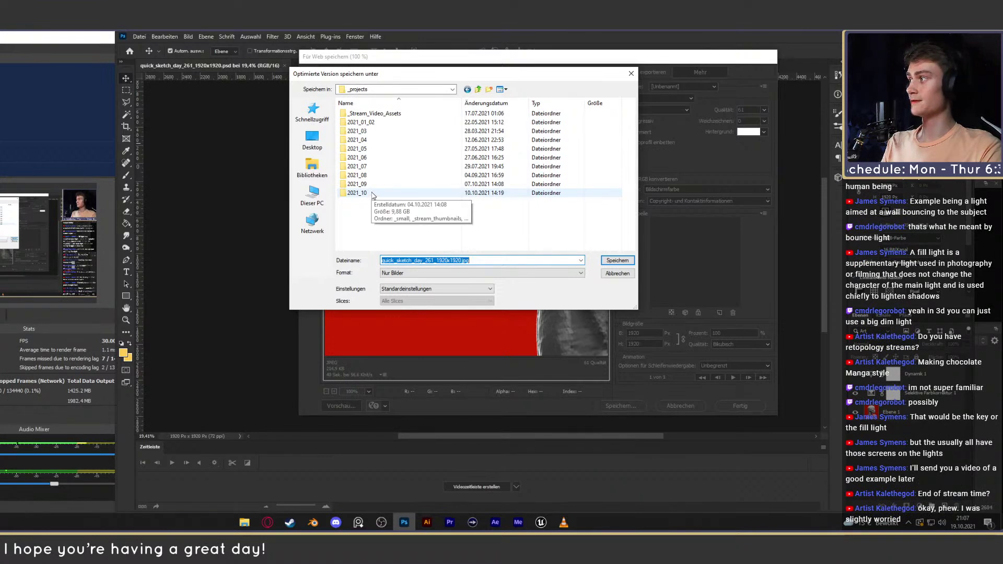
drag(482, 76, 481, 80)
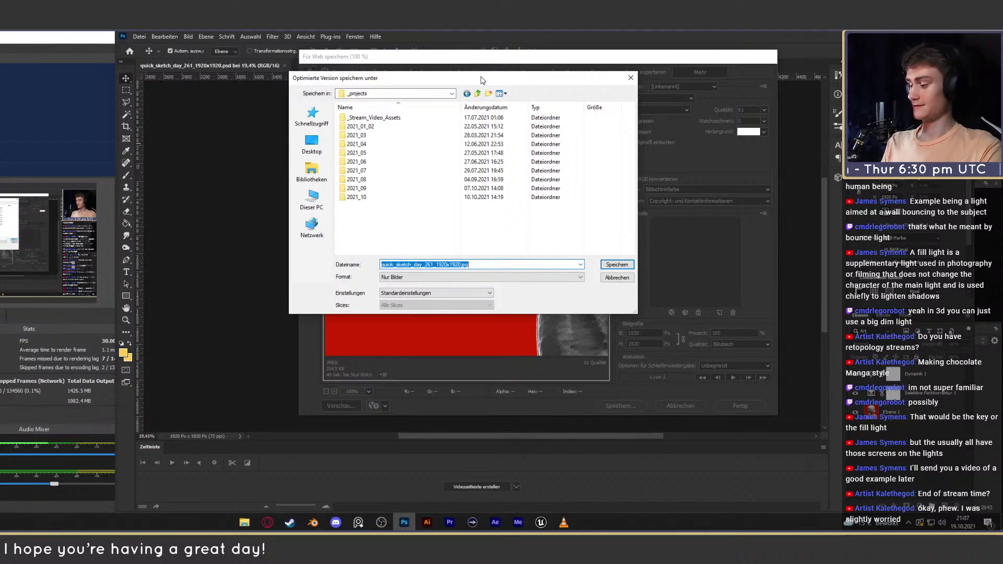
drag(482, 80, 487, 73)
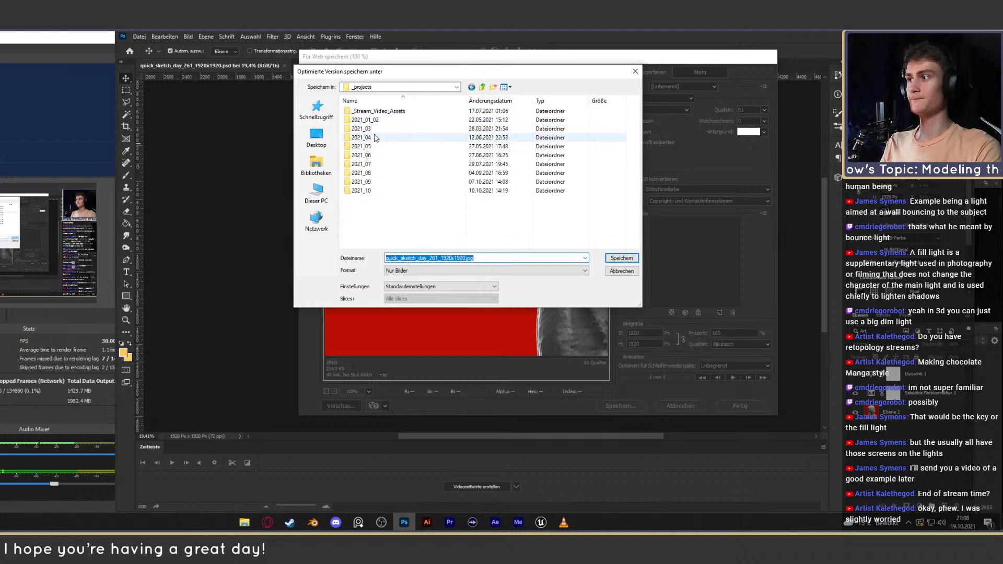
double_click(373, 192)
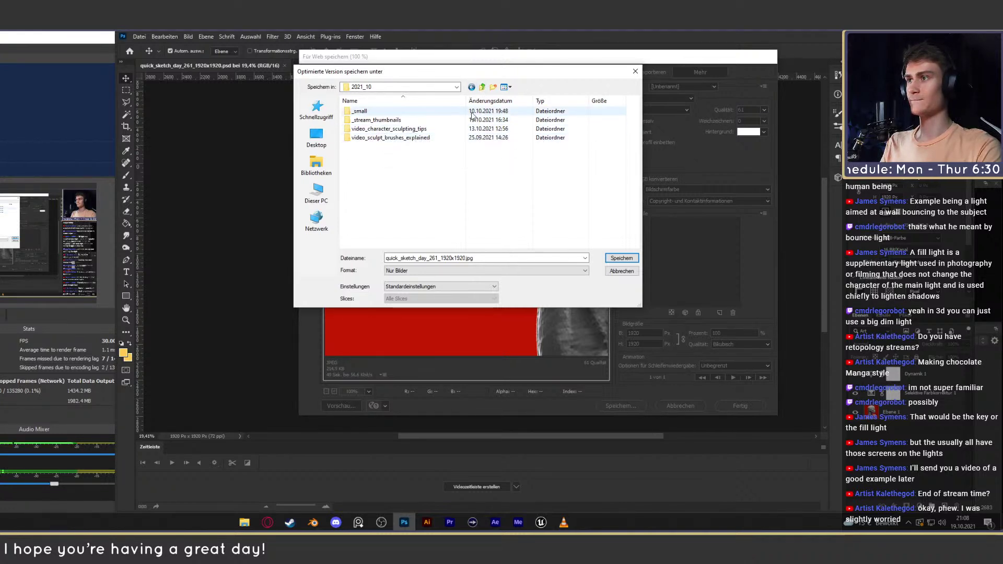
Step: Browse to the other 2021_10 project folder and through _quick_sketches and quick_sketch_day_261 into the _material folder
click(482, 87)
double_click(369, 111)
click(369, 129)
double_click(369, 130)
double_click(368, 191)
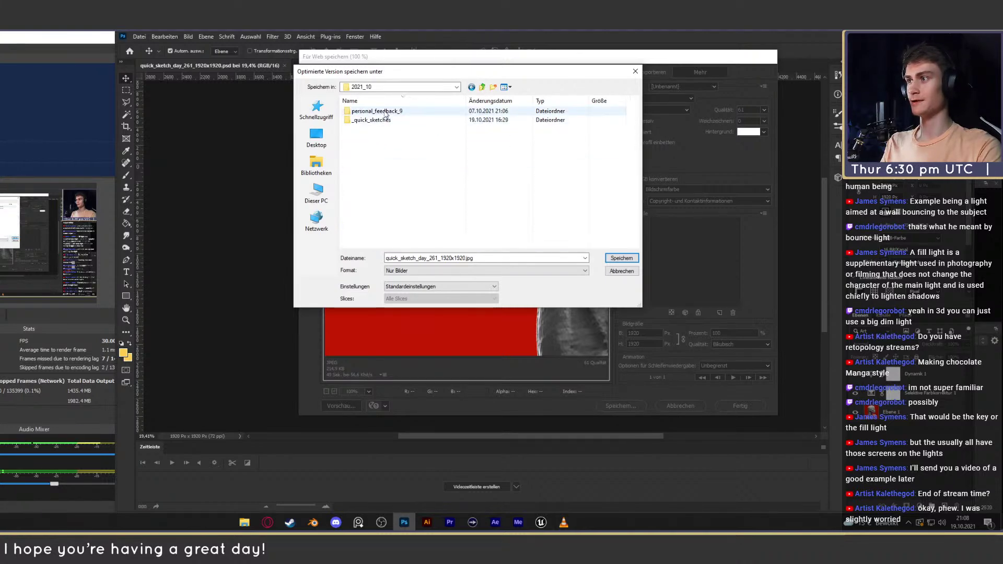
click(483, 87)
double_click(369, 122)
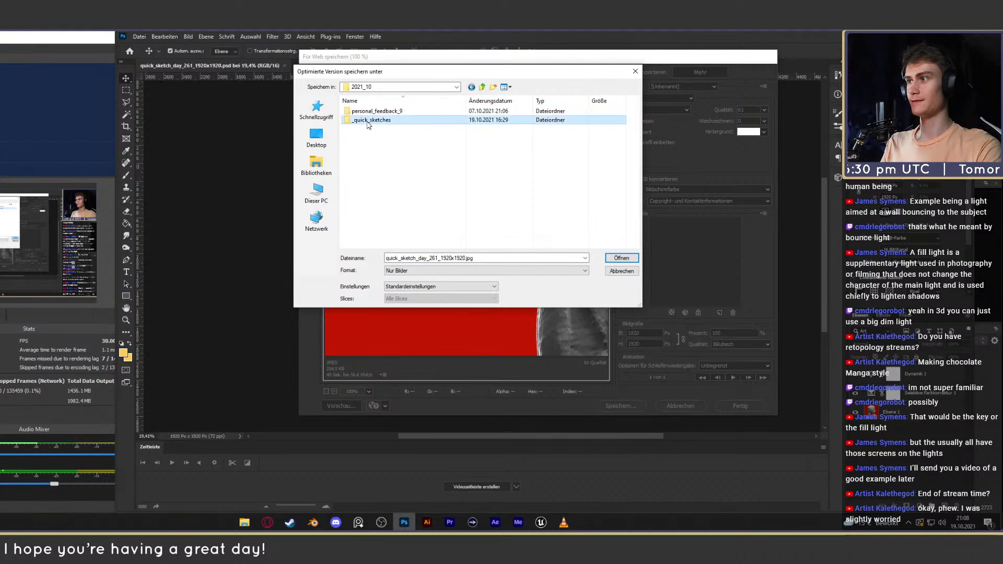
double_click(378, 243)
double_click(369, 111)
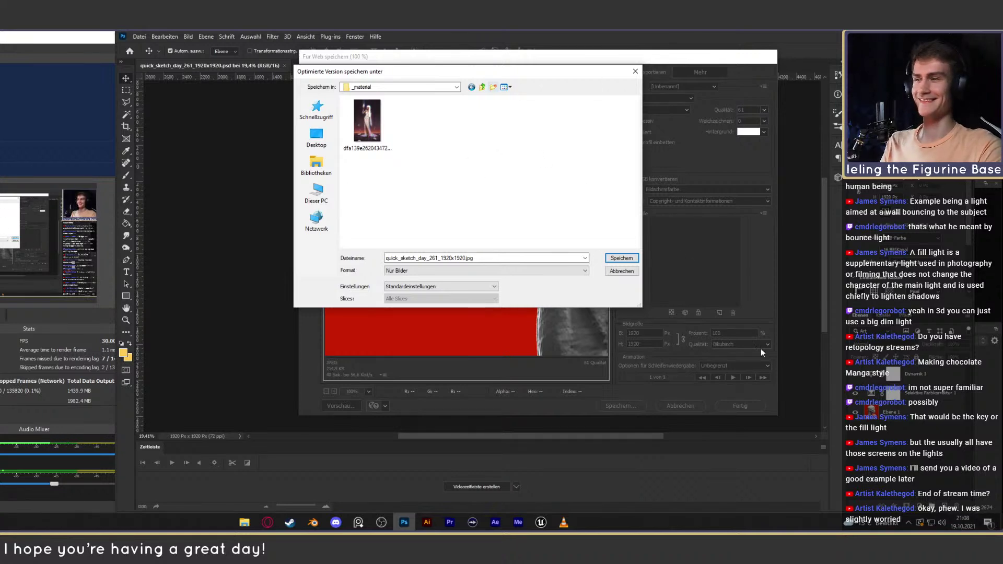
click(964, 522)
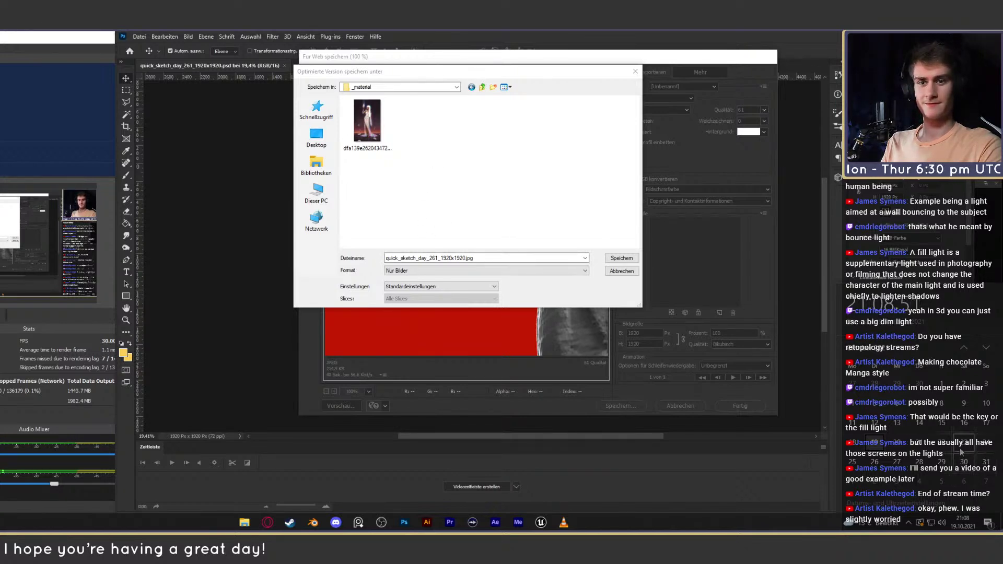
click(496, 217)
Step: Save the JPEG as quick_sketch_day_261_1920x1920.jpg in the quick_sketch_day_261 folder, one level above _material
drag(486, 71, 467, 77)
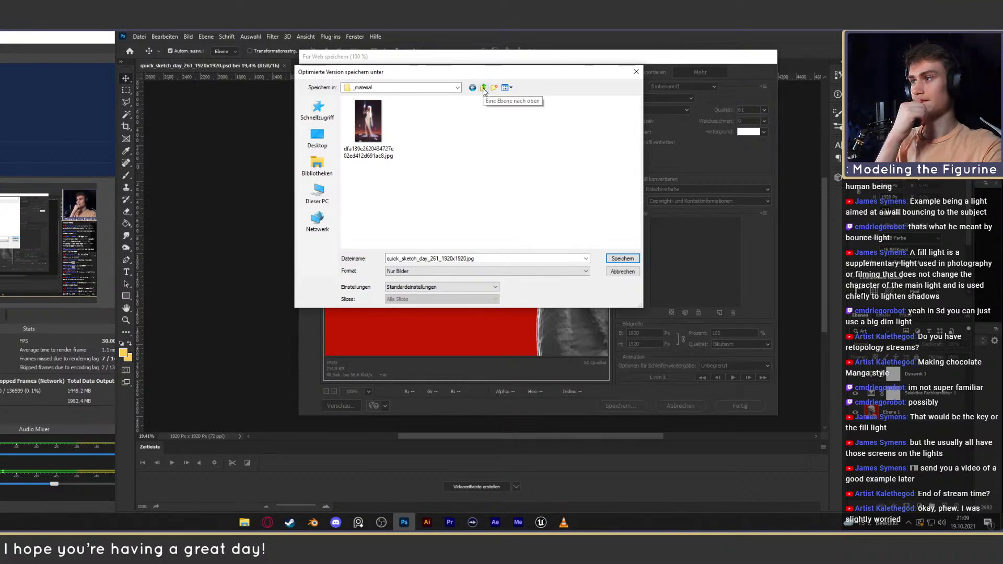
click(483, 88)
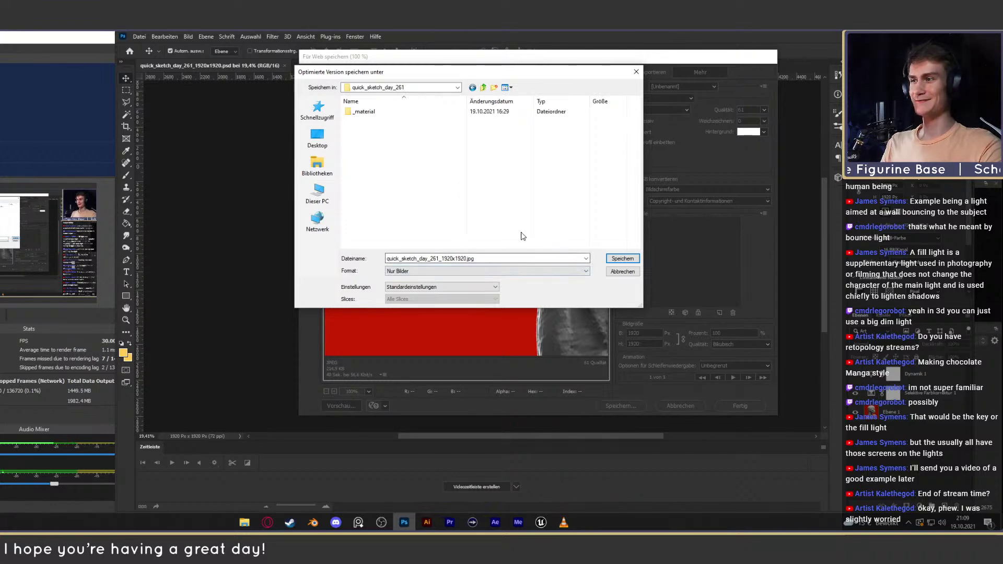
click(622, 259)
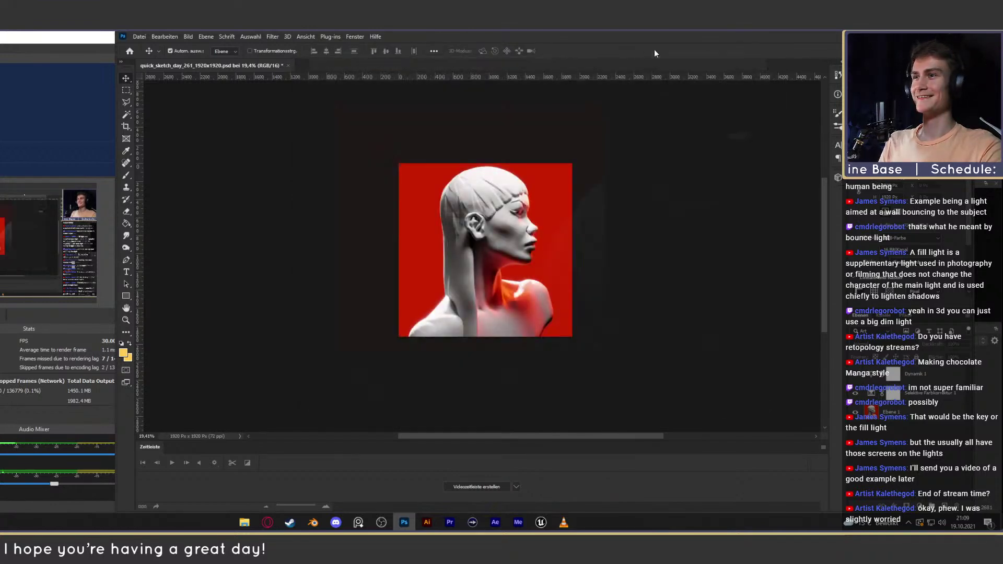
Step: Save the graded PSD of the bust, switch back to Blender and save quick_sketch_day_261.blend
key(ctrl+s)
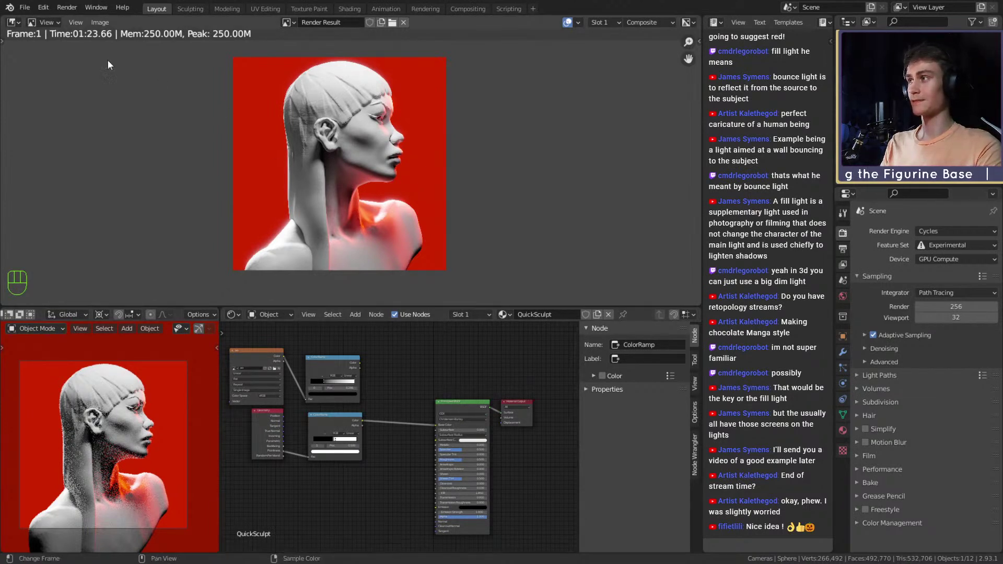
click(25, 8)
click(45, 82)
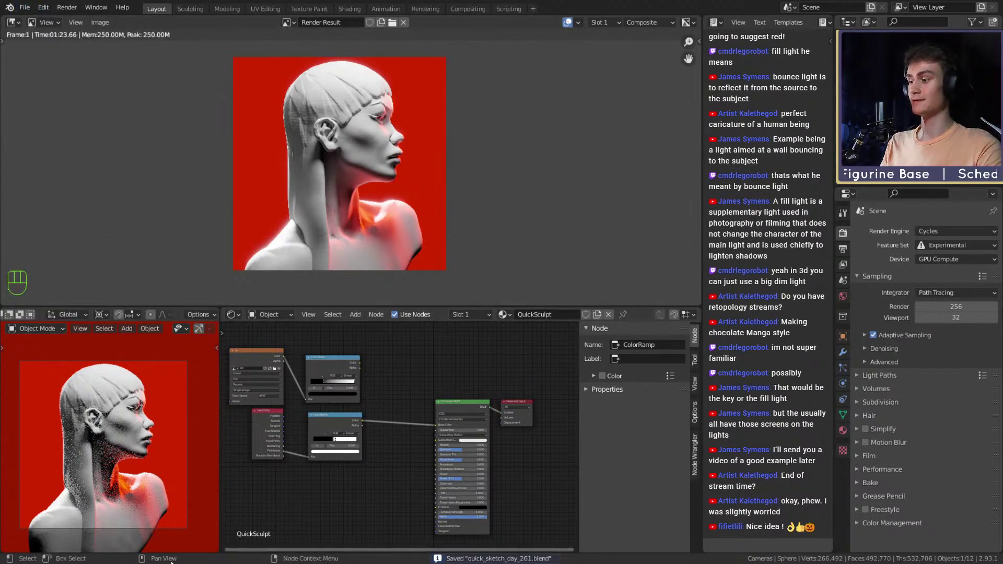
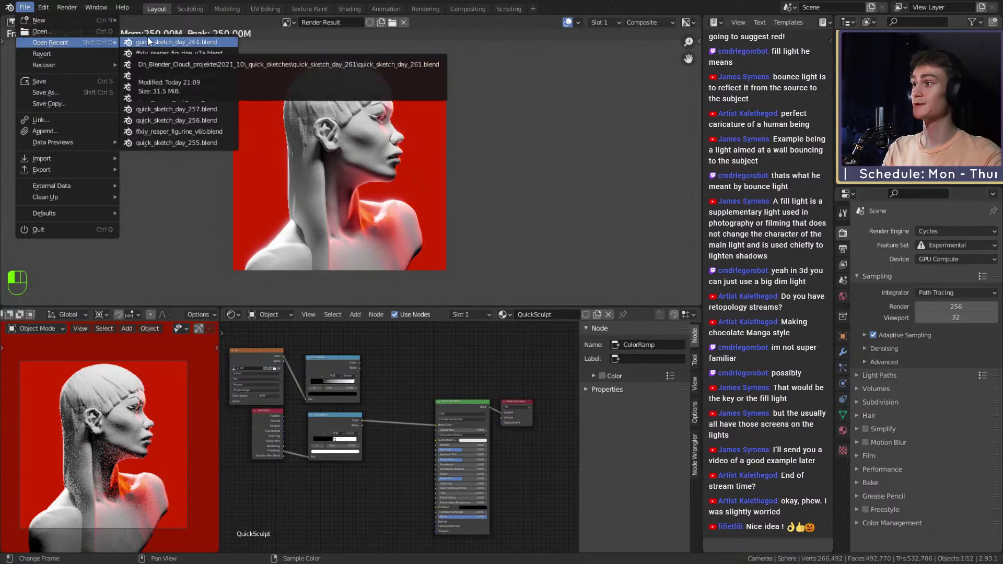
Step: Open the recent file ffxiv_reaper_figurine_v7a.blend
click(185, 53)
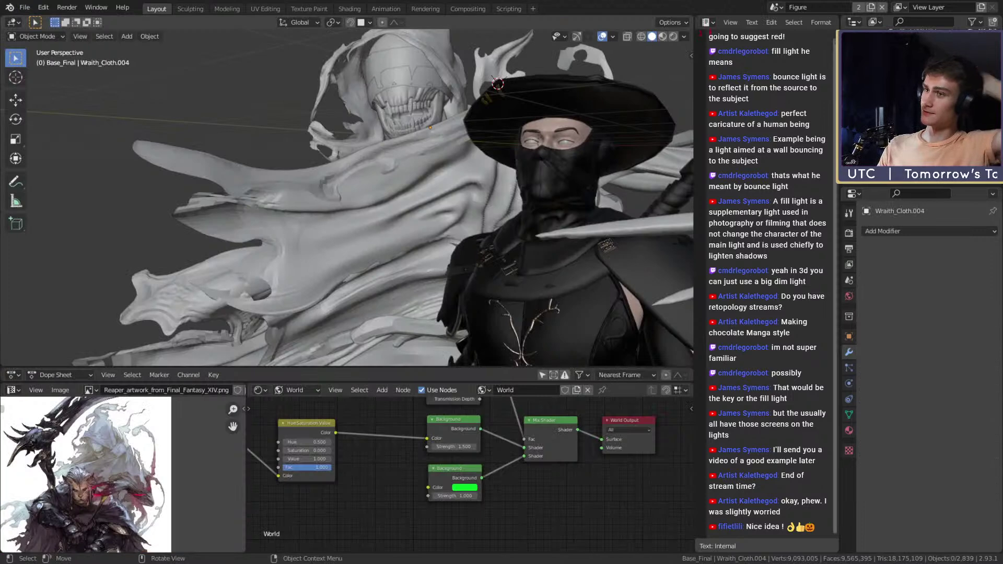
scroll(403, 219, down, 6)
middle_drag(369, 235, 431, 219)
scroll(409, 167, up, 6)
middle_drag(299, 202, 361, 196)
scroll(331, 214, up, 3)
Step: Inspect the wraith's cloth and the long ribbon strip, including its mesh in Edit Mode, and look over the Quad Remesher settings
click(394, 130)
middle_drag(394, 131, 325, 181)
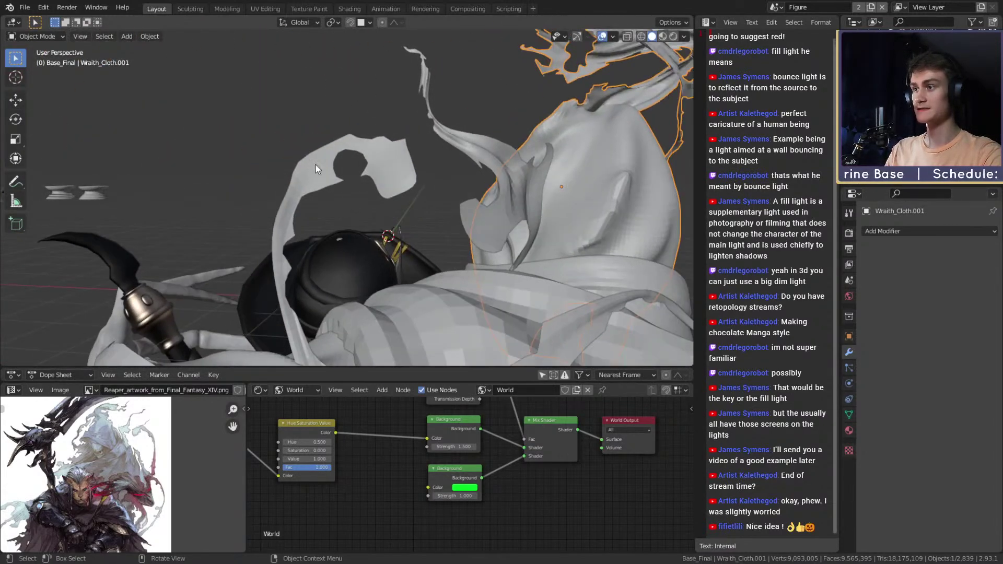
middle_drag(388, 180, 367, 169)
click(361, 183)
key(Tab)
middle_drag(308, 218, 306, 254)
key(Tab)
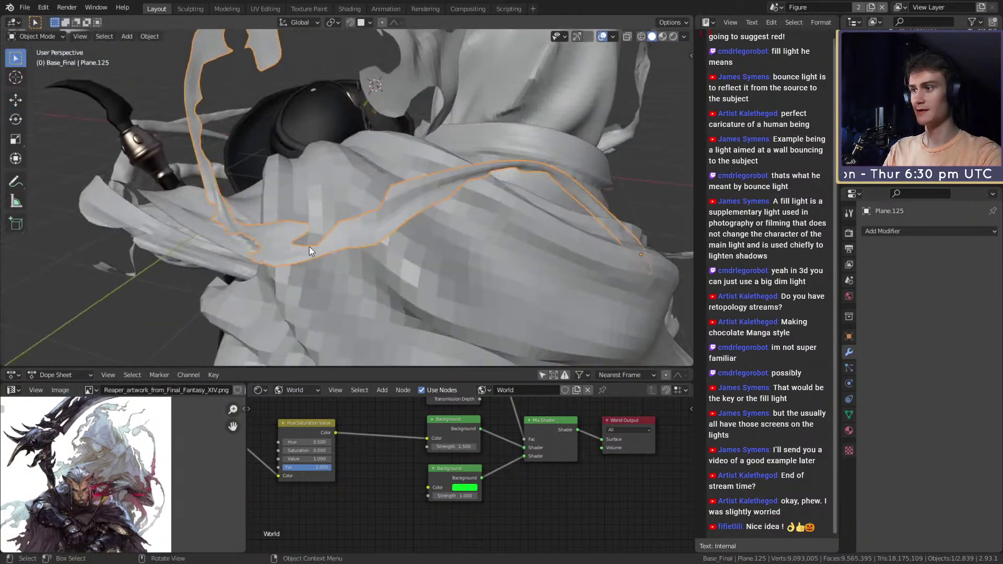
middle_drag(425, 157, 386, 235)
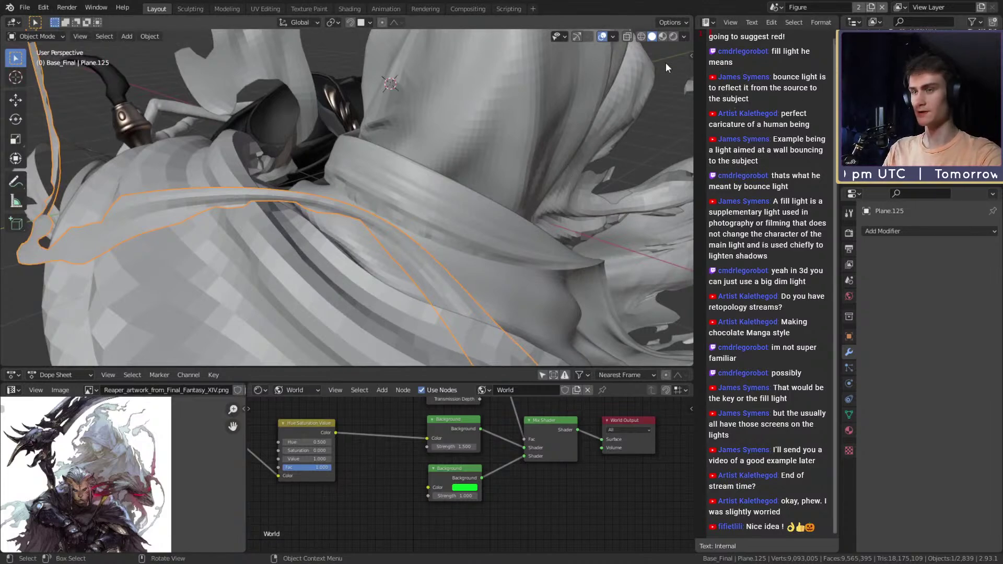
key(n)
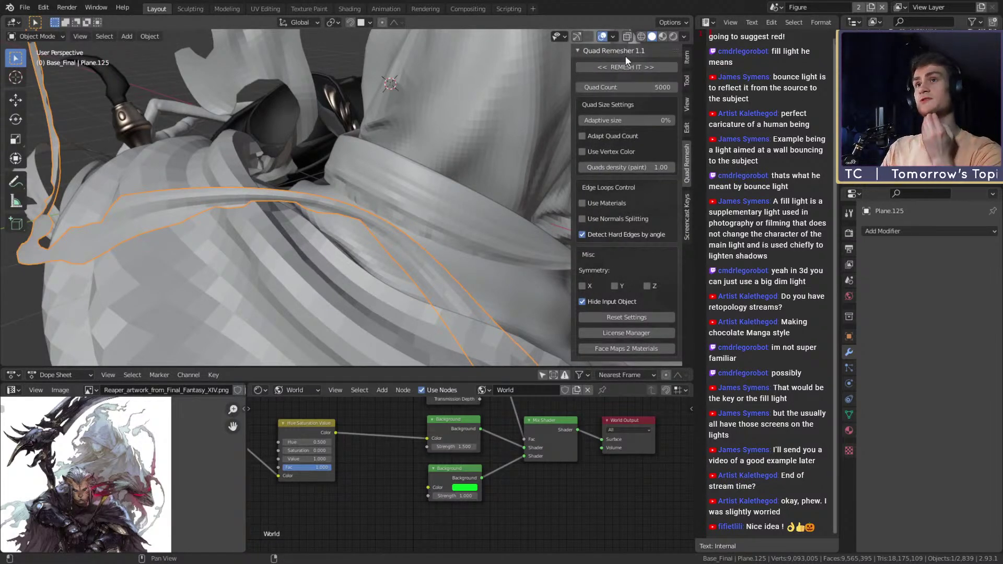
key(n)
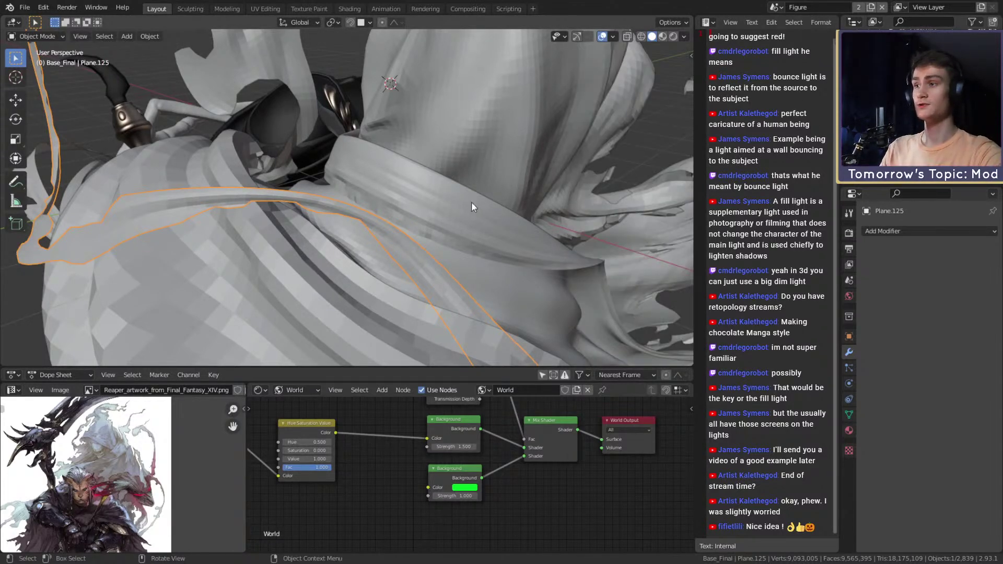
Step: Look over the figurine from the wraith cloth down to the pedestal and select the base terrain to inspect its modifiers
scroll(497, 180, down, 5)
middle_drag(465, 261, 390, 212)
scroll(430, 280, down, 4)
scroll(353, 200, up, 4)
click(351, 204)
key(KP_Decimal)
shift+middle_drag(418, 335, 362, 202)
middle_drag(438, 173, 366, 132)
middle_drag(374, 210, 368, 233)
middle_drag(481, 203, 457, 264)
click(462, 274)
click(443, 236)
middle_drag(517, 228, 464, 172)
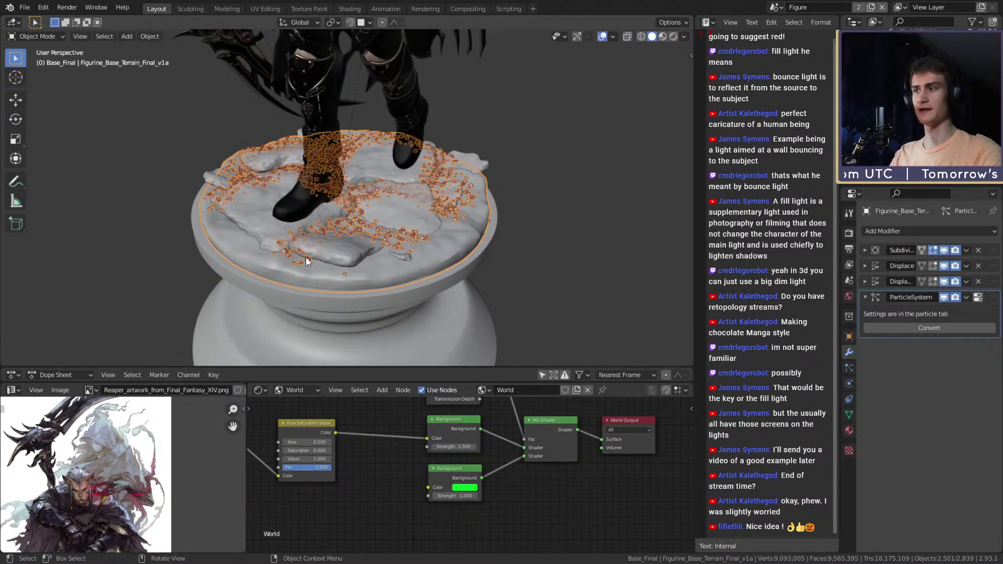
Step: Examine the pebble scatter on the base terrain and the modifiers of the large rock slab under the boot
scroll(340, 256, up, 5)
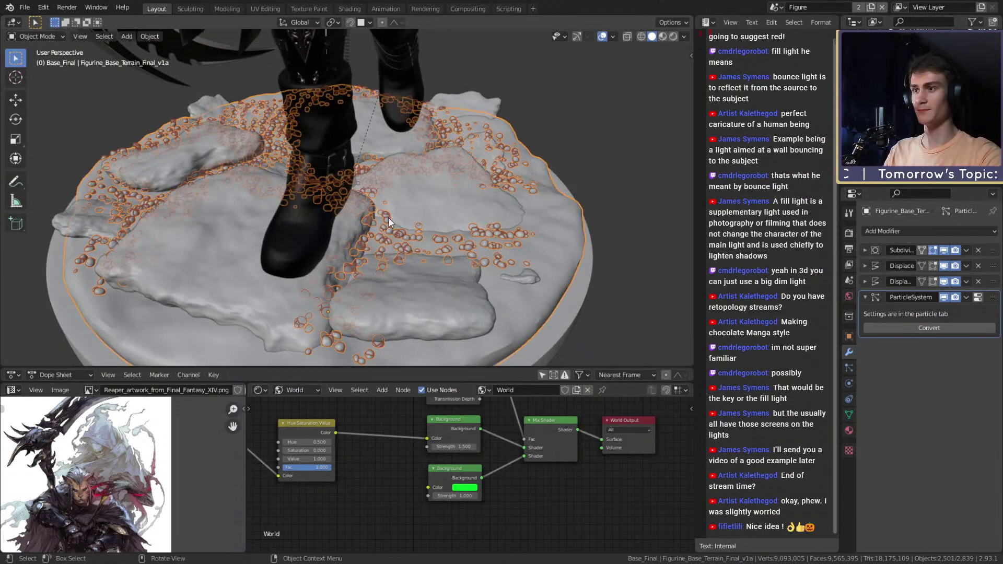
middle_drag(387, 217, 337, 169)
scroll(395, 229, down, 4)
click(434, 261)
scroll(366, 253, down, 2)
click(287, 238)
middle_drag(287, 238, 400, 185)
scroll(363, 177, up, 2)
scroll(360, 218, down, 4)
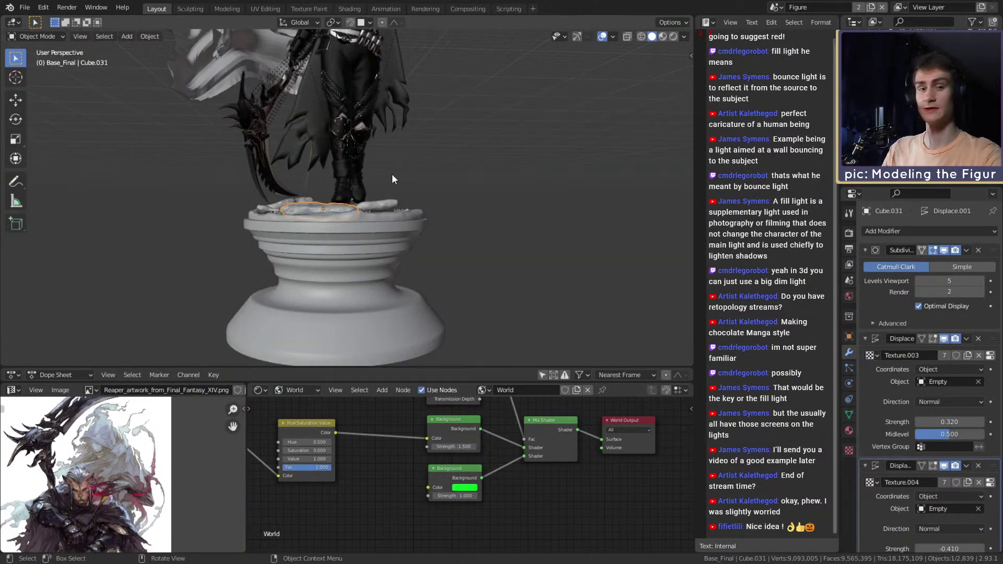
Step: Examine the rocky pedestal top up close and from afar, and deselect the rock slab
middle_drag(396, 108, 455, 197)
scroll(366, 230, up, 3)
scroll(377, 227, up, 4)
scroll(385, 200, down, 6)
scroll(375, 217, up, 3)
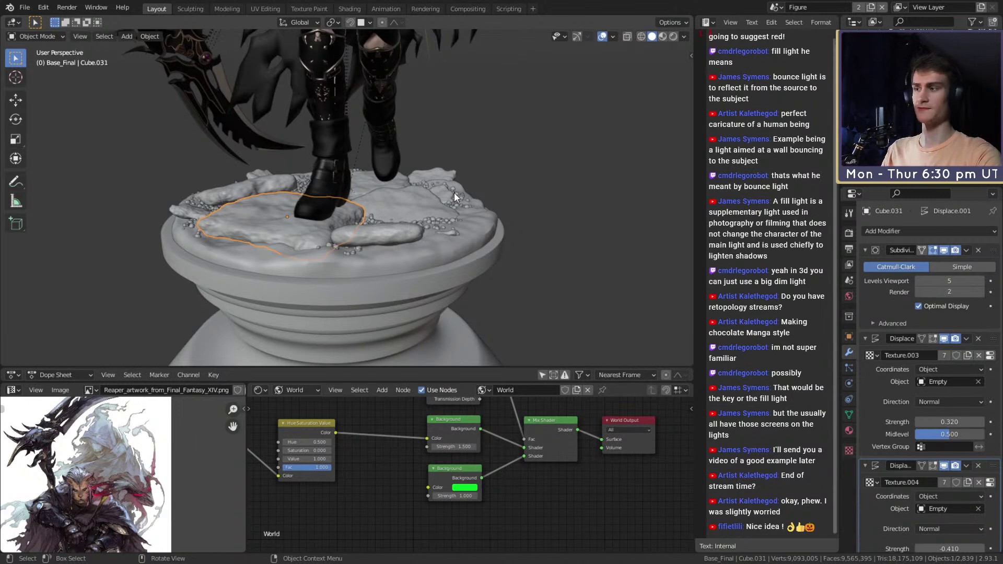
scroll(426, 133, down, 5)
middle_drag(385, 128, 459, 153)
click(459, 153)
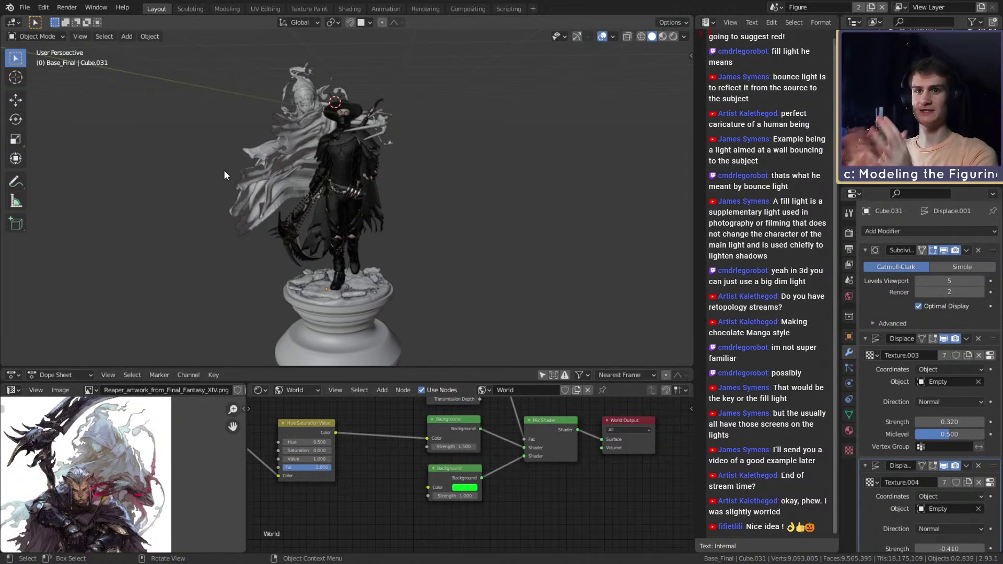
Step: Examine the terrain's pebble particle system up close between the rocks around the boots
shift+middle_drag(349, 274, 507, 193)
scroll(387, 166, up, 5)
scroll(436, 194, up, 3)
middle_drag(587, 112, 416, 178)
scroll(461, 177, up, 3)
click(541, 186)
scroll(491, 189, down, 4)
middle_drag(491, 189, 411, 215)
key(a)
scroll(494, 186, up, 2)
scroll(457, 202, down, 3)
scroll(425, 211, up, 3)
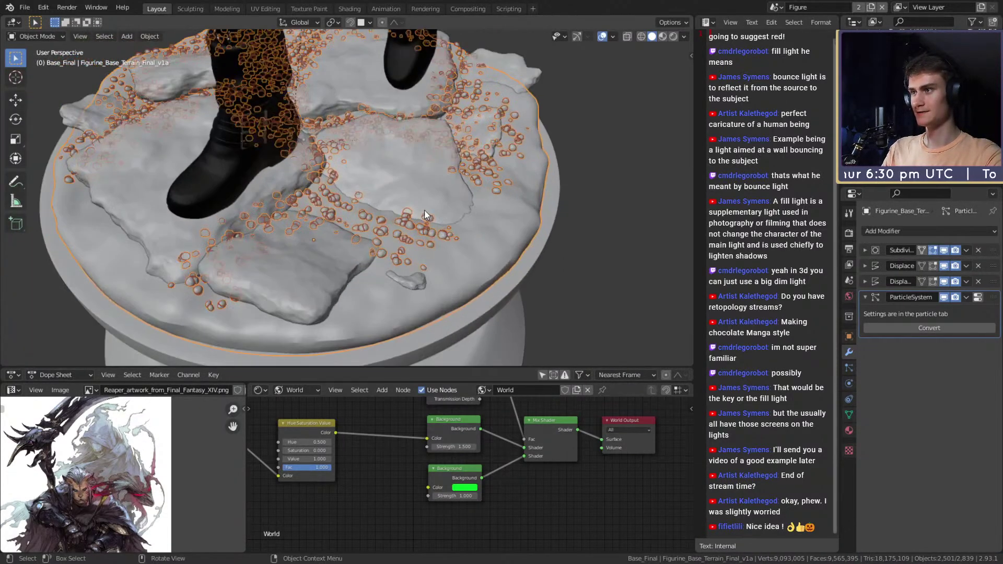
middle_drag(338, 186, 390, 170)
scroll(391, 171, up, 8)
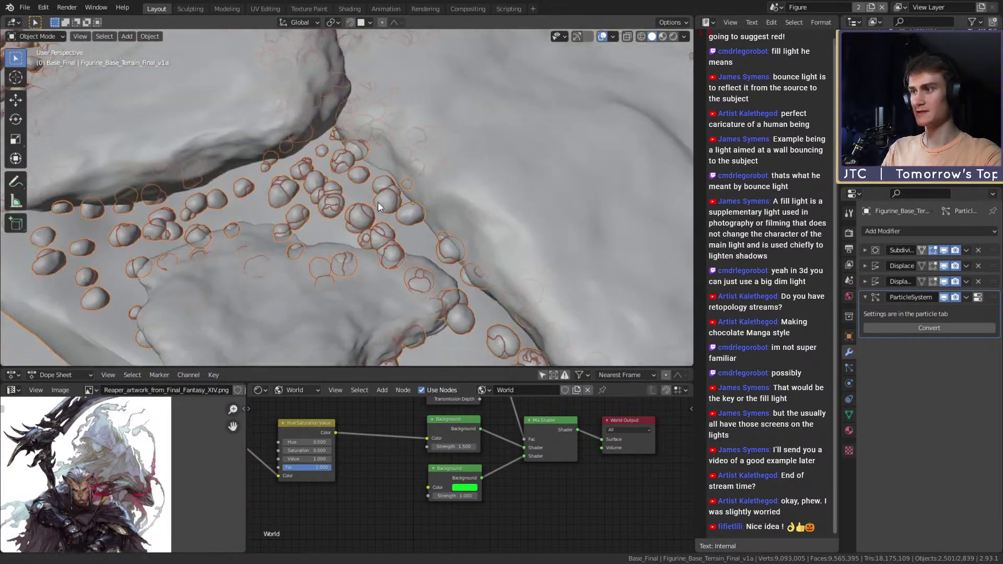
scroll(314, 185, down, 8)
middle_drag(324, 202, 344, 190)
scroll(390, 165, up, 5)
scroll(347, 188, up, 2)
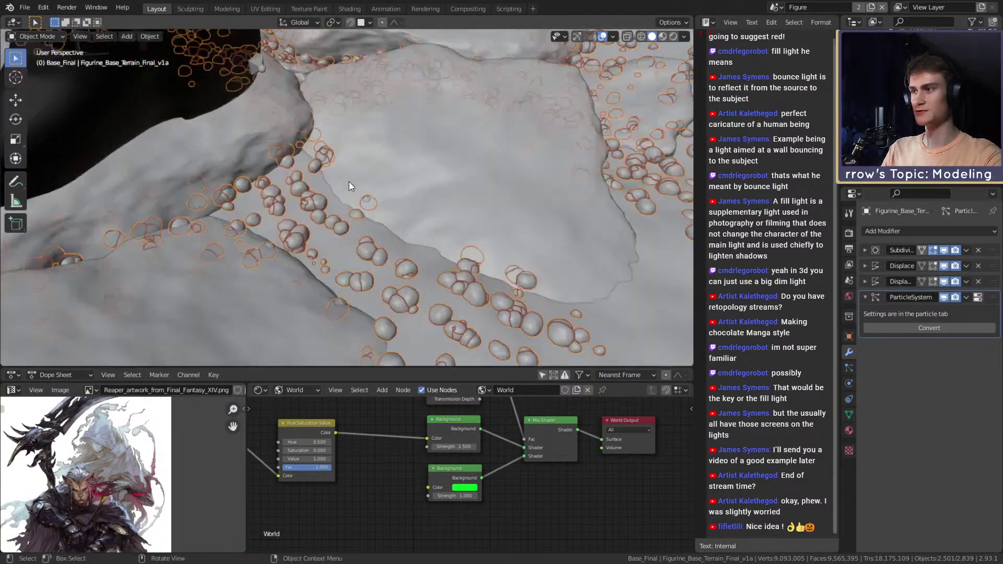
scroll(372, 178, down, 10)
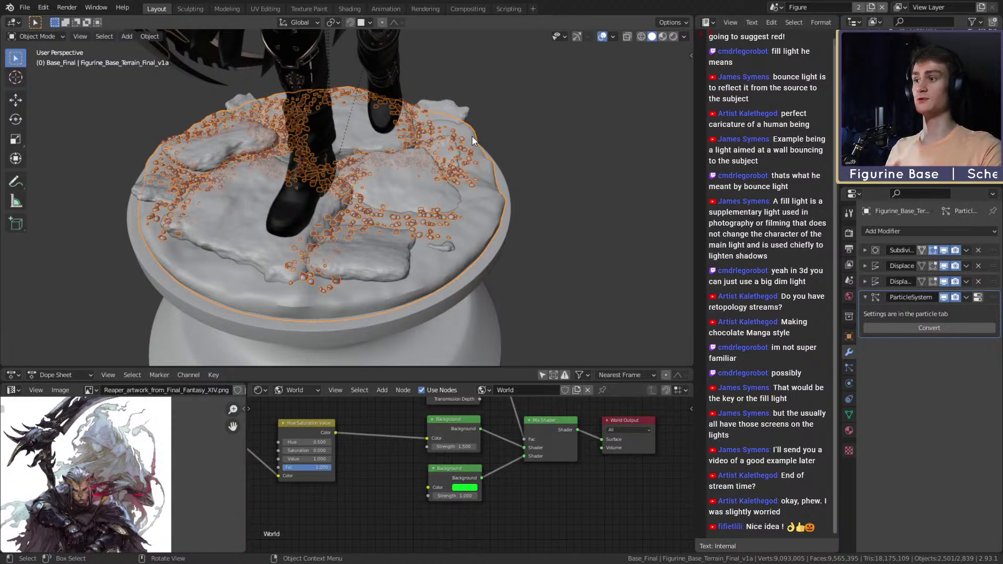
Step: Deselect the base terrain and save the figurine file
scroll(472, 136, down, 4)
mouse_move(444, 201)
middle_down()
mouse_move(415, 228)
mouse_move(415, 186)
mouse_move(457, 192)
middle_up()
click(496, 137)
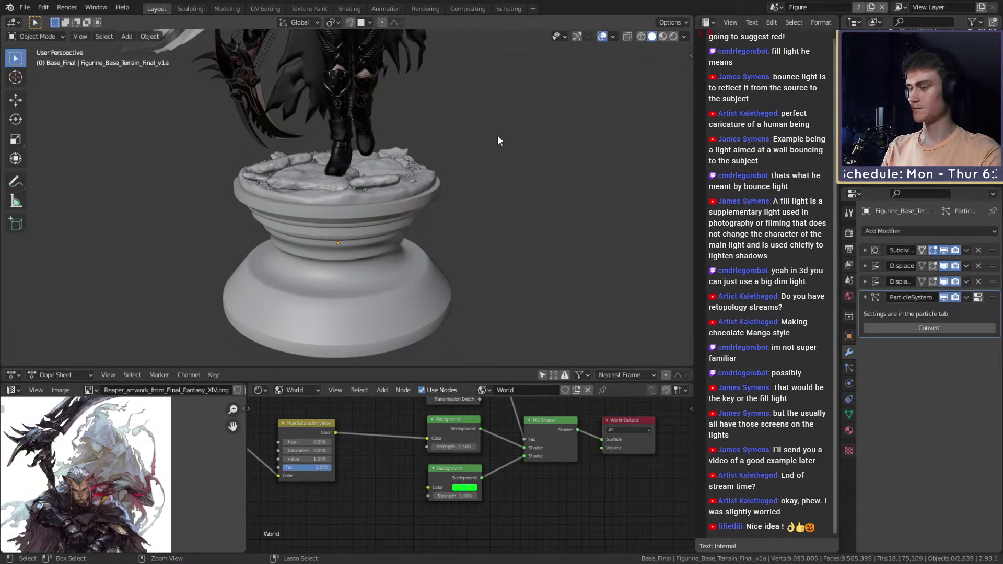
key(ctrl+s)
scroll(397, 249, down, 5)
middle_drag(397, 248, 398, 235)
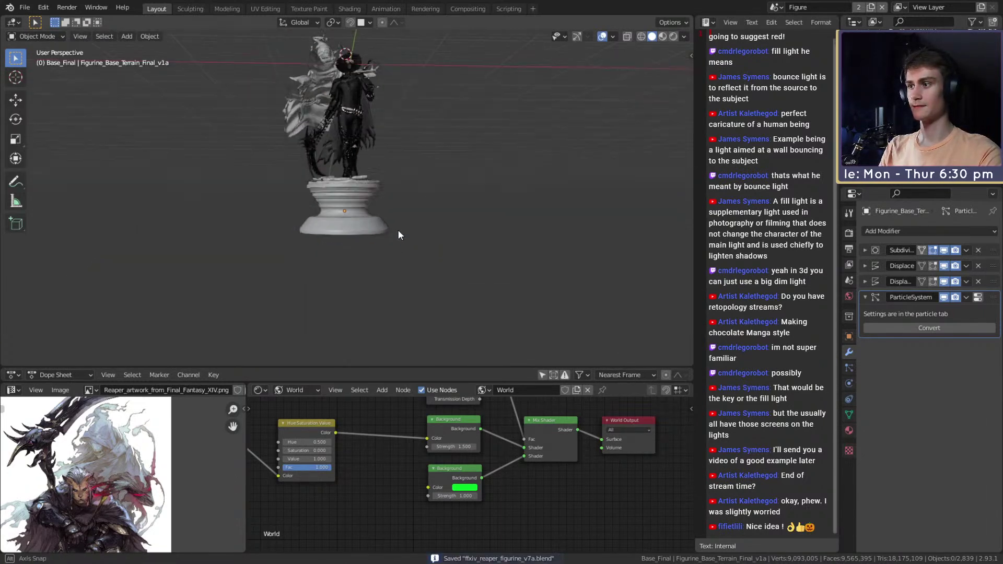
Step: Examine the spare pedestal parts and rock standing beside the figurine
middle_drag(410, 172, 460, 210)
scroll(405, 164, down, 4)
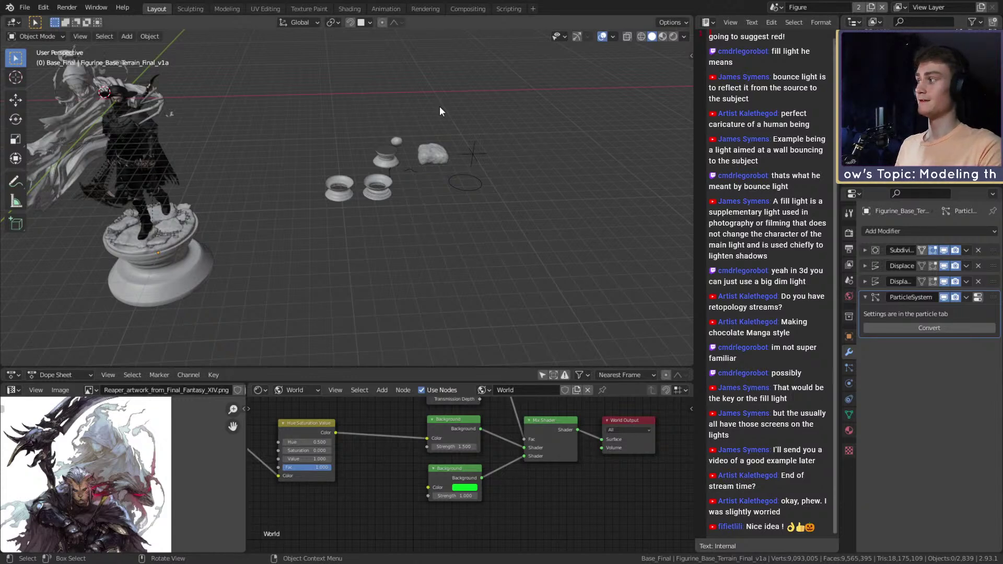
middle_drag(376, 209, 408, 199)
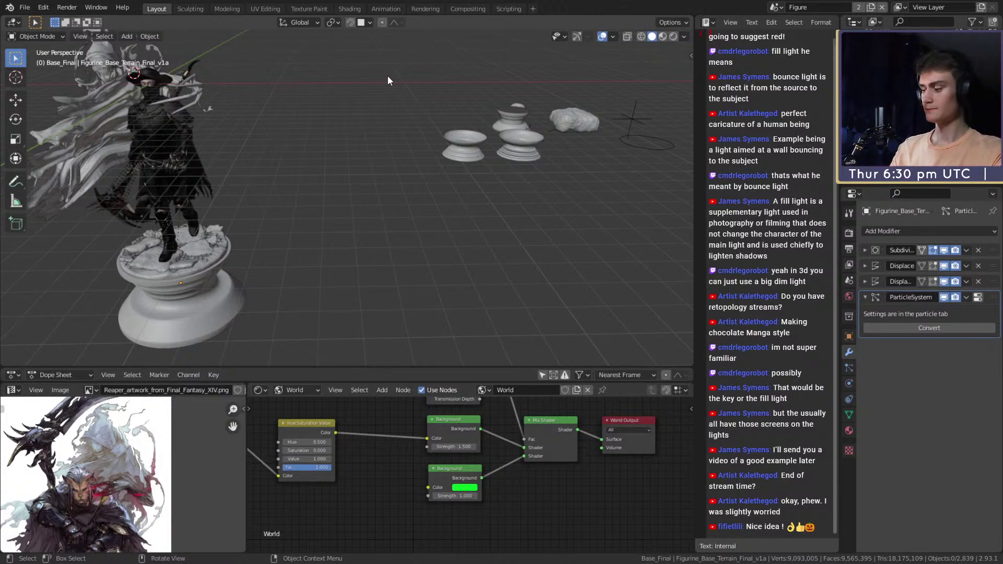
middle_drag(340, 70, 436, 205)
drag(590, 175, 309, 304)
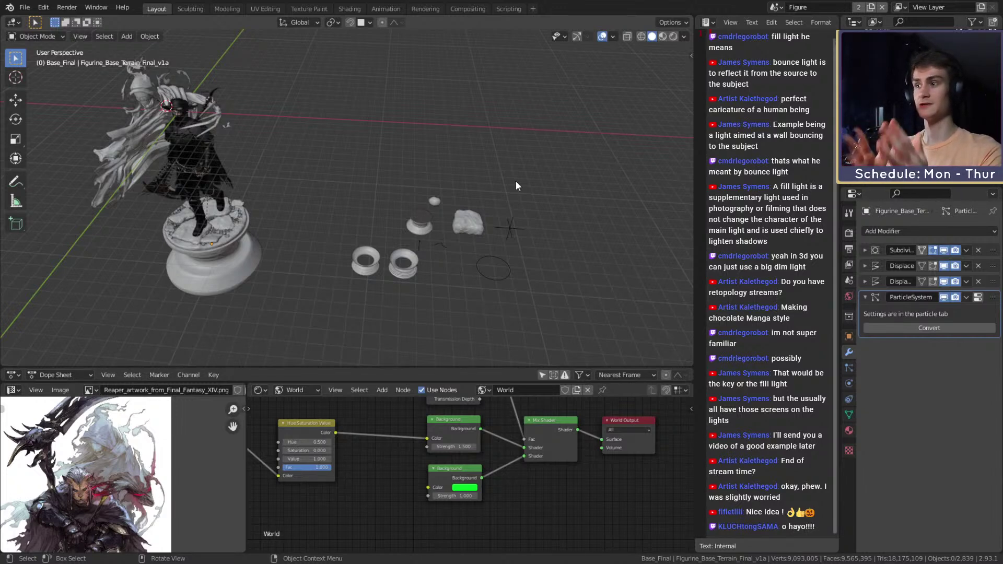
middle_drag(515, 180, 452, 134)
middle_drag(510, 191, 451, 198)
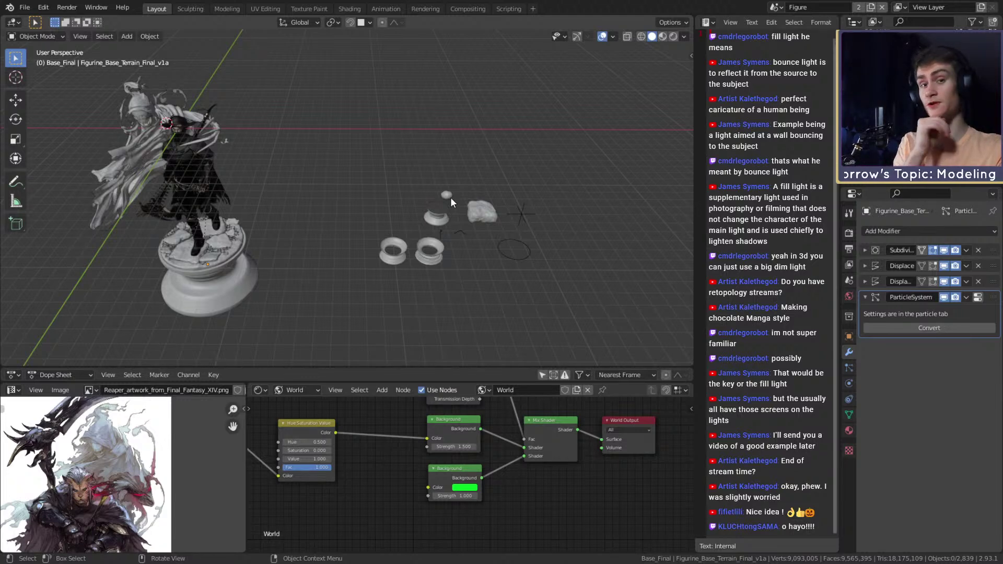
Step: Save the current figurine file
click(30, 8)
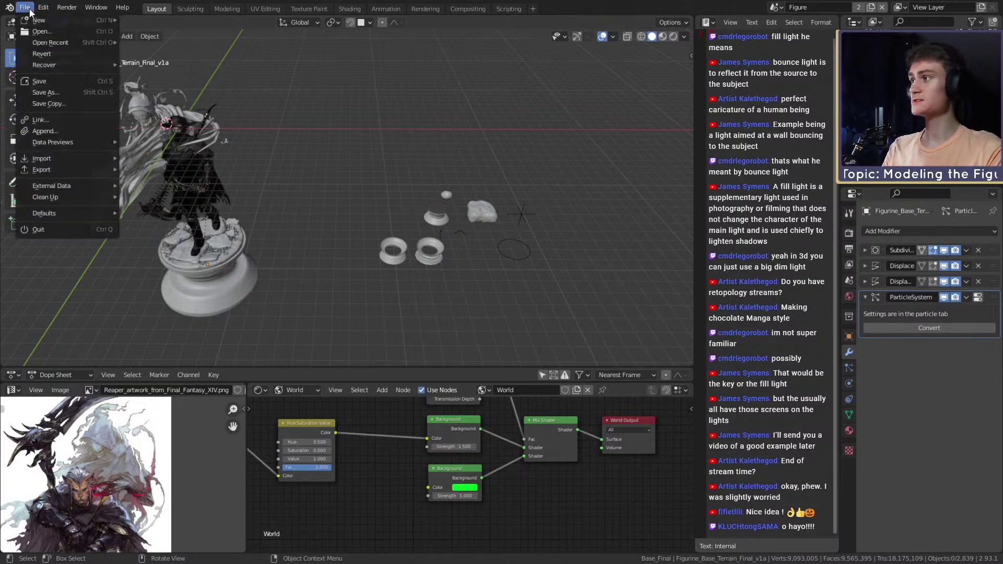
click(46, 81)
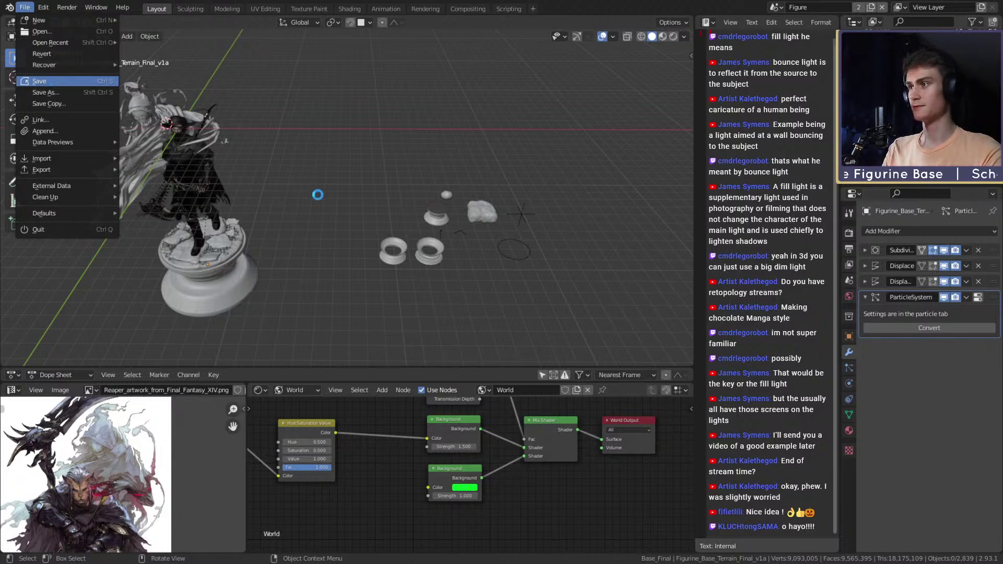
scroll(324, 187, up, 5)
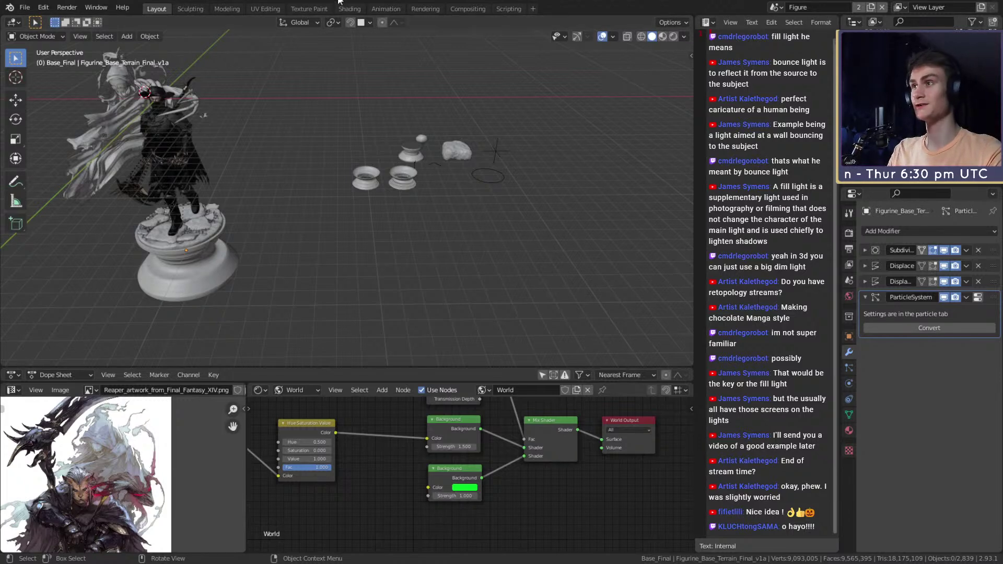
middle_drag(384, 92, 255, 86)
middle_drag(263, 186, 331, 197)
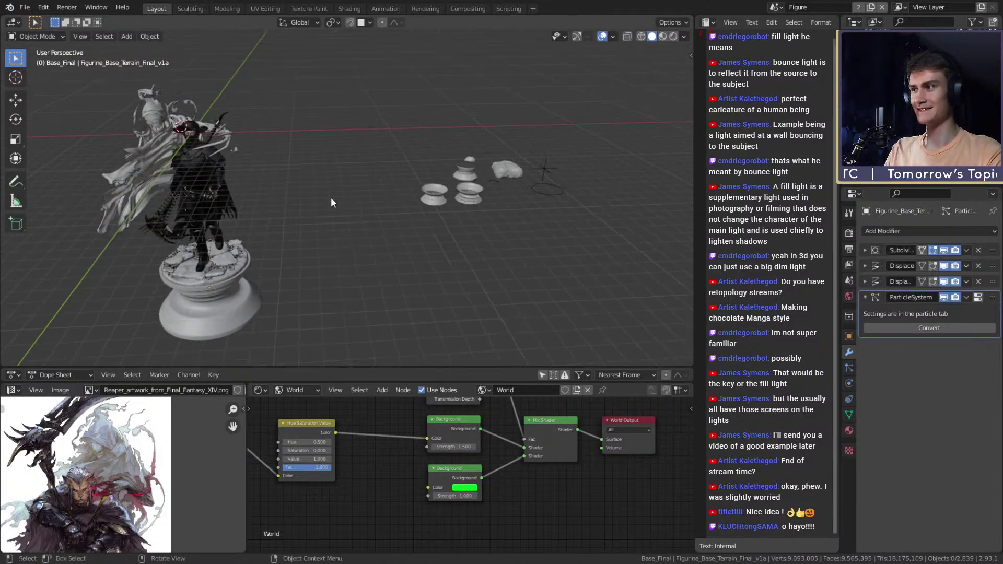
click(26, 12)
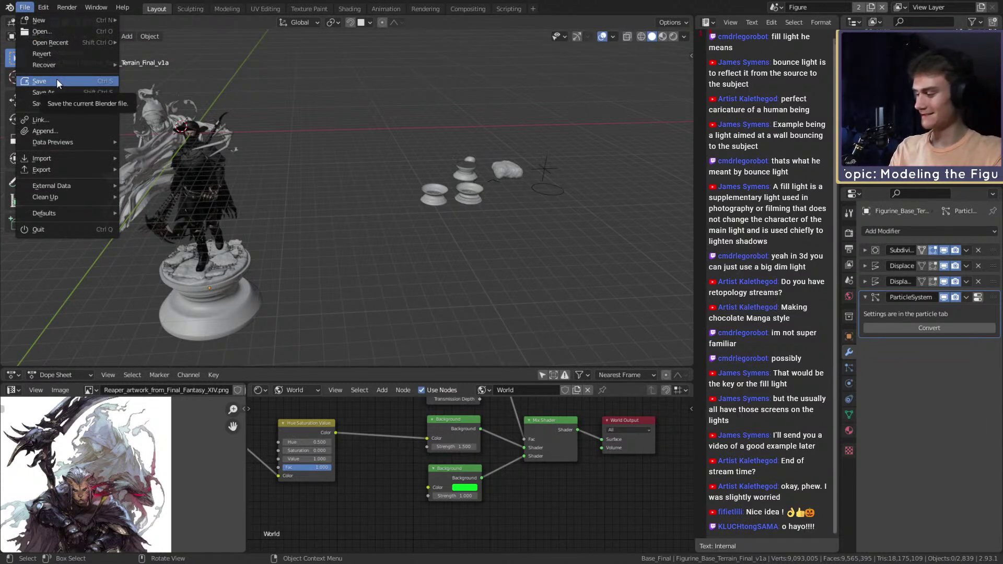
click(57, 81)
click(24, 7)
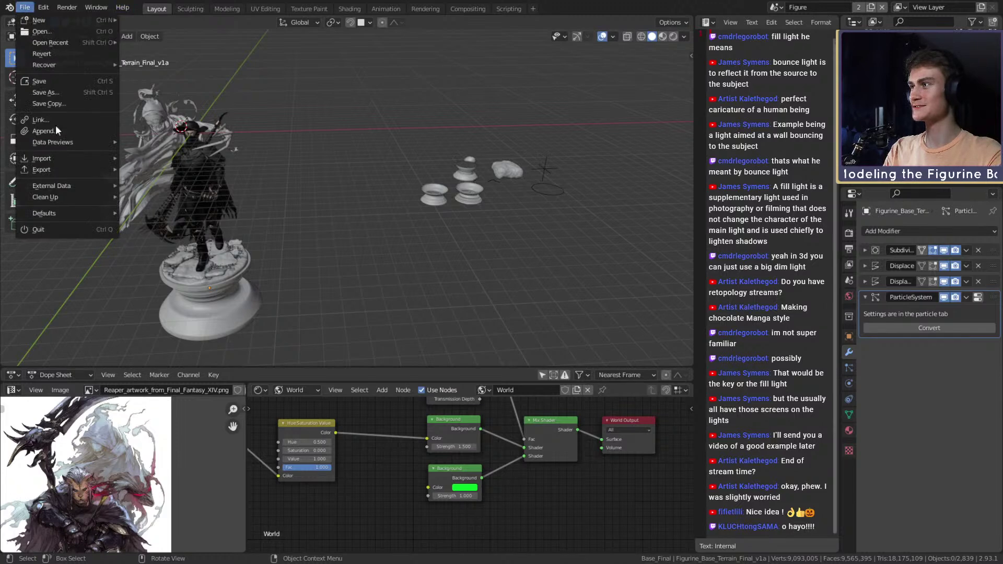
mouse_move(68, 142)
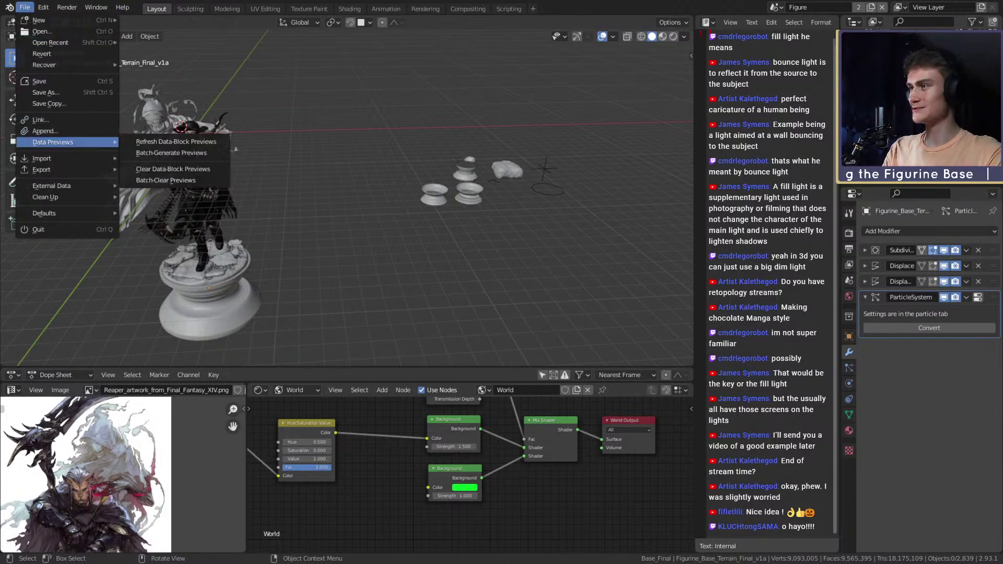
middle_drag(377, 164, 253, 50)
click(27, 7)
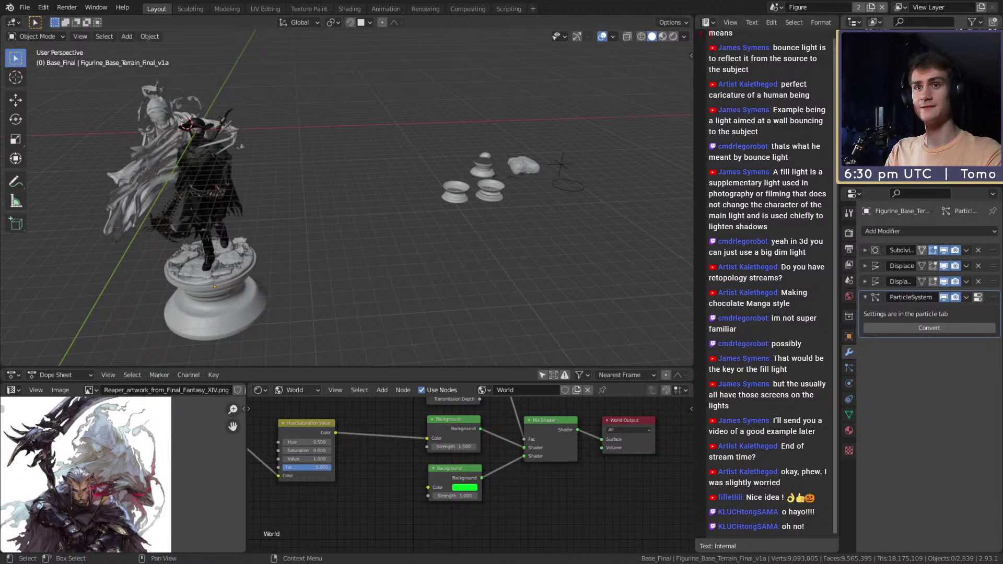
Step: Make the Geometry collection active and append the Stylized_Hair_Kit collection into it
click(888, 78)
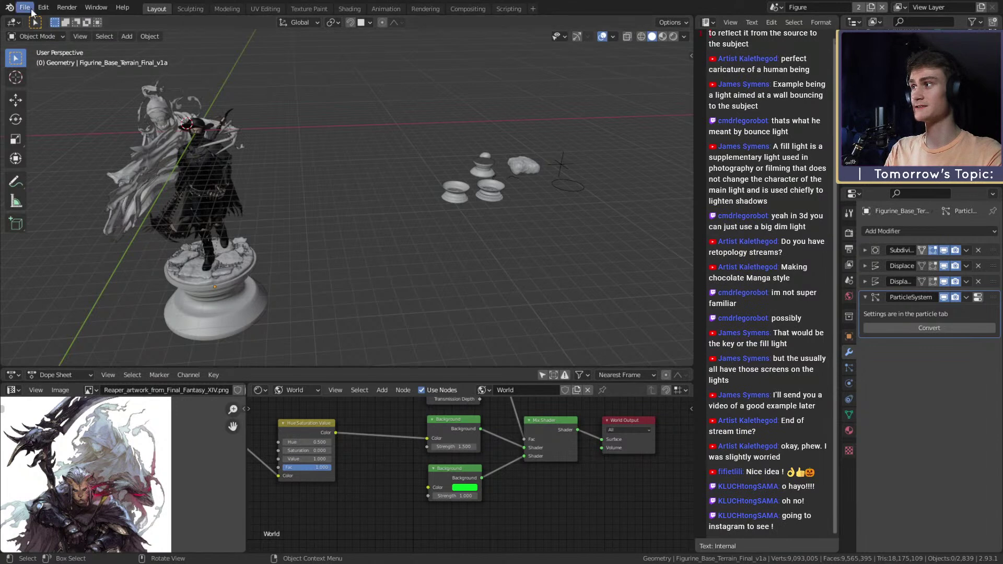
click(26, 7)
mouse_move(41, 190)
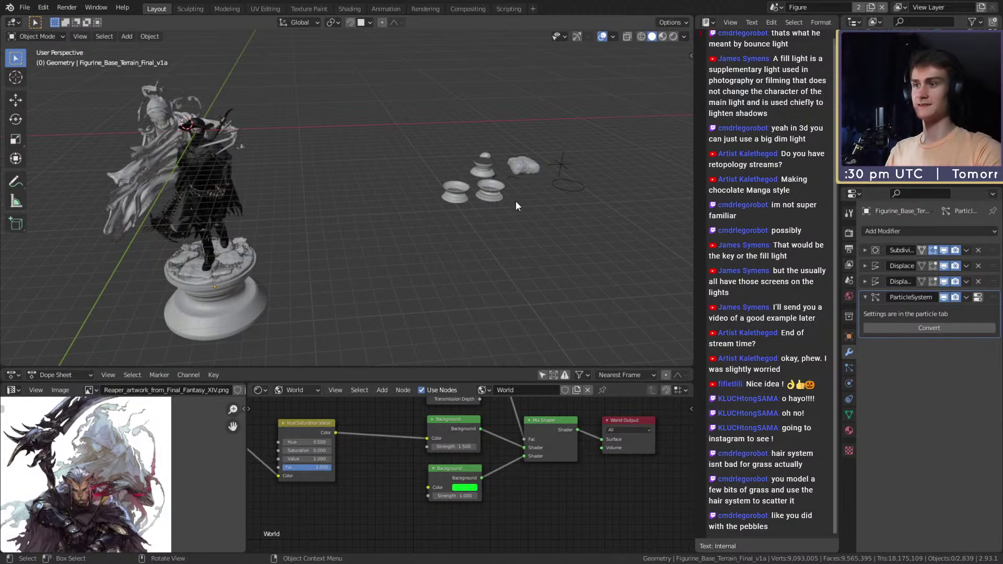
Step: Examine the appended hair strands and their profile curves up close in front of the figurine's chest and hand
scroll(235, 162, up, 3)
shift+middle_drag(224, 165, 420, 190)
scroll(302, 189, up, 2)
scroll(387, 207, up, 3)
scroll(420, 190, down, 5)
scroll(329, 214, up, 6)
middle_drag(488, 197, 430, 186)
scroll(430, 215, up, 2)
click(290, 218)
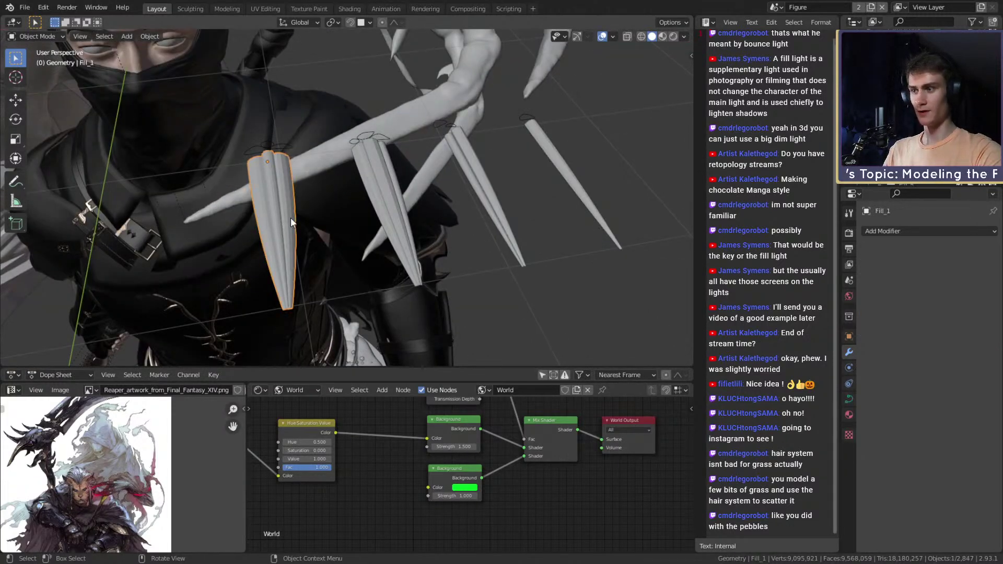
scroll(291, 217, up, 3)
middle_drag(290, 217, 274, 200)
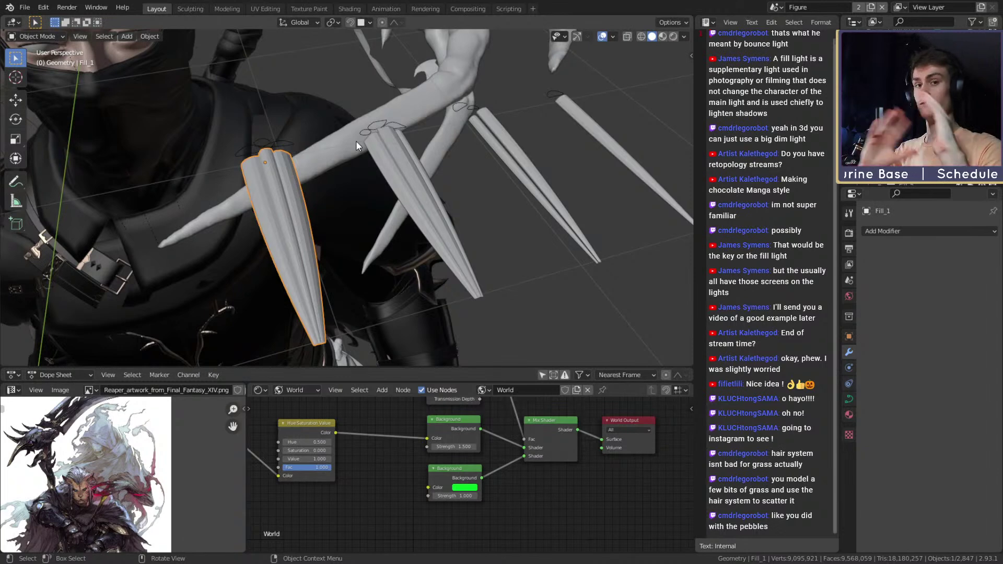
middle_drag(356, 140, 252, 180)
middle_drag(360, 203, 318, 173)
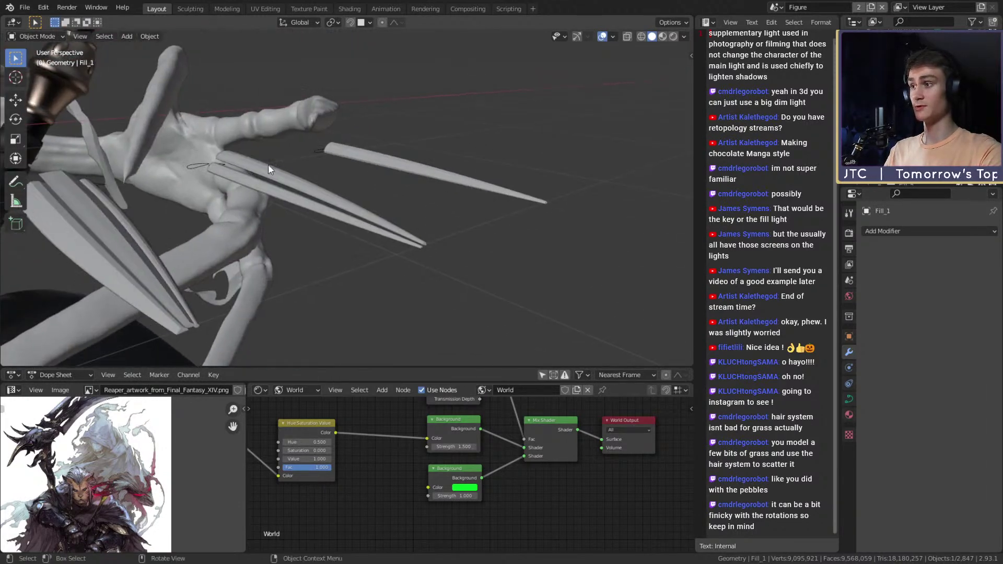
mouse_move(403, 185)
middle_down()
mouse_move(372, 181)
mouse_move(400, 191)
middle_up()
click(400, 191)
scroll(483, 189, up, 5)
scroll(483, 189, down, 5)
middle_drag(482, 188, 542, 149)
Step: Move the four hair strands and their profile curves away from the figurine, about 14.36 m in X and -14.17 m in Y, with Z locked
middle_drag(514, 213, 433, 184)
click(433, 183)
shift+click(423, 157)
shift+click(369, 193)
shift+click(363, 174)
shift+click(316, 207)
shift+click(307, 183)
shift+click(253, 194)
shift+click(263, 218)
shift+middle_drag(345, 207, 152, 200)
scroll(276, 208, down, 8)
middle_drag(276, 208, 319, 183)
scroll(489, 211, down, 4)
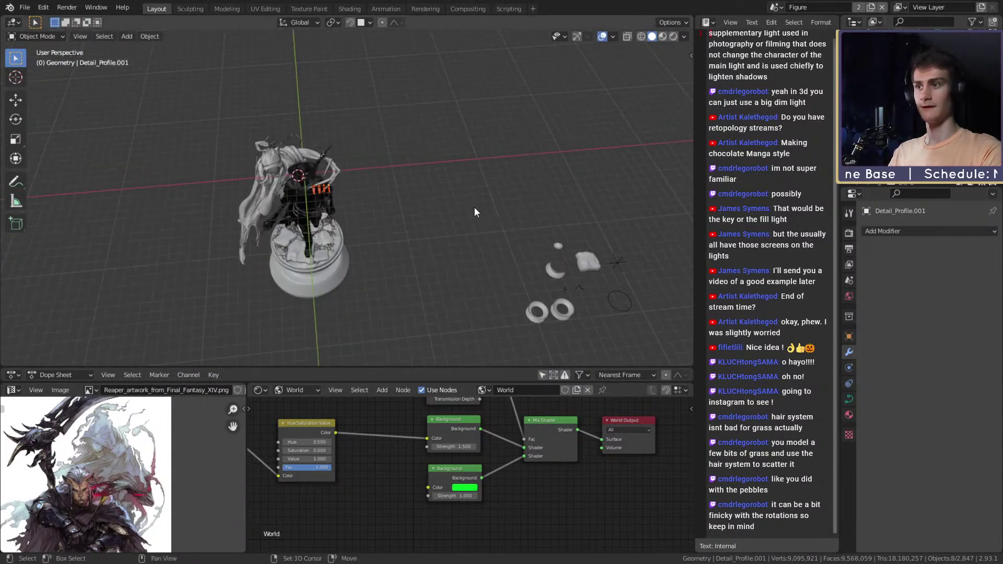
key(g)
key(shift+z)
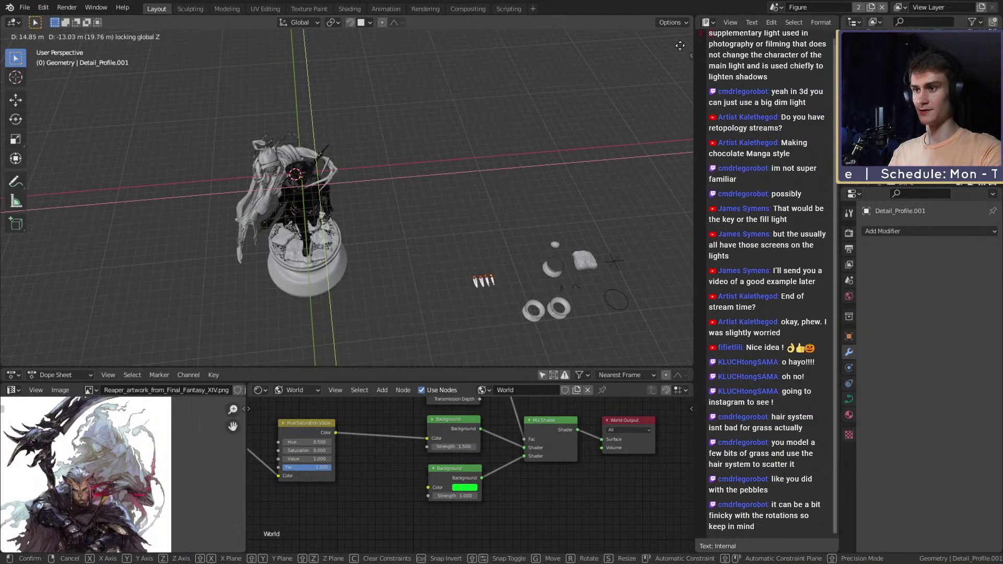
click(541, 219)
middle_drag(541, 219, 441, 145)
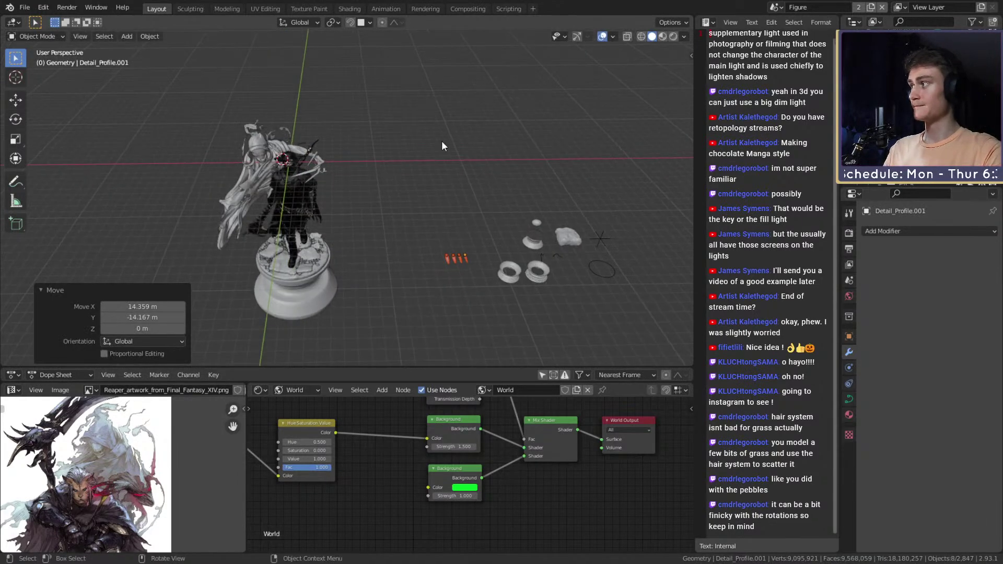
click(441, 145)
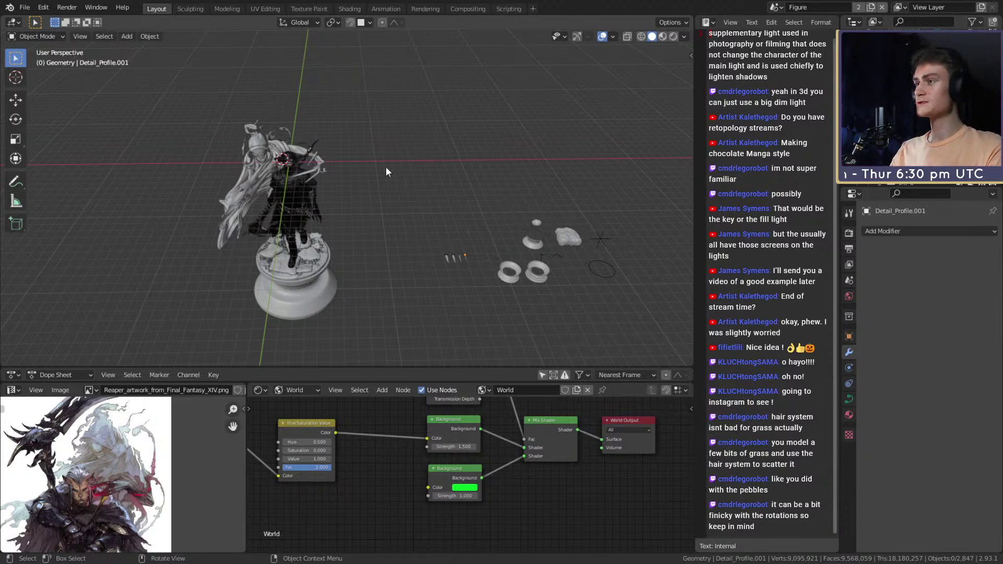
Step: Examine the pebbles scattered by the particle system on the figurine's base terrain
scroll(404, 222, up, 4)
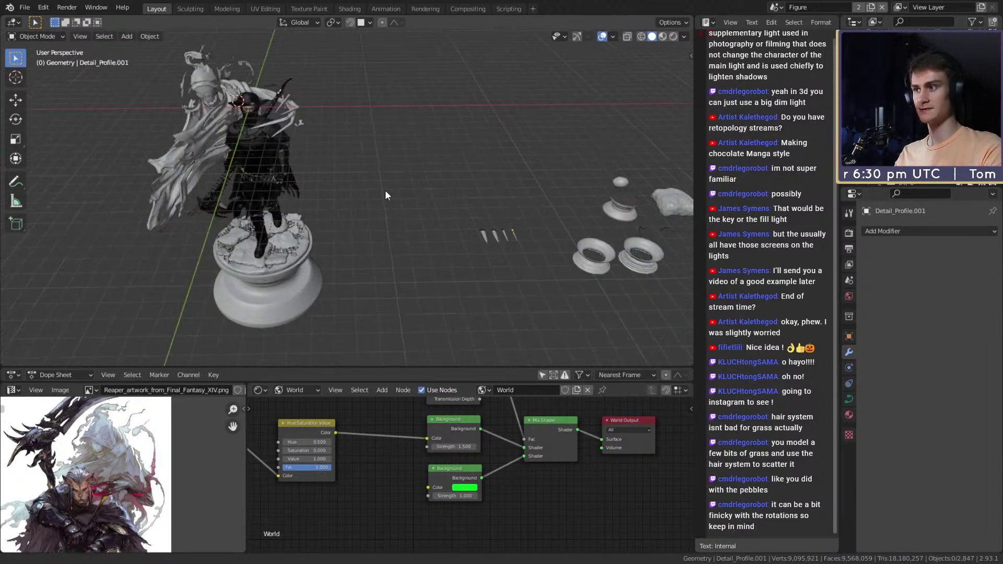
scroll(373, 197, up, 3)
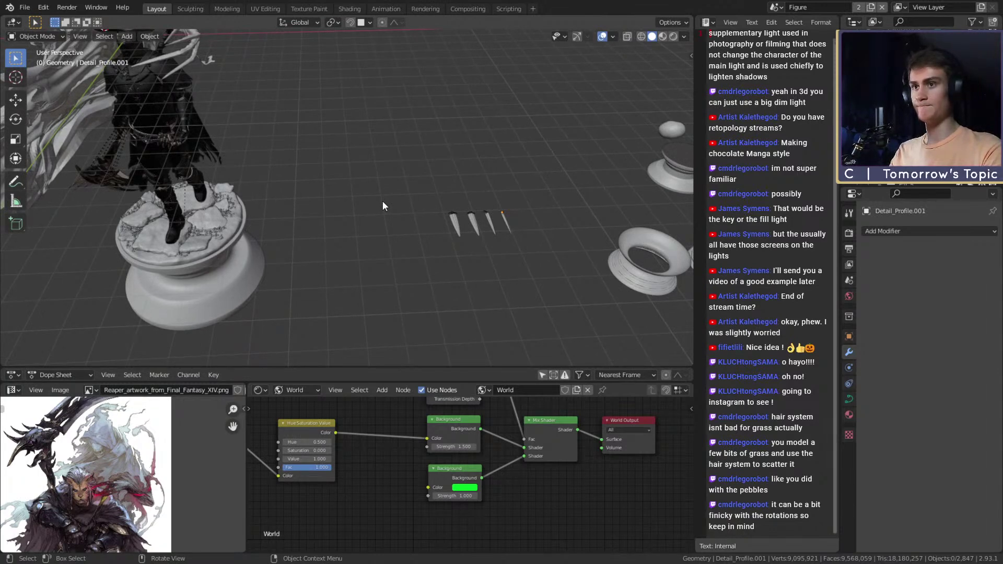
middle_drag(382, 204, 390, 165)
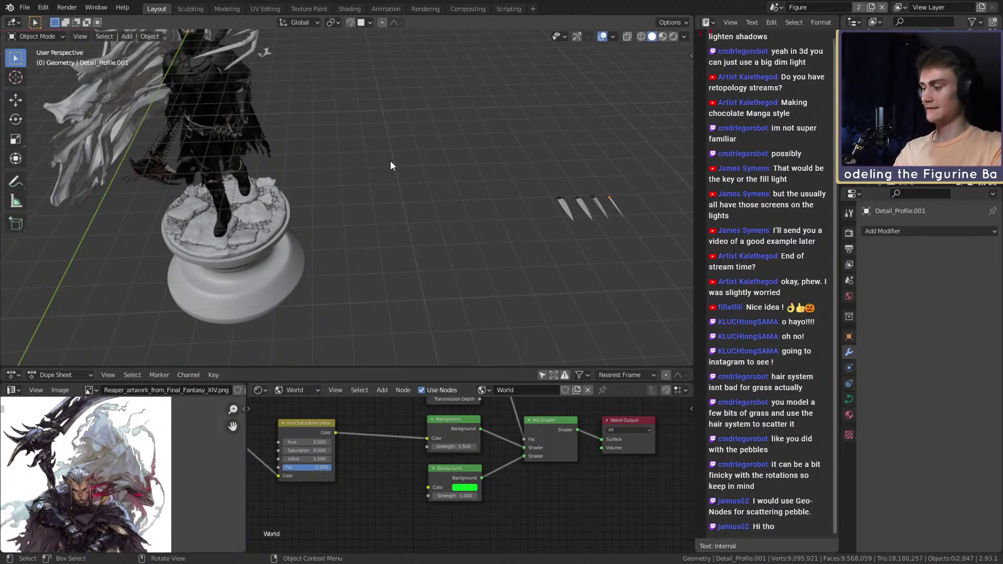
middle_drag(390, 165, 440, 211)
click(440, 213)
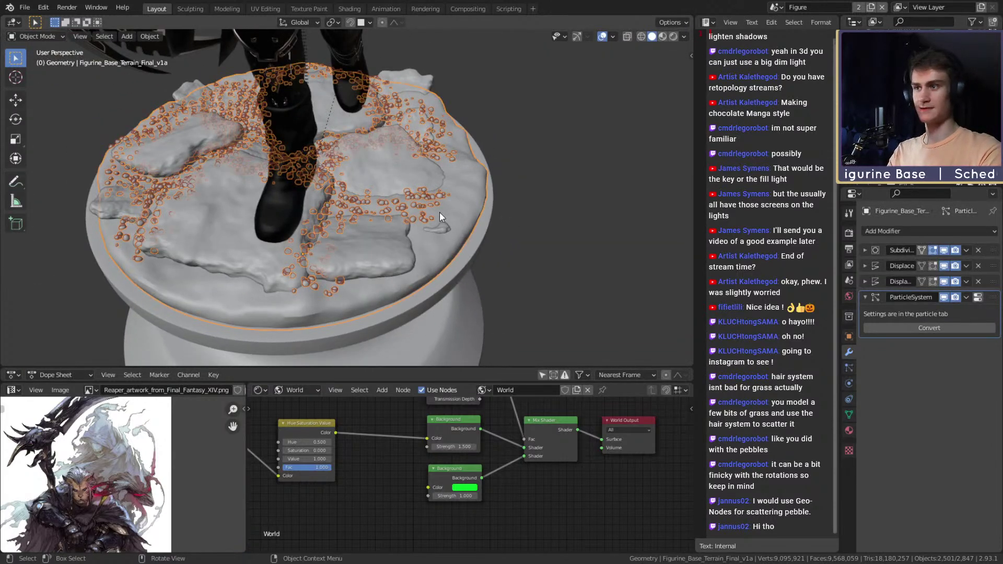
scroll(440, 212, up, 8)
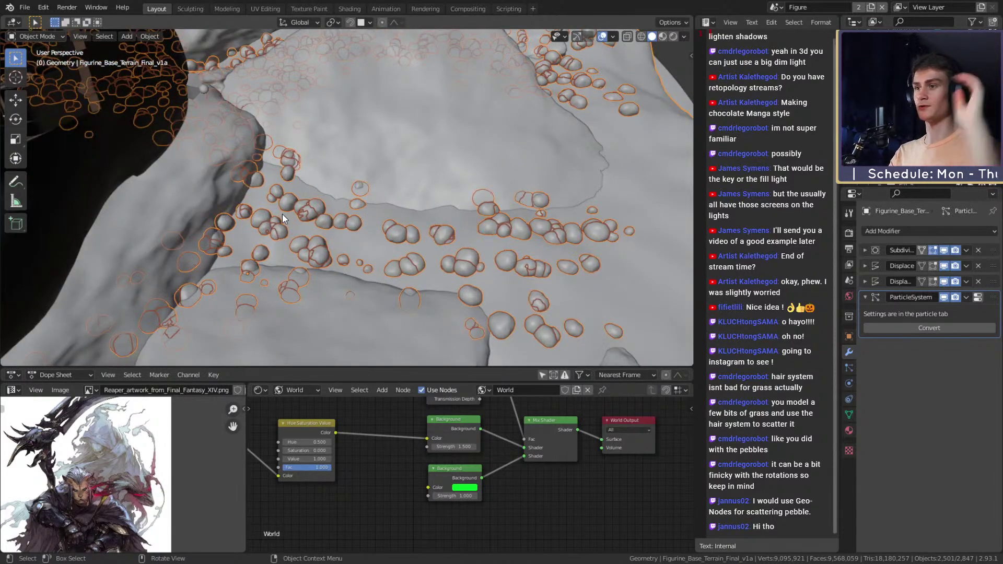
scroll(281, 213, down, 10)
middle_drag(432, 164, 407, 222)
scroll(366, 198, up, 3)
click(416, 147)
middle_drag(416, 147, 434, 196)
middle_drag(324, 148, 427, 171)
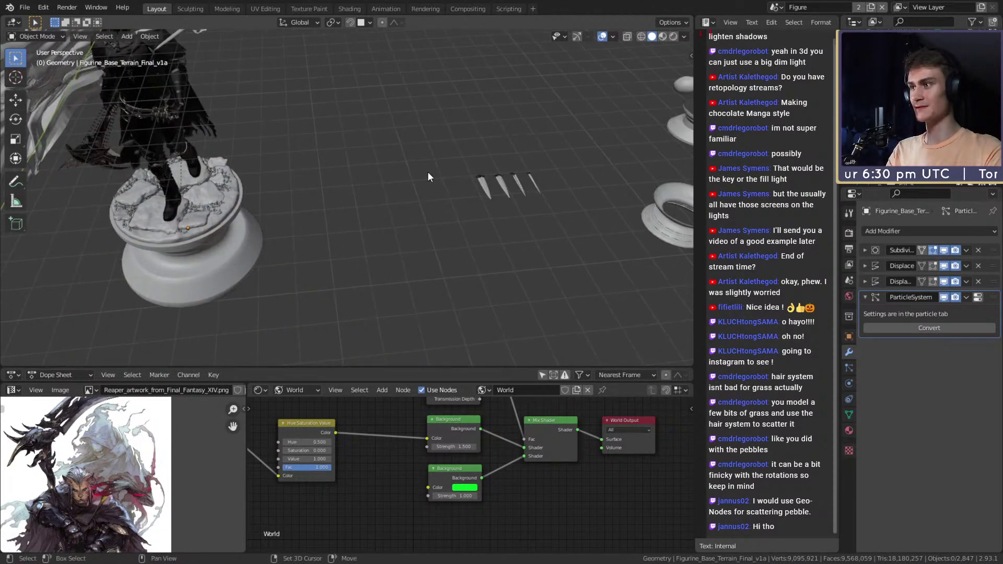
Step: Inspect the relocated hair strands beside the base, selecting several of them individually
click(534, 184)
middle_drag(560, 163, 455, 152)
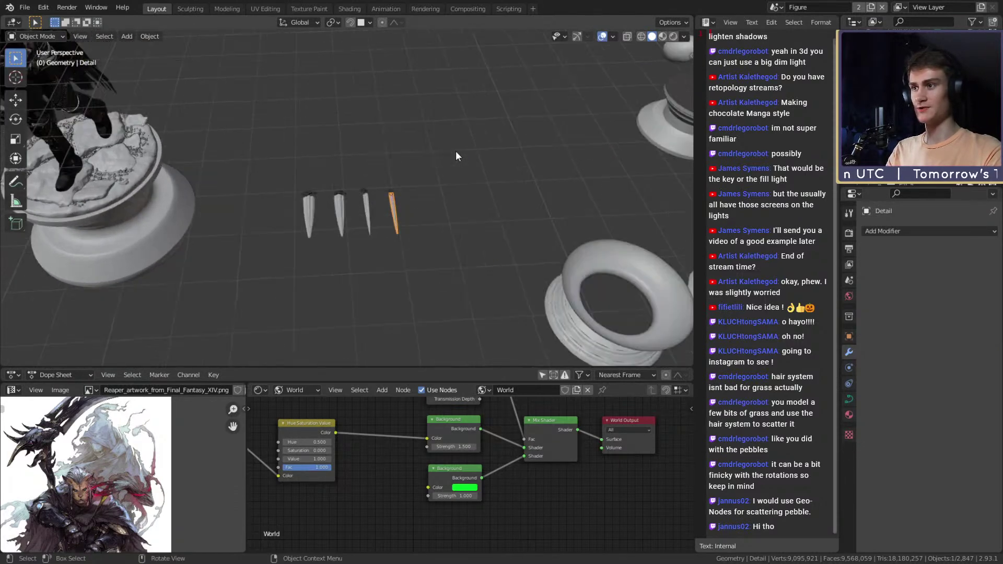
scroll(449, 200, up, 5)
middle_drag(450, 200, 418, 167)
click(435, 204)
click(529, 197)
click(327, 212)
middle_drag(367, 231, 332, 186)
middle_drag(226, 182, 368, 218)
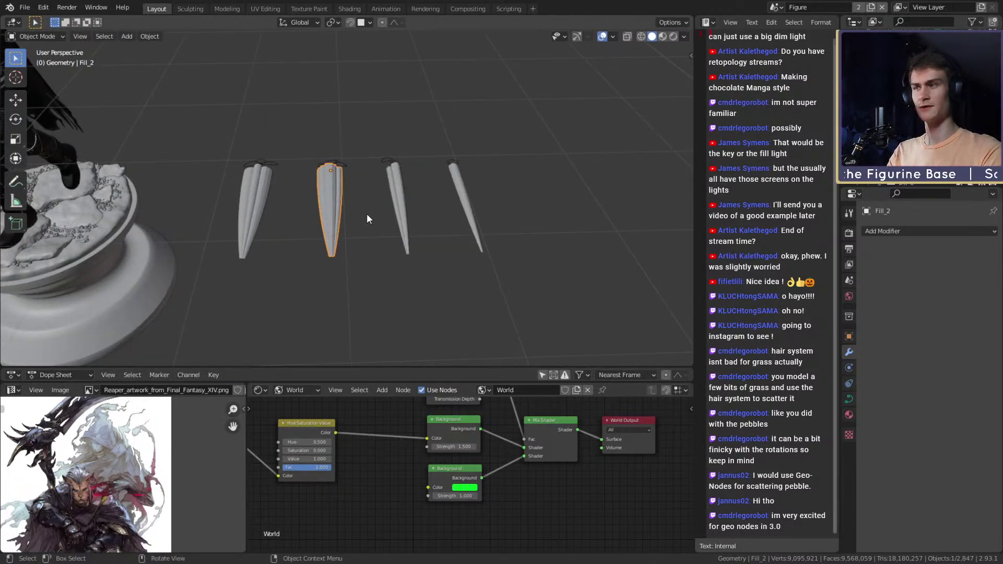
middle_drag(429, 196, 396, 193)
Step: Select the hair strands in turn and collapse their Fill_1, Fill_2, Midlevel and Detail collections in the Outliner
drag(389, 105, 247, 291)
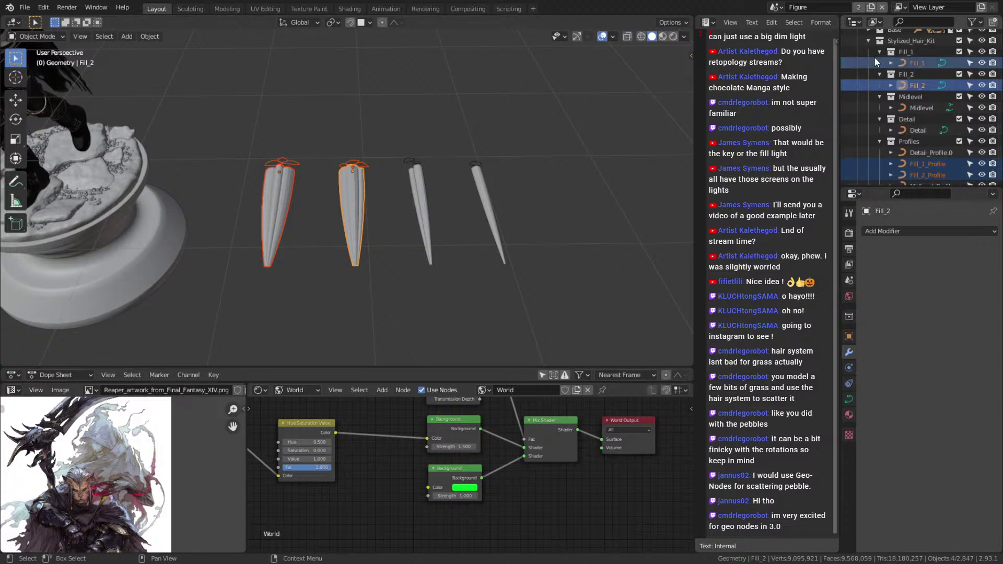
click(879, 51)
click(907, 52)
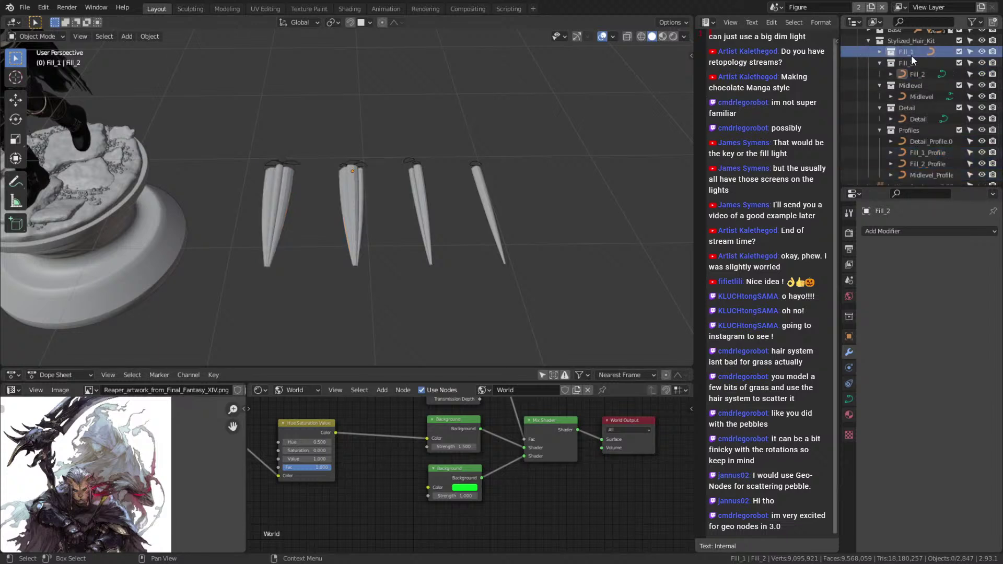
click(272, 205)
middle_drag(272, 205, 373, 201)
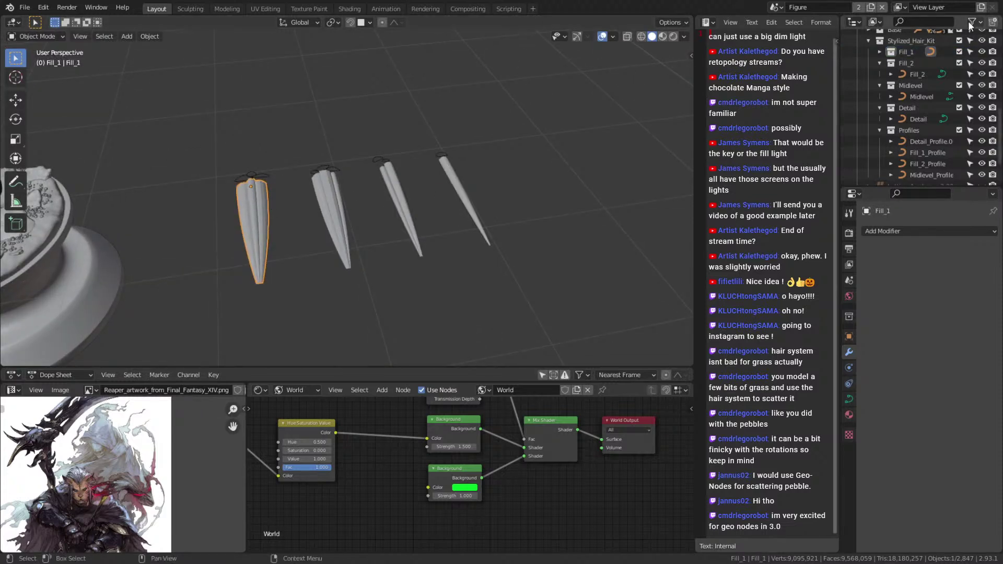
click(327, 205)
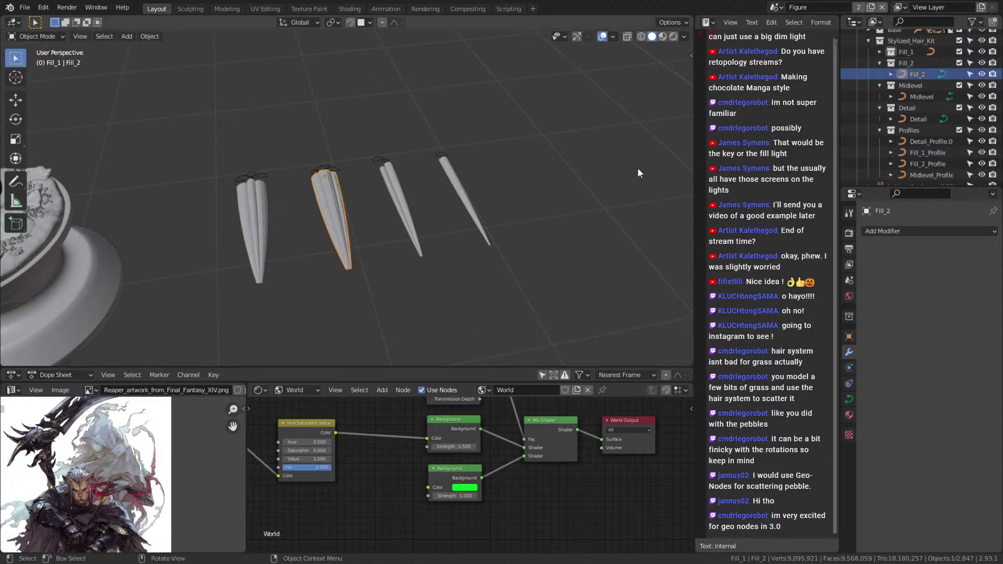
click(881, 63)
click(410, 201)
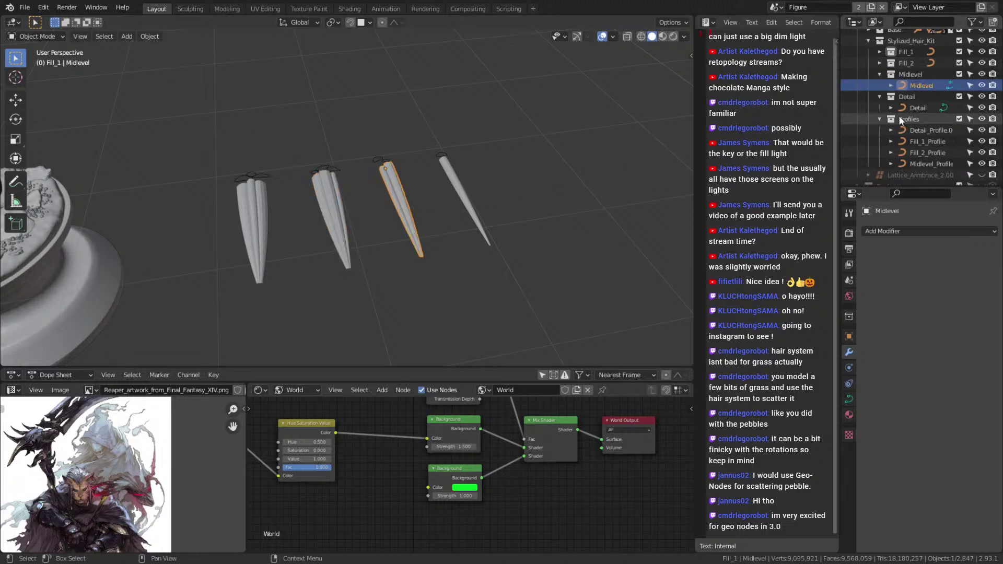
click(880, 74)
click(468, 189)
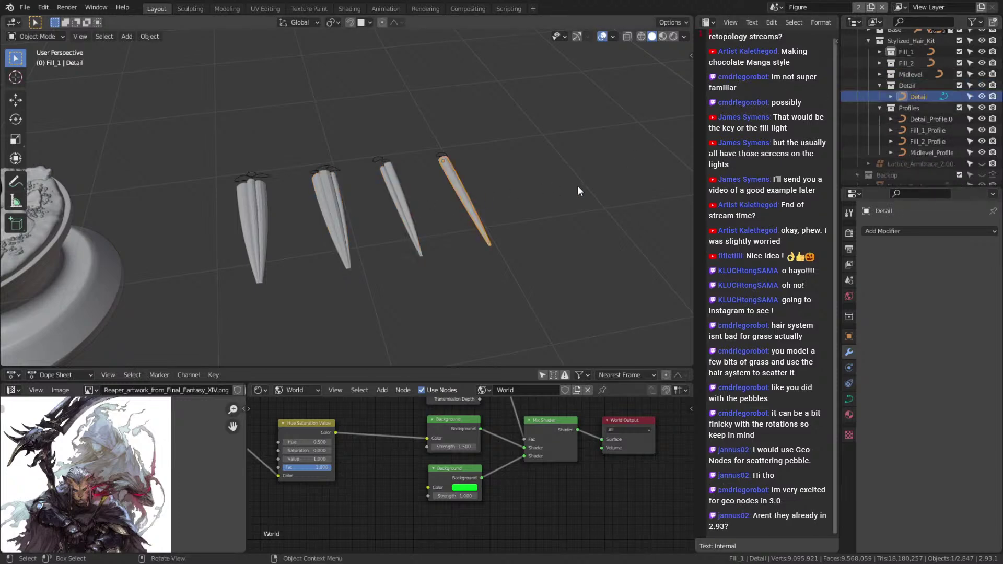
click(880, 86)
Step: Duplicate the Detail strand about -1.23 m in X and 1.80 m in Y with Z locked, and expand the Detail collection
middle_drag(470, 162, 557, 211)
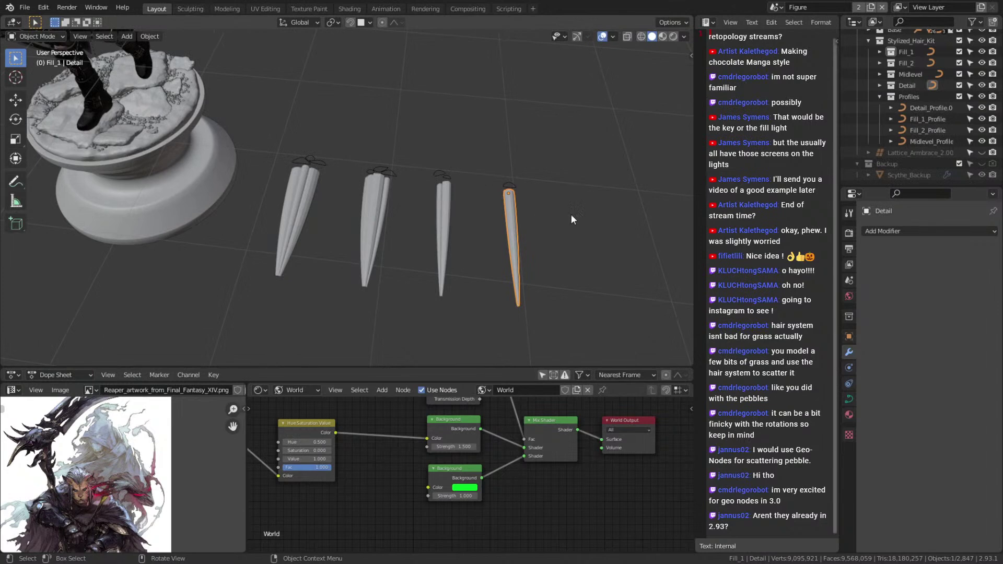
key(shift+d)
key(shift+z)
click(481, 103)
middle_drag(481, 103, 315, 108)
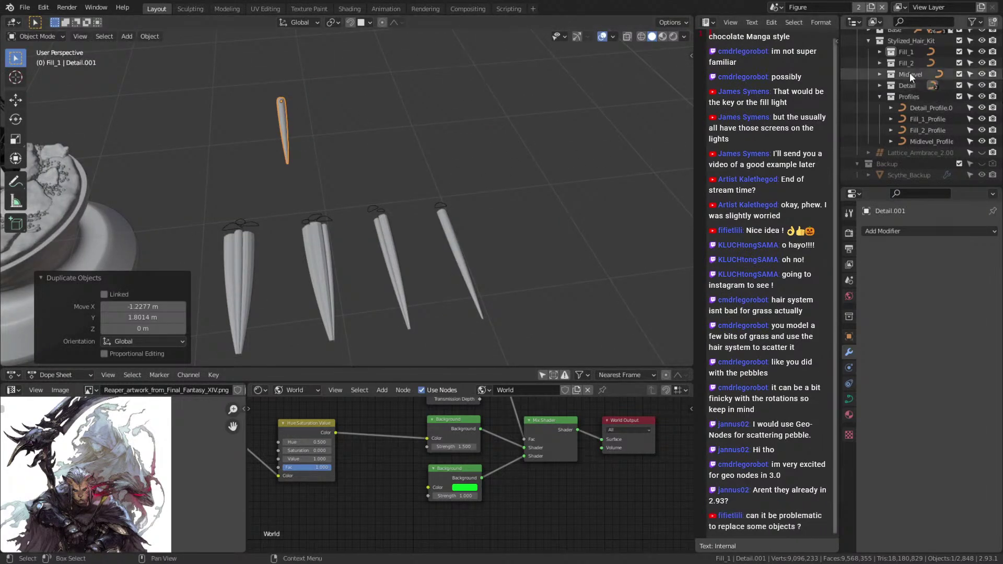
click(880, 85)
Step: Duplicate the copied Detail strand twice more with Z locked, offsetting the second copy about -0.77 m in X and 0.03 m in Y
key(shift+d)
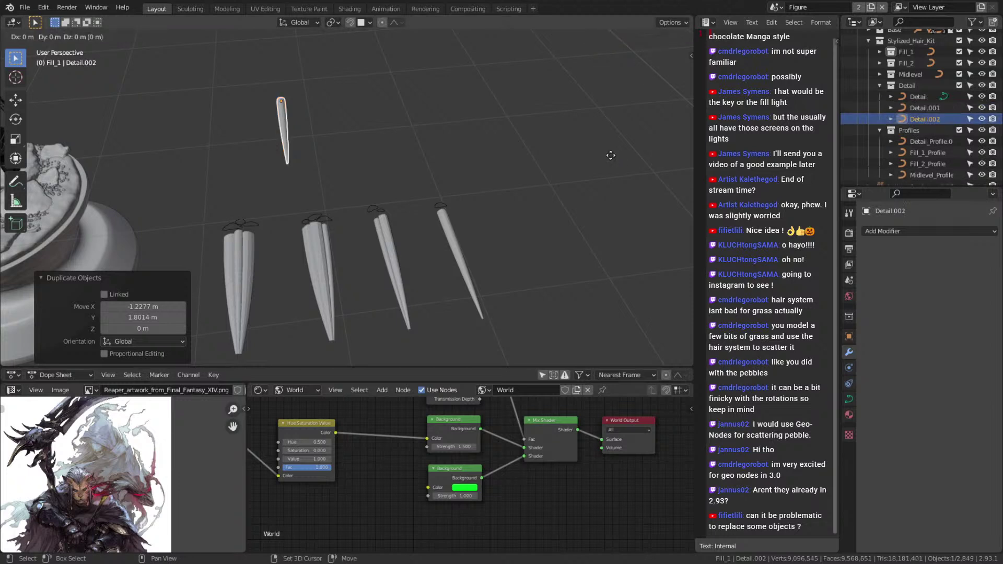
key(shift+z)
click(648, 146)
key(shift+d)
key(shift+z)
click(538, 159)
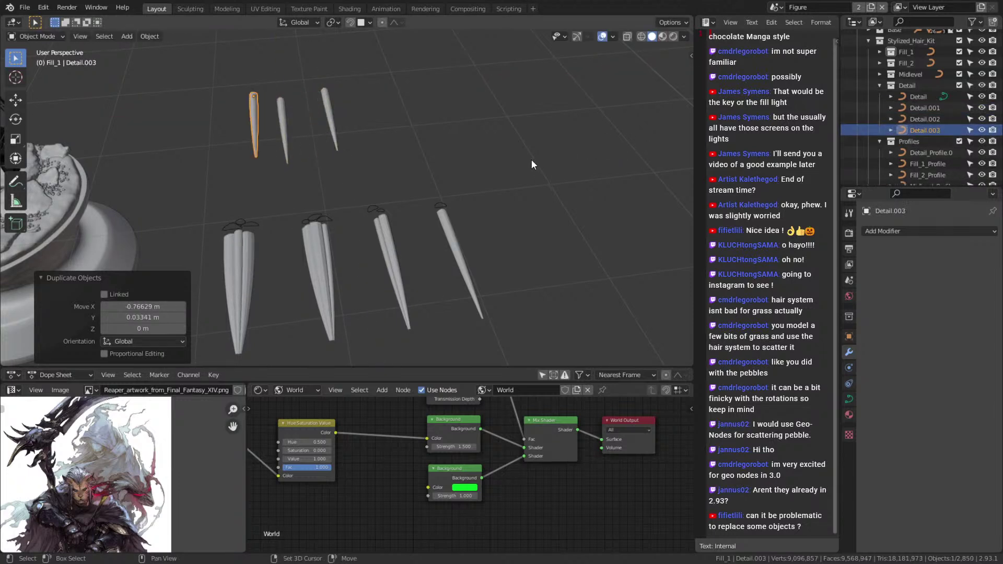
Step: Duplicate the selected Detail strand once more, offset about 0.61 m in X and 0.48 m in Y with Z locked
key(shift+d)
key(shift+z)
click(539, 118)
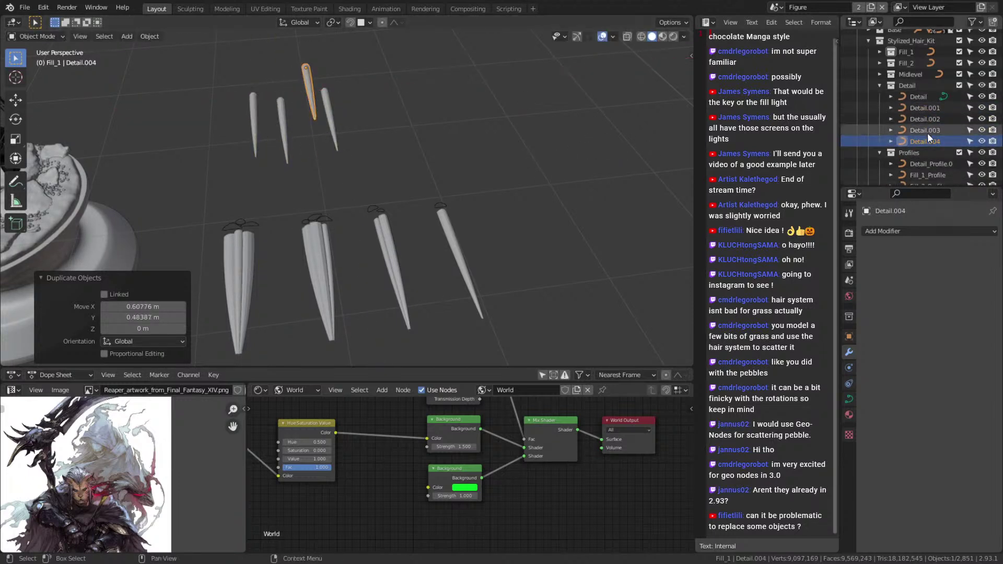
Step: Select all objects of the Detail collection from the Outliner and frame them in the viewport
scroll(406, 170, down, 8)
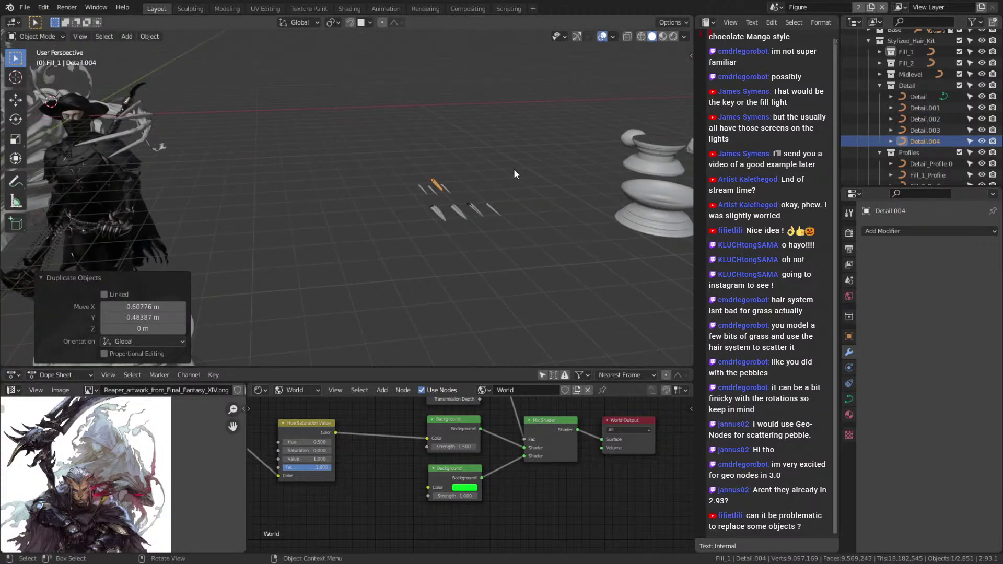
right_click(912, 85)
click(811, 177)
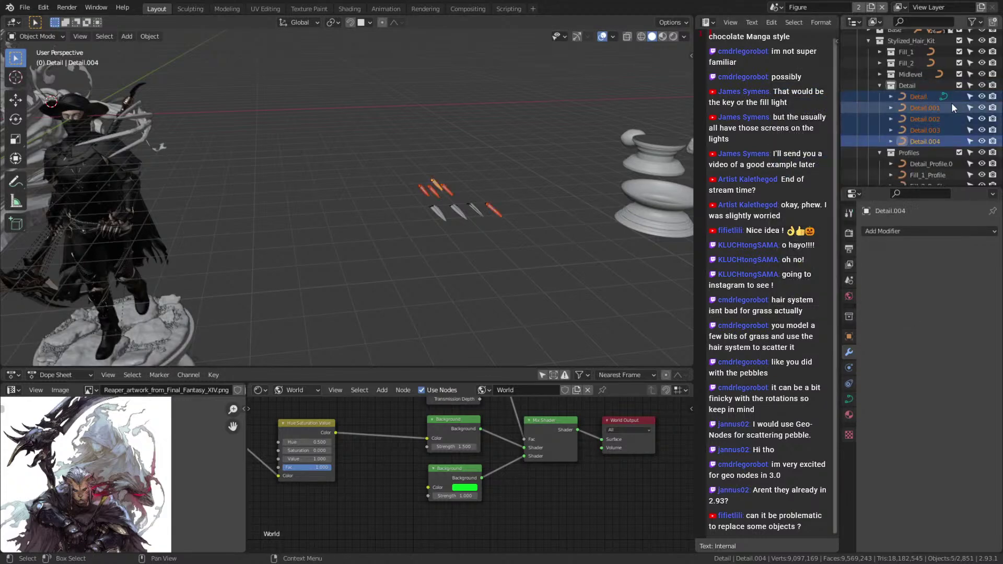
key(KP_Decimal)
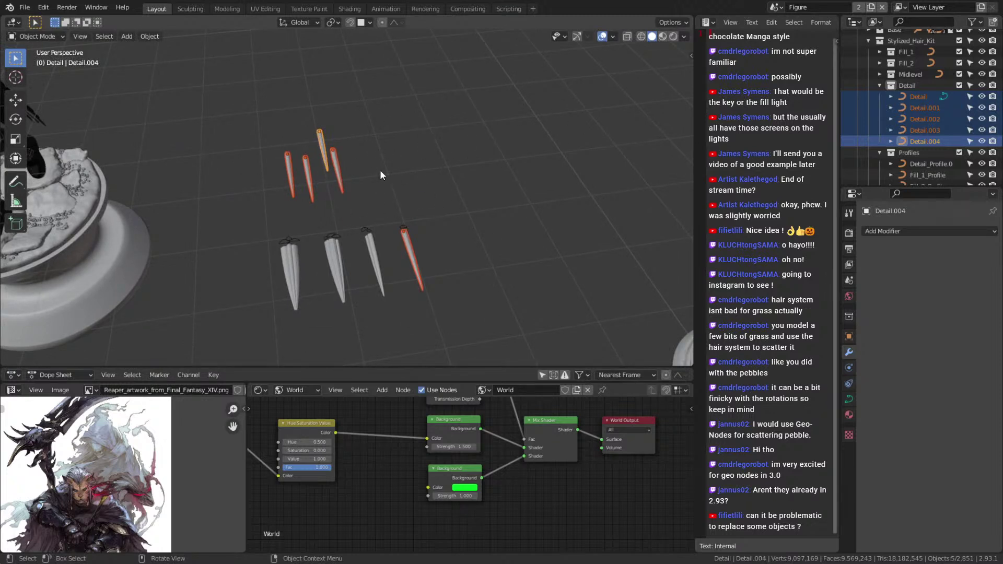
Step: Select only the four copied Detail strands, leaving the original out, and delete them
key(alt+a)
key(c)
drag(347, 139, 262, 161)
key(Escape)
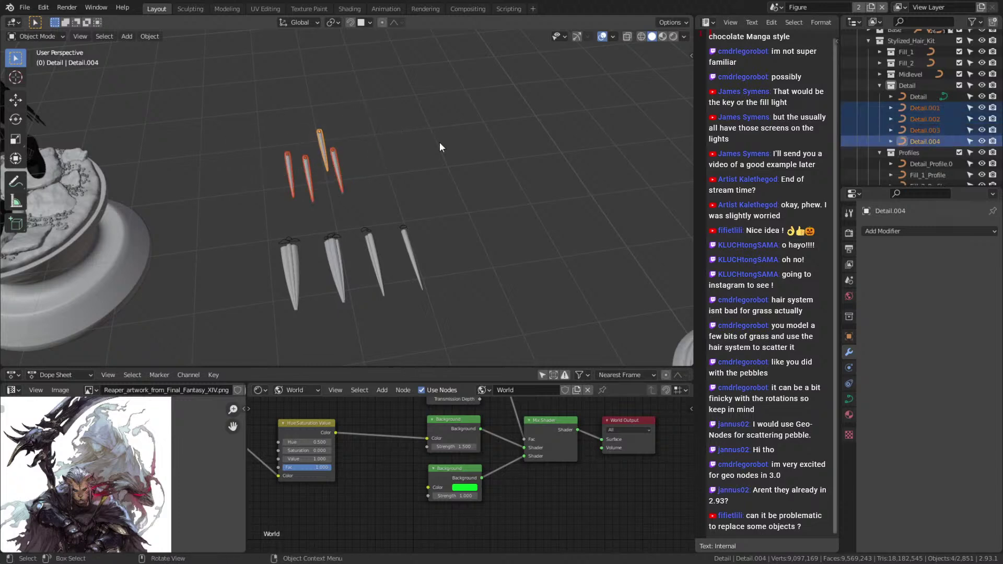
key(Delete)
middle_drag(419, 170, 439, 168)
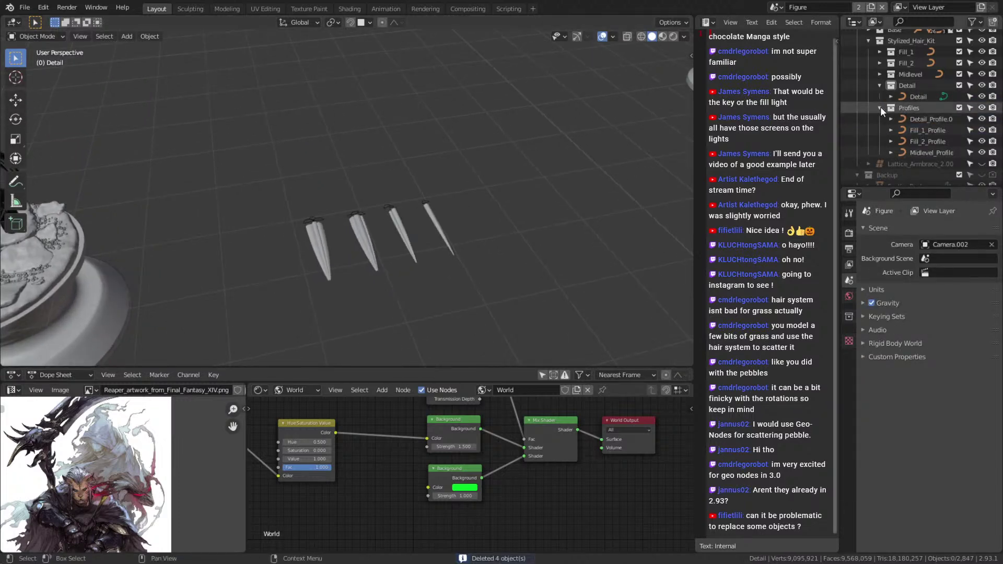
Step: Select the Detail and Midlevel profile curves above their strands in turn and look at the Midlevel profile up close
click(926, 119)
scroll(387, 201, up, 3)
mouse_move(375, 225)
middle_down()
mouse_move(284, 198)
mouse_move(353, 202)
mouse_move(325, 180)
mouse_move(549, 252)
mouse_move(438, 262)
mouse_move(397, 212)
middle_up()
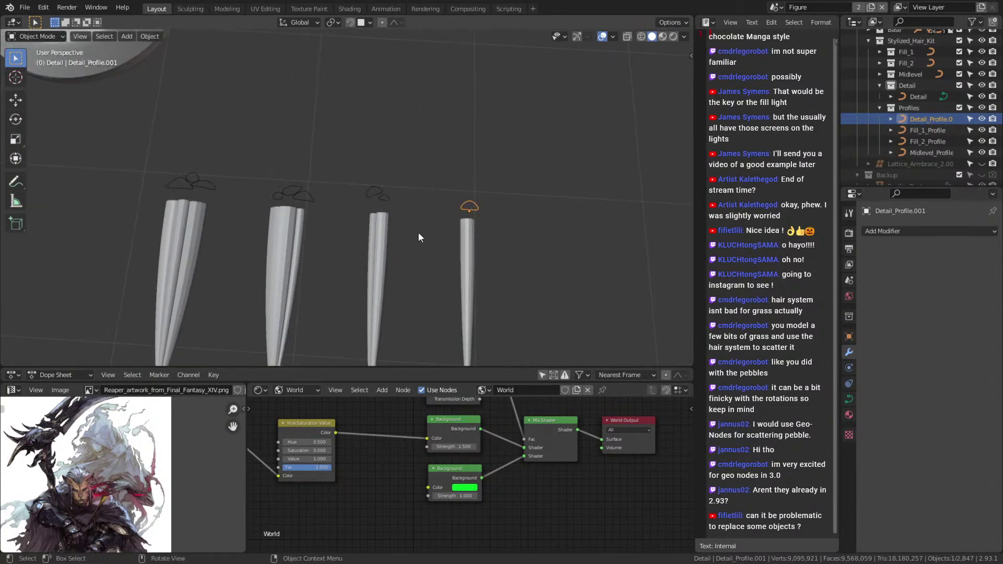
click(392, 205)
key(KP_Decimal)
scroll(431, 249, down, 5)
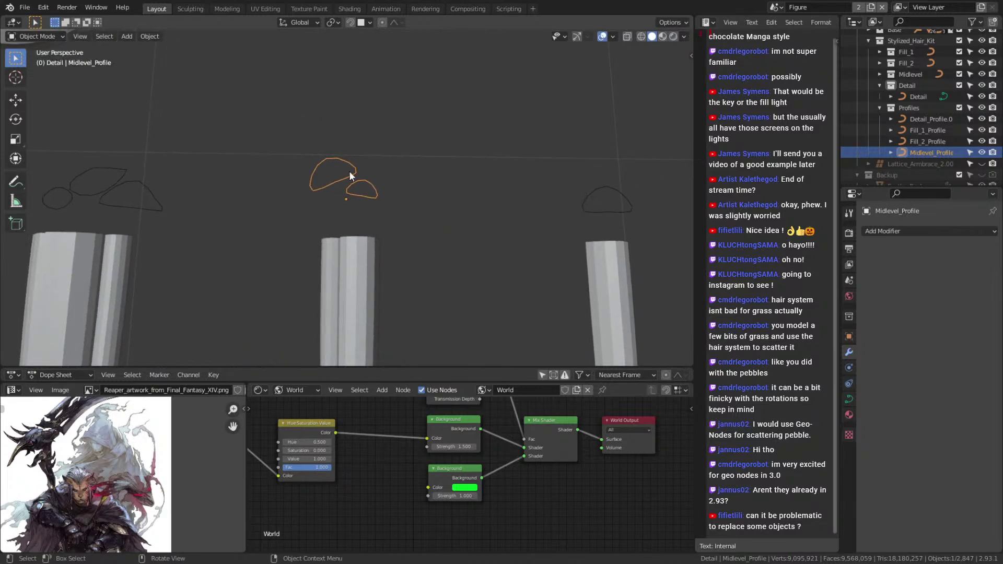
Step: Move the larger loop of the Midlevel profile curve in Edit Mode with Z locked, and return to Object Mode
key(Tab)
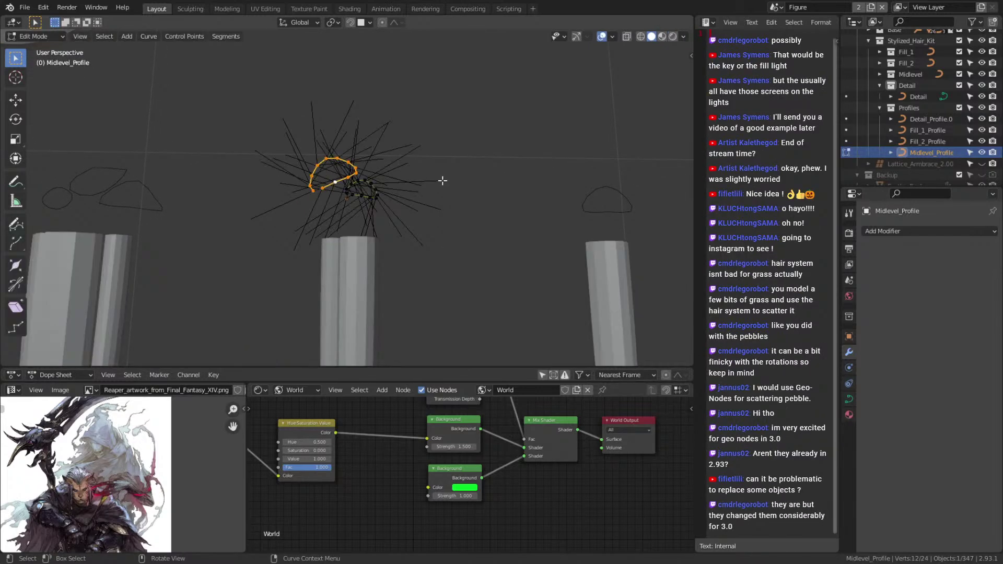
key(g)
key(shift+z)
click(413, 181)
middle_drag(413, 180, 384, 237)
key(Tab)
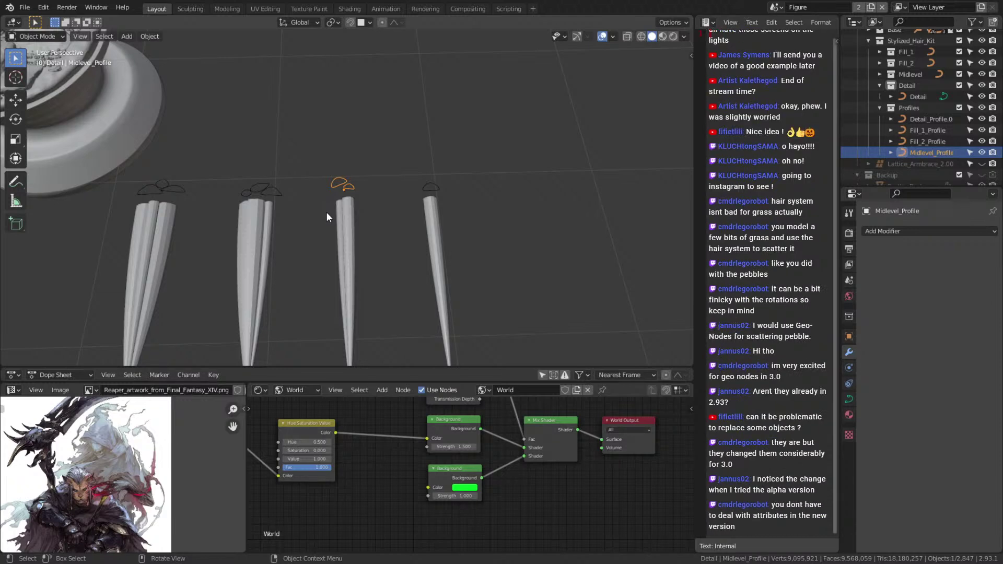
Step: Box-select the row of hair strands and profile curves beside the figurine to show the kit as a whole
scroll(326, 211, down, 5)
middle_drag(199, 171, 317, 205)
scroll(356, 205, up, 2)
drag(466, 162, 170, 254)
click(466, 177)
drag(420, 182, 213, 242)
middle_drag(215, 235, 424, 171)
Step: Select the terrain on the figurine base with its scattered pebbles and collapse its ParticleSystem modifier
click(340, 225)
middle_drag(339, 225, 407, 214)
scroll(396, 211, up, 2)
scroll(397, 210, up, 3)
middle_drag(384, 252, 403, 208)
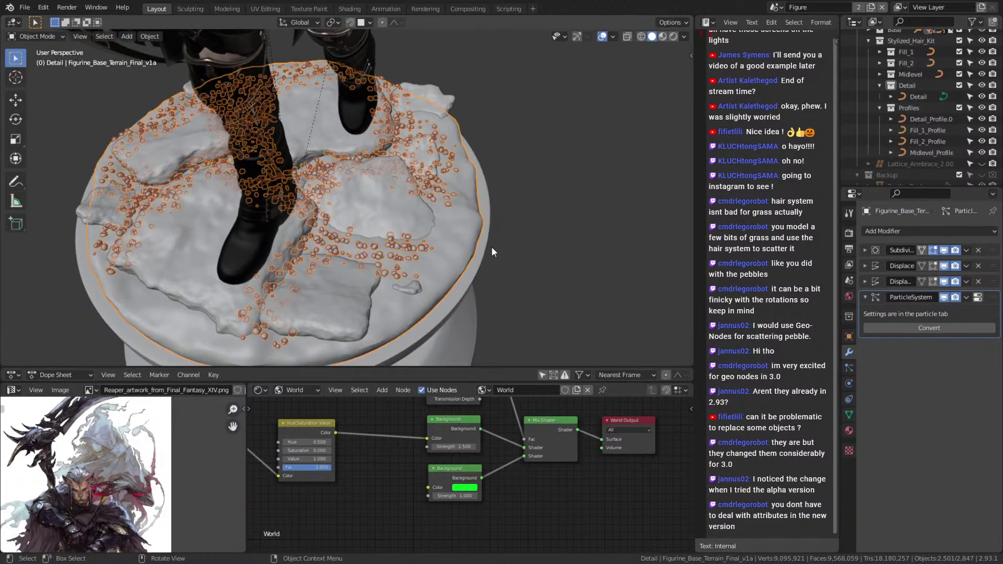
click(865, 297)
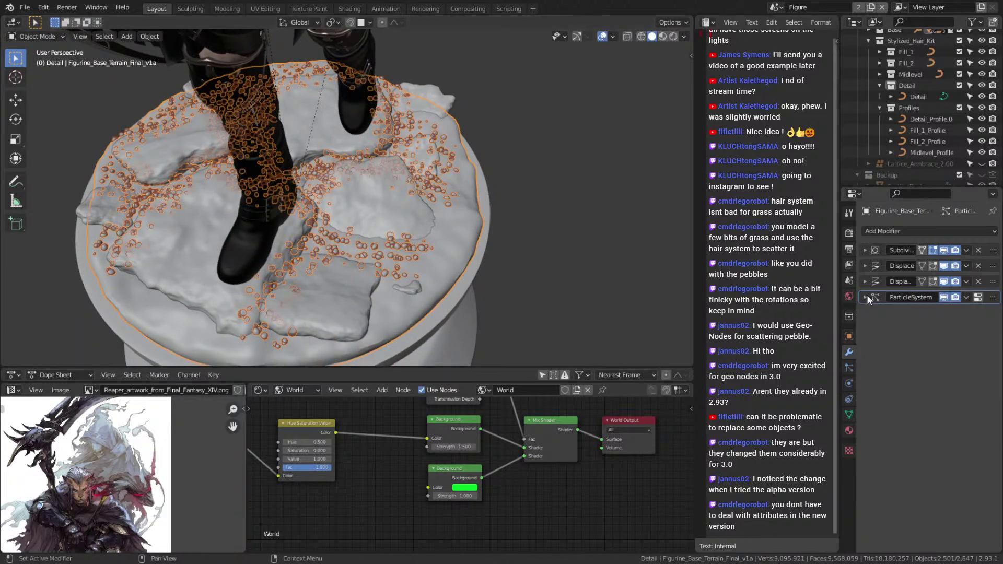
Step: Select a base stone, reselect the terrain and toggle its ParticleSystem viewport display off and on
scroll(343, 158, down, 5)
middle_drag(453, 178, 431, 199)
click(441, 177)
scroll(403, 218, up, 4)
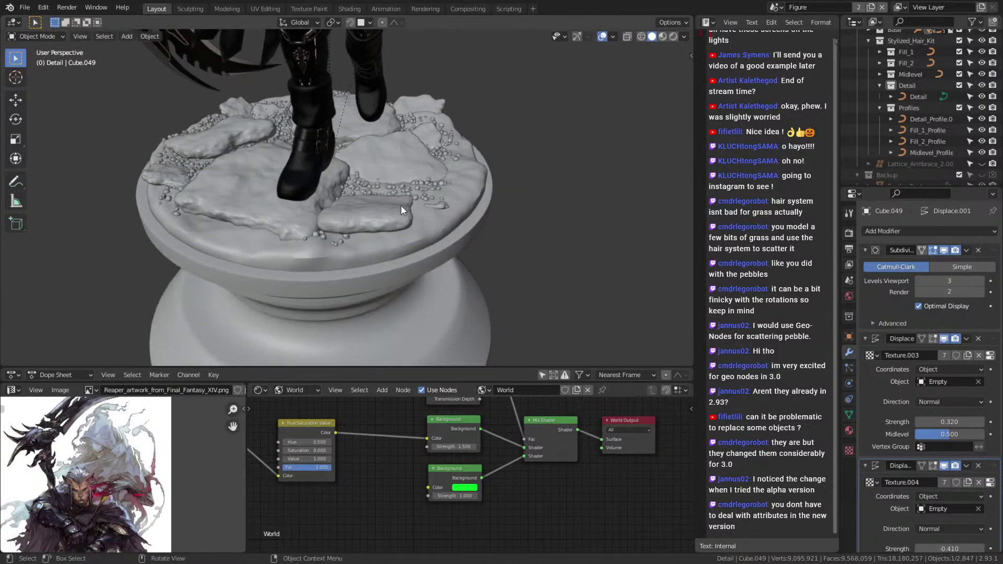
click(362, 161)
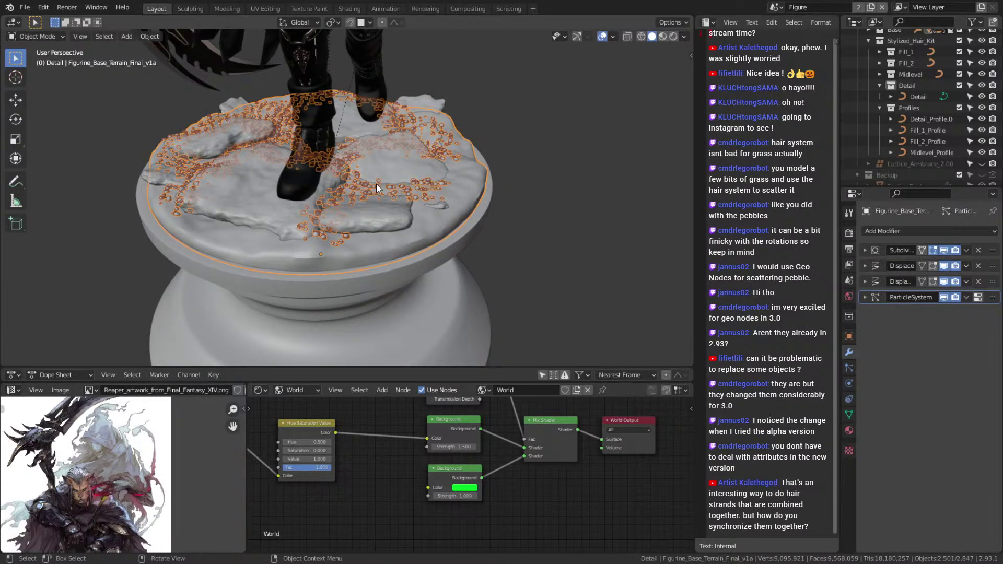
click(945, 296)
middle_drag(365, 192, 413, 216)
click(945, 297)
Step: Inspect the stones on the figurine base, selecting the one under the front boot and the one beside it
scroll(353, 205, down, 3)
click(462, 125)
middle_drag(466, 123, 451, 180)
scroll(450, 181, up, 4)
click(285, 221)
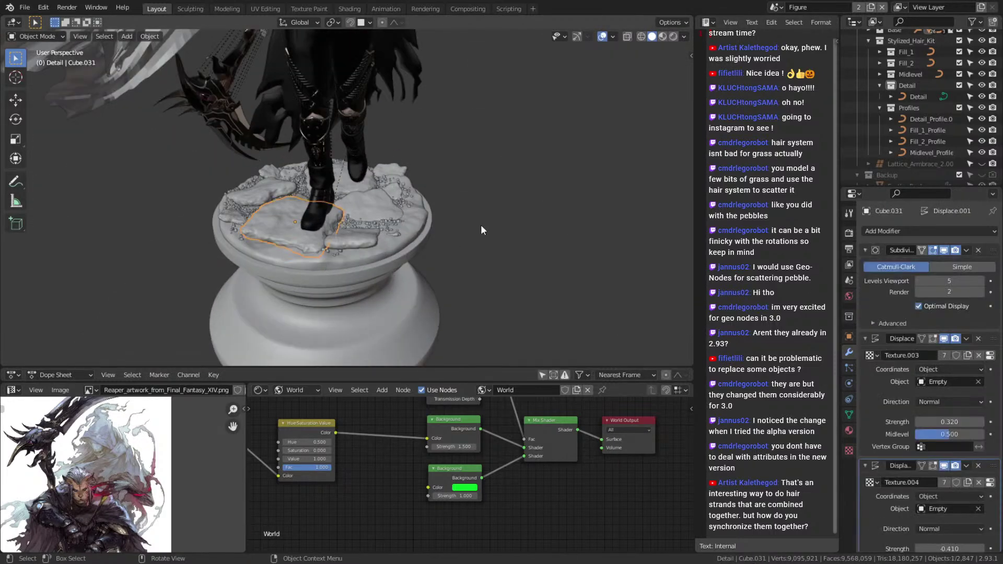
click(366, 208)
middle_drag(366, 208, 431, 202)
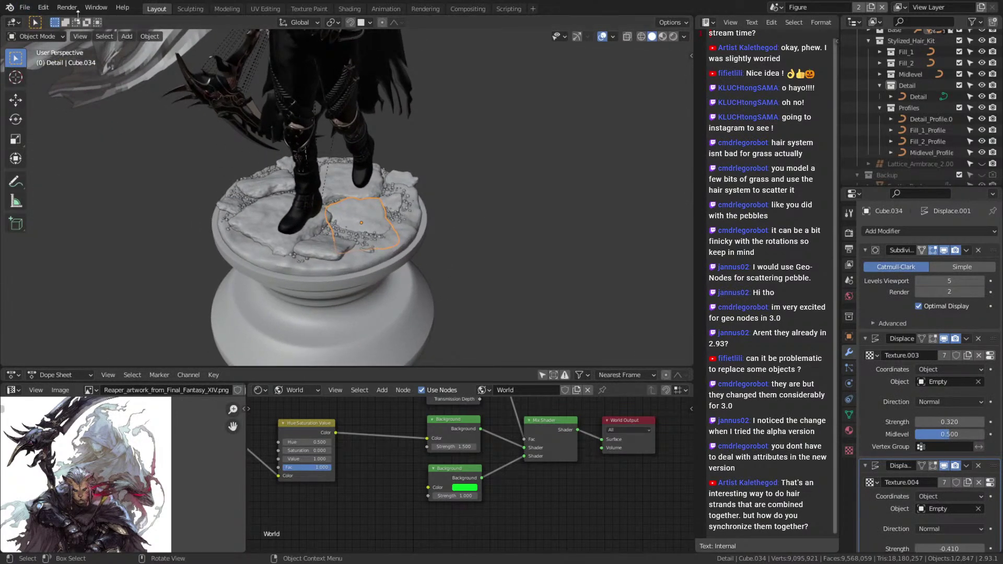
scroll(484, 115, down, 5)
middle_drag(396, 190, 446, 196)
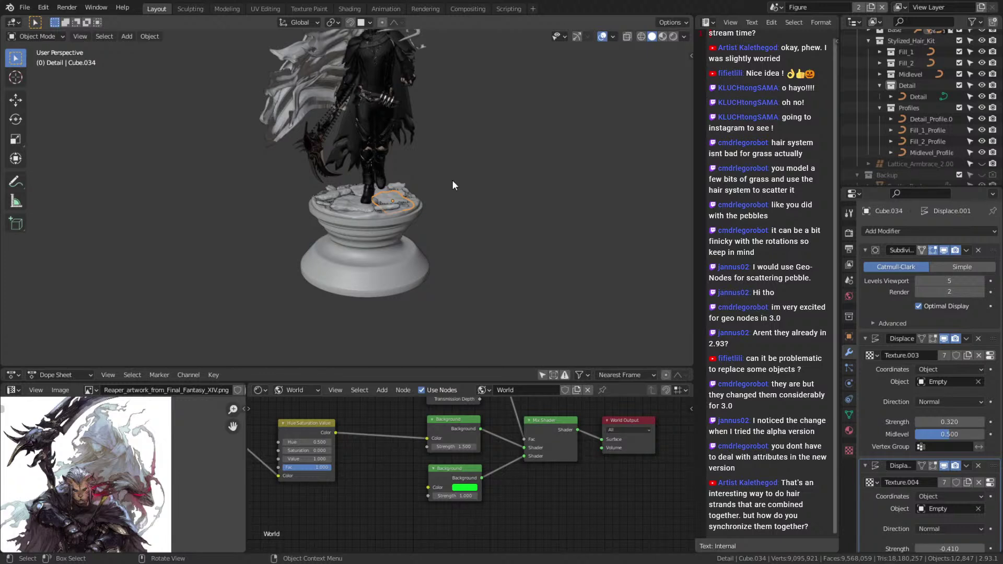
Step: Select the Fill_1 hair strand beside the figurine and save the scene
middle_drag(452, 179, 383, 197)
scroll(390, 143, down, 7)
scroll(396, 217, up, 4)
scroll(396, 217, up, 5)
click(309, 235)
scroll(355, 229, down, 5)
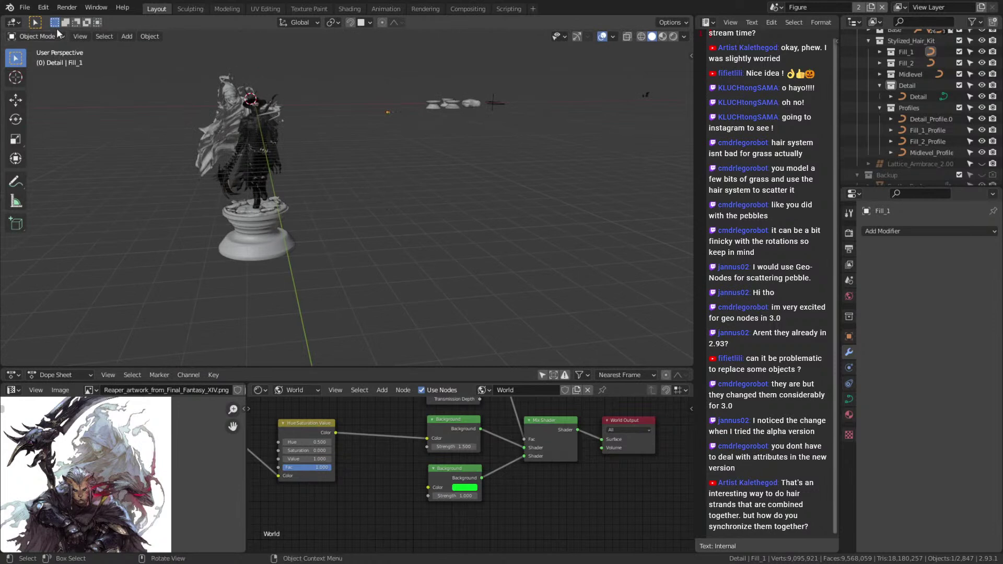
click(25, 7)
click(45, 81)
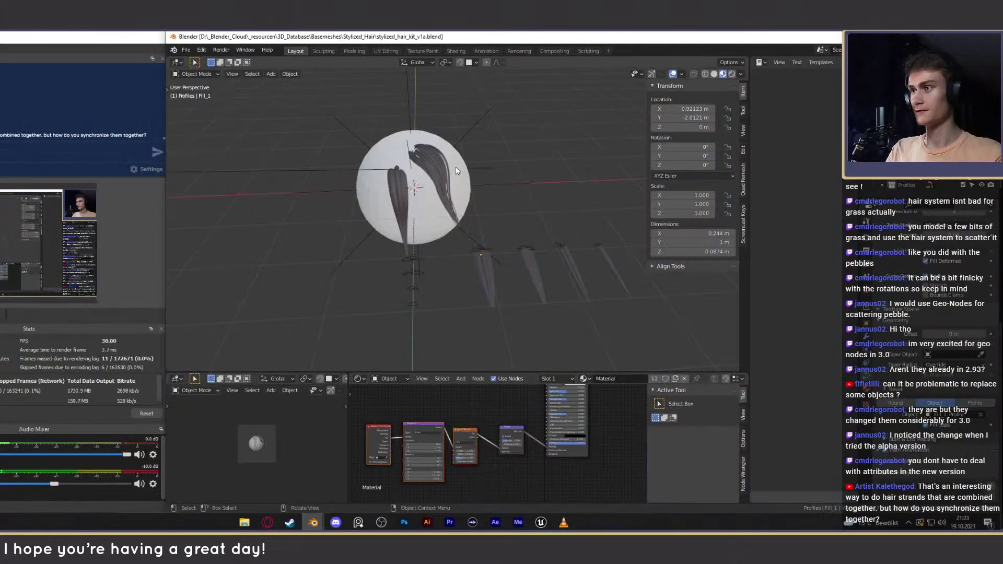
Step: In the stylized_hair_kit_v1a.blend window, select the Plane.001 profile mesh and inspect its vertices in Edit Mode
middle_drag(455, 167, 478, 229)
scroll(493, 191, up, 3)
click(440, 263)
key(Tab)
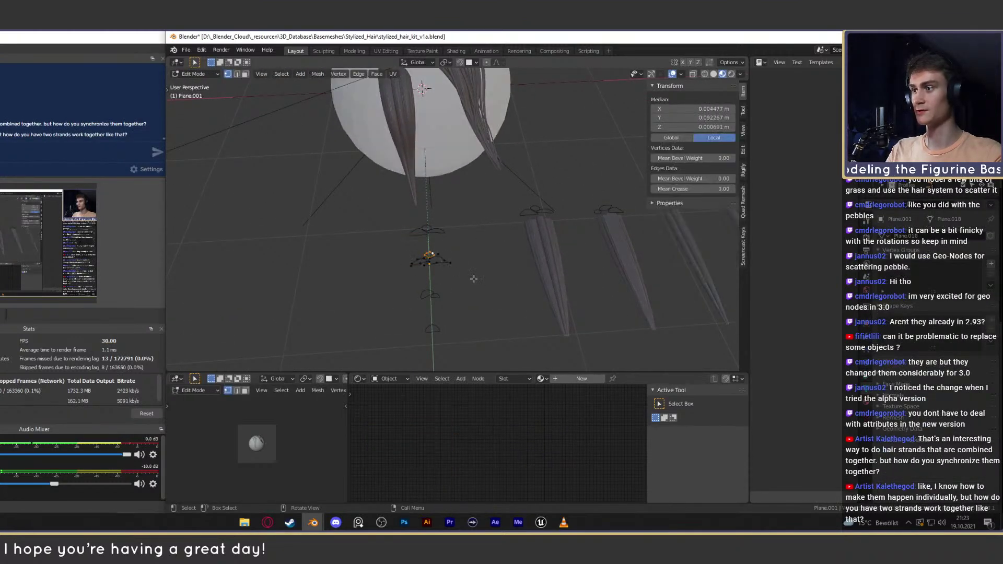
scroll(442, 218, up, 3)
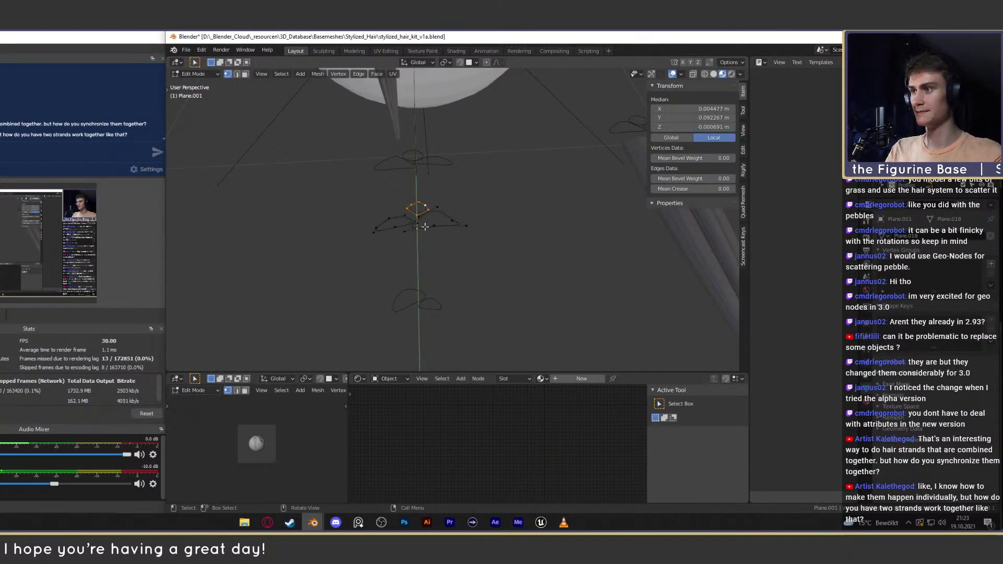
key(Tab)
scroll(484, 229, down, 6)
middle_drag(500, 280, 465, 263)
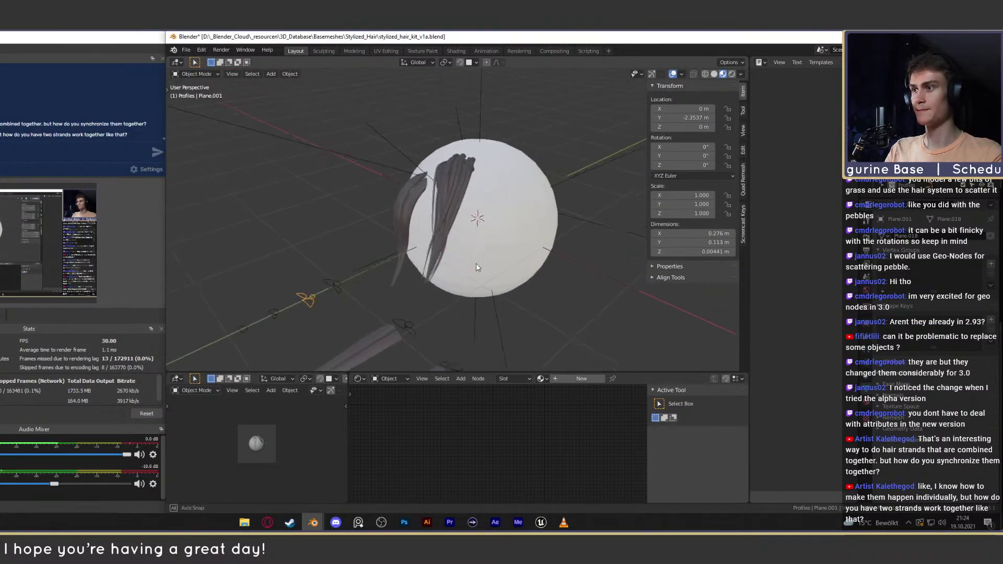
Step: Select the NurbsPath.008 strand in the hair bundle on the sphere and examine how the bundle is built
scroll(508, 193, up, 4)
click(478, 195)
middle_drag(512, 211, 539, 222)
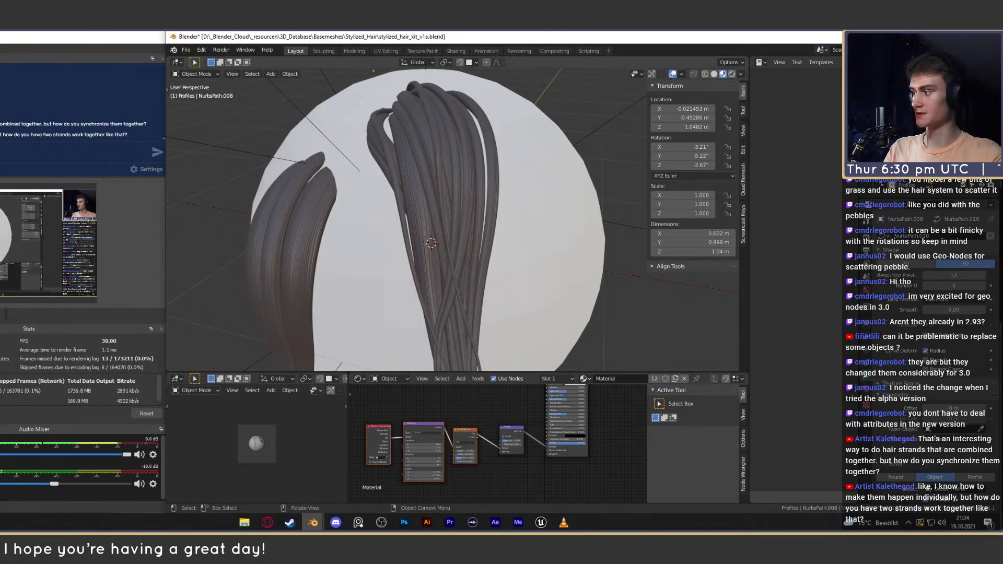
Step: Switch to OBS, hide the Webcam and Topic sources, and return to the Blender hair kit window
click(133, 340)
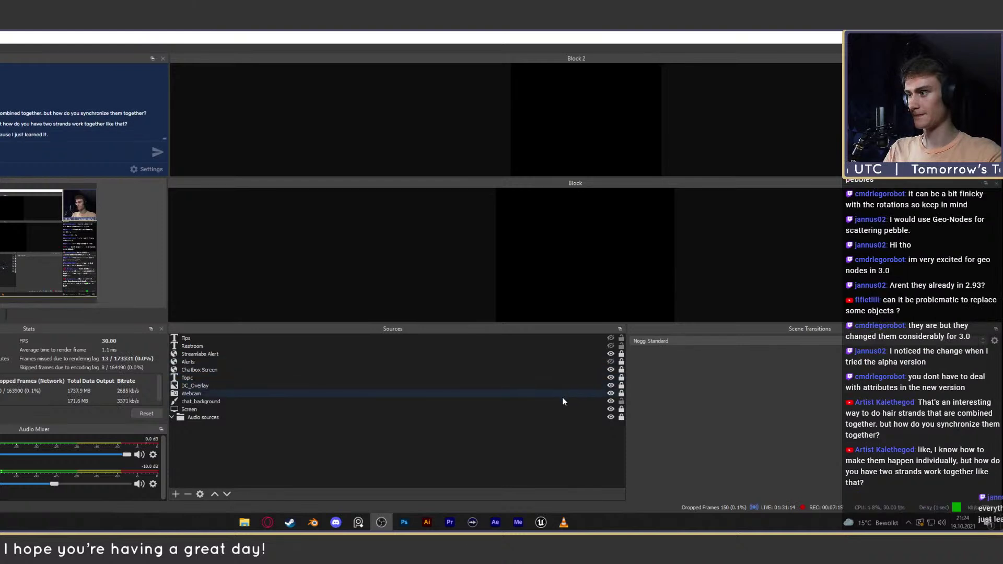
click(610, 394)
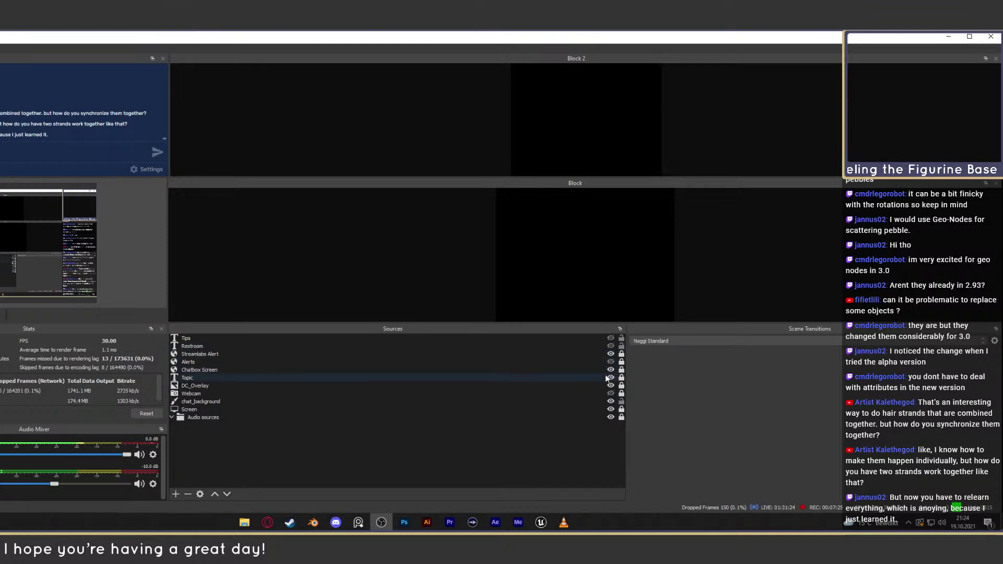
click(611, 387)
click(611, 387)
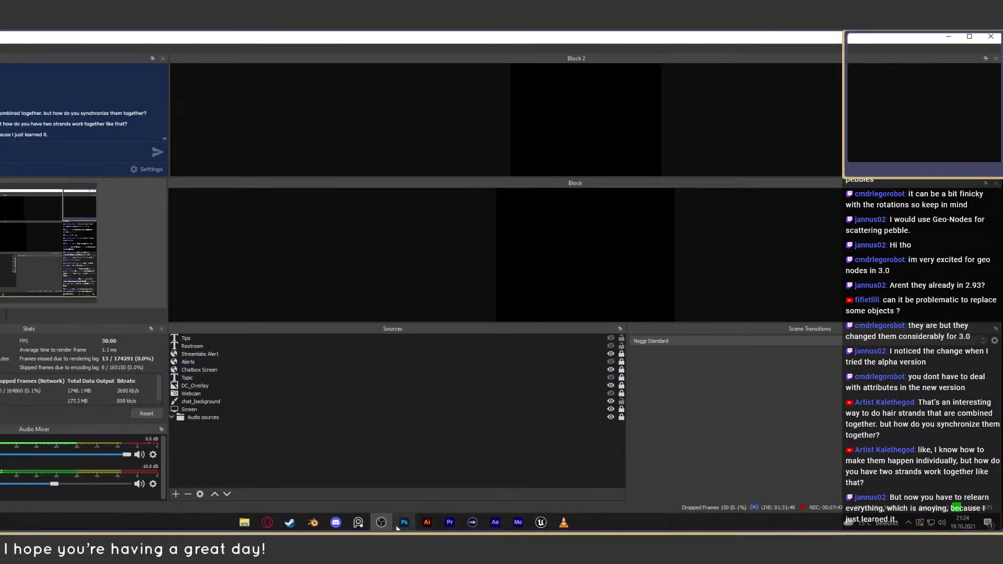
mouse_move(316, 525)
click(350, 486)
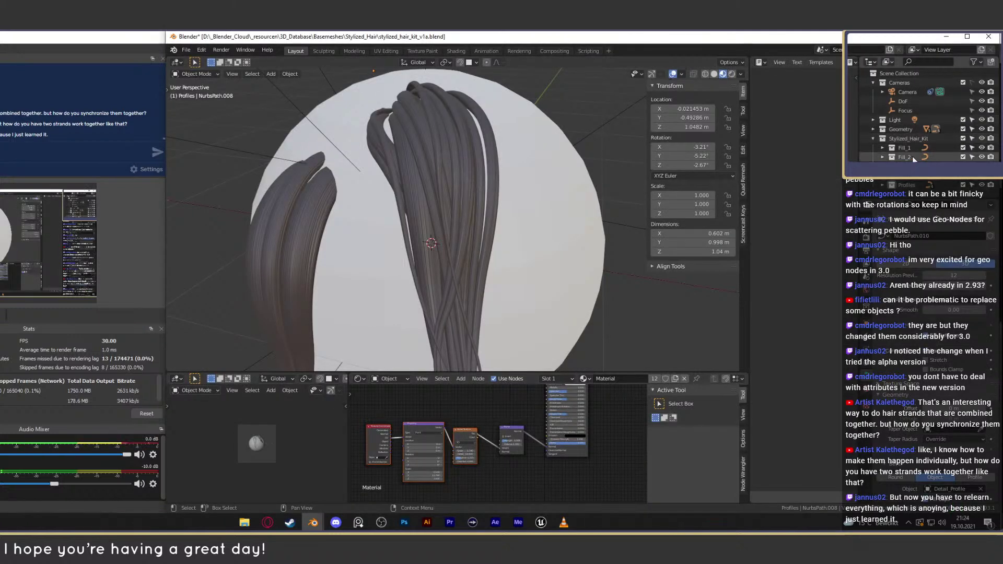
Step: Toggle the Fill_2 collection's visibility off and on twice
click(982, 157)
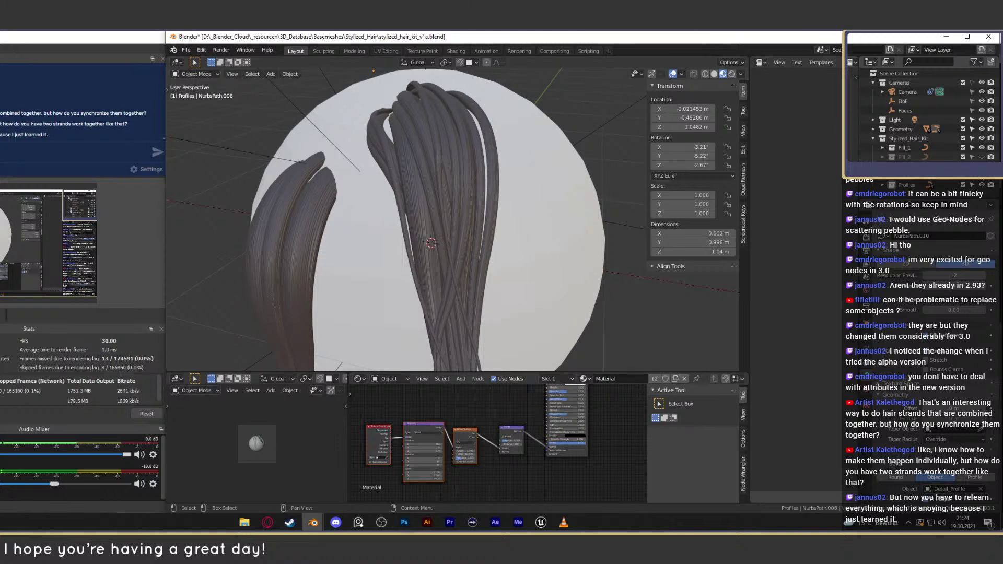
click(982, 157)
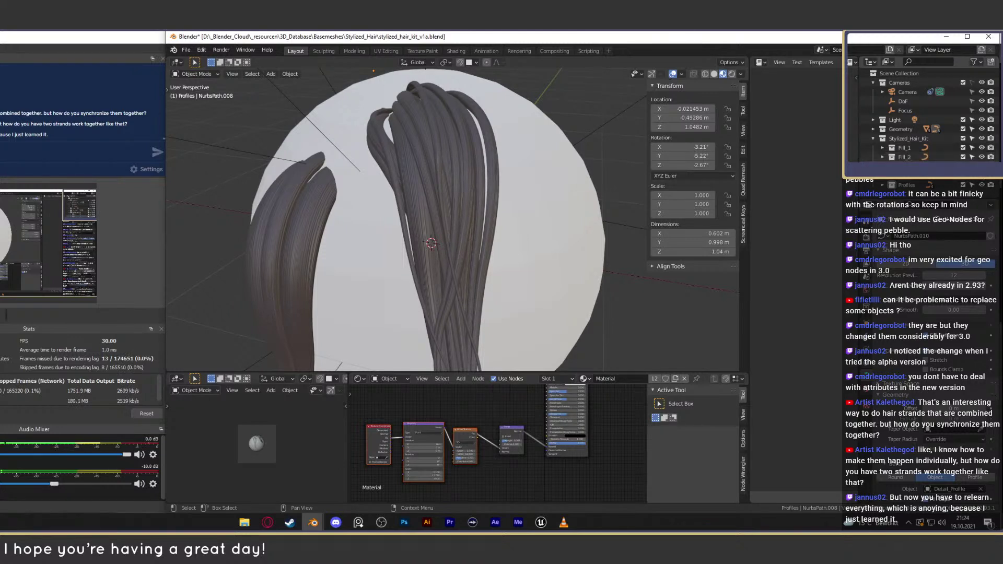
click(982, 157)
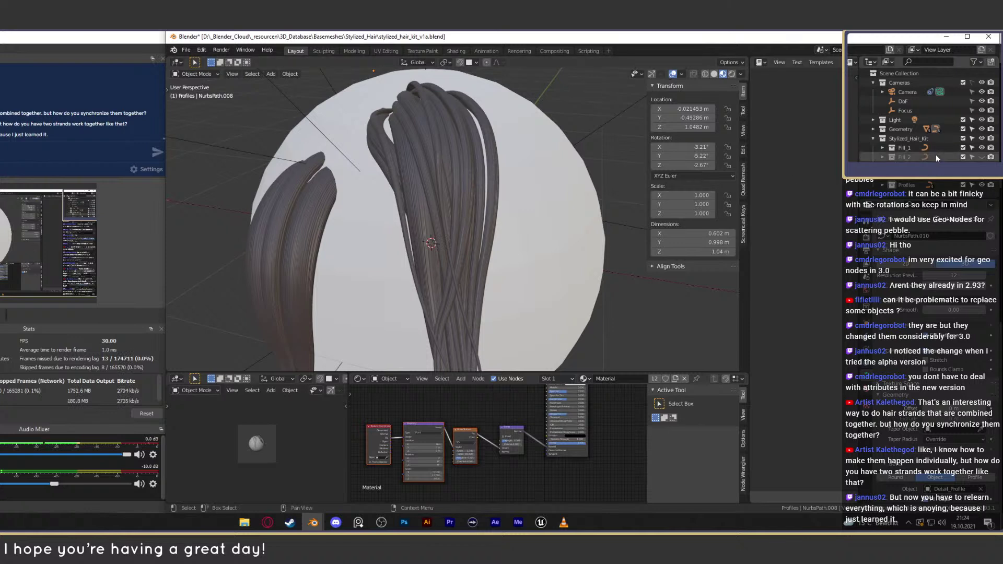
click(982, 157)
Step: Select the NurbsPath.005 strand, toggle the Profiles collection's visibility and reveal the strand in the Outliner
click(453, 143)
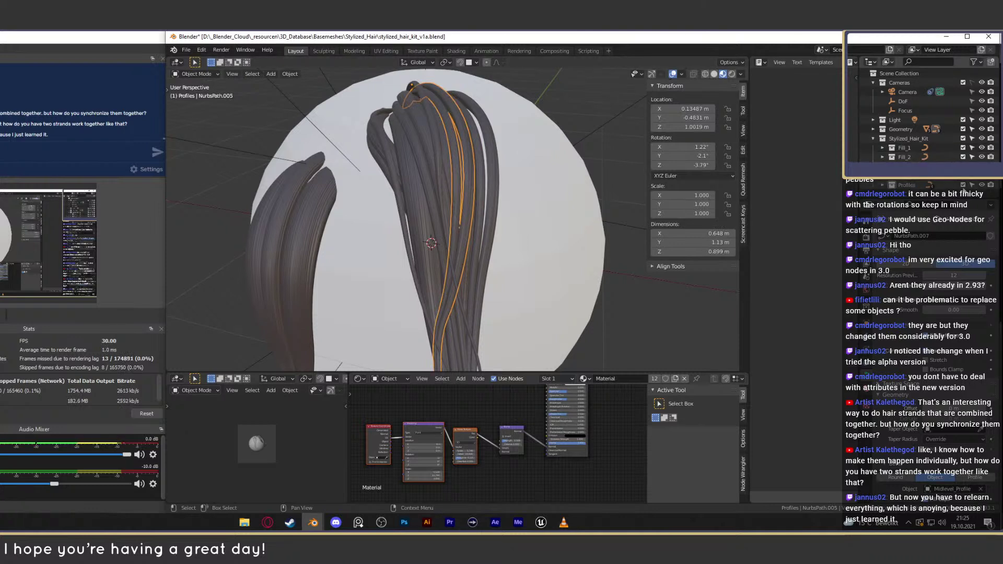
click(982, 186)
click(981, 186)
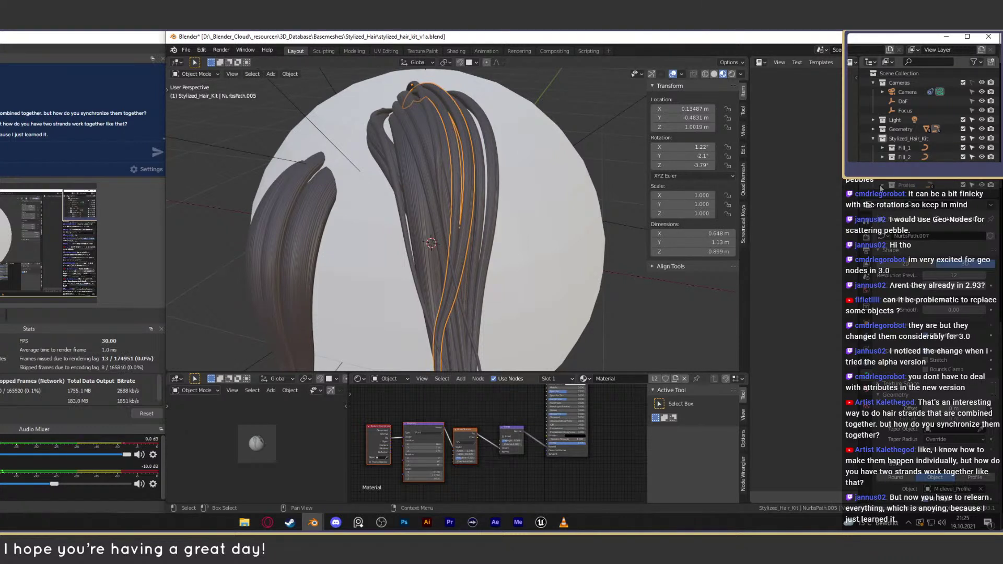
key(period)
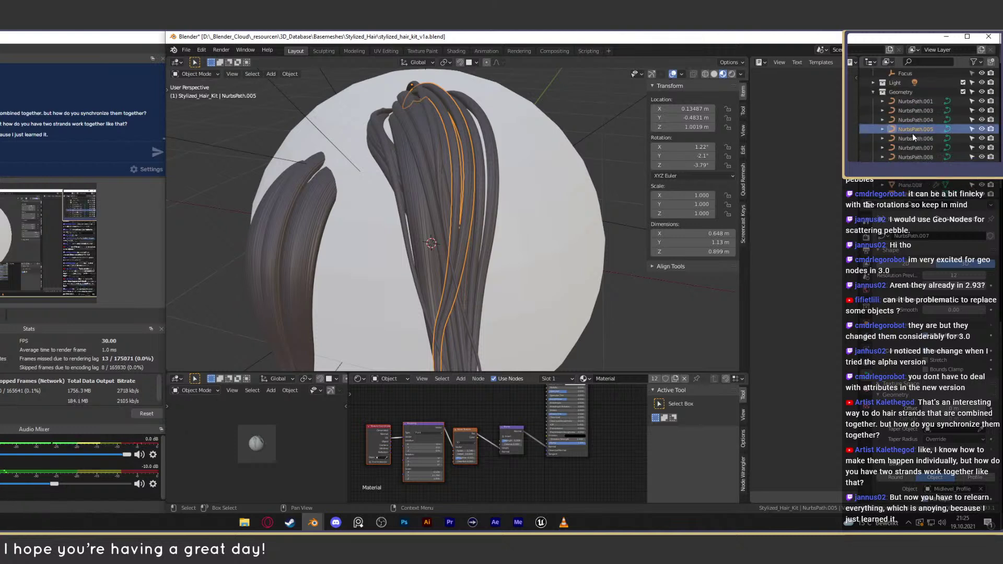
scroll(914, 137, down, 5)
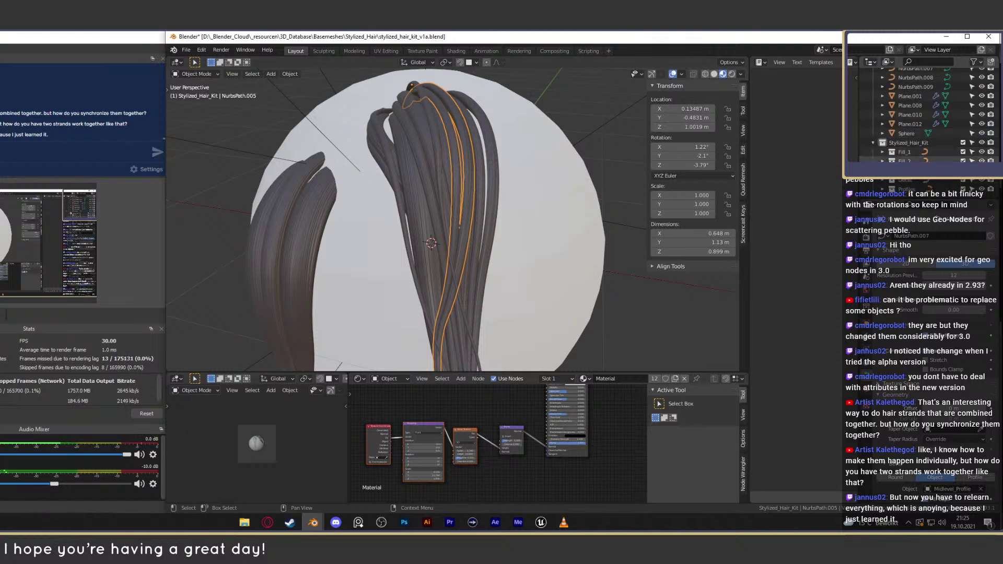
Step: Hide NurbsPath.003 and the strands listed below it in the Geometry collection, isolating NurbsPath.001 on the sphere
scroll(524, 211, down, 3)
middle_drag(524, 211, 473, 241)
scroll(534, 215, up, 3)
scroll(908, 137, up, 2)
scroll(908, 136, up, 2)
click(982, 105)
drag(983, 113, 981, 191)
scroll(509, 217, down, 4)
middle_drag(508, 218, 527, 185)
scroll(528, 185, up, 2)
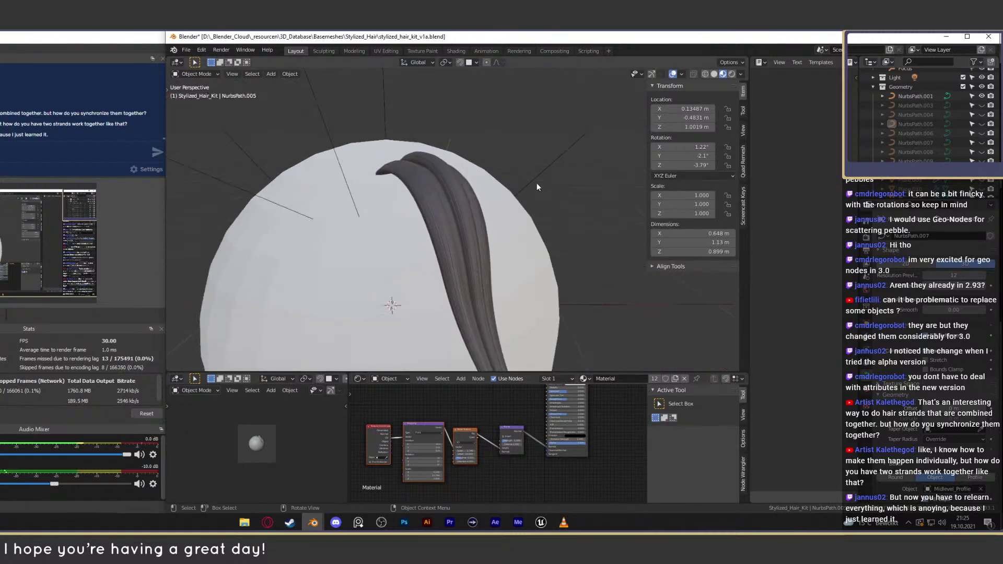
Step: Select the NurbsPath.001 strand on the sphere and examine its shape up close from several angles
click(460, 197)
mouse_move(459, 197)
middle_down()
mouse_move(485, 198)
mouse_move(423, 203)
mouse_move(551, 185)
mouse_move(471, 212)
middle_up()
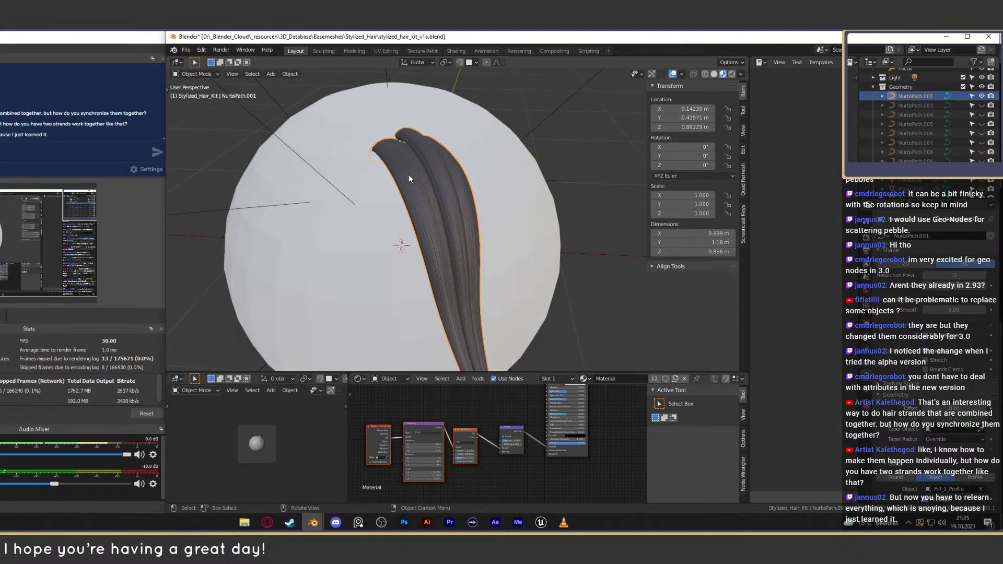
scroll(475, 227, up, 3)
middle_drag(450, 217, 413, 106)
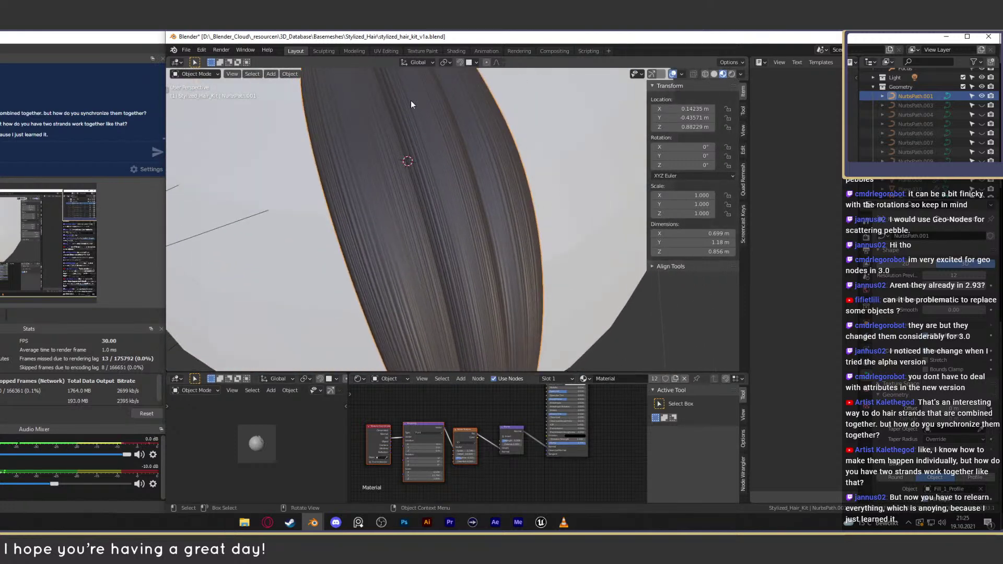
scroll(437, 159, down, 5)
middle_drag(437, 159, 474, 198)
scroll(475, 198, up, 4)
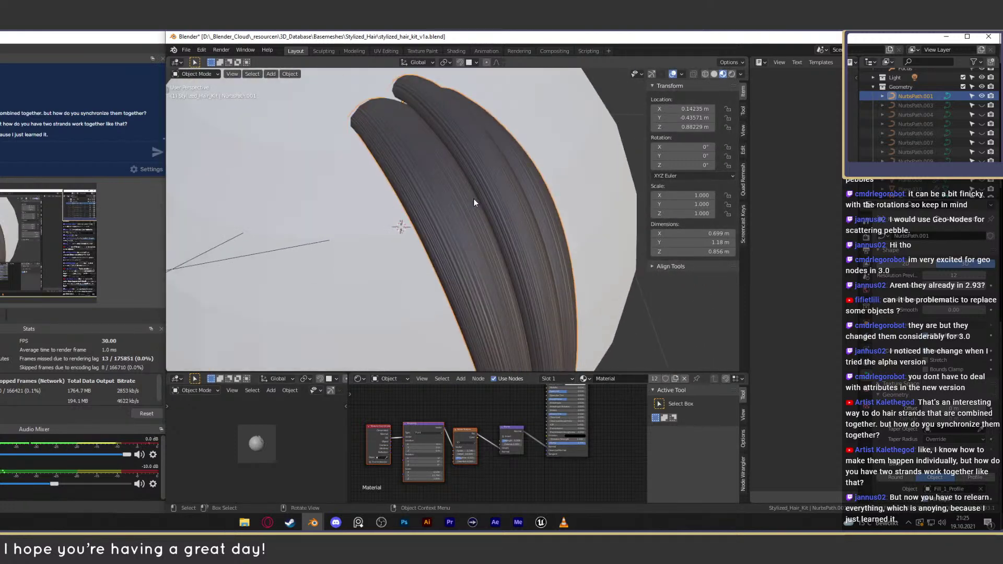
scroll(476, 193, down, 4)
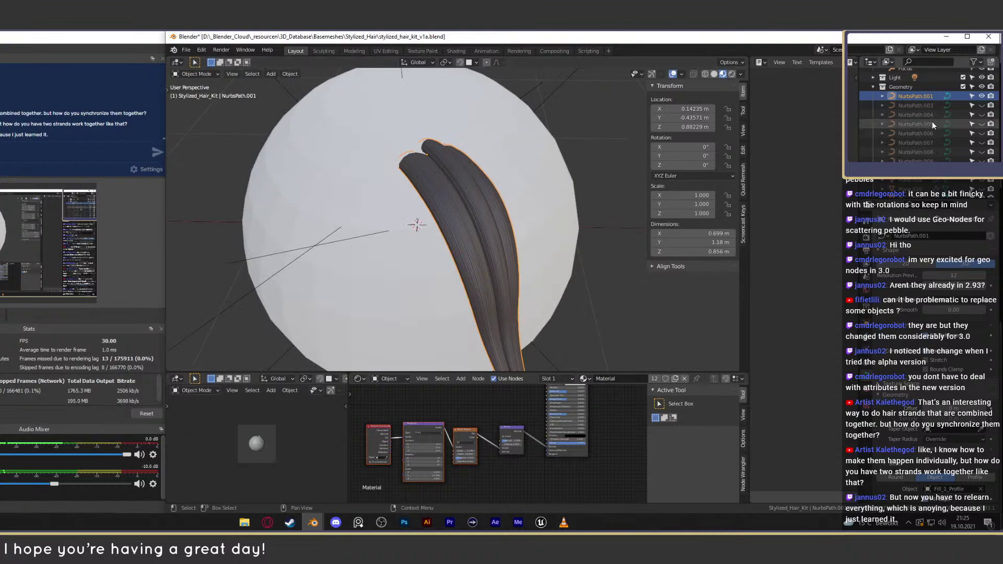
scroll(499, 223, up, 5)
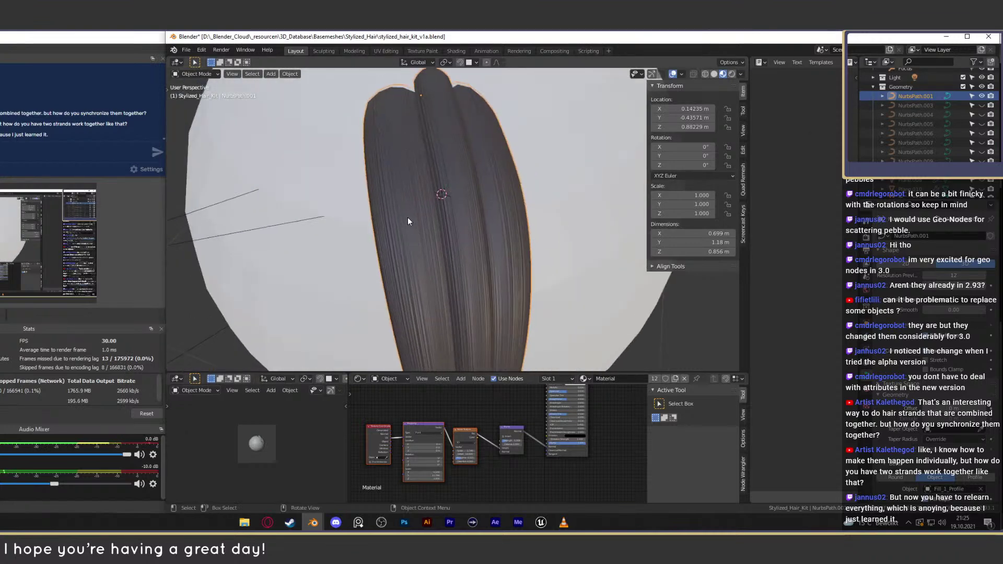
scroll(452, 194, down, 2)
mouse_move(468, 234)
middle_down()
mouse_move(517, 218)
mouse_move(456, 222)
middle_up()
scroll(458, 221, up, 2)
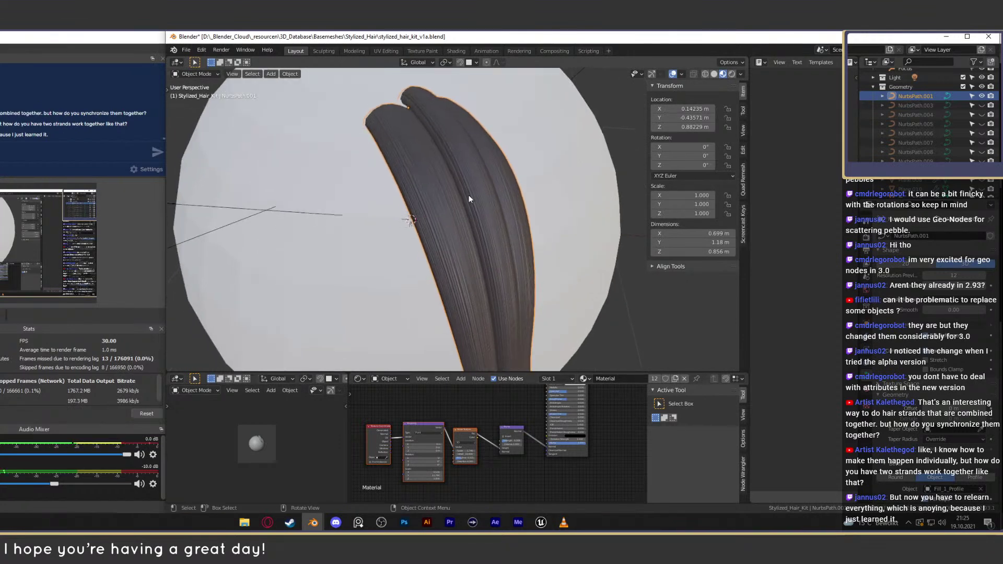
Step: Reveal NurbsPath.003 in the Geometry collection and select that strand over the base strand
click(655, 287)
click(982, 106)
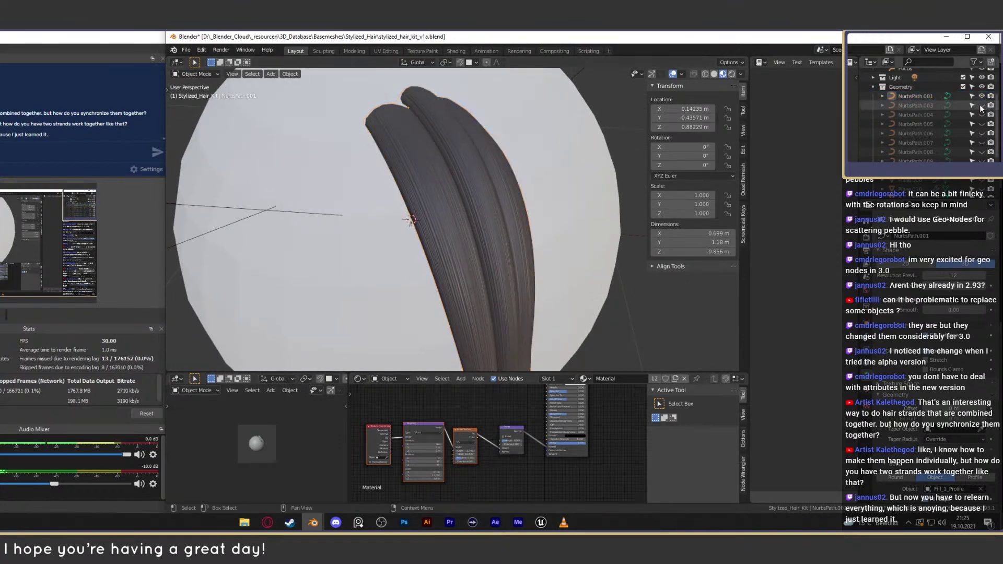
middle_drag(482, 204, 416, 114)
click(404, 158)
scroll(402, 159, down, 3)
scroll(400, 159, up, 3)
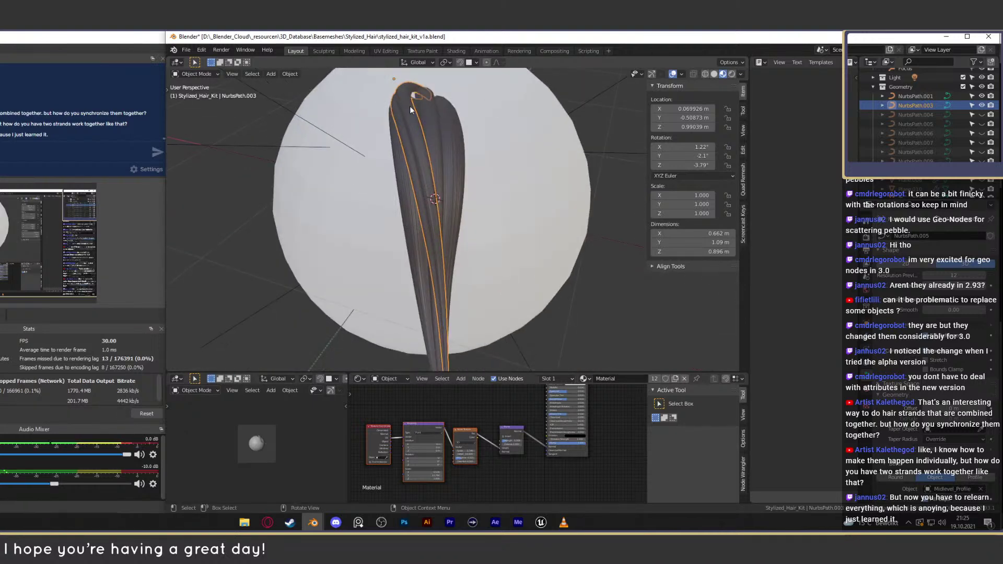
Step: Reveal NurbsPath.004, NurbsPath.005 and NurbsPath.006 in the Geometry collection one after another
click(982, 114)
middle_drag(607, 200, 455, 207)
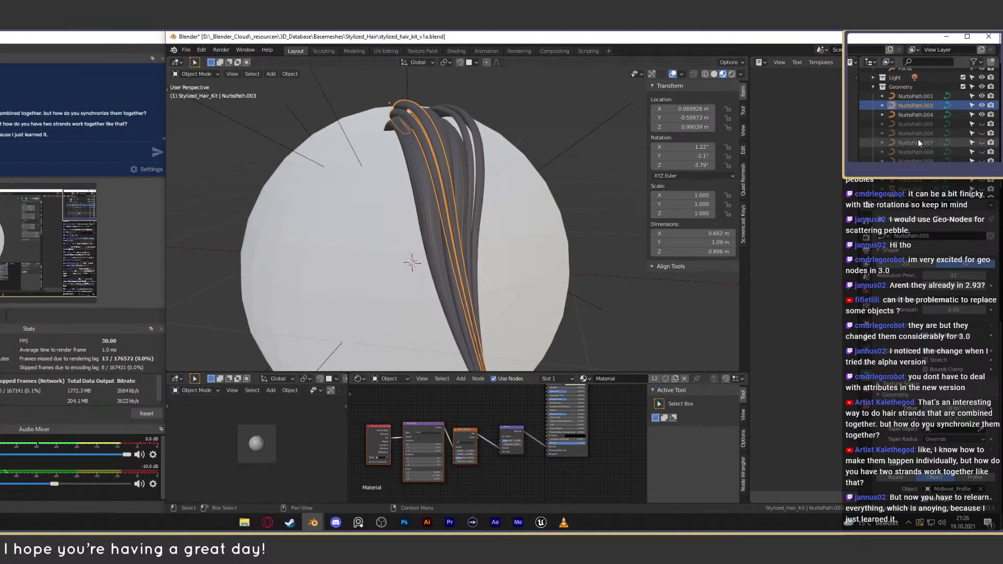
click(981, 124)
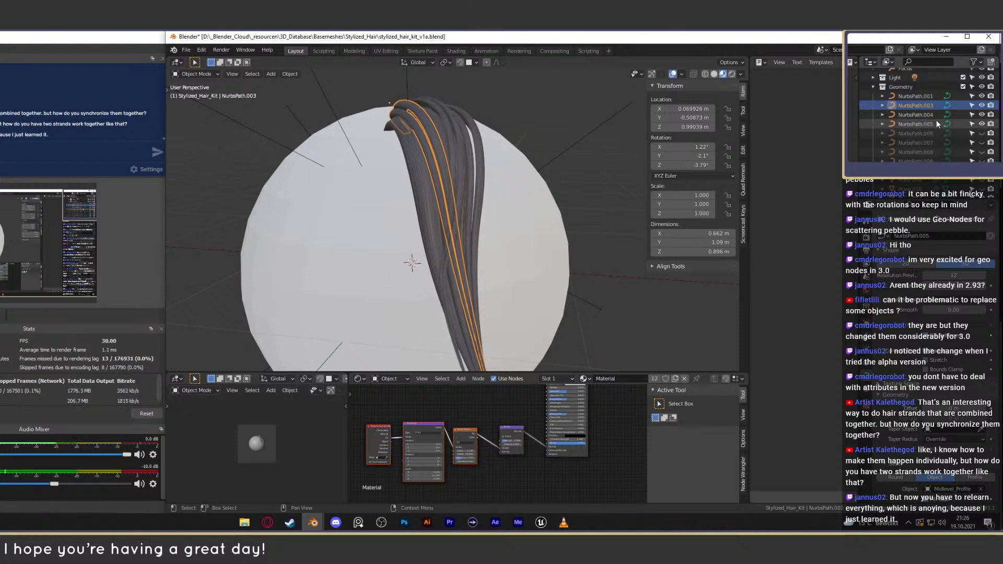
middle_drag(455, 172, 471, 196)
click(981, 133)
scroll(506, 177, up, 5)
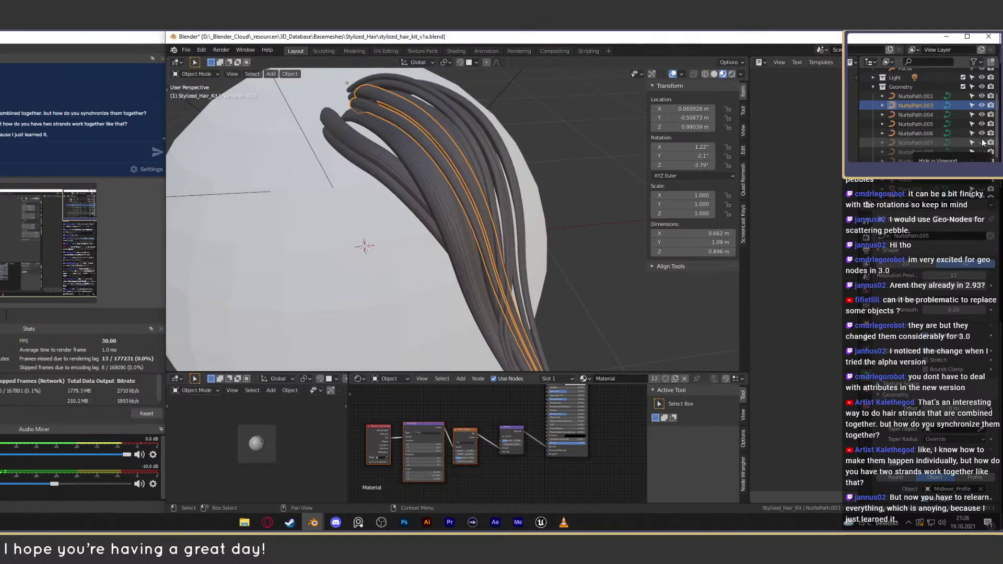
Step: Reveal NurbsPath.007 in the Geometry collection and select that strand on the sphere
click(982, 142)
click(983, 142)
middle_drag(470, 183, 573, 200)
click(447, 199)
mouse_move(447, 200)
middle_down()
mouse_move(541, 220)
mouse_move(525, 122)
mouse_move(504, 174)
mouse_move(444, 199)
middle_up()
scroll(542, 221, up, 4)
scroll(456, 168, down, 4)
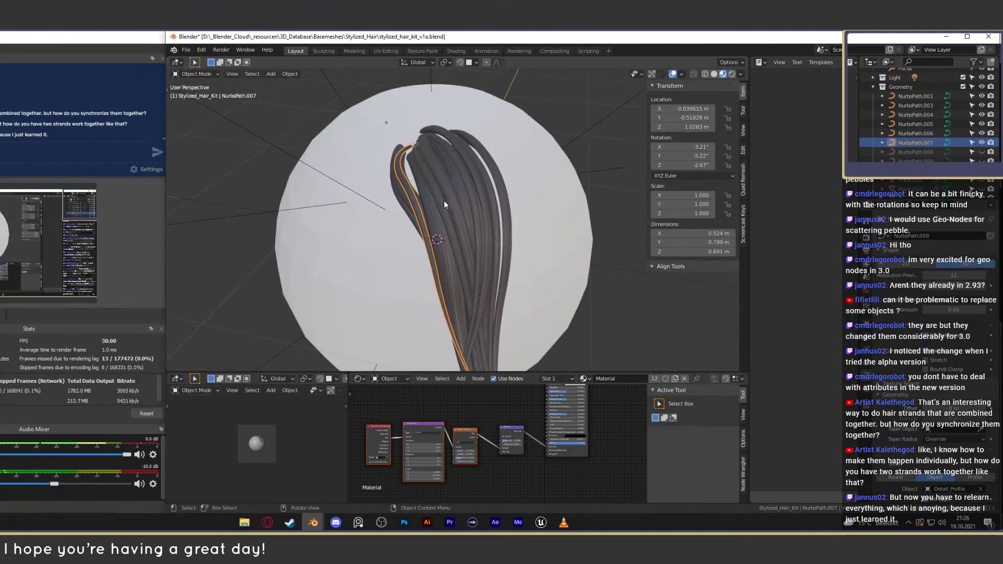
Step: Reveal NurbsPath.008 in the Geometry collection and toggle the visibility of NurbsPath.009
click(982, 152)
middle_drag(460, 188, 594, 178)
scroll(569, 180, up, 4)
middle_drag(597, 224, 517, 157)
click(982, 161)
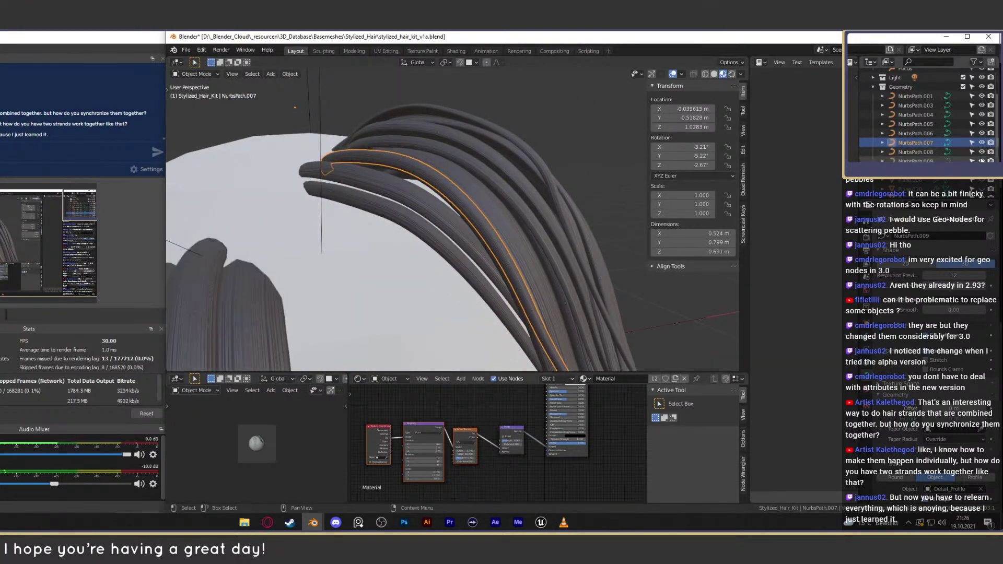
click(982, 161)
Step: Select the NurbsPath.008 strand and toggle its visibility off and on to compare the hair with and without it
scroll(486, 214, down, 5)
middle_drag(481, 215, 444, 224)
scroll(380, 236, up, 2)
click(530, 168)
click(452, 163)
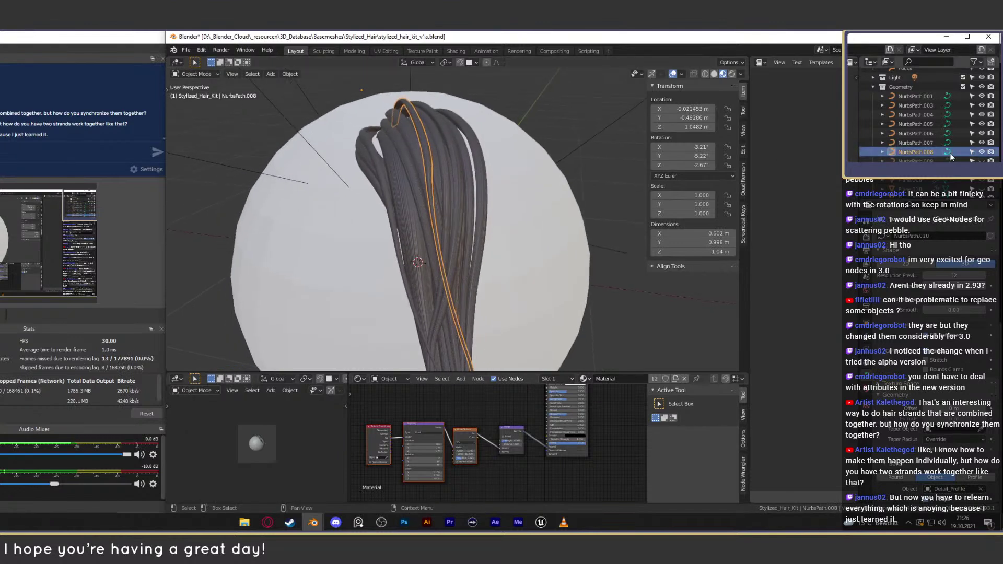
click(982, 152)
middle_drag(468, 176, 426, 154)
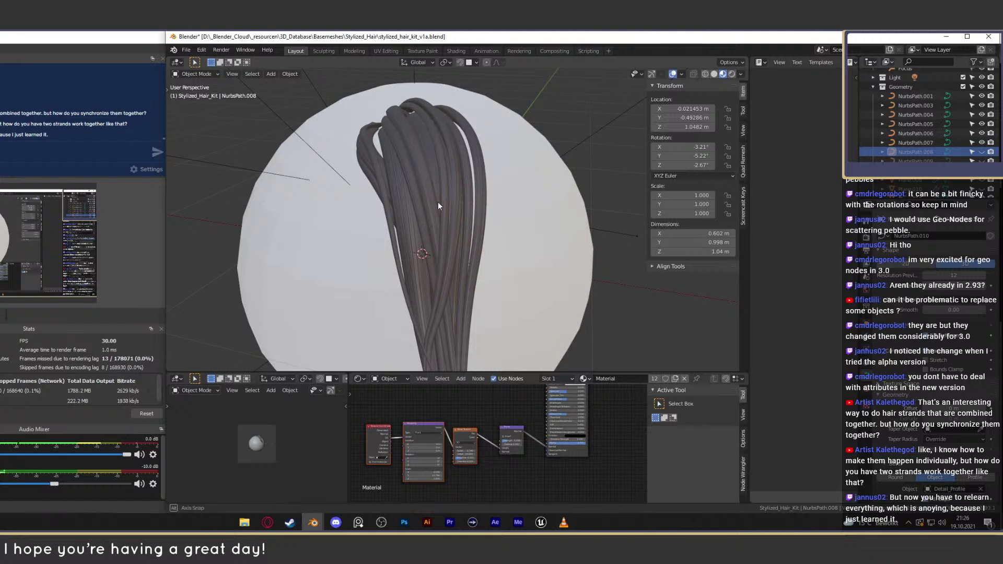
middle_drag(444, 201, 426, 137)
middle_drag(415, 216, 421, 134)
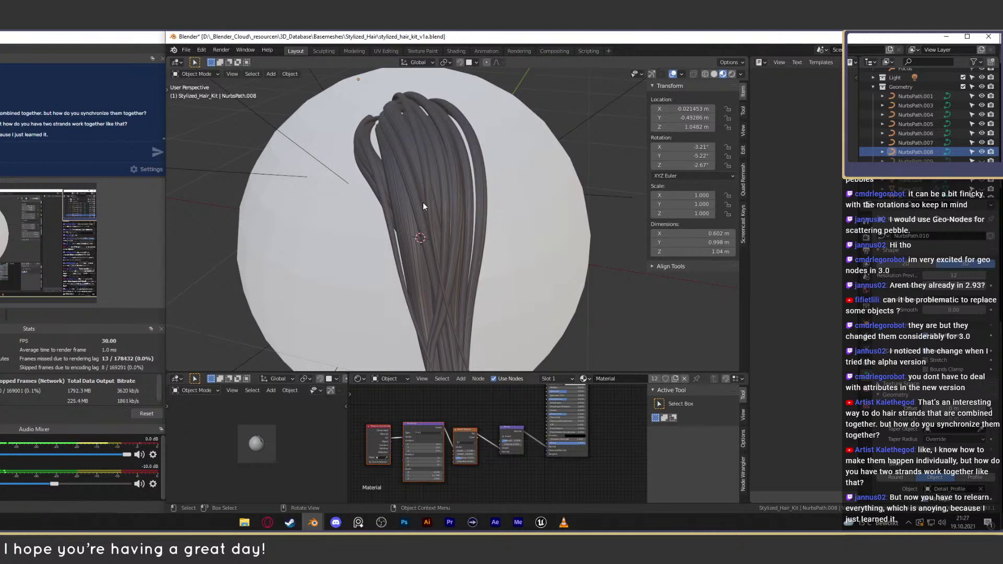
Step: Examine how the combined strands overlap along the side of the sphere, with nothing selected
middle_drag(440, 202, 522, 214)
click(535, 145)
key(KP_Decimal)
click(563, 147)
mouse_move(564, 149)
middle_down()
mouse_move(510, 213)
mouse_move(588, 210)
mouse_move(510, 209)
mouse_move(542, 205)
mouse_move(557, 181)
mouse_move(536, 193)
mouse_move(554, 148)
mouse_move(554, 159)
mouse_move(564, 153)
middle_up()
drag(524, 119, 553, 158)
middle_drag(553, 159, 441, 155)
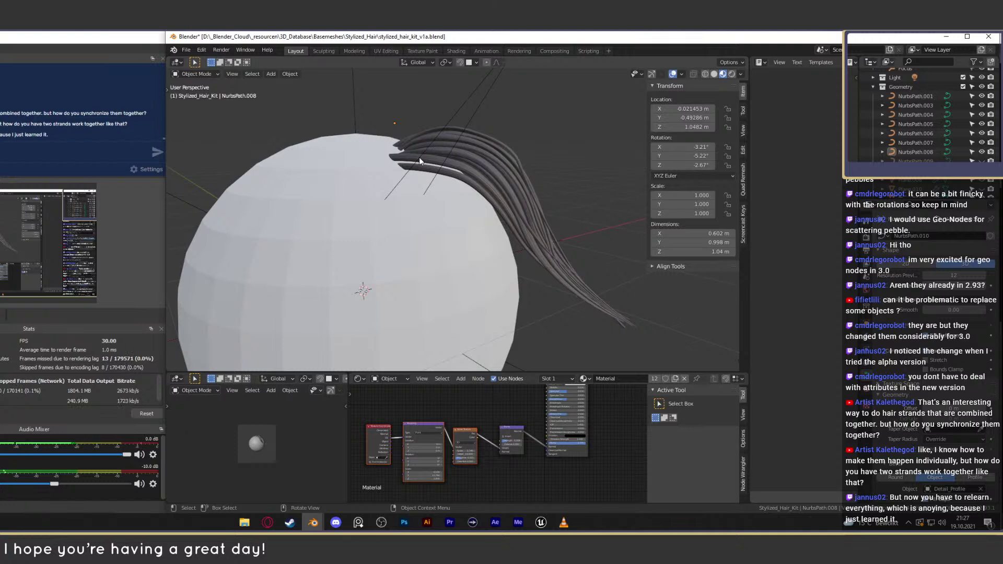
Step: Select the Fill_1 kit strand and examine its control points and curve data in Edit Mode
scroll(417, 153, down, 5)
middle_drag(450, 227, 456, 202)
click(450, 238)
middle_drag(449, 238, 580, 220)
key(Tab)
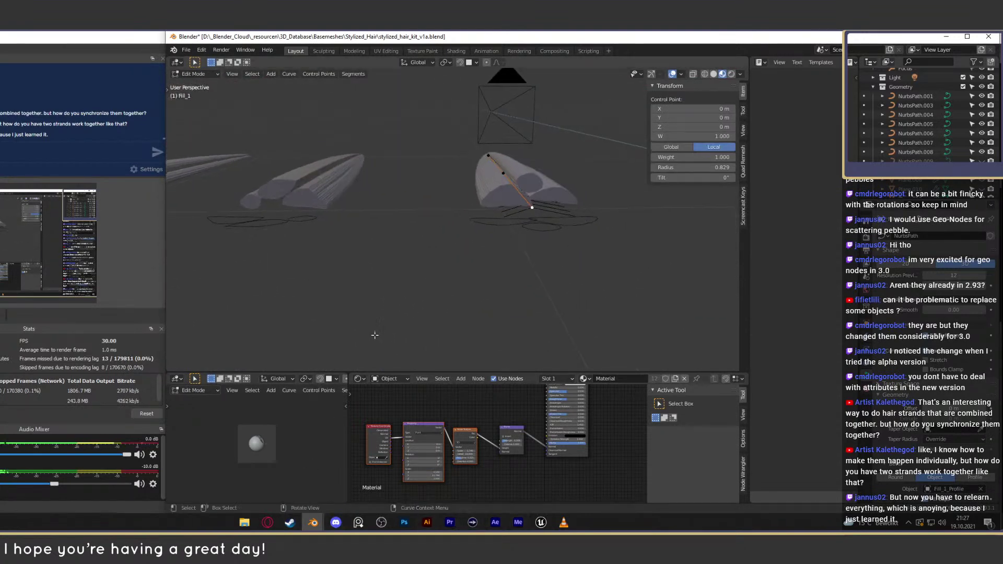
middle_drag(442, 167, 527, 244)
key(Tab)
key(Tab)
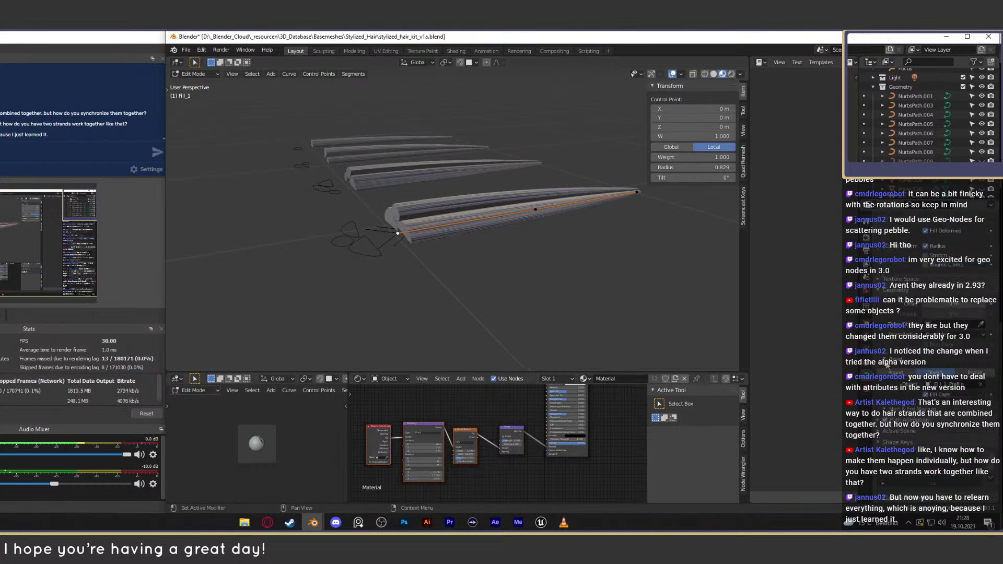
middle_drag(460, 244, 481, 245)
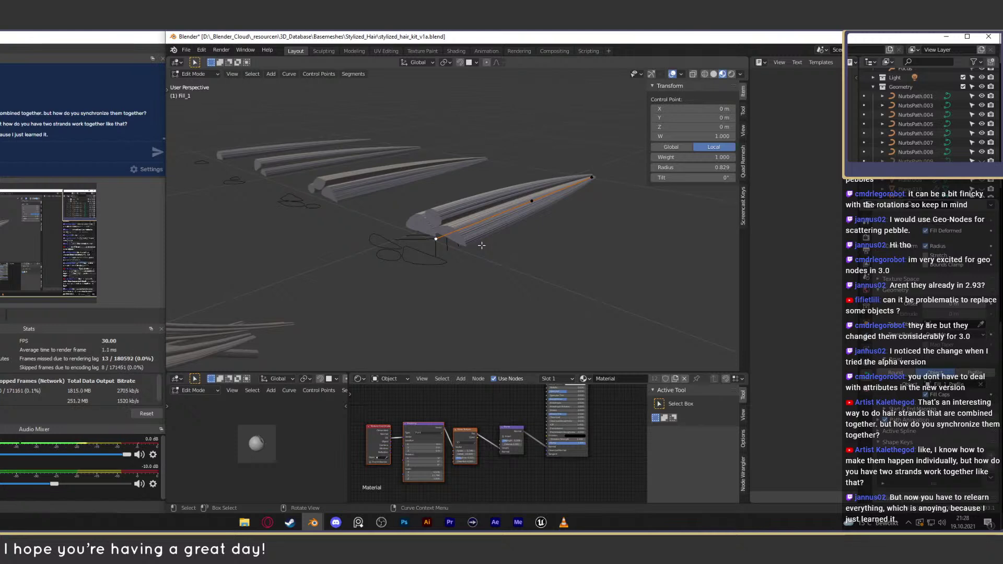
middle_drag(476, 235, 458, 218)
key(Tab)
Step: Snap the 3D cursor to Fill_1_Profile and add a Bezier circle there
click(450, 193)
key(shift+s)
key(Escape)
key(shift+a)
mouse_move(444, 260)
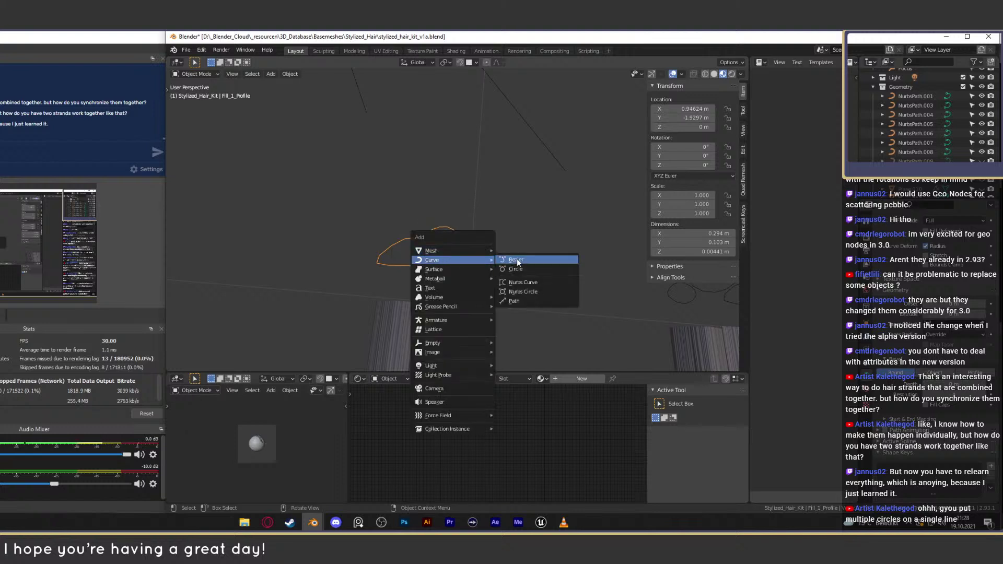
click(515, 269)
scroll(515, 313, down, 7)
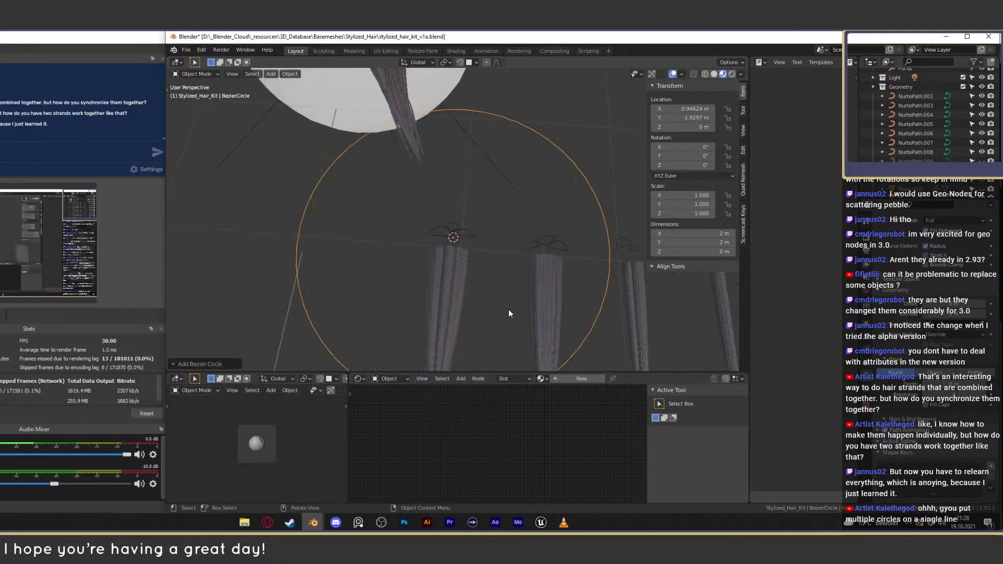
Step: Scale the Bezier circle down to roughly profile size and move it along Y away from Fill_1_Profile
key(s)
click(462, 245)
key(g)
key(y)
click(483, 256)
Step: Replace the bevel object of the Fill_1 strand with the new Bezier circle
middle_drag(486, 258, 535, 231)
click(497, 252)
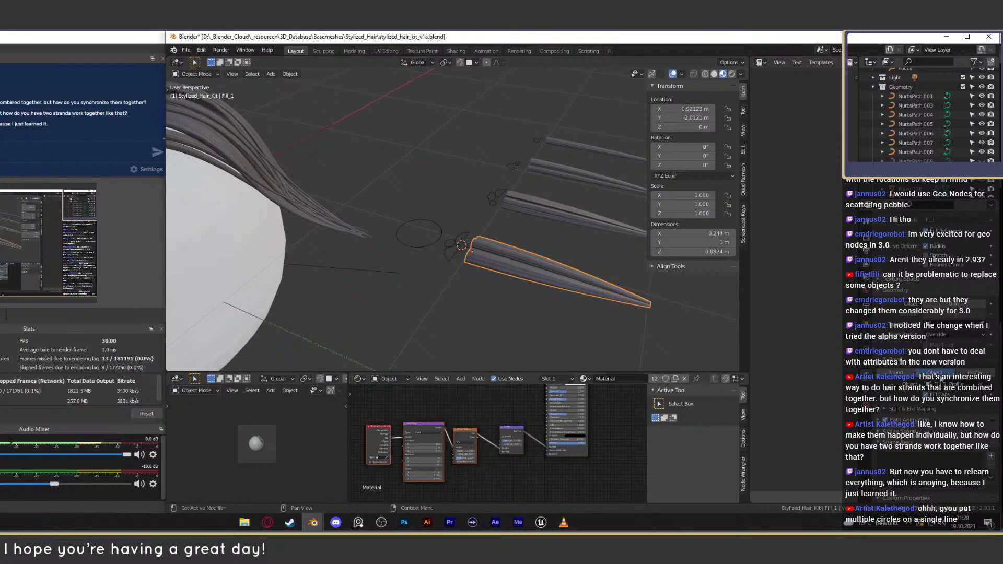
click(982, 385)
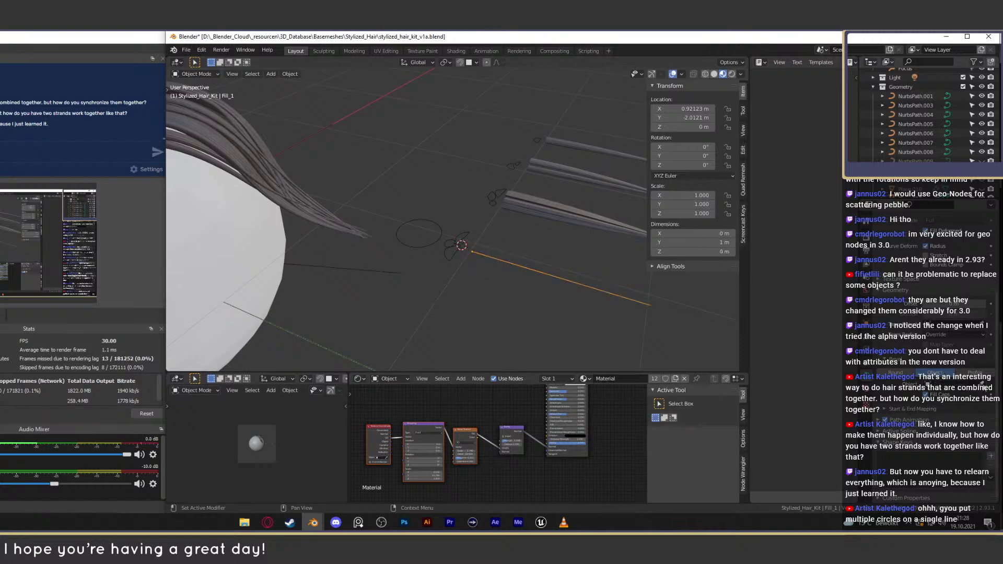
key(ctrl+z)
middle_drag(517, 299, 368, 278)
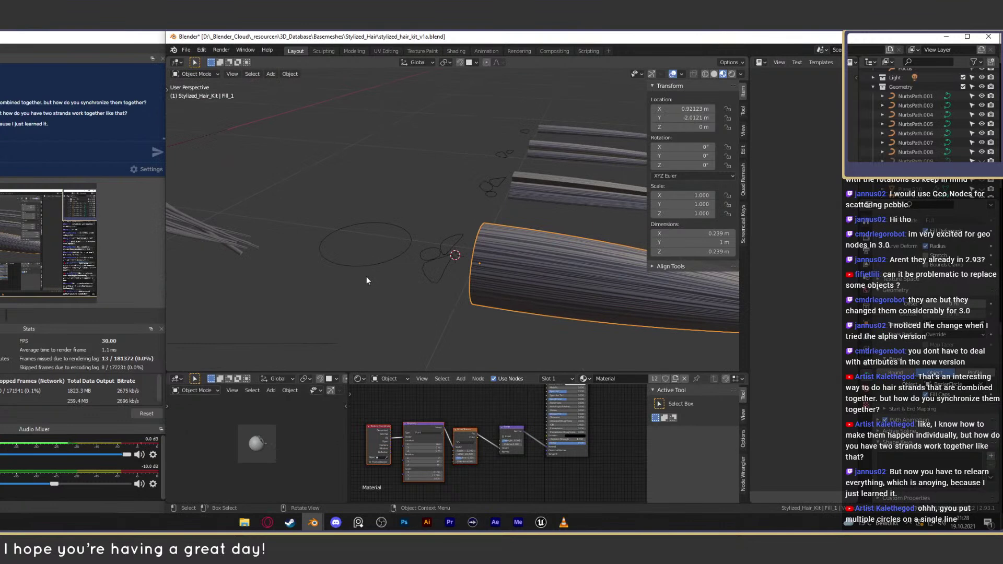
Step: Delete the Bezier circle and select the Fill_1 path
click(366, 265)
key(Delete)
click(524, 269)
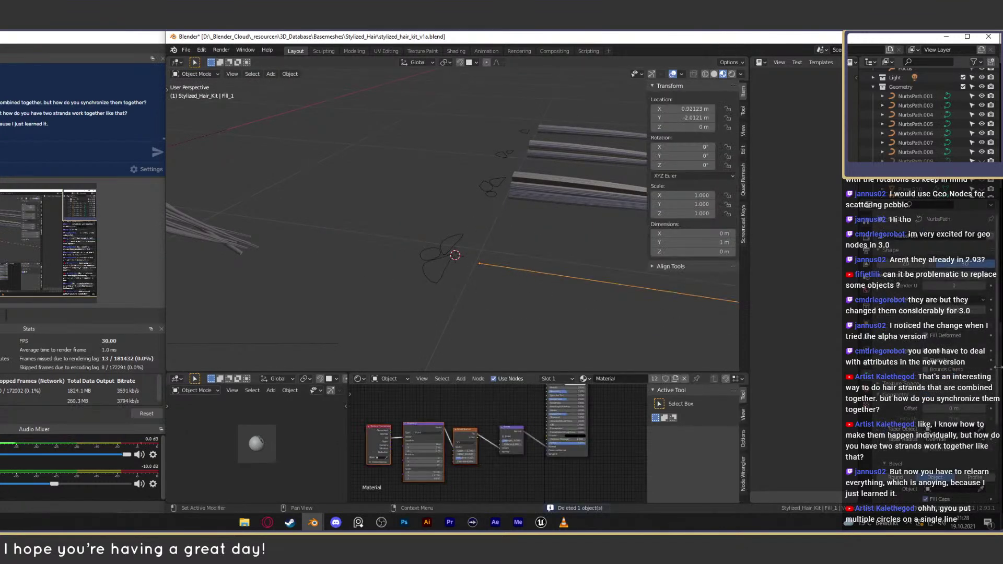
Step: Assign Fill_1_Profile as the bevel object of the Fill_1 path again
middle_drag(441, 264, 388, 297)
scroll(428, 292, up, 3)
click(462, 251)
middle_drag(462, 251, 485, 279)
click(435, 319)
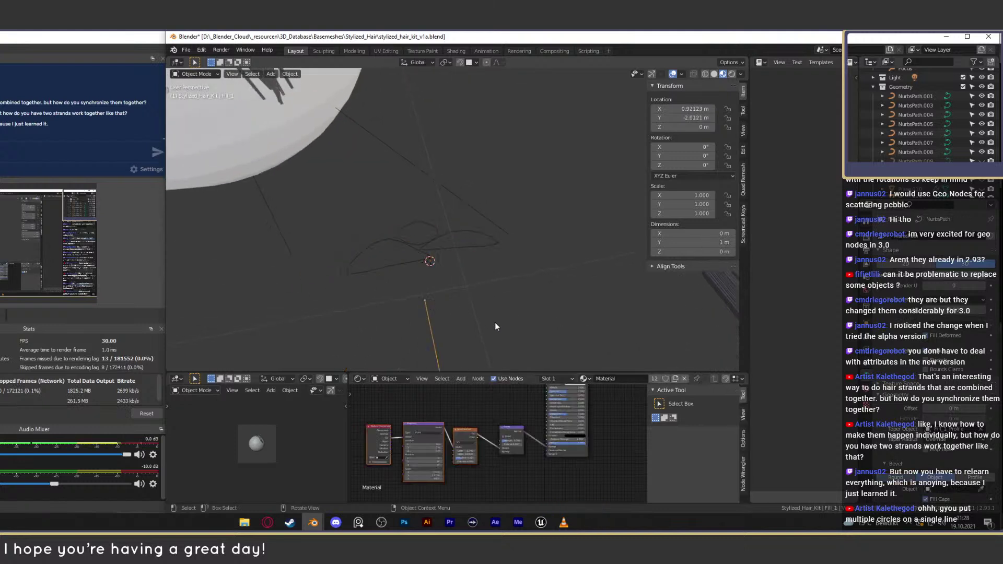
middle_drag(529, 347, 580, 322)
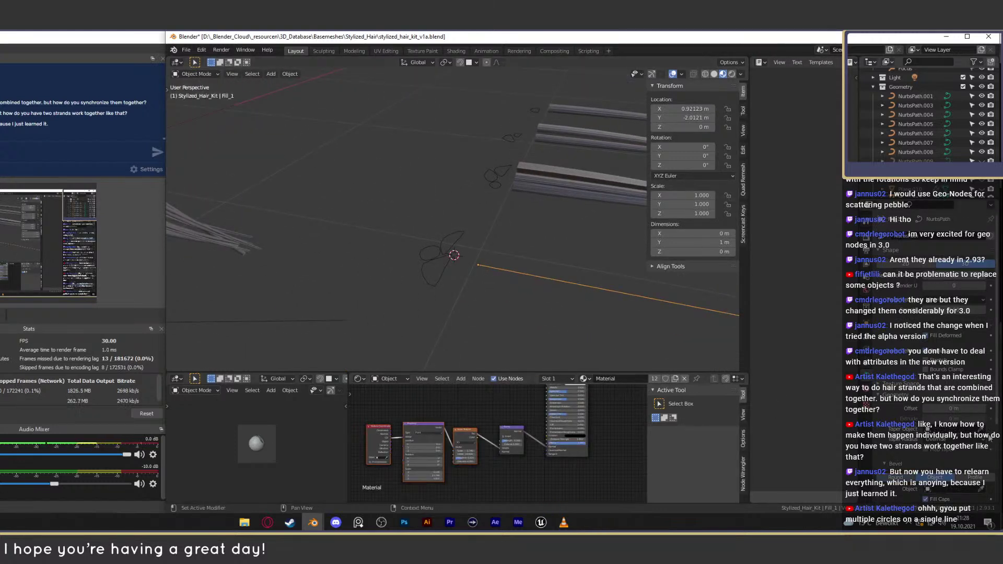
scroll(982, 428, down, 4)
click(981, 415)
click(433, 273)
middle_drag(481, 284, 437, 310)
middle_drag(475, 265, 450, 273)
Step: Try moving the middle control point of Fill_1 in Edit Mode, then return to Object Mode
key(Tab)
click(453, 235)
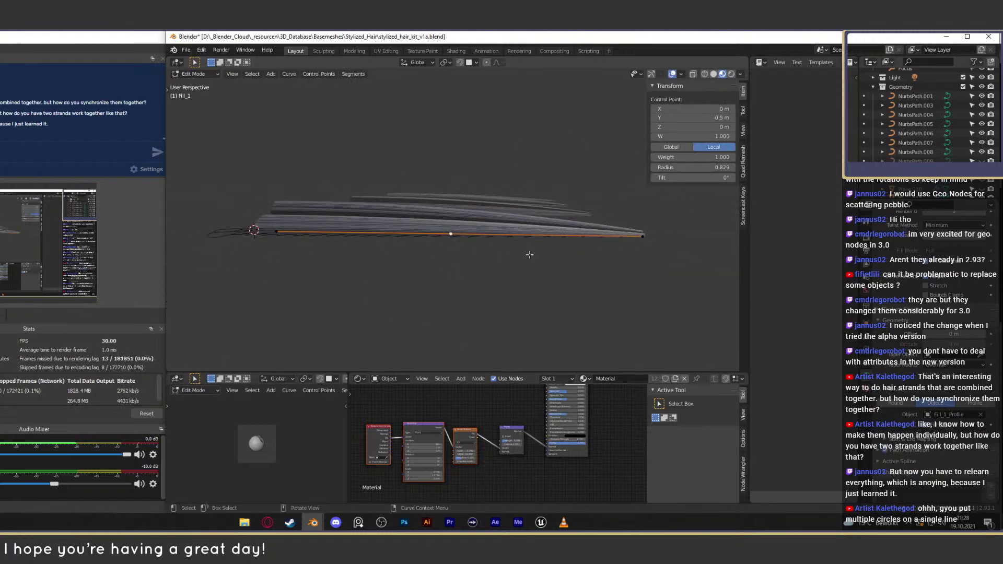
key(g)
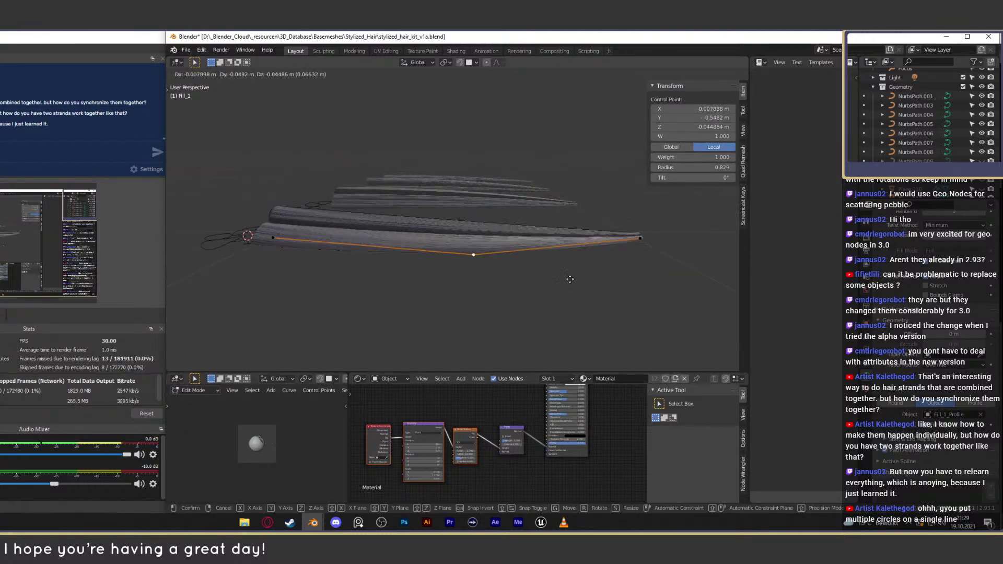
key(Escape)
middle_drag(522, 293, 481, 231)
key(Tab)
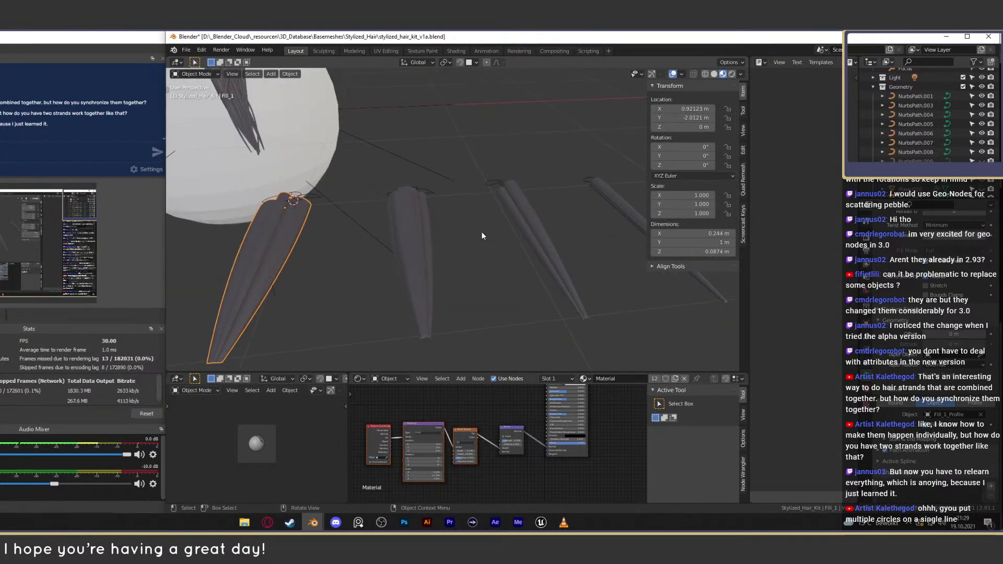
Step: Compare the kit strands with the combined hair on the sphere and select the Fill_1_Profile curve
middle_drag(485, 222, 453, 215)
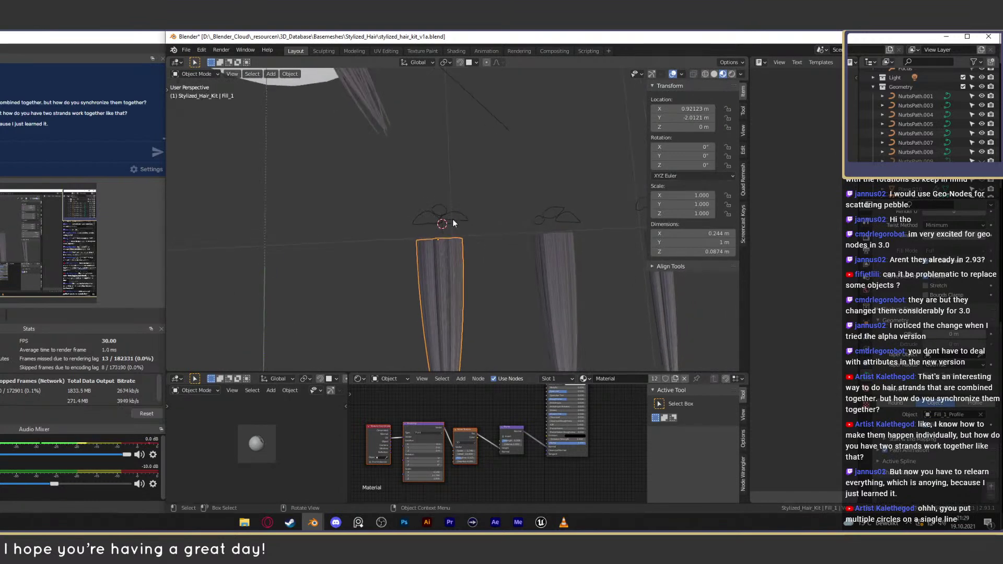
middle_drag(483, 265, 479, 202)
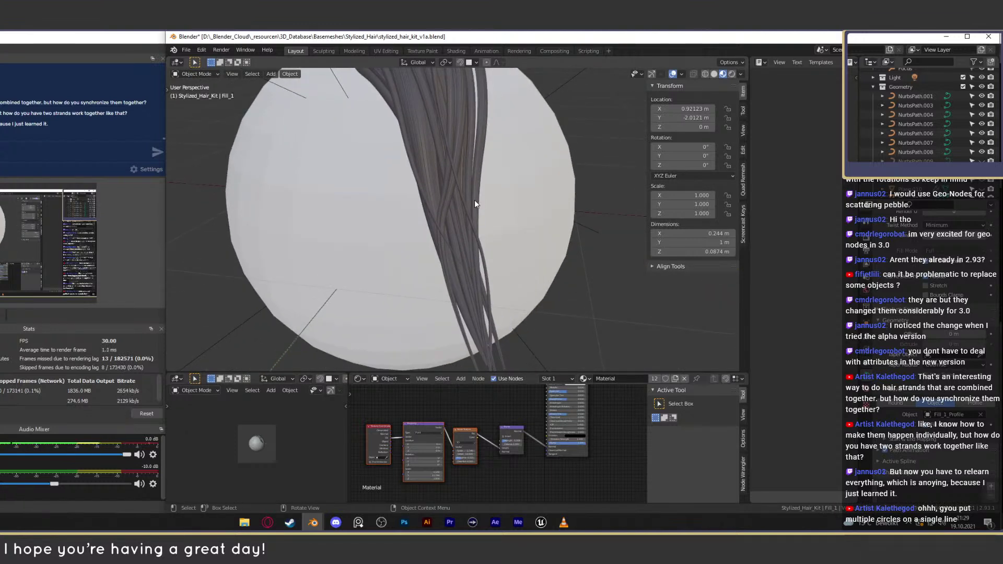
scroll(475, 199, down, 5)
mouse_move(477, 202)
middle_down()
mouse_move(483, 176)
mouse_move(416, 228)
mouse_move(434, 202)
mouse_move(439, 224)
mouse_move(467, 219)
middle_up()
middle_drag(574, 182, 498, 193)
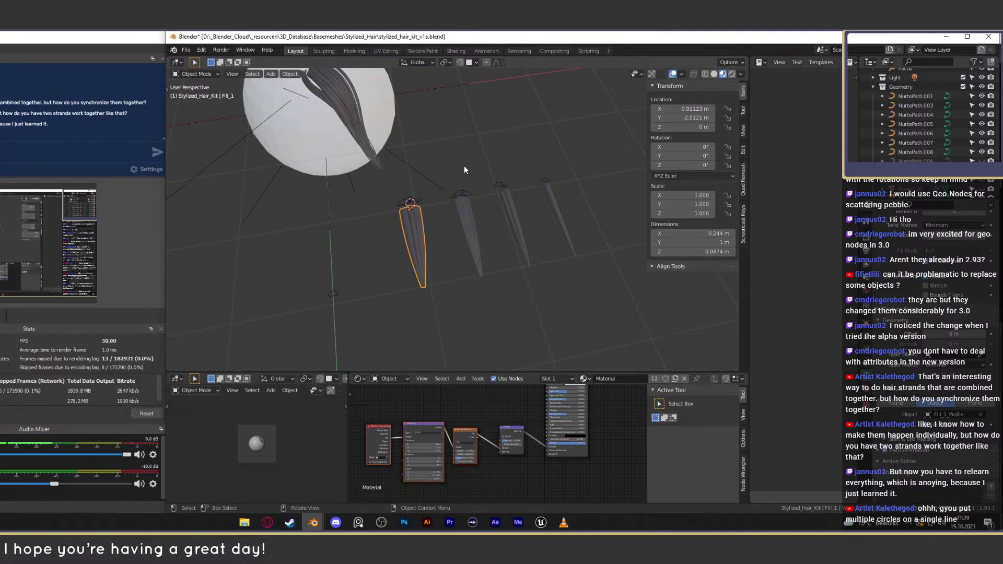
middle_drag(434, 203, 453, 217)
click(453, 227)
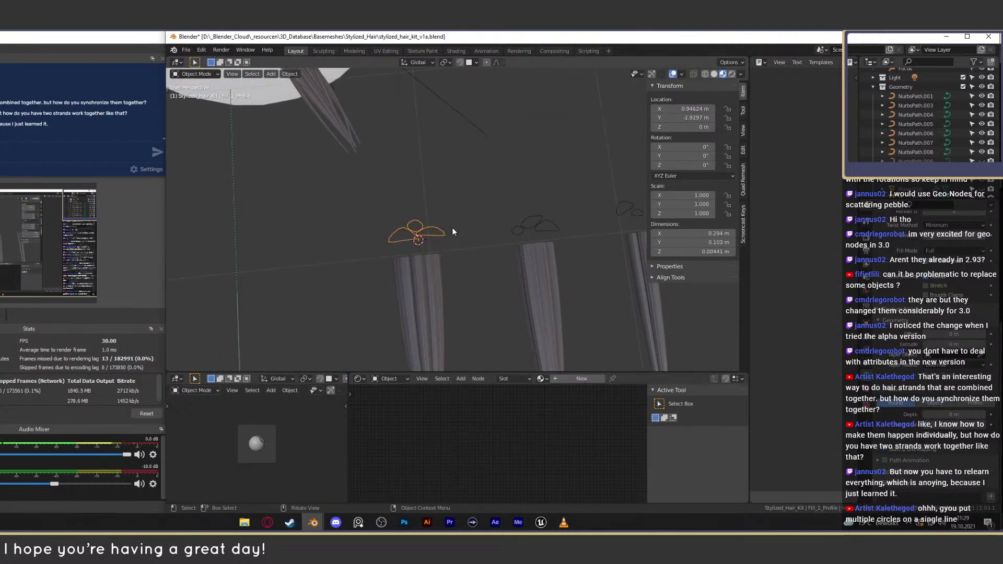
Step: Examine the control points of the Fill_1_Profile curve in Edit Mode, then return to Object Mode
key(Tab)
key(KP_Decimal)
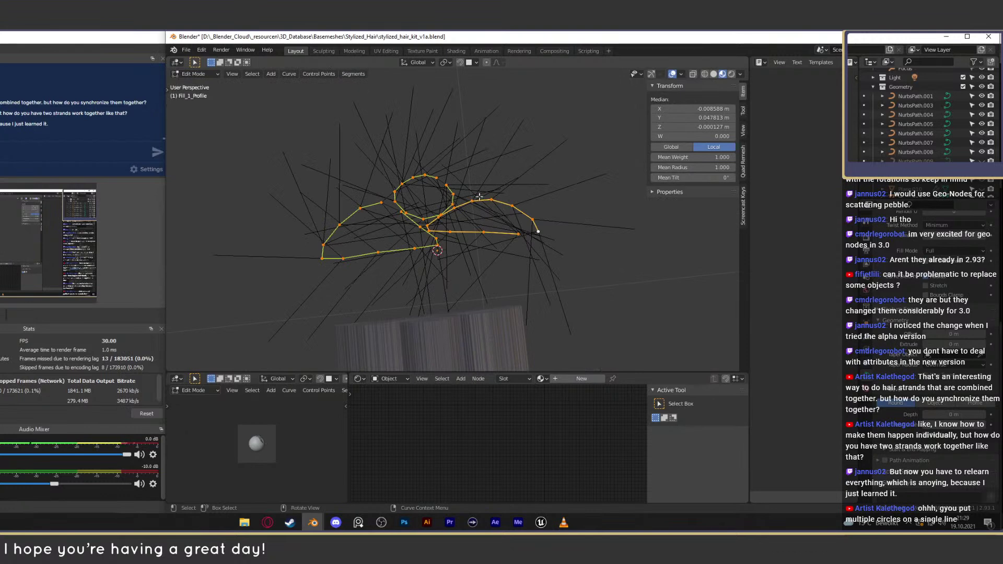
scroll(504, 221, down, 8)
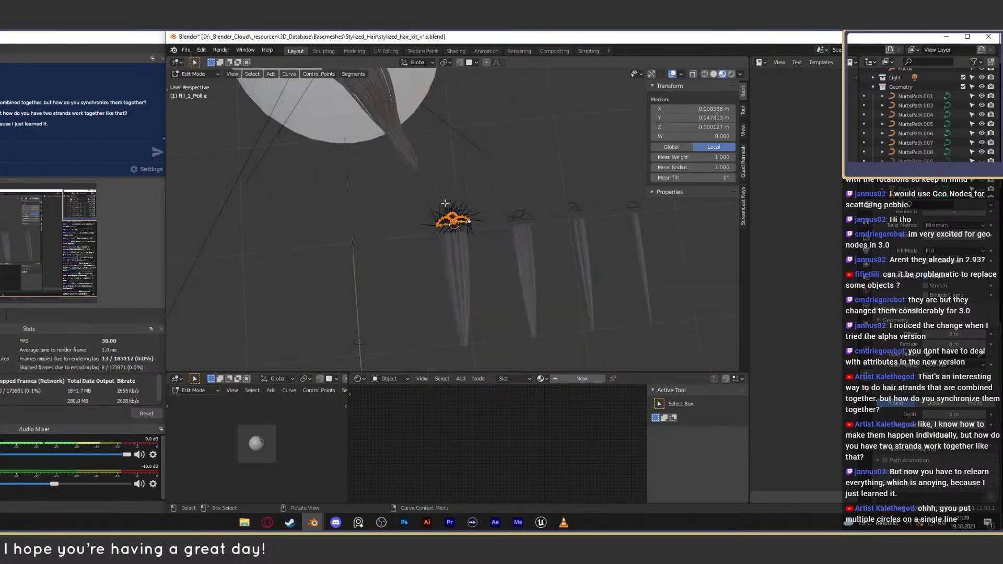
key(Tab)
middle_drag(466, 225, 424, 182)
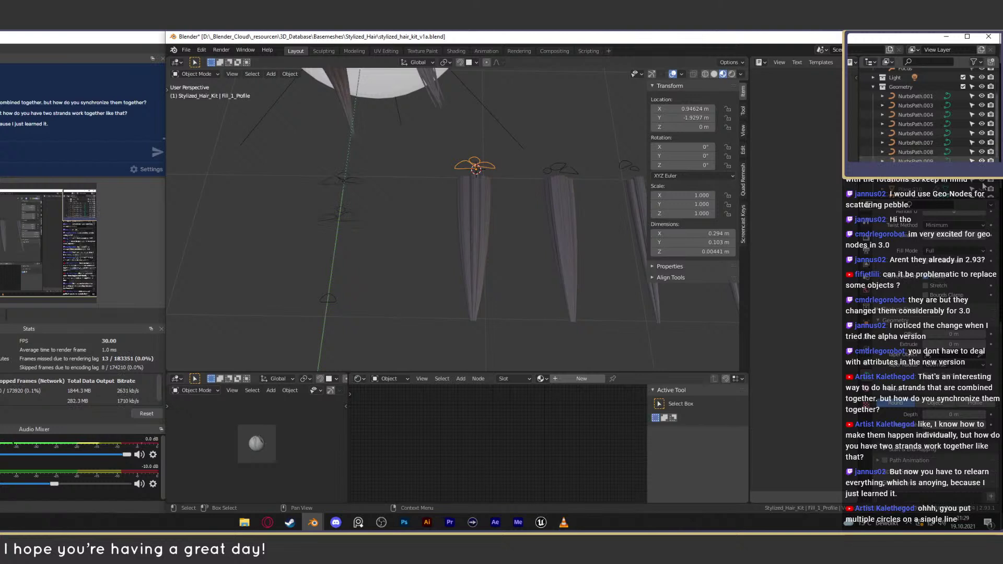
Step: Select the Plane.008 source outline and examine the vertices of its separate shapes in Edit Mode, then return to Object Mode
middle_drag(441, 192, 495, 199)
click(437, 187)
key(shift+a)
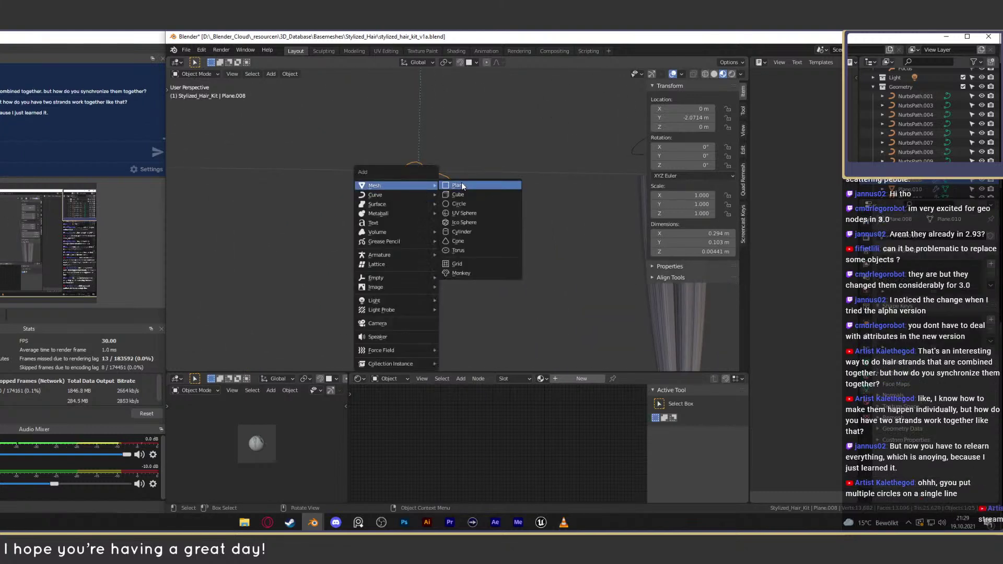
shift+middle_drag(464, 183, 492, 226)
key(Tab)
scroll(492, 208, up, 3)
scroll(504, 226, up, 7)
scroll(507, 241, down, 6)
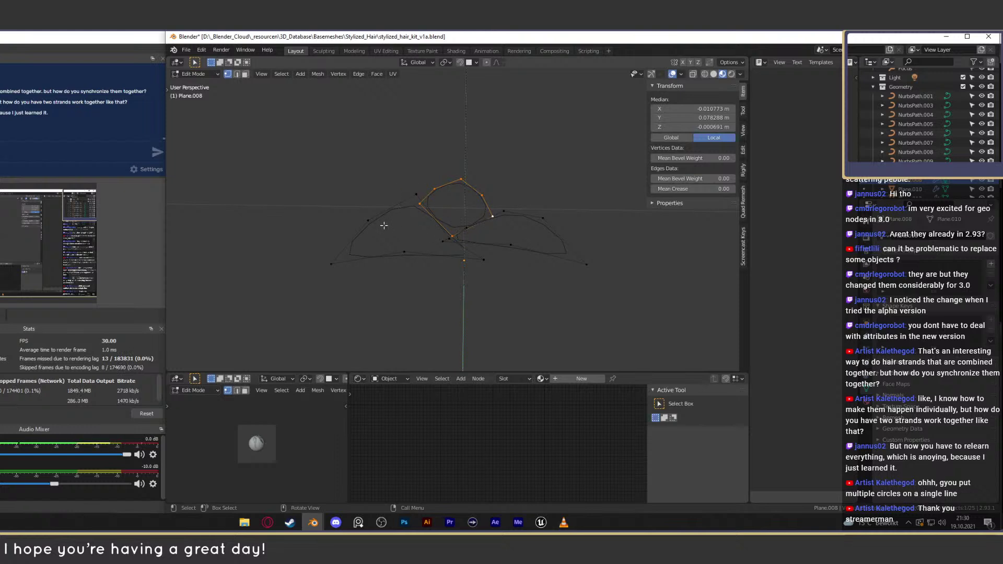
click(504, 211)
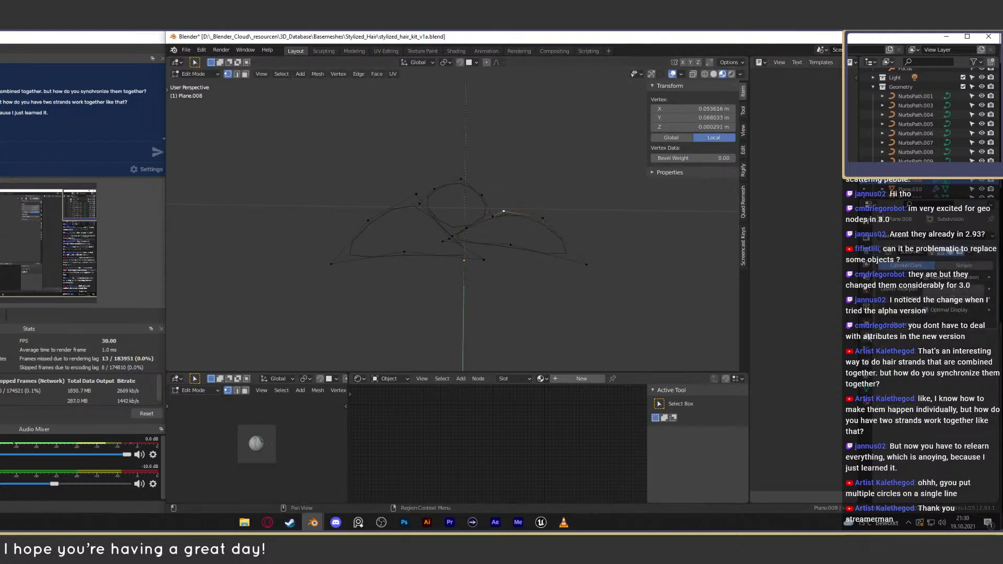
shift+middle_drag(626, 231, 472, 224)
key(Tab)
scroll(473, 230, down, 8)
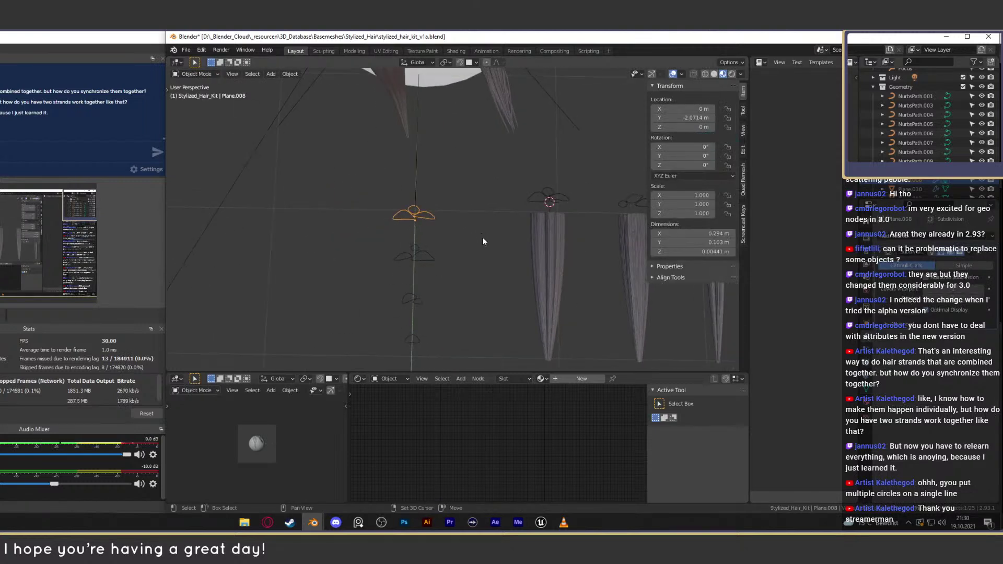
Step: Duplicate the Plane.008 outline and place the copy about 0.36 m away along the X axis
key(shift+d)
key(x)
click(499, 247)
scroll(511, 245, up, 9)
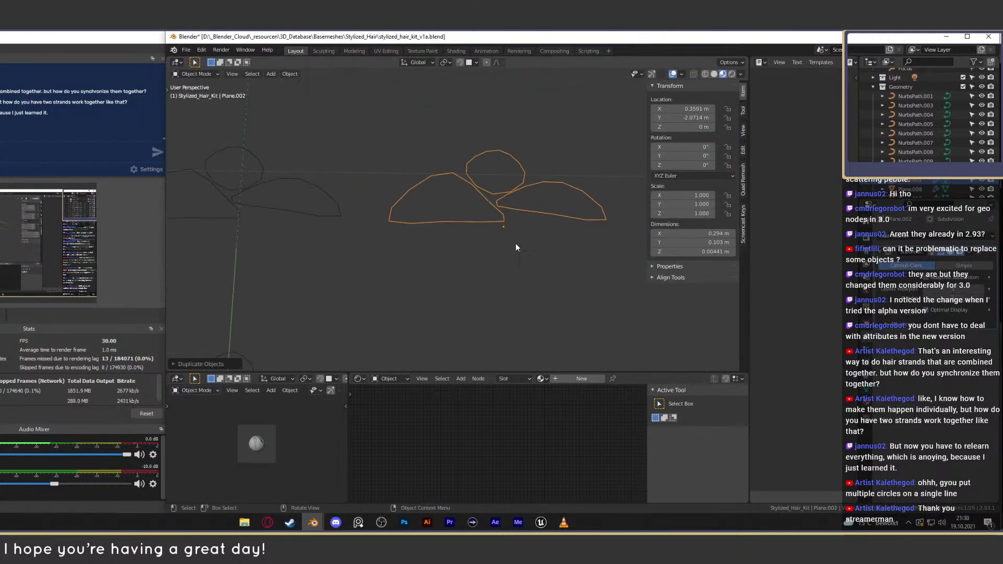
Step: Apply the Subdivision modifier to the duplicated outline and check its vertices in Edit Mode
key(Tab)
key(Tab)
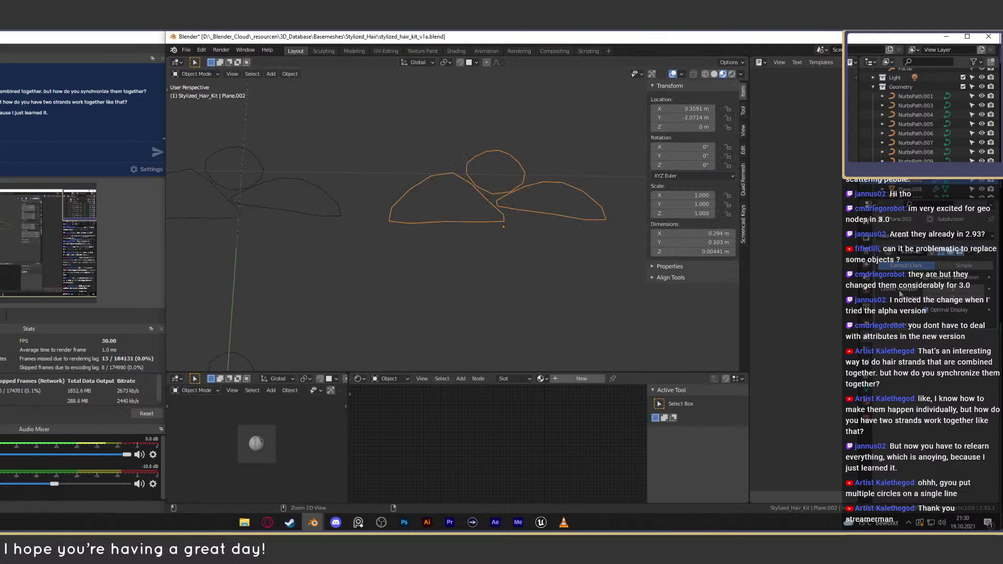
key(ctrl+a)
key(Tab)
scroll(496, 231, down, 4)
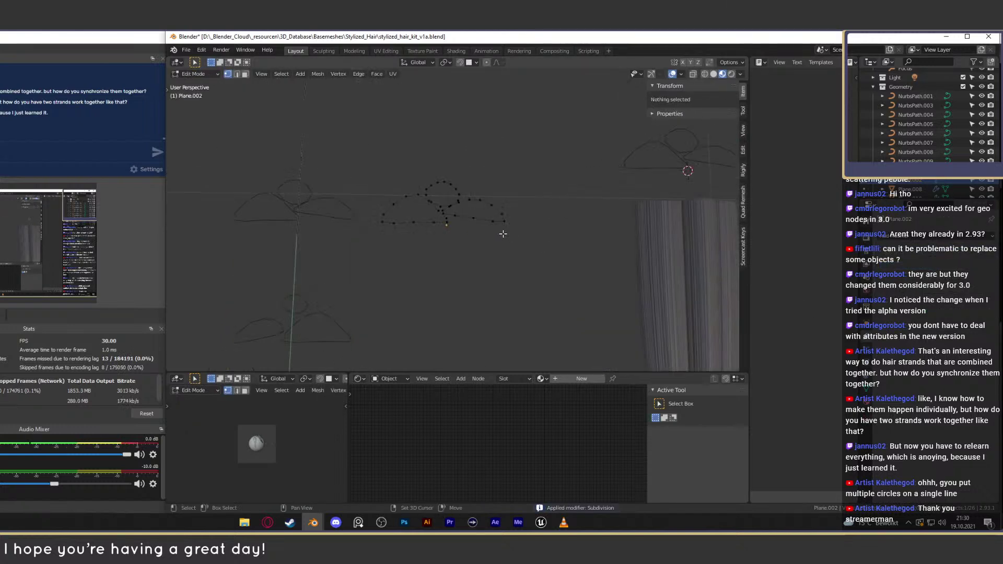
key(Tab)
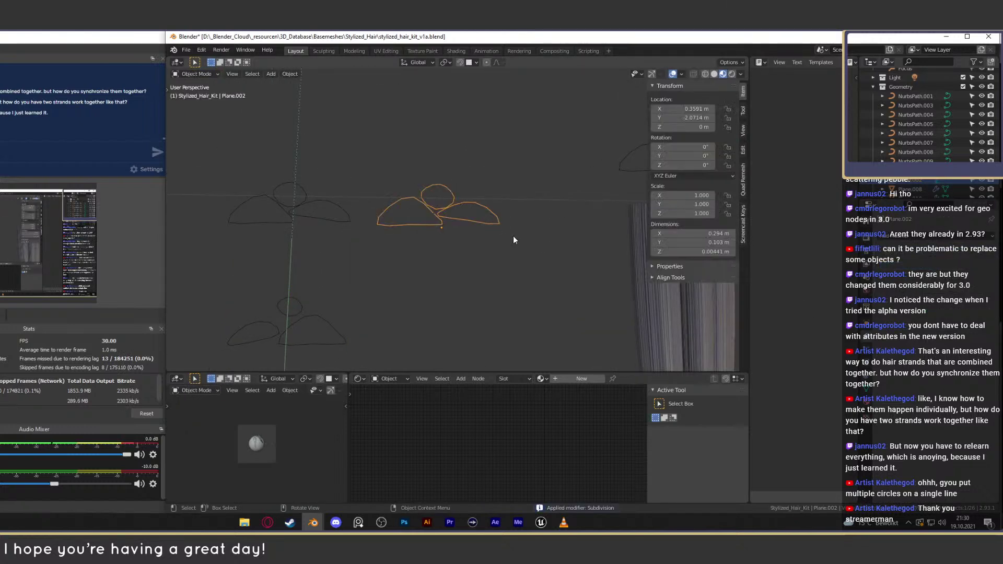
Step: Convert the duplicated mesh outline to a curve and check its control points in Edit Mode
key(F3)
text(convert)
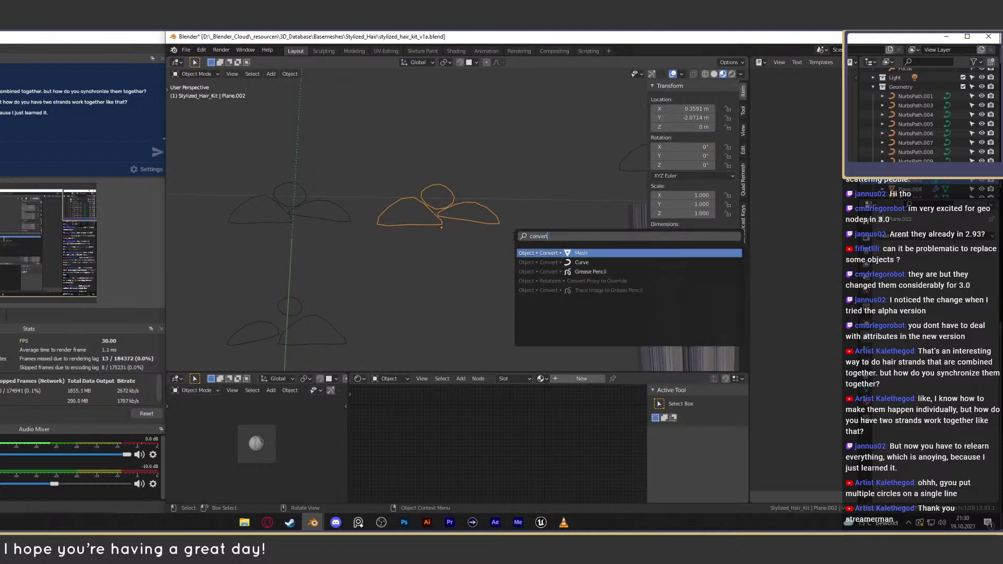
click(581, 263)
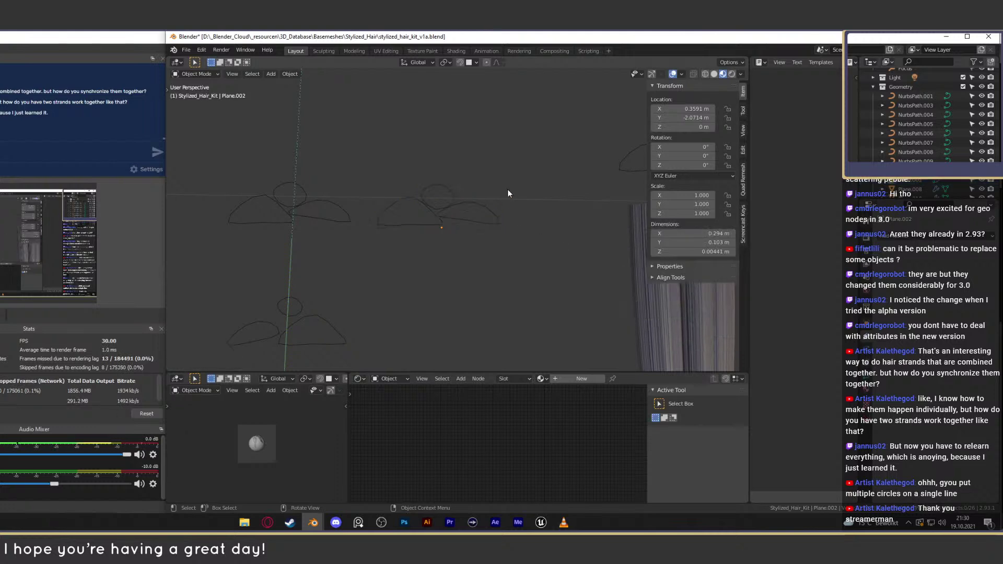
key(Tab)
scroll(505, 233, down, 3)
scroll(505, 232, up, 5)
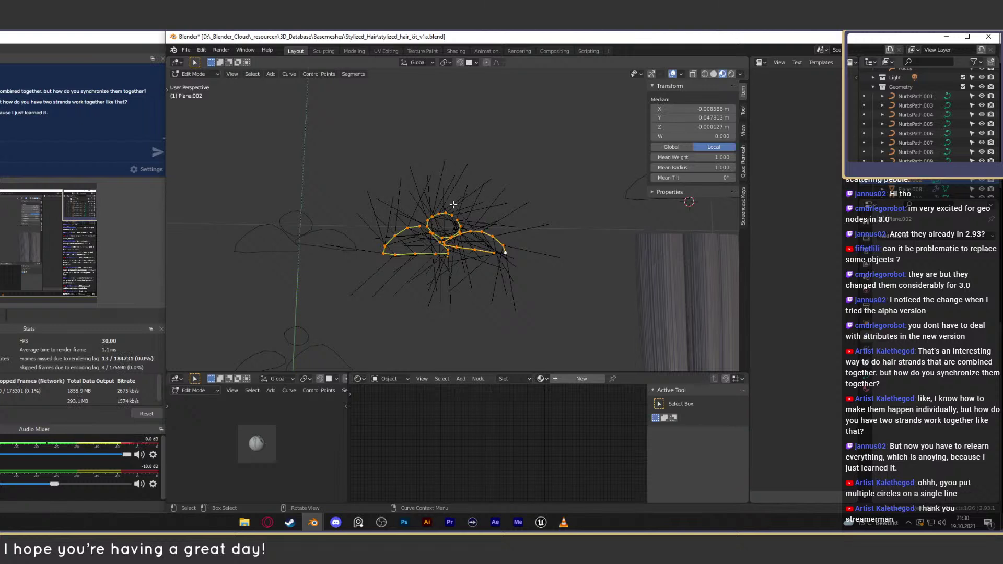
key(Tab)
Step: Select the converted duplicate beside the source outlines and delete it
click(518, 201)
click(481, 240)
scroll(484, 224, down, 9)
mouse_move(503, 226)
middle_down()
mouse_move(502, 215)
mouse_move(511, 221)
mouse_move(486, 221)
middle_up()
scroll(502, 218, up, 4)
key(Delete)
Step: Compare the source outlines and the four kit strands with the finished hair on the sphere
shift+middle_drag(408, 248, 470, 244)
scroll(471, 199, up, 4)
scroll(479, 223, down, 5)
shift+middle_drag(544, 200, 431, 241)
shift+middle_drag(614, 231, 571, 221)
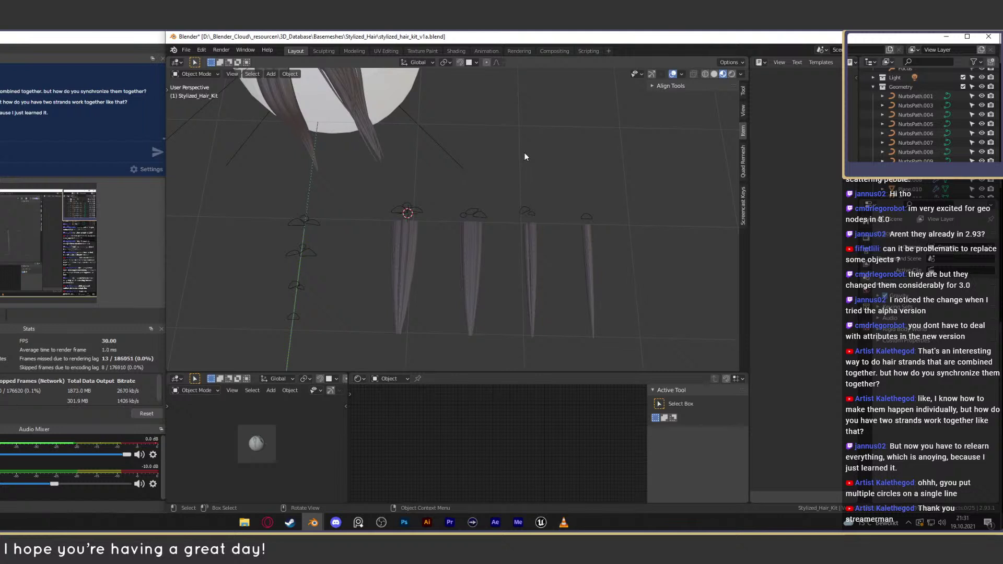
middle_drag(456, 87, 508, 242)
scroll(505, 236, up, 3)
scroll(524, 237, up, 3)
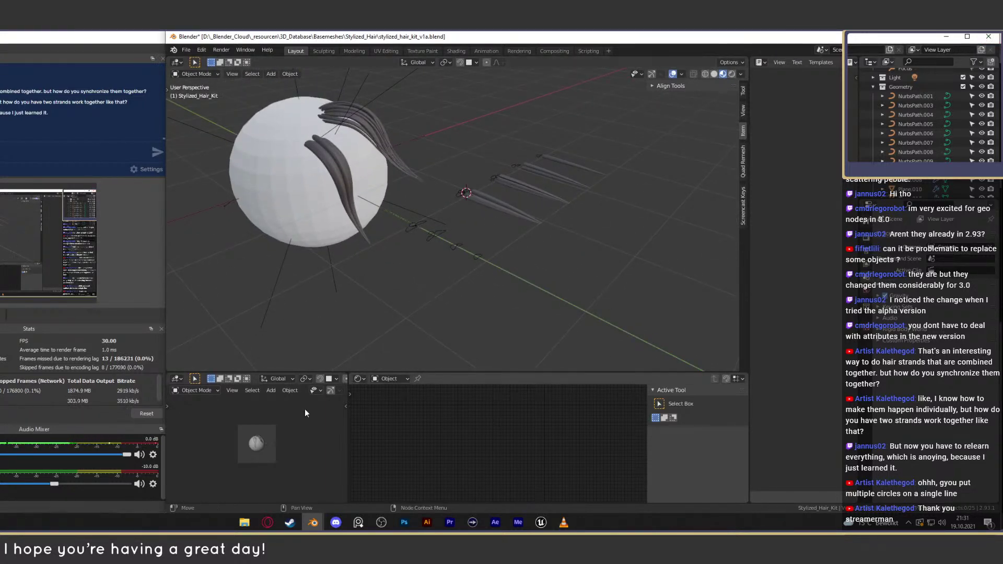
Step: Switch to OBS and make the Webcam and Topic sources visible
key(alt+Tab)
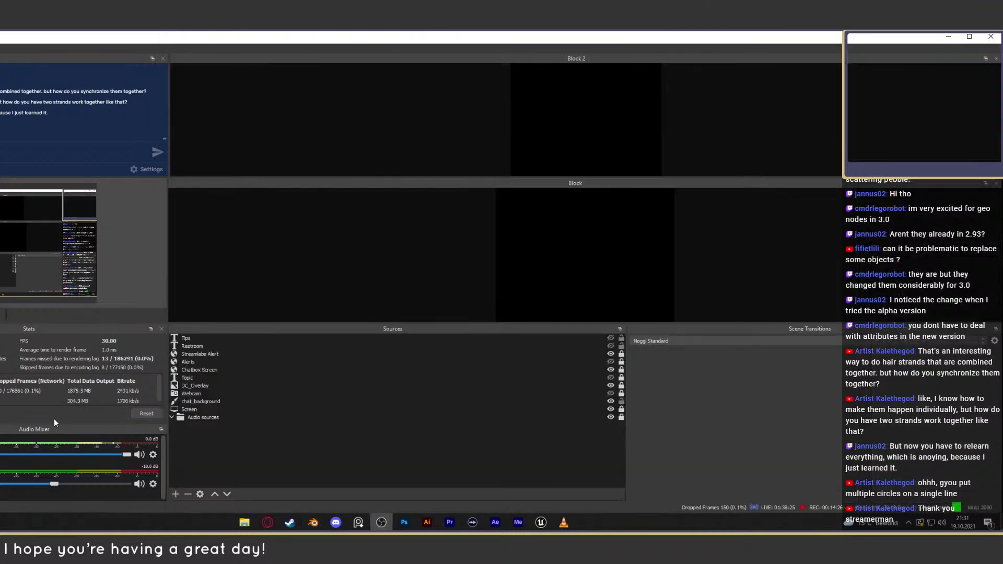
click(610, 393)
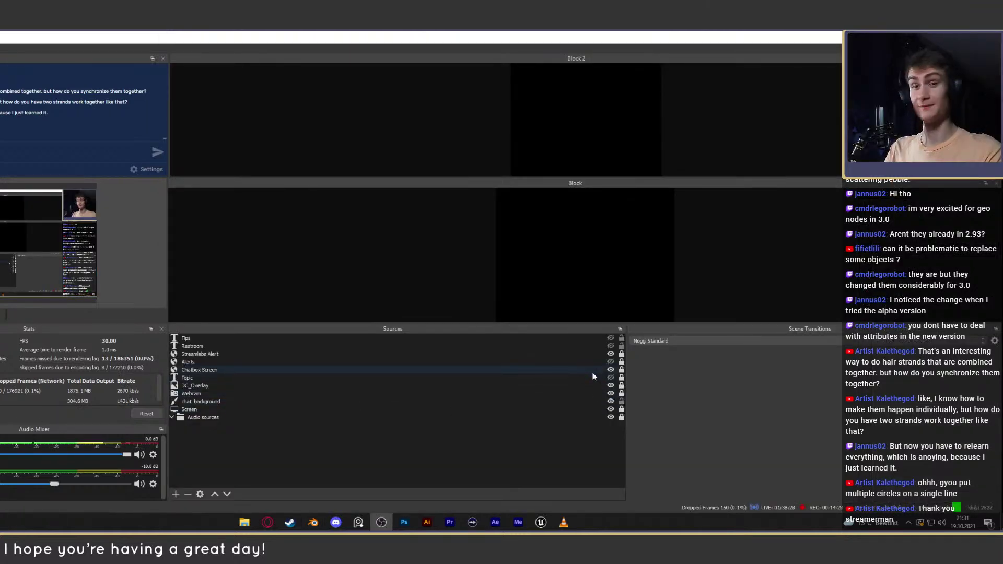
click(611, 378)
Step: Switch to the Blender window with the reaper figurine, then select and frame the Midlevel strand of the hair kit
mouse_move(313, 522)
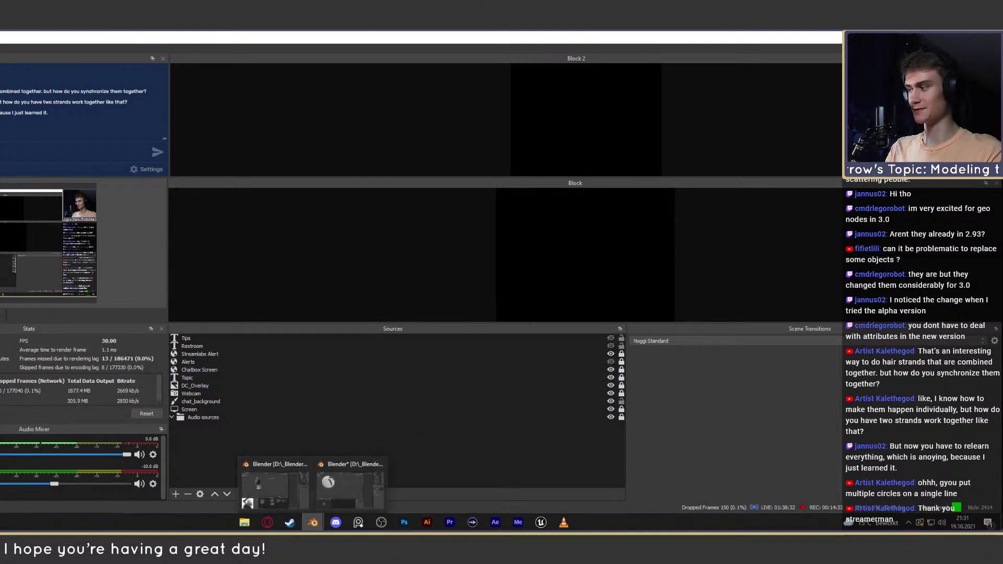
click(274, 466)
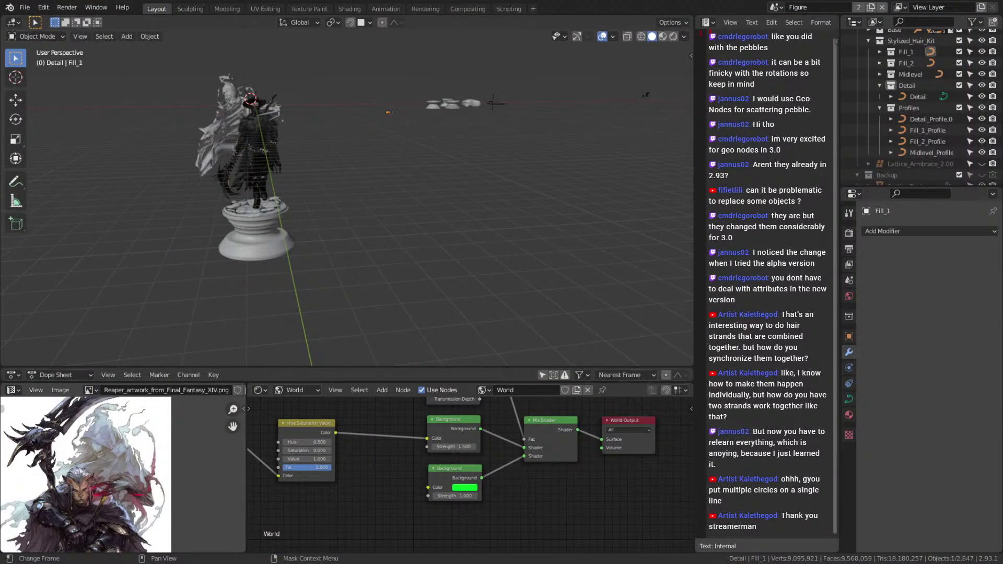
middle_drag(375, 230, 392, 205)
scroll(400, 273, up, 6)
scroll(392, 205, down, 6)
middle_drag(506, 180, 371, 246)
middle_drag(379, 192, 378, 214)
shift+middle_drag(378, 251, 381, 189)
scroll(381, 188, up, 4)
shift+middle_drag(399, 233, 459, 192)
scroll(405, 202, up, 5)
click(461, 195)
key(KP_Decimal)
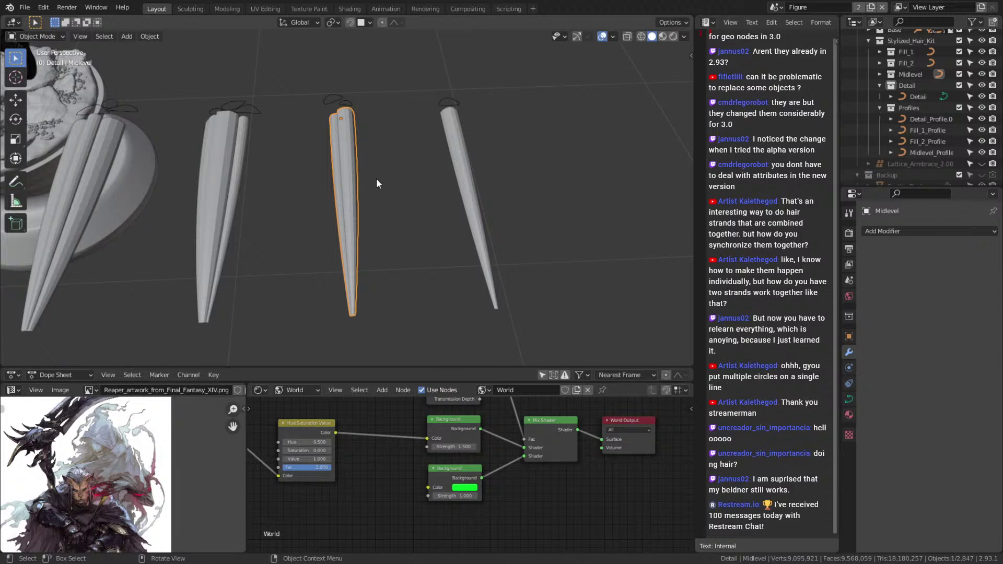
Step: Select the Detail strand and frame it to inspect it from several sides
scroll(332, 169, down, 5)
middle_drag(330, 212, 441, 228)
scroll(428, 235, up, 2)
click(269, 214)
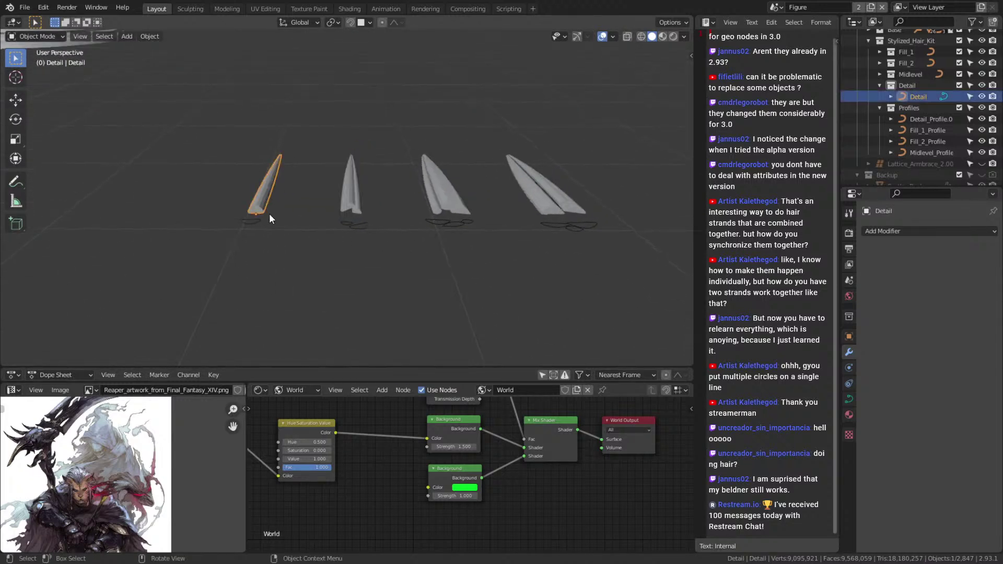
key(KP_Decimal)
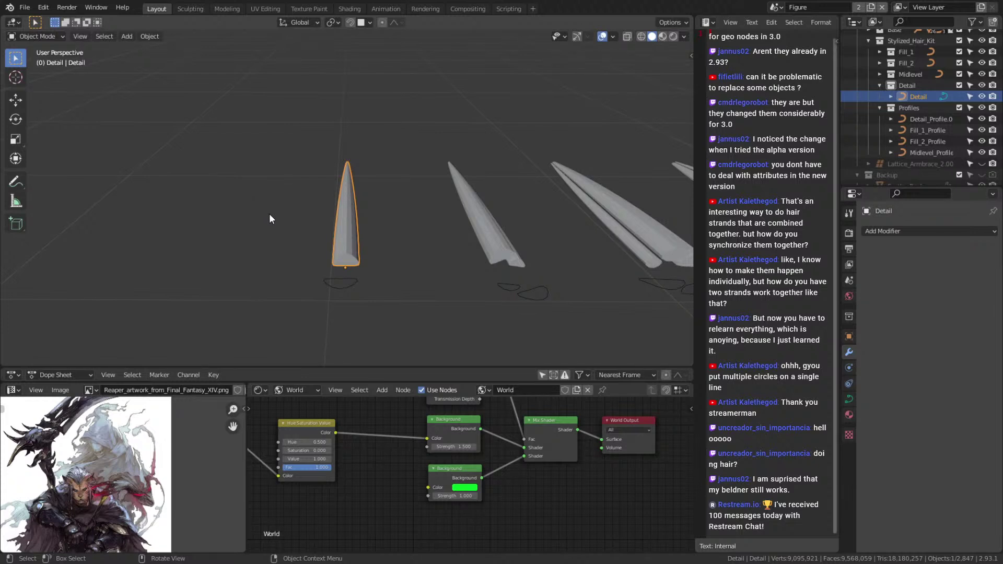
middle_drag(268, 213, 347, 205)
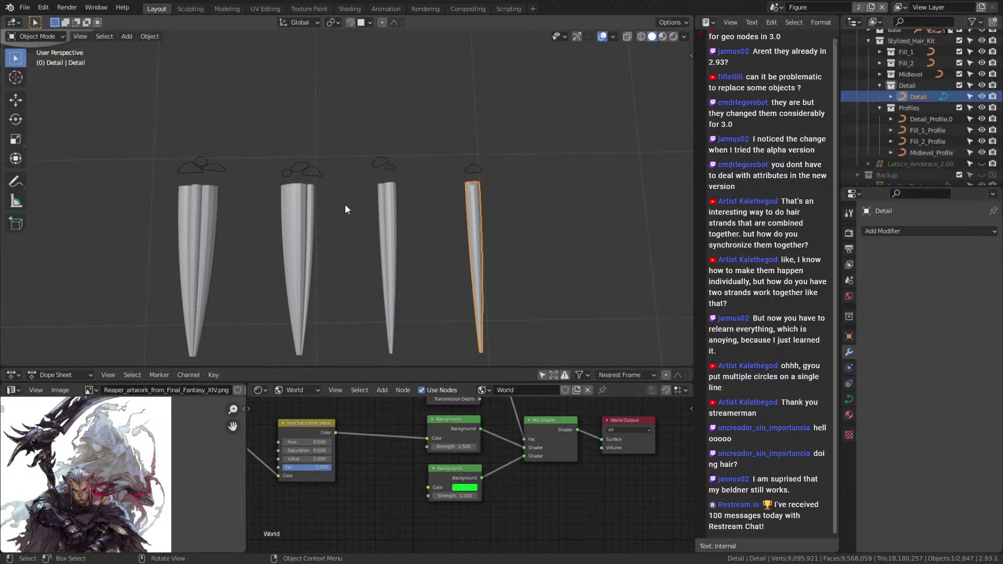
Step: Deselect the Detail strand and save the figurine file
scroll(328, 229, down, 4)
middle_drag(328, 230, 442, 239)
click(442, 239)
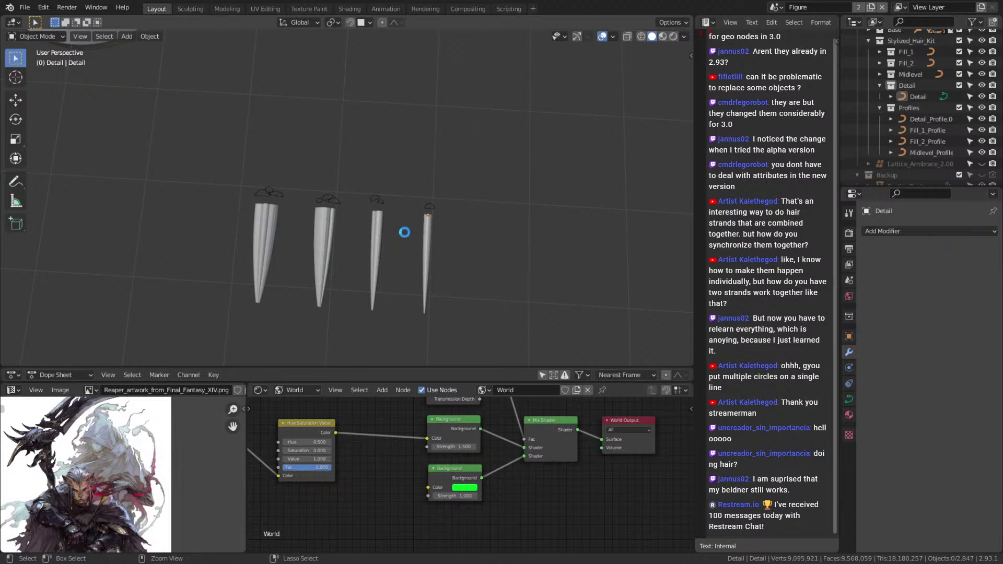
key(ctrl+s)
Step: Study the hair in the Reaper reference image and compare it with the four kit strands
middle_drag(365, 212, 364, 262)
scroll(104, 470, down, 2)
middle_drag(139, 509, 116, 499)
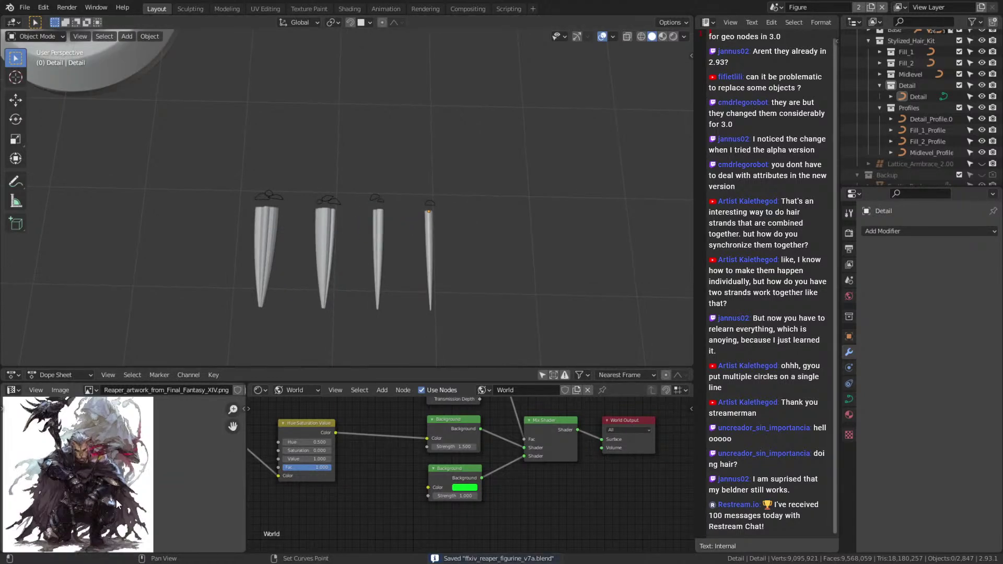
middle_drag(83, 528, 131, 482)
scroll(378, 244, down, 3)
middle_drag(379, 243, 425, 243)
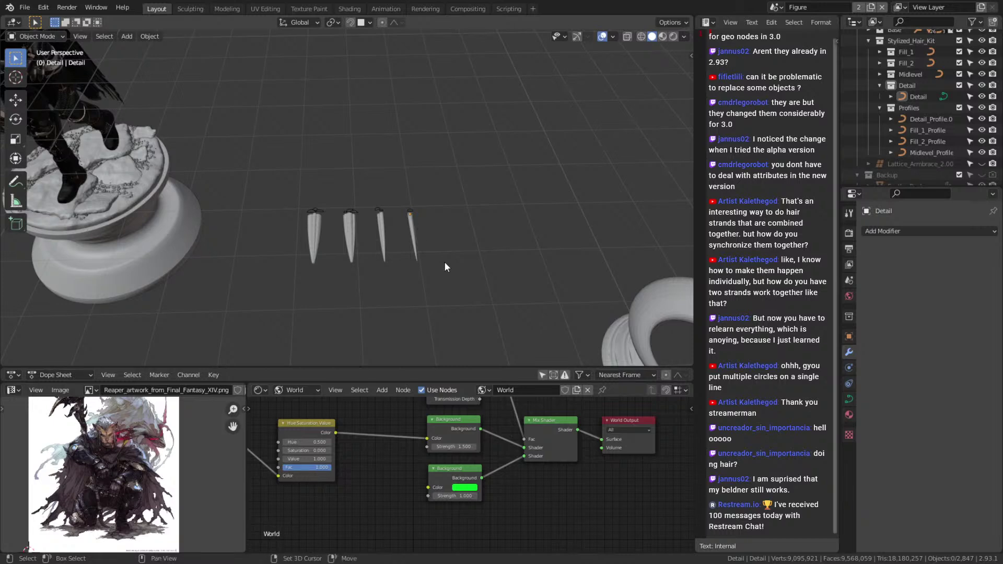
scroll(442, 256, up, 2)
middle_drag(442, 256, 409, 259)
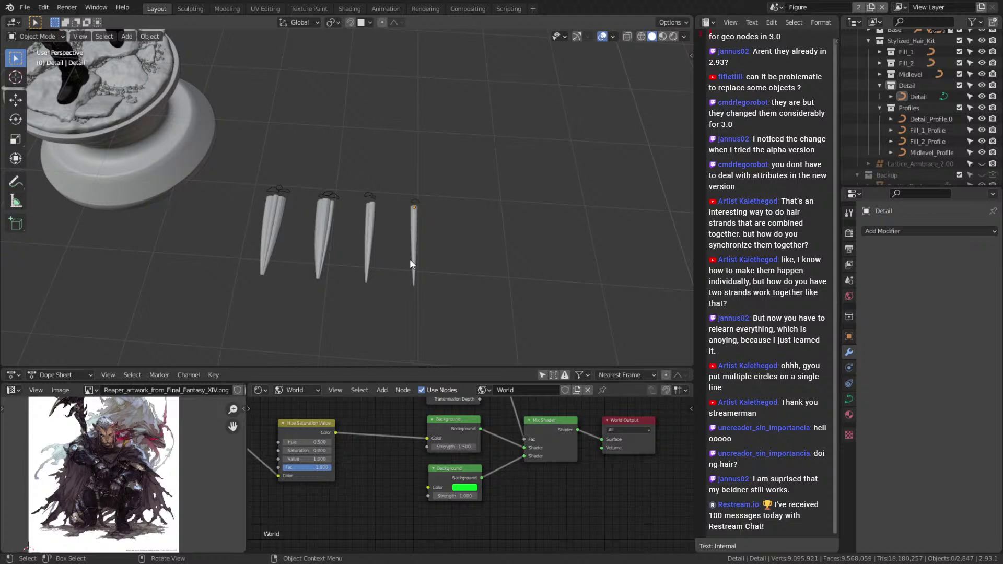
Step: Delete the Fill_1 and Fill_2 strands together with their profile curves
mouse_move(353, 223)
middle_down()
mouse_move(396, 240)
mouse_move(420, 224)
mouse_move(399, 216)
mouse_move(405, 262)
mouse_move(406, 220)
mouse_move(384, 229)
mouse_move(392, 242)
mouse_move(385, 229)
mouse_move(400, 158)
middle_up()
drag(389, 89, 233, 302)
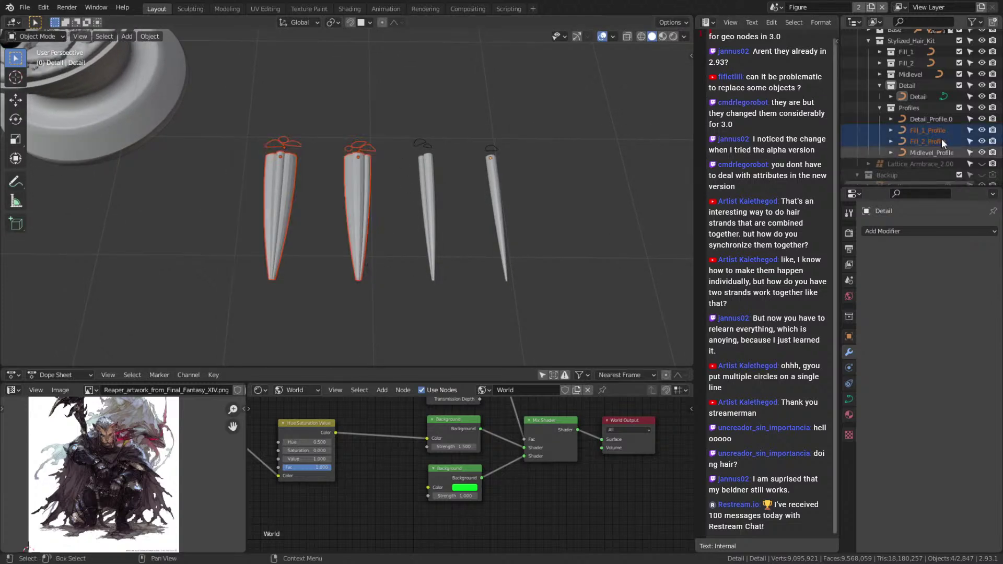
key(Delete)
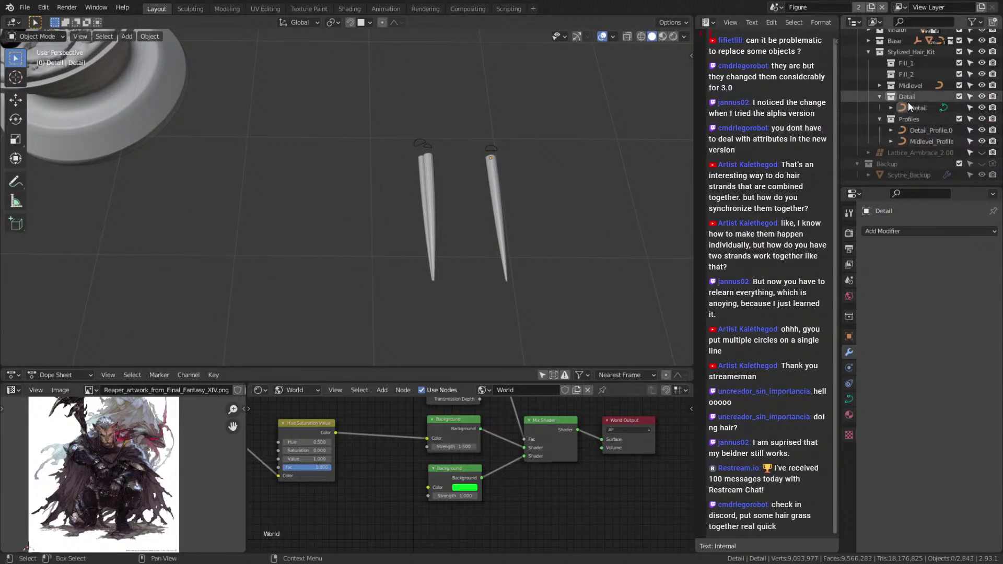
Step: Delete the empty Fill_1 and Fill_2 collections from Stylized_Hair_Kit
click(908, 71)
ctrl+click(911, 61)
right_click(911, 61)
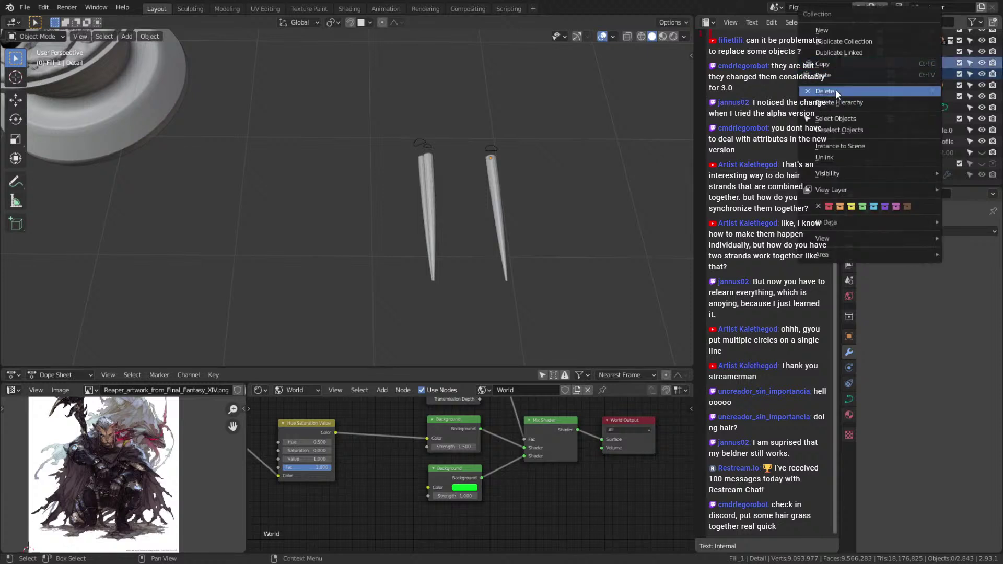
click(909, 92)
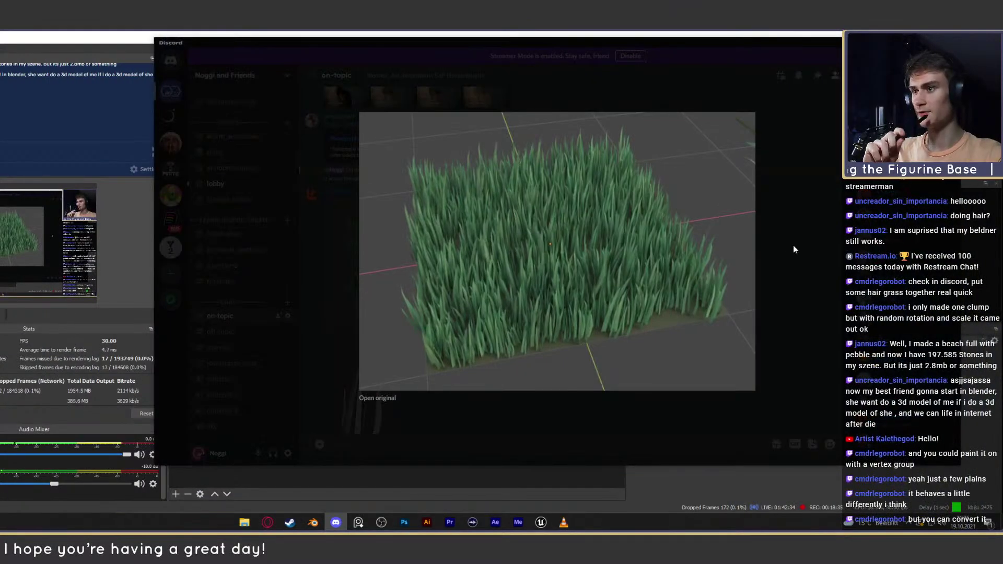
Step: View the grass field and grass clump images posted in the Discord on-topic channel
click(793, 249)
click(378, 400)
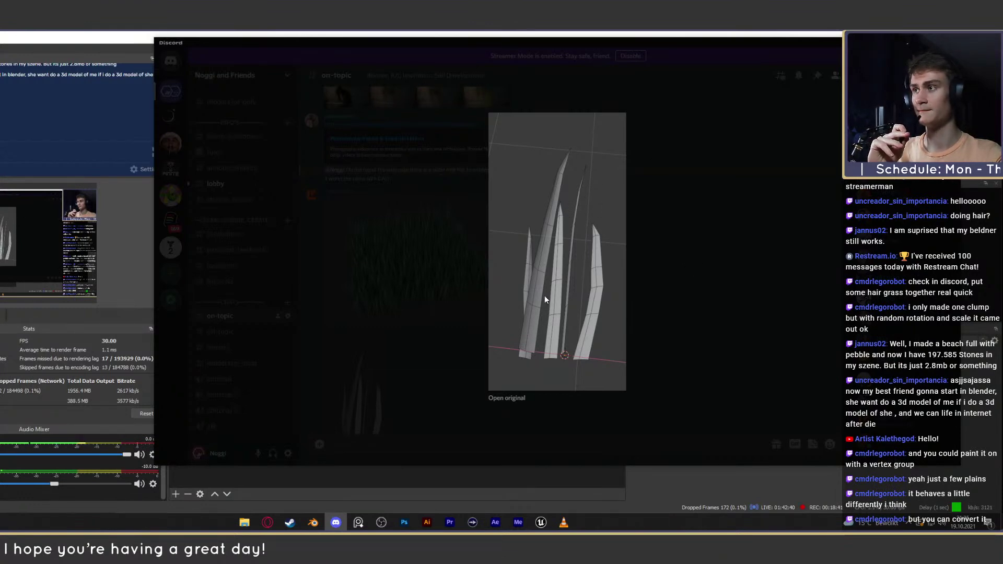
click(698, 289)
click(402, 293)
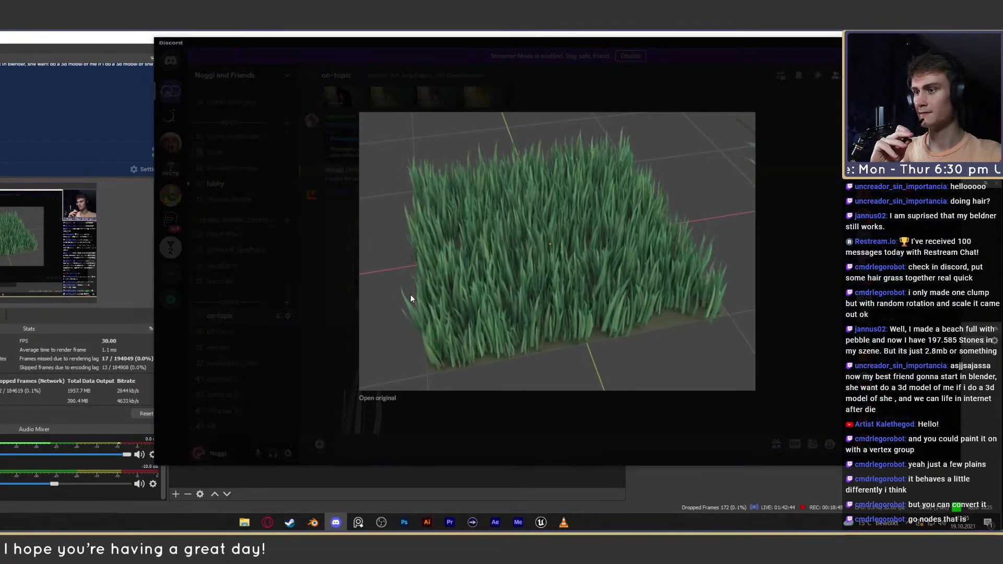
click(777, 293)
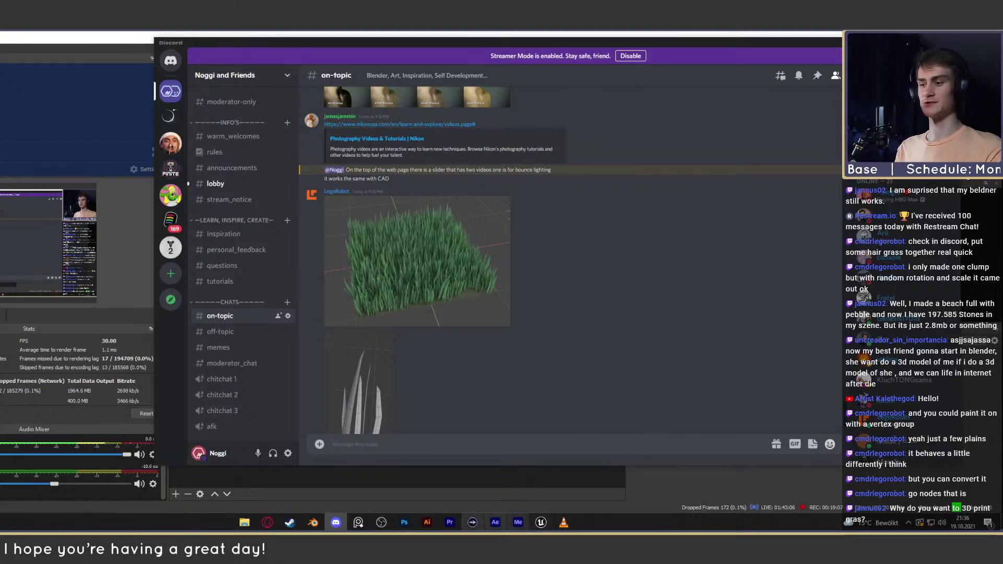
Step: Switch to Blender, look over the reaper figurine and wraith up close and as a whole, and save the file
click(313, 522)
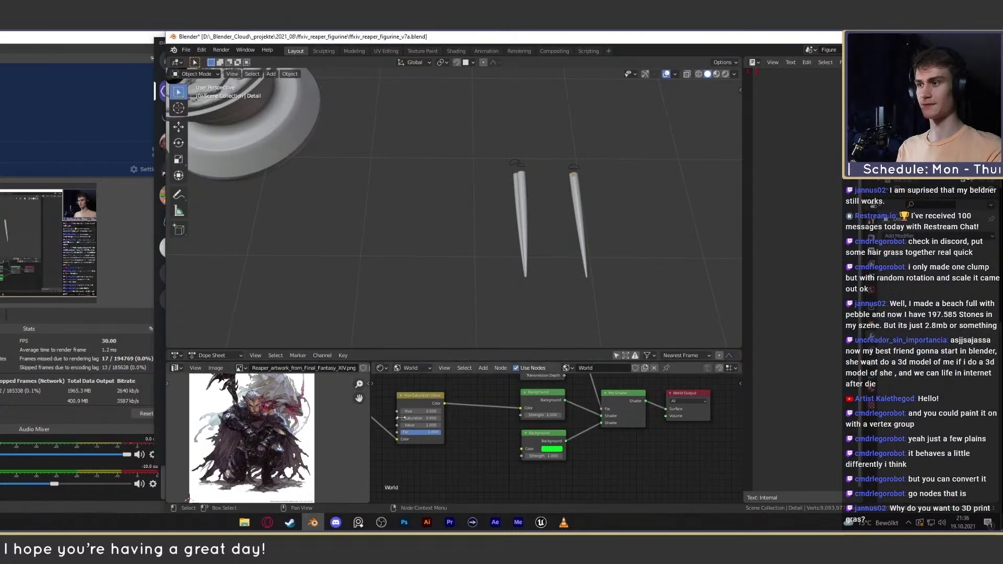
middle_drag(447, 146, 647, 240)
scroll(595, 235, up, 6)
scroll(540, 230, down, 2)
scroll(573, 243, up, 2)
mouse_move(573, 239)
middle_down()
mouse_move(556, 243)
mouse_move(554, 225)
mouse_move(563, 226)
middle_up()
scroll(556, 243, down, 3)
scroll(563, 226, up, 1)
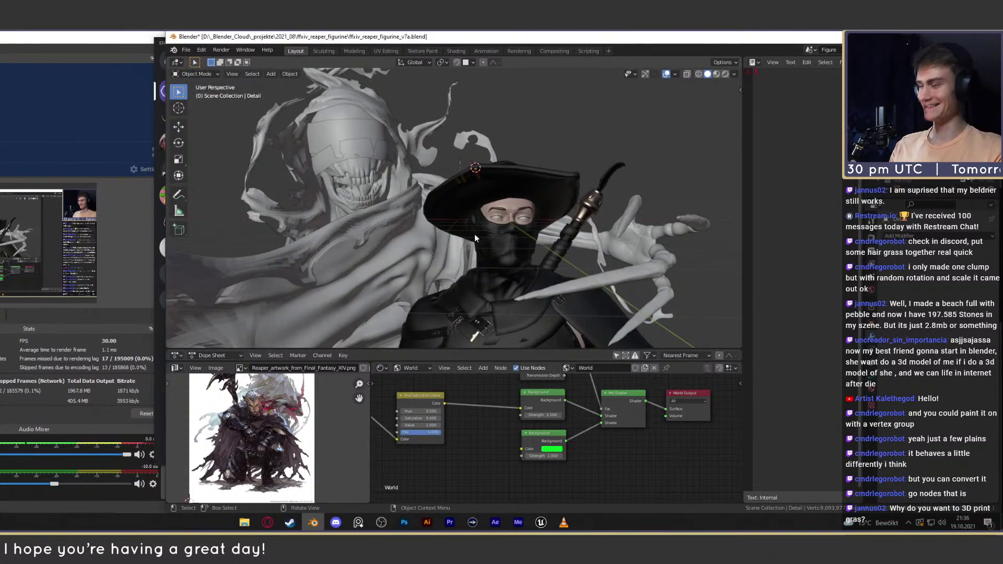
scroll(510, 225, down, 5)
scroll(520, 264, down, 3)
middle_drag(520, 264, 498, 220)
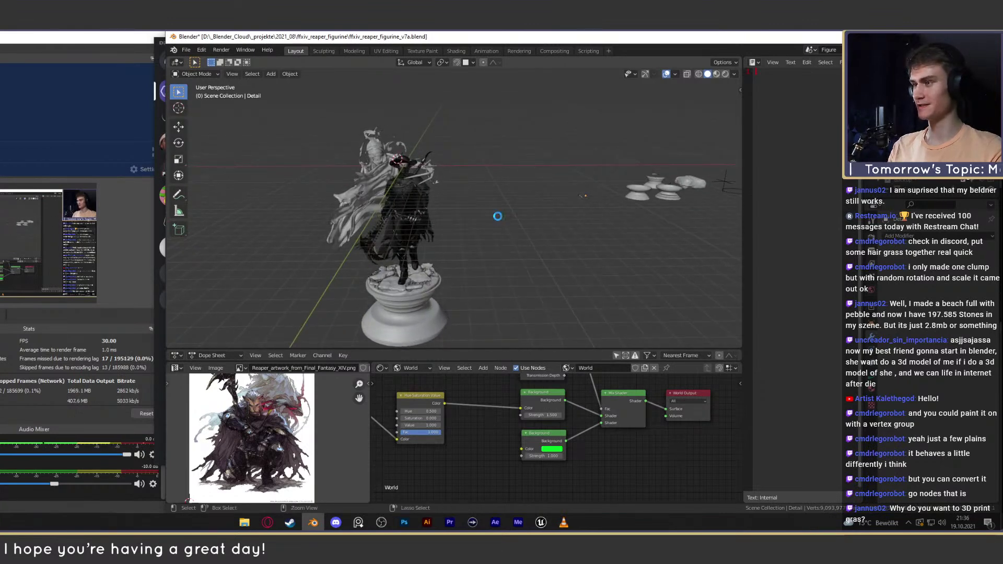
key(ctrl+s)
key(F12)
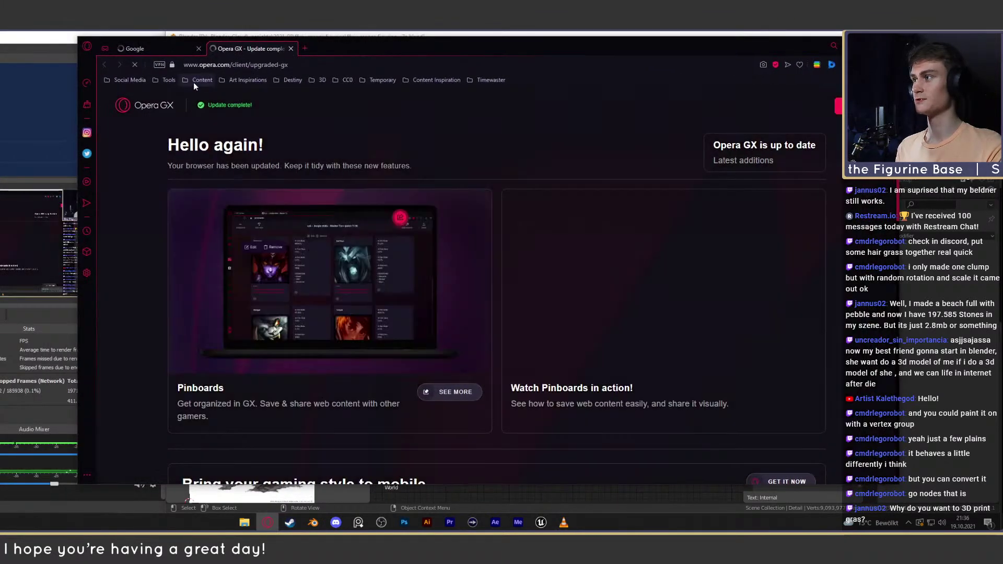
Step: In the Opera GX browser, open the bookmarked ArtStation portfolio of the Prime 1 Studio sculptor and browse its artworks
click(193, 81)
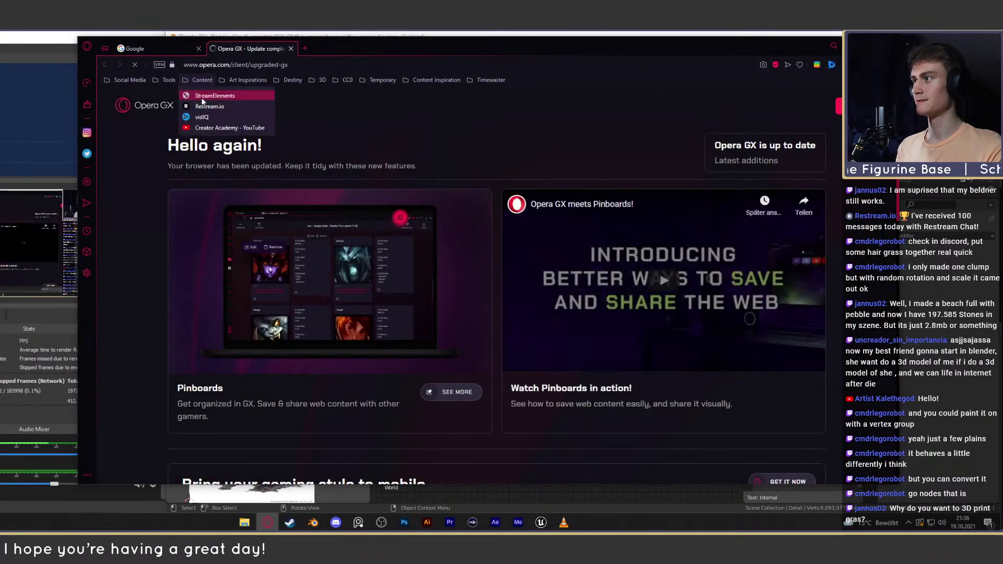
mouse_move(248, 80)
click(279, 117)
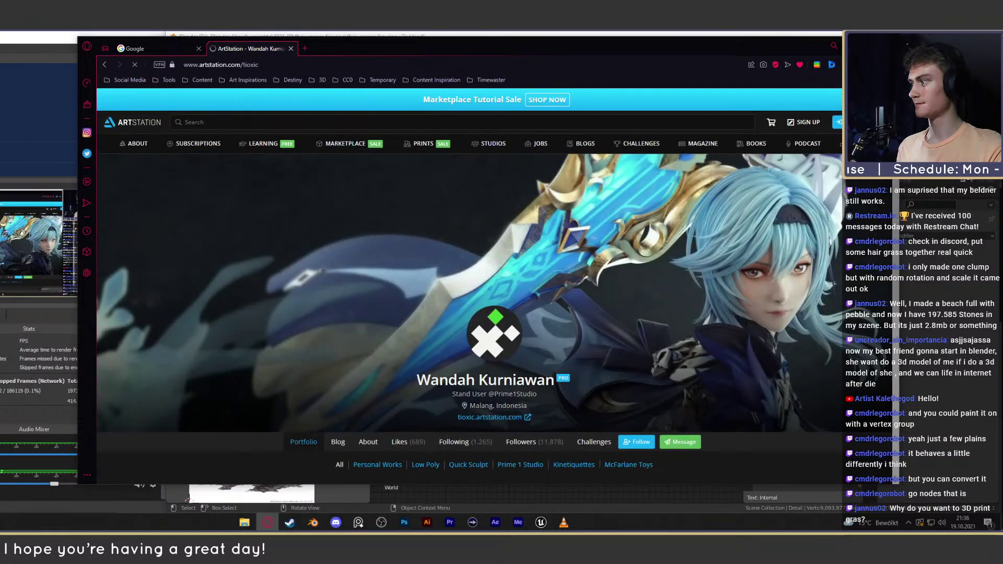
scroll(582, 260, down, 5)
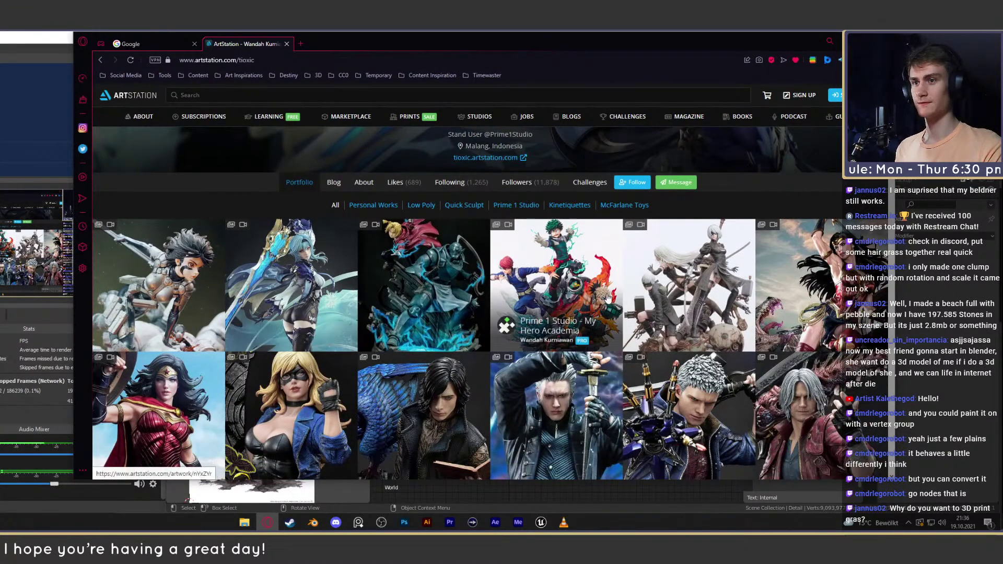
Step: Open the Wonder Woman VS Hydra artwork in its own tab and study the statue's sculpted hair across the images
middle_click(825, 284)
click(347, 46)
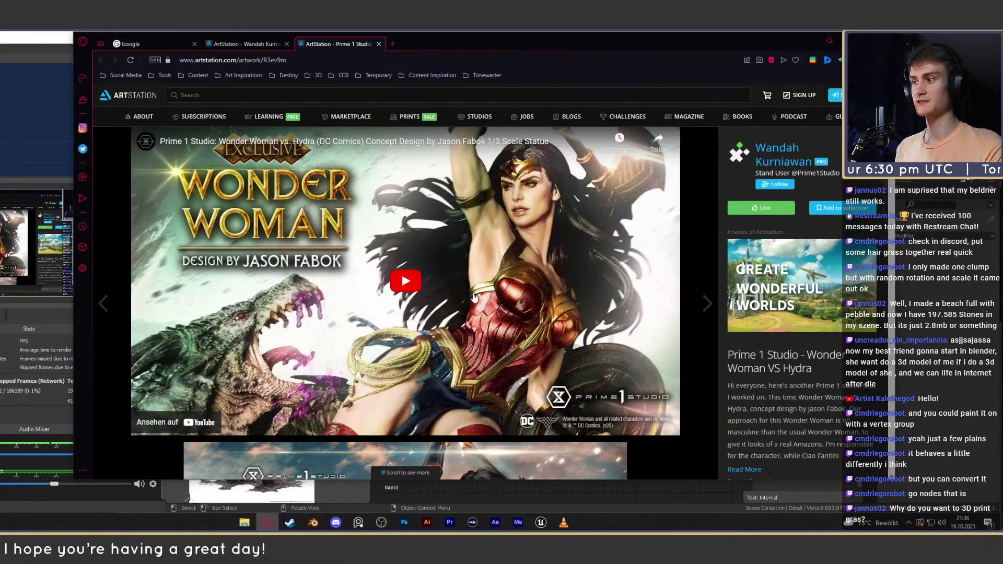
scroll(454, 248, down, 4)
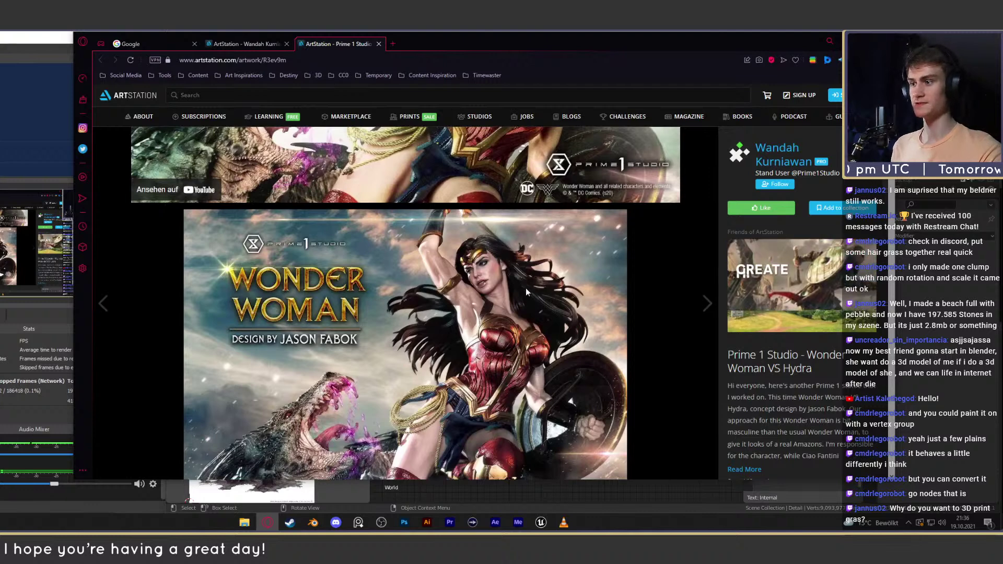
scroll(492, 246, down, 3)
scroll(523, 244, up, 2)
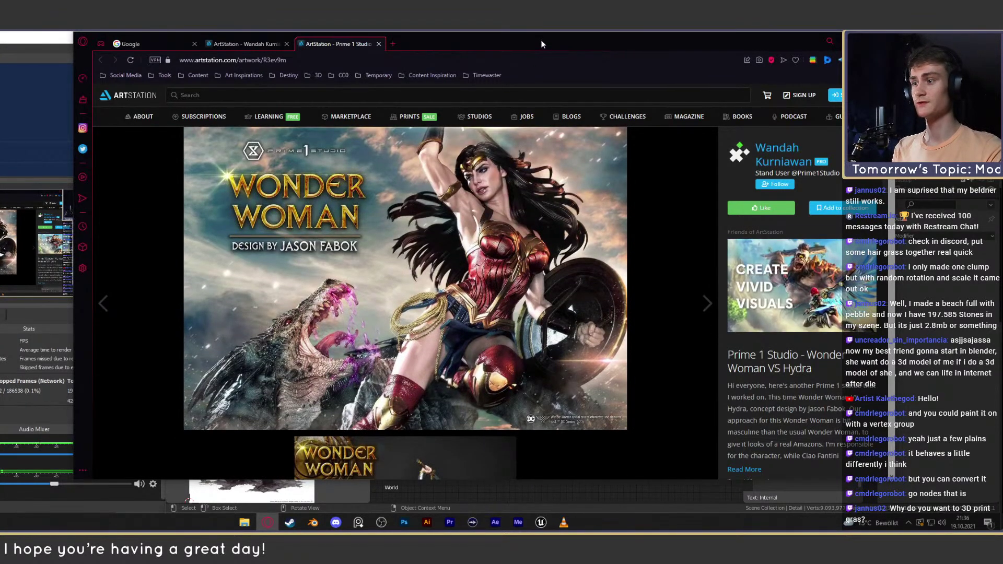
scroll(452, 290, down, 5)
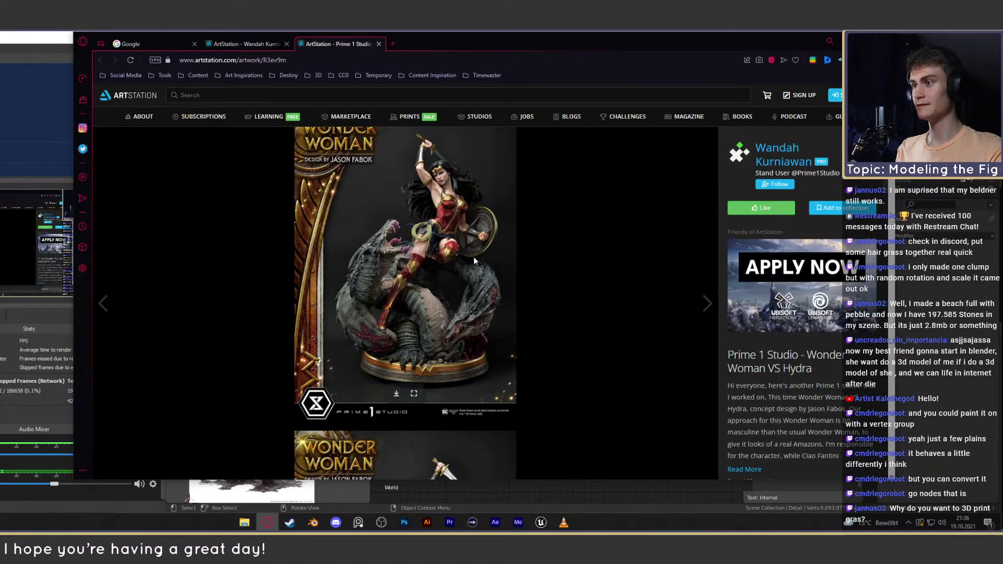
scroll(418, 286, up, 5)
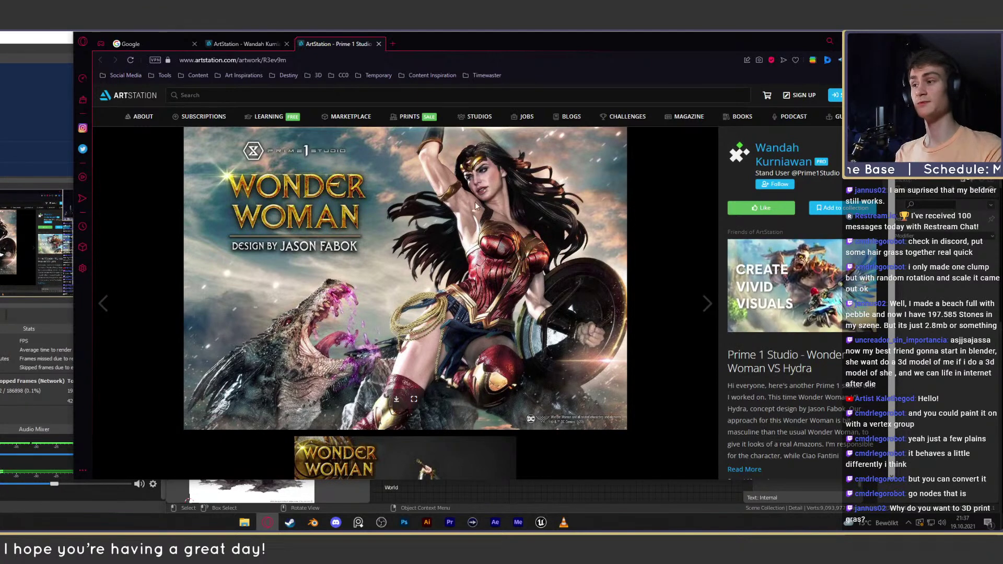
scroll(486, 223, down, 5)
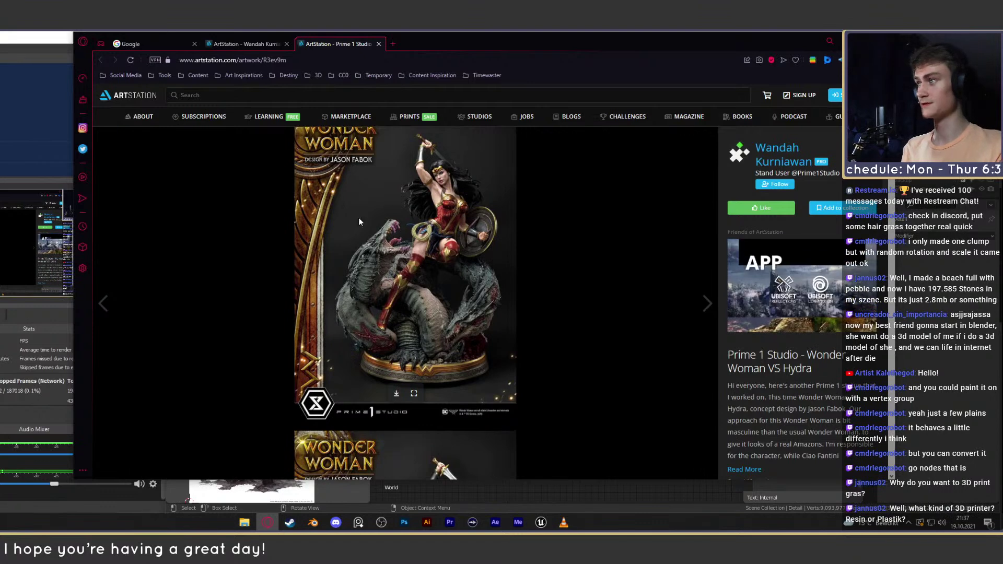
scroll(444, 266, down, 2)
scroll(523, 251, down, 3)
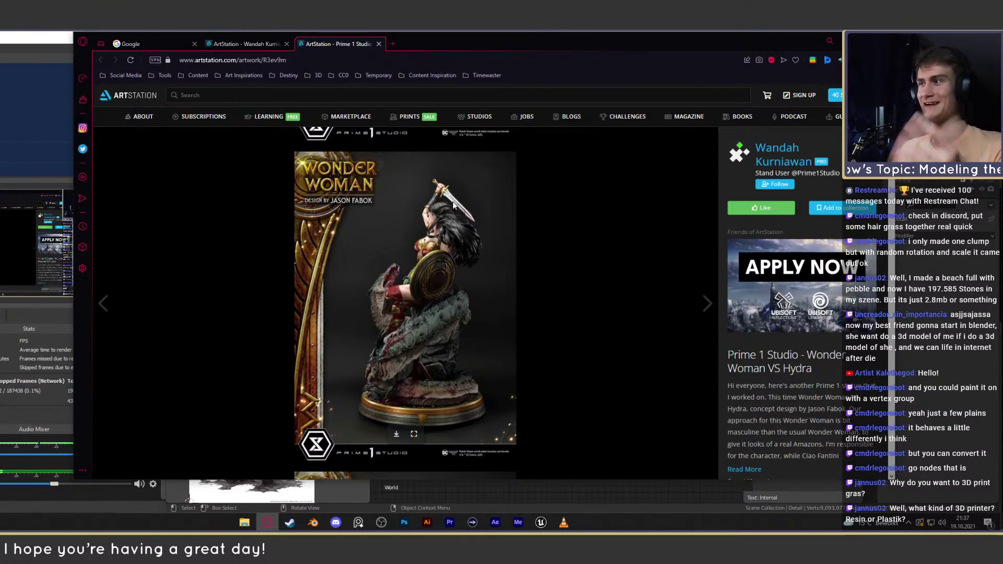
Step: View the Full Metal Alchemist Brotherhood diorama from the same portfolio, and close both artwork tabs
click(245, 44)
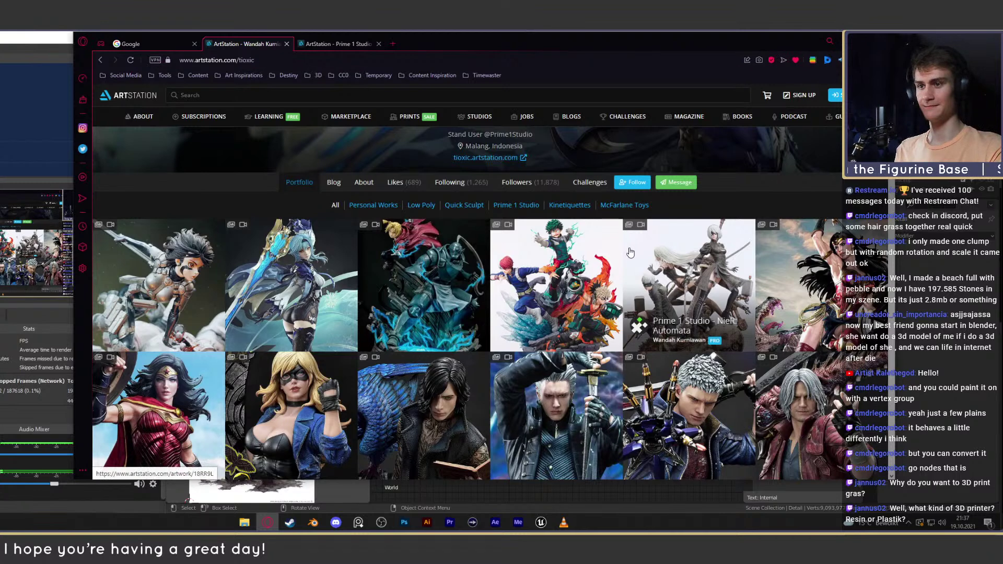
scroll(749, 322, down, 2)
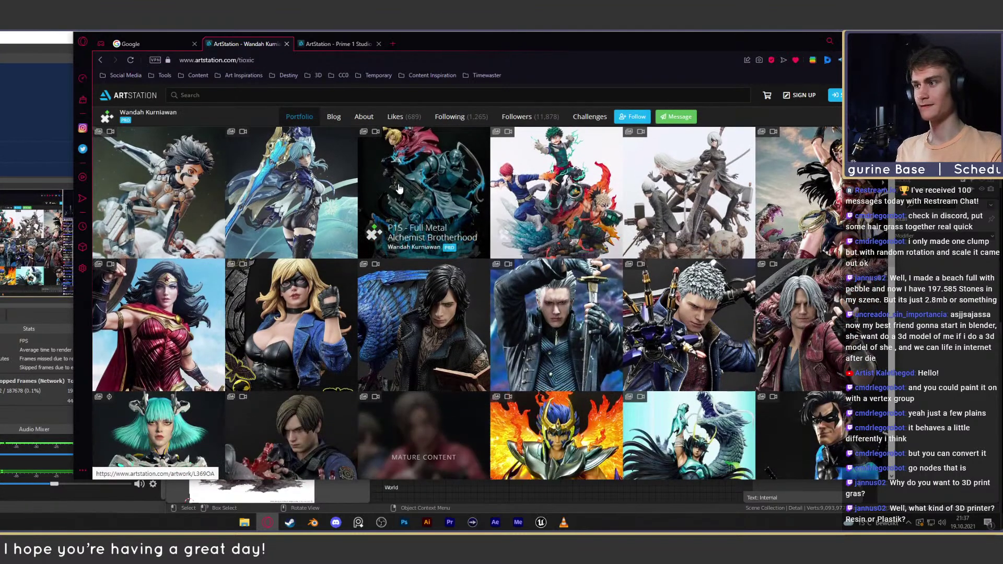
click(464, 174)
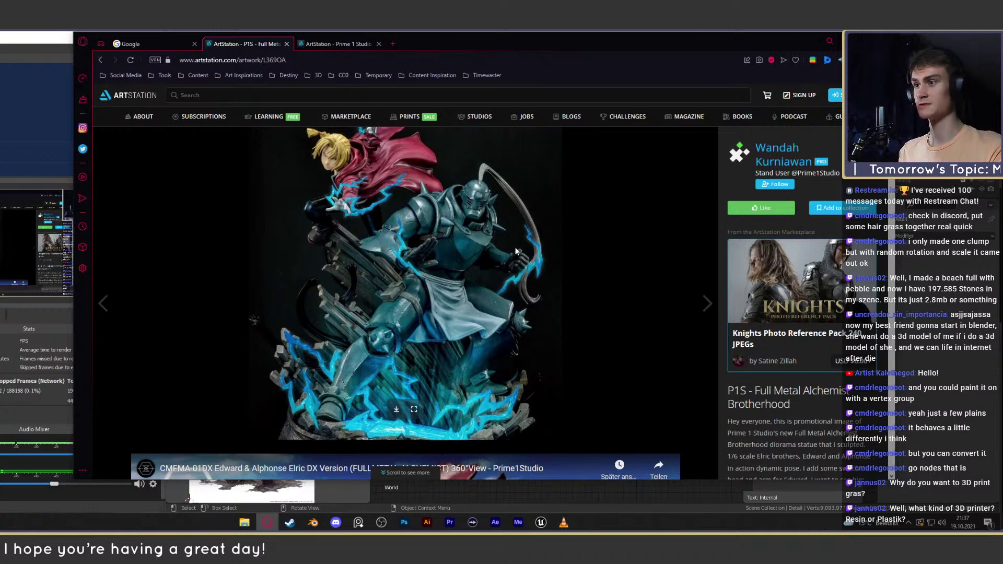
click(286, 44)
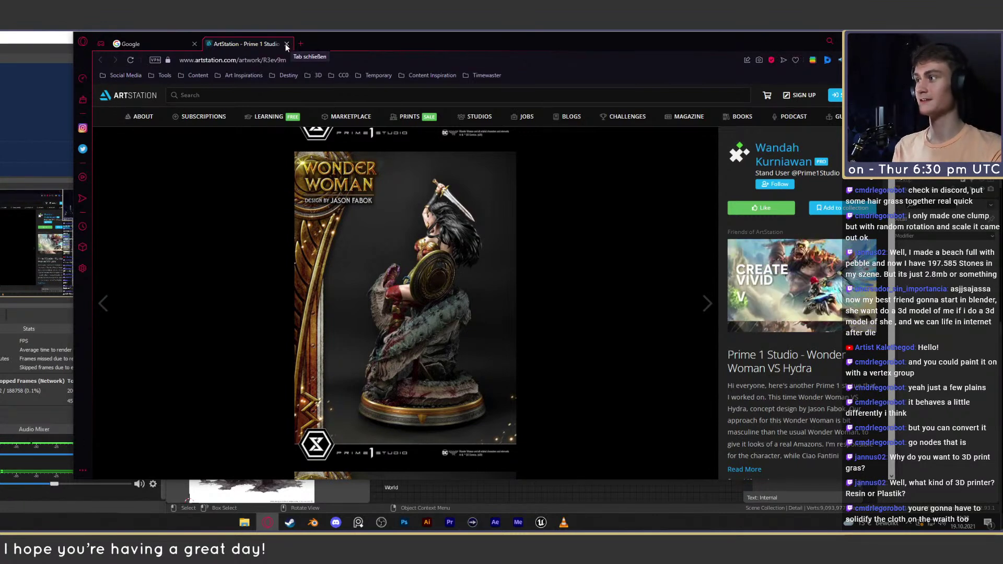
click(286, 43)
Step: Switch to Blender and examine the wraith's long flowing cloth, Wraith_Cloth.005, from behind and up close
key(alt+Tab)
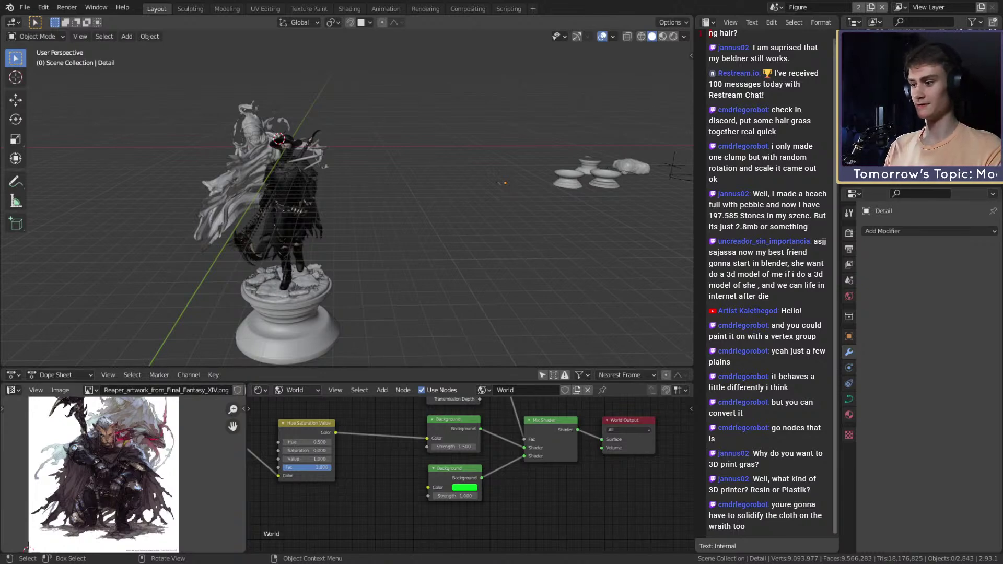
middle_drag(350, 249, 491, 230)
scroll(339, 222, up, 6)
middle_drag(339, 222, 281, 218)
click(281, 218)
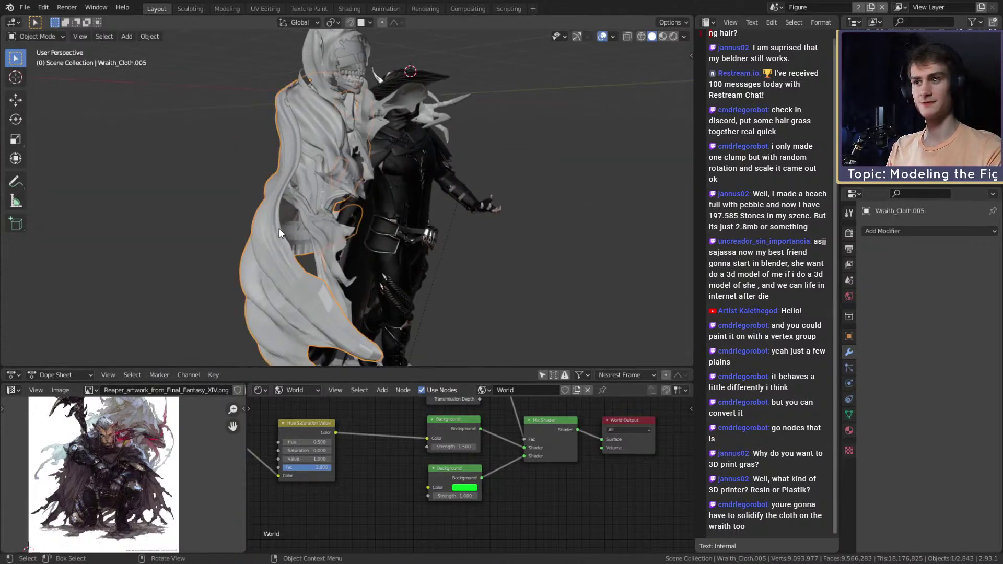
scroll(335, 203, up, 8)
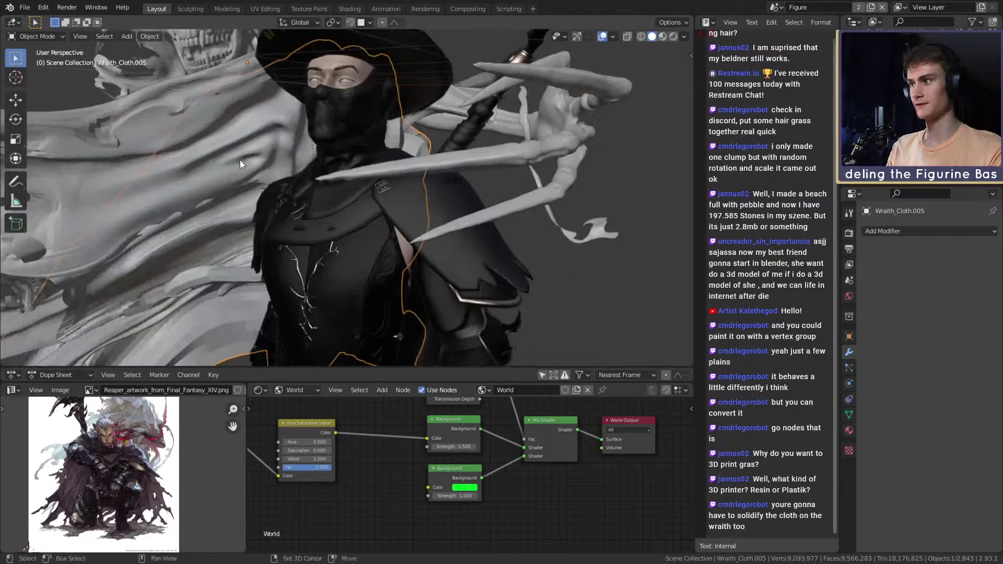
Step: Examine the thickness and topology of the Wraith_Cloth.001 hood mesh in Edit Mode, and return to the full figurine in Object Mode
middle_drag(240, 165, 372, 280)
click(282, 208)
scroll(313, 209, down, 6)
key(KP_Decimal)
key(Tab)
scroll(449, 206, up, 5)
scroll(359, 202, up, 3)
middle_drag(349, 228, 355, 208)
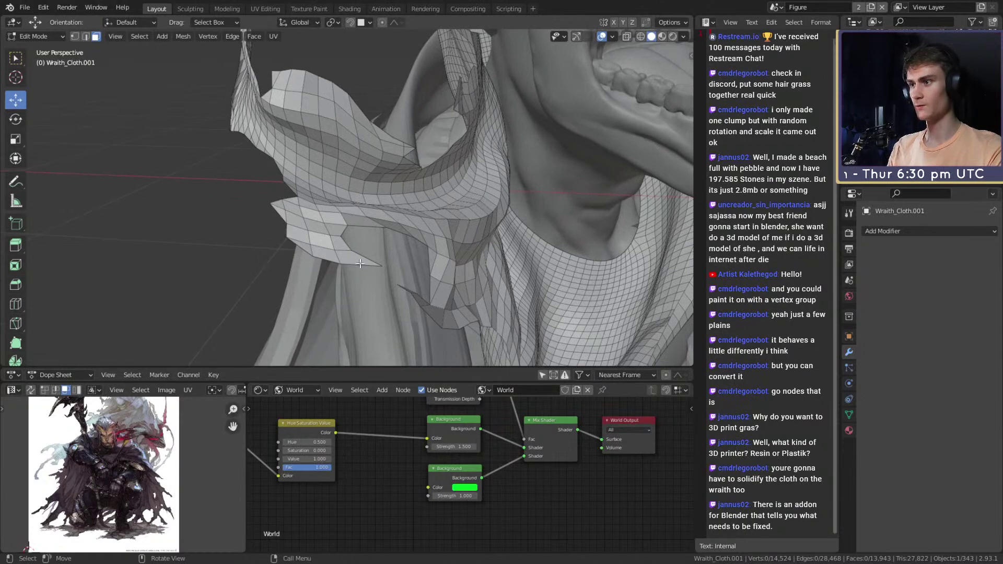
key(Tab)
scroll(345, 214, down, 8)
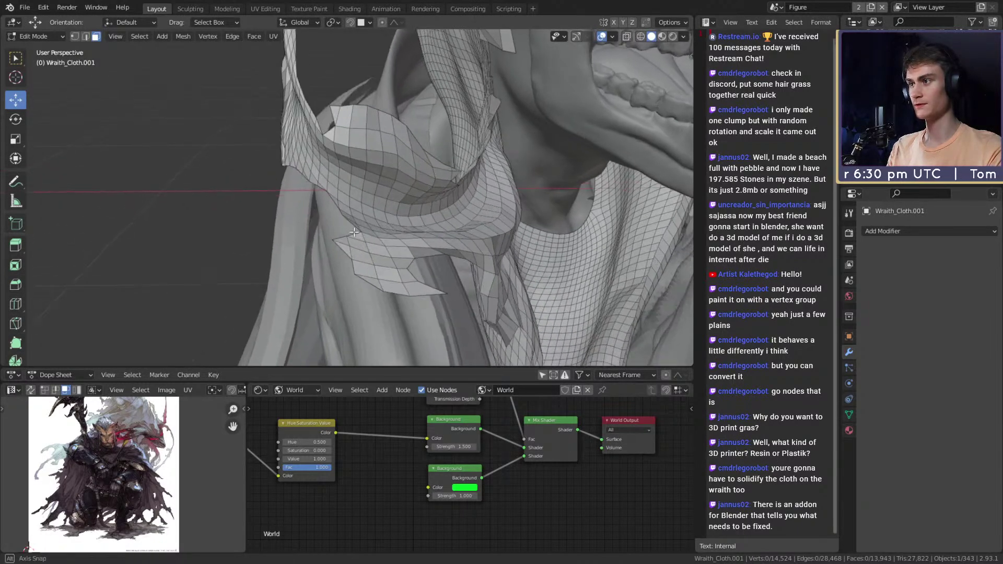
scroll(340, 195, down, 3)
middle_drag(335, 227, 524, 100)
click(525, 101)
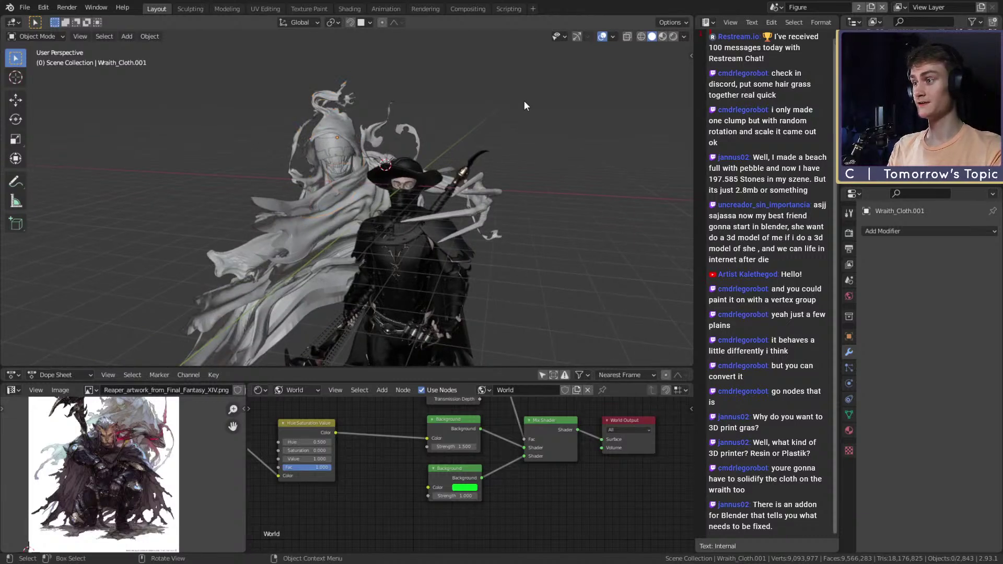
mouse_move(473, 191)
middle_down()
mouse_move(456, 265)
mouse_move(388, 205)
mouse_move(397, 215)
mouse_move(481, 177)
mouse_move(458, 199)
middle_up()
scroll(398, 214, down, 3)
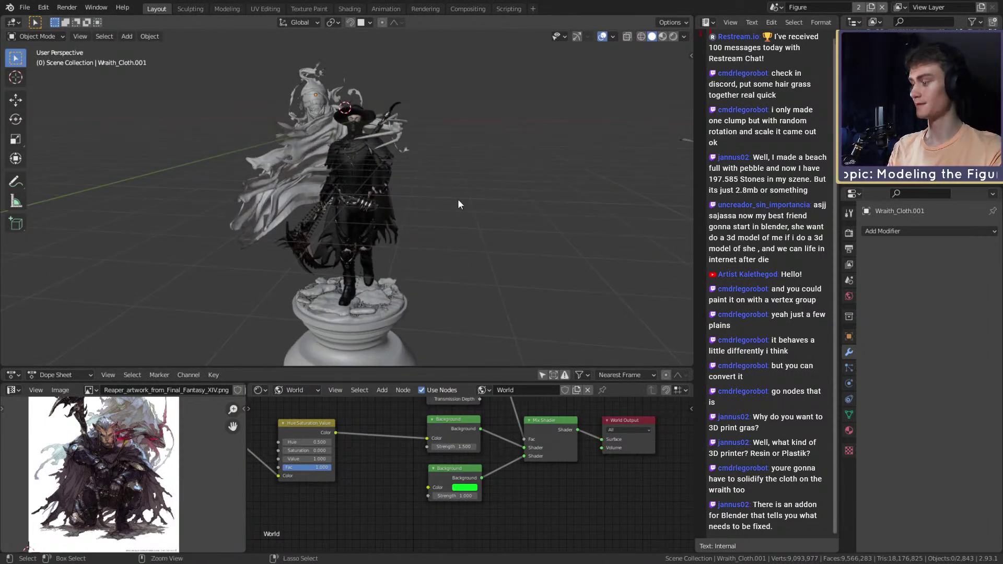
Step: Move the two kit strands and their profile curves along the X axis, closer to the figurine base
scroll(489, 214, down, 4)
shift+middle_drag(444, 206, 450, 233)
scroll(365, 242, up, 2)
scroll(384, 195, up, 3)
drag(441, 172, 316, 226)
key(g)
key(x)
click(454, 230)
middle_drag(453, 230, 410, 124)
Step: Select and frame the Midlevel strand, and save the figurine file
click(362, 137)
click(357, 134)
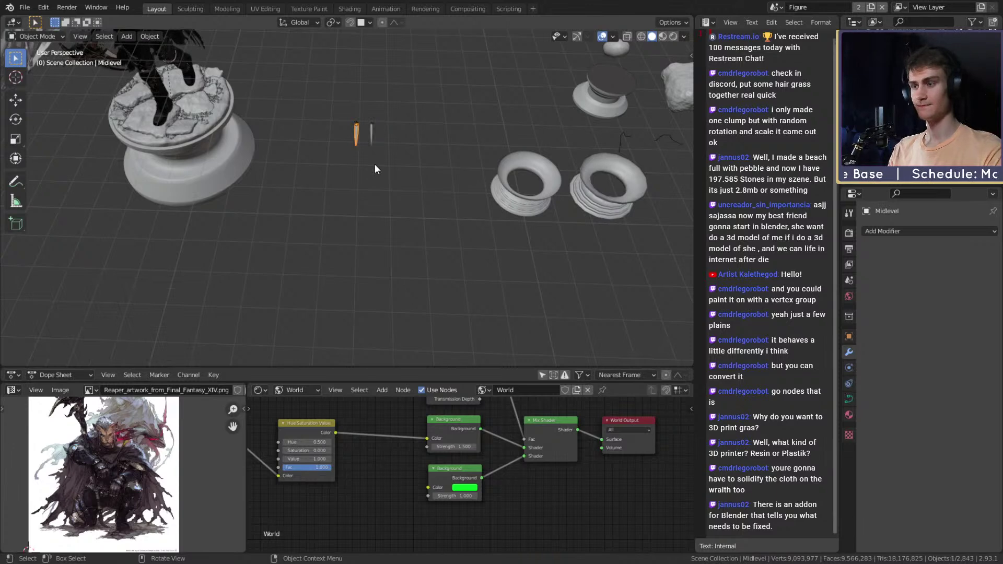
key(KP_Decimal)
middle_drag(395, 194, 391, 215)
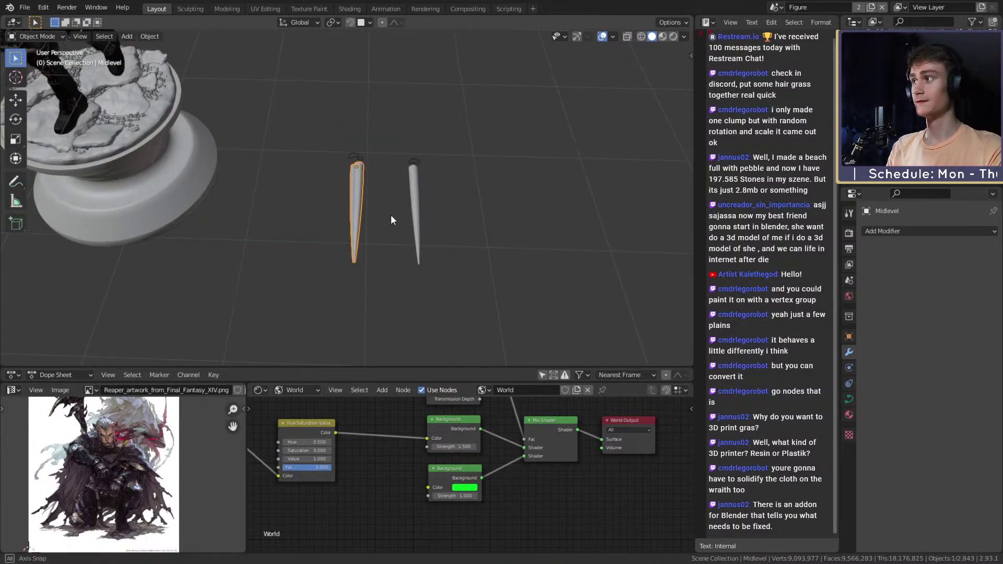
key(ctrl+s)
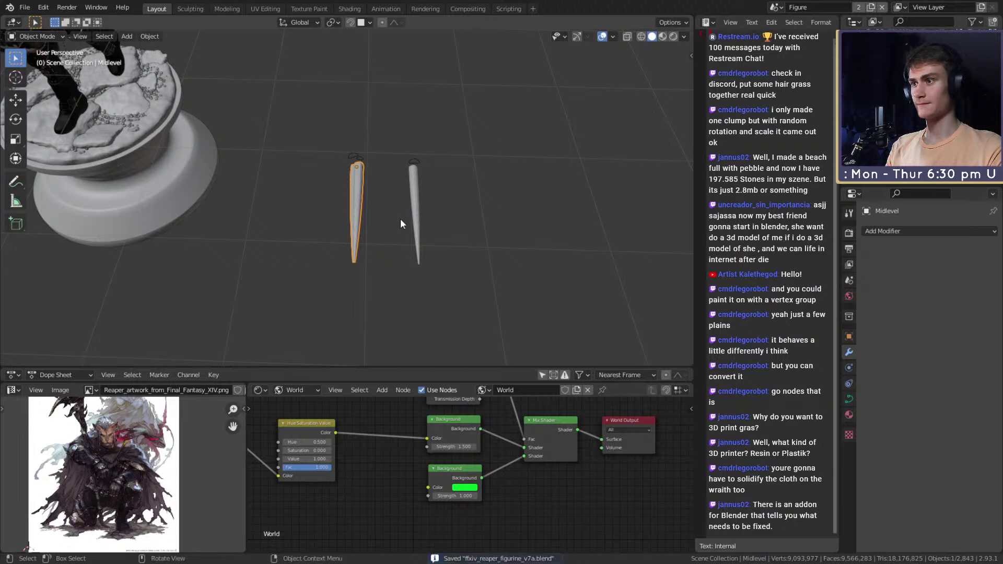
Step: Duplicate both hair strands without their profile curves and place the copies about 1.97 m along the Y axis
click(429, 200)
click(411, 215)
middle_drag(430, 196, 391, 248)
shift+click(359, 217)
key(shift+d)
key(y)
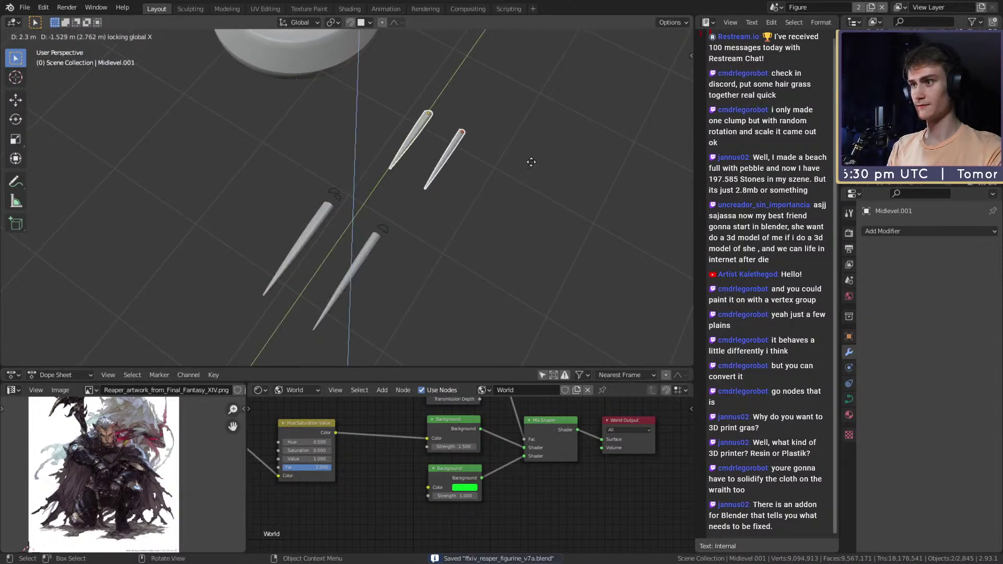
click(560, 121)
scroll(437, 180, down, 3)
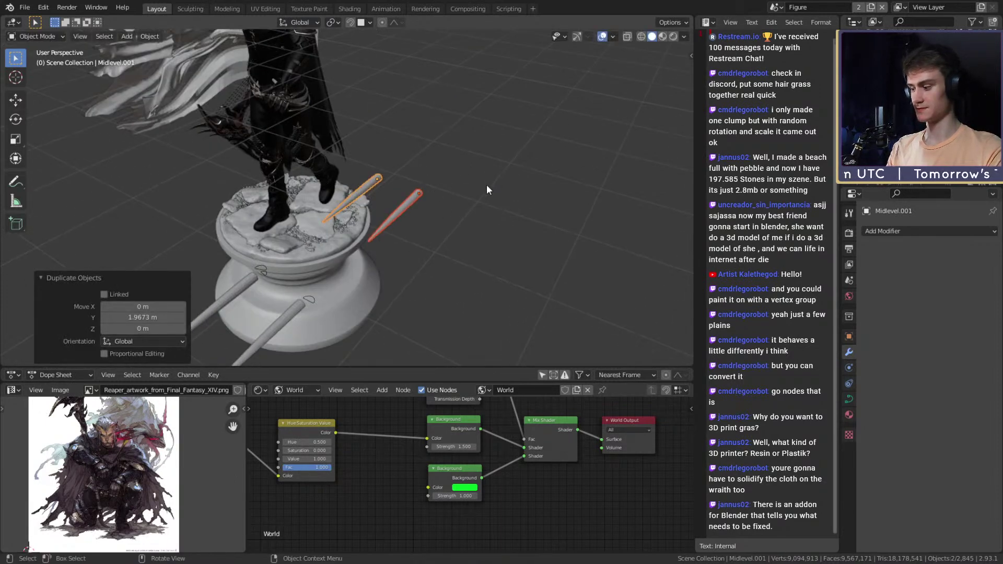
Step: Rotate the two copied strands 90° about the X axis so their tips point upward
text(rx)
text(90)
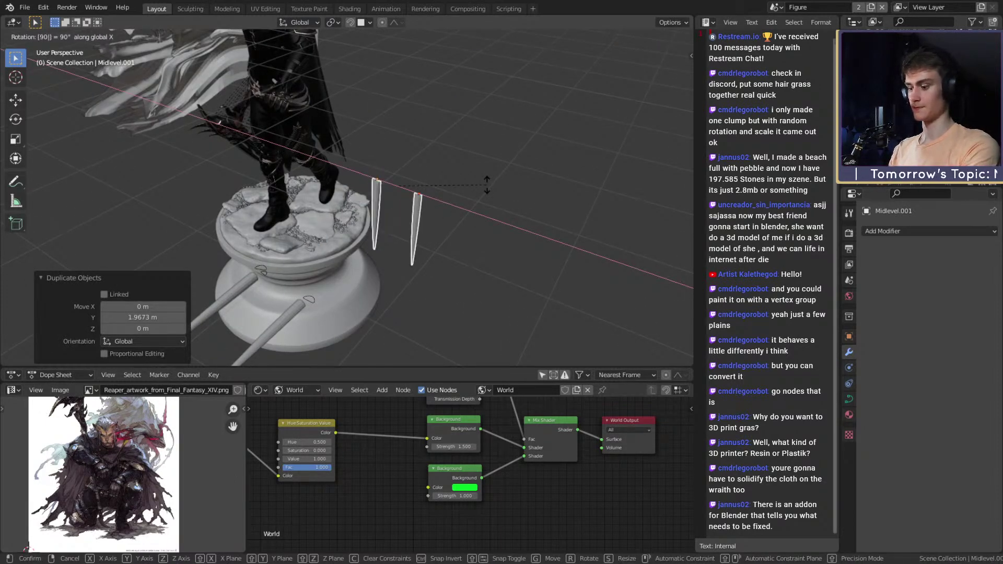
key(Return)
Step: Isolate the upright Midlevel strand copy, rotate it 90° about the Z axis, and bring the rest of the scene back
click(371, 180)
middle_drag(371, 180, 377, 225)
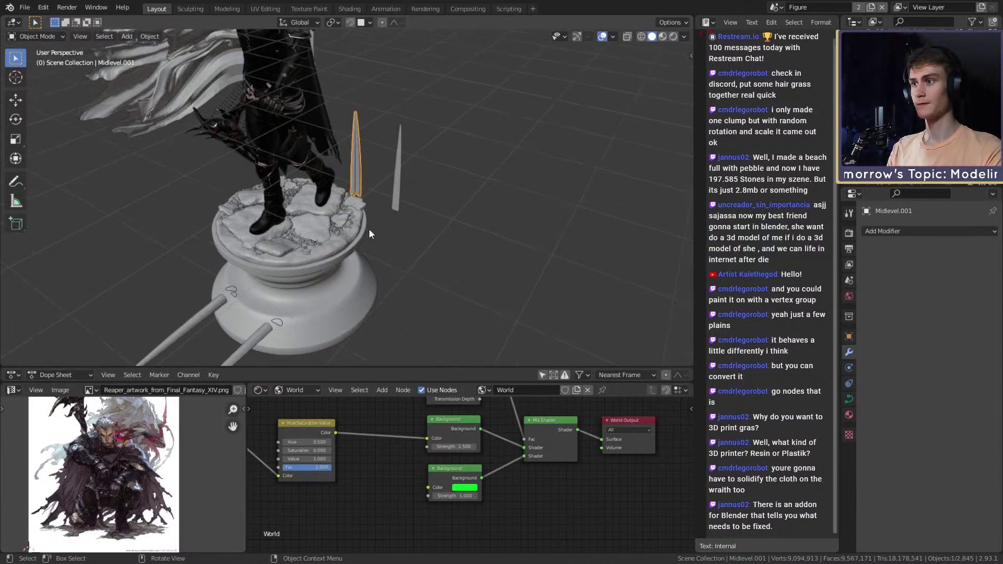
key(KP_Decimal)
scroll(438, 221, up, 4)
key(Tab)
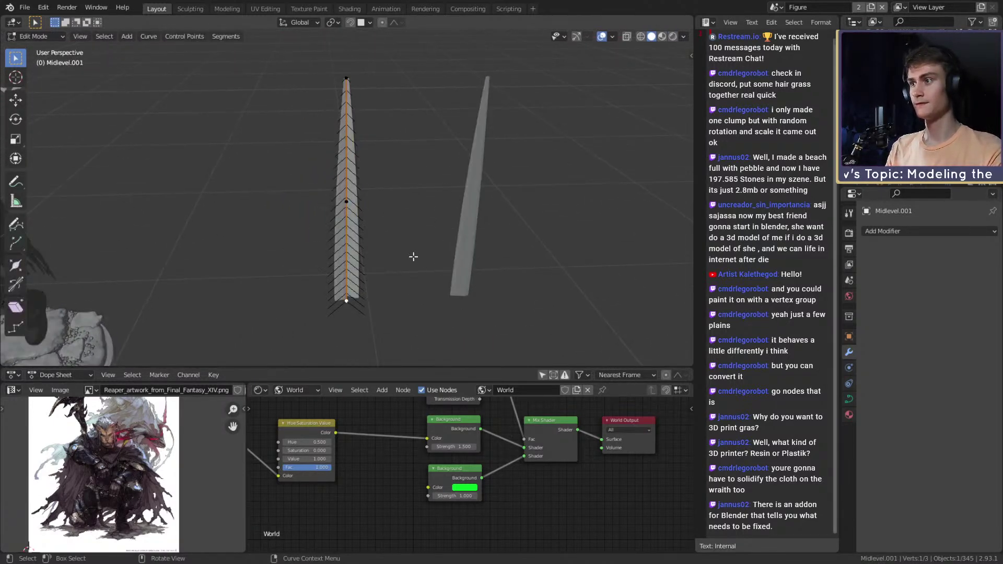
middle_drag(477, 238, 454, 224)
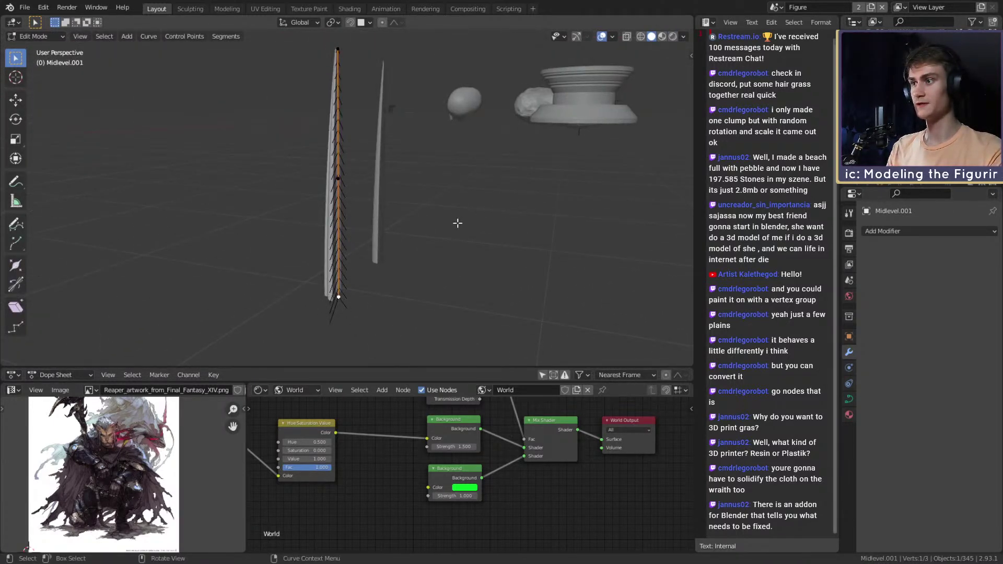
key(KP_Divide)
key(Tab)
text(rz)
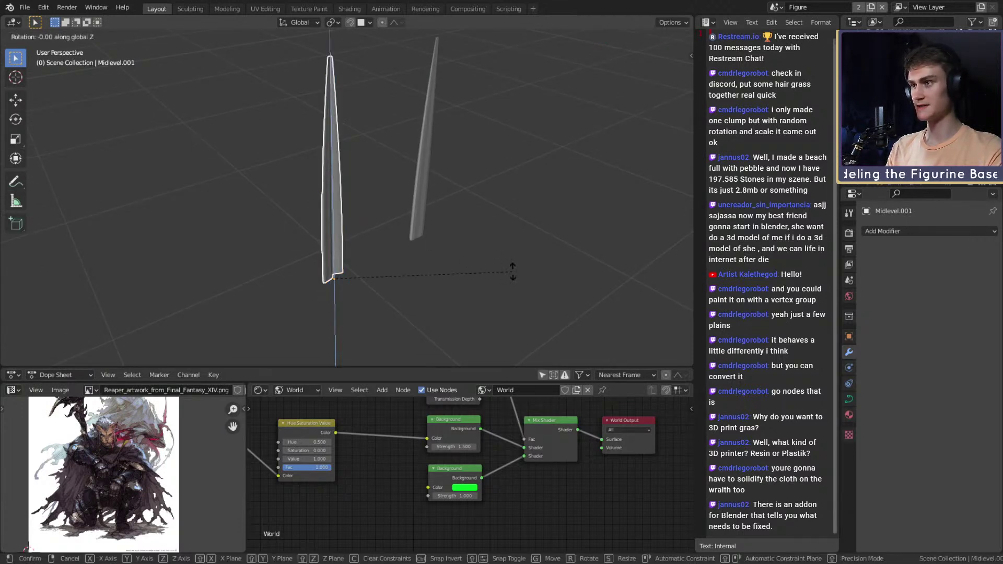
text(90)
key(Return)
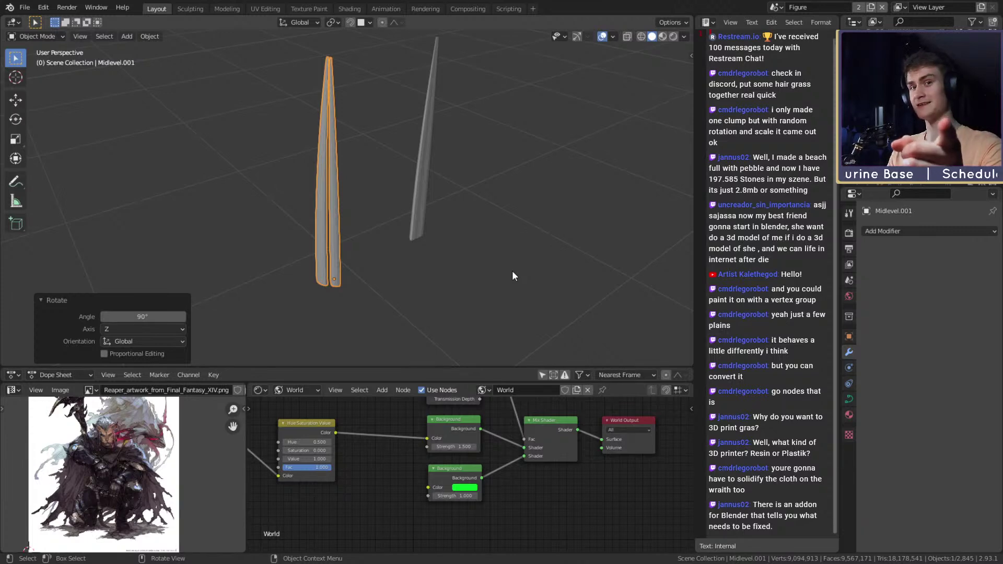
key(KP_Divide)
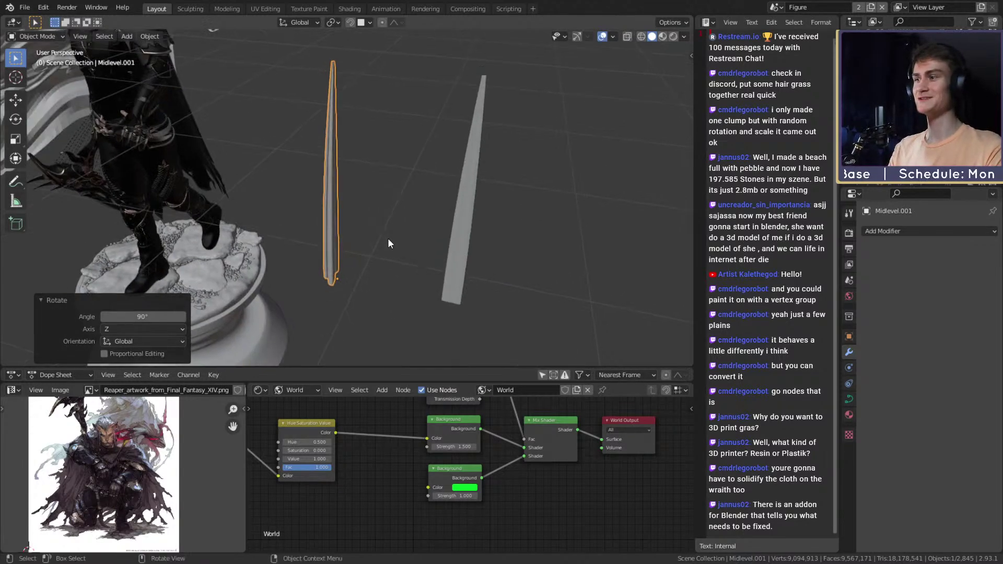
Step: Rotate the upright Detail strand copy -130° about the Z axis and move it about -0.36 m along X, closer to the Midlevel strand
click(457, 235)
text(rz-130)
key(Return)
key(g)
key(x)
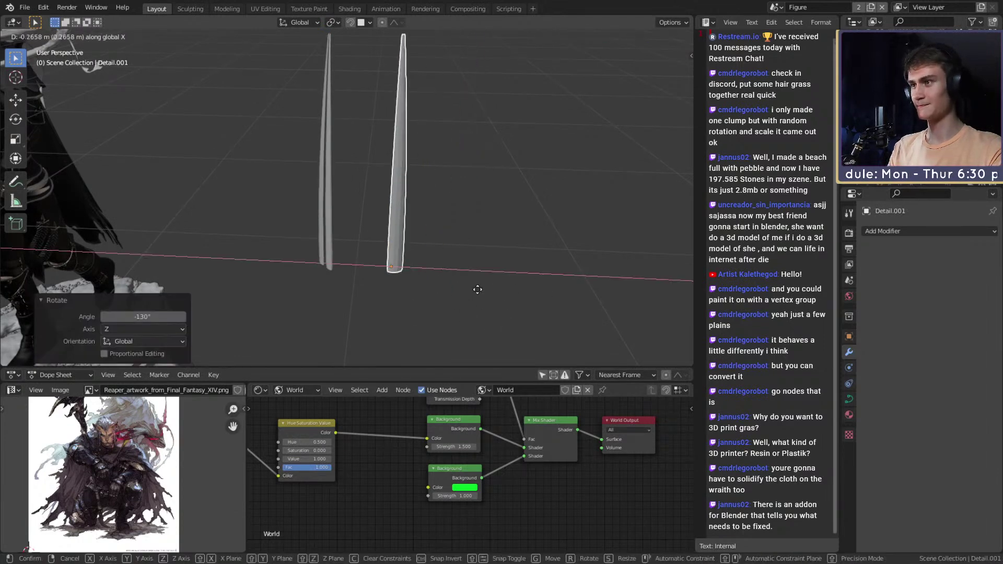
click(465, 290)
key(KP_Decimal)
scroll(412, 268, up, 5)
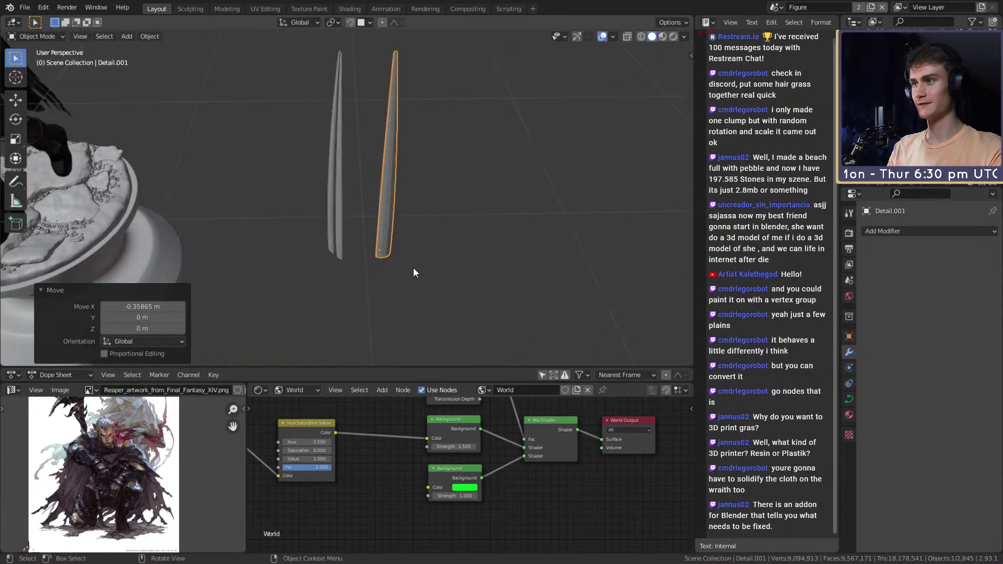
Step: Duplicate both upright strands within the horizontal plane, offsetting the copies about 0.12 m in X and 0.07 m in Y
middle_drag(370, 112, 393, 303)
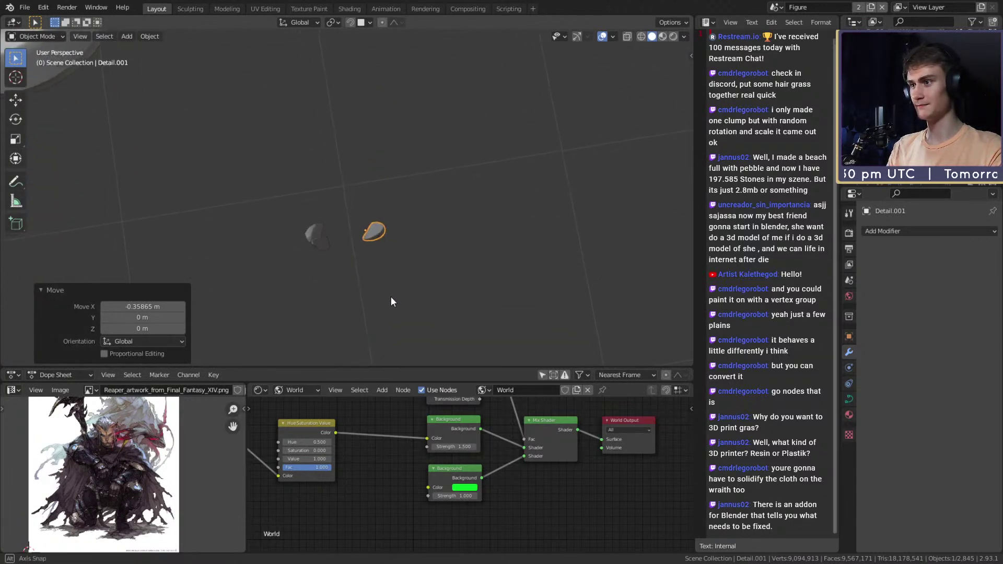
middle_drag(352, 236, 336, 258)
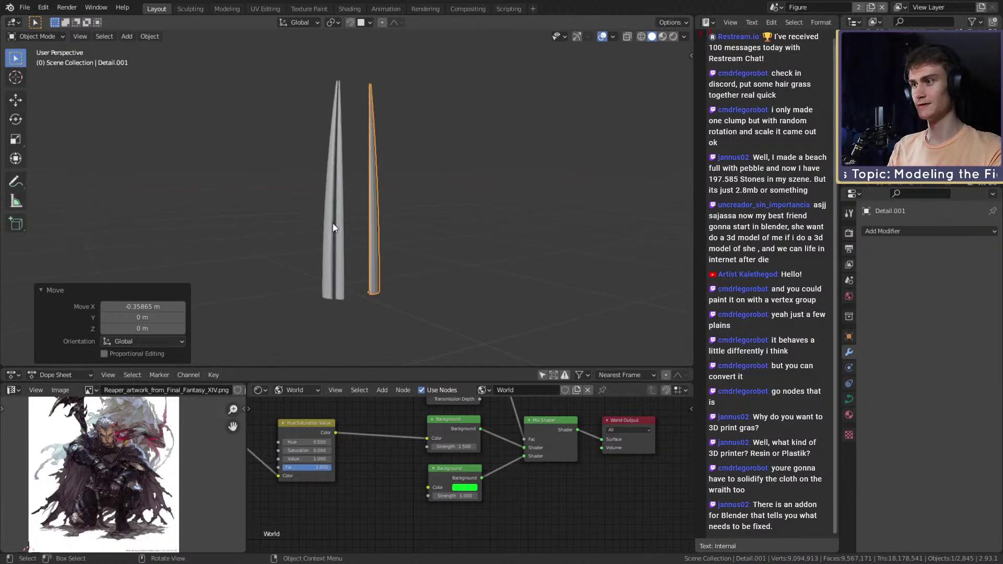
middle_drag(368, 202, 338, 142)
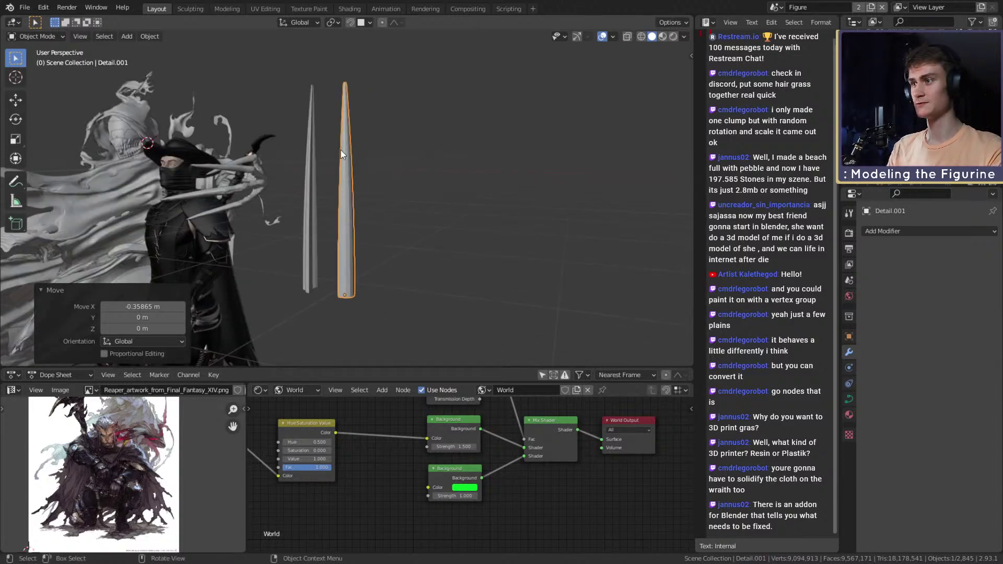
middle_drag(364, 240, 452, 263)
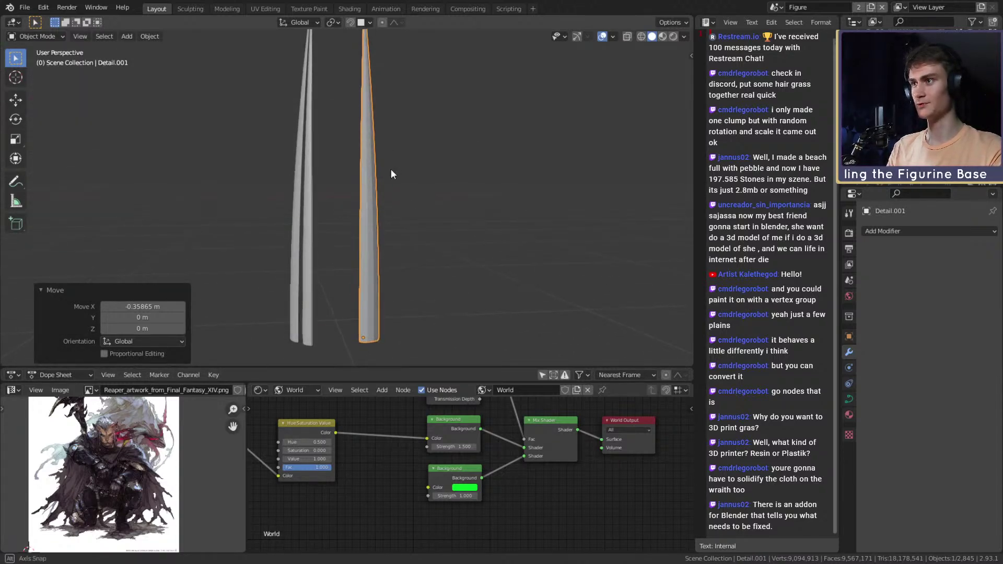
scroll(389, 169, down, 3)
scroll(385, 199, up, 2)
shift+middle_drag(392, 170, 425, 291)
shift+click(308, 259)
key(shift+d)
key(shift+z)
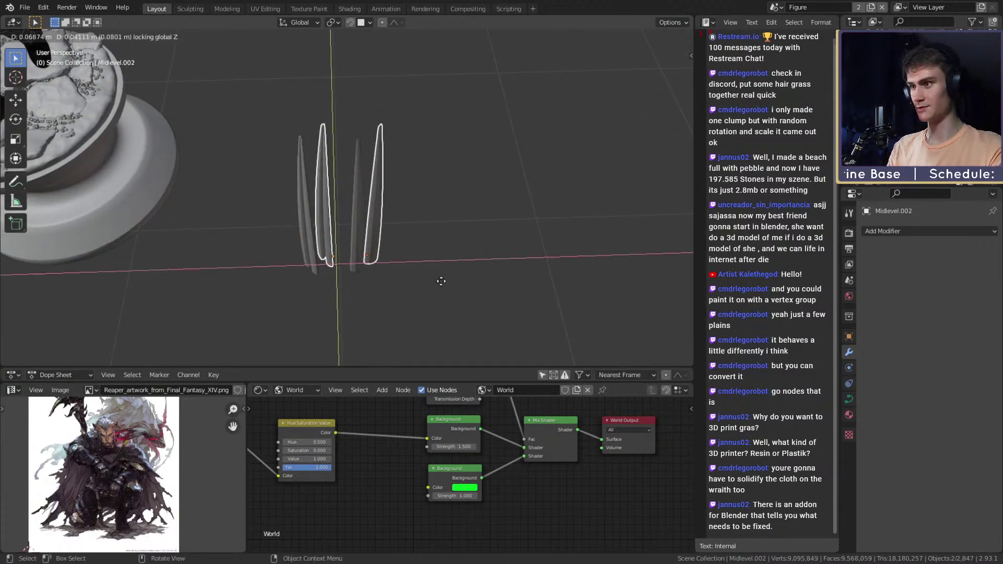
click(457, 275)
Step: Rotate the new strand pair about -184° around Z and shift it about -0.22 m in X and 0.03 m in Y
key(r)
key(z)
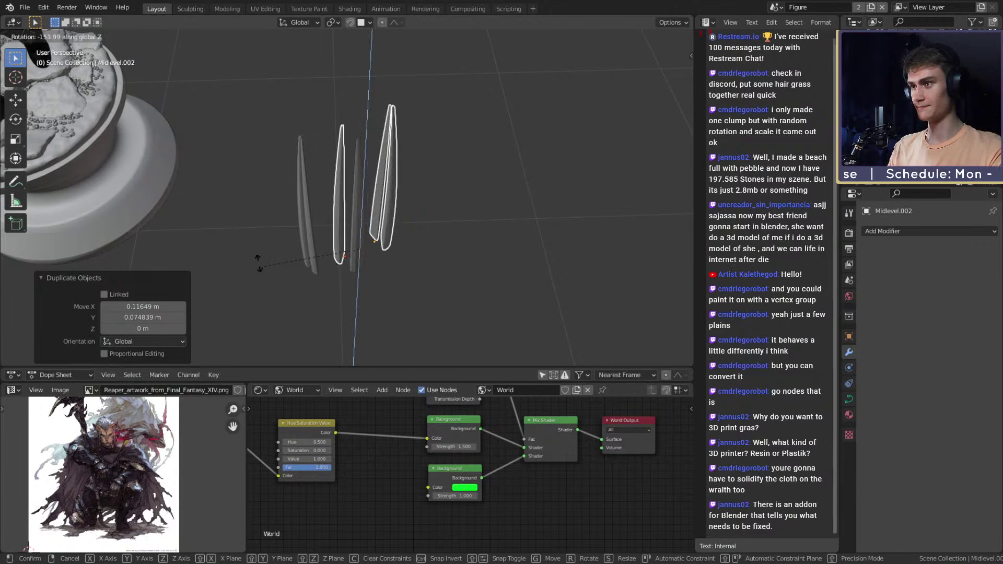
click(273, 215)
key(g)
key(shift+z)
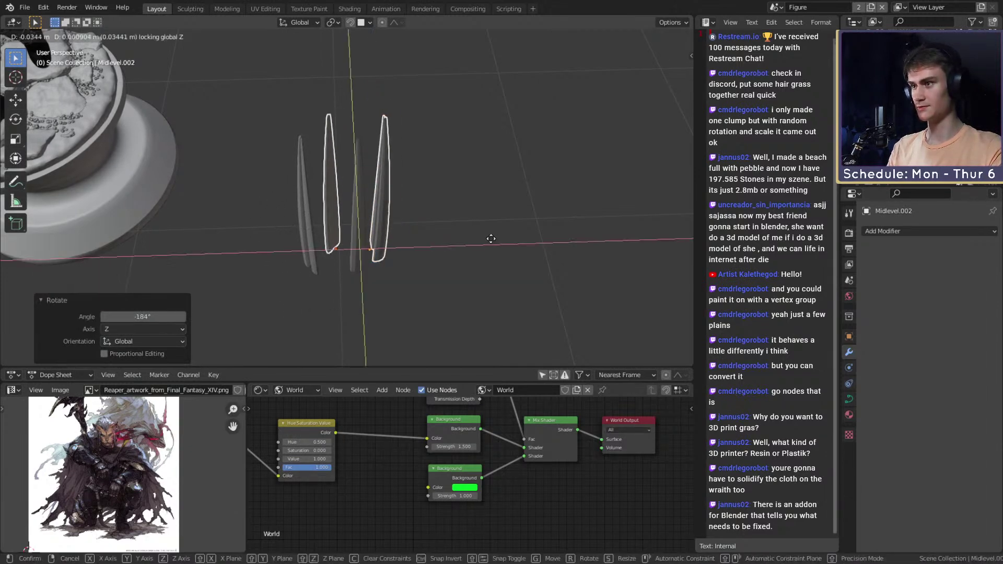
click(453, 234)
middle_drag(453, 234, 434, 265)
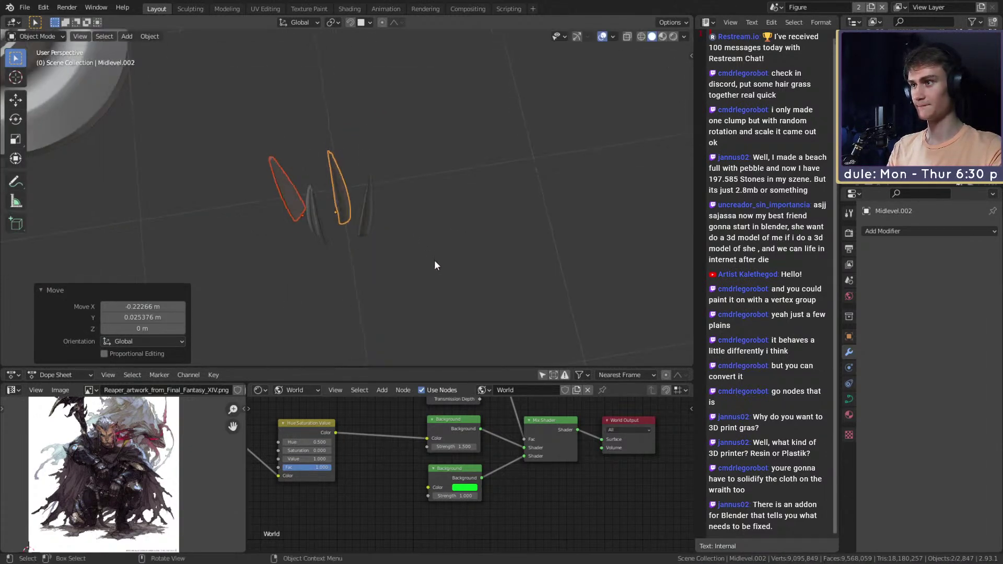
Step: Duplicate the newest Detail strand four times in the horizontal plane, spreading the copies around the cluster
click(296, 210)
key(shift+d)
key(shift+z)
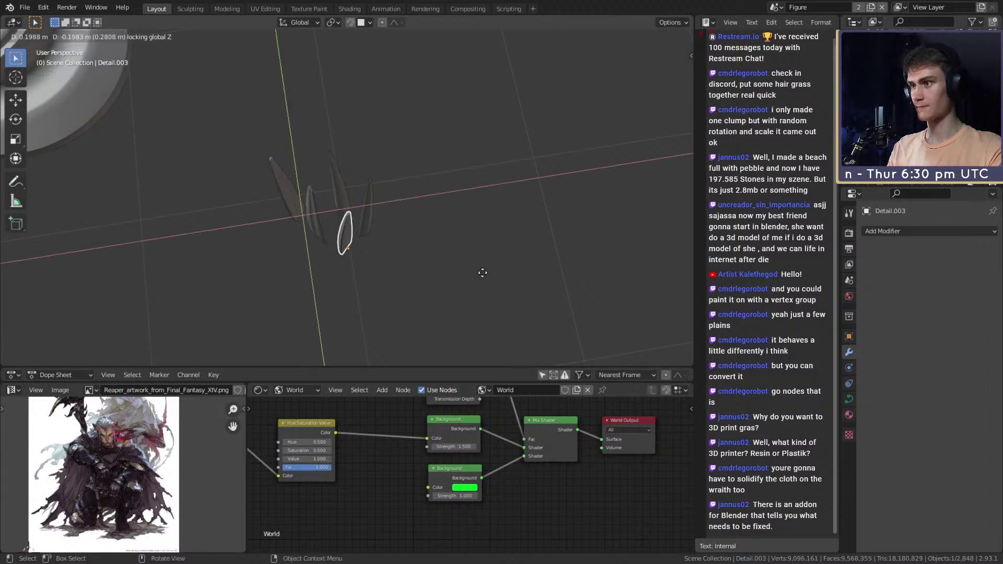
click(478, 274)
key(shift+d)
key(shift+z)
click(458, 284)
key(shift+d)
key(shift+z)
click(498, 231)
key(shift+d)
key(shift+z)
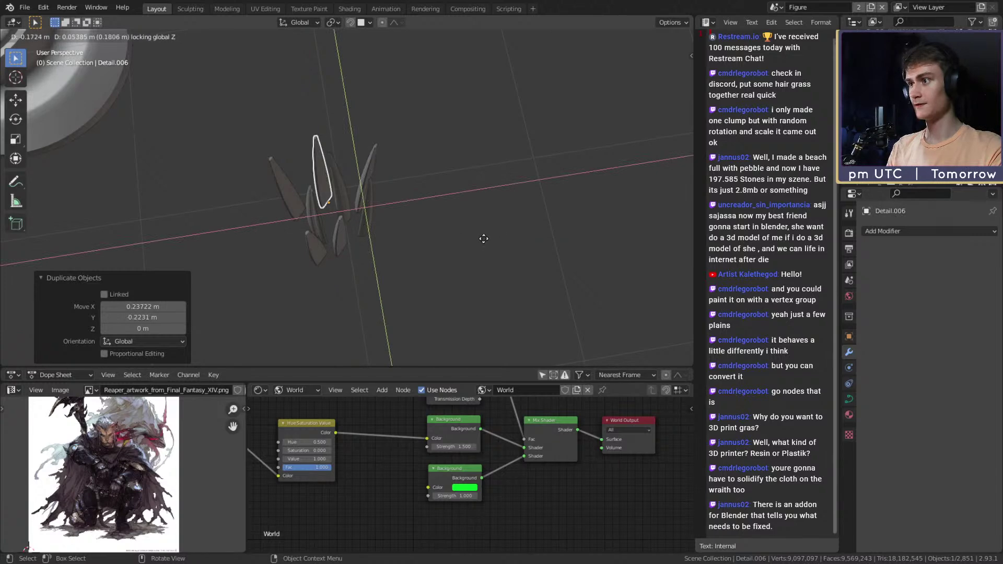
click(477, 241)
Step: Rotate the Detail.006 strand about the Z axis so it faces outward from the cluster
mouse_move(409, 258)
middle_down()
mouse_move(434, 222)
mouse_move(429, 239)
mouse_move(469, 215)
mouse_move(379, 212)
mouse_move(470, 227)
mouse_move(368, 253)
mouse_move(403, 258)
mouse_move(365, 277)
mouse_move(403, 275)
mouse_move(419, 252)
mouse_move(421, 268)
mouse_move(415, 262)
middle_up()
scroll(470, 216, down, 3)
scroll(406, 206, down, 4)
scroll(457, 222, up, 6)
click(361, 269)
click(316, 204)
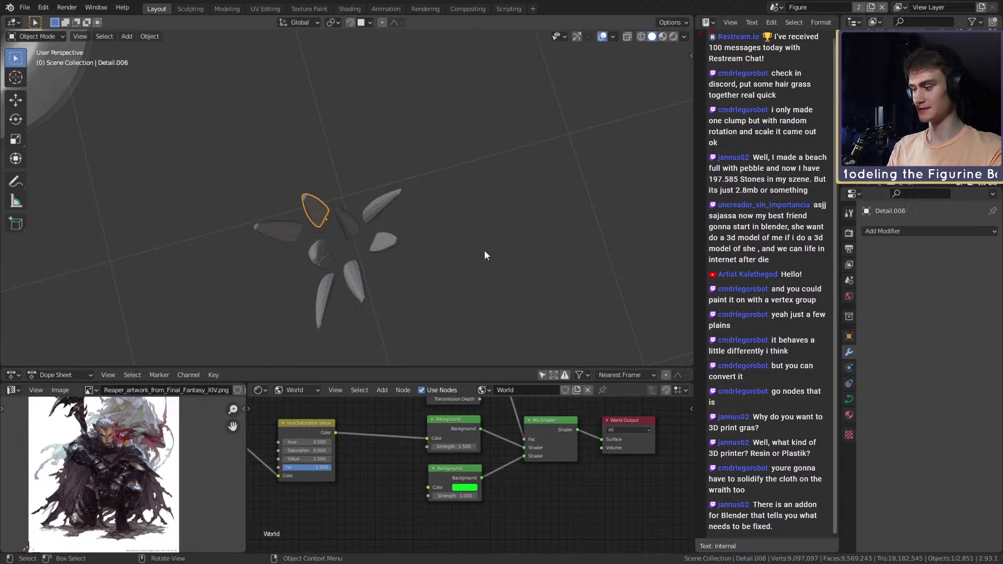
key(r)
key(z)
click(358, 173)
Step: Rotate the Detail.003 strand about -95° around the Z axis
click(380, 205)
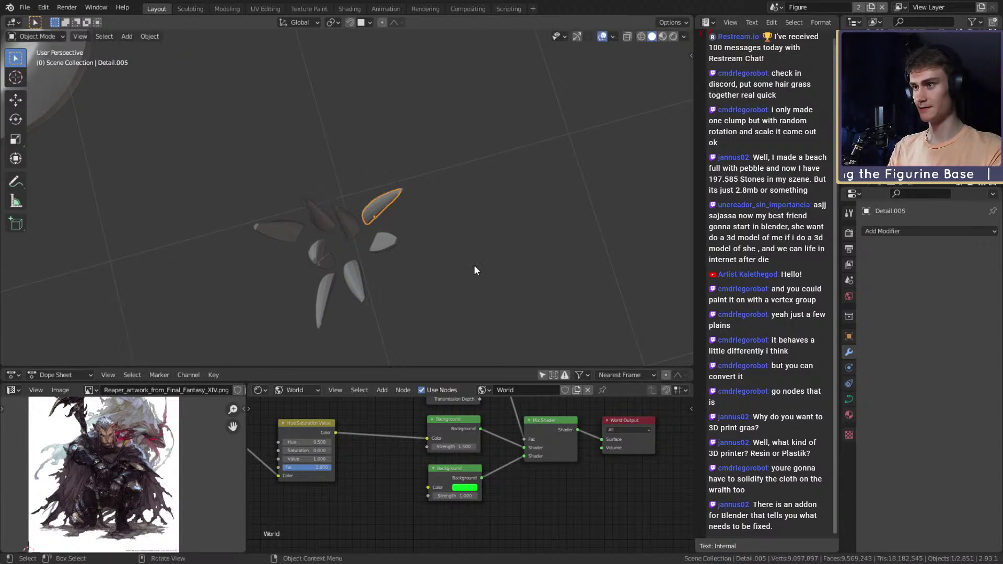
click(361, 282)
key(r)
key(z)
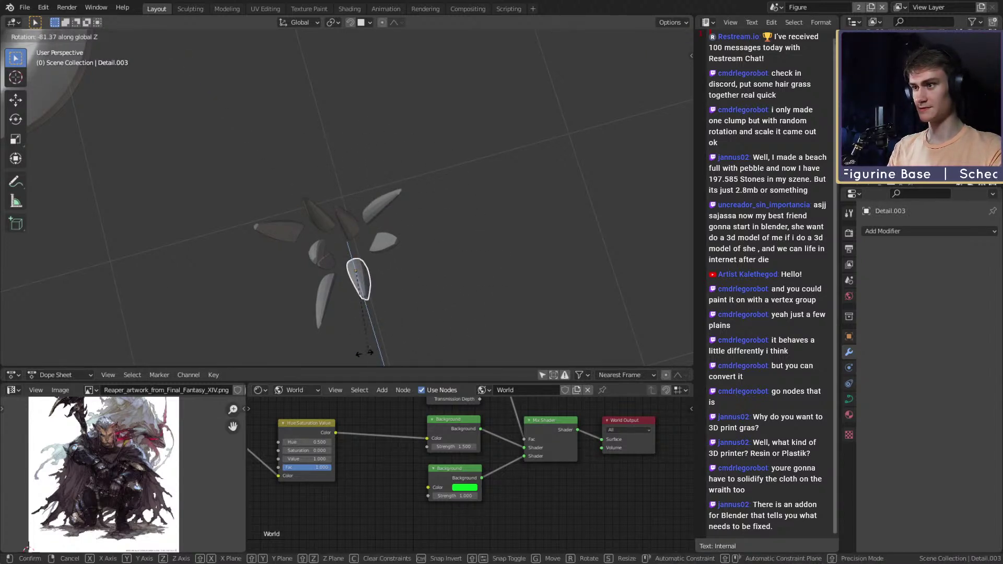
click(349, 354)
Step: Clear the selection and circle-select all eight upright strands in the cluster
middle_drag(382, 321, 402, 184)
scroll(387, 294, down, 5)
scroll(385, 278, up, 2)
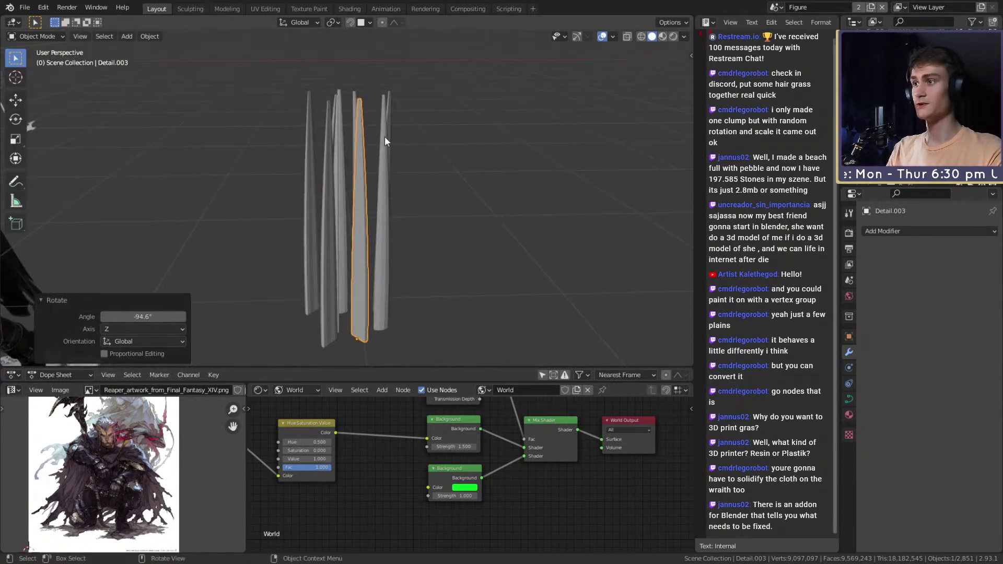
key(a)
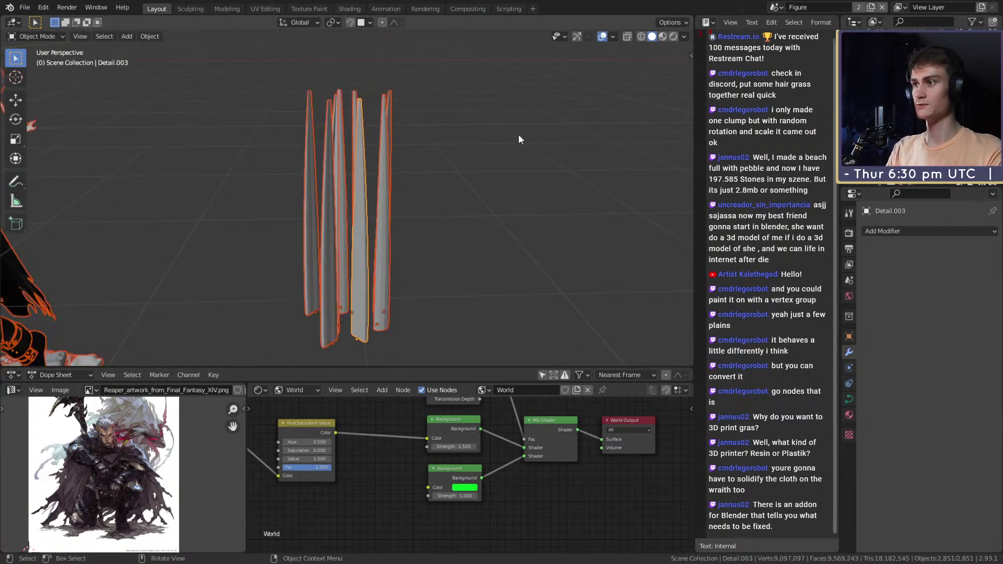
key(alt+a)
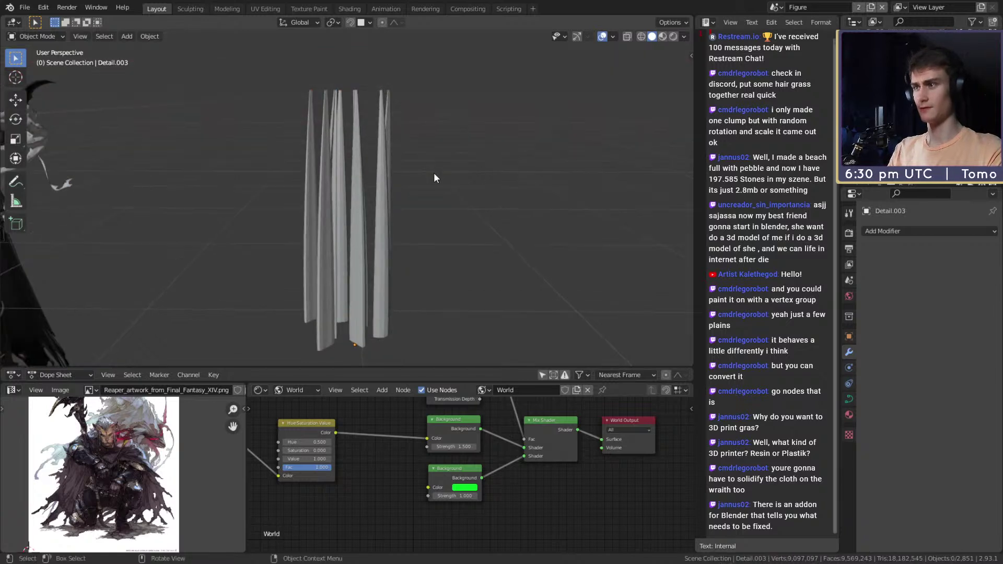
key(c)
drag(453, 293, 370, 331)
key(Escape)
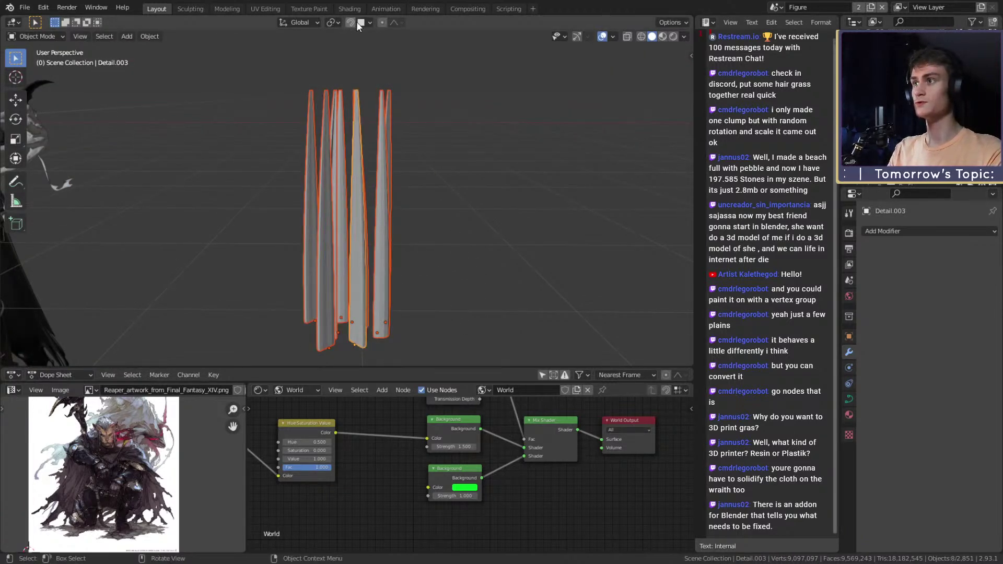
Step: Turn on proportional editing with the Random falloff
click(396, 22)
click(365, 121)
middle_drag(413, 234, 433, 198)
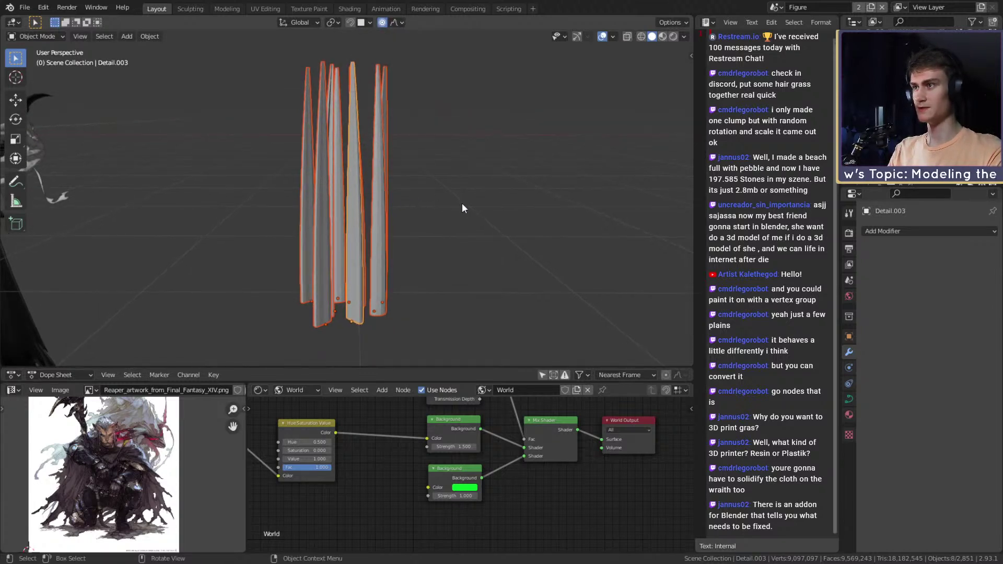
key(s)
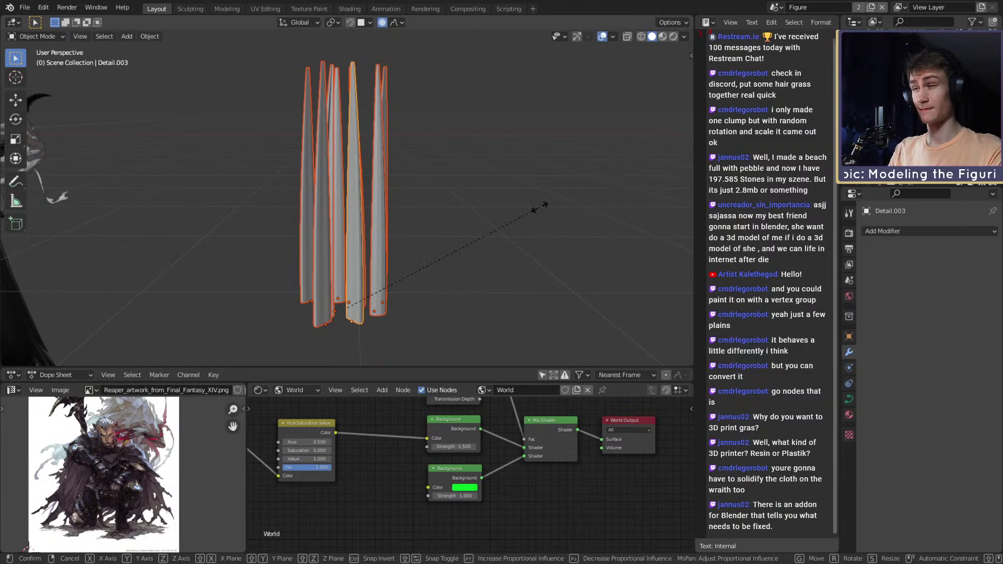
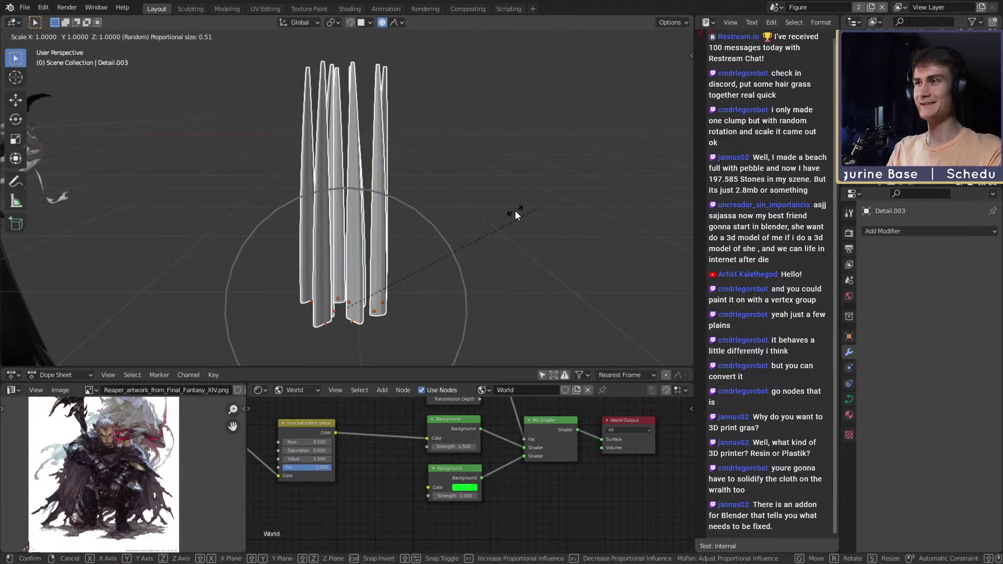
right_click(515, 215)
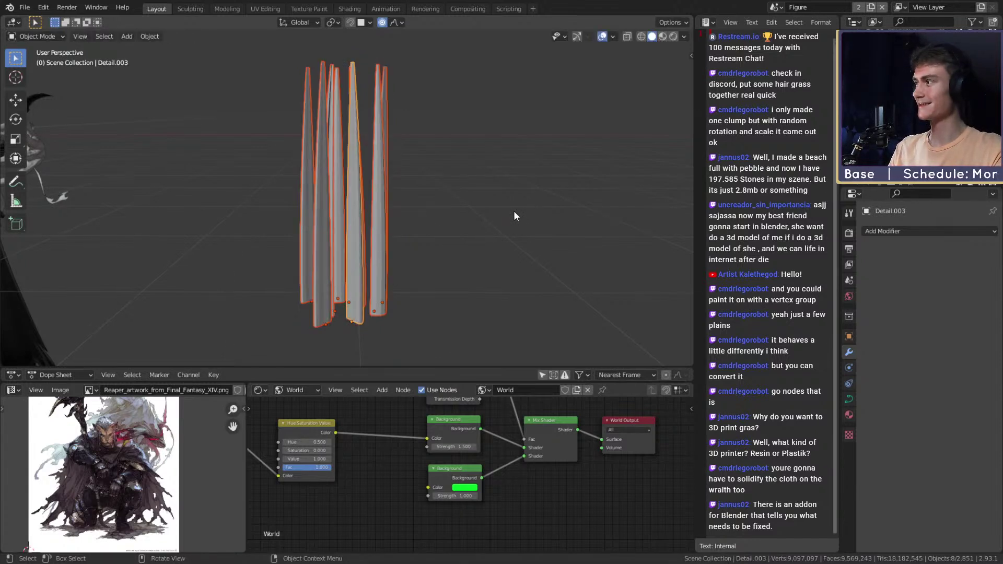
middle_drag(515, 215, 441, 218)
key(s)
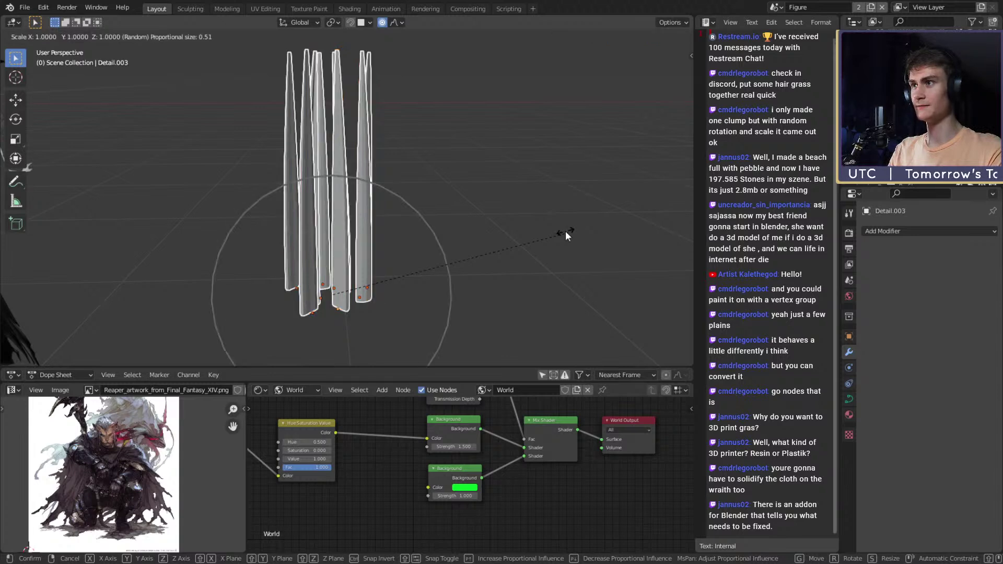
right_click(534, 225)
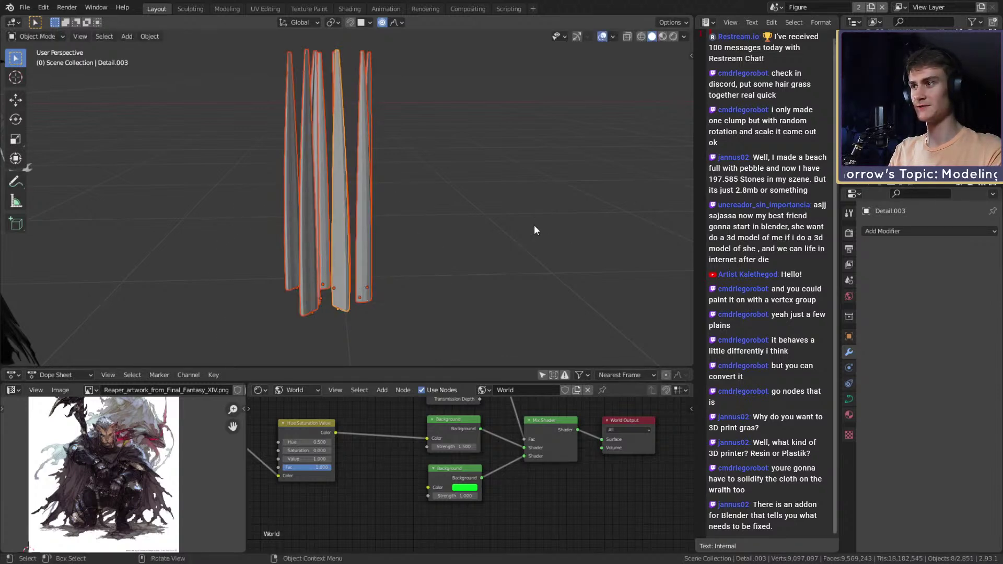
scroll(534, 224, down, 11)
scroll(405, 222, up, 10)
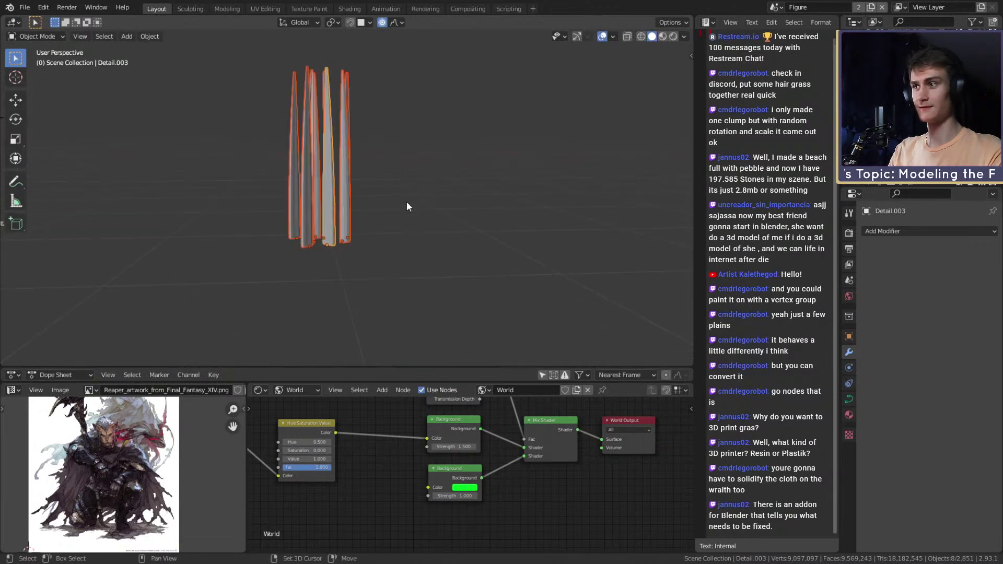
Step: Try to scale all eight strands along Z using proportional editing with the Smooth falloff
click(393, 22)
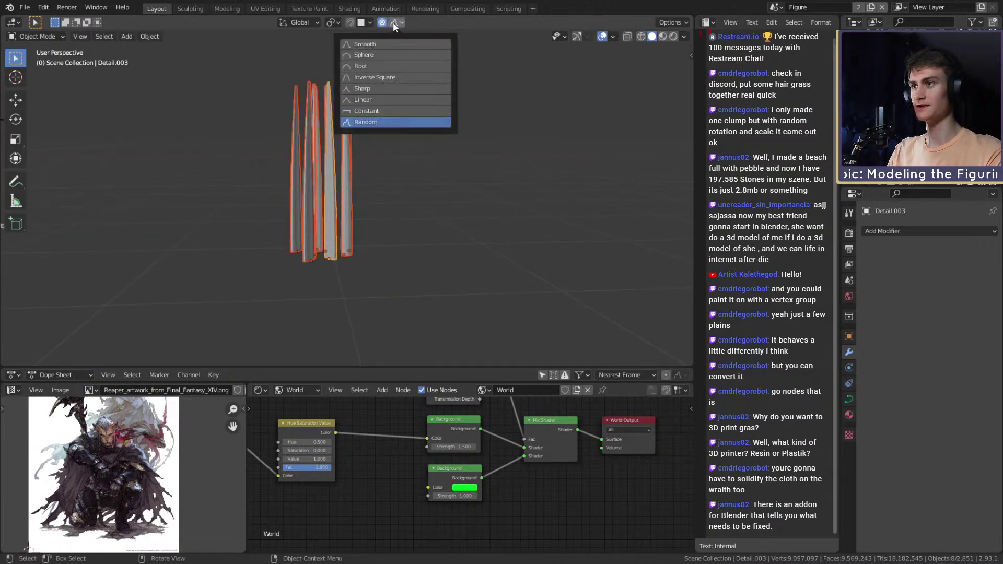
click(378, 45)
key(s)
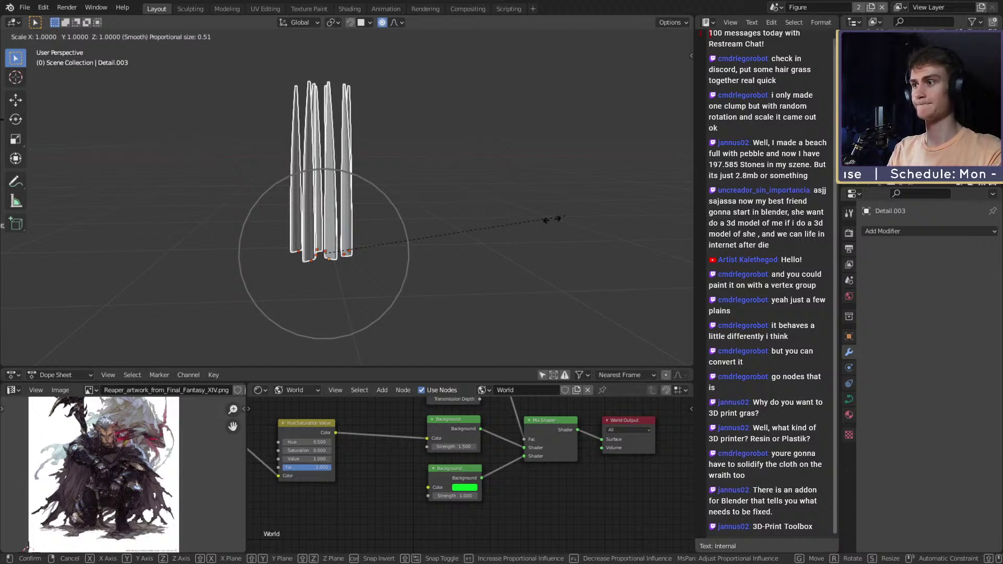
key(z)
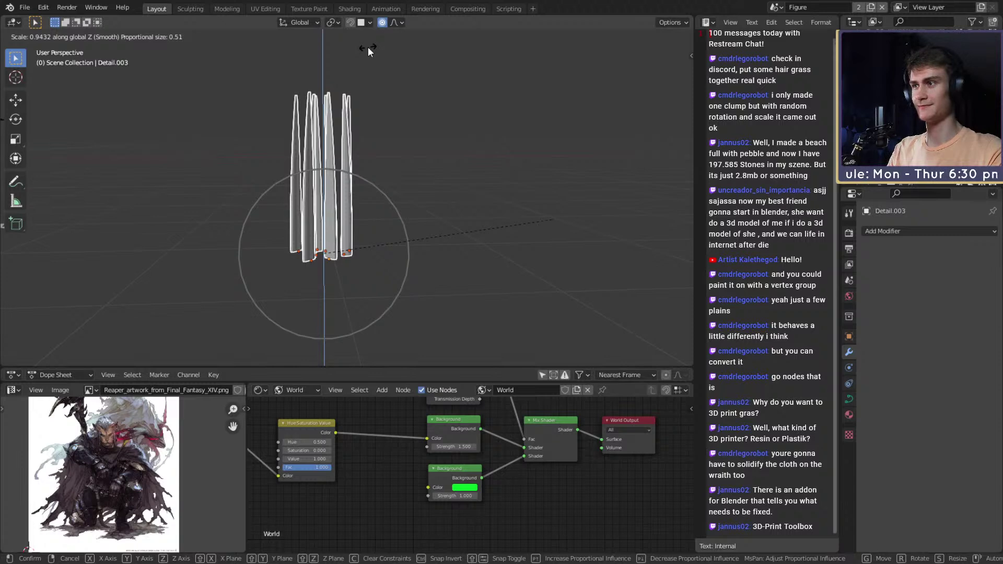
click(386, 54)
scroll(387, 152, up, 5)
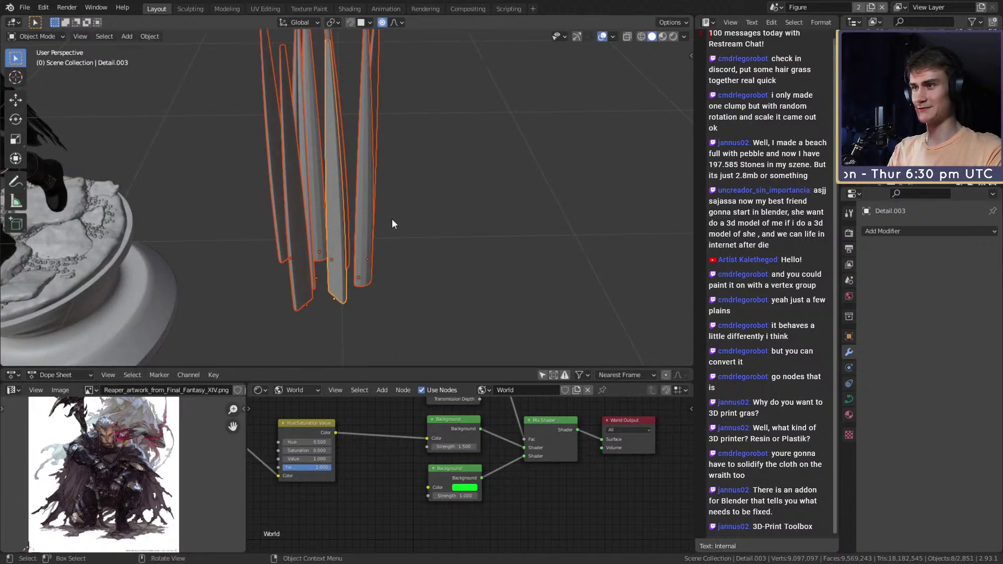
Step: Turn off proportional editing and select only five strands spread around the cluster
key(alt+a)
click(382, 24)
middle_drag(398, 235, 396, 197)
click(369, 262)
shift+click(310, 286)
middle_drag(310, 286, 391, 293)
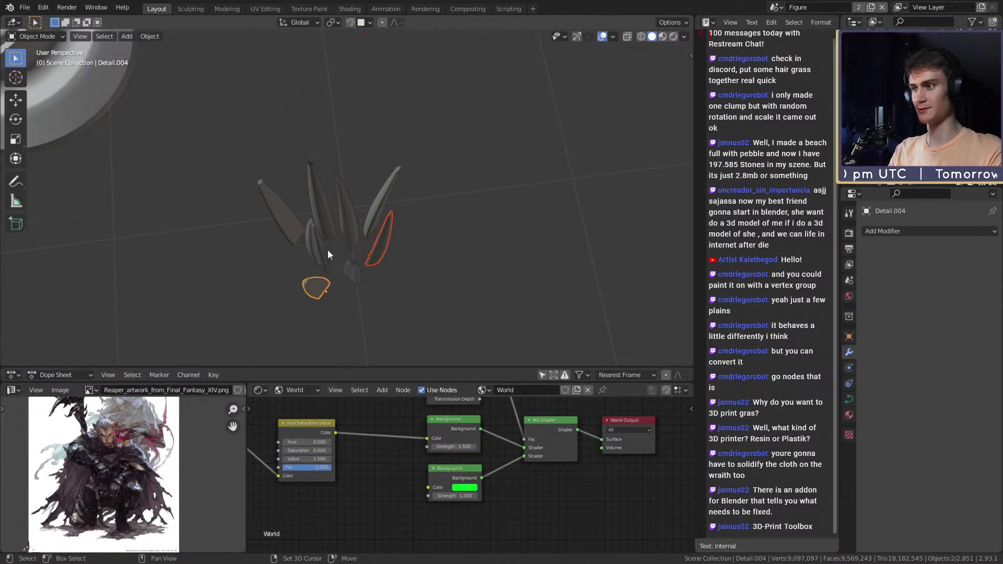
shift+click(379, 206)
shift+click(291, 219)
Step: Scale the five selected strands to about 0.889 along the Z axis
middle_drag(457, 303, 442, 212)
scroll(442, 212, down, 1)
scroll(442, 218, down, 3)
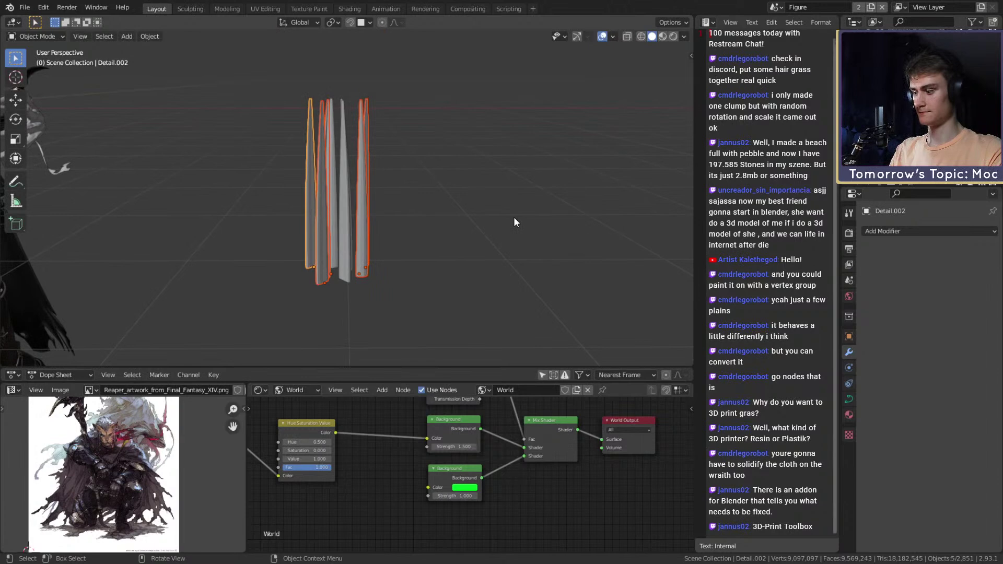
key(s)
key(z)
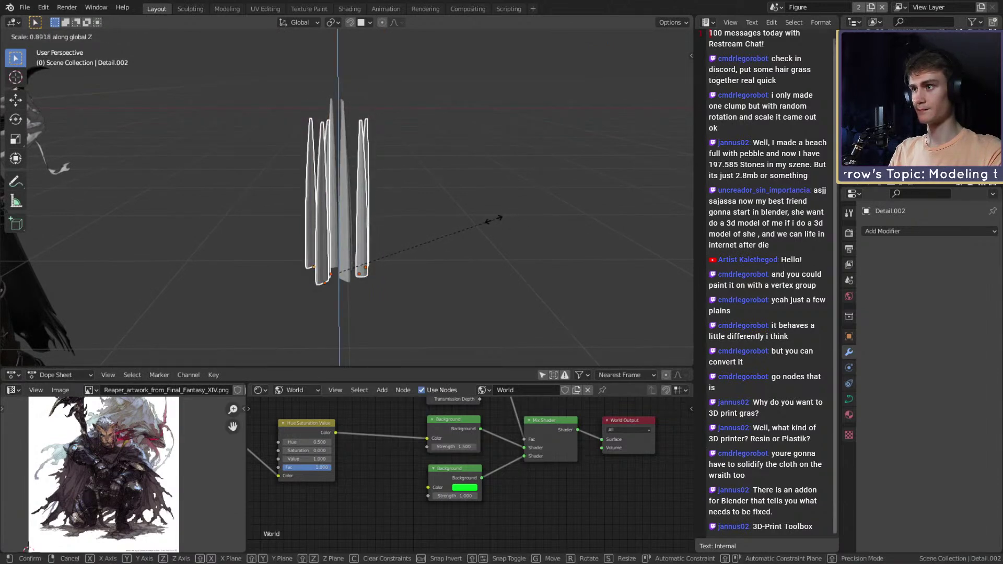
click(491, 219)
Step: Select the Detail.004 and Detail.001 strands and scale them to about 0.788 along the Z axis
scroll(446, 218, up, 3)
middle_drag(447, 218, 405, 249)
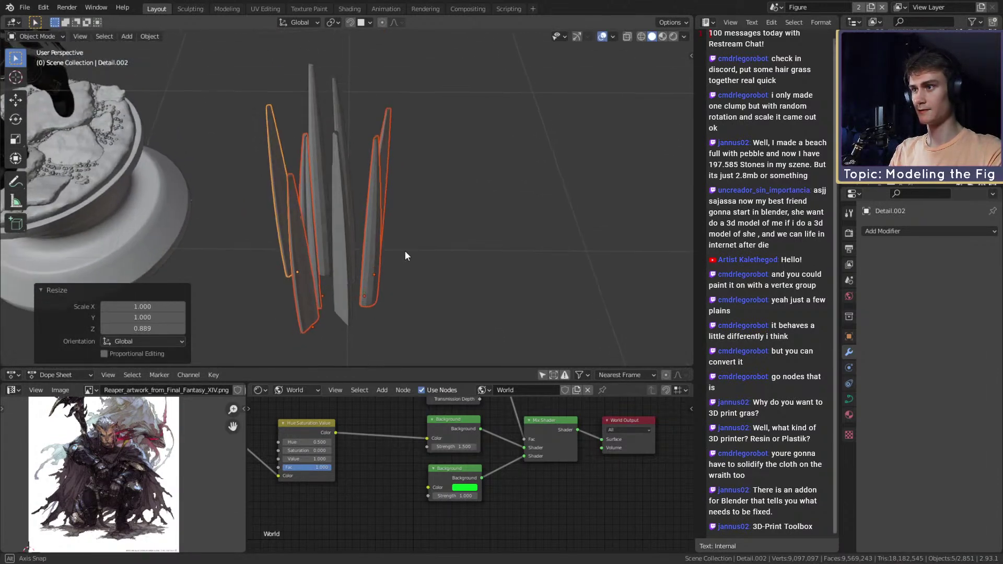
click(363, 250)
shift+click(299, 265)
shift+click(340, 267)
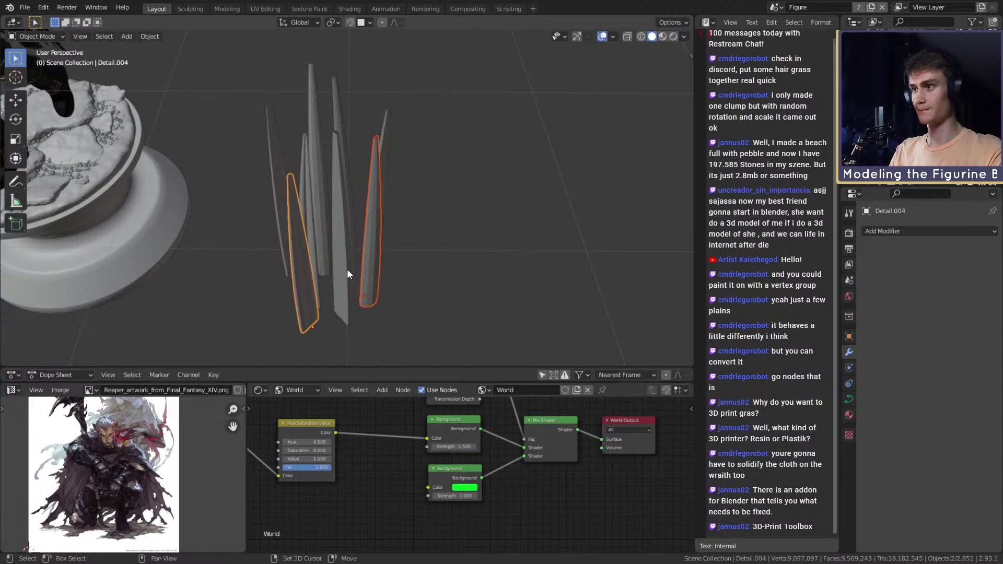
middle_drag(339, 268, 465, 221)
click(289, 146)
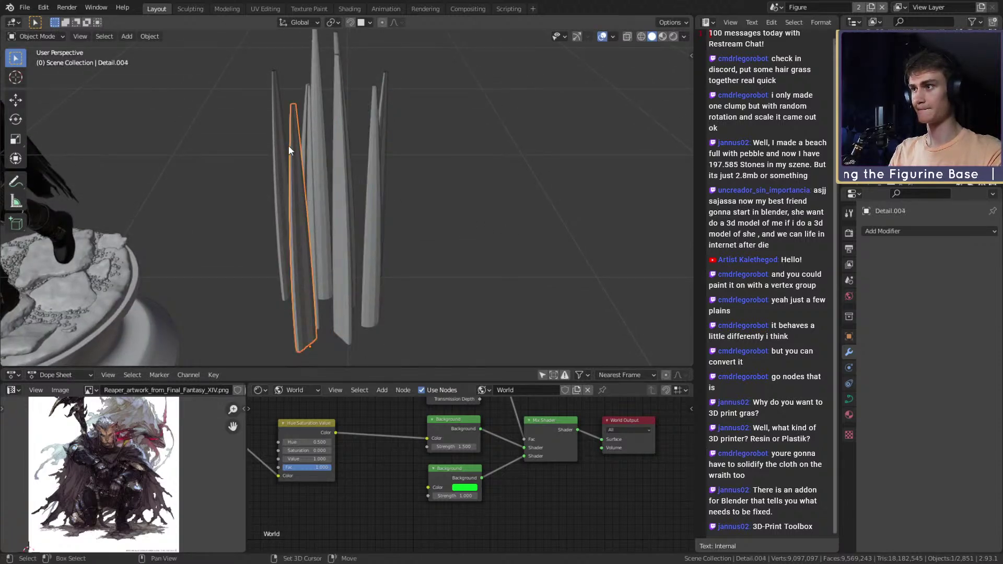
shift+click(375, 189)
key(s)
key(z)
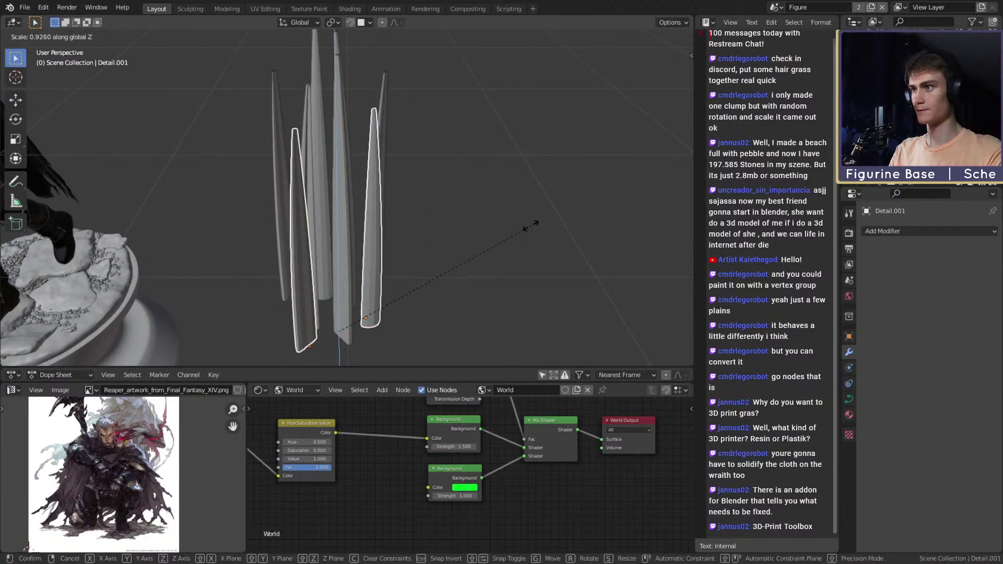
click(499, 234)
Step: Duplicate the Midlevel.001 strand to the outside of the cluster and rotate the copy around the Z axis
scroll(418, 228, down, 4)
middle_drag(418, 227, 386, 227)
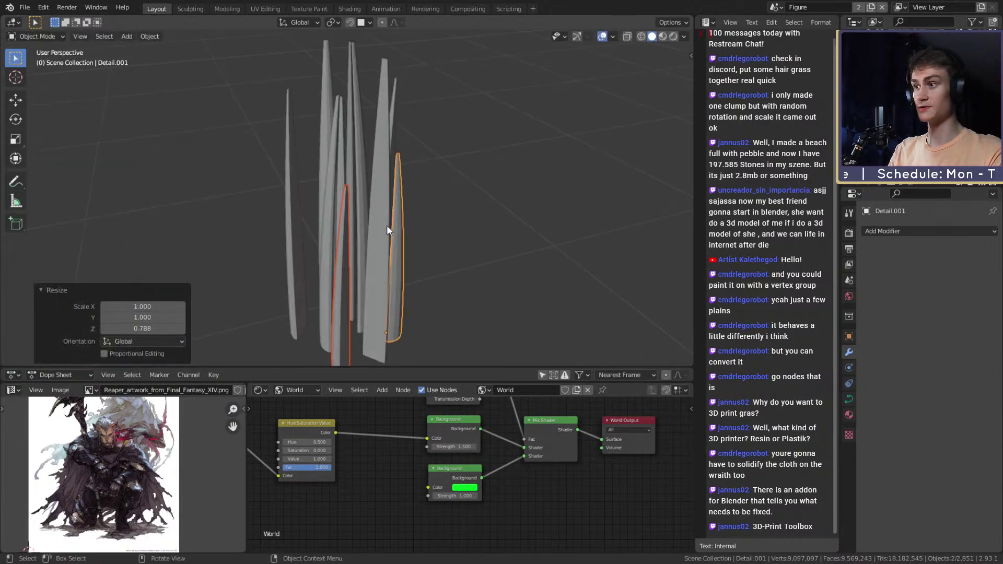
click(338, 179)
middle_drag(341, 182, 365, 263)
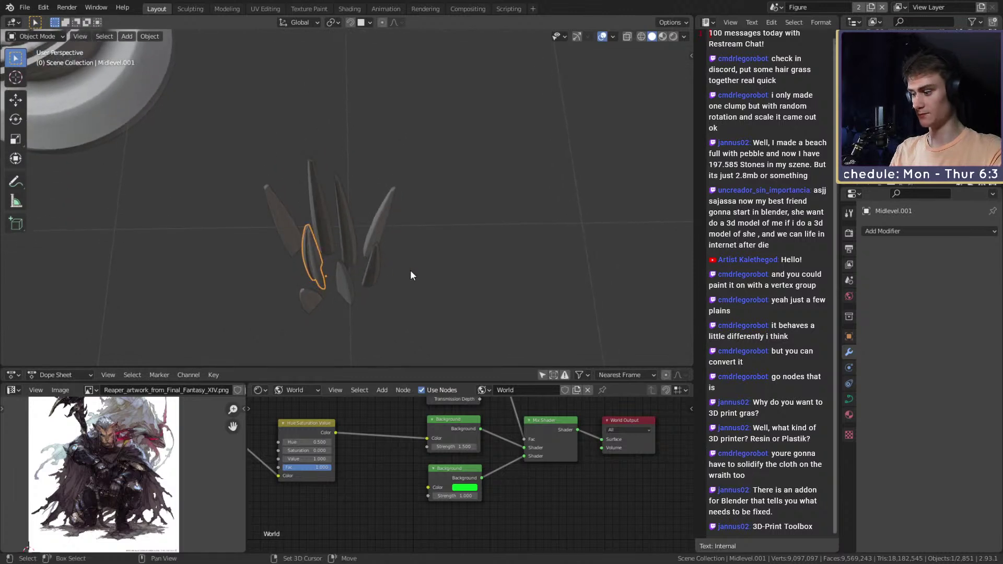
key(shift+d)
click(463, 297)
key(r)
key(z)
click(455, 276)
Step: Reposition the Midlevel.003 copy and a neighbouring front strand horizontally, so the copy sits against the cluster's edge
key(g)
key(shift+z)
click(447, 285)
click(339, 280)
key(g)
key(shift+z)
click(434, 283)
click(379, 302)
key(g)
key(shift+z)
click(443, 284)
Step: Scale the Midlevel.003 strand to about 0.897 along the Z axis
scroll(413, 277, down, 3)
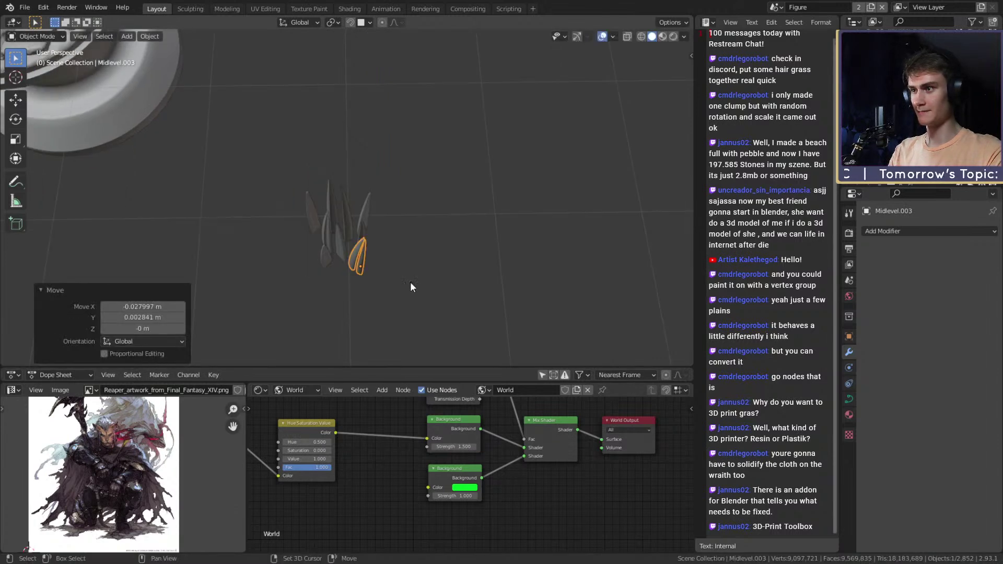
key(KP_Decimal)
key(s)
key(z)
click(473, 207)
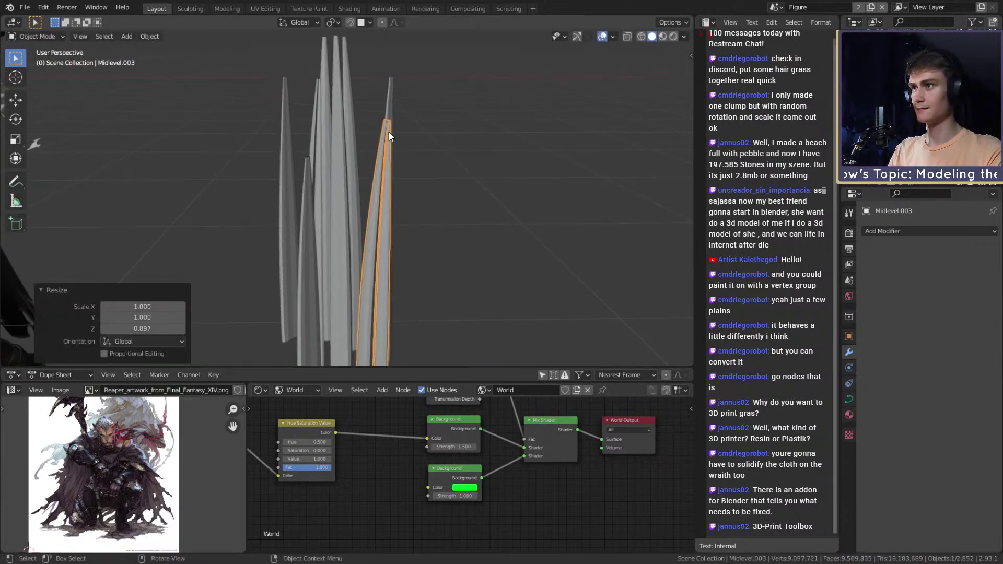
Step: Scale the central Detail.003 strand to about 1.129 along the Z axis
scroll(366, 157, down, 2)
click(338, 74)
key(s)
key(z)
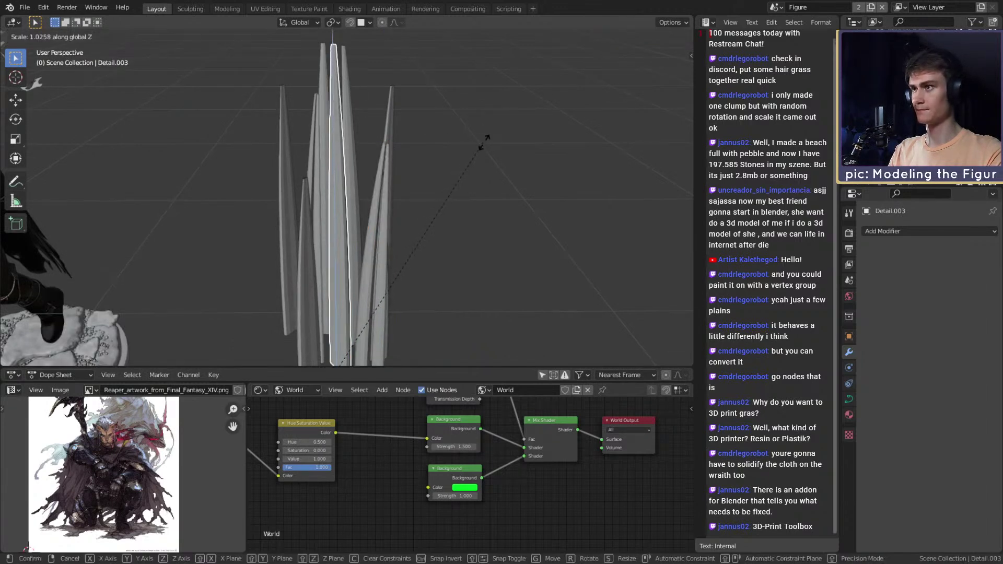
click(522, 141)
scroll(394, 224, down, 4)
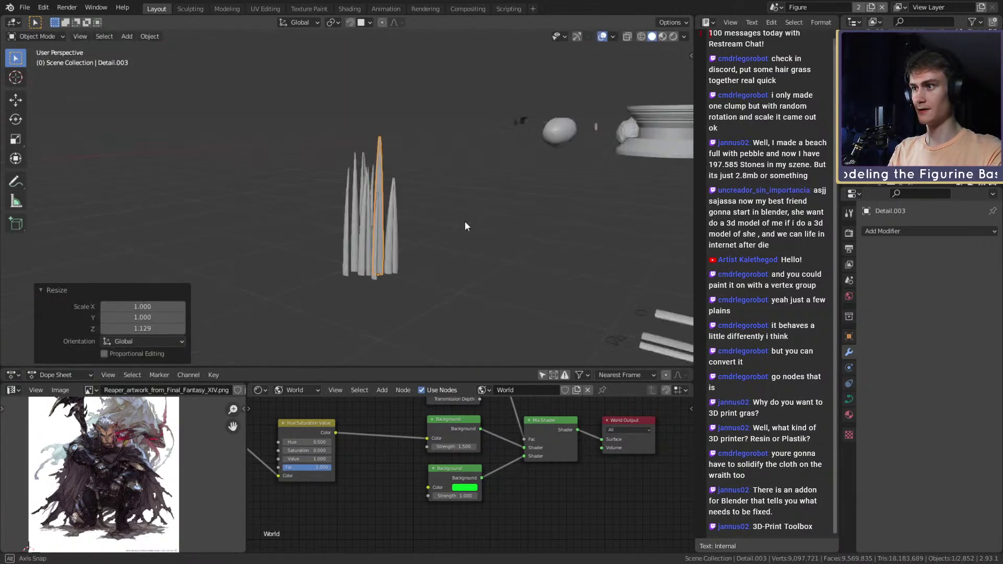
Step: Duplicate a strand on the opposite side of the cluster and place the copy outside it on the horizontal plane
scroll(333, 236, up, 4)
middle_drag(334, 236, 403, 264)
click(362, 213)
mouse_move(363, 213)
middle_down()
mouse_move(391, 218)
mouse_move(355, 195)
middle_up()
key(shift+d)
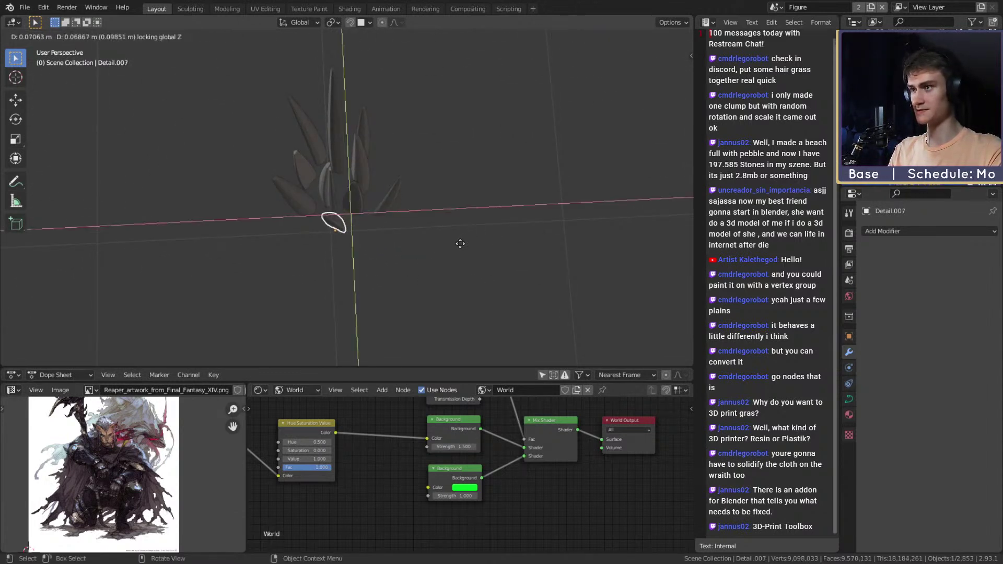
click(449, 227)
middle_drag(449, 227, 496, 233)
Step: Rotate the Detail.007 copy -129° around the Z axis and move it horizontally beside the cluster
key(r)
click(442, 273)
key(g)
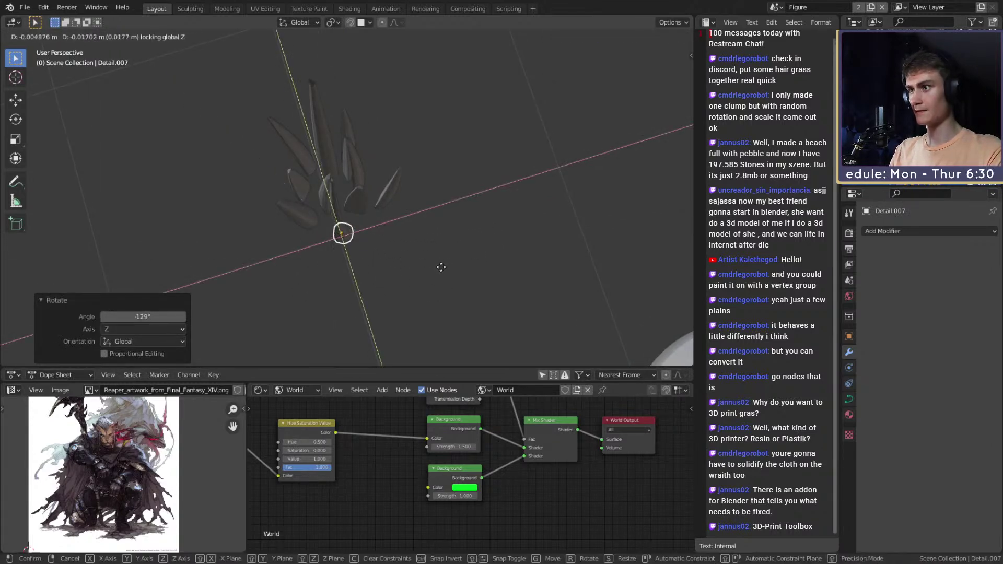
click(404, 270)
Step: Bend the Midlevel.003 strand by moving its middle control point outward from the cluster
middle_drag(406, 276, 496, 174)
click(395, 189)
middle_drag(396, 190, 444, 195)
key(Tab)
click(399, 188)
middle_drag(400, 86, 387, 71)
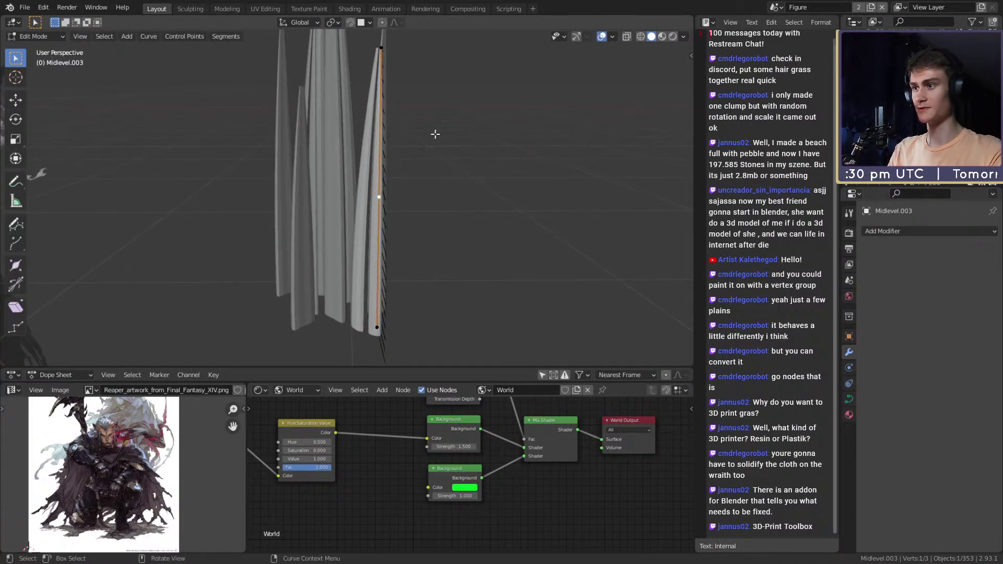
mouse_move(437, 180)
middle_down()
mouse_move(421, 171)
mouse_move(441, 178)
middle_up()
key(g)
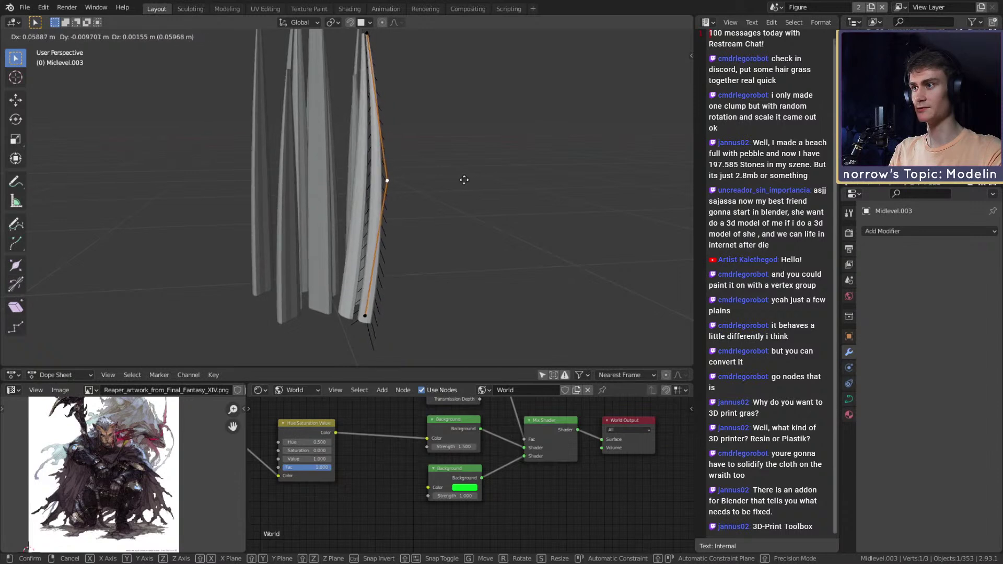
click(469, 180)
middle_drag(426, 172, 428, 196)
key(Tab)
Step: Bend the Detail.004 strand by moving its middle control point about -0.047 m along X
middle_drag(396, 157, 337, 193)
click(337, 194)
key(Tab)
click(335, 192)
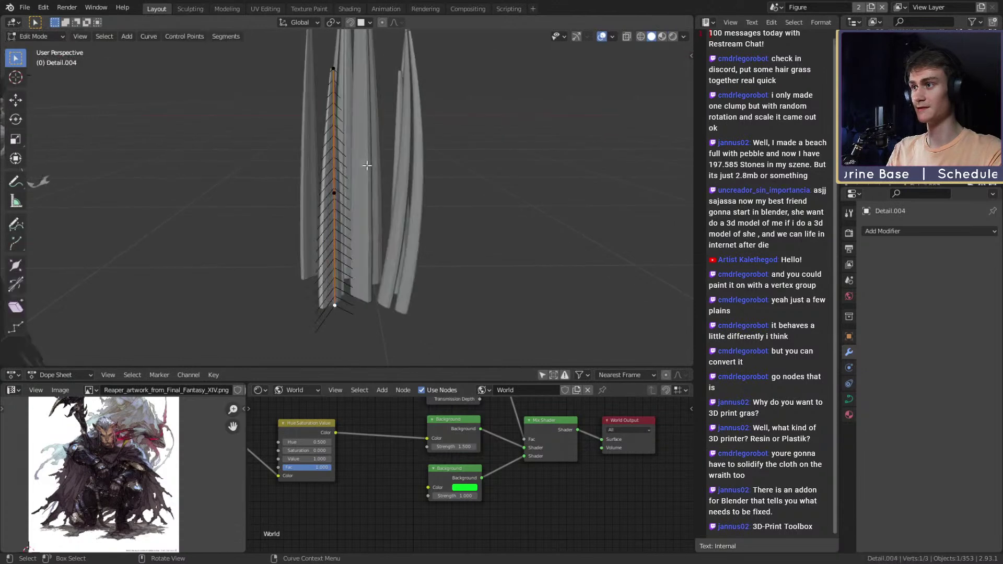
key(g)
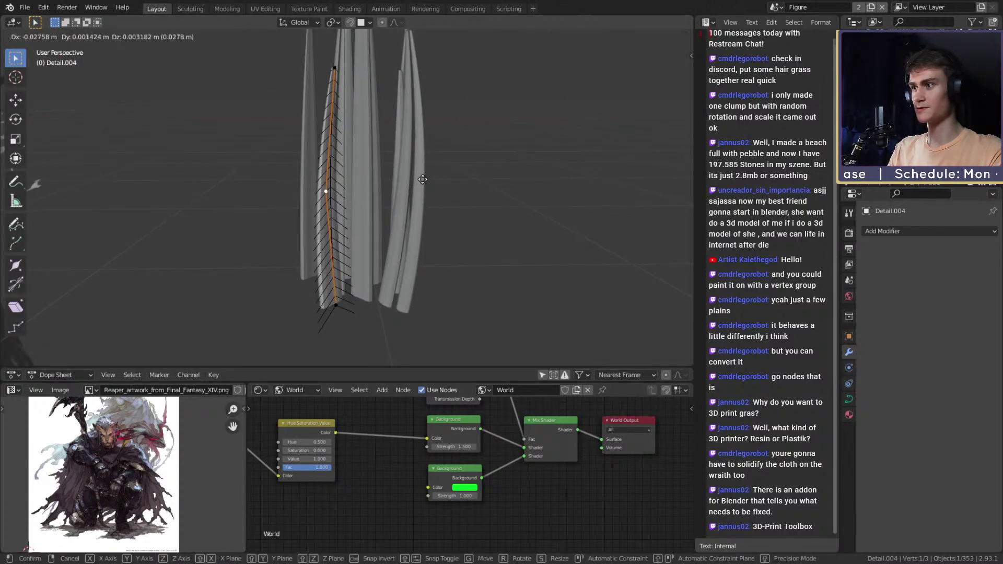
click(410, 184)
middle_drag(411, 184, 418, 186)
Step: Try to delete the middle control point of the Detail.004 strand
key(F3)
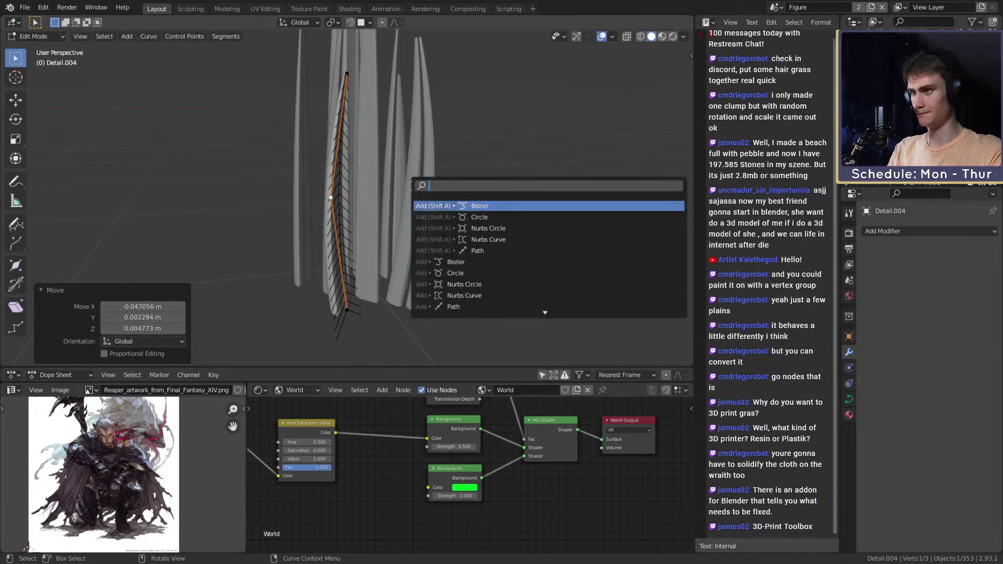
key(Escape)
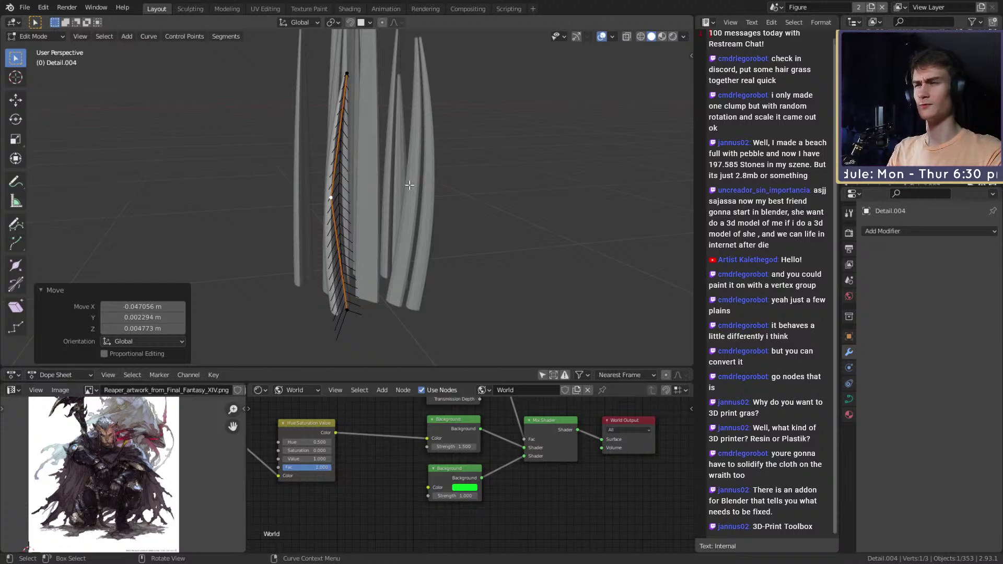
middle_drag(406, 196, 399, 203)
key(x)
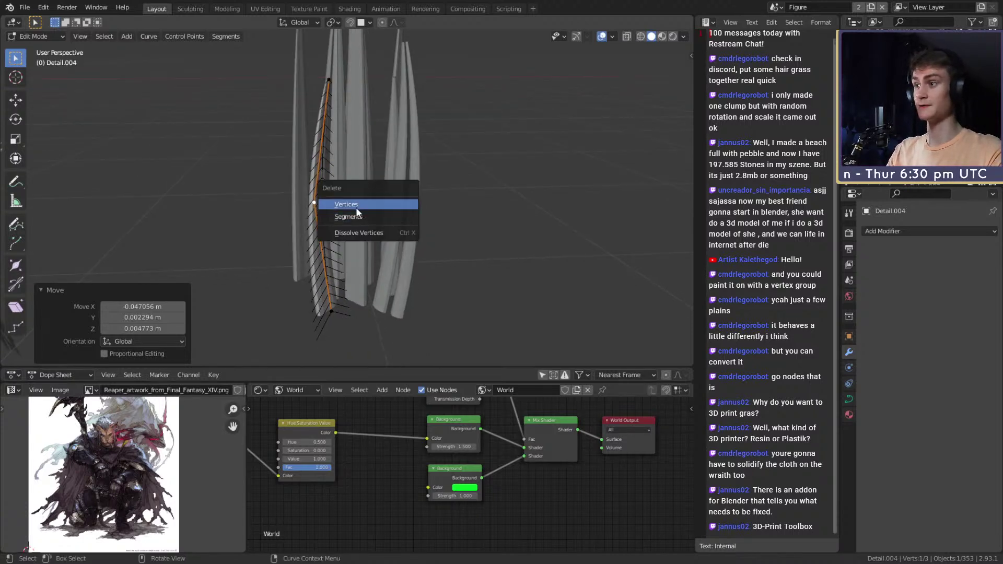
click(356, 208)
Step: Bend the tall Detail.003 strand by lowering its middle control point and shifting it sideways
middle_drag(363, 197, 384, 221)
middle_drag(334, 192, 365, 198)
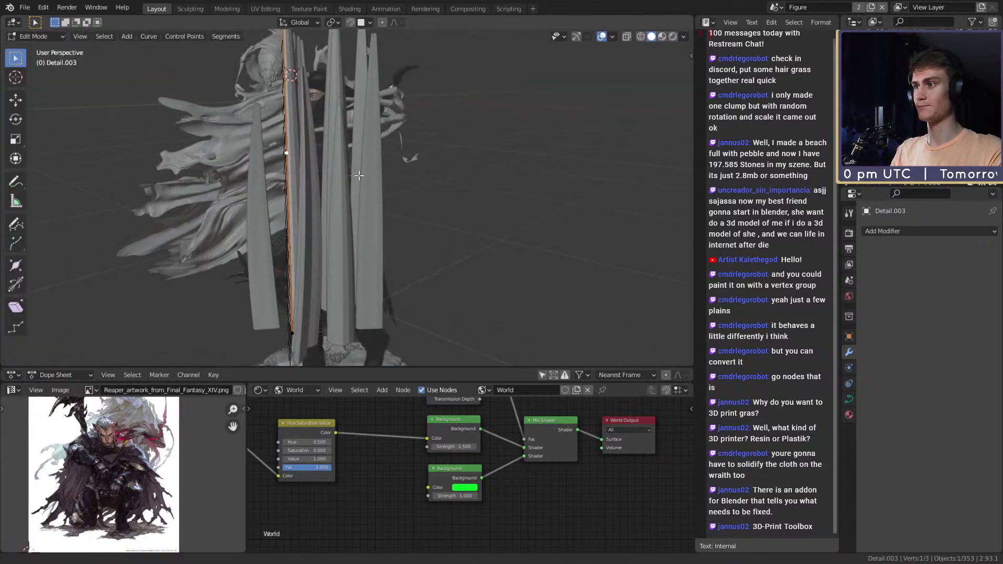
key(g)
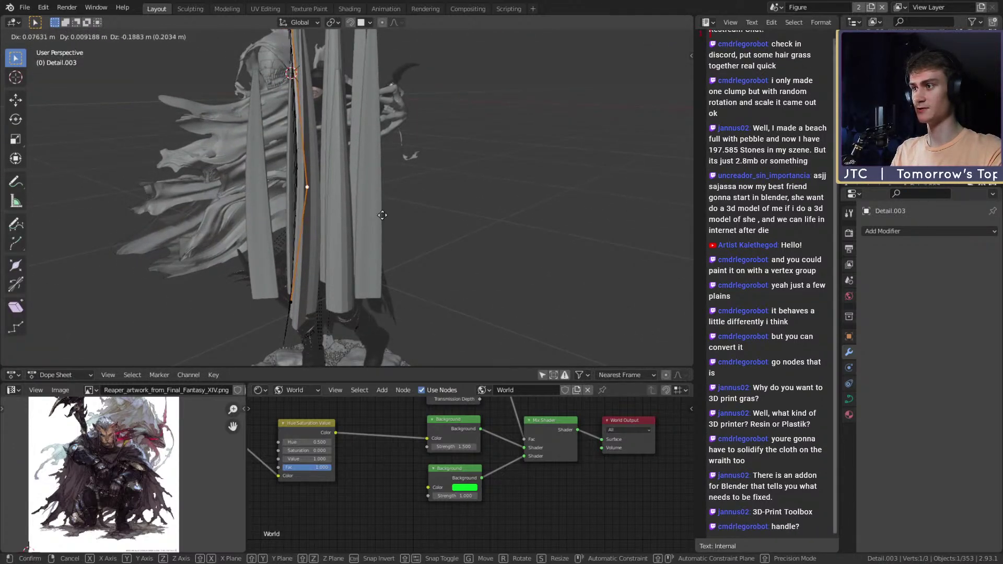
click(374, 199)
middle_drag(373, 198, 421, 211)
key(g)
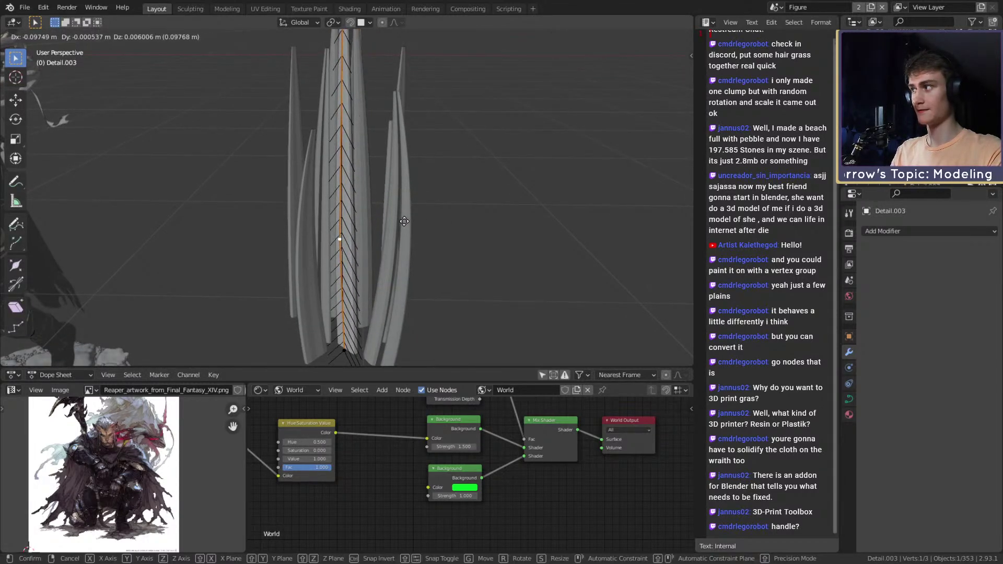
click(402, 220)
key(Tab)
Step: Bend the short Detail.001 strand by moving its middle control point
middle_drag(403, 198, 356, 219)
click(344, 275)
key(Tab)
key(g)
click(430, 216)
key(Tab)
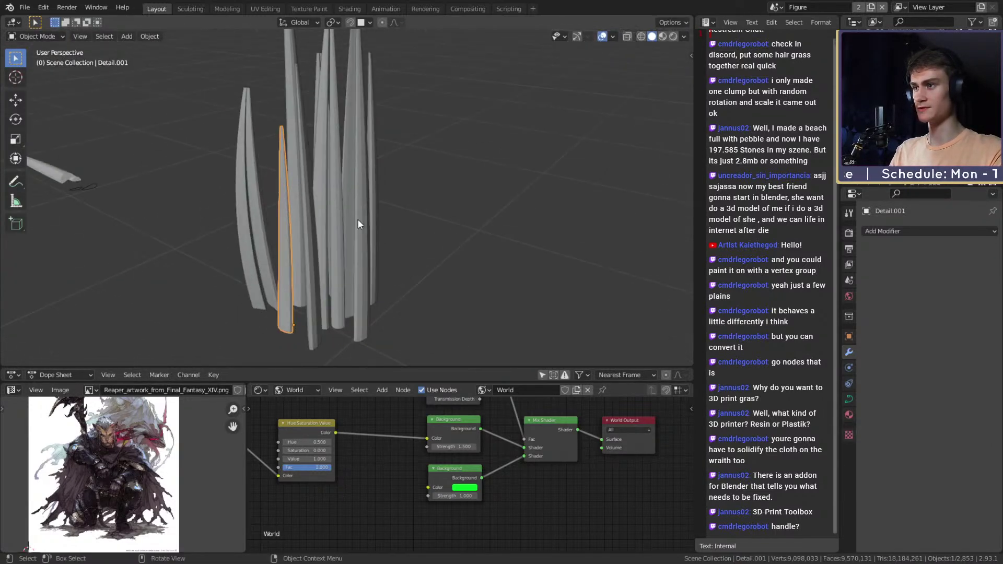
Step: Bend the Detail.007 strand by moving its middle control point about 0.021 m in X and -0.049 m in Y
click(365, 217)
key(Tab)
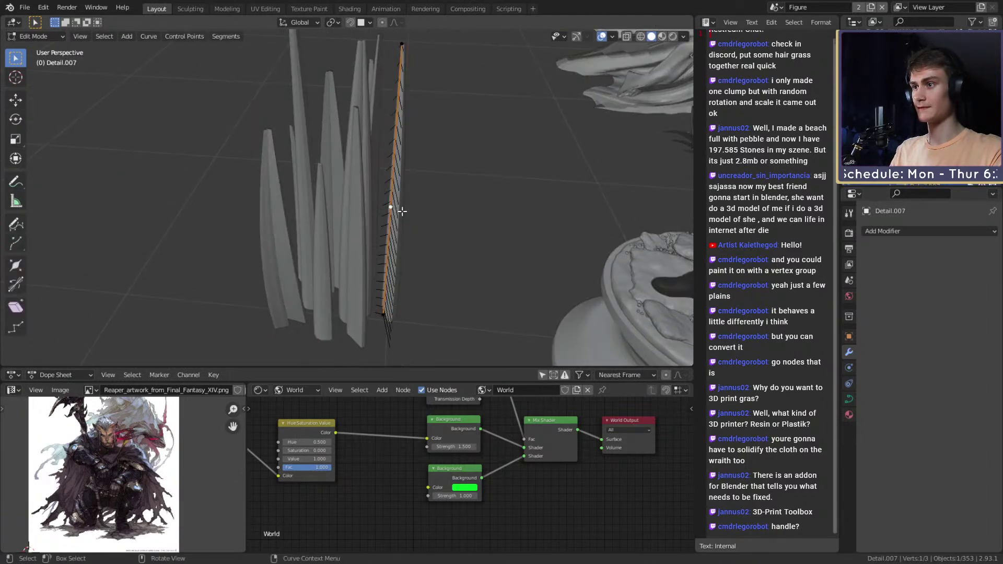
middle_drag(453, 219, 444, 174)
key(g)
click(425, 178)
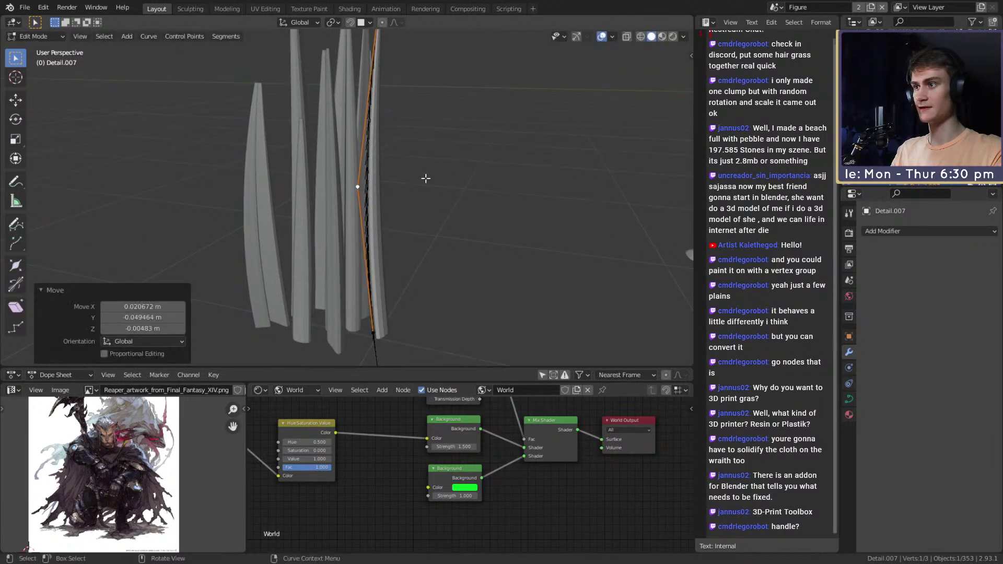
Step: Try to delete the segments at the middle control point of the Detail.007 strand
key(x)
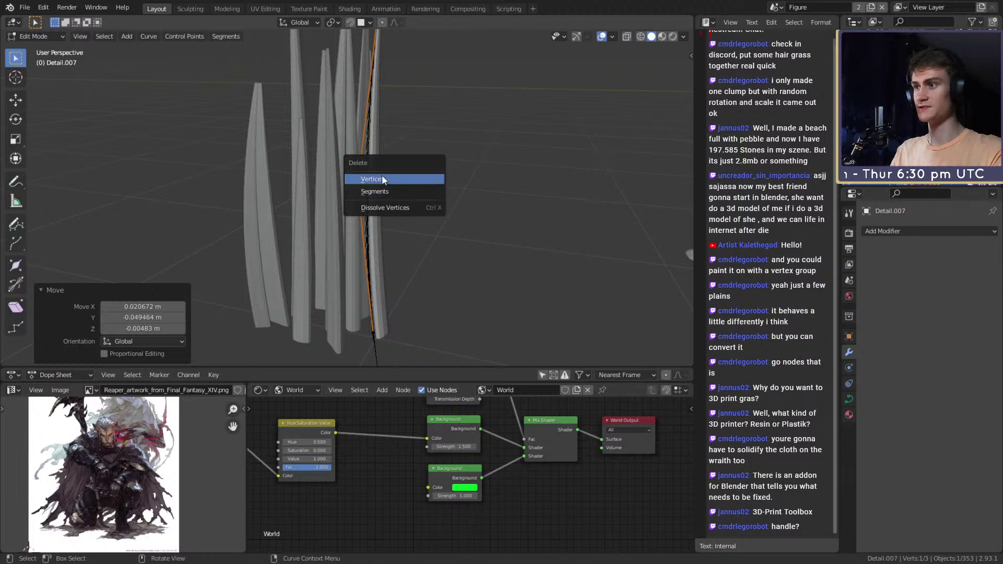
click(387, 193)
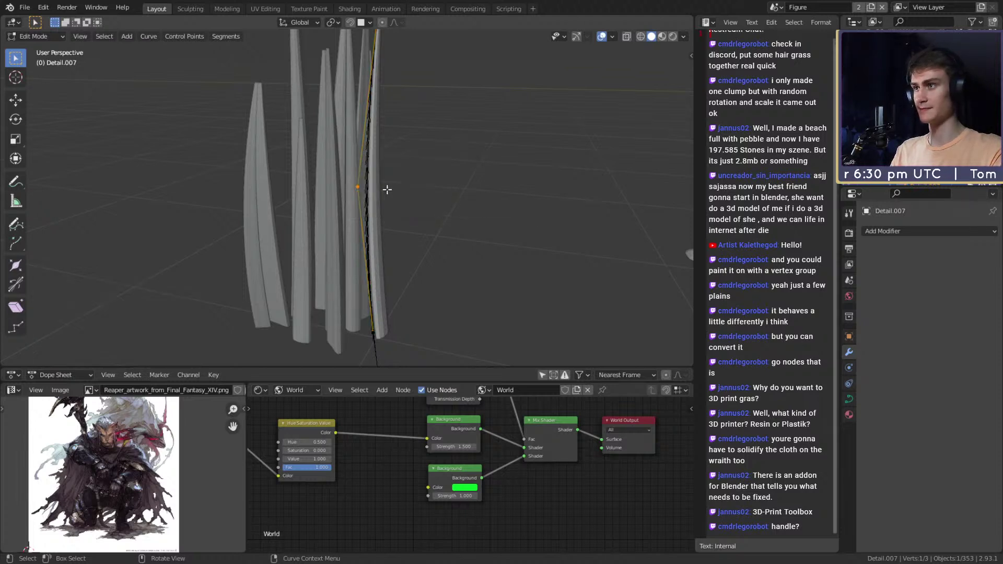
middle_drag(390, 163, 371, 103)
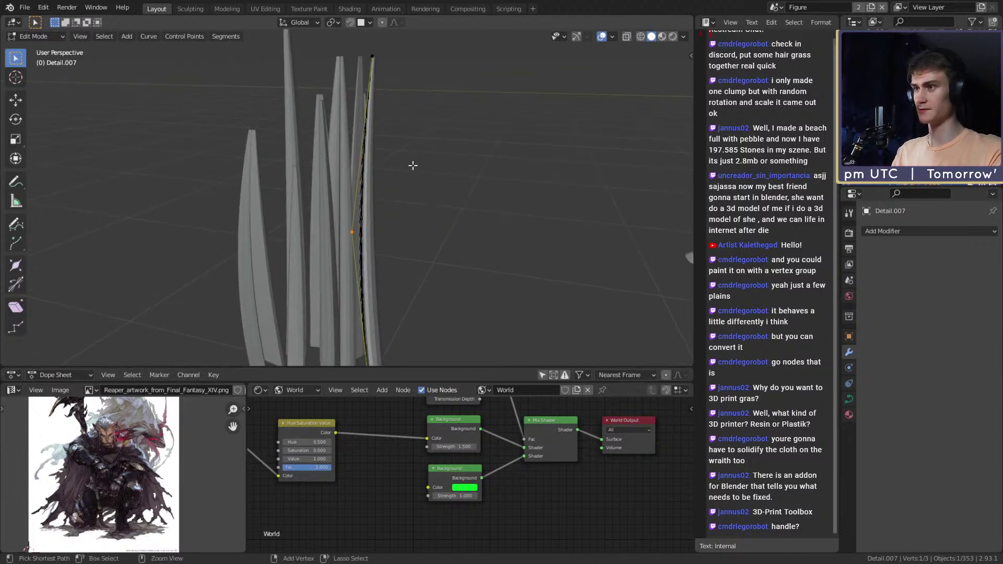
Step: Bend another strand of the grass clump by moving one of its control points sideways
middle_drag(403, 207, 259, 222)
key(Tab)
click(309, 201)
shift+middle_drag(340, 190, 420, 284)
key(Tab)
click(360, 194)
key(g)
click(441, 187)
key(Tab)
Step: Bend one more strand of the clump by selecting one of its control points and moving it
middle_drag(437, 238, 363, 149)
click(363, 155)
middle_drag(465, 213, 404, 192)
key(Tab)
click(310, 199)
middle_drag(314, 198, 402, 238)
key(g)
click(352, 179)
key(Tab)
Step: Move the middle control point of the tall Detail.003 strand about 0.051 m in X
click(365, 197)
middle_drag(367, 165, 378, 208)
key(Tab)
key(g)
click(402, 208)
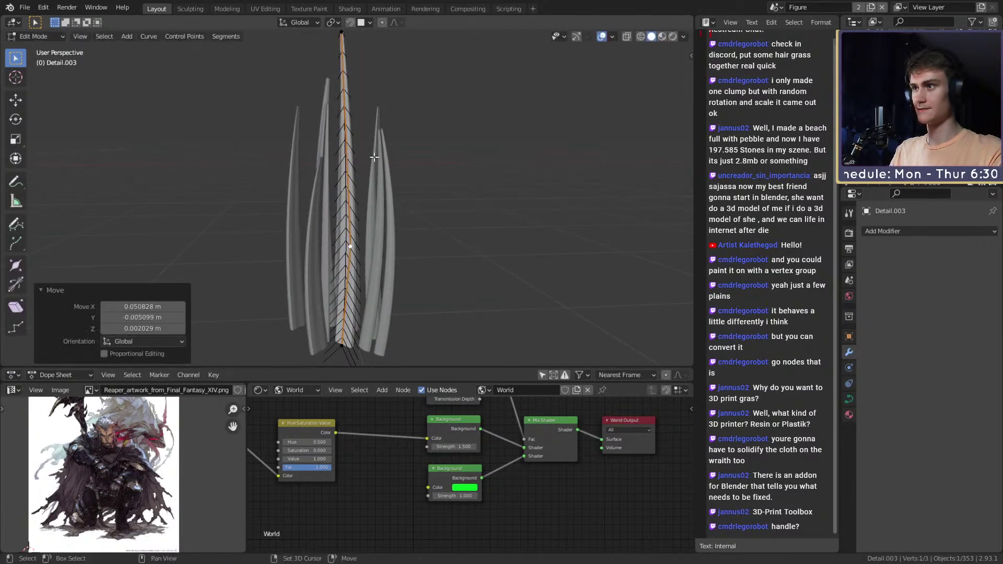
Step: Subdivide the Detail.003 strand between its middle and tip points, then shift the new point and the middle point sideways
shift+middle_drag(374, 156, 370, 169)
shift+click(344, 44)
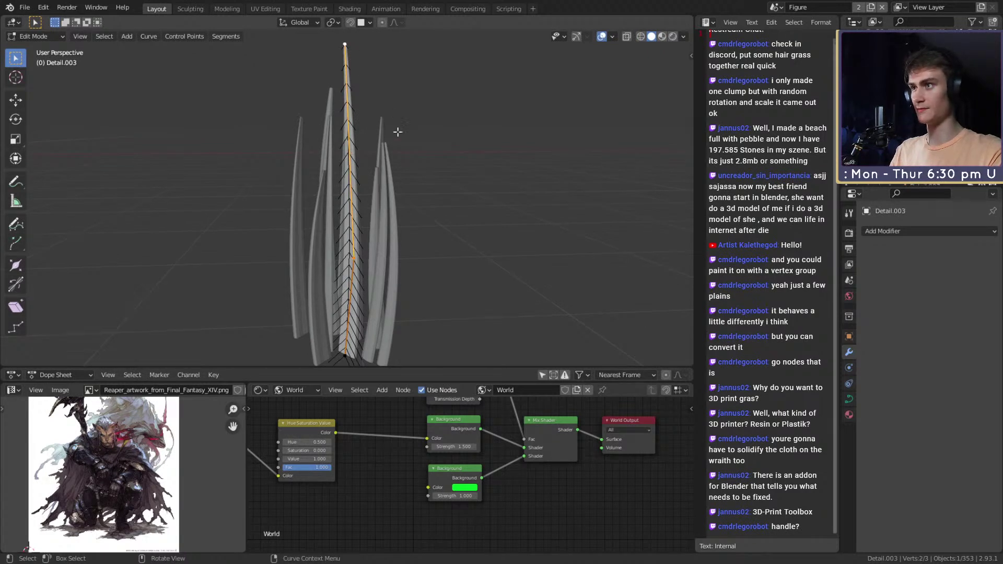
key(F3)
text(sub)
click(448, 165)
click(345, 160)
key(g)
click(416, 163)
click(354, 257)
key(g)
click(406, 262)
key(Tab)
Step: Start bending the short Detail.005 strand by moving its selected control point
scroll(405, 225, down, 3)
middle_drag(405, 222, 473, 191)
click(373, 235)
key(Tab)
middle_drag(395, 204, 396, 111)
key(g)
click(409, 190)
key(g)
click(438, 118)
Step: Move the middle control point of the Detail.005 strand and lower its tip about 0.134 m
click(387, 218)
key(g)
click(400, 215)
click(385, 122)
key(g)
click(417, 160)
middle_drag(410, 166, 434, 201)
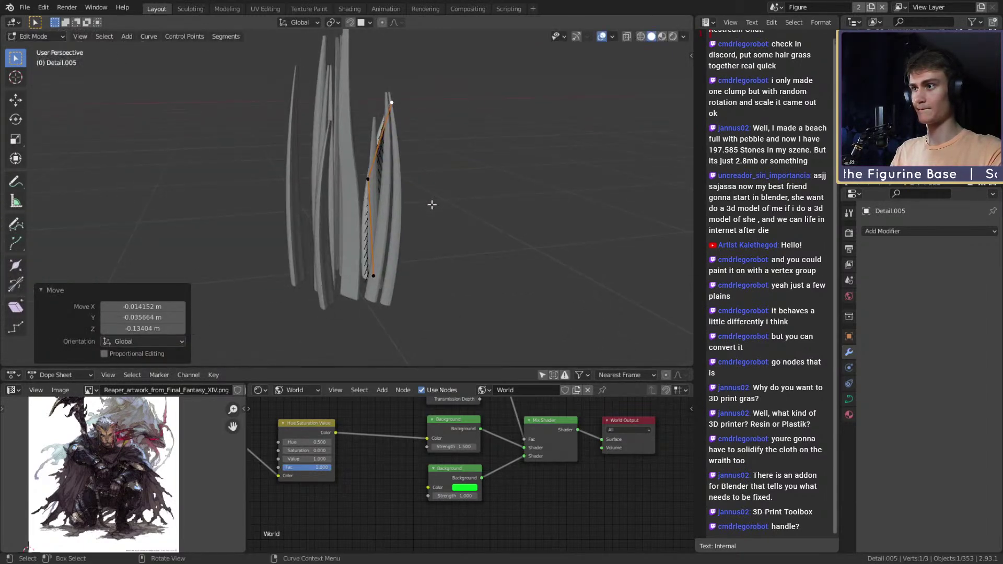
Step: Refine the outward bend of the Detail.005 strand by repositioning its upper and middle control points
click(375, 171)
middle_drag(374, 170, 330, 187)
click(315, 143)
middle_drag(315, 144, 336, 120)
key(g)
click(368, 131)
click(313, 218)
key(g)
click(367, 202)
key(Tab)
Step: Bend the Midlevel.001 strand by moving its tip about -0.102 m and its middle control point about 0.043 m in X
mouse_move(348, 237)
middle_down()
mouse_move(338, 203)
mouse_move(403, 172)
mouse_move(359, 240)
middle_up()
middle_drag(338, 203, 374, 173)
click(378, 177)
key(Tab)
key(g)
click(410, 115)
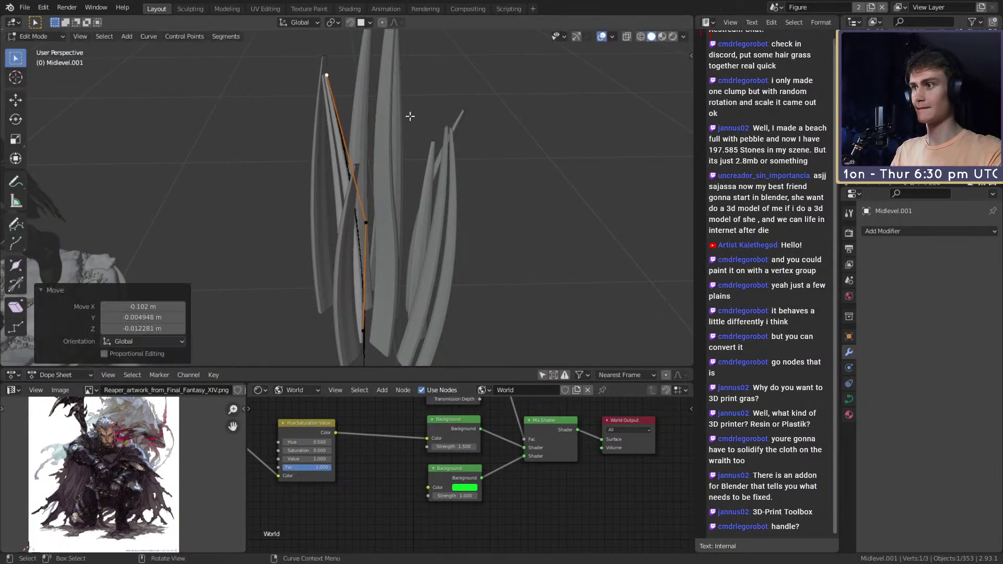
click(363, 218)
middle_drag(363, 218, 411, 178)
key(g)
click(434, 176)
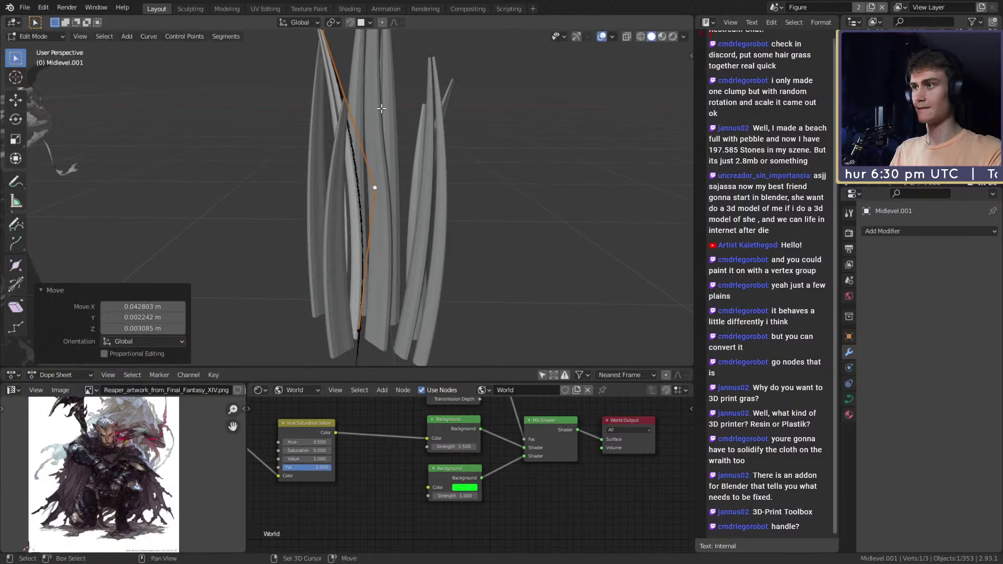
Step: Lower the tip of the Midlevel.001 strand about 0.076 m and shift it about -0.027 m in X
shift+middle_drag(382, 108, 387, 142)
click(331, 68)
key(g)
click(320, 106)
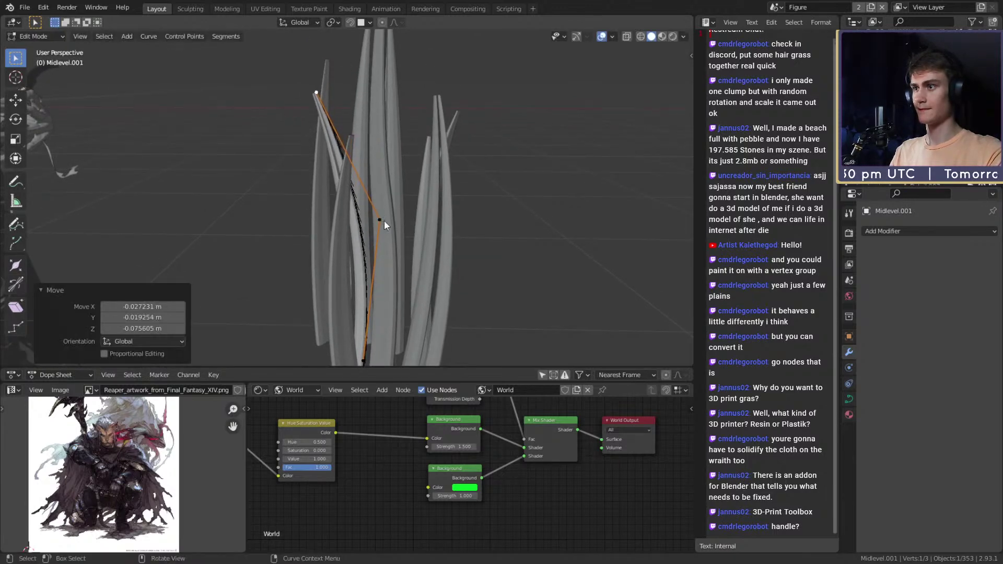
key(Tab)
scroll(384, 225, down, 4)
scroll(385, 229, down, 5)
middle_drag(385, 229, 341, 261)
scroll(377, 243, up, 4)
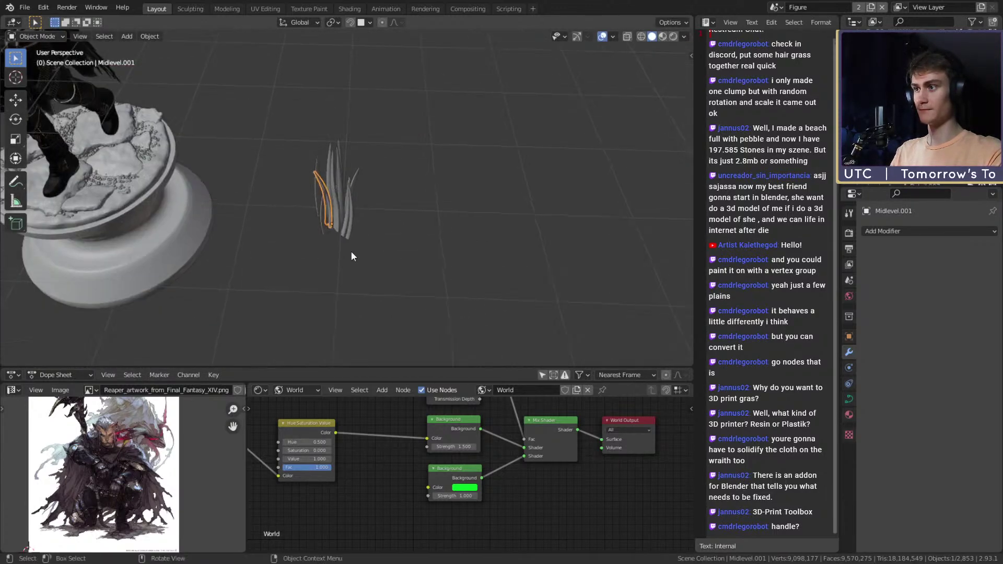
scroll(383, 219, up, 3)
mouse_move(383, 219)
middle_down()
mouse_move(403, 152)
mouse_move(390, 239)
mouse_move(402, 215)
mouse_move(383, 199)
mouse_move(455, 164)
mouse_move(481, 211)
mouse_move(374, 229)
middle_up()
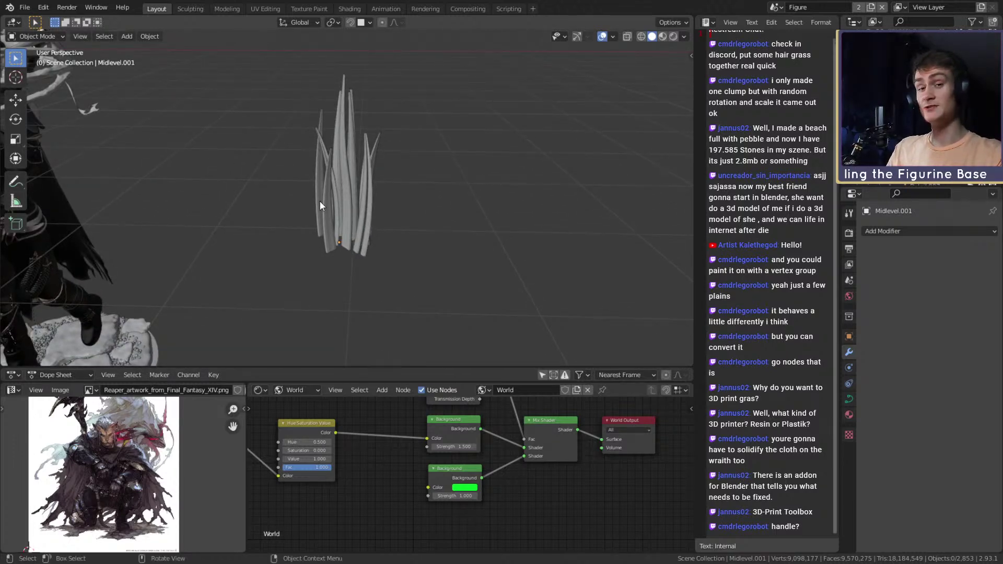
Step: Try to join all the strands of the grass clump into one object
middle_drag(320, 206, 408, 219)
scroll(407, 204, up, 4)
drag(520, 234, 300, 268)
middle_drag(440, 252, 400, 190)
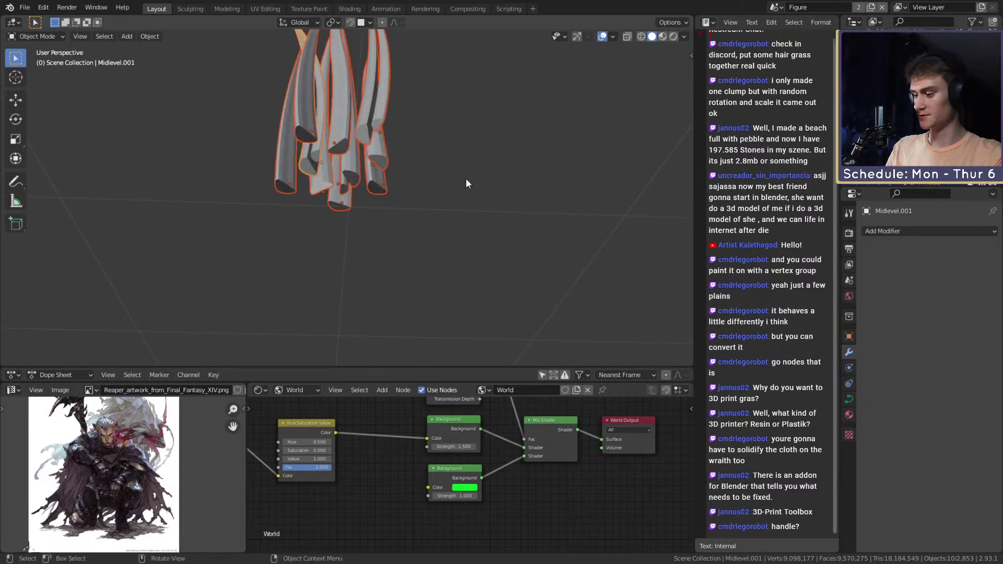
key(ctrl+j)
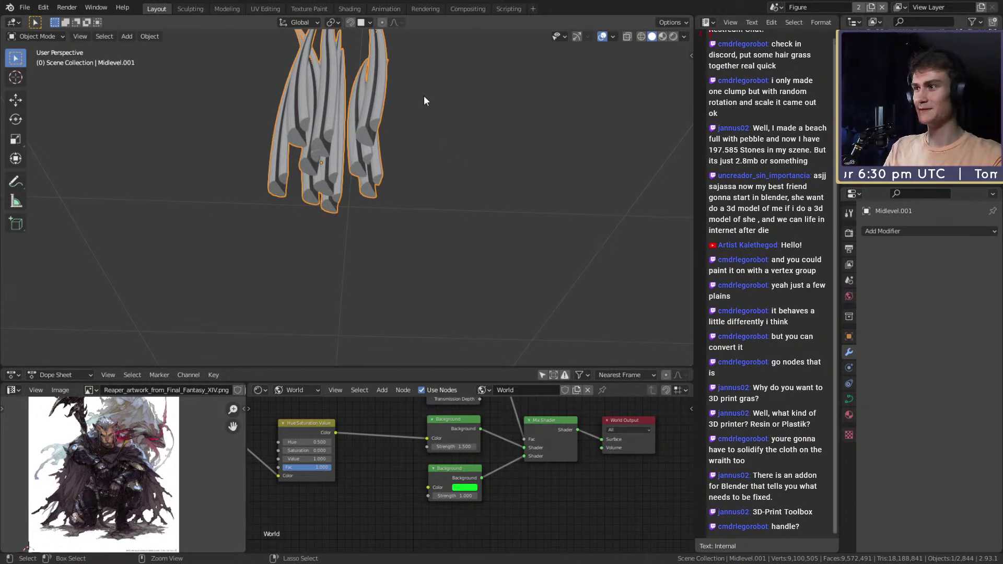
Step: Undo joining the grass strands and the selection made for it
key(ctrl+z)
key(ctrl+z)
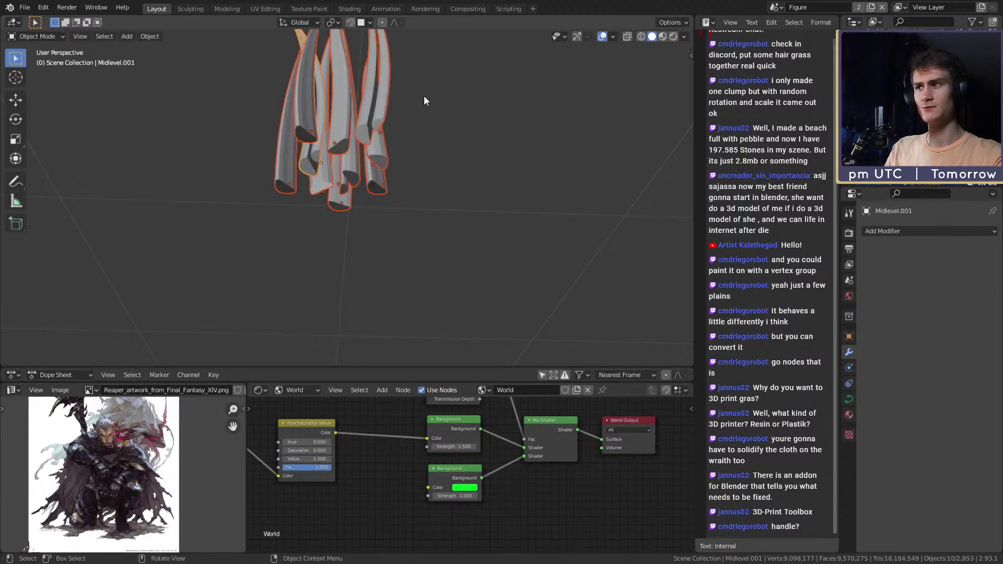
key(ctrl+z)
key(ctrl+z)
key(ctrl+z)
key(ctrl+z)
key(ctrl+z)
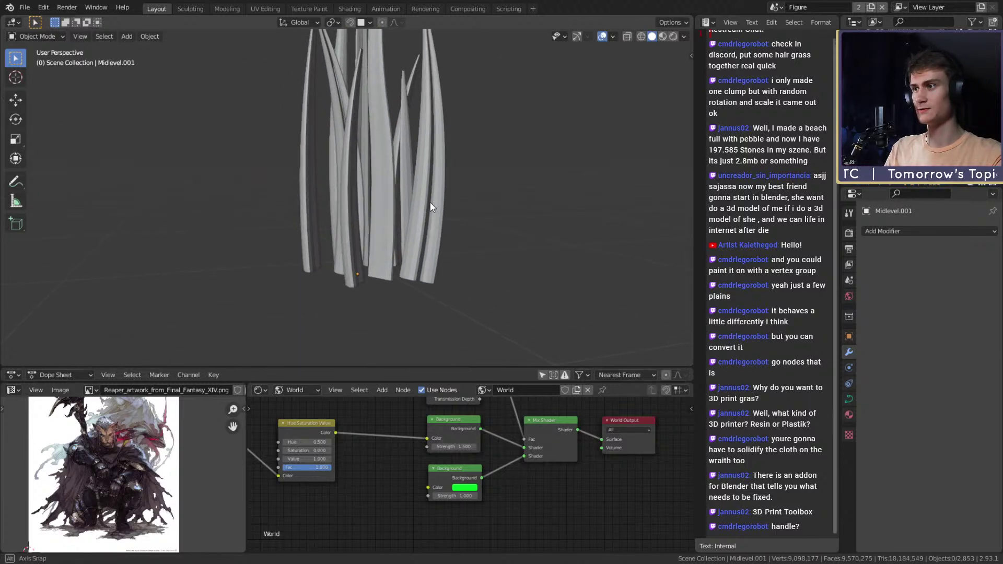
Step: Save the figurine file with the separate, bent grass strands
key(ctrl+s)
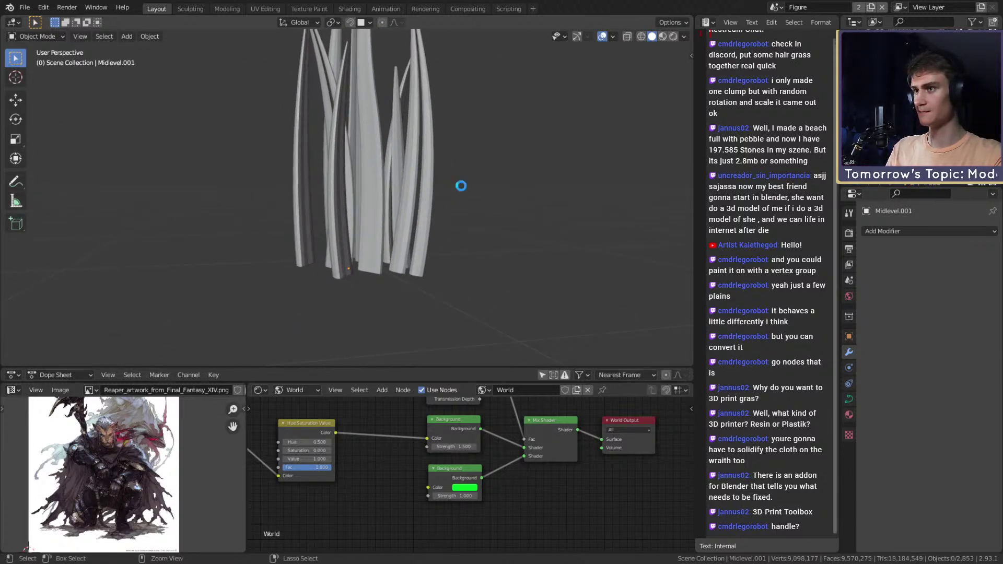
middle_drag(452, 215, 394, 254)
scroll(394, 254, up, 2)
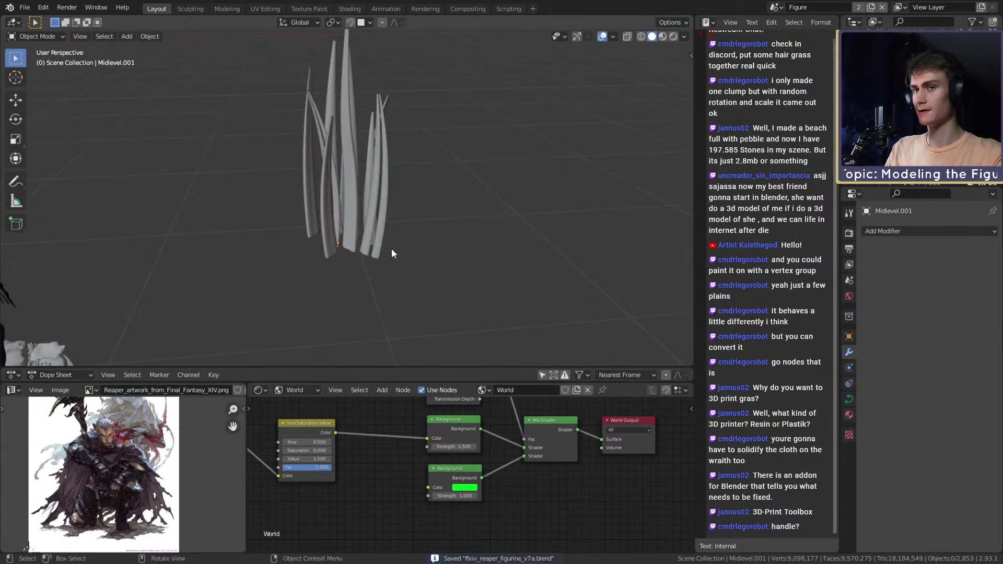
scroll(392, 245, down, 6)
scroll(392, 244, up, 4)
mouse_move(393, 244)
middle_down()
mouse_move(382, 215)
mouse_move(395, 234)
middle_up()
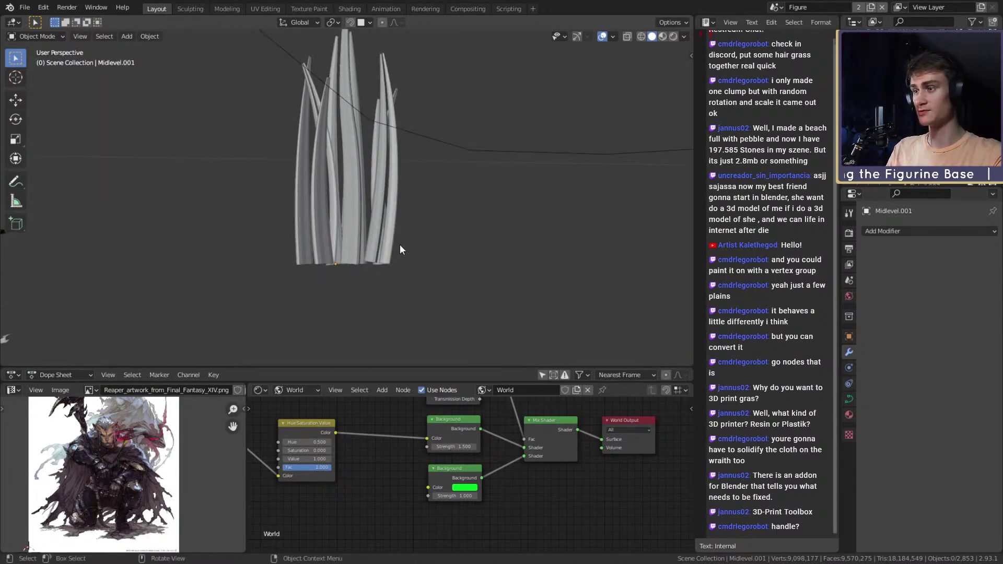
Step: Select the figurine's base terrain, frame it in the view and show its particle system settings
scroll(406, 261, down, 8)
shift+middle_drag(290, 300, 438, 222)
click(445, 196)
click(453, 209)
key(KP_Decimal)
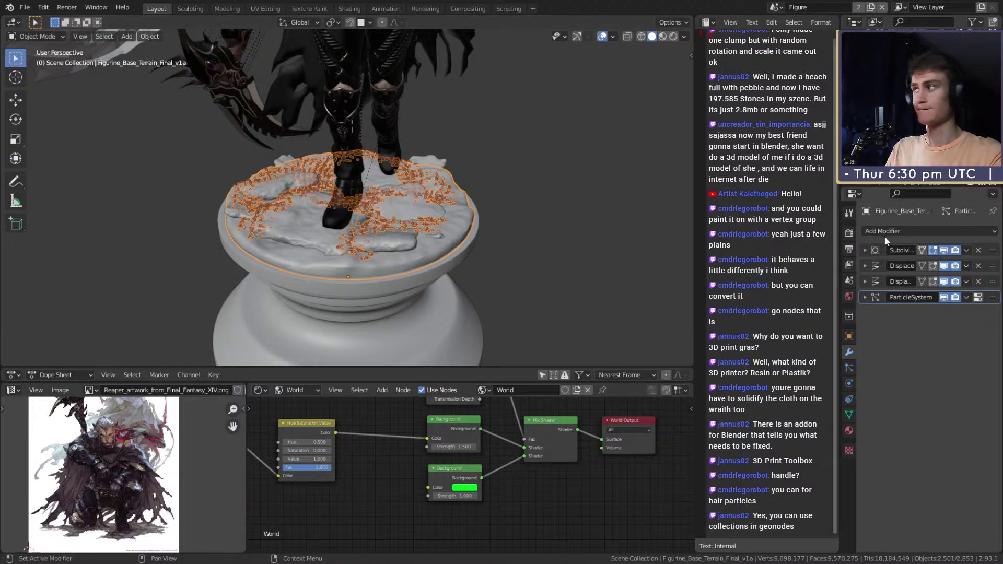
middle_drag(407, 190, 449, 227)
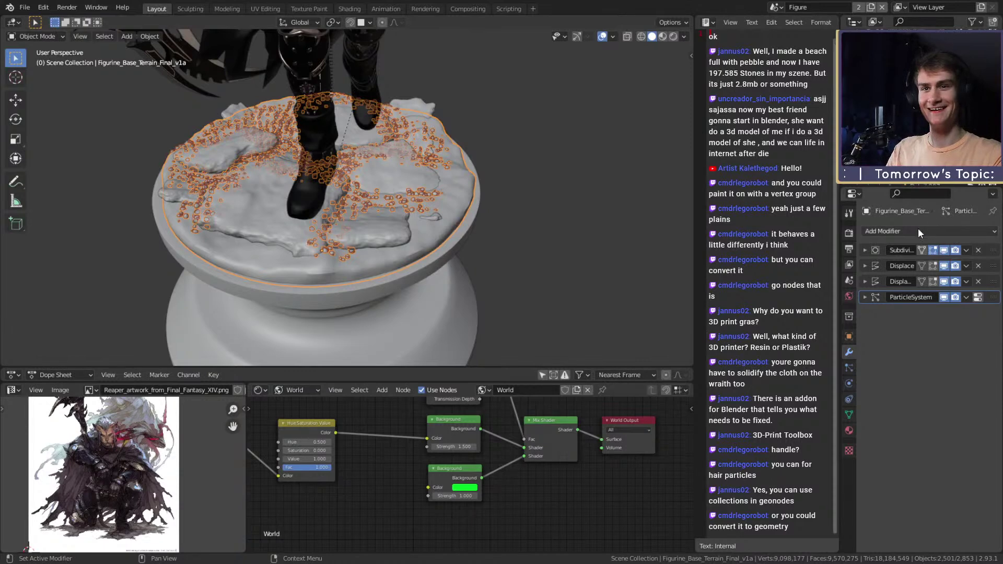
click(849, 369)
middle_drag(446, 244, 465, 247)
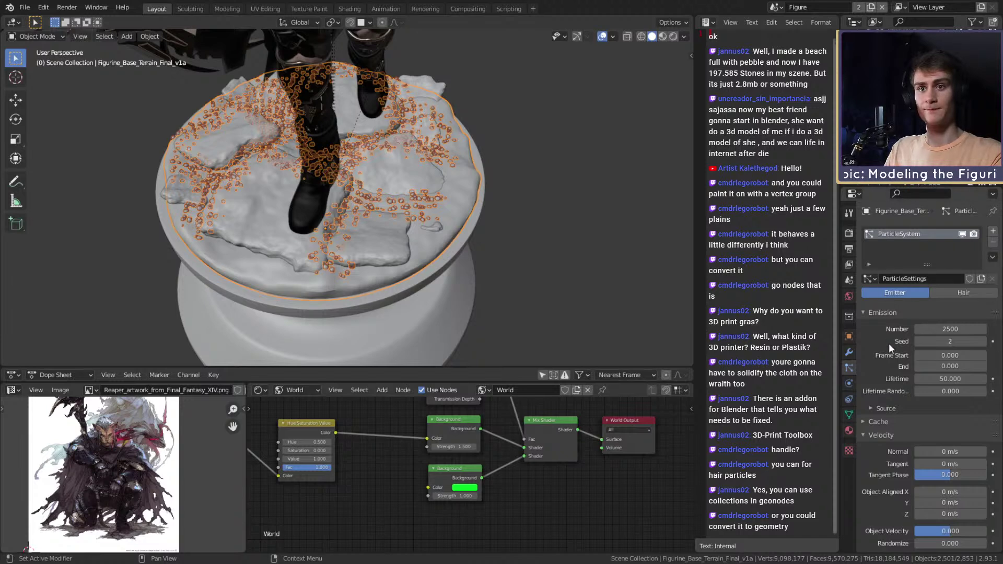
Step: Collapse the expanded sections of the terrain's particle settings, including Emission, Velocity, Rotation and Render
click(866, 312)
click(866, 312)
click(866, 311)
click(860, 338)
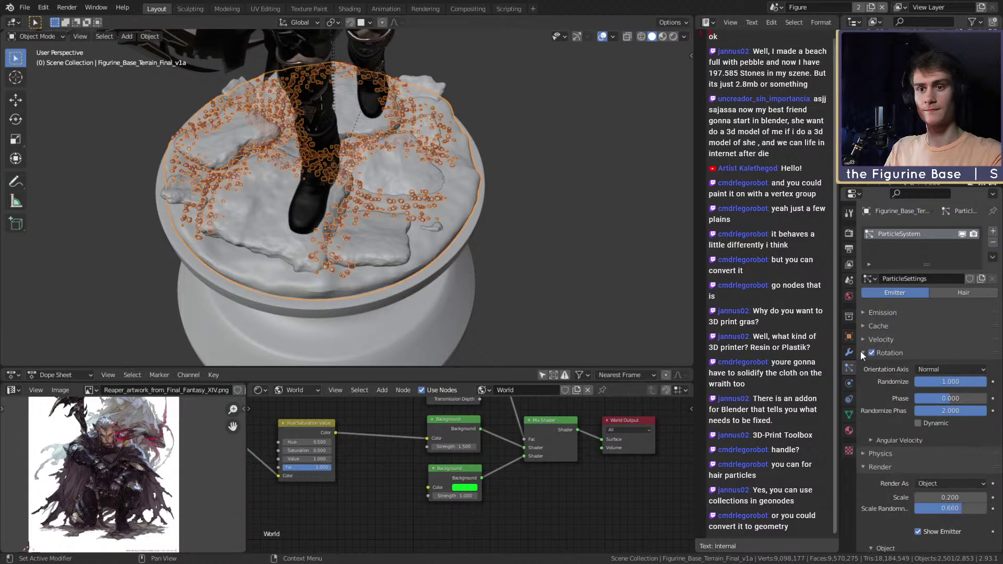
click(862, 353)
click(860, 376)
click(862, 438)
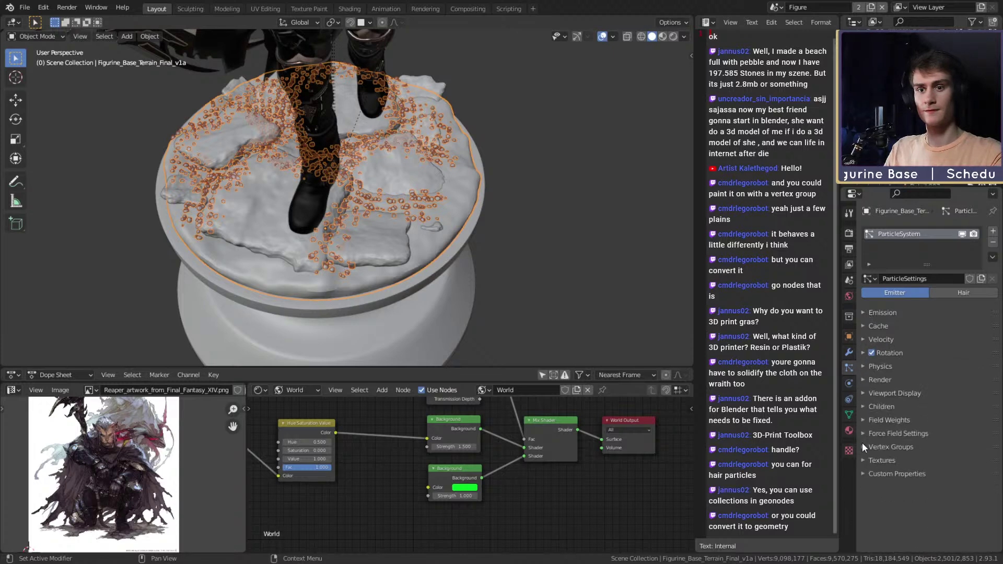
Step: Add a second particle system to the base terrain and name it Grass
click(993, 231)
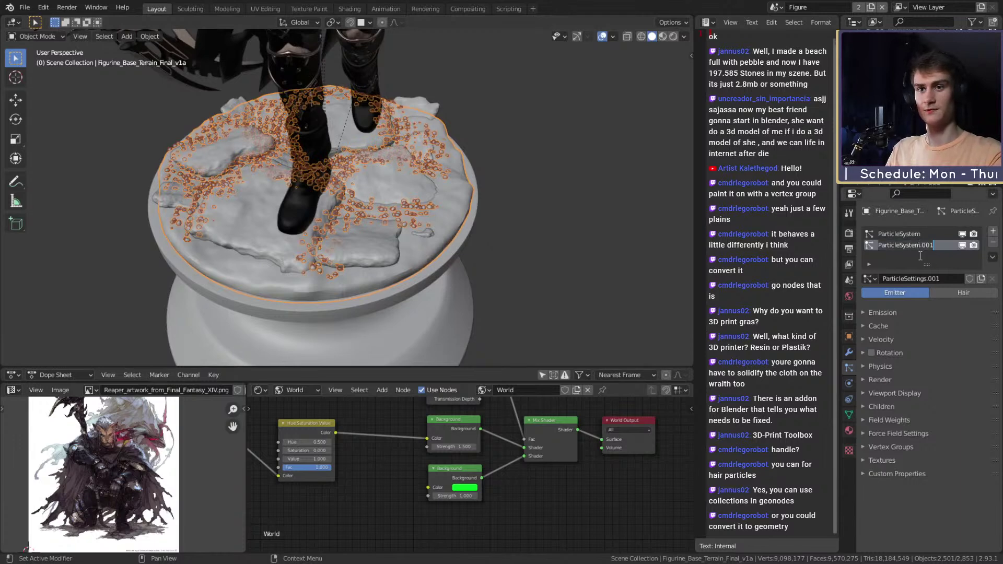
text(Grass)
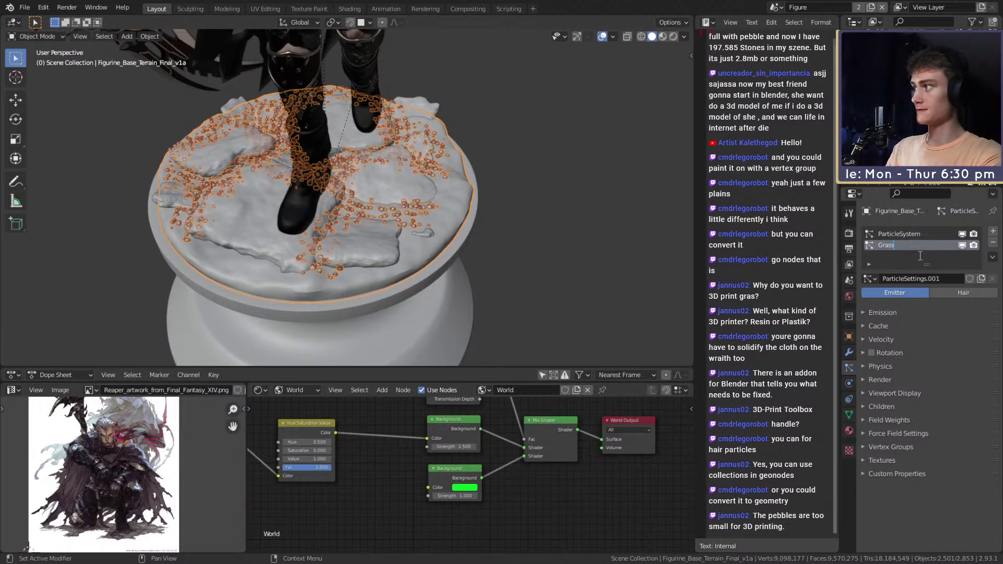
key(Return)
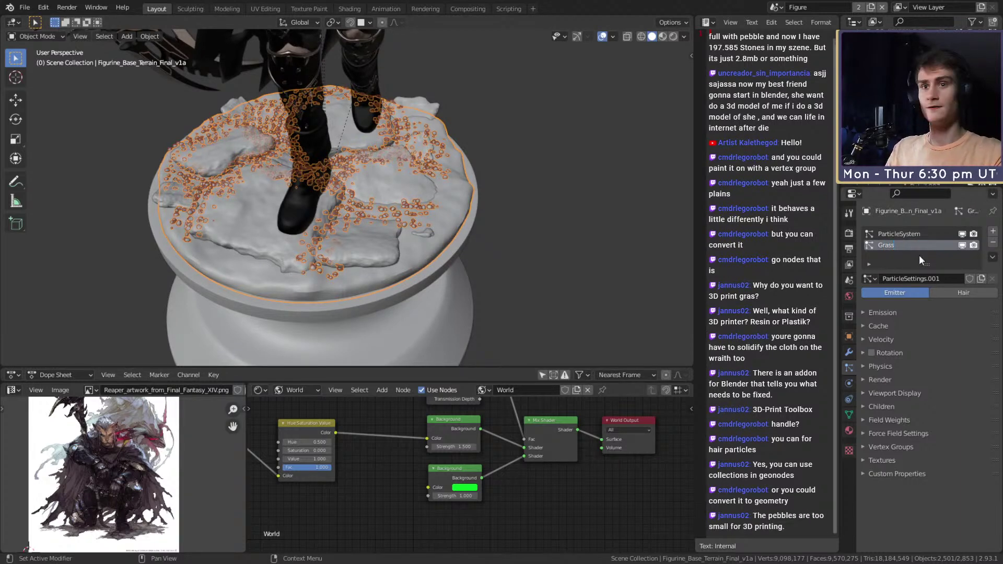
Step: Rename the terrain's original particle system to Pebbles
click(905, 233)
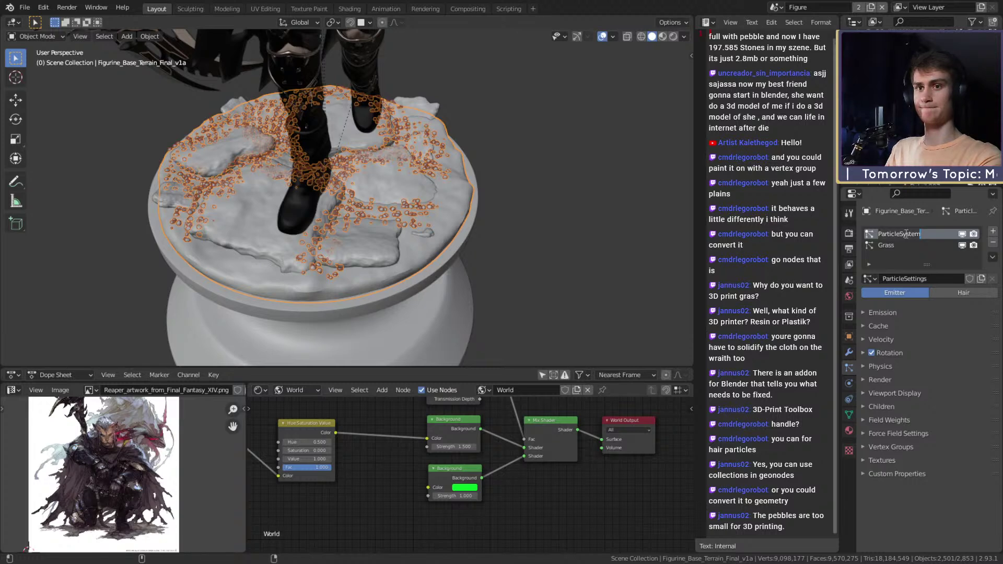
text(Pebbles)
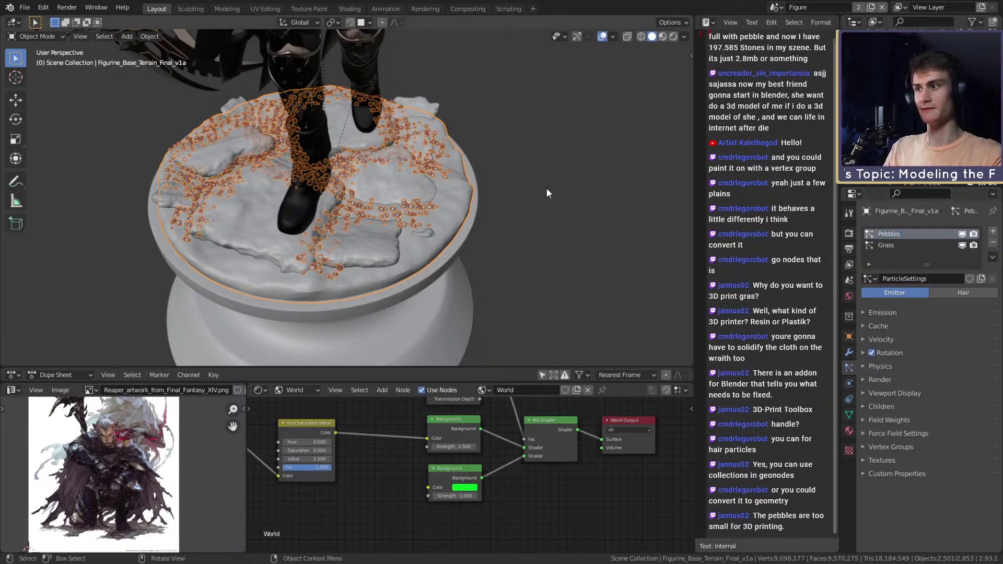
scroll(442, 199, down, 1)
click(484, 210)
middle_drag(487, 216, 466, 192)
scroll(477, 201, up, 2)
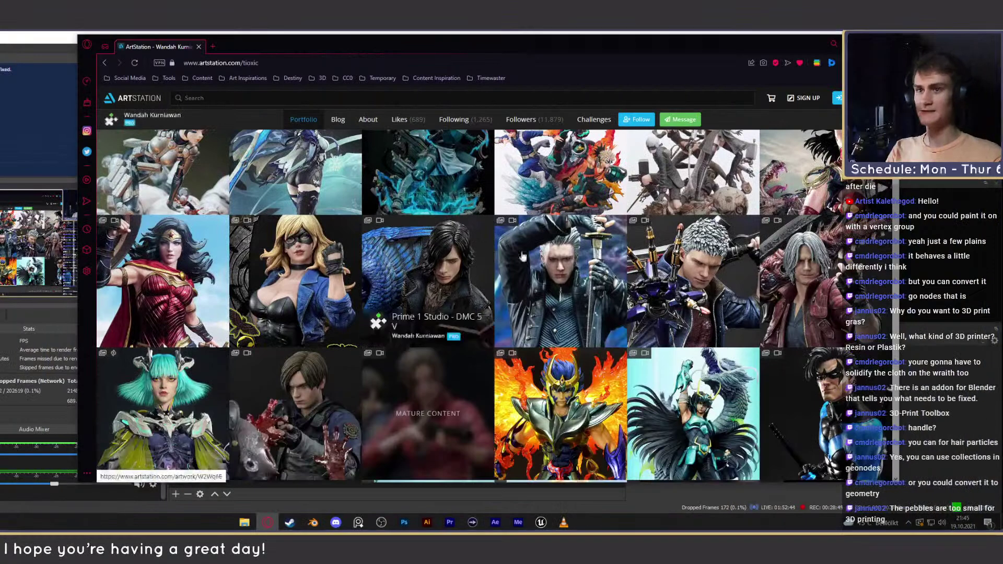
Step: In the browser's ArtStation portfolio, open the Prime 1 Studio Wonder Woman VS Hydra artwork and examine the statue and base images
middle_click(426, 293)
click(265, 46)
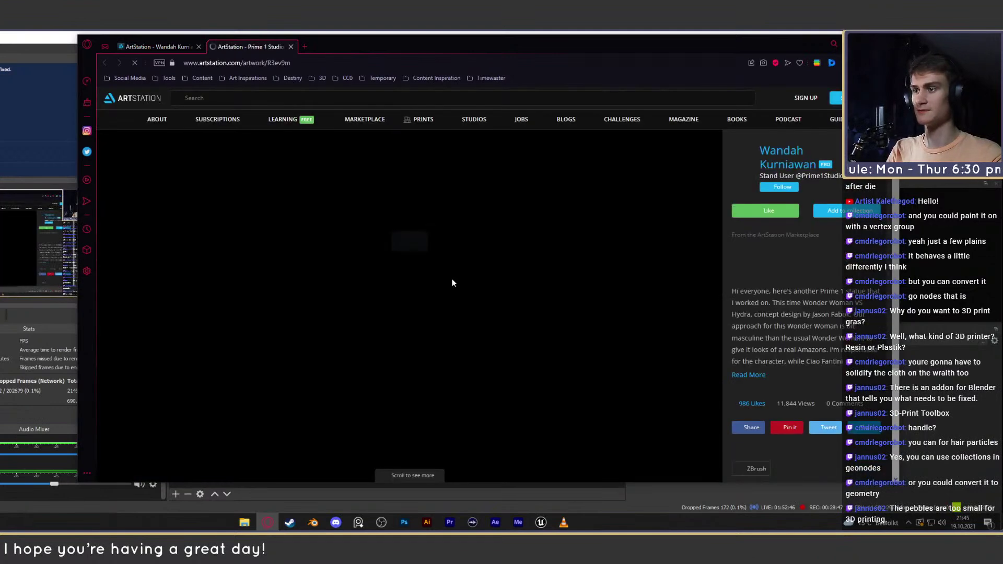
scroll(452, 282, down, 4)
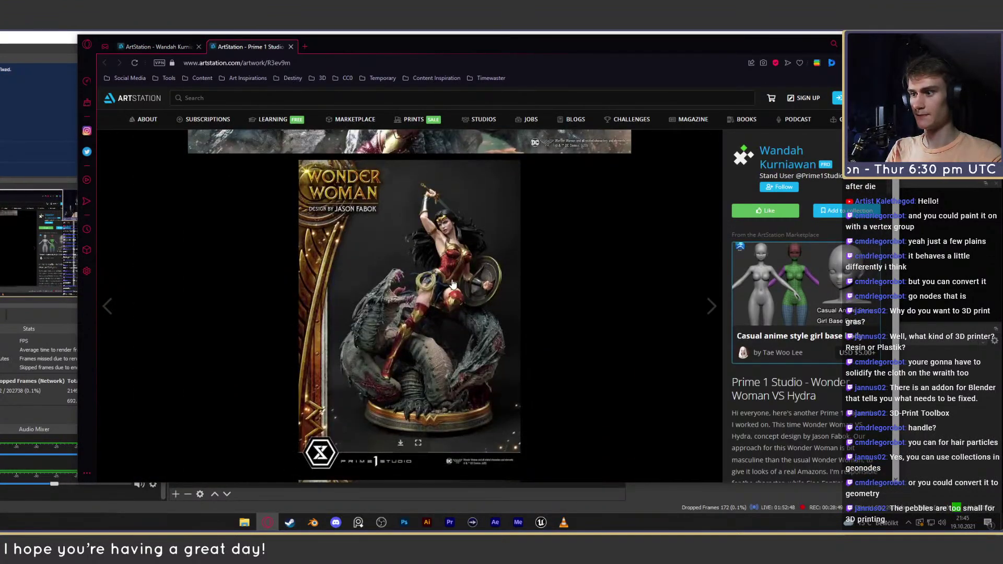
scroll(452, 284, down, 5)
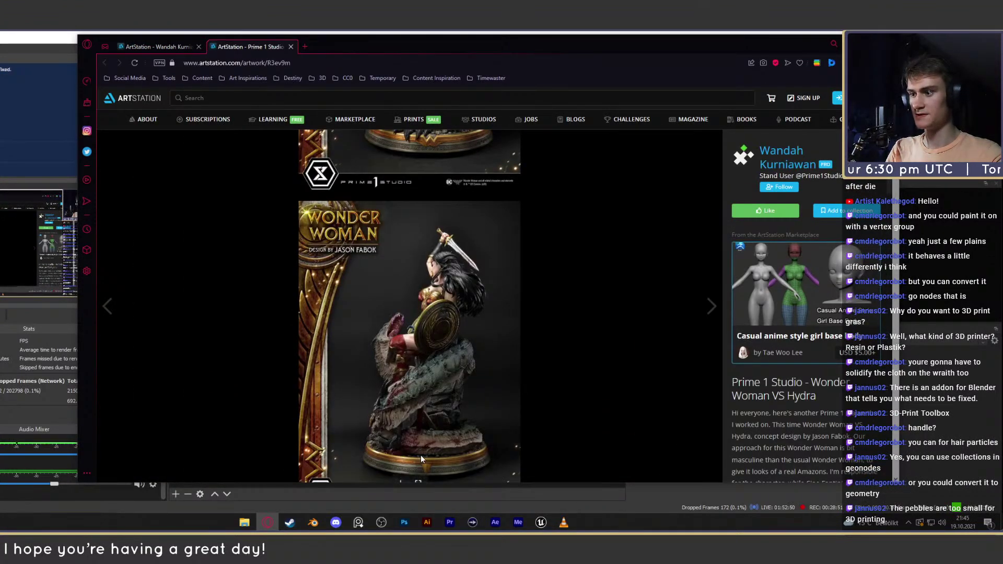
scroll(422, 456, down, 6)
scroll(409, 346, down, 20)
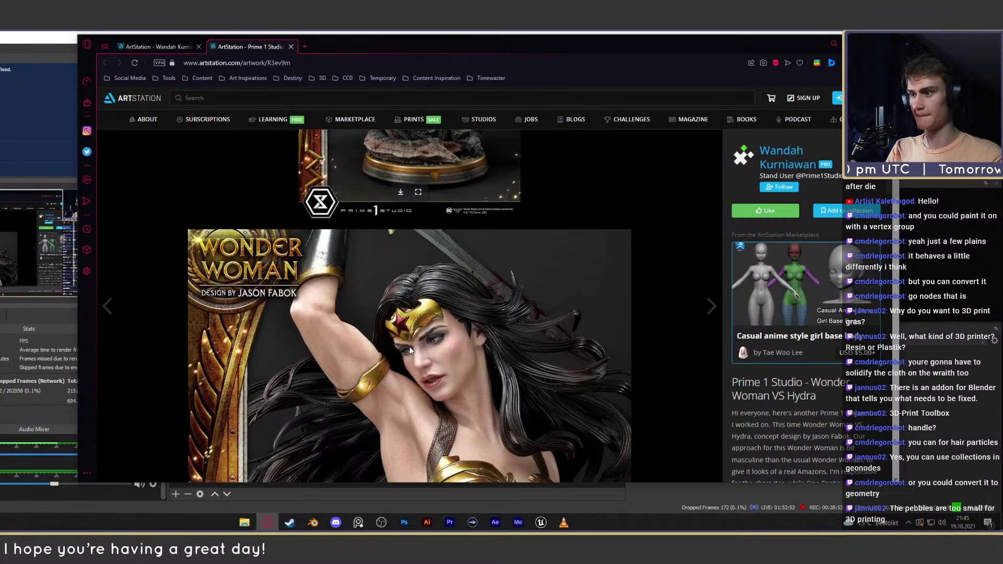
scroll(410, 347, down, 20)
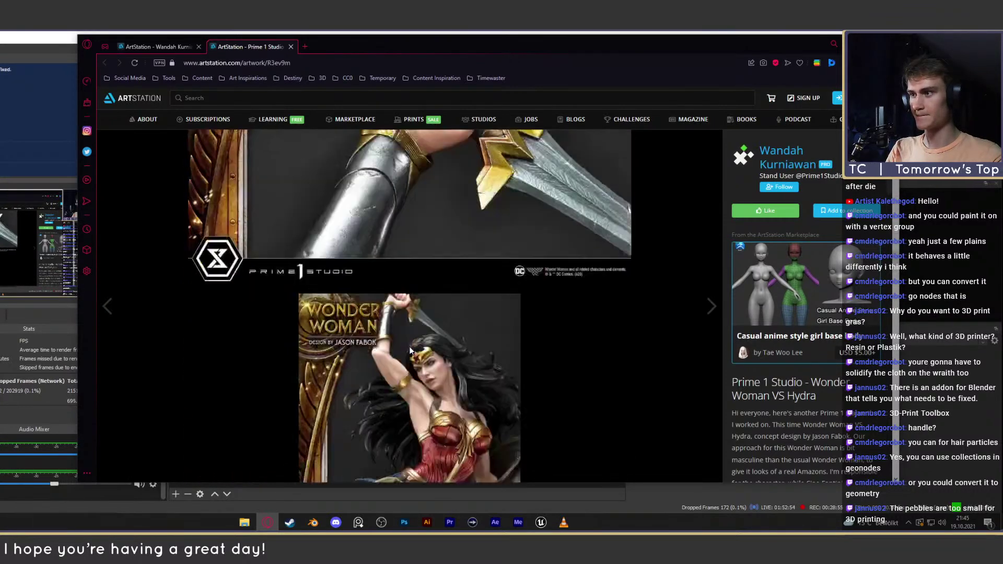
scroll(409, 346, down, 20)
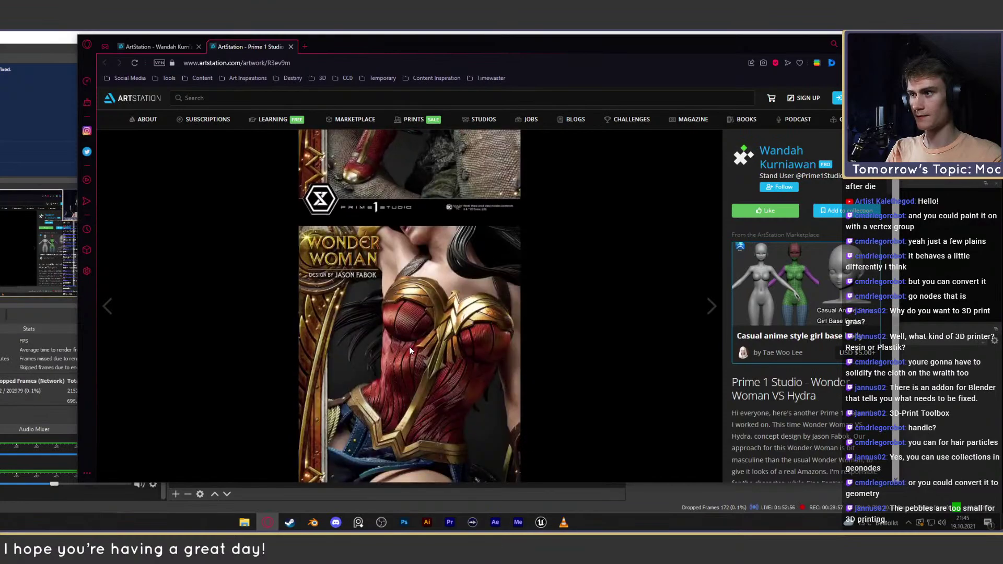
scroll(409, 347, down, 20)
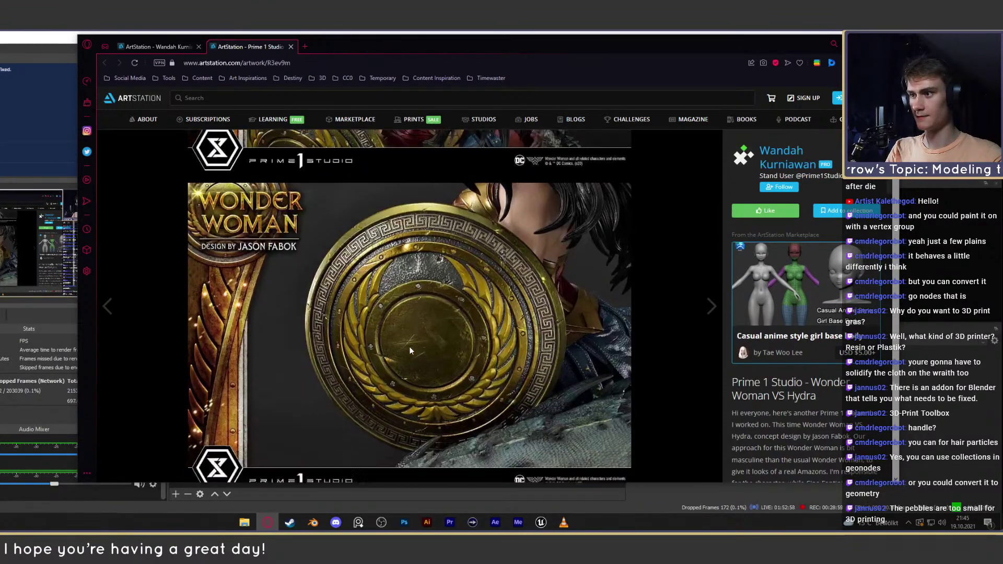
scroll(410, 350, down, 20)
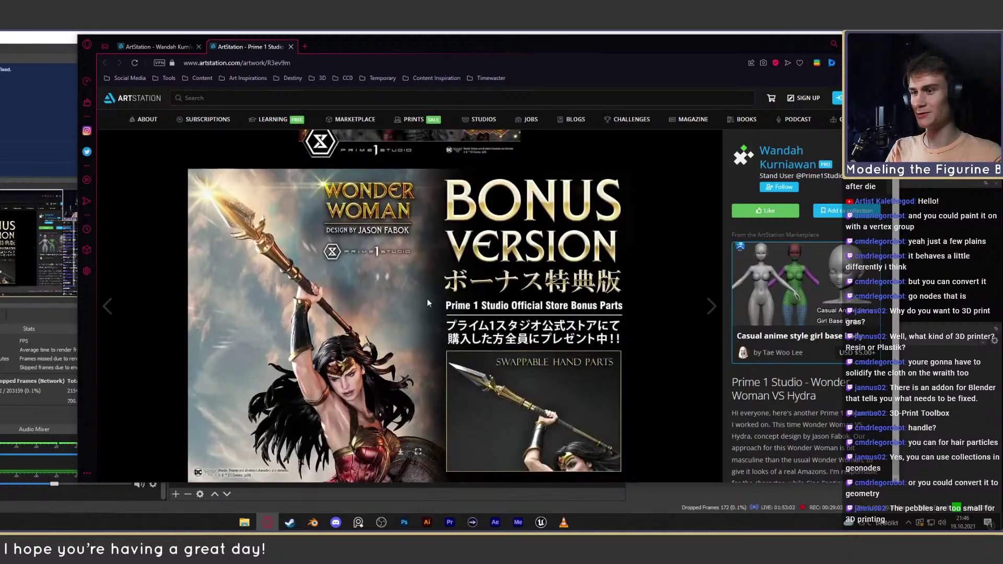
Step: Close the Wonder Woman artwork and return to the top of the artist's portfolio gallery
click(155, 49)
click(290, 47)
scroll(653, 210, up, 3)
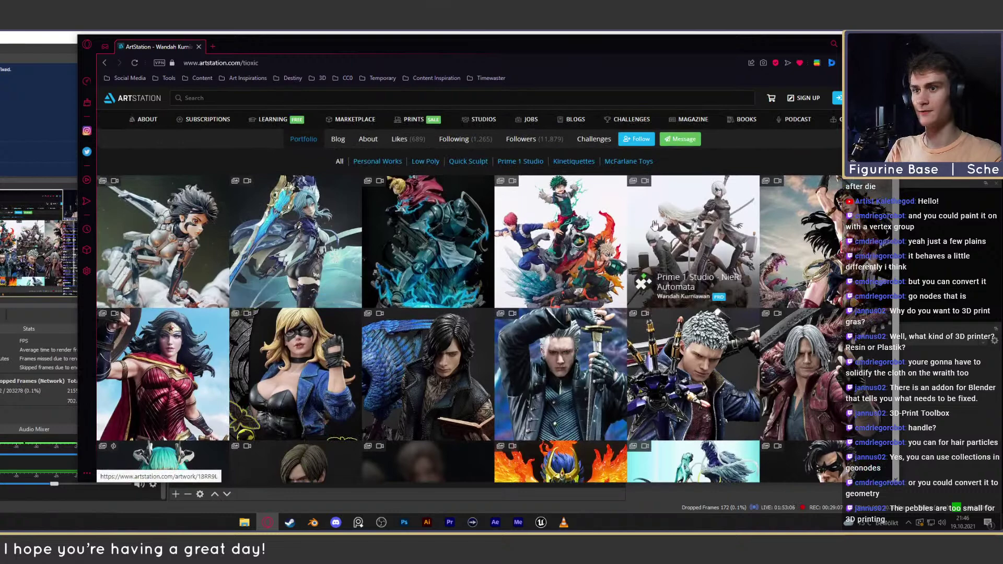
Step: Open the Prime 1 Studio NieR: Automata artwork and examine its images, close it, and browse further down the portfolio gallery
click(263, 47)
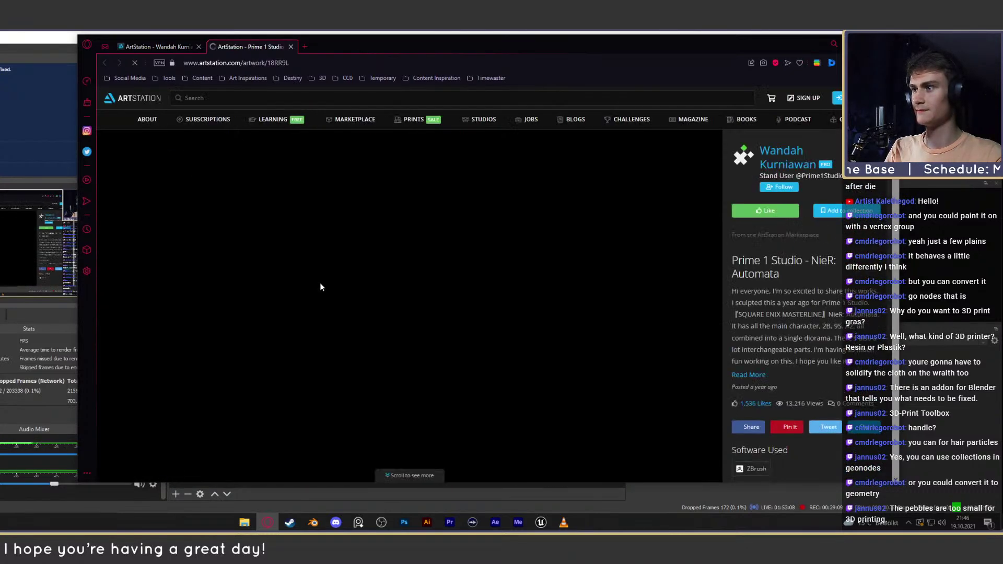
scroll(321, 287, down, 3)
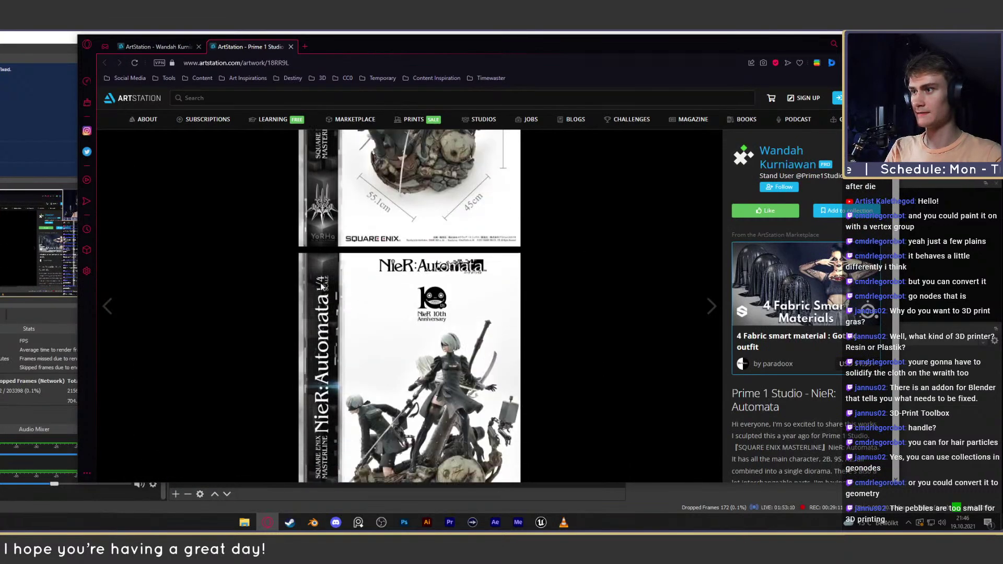
scroll(321, 284, down, 2)
key(ctrl+Tab)
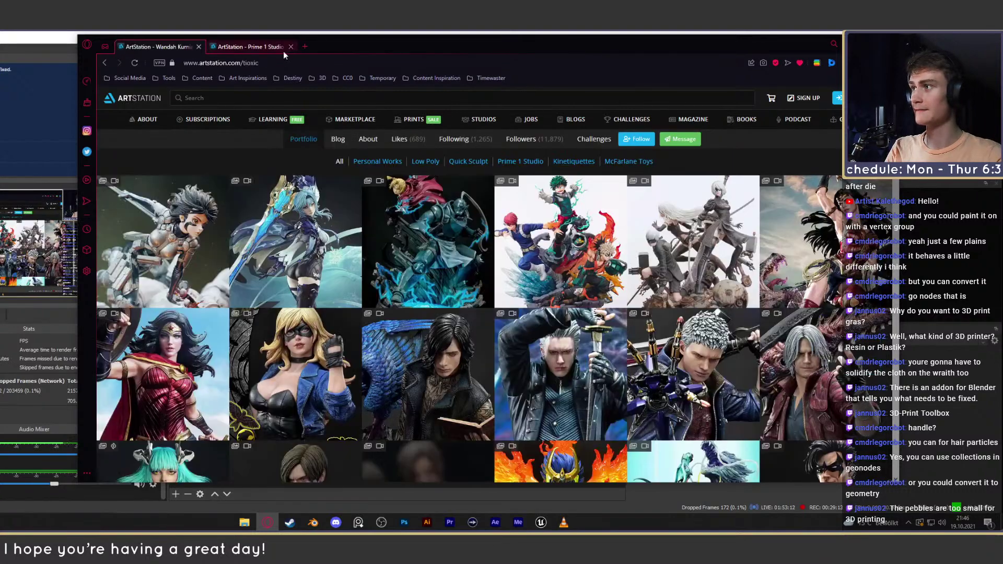
scroll(417, 210, down, 3)
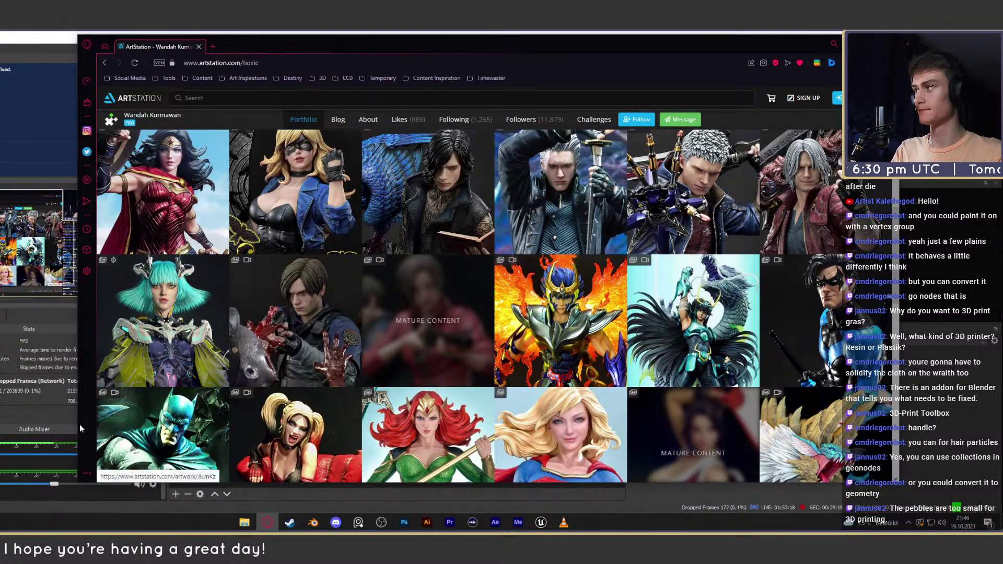
key(ctrl+w)
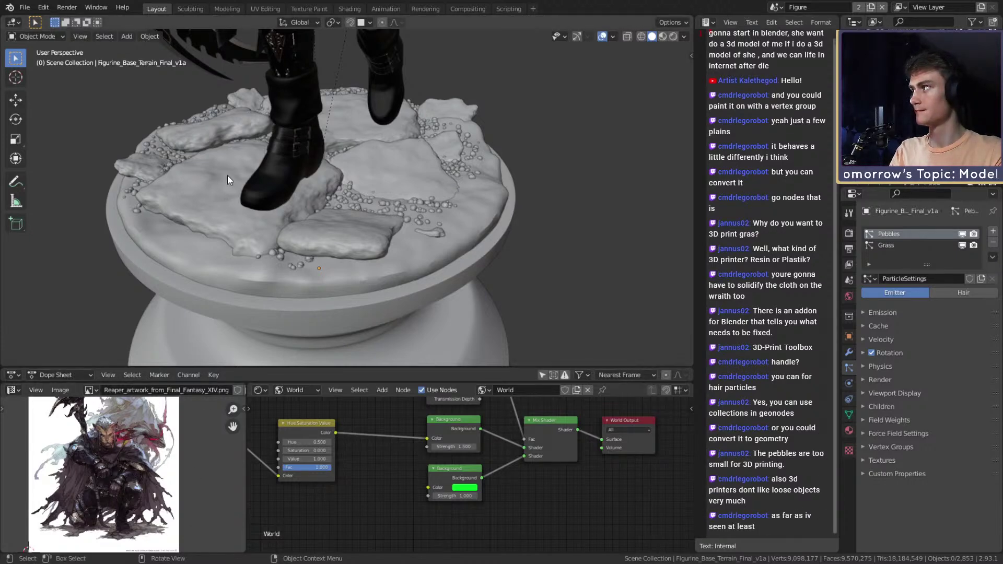
Step: Switch to Blender and save the figurine file
middle_drag(228, 174, 262, 241)
scroll(262, 241, down, 8)
middle_drag(327, 286, 362, 260)
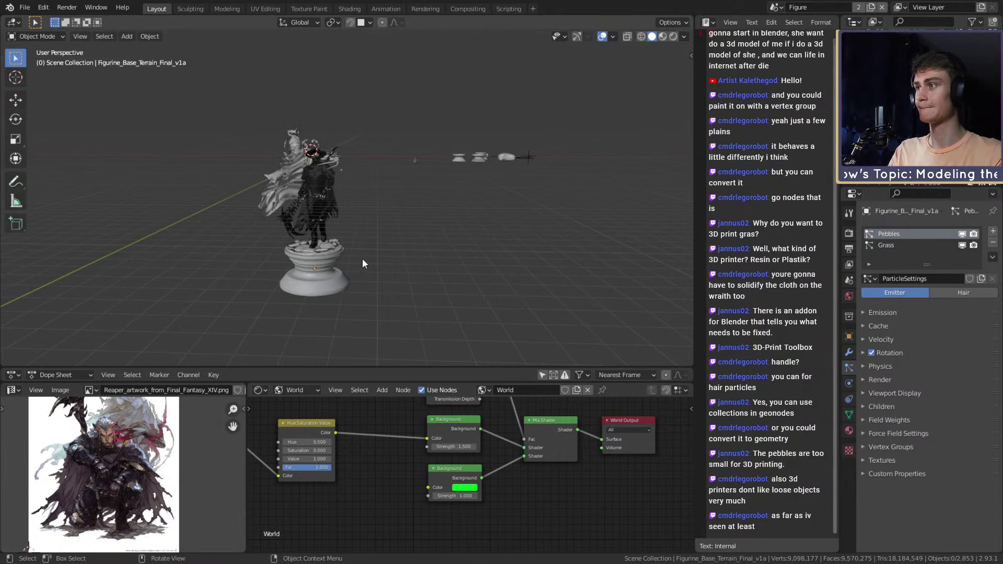
key(ctrl+s)
Step: Examine the grass clump beside the figurine and select its strands to check which objects belong to it
middle_drag(405, 210, 465, 169)
scroll(418, 234, up, 5)
click(429, 225)
key(KP_Decimal)
scroll(441, 212, down, 2)
click(465, 170)
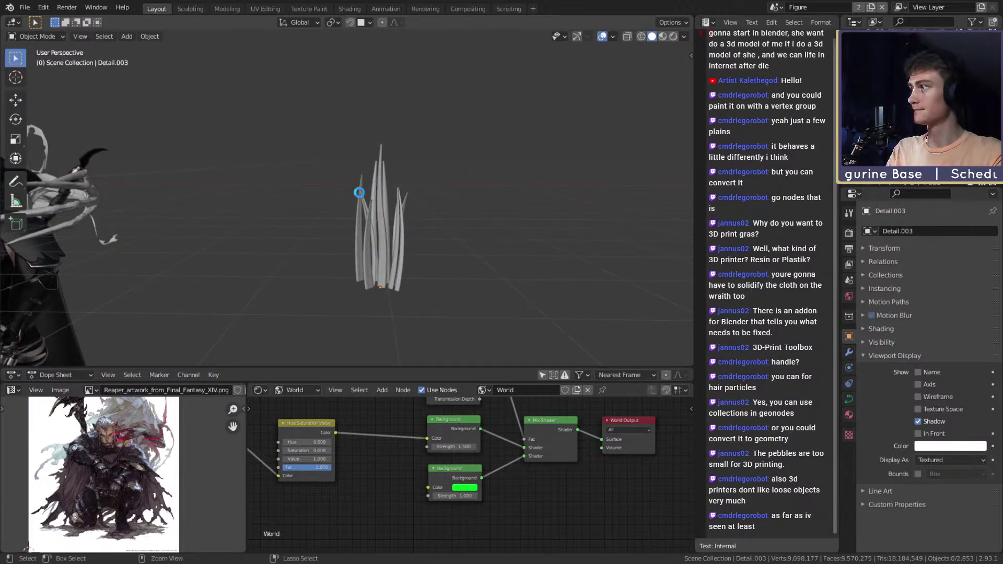
scroll(360, 195, down, 3)
middle_drag(360, 198, 656, 177)
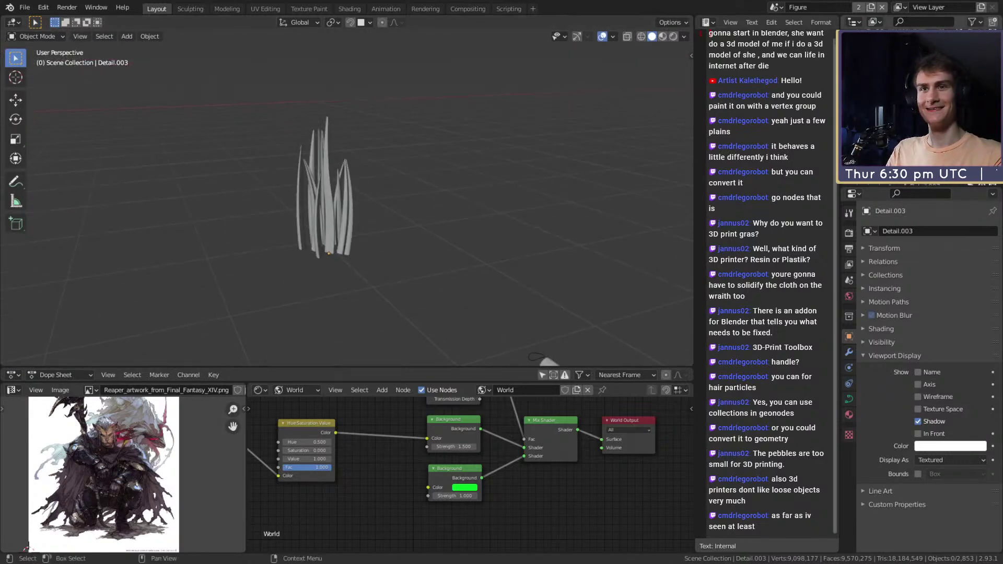
drag(465, 229, 248, 274)
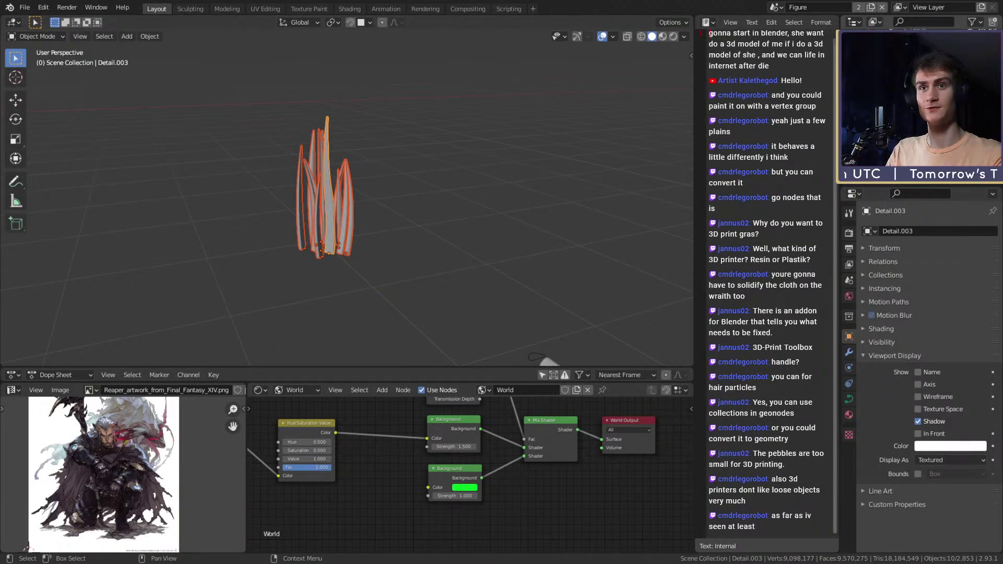
click(425, 208)
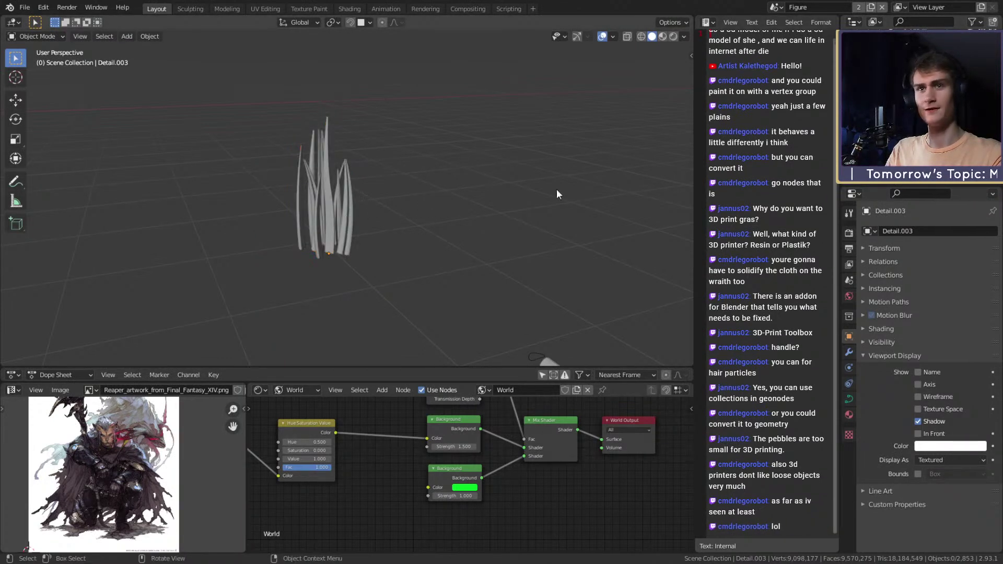
shift+click(346, 209)
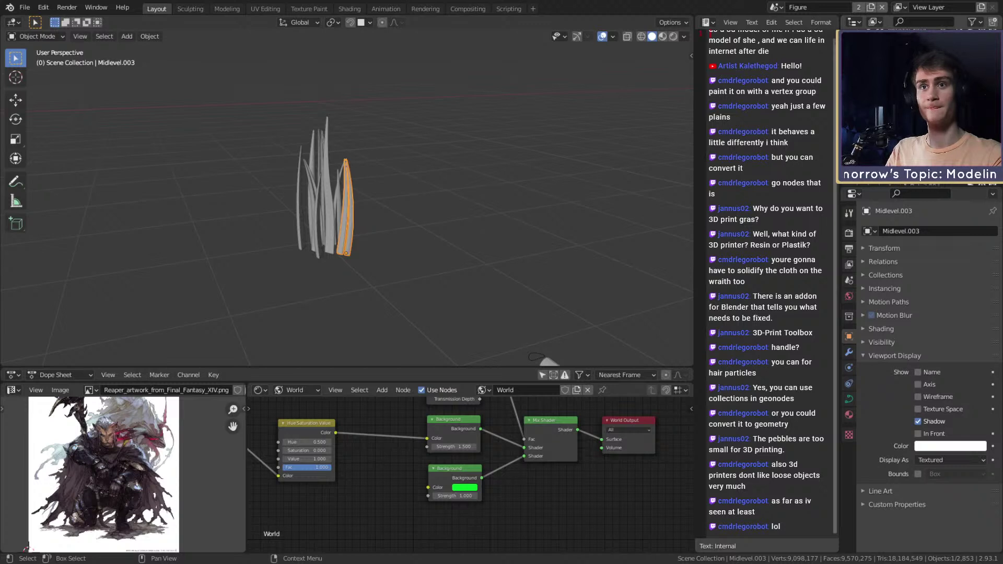
shift+click(899, 131)
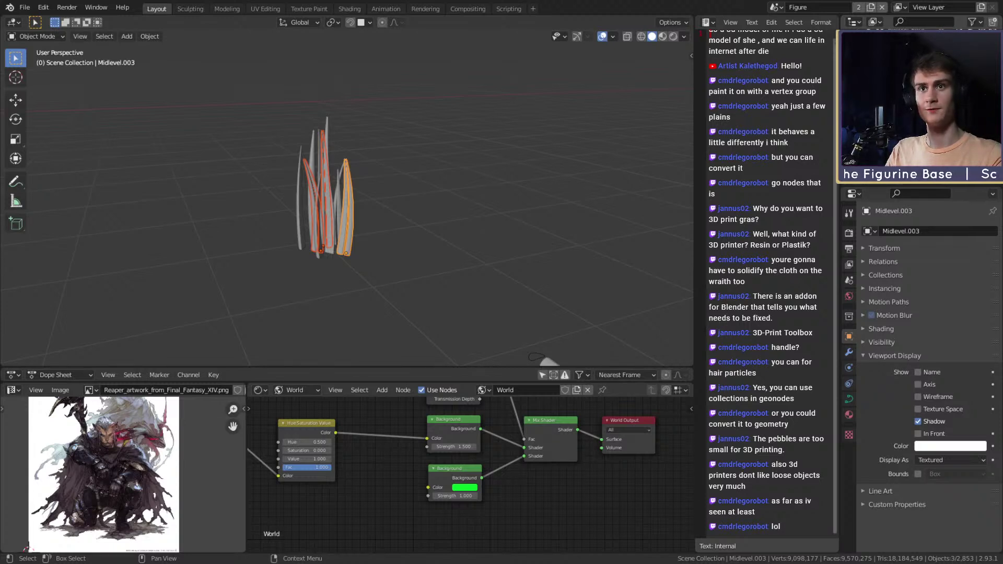
Step: Create a new collection inside Stylized_Hair_Kit and name it Grass
click(909, 115)
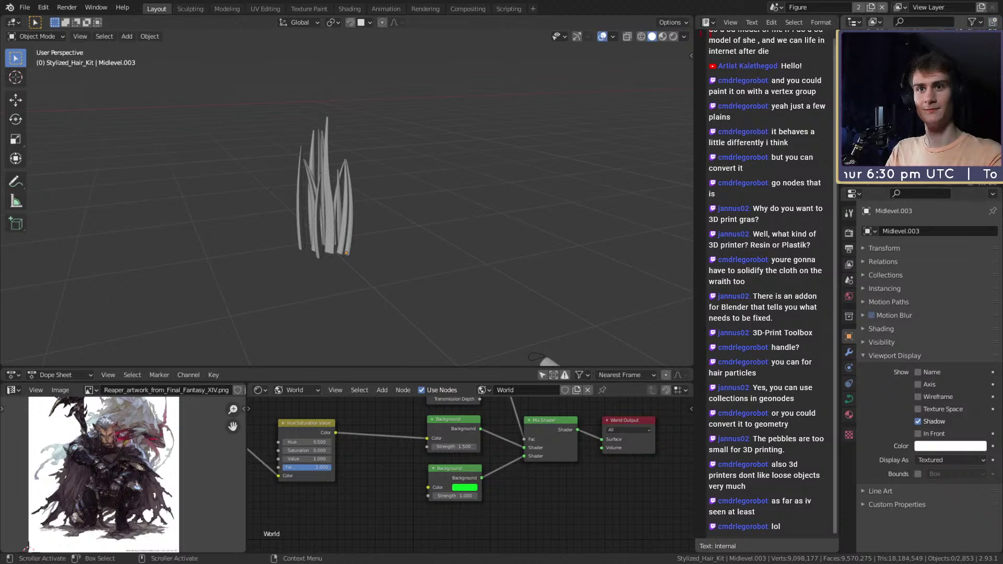
right_click(888, 150)
click(888, 150)
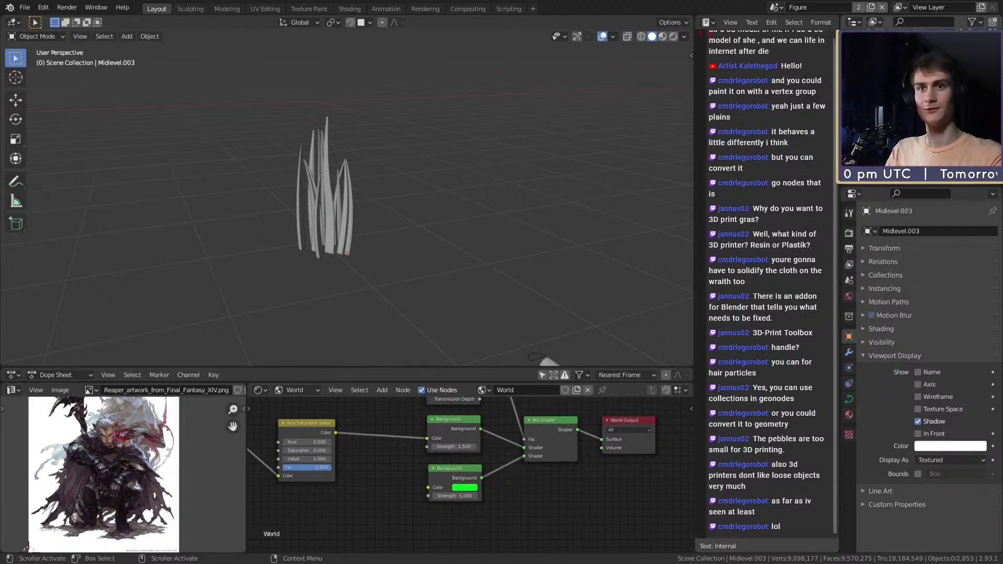
click(888, 146)
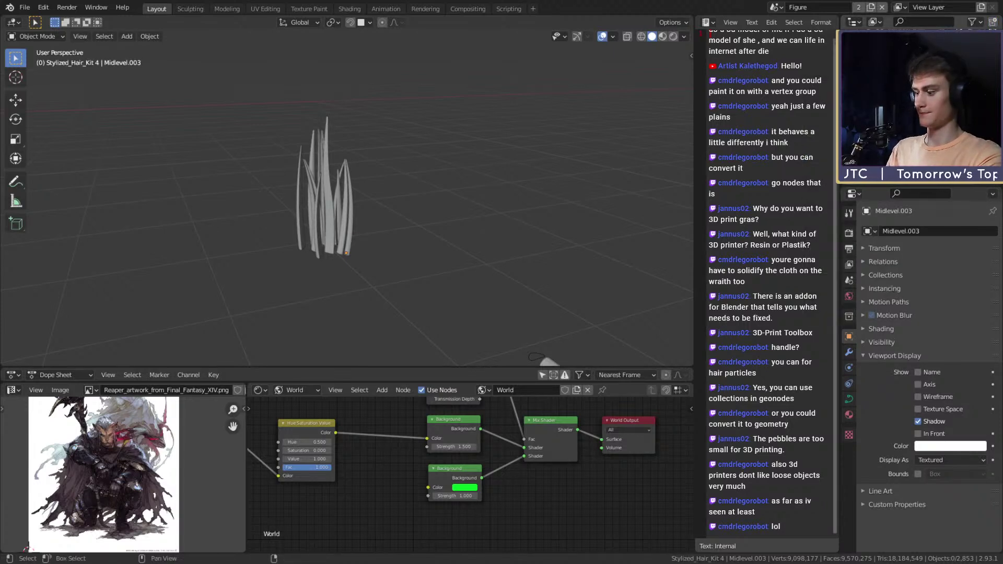
click(889, 137)
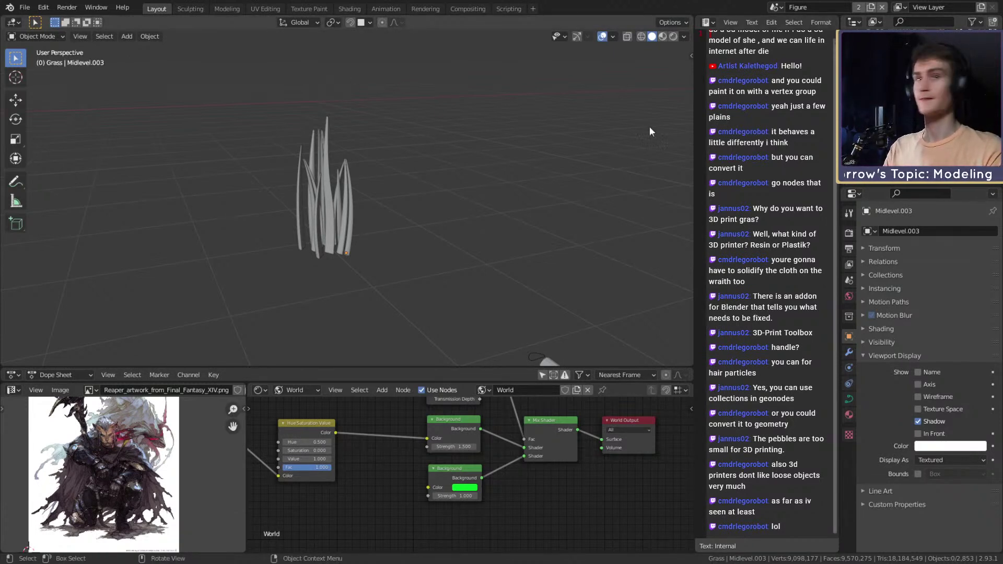
Step: Select all strands of the grass clump together
scroll(480, 192, up, 5)
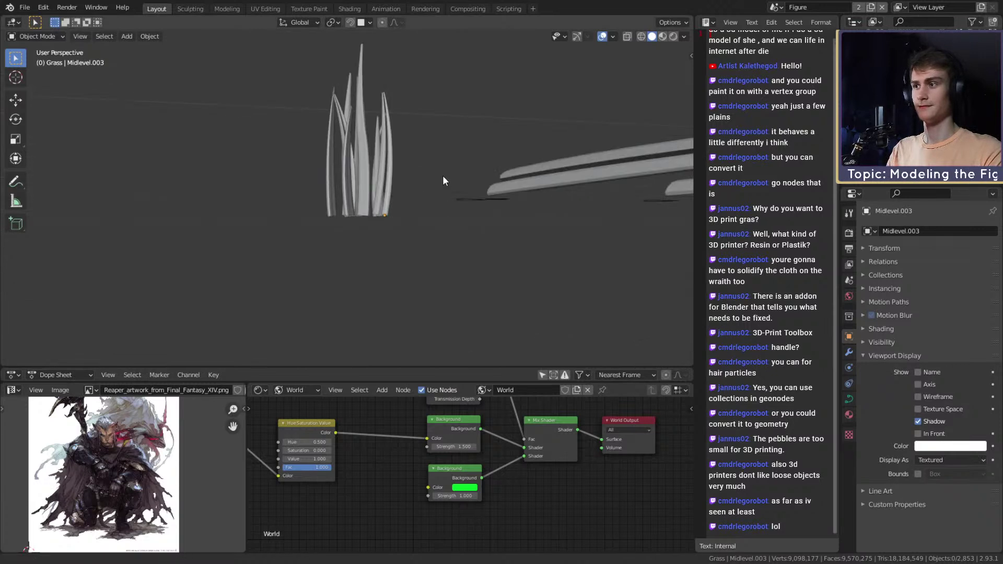
middle_drag(442, 181, 430, 199)
drag(429, 199, 312, 257)
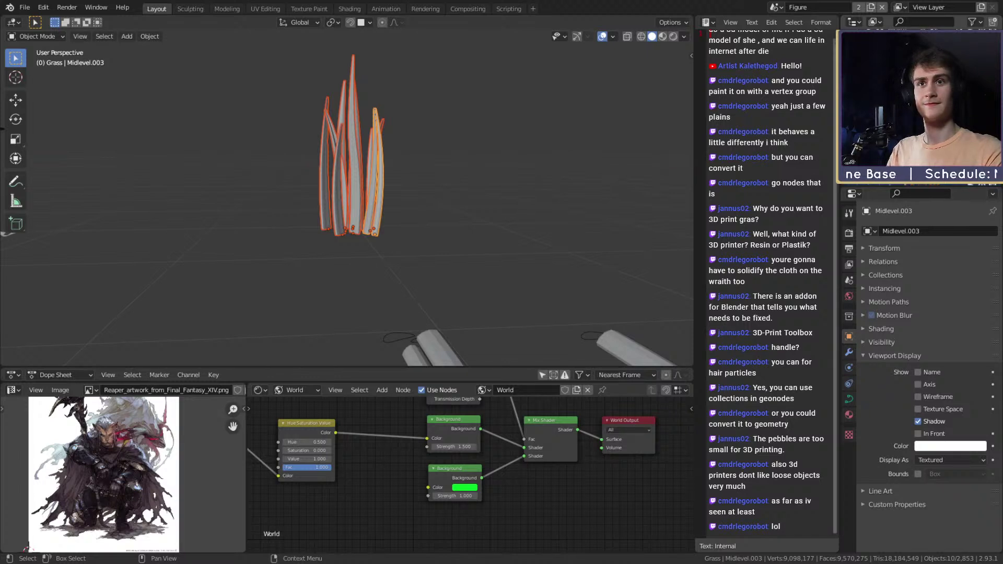
drag(440, 201, 316, 241)
Step: Select the figurine's base terrain and set the emission number of its Grass particle system to 100
middle_drag(567, 157, 462, 221)
click(315, 233)
key(KP_Decimal)
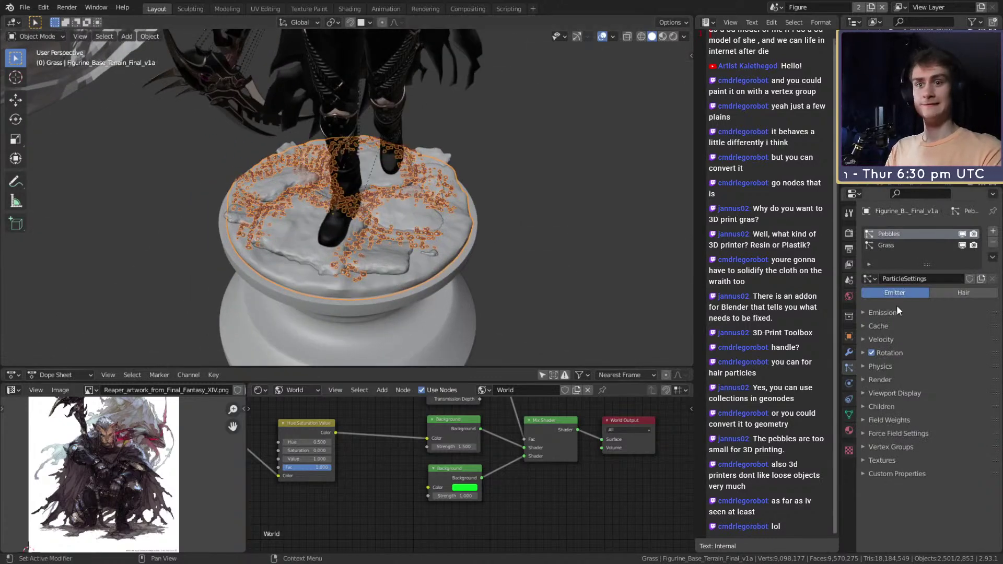
click(889, 245)
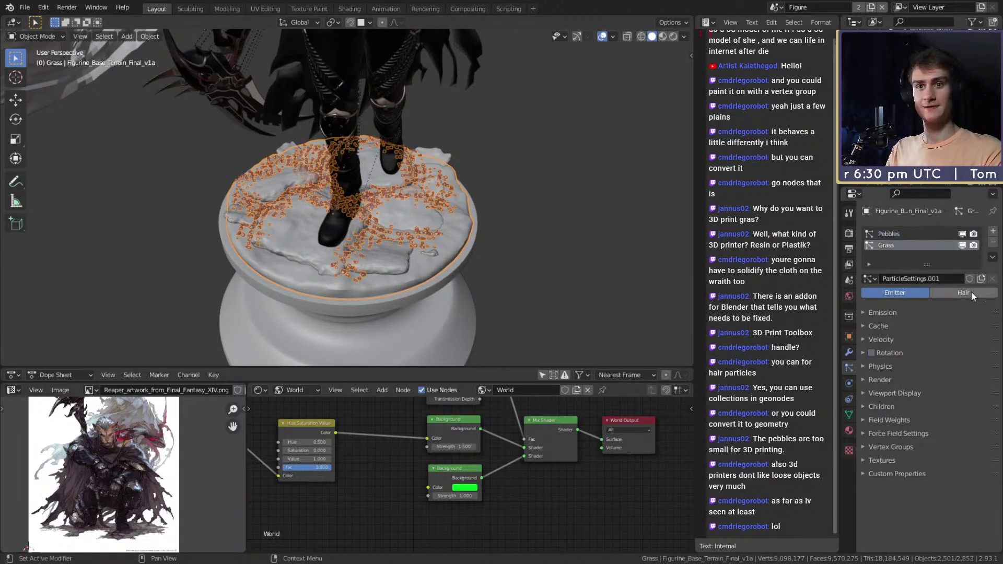
click(865, 313)
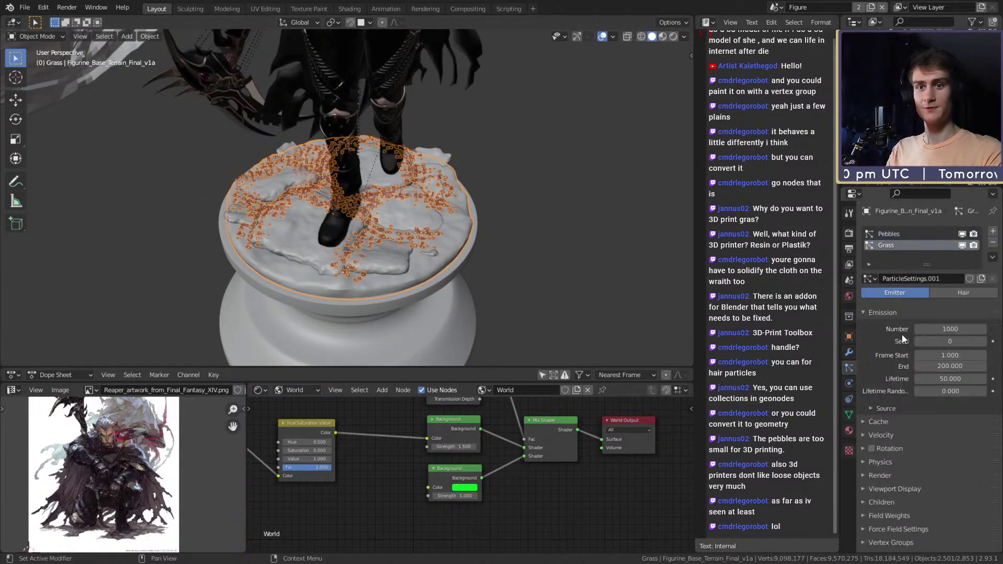
click(943, 330)
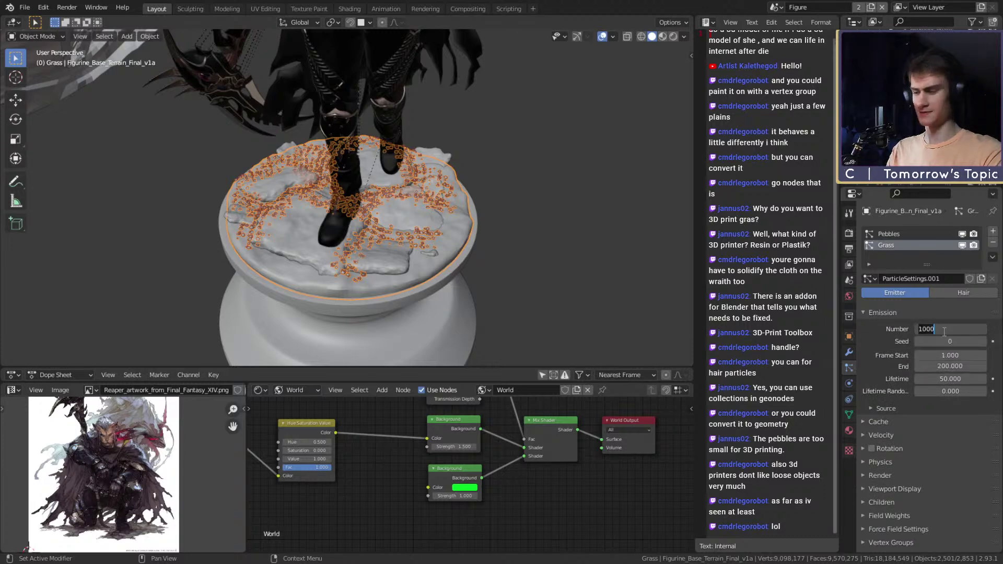
text(100)
key(Return)
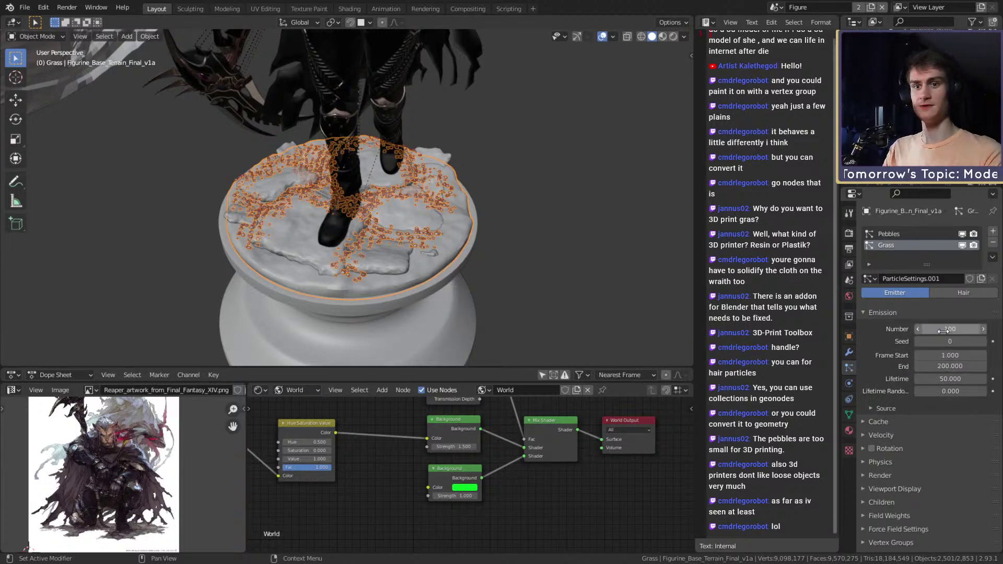
Step: Set both the start and end frames of the Grass particle emission to 0
middle_drag(497, 196, 538, 206)
key(alt+a)
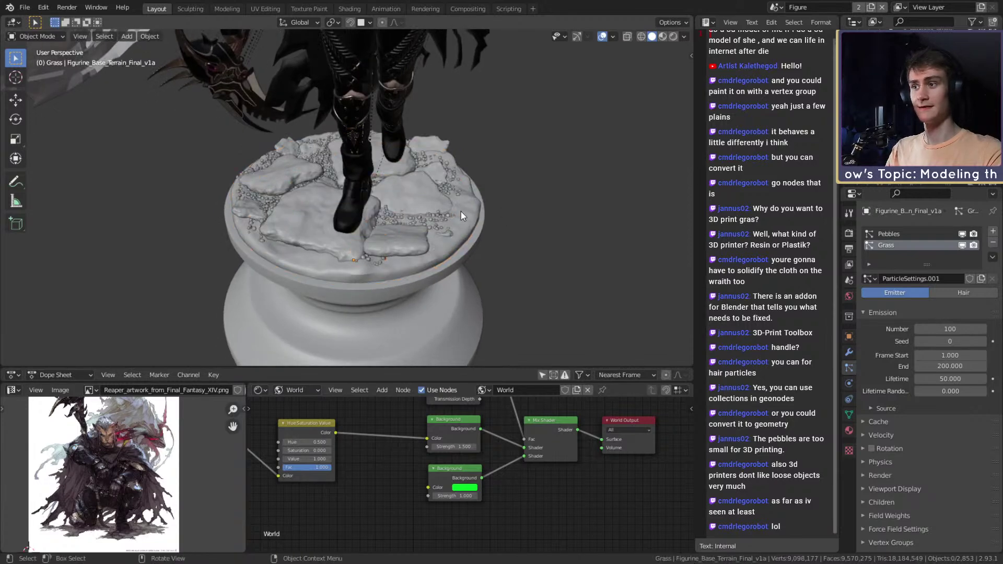
key(ctrl+z)
click(950, 360)
text(0)
key(Return)
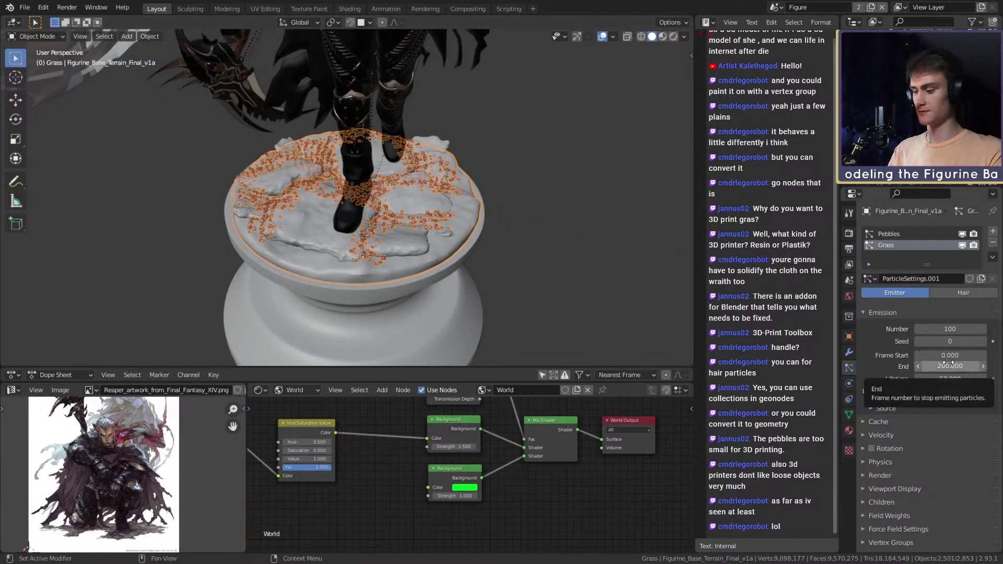
click(948, 365)
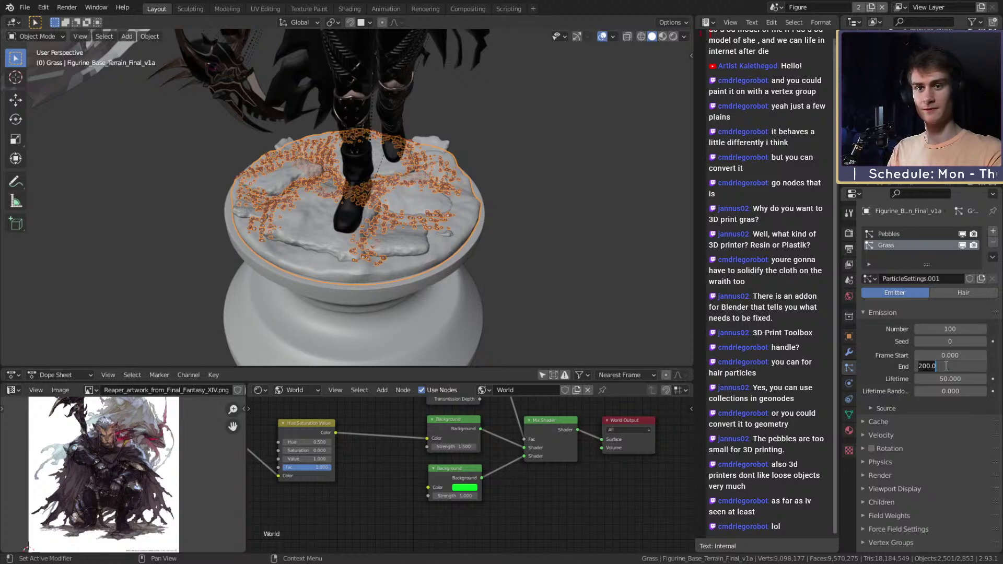
text(0)
key(Return)
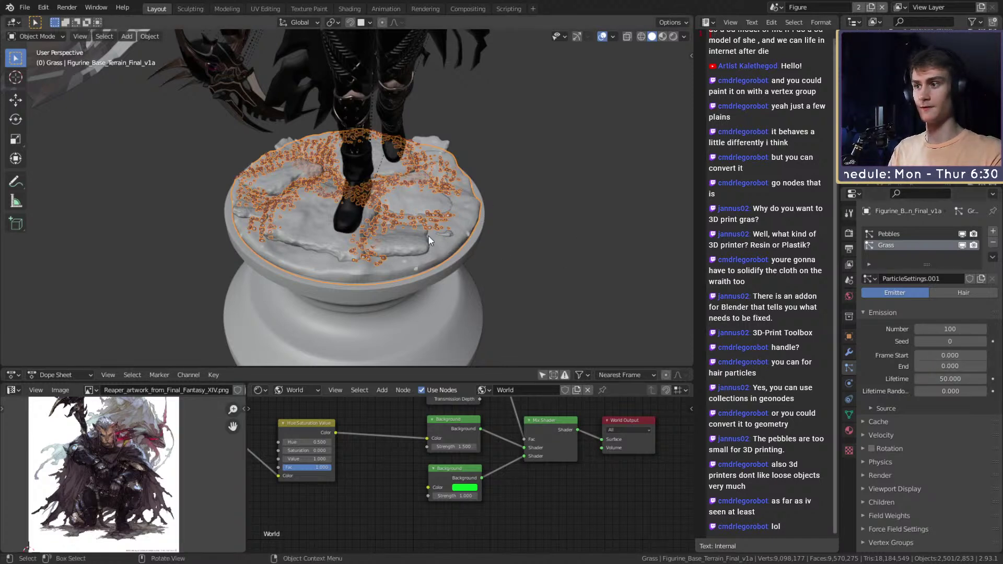
scroll(438, 239, up, 6)
scroll(477, 200, down, 5)
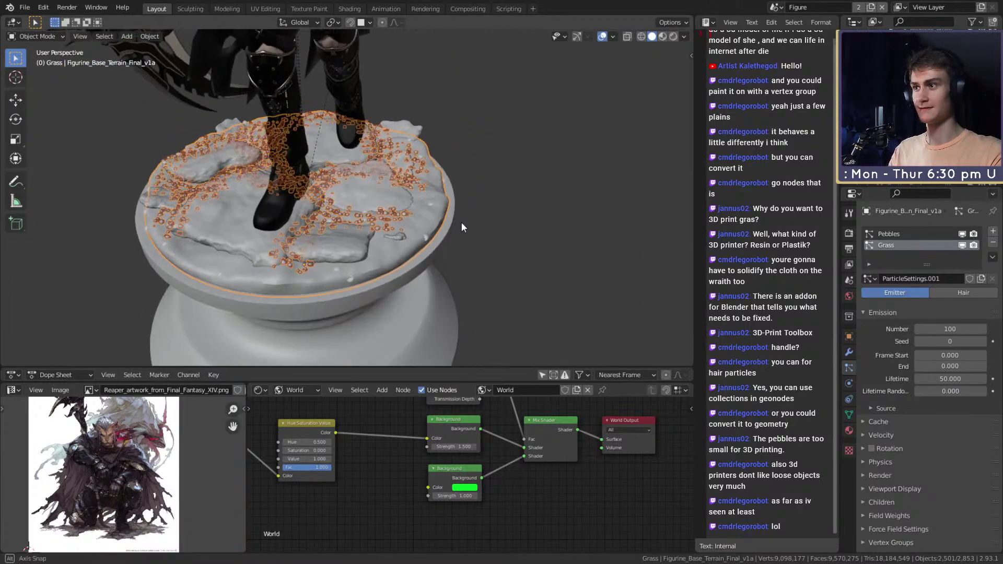
Step: Assign the Particles vertex group to the Grass system's density, invert its influence, and check the distribution on the base
scroll(887, 350, down, 1)
click(867, 542)
scroll(868, 541, down, 1)
click(865, 526)
click(865, 519)
scroll(864, 518, down, 5)
click(950, 429)
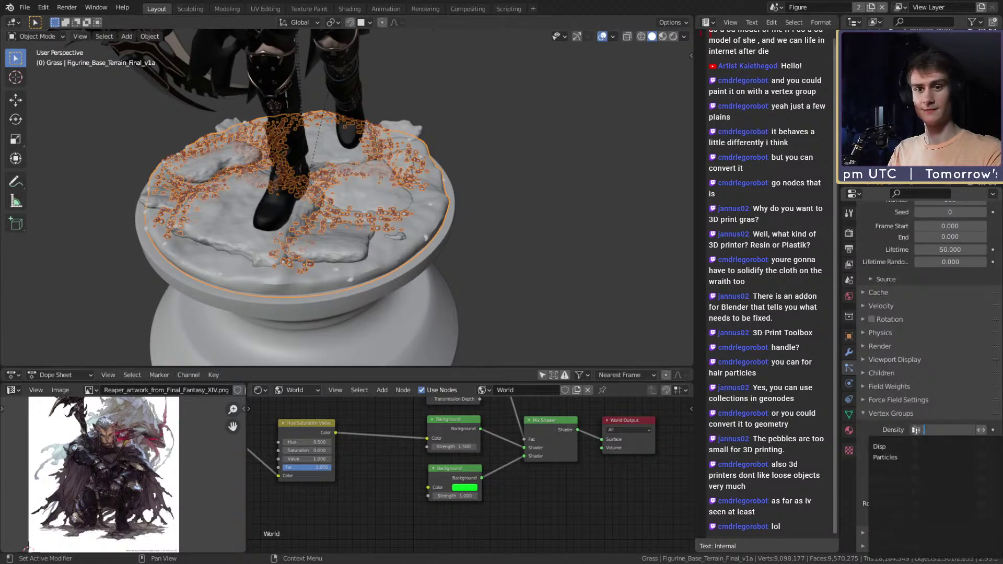
click(883, 457)
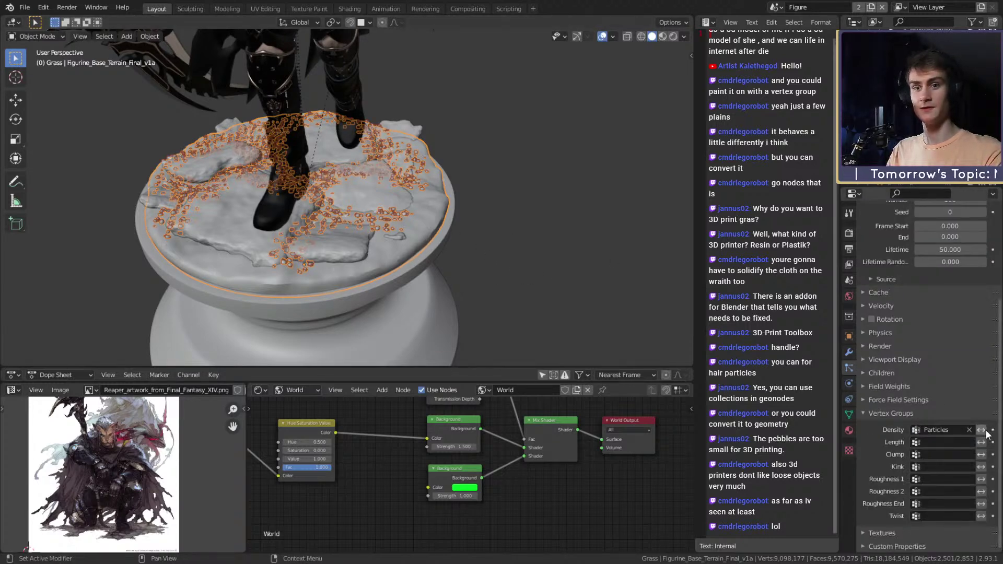
shift+middle_drag(340, 211, 387, 174)
scroll(387, 180, up, 3)
middle_drag(386, 218, 286, 192)
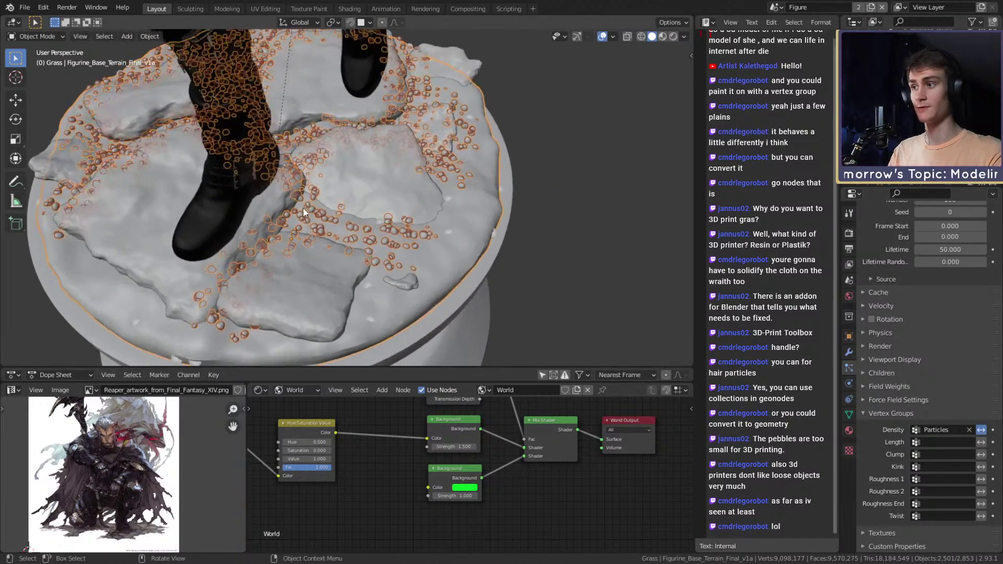
scroll(369, 221, down, 3)
middle_drag(369, 220, 444, 229)
scroll(403, 218, up, 3)
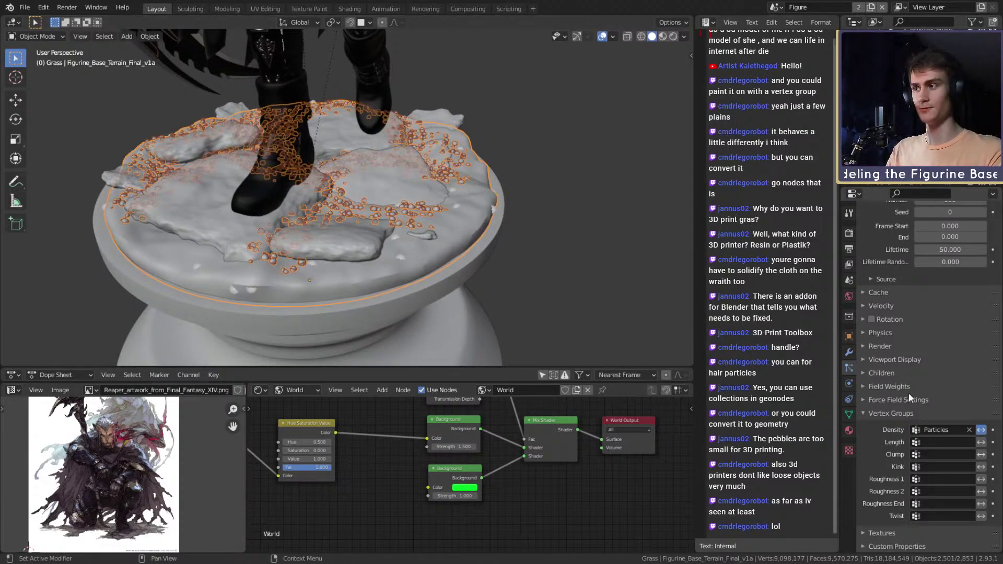
middle_drag(502, 221, 508, 242)
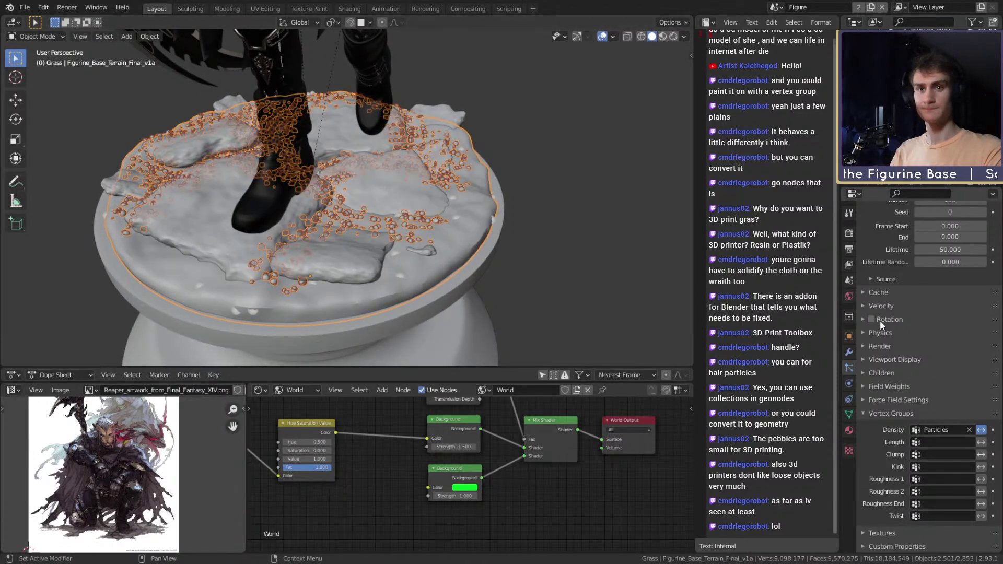
Step: Try rendering the Grass particles as Object and browse the available instance objects
scroll(876, 317, up, 5)
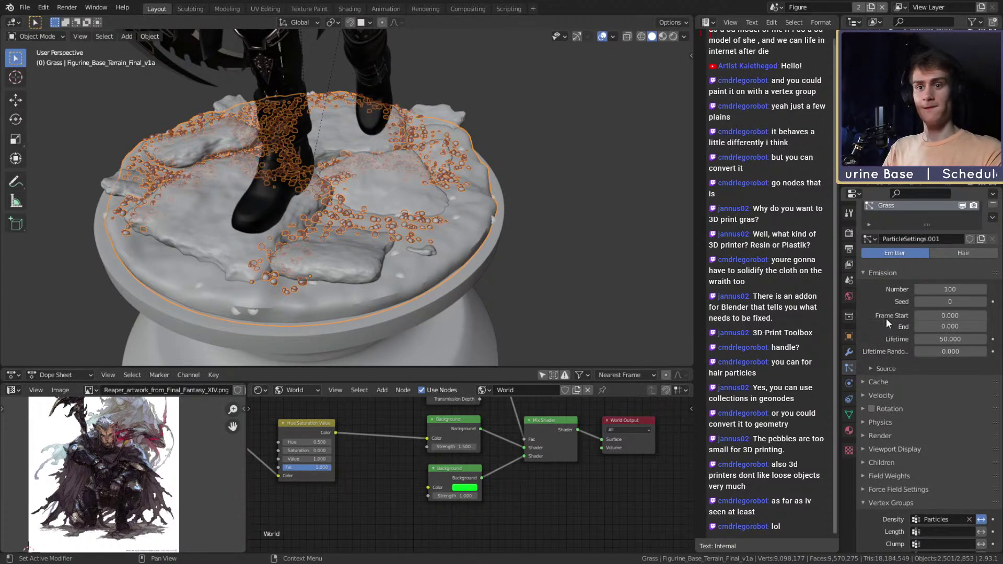
click(870, 434)
scroll(888, 365, down, 8)
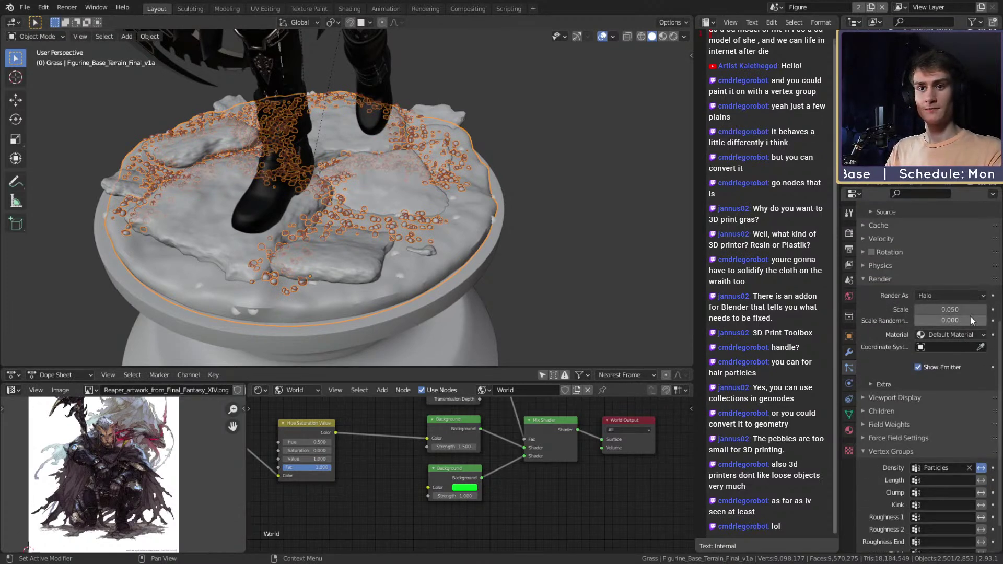
click(920, 296)
click(914, 358)
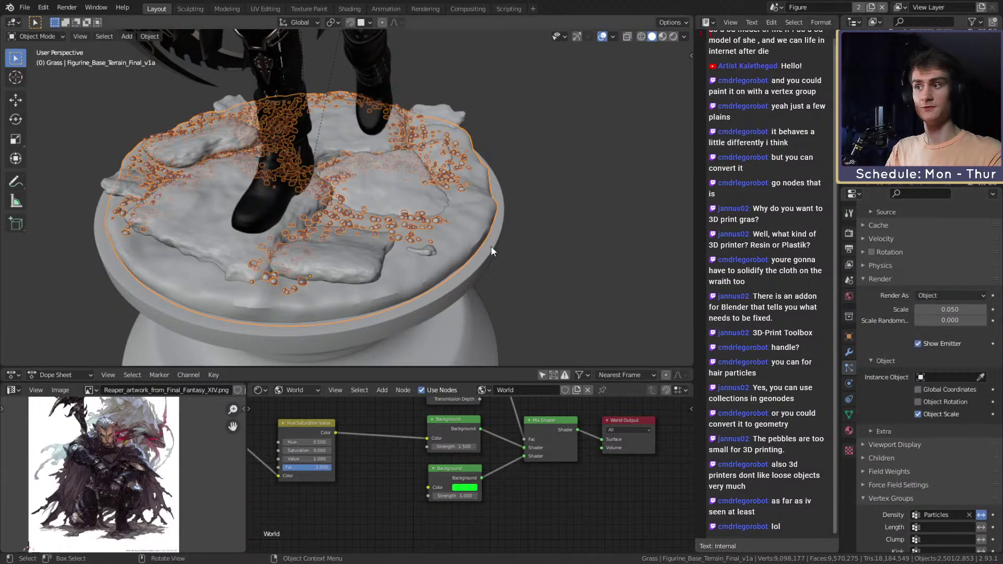
scroll(470, 240, down, 6)
middle_drag(469, 240, 600, 225)
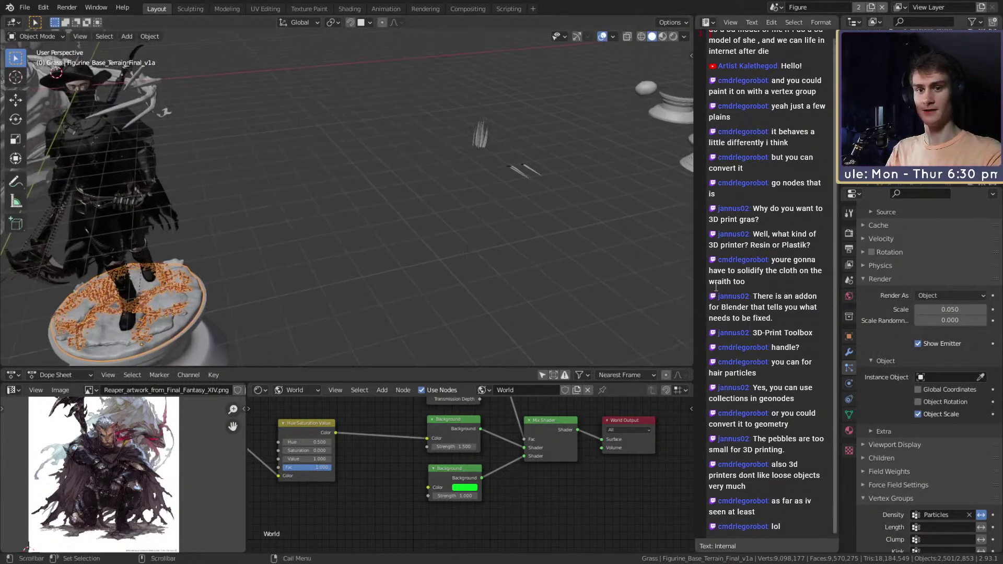
click(924, 376)
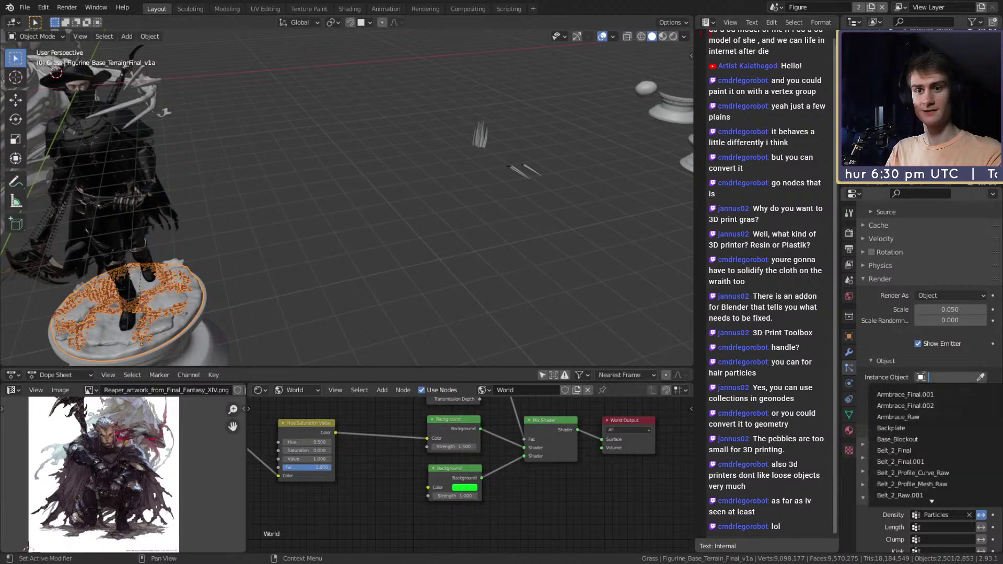
scroll(895, 375, down, 12)
scroll(895, 375, up, 3)
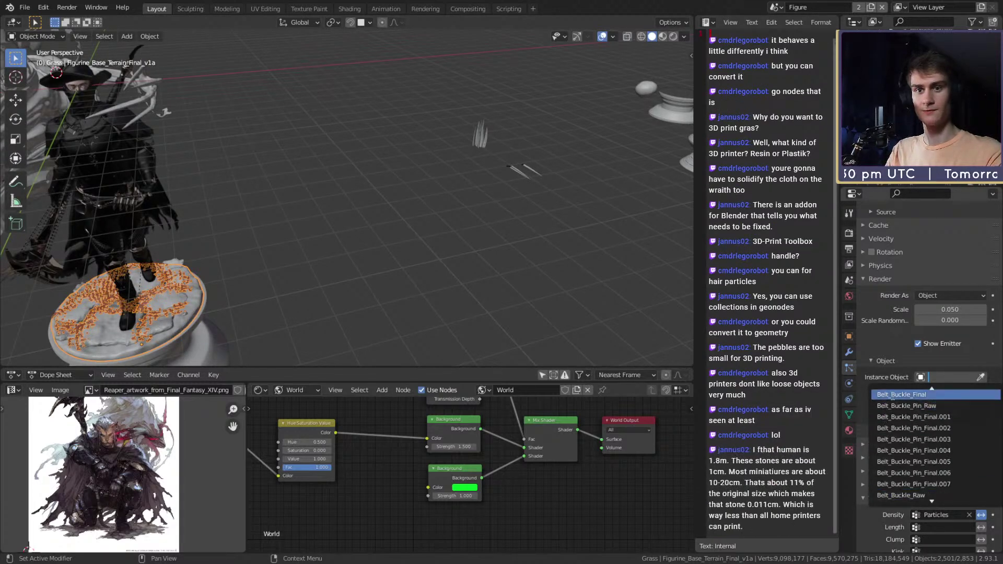
key(Escape)
Step: Render the Grass particles as Collection, using the Grass collection as the instance collection
click(932, 296)
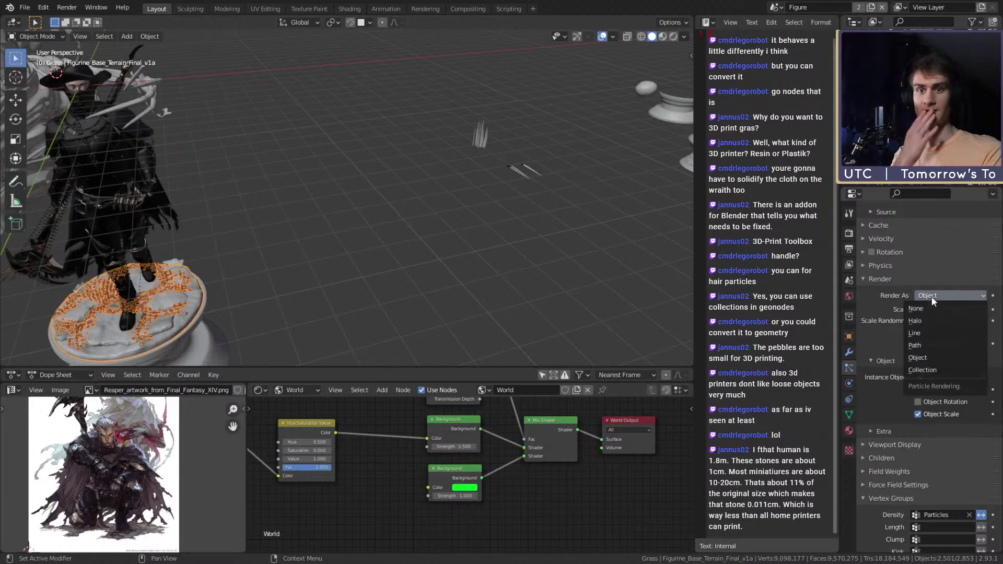
click(922, 370)
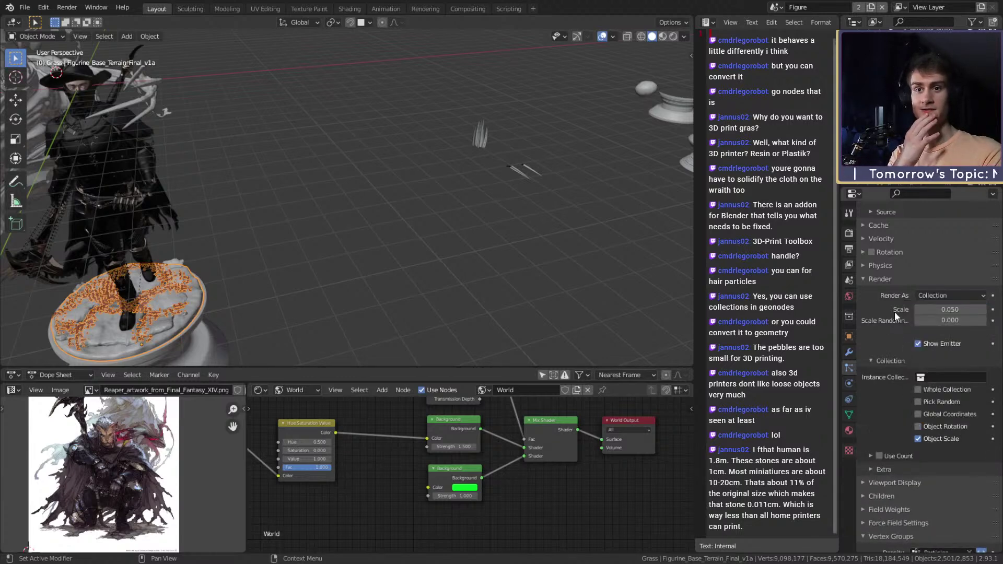
click(920, 377)
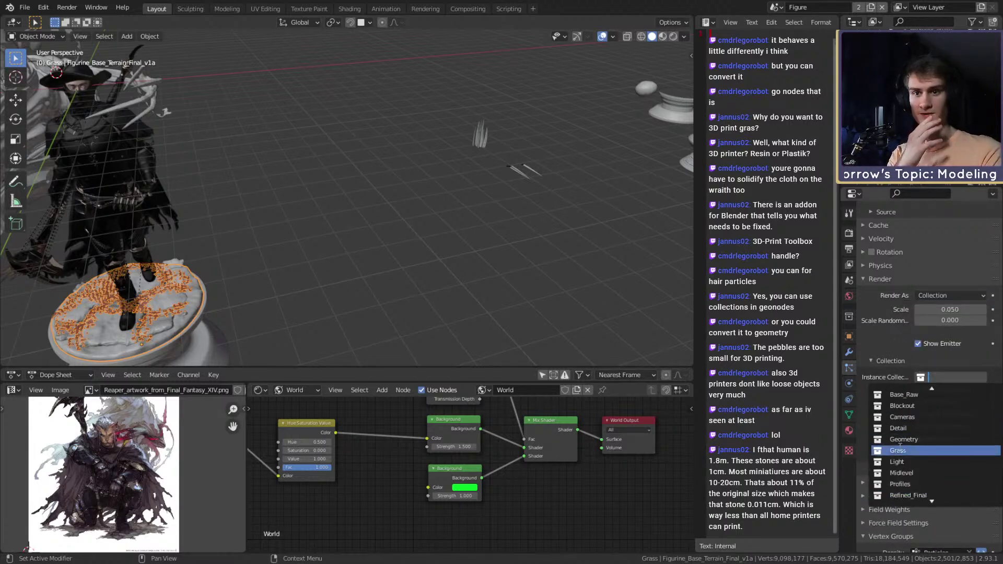
click(898, 450)
middle_drag(402, 229, 472, 192)
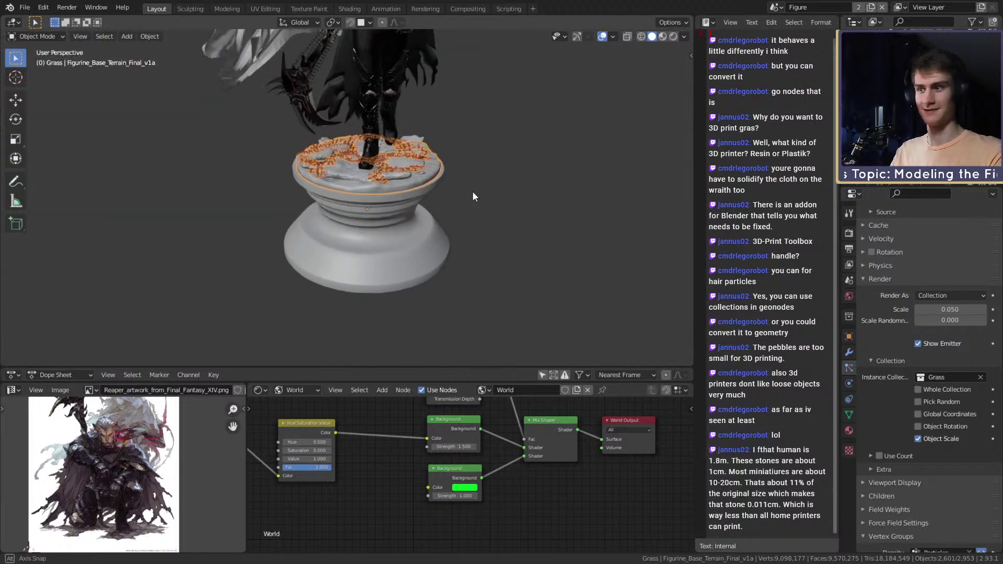
scroll(469, 189, up, 6)
Step: Enable Whole Collection for the Grass particle instances and inspect the scattered clumps on the figurine's base
click(918, 389)
scroll(468, 194, down, 5)
scroll(469, 206, up, 8)
middle_drag(468, 206, 444, 209)
scroll(398, 236, up, 5)
scroll(397, 235, down, 6)
scroll(479, 206, down, 5)
scroll(494, 216, up, 8)
scroll(457, 217, down, 5)
scroll(506, 182, down, 6)
scroll(472, 220, up, 4)
scroll(487, 223, down, 4)
scroll(462, 225, up, 5)
scroll(462, 221, up, 3)
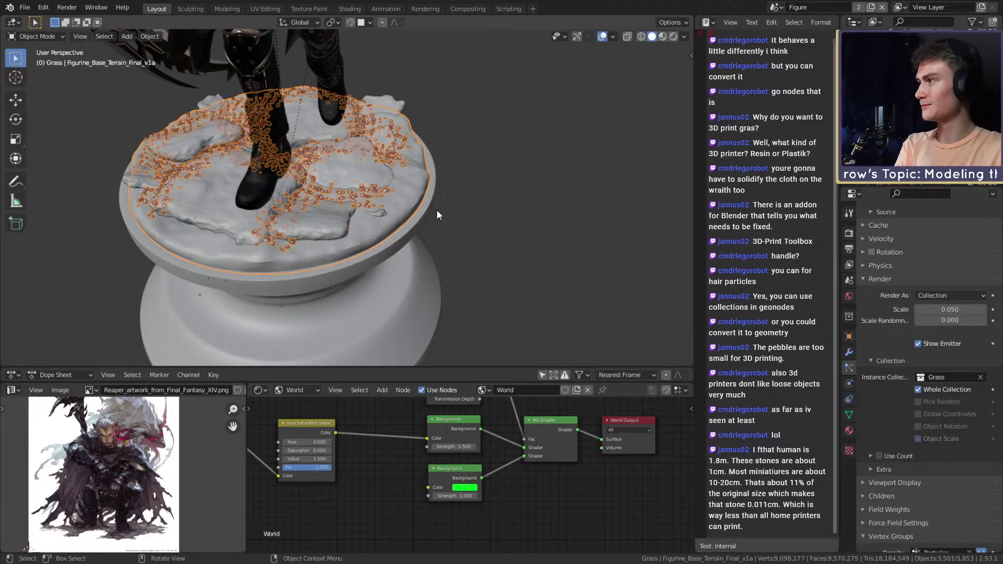
Step: Deselect everything, review the particles on the base, and save the file
click(522, 152)
scroll(449, 224, down, 3)
scroll(448, 202, up, 3)
mouse_move(448, 225)
middle_down()
mouse_move(448, 201)
mouse_move(469, 221)
mouse_move(470, 188)
mouse_move(446, 217)
mouse_move(459, 224)
middle_up()
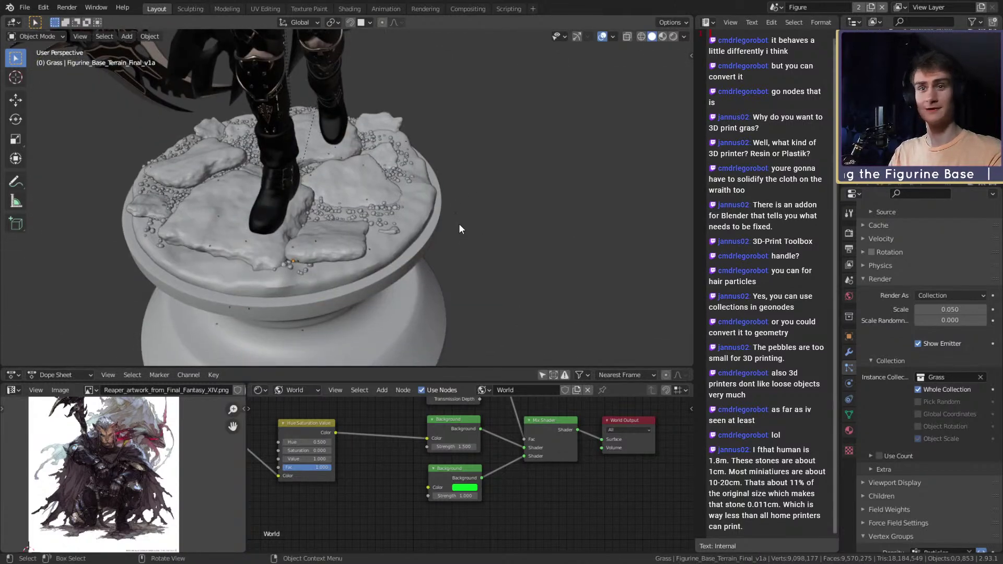
click(28, 10)
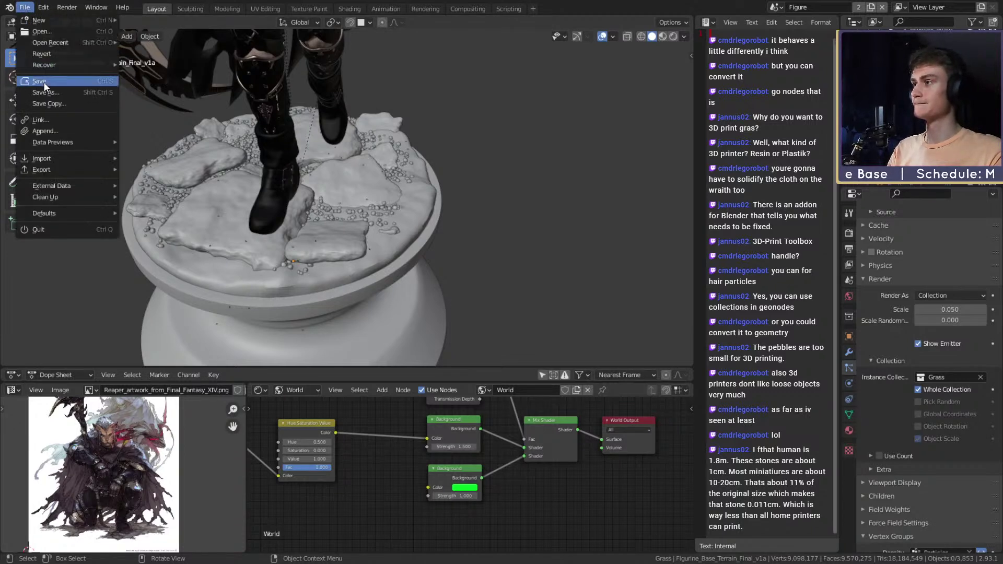
click(79, 83)
Step: Reselect the base terrain and raise the render scale of its Grass particles to 0.273
click(423, 205)
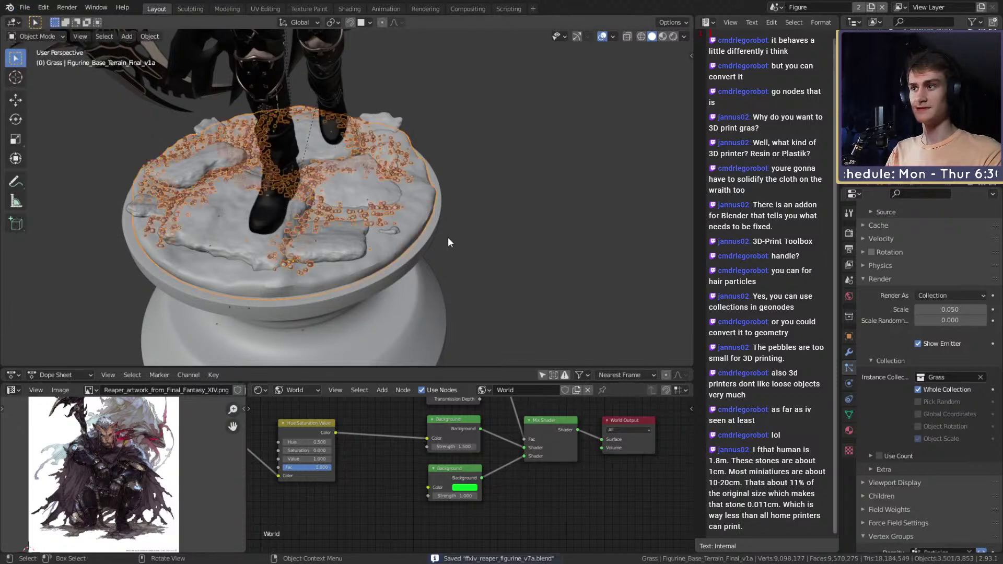
scroll(882, 353, down, 2)
drag(950, 265, 985, 265)
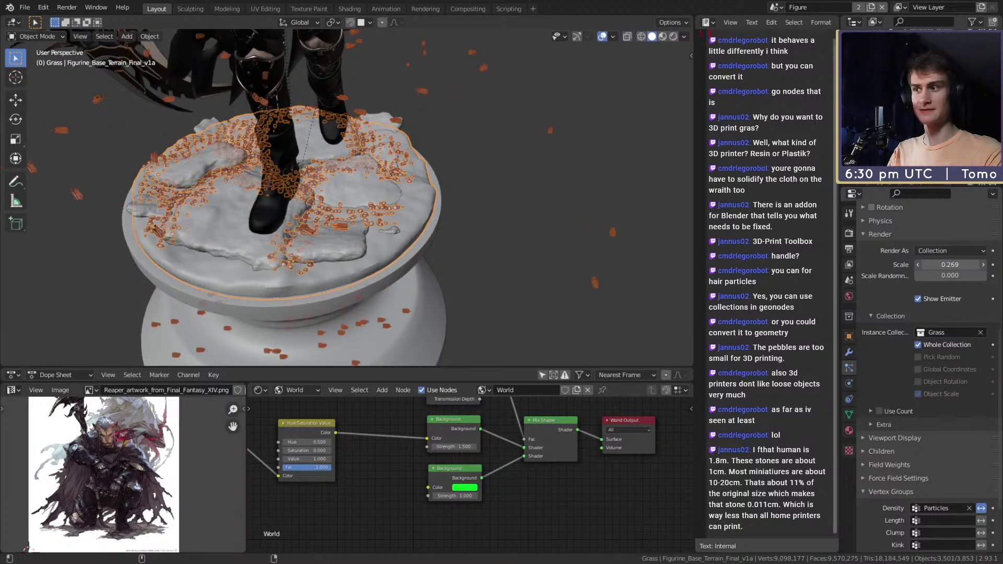
Step: Select the grass clump's strands beside the figurine and try moving them in the horizontal plane
scroll(590, 208, down, 5)
shift+middle_drag(590, 208, 393, 208)
scroll(408, 173, up, 3)
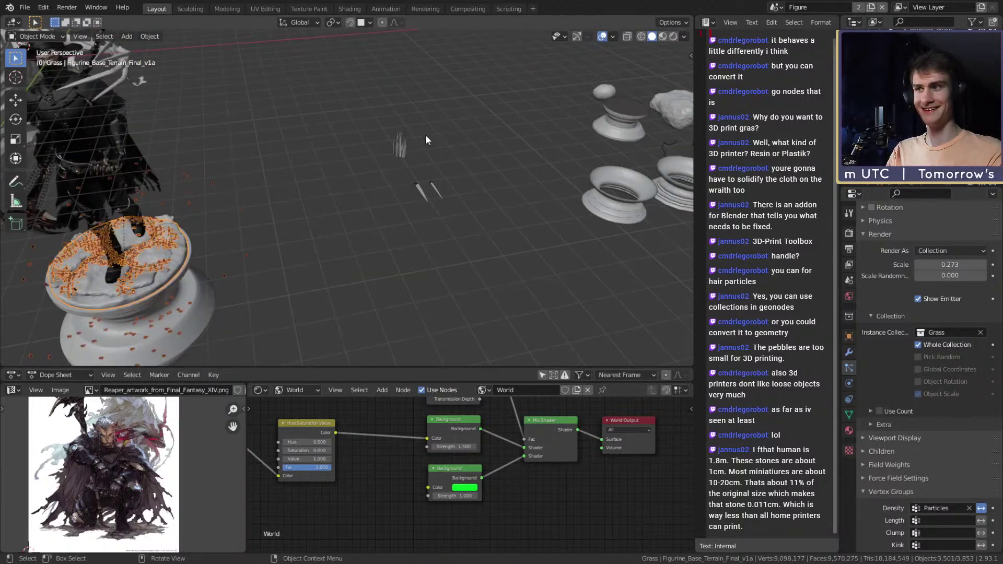
shift+middle_drag(374, 164, 588, 211)
key(g)
key(shift+z)
right_click(454, 152)
middle_drag(454, 153, 529, 161)
Step: Show the transform values and set the base terrain's X, Y and Z location to 0 m
key(n)
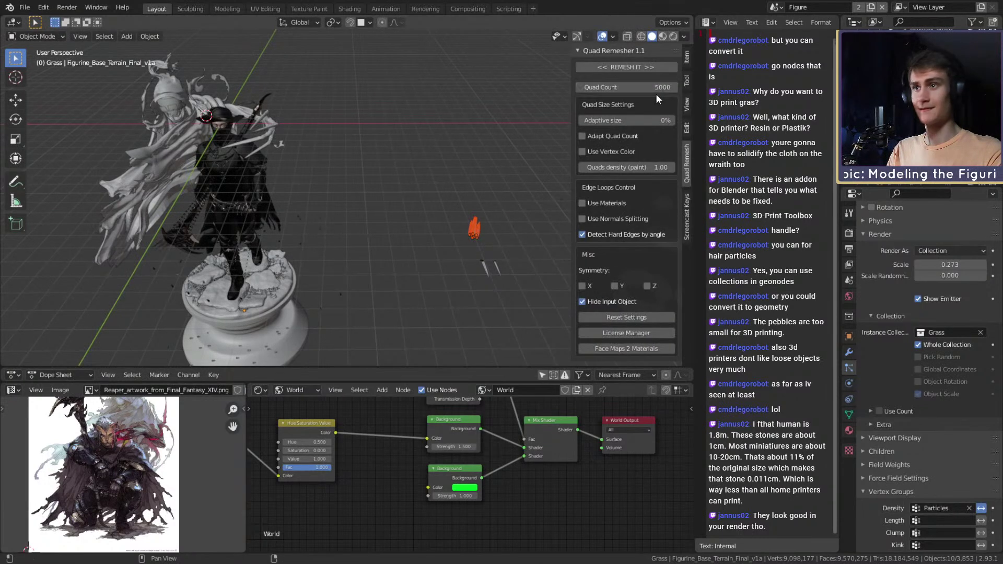
click(687, 56)
click(582, 50)
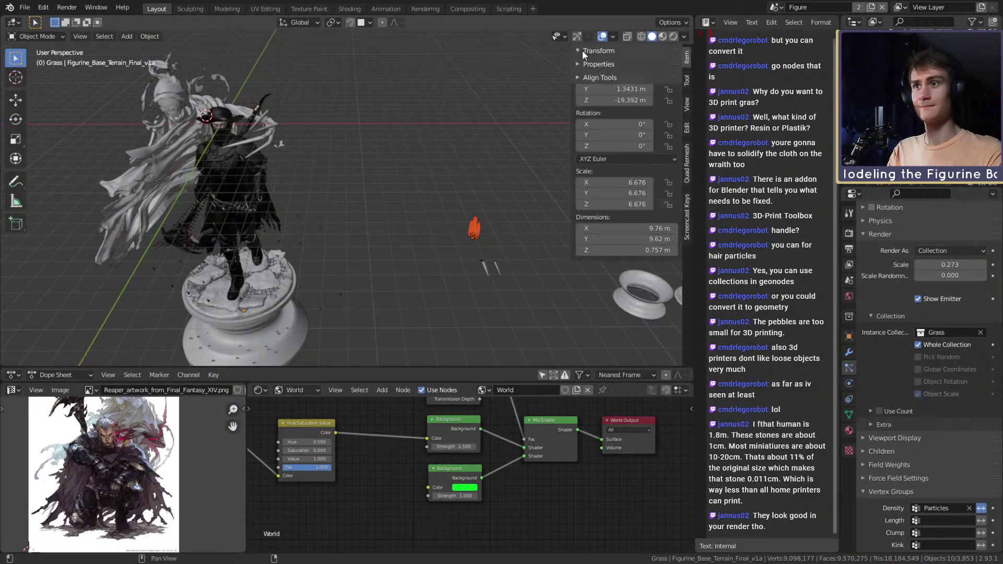
click(620, 88)
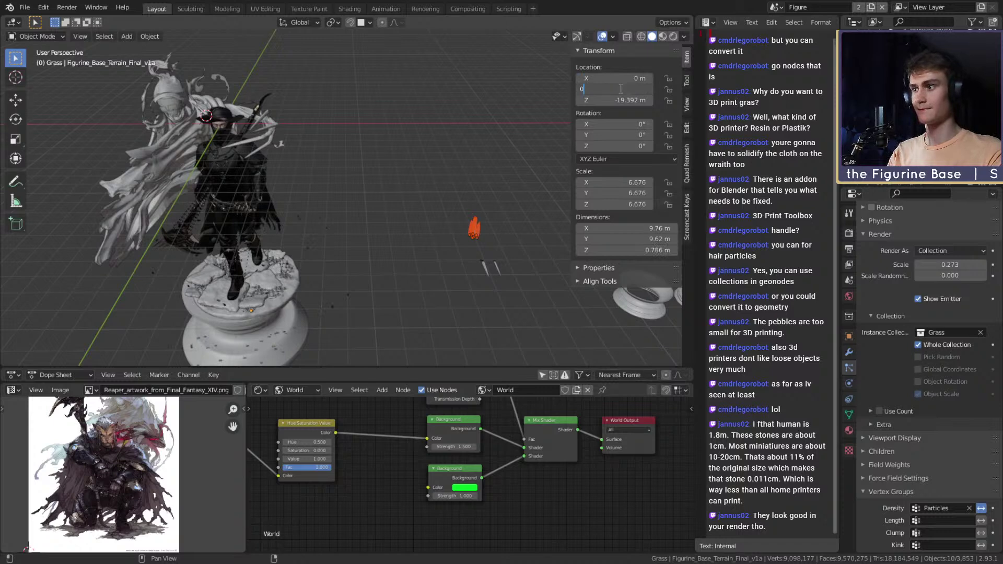
text(0)
click(616, 99)
text(0)
key(Return)
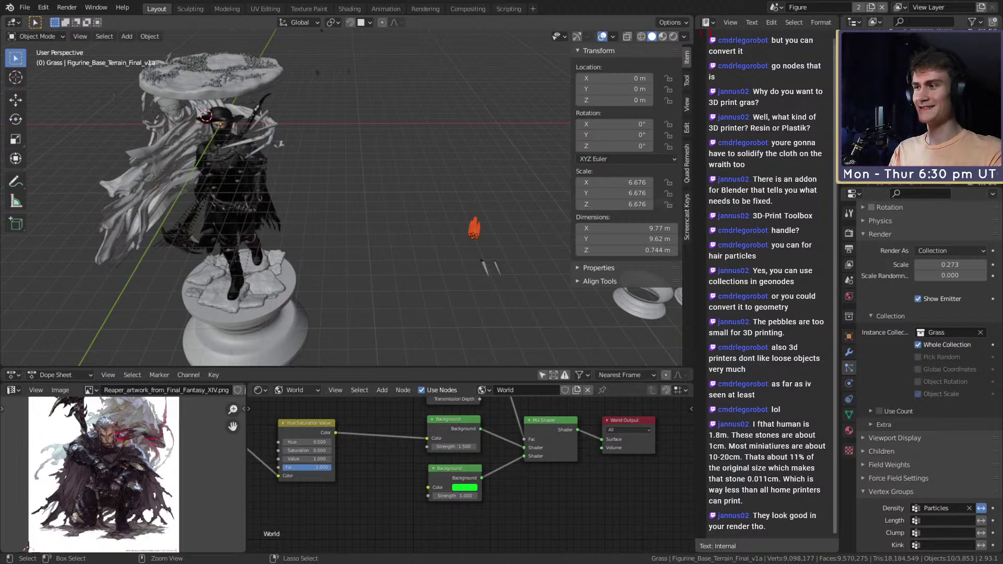
Step: Undo the three location changes on the base terrain
key(ctrl+z)
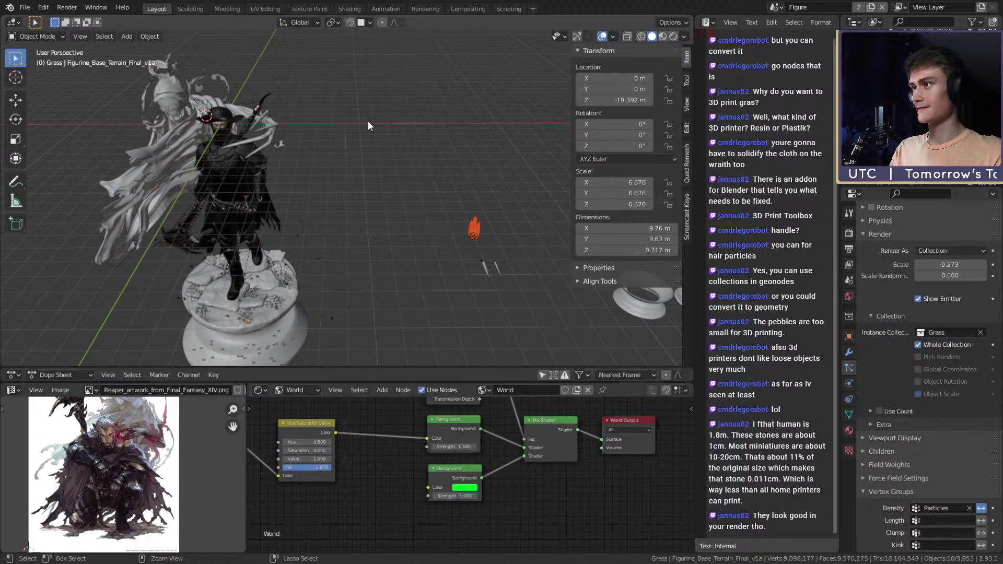
key(ctrl+z)
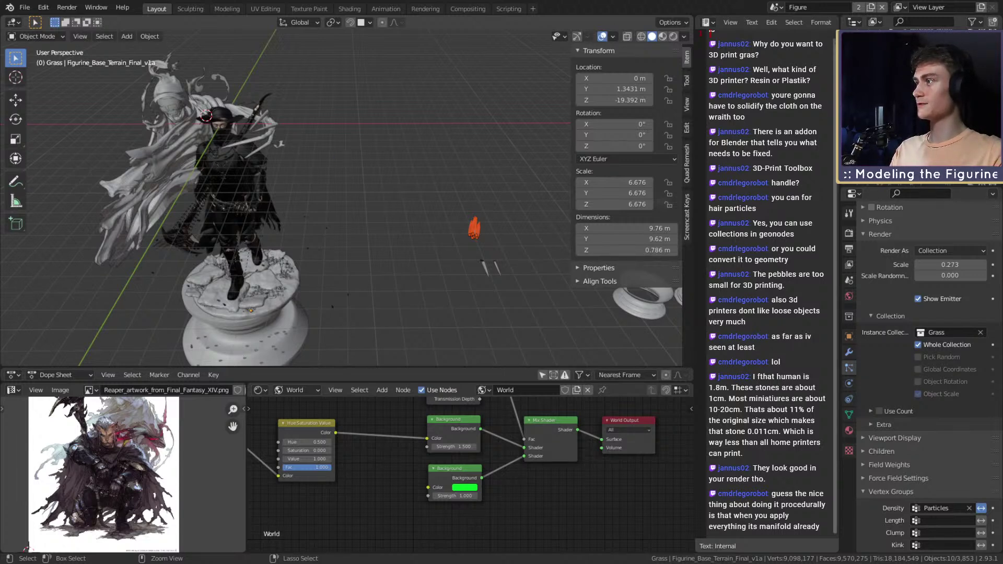
key(ctrl+z)
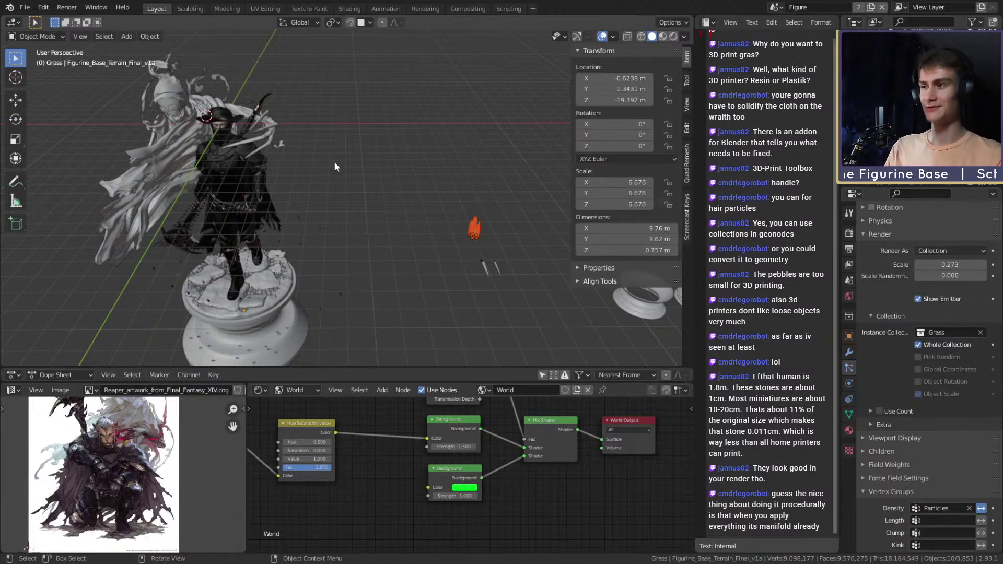
Step: Try again to move the grass clump horizontally toward the figurine with the global Z axis locked
middle_drag(395, 226, 365, 150)
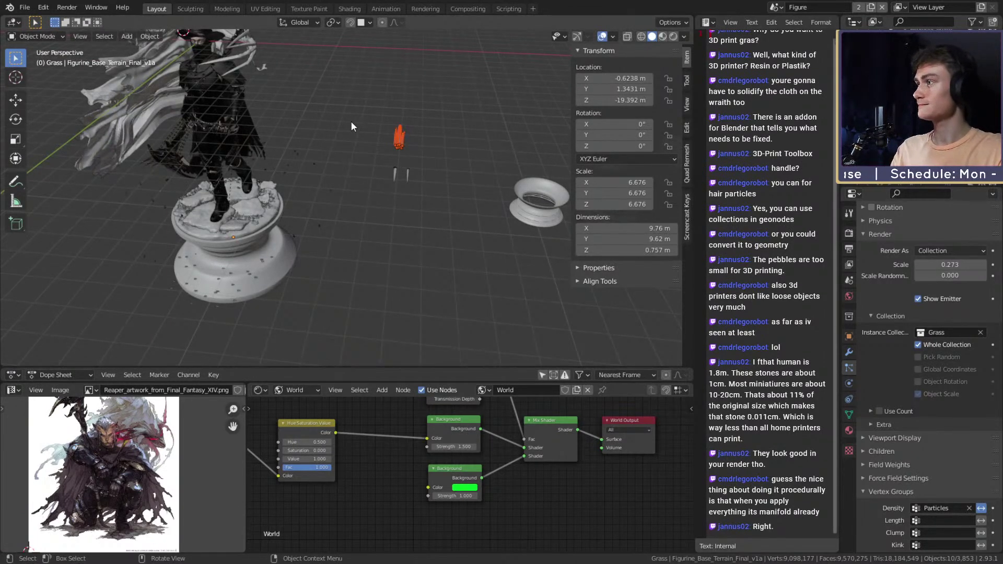
middle_drag(348, 97, 372, 173)
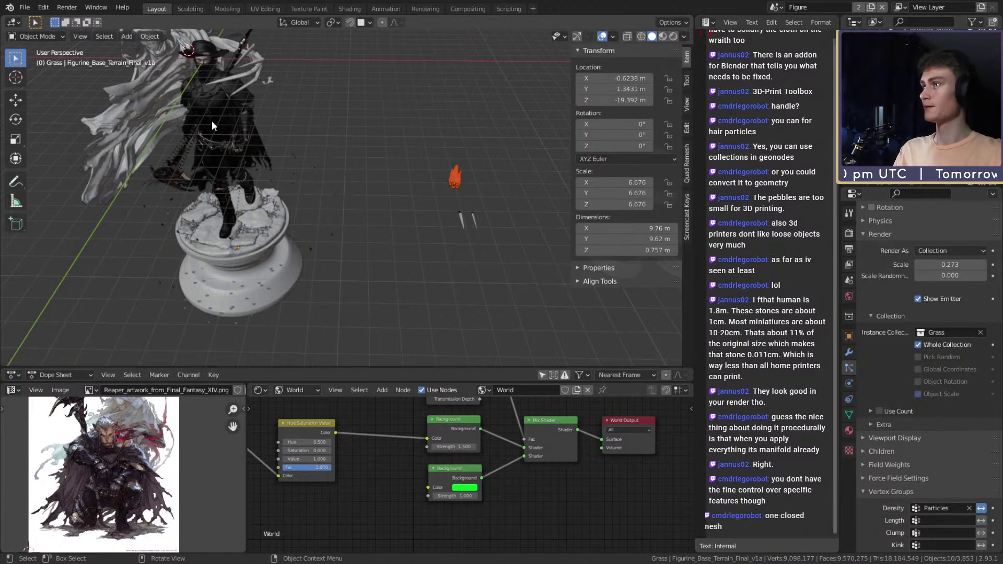
middle_drag(290, 128, 371, 127)
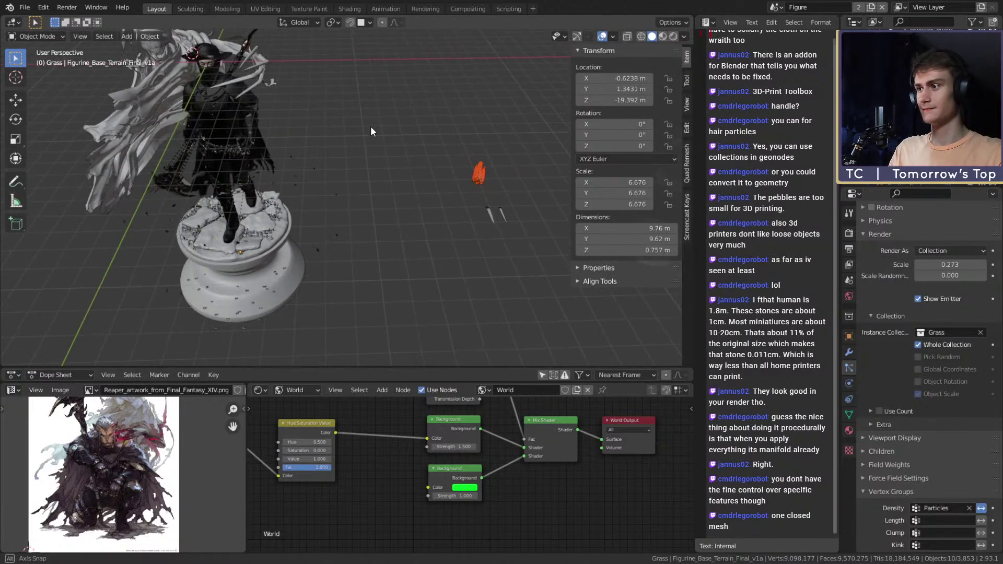
drag(526, 152, 470, 181)
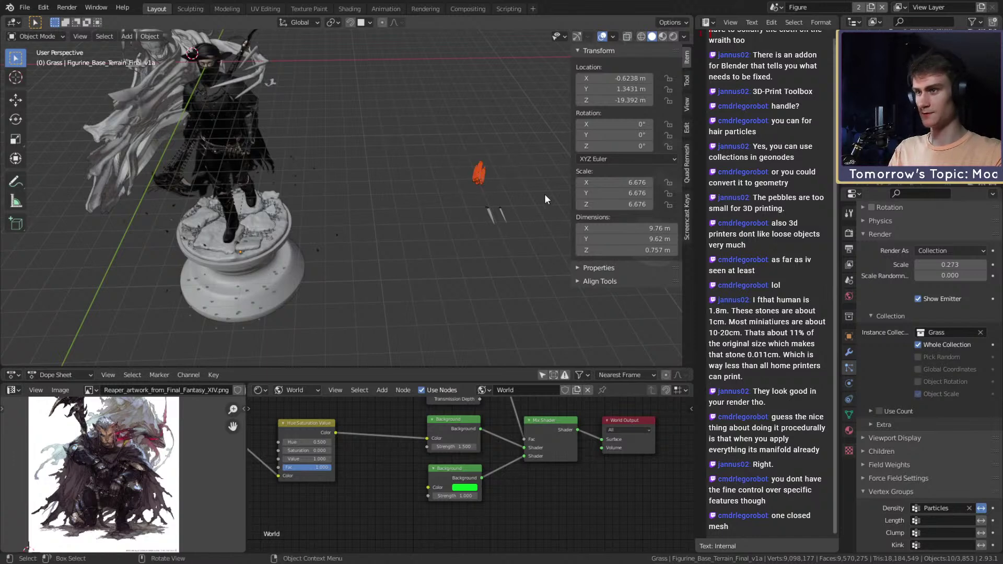
key(g)
key(shift+z)
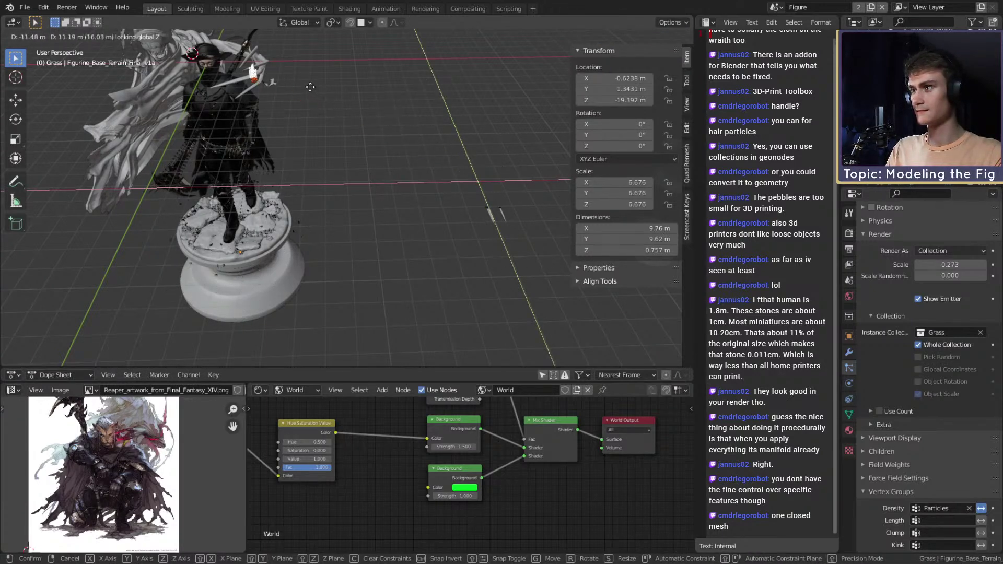
key(Escape)
Step: Try an X location of 0 m for the base terrain and undo it
double_click(608, 78)
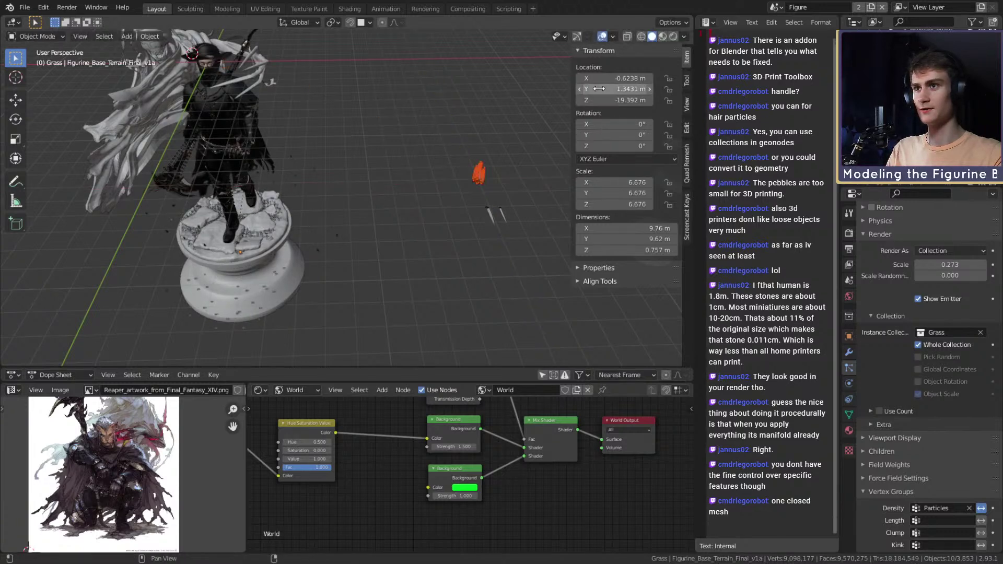
text(0)
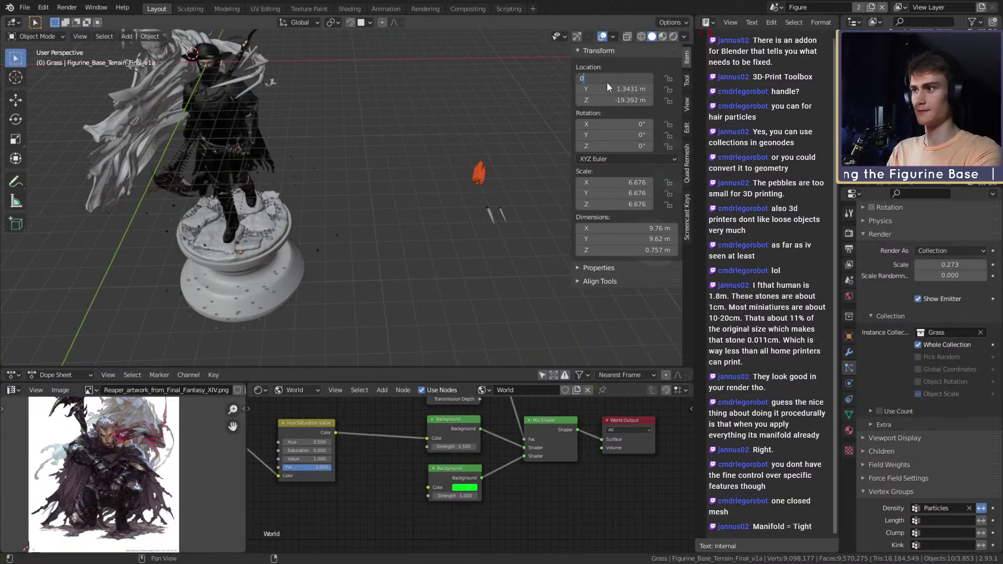
key(Return)
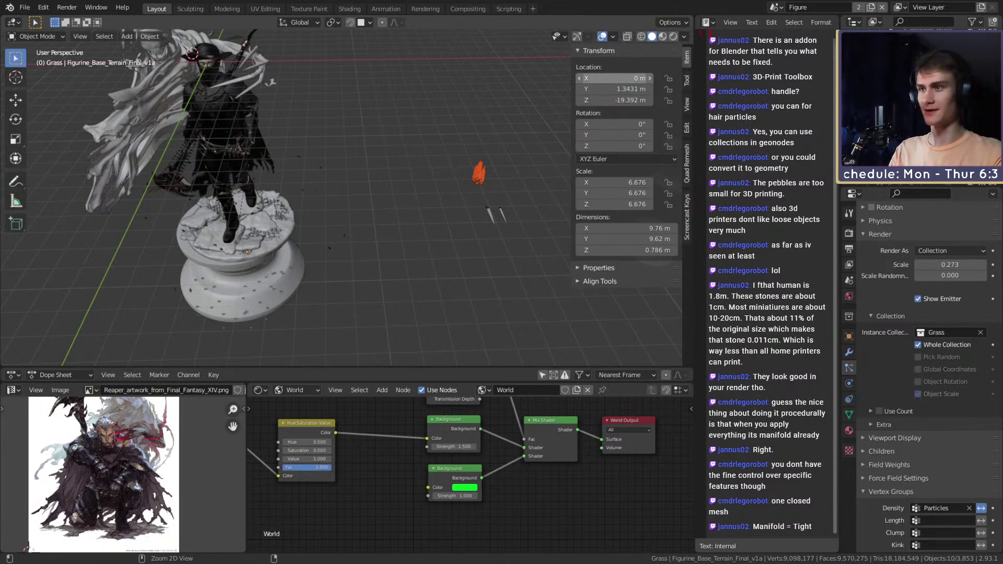
key(ctrl+z)
middle_drag(396, 162, 394, 171)
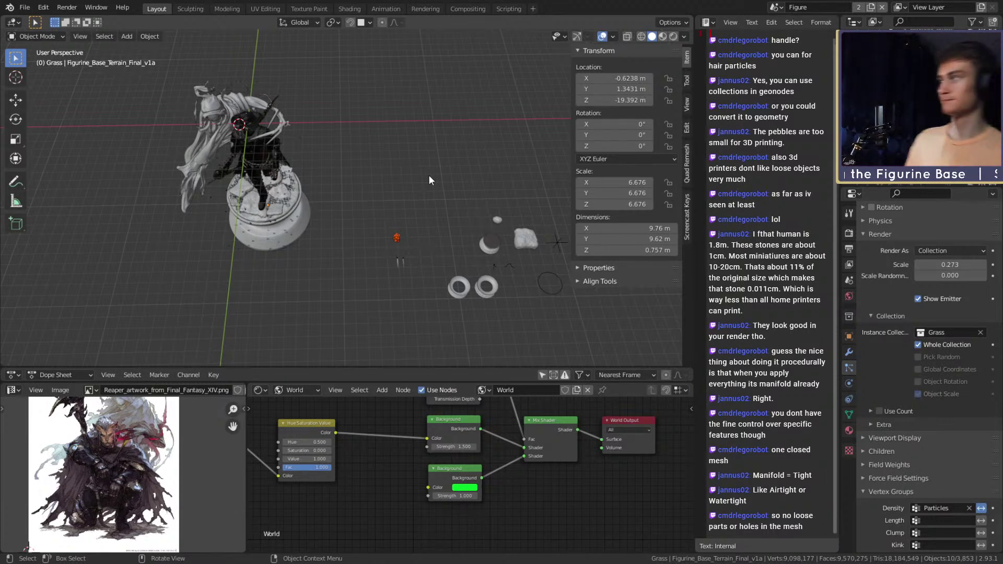
middle_drag(360, 255, 365, 203)
scroll(353, 209, up, 2)
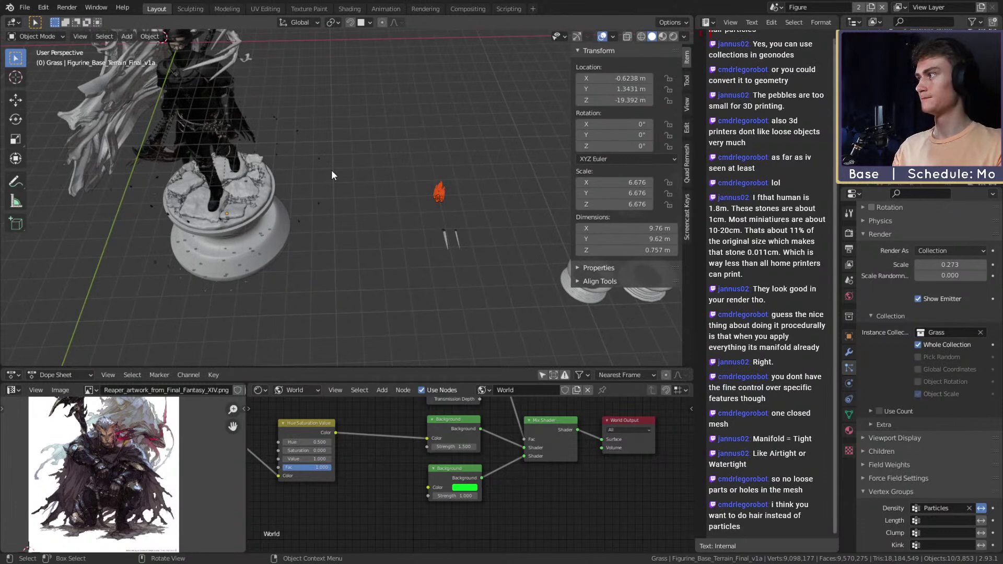
middle_drag(475, 241, 385, 203)
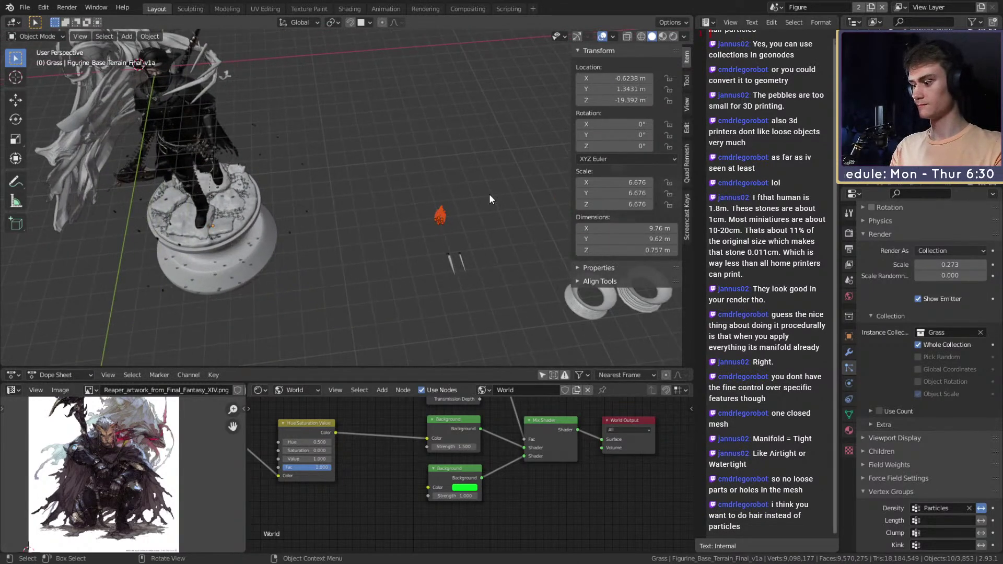
mouse_move(489, 195)
middle_down()
mouse_move(465, 168)
mouse_move(499, 196)
middle_up()
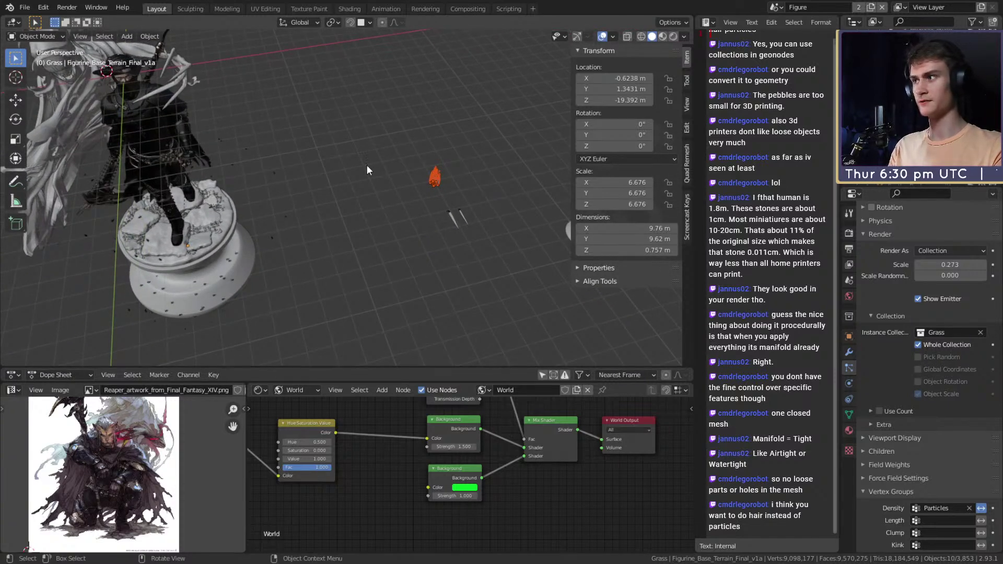
Step: Remove the Grass particle system from the base terrain, keeping only the Pebbles system
scroll(881, 282, up, 5)
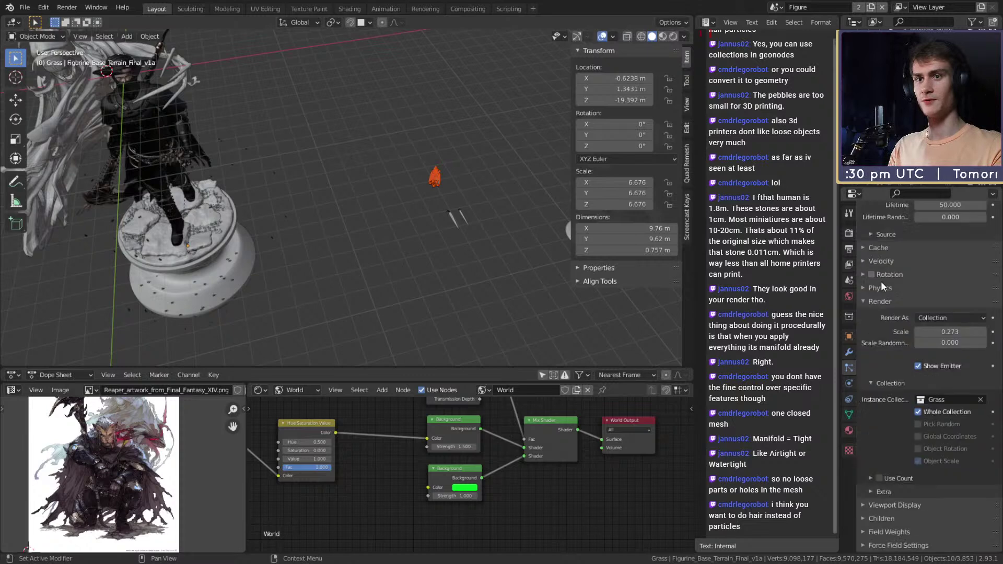
scroll(882, 281, up, 5)
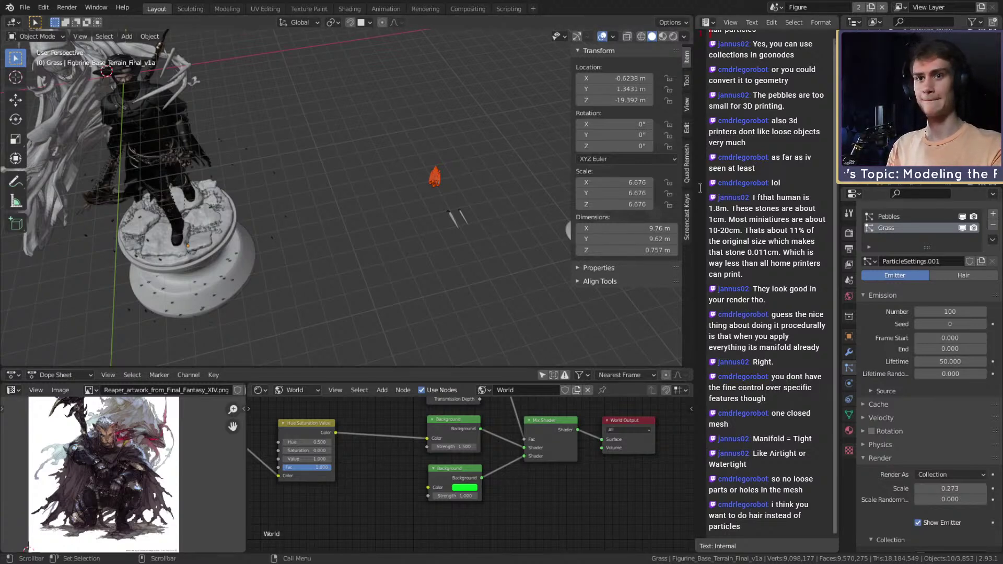
middle_drag(391, 178, 366, 180)
scroll(394, 215, up, 6)
click(365, 180)
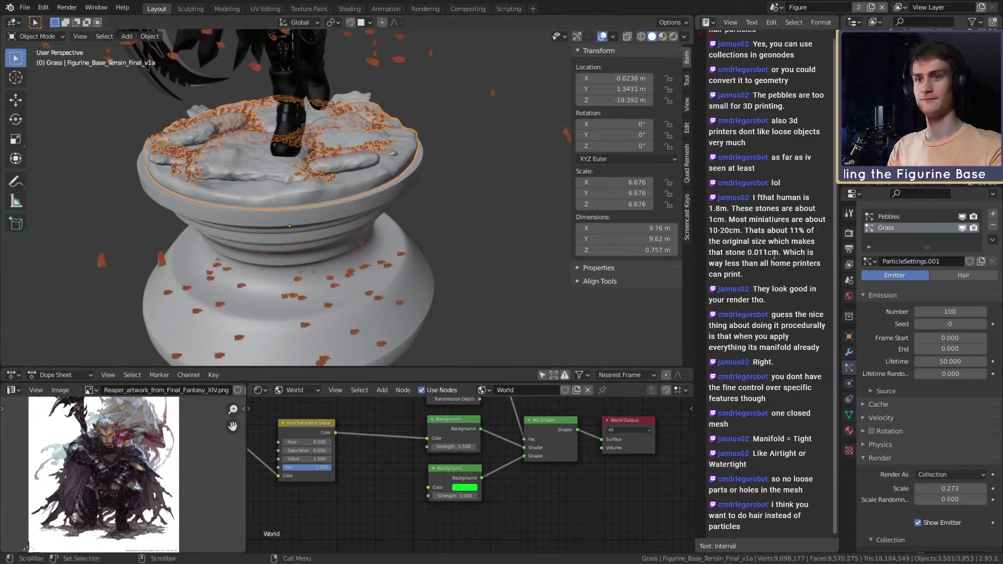
click(993, 225)
middle_drag(473, 204, 448, 191)
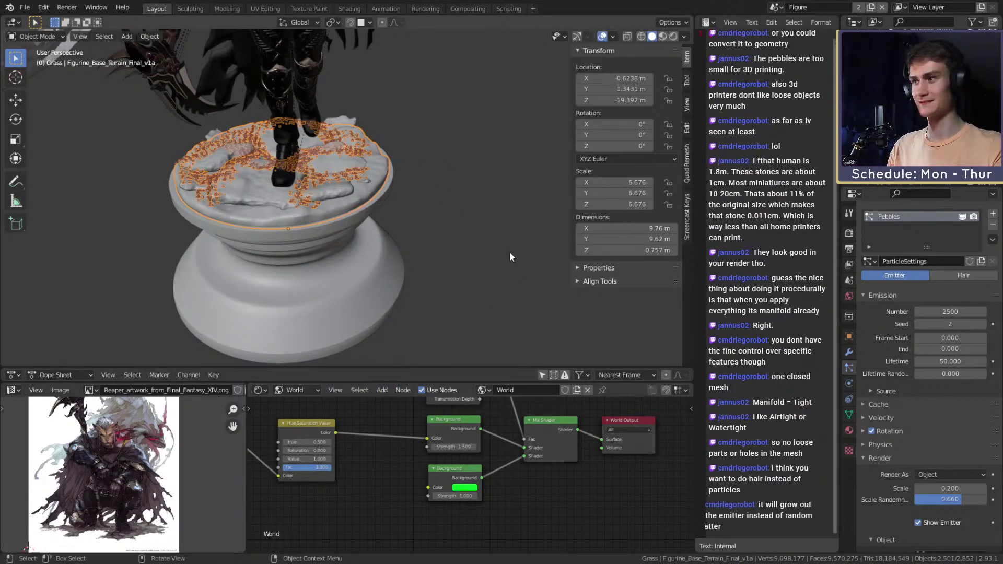
Step: Switch the node editor to geometry nodes and create a node tree named fine!_Grass on the base terrain
key(shift+F3)
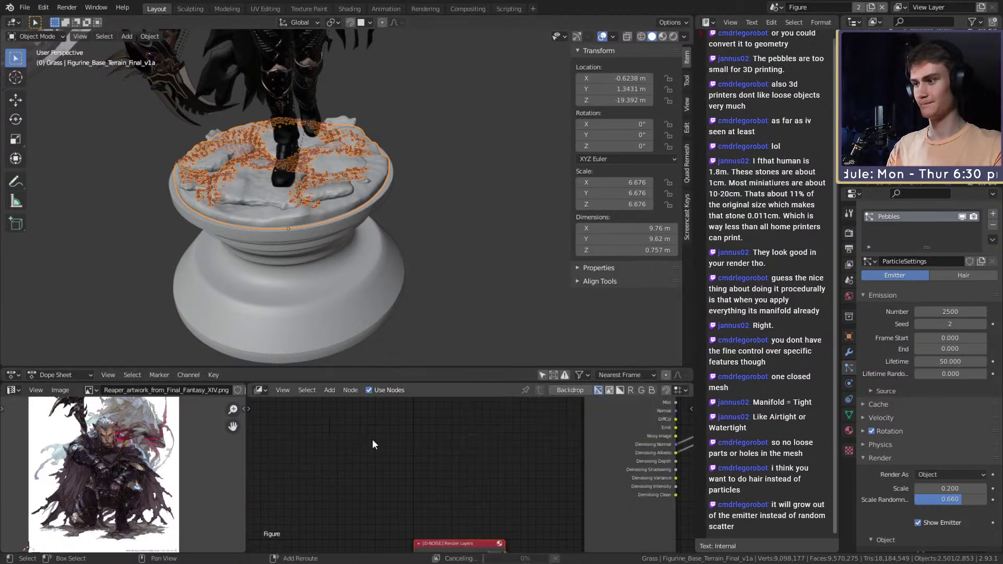
key(shift+F3)
click(455, 391)
scroll(462, 456, down, 2)
double_click(471, 390)
text(Grass)
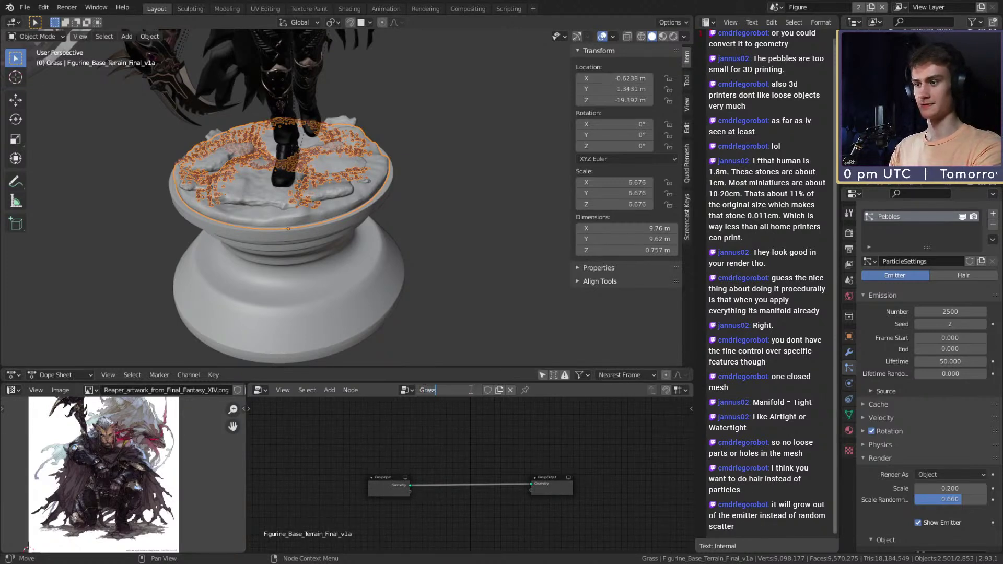
key(Return)
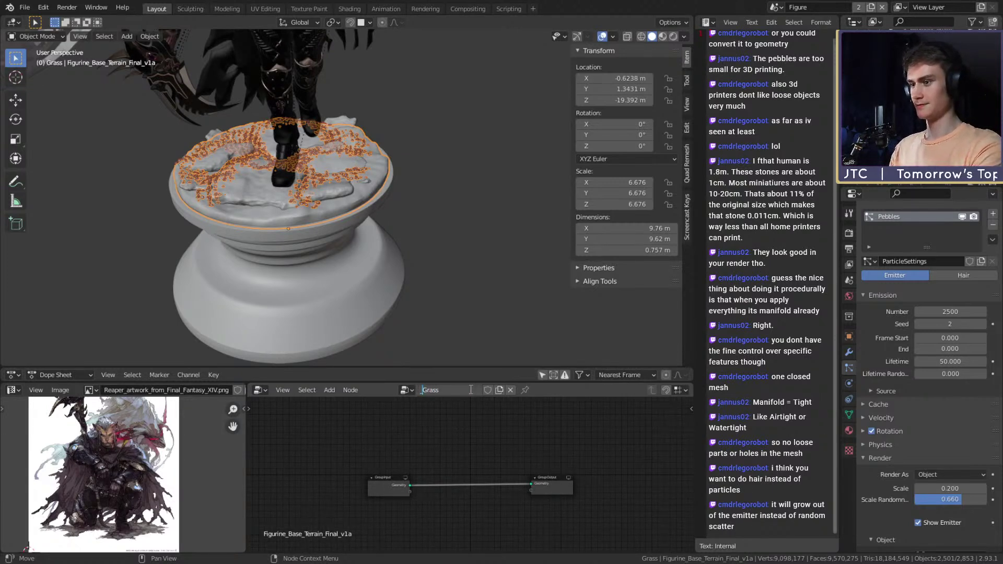
text(fine_)
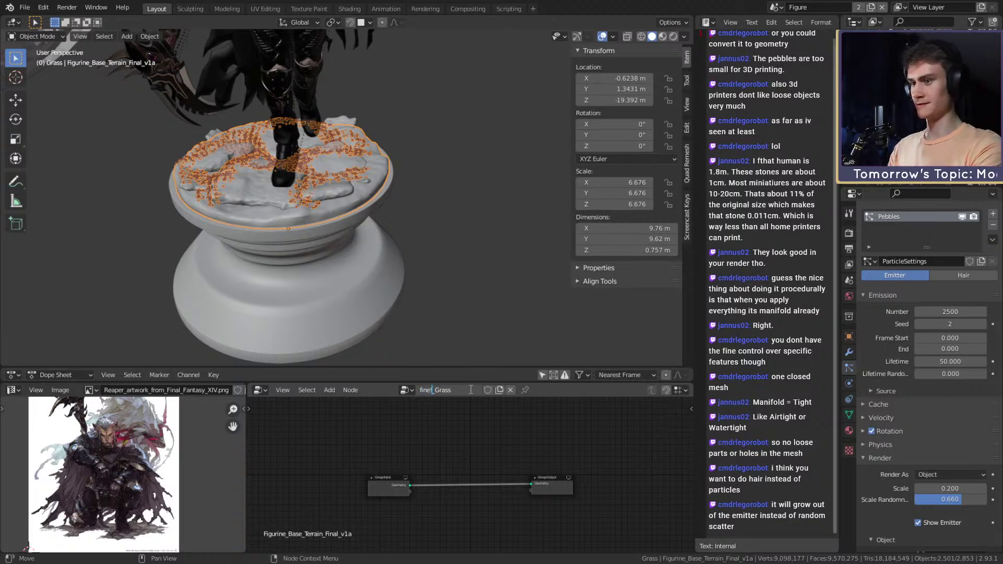
key(Return)
Step: Space the Group Input and Group Output nodes far apart to make room for new nodes between them
scroll(490, 436, up, 2)
middle_drag(491, 436, 445, 449)
click(503, 441)
key(g)
click(338, 448)
scroll(345, 451, down, 5)
click(384, 450)
key(g)
click(434, 460)
scroll(435, 460, up, 1)
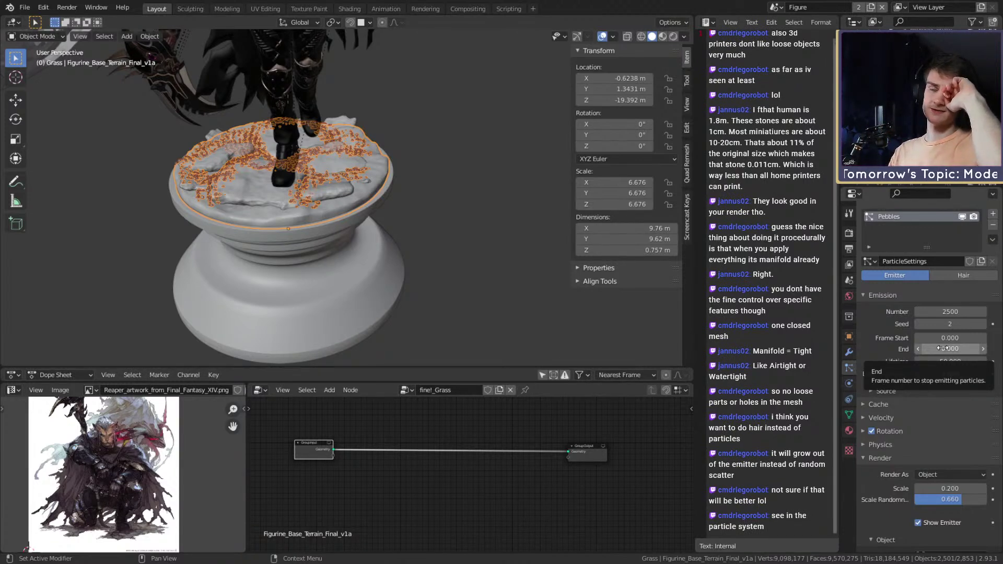
scroll(418, 453, down, 4)
middle_drag(400, 450, 459, 442)
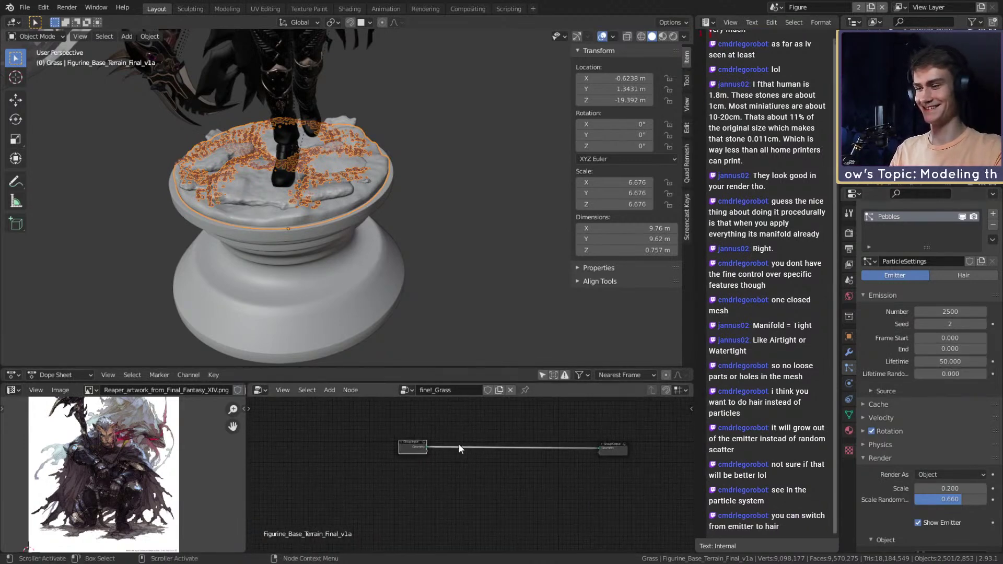
scroll(462, 444, up, 3)
drag(389, 446, 353, 450)
click(353, 449)
middle_drag(376, 438, 446, 454)
Step: Insert a Point Distribute node on the geometry link between Group Input and Group Output
key(shift+a)
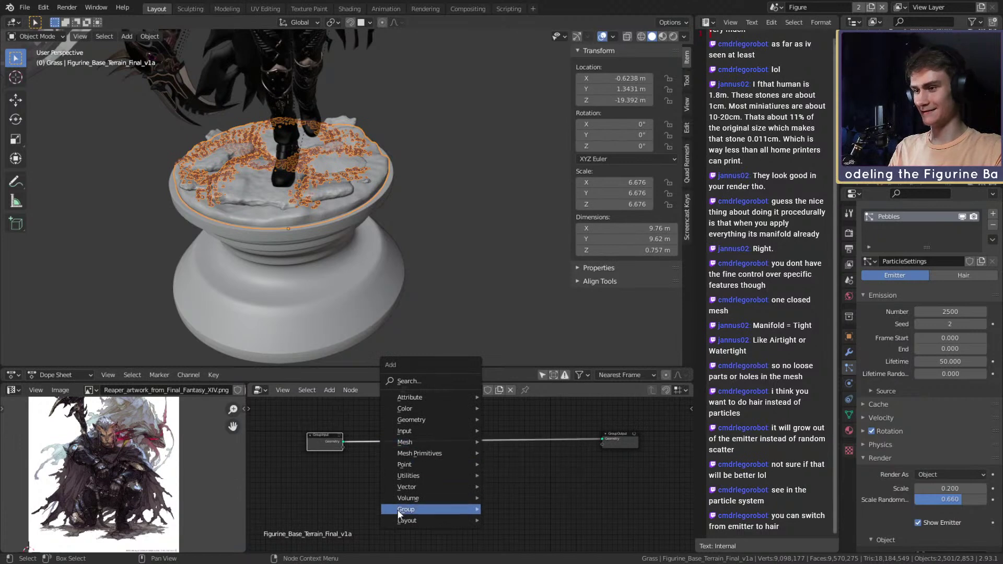
mouse_move(410, 442)
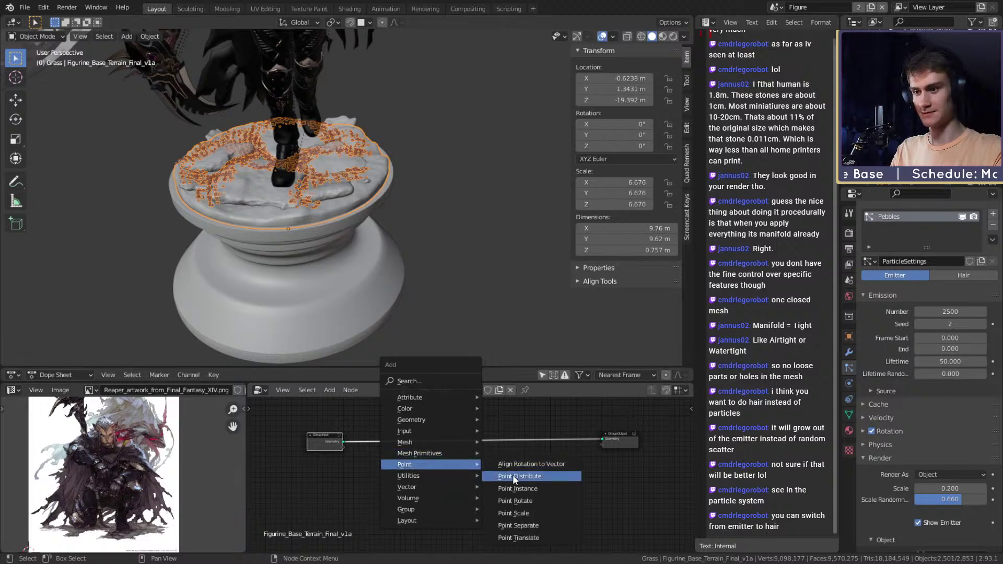
click(514, 464)
click(379, 427)
scroll(433, 462, up, 2)
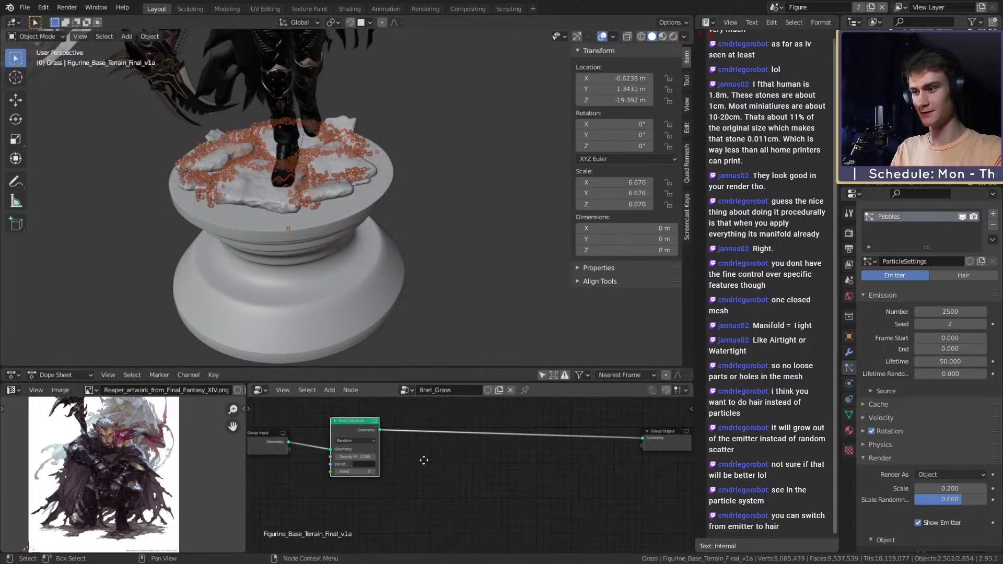
middle_drag(366, 235, 372, 293)
scroll(418, 431, down, 2)
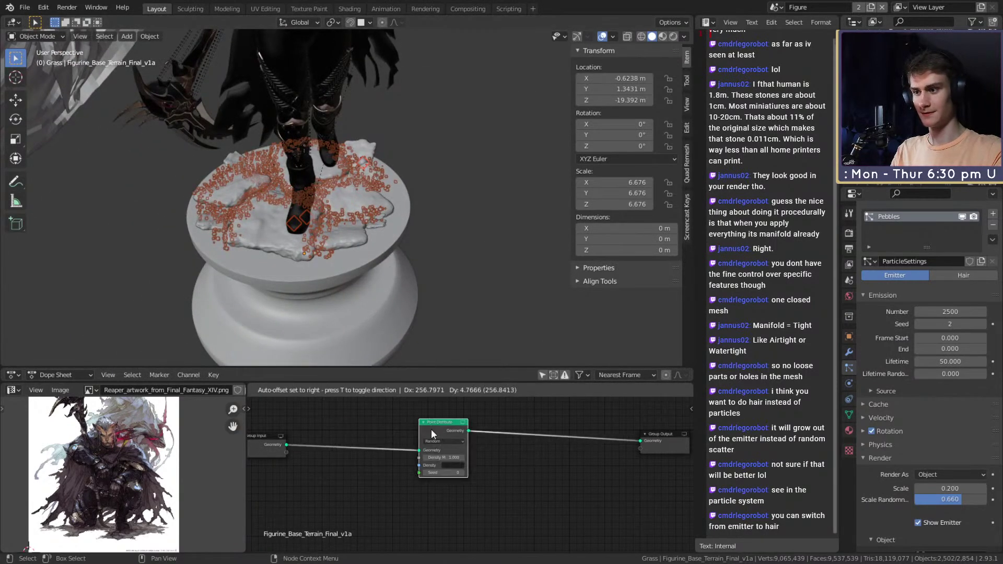
Step: Add a Join Geometry node before Group Output and link the Group Input geometry into it alongside the Point Distribute output
key(shift+a)
mouse_move(447, 367)
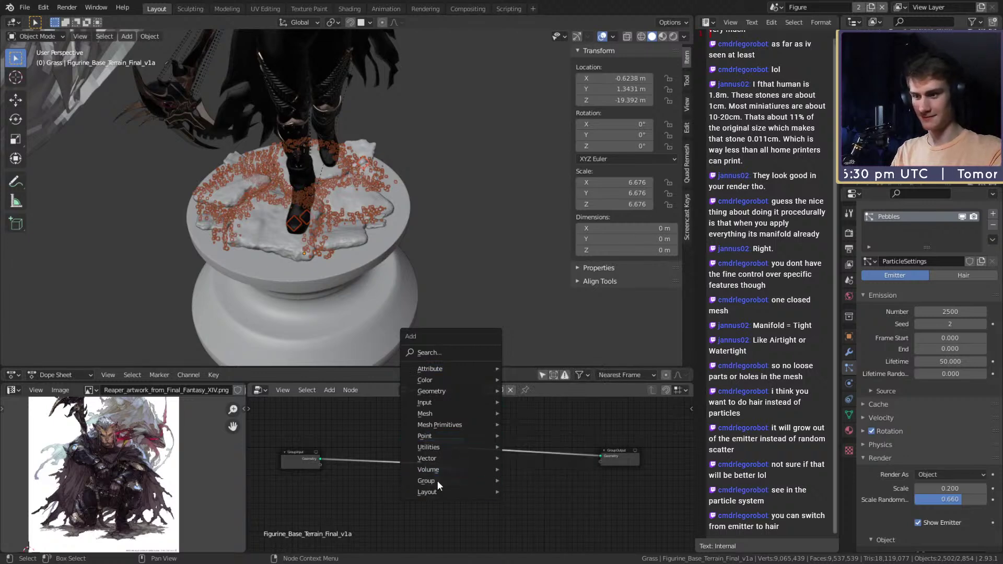
mouse_move(442, 425)
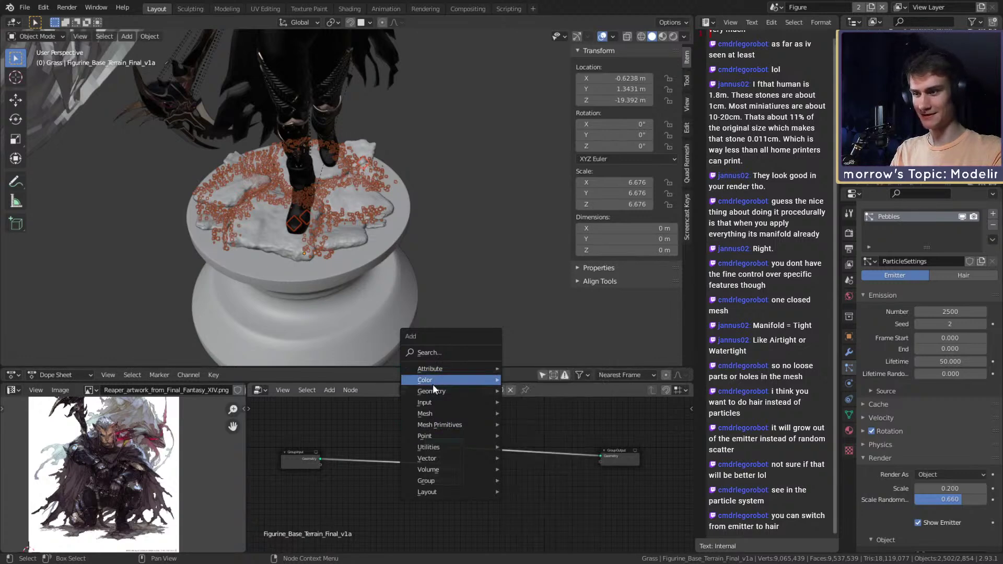
mouse_move(437, 392)
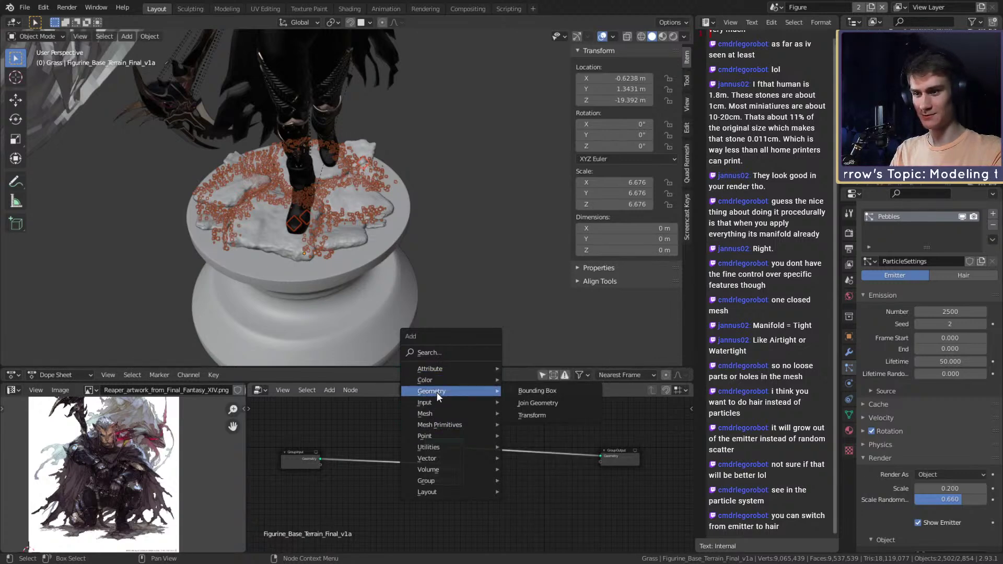
click(537, 404)
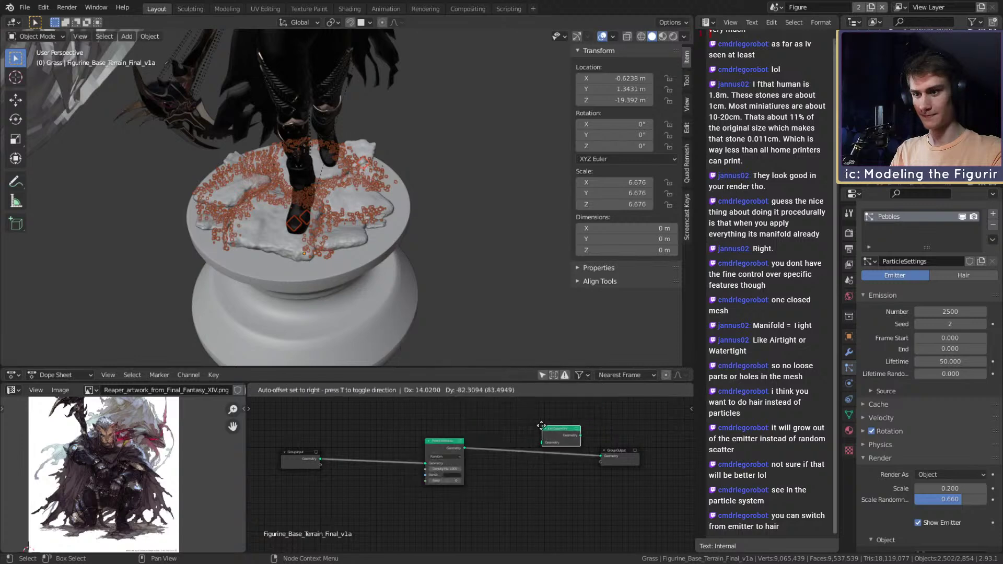
click(538, 438)
drag(320, 459, 538, 452)
drag(438, 444, 380, 489)
Step: Set the Point Distribute node's distribution method to Poisson Disk
scroll(353, 267, up, 4)
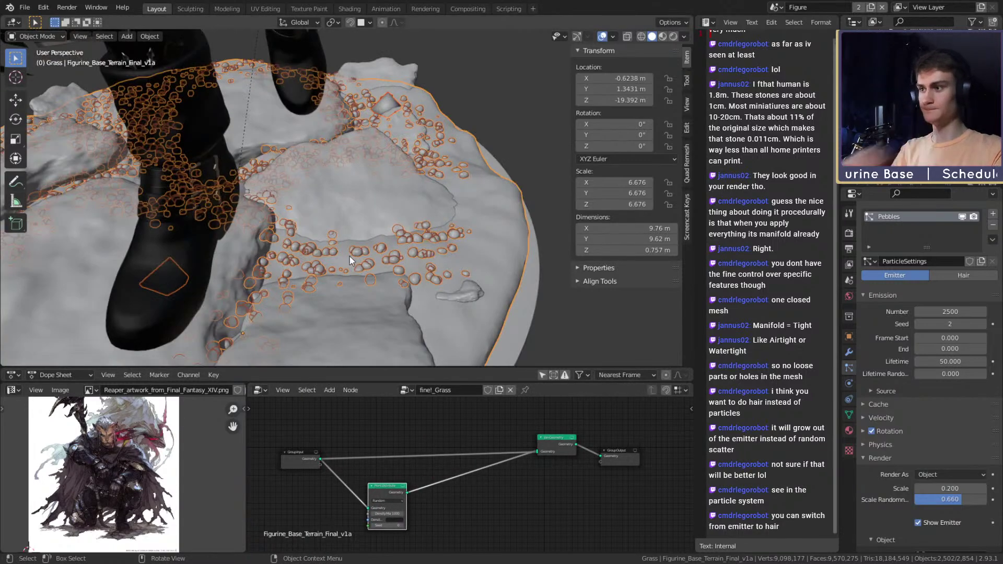
scroll(353, 262, down, 6)
middle_drag(335, 217, 418, 256)
middle_drag(424, 450, 465, 420)
scroll(465, 420, up, 4)
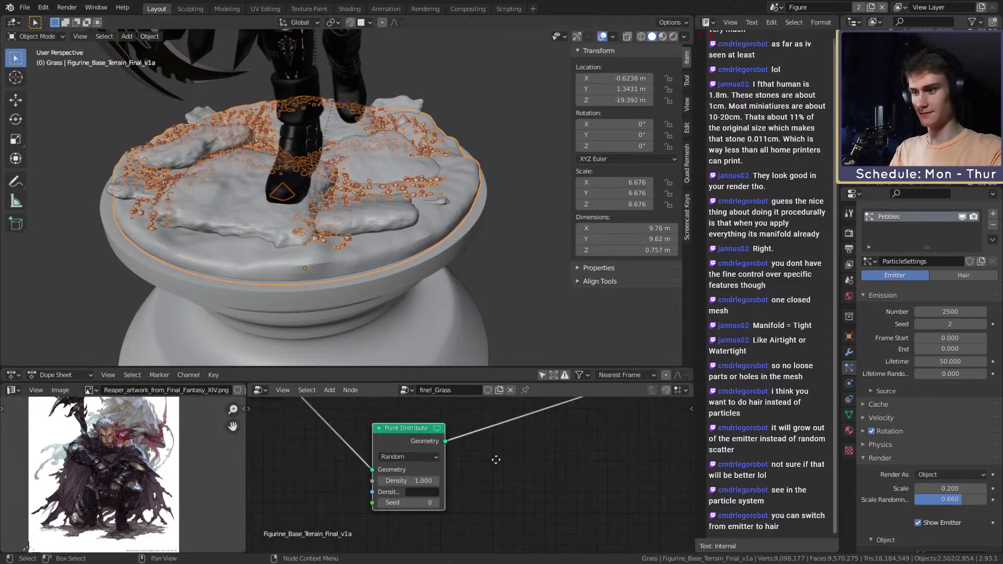
click(446, 469)
click(449, 468)
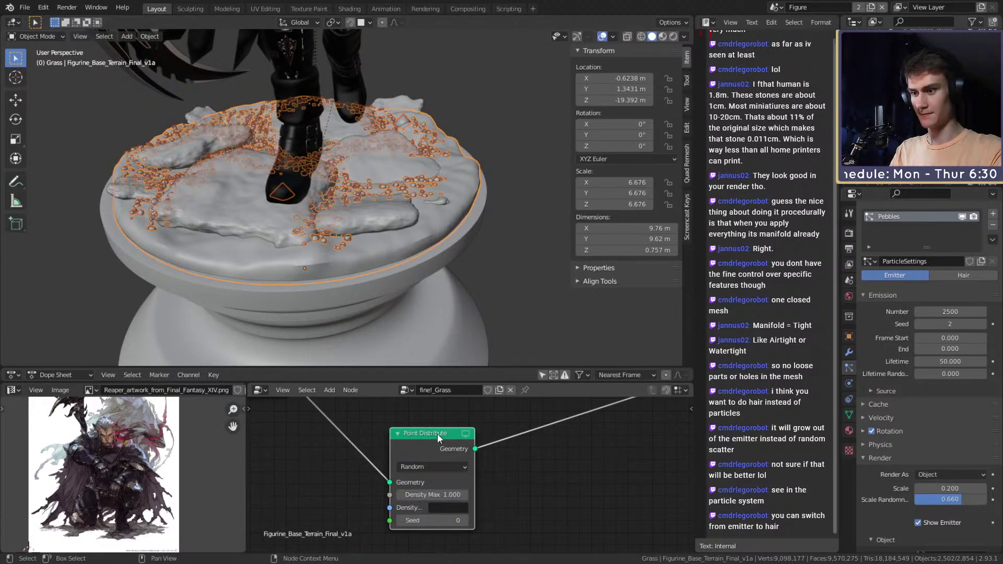
click(433, 466)
click(423, 478)
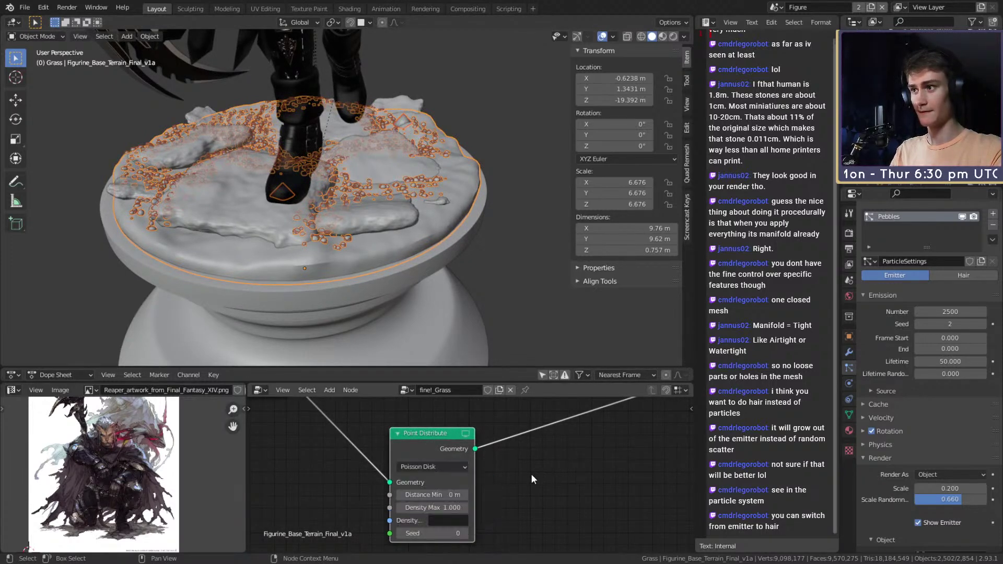
Step: Hide the Pebbles particle system in the viewport and isolate the base terrain in local view
middle_drag(460, 211, 465, 233)
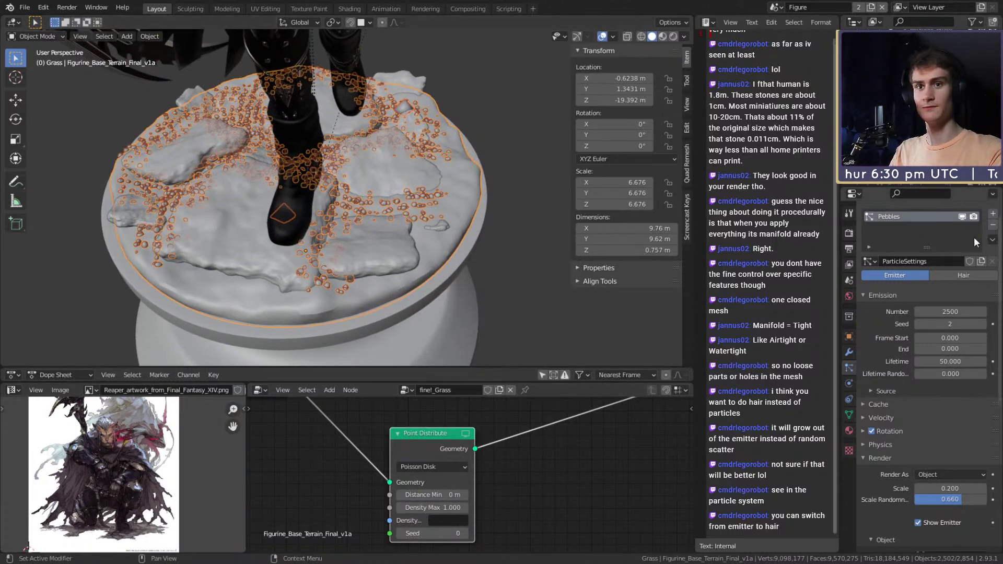
click(963, 217)
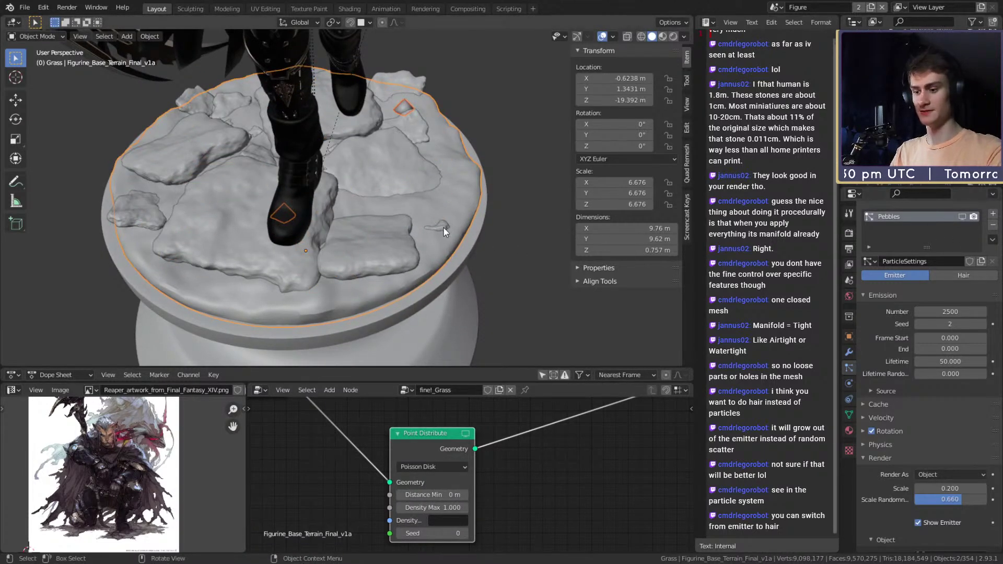
key(KP_Divide)
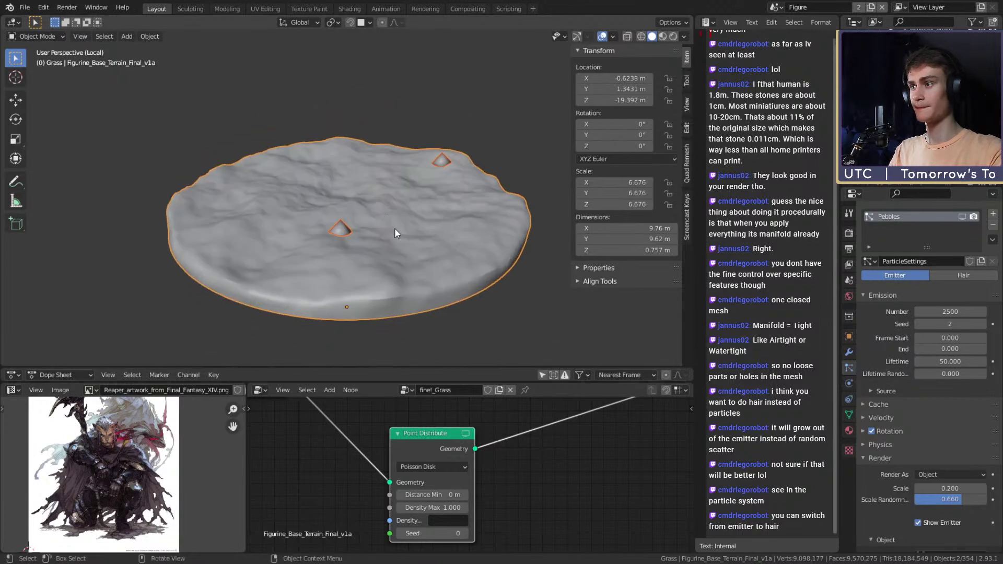
Step: Set the Point Distribute node's Density Max to 42.9
middle_drag(378, 223, 373, 233)
scroll(491, 485, down, 2)
scroll(478, 494, up, 3)
drag(442, 487, 525, 501)
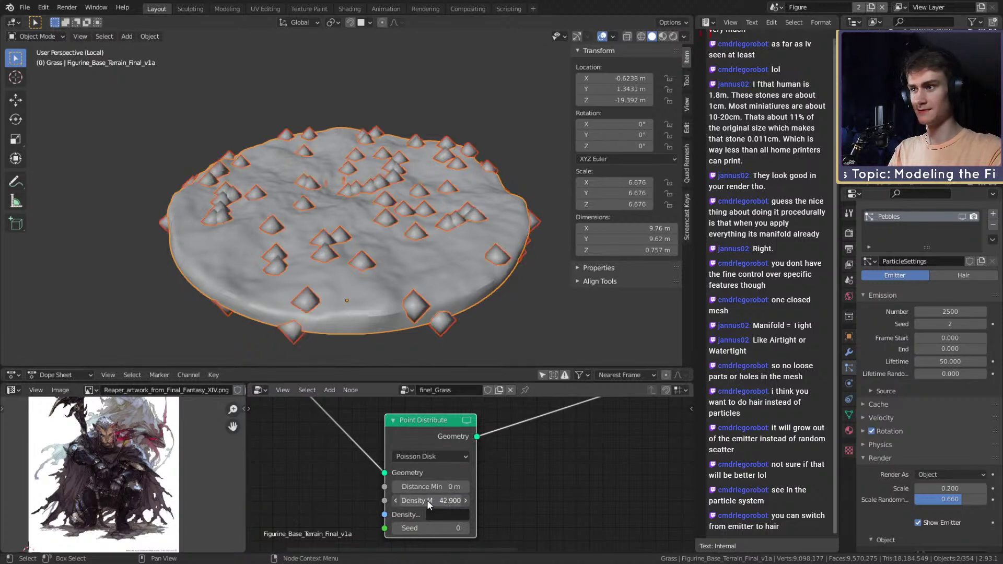
Step: Set the Point Distribute node's minimum distance to 0.08 m and its maximum density to 101.6
mouse_move(429, 487)
mouse_down()
mouse_move(450, 489)
mouse_move(427, 489)
mouse_move(437, 488)
mouse_up()
middle_drag(406, 210, 426, 307)
drag(431, 501, 463, 501)
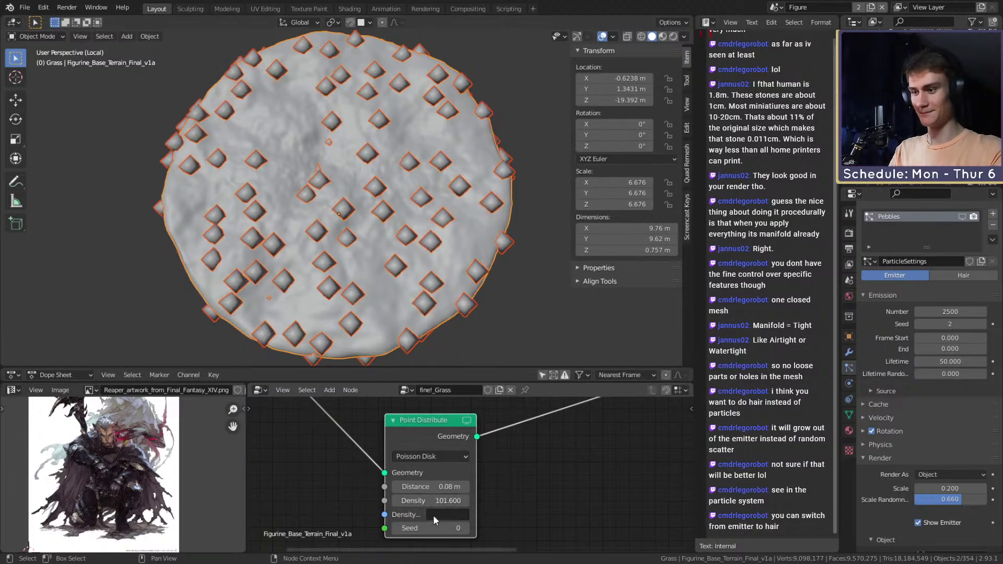
Step: Make room beside the Point Distribute node and insert a Point Instance node on its outgoing link
scroll(530, 476, down, 5)
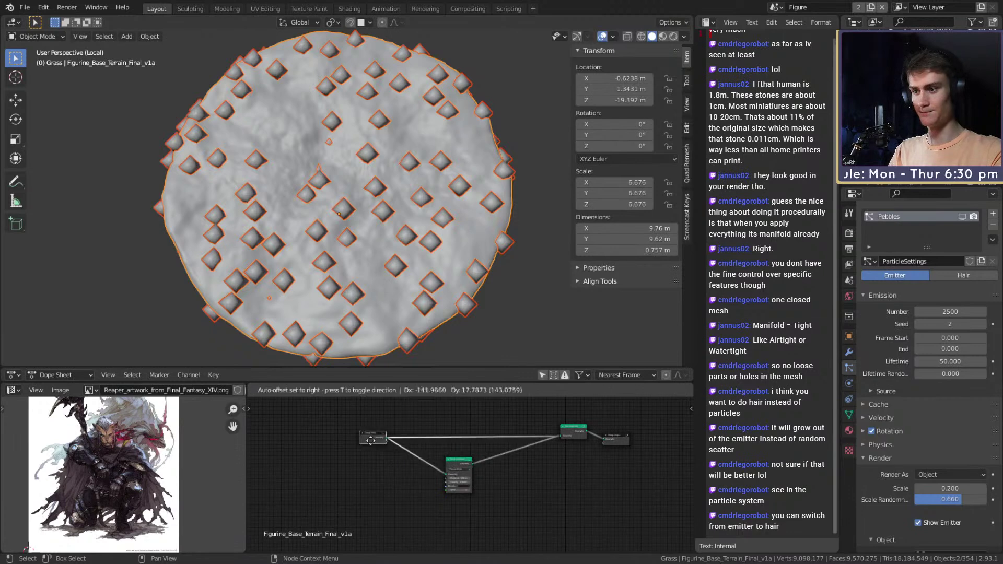
scroll(499, 475, up, 3)
drag(373, 460, 315, 459)
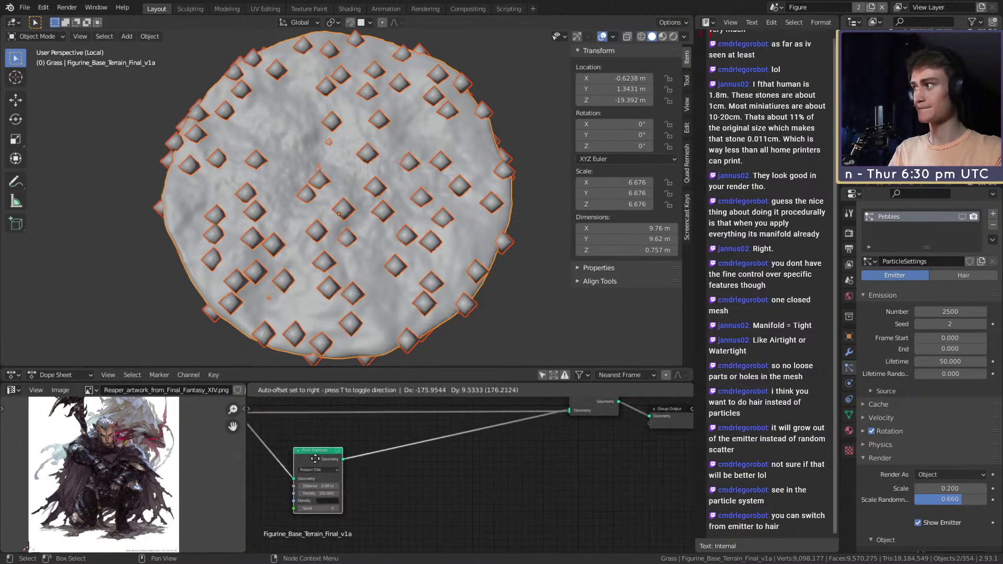
key(shift+a)
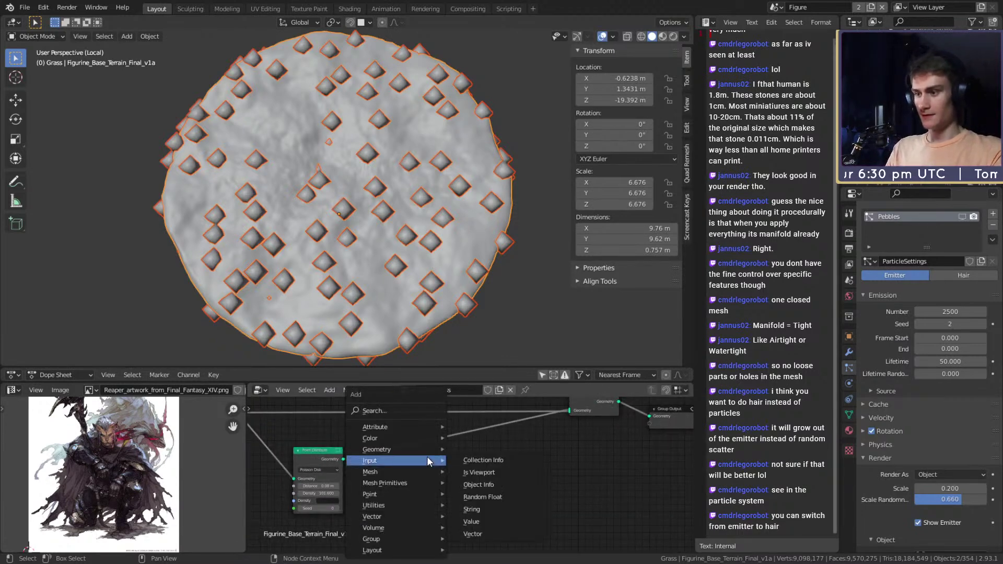
mouse_move(378, 494)
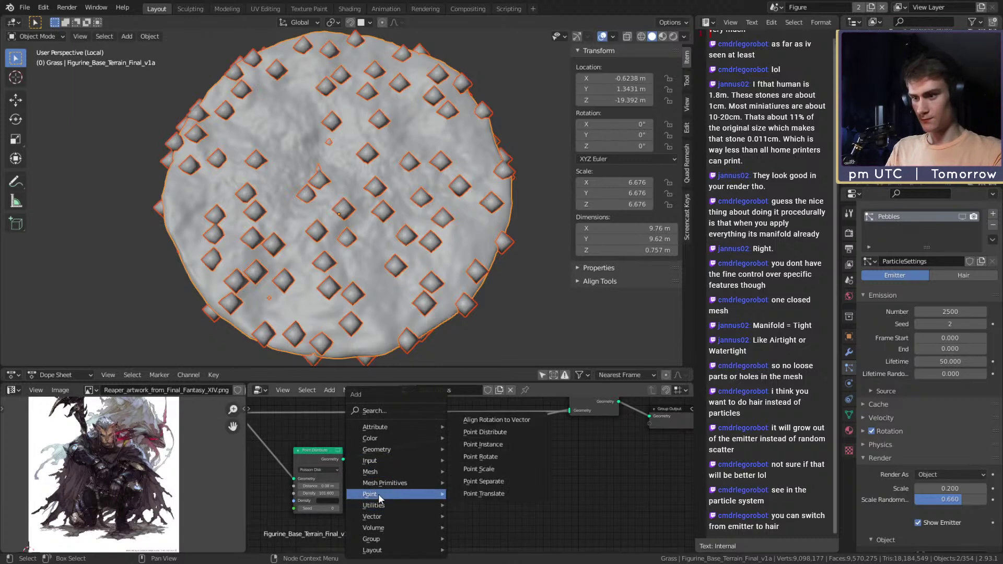
click(490, 445)
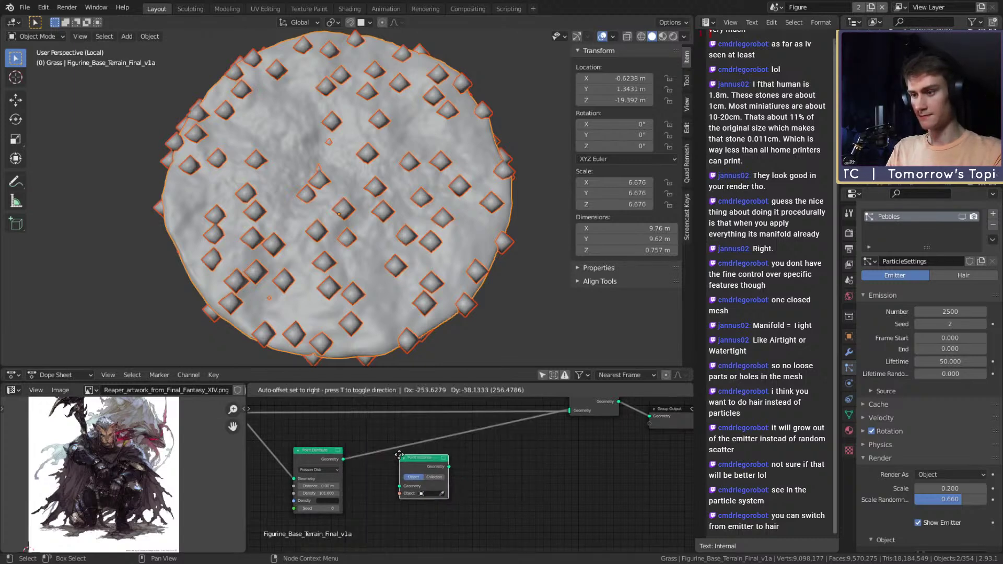
click(390, 438)
Step: Switch the Point Instance node to collection instancing and assign the Grass collection
scroll(409, 451, up, 1)
click(435, 462)
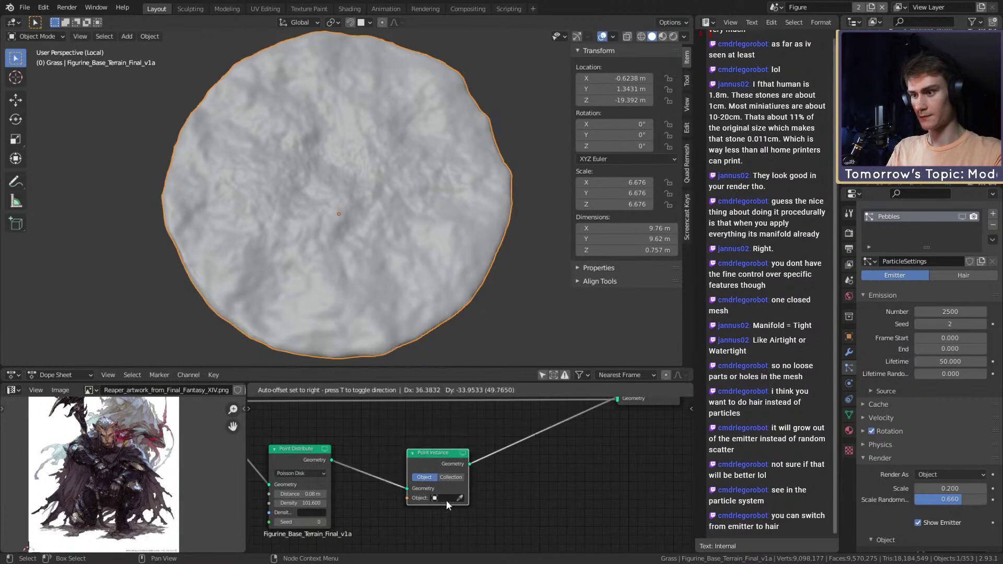
scroll(470, 484, up, 1)
click(457, 508)
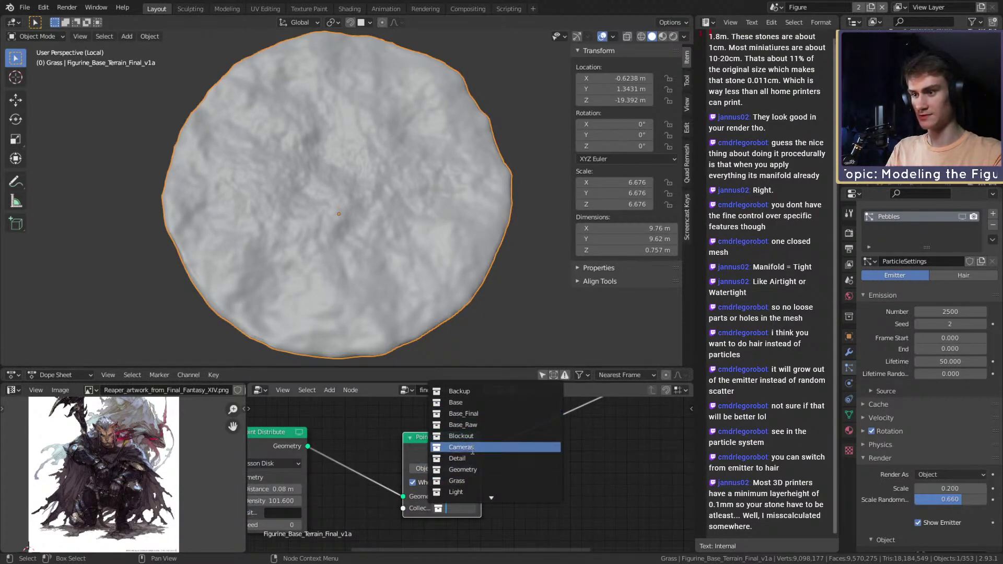
click(462, 480)
Step: Examine where the grass instances are scattered in relation to the terrain disc
scroll(346, 224, down, 5)
middle_drag(343, 225, 344, 196)
scroll(350, 221, down, 15)
scroll(354, 226, up, 10)
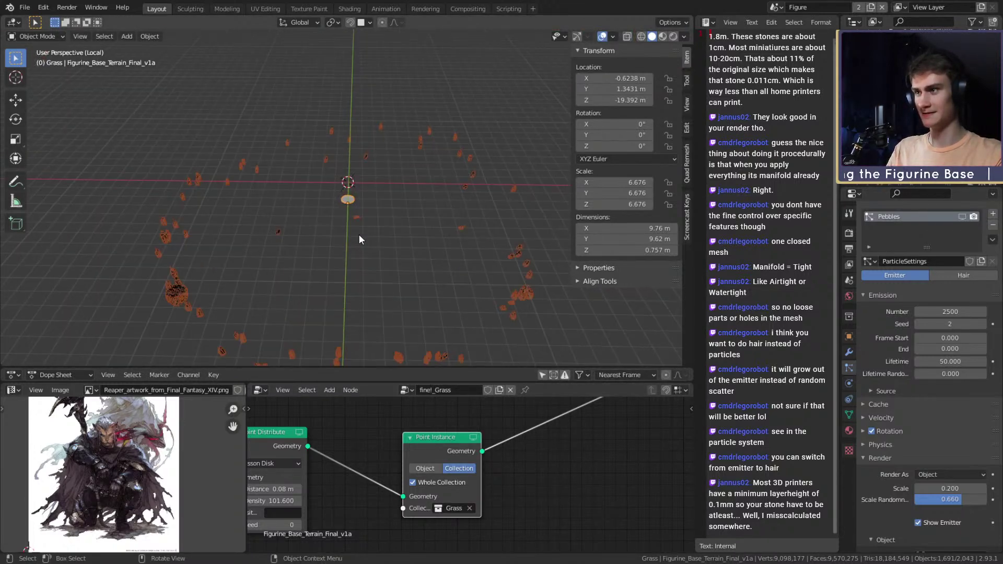
middle_drag(368, 250, 384, 269)
scroll(339, 235, up, 6)
scroll(357, 240, down, 5)
scroll(349, 268, up, 3)
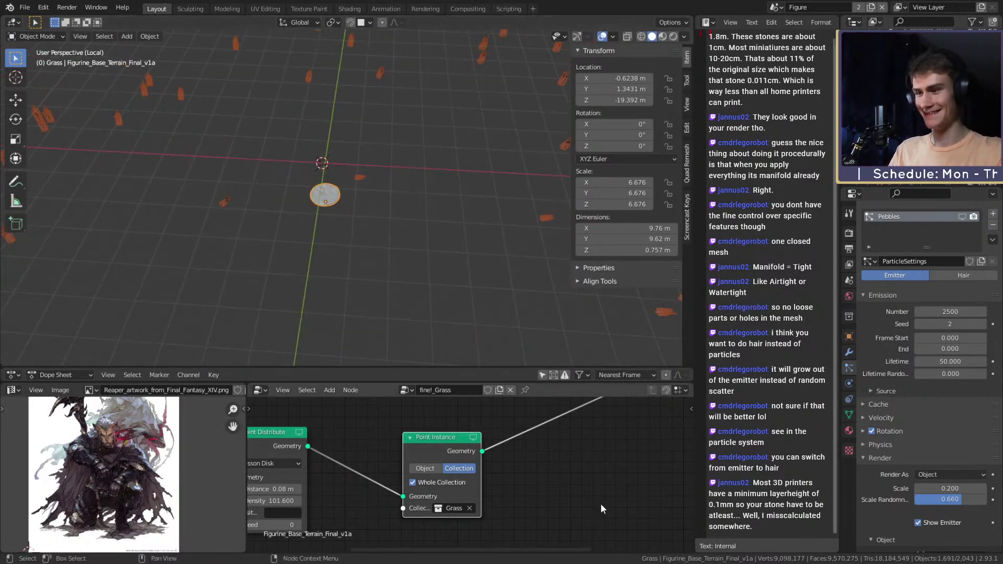
scroll(518, 487, up, 5)
scroll(522, 483, down, 3)
scroll(536, 485, down, 2)
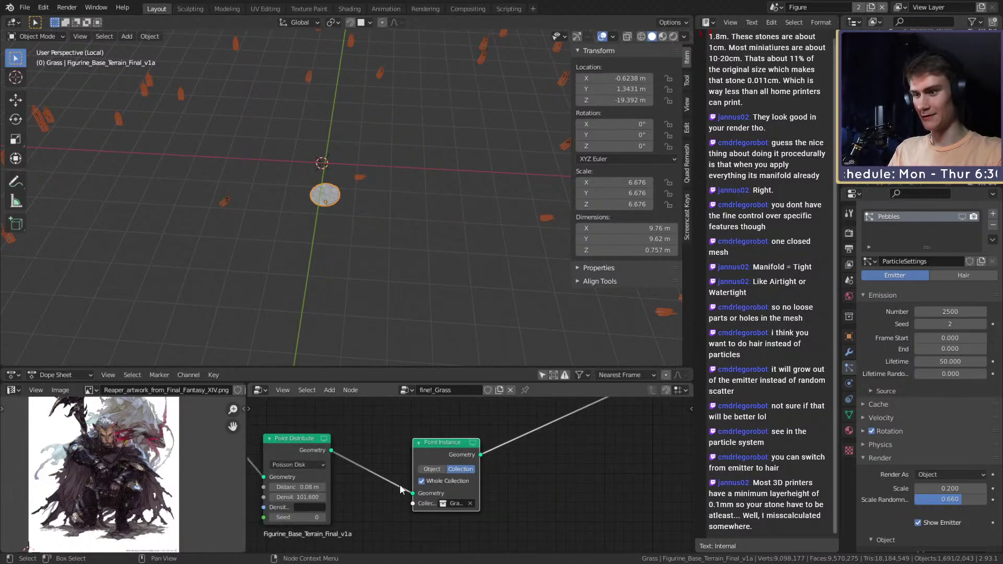
Step: Try instancing separate grass objects with Whole Collection disabled, and enable the option again
click(421, 481)
scroll(322, 203, up, 6)
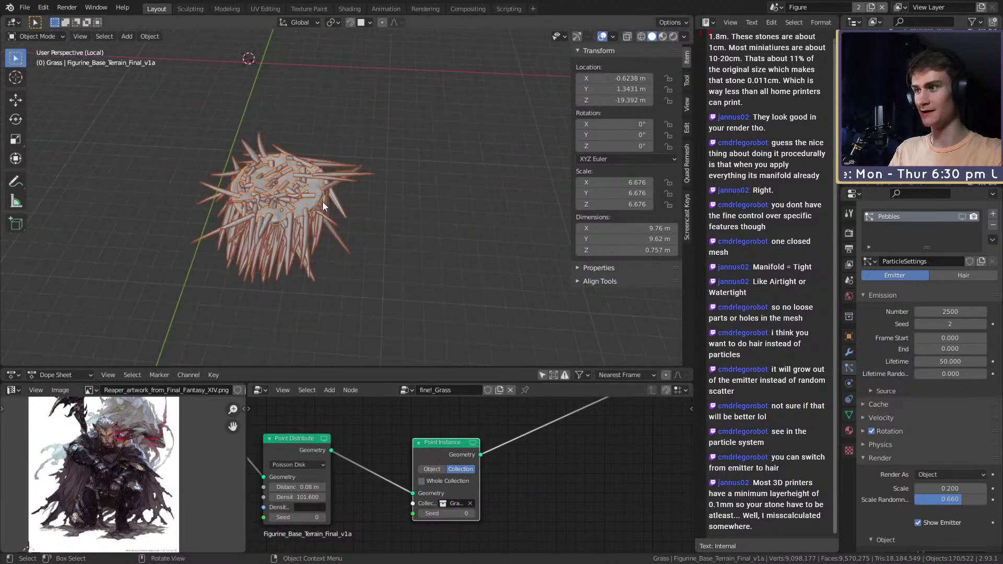
middle_drag(322, 203, 372, 218)
scroll(382, 223, up, 2)
scroll(383, 224, up, 2)
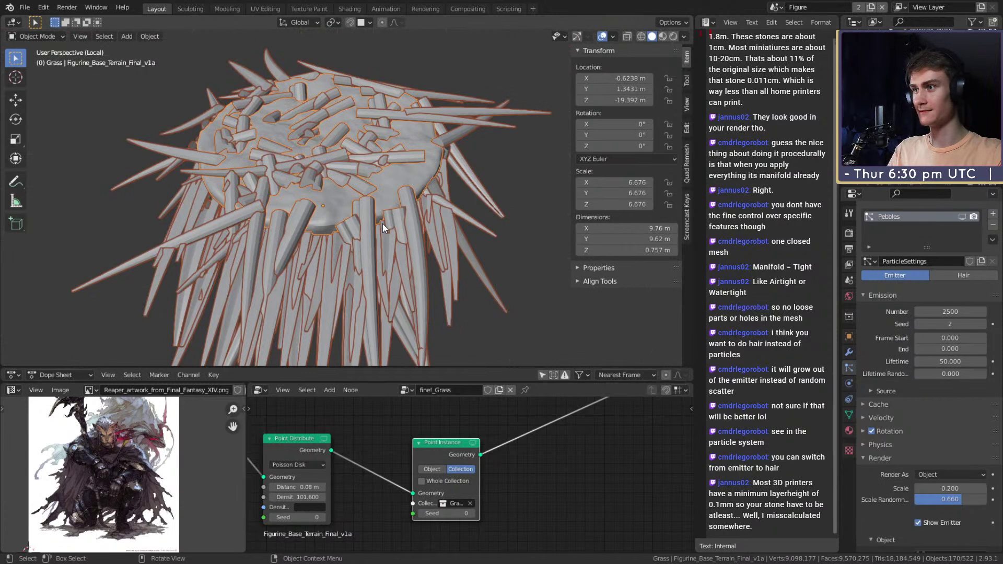
click(421, 481)
scroll(388, 308, down, 8)
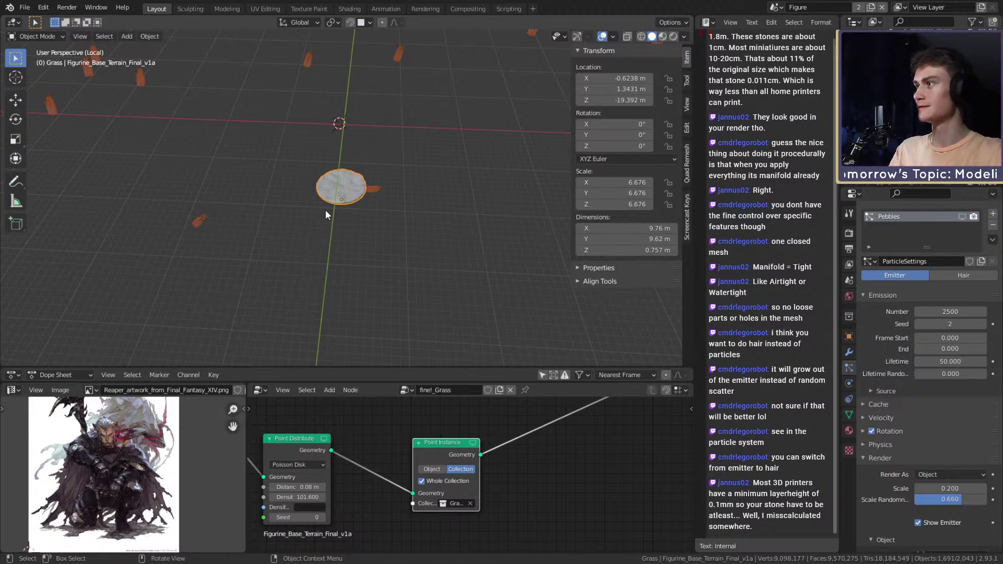
Step: Leave the terrain's local view to show the whole figurine scene
scroll(326, 211, down, 5)
middle_drag(422, 264, 351, 235)
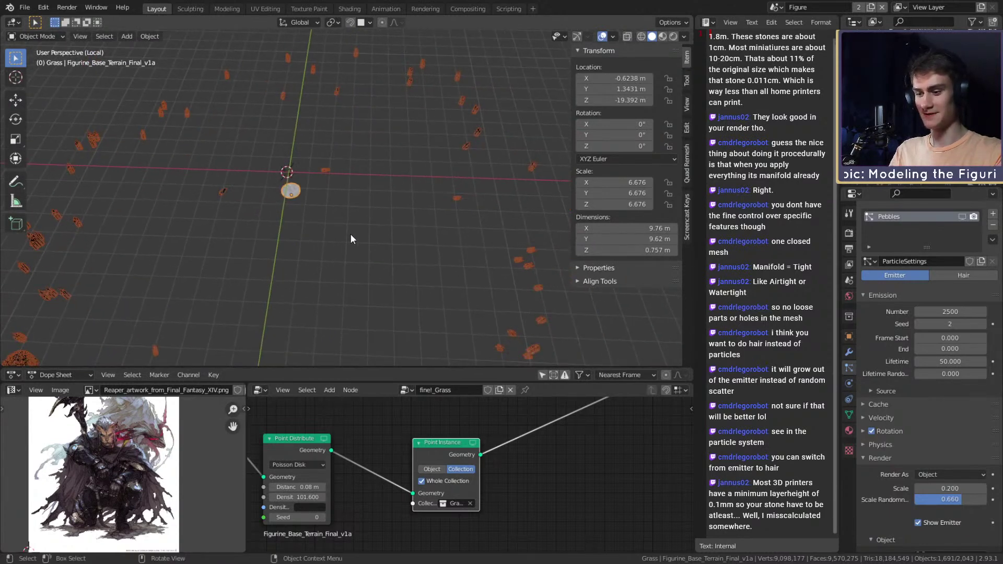
key(KP_Divide)
scroll(351, 234, down, 6)
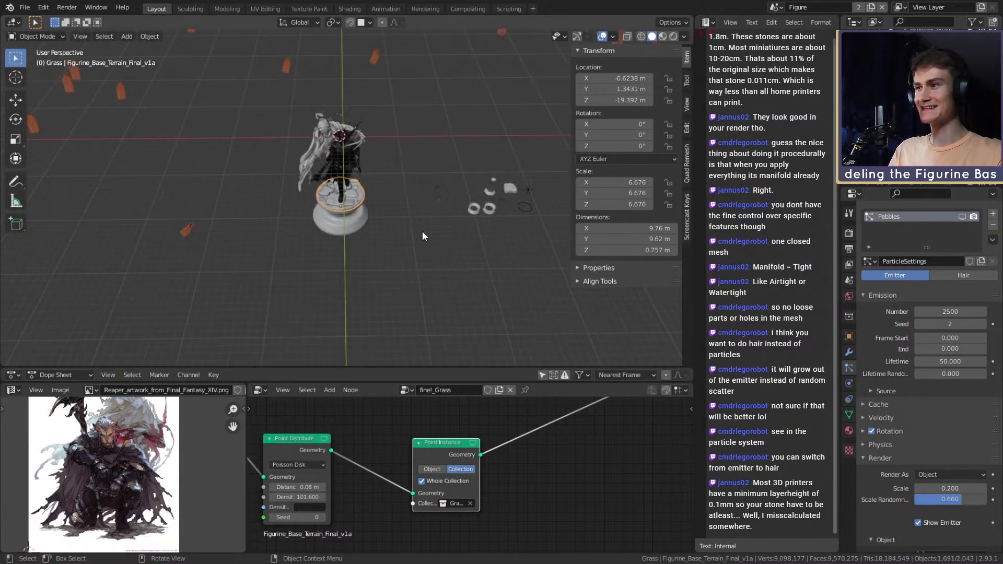
Step: Examine the source grass clump standing apart from the figurine base
scroll(358, 208, down, 4)
middle_drag(358, 208, 378, 233)
scroll(394, 225, up, 7)
scroll(378, 233, up, 4)
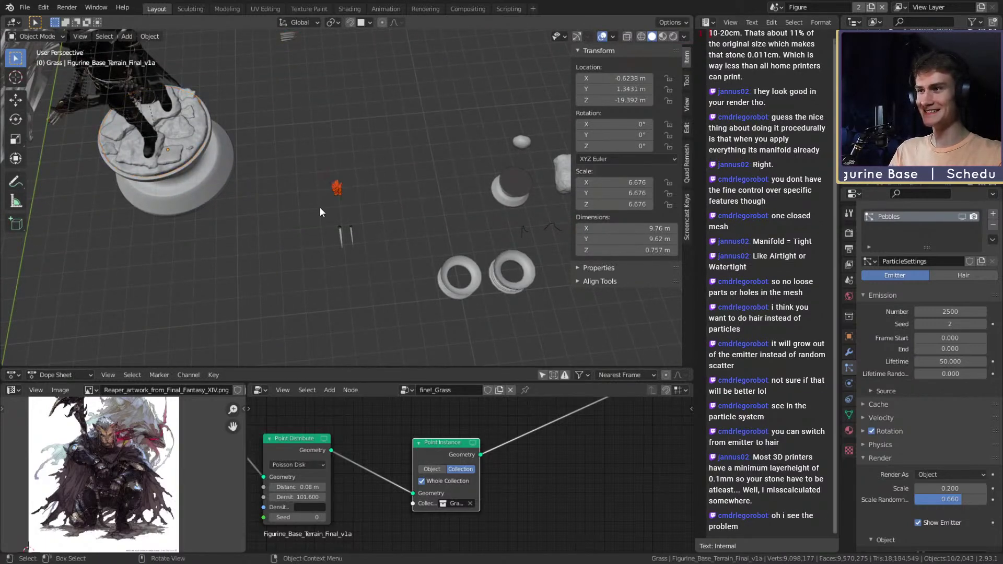
scroll(320, 207, up, 3)
middle_drag(343, 244, 367, 166)
scroll(367, 166, up, 2)
middle_drag(384, 230, 441, 313)
scroll(388, 168, up, 2)
scroll(399, 222, down, 3)
middle_drag(399, 221, 387, 204)
Step: Try to circle-select the blades of the source grass clump
click(416, 251)
key(c)
drag(381, 206, 337, 209)
key(Escape)
middle_drag(382, 190, 394, 227)
click(410, 254)
scroll(395, 228, down, 6)
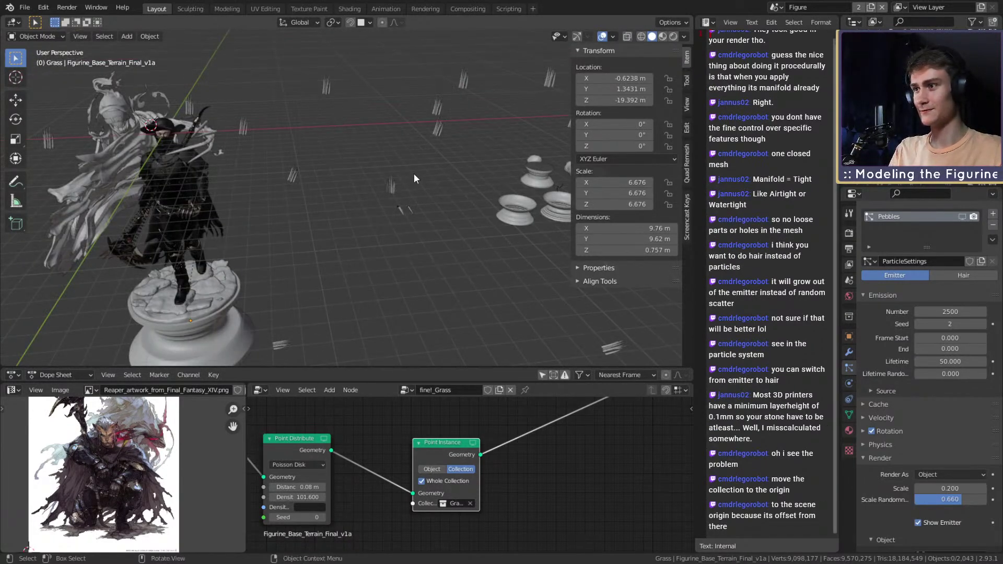
Step: Try to move the source grass clump across the ground plane towards the figurine, keeping its height locked
click(386, 190)
middle_drag(386, 191, 502, 287)
key(g)
key(shift+z)
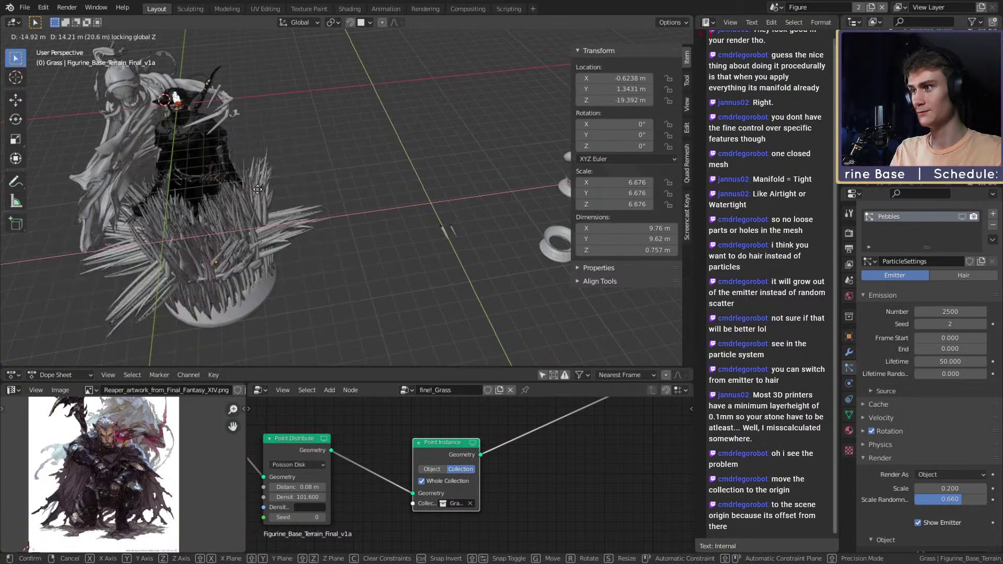
click(387, 200)
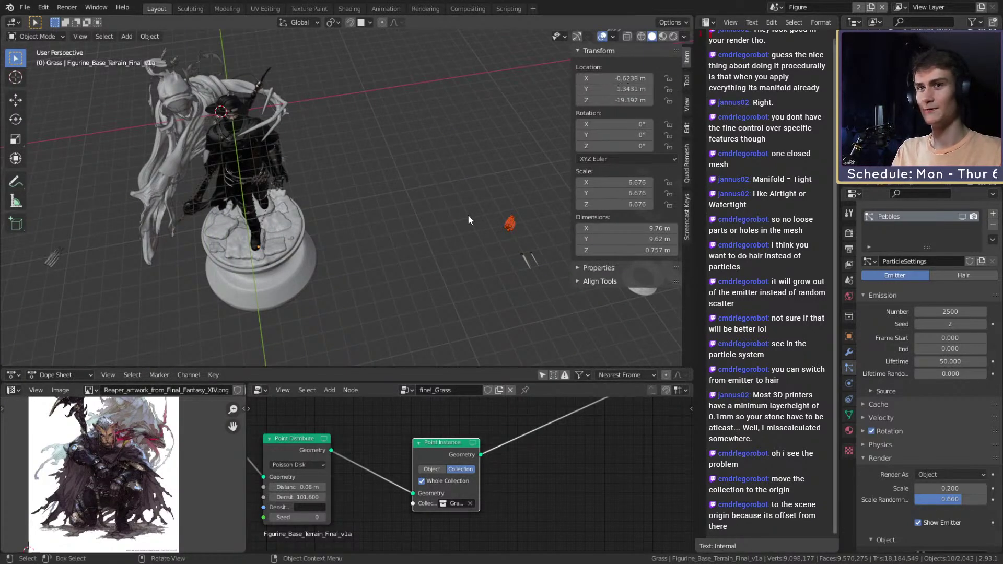
Step: Try setting the terrain's X location to 0 m, and undo that change
middle_drag(469, 214, 444, 199)
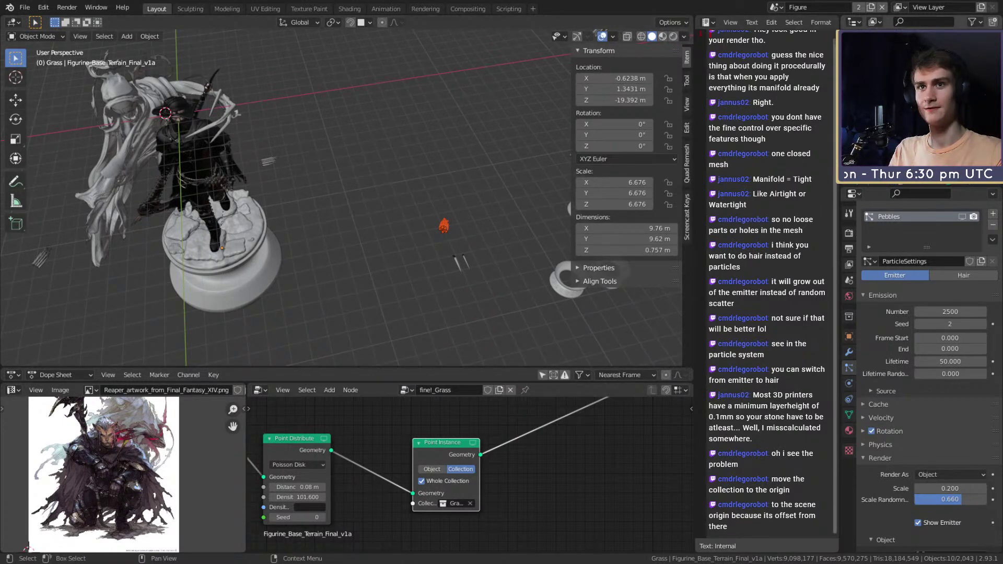
click(614, 78)
key(Return)
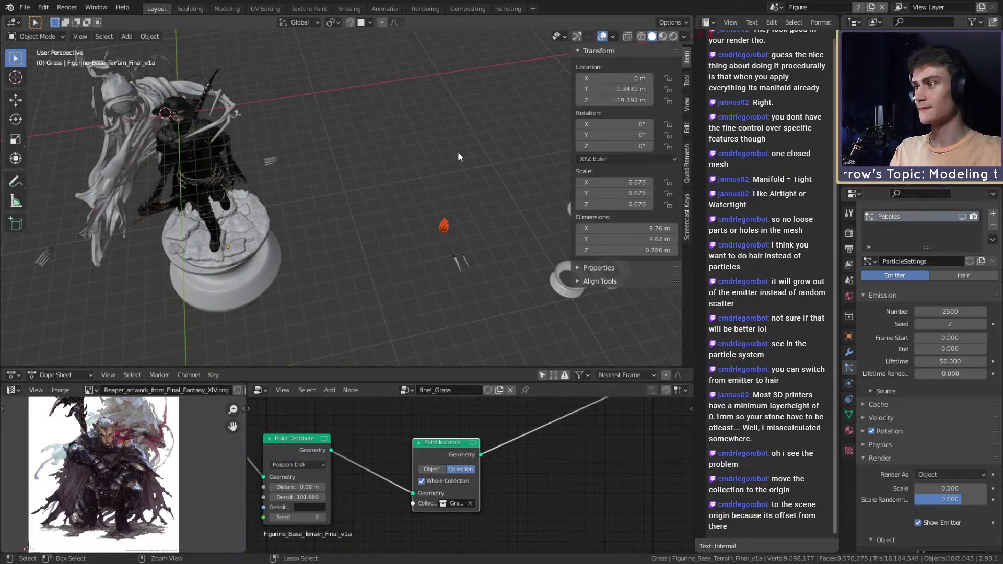
key(ctrl+z)
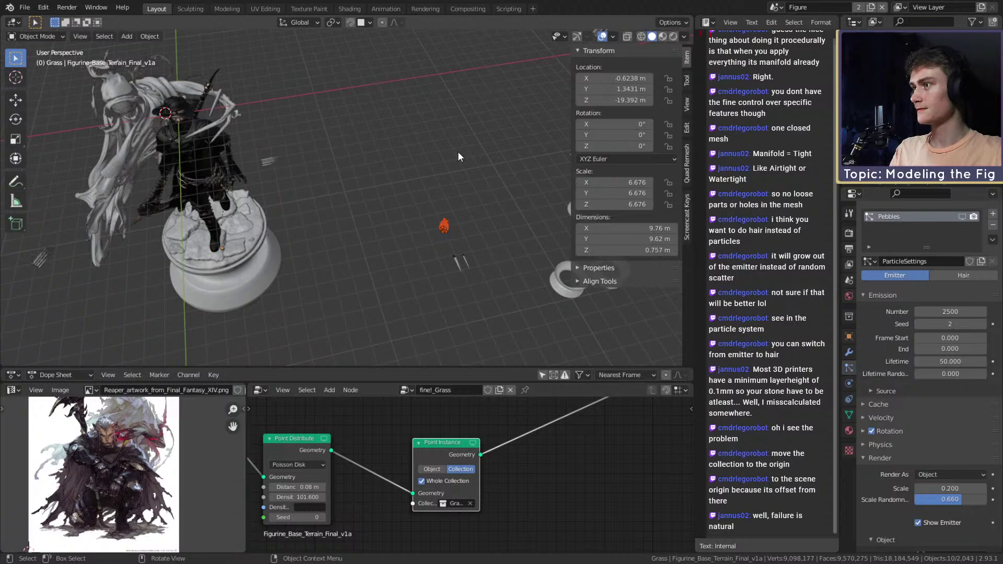
Step: Move the source grass clump about -10.87 m in X and 10.82 m in Y, keeping its height
middle_drag(458, 156, 438, 230)
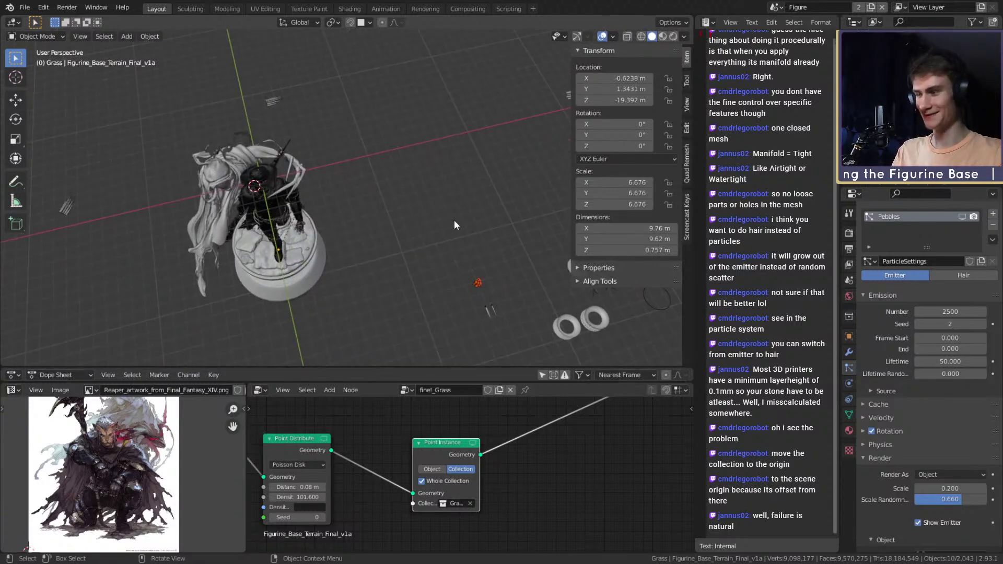
key(g)
key(shift+z)
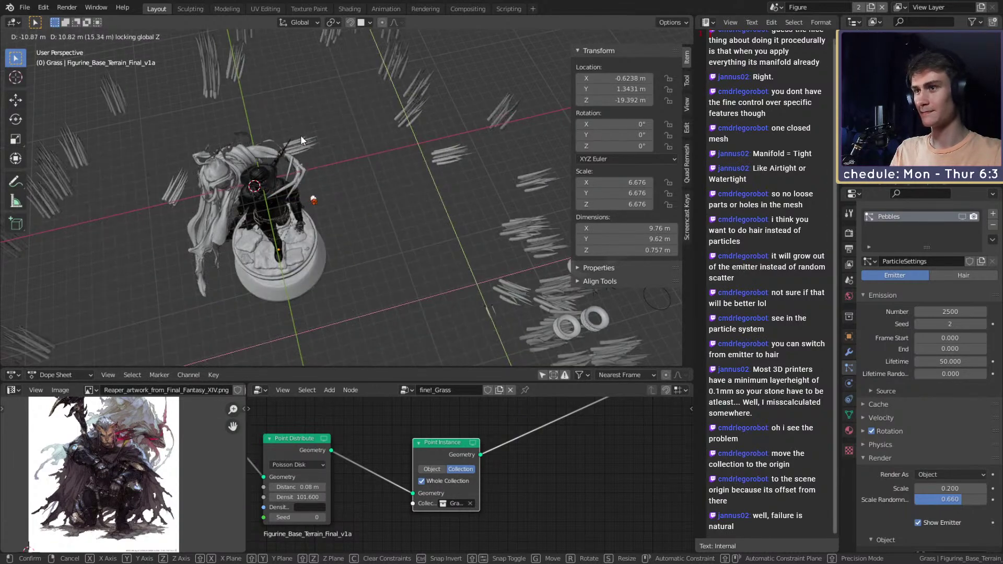
click(386, 226)
scroll(412, 213, up, 4)
middle_drag(386, 226, 397, 248)
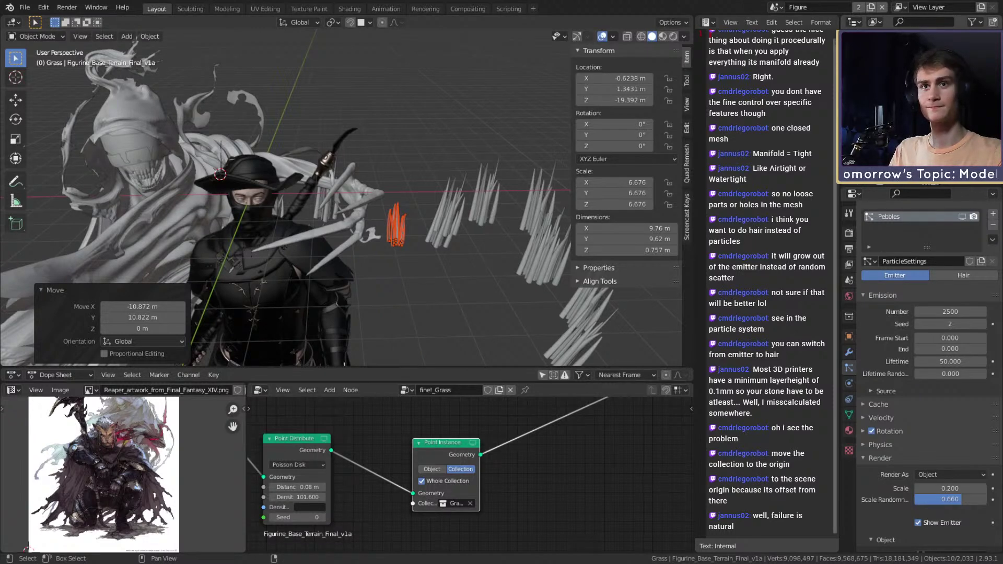
Step: Hide the collections holding the hatted character, the skeletal reaper and the staff
click(974, 105)
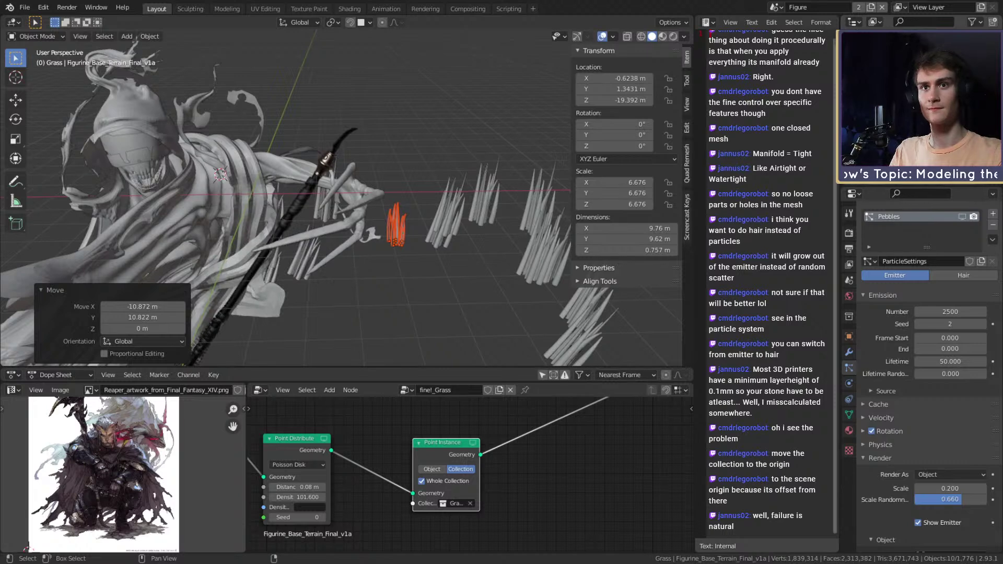
click(974, 115)
click(974, 126)
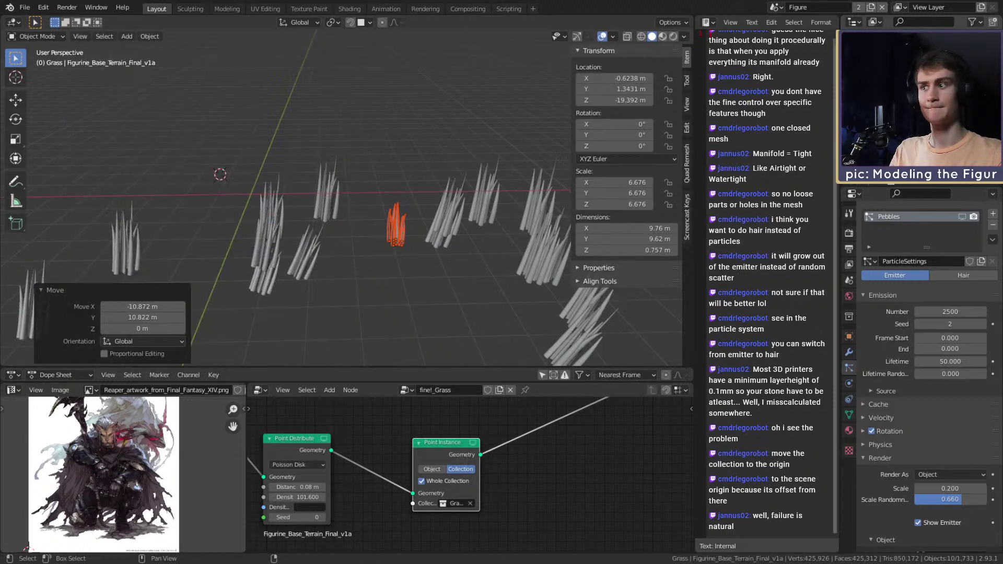
Step: Move the source grass clump about -4.07 m in X and 3.35 m in Y to the world origin
scroll(330, 246, down, 4)
middle_drag(329, 246, 424, 262)
scroll(424, 263, up, 2)
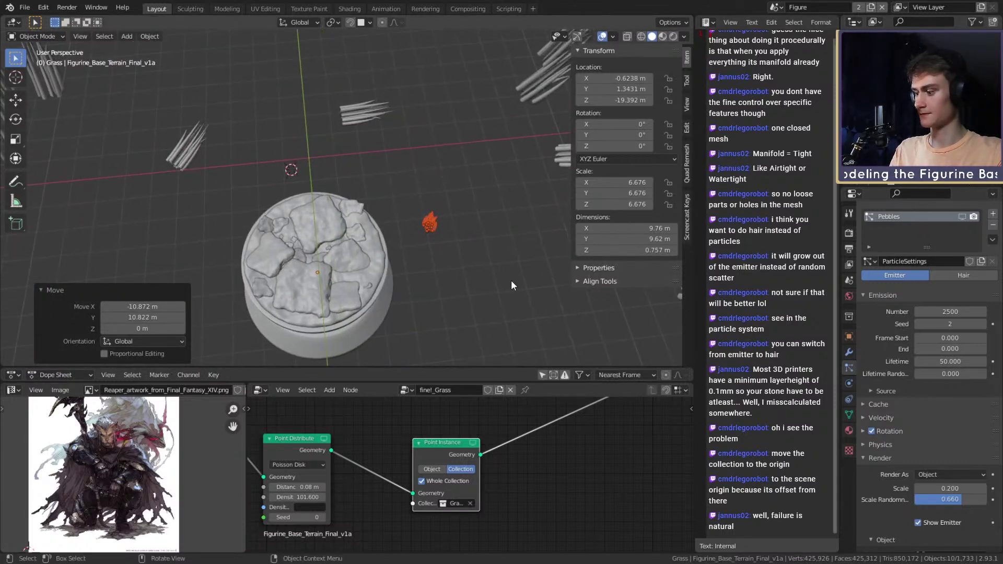
key(g)
key(shift+z)
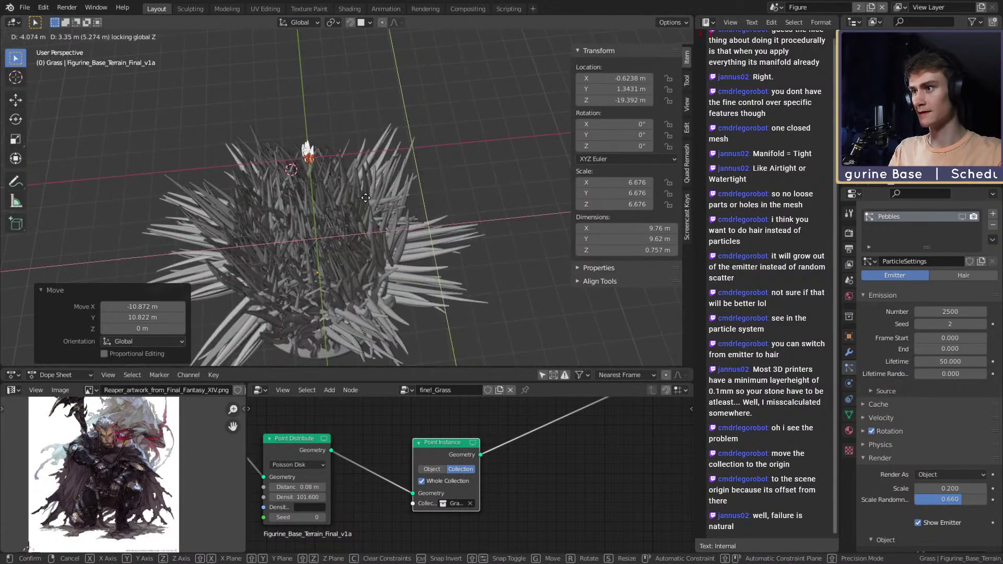
click(366, 198)
Step: Lower the source grass clump slightly along Z to seat the blades' bases at the origin
scroll(389, 220, up, 6)
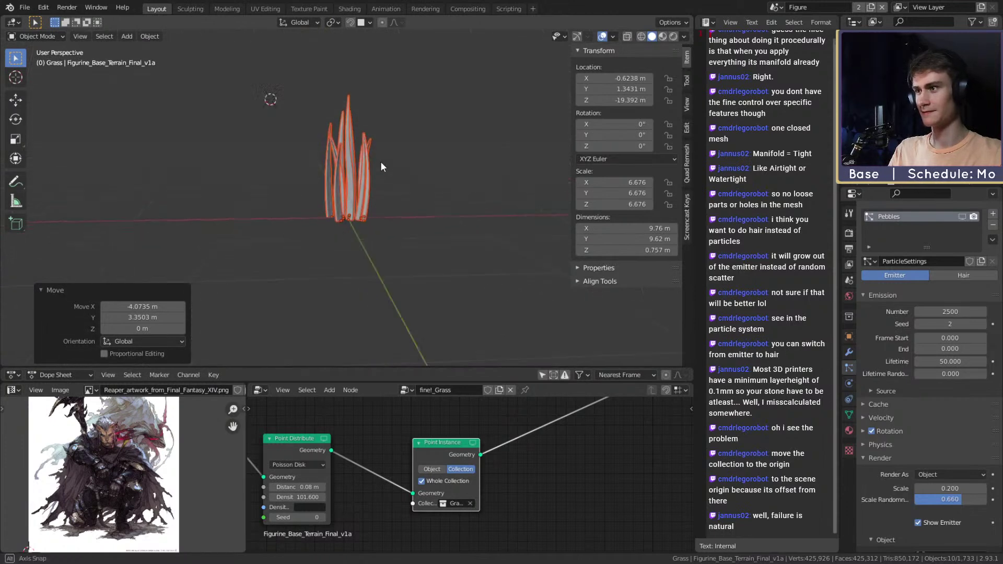
scroll(397, 199, up, 3)
middle_drag(406, 209, 409, 180)
key(g)
key(z)
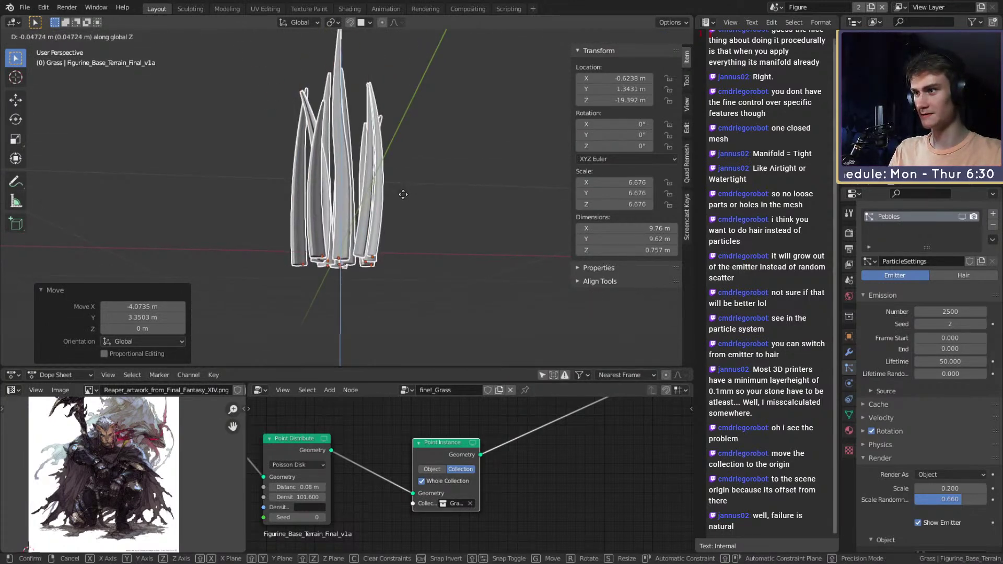
click(424, 201)
Step: Nudge the source grass clump about -0.002 m in X and 0.019 m in Y to centre it on the origin
middle_drag(425, 201, 403, 222)
key(g)
click(412, 235)
middle_drag(350, 174, 396, 172)
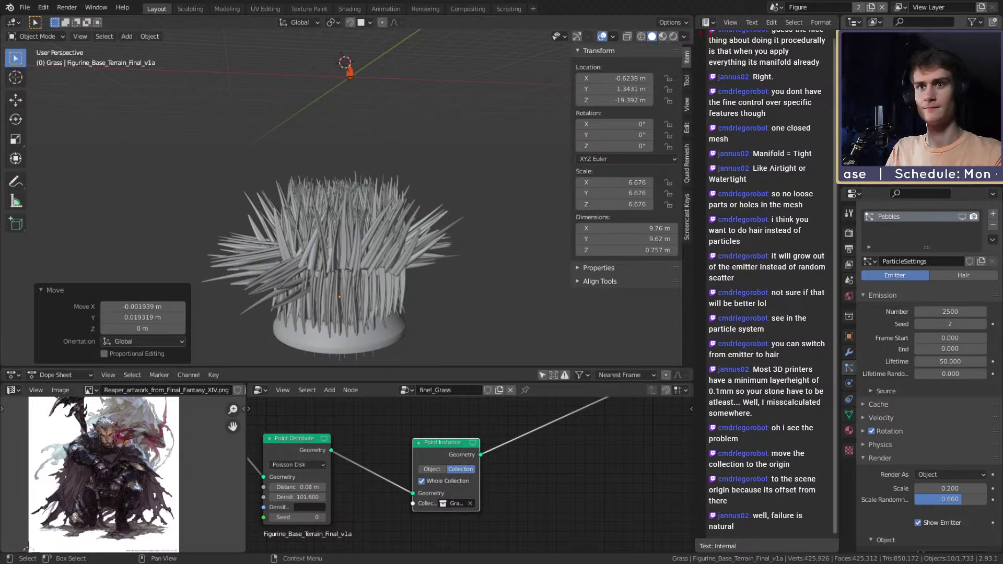
Step: Hide the source grass clump while keeping its instances on the base, and select all visible objects
key(Delete)
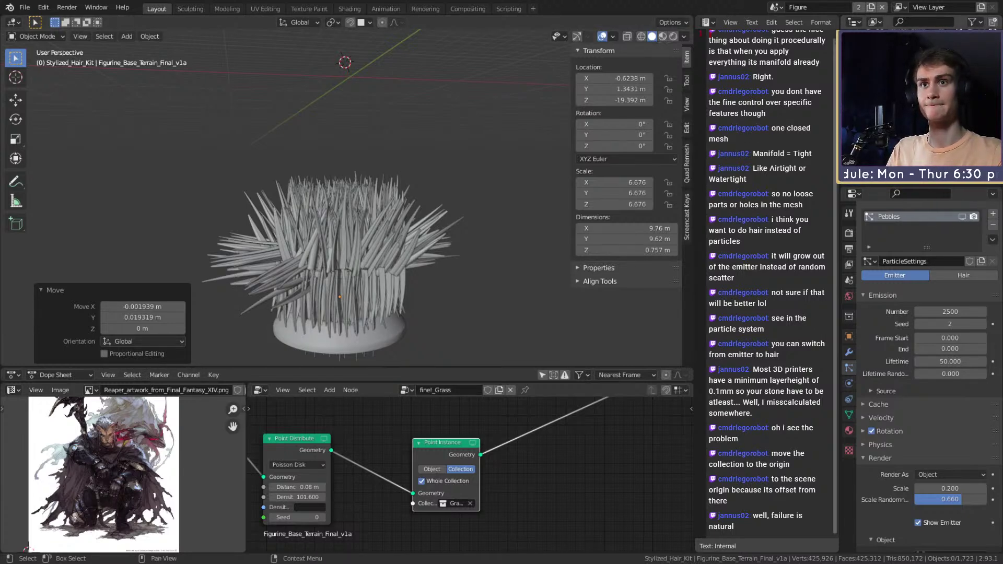
middle_drag(457, 122, 412, 246)
key(a)
scroll(410, 250, up, 4)
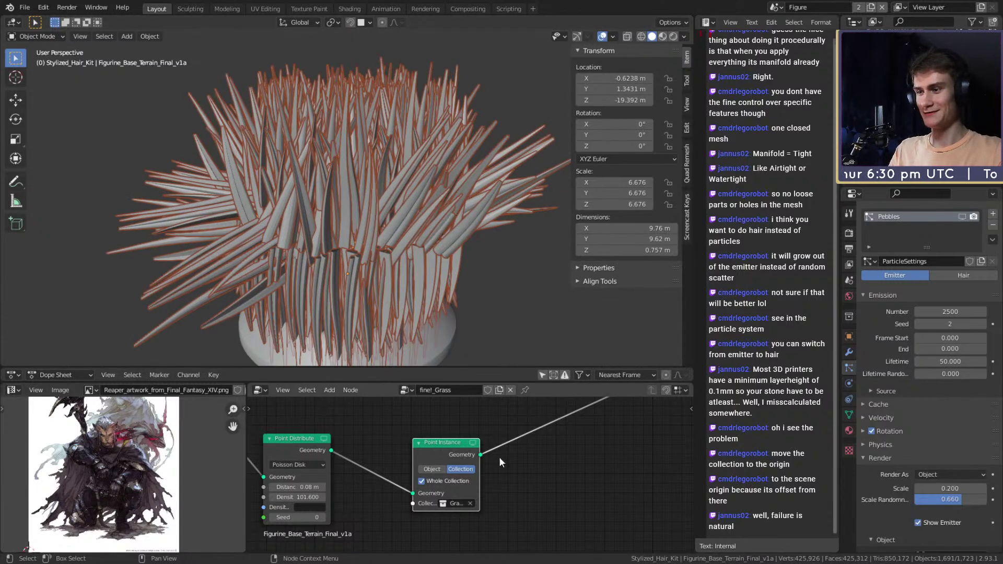
Step: Try adding a Point Scale node after the Point Instance node in the grass node tree
scroll(498, 457, down, 2)
drag(456, 426, 396, 421)
key(shift+a)
mouse_move(394, 470)
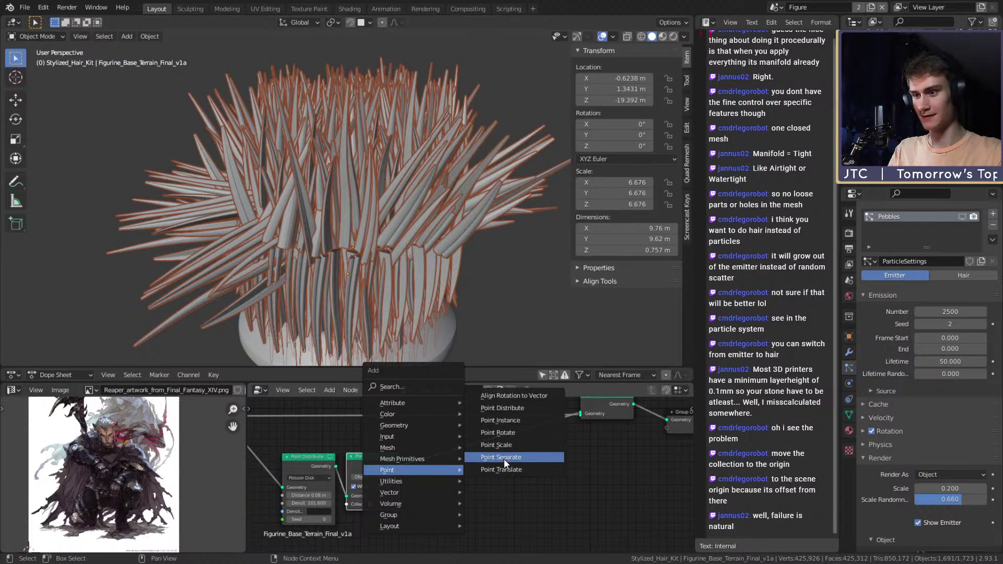
click(496, 445)
click(478, 466)
scroll(480, 460, up, 4)
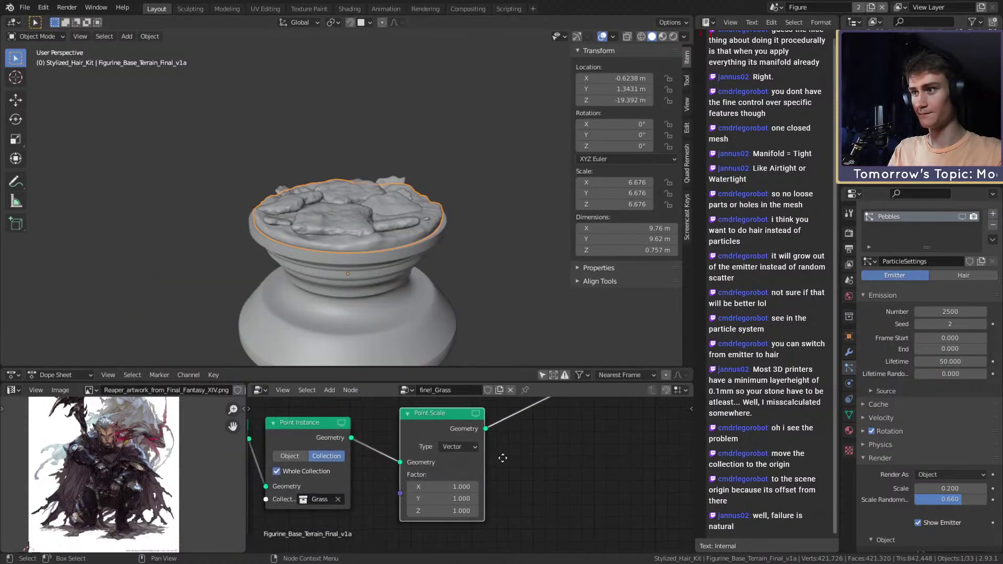
scroll(441, 341, down, 2)
middle_drag(441, 341, 423, 272)
scroll(425, 271, up, 4)
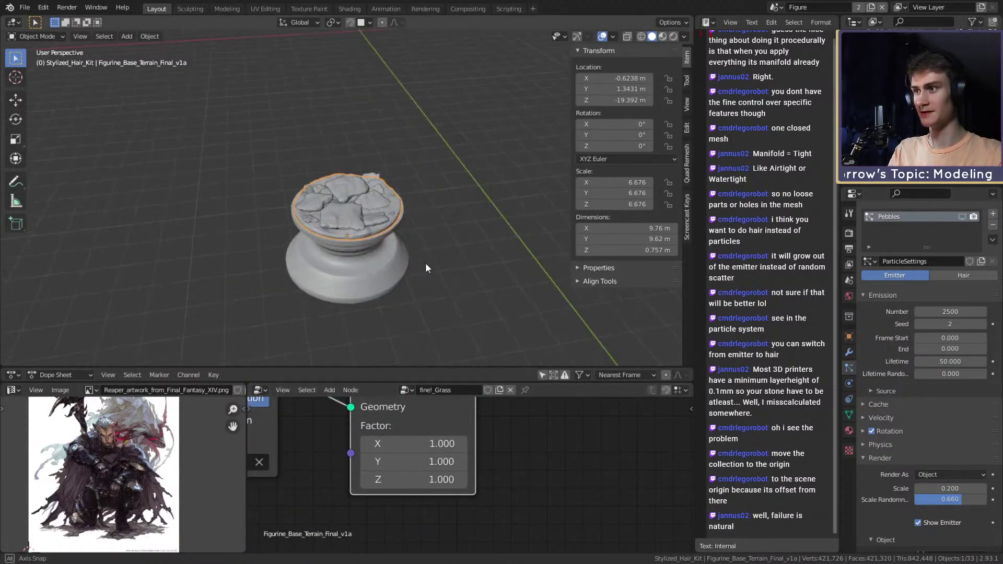
scroll(517, 512, up, 3)
scroll(535, 534, down, 3)
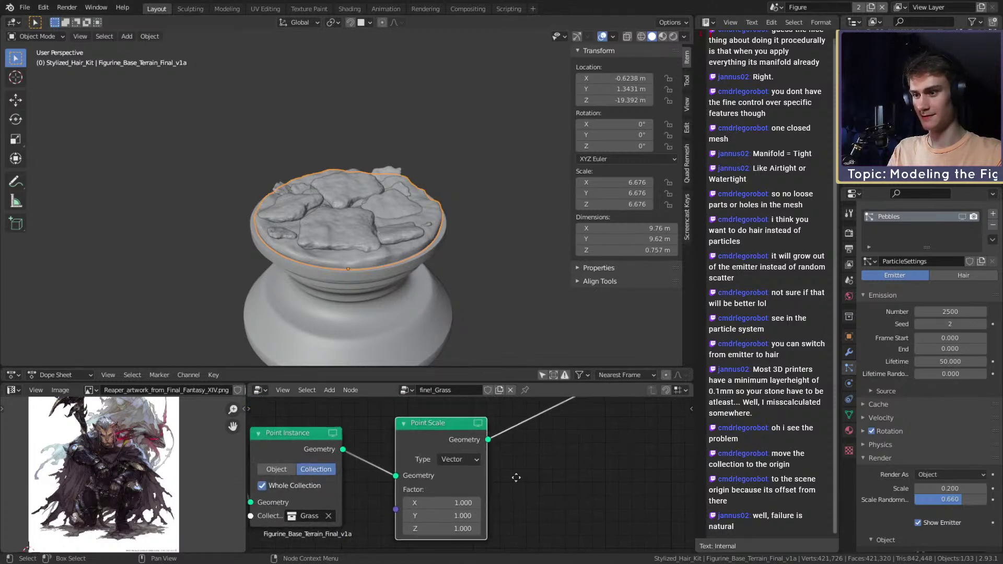
Step: Try the Float type on the Point Scale node after Point Instance, and detach the node from the chain
click(483, 453)
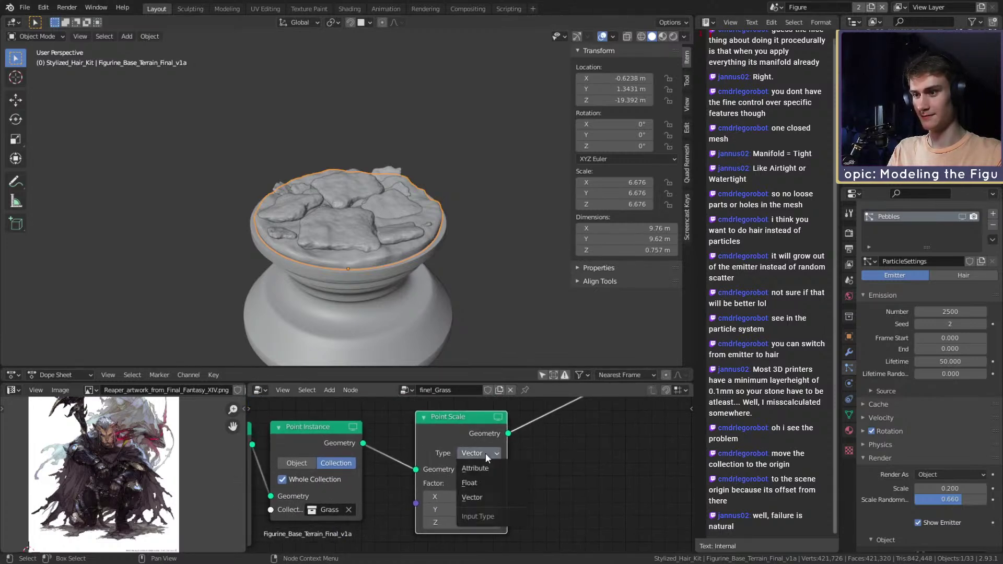
click(472, 482)
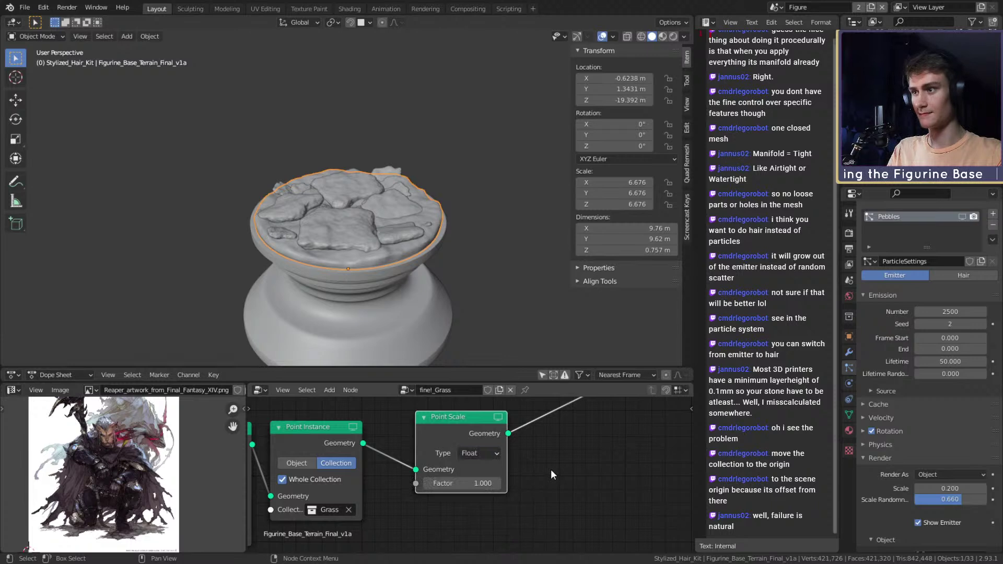
click(479, 454)
scroll(575, 454, down, 3)
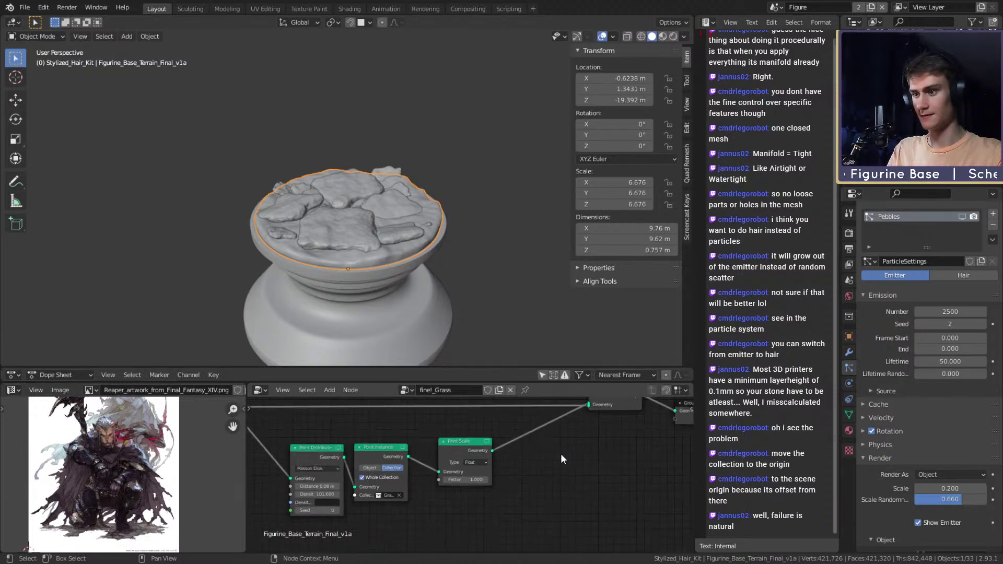
drag(470, 447, 452, 483)
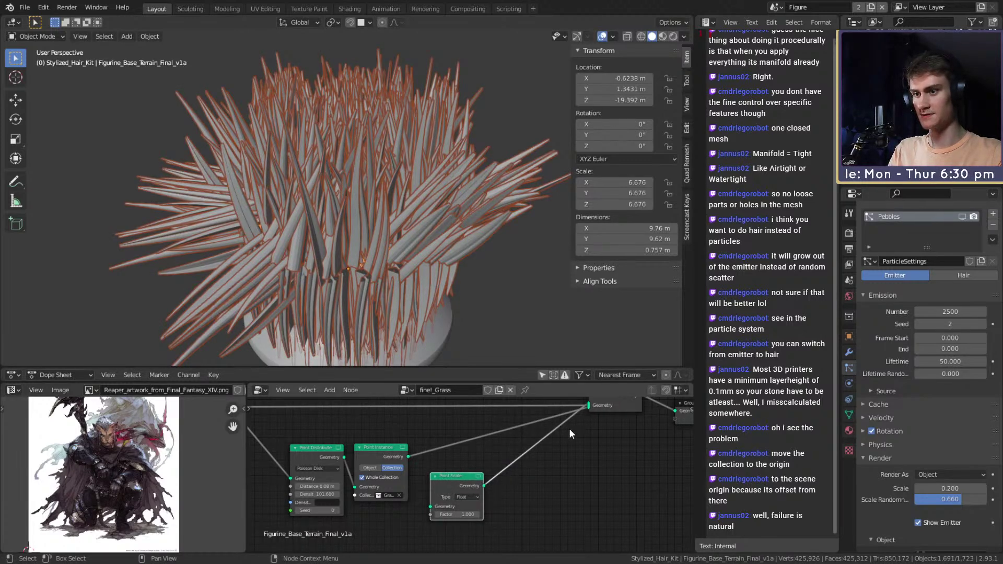
drag(457, 478, 412, 513)
Step: Spread the Point Distribute and Point Instance nodes apart and insert a Point Scale node between them
middle_drag(434, 462, 536, 445)
drag(405, 432, 390, 433)
drag(486, 433, 561, 421)
drag(500, 492, 538, 492)
key(shift+a)
mouse_move(485, 477)
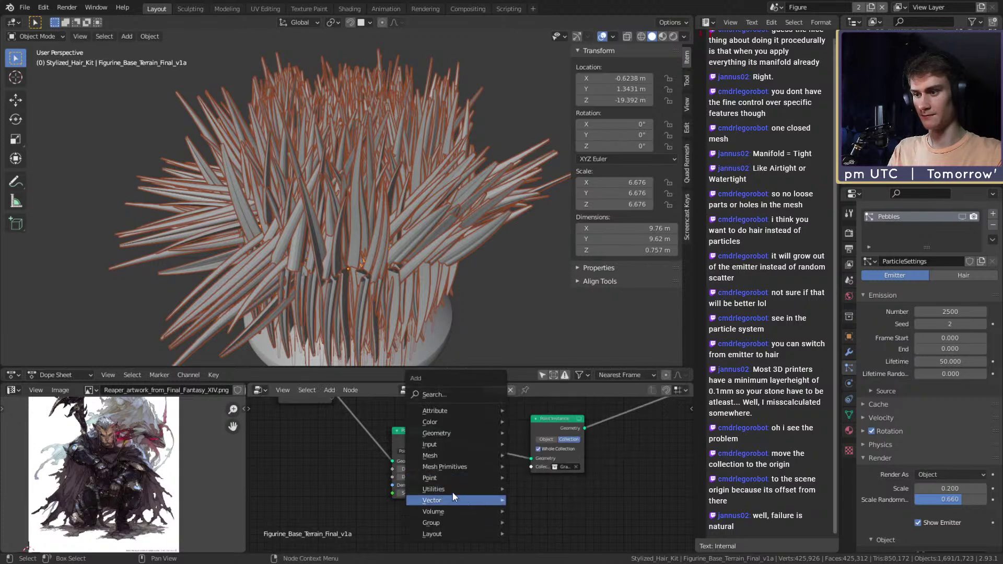
click(544, 452)
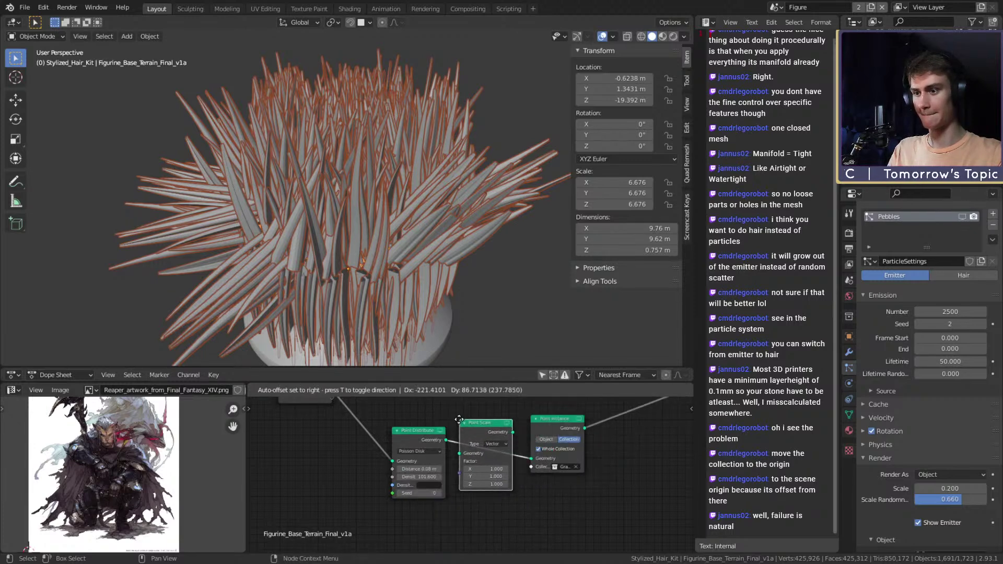
scroll(520, 506, up, 4)
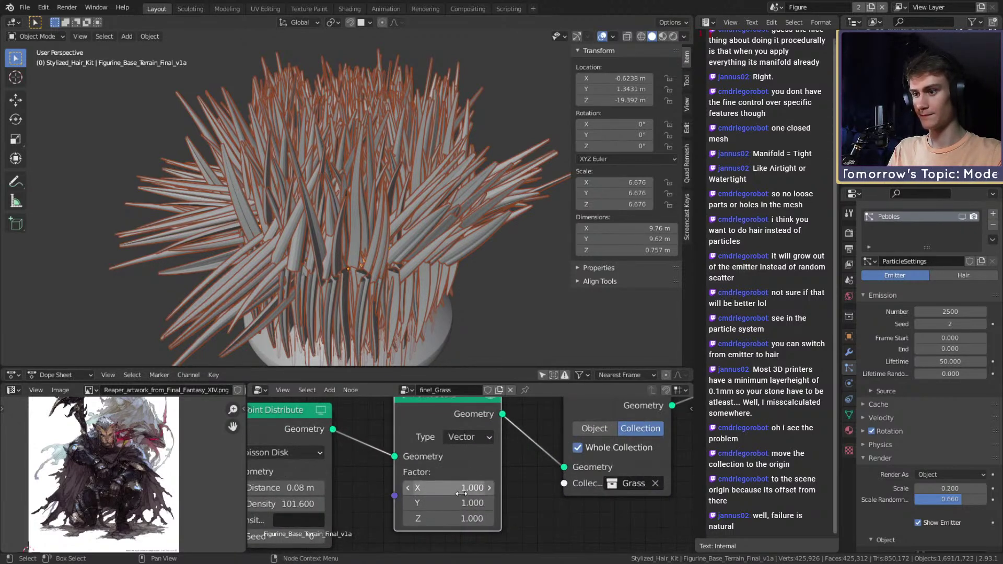
Step: Set the Point Scale node's type to Float and its factor to 0.220
click(464, 438)
click(459, 471)
shift+drag(450, 472, 400, 472)
middle_drag(438, 232, 495, 248)
click(499, 265)
scroll(400, 178, up, 2)
click(400, 177)
scroll(535, 459, down, 4)
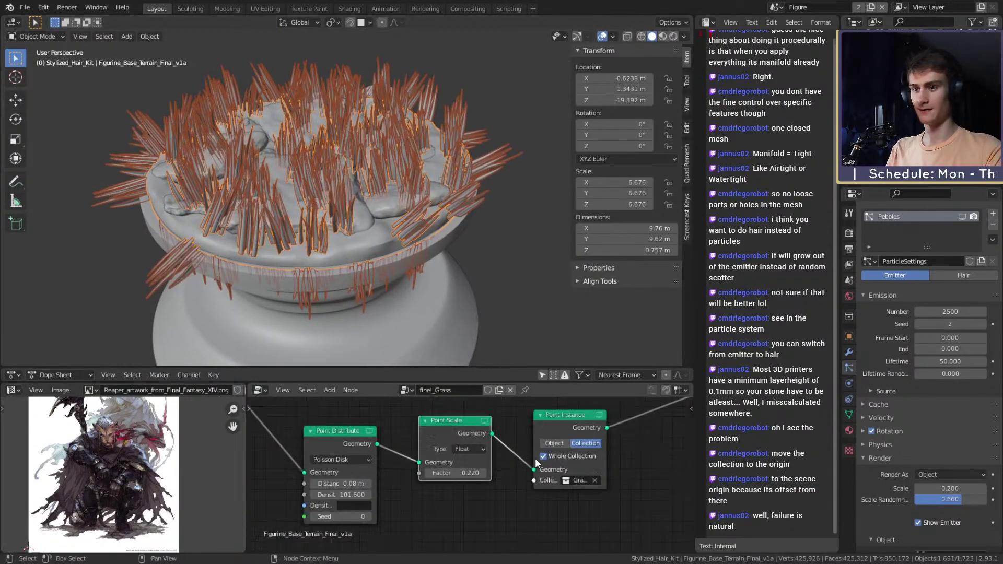
Step: Move the Group Input and Point Distribute nodes further upstream to free space before the Point Scale node
ctrl+scroll(533, 458, left, 4)
ctrl+scroll(473, 443, right, 3)
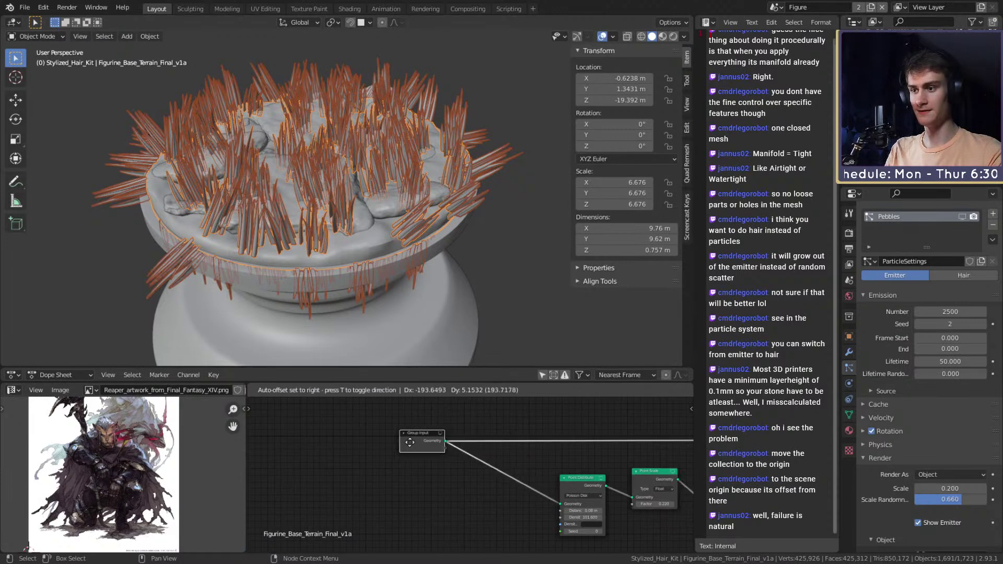
shift+scroll(447, 451, down, 3)
key(shift+a)
key(Escape)
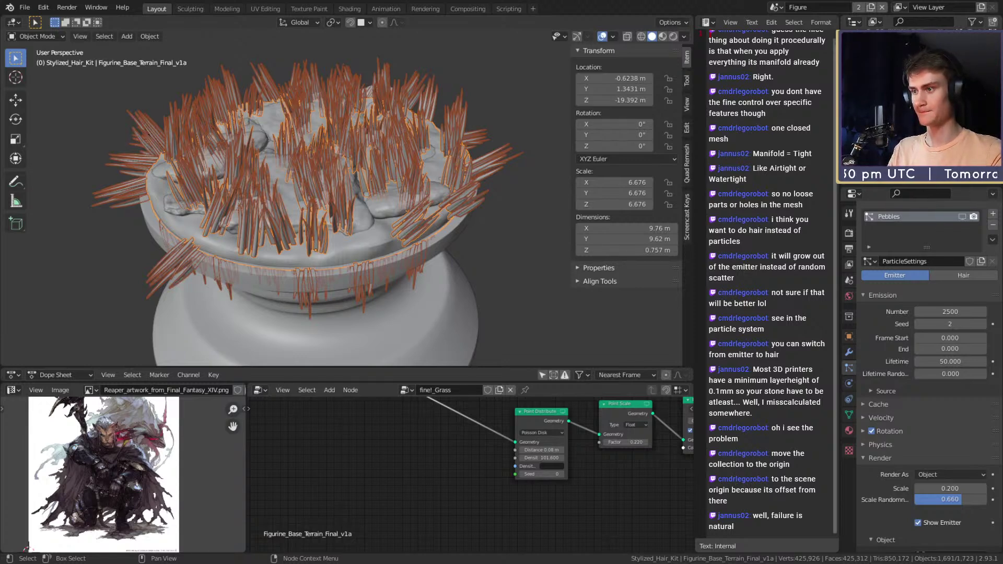
key(Home)
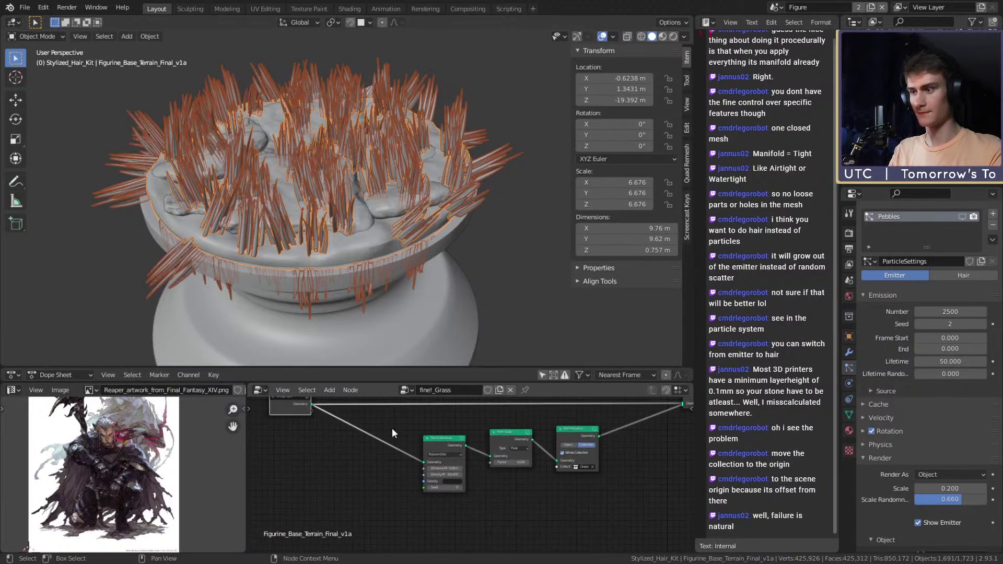
drag(435, 444, 355, 442)
scroll(441, 446, up, 1)
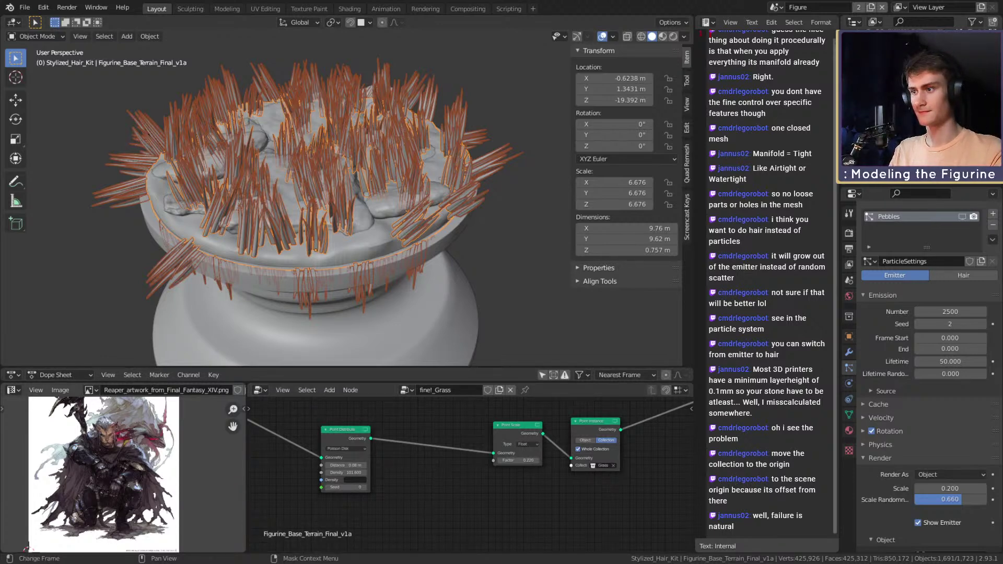
Step: Insert an Attribute Math node between the Point Distribute and Point Scale nodes
key(shift+a)
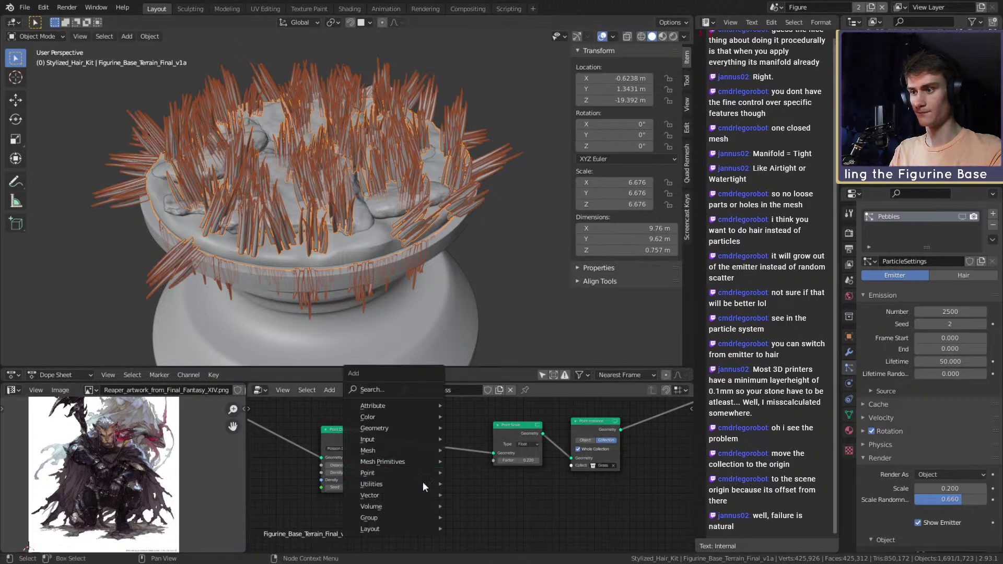
mouse_move(381, 472)
mouse_move(378, 407)
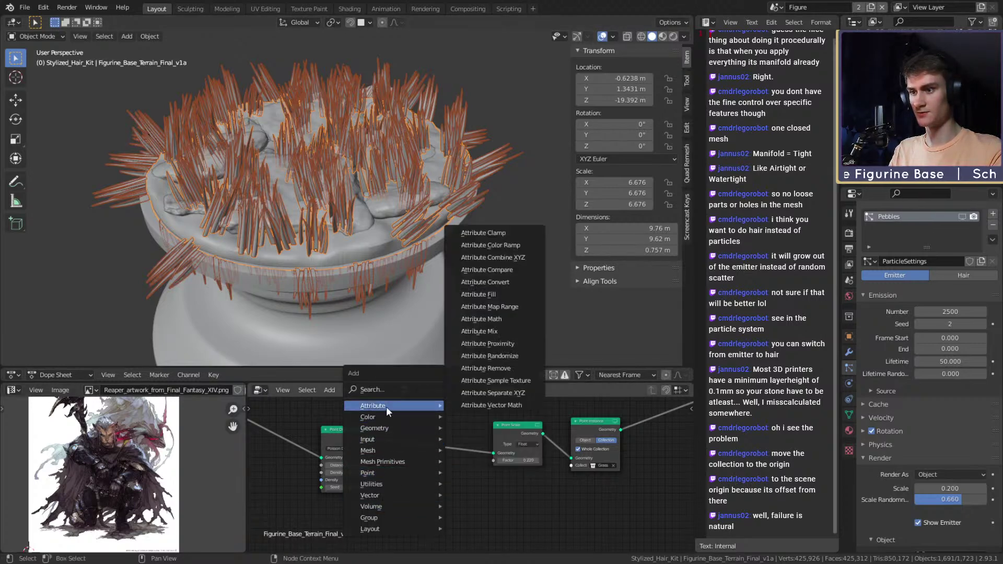
click(493, 320)
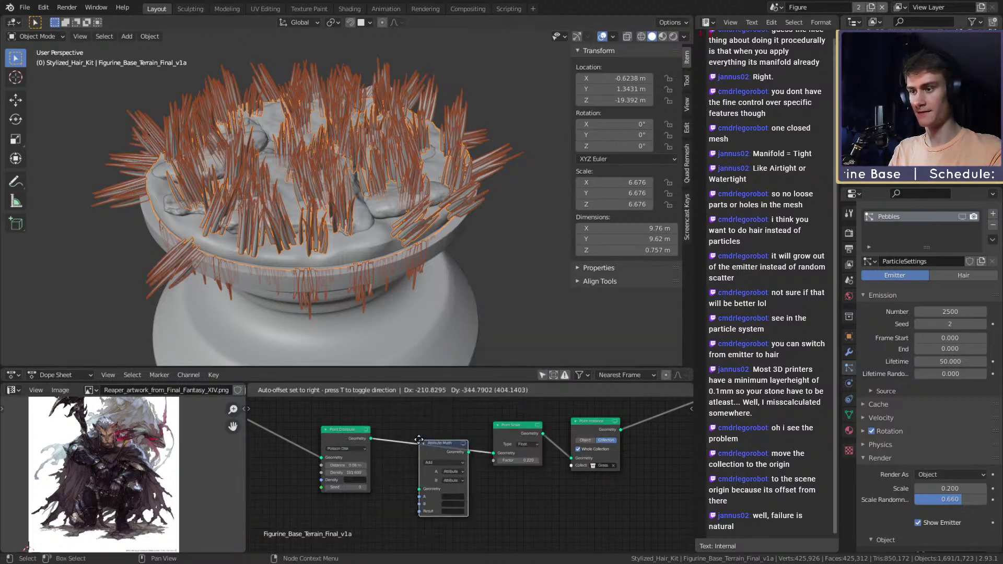
click(468, 462)
Step: Set both the A attribute and the Result attribute of the Attribute Math node to scale
scroll(472, 470, up, 5)
middle_drag(476, 473, 492, 463)
click(447, 464)
text(scale)
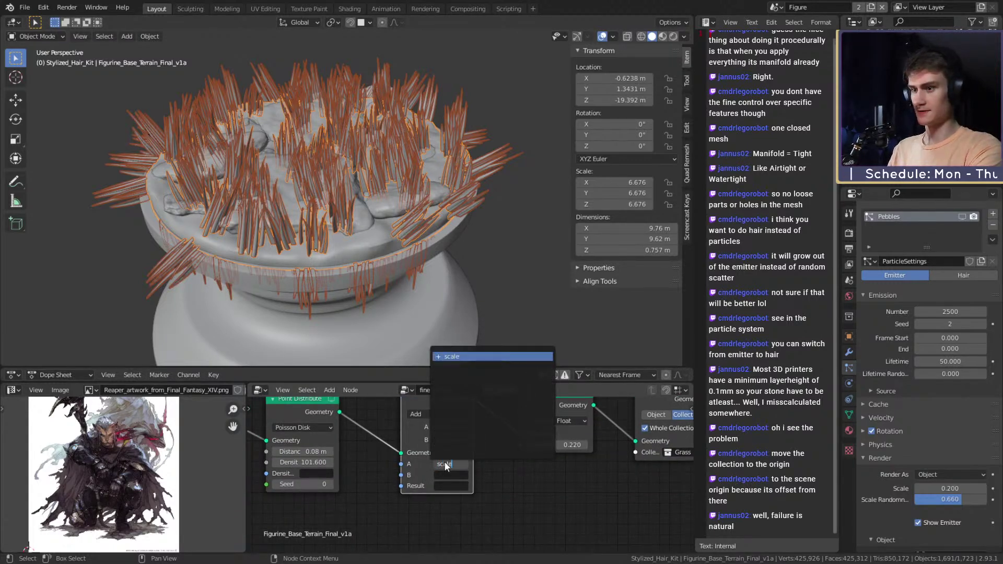
key(Return)
click(448, 486)
text(scale)
key(Return)
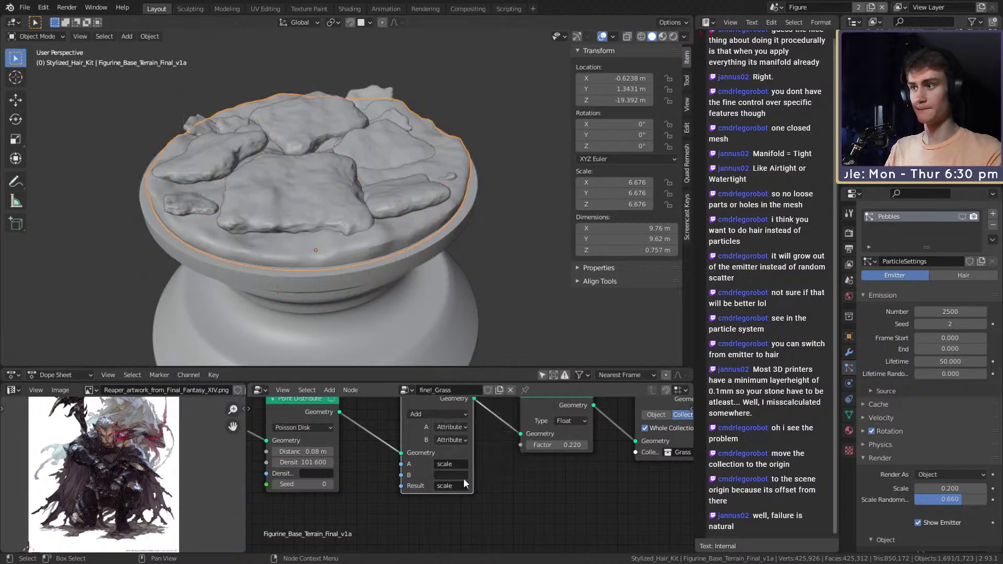
middle_drag(489, 483, 499, 503)
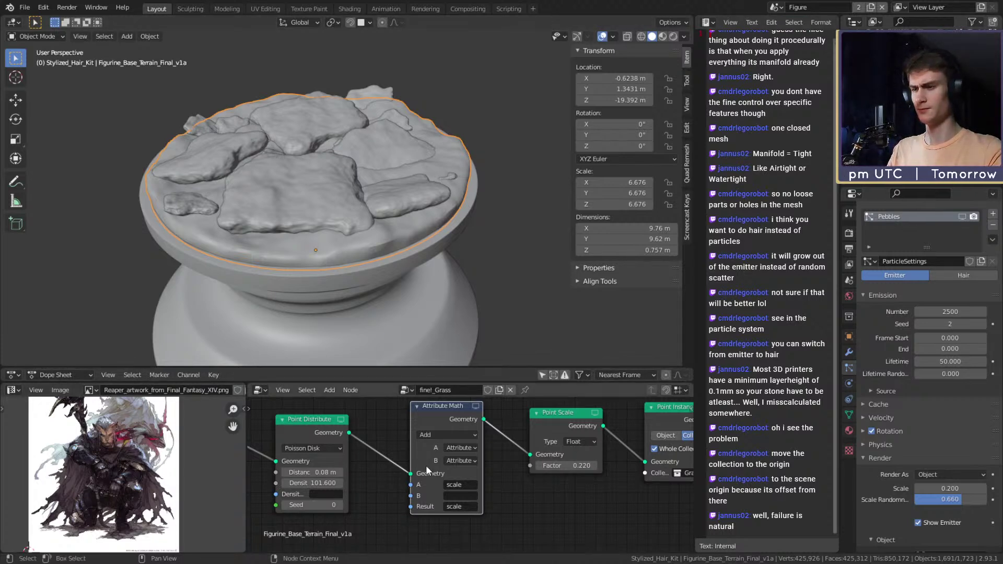
Step: Try Group as the B attribute of the Attribute Math node
click(456, 497)
text(Group)
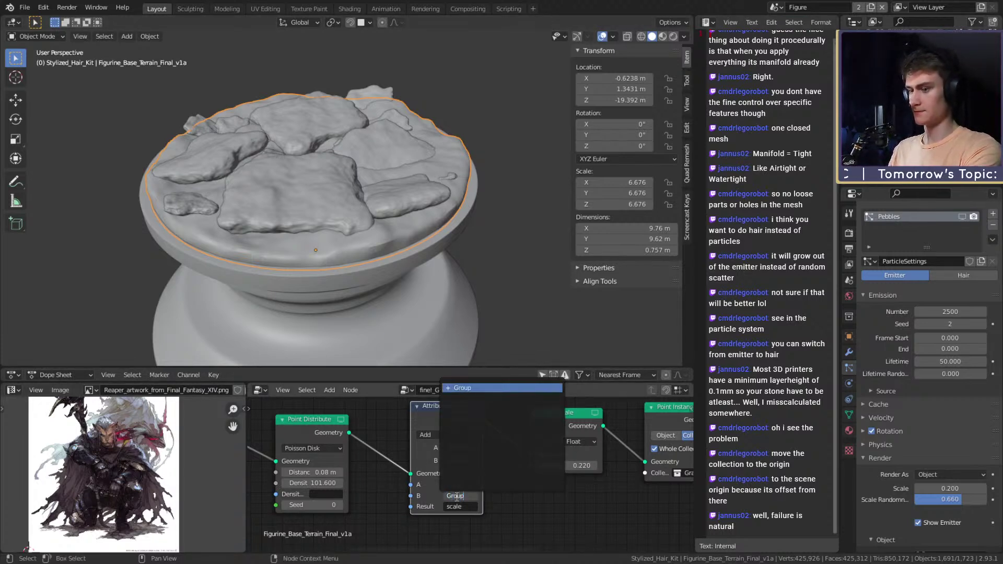
key(Return)
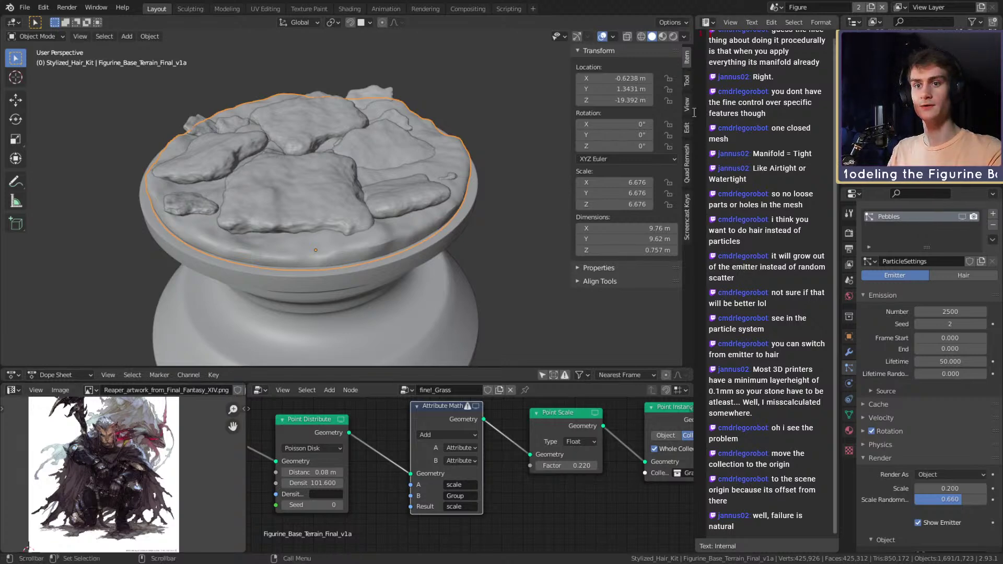
Step: Look up the terrain mesh's vertex groups and set the Attribute Math node's B attribute to Particles
click(849, 430)
click(849, 416)
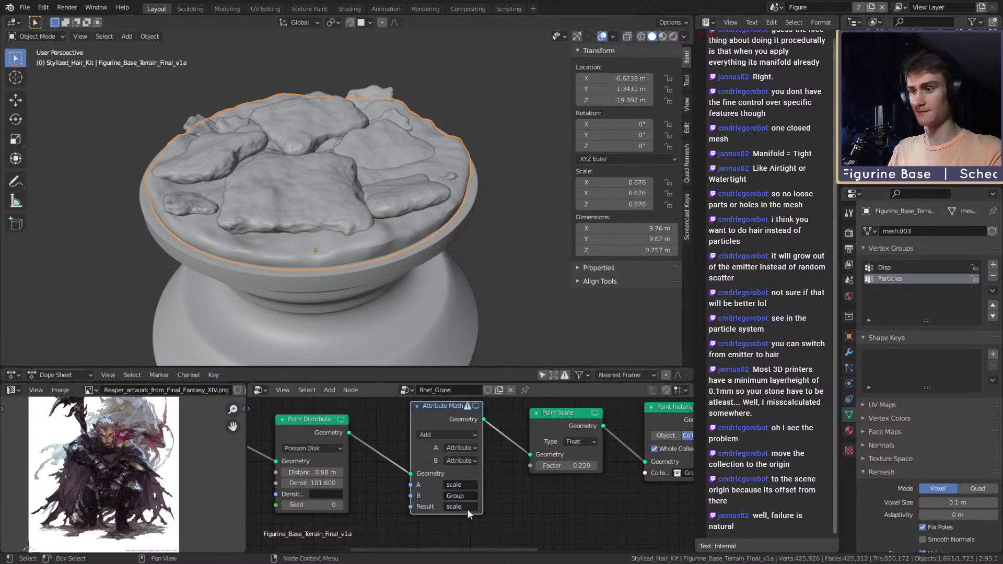
click(461, 495)
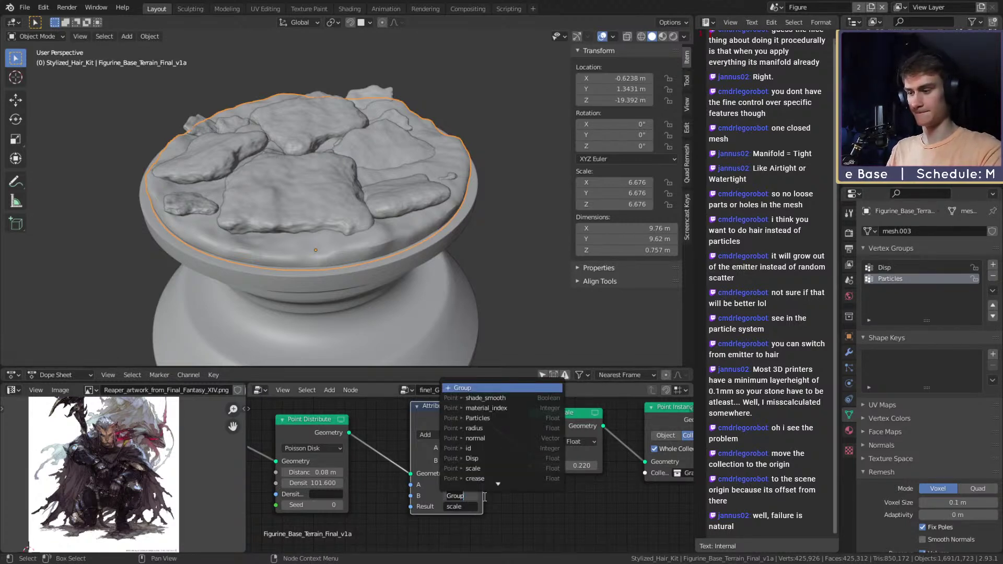
text(Part)
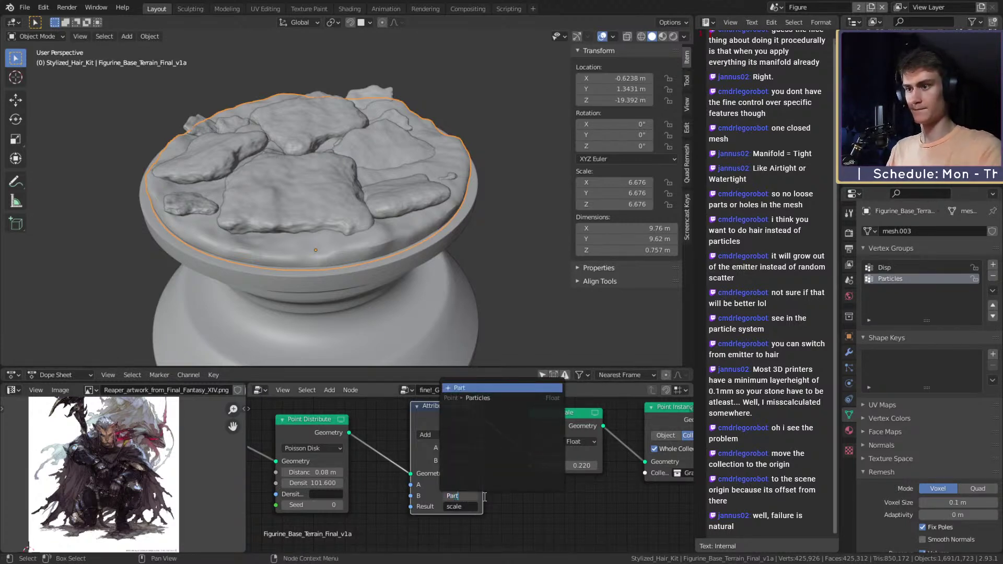
click(488, 399)
scroll(398, 164, down, 2)
middle_drag(398, 165, 401, 220)
scroll(394, 219, up, 2)
scroll(514, 521, down, 3)
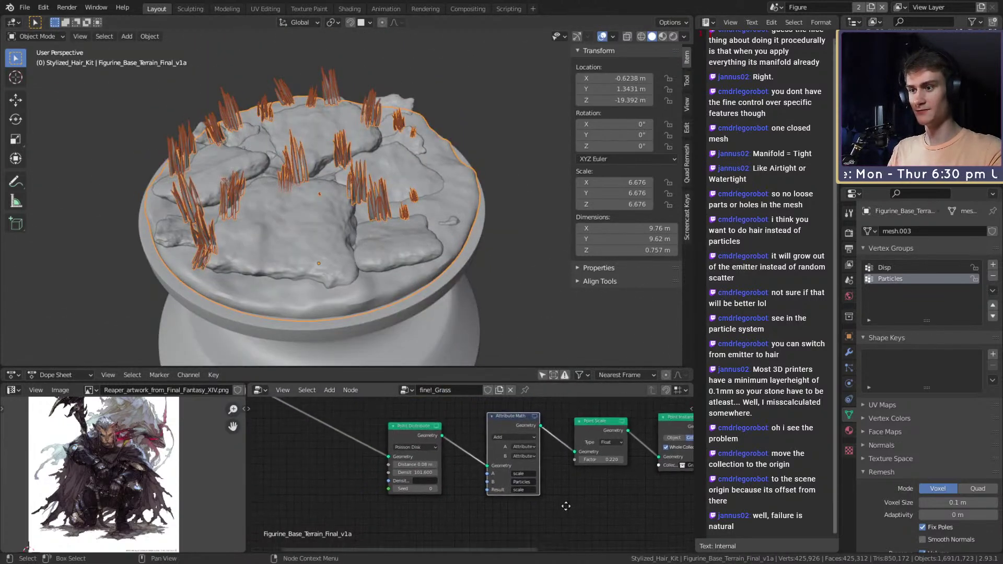
Step: Move the Point Distribute node further away from the Attribute Math node to make room between them
drag(491, 425, 456, 410)
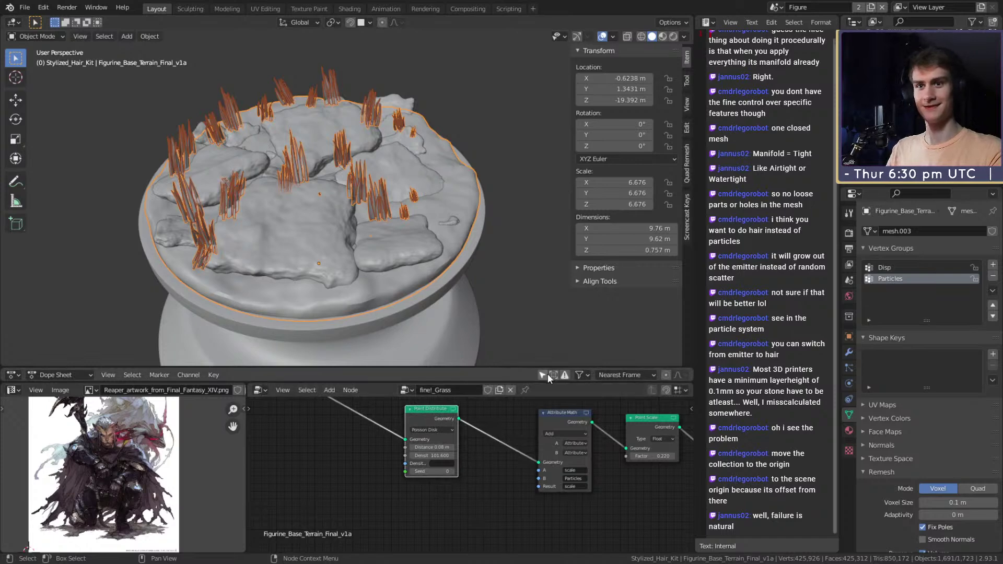
middle_drag(573, 292, 390, 176)
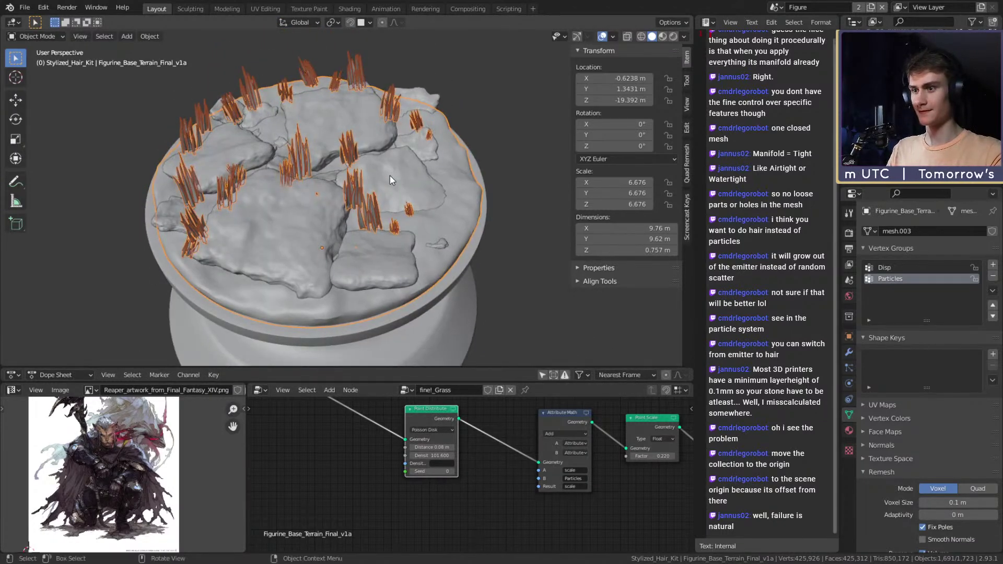
drag(422, 414, 381, 410)
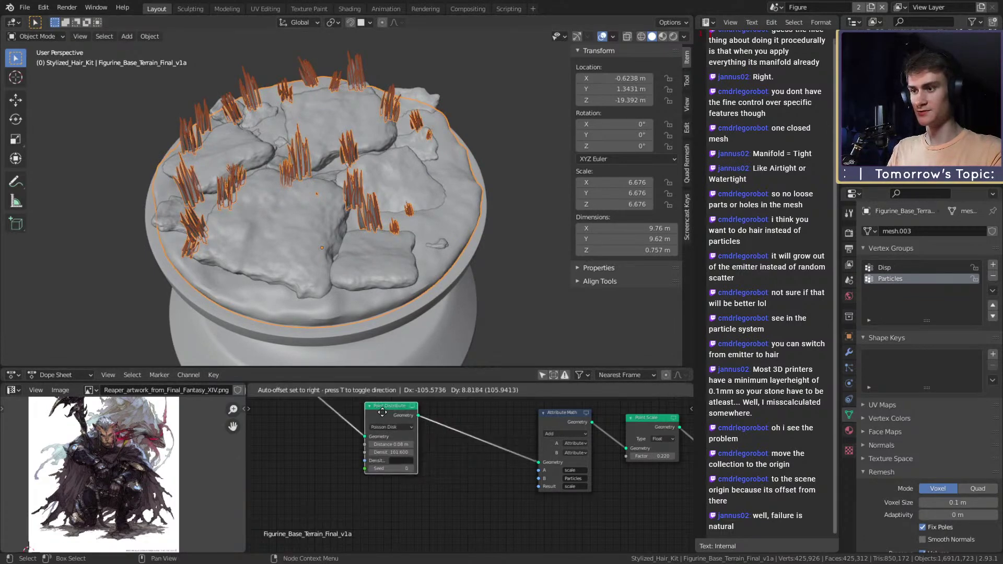
middle_drag(459, 483, 484, 444)
Step: Try adding a second, unconnected Attribute Math node below the Point Distribute node, and discard it
key(shift+a)
mouse_move(425, 426)
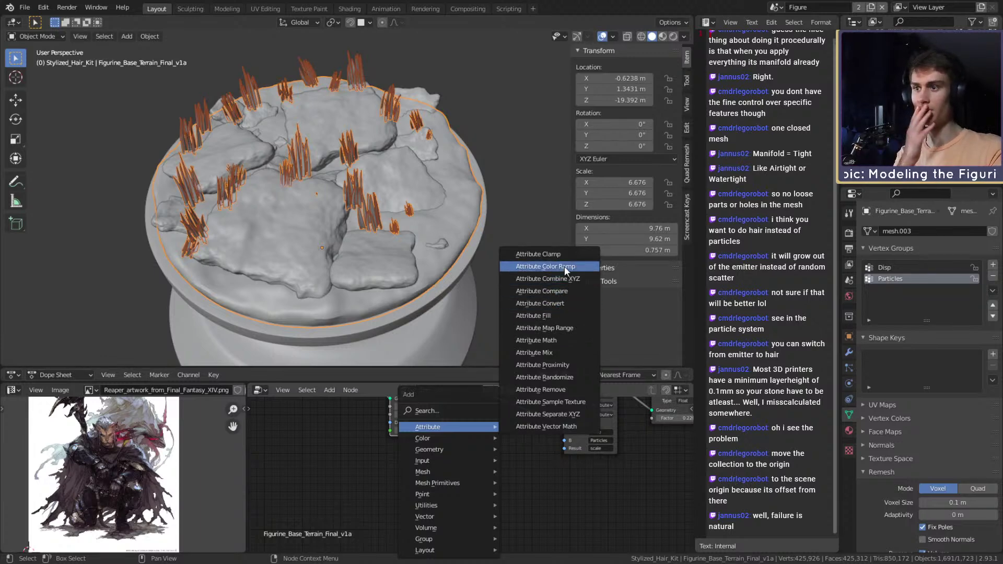
click(553, 340)
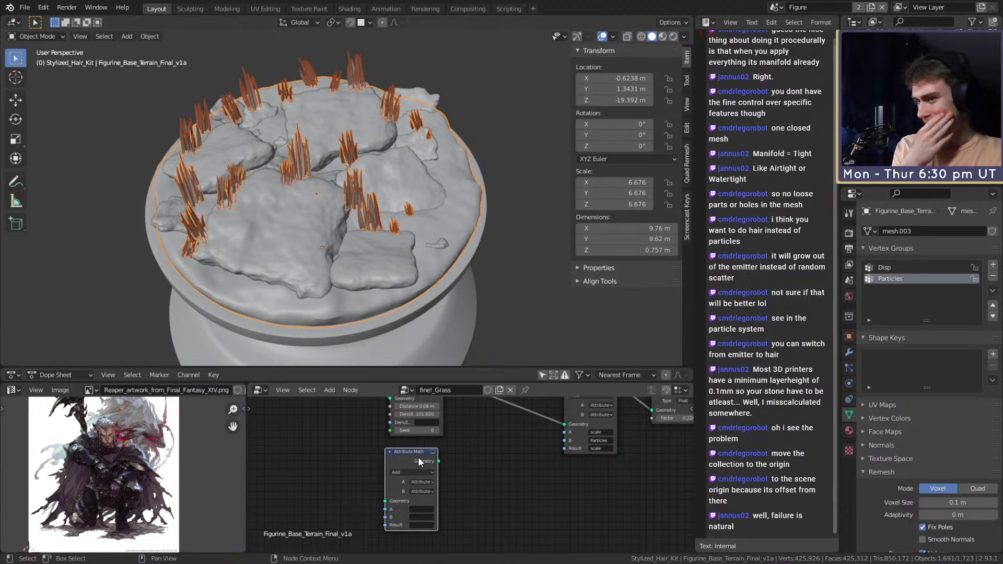
key(c)
key(Escape)
Step: Add an unconnected Attribute Color Ramp node below the Point Distribute node
key(shift+a)
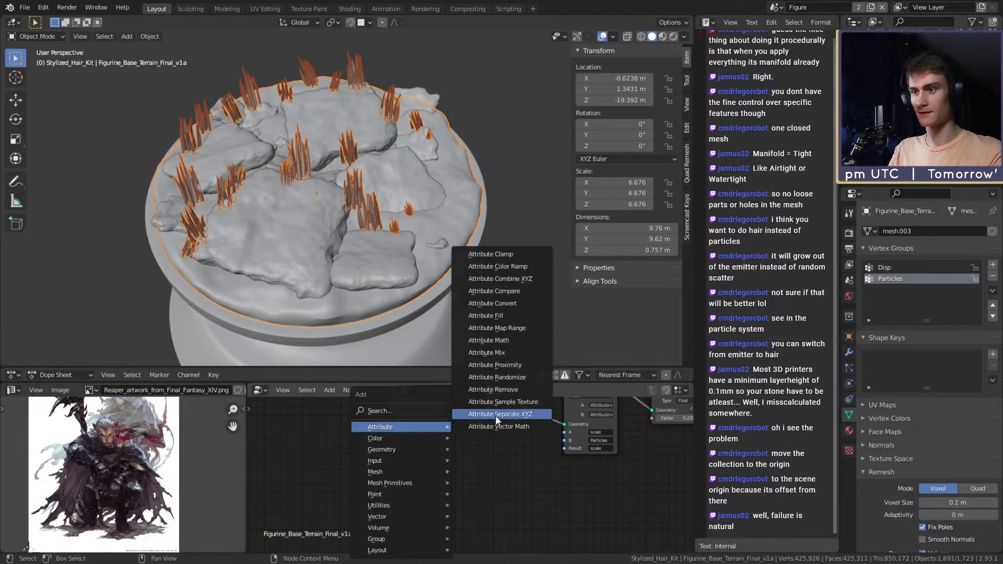
click(509, 268)
click(392, 447)
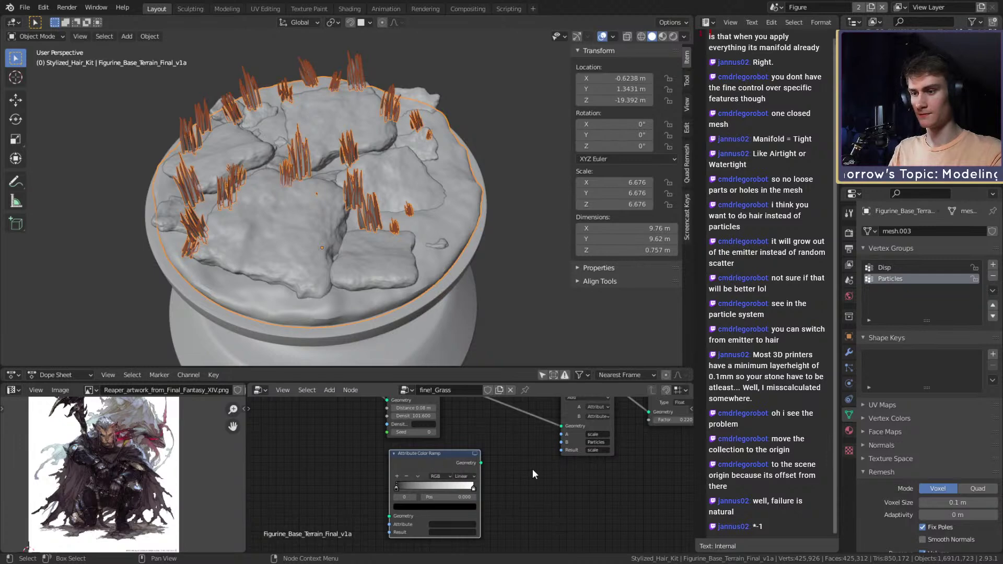
Step: Delete the Attribute Color Ramp node and insert a new Attribute Math node between the Point Distribute node and the existing Attribute Math node
key(x)
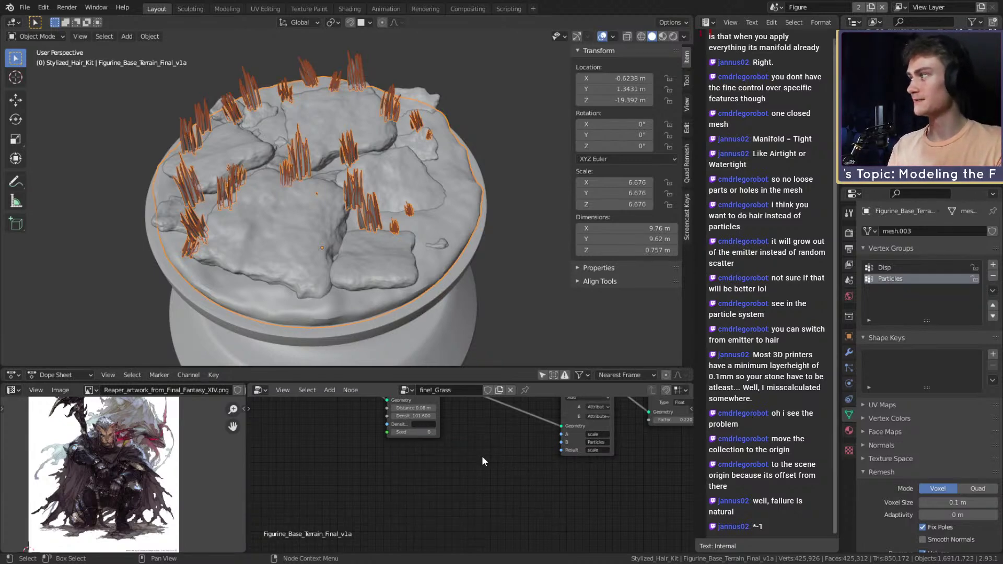
key(shift+a)
mouse_move(356, 426)
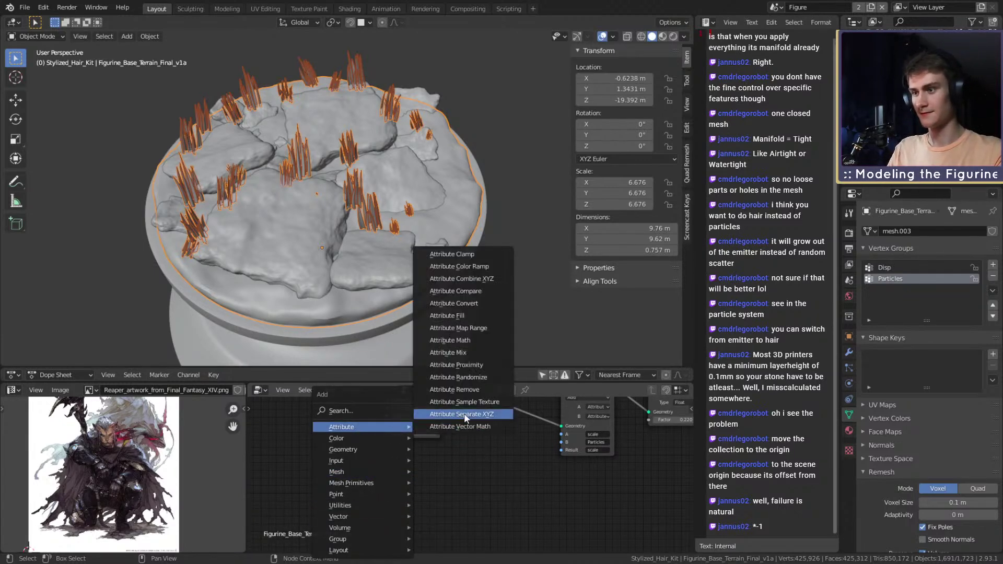
click(426, 350)
click(393, 450)
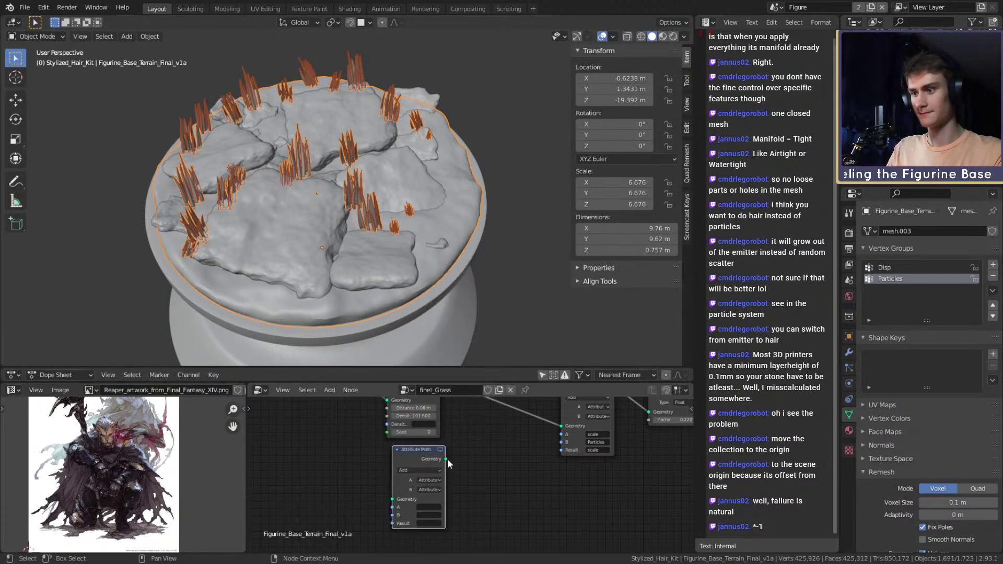
scroll(445, 458, up, 2)
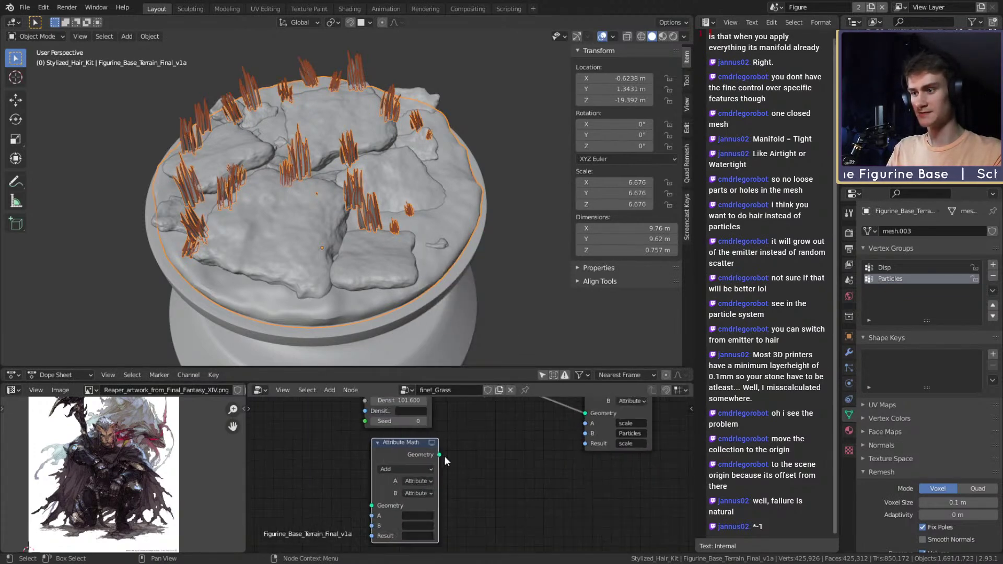
middle_drag(509, 447, 451, 500)
scroll(453, 497, down, 2)
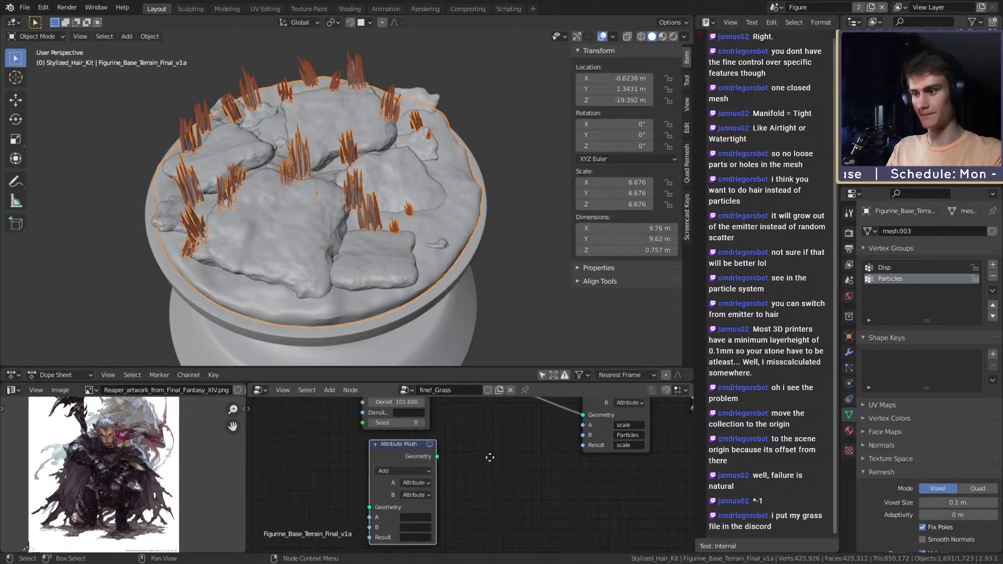
drag(380, 507, 475, 451)
middle_drag(502, 486, 493, 497)
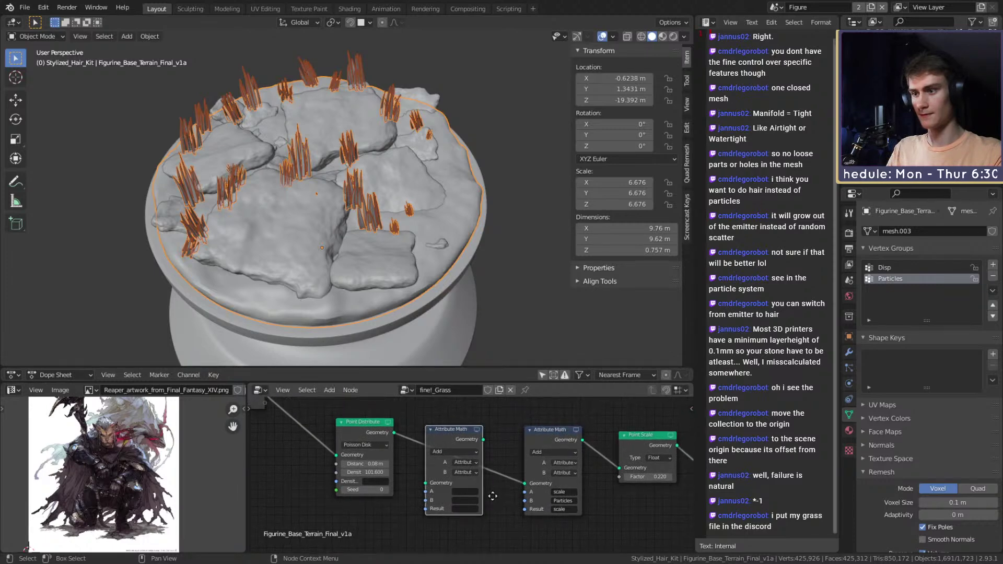
Step: Set the inserted Attribute Math node's operation to Multiply and its A attribute to Particles
scroll(496, 491, up, 2)
click(449, 438)
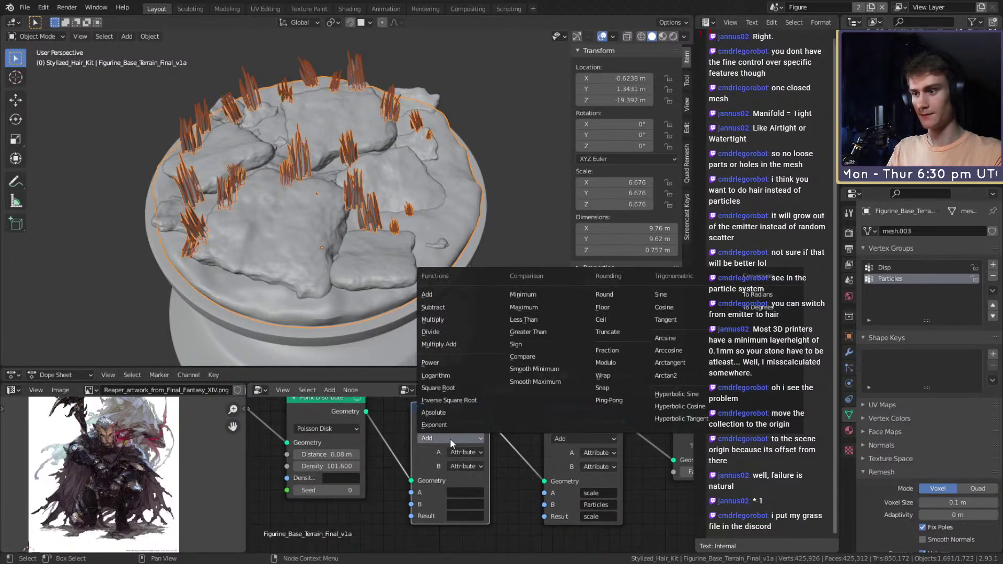
click(440, 320)
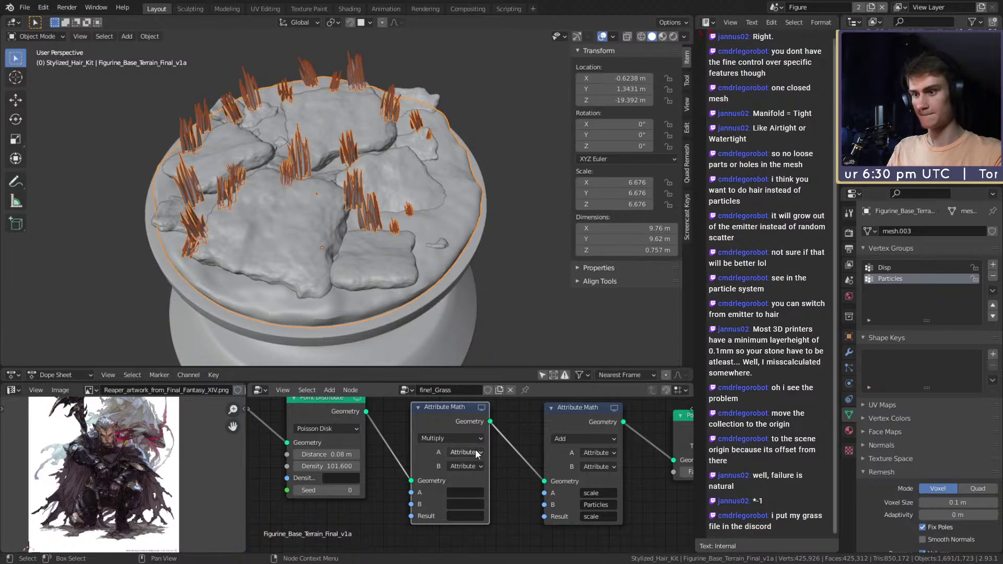
click(469, 492)
text(Particles)
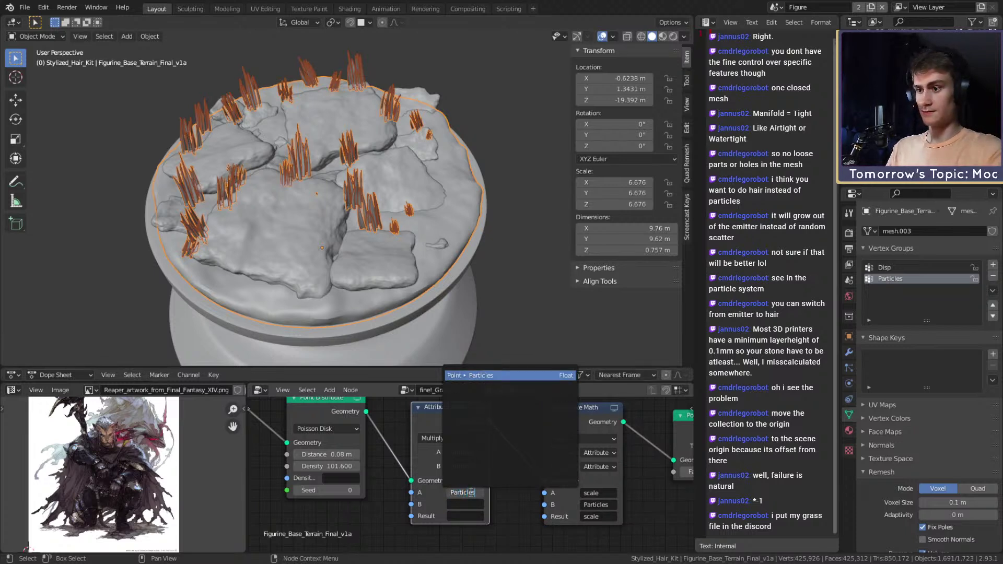
Step: Change the Multiply node's B input to a Float of -1.000 and set its Result attribute to Particles
click(461, 504)
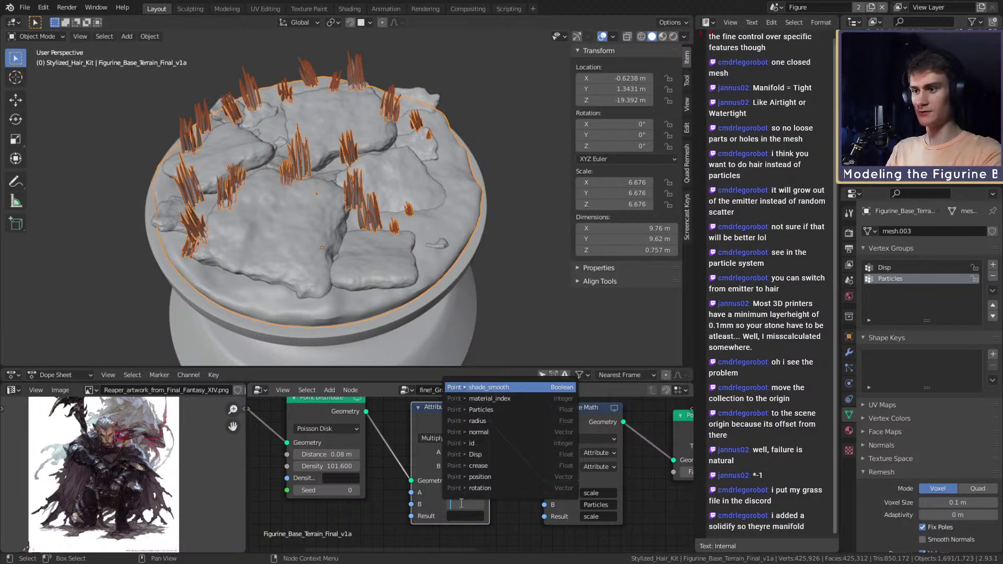
key(Escape)
click(473, 465)
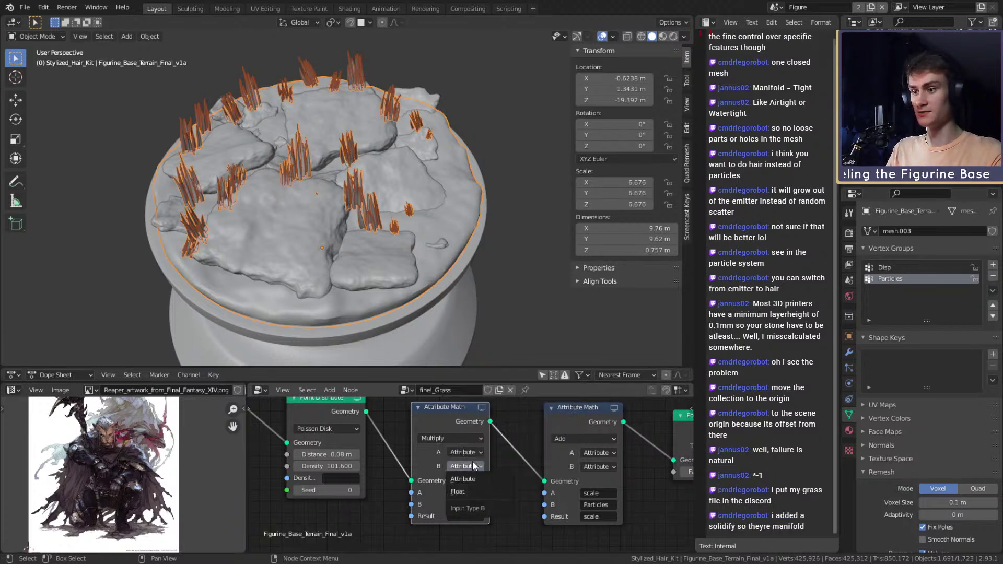
click(469, 493)
click(465, 504)
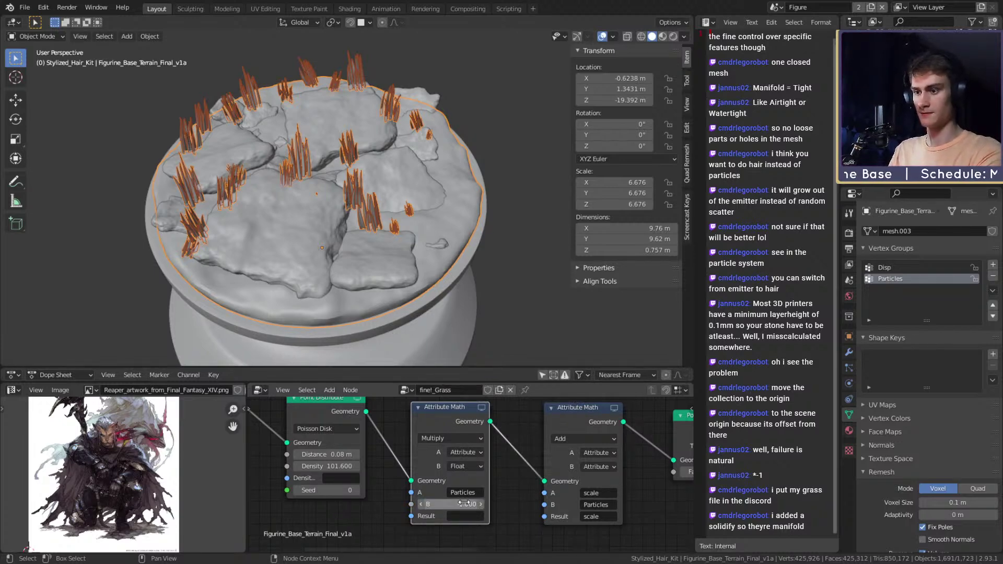
click(473, 516)
text(Par)
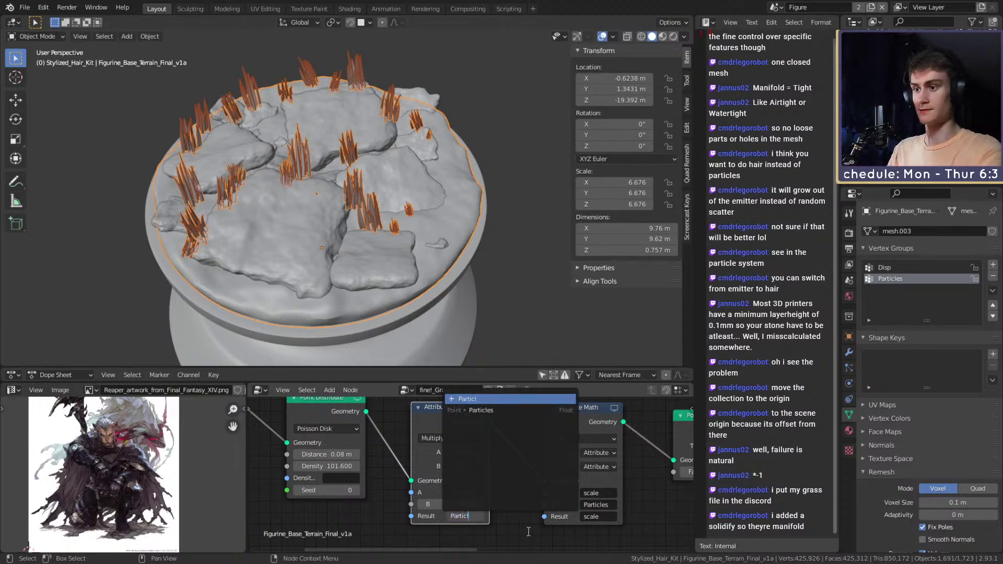
text(ticl)
click(490, 411)
Step: Inspect the size and placement of the grass clumps on the base terrain from several angles
middle_drag(404, 230, 376, 208)
scroll(387, 212, down, 3)
scroll(397, 257, up, 5)
middle_drag(397, 258, 391, 223)
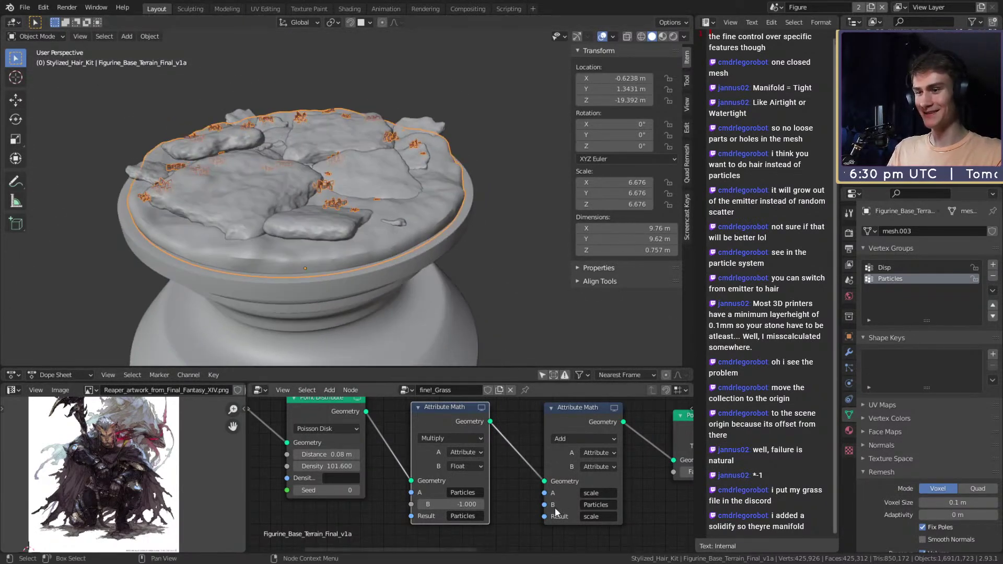
key(Home)
scroll(497, 495, up, 3)
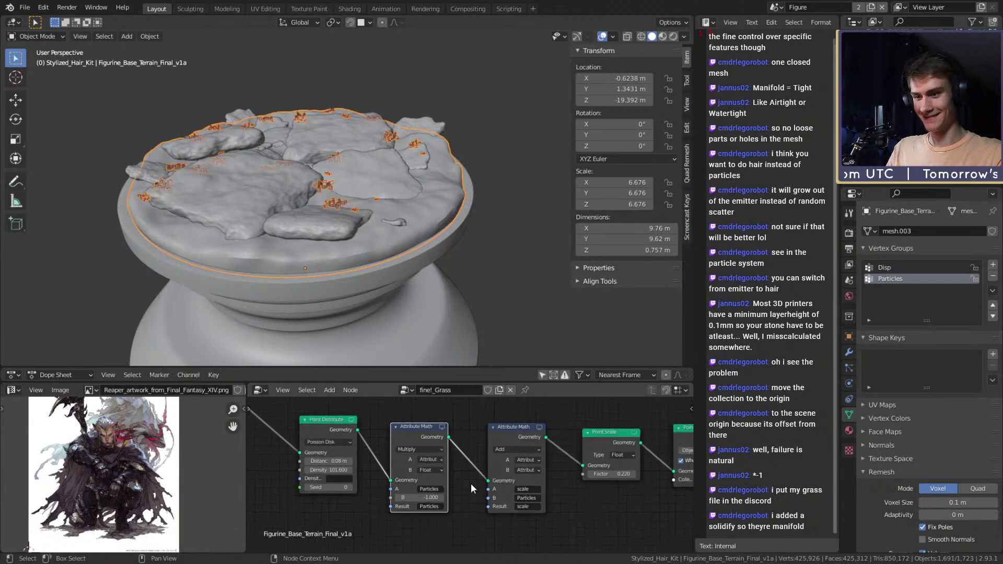
middle_drag(371, 237, 368, 271)
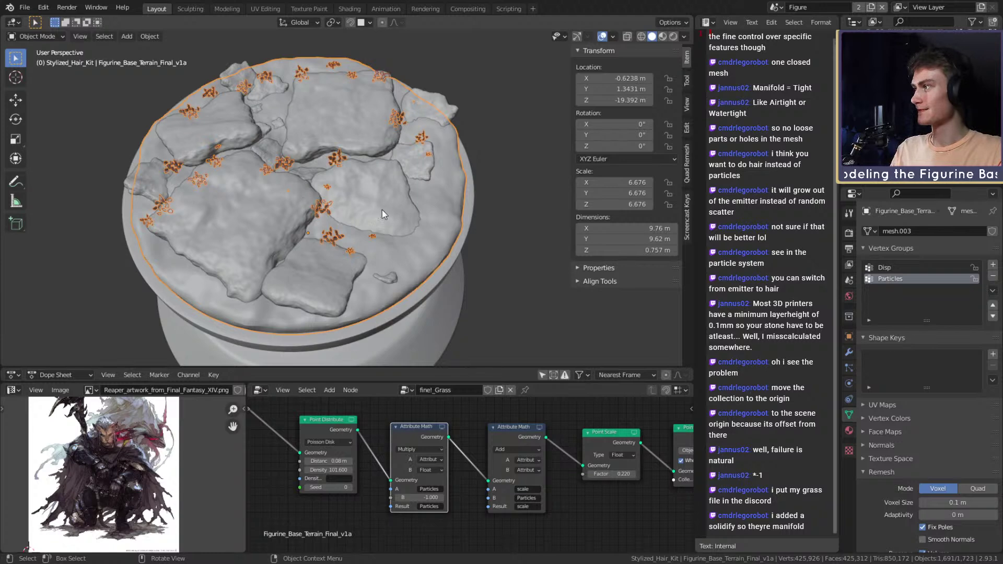
middle_drag(485, 249, 371, 256)
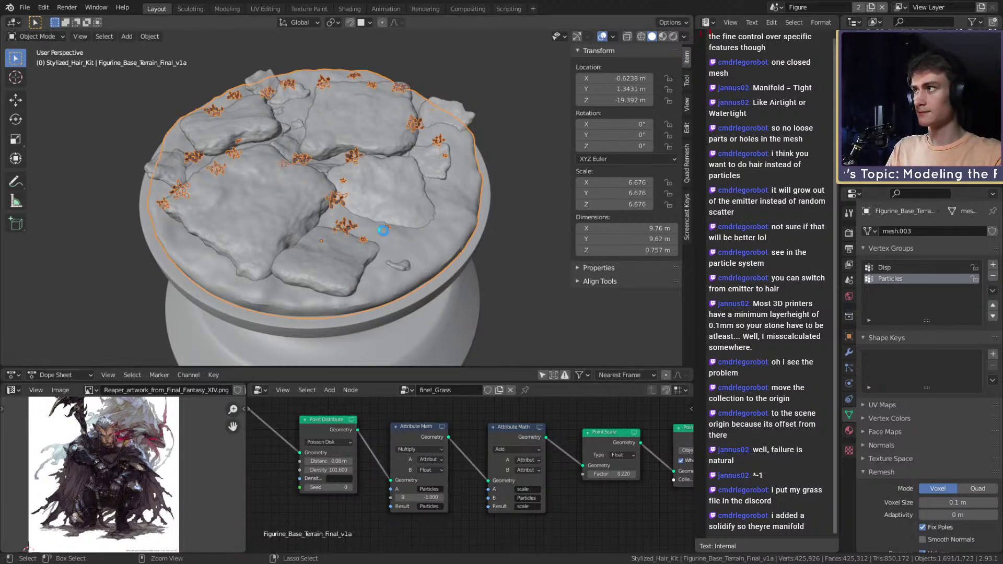
Step: Delete the Multiply Attribute Math node and link Point Distribute's geometry output to the remaining Attribute Math node
scroll(466, 490, down, 2)
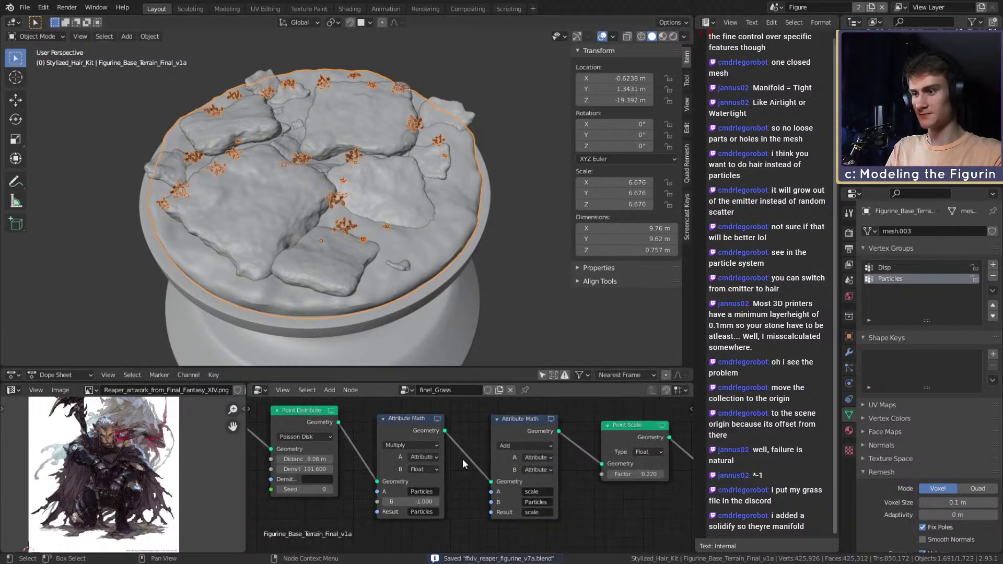
drag(453, 407, 409, 508)
key(x)
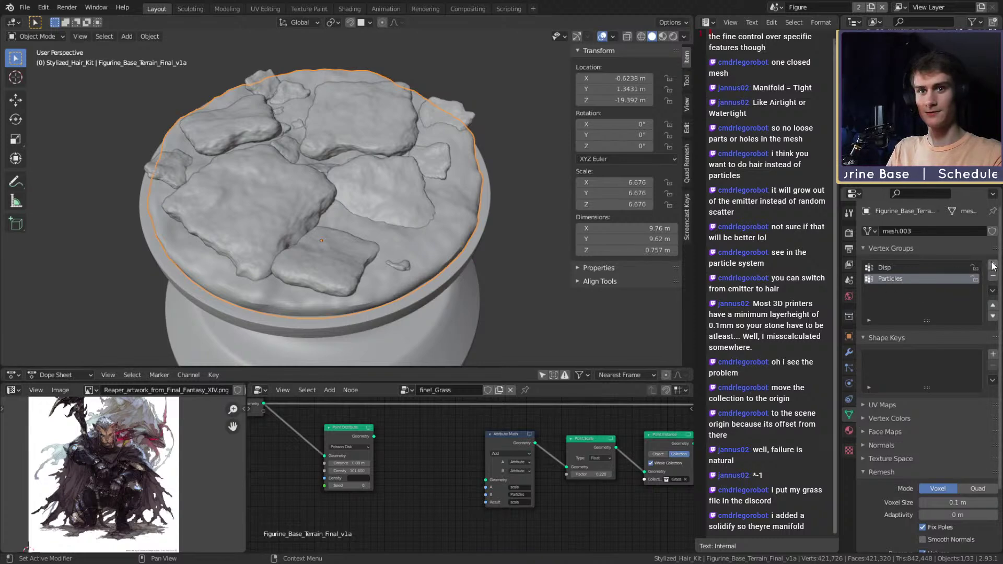
scroll(424, 461, up, 2)
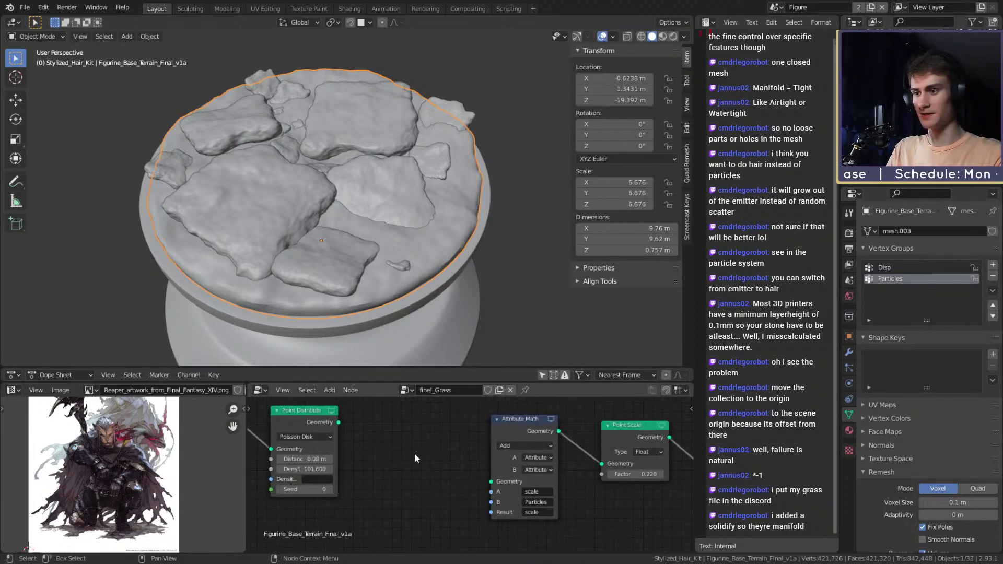
drag(339, 422, 491, 481)
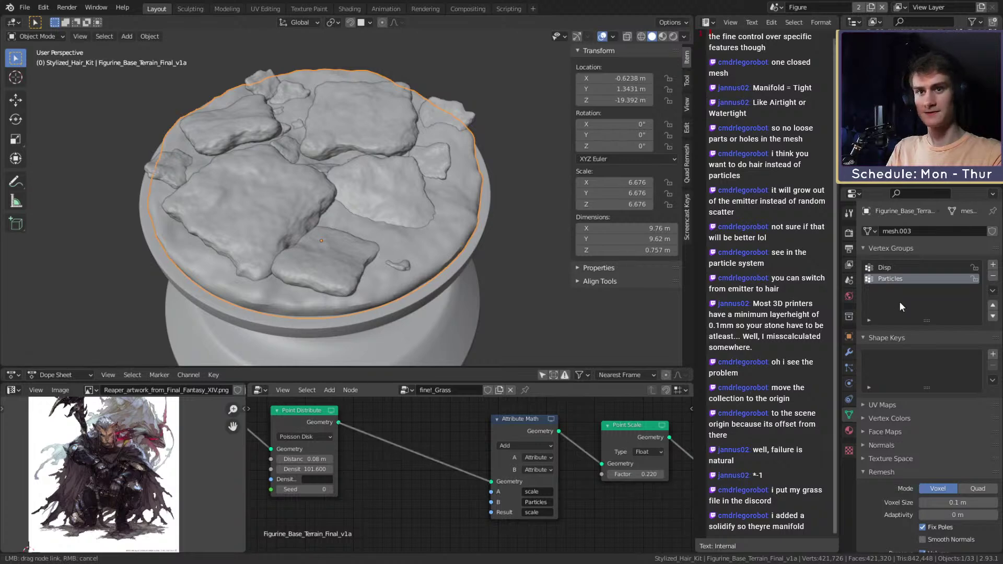
Step: Add a vertex group named Grass to the terrain mesh and set the Attribute Math node's B attribute to Grass
click(993, 265)
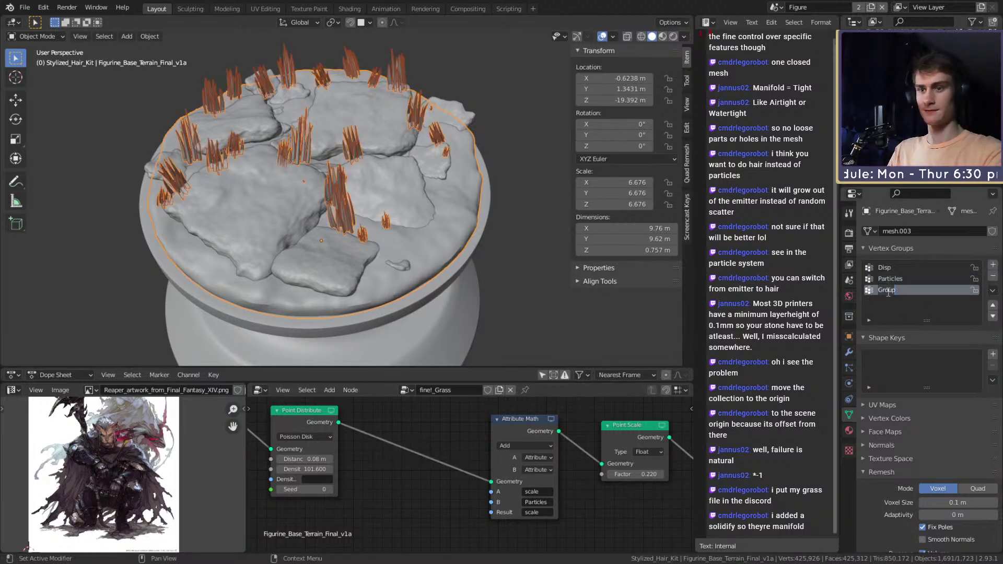
text(Grass)
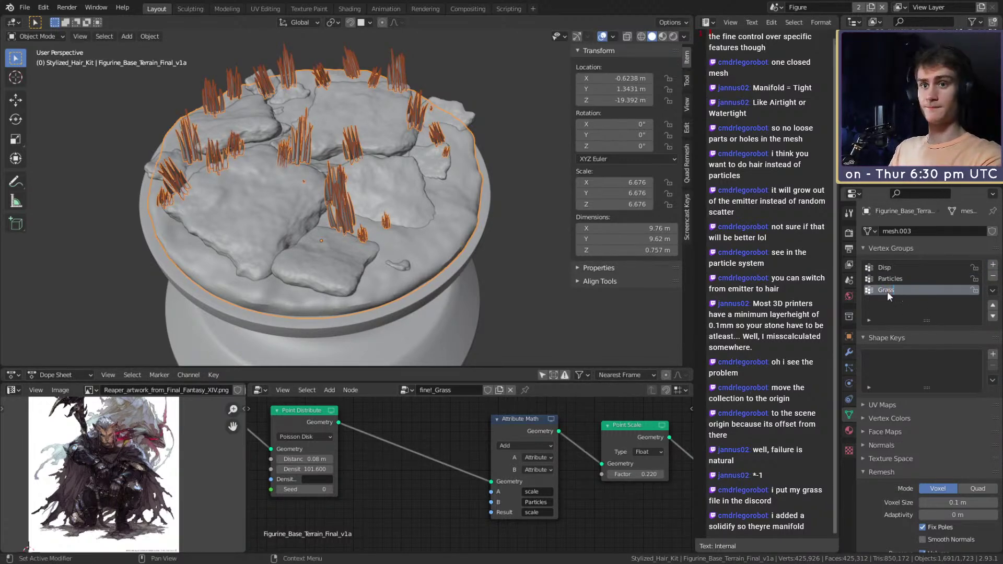
click(538, 502)
text(Grass)
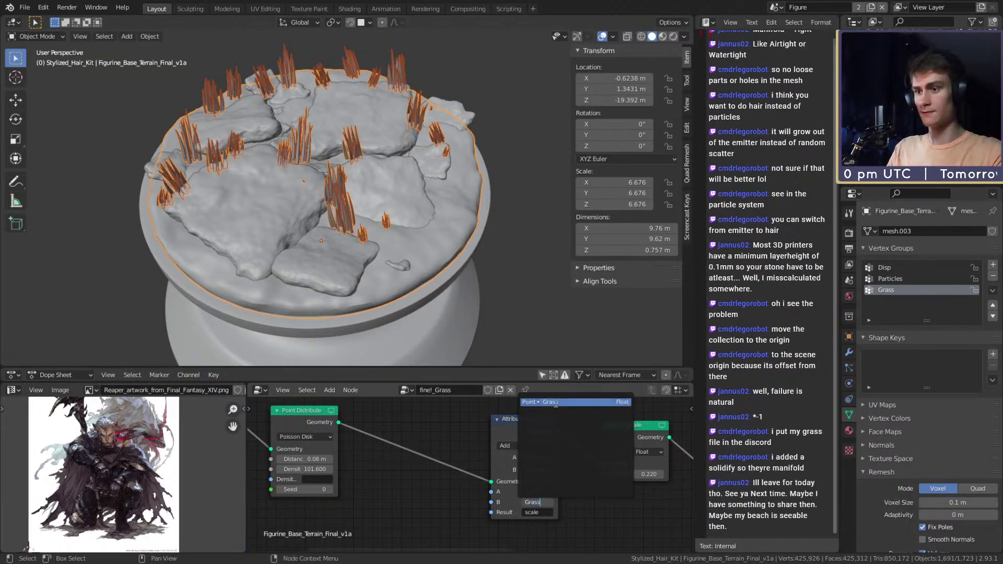
click(556, 403)
Step: Move the Attribute Math node closer to the Point Distribute node and save the file
drag(514, 421, 484, 422)
scroll(391, 460, down, 2)
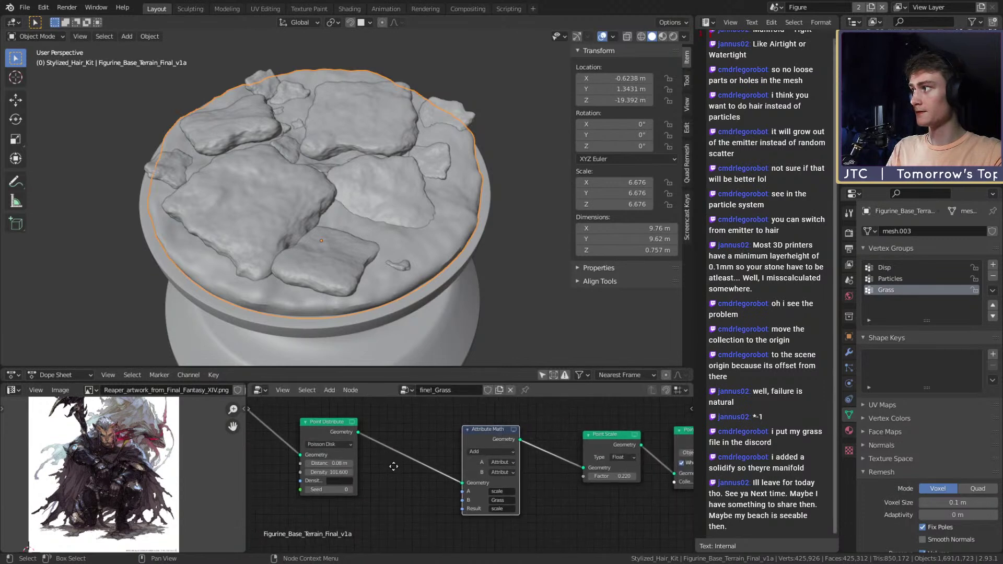
middle_drag(391, 460, 395, 476)
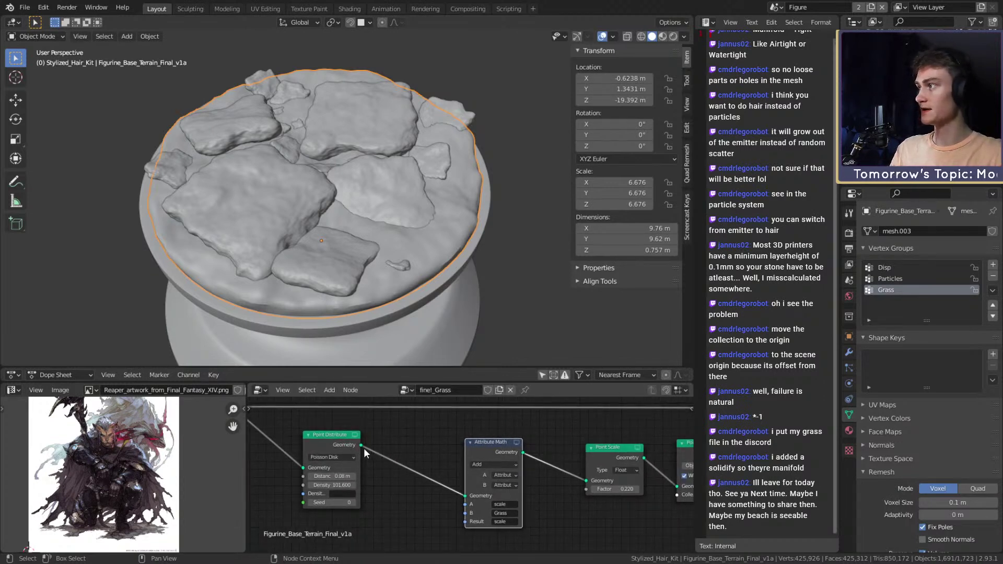
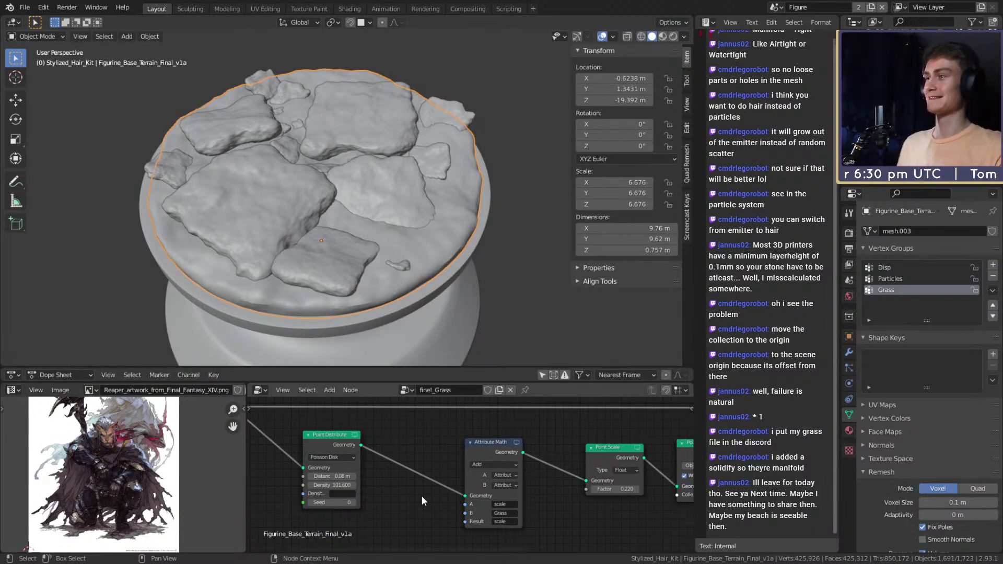
click(24, 7)
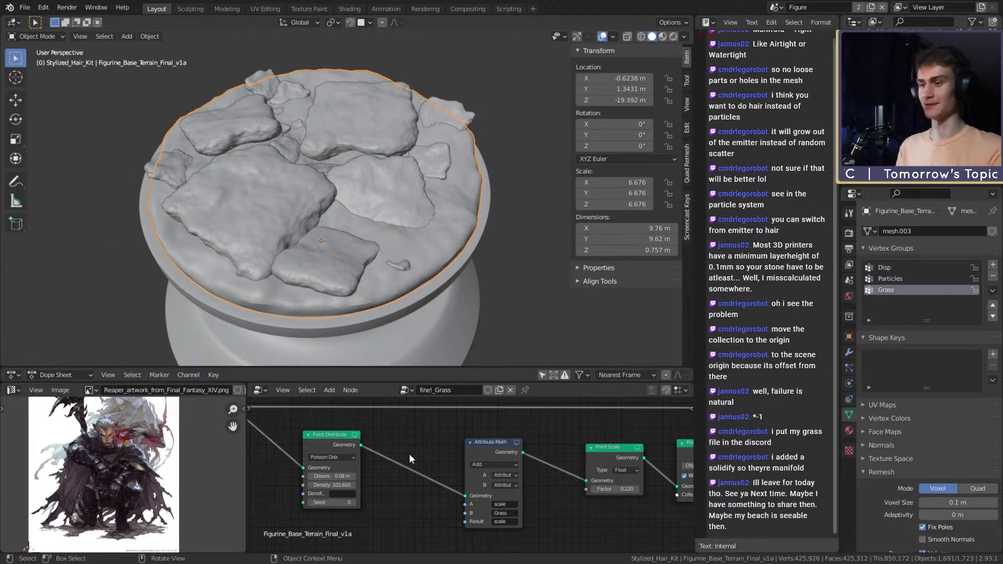
scroll(407, 454, down, 4)
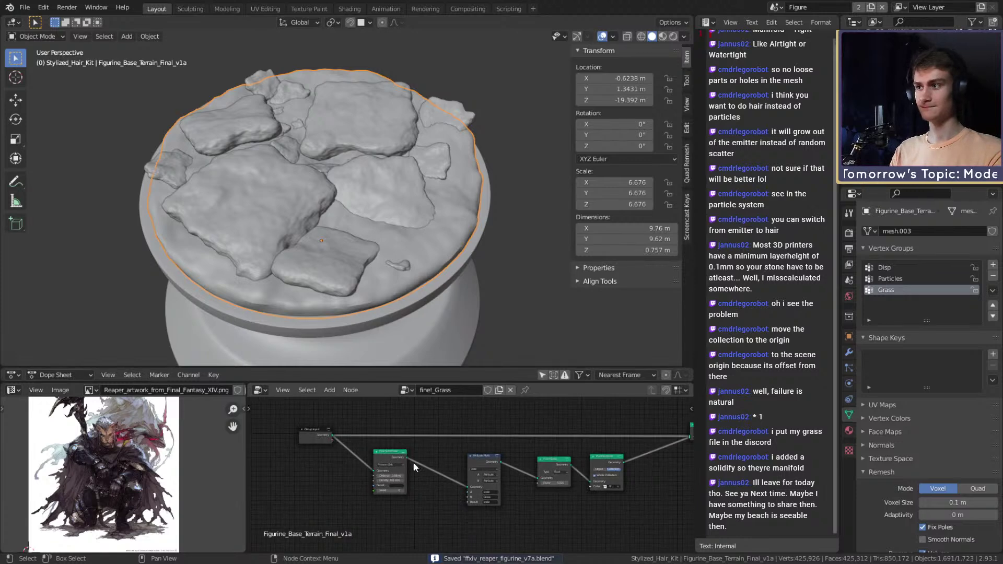
mouse_move(409, 455)
middle_down()
mouse_move(436, 468)
mouse_move(402, 458)
middle_up()
scroll(413, 471, up, 2)
scroll(434, 472, down, 4)
scroll(403, 459, up, 3)
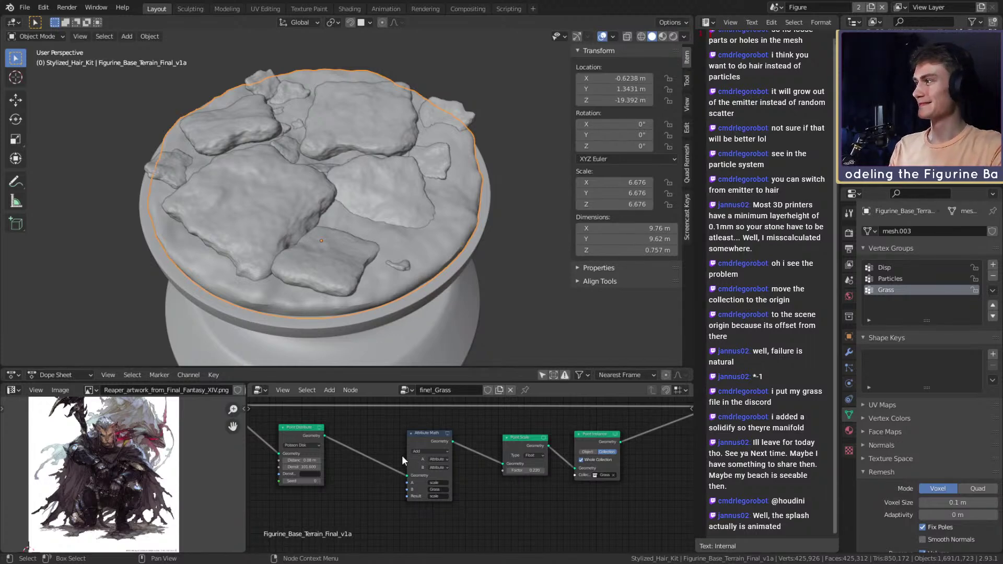
scroll(396, 453, up, 2)
middle_drag(396, 454, 447, 431)
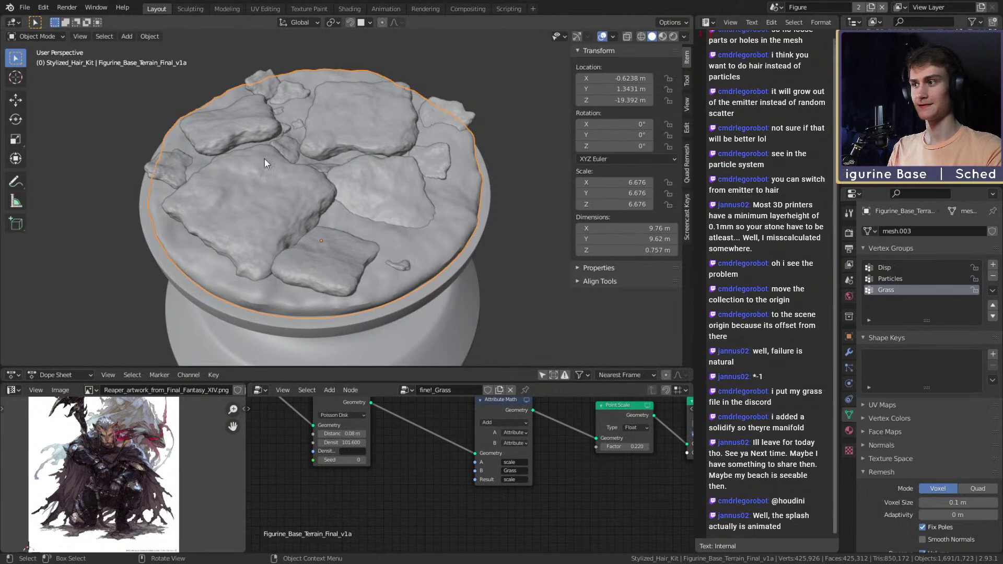
Step: Switch the terrain to Weight Paint mode and set the brush radius to 38 px
click(45, 36)
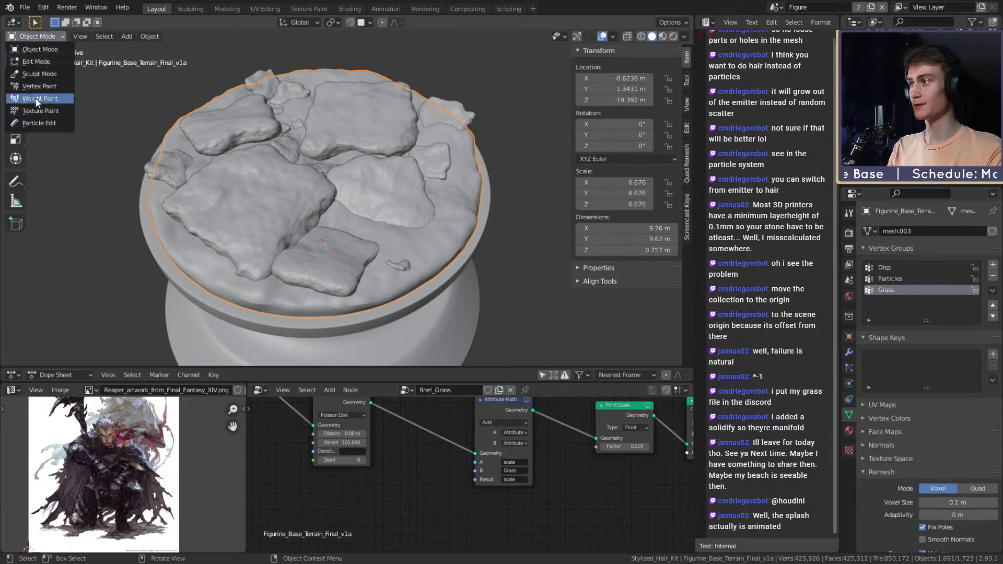
key(Return)
scroll(316, 213, up, 5)
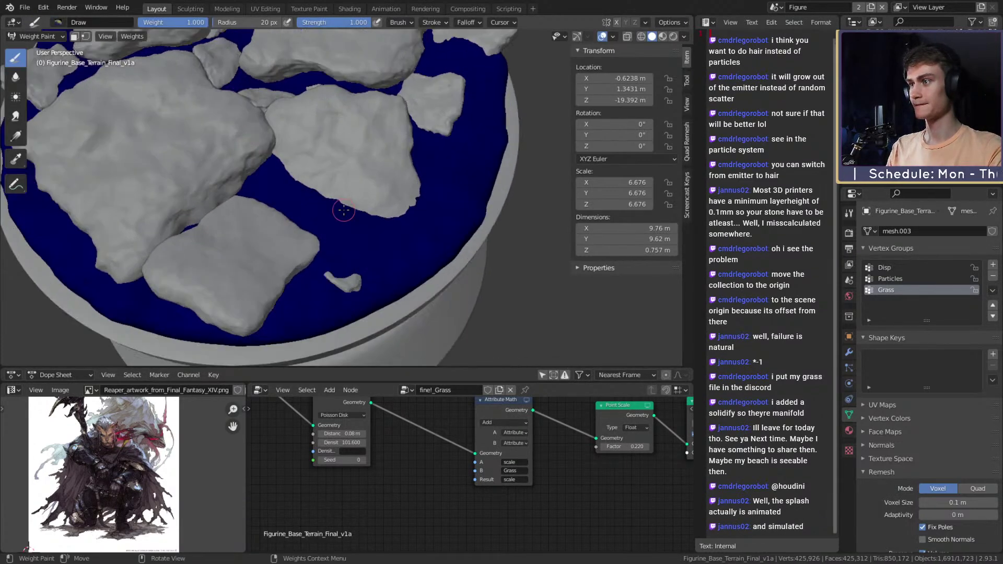
key(f)
click(314, 206)
Step: Paint Grass weight at 1.000 onto the exposed ground between the rocks and all around the terrain's outer edge
middle_drag(314, 205, 322, 203)
click(277, 175)
mouse_move(277, 174)
mouse_down()
mouse_move(358, 235)
mouse_move(407, 230)
mouse_move(496, 181)
mouse_move(428, 246)
mouse_up()
middle_drag(428, 245, 418, 251)
mouse_move(418, 250)
mouse_down()
mouse_move(433, 204)
mouse_move(423, 250)
mouse_move(486, 230)
mouse_move(522, 199)
mouse_move(443, 276)
mouse_move(418, 275)
mouse_move(382, 298)
mouse_move(326, 293)
mouse_move(355, 293)
mouse_up()
middle_drag(355, 294, 360, 261)
mouse_move(360, 261)
mouse_down()
mouse_move(340, 287)
mouse_move(329, 282)
mouse_move(356, 223)
mouse_move(293, 327)
mouse_move(342, 223)
mouse_move(303, 193)
mouse_move(358, 207)
mouse_move(334, 209)
mouse_move(251, 178)
mouse_move(279, 175)
mouse_up()
middle_drag(292, 209, 405, 161)
mouse_move(449, 202)
mouse_down()
mouse_move(449, 190)
mouse_move(377, 193)
mouse_move(450, 186)
mouse_move(502, 155)
mouse_move(340, 207)
mouse_move(376, 196)
mouse_move(352, 212)
mouse_move(241, 219)
mouse_move(181, 211)
mouse_move(209, 220)
mouse_move(183, 208)
mouse_up()
middle_drag(332, 215, 379, 235)
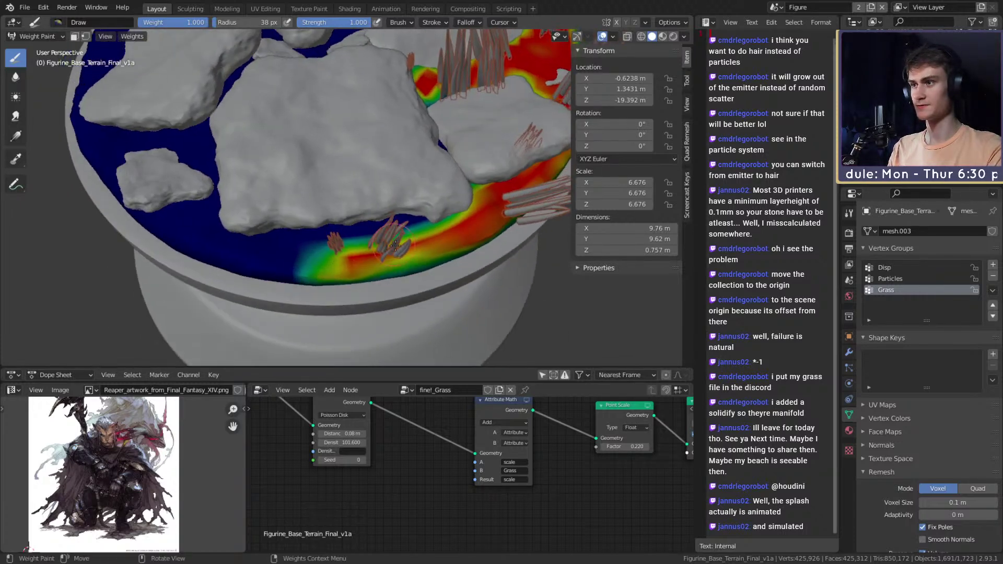
mouse_move(394, 228)
mouse_down()
mouse_move(366, 238)
mouse_move(434, 232)
mouse_move(256, 248)
mouse_move(302, 244)
mouse_move(316, 258)
mouse_move(232, 251)
mouse_up()
middle_drag(231, 250, 423, 267)
mouse_move(423, 266)
mouse_down()
mouse_move(376, 282)
mouse_move(387, 308)
mouse_move(366, 324)
mouse_move(323, 253)
mouse_move(292, 252)
mouse_move(309, 247)
mouse_up()
middle_drag(263, 287, 339, 264)
mouse_move(339, 264)
mouse_down()
mouse_move(352, 245)
mouse_move(346, 256)
mouse_move(428, 247)
mouse_move(371, 247)
mouse_move(389, 264)
mouse_move(292, 285)
mouse_move(213, 257)
mouse_up()
middle_drag(212, 257, 340, 242)
mouse_move(339, 241)
mouse_down()
mouse_move(334, 230)
mouse_move(368, 235)
mouse_move(272, 256)
mouse_move(324, 259)
mouse_up()
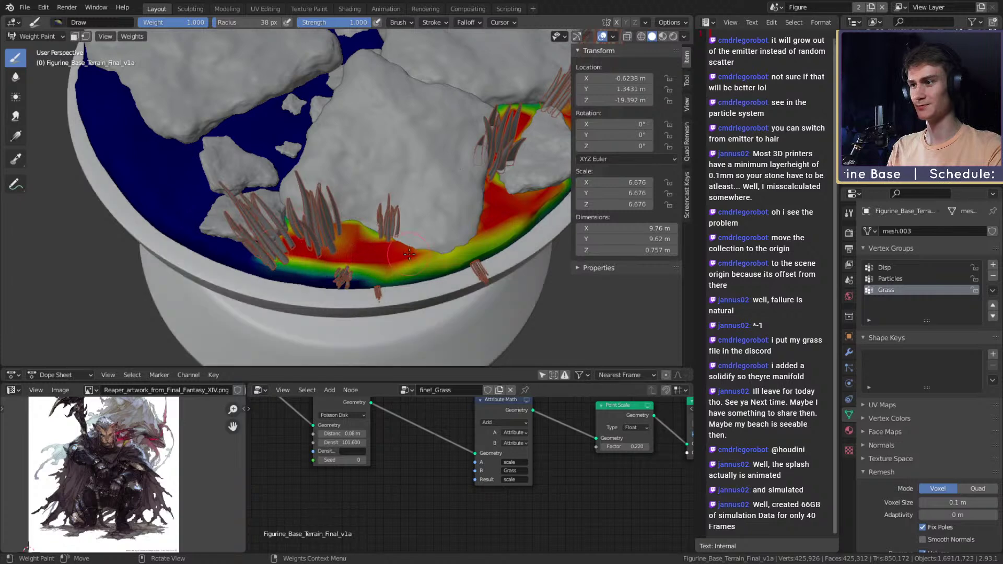
middle_drag(334, 256, 412, 238)
mouse_move(413, 238)
mouse_down()
mouse_move(366, 230)
mouse_move(392, 219)
mouse_move(415, 230)
mouse_move(334, 217)
mouse_move(282, 251)
mouse_move(314, 238)
mouse_move(428, 267)
mouse_move(466, 237)
mouse_up()
mouse_move(259, 263)
mouse_down()
mouse_move(314, 259)
mouse_move(217, 230)
mouse_up()
middle_drag(217, 230, 345, 275)
drag(345, 275, 306, 291)
middle_drag(306, 291, 339, 282)
mouse_move(345, 282)
mouse_down()
mouse_move(298, 278)
mouse_move(324, 251)
mouse_move(340, 256)
mouse_move(238, 175)
mouse_move(187, 207)
mouse_move(233, 178)
mouse_up()
middle_drag(237, 173, 201, 249)
drag(176, 257, 333, 298)
mouse_move(329, 300)
mouse_down()
mouse_move(349, 305)
mouse_move(324, 285)
mouse_move(209, 279)
mouse_move(250, 177)
mouse_move(276, 144)
mouse_up()
mouse_move(276, 144)
middle_down()
mouse_move(343, 240)
mouse_move(375, 241)
mouse_move(361, 235)
mouse_move(357, 190)
mouse_move(386, 190)
middle_up()
Step: Set the brush radius to 26 px and add Grass weight around the small rock near the terrain's edge
scroll(345, 243, down, 4)
key(f)
click(342, 183)
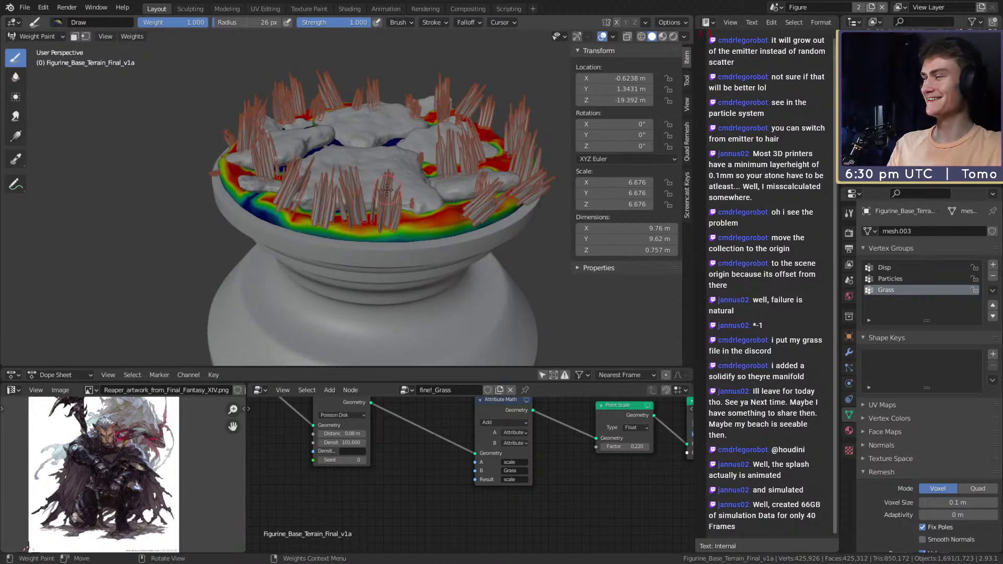
scroll(426, 130, down, 3)
scroll(266, 222, up, 4)
middle_drag(376, 178, 375, 266)
drag(386, 274, 383, 269)
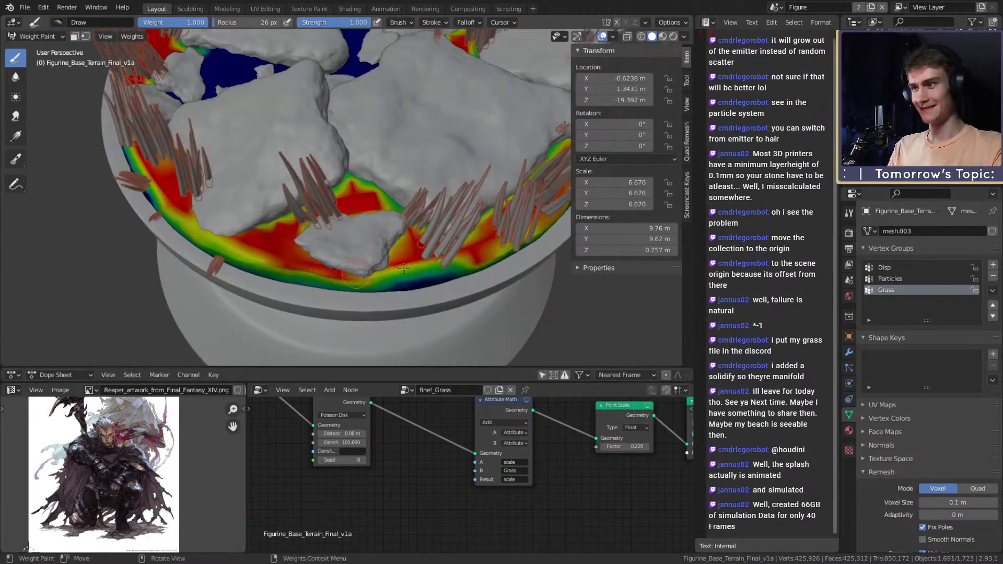
Step: Return the terrain to Object Mode with the whole grass-covered base in view
scroll(386, 272, down, 5)
middle_drag(386, 273, 347, 185)
scroll(347, 186, up, 2)
click(36, 37)
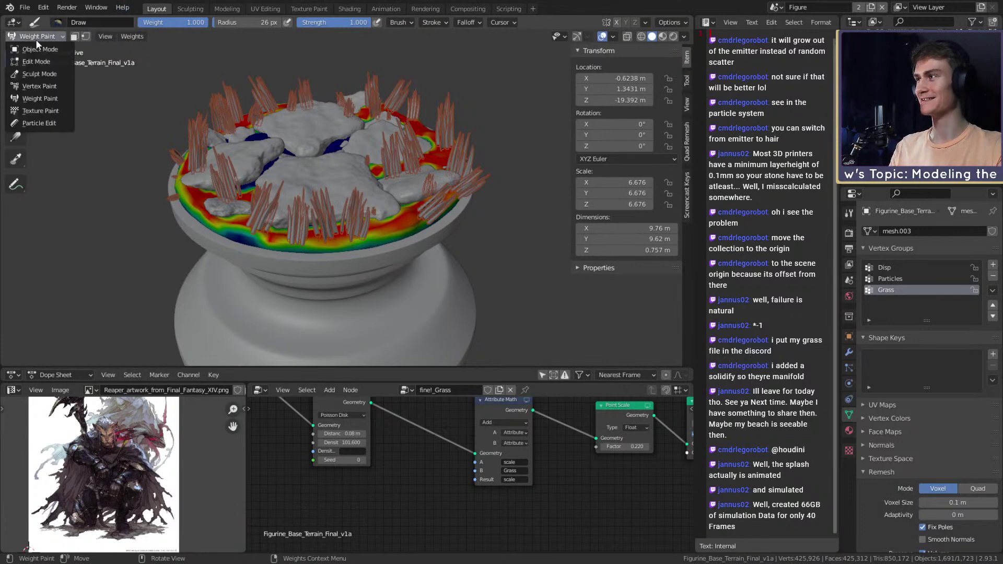
click(39, 49)
scroll(276, 146, up, 4)
middle_drag(365, 225, 372, 208)
scroll(371, 208, down, 4)
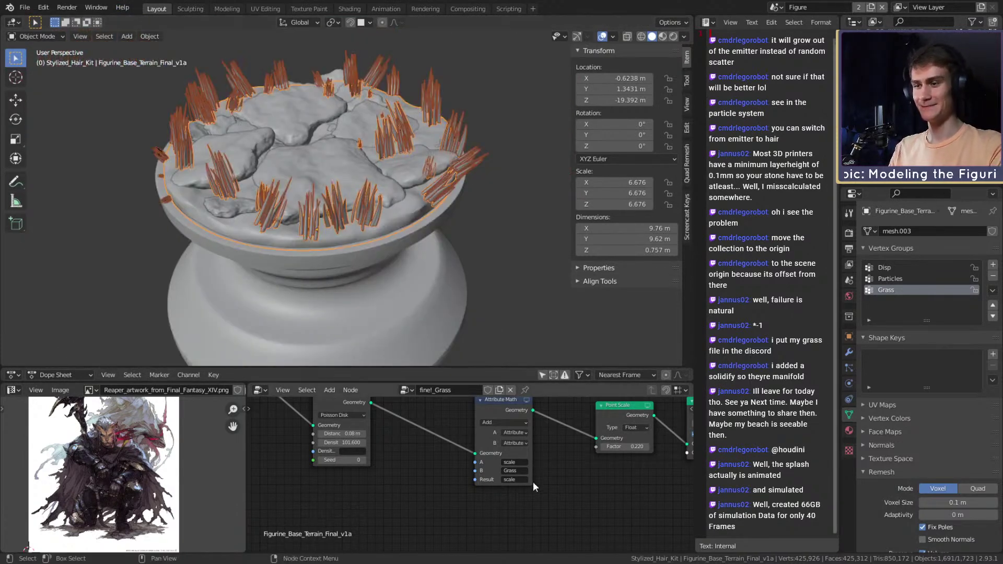
Step: Set the Point Scale node's Factor to 0.150 to shrink the grass clumps
scroll(537, 479, down, 4)
scroll(537, 478, up, 4)
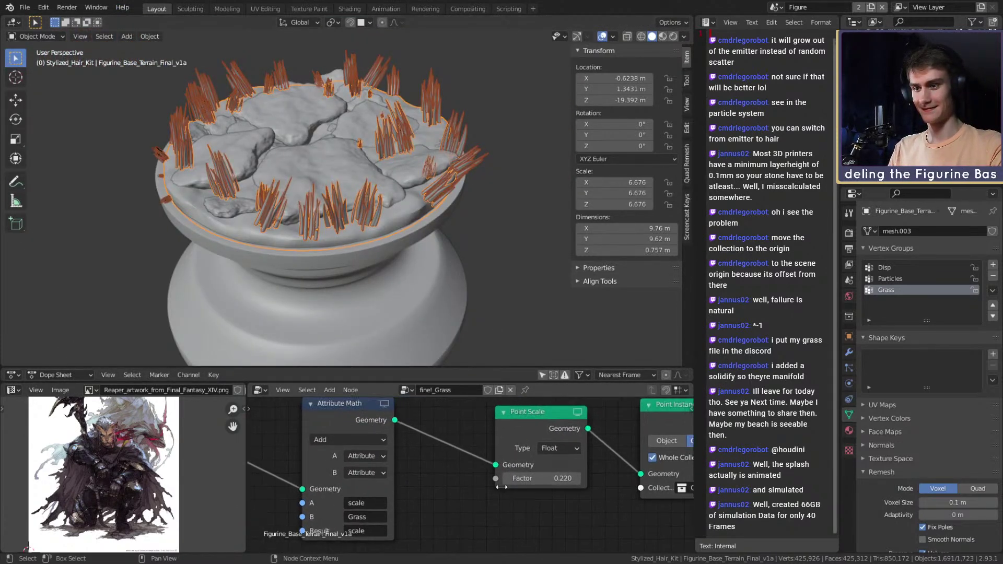
drag(537, 478, 532, 478)
middle_drag(413, 204, 362, 211)
scroll(381, 204, up, 3)
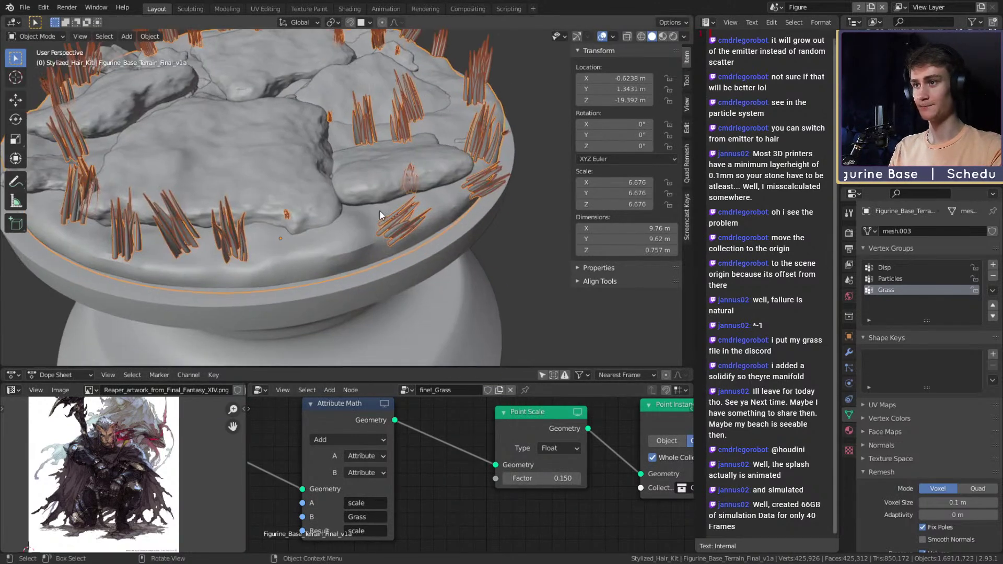
click(519, 144)
middle_drag(518, 144, 465, 190)
key(a)
scroll(408, 218, down, 5)
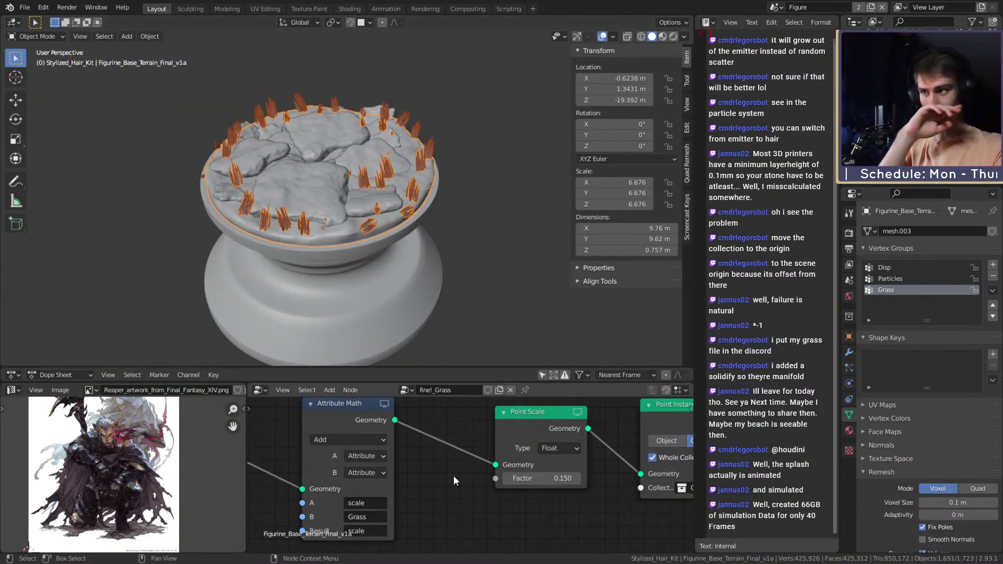
Step: Set the Point Distribute node's density to 645.600 and its minimum distance to 0.05 m
scroll(447, 463, down, 7)
middle_drag(457, 489, 435, 492)
scroll(436, 491, up, 2)
middle_drag(453, 429, 551, 470)
scroll(578, 481, up, 4)
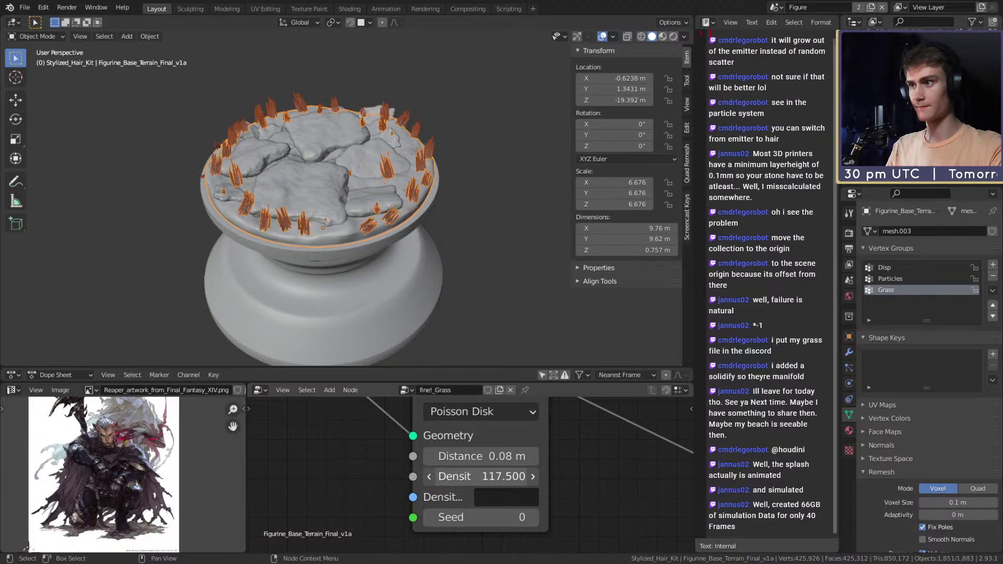
drag(481, 476, 502, 477)
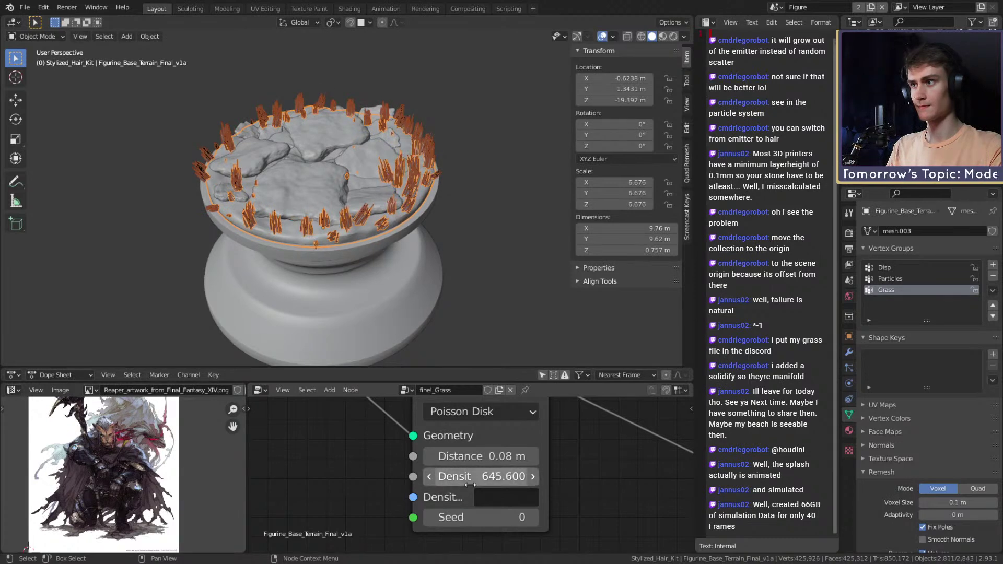
click(450, 456)
click(459, 457)
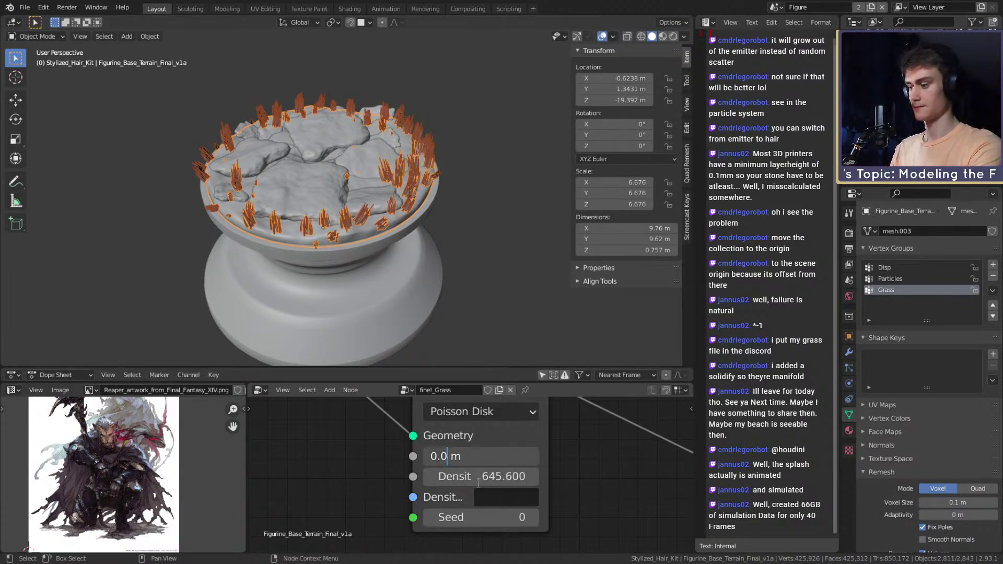
key(Return)
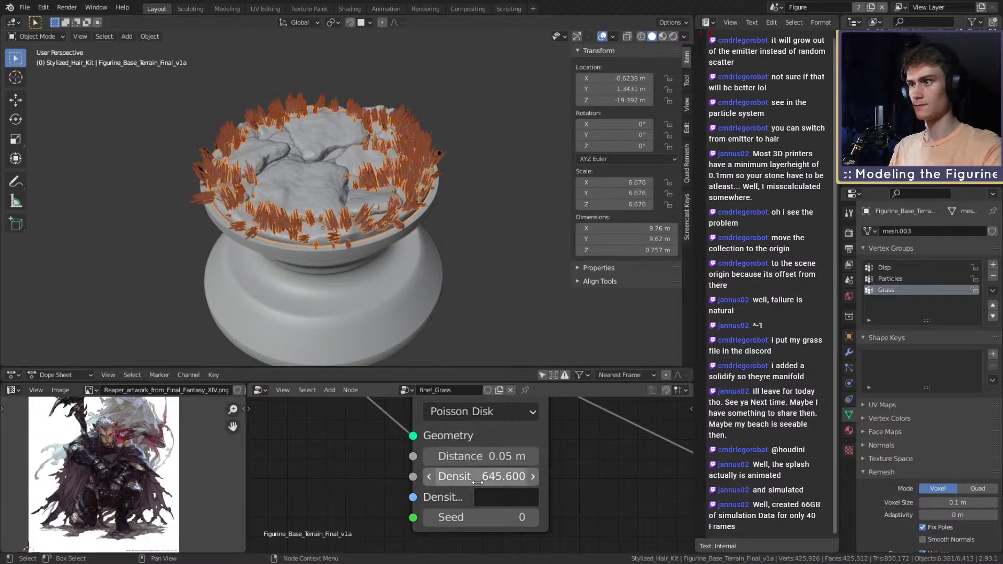
Step: Deselect everything and examine the scattered grass around the base from a low angle
middle_drag(428, 308, 412, 215)
key(alt+a)
scroll(419, 222, down, 5)
scroll(418, 221, up, 5)
scroll(414, 226, up, 3)
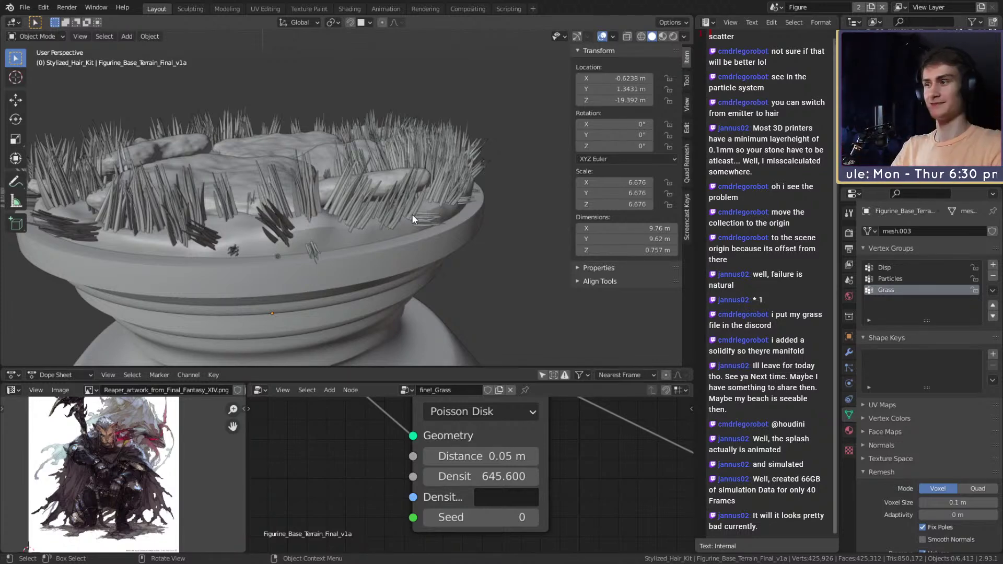
scroll(347, 168, down, 6)
middle_drag(329, 180, 431, 171)
scroll(366, 183, up, 2)
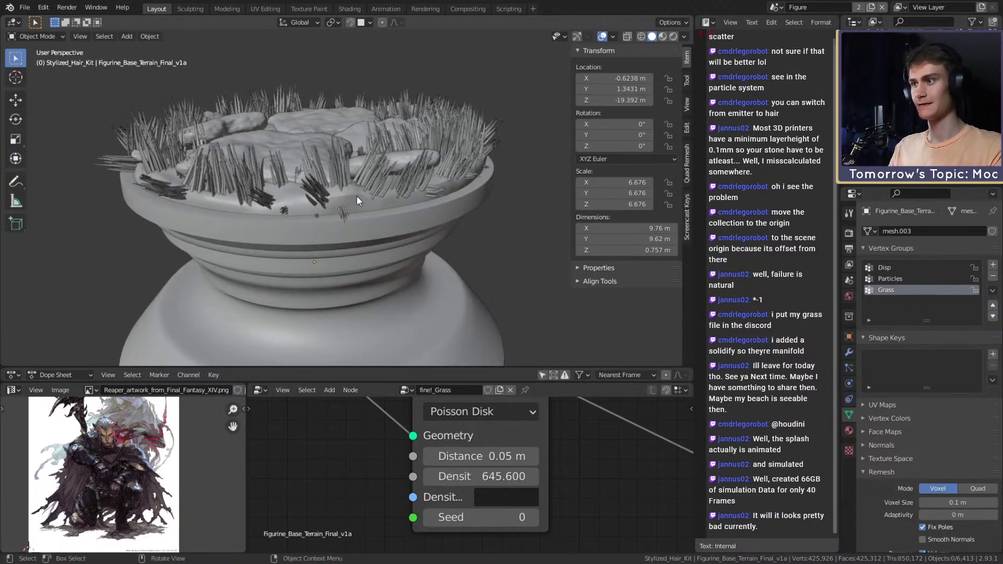
Step: Switch the terrain to Weight Paint mode and set the Draw brush to radius 30 px and weight 0.000
key(a)
click(43, 36)
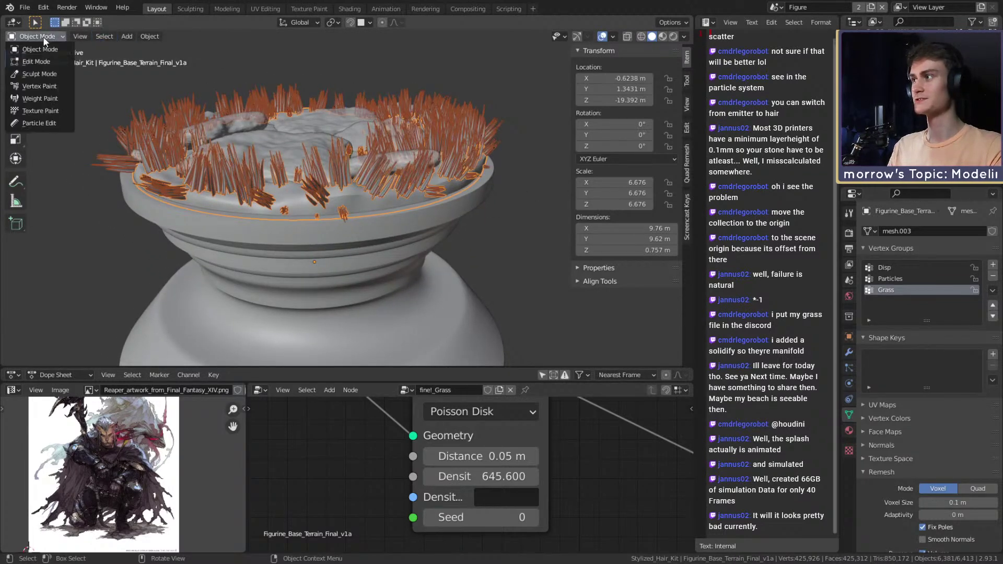
click(48, 99)
scroll(352, 213, up, 2)
mouse_move(350, 195)
middle_down()
mouse_move(352, 214)
mouse_move(358, 205)
middle_up()
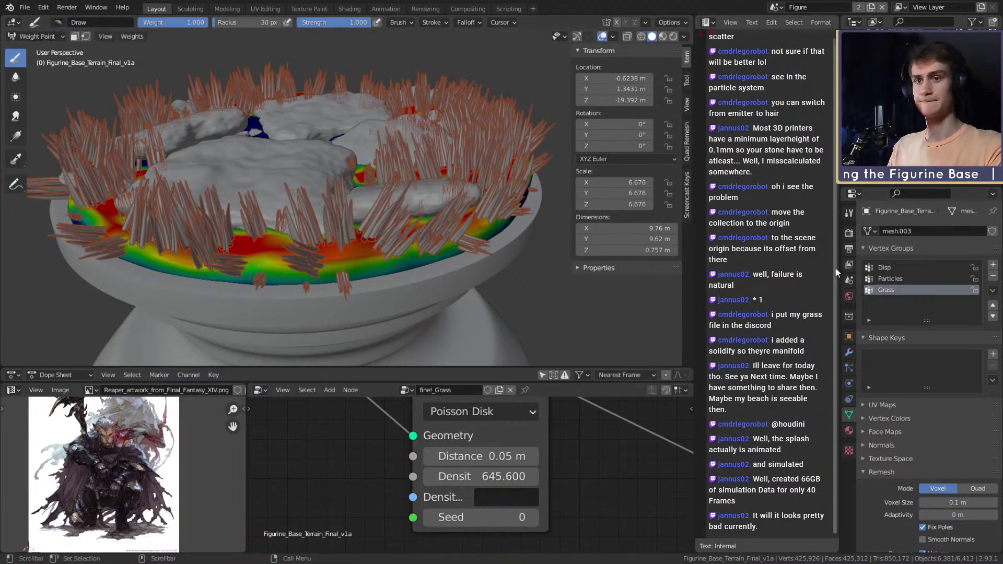
click(849, 213)
click(922, 276)
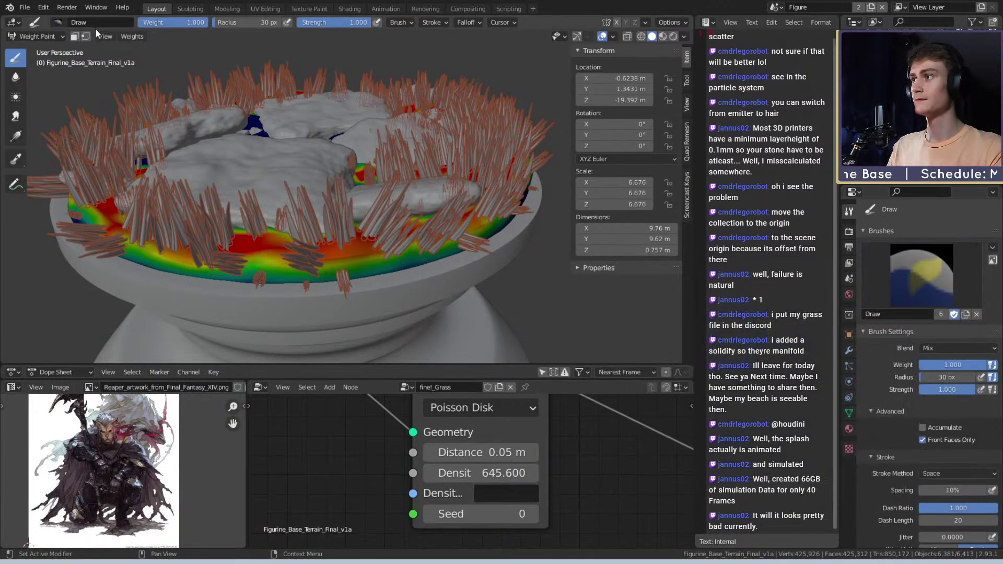
drag(194, 22, 125, 22)
Step: Paint zero Grass weight along the front outer rim to clear the clumps there
drag(365, 249, 309, 264)
mouse_move(377, 254)
mouse_down()
mouse_move(198, 262)
mouse_move(239, 265)
mouse_move(226, 262)
mouse_up()
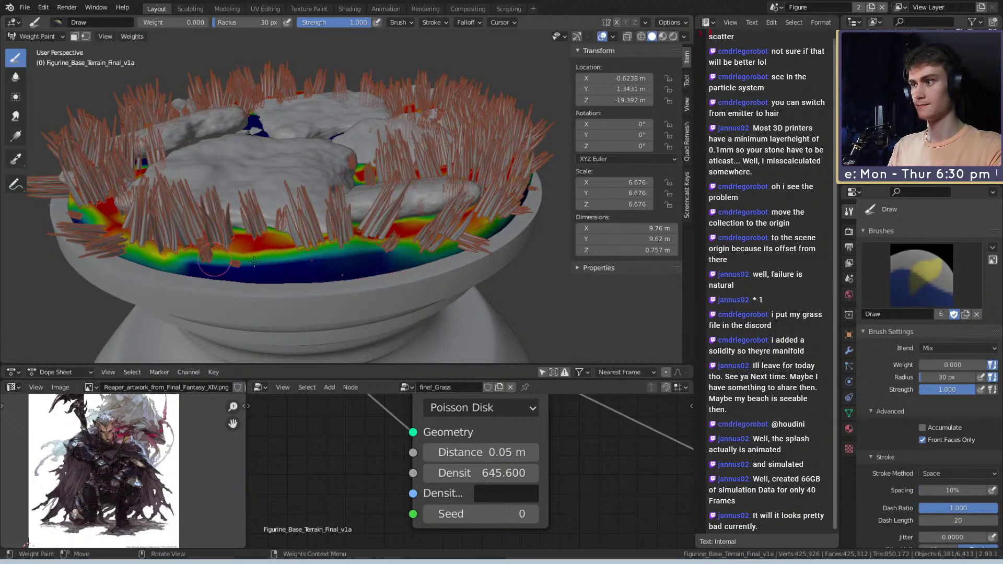
middle_drag(276, 259, 478, 249)
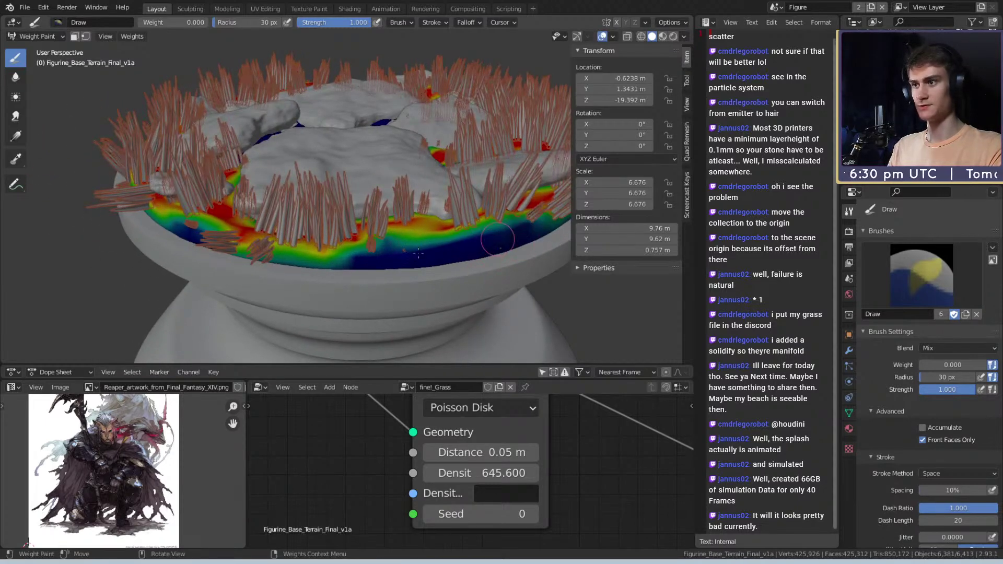
mouse_move(427, 251)
mouse_down()
mouse_move(256, 251)
mouse_move(271, 250)
mouse_up()
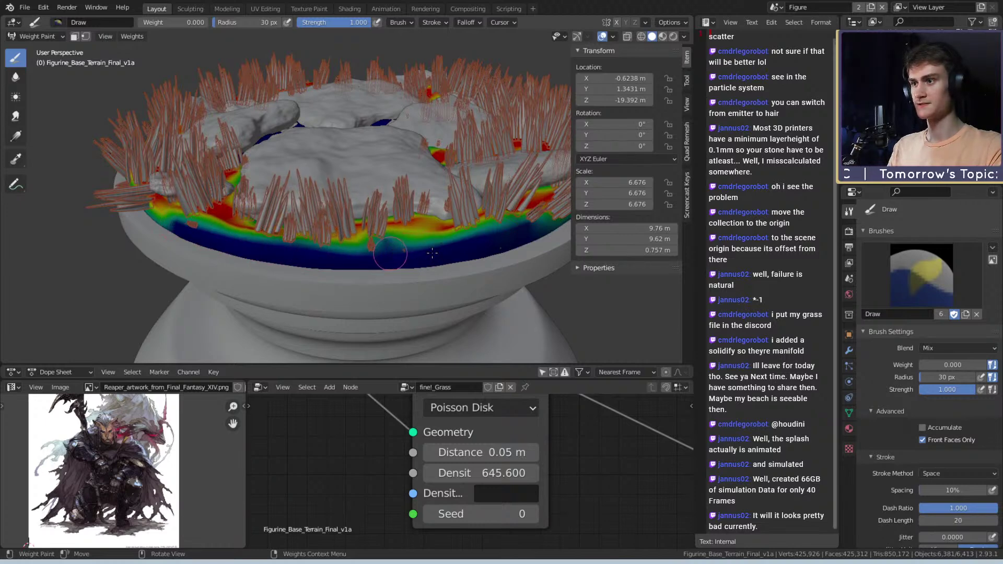
scroll(390, 253, up, 5)
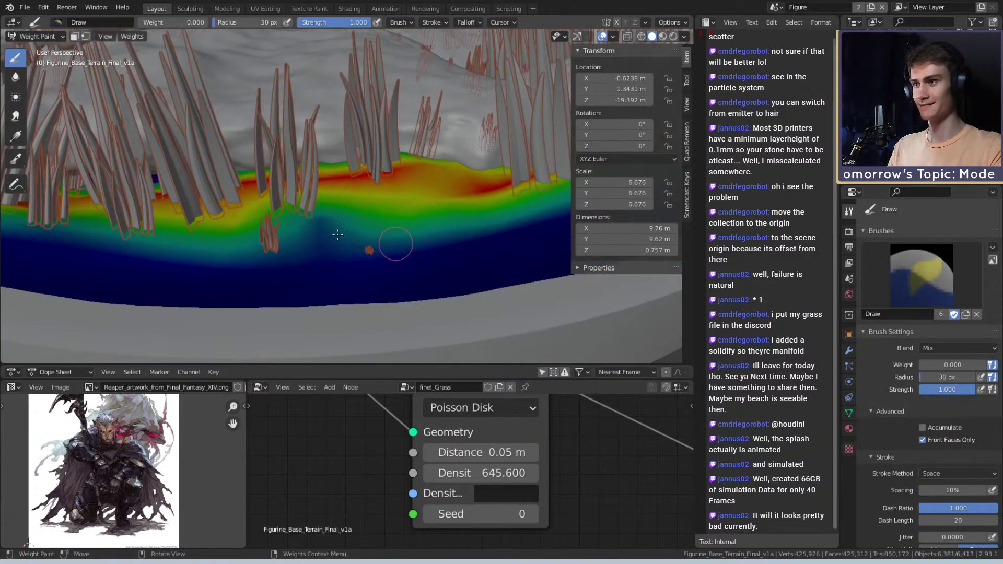
mouse_move(365, 228)
mouse_down()
mouse_move(428, 214)
mouse_move(384, 239)
mouse_up()
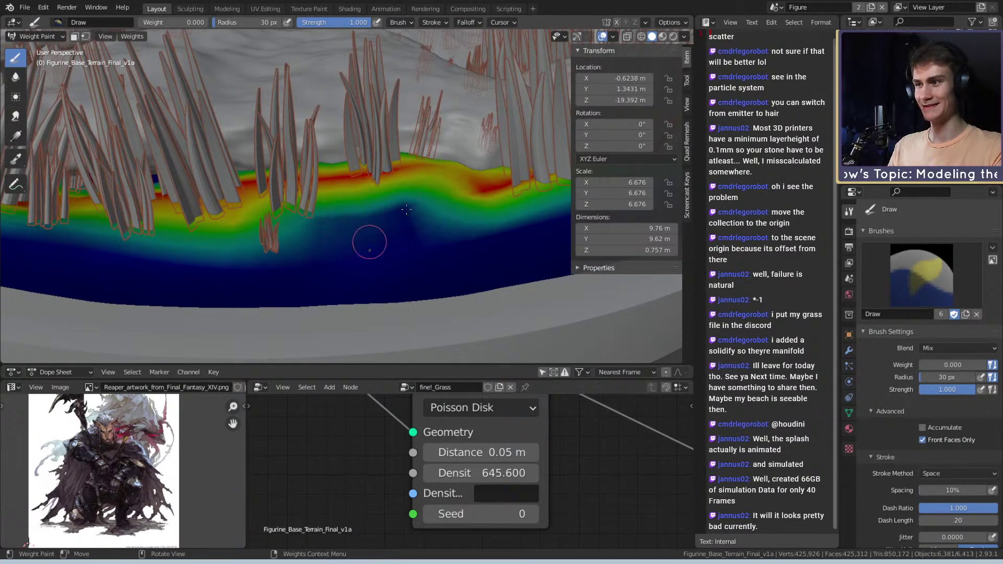
Step: Enlarge the brush radius to 60 px and erase Grass weight further along the terrain's outer rim
key(f)
click(384, 260)
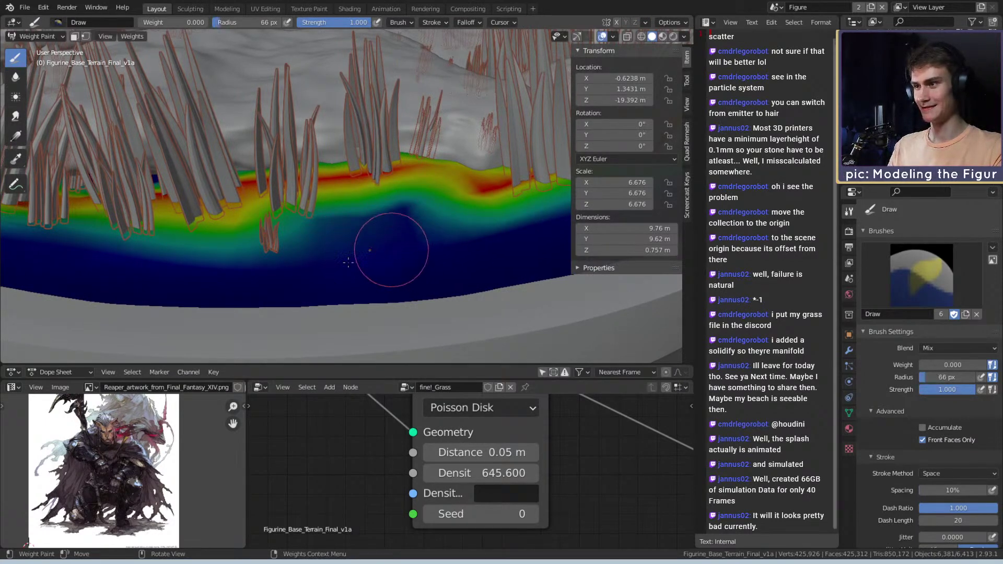
click(921, 274)
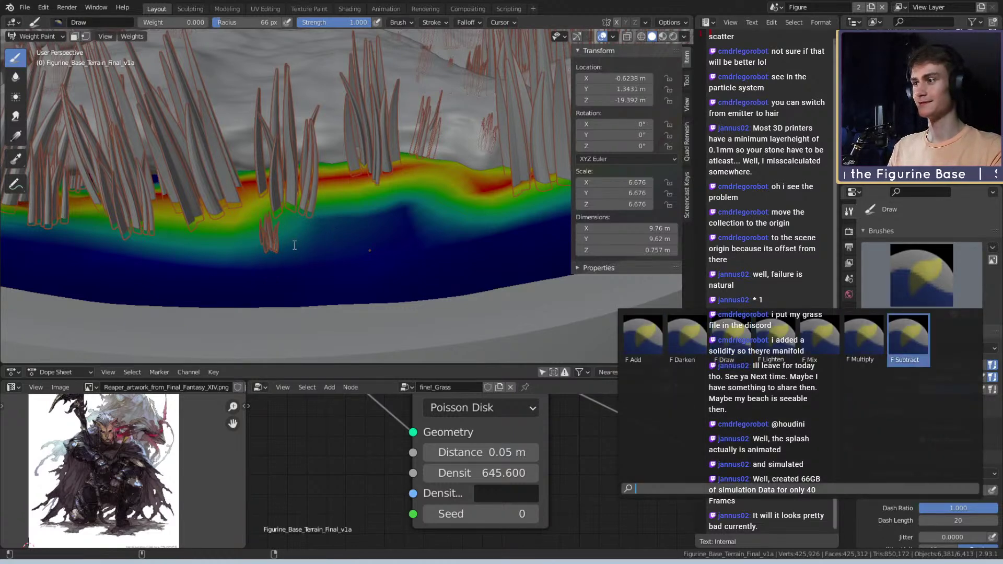
middle_drag(313, 250, 458, 216)
scroll(350, 243, up, 3)
drag(409, 218, 76, 160)
middle_drag(76, 159, 385, 197)
drag(429, 184, 530, 185)
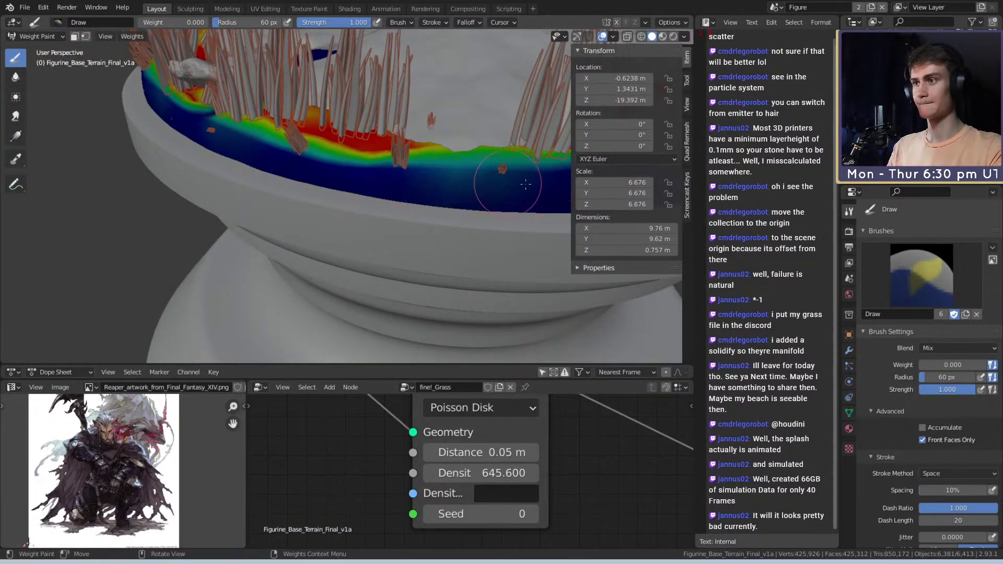
drag(460, 178, 497, 167)
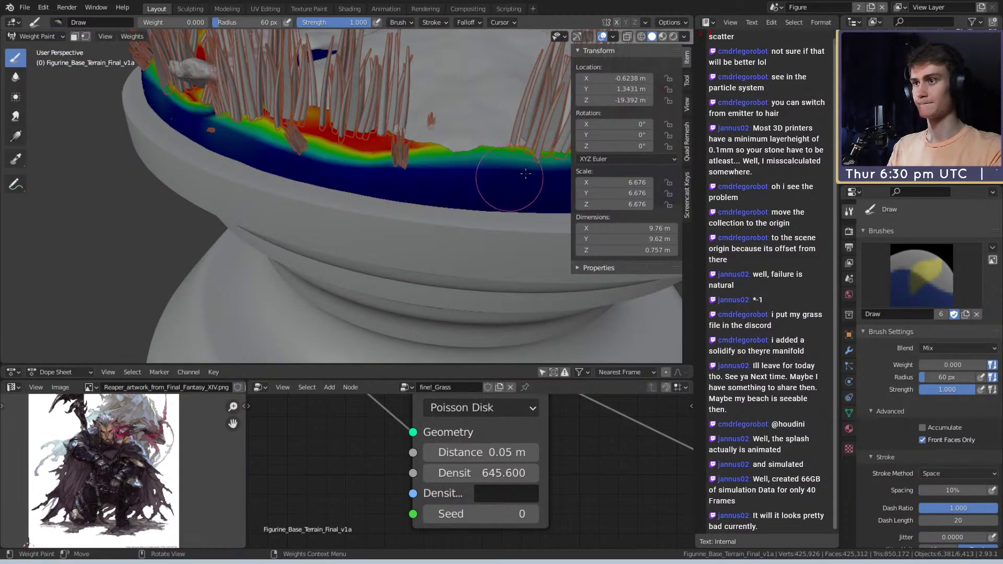
Step: Turn on X-ray and erase the remaining Grass weight around the terrain's outer rim with the zero-weight 60 px brush
key(alt+z)
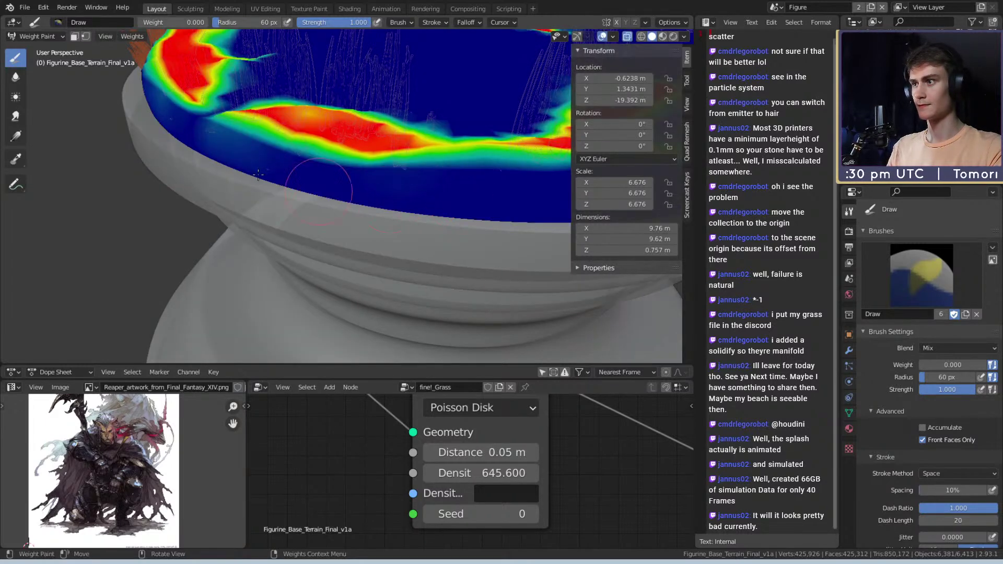
drag(214, 149, 211, 128)
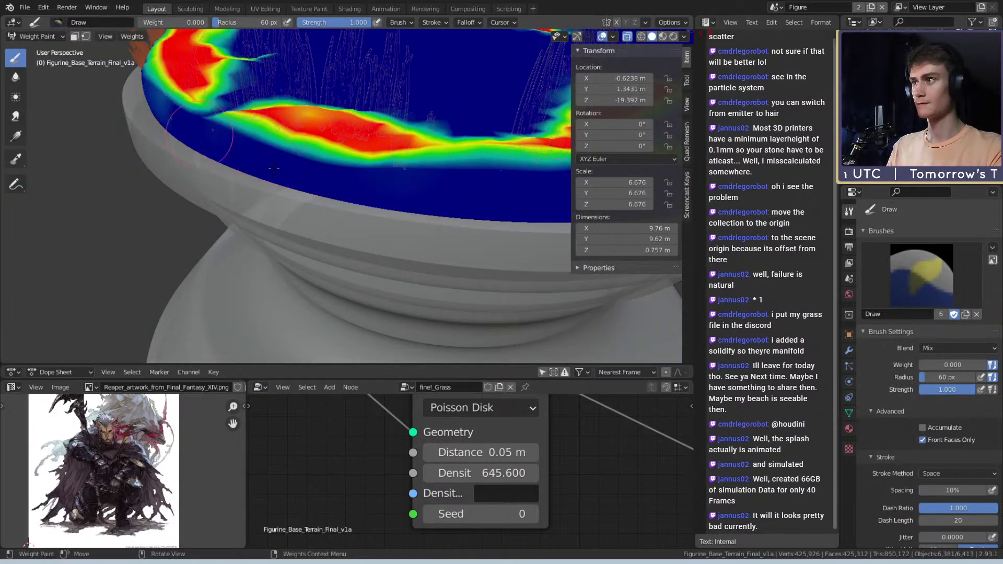
middle_drag(273, 153, 391, 152)
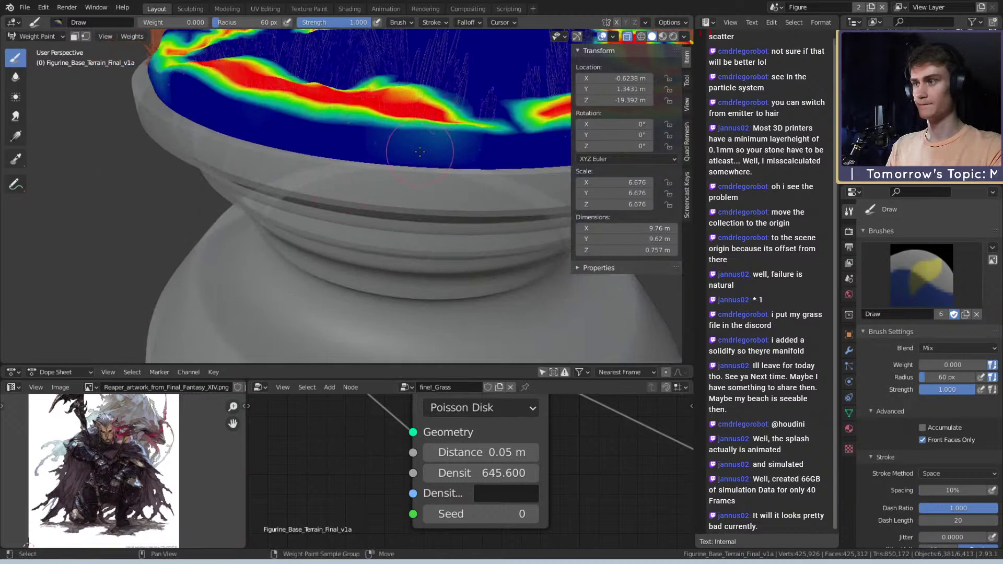
key(shift+f)
key(Escape)
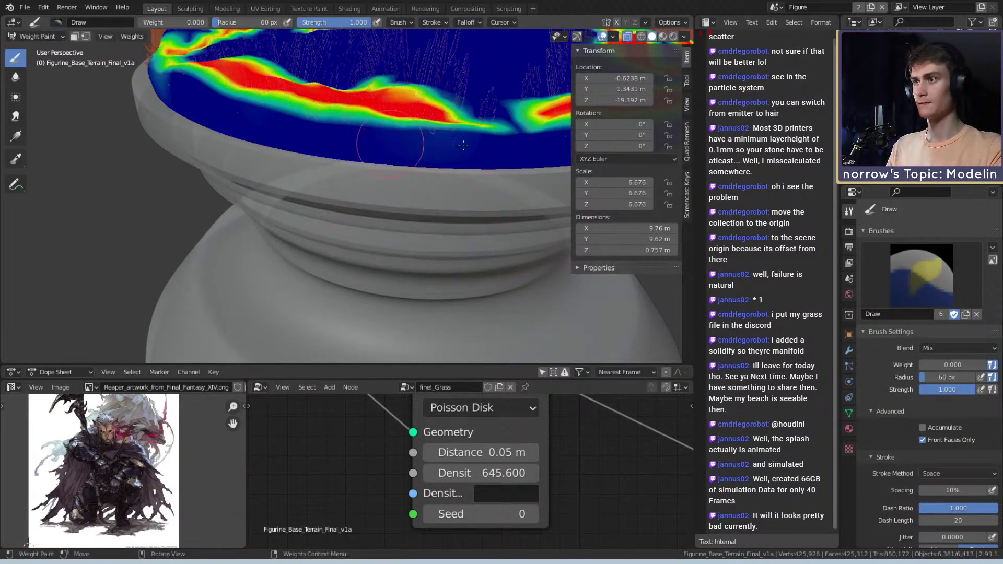
middle_drag(329, 144, 509, 115)
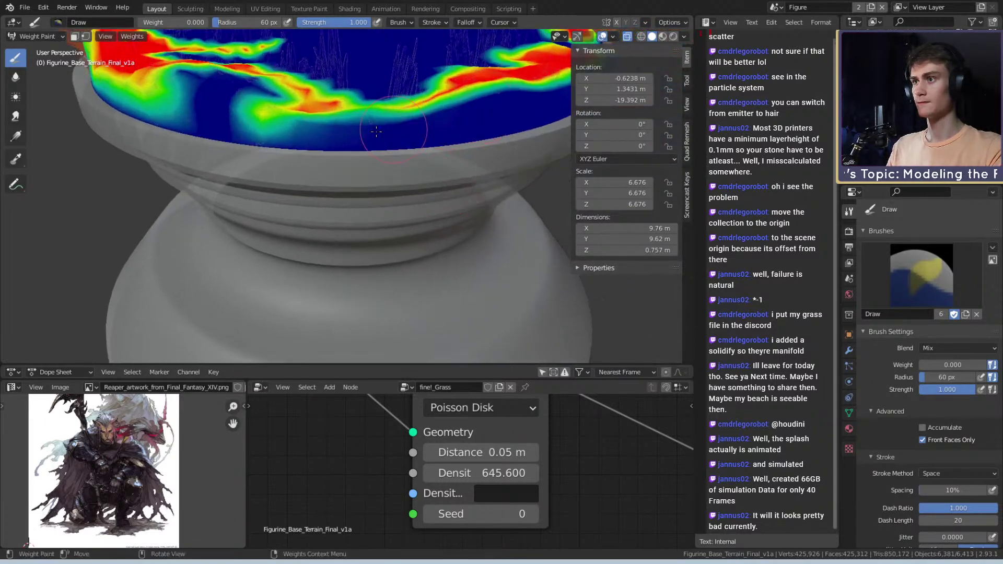
drag(333, 137, 222, 108)
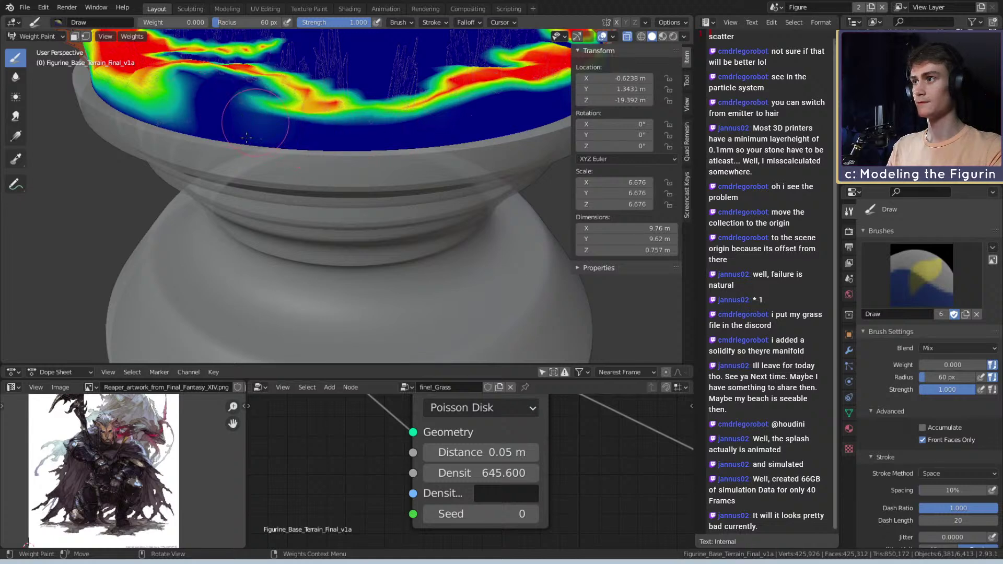
middle_drag(245, 130, 312, 163)
drag(208, 135, 306, 162)
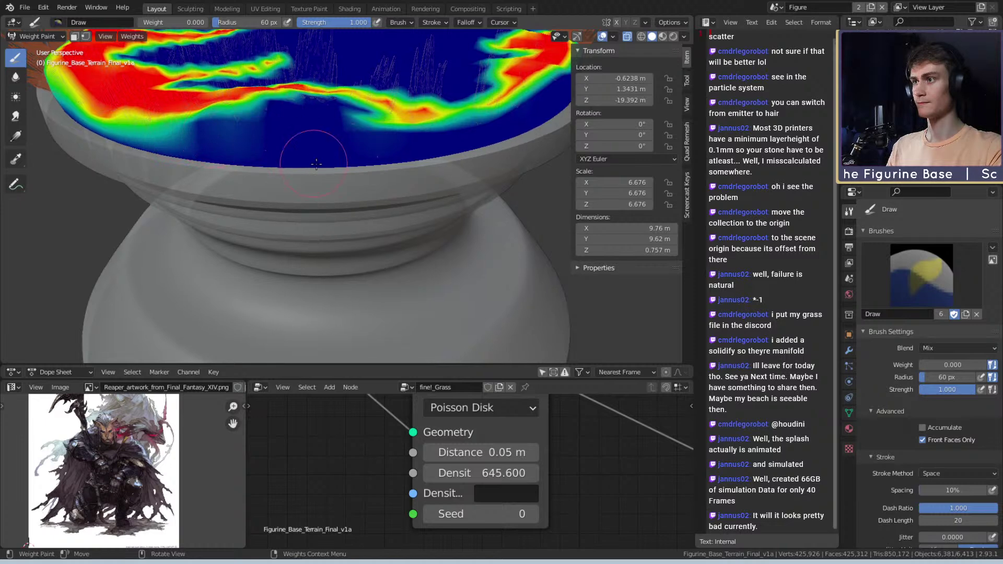
middle_drag(307, 162, 408, 132)
mouse_move(432, 124)
mouse_down()
mouse_move(360, 157)
mouse_move(198, 160)
mouse_move(314, 155)
mouse_up()
middle_drag(353, 151, 449, 171)
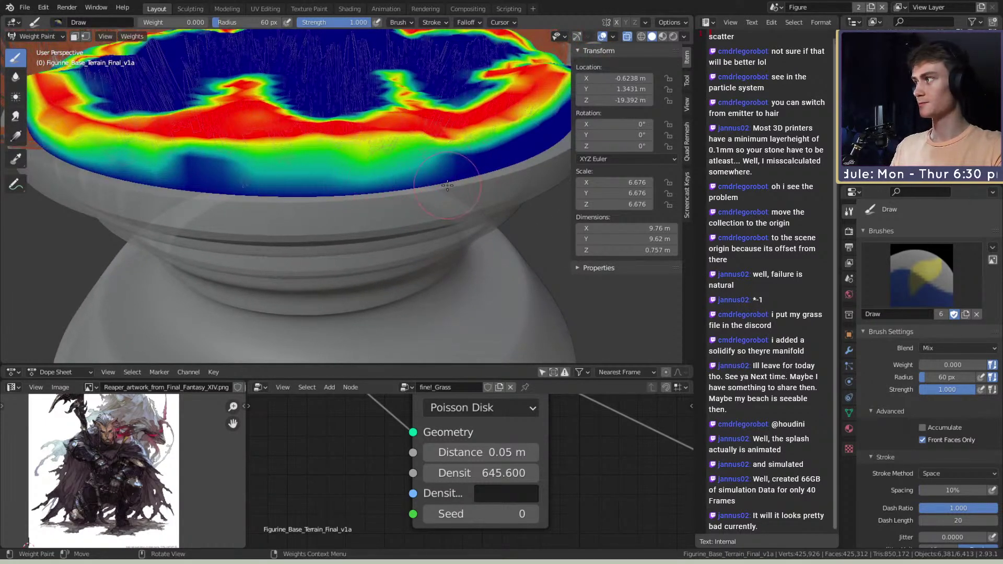
mouse_move(340, 168)
mouse_down()
mouse_move(453, 169)
mouse_move(261, 168)
mouse_move(357, 167)
mouse_up()
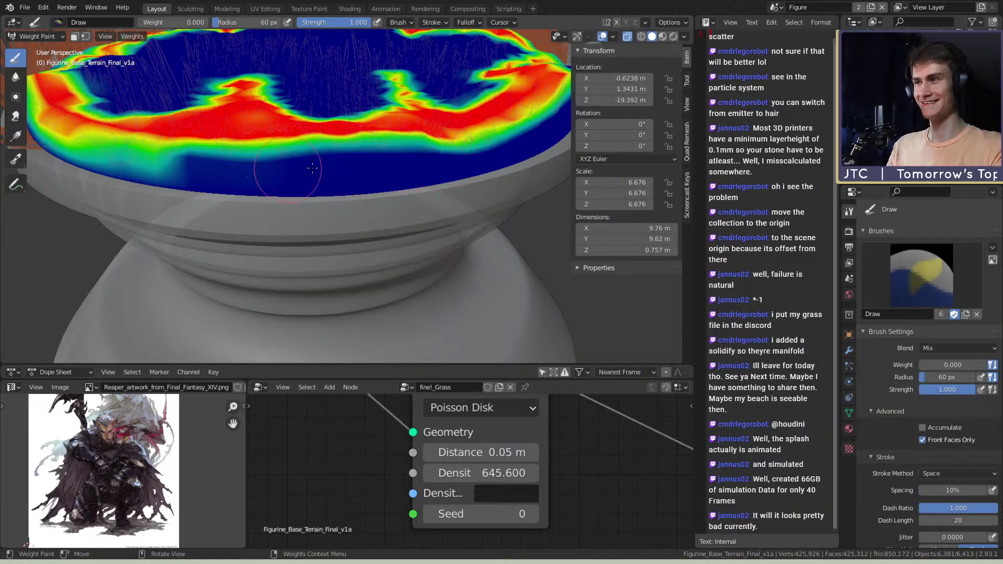
middle_drag(271, 164, 377, 156)
drag(514, 153, 377, 161)
mouse_move(453, 160)
mouse_down()
mouse_move(250, 166)
mouse_move(413, 162)
mouse_up()
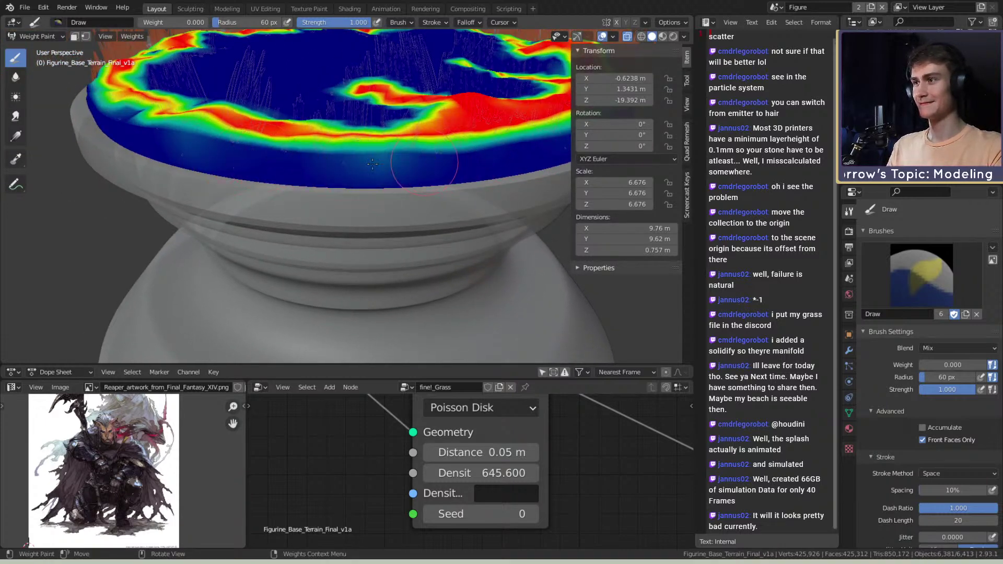
drag(297, 163, 313, 166)
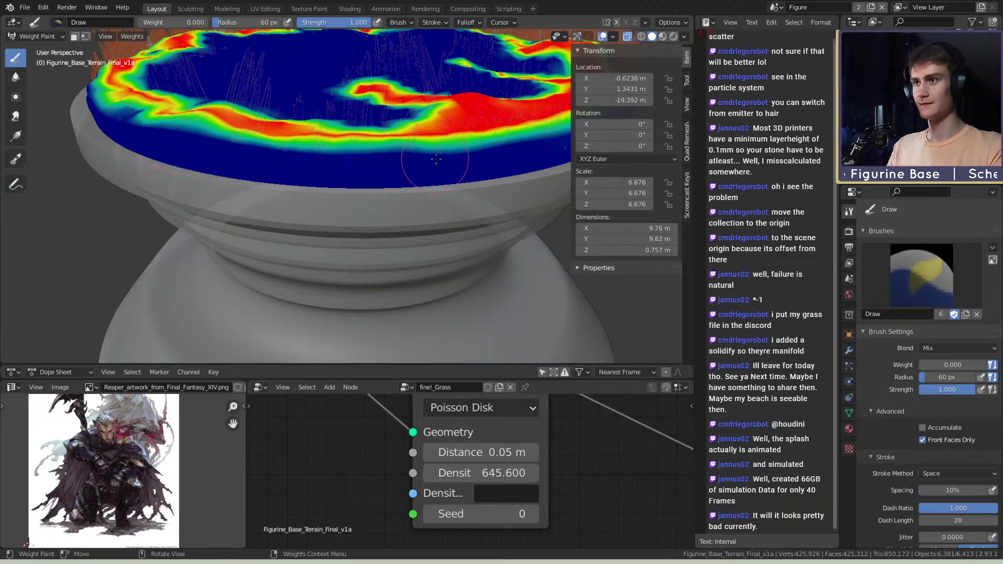
Step: Turn off X-ray, return the terrain to Object Mode and check the grass along the rim
middle_drag(527, 151, 251, 79)
scroll(531, 142, down, 6)
middle_drag(303, 126, 172, 63)
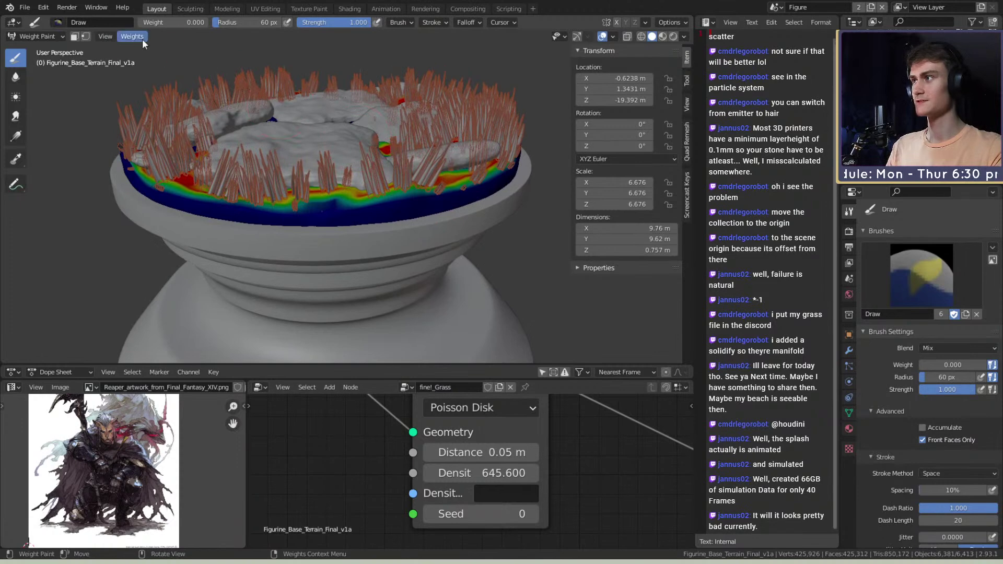
click(42, 34)
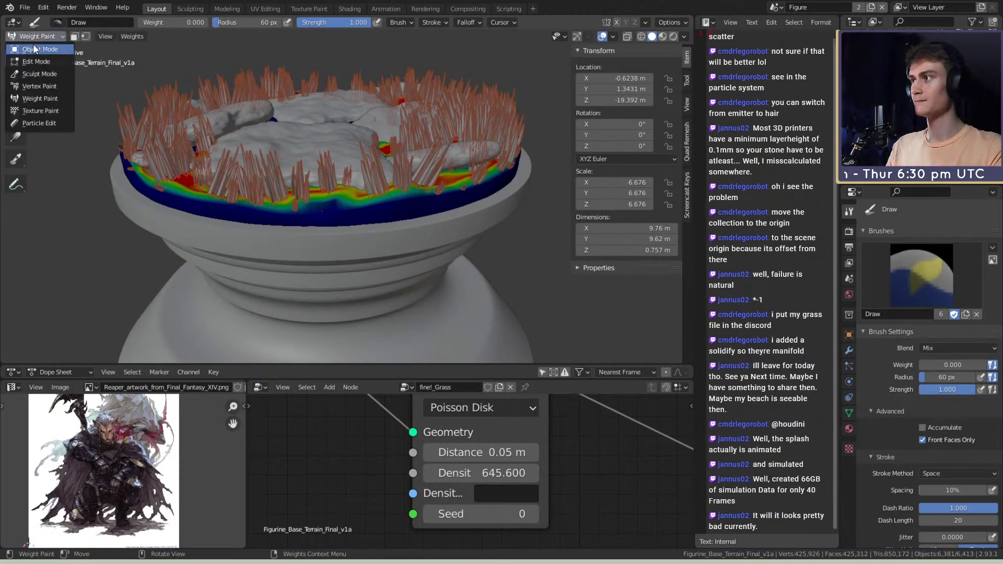
click(33, 49)
scroll(368, 209, down, 2)
scroll(378, 174, up, 5)
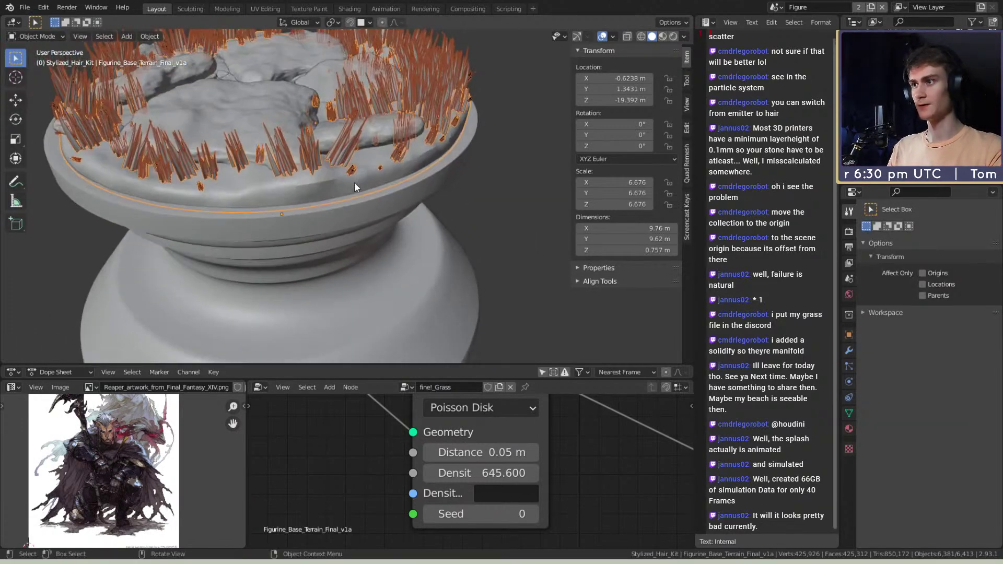
Step: Move the Attribute Math node closer to Point Distribute to make room before Point Scale
scroll(596, 485, down, 5)
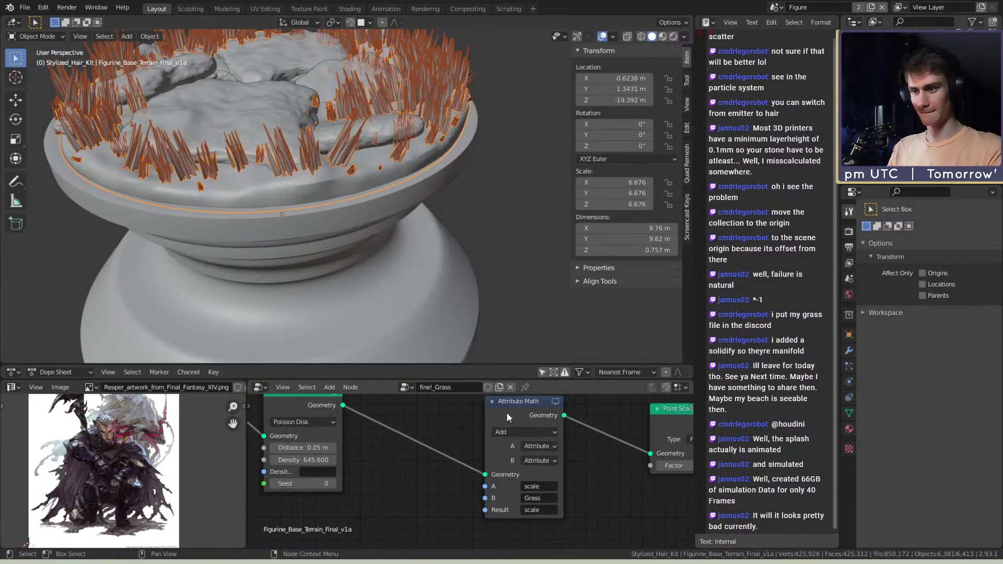
drag(506, 416, 413, 418)
scroll(440, 471, up, 2)
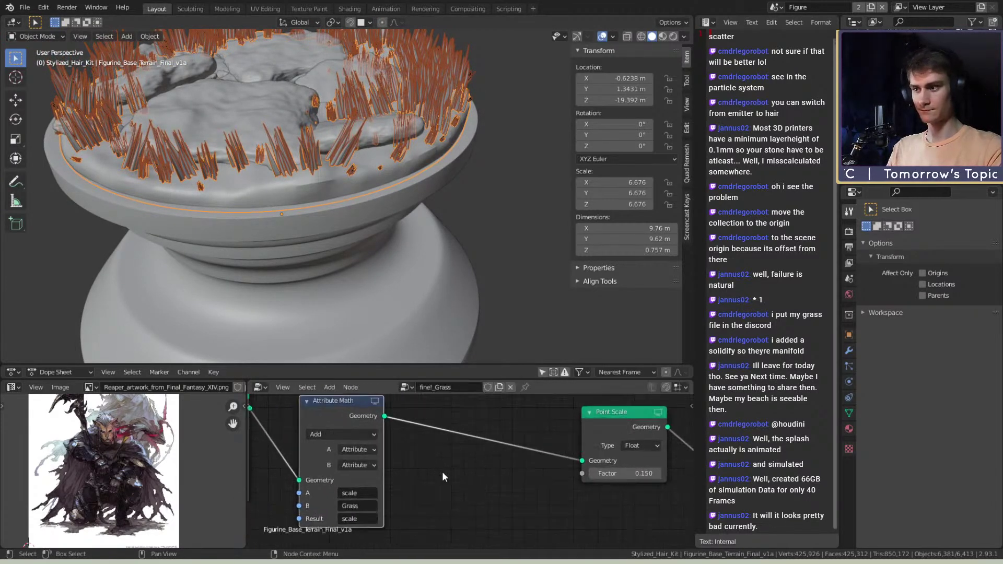
Step: Insert an Attribute Color Ramp node between the Attribute Math and Point Scale nodes
key(shift+a)
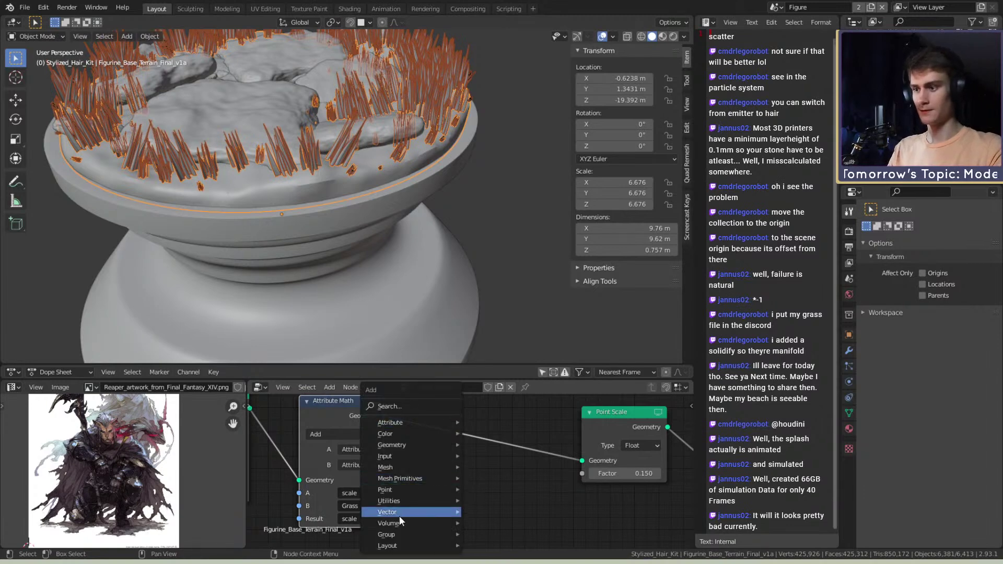
mouse_move(407, 422)
click(503, 262)
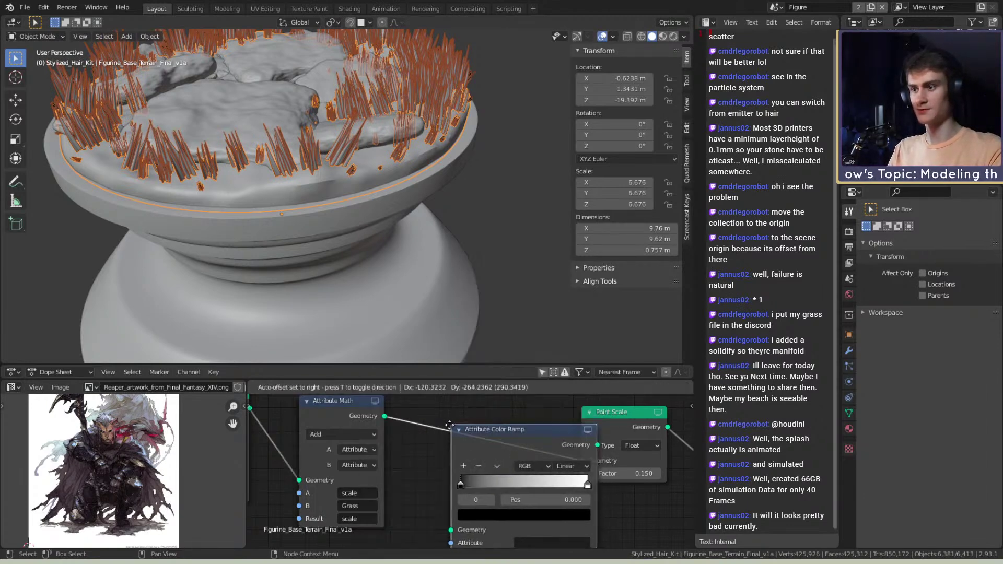
click(440, 427)
scroll(440, 426, up, 3)
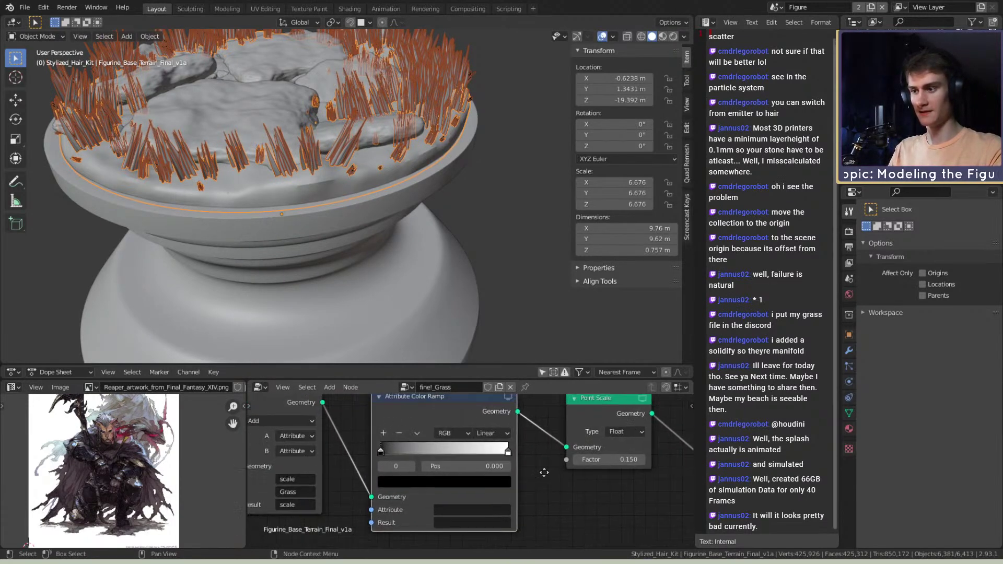
Step: Set both the input attribute and the result of the Attribute Color Ramp to Grass
mouse_move(527, 448)
mouse_down()
mouse_move(421, 447)
mouse_move(545, 443)
mouse_up()
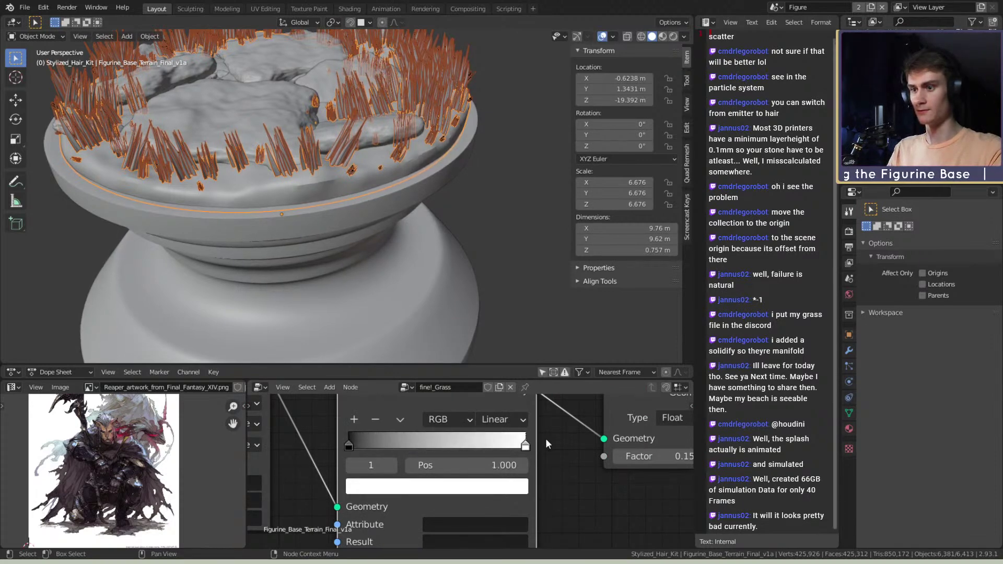
scroll(544, 449, down, 2)
click(505, 478)
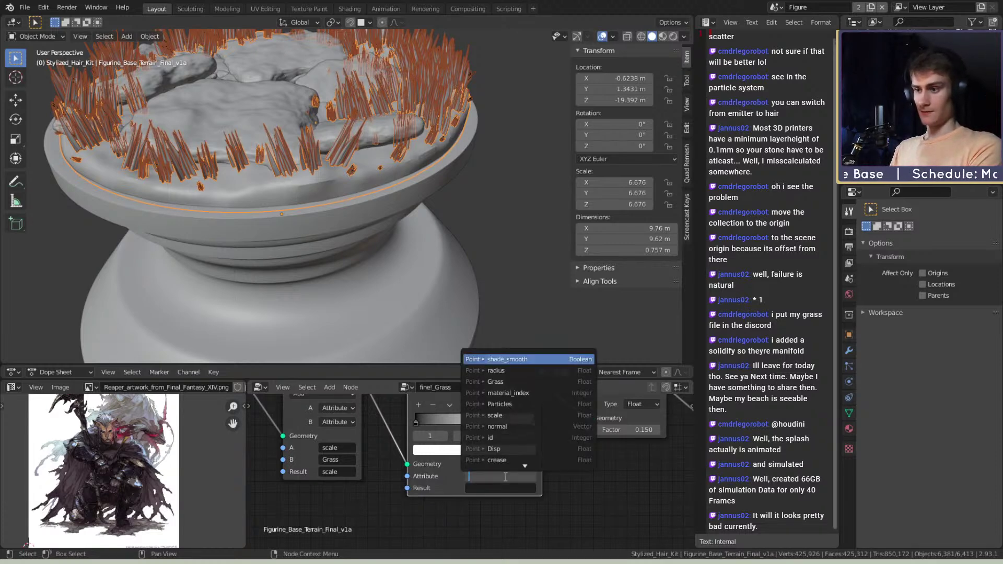
text(Grass)
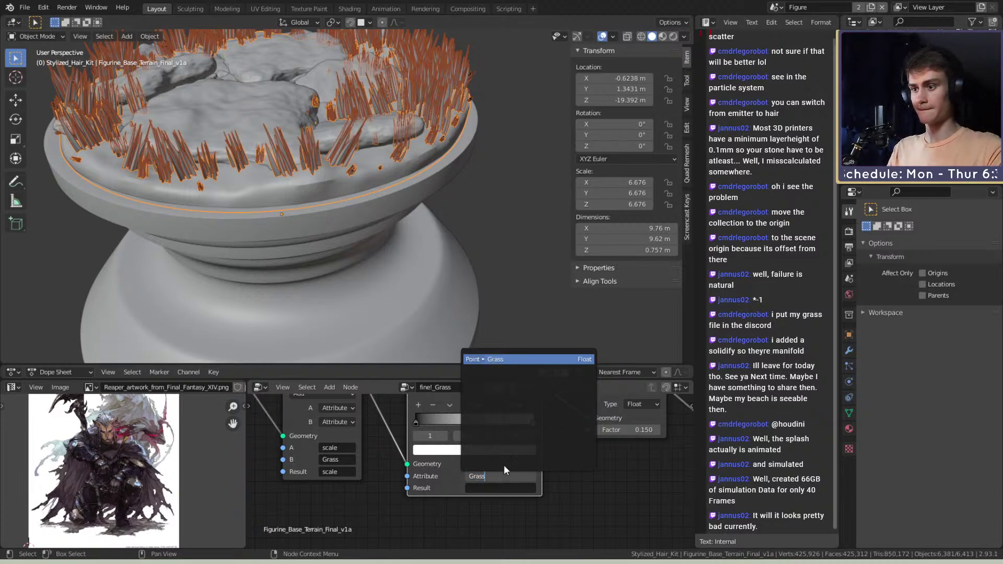
click(488, 488)
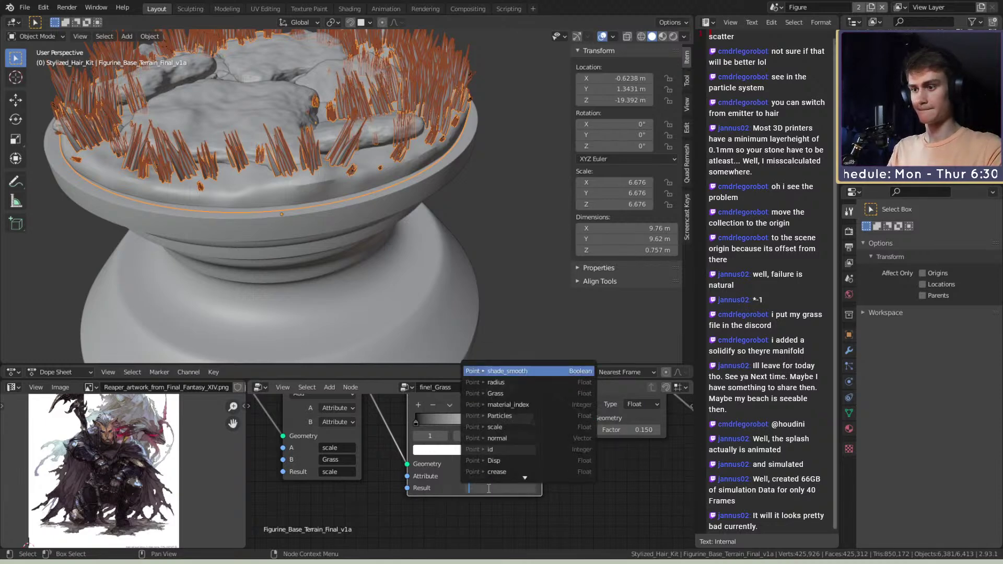
text(Gra)
text(ss)
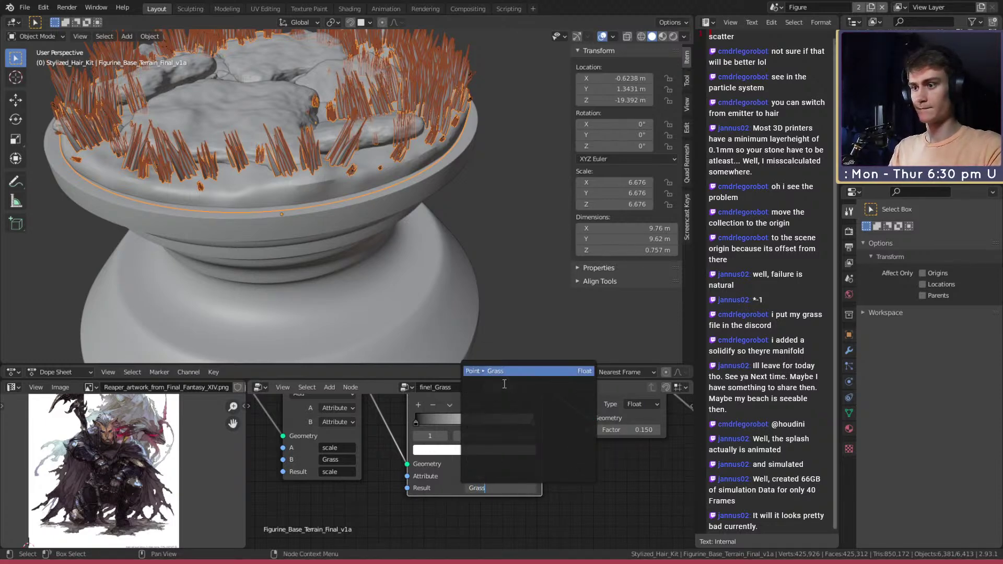
click(498, 373)
Step: Try shifting the color ramp's black stop toward the middle and back to test its effect on the grass
mouse_move(532, 424)
mouse_down()
mouse_move(430, 422)
mouse_move(533, 424)
mouse_up()
drag(415, 422, 566, 422)
click(532, 423)
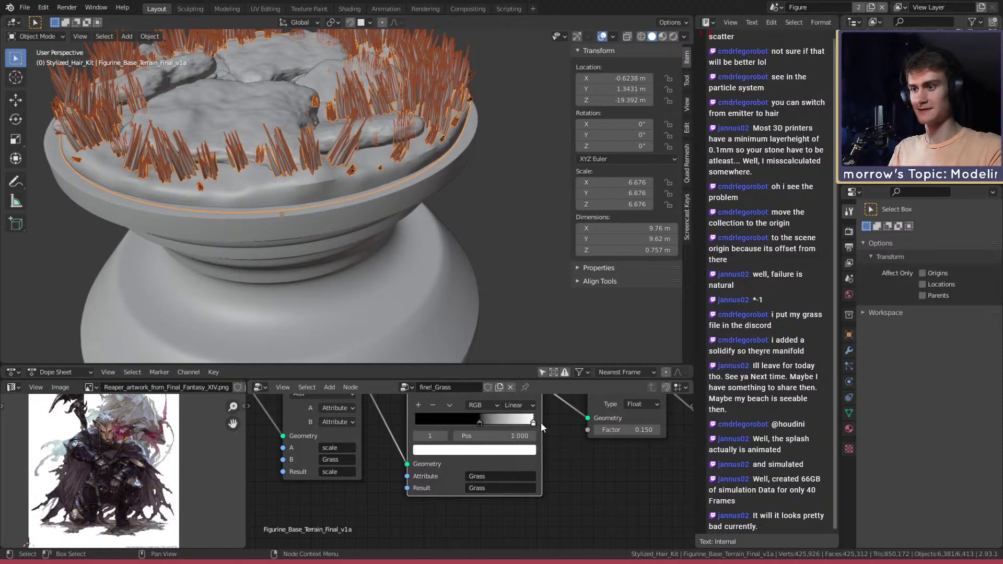
drag(480, 422, 414, 425)
Step: Delete the Attribute Color Ramp node and reconnect Attribute Math directly to Point Scale
scroll(581, 464, down, 5)
middle_drag(581, 464, 545, 487)
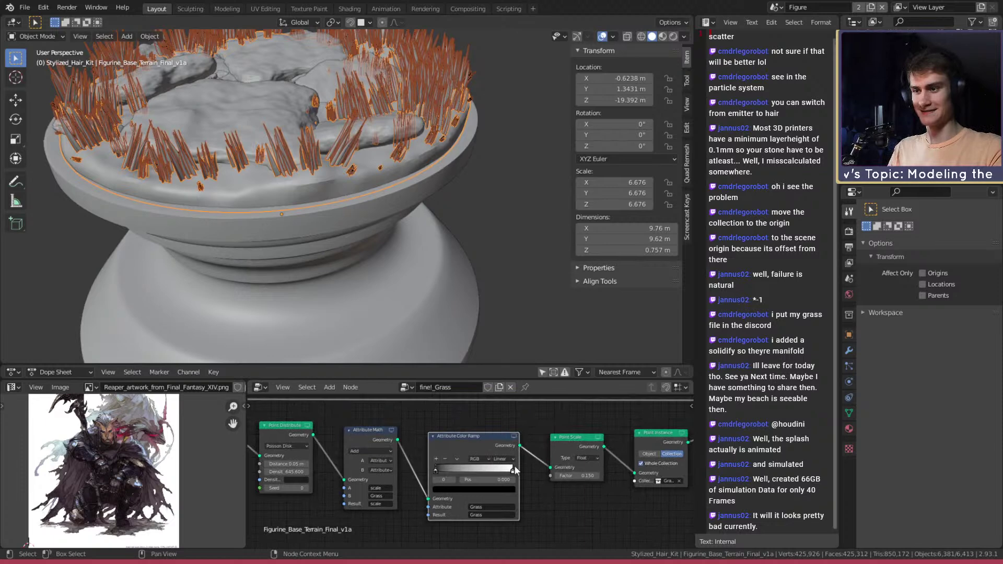
key(x)
drag(398, 440, 550, 467)
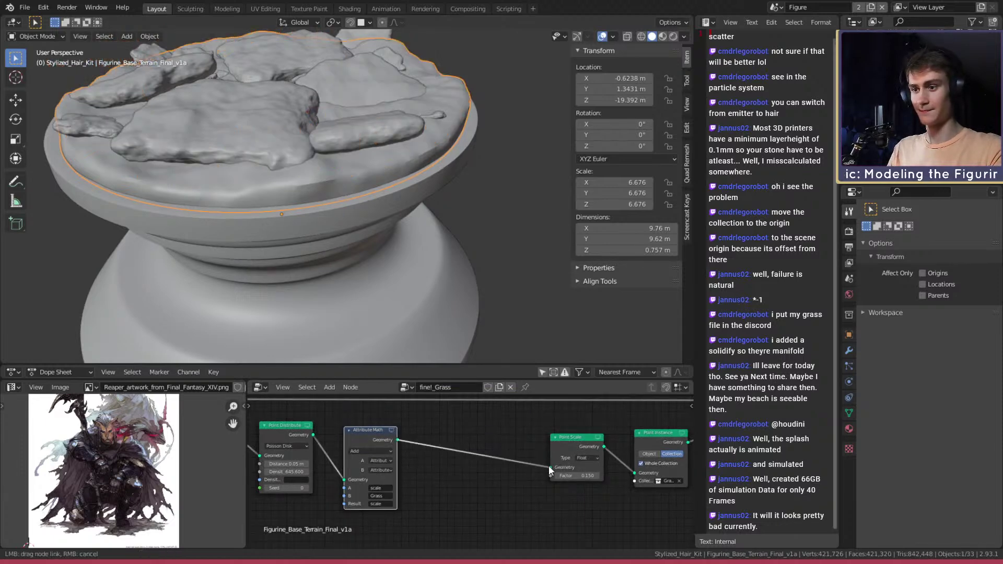
Step: Insert a second Attribute Math node between the existing Attribute Math and Point Scale nodes
scroll(466, 459, down, 1)
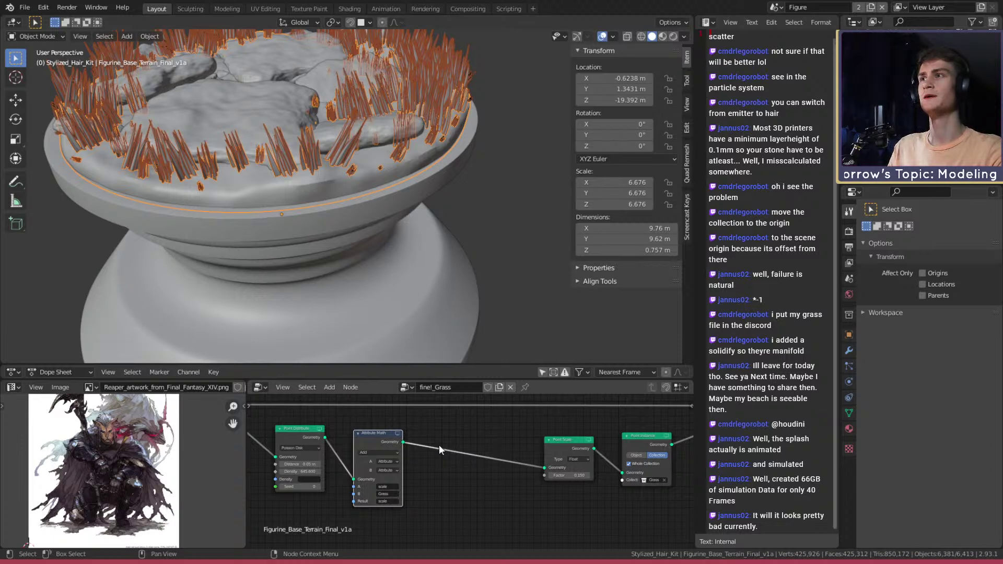
scroll(439, 450, up, 2)
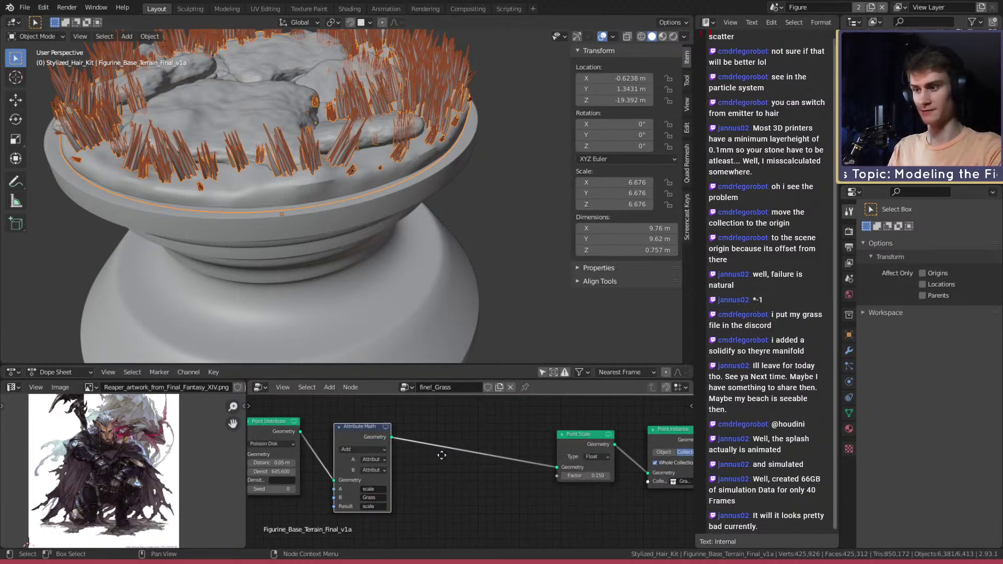
key(shift+a)
mouse_move(397, 437)
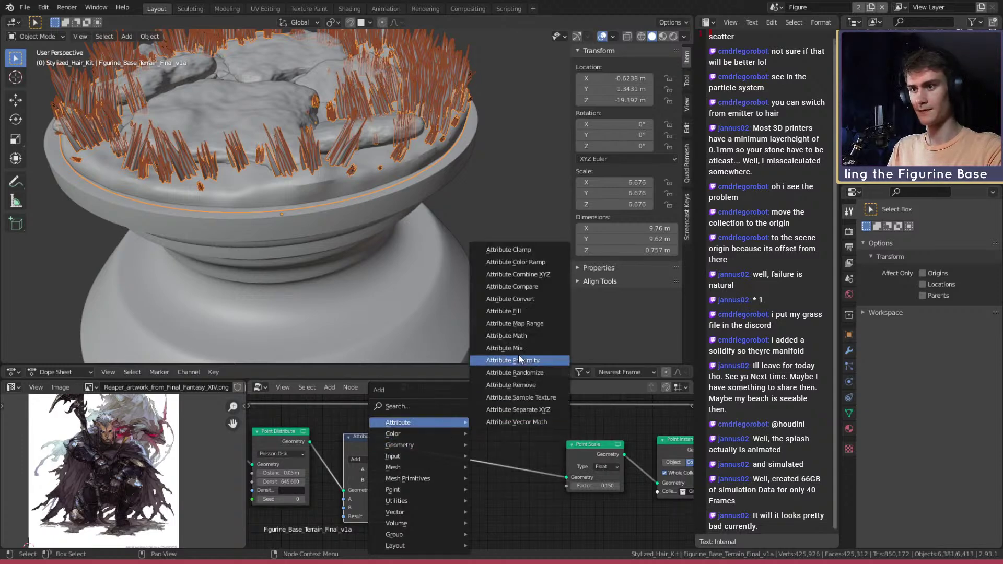
click(514, 336)
click(452, 435)
scroll(518, 522, up, 1)
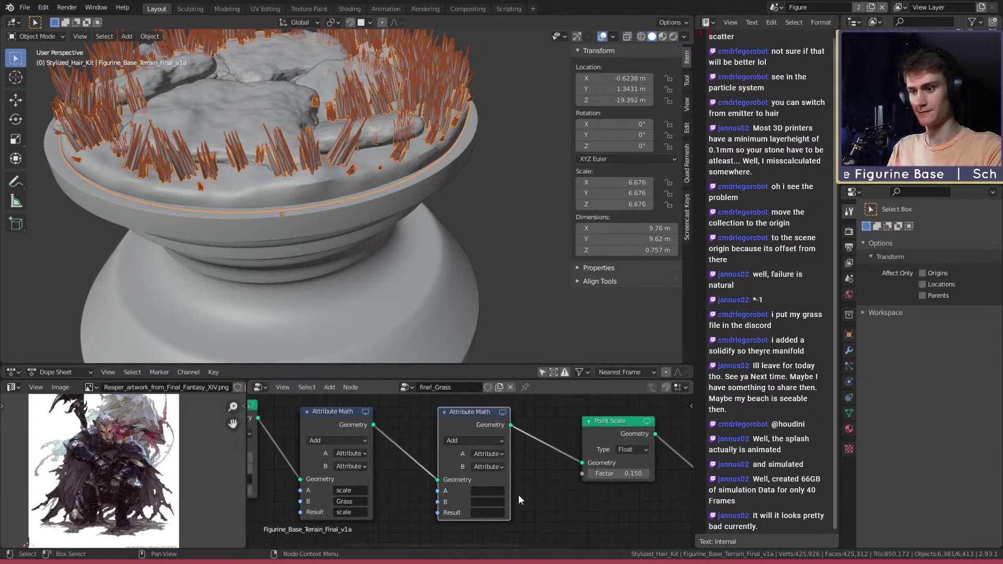
Step: Set the second Attribute Math node's A input and result to Grass and its operation to Divide
click(491, 490)
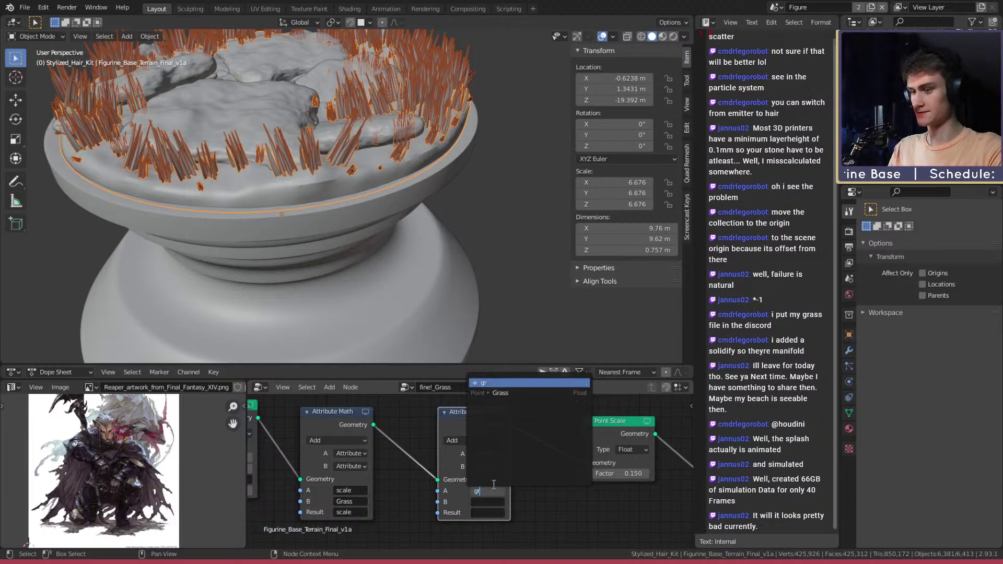
click(488, 513)
text(gr)
key(Return)
click(471, 440)
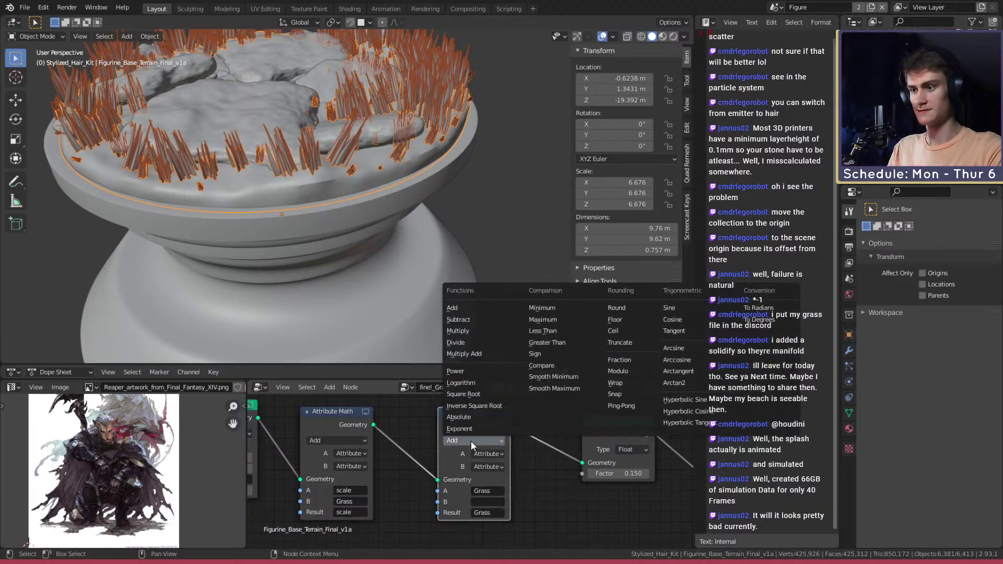
key(Return)
scroll(491, 466, up, 2)
Step: Change the Divide node's B input type to Float and set B to 13.200
click(490, 465)
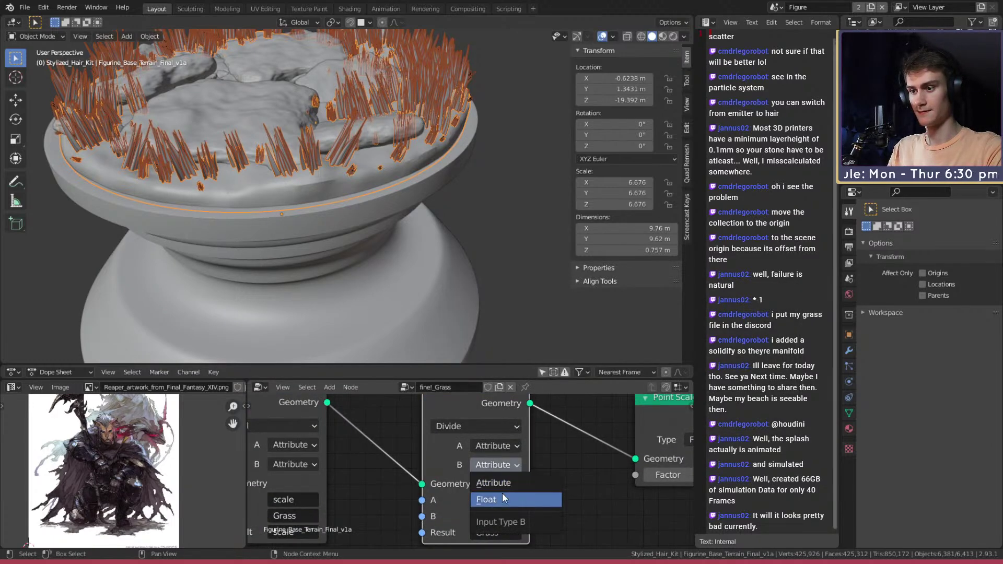
click(554, 501)
middle_drag(559, 493, 548, 475)
drag(472, 499, 525, 499)
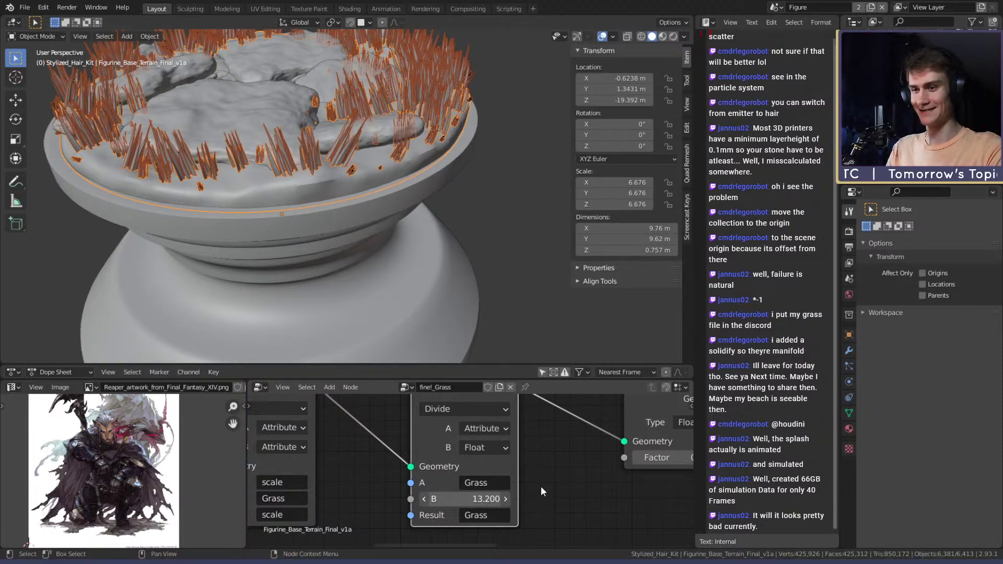
Step: Delete the Divide Attribute Math node and reconnect the remaining Attribute Math node's Geometry output to Point Scale
scroll(536, 494, down, 5)
middle_drag(579, 481, 566, 482)
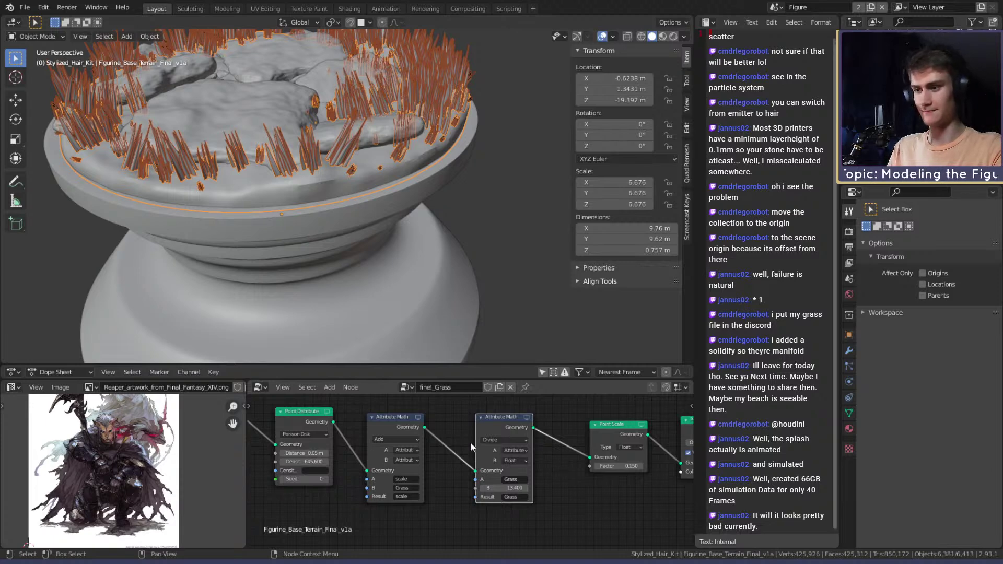
key(x)
drag(424, 428, 574, 453)
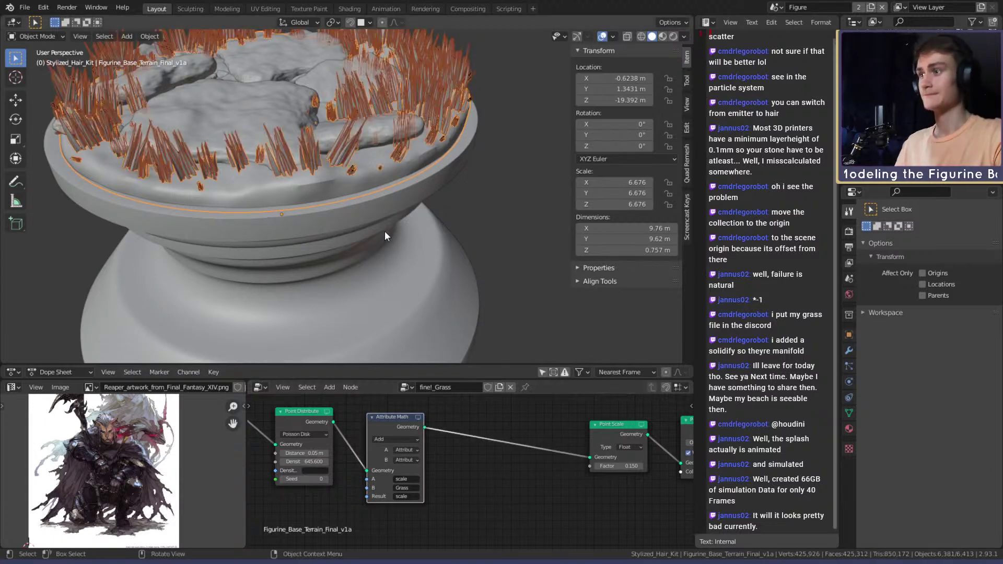
Step: Tidy the node layout by closing the gap between the Attribute Math and Point Scale nodes
scroll(438, 418, down, 4)
mouse_move(512, 469)
middle_down()
mouse_move(437, 470)
mouse_move(508, 474)
middle_up()
scroll(436, 471, down, 4)
drag(283, 473, 508, 403)
drag(442, 455, 518, 454)
click(515, 427)
Step: Deselect everything and examine the scattered grass on the base from several distances and angles
scroll(368, 195, down, 3)
middle_drag(368, 194, 444, 202)
click(479, 189)
scroll(377, 215, up, 3)
scroll(374, 215, up, 2)
scroll(435, 194, down, 4)
scroll(488, 201, up, 5)
scroll(444, 202, down, 4)
scroll(413, 213, up, 4)
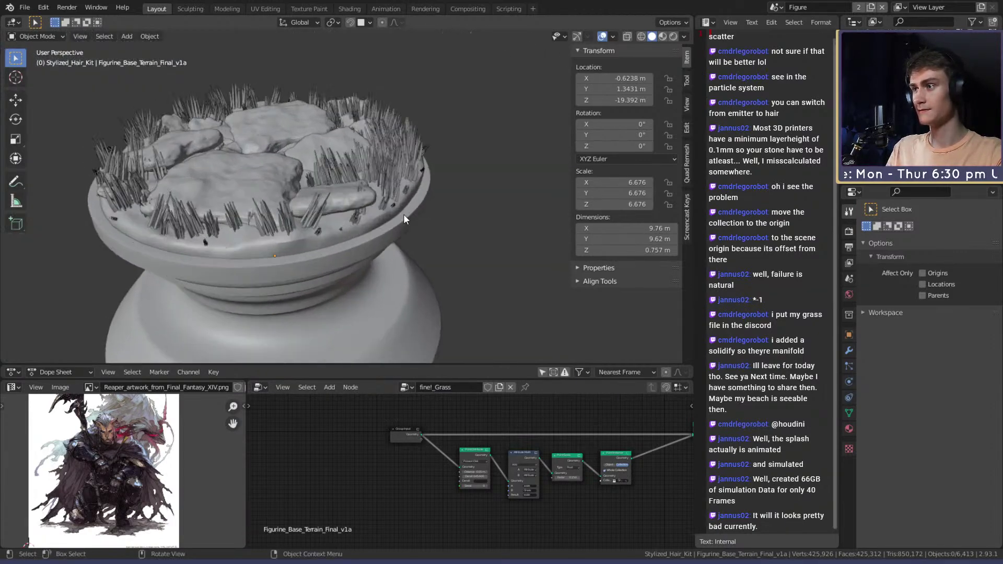
Step: Select the figurine's base terrain and hide both of its Displace modifiers in the viewport
key(a)
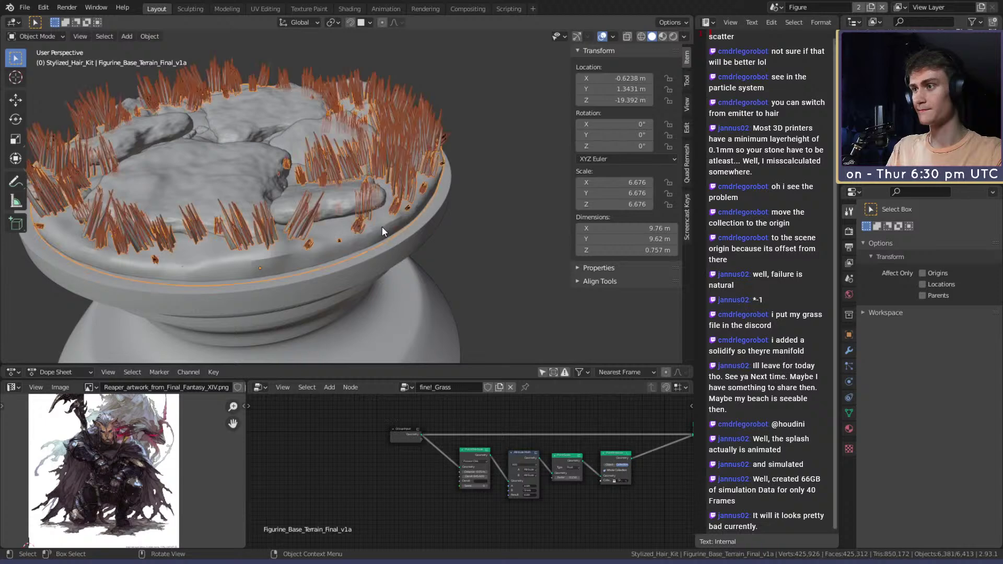
click(849, 351)
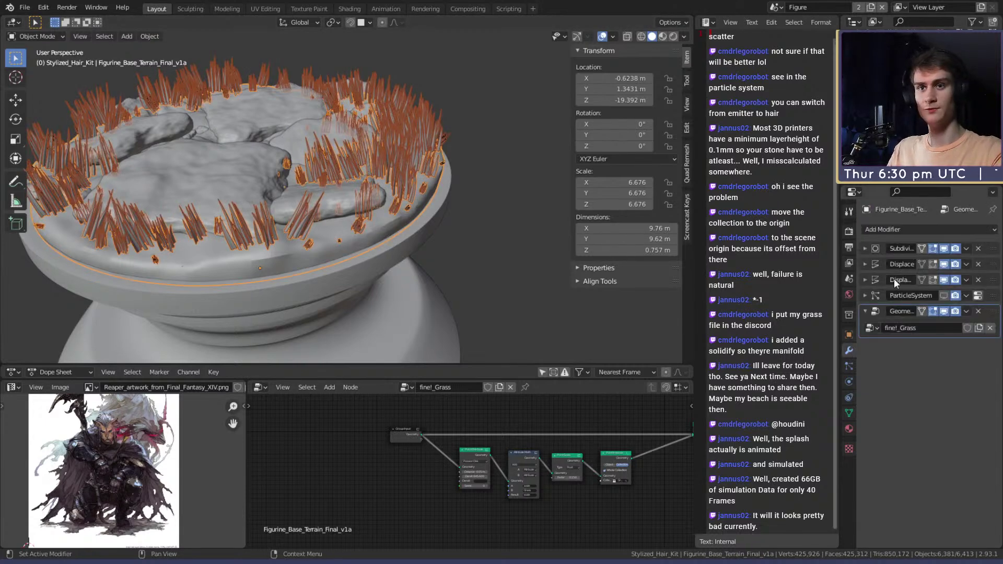
click(943, 280)
click(944, 264)
Step: Switch the base terrain to Weight Paint mode and reduce the brush radius to 34 px near the front rim
middle_drag(450, 225, 224, 138)
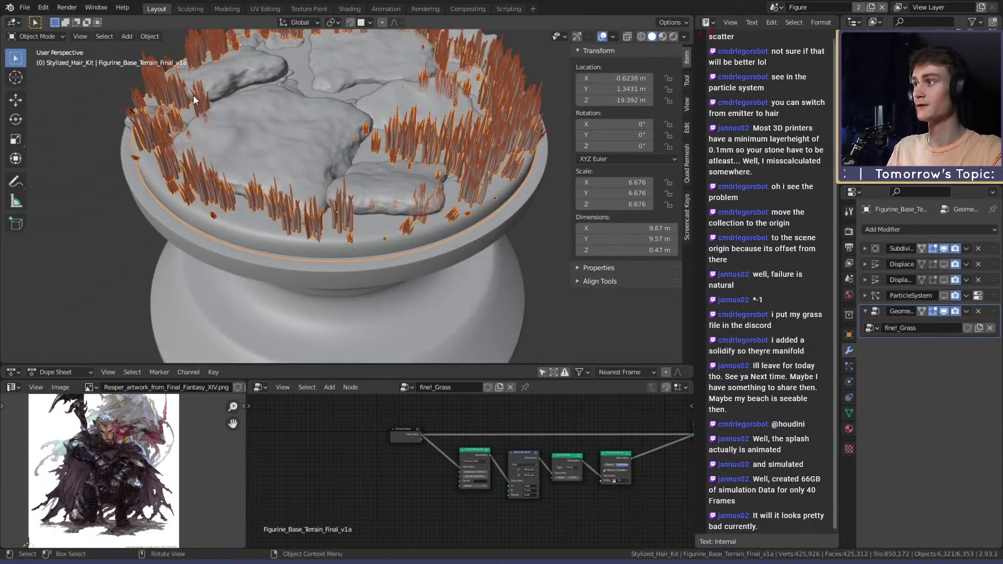
click(47, 35)
click(34, 98)
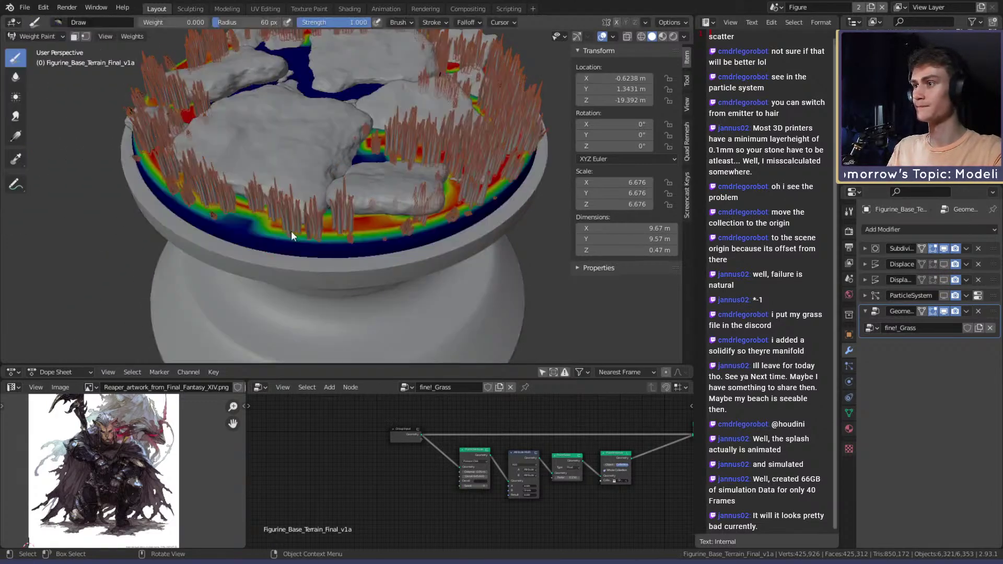
mouse_move(293, 232)
middle_down()
mouse_move(338, 202)
mouse_move(367, 207)
middle_up()
scroll(380, 203, up, 4)
key(f)
click(368, 201)
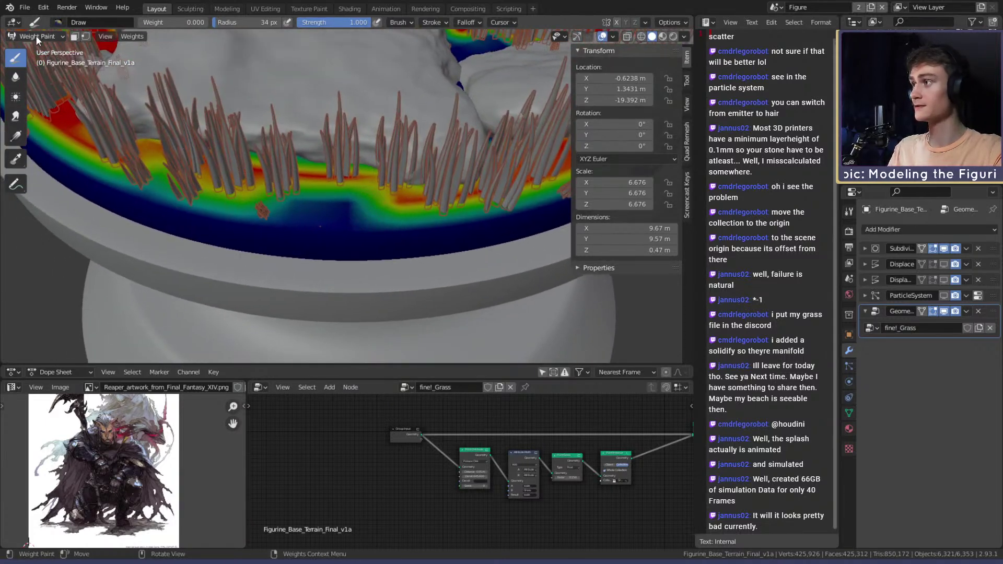
Step: Paint the sparse spot at the terrain's front edge with weight 1.000 and a 30 px brush
drag(164, 24, 225, 25)
key(f)
click(368, 210)
mouse_move(384, 211)
mouse_down()
mouse_move(271, 222)
mouse_move(366, 230)
mouse_move(361, 205)
mouse_up()
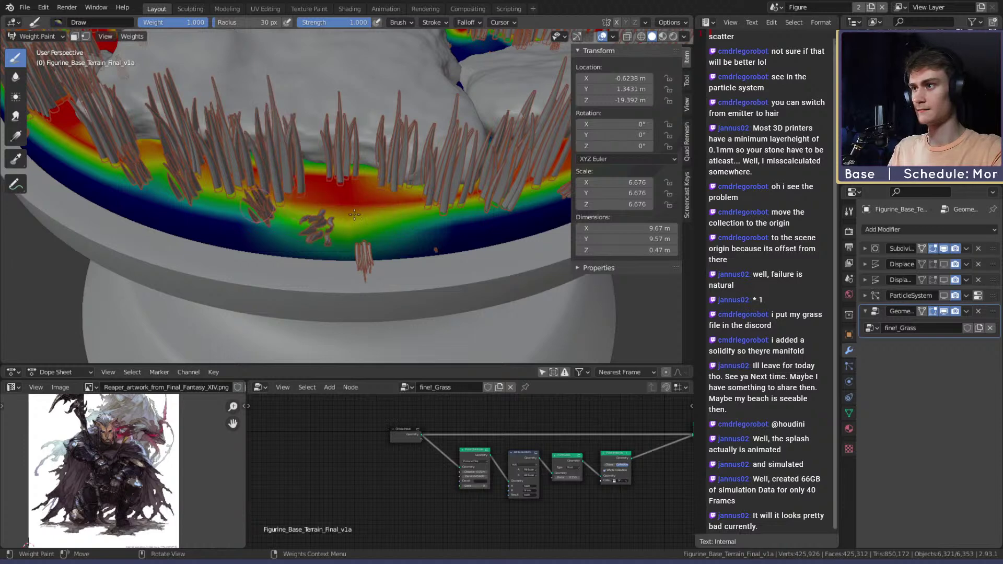
Step: Set the brush weight to 0.000 and paint the terrain's outer front rim clear of grass
drag(200, 24, 140, 24)
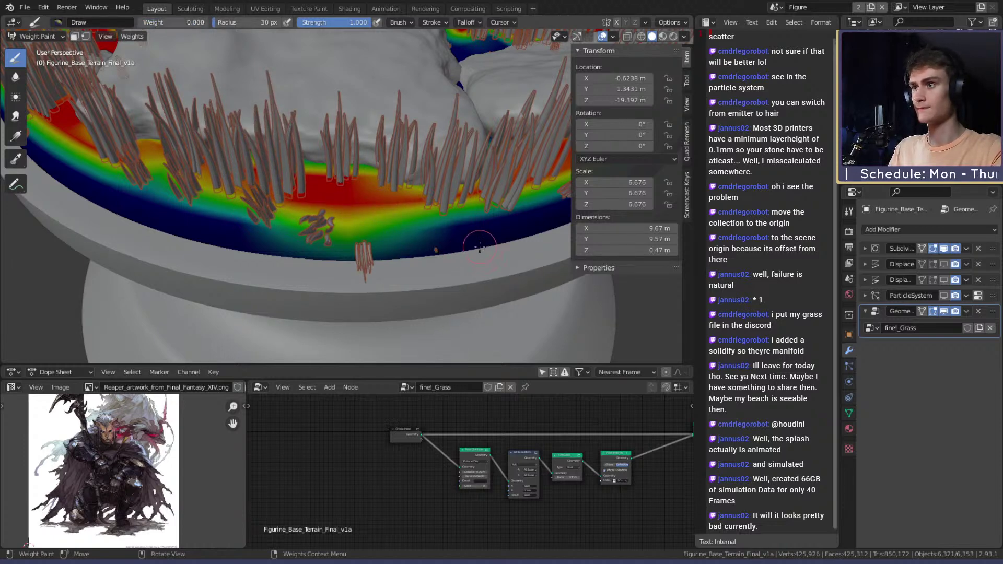
drag(470, 235, 224, 224)
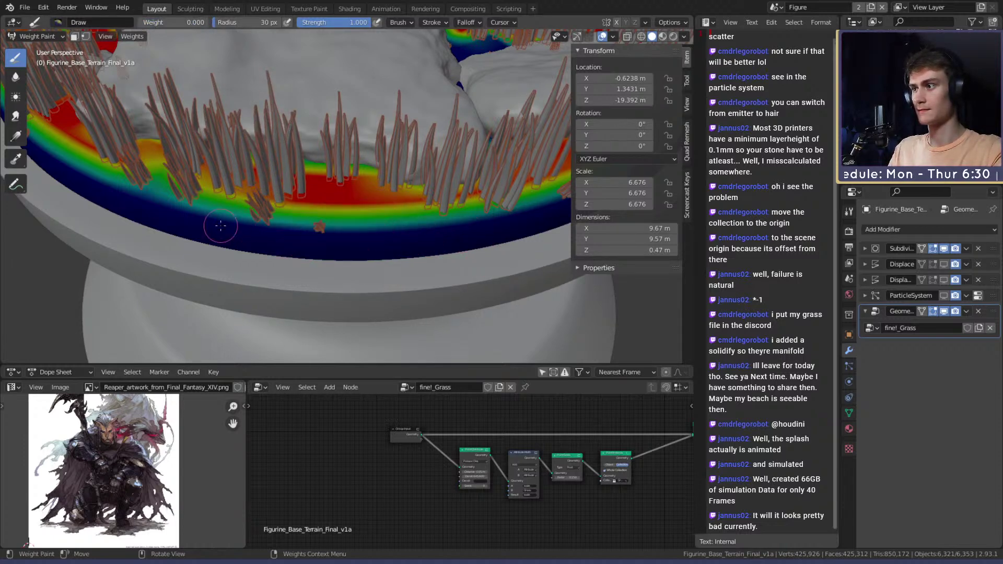
middle_drag(349, 226, 371, 230)
scroll(439, 205, down, 4)
scroll(393, 210, up, 3)
scroll(388, 261, down, 5)
scroll(372, 230, up, 3)
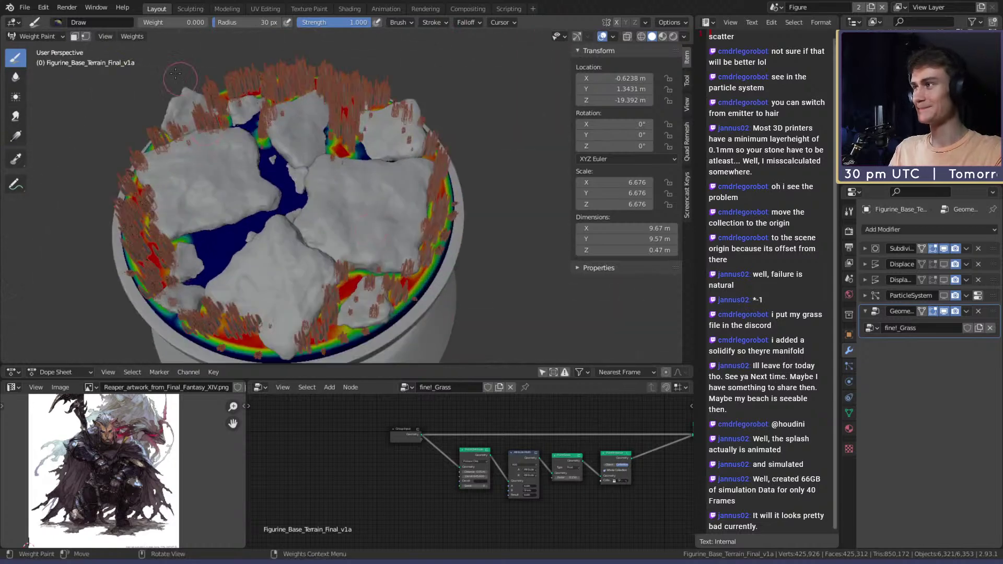
Step: Return the terrain to Object Mode, show both Displace modifiers in the viewport again, and deselect the object
click(36, 36)
click(26, 47)
mouse_move(358, 218)
middle_down()
mouse_move(333, 155)
mouse_move(357, 206)
middle_up()
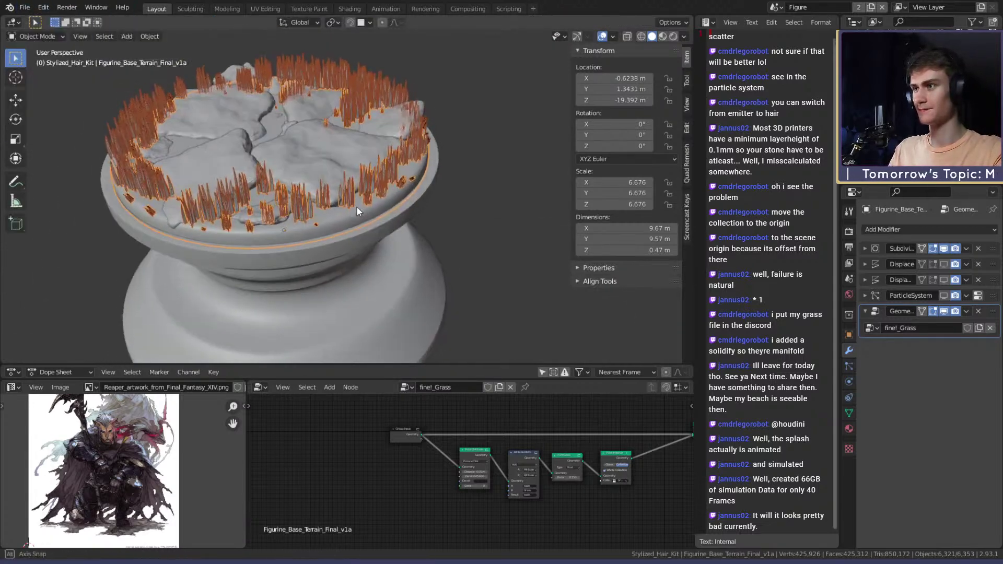
click(944, 266)
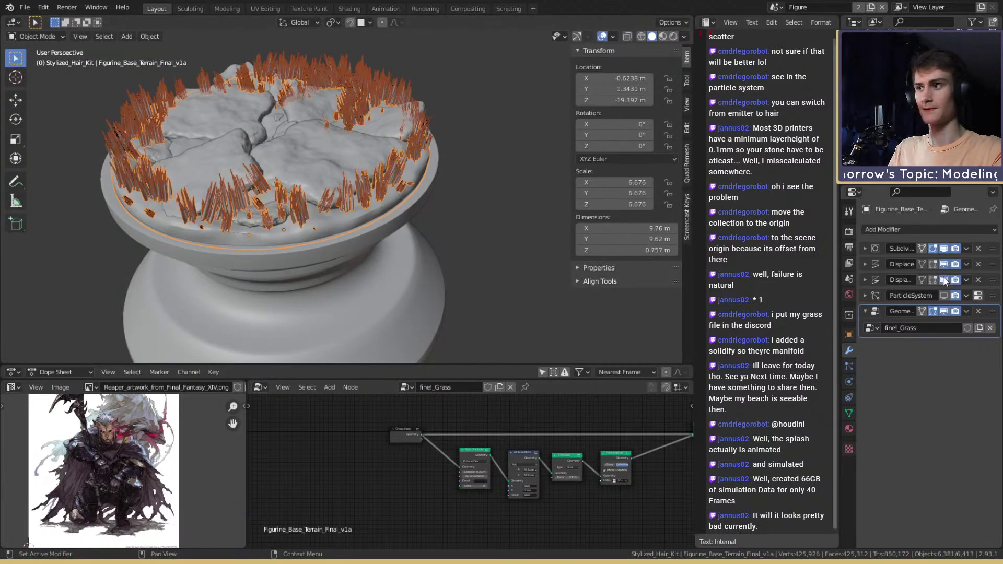
scroll(312, 170, down, 4)
scroll(354, 183, up, 4)
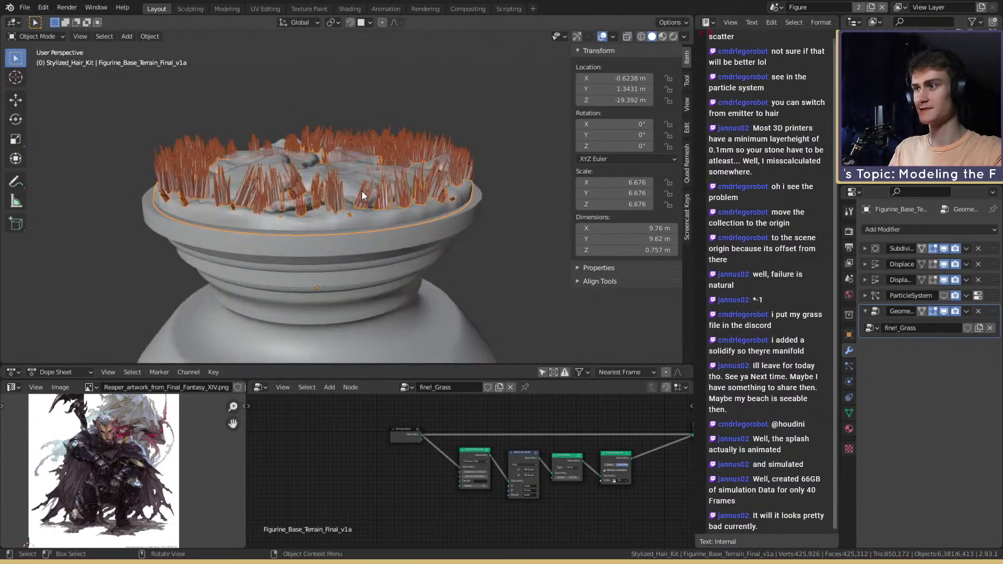
click(516, 193)
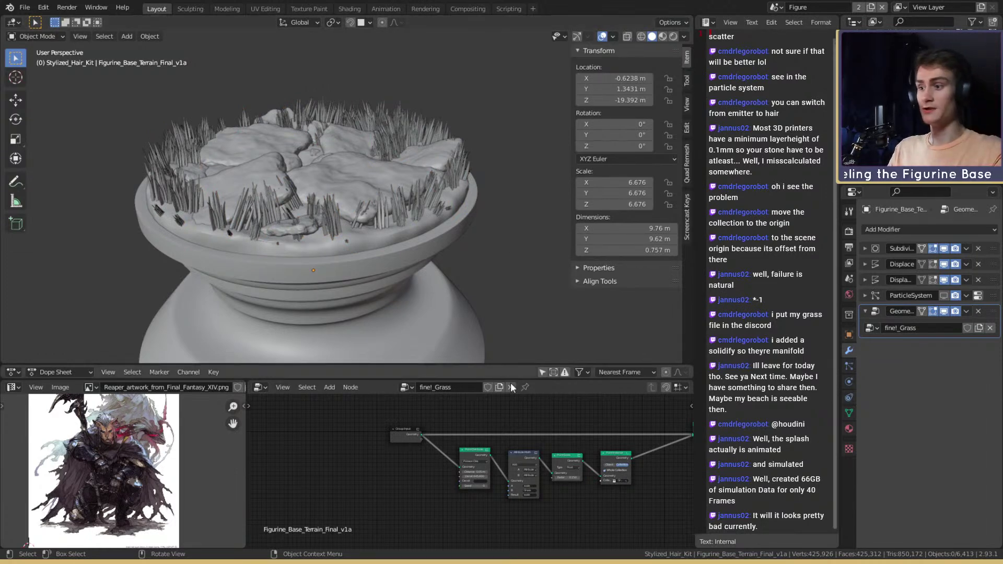
Step: Move the nodes up to Attribute Math away from Point Scale to make room between them
scroll(484, 499, up, 2)
drag(342, 412, 452, 463)
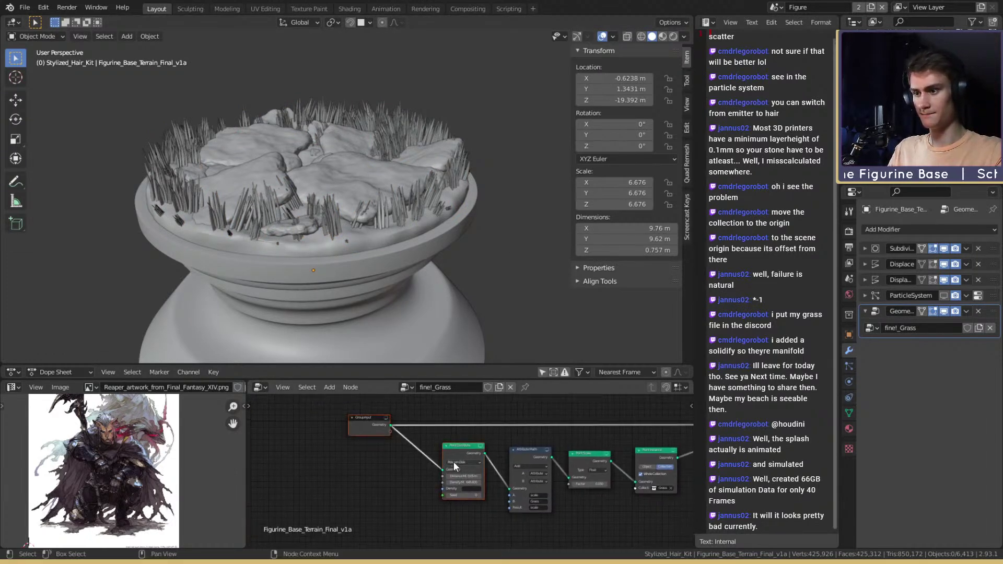
drag(536, 411, 340, 507)
drag(524, 458, 403, 455)
scroll(462, 469, up, 1)
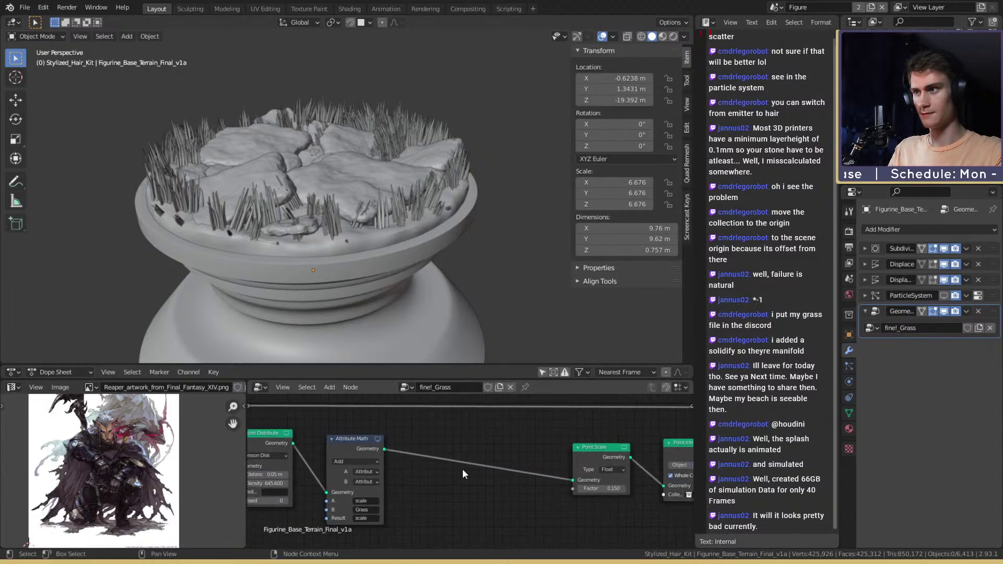
key(shift+a)
mouse_move(419, 425)
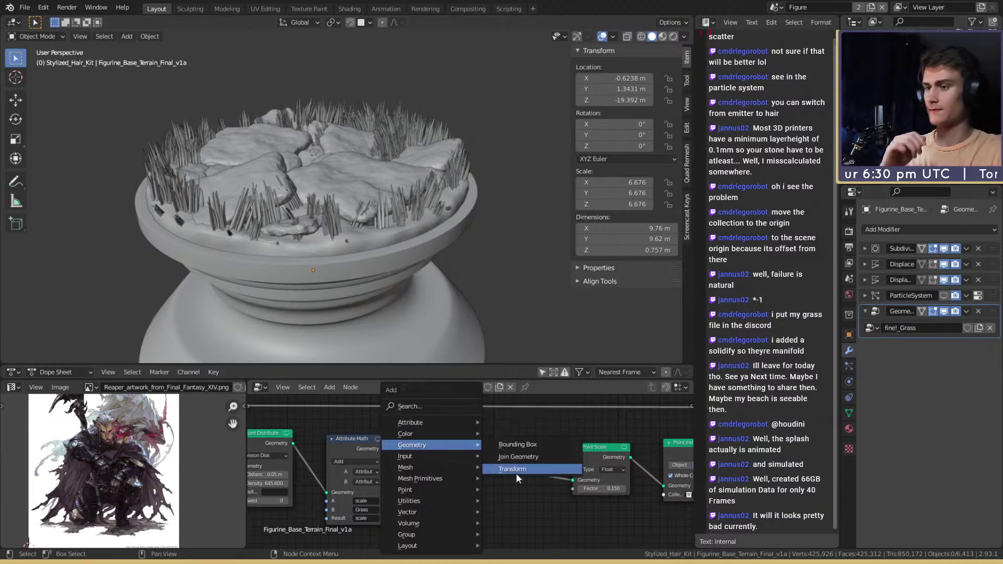
key(Escape)
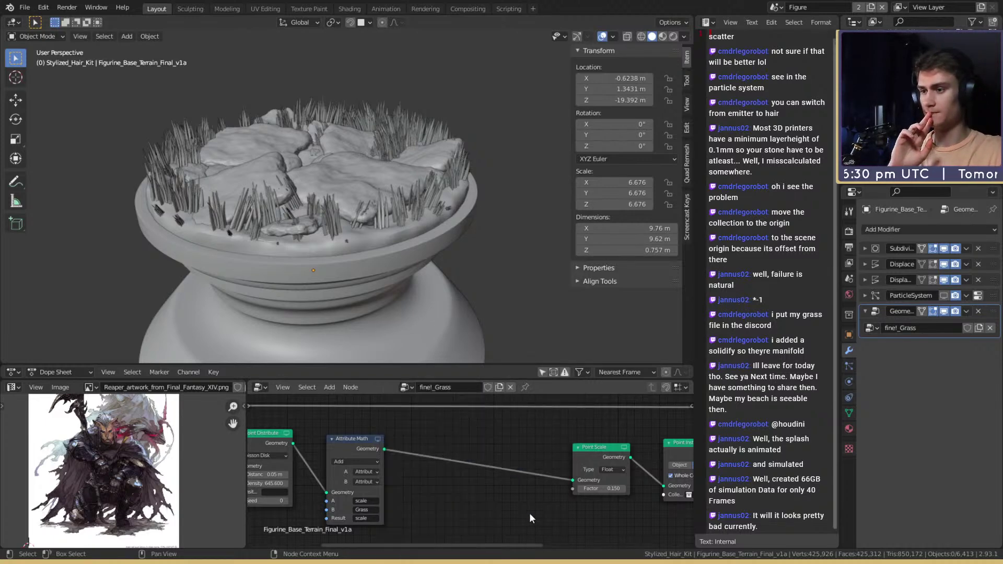
Step: Save the figurine project file
click(25, 7)
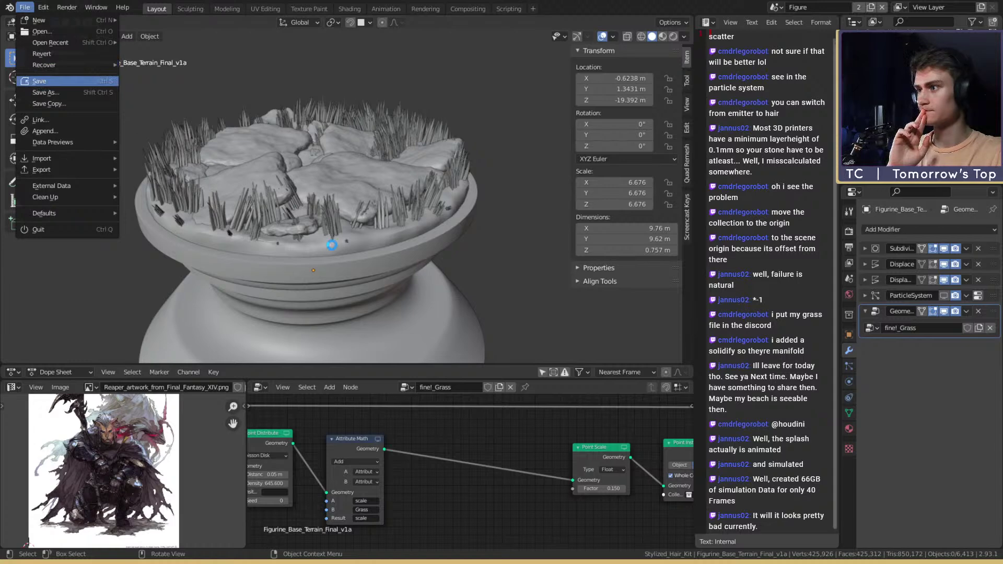
middle_drag(331, 244, 402, 244)
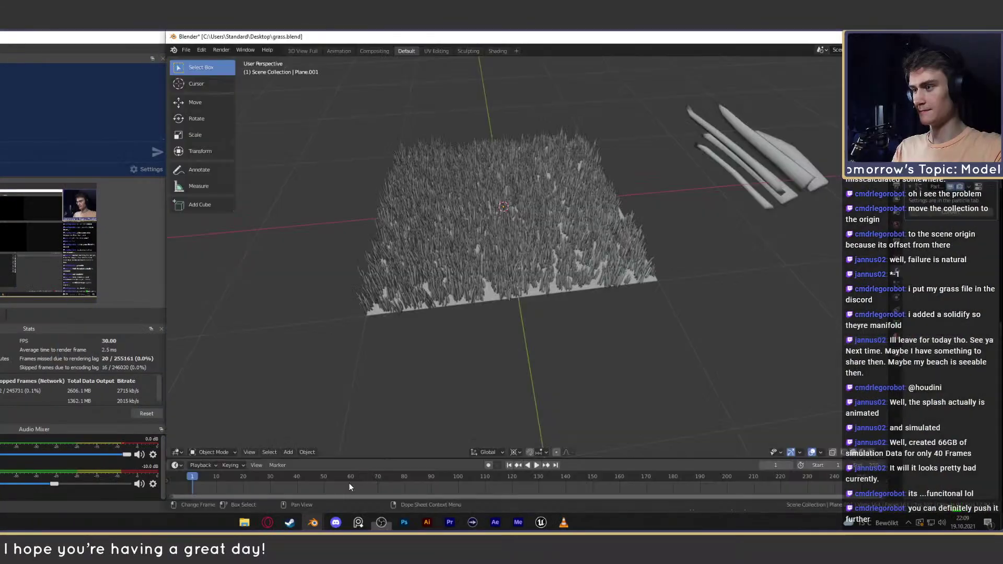
Step: Examine the scattered grass patch in grass.blend up close and from different sides
middle_drag(509, 252, 585, 277)
scroll(584, 277, up, 3)
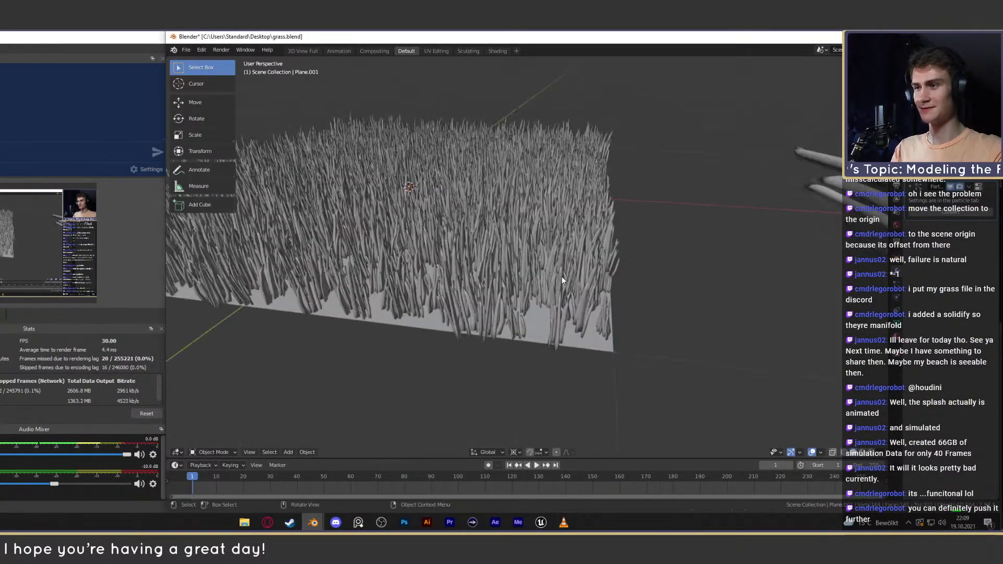
click(550, 312)
key(KP_Decimal)
shift+middle_drag(648, 312, 498, 320)
click(505, 321)
middle_drag(636, 345, 585, 289)
middle_drag(501, 332, 559, 305)
Step: Inspect the source grass blades' Solidify modifier and compare the scattered blades in grass.blend
click(542, 293)
click(706, 263)
click(561, 285)
right_click(562, 284)
click(829, 207)
right_click(829, 207)
click(824, 208)
click(682, 260)
middle_drag(682, 262, 651, 252)
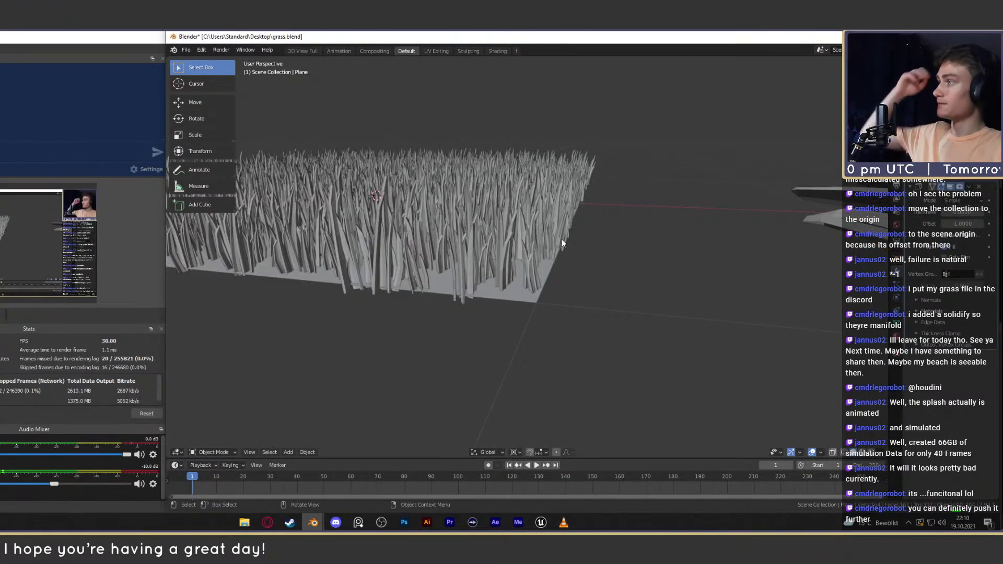
middle_drag(546, 242, 532, 273)
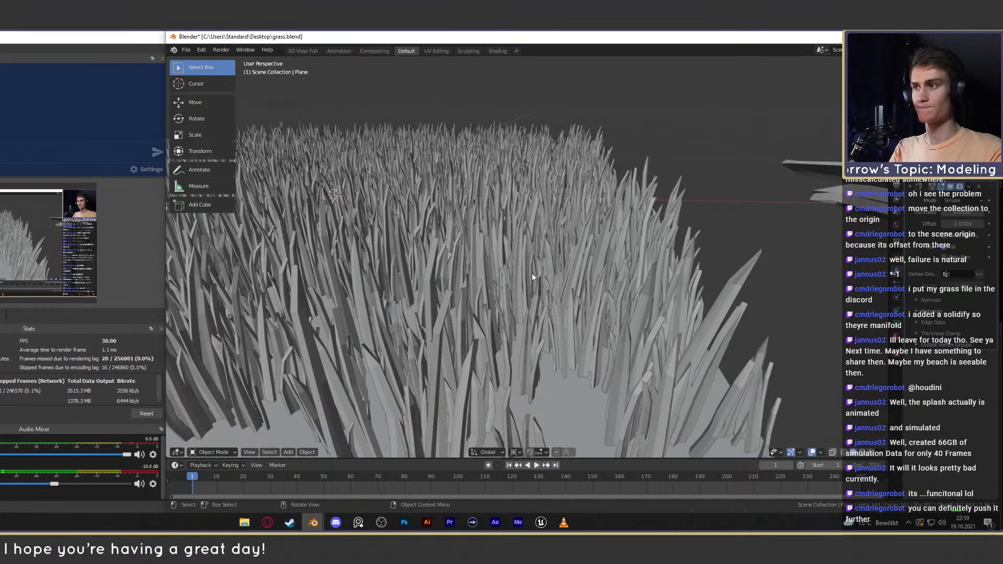
key(Home)
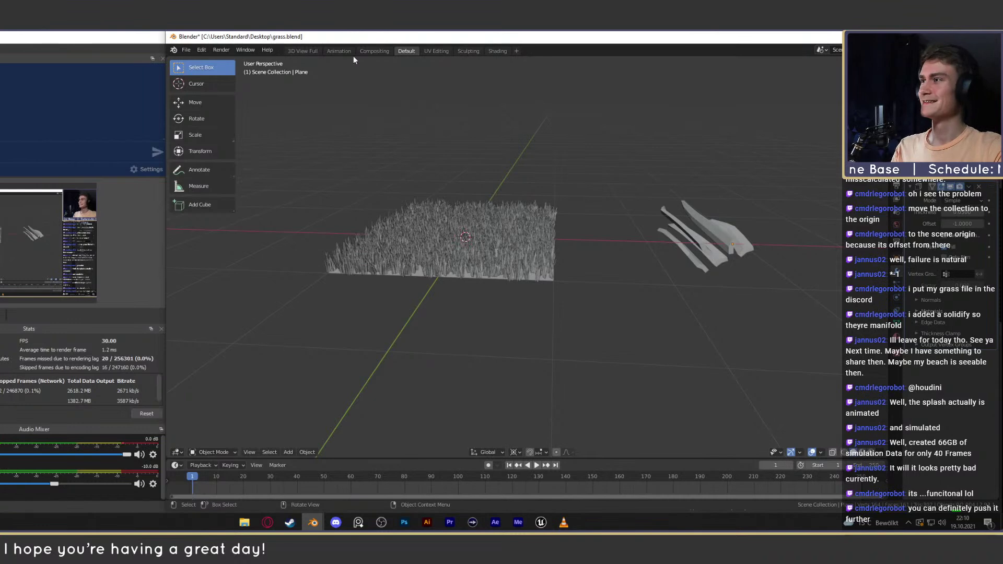
Step: Close grass.blend without saving its changes and switch back to the figurine project in Blender
key(ctrl+q)
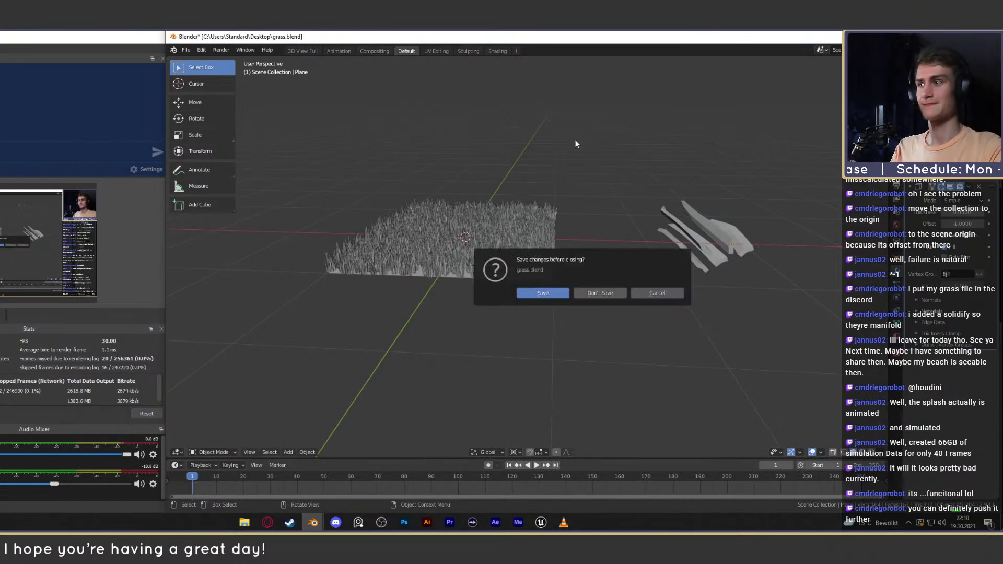
click(601, 294)
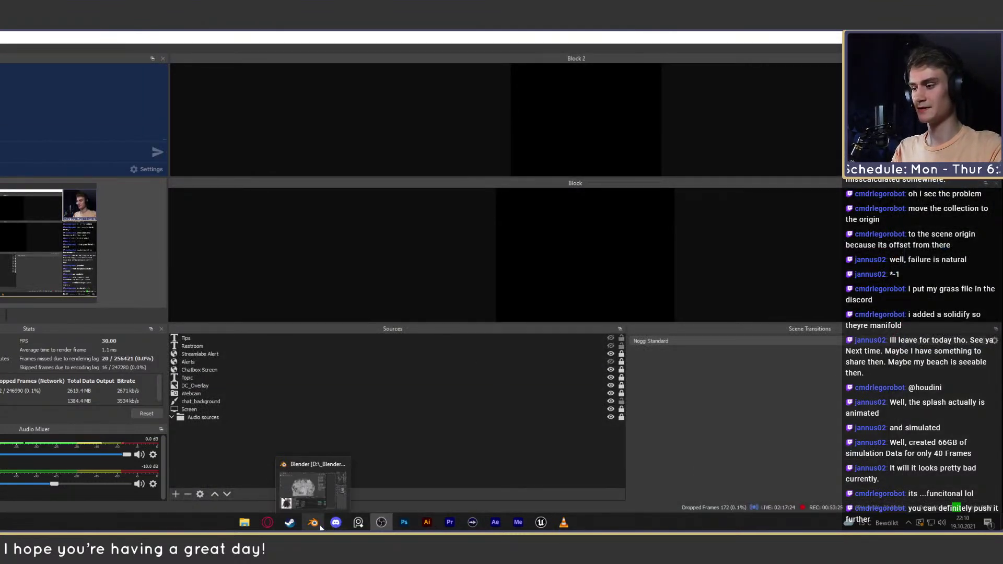
click(318, 486)
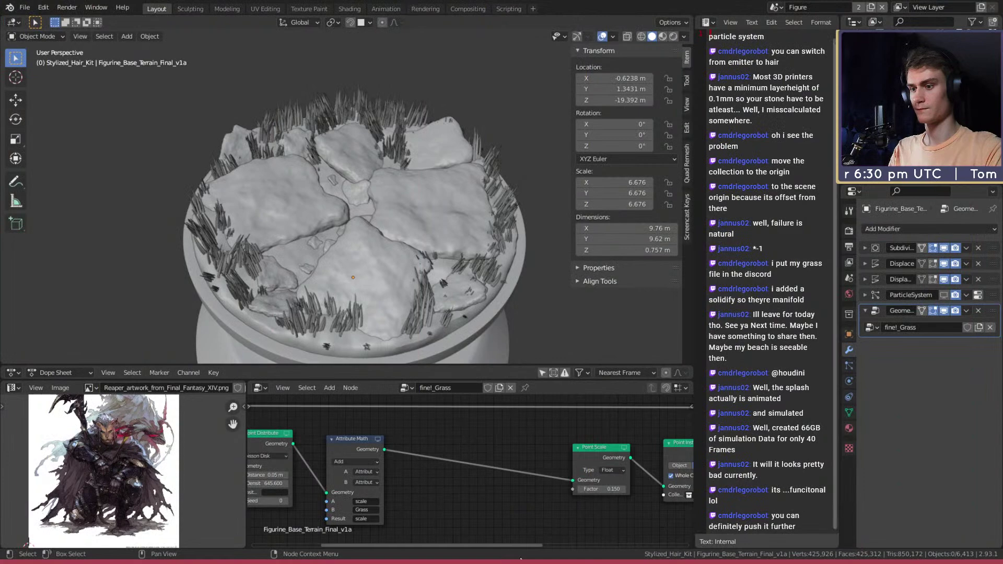
Step: Select the figurine's base terrain and unlink the fine!_Grass node group from its geometry nodes modifier
drag(519, 559, 520, 563)
middle_drag(406, 275, 315, 174)
scroll(375, 235, up, 3)
scroll(366, 167, up, 2)
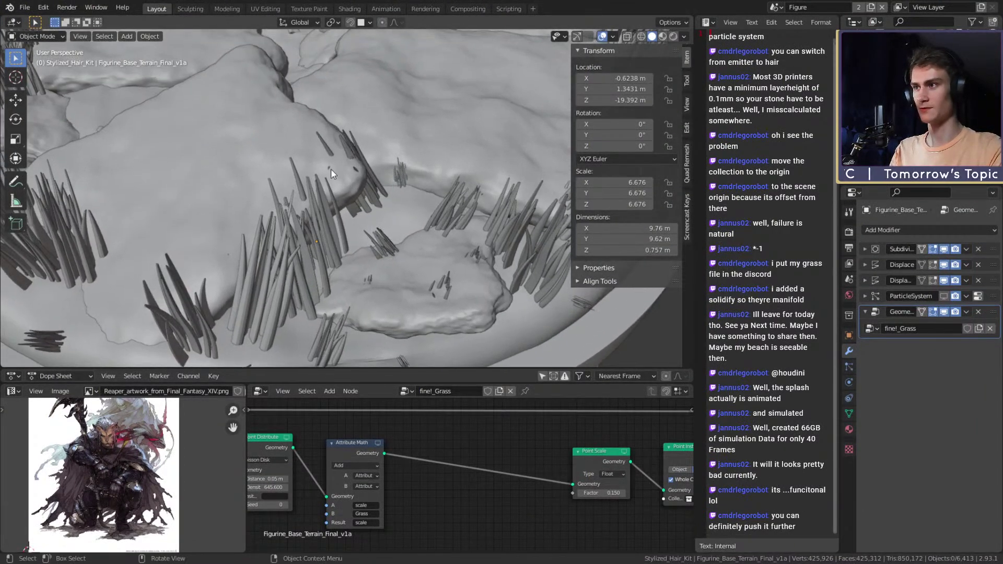
scroll(322, 193, down, 5)
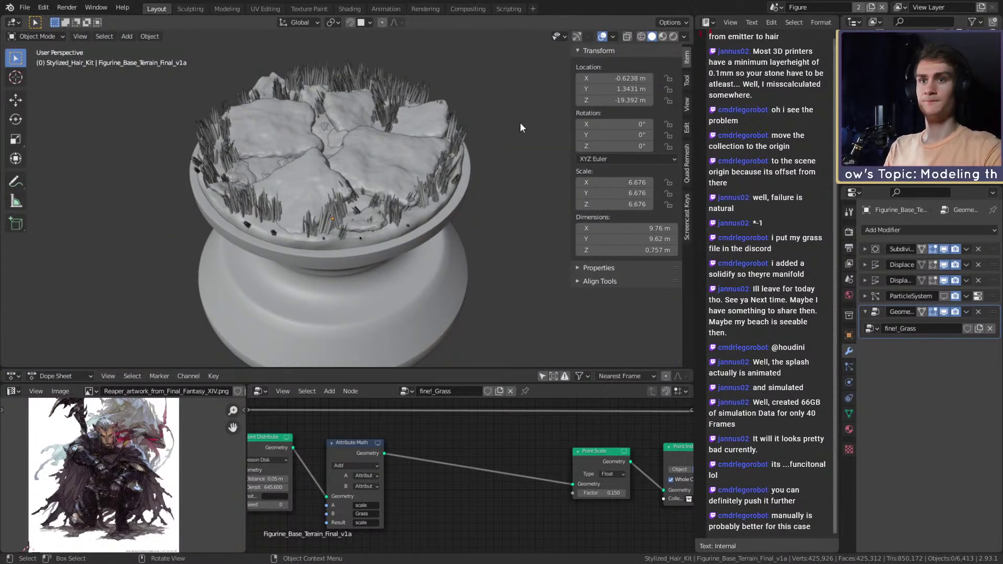
click(423, 226)
scroll(535, 444, down, 2)
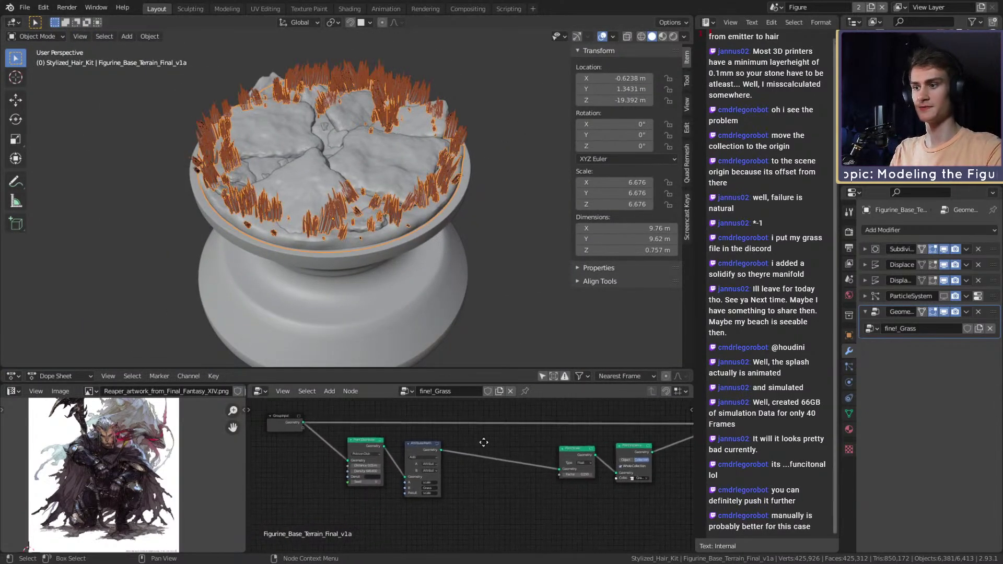
click(511, 391)
Step: Show the terrain's ParticleSystem modifier in the viewport and examine how its particles are spread between the stones
scroll(481, 215, down, 3)
shift+middle_drag(481, 215, 381, 181)
scroll(381, 187, down, 3)
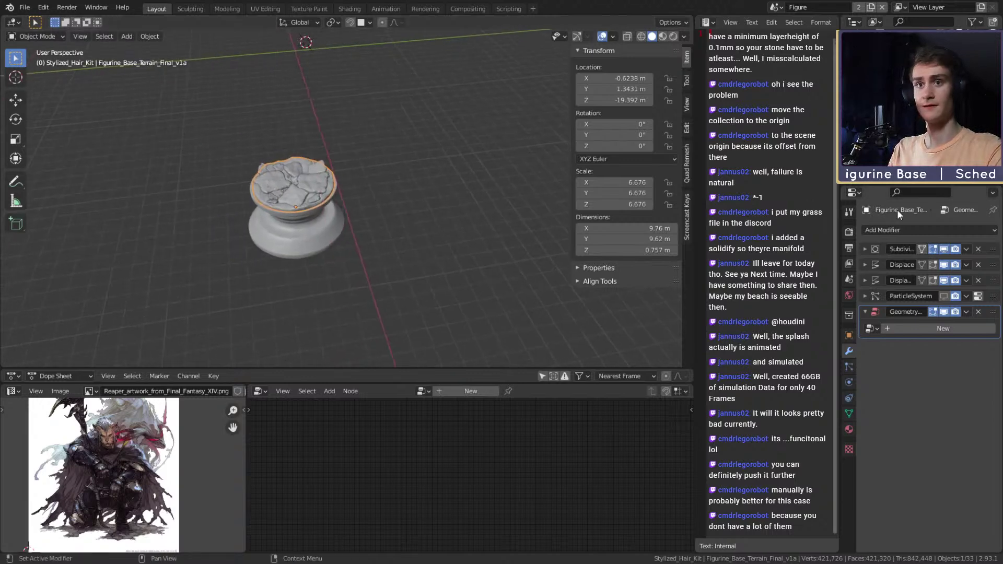
scroll(441, 257, down, 2)
middle_drag(440, 257, 563, 249)
middle_drag(317, 168, 352, 177)
scroll(330, 217, up, 10)
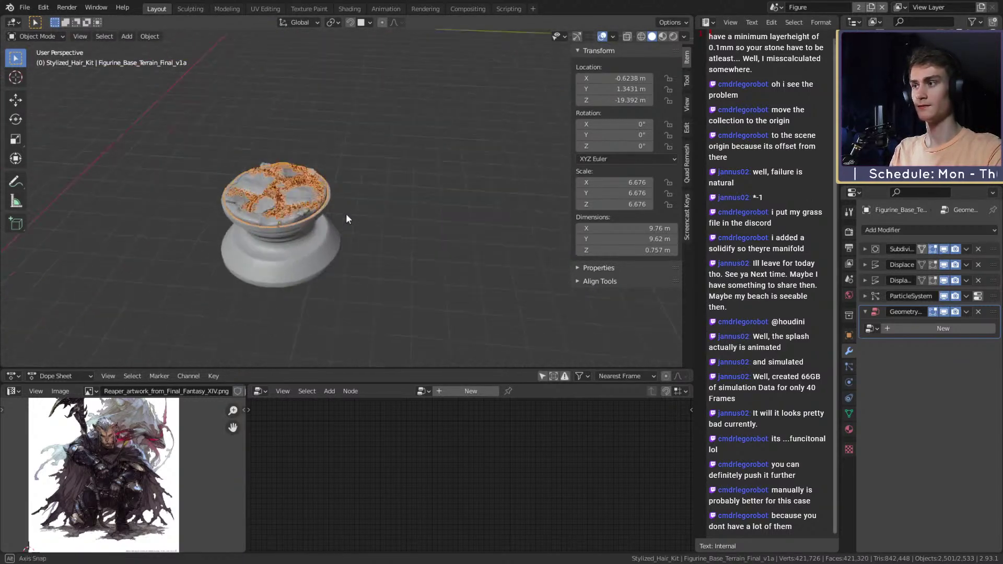
scroll(422, 208, down, 4)
scroll(414, 200, up, 4)
scroll(414, 205, down, 3)
scroll(400, 208, up, 2)
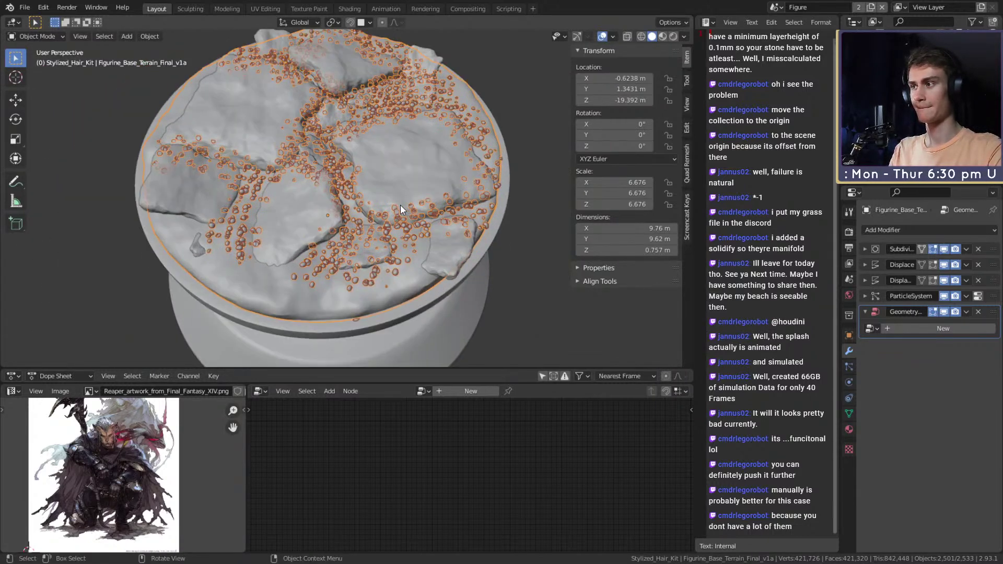
Step: Select the grass blades at the world origin and move them horizontally beside the spare parts, about 15.5 m in X and -13.94 m in Y
key(alt+a)
key(a)
scroll(400, 258, down, 6)
middle_drag(385, 238, 450, 224)
scroll(408, 243, up, 8)
shift+middle_drag(263, 116, 403, 179)
scroll(428, 206, up, 2)
scroll(409, 155, down, 3)
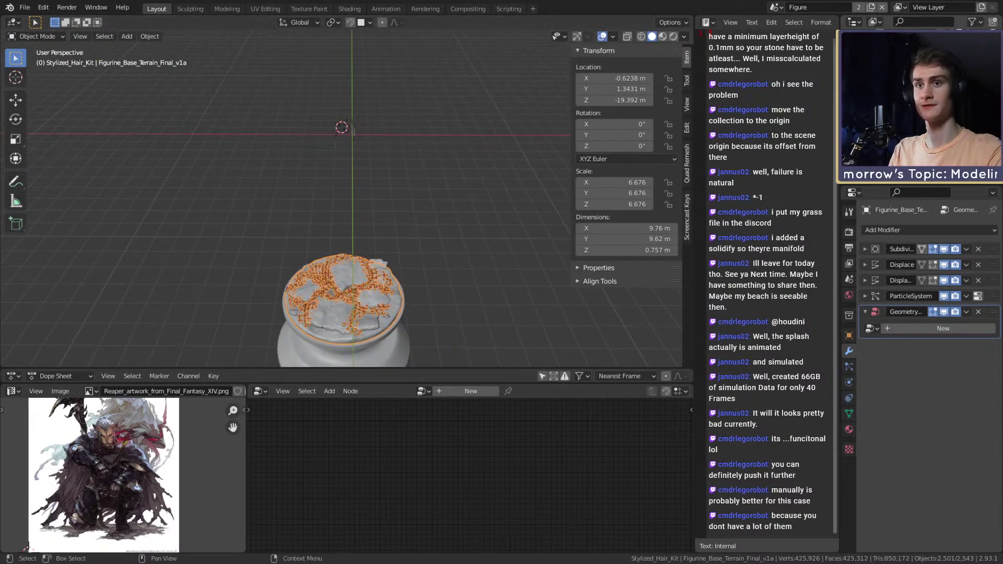
drag(401, 107, 314, 153)
scroll(400, 202, down, 3)
middle_drag(399, 202, 384, 202)
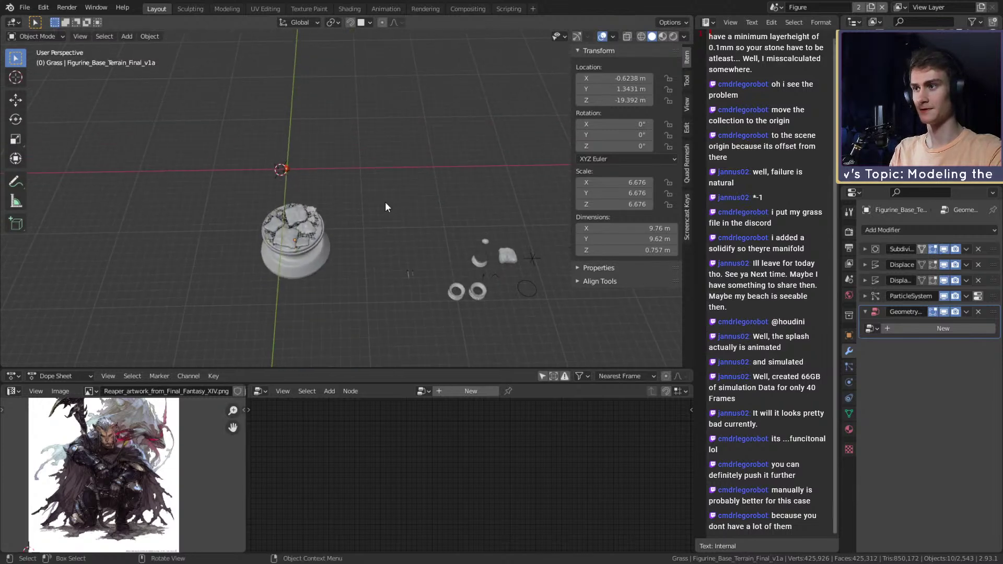
key(g)
key(shift+z)
click(545, 319)
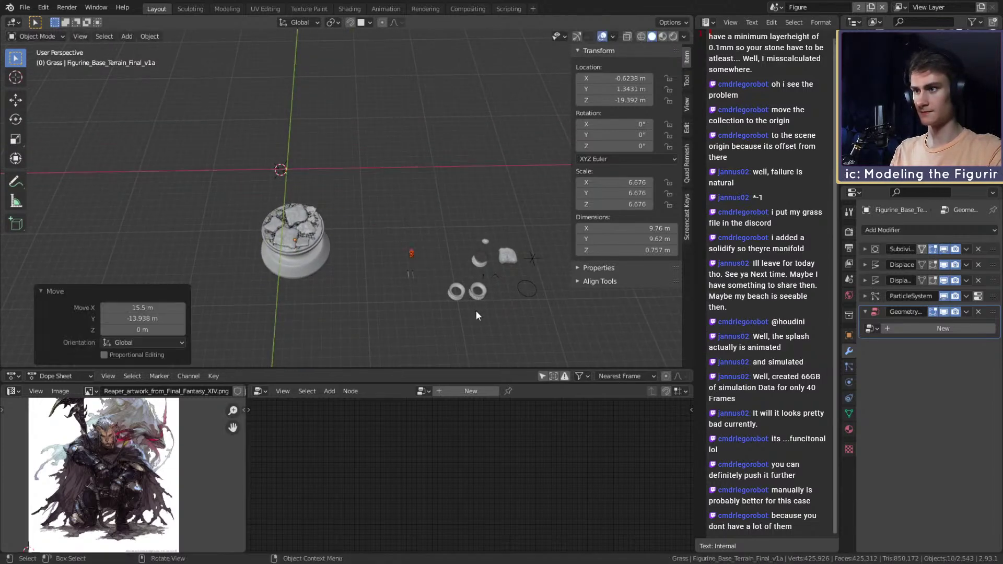
Step: Place a duplicate of the grass clump at the stone base's edge to judge its size, and delete the copy
click(466, 293)
key(KP_Decimal)
middle_drag(337, 222, 494, 158)
scroll(391, 228, down, 5)
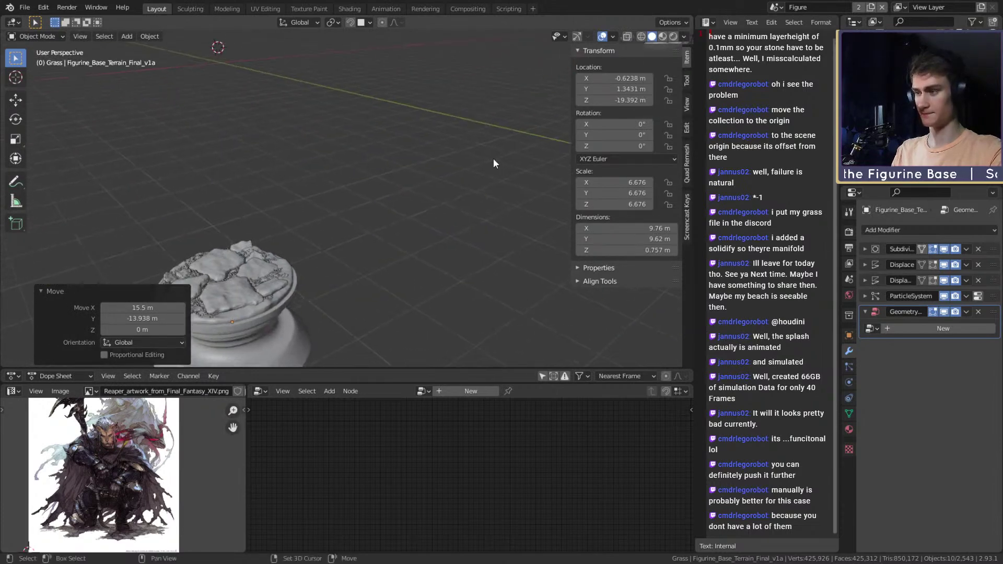
key(shift+d)
click(197, 354)
shift+middle_drag(263, 349, 480, 209)
key(g)
click(437, 288)
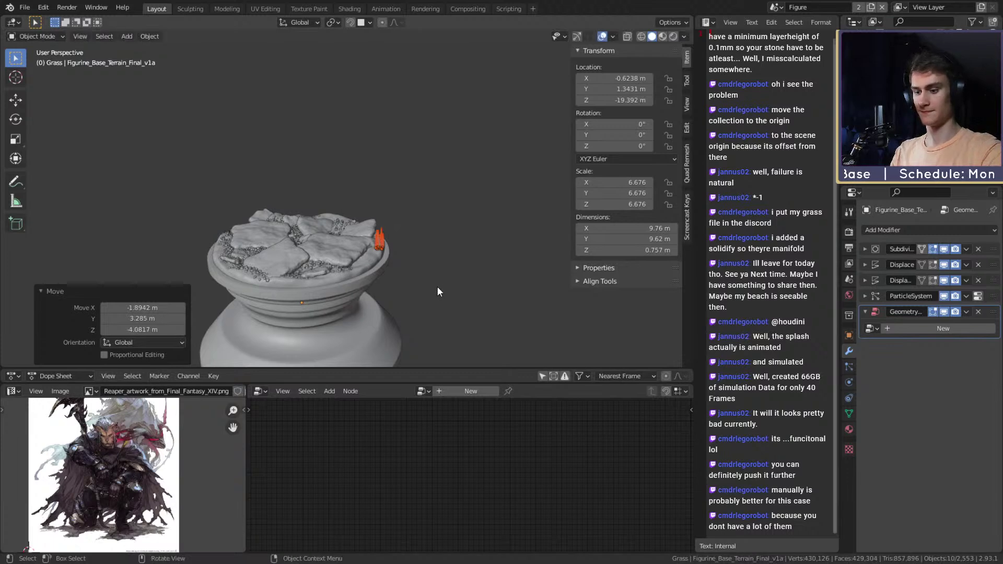
scroll(439, 285, up, 5)
middle_drag(440, 284, 338, 221)
key(g)
click(413, 318)
middle_drag(414, 317, 440, 224)
scroll(440, 223, up, 3)
middle_drag(345, 125, 280, 258)
key(Delete)
Step: Bend the short outer blade Detail.005 by lowering its tip outward and repositioning its middle control point
scroll(406, 203, down, 12)
middle_drag(448, 273, 380, 221)
click(340, 233)
scroll(348, 233, up, 6)
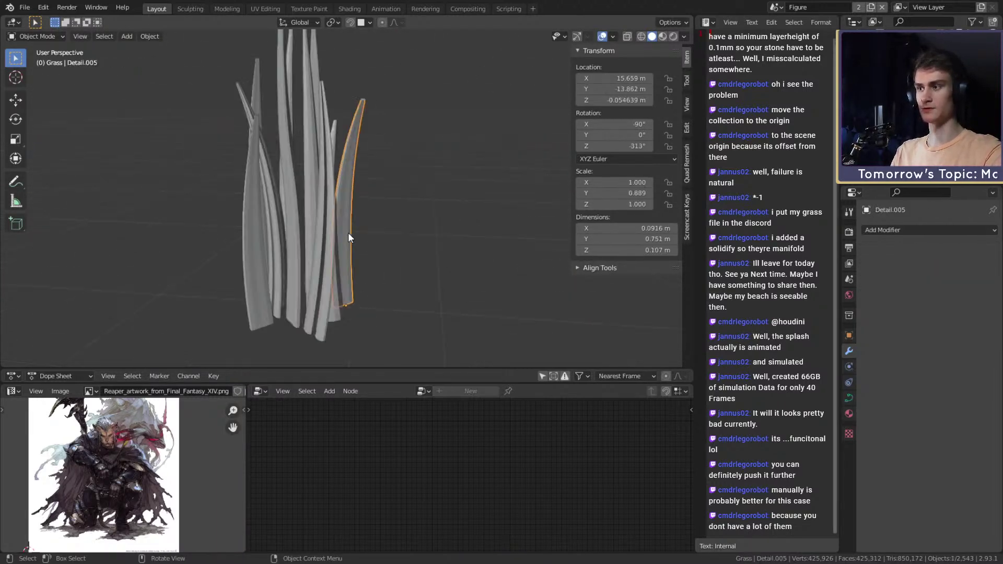
key(Tab)
middle_drag(399, 171, 403, 149)
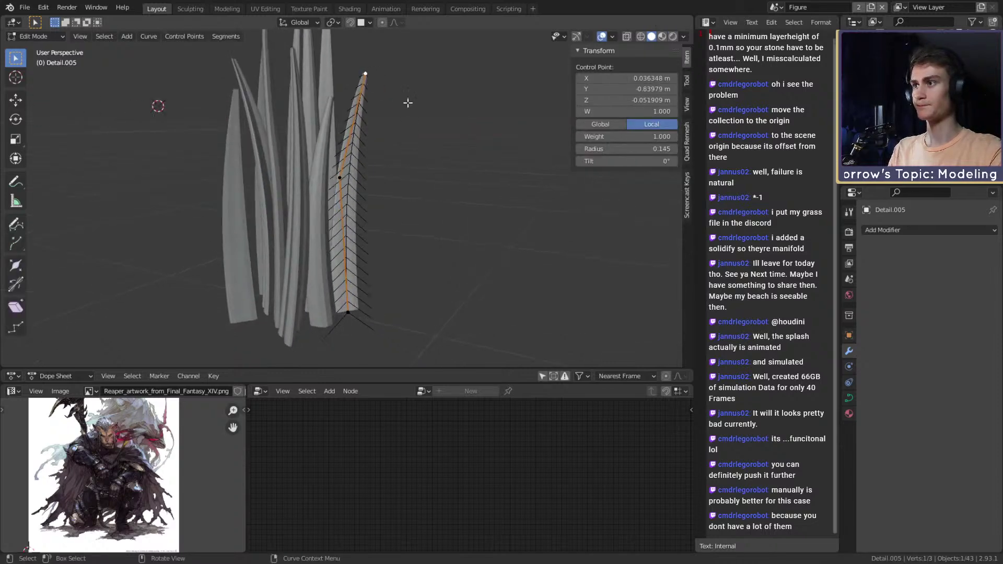
middle_drag(396, 99, 384, 115)
key(g)
click(397, 184)
click(344, 182)
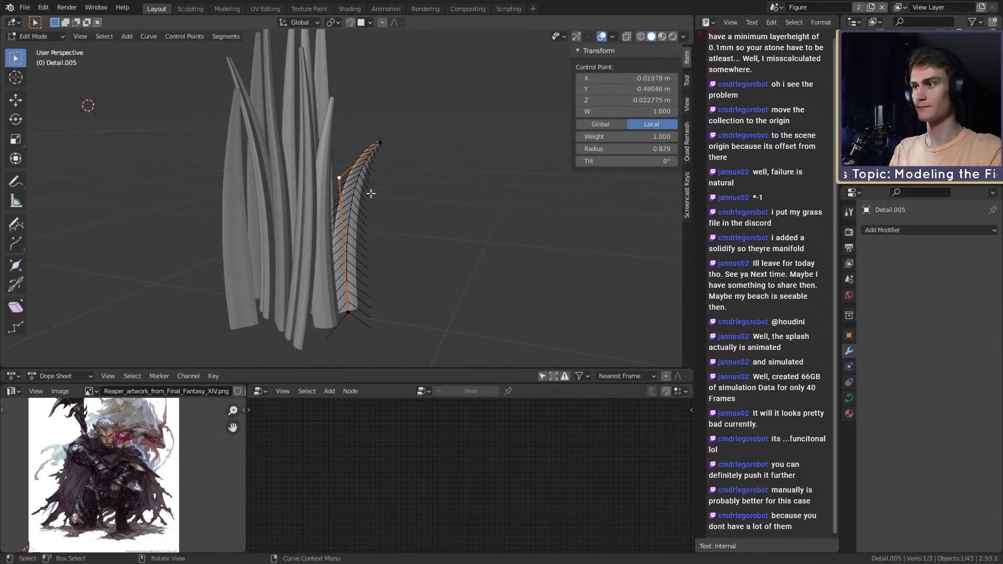
key(g)
click(363, 163)
middle_drag(372, 179, 374, 211)
key(Tab)
Step: Extend the tip of blade Detail.002 outward so the blade ends in a drooping curl
middle_drag(374, 211, 427, 205)
click(384, 184)
key(Tab)
middle_drag(400, 109, 388, 137)
click(375, 96)
key(g)
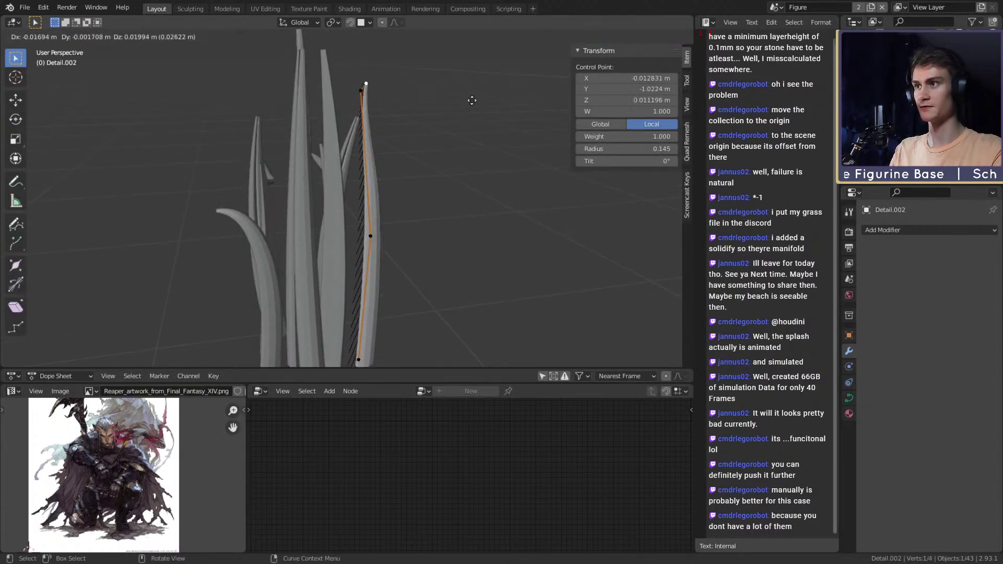
click(513, 129)
key(Tab)
Step: Thicken blade Detail.002 at the control point before its drooping tip to a radius of about 0.208
middle_drag(519, 152, 455, 170)
key(Tab)
middle_drag(391, 155, 366, 126)
click(349, 89)
middle_drag(349, 89, 246, 156)
key(alt+s)
click(549, 202)
key(Tab)
Step: Bend the tall blade Detail.003 by moving its tip sideways and raising the control point below the tip
middle_drag(350, 176, 363, 138)
click(363, 138)
key(Tab)
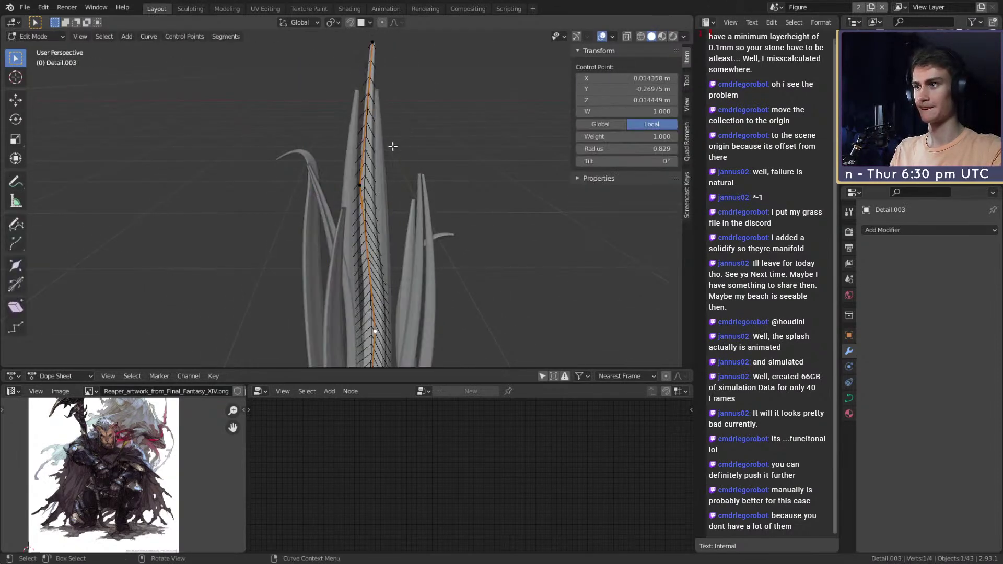
key(g)
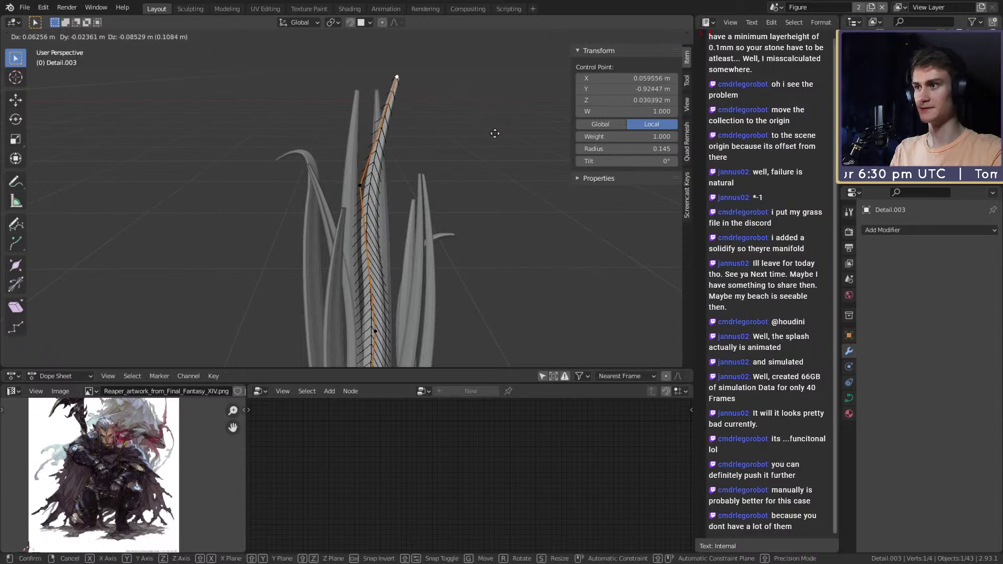
click(495, 142)
click(360, 185)
key(g)
click(429, 147)
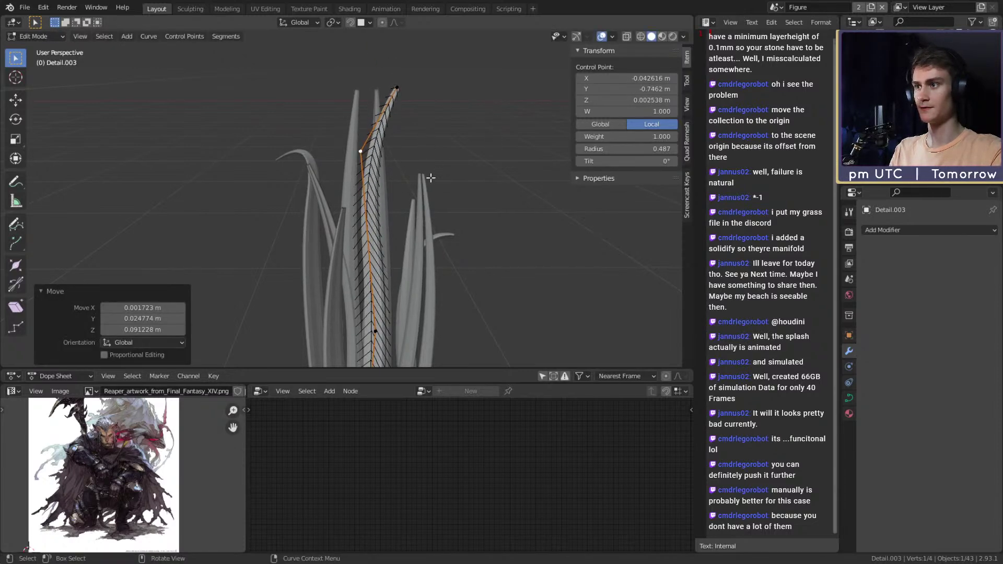
key(Tab)
Step: Soften the curl of blade Detail.002 by shifting the control point before its tip inward and slightly down
scroll(425, 182, down, 6)
scroll(459, 234, up, 2)
middle_drag(399, 212, 271, 138)
click(271, 138)
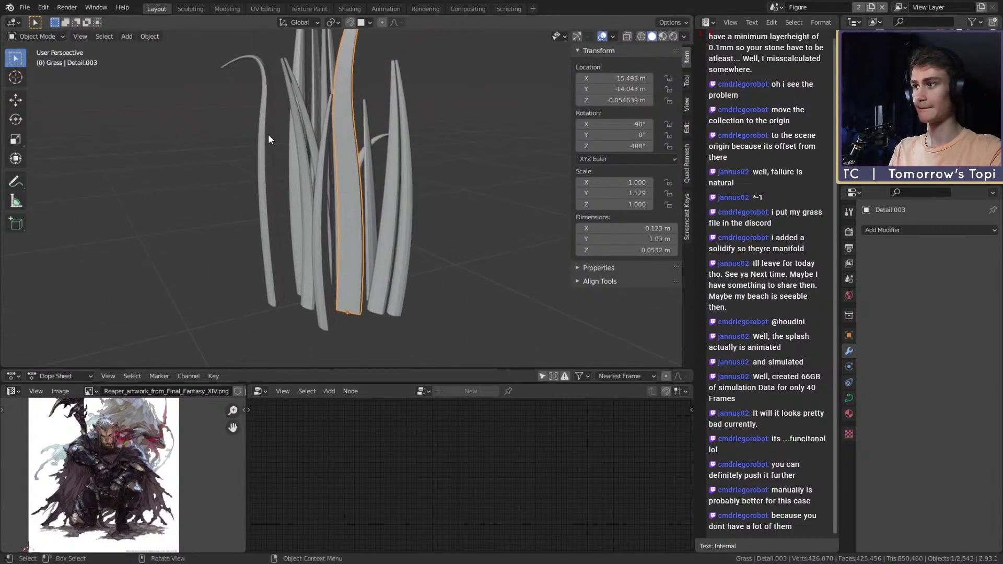
key(Tab)
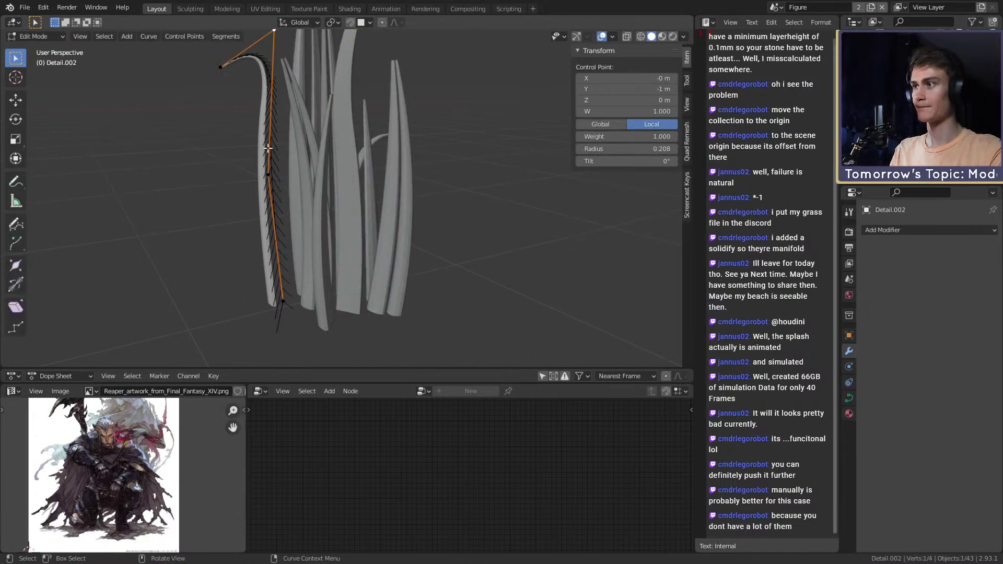
key(g)
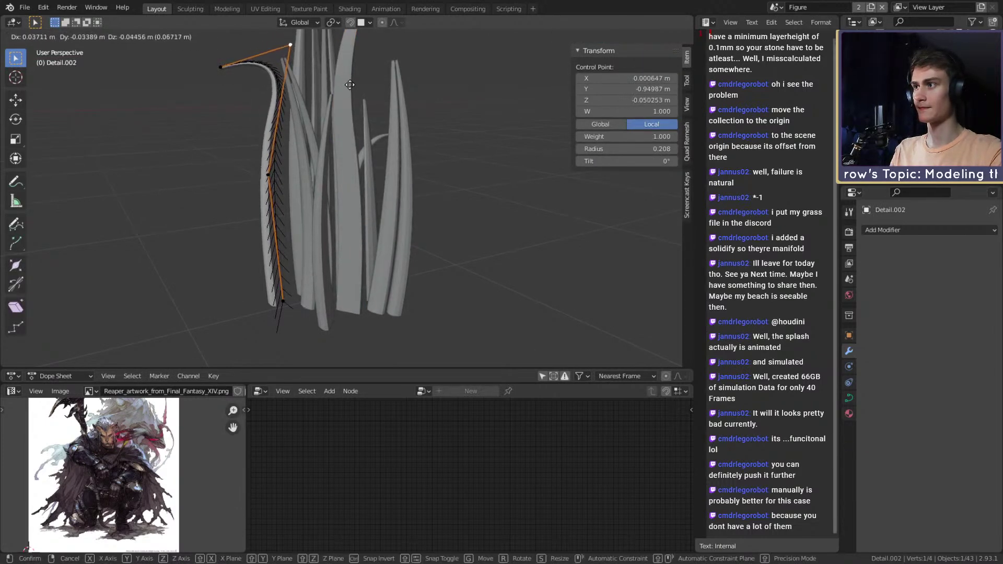
click(350, 86)
key(Tab)
Step: Extrude the tip of blade Detail.004 sideways and lower the new end point into a drooping curl
scroll(377, 194, down, 2)
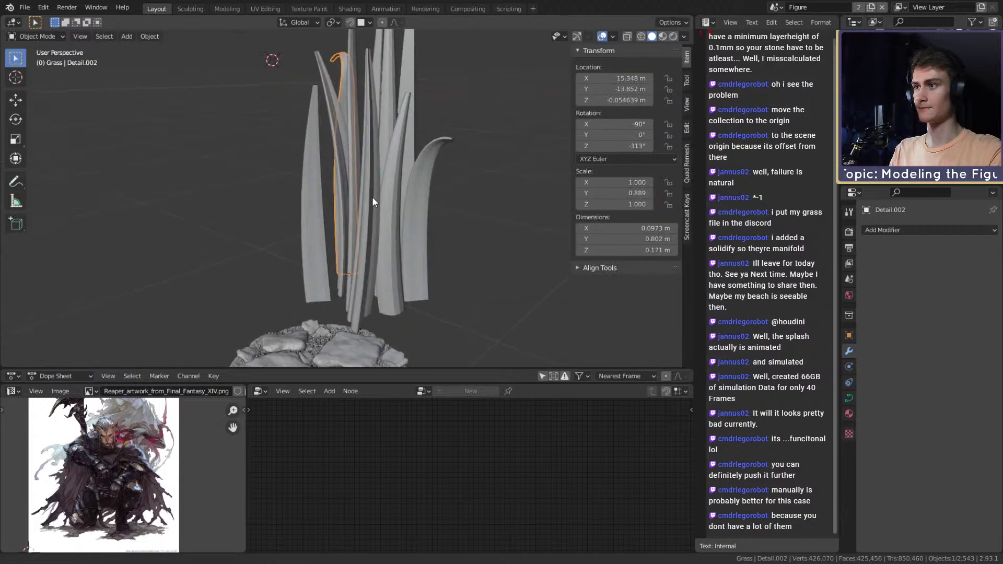
middle_drag(378, 187, 296, 205)
click(346, 221)
scroll(345, 221, up, 3)
key(Tab)
middle_drag(386, 140, 480, 155)
key(e)
click(459, 139)
key(g)
click(439, 165)
Step: Thicken blade Detail.004 at the control point where it bends over
click(322, 127)
key(alt+s)
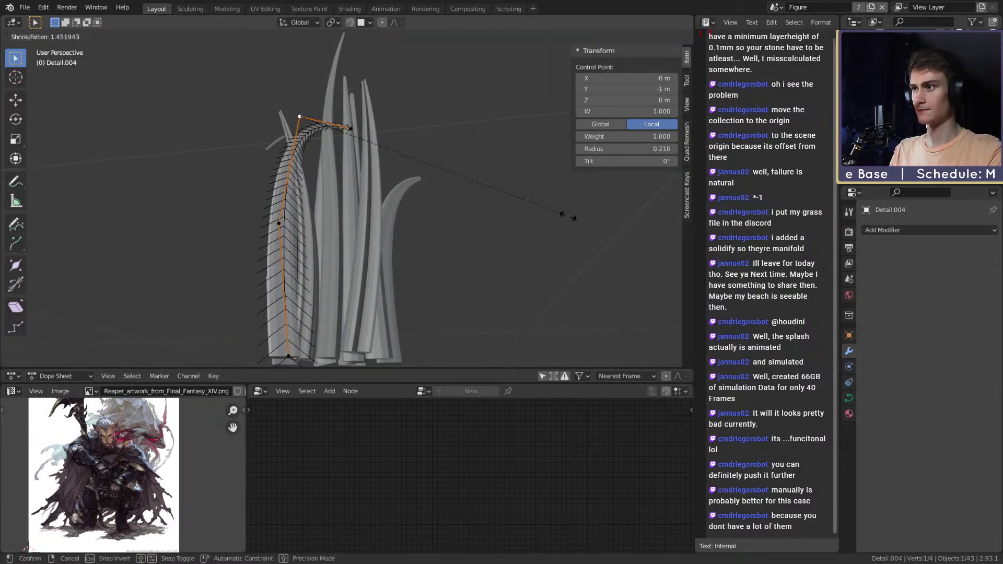
click(589, 228)
key(Tab)
Step: Examine the reshaped grass clump's silhouette from several angles next to the stone base
middle_drag(387, 157, 340, 225)
scroll(441, 203, down, 5)
click(423, 212)
scroll(400, 233, up, 4)
middle_drag(400, 233, 416, 210)
scroll(376, 221, up, 2)
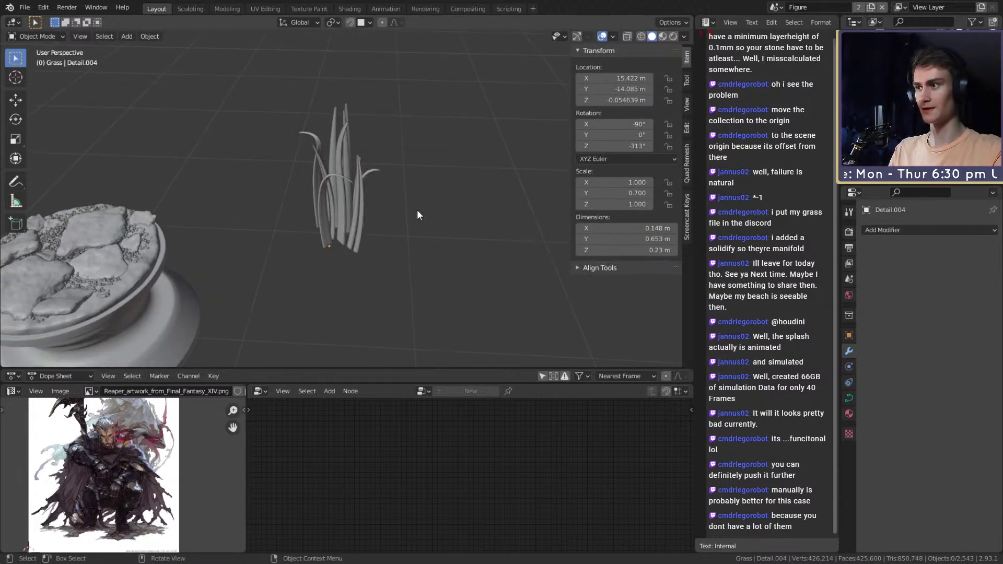
scroll(417, 217, up, 3)
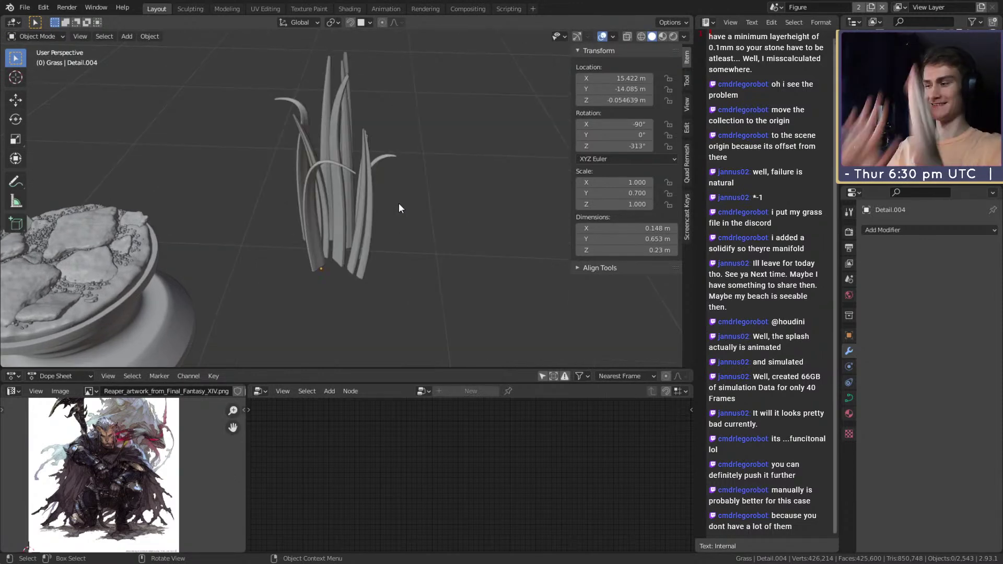
middle_drag(393, 199, 502, 227)
Step: Duplicate a mid-level blade, place the copy at the clump's outer edge and scale it to about 0.608
click(383, 261)
key(Tab)
key(Tab)
click(365, 210)
key(shift+d)
click(414, 238)
key(s)
key(z)
middle_drag(416, 240, 520, 220)
key(Escape)
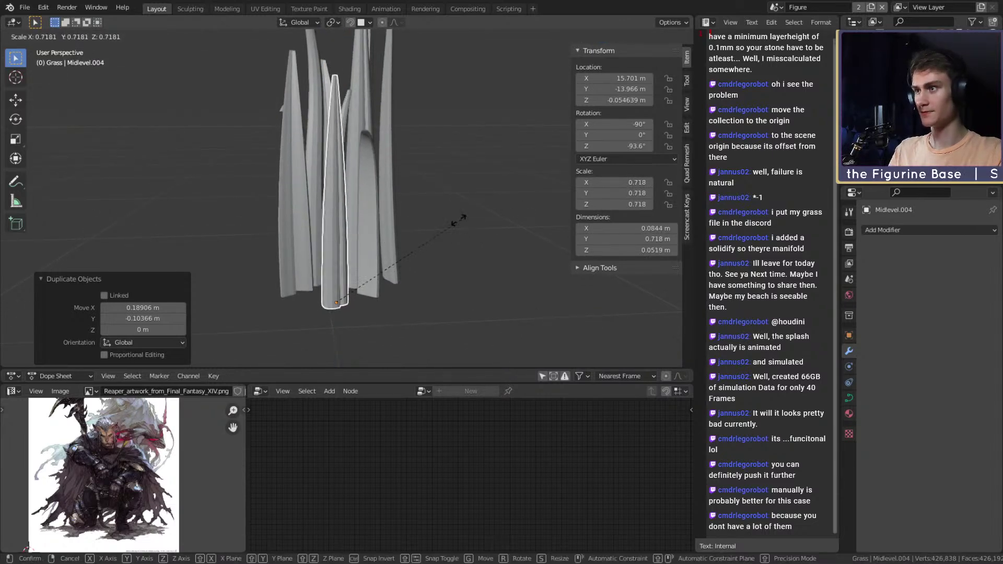
Step: Bend the copied blade by moving its middle control point outward and its tip down toward the clump
key(Tab)
middle_drag(437, 222, 367, 190)
click(320, 212)
middle_drag(321, 212, 393, 206)
key(g)
click(432, 220)
click(333, 120)
key(g)
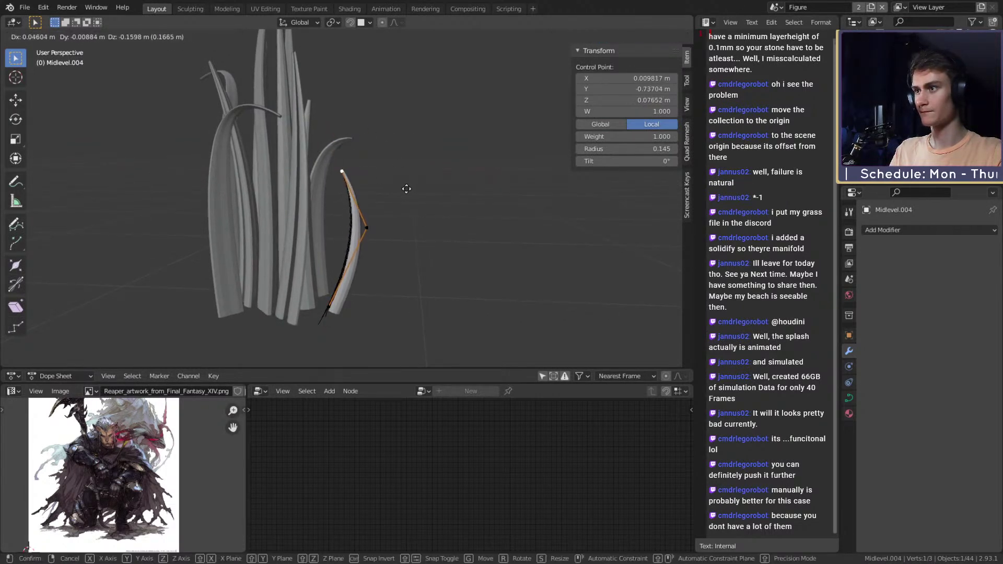
click(407, 189)
Step: Extrude the copied blade's tip downward and adjust its end point to form a hooked curl
key(e)
right_click(382, 226)
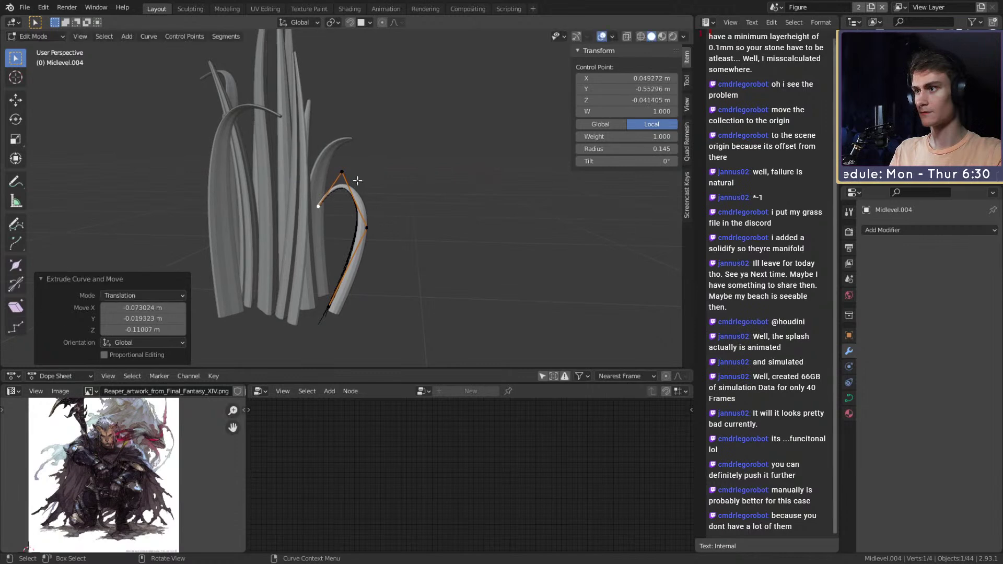
key(g)
click(333, 208)
click(318, 206)
key(g)
click(389, 207)
Step: Try thickening the hooked blade at its upper control point and undo the last edits
middle_drag(389, 207, 426, 209)
click(372, 128)
middle_drag(422, 161, 409, 227)
key(alt+s)
click(561, 169)
key(Tab)
scroll(441, 195, down, 4)
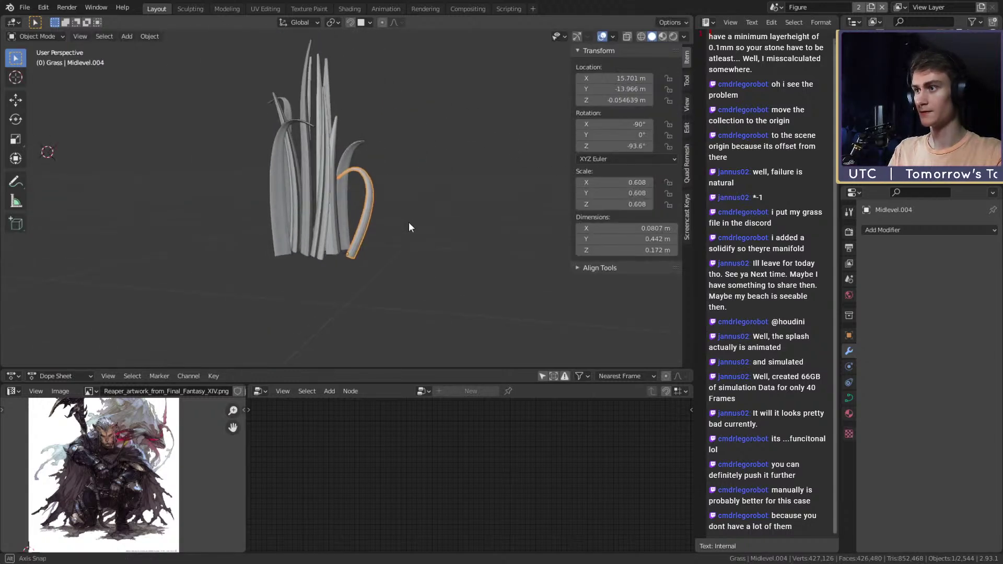
scroll(409, 227, up, 5)
key(ctrl+z)
key(ctrl+z)
key(ctrl+z)
key(ctrl+z)
Step: Reposition the hooked blade's middle control point to smooth its bend and compare the blade with the whole clump
click(408, 197)
key(g)
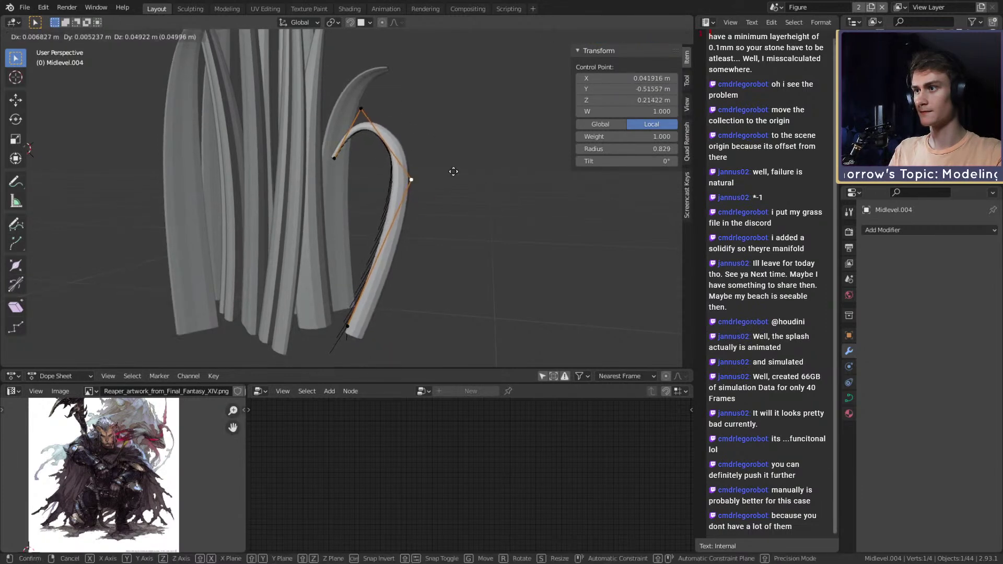
click(425, 188)
key(Tab)
scroll(432, 210, down, 5)
scroll(437, 211, down, 3)
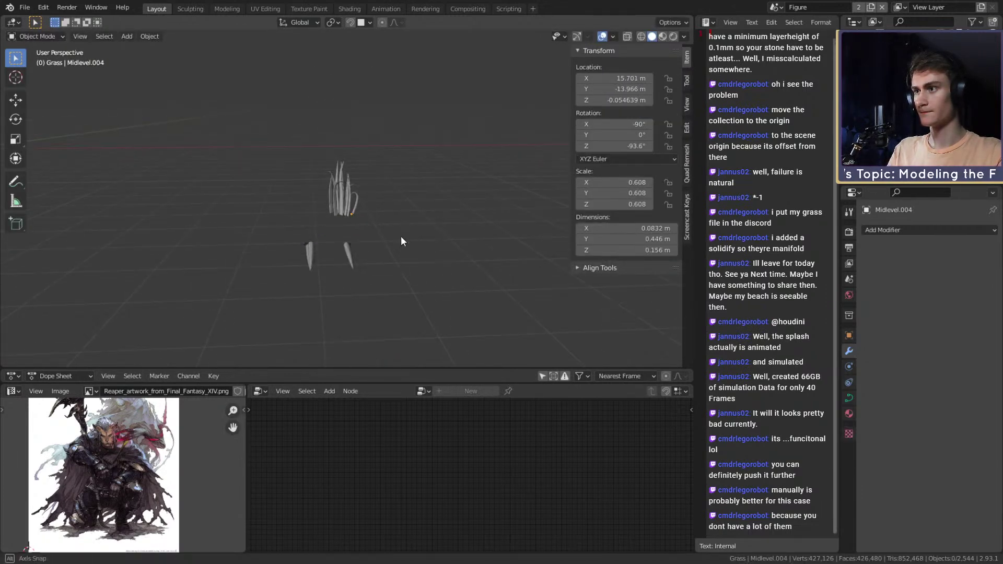
scroll(403, 238, up, 5)
scroll(378, 225, up, 3)
Step: Try rotating all of the hooked blade's control points by -184° around the global Z axis
key(Tab)
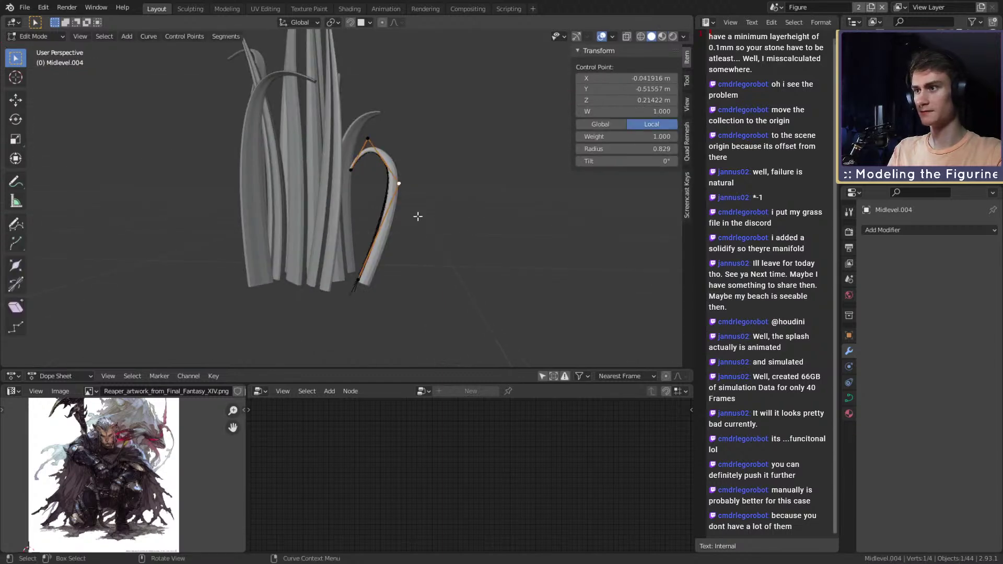
middle_drag(456, 202, 458, 234)
key(a)
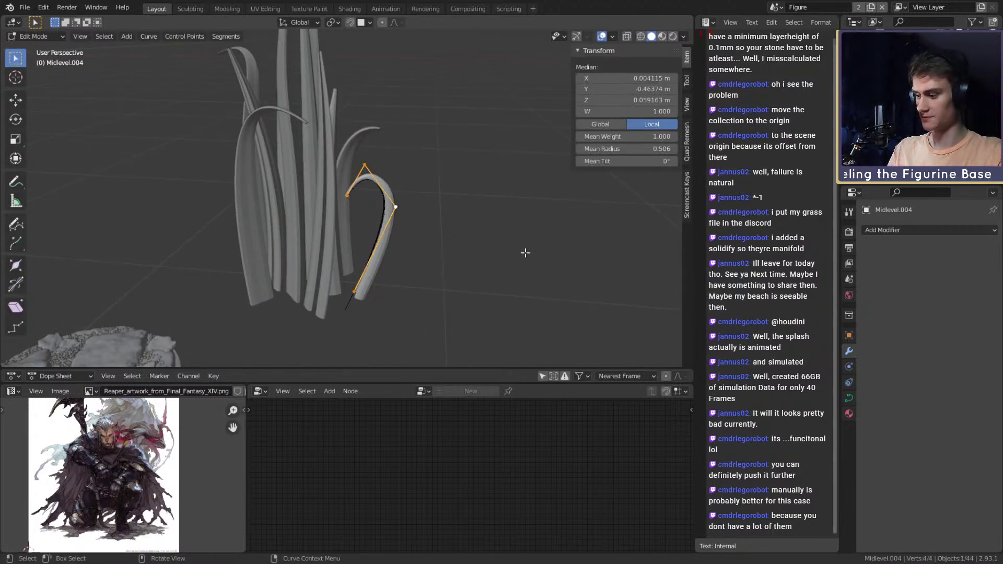
key(r)
key(z)
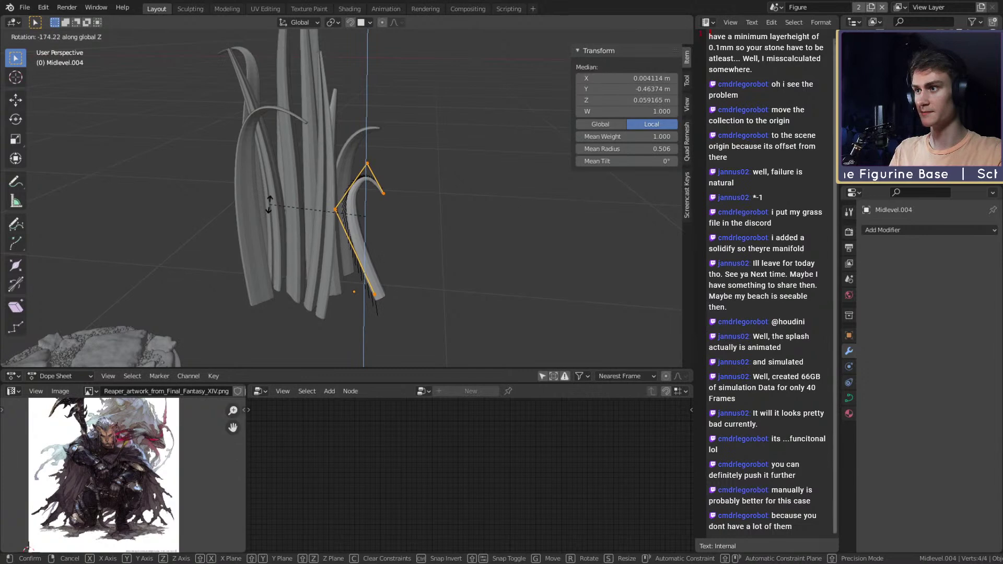
click(279, 189)
key(KP_Decimal)
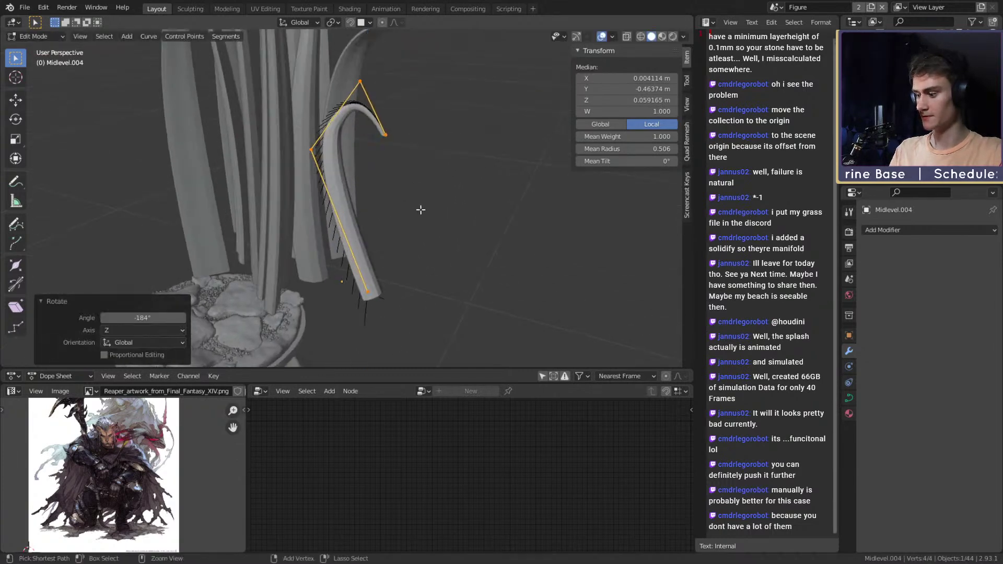
middle_drag(421, 209, 468, 169)
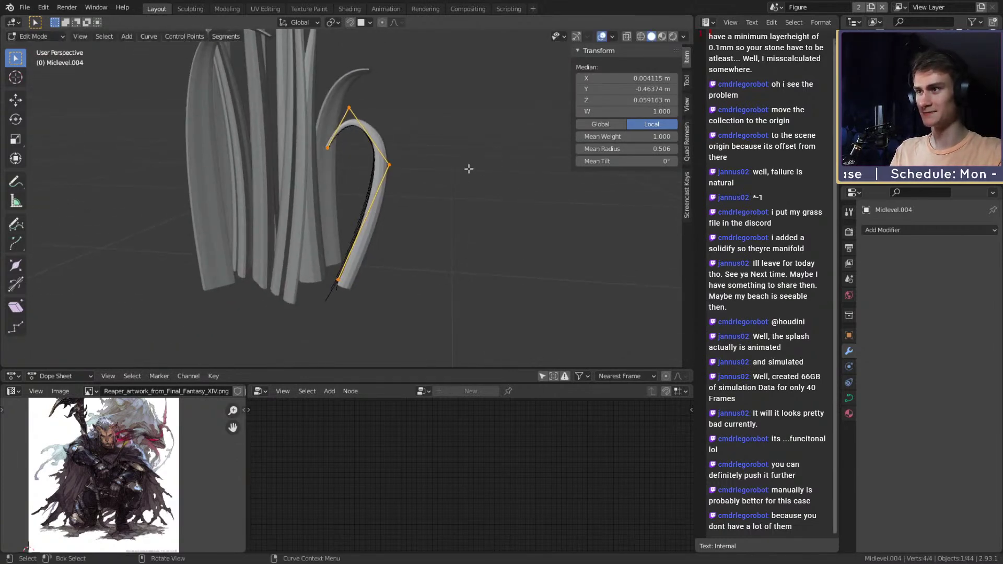
Step: Move the hooked blade's middle, upper and tip control points so it arches outward, away from the clump
key(g)
right_click(441, 175)
click(393, 167)
key(g)
click(395, 173)
click(352, 103)
key(g)
click(447, 141)
click(330, 149)
key(g)
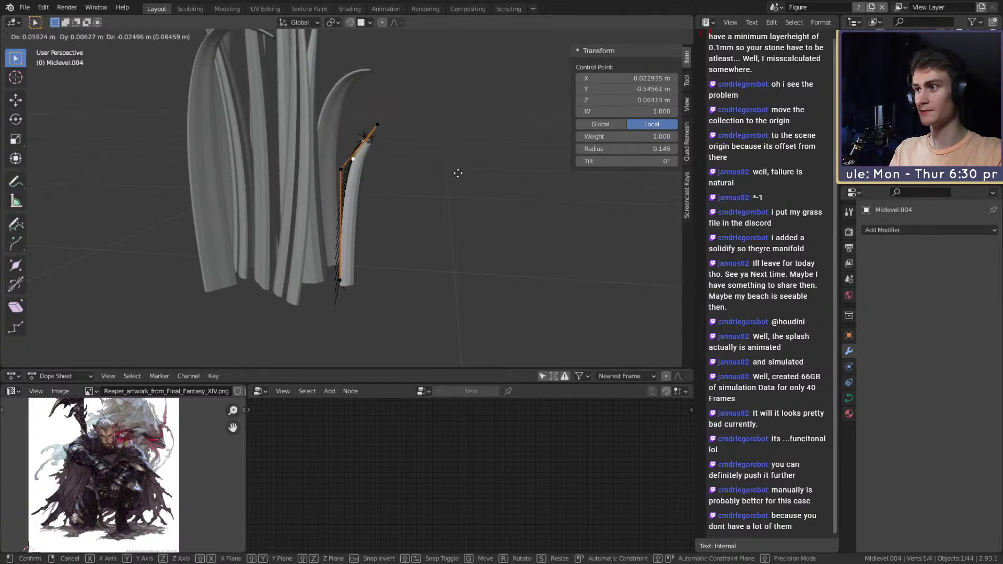
click(506, 173)
Step: Tilt all of the hooked blade's control points by about 192° to turn its flat face around
middle_drag(450, 167, 484, 206)
key(a)
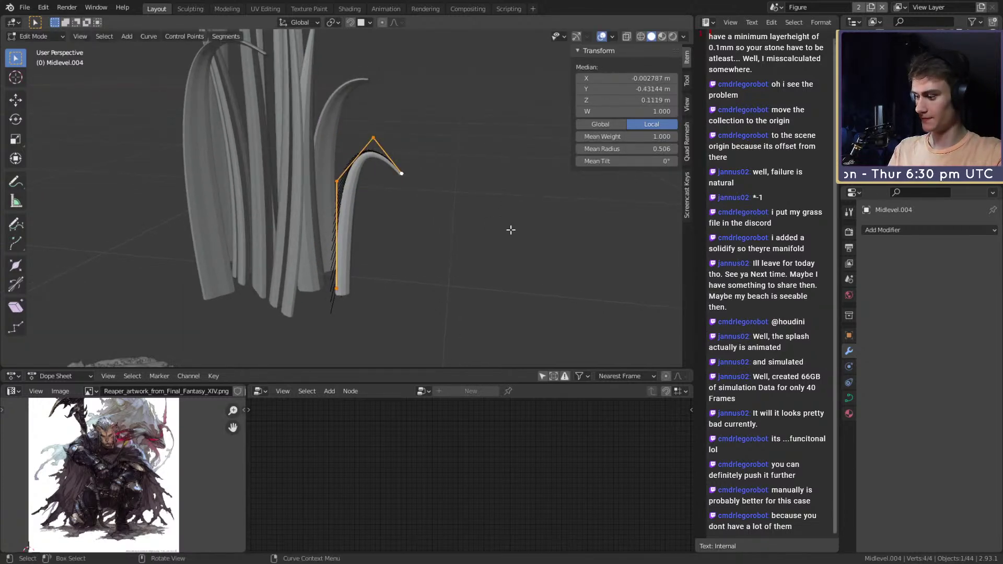
key(ctrl+t)
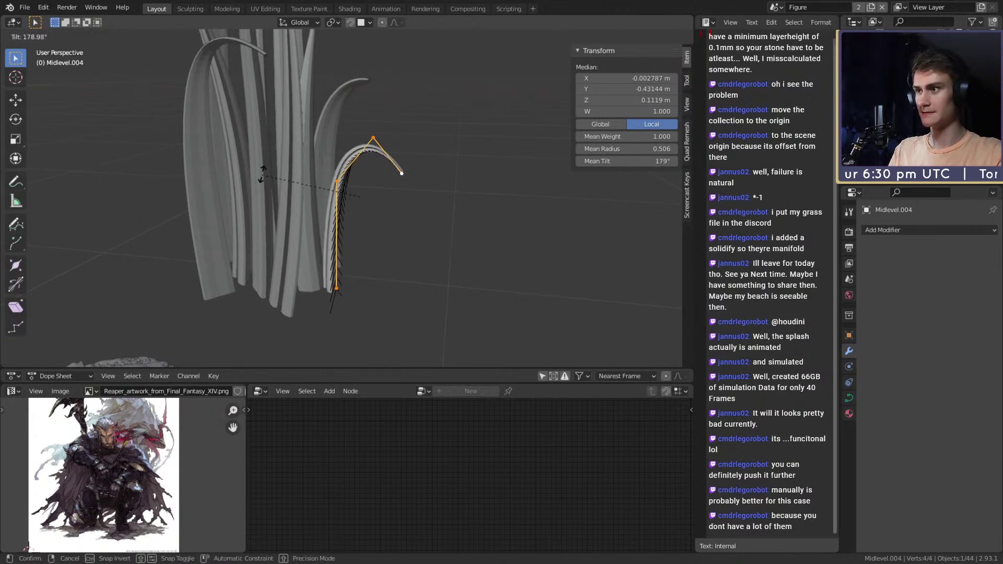
click(276, 155)
middle_drag(275, 154, 405, 196)
Step: Shift the tilted blade's control points horizontally in two moves, ending with about 0.017 m in X and 0.060 m in Y
key(g)
click(417, 255)
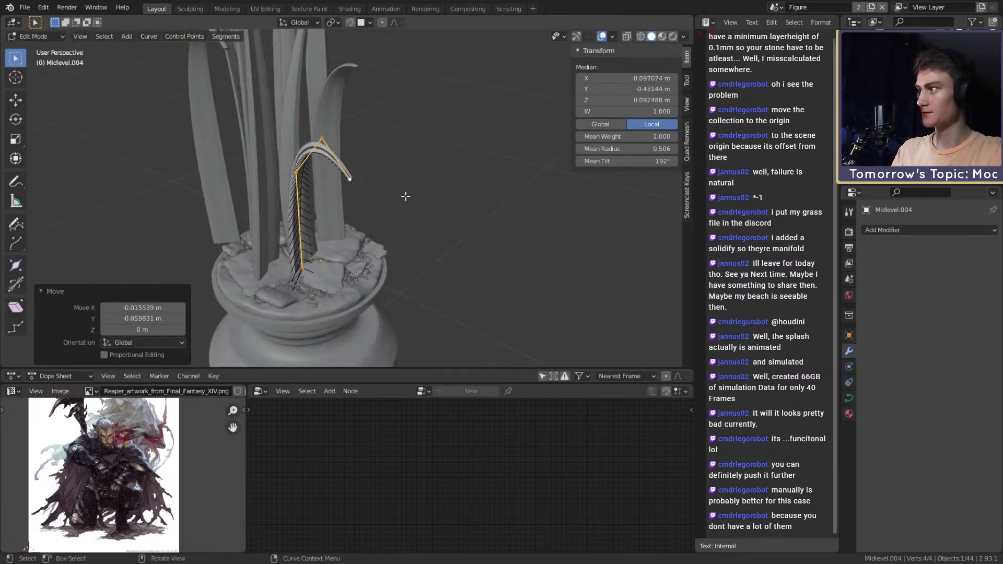
key(g)
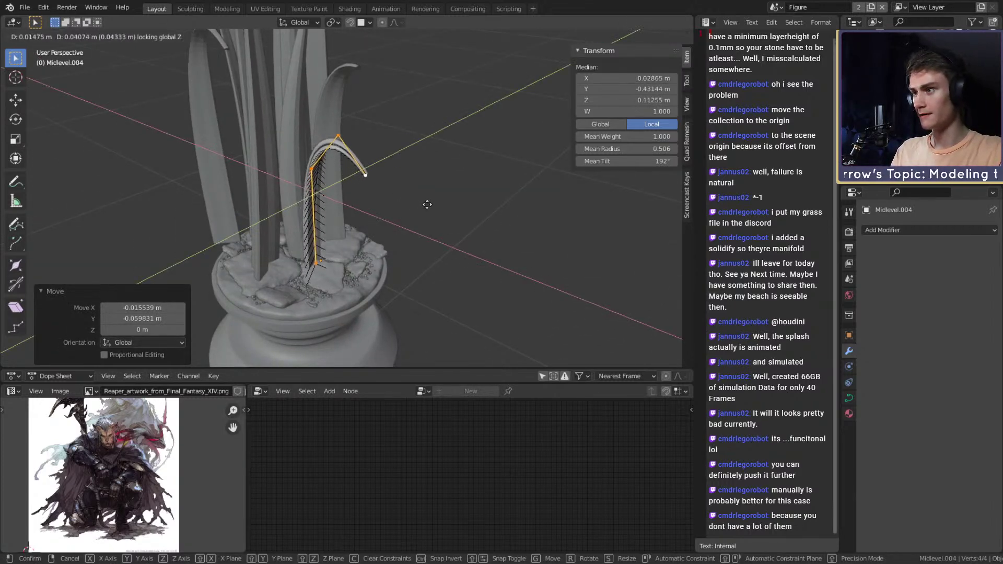
click(431, 204)
middle_drag(431, 204, 400, 245)
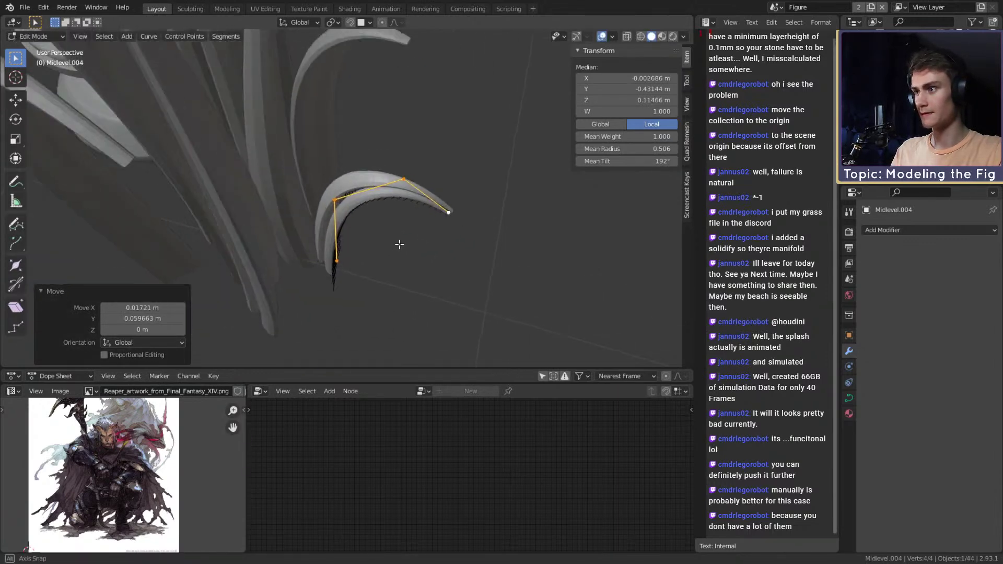
Step: Leave curve editing and move the hooked blade horizontally by about 0.053 m in Y so it joins the clump
key(Tab)
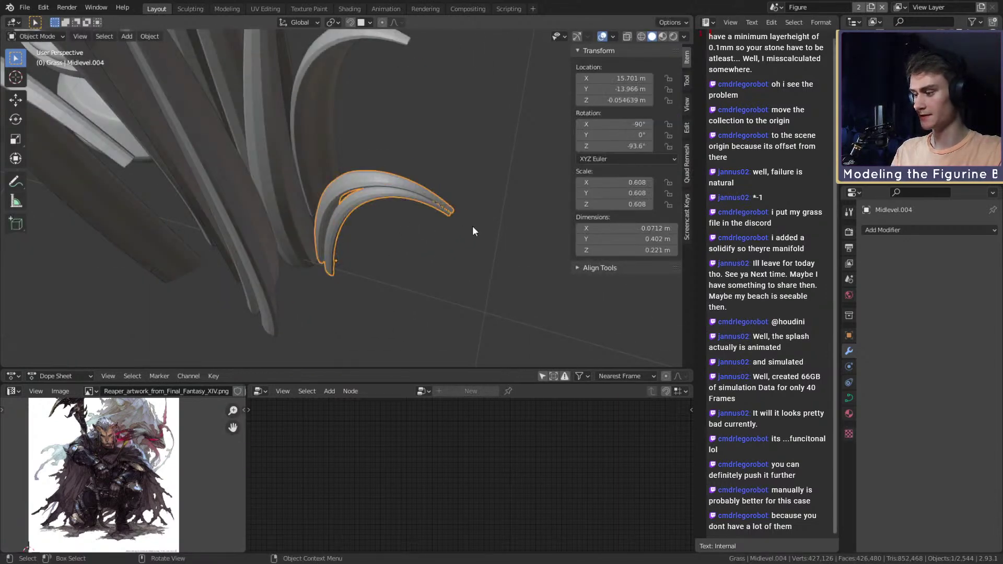
key(g)
key(shift+z)
click(487, 201)
middle_drag(487, 201, 454, 189)
scroll(428, 208, down, 5)
scroll(430, 201, up, 2)
middle_drag(388, 235, 409, 225)
scroll(465, 215, down, 3)
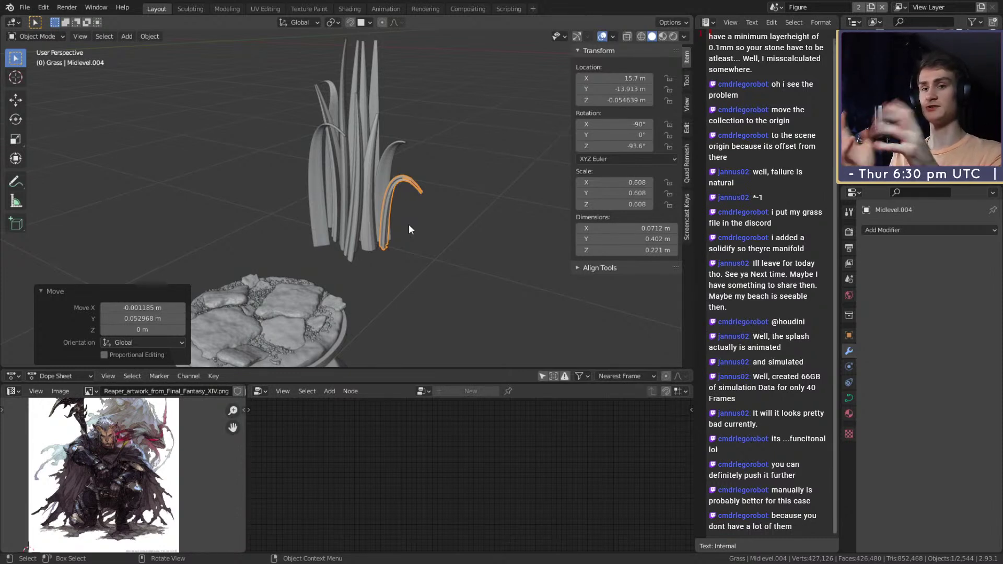
scroll(377, 170, down, 3)
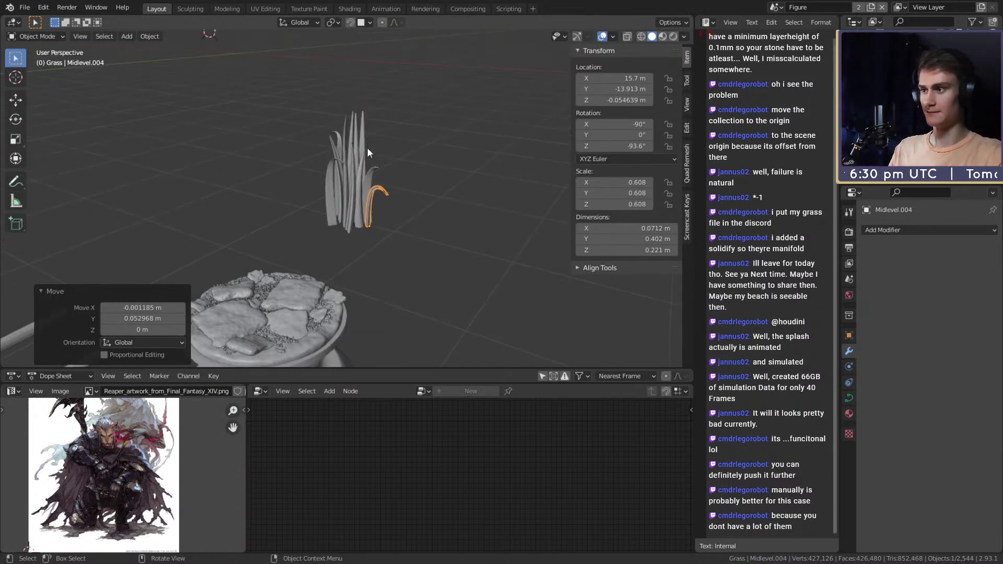
Step: Select all blades of the source clump and duplicate them over toward the figurine base
middle_drag(325, 210, 437, 203)
scroll(331, 193, up, 4)
scroll(392, 212, up, 2)
drag(419, 201, 285, 269)
scroll(354, 264, down, 5)
shift+middle_drag(354, 264, 456, 137)
scroll(437, 213, down, 4)
key(shift+d)
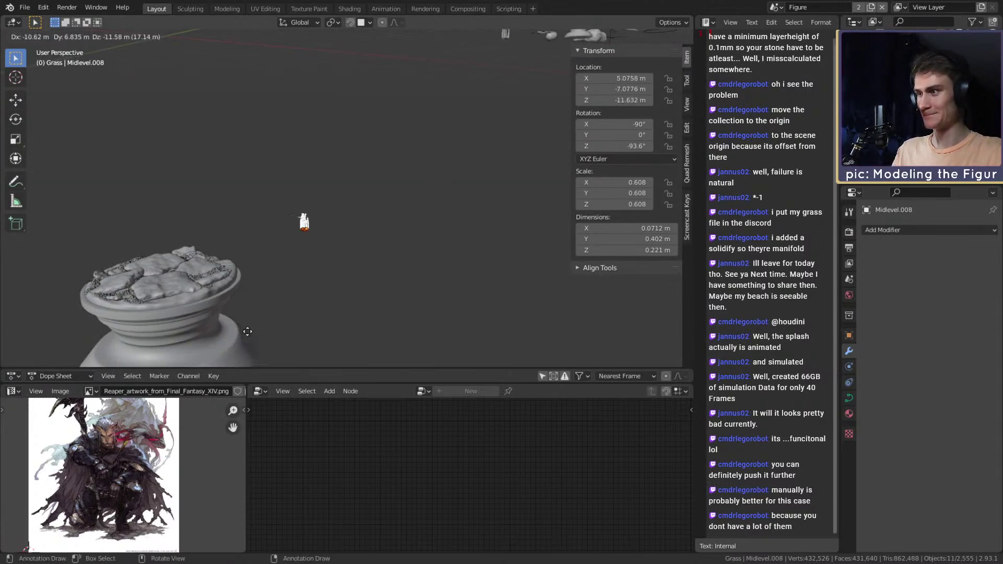
click(189, 363)
Step: Reposition the copied clump onto the base's outer terrain, close to the stone near the rim
middle_drag(384, 308, 452, 287)
key(g)
click(449, 312)
key(KP_Decimal)
scroll(441, 308, down, 4)
middle_drag(413, 236, 302, 238)
key(g)
click(282, 203)
click(334, 22)
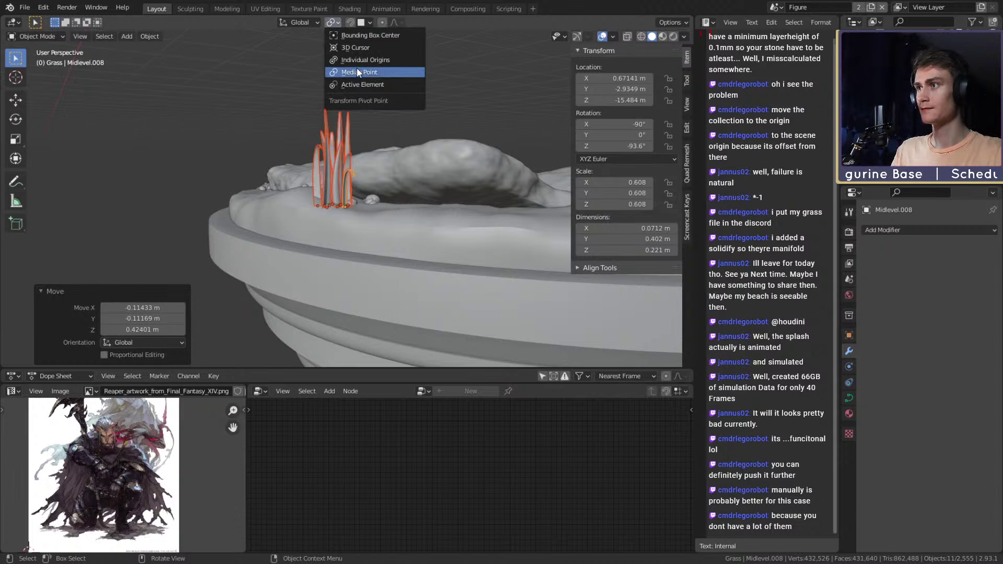
click(349, 23)
middle_drag(393, 183, 437, 282)
key(g)
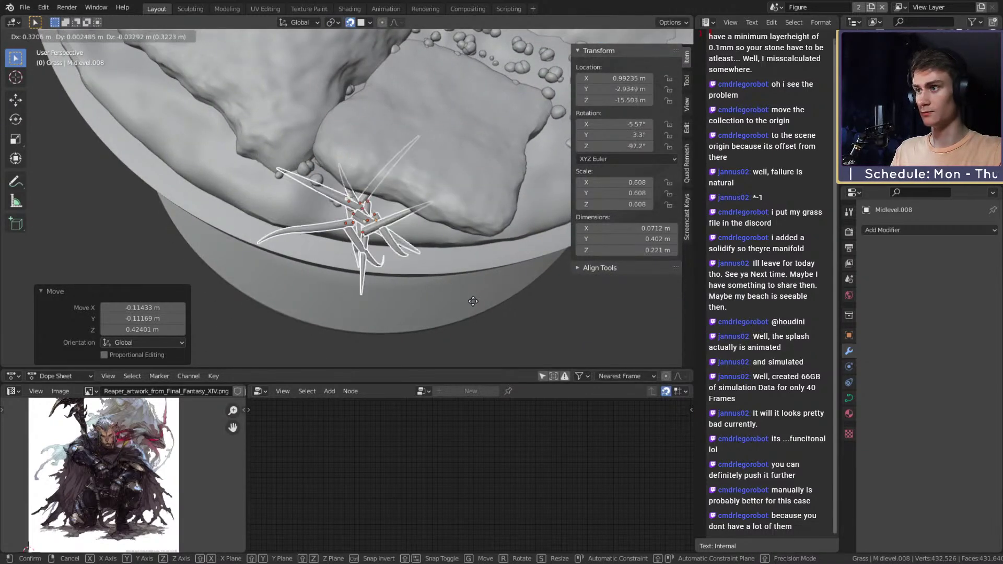
key(Escape)
click(364, 23)
Step: Nudge the copied clump by about 0.028 m in X and -0.054 m in Y, and lower it about 0.01 m into the terrain
middle_drag(412, 164, 392, 202)
key(g)
click(424, 265)
key(g)
key(z)
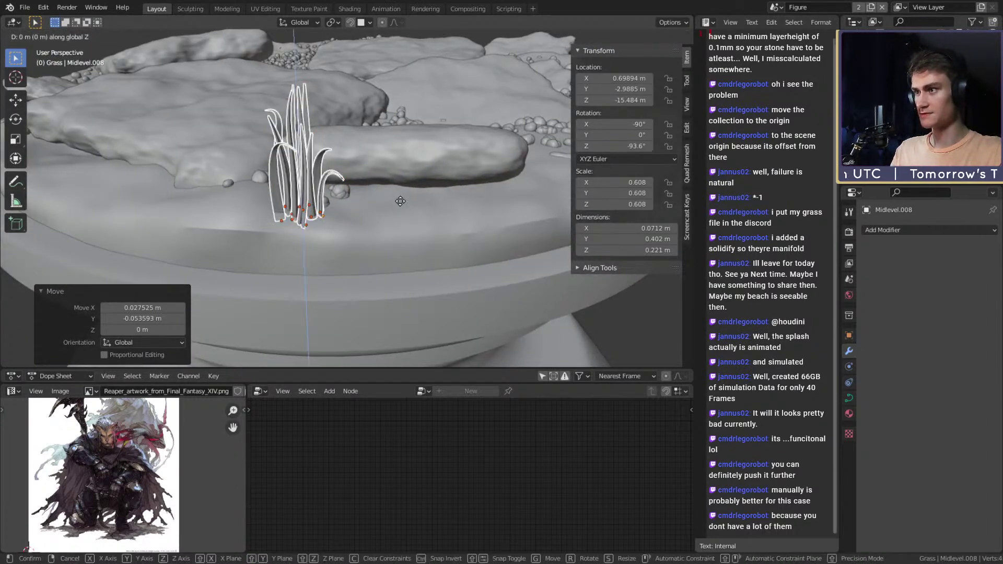
click(406, 235)
Step: From the top view, duplicate the clump beside itself along the rim, rotate it about -99° around Z and nudge it horizontally
key(KP_7)
scroll(409, 255, down, 6)
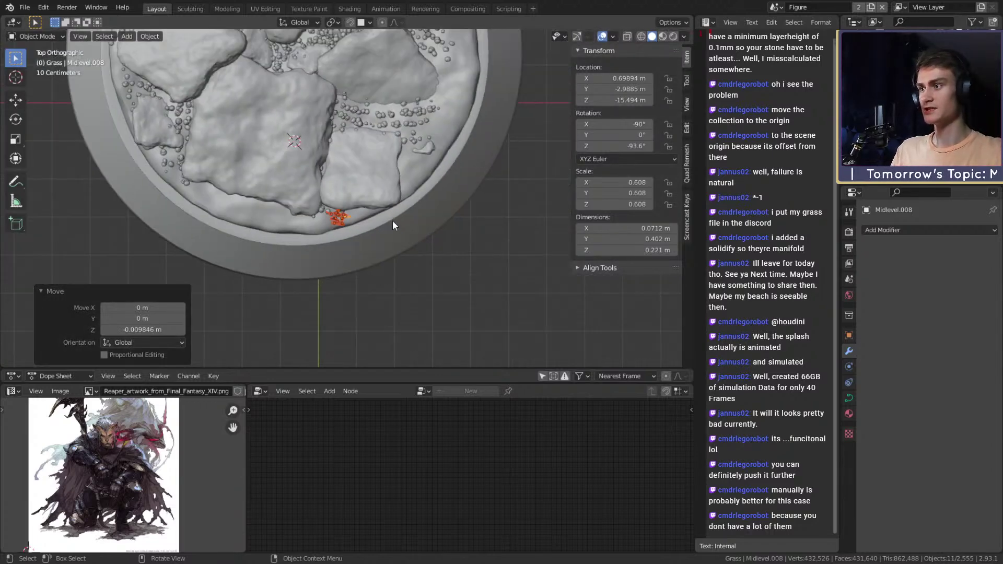
shift+middle_drag(387, 207, 468, 193)
scroll(469, 193, up, 3)
shift+middle_drag(499, 229, 451, 243)
key(shift+d)
key(shift+z)
click(476, 287)
key(r)
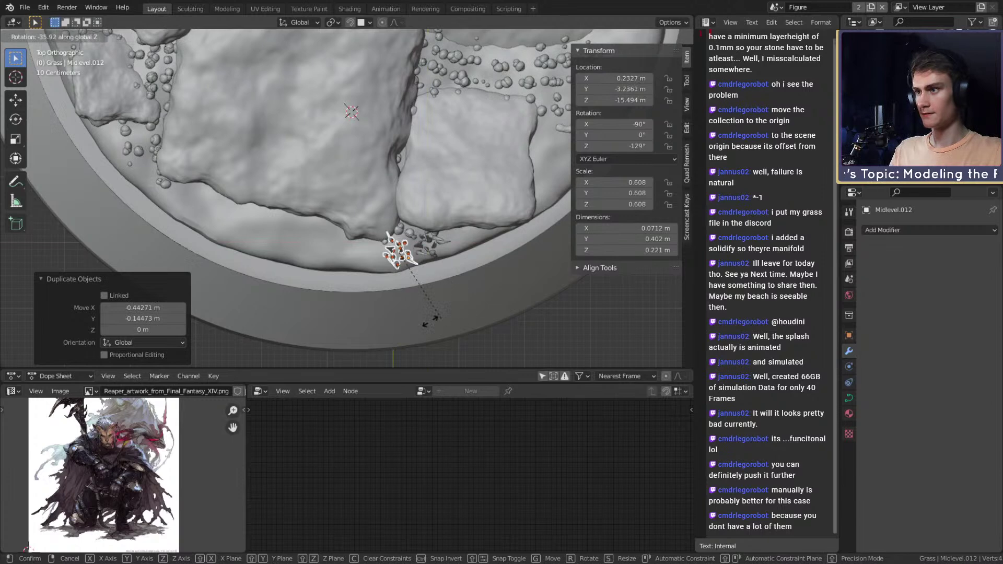
click(355, 312)
key(g)
key(shift+z)
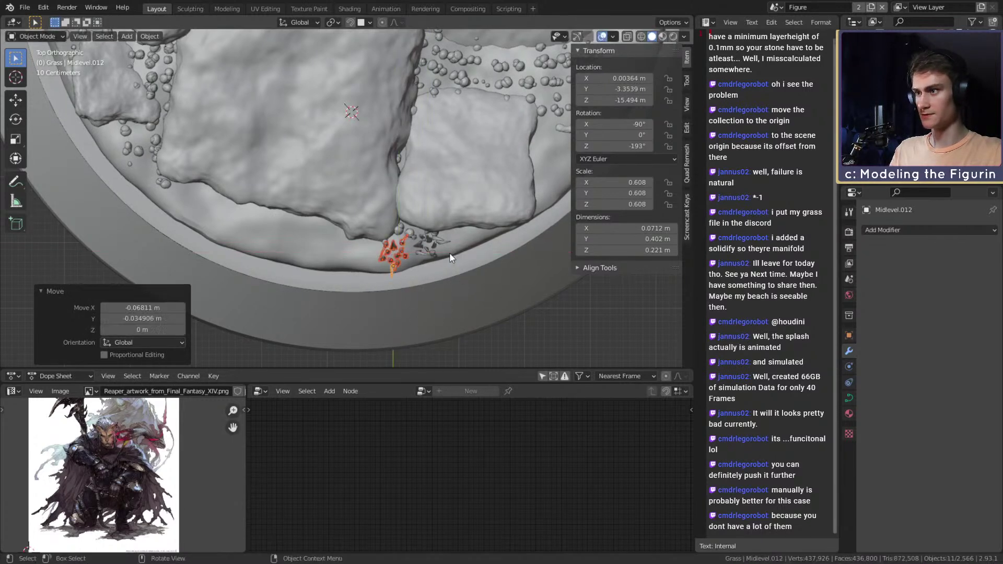
click(453, 260)
Step: Duplicate the clump about -0.92 m in X, rotate it 64.8° around Z, scale it by 1.163 and nudge it into place
key(shift+d)
click(459, 286)
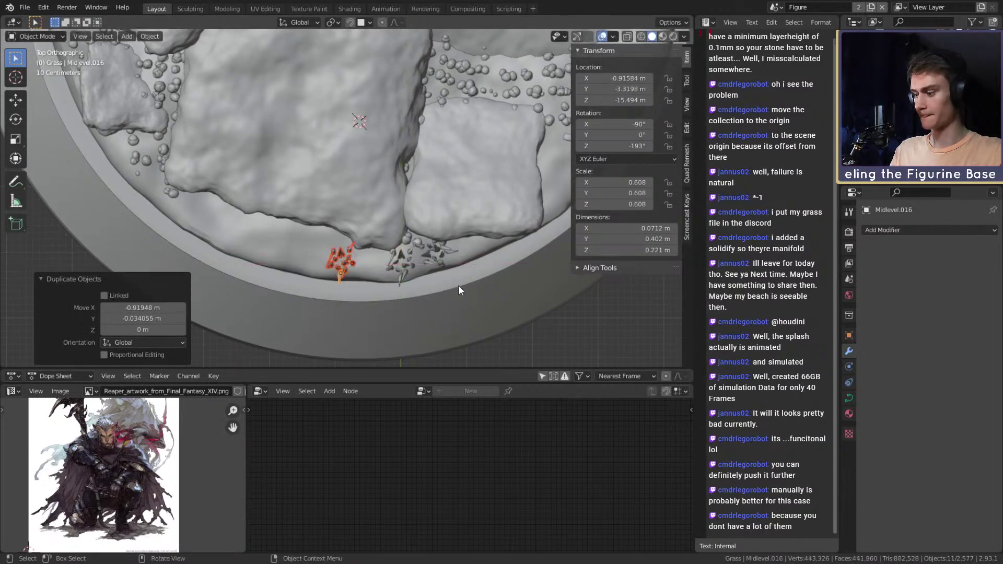
key(r)
key(z)
click(390, 196)
key(s)
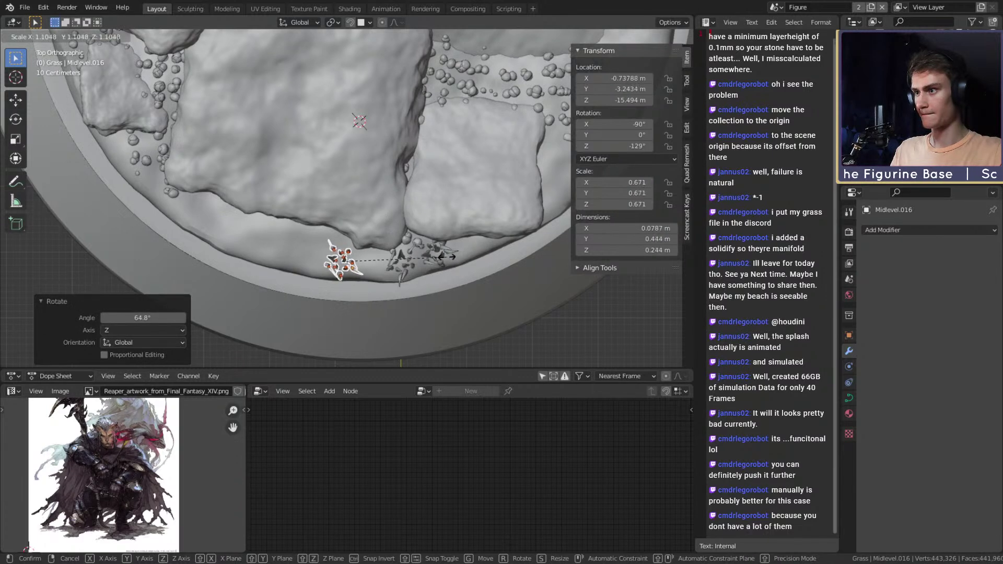
click(453, 259)
key(g)
key(shift+z)
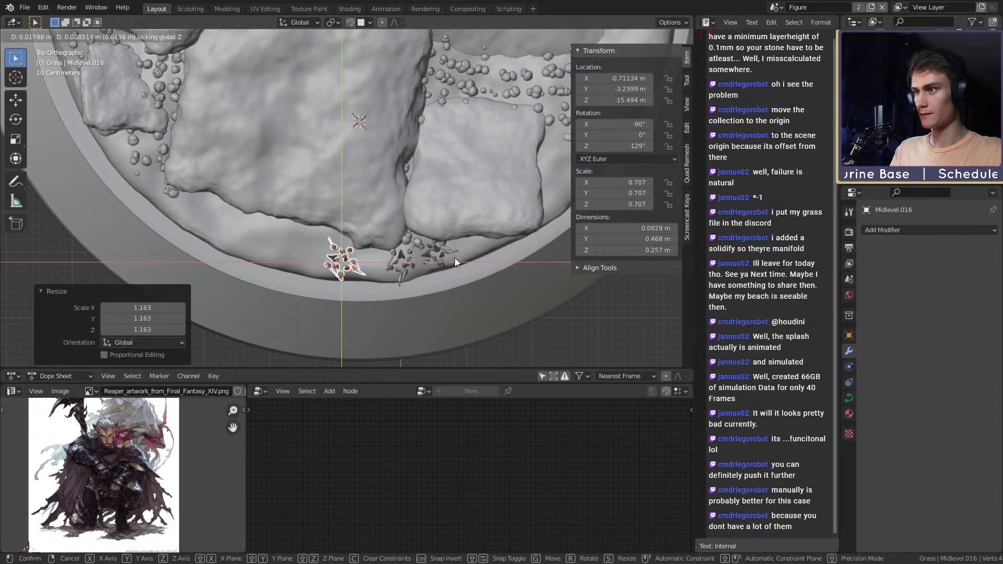
click(454, 258)
Step: Add another clump copy offset about -0.60 m in X and 0.14 m in Y, rotate it -188° around Z and adjust its position
shift+middle_drag(406, 248, 432, 253)
key(shift+d)
key(shift+z)
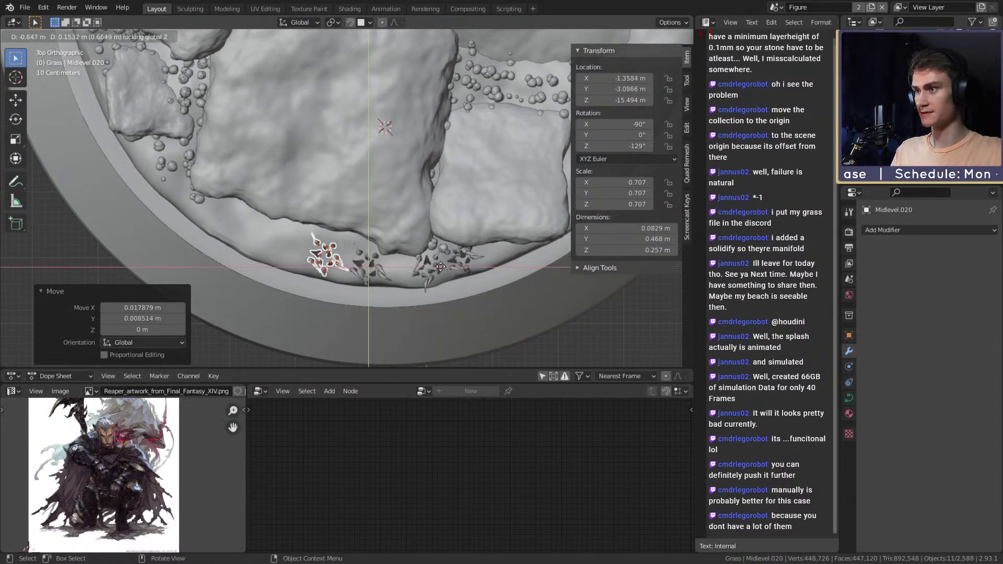
click(446, 268)
key(r)
key(z)
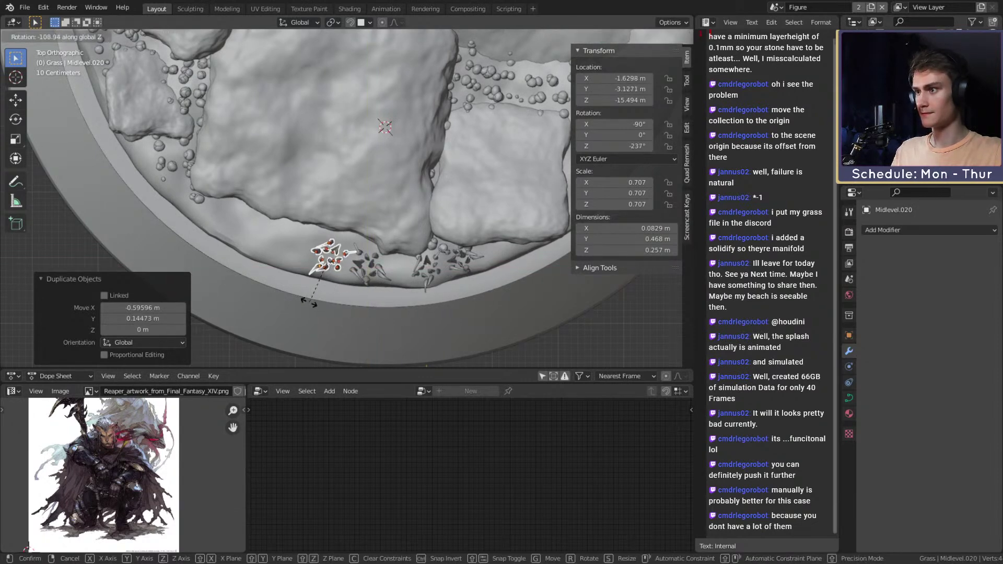
click(311, 256)
key(g)
key(shift+z)
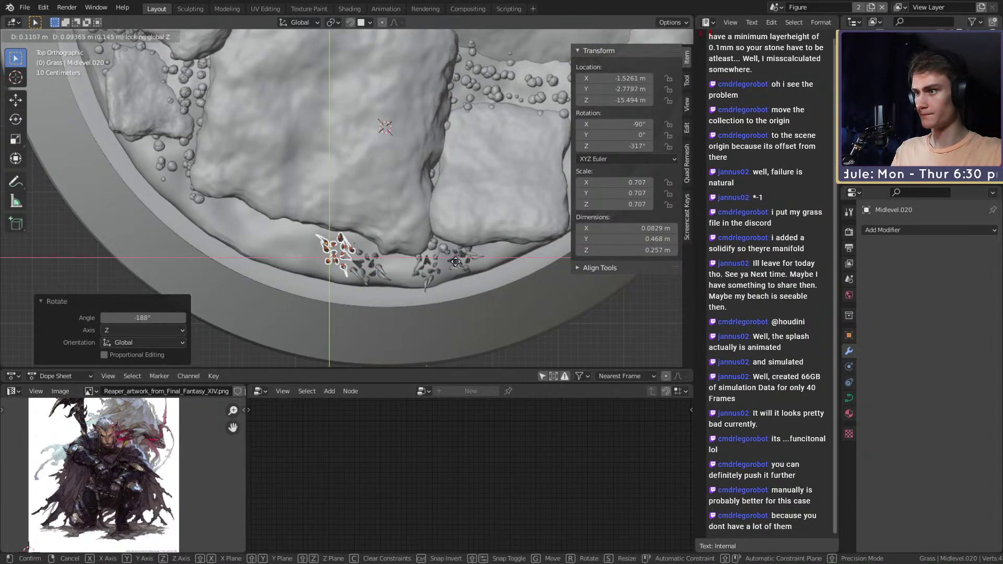
click(469, 276)
Step: Duplicate the clump -0.62 m in X, rotate it about 127° around Z, reposition it and scale it by 1.156
key(shift+z)
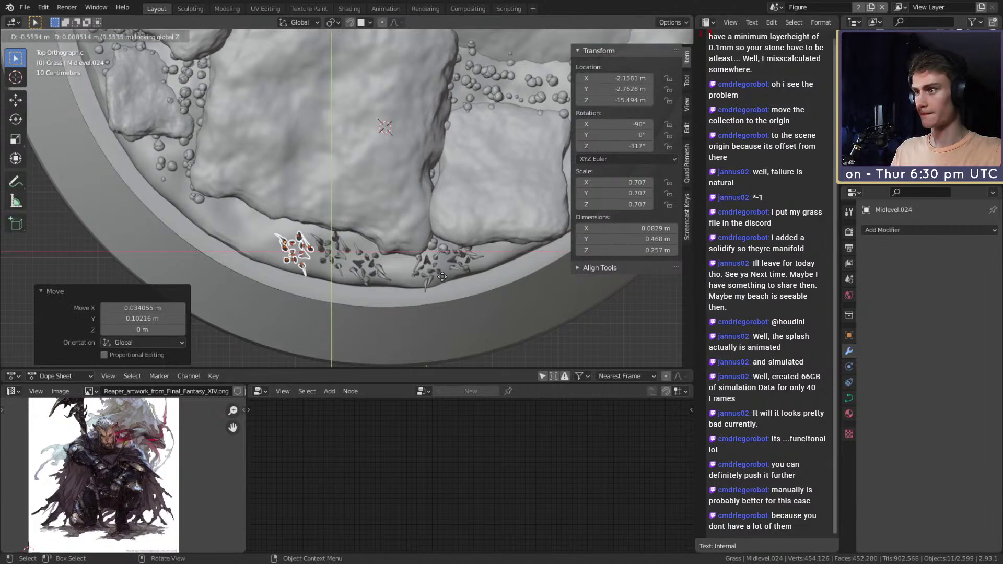
click(439, 277)
key(r)
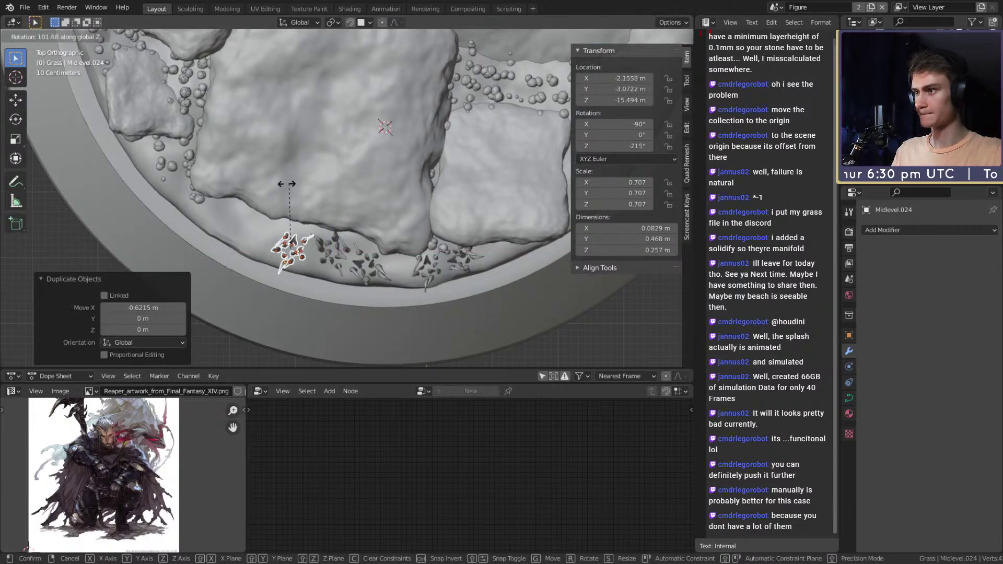
click(262, 192)
key(g)
key(shift+z)
click(415, 231)
key(s)
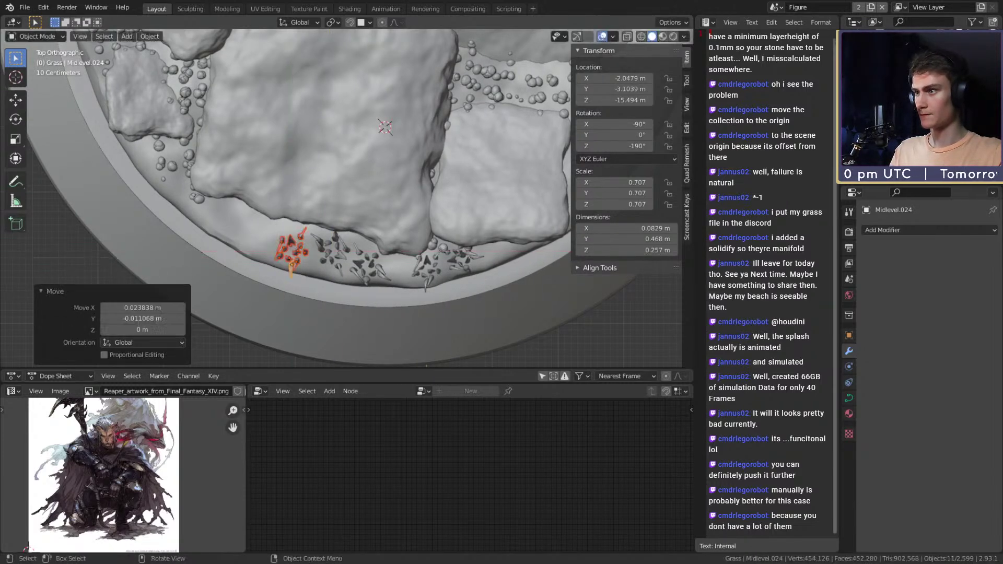
click(428, 236)
Step: Copy the clump about -0.46 m in X and 0.26 m in Y, shrink it to about 0.53, rotate it about -62° and nudge it
shift+middle_drag(393, 240, 429, 250)
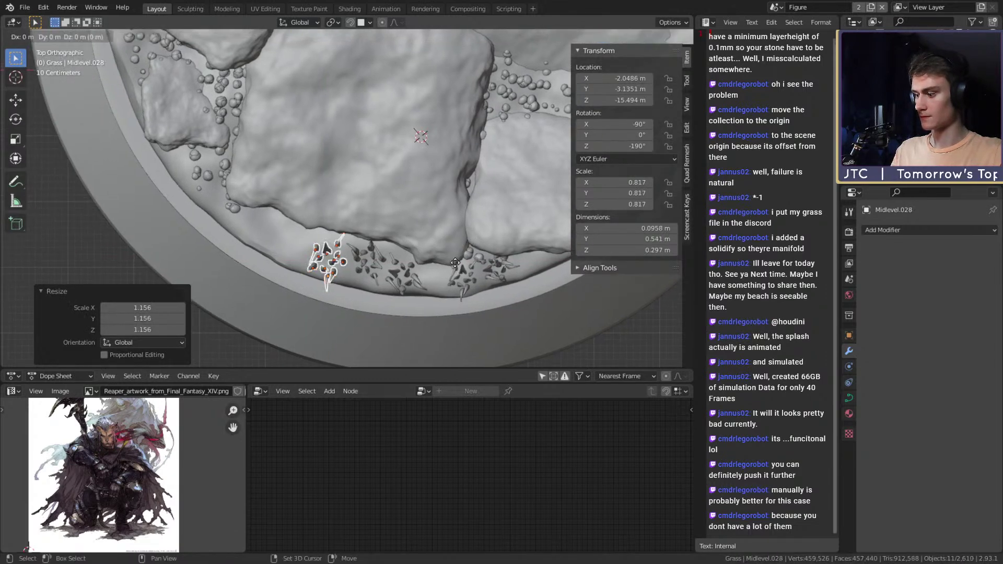
click(433, 254)
key(s)
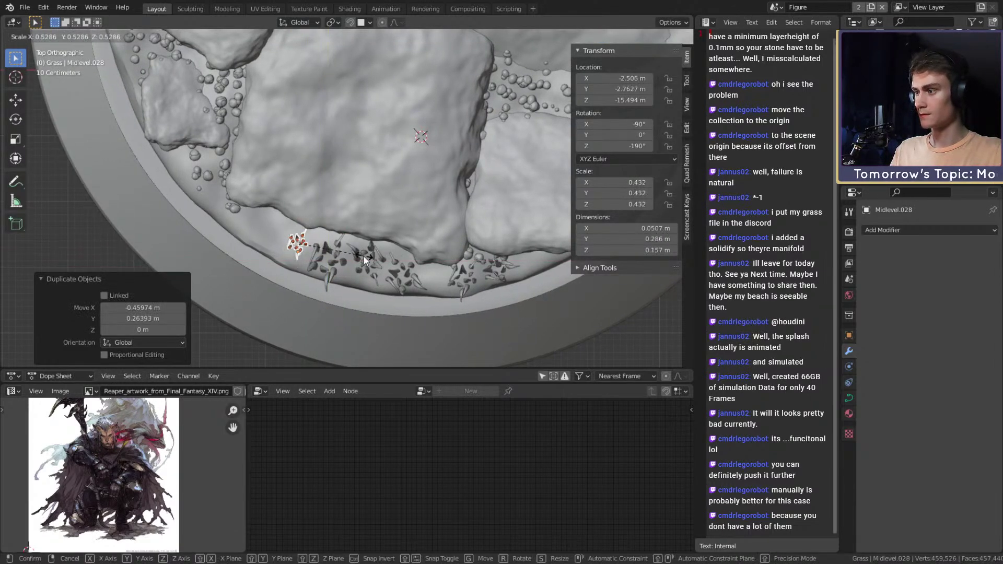
click(364, 257)
key(r)
click(328, 312)
key(g)
key(shift+z)
click(400, 289)
Step: Duplicate the small clump about -0.47 m in X and 0.05 m in Y and rotate it 120° around Z
shift+middle_drag(370, 251, 407, 268)
key(shift+d)
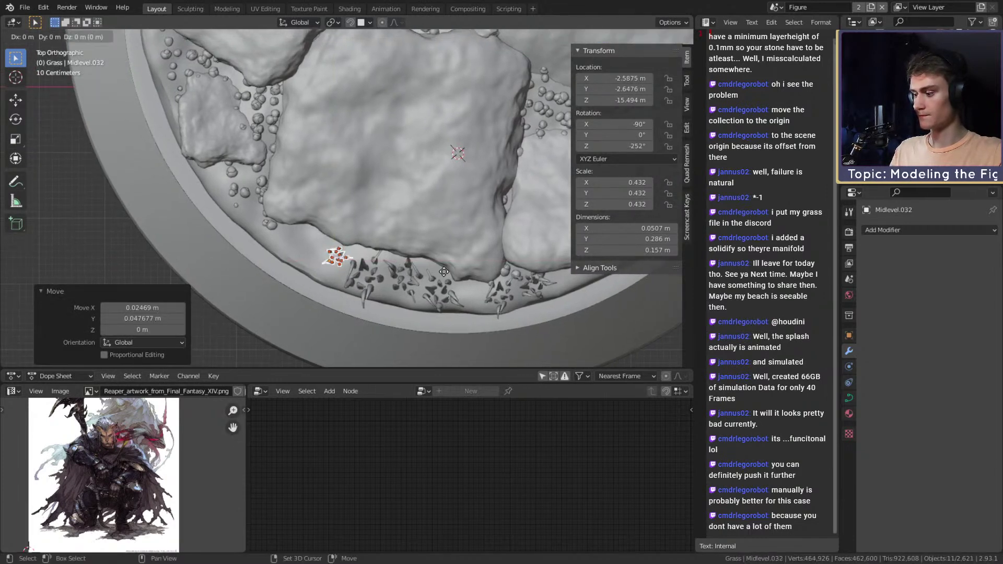
click(437, 271)
key(r)
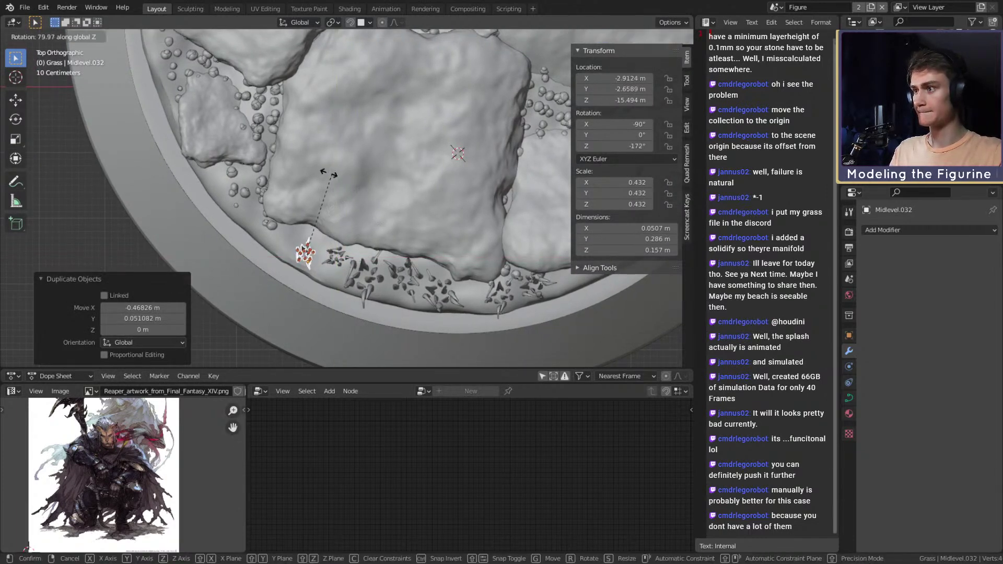
click(309, 197)
Step: Place another copy of the small clump closer to the large stone, scale it by 0.742 and adjust its horizontal position
key(shift+d)
key(shift+z)
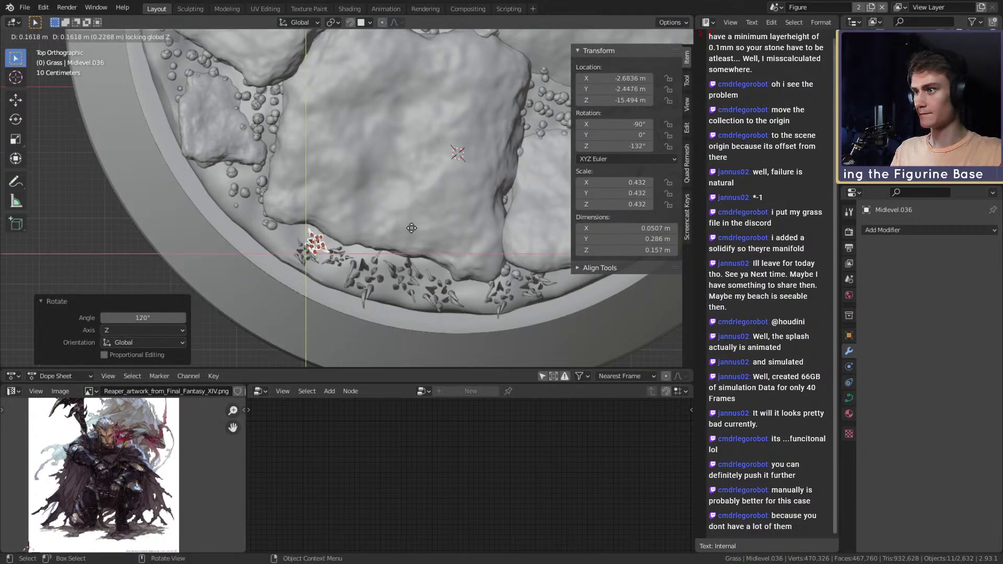
click(417, 230)
key(s)
click(391, 237)
key(g)
key(shift+z)
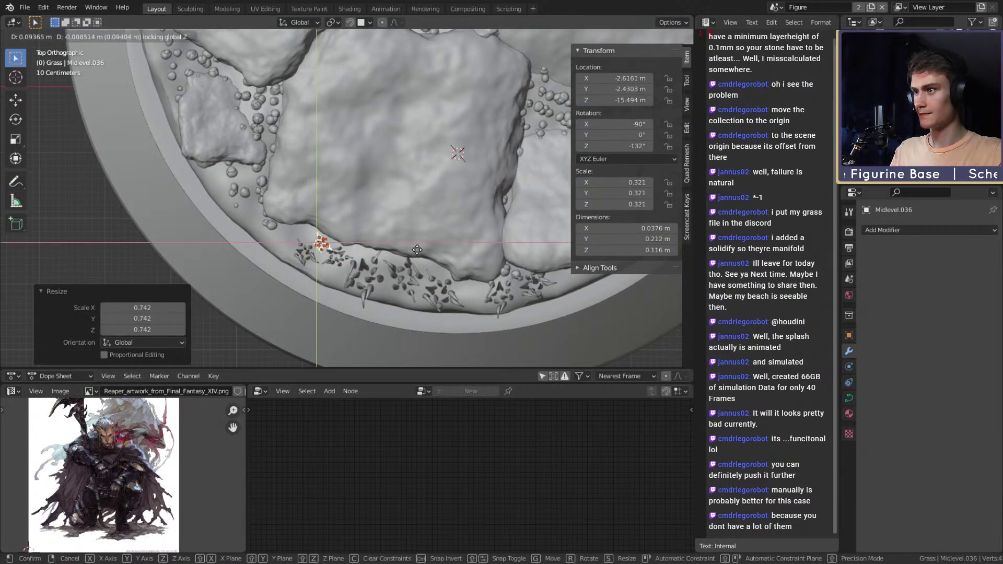
click(465, 276)
Step: Duplicate the clump about -0.60 m in X past the row's end, rotate it about -139° around Z and scale it by 1.743
click(426, 272)
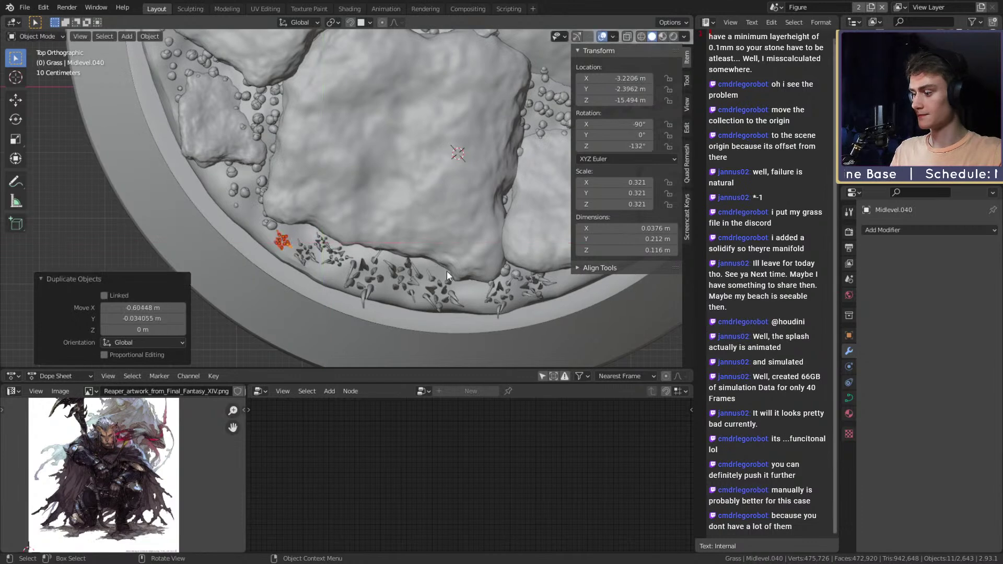
key(r)
click(216, 279)
key(s)
click(503, 271)
Step: Examine the planted row of grass clumps from low angles around the base and select all objects in the scene
middle_drag(503, 272, 358, 214)
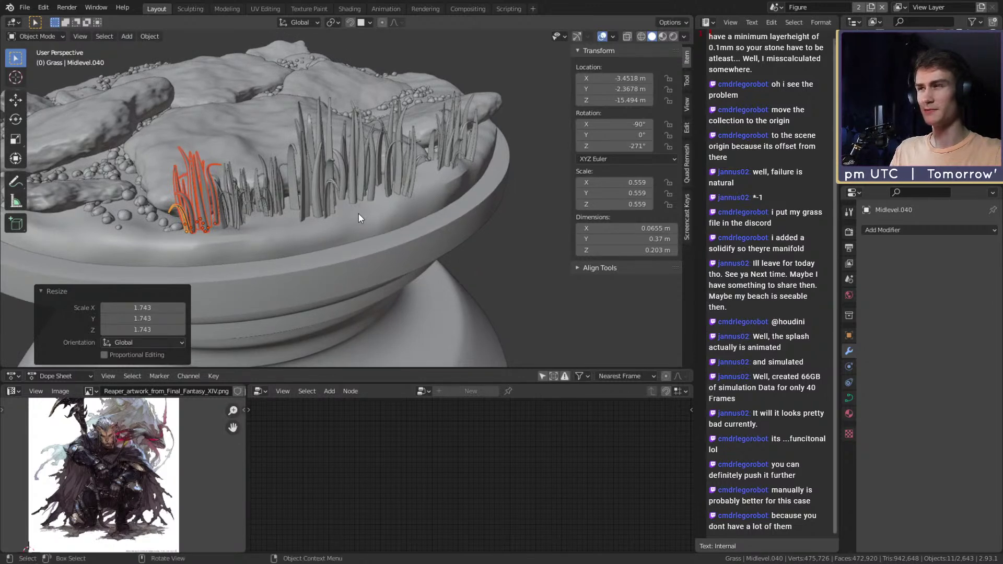
mouse_move(359, 215)
middle_down()
mouse_move(337, 208)
mouse_move(430, 218)
mouse_move(368, 234)
mouse_move(304, 111)
mouse_move(346, 138)
mouse_move(347, 118)
mouse_move(380, 184)
mouse_move(290, 192)
mouse_move(330, 148)
mouse_move(313, 189)
mouse_move(319, 178)
mouse_move(437, 186)
mouse_move(376, 265)
mouse_move(365, 225)
middle_up()
scroll(430, 218, up, 2)
scroll(340, 108, down, 4)
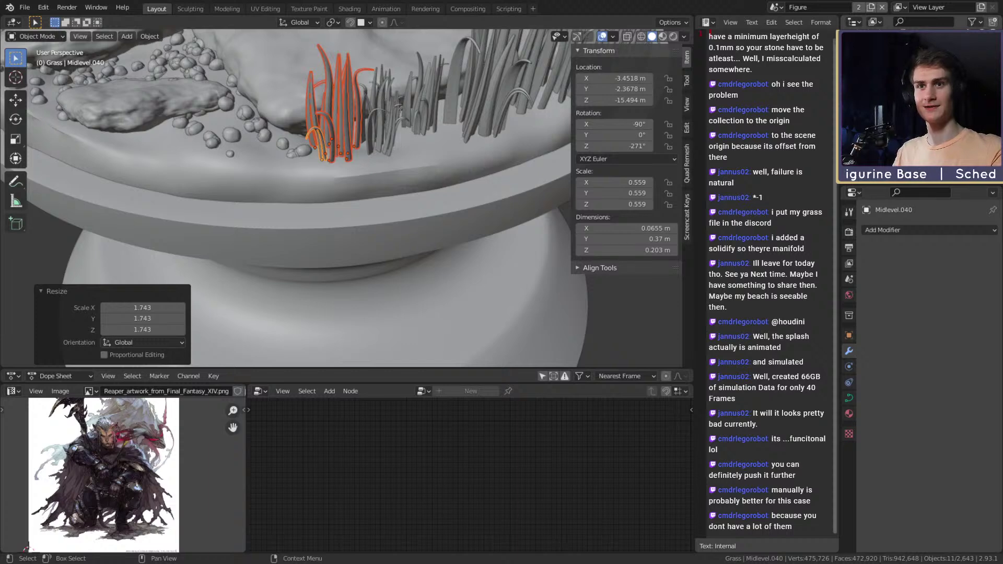
middle_drag(366, 224, 397, 180)
key(a)
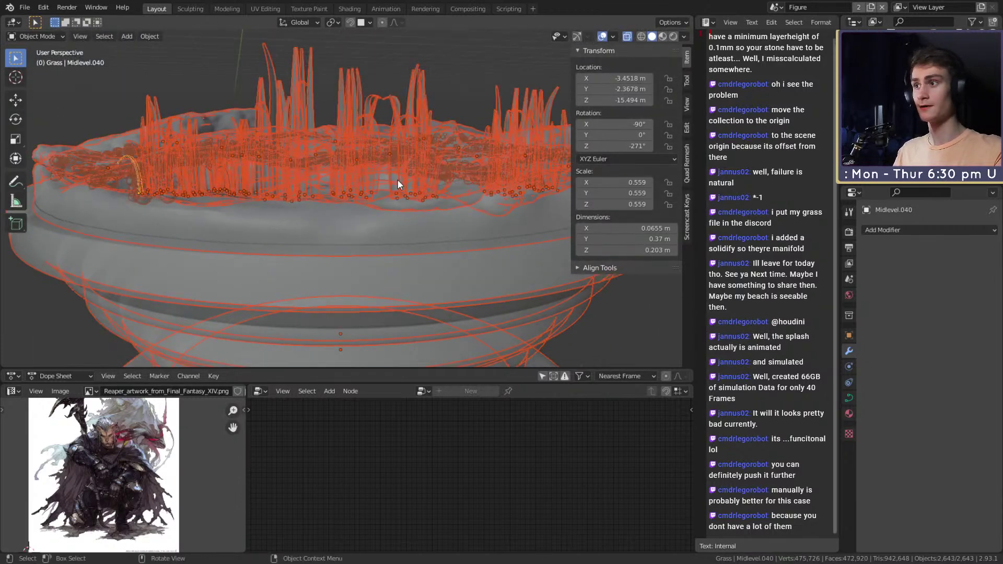
Step: Tilt a grass clump in the planted row freely and sink its roots about 0.04 m into the terrain
click(635, 328)
scroll(381, 156, down, 1)
scroll(380, 160, up, 3)
middle_drag(380, 162, 409, 184)
right_click(326, 218)
key(alt+z)
key(r)
key(r)
click(466, 225)
key(g)
click(474, 181)
key(g)
click(432, 162)
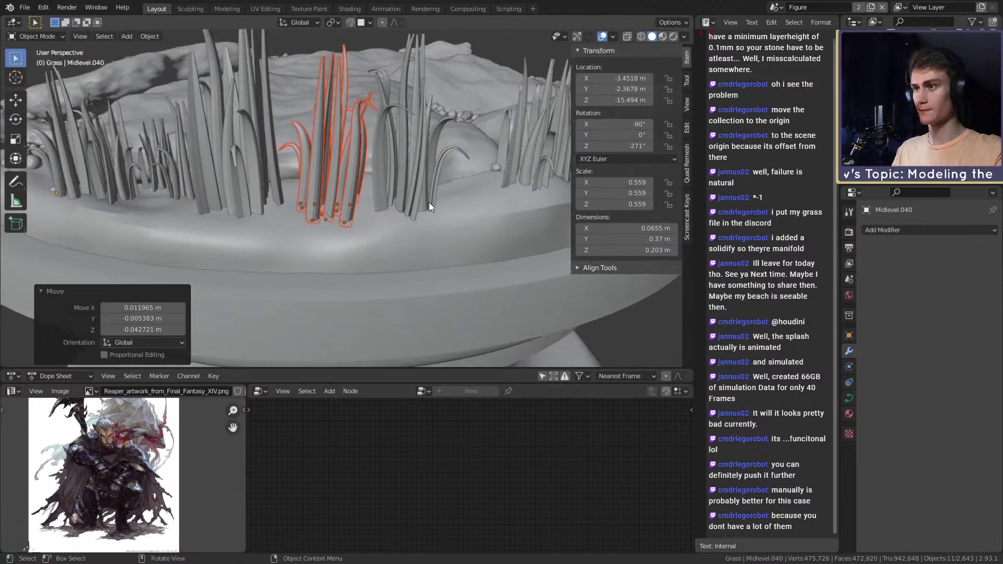
Step: Tilt the neighbouring grass clump, lower it about 0.07 m into the ground and adjust its position
key(alt+z)
key(alt+a)
key(c)
drag(422, 224, 400, 223)
key(Escape)
key(alt+z)
middle_drag(464, 215, 393, 186)
key(r)
key(r)
click(474, 250)
key(g)
click(478, 177)
key(g)
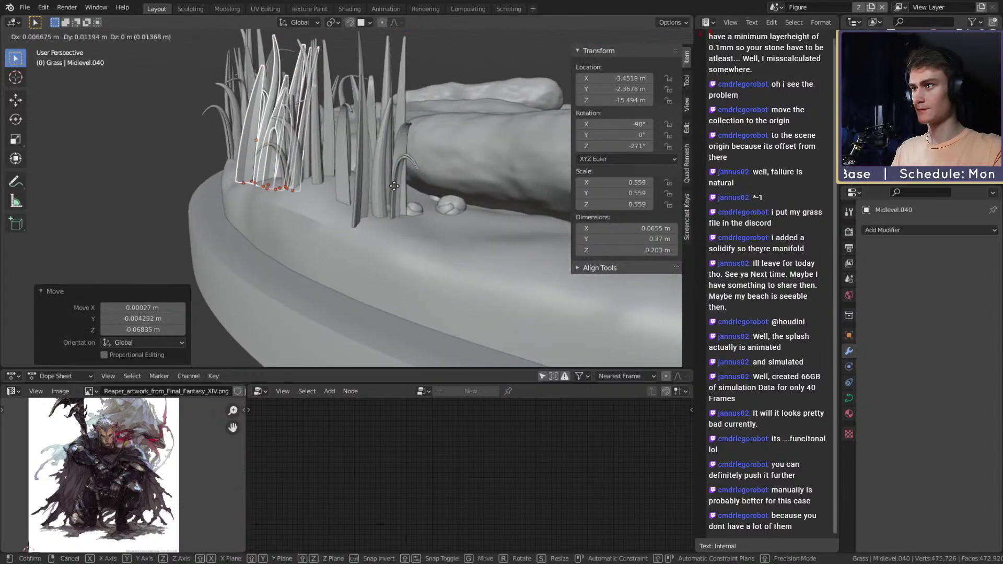
click(399, 173)
middle_drag(399, 169, 334, 183)
key(alt+a)
scroll(377, 212, down, 5)
scroll(418, 227, up, 5)
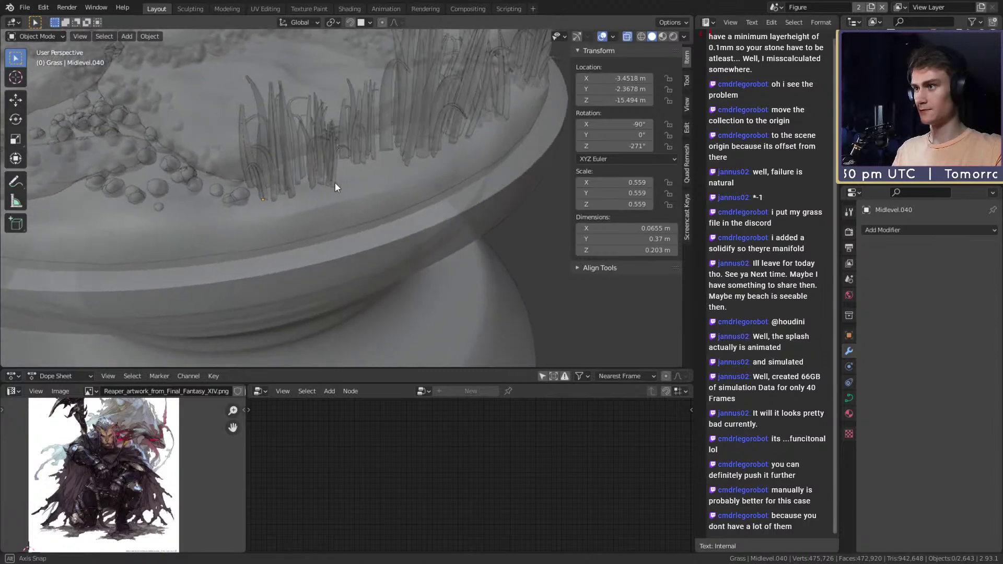
key(a)
middle_drag(290, 216, 328, 206)
key(alt+a)
middle_drag(595, 301, 386, 214)
key(c)
drag(339, 243, 326, 238)
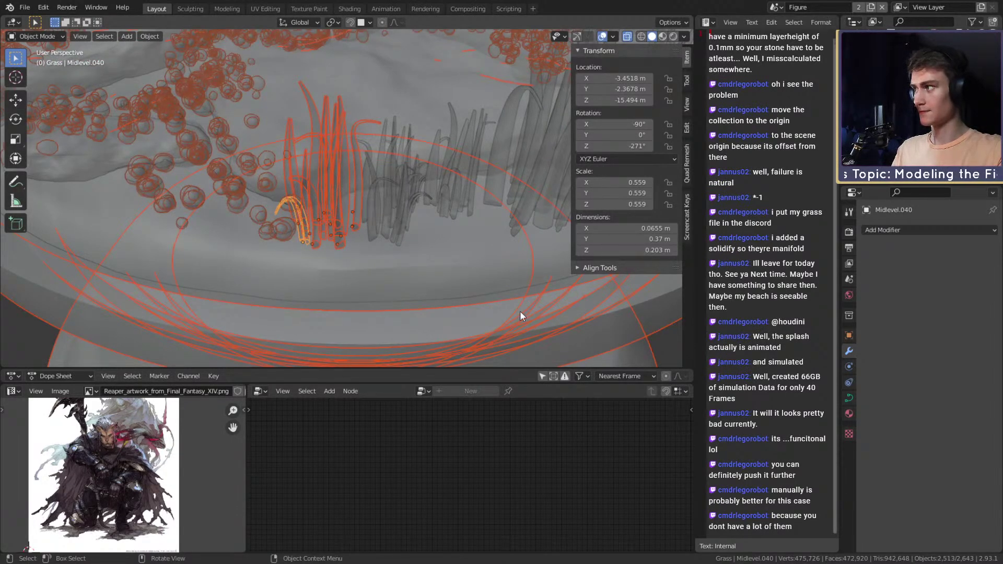
Step: Tilt only the clump at the row's end, beside the pebbles, with trackball angles of -3.44° and -8.02°
key(alt+a)
mouse_move(672, 344)
middle_down()
mouse_move(393, 224)
mouse_move(387, 170)
mouse_move(408, 233)
mouse_move(389, 177)
mouse_move(449, 231)
mouse_move(472, 221)
middle_up()
key(c)
click(323, 177)
right_click(328, 181)
key(r)
key(r)
click(424, 262)
middle_drag(424, 262, 456, 217)
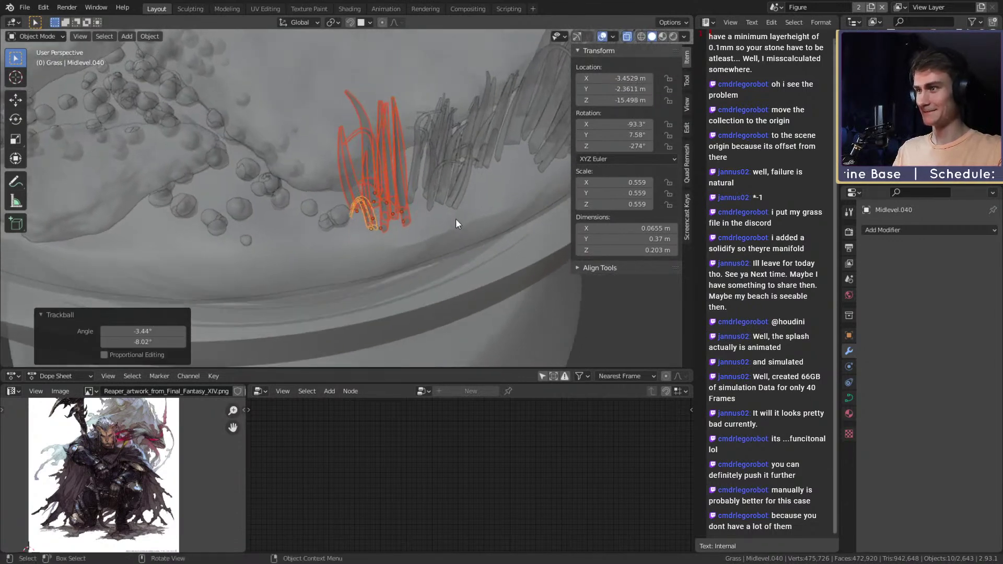
Step: Duplicate the end clump toward the pebbles, shrink the copy to a scale of 0.459 and rotate it
key(shift+d)
click(355, 240)
middle_drag(355, 240, 400, 206)
key(s)
click(435, 174)
key(r)
click(454, 191)
middle_drag(454, 193, 334, 164)
Step: Lower the shrunken copy onto the base's rim, lean it outward, and move it about 0.07 m in Y and -0.03 m in Z
key(g)
click(452, 184)
key(g)
click(384, 175)
key(g)
click(447, 164)
key(r)
key(r)
click(372, 143)
key(g)
click(474, 165)
key(g)
click(479, 157)
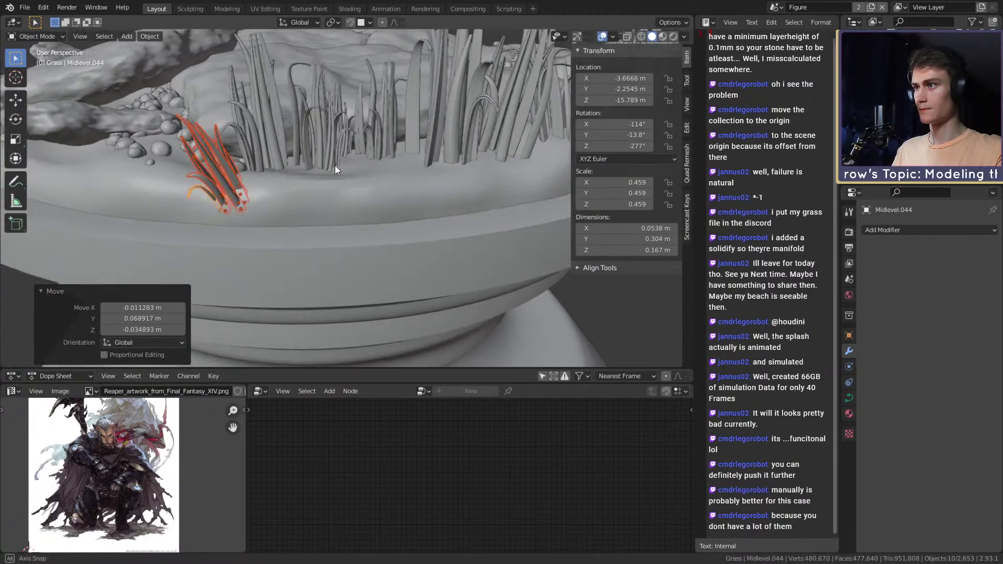
Step: Select the grass clump next to the leaning copy and move it so its roots sit in the terrain
key(alt+z)
key(a)
key(alt+a)
key(c)
drag(271, 177, 260, 165)
key(Escape)
key(alt+z)
middle_drag(324, 190, 284, 155)
key(g)
click(381, 184)
Step: Select the next clump along the row and lower it along Z into the ground
key(c)
drag(284, 155, 273, 154)
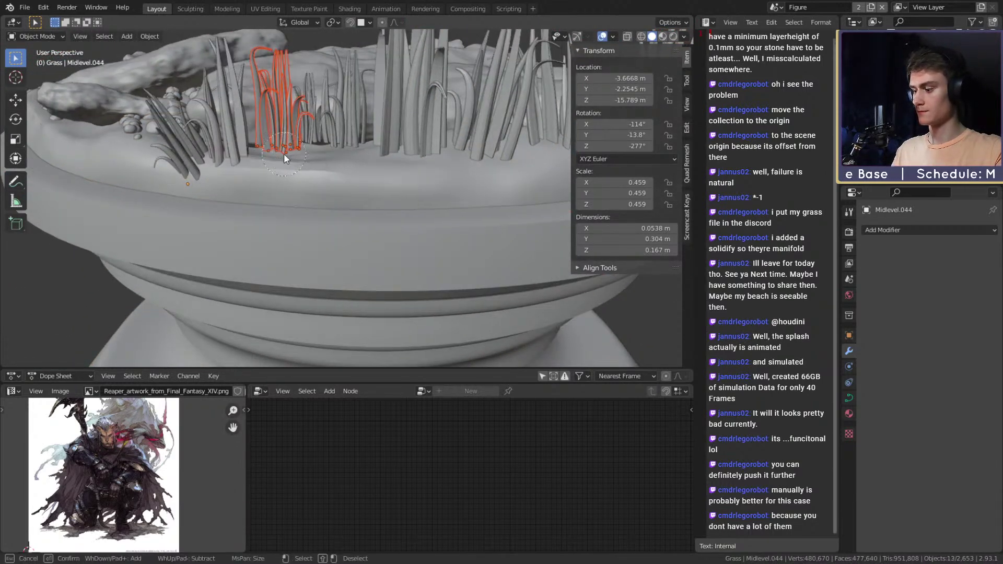
key(alt+z)
right_click(278, 152)
key(alt+z)
middle_drag(278, 152, 330, 157)
key(g)
key(z)
click(422, 156)
Step: Lower the small clump beside the larger blades along Z into the terrain, and clear the selection
key(alt+a)
key(alt+z)
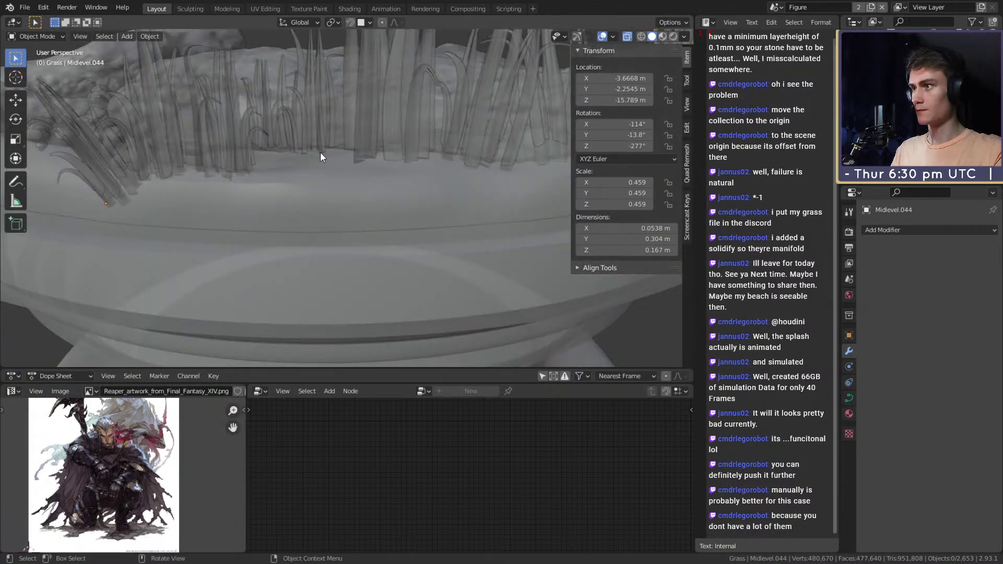
key(c)
drag(283, 148, 324, 152)
right_click(324, 152)
key(alt+z)
middle_drag(372, 168, 418, 177)
key(g)
key(z)
click(396, 208)
scroll(376, 196, down, 6)
key(alt+a)
Step: Duplicate six blades of the large clump about -0.56 m in X and 0.11 m in Y
scroll(443, 221, down, 3)
middle_drag(444, 222, 345, 219)
scroll(512, 224, up, 4)
scroll(391, 232, up, 3)
click(401, 187)
shift+click(431, 177)
shift+click(434, 102)
shift+click(450, 151)
shift+click(453, 159)
shift+click(450, 104)
middle_drag(450, 157, 523, 212)
key(shift+d)
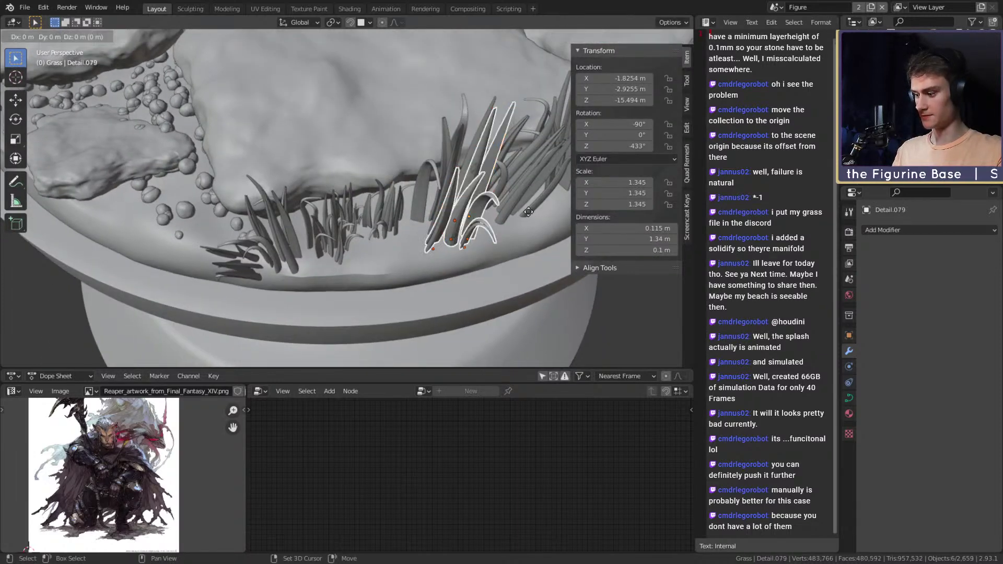
click(465, 233)
Step: Rotate the copied blades around global Z and scale them to suit the gap in the row
key(r)
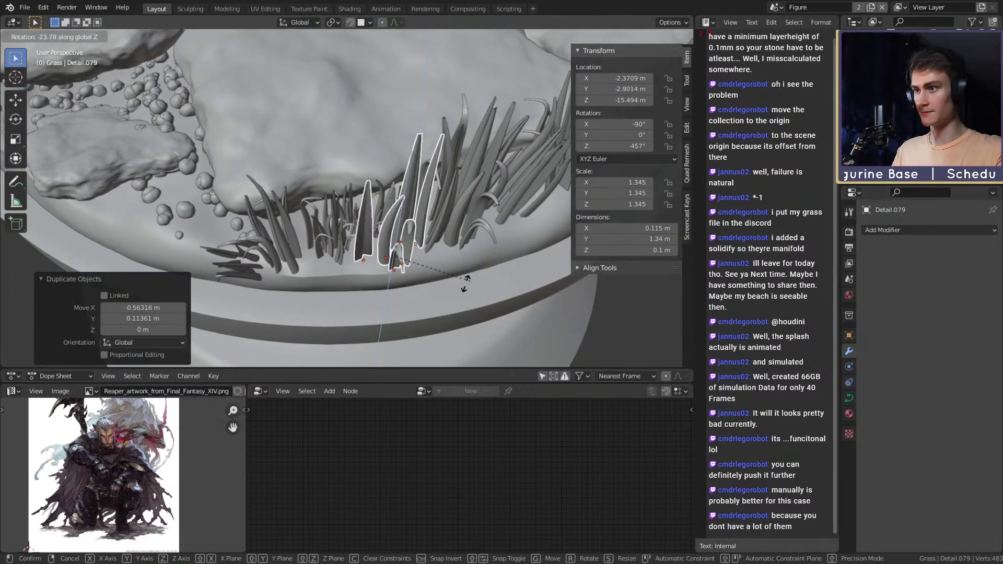
click(495, 281)
key(s)
click(419, 265)
Step: Move the copied blades so they root in the terrain and tilt them to follow its slope
middle_drag(419, 264, 352, 199)
key(g)
click(425, 239)
key(g)
click(494, 177)
key(r)
key(r)
click(405, 231)
Step: Select the blades of the neighbouring large clumps and duplicate them horizontally about -3.00 m in X and 3.11 m in Y
scroll(380, 226, down, 5)
scroll(403, 202, down, 4)
scroll(403, 196, up, 7)
click(425, 193)
click(355, 198)
shift+click(362, 192)
shift+click(432, 200)
shift+click(435, 185)
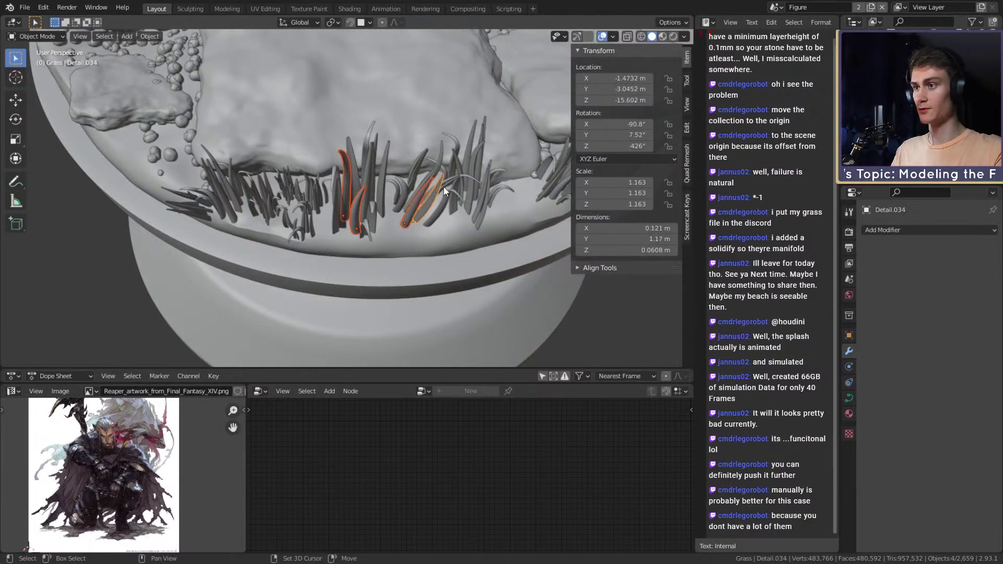
shift+click(461, 171)
shift+click(481, 180)
shift+click(475, 211)
shift+click(495, 190)
shift+click(494, 167)
shift+click(472, 156)
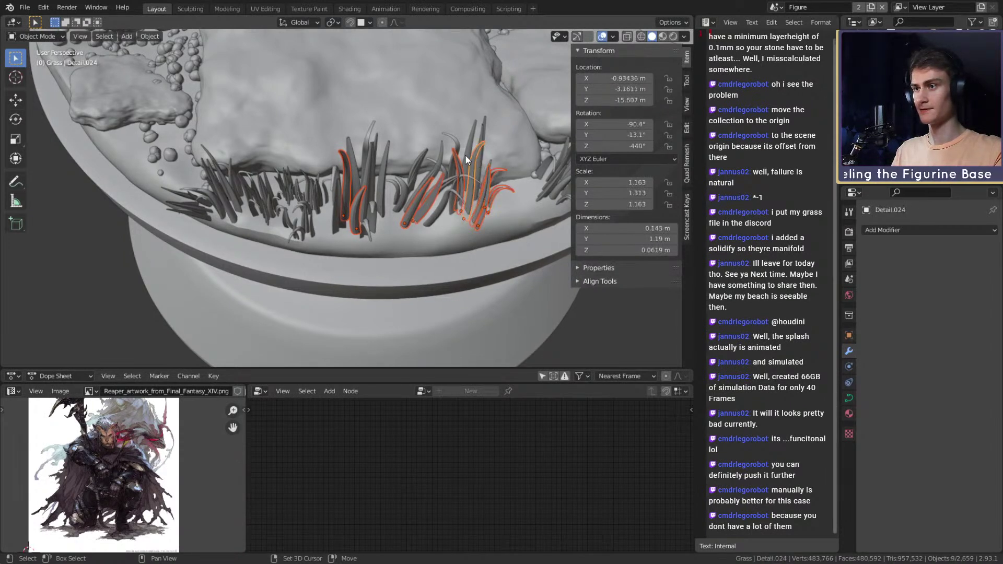
shift+click(458, 147)
shift+click(447, 201)
shift+click(447, 173)
shift+click(434, 165)
shift+click(416, 166)
shift+click(410, 180)
shift+click(402, 189)
shift+click(398, 197)
shift+click(404, 191)
shift+click(369, 173)
shift+click(360, 170)
shift+click(386, 152)
shift+click(366, 220)
shift+click(374, 225)
scroll(321, 214, down, 3)
middle_drag(362, 201, 466, 227)
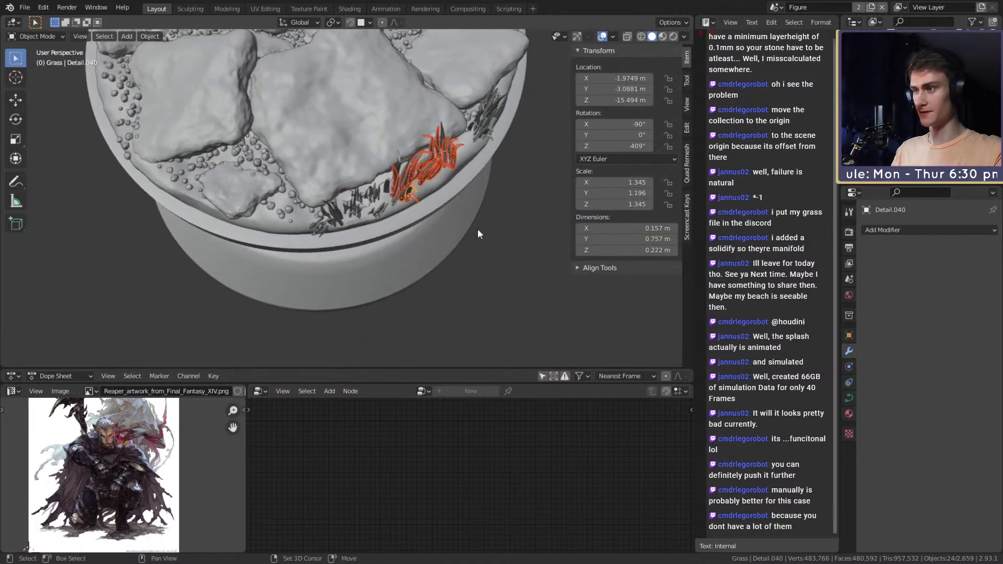
key(shift+d)
key(shift+z)
click(244, 228)
Step: Shift the copied clumps horizontally into the gap beside the small stone and rotate them around global Z
middle_drag(245, 227, 463, 205)
key(g)
key(shift+z)
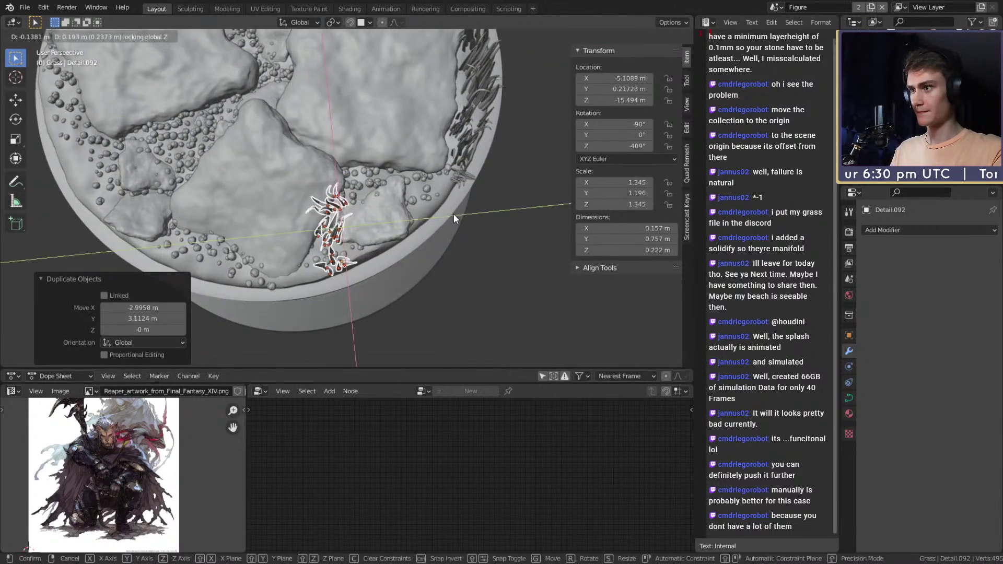
click(459, 214)
key(r)
key(z)
click(444, 255)
Step: Move the copied clumps so they root in the terrain and tilt them to follow its slope
middle_drag(441, 253, 505, 197)
scroll(397, 148, up, 4)
key(g)
click(478, 144)
key(r)
click(516, 148)
Step: Delete the two stray blades crowding the large stone's edge
scroll(373, 229, up, 3)
middle_drag(389, 217, 410, 193)
key(Delete)
click(323, 182)
key(Delete)
Step: Shift the blade against the large stone's edge horizontally into the clump and freely rotate it
click(319, 161)
key(g)
key(shift+z)
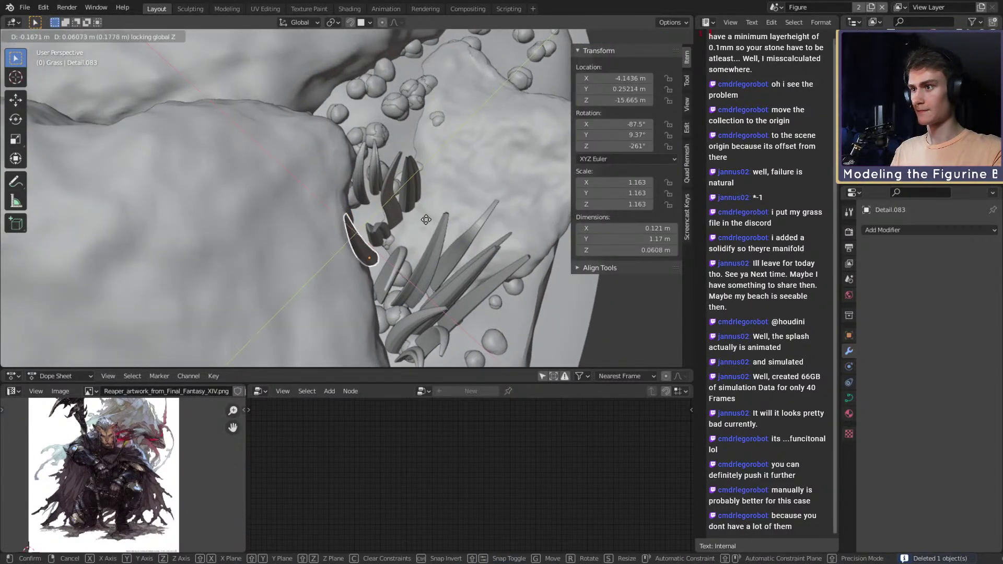
click(431, 217)
key(r)
key(r)
click(440, 229)
Step: Circle-select the blades of the newly placed clump, drop the unwanted ones, and duplicate the rest horizontally beside it
scroll(440, 230, down, 5)
mouse_move(440, 228)
middle_down()
mouse_move(390, 186)
mouse_move(329, 177)
mouse_move(438, 211)
mouse_move(328, 208)
mouse_move(369, 155)
mouse_move(409, 180)
mouse_move(331, 173)
middle_up()
key(alt+a)
key(c)
mouse_move(284, 187)
mouse_down()
mouse_move(222, 181)
mouse_move(328, 174)
mouse_up()
right_click(328, 175)
mouse_move(328, 174)
middle_down()
mouse_move(382, 183)
mouse_move(379, 229)
middle_up()
key(c)
shift+drag(386, 225, 241, 227)
right_click(241, 227)
scroll(385, 179, down, 5)
mouse_move(384, 181)
alt+mouse_down()
mouse_move(409, 232)
mouse_move(438, 221)
mouse_move(487, 249)
alt+mouse_up()
key(alt+z)
scroll(415, 235, up, 4)
key(shift+d)
key(shift+z)
click(230, 235)
Step: Rotate the copied blades around global Z, move them into place, and turn them another -20° around Z
shift+middle_drag(235, 235, 444, 225)
key(r)
key(z)
click(339, 288)
middle_drag(339, 286, 406, 232)
key(g)
click(455, 250)
text(srz-20)
key(Return)
Step: Tilt and shift the copied blades repeatedly until they sit in the terrain near the base rim
middle_drag(485, 241, 514, 172)
key(r)
click(529, 178)
key(g)
click(367, 182)
key(r)
click(433, 163)
key(g)
click(434, 157)
key(g)
click(316, 164)
Step: Select the two outermost blades near the rim, then move and tilt them about 12.6° to root them in the terrain
scroll(430, 162, up, 5)
click(417, 181)
shift+click(428, 164)
key(g)
click(525, 165)
key(r)
click(507, 177)
key(g)
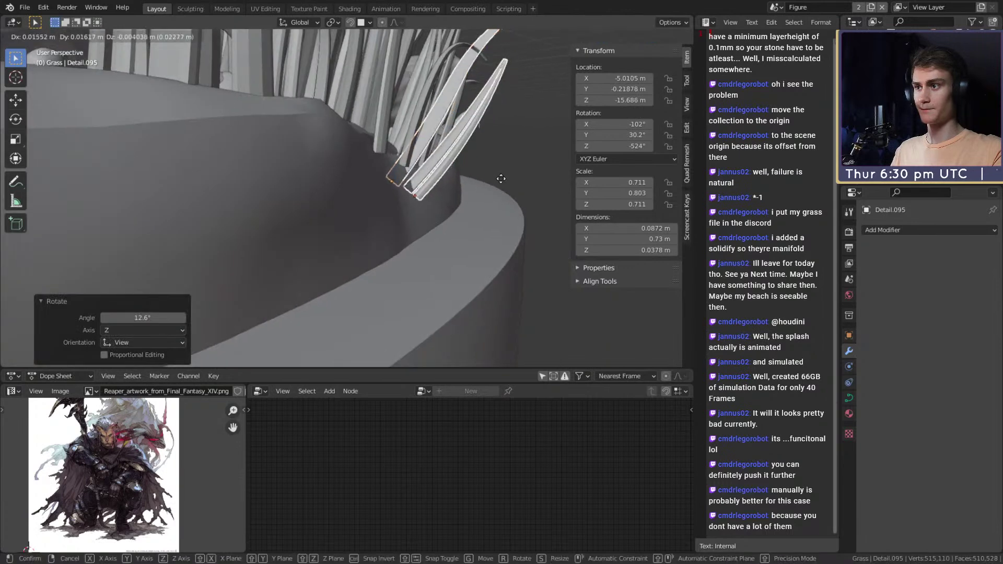
click(500, 178)
Step: Reposition another floating blade, then rotate and move a neighbouring pair so they stand in the ground
mouse_move(453, 185)
middle_down()
mouse_move(491, 170)
mouse_move(281, 184)
mouse_move(344, 184)
mouse_move(299, 174)
mouse_move(374, 186)
mouse_move(335, 194)
mouse_move(318, 189)
mouse_move(340, 180)
mouse_move(354, 193)
mouse_move(427, 194)
mouse_move(300, 204)
mouse_move(329, 194)
mouse_move(346, 172)
mouse_move(330, 218)
mouse_move(314, 223)
mouse_move(401, 215)
mouse_move(409, 226)
middle_up()
click(460, 133)
key(g)
click(323, 184)
click(277, 178)
shift+click(309, 193)
key(r)
click(336, 161)
key(g)
click(302, 167)
click(357, 178)
Step: Circle-select the copied clump's blades in X-ray, move them onto the terrain edge, and tilt them by 20°
scroll(428, 194, down, 5)
scroll(427, 194, up, 4)
key(alt+z)
key(a)
key(a)
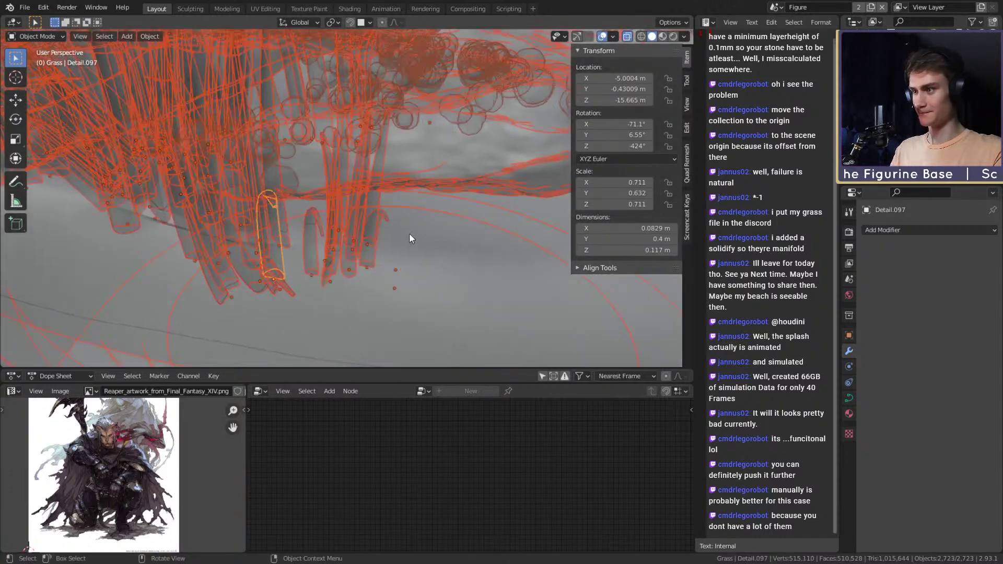
key(c)
mouse_move(376, 258)
mouse_down()
mouse_move(321, 270)
mouse_move(343, 258)
mouse_up()
key(Escape)
key(alt+z)
mouse_move(365, 246)
middle_down()
mouse_move(411, 210)
mouse_move(352, 195)
mouse_move(359, 177)
middle_up()
key(g)
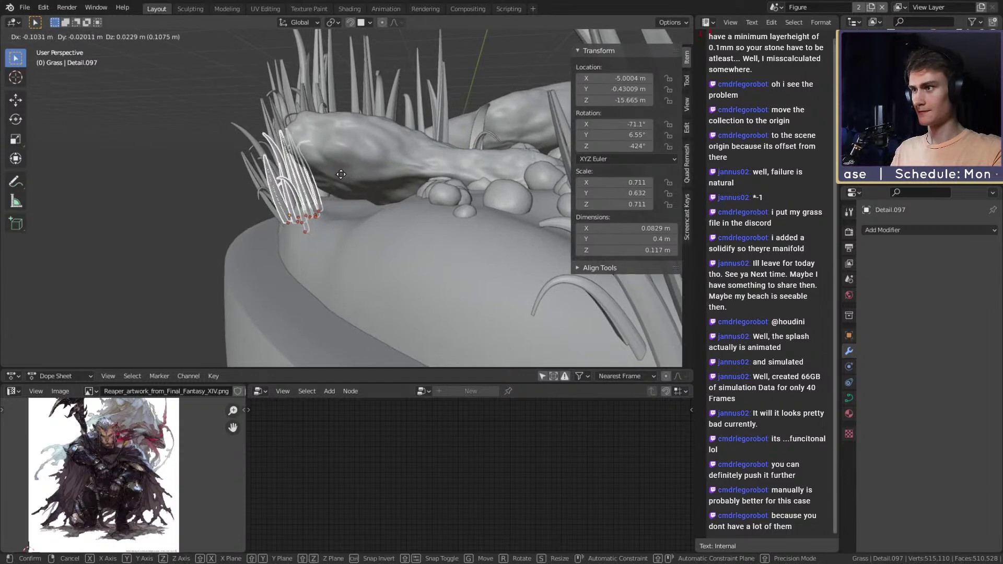
click(335, 155)
text(r20)
key(Return)
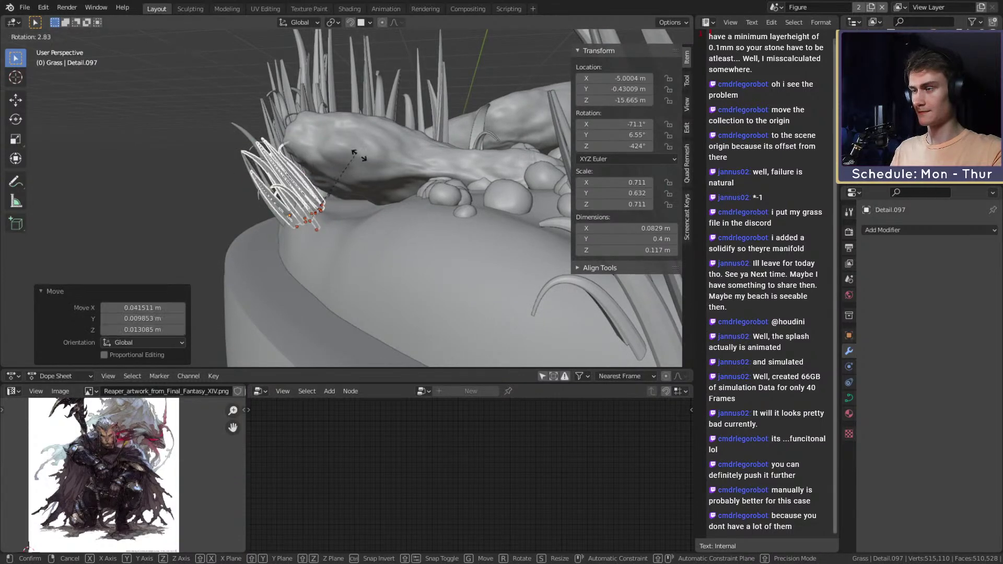
Step: Delete two surplus blades from the clump, freely rotate a remaining one, and clear the selection
middle_drag(360, 157, 453, 205)
key(Delete)
click(439, 230)
key(Delete)
mouse_move(419, 234)
middle_down()
mouse_move(445, 224)
mouse_move(409, 231)
mouse_move(443, 209)
mouse_move(439, 225)
mouse_move(402, 181)
mouse_move(453, 202)
mouse_move(415, 214)
mouse_move(510, 211)
mouse_move(428, 209)
mouse_move(362, 224)
mouse_move(418, 224)
middle_up()
click(409, 230)
key(r)
key(r)
click(426, 231)
key(alt+a)
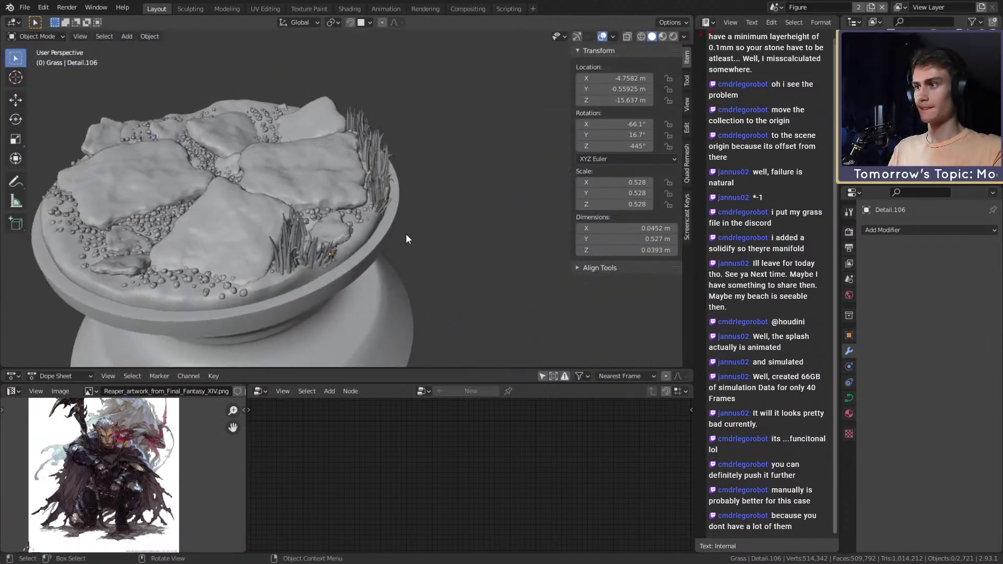
Step: Select the six small blades at the clump's end and duplicate them horizontally about 0.25 m in X and -0.51 m in Y
scroll(368, 249, up, 5)
mouse_move(368, 250)
middle_down()
mouse_move(356, 161)
mouse_move(354, 181)
mouse_move(317, 218)
mouse_move(335, 205)
mouse_move(377, 217)
mouse_move(303, 216)
mouse_move(289, 227)
mouse_move(374, 217)
mouse_move(348, 225)
middle_up()
key(alt+z)
click(290, 225)
key(alt+z)
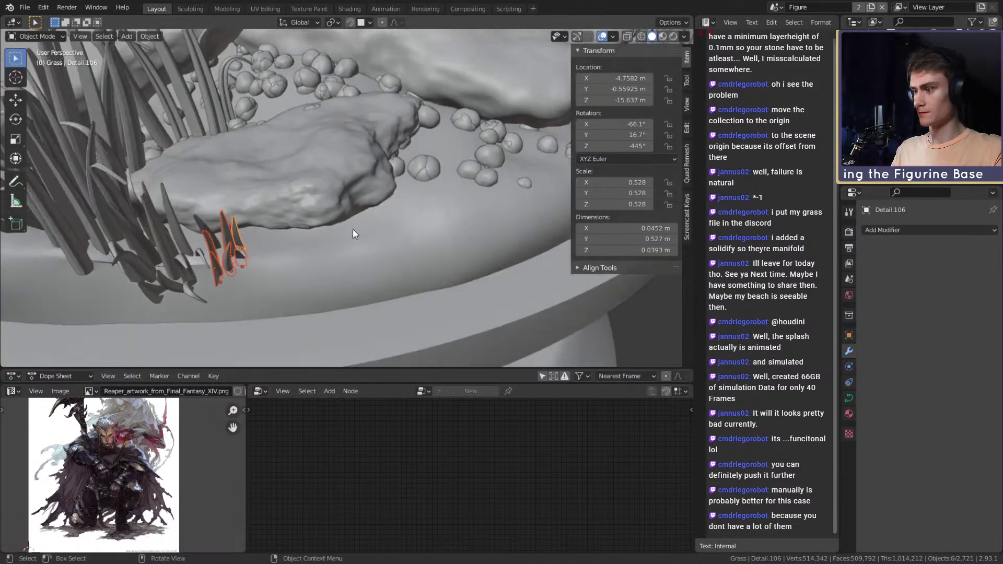
key(shift+d)
key(shift+z)
click(480, 223)
Step: Freely rotate the six copied blades to vary their direction by the small stone's outer edge
middle_drag(481, 222, 303, 261)
key(r)
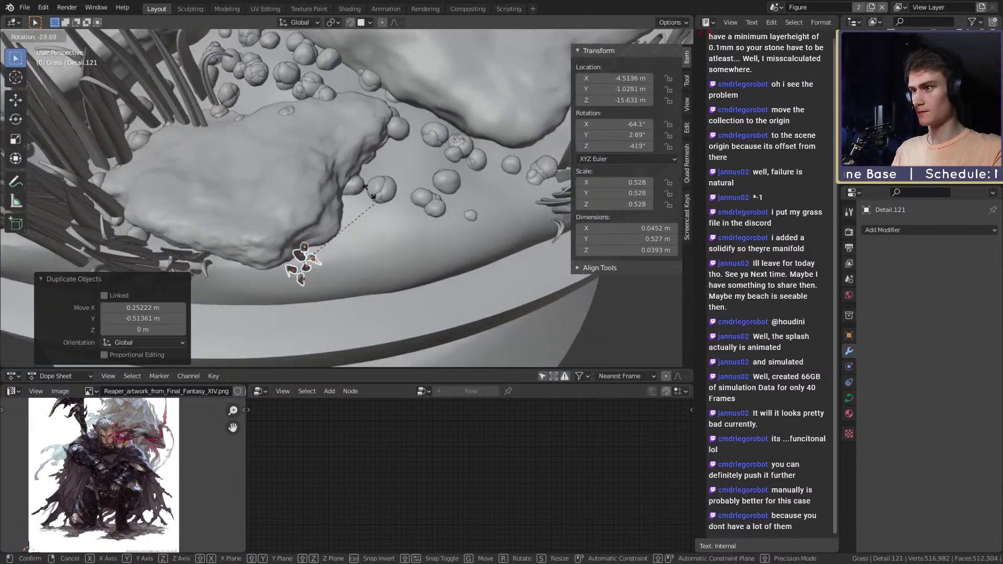
key(r)
click(365, 222)
Step: Duplicate the six blades once more and move the copy onto the terrain at the small stone's end
middle_drag(366, 222, 336, 217)
key(shift+d)
click(399, 202)
middle_drag(400, 201, 439, 156)
key(r)
key(r)
right_click(425, 178)
key(g)
click(443, 149)
Step: Tilt the new copy about -4.6° in the view and scale it by about 0.64
key(r)
click(429, 157)
key(s)
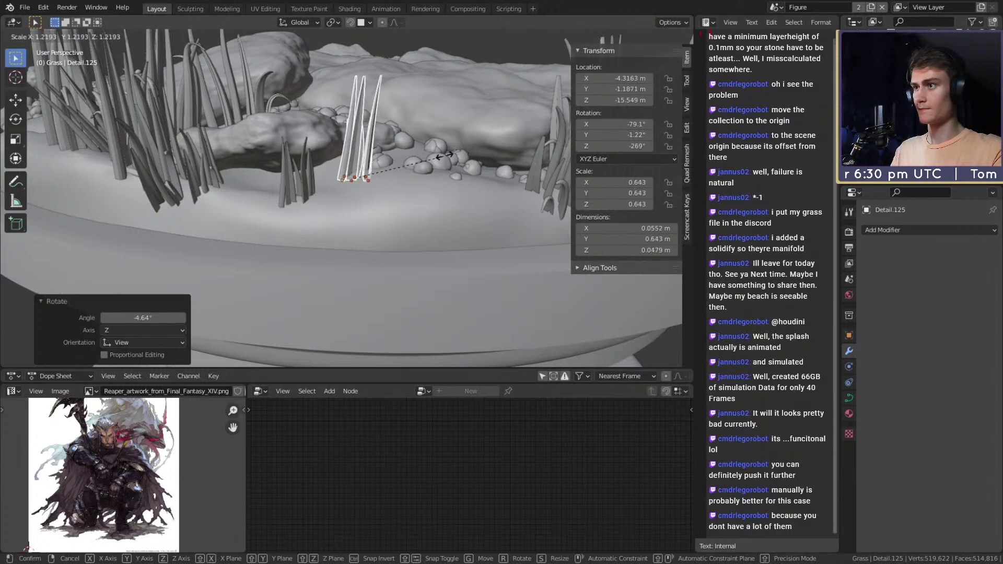
click(333, 177)
Step: Duplicate the small clump toward the pebbles between the two stones and freely rotate the copy
middle_drag(400, 161, 395, 205)
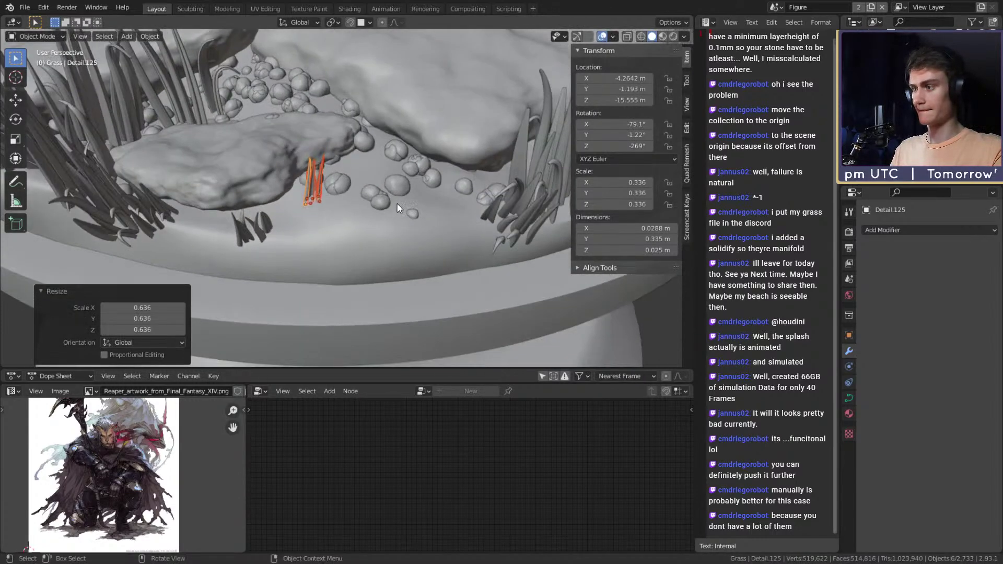
key(shift+d)
click(469, 178)
key(r)
key(r)
click(465, 185)
Step: Adjust the pebble-side clump's height along Z and scale it by about 1.42
middle_drag(465, 185, 434, 186)
key(g)
key(z)
click(466, 144)
key(s)
click(507, 158)
scroll(368, 189, down, 8)
scroll(368, 188, up, 8)
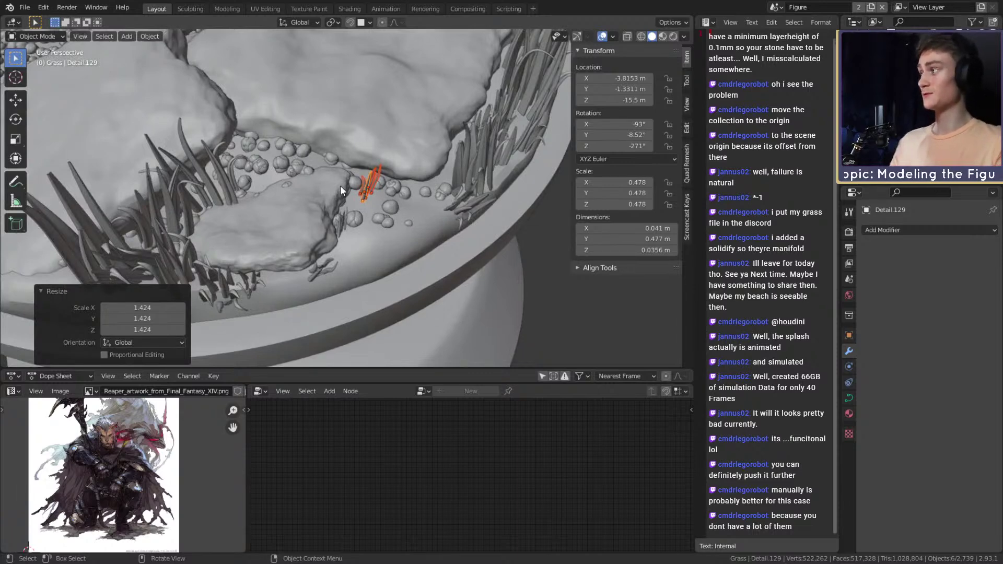
Step: Raise the enlarged clump among the pebbles about 0.025 m along Z
middle_drag(372, 181, 397, 217)
key(g)
key(z)
click(442, 198)
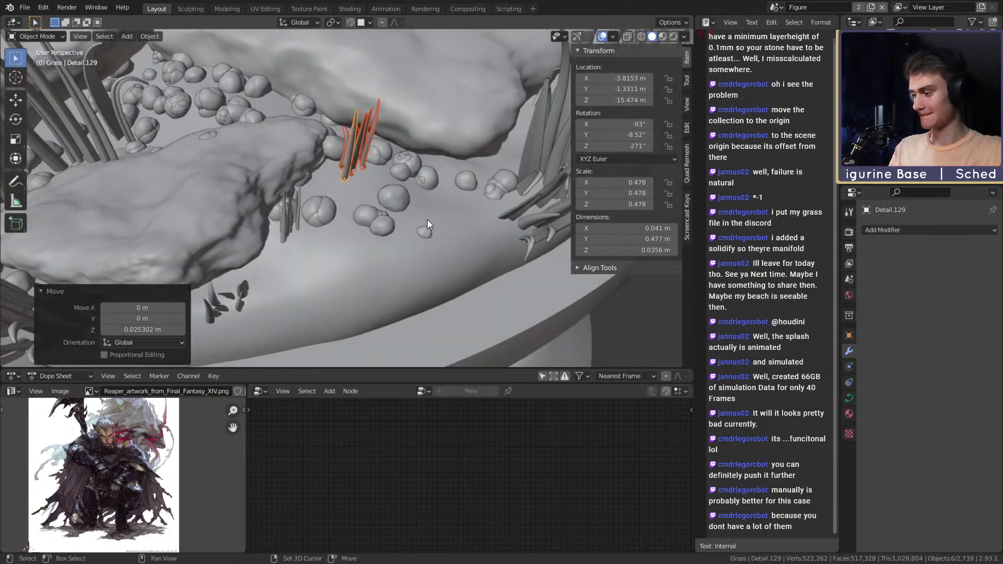
Step: Duplicate the clump among the pebbles within the ground plane, rotate the copy around Z, and scale it by about 0.63
key(shift+d)
key(shift+z)
click(428, 237)
key(r)
key(z)
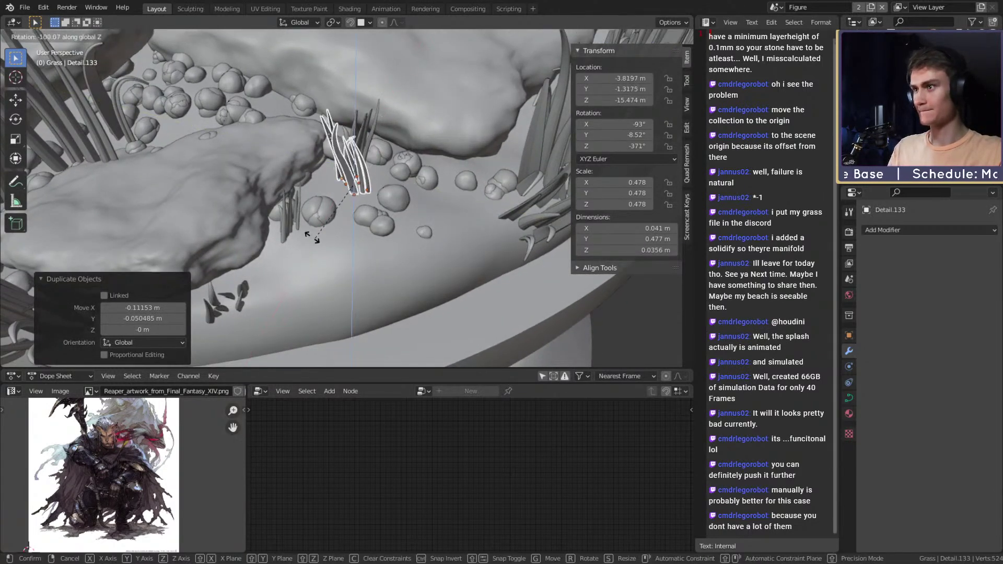
click(407, 225)
key(s)
click(415, 216)
middle_drag(415, 216, 330, 258)
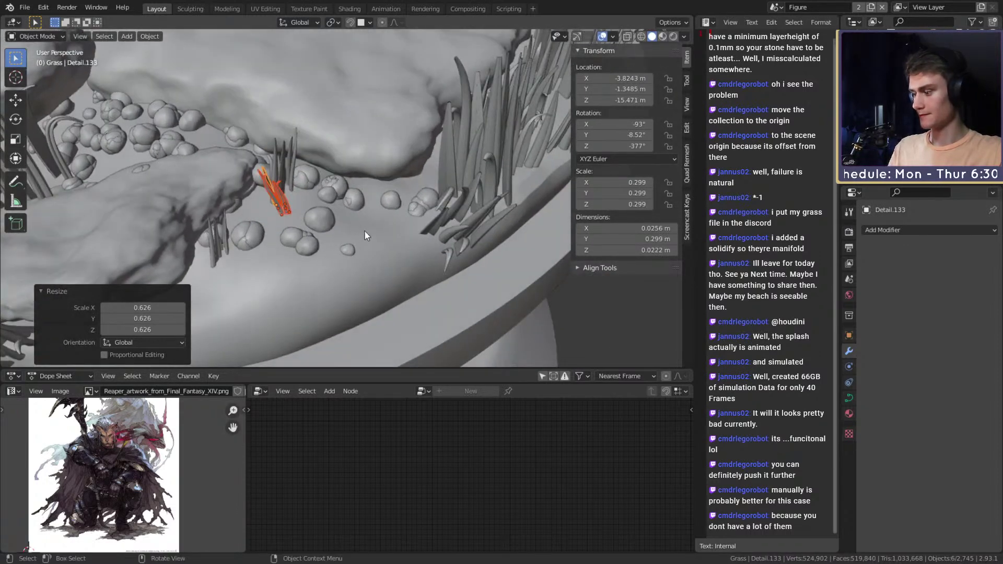
Step: Freely rotate individual blades of the small copied clump beside the stone's tip to fan them out
click(286, 206)
key(r)
key(r)
click(273, 201)
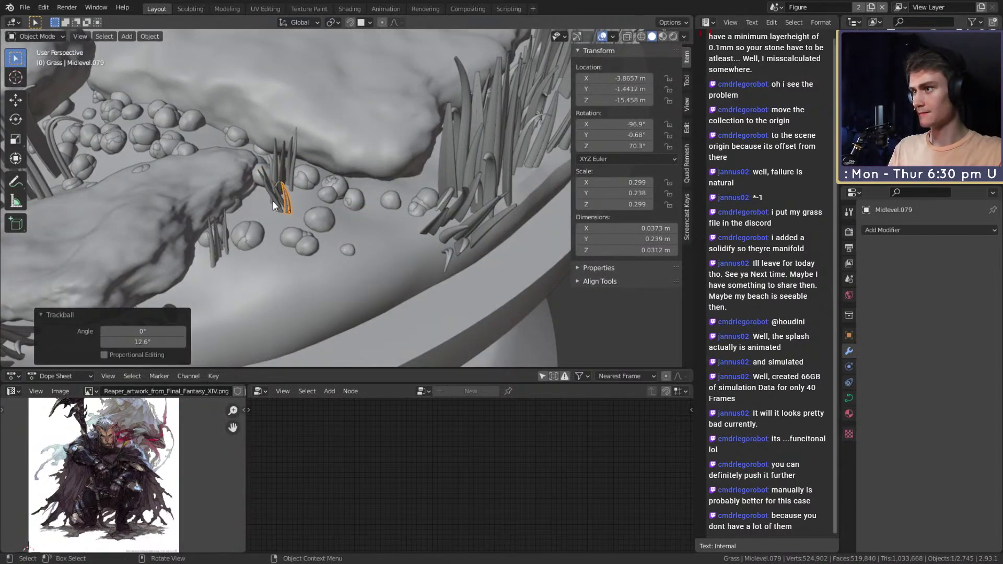
click(278, 196)
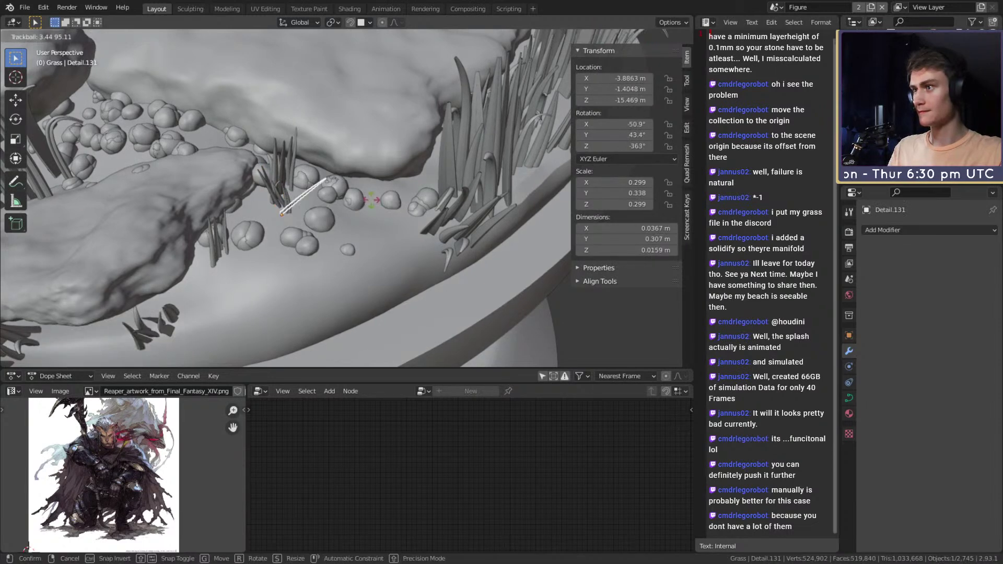
click(279, 197)
key(r)
key(r)
click(370, 185)
Step: Freely rotate two more single blades of the small clump at the stone's tip
scroll(365, 187, down, 2)
middle_drag(366, 188, 297, 200)
scroll(313, 193, up, 3)
click(298, 202)
key(r)
key(r)
click(355, 215)
click(277, 199)
key(r)
key(r)
click(369, 215)
Step: Select the grass clumps between the two stones and duplicate them within the ground plane toward the pebbles near the outer grass
middle_drag(369, 215, 347, 218)
key(alt+z)
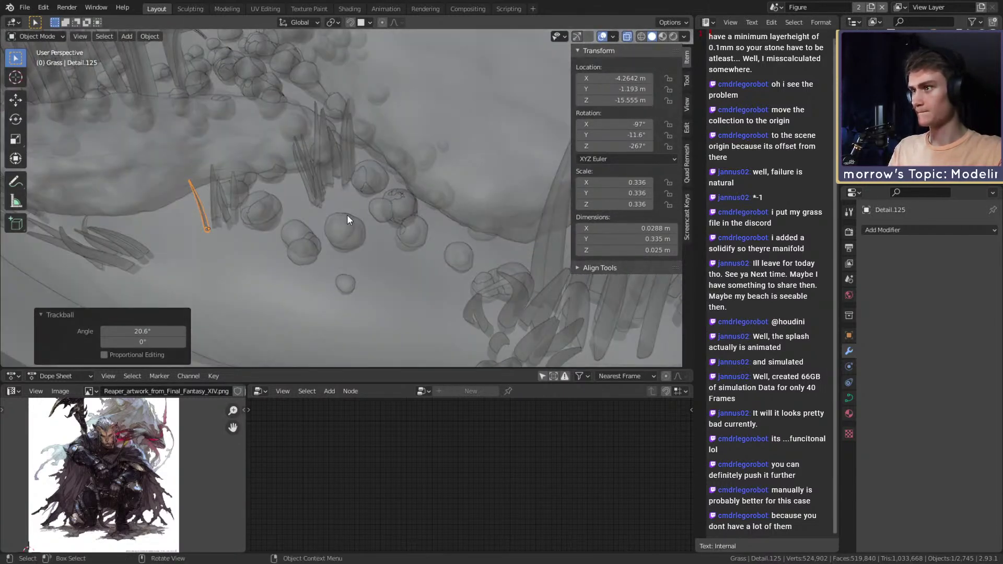
key(c)
drag(342, 211, 344, 190)
key(Escape)
key(alt+z)
middle_drag(362, 221, 391, 224)
key(g)
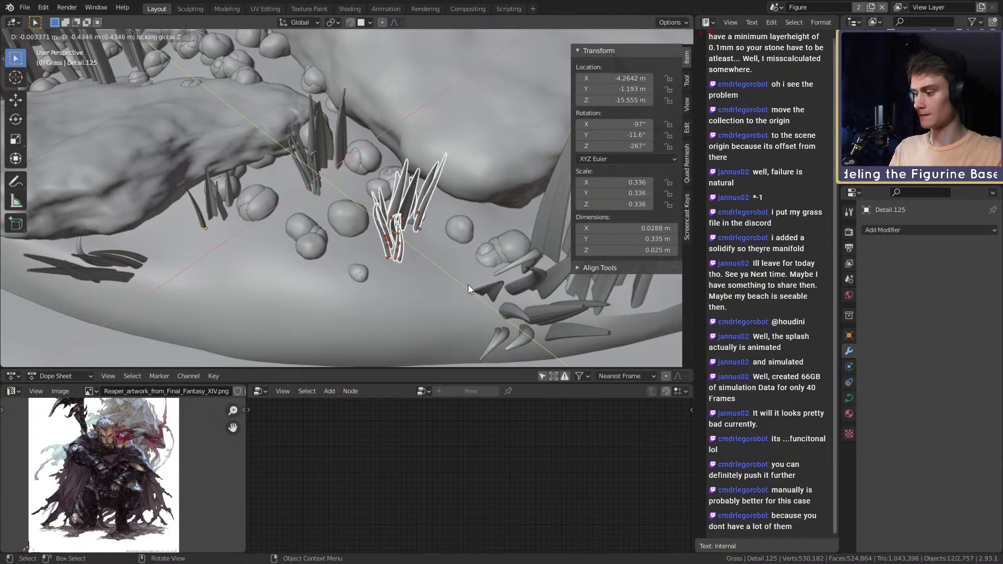
click(466, 288)
Step: Rotate the duplicated clumps around Z, tilt them in the view, and move them onto the ground by the upper stone
key(r)
key(z)
click(455, 156)
middle_drag(455, 156, 450, 239)
key(r)
click(368, 135)
key(g)
click(403, 161)
Step: Duplicate the clumps again toward the tall outer grass, scale the copy down, and rotate it freely
key(shift+d)
click(474, 247)
key(s)
click(452, 245)
key(r)
key(r)
click(445, 221)
Step: Rotate the newest copy around Z, seat it in the ground beside the tall outer grass, and deselect everything
key(g)
click(469, 192)
key(r)
key(z)
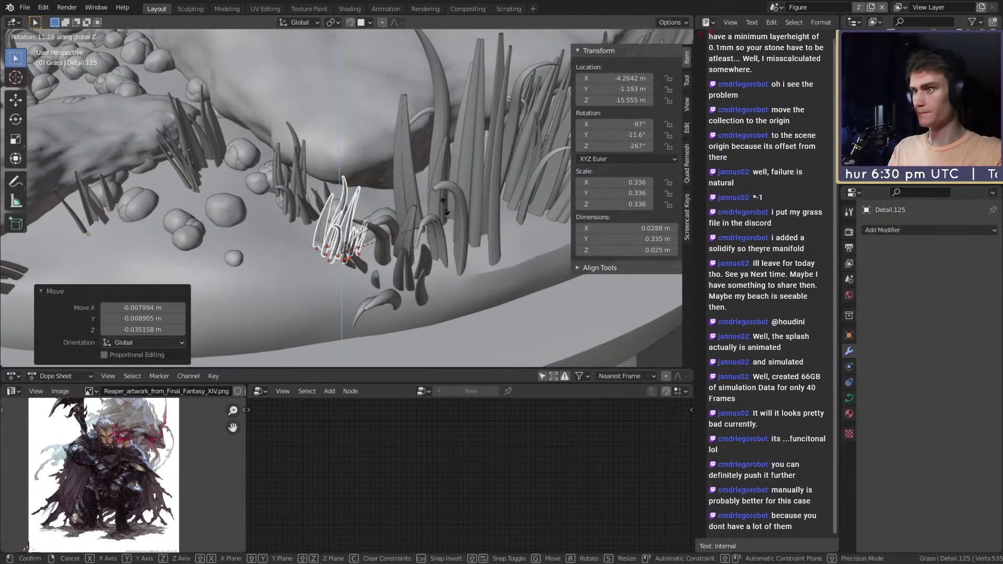
click(296, 181)
middle_drag(324, 183, 397, 268)
key(g)
click(447, 197)
key(g)
click(359, 242)
scroll(343, 242, down, 4)
scroll(394, 157, down, 6)
key(alt+a)
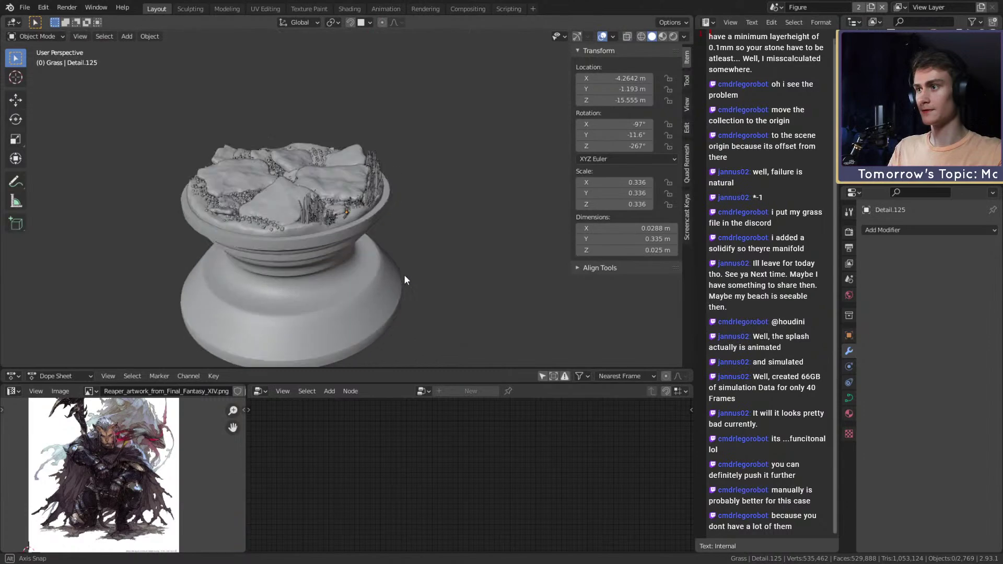
Step: Select the long row of grass clumps along the rim and duplicate it about -1.39 m in X and 6.06 m in Y
scroll(405, 210, up, 6)
mouse_move(358, 206)
middle_down()
mouse_move(350, 273)
mouse_move(416, 210)
mouse_move(365, 221)
mouse_move(437, 220)
mouse_move(458, 236)
mouse_move(321, 189)
mouse_move(354, 194)
mouse_move(405, 243)
middle_up()
scroll(350, 273, down, 5)
scroll(415, 211, up, 4)
scroll(437, 221, up, 3)
key(alt+z)
key(c)
mouse_move(486, 256)
mouse_down()
mouse_move(447, 217)
mouse_move(205, 231)
mouse_up()
key(Escape)
middle_drag(308, 233, 484, 264)
key(alt+z)
scroll(351, 238, down, 4)
key(shift+d)
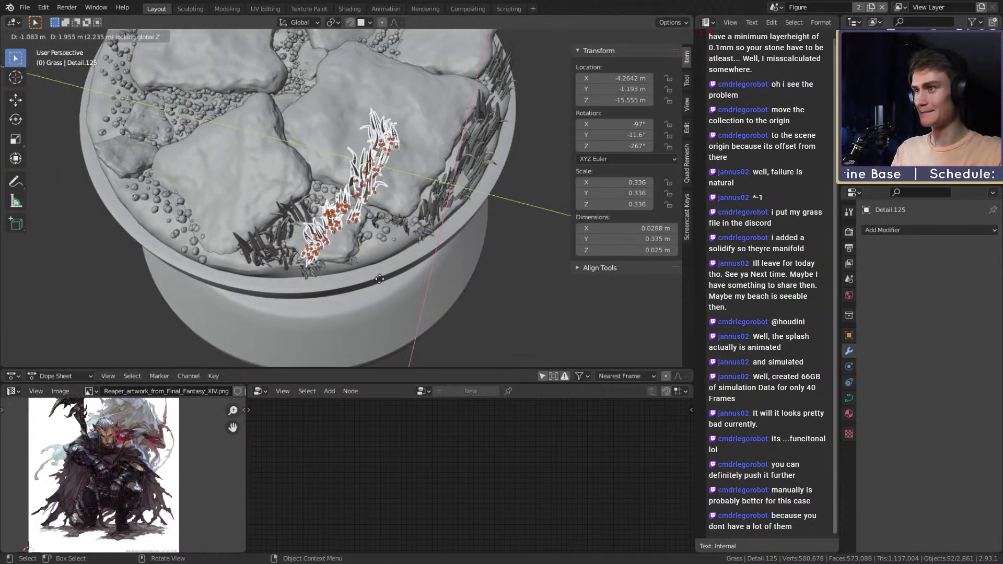
click(246, 251)
middle_drag(246, 251, 413, 261)
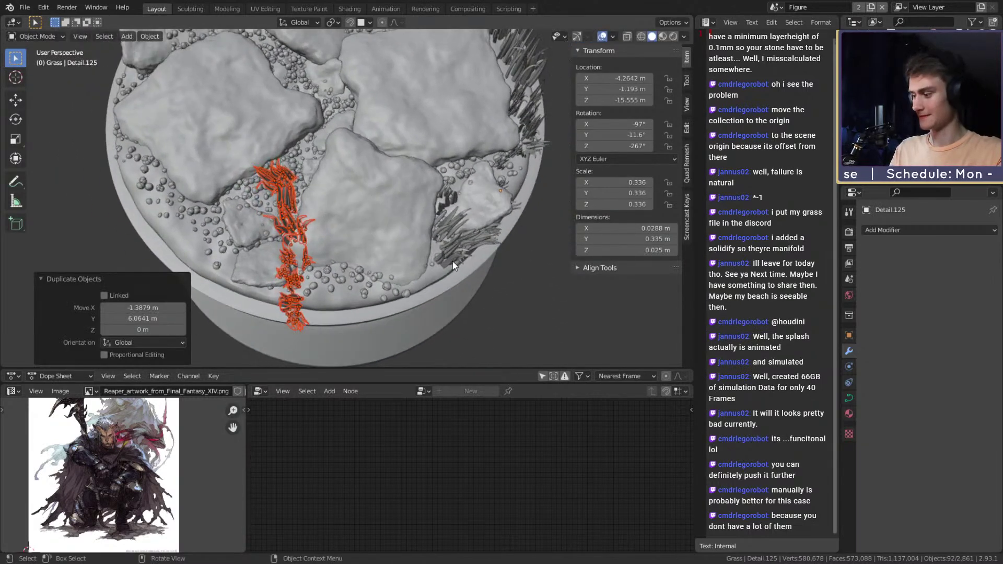
Step: Rotate the duplicated grass row -105° around Z and move it about 2.15 m in X and 1.61 m in Y
key(r)
key(z)
click(268, 337)
middle_drag(268, 337, 446, 266)
key(g)
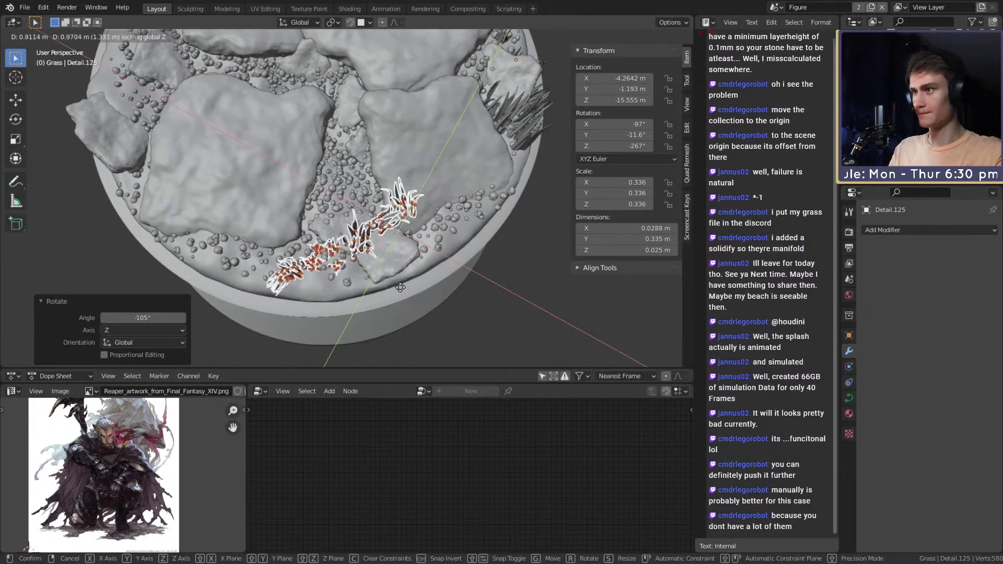
click(448, 275)
Step: Rotate the grass row around Z to follow the rim, reposition it on the ground, and tilt it 1.61° in the view
key(r)
key(z)
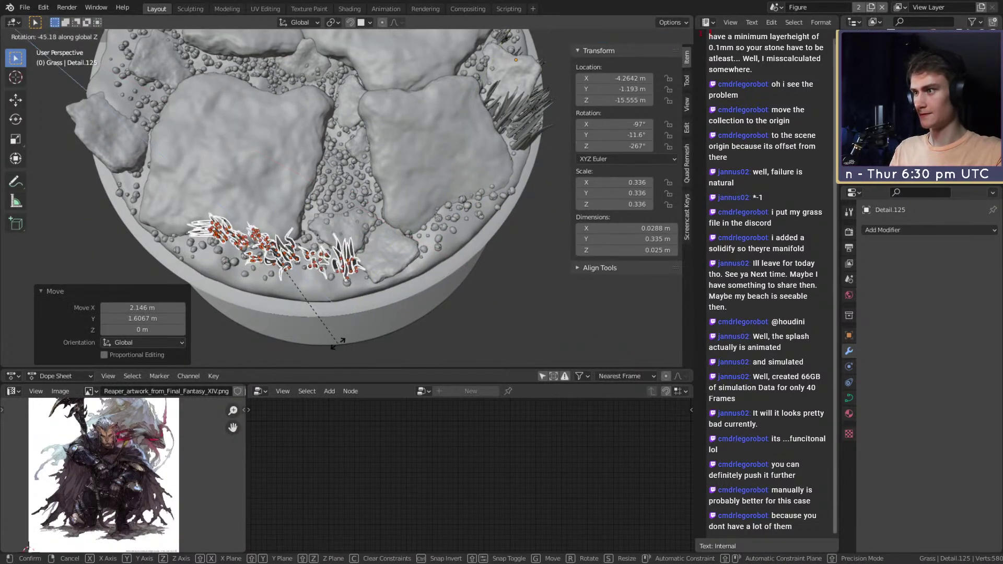
click(350, 332)
middle_drag(351, 332, 363, 214)
key(g)
click(332, 193)
key(g)
click(497, 210)
key(r)
click(478, 230)
Step: Select only the tall clump in the middle of the new row and lower it about 0.084 m along Z
key(alt+z)
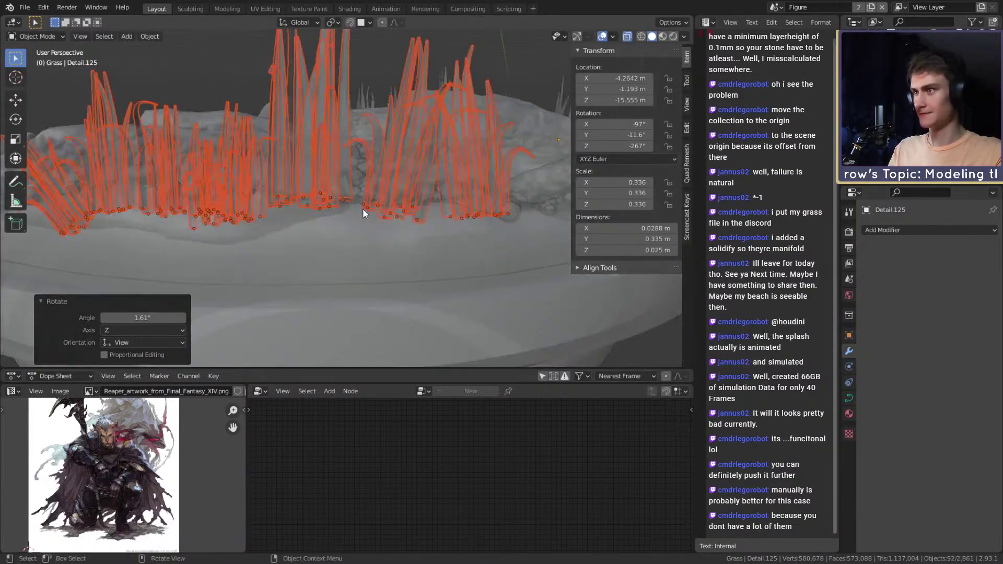
key(alt+a)
key(c)
drag(325, 208, 299, 202)
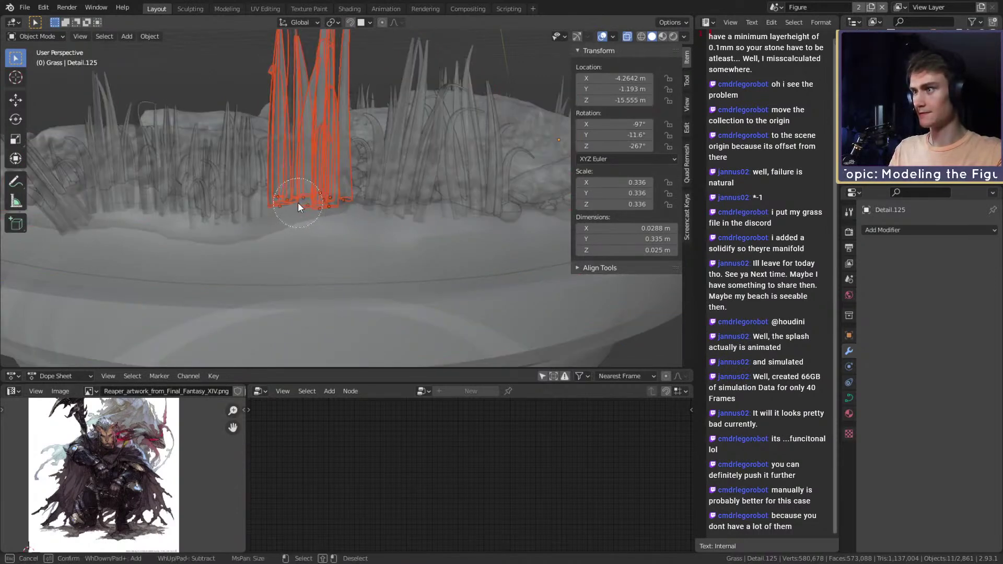
key(Escape)
key(alt+z)
key(g)
key(z)
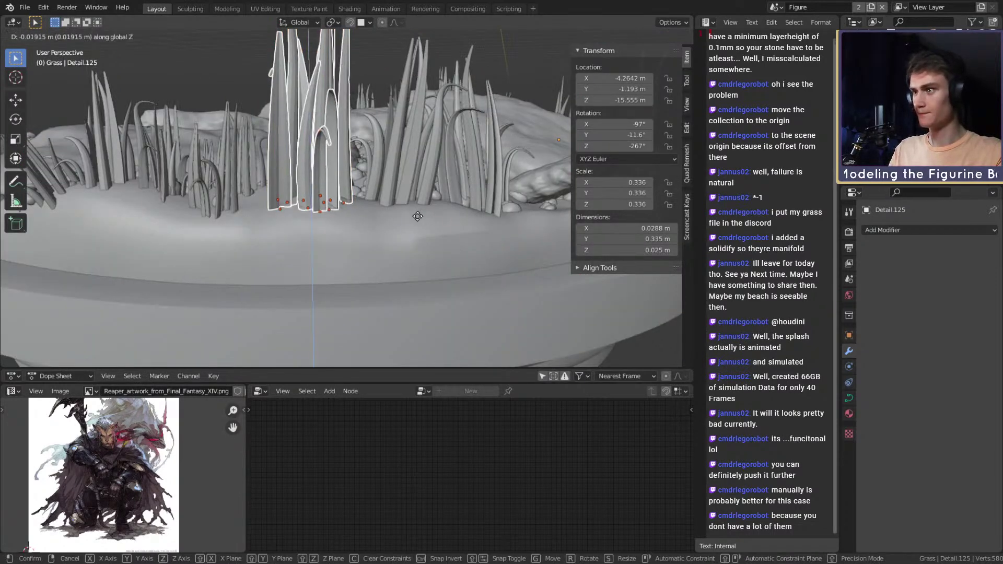
click(415, 225)
Step: Freely rotate the tall middle clump by about 7.45° and 8.59°, then scale it down
middle_drag(418, 224, 486, 208)
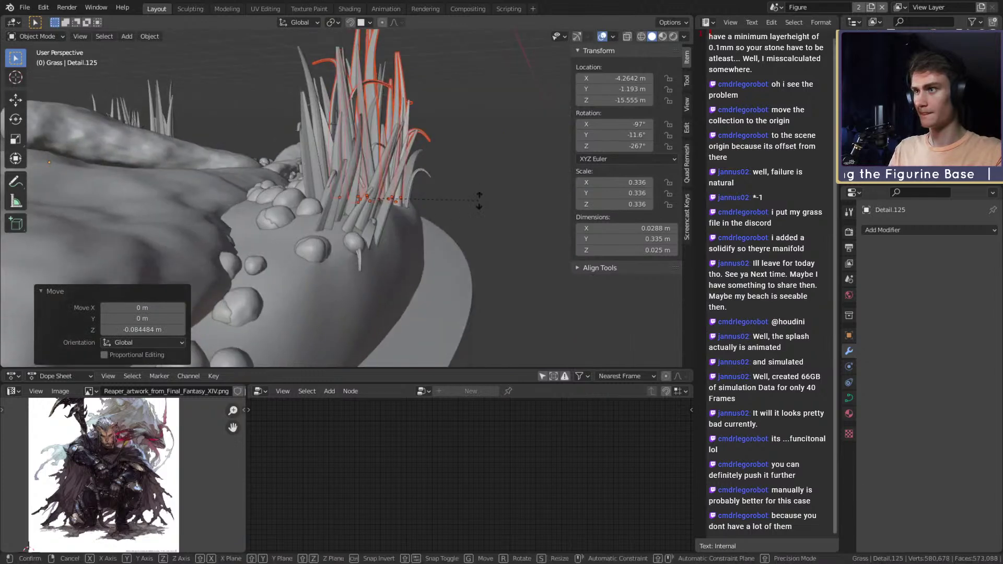
key(r)
key(r)
key(Escape)
key(KP_Decimal)
key(s)
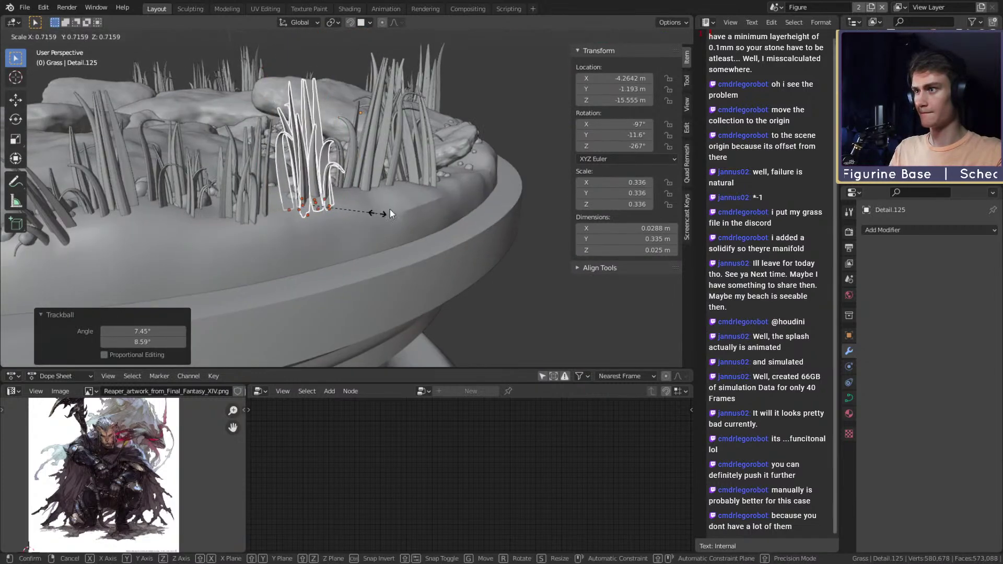
click(331, 218)
Step: Select the thick blades at the front of the row, scale them by about 1.1, and rotate them freely
key(alt+z)
key(alt+a)
key(c)
drag(388, 205, 371, 208)
key(Escape)
key(alt+z)
key(s)
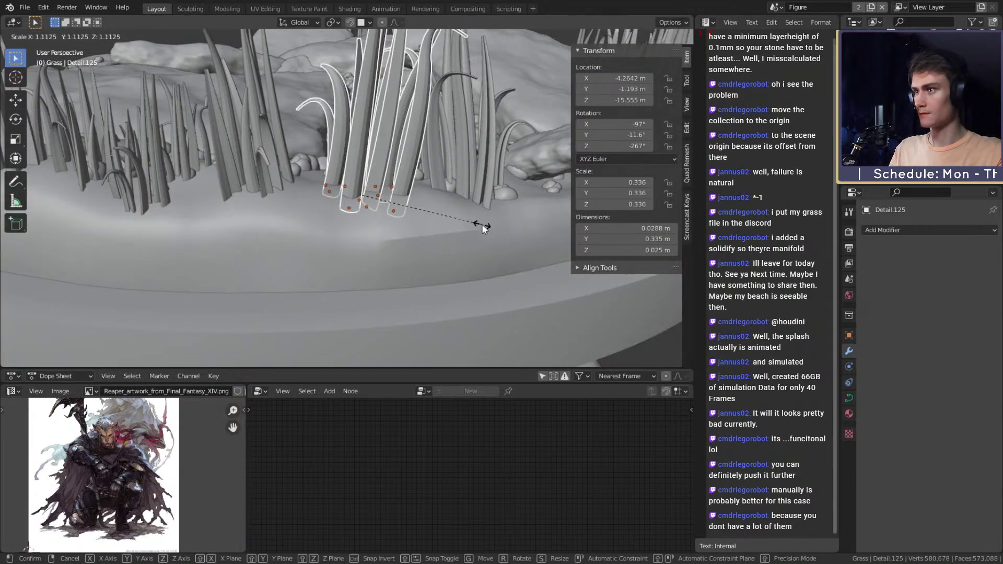
click(481, 224)
key(r)
key(r)
click(456, 223)
Step: Freely rotate a single tall blade in the middle of the rim's grass row
scroll(442, 224, down, 3)
mouse_move(438, 224)
middle_down()
mouse_move(362, 247)
mouse_move(360, 188)
mouse_move(425, 228)
middle_up()
click(359, 188)
key(r)
key(r)
click(298, 205)
Step: Select four blades spread along the rim's grass row and freely rotate them together
click(292, 202)
shift+click(220, 186)
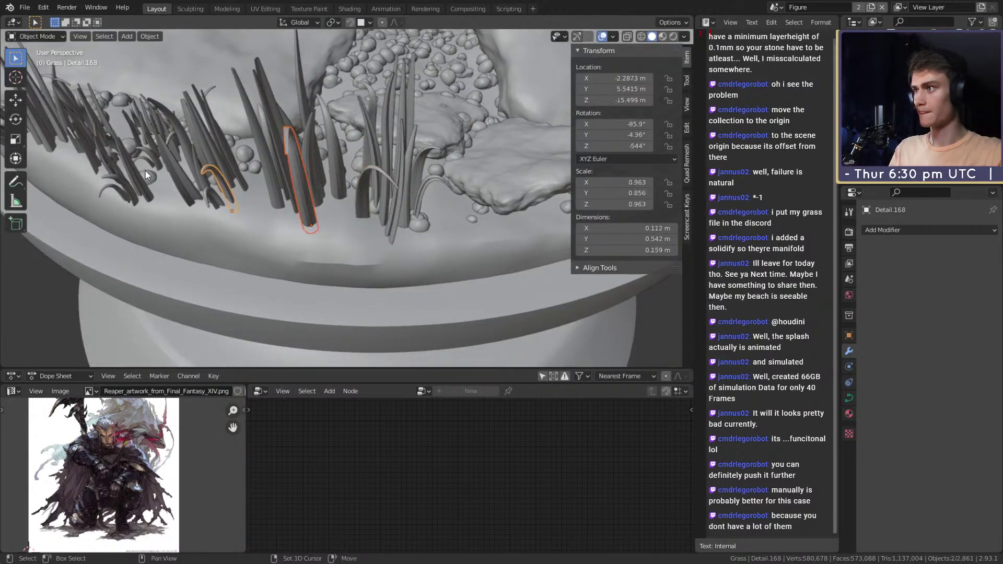
shift+click(142, 177)
shift+click(79, 120)
key(r)
key(r)
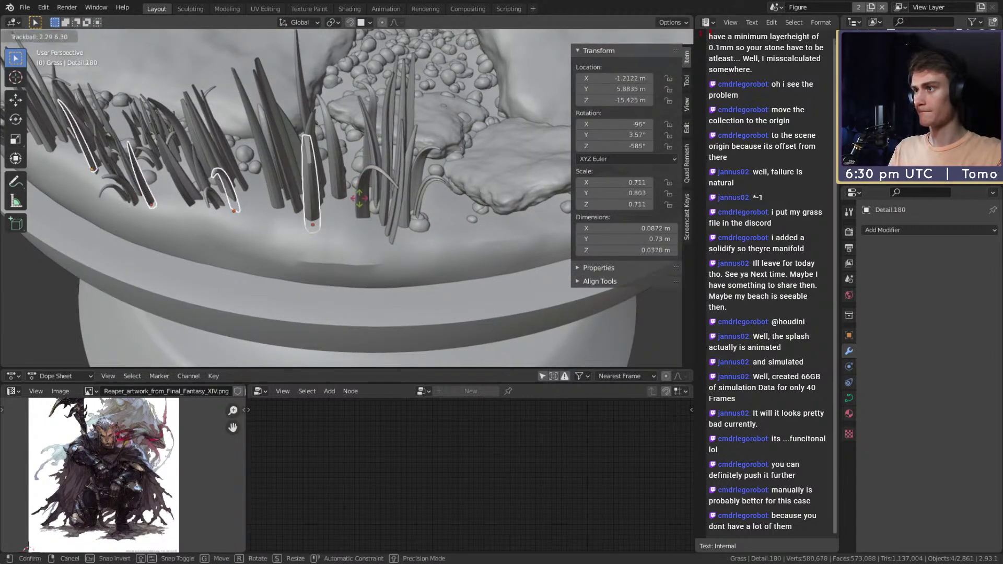
click(362, 201)
Step: Freely rotate the wide front blade and another single blade of the row to vary their lean
middle_drag(363, 202, 369, 208)
click(334, 204)
key(r)
key(r)
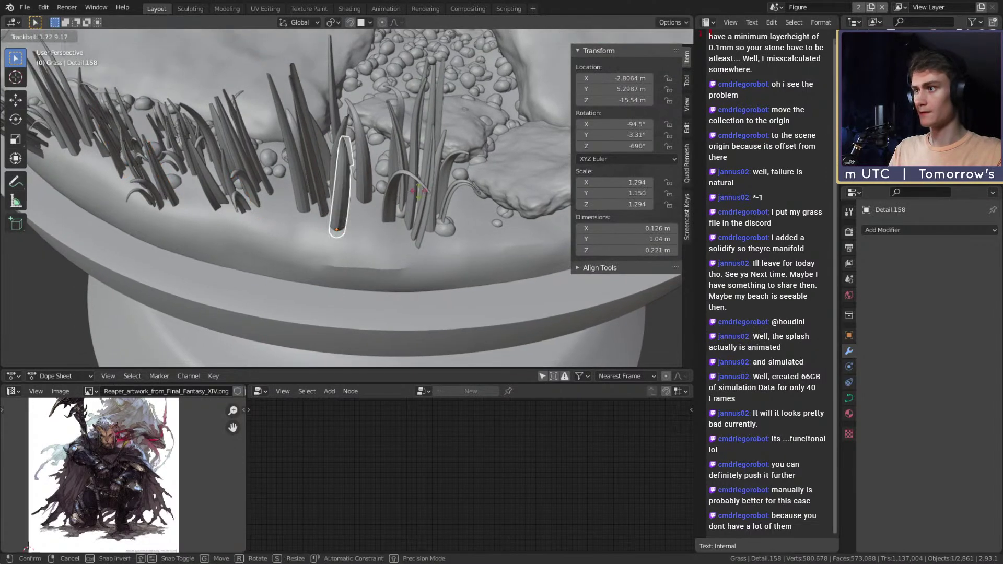
click(309, 149)
middle_drag(309, 149, 323, 231)
click(295, 219)
key(r)
key(r)
click(255, 219)
Step: Freely rotate another single blade at the front of the rim's grass row to vary its lean
middle_drag(255, 219, 303, 235)
click(299, 233)
key(r)
key(r)
click(366, 217)
Step: Freely rotate the long front blade leaning over near the short end of the rim's grass row
middle_drag(366, 218, 227, 236)
click(228, 236)
key(r)
key(r)
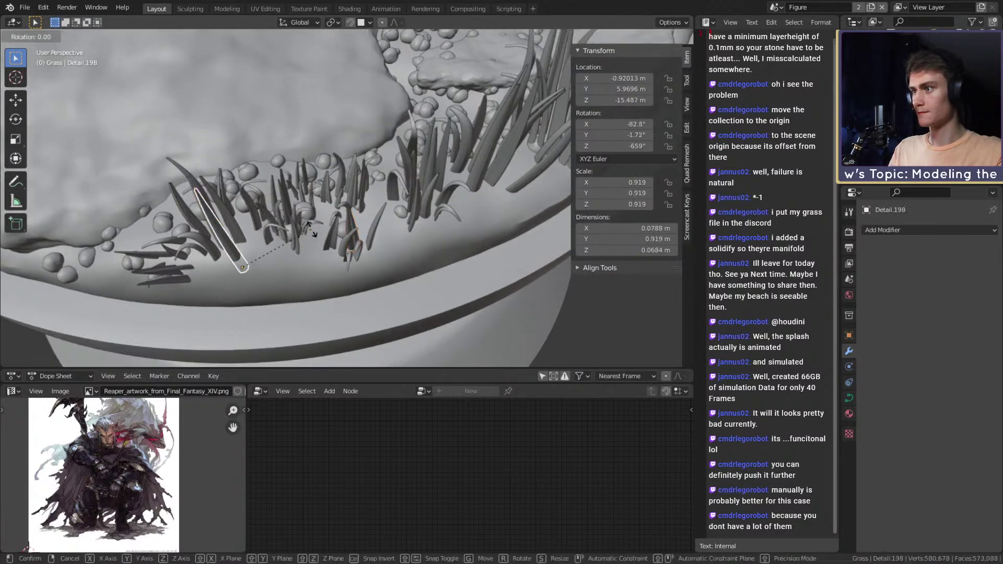
click(312, 244)
Step: Freely rotate the long leaning blade just behind the one adjusted before it
click(237, 230)
key(r)
key(r)
right_click(298, 237)
key(r)
key(r)
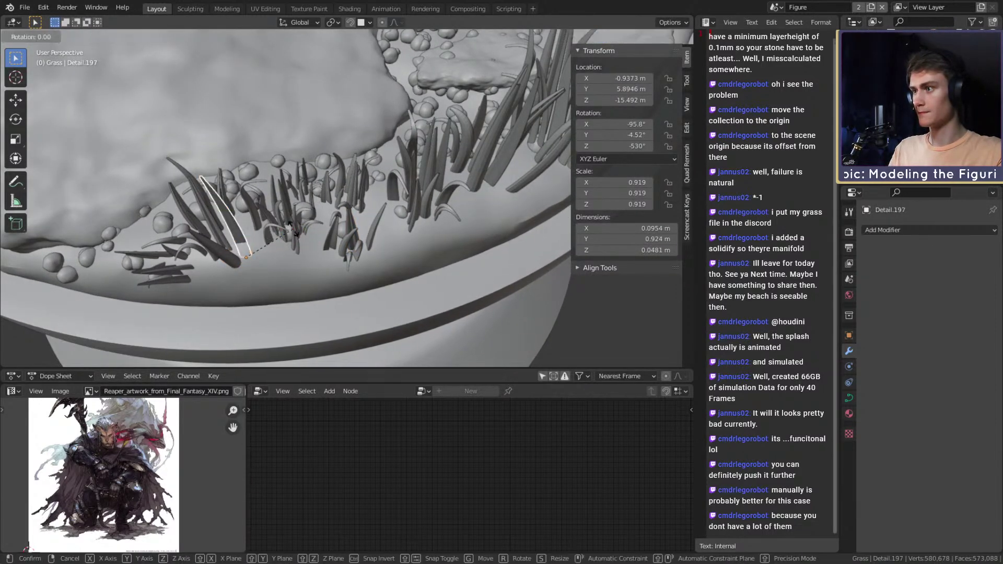
click(299, 236)
Step: Freely rotate a short blade and the small curled blade in the low part of the grass row
click(297, 247)
key(r)
key(r)
click(307, 250)
click(282, 230)
key(r)
key(r)
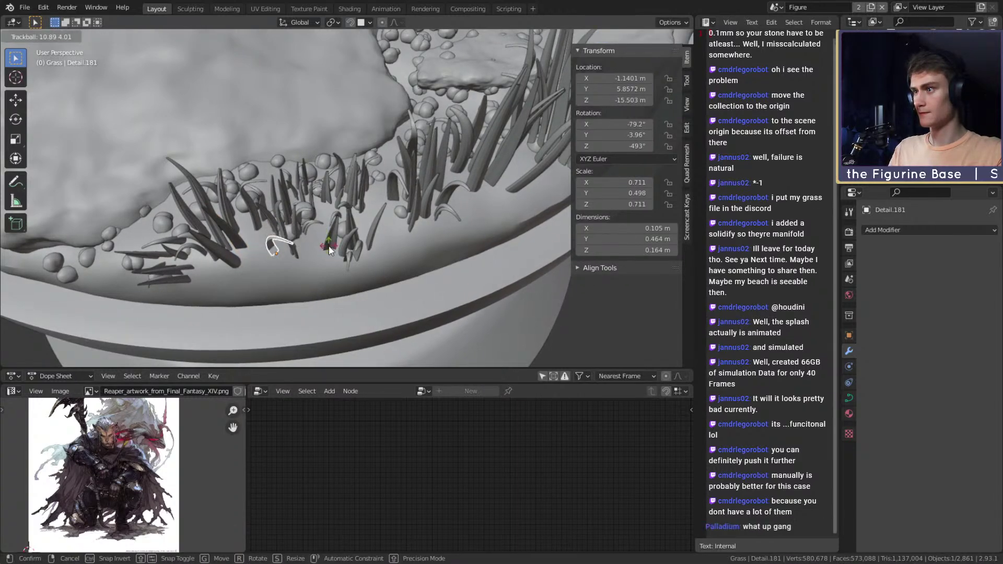
click(328, 246)
Step: Examine the grass row along the base's rim from a low side angle and from above
scroll(329, 241, down, 4)
middle_drag(328, 239, 359, 206)
scroll(352, 191, down, 3)
scroll(344, 189, up, 4)
scroll(345, 199, up, 4)
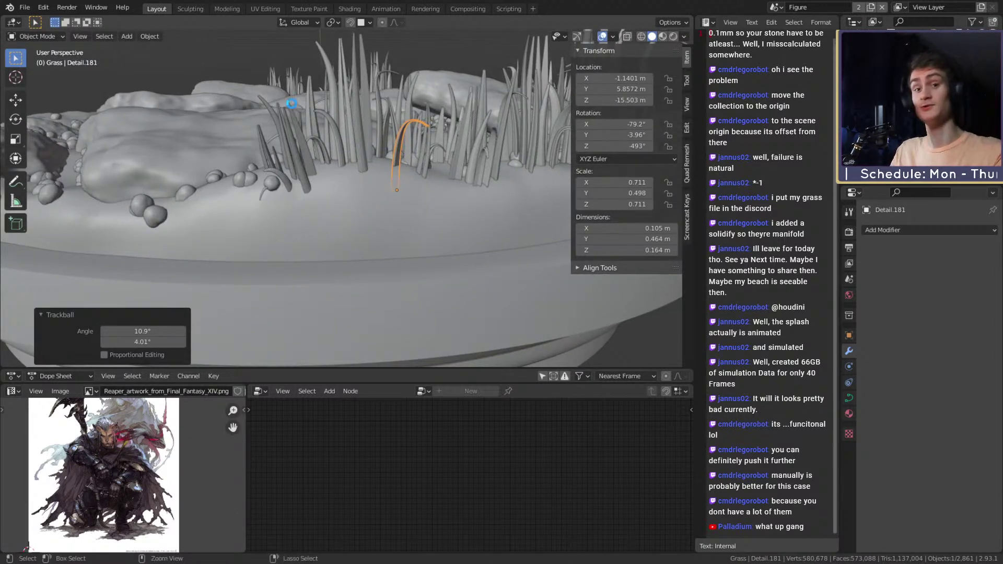
scroll(312, 206, down, 5)
middle_drag(312, 206, 365, 228)
scroll(314, 193, up, 4)
scroll(274, 144, up, 3)
scroll(319, 182, up, 3)
scroll(317, 179, down, 5)
middle_drag(360, 100, 362, 168)
scroll(340, 204, up, 2)
Step: Select three blades in the tall part of the rim's grass row and duplicate them along the ground plane
click(342, 205)
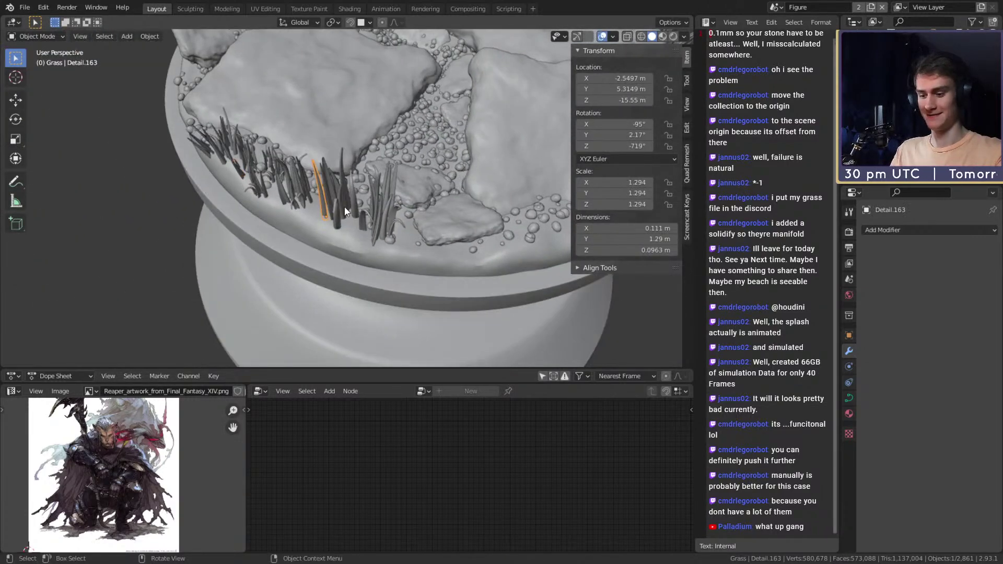
scroll(344, 206, up, 2)
middle_drag(344, 206, 476, 205)
scroll(340, 196, up, 4)
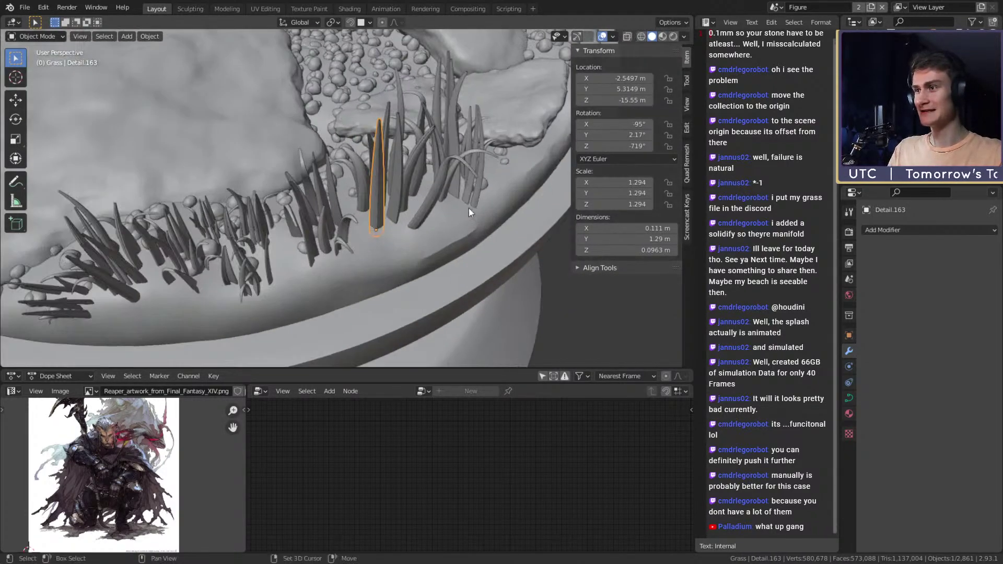
scroll(373, 215, down, 3)
middle_drag(373, 215, 430, 248)
shift+click(431, 187)
middle_drag(430, 187, 488, 205)
key(shift+d)
key(shift+z)
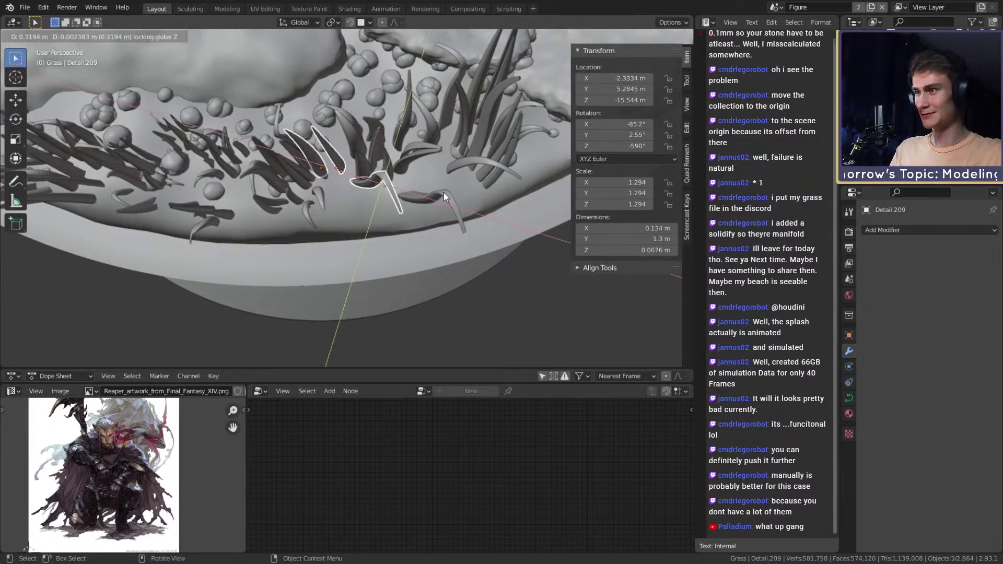
click(524, 199)
Step: Rotate the three duplicated blades around the Z axis, scale them, and deselect them
key(r)
key(z)
click(524, 199)
middle_drag(525, 199, 550, 233)
key(s)
click(443, 214)
scroll(425, 203, down, 8)
scroll(549, 233, down, 6)
click(456, 218)
Step: Duplicate the arched blade, the upright blade and the wide front blade together, offset about -0.13 m in X and -0.04 m in Y
scroll(380, 223, up, 5)
middle_drag(456, 217, 408, 231)
scroll(412, 183, up, 8)
click(366, 202)
shift+click(346, 176)
shift+click(309, 221)
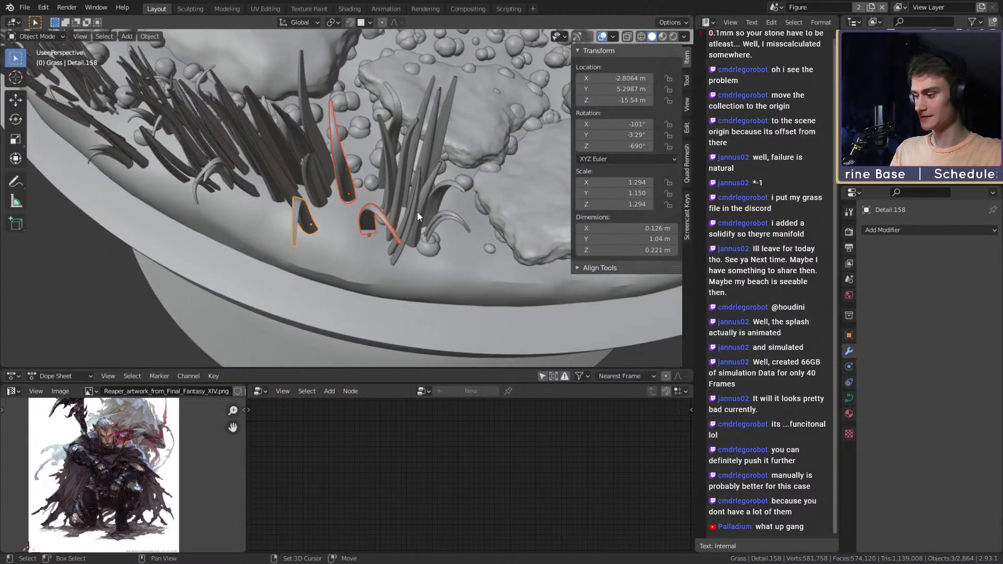
key(shift+d)
click(436, 223)
Step: Rotate the three new blade copies around the Z axis and scale them down
key(r)
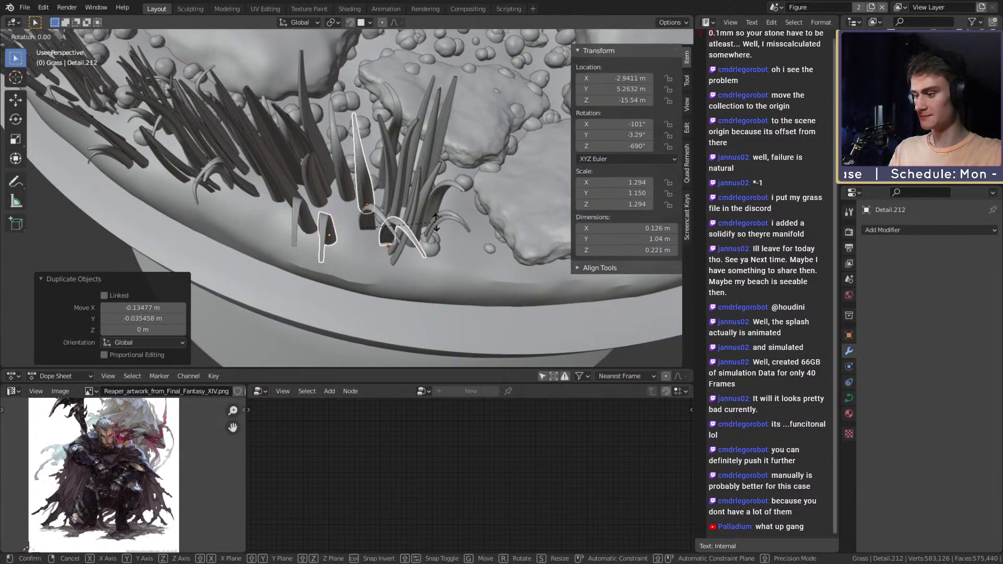
key(z)
click(318, 256)
middle_drag(393, 214, 378, 230)
key(s)
click(438, 212)
Step: Move the three scaled copies into place at the row and freely rotate them together
key(g)
click(466, 186)
key(r)
key(r)
click(497, 228)
Step: Freely rotate a single blade at the front of the row and deselect it
click(315, 222)
key(r)
key(r)
click(412, 241)
scroll(412, 242, down, 8)
click(506, 185)
Step: Using X-ray, select a small six-blade clump beside the stones and duplicate it along the ground plane toward the rim's grass row
middle_drag(507, 185, 449, 265)
scroll(375, 205, up, 6)
scroll(334, 250, up, 2)
mouse_move(375, 206)
middle_down()
mouse_move(334, 250)
mouse_move(381, 186)
mouse_move(472, 218)
mouse_move(349, 201)
mouse_move(293, 170)
mouse_move(363, 199)
middle_up()
scroll(350, 201, down, 3)
scroll(317, 219, up, 8)
scroll(316, 218, down, 4)
key(alt+z)
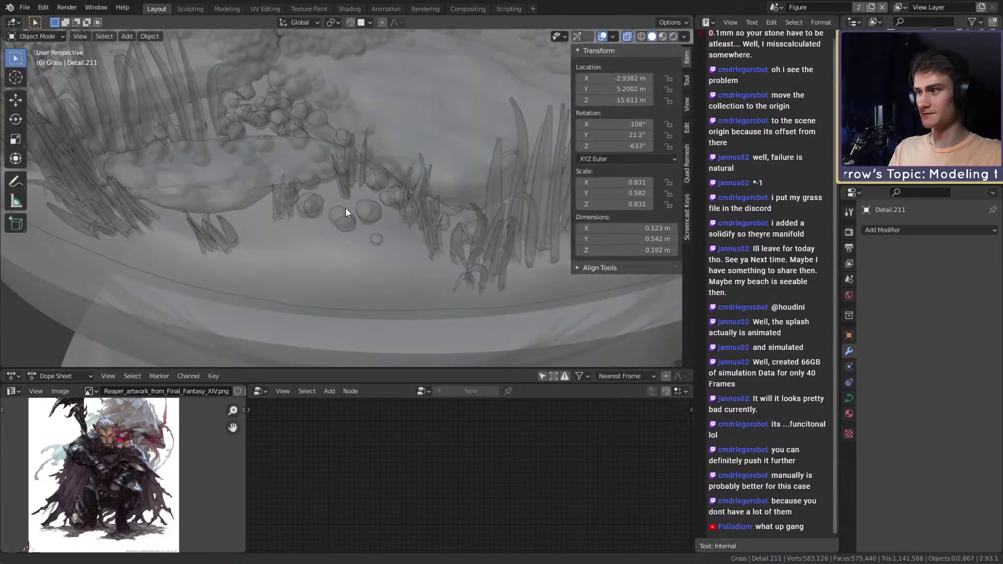
click(311, 205)
key(alt+z)
middle_drag(358, 209, 487, 181)
scroll(449, 224, up, 6)
key(g)
key(shift+z)
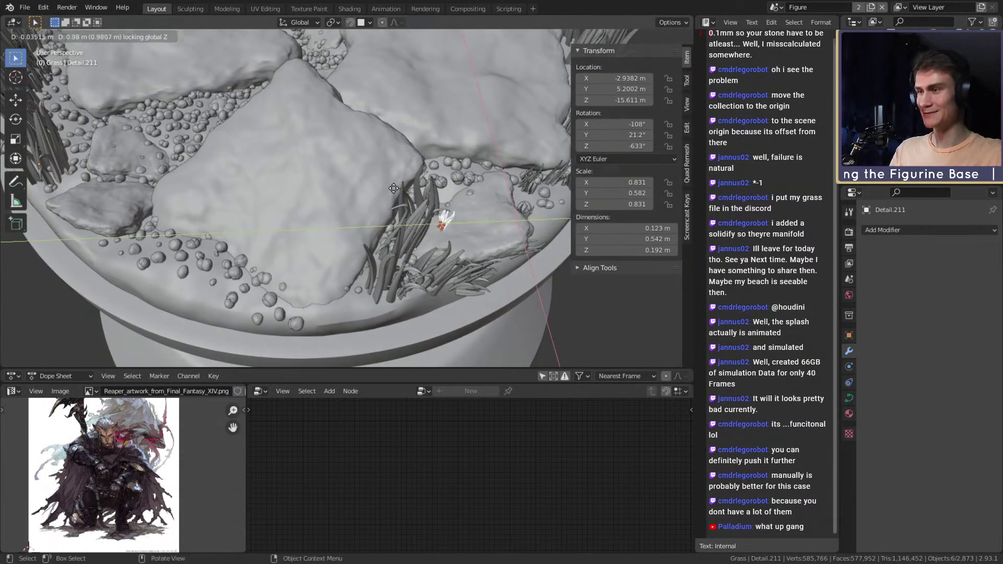
click(60, 142)
Step: Zoom to the copied clump, move it onto the ground beside the rim's tall blades, and scale it
middle_drag(60, 143, 425, 214)
key(KP_Decimal)
key(g)
click(356, 159)
key(s)
click(526, 155)
Step: Adjust the clump's scale again and freely rotate it by about 6.3° and 10.3°
key(s)
click(413, 224)
key(r)
key(r)
click(419, 211)
Step: Duplicate the clump along the ground plane toward the flat stone and freely rotate the copy
key(g)
key(shift+z)
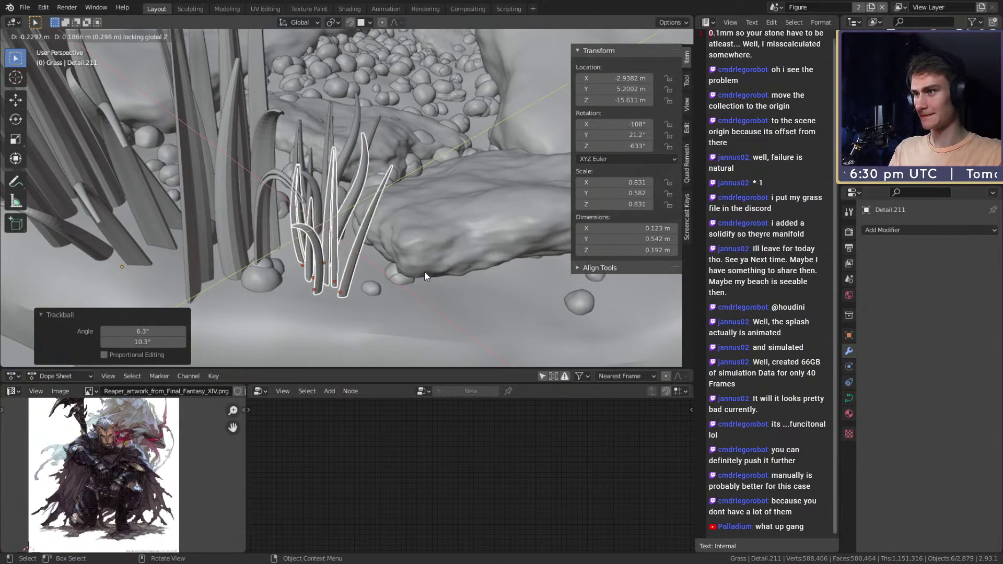
right_click(425, 271)
key(r)
key(r)
click(434, 274)
Step: Lower the copied clump by about 0.056 m to seat it in the ground
middle_drag(433, 274, 334, 269)
key(g)
click(480, 218)
Step: Duplicate the clump along the ground plane to another stone's edge and freely rotate the copy by about -11.5° and 10.9°
key(g)
key(shift+z)
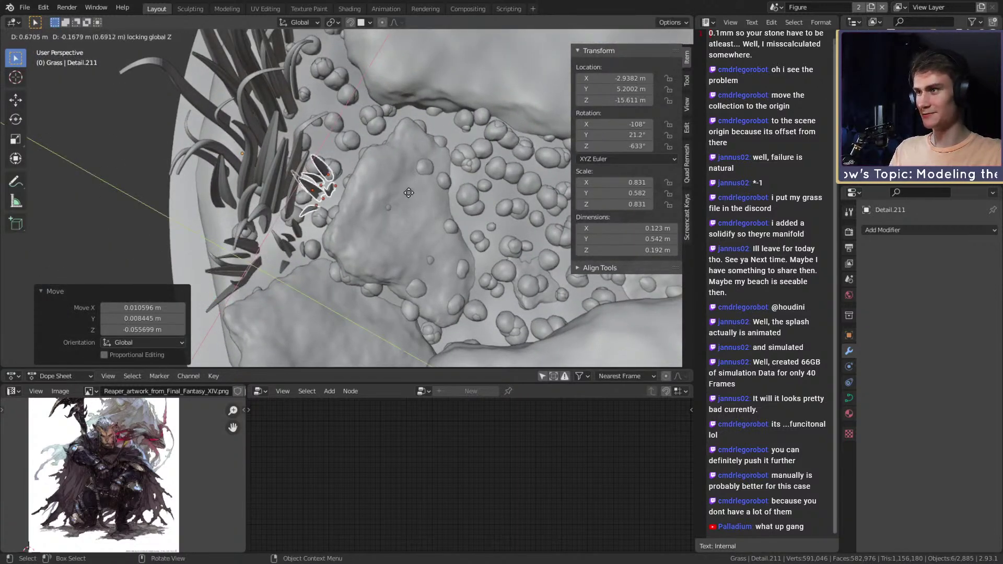
click(416, 180)
middle_drag(415, 180, 419, 229)
key(r)
click(429, 218)
Step: Check the clump at the stone's edge up close and save the file
scroll(414, 203, up, 3)
middle_drag(374, 252, 555, 191)
middle_drag(328, 216, 424, 193)
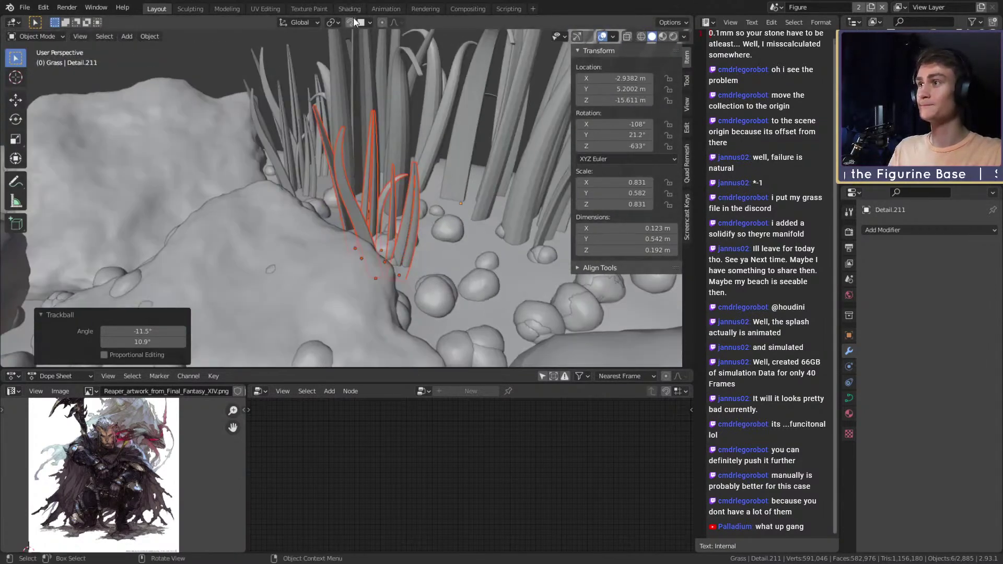
click(34, 10)
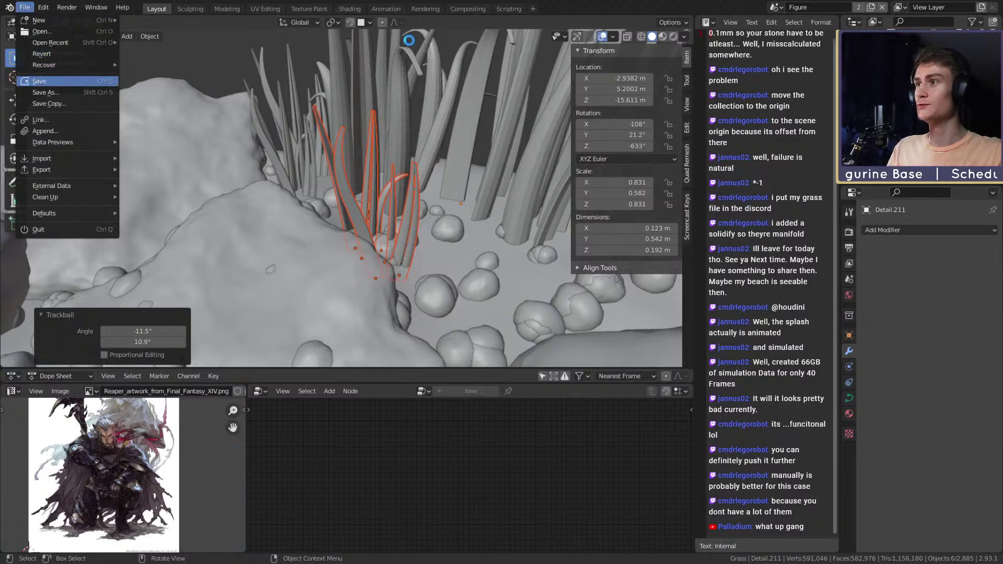
Step: Freely rotate the clump at the stone's edge by a further 2.86° and 5.73°
middle_drag(410, 152, 418, 233)
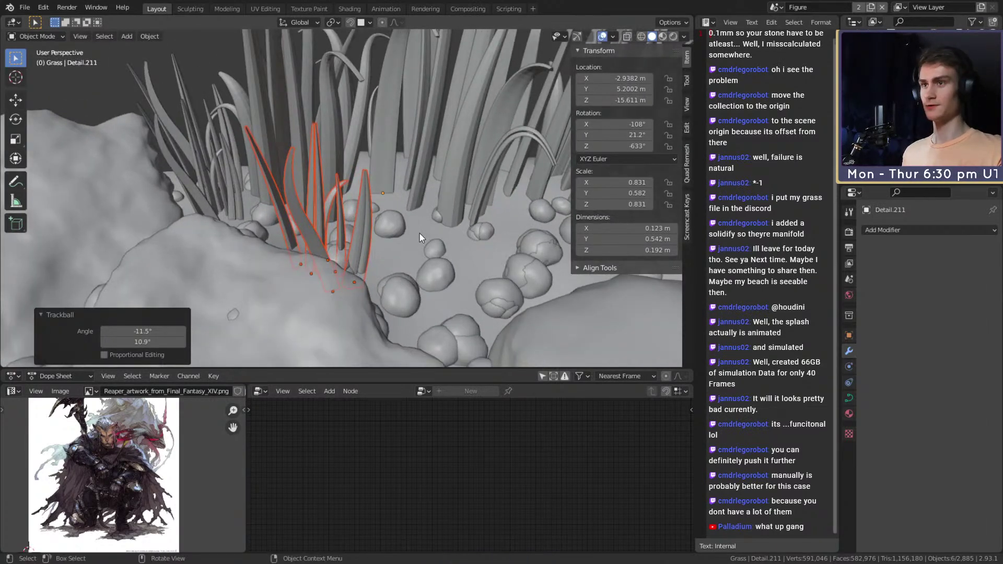
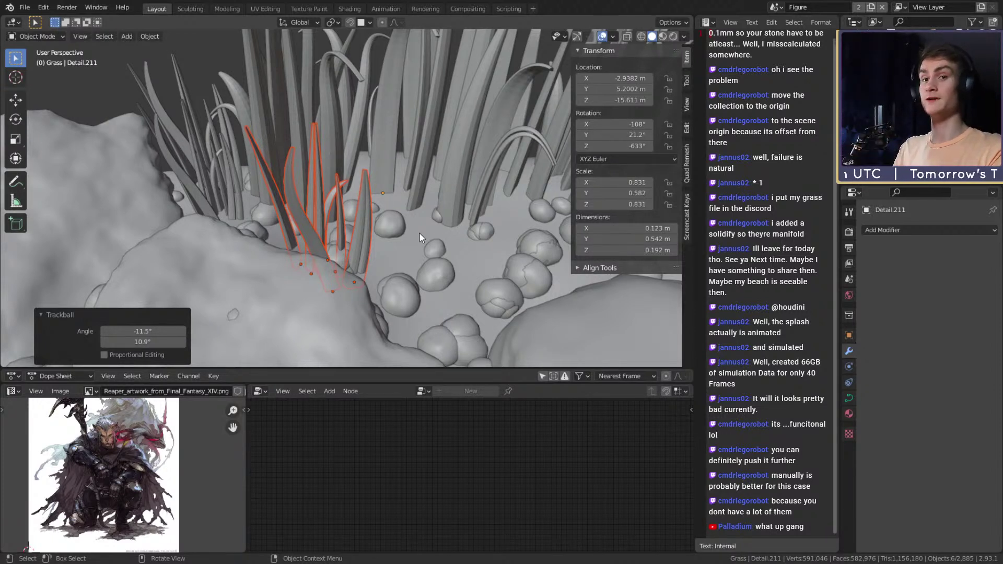
mouse_move(375, 192)
middle_down()
mouse_move(376, 217)
mouse_move(303, 223)
mouse_move(416, 249)
mouse_move(418, 268)
mouse_move(449, 229)
mouse_move(393, 206)
mouse_move(373, 181)
middle_up()
key(r)
key(r)
click(455, 222)
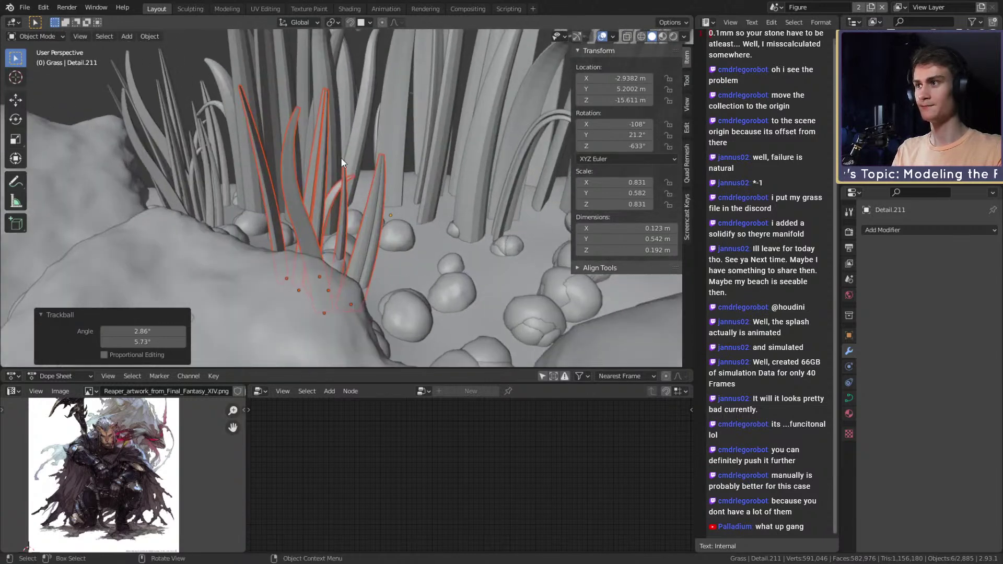
Step: Set the transform pivot to Individual Origins and enable proportional editing with Random falloff
click(331, 23)
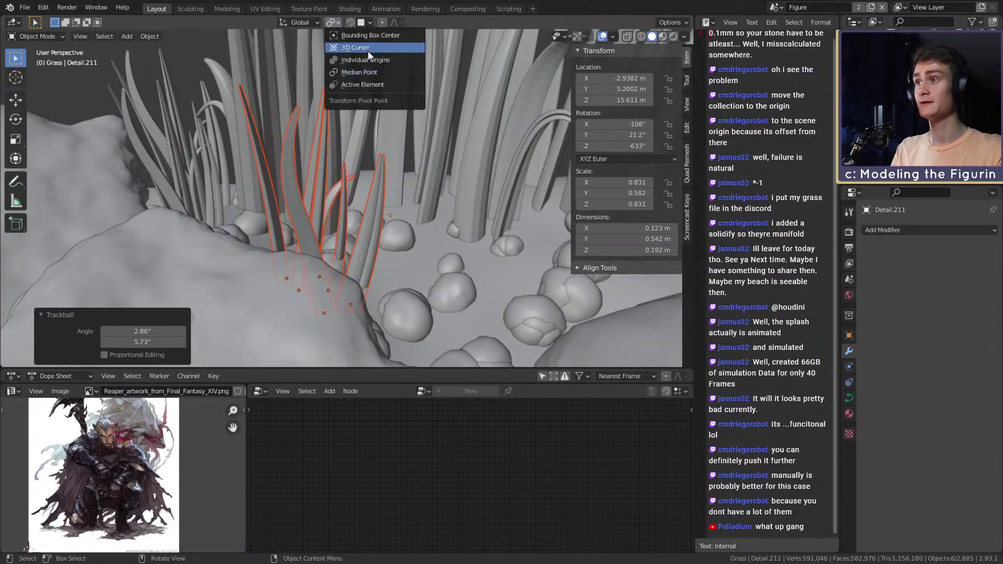
click(391, 61)
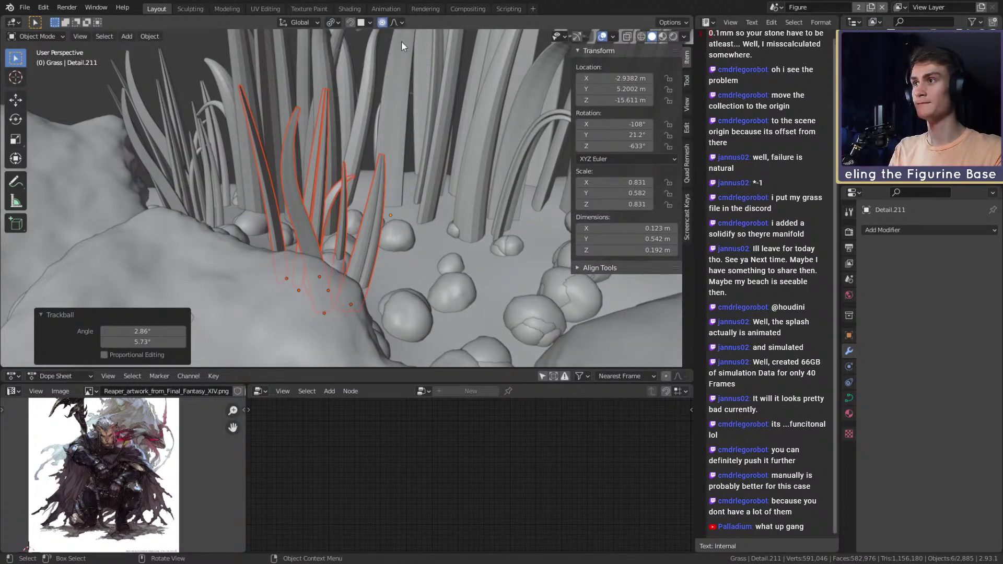
click(394, 21)
click(375, 122)
Step: Scale the clump's blades to 0.925 with random proportional falloff
scroll(421, 212, down, 4)
mouse_move(421, 212)
middle_down()
mouse_move(378, 244)
mouse_move(429, 216)
middle_up()
scroll(377, 242, up, 3)
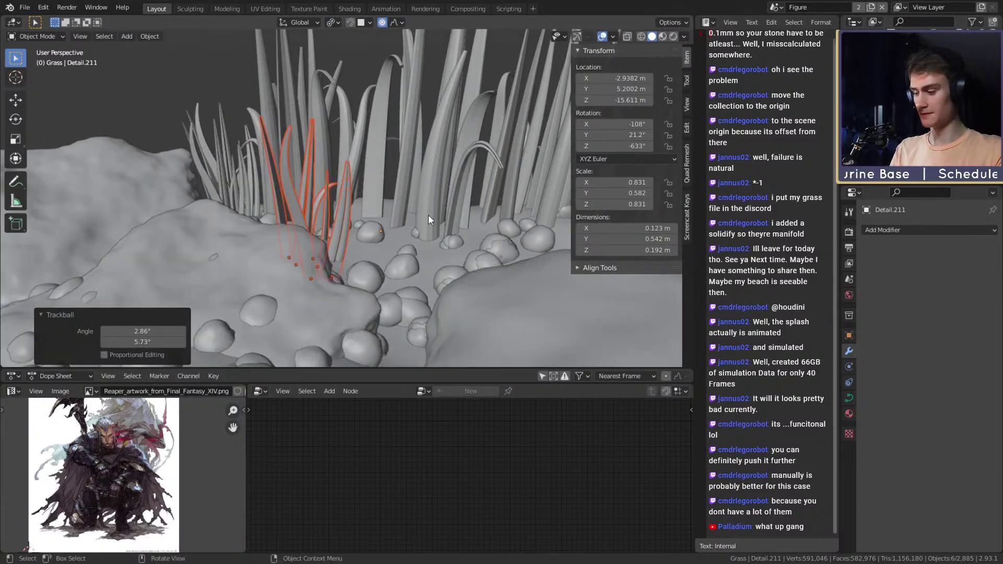
key(s)
key(z)
key(z)
key(z)
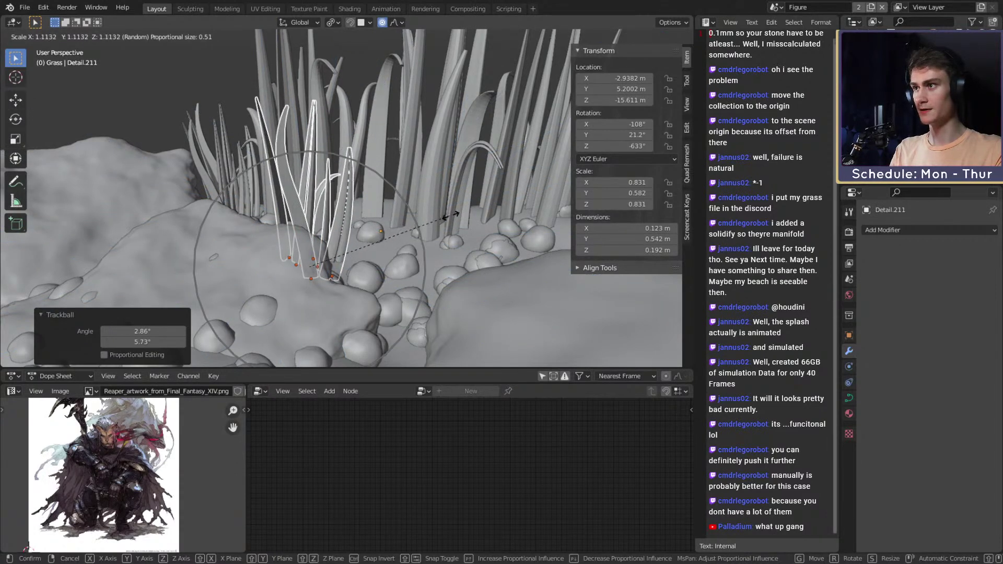
click(425, 222)
Step: Turn off proportional editing and duplicate the clump across the ground, offset about 0.14 m in X and 0.29 m in Y
middle_drag(413, 222, 389, 266)
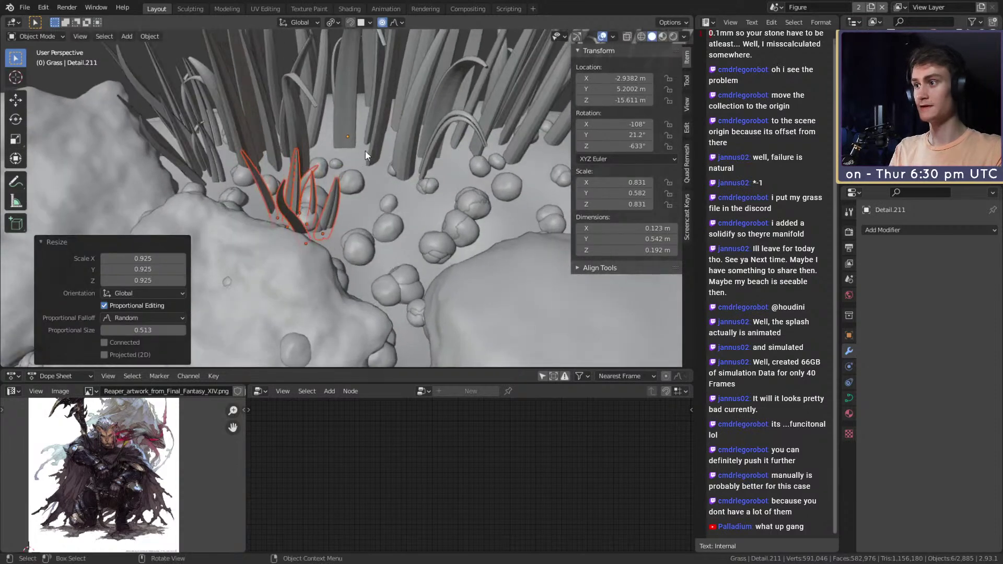
middle_drag(362, 151, 385, 108)
click(383, 22)
middle_drag(398, 183, 370, 228)
key(shift+d)
click(462, 193)
middle_drag(462, 193, 442, 244)
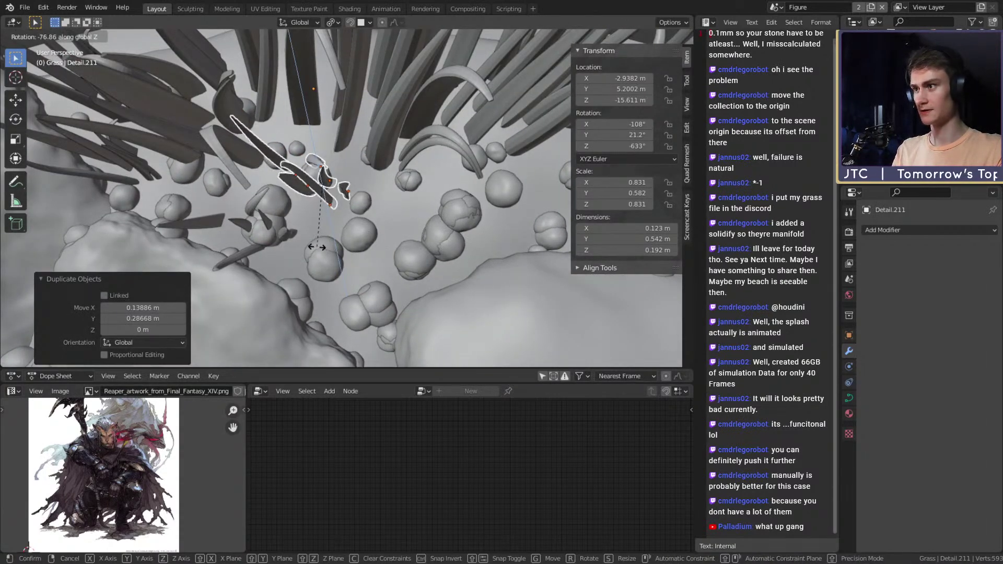
Step: Change the transform pivot and rotate the duplicated clump about the global Z axis
click(334, 23)
click(359, 73)
middle_drag(359, 73, 469, 231)
key(r)
key(z)
click(360, 274)
Step: Duplicate the small clump once more beside the pebbles and scale the copy to 1.099
middle_drag(360, 273, 398, 237)
key(shift+d)
click(455, 245)
key(s)
click(433, 202)
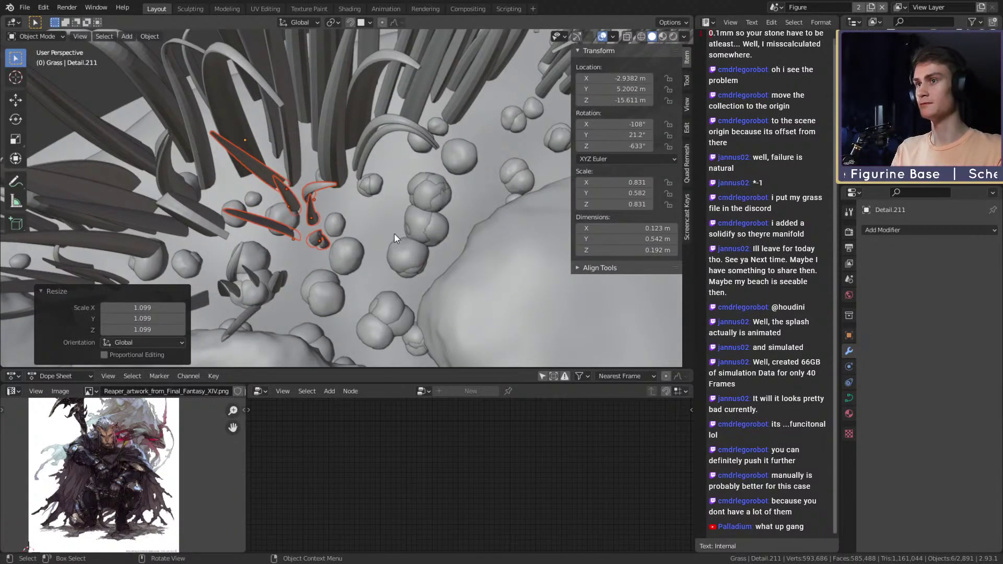
Step: Move the scaled copy along the Z axis to seat it on the ground
middle_drag(395, 233, 395, 208)
key(g)
key(z)
click(402, 209)
Step: Select the blades along the front of the rim and duplicate them, offset about -0.12 m in X and 0.23 m in Y
scroll(416, 234, down, 5)
scroll(431, 192, up, 4)
click(358, 202)
shift+click(352, 202)
shift+click(329, 191)
scroll(339, 188, up, 2)
shift+click(332, 179)
shift+click(310, 163)
middle_drag(308, 137, 342, 195)
shift+click(310, 154)
shift+click(298, 157)
shift+click(272, 202)
shift+click(262, 209)
middle_drag(262, 210, 337, 197)
key(shift+d)
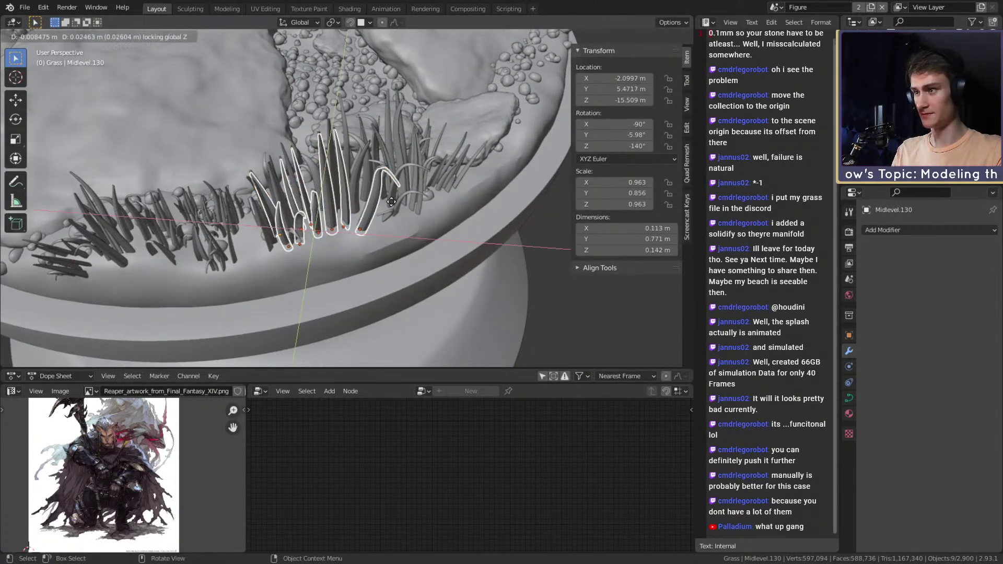
click(400, 216)
Step: Enable proportional editing with Random falloff and rotate the duplicated blades 69.2° about global Z around their individual origins
middle_drag(400, 215, 475, 182)
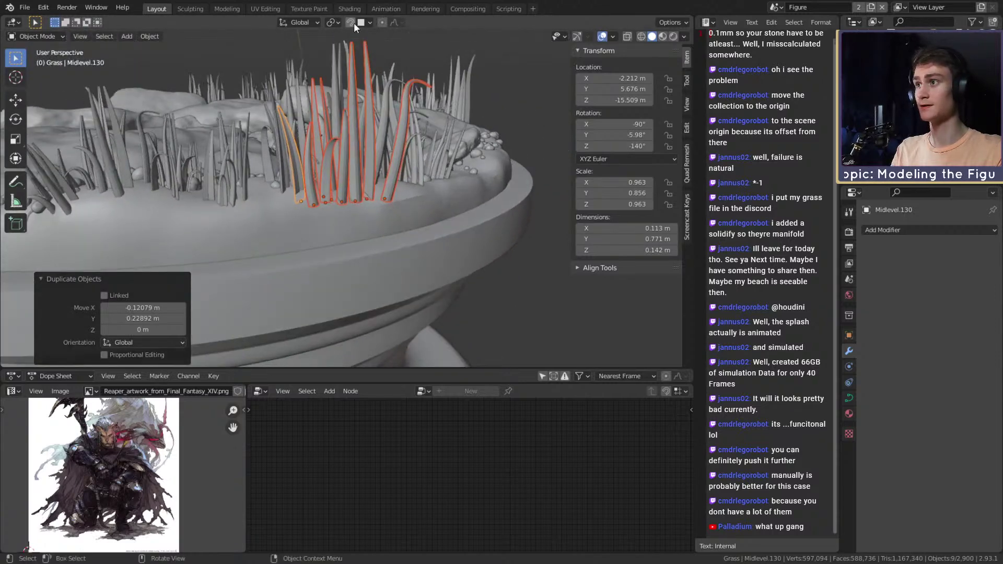
click(334, 22)
click(400, 60)
scroll(422, 148, up, 4)
middle_drag(422, 148, 390, 21)
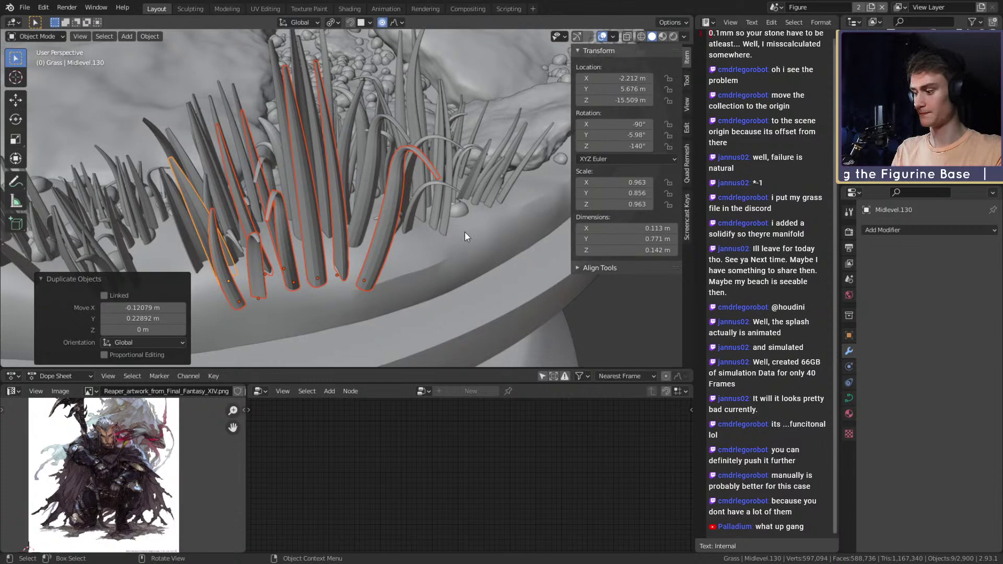
key(r)
key(z)
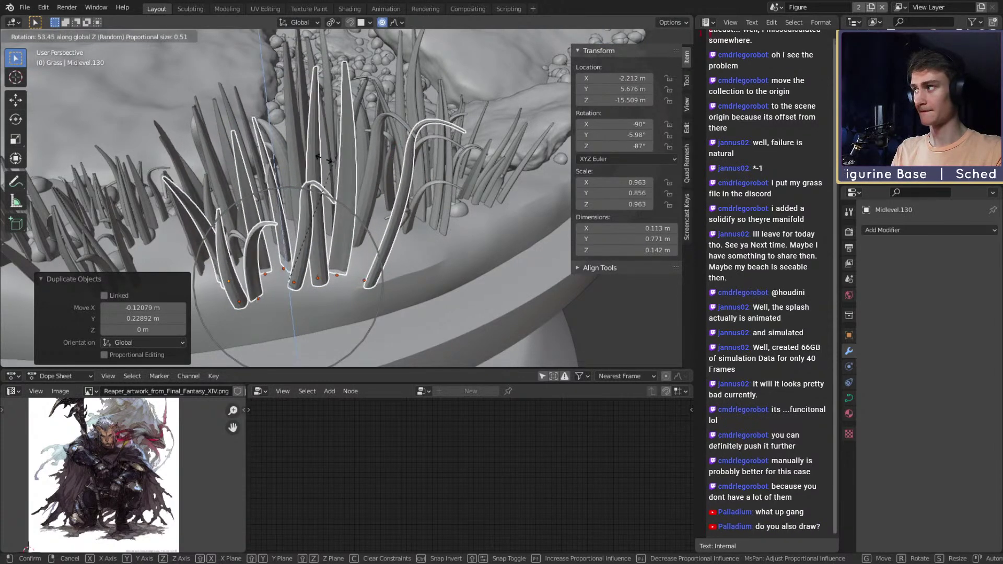
click(360, 191)
Step: Scale the duplicated blades to about 0.75 with random proportional falloff
middle_drag(360, 191, 392, 195)
scroll(380, 188, down, 4)
scroll(394, 205, up, 4)
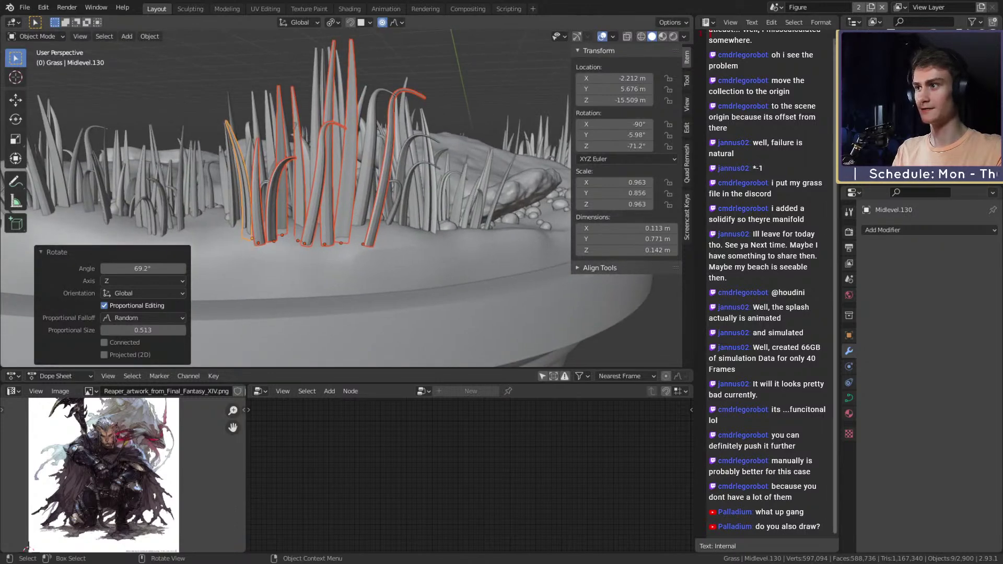
key(s)
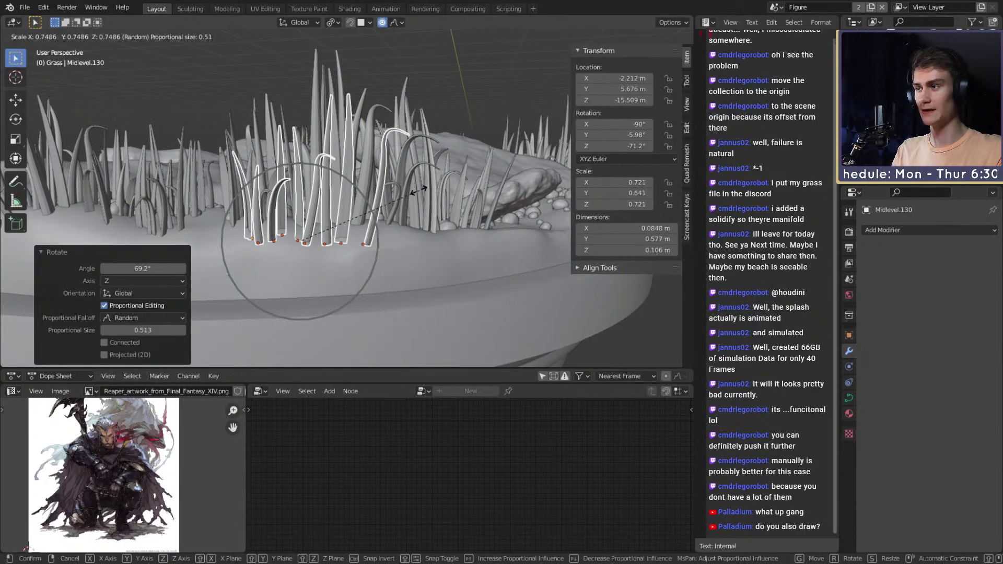
click(421, 191)
Step: Turn off proportional editing and freely rotate the duplicated blades by 5.73° and 5.16°
middle_drag(436, 169, 436, 195)
click(383, 23)
middle_drag(420, 137, 381, 131)
key(r)
click(449, 192)
Step: Turn proportional editing back on and freely rotate the blades by 14.3° and -9.17° with Random falloff
scroll(451, 193, up, 4)
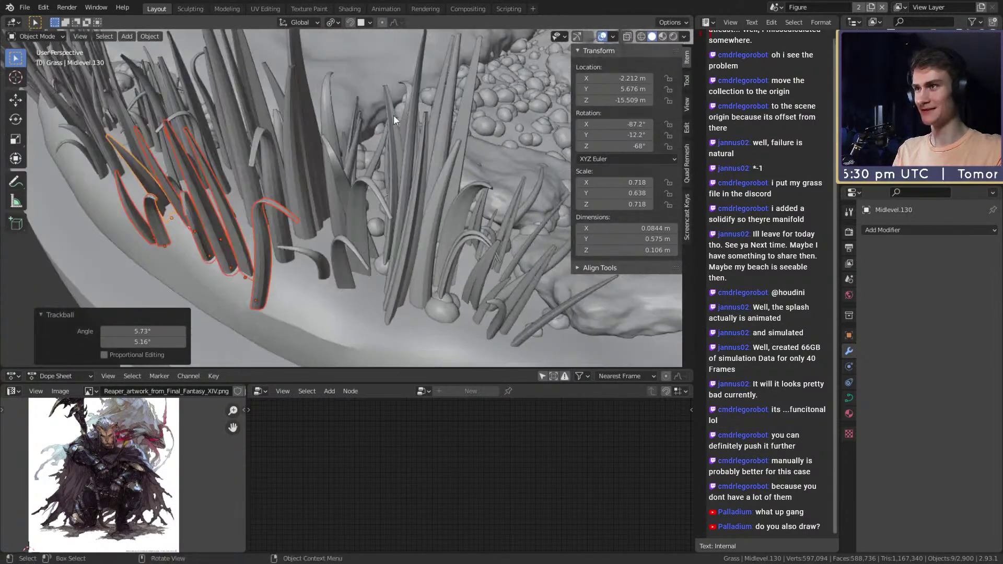
middle_drag(370, 178, 461, 162)
key(r)
key(r)
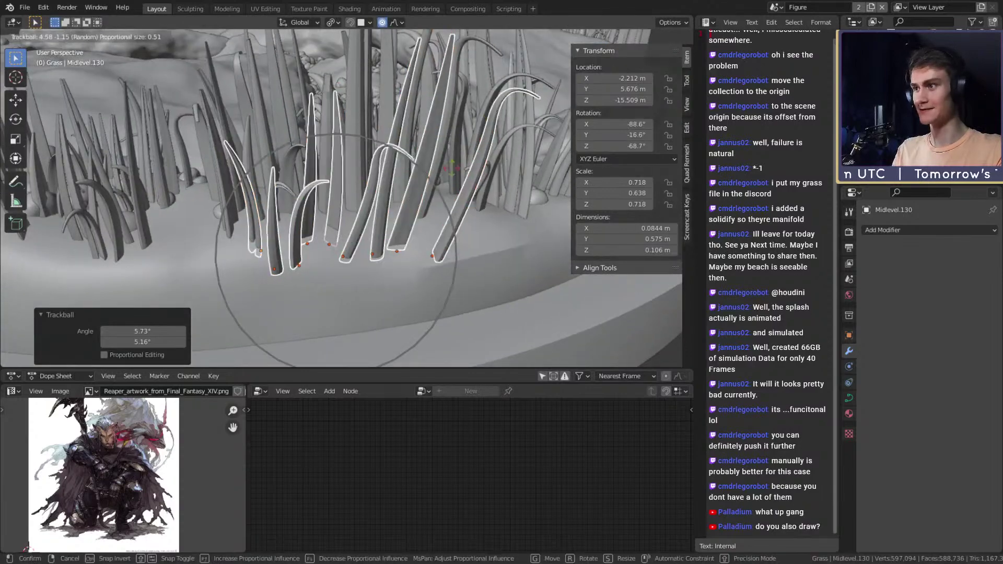
click(447, 177)
Step: Scale the duplicated blades to about 0.86 with random proportional falloff
scroll(453, 155, down, 5)
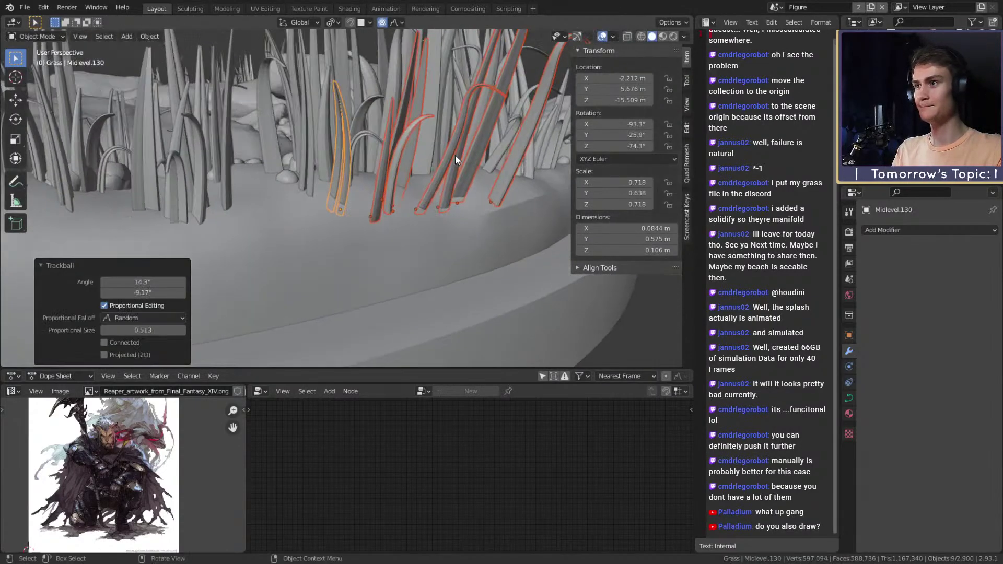
key(s)
click(483, 192)
Step: Deselect the blades, check the grass around the rim and save the file
scroll(449, 201, down, 4)
mouse_move(444, 204)
middle_down()
mouse_move(439, 219)
mouse_move(353, 227)
mouse_move(409, 197)
mouse_move(433, 214)
mouse_move(402, 185)
mouse_move(505, 198)
mouse_move(447, 222)
mouse_move(425, 203)
mouse_move(384, 226)
mouse_move(427, 213)
mouse_move(398, 216)
mouse_move(392, 205)
mouse_move(433, 199)
mouse_move(354, 209)
mouse_move(422, 210)
mouse_move(496, 177)
mouse_move(454, 164)
mouse_move(459, 215)
mouse_move(419, 194)
mouse_move(441, 182)
mouse_move(401, 221)
mouse_move(306, 233)
mouse_move(455, 207)
mouse_move(358, 237)
mouse_move(361, 221)
mouse_move(383, 216)
middle_up()
click(540, 128)
scroll(444, 200, up, 5)
scroll(418, 194, down, 3)
scroll(351, 223, up, 3)
scroll(351, 224, down, 3)
key(alt+z)
key(alt+z)
scroll(391, 219, down, 3)
key(ctrl+s)
Step: Circle-select the grass clump at the rim in X-ray and freely rotate it by 5.73° and 4.58° with Random proportional falloff
scroll(361, 218, up, 5)
key(alt+z)
scroll(383, 217, up, 2)
key(a)
key(a)
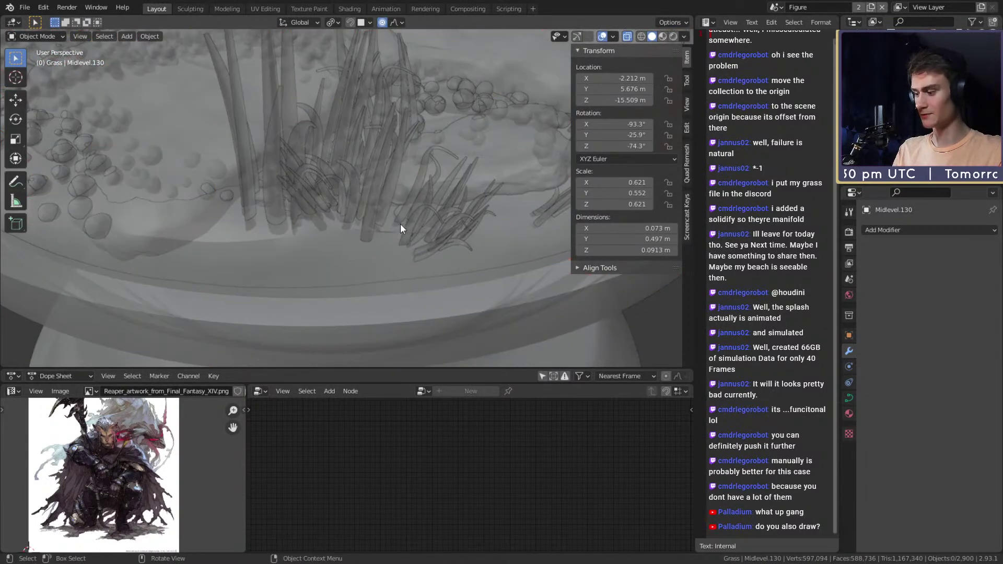
mouse_move(421, 239)
mouse_down()
mouse_move(408, 227)
mouse_move(311, 212)
mouse_up()
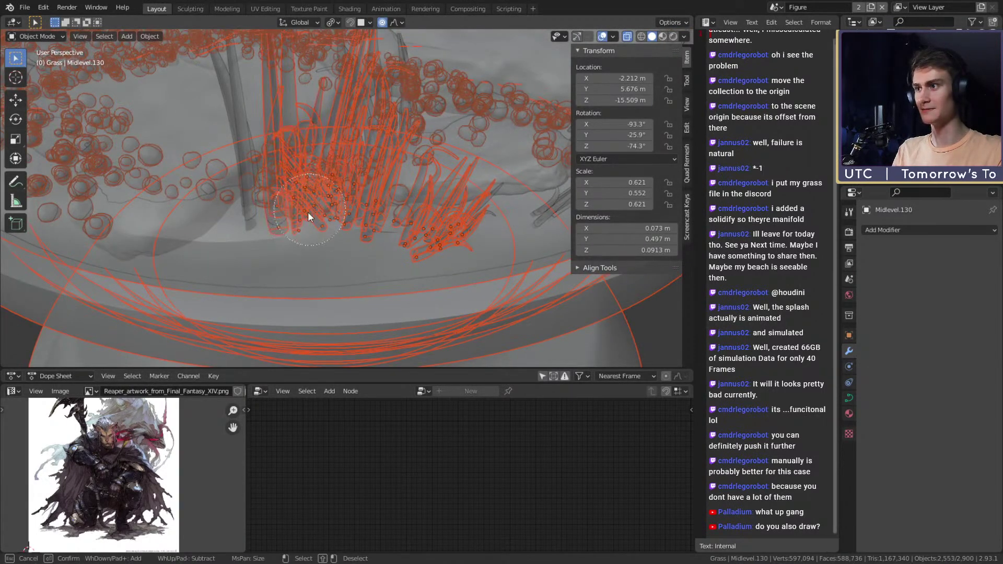
mouse_move(308, 212)
middle_down()
mouse_move(371, 188)
mouse_move(328, 309)
mouse_move(378, 210)
mouse_move(370, 235)
middle_up()
key(Escape)
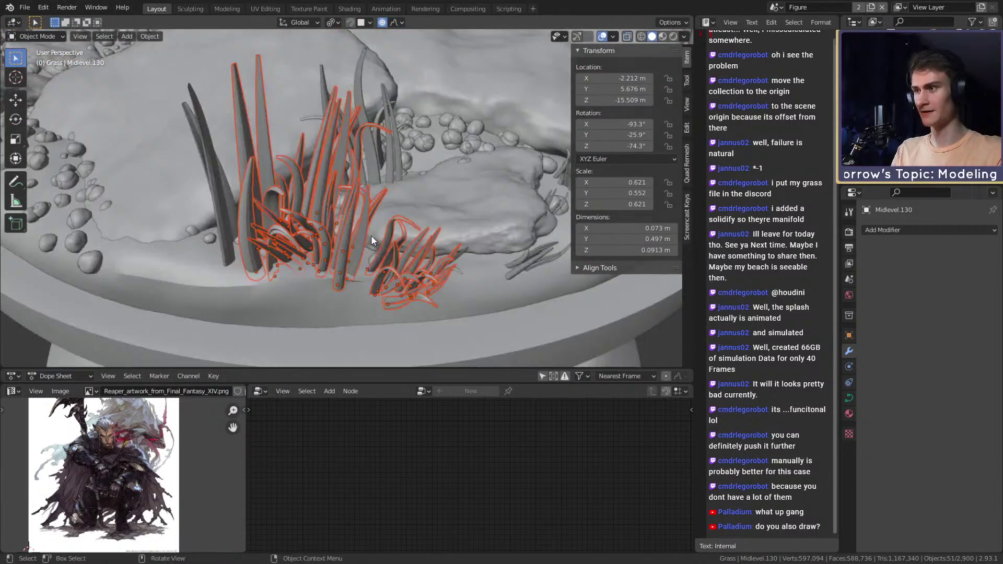
key(r)
key(r)
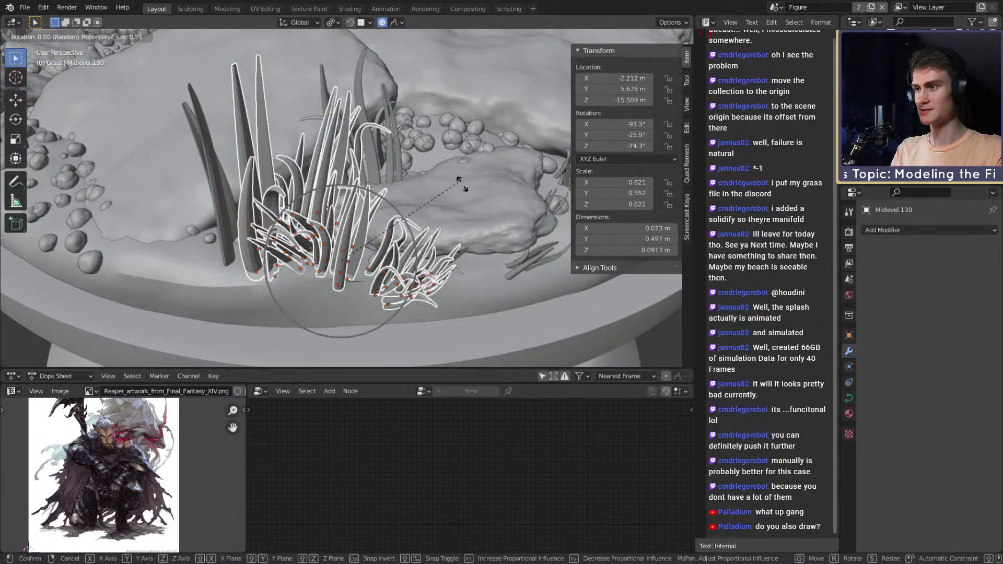
click(400, 192)
middle_drag(400, 191, 433, 172)
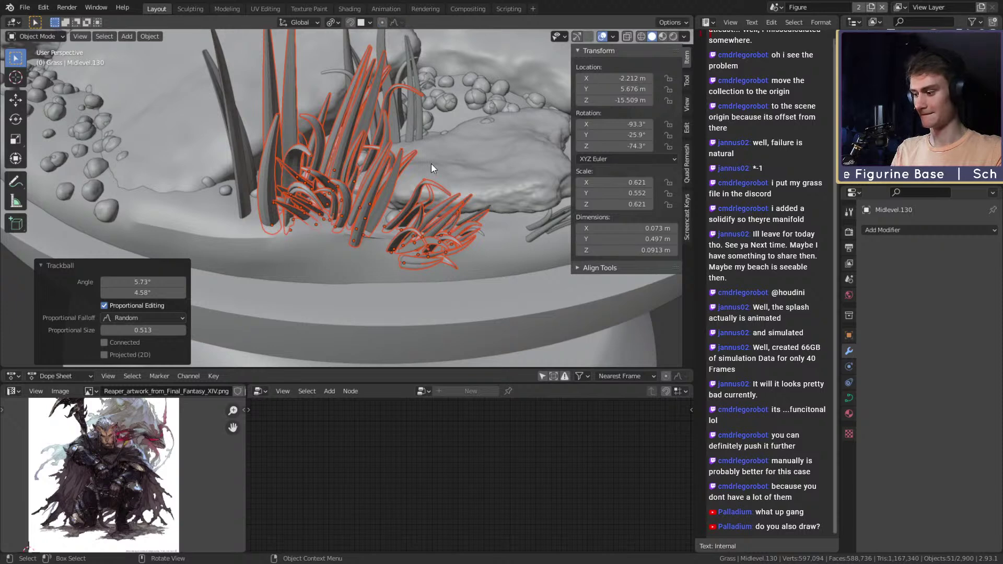
Step: Circle-select the clump's denser part in X-ray and duplicate it in the ground plane, offset about -0.31 m in X and -0.05 m in Y
key(alt+z)
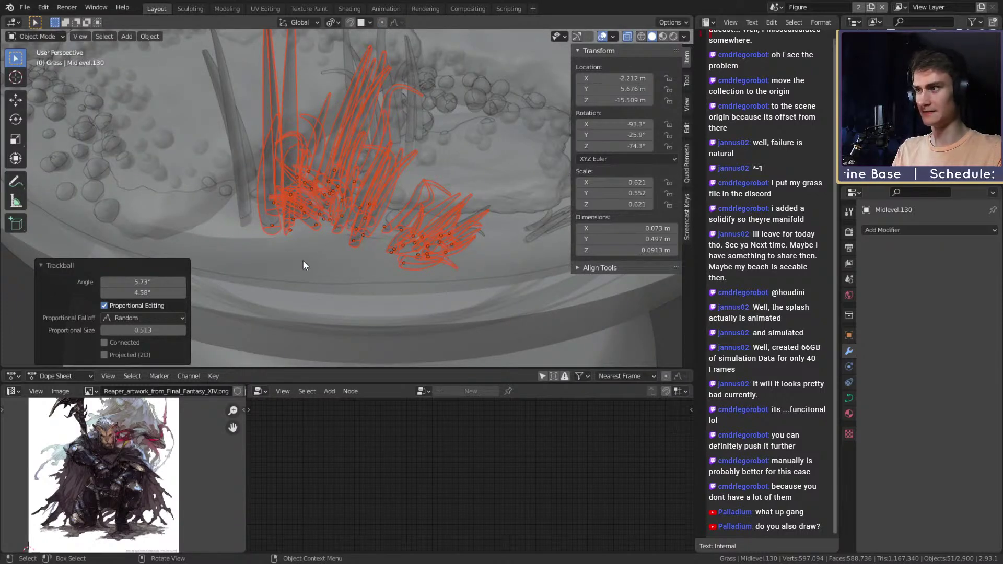
click(302, 259)
middle_drag(307, 258, 370, 197)
key(alt+a)
key(c)
drag(314, 199, 324, 219)
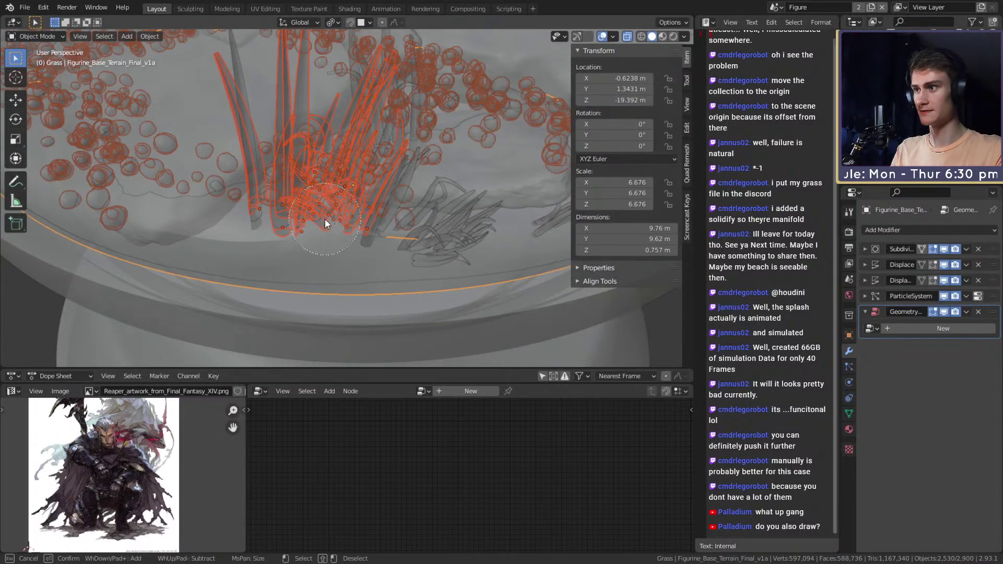
mouse_move(324, 219)
middle_down()
mouse_move(381, 217)
mouse_move(343, 265)
middle_up()
right_click(343, 261)
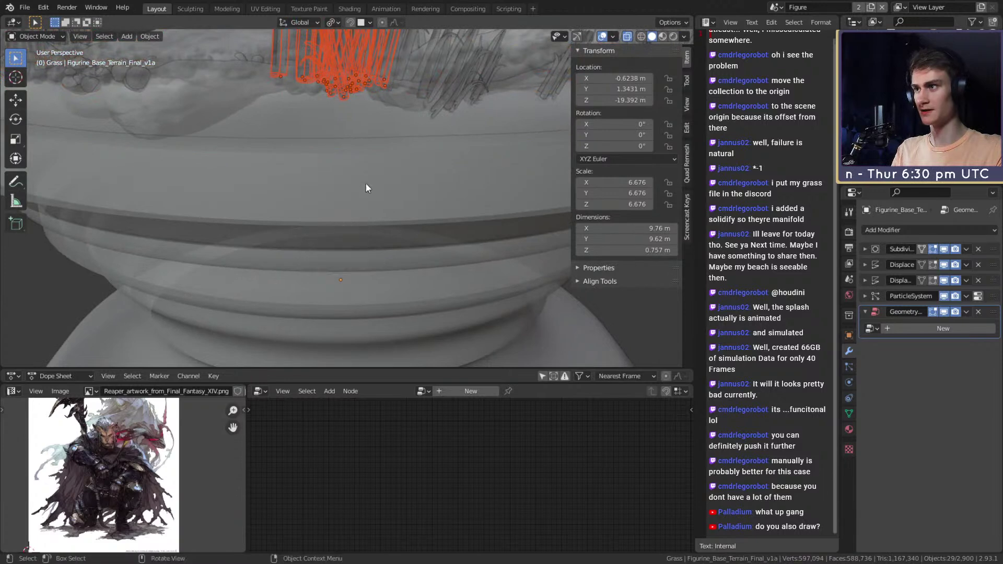
key(KP_Decimal)
shift+middle_drag(379, 219, 377, 27)
key(shift+d)
key(shift+z)
click(438, 212)
Step: Freely rotate the copied blades by 9.17° and 5.16°, and again by -2.29° and -17.8°, with Random proportional falloff
middle_drag(408, 78, 417, 190)
key(r)
key(r)
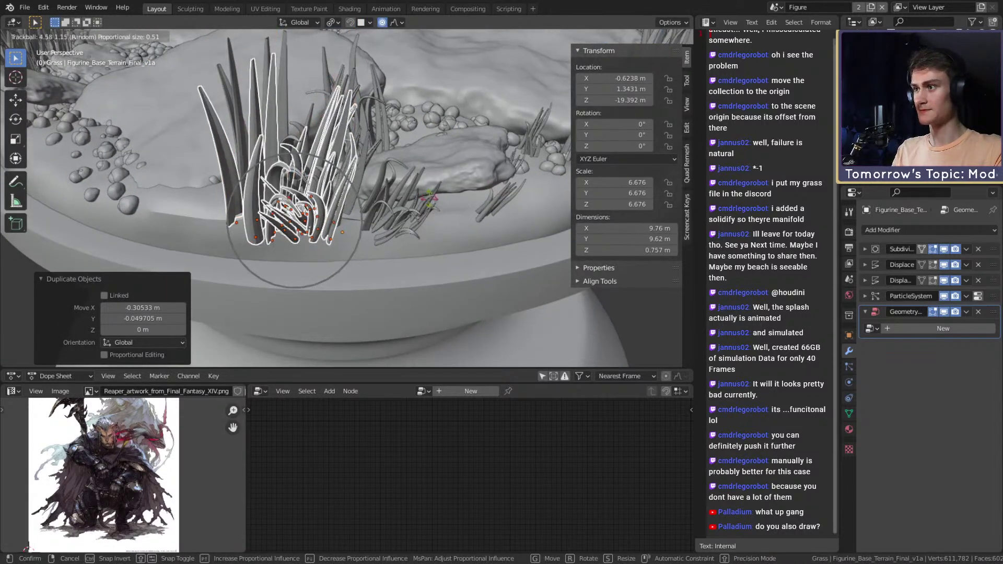
click(434, 199)
key(r)
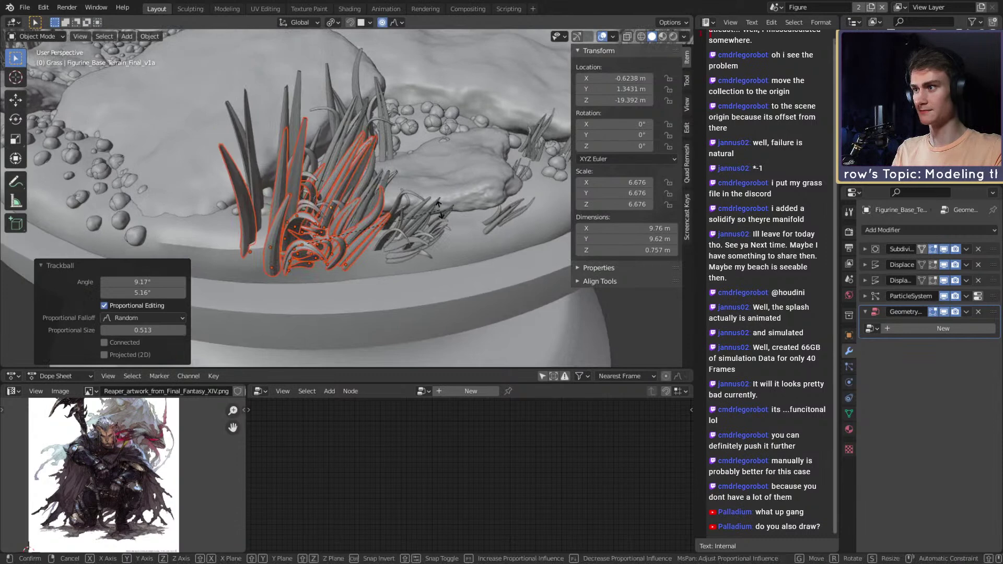
click(396, 191)
Step: Scale the copied blades down with random proportional falloff, and turn off proportional editing
middle_drag(397, 192, 435, 156)
middle_drag(404, 51, 396, 177)
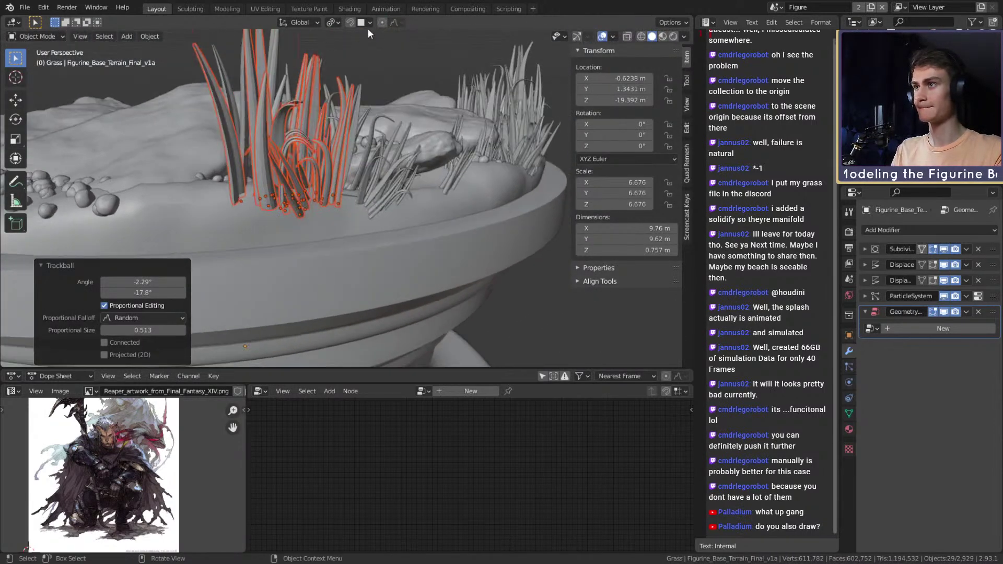
key(s)
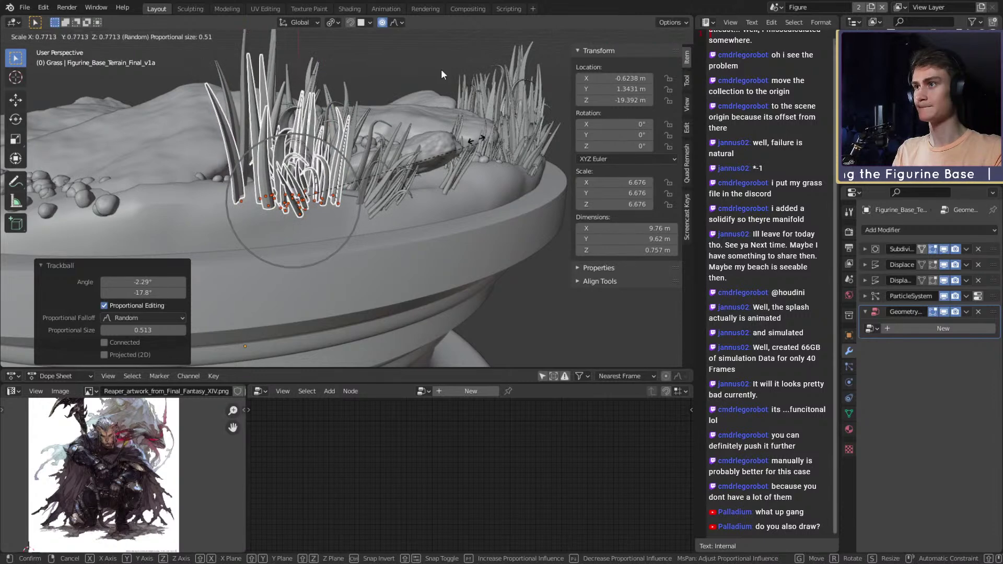
click(385, 25)
click(385, 22)
Step: Move the copied clump along the rim and change the transform pivot for placing it
middle_drag(407, 47, 336, 21)
key(g)
click(437, 73)
click(334, 22)
middle_drag(326, 141, 423, 240)
key(r)
key(g)
click(449, 174)
key(g)
click(409, 205)
Step: Rotate the copied clump freely and about the Z axis, and shift it into place on the ground
key(r)
click(447, 119)
key(r)
key(z)
click(438, 283)
middle_drag(438, 282, 513, 224)
key(r)
click(421, 173)
key(g)
middle_drag(483, 214, 321, 153)
Step: Select several individual blades in the copied clump and move them together to a new spot
click(337, 217)
shift+click(351, 201)
shift+click(349, 194)
scroll(349, 194, up, 3)
scroll(347, 200, up, 3)
shift+click(297, 84)
middle_drag(297, 85, 361, 218)
shift+click(389, 225)
shift+click(392, 231)
scroll(360, 219, down, 3)
key(g)
click(382, 238)
Step: Freely rotate the selected blades, and fine-tune their position and angle in the clump
key(r)
key(r)
click(387, 198)
key(g)
click(413, 180)
key(r)
click(423, 190)
Step: Select the small detail blades beside the clump and move them to its front edge
click(327, 194)
shift+click(293, 210)
shift+click(252, 170)
middle_drag(252, 170, 275, 201)
key(g)
click(394, 226)
Step: Rotate the selected small detail blades several times at the clump's front edge and shift them into place
middle_drag(393, 227, 416, 254)
key(r)
key(r)
click(418, 224)
key(r)
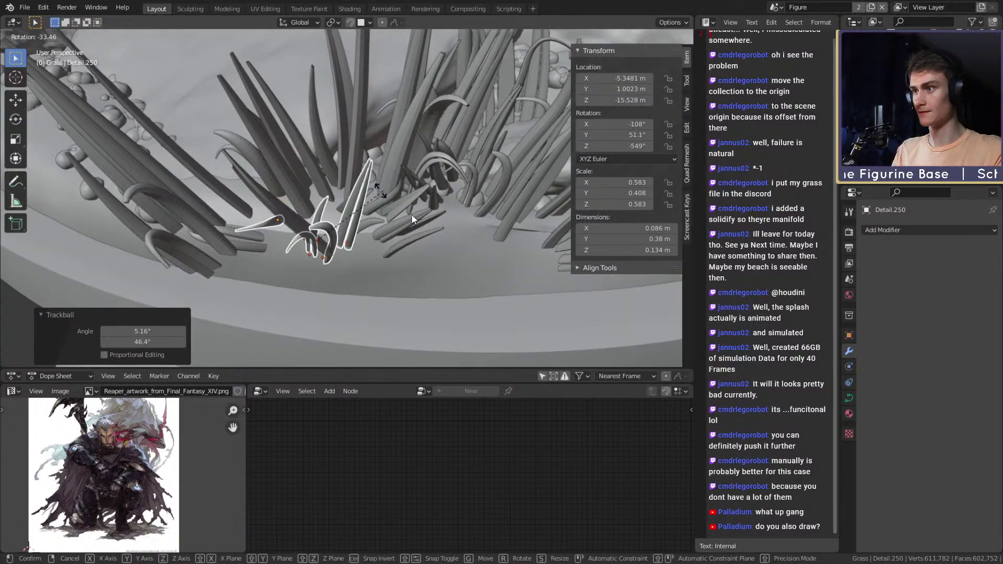
click(396, 205)
middle_drag(396, 205, 414, 163)
key(r)
key(r)
click(361, 195)
middle_drag(361, 194, 293, 201)
key(g)
click(347, 185)
Step: Select two blades at the front of the clump, move them together, and freely rotate them
click(303, 194)
shift+click(314, 207)
middle_drag(265, 234, 421, 209)
key(g)
click(463, 215)
key(r)
key(r)
click(398, 227)
Step: Fine-tune the position of the two selected blades and adjust their free rotation
key(g)
click(384, 206)
key(g)
click(422, 189)
key(r)
key(r)
click(435, 219)
Step: Select a single blade near the clump's base, rotate it freely, and reposition it among its neighbours
click(341, 235)
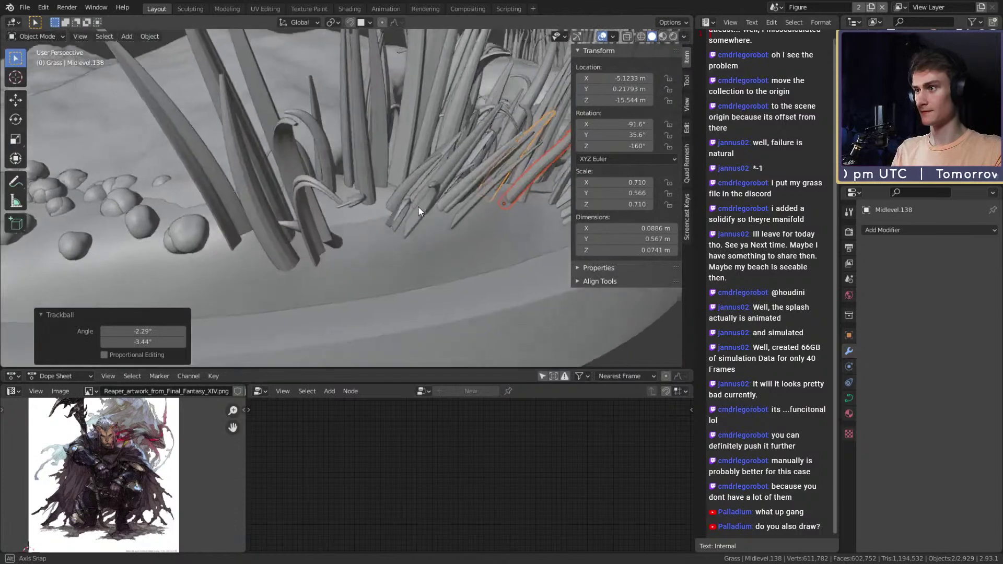
middle_drag(341, 236, 454, 259)
key(r)
key(r)
click(434, 232)
key(g)
click(395, 209)
key(r)
click(339, 302)
middle_drag(339, 302, 305, 216)
key(g)
click(394, 247)
Step: Add another blade to the selection, move both to a new spot in the clump, and freely rotate them
shift+click(315, 232)
scroll(316, 233, down, 2)
scroll(263, 223, up, 3)
middle_drag(221, 211, 324, 199)
key(shift+d)
click(506, 215)
middle_drag(507, 216, 430, 206)
key(r)
key(r)
click(483, 278)
Step: Refine the rotation of the two relocated blades and nudge them into their final position
key(r)
click(470, 224)
key(r)
key(r)
click(471, 138)
key(g)
click(470, 143)
Step: Select a low curved blade in the middle of the clump and rotate it freely
click(344, 206)
middle_drag(345, 205, 346, 233)
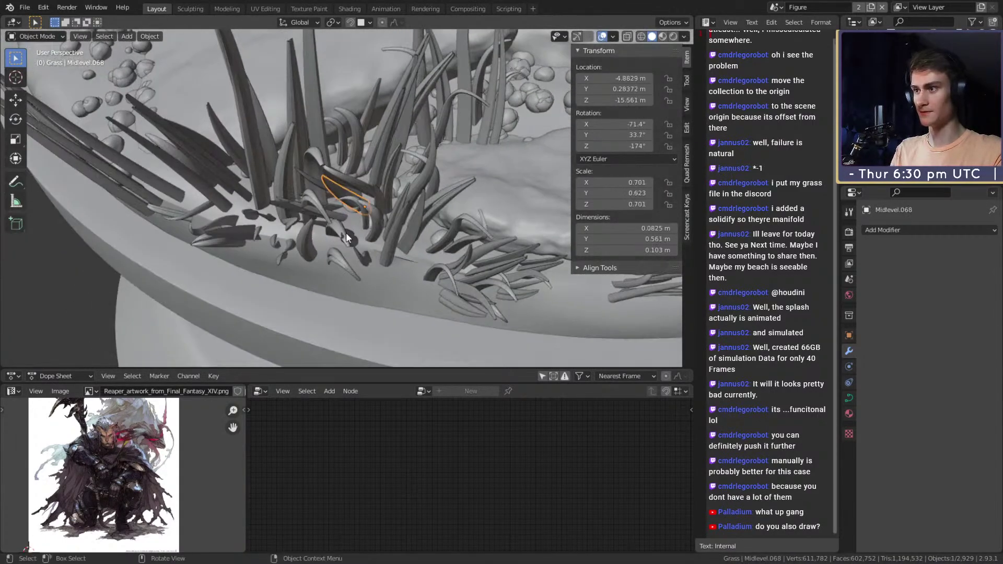
click(345, 230)
key(r)
key(r)
click(420, 214)
Step: Select another blade in the grass clump and tilt it with free rotation
scroll(416, 218, down, 2)
middle_drag(416, 217, 376, 238)
scroll(423, 191, down, 3)
scroll(420, 193, up, 3)
scroll(382, 191, up, 5)
click(284, 216)
scroll(285, 216, up, 4)
scroll(286, 210, down, 6)
key(r)
key(r)
click(425, 200)
Step: Adjust the selected blade's rotation further and move it into place in the clump
key(r)
click(338, 296)
key(r)
click(359, 286)
key(r)
key(r)
click(383, 233)
key(g)
click(435, 228)
Step: Add two neighbouring blades to the selection and move the group to a new spot
shift+click(350, 220)
shift+click(292, 220)
middle_drag(293, 220, 403, 220)
key(g)
click(455, 247)
Step: Select the tall straight blade at the edge of the grass clump and scale it
click(347, 175)
middle_drag(349, 172, 417, 181)
key(s)
click(424, 191)
Step: Reshape the tall blade's curve by moving its middle and tip control points
key(Tab)
click(388, 150)
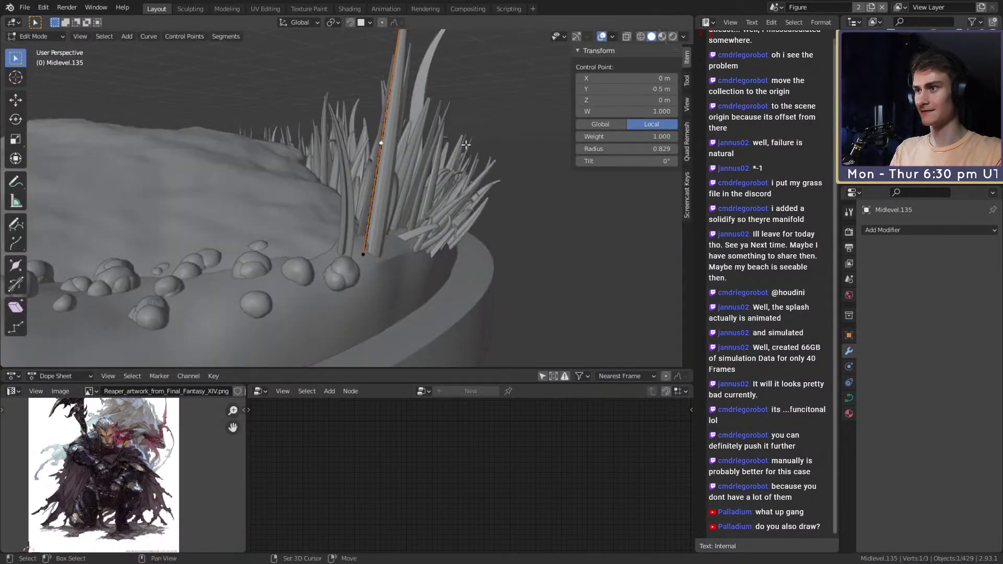
middle_drag(388, 150, 468, 193)
key(g)
click(478, 196)
key(g)
click(405, 79)
key(Tab)
Step: Circle-select a dense clump of grass blades along the base rim, with X-ray on to include the hidden ones
middle_drag(406, 79, 316, 230)
scroll(386, 226, down, 4)
middle_drag(387, 227, 363, 303)
scroll(385, 233, down, 3)
click(384, 233)
middle_drag(324, 254, 397, 260)
key(Home)
scroll(386, 259, up, 5)
middle_drag(328, 257, 344, 198)
scroll(317, 192, up, 4)
scroll(344, 198, up, 2)
middle_drag(409, 196, 457, 204)
scroll(418, 199, up, 3)
middle_drag(382, 194, 377, 151)
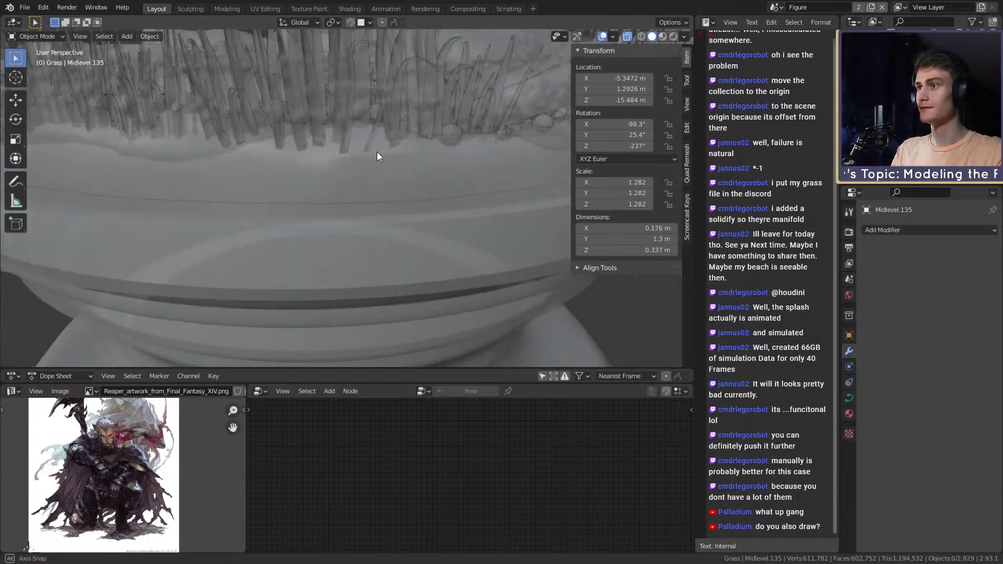
scroll(375, 152, down, 4)
middle_drag(323, 188, 163, 235)
scroll(326, 163, up, 4)
middle_drag(325, 163, 336, 184)
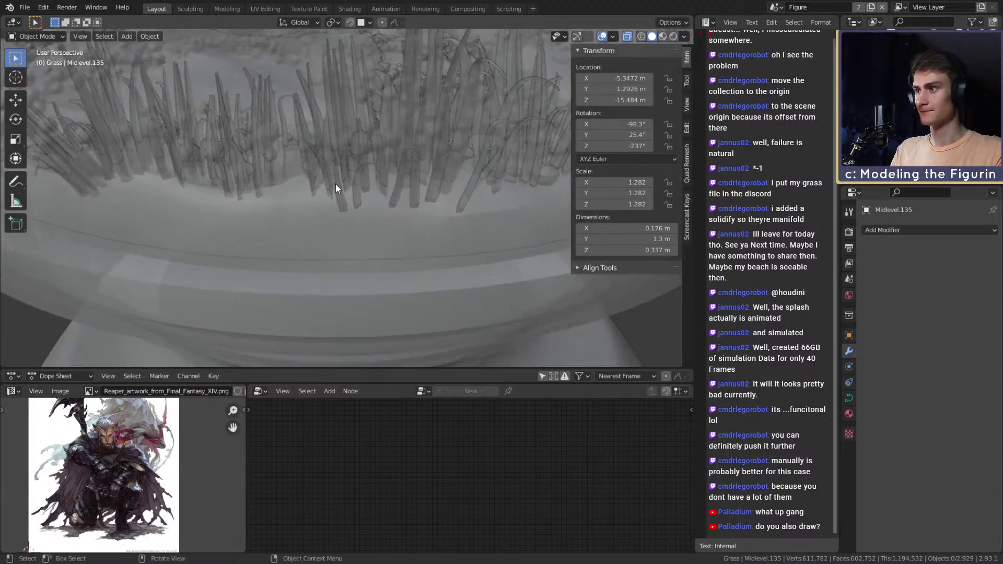
key(c)
drag(264, 190, 214, 187)
right_click(309, 203)
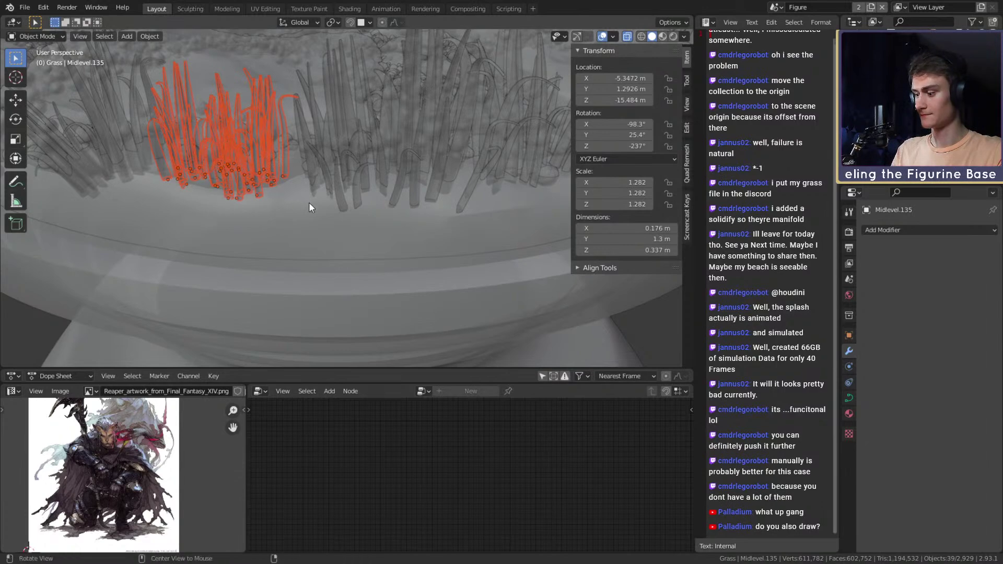
Step: Duplicate the selected grass clump and place the copy on a bare part of the base rim
key(alt+z)
scroll(313, 202, down, 3)
scroll(369, 205, up, 4)
middle_drag(370, 204, 425, 196)
key(shift+d)
click(243, 227)
Step: Rotate the duplicated grass clump -51.4° about the global Z axis
middle_drag(244, 227, 459, 235)
key(r)
key(z)
click(423, 312)
Step: Circle-select the blades on the outer side of the duplicated clump and delete them
middle_drag(424, 311, 355, 227)
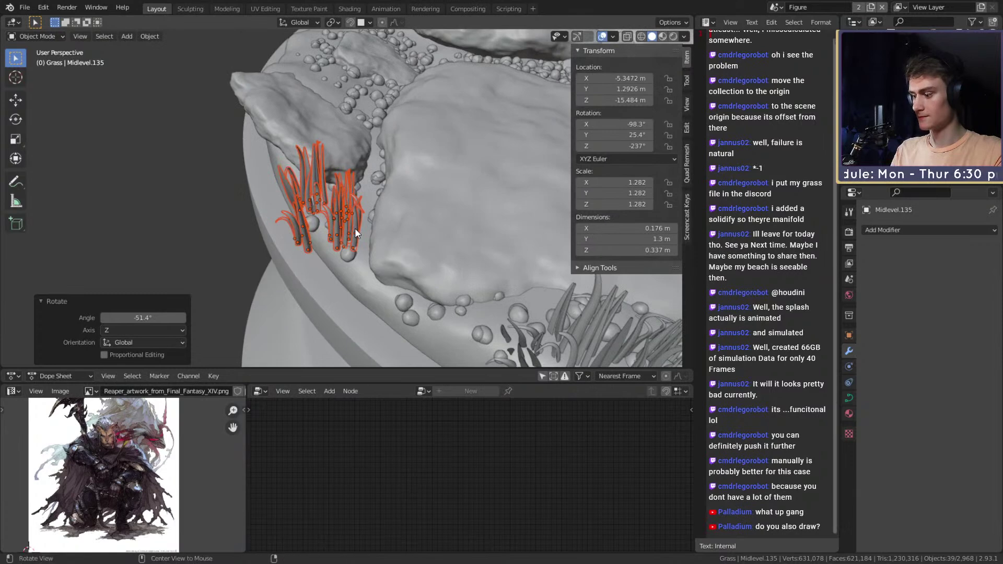
key(alt+z)
key(alt+a)
key(c)
drag(302, 264, 274, 228)
key(Escape)
key(Delete)
Step: Circle-select the remaining blades of the duplicated clump beside the stones, with X-ray on
mouse_move(281, 231)
middle_down()
mouse_move(485, 193)
mouse_move(398, 208)
mouse_move(414, 180)
middle_up()
scroll(407, 206, up, 3)
key(alt+z)
key(c)
drag(414, 180, 319, 167)
key(Escape)
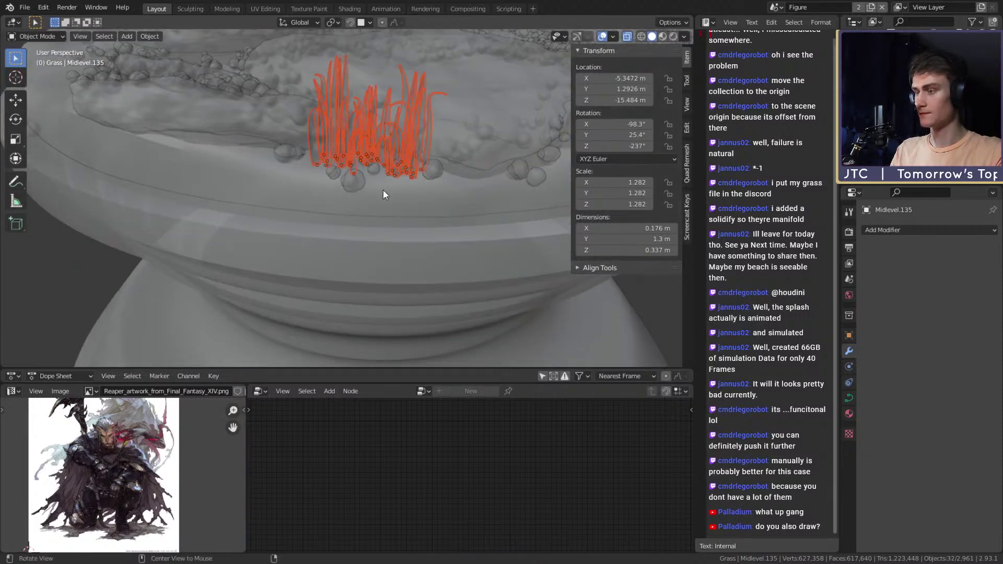
Step: Turn off X-ray and tilt the selected grass clump at the rim with trackball rotation, using proportional editing with Random falloff
key(alt+z)
scroll(474, 180, down, 2)
middle_drag(462, 151, 442, 180)
key(r)
key(r)
click(473, 194)
key(r)
key(r)
click(442, 180)
key(r)
key(r)
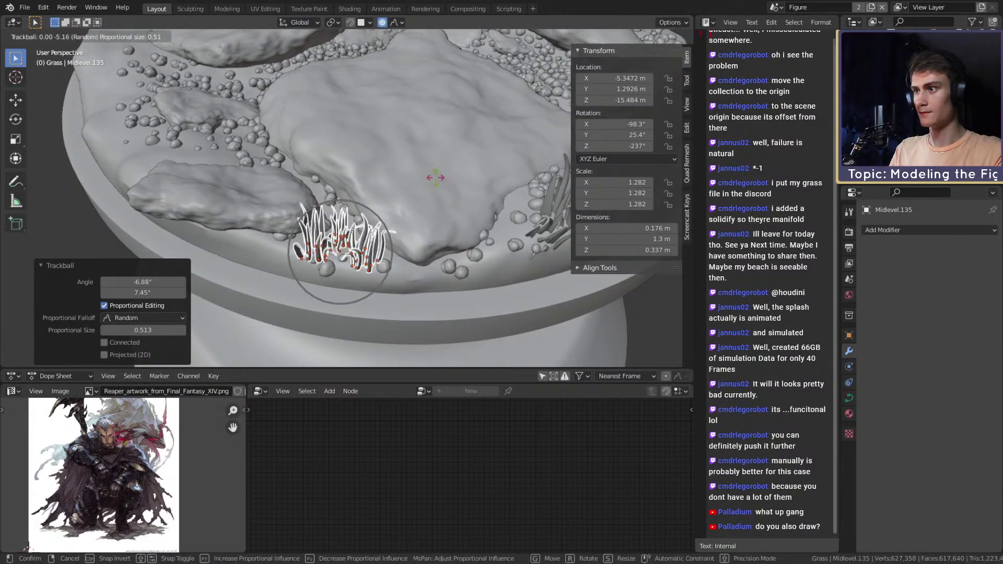
click(432, 176)
Step: Trackball-rotate a short curved blade at the front of the grass clump and one blade at its outer edge beside the flat stone
click(334, 23)
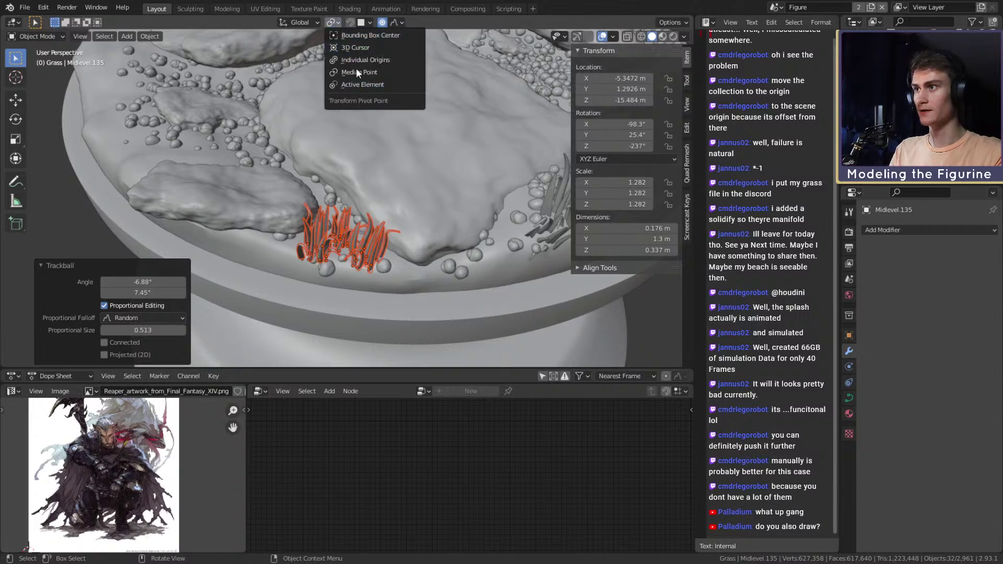
click(361, 261)
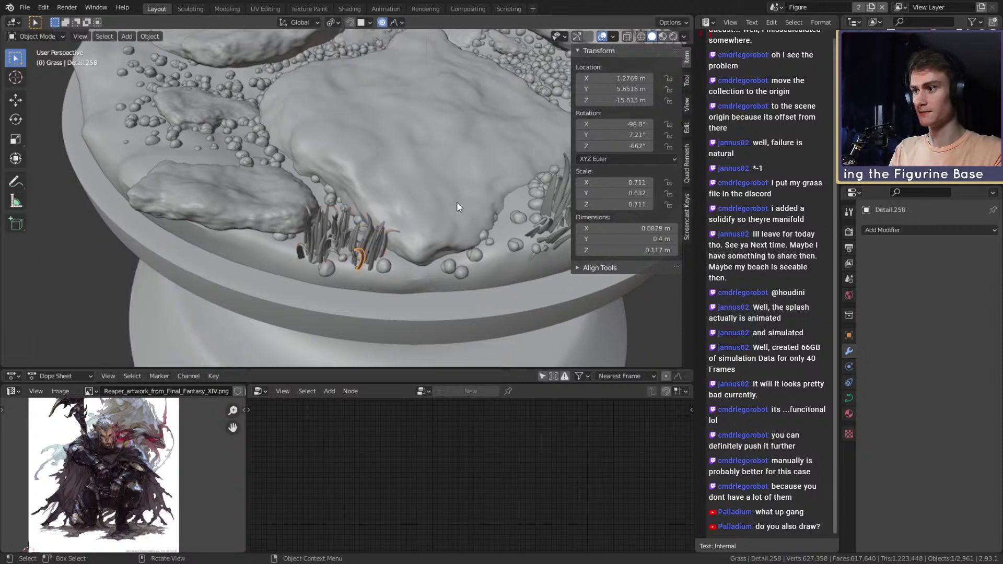
key(r)
key(r)
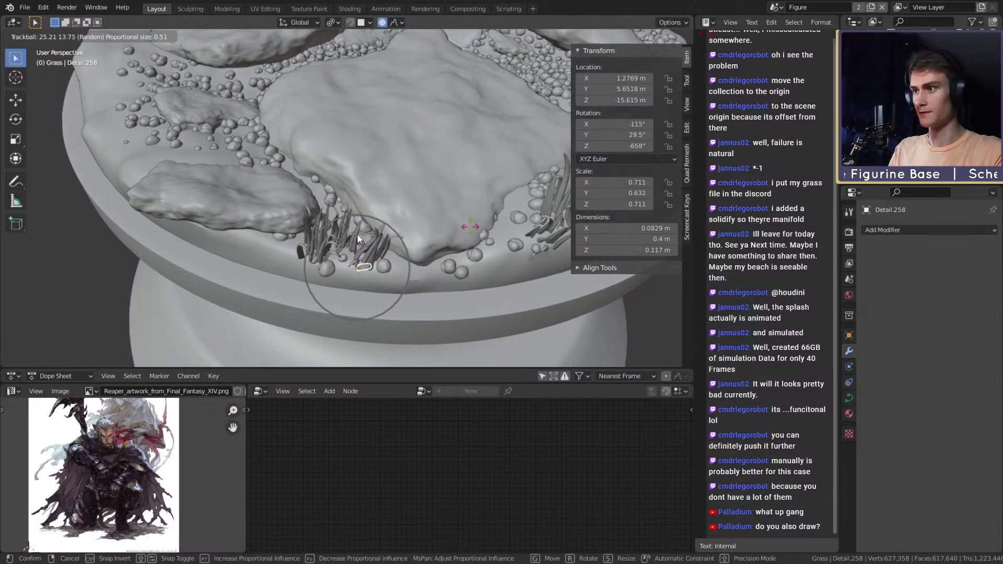
click(366, 234)
click(315, 233)
key(r)
key(r)
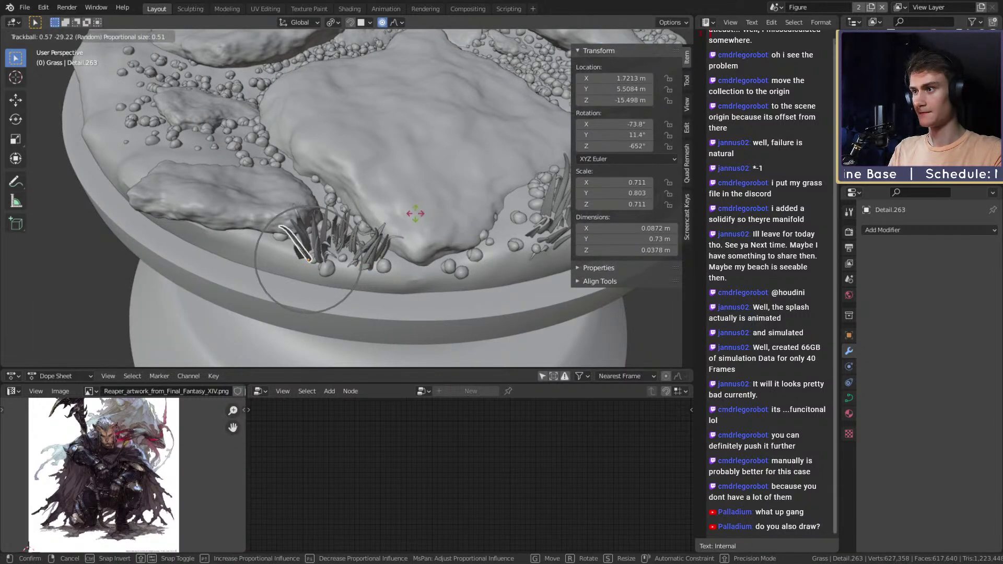
click(414, 217)
Step: Trackball-rotate a small blade in the middle of the clump and another near its end by the large stone
click(343, 226)
key(r)
key(r)
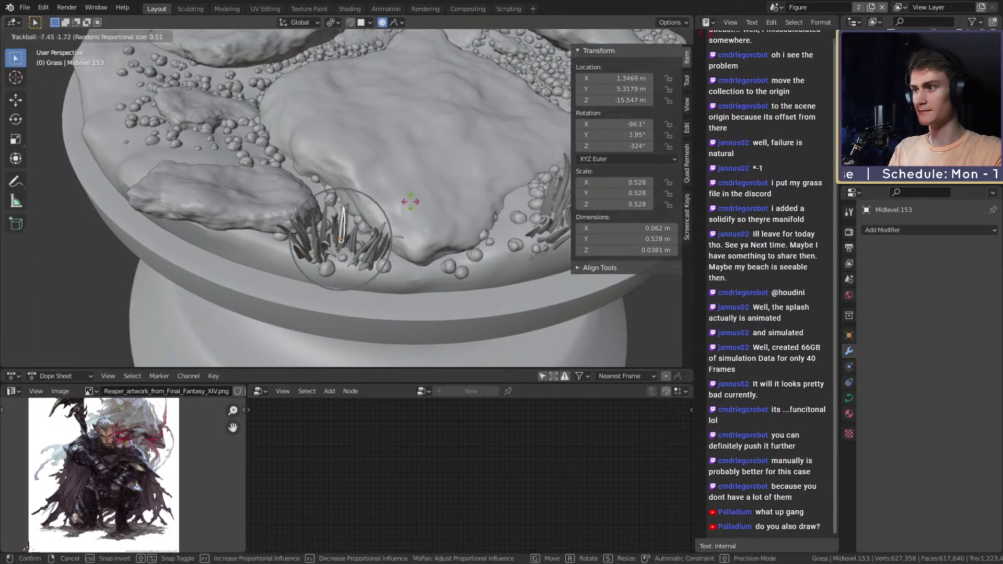
click(412, 190)
middle_drag(392, 204, 398, 172)
scroll(393, 194, up, 3)
click(350, 230)
key(r)
key(r)
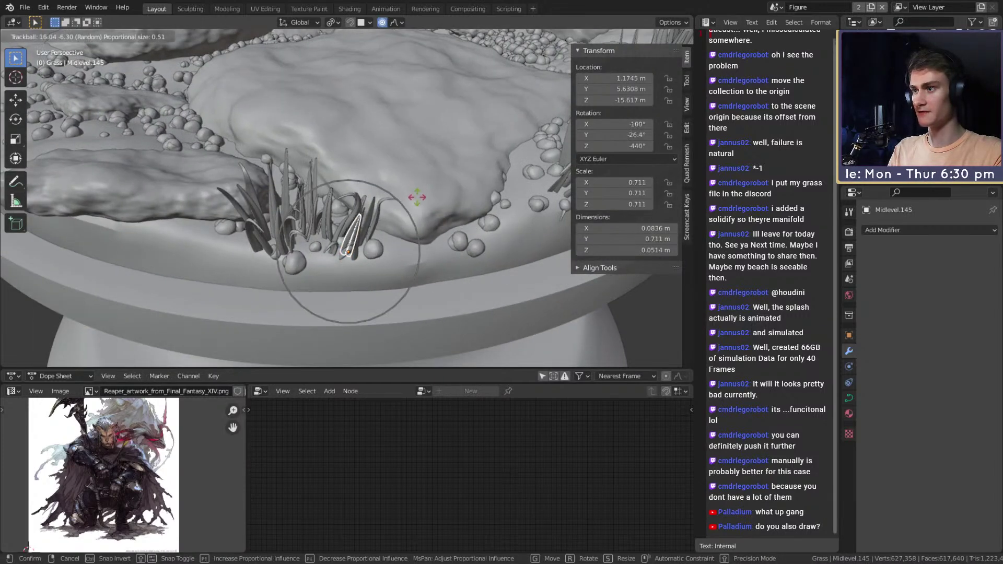
click(414, 203)
Step: Tilt the short, wide blade at the clump's end next to the long flat stone
scroll(372, 186, down, 5)
scroll(403, 188, up, 6)
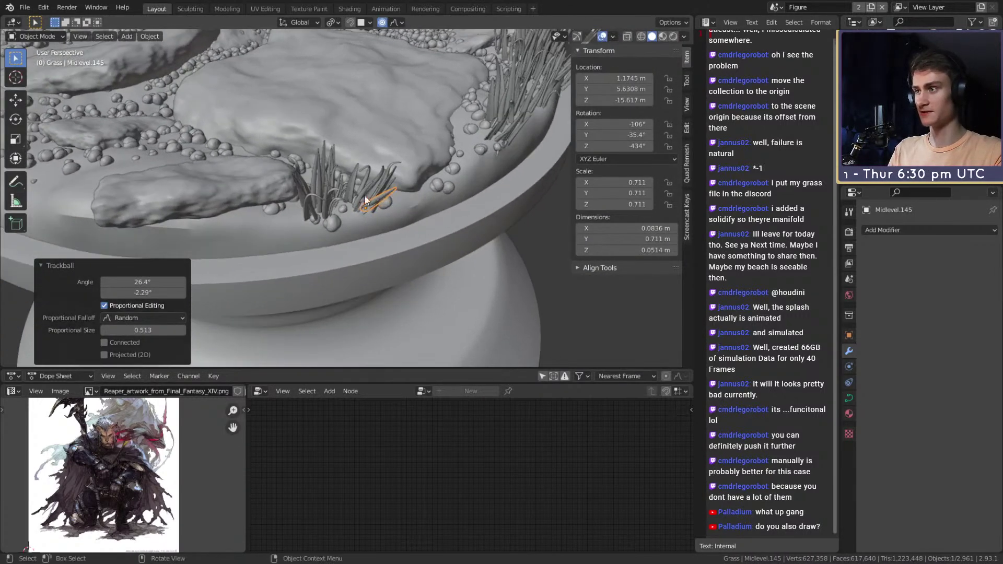
click(314, 211)
key(r)
key(r)
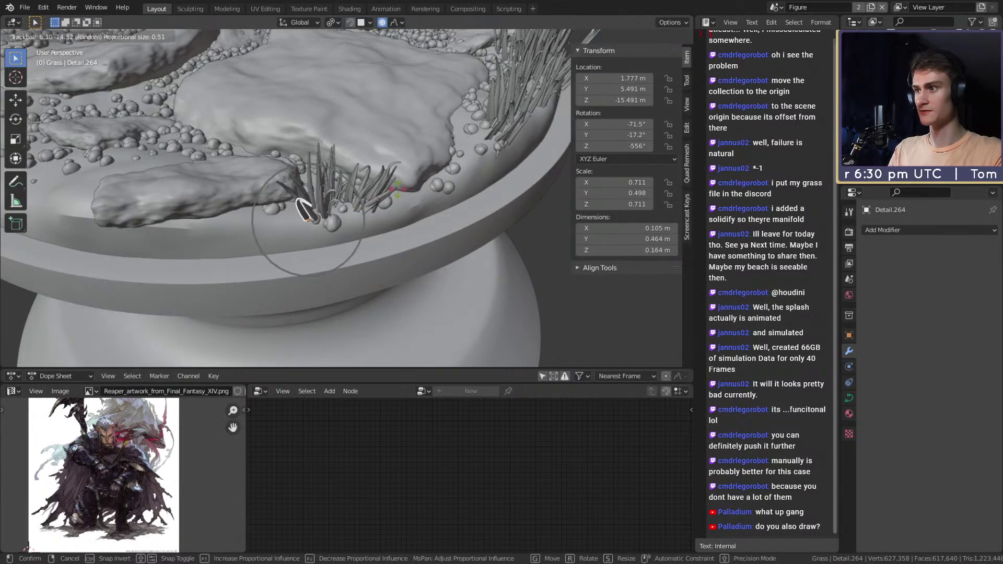
click(302, 218)
Step: Tilt two neighbouring blades in the middle of the long grass row along the rim with trackball rotation
scroll(335, 206, down, 5)
middle_drag(400, 197, 329, 185)
scroll(328, 186, up, 6)
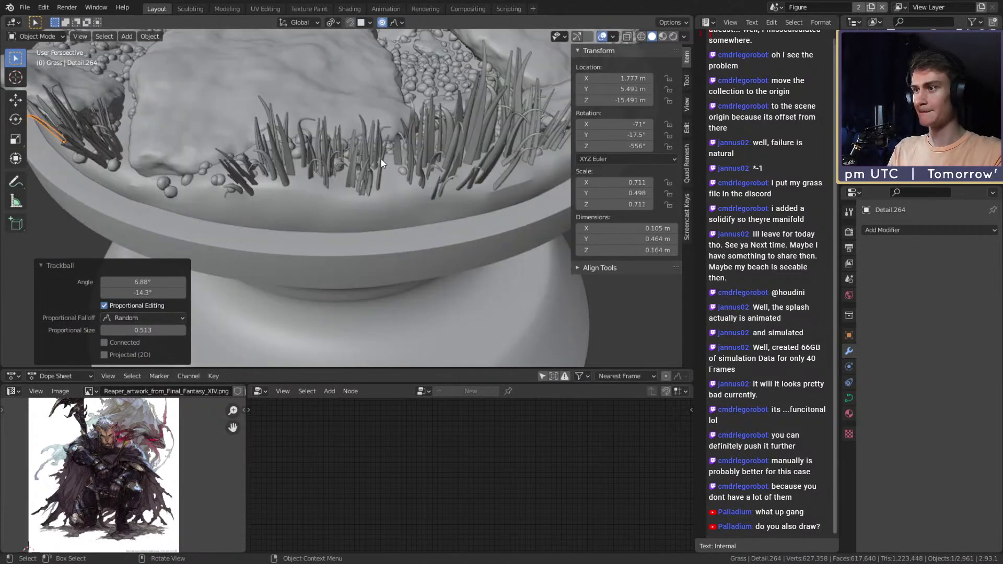
click(385, 160)
key(r)
key(r)
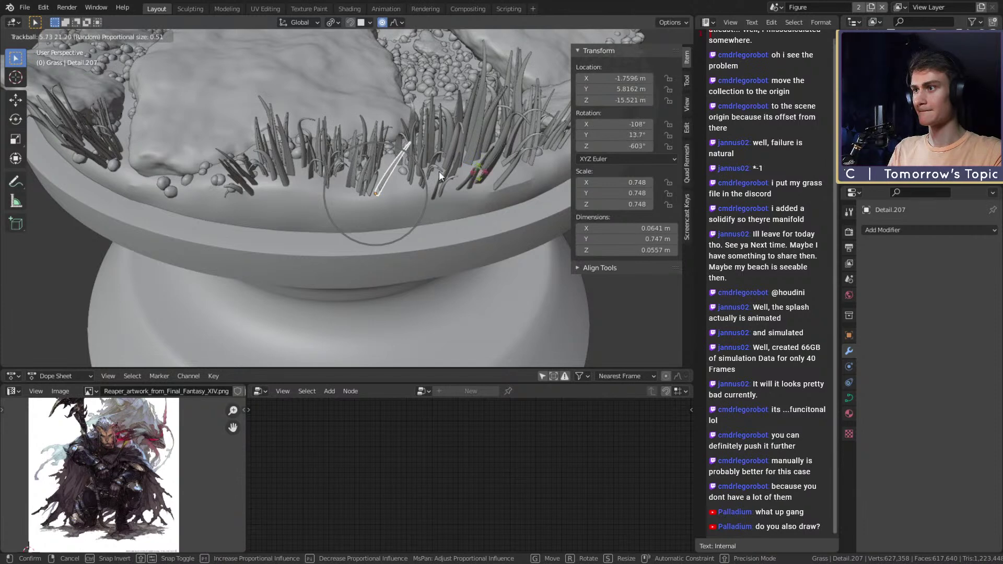
click(457, 171)
click(358, 159)
key(g)
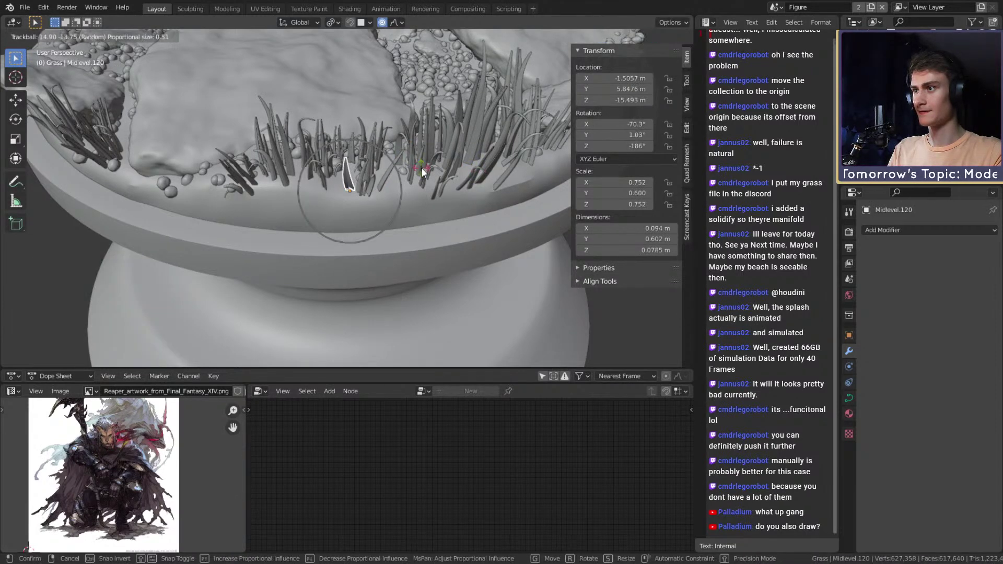
click(422, 169)
Step: Trackball-rotate a blade at the start of the long grass row and a taller blade further along it
click(277, 151)
key(r)
key(r)
click(391, 148)
middle_drag(390, 149, 291, 195)
click(292, 194)
key(r)
key(r)
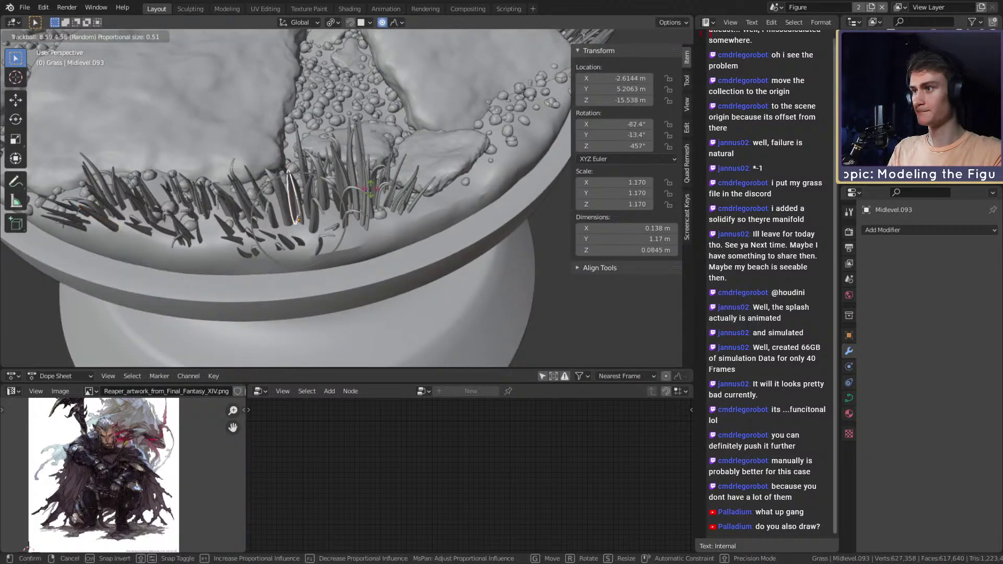
click(386, 166)
Step: Tilt another tall blade in the grass row near the small rim stone with trackball rotation
mouse_move(386, 167)
middle_down()
mouse_move(322, 189)
mouse_move(372, 194)
mouse_move(319, 166)
mouse_move(378, 161)
middle_up()
click(321, 189)
key(r)
key(r)
click(394, 200)
Step: Trackball-rotate one of the large leaning blades at the end of the next grass clump
scroll(395, 200, down, 6)
scroll(377, 161, up, 5)
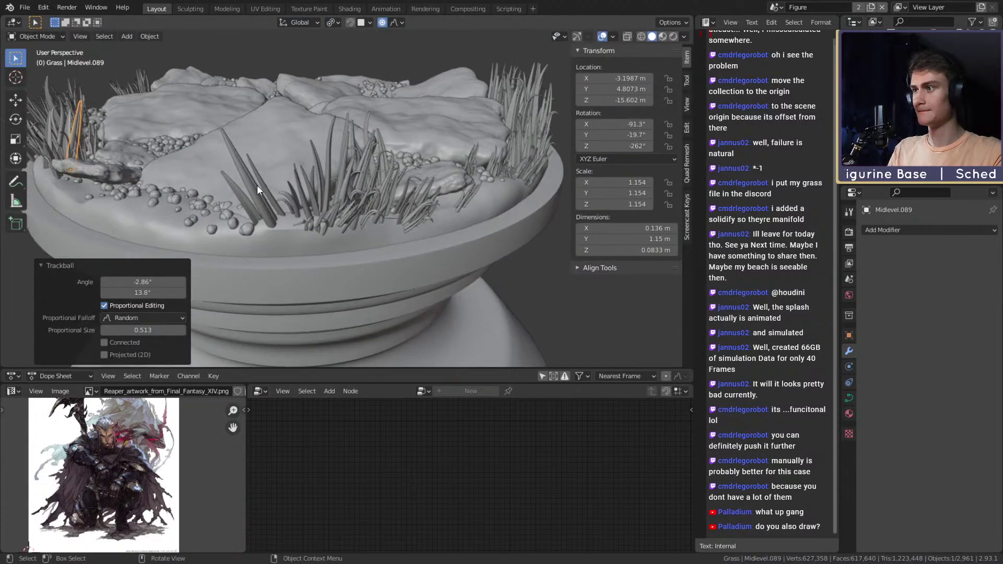
click(262, 189)
key(r)
key(r)
click(378, 182)
Step: Vary two more blades of that clump by tilting each one freely with trackball rotation
click(378, 183)
mouse_move(379, 182)
middle_down()
mouse_move(394, 182)
mouse_move(389, 195)
middle_up()
key(r)
key(r)
click(340, 241)
click(340, 241)
key(r)
key(r)
click(403, 231)
Step: Turn off proportional editing and move two tall blades between the stones horizontally, about 0.15 m in X and 0.17 m in Y
middle_drag(404, 232, 401, 179)
scroll(366, 196, down, 5)
click(197, 234)
scroll(329, 196, up, 3)
scroll(358, 163, up, 5)
click(354, 166)
click(383, 22)
scroll(402, 179, up, 3)
shift+click(349, 219)
key(g)
key(shift+z)
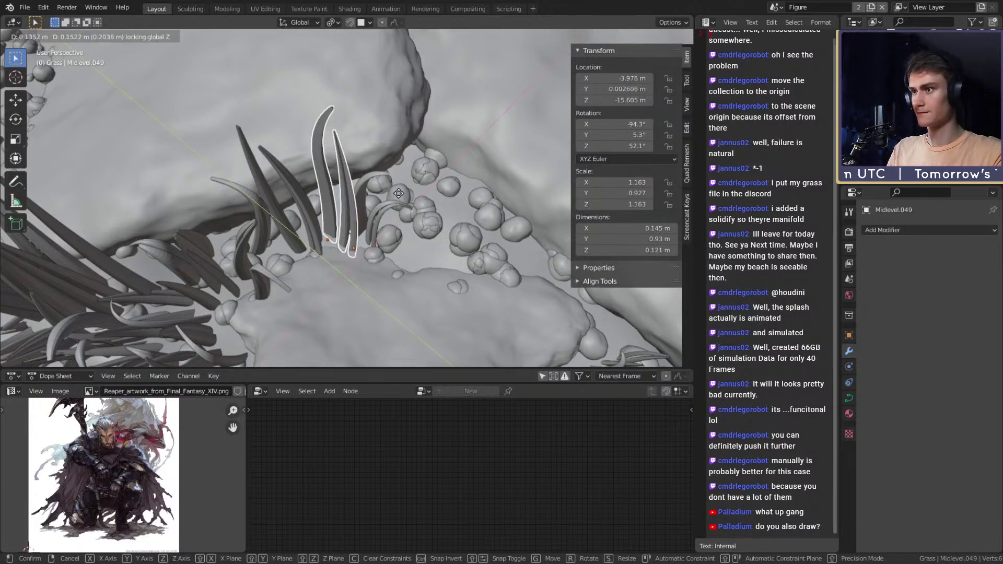
click(403, 196)
Step: Rotate the two selected blades around the global Z axis
key(r)
key(z)
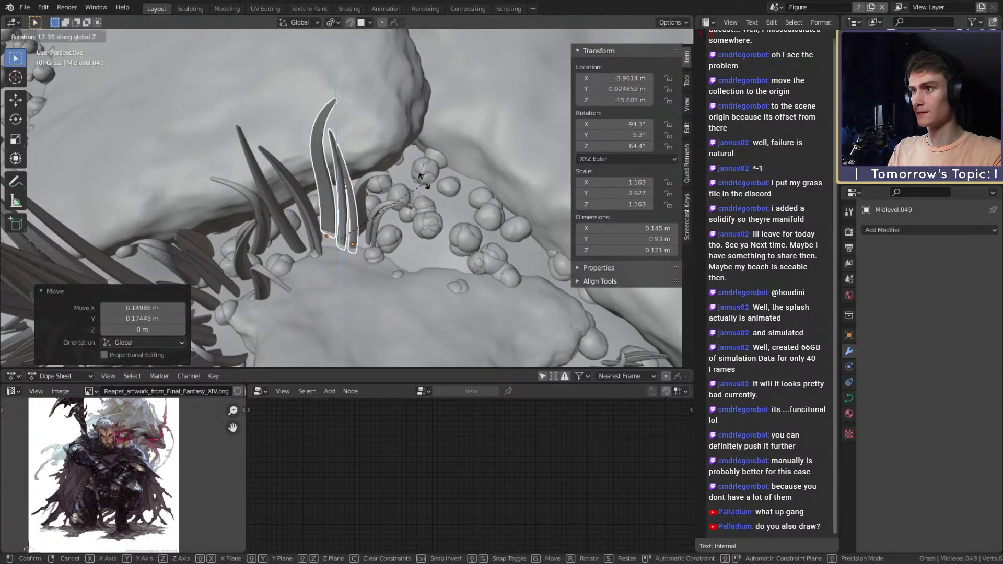
click(467, 176)
Step: Move the adjacent curved blade about 0.04 m in X and 0.07 m in Y, and shift the drooping blade horizontally off the stone
click(316, 226)
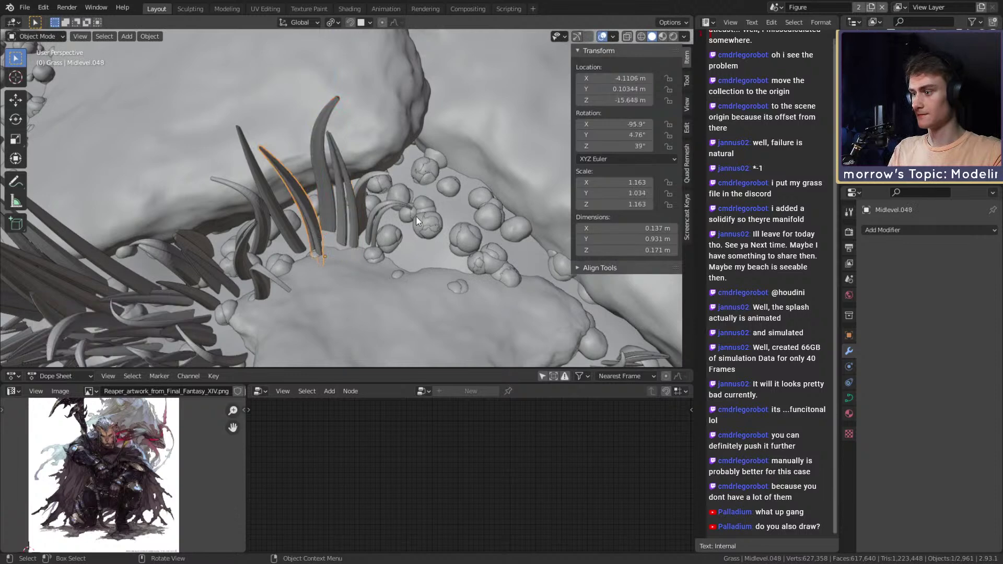
key(g)
key(shift+z)
click(413, 203)
middle_drag(377, 232, 357, 258)
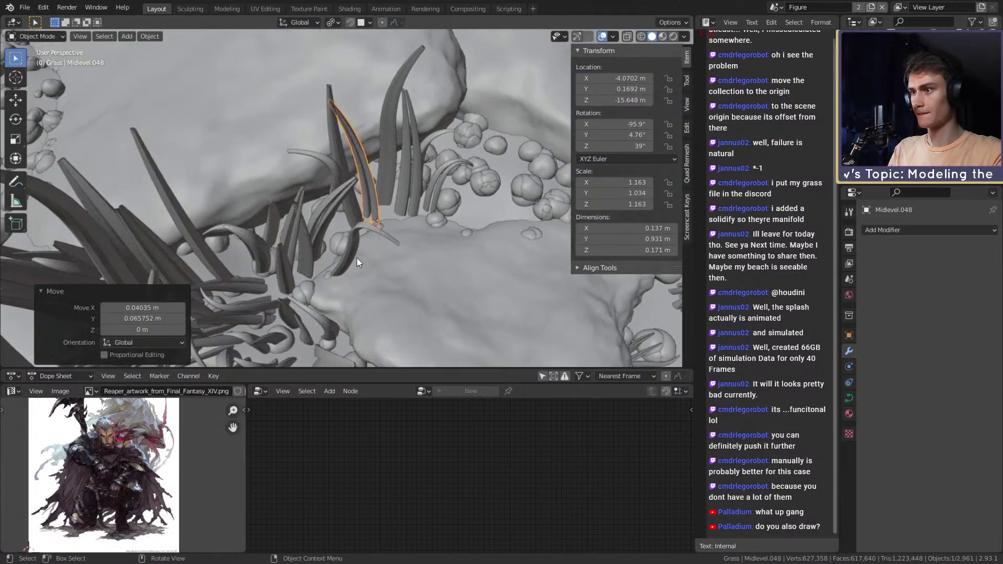
click(398, 242)
key(g)
key(shift+z)
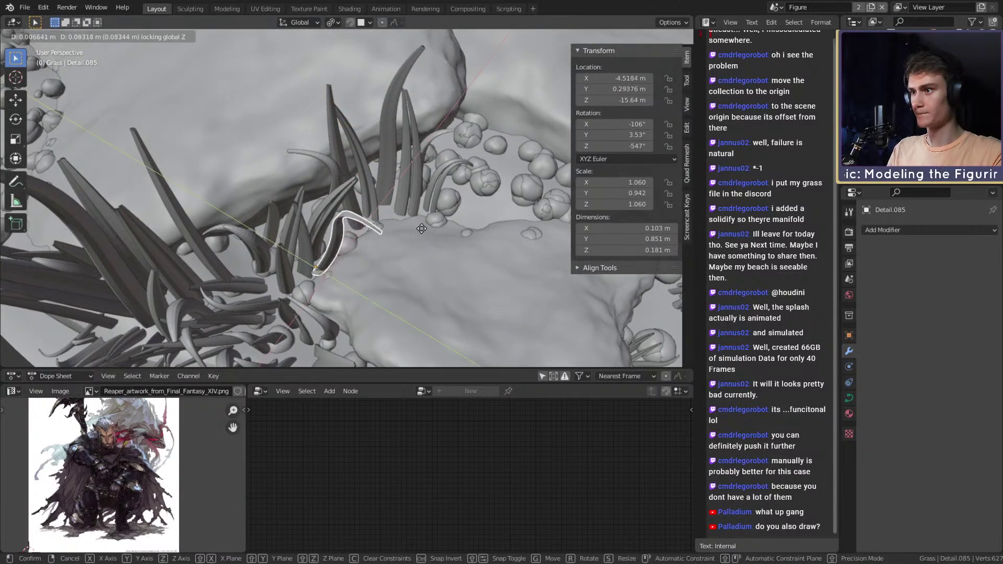
click(414, 247)
Step: Deselect the grass, show the character figure on the base to check the composition, and save the file
scroll(400, 242, down, 8)
middle_drag(396, 238, 383, 212)
scroll(410, 171, down, 5)
click(479, 194)
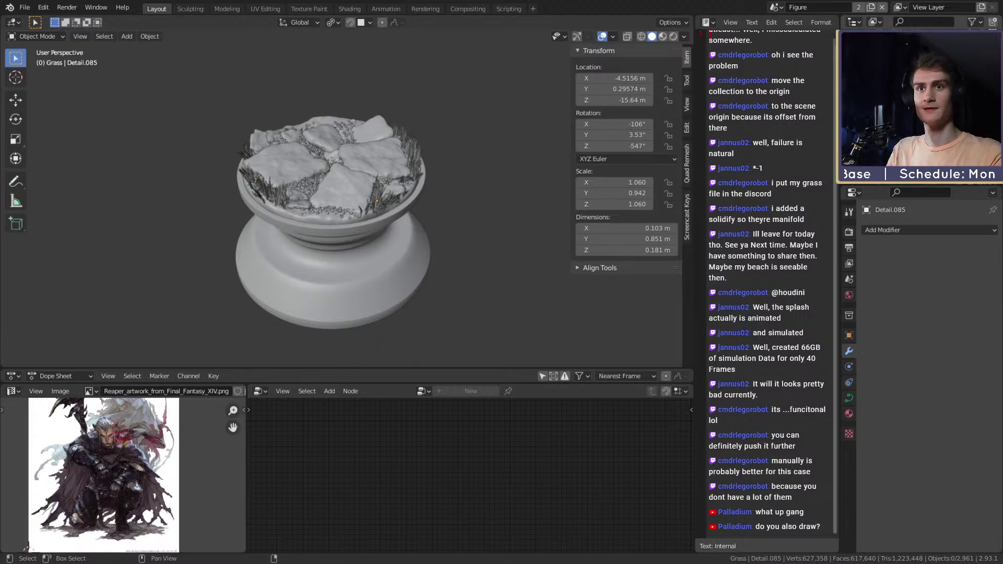
click(982, 104)
middle_drag(470, 173, 346, 141)
scroll(339, 139, down, 3)
scroll(374, 180, up, 1)
scroll(374, 178, up, 6)
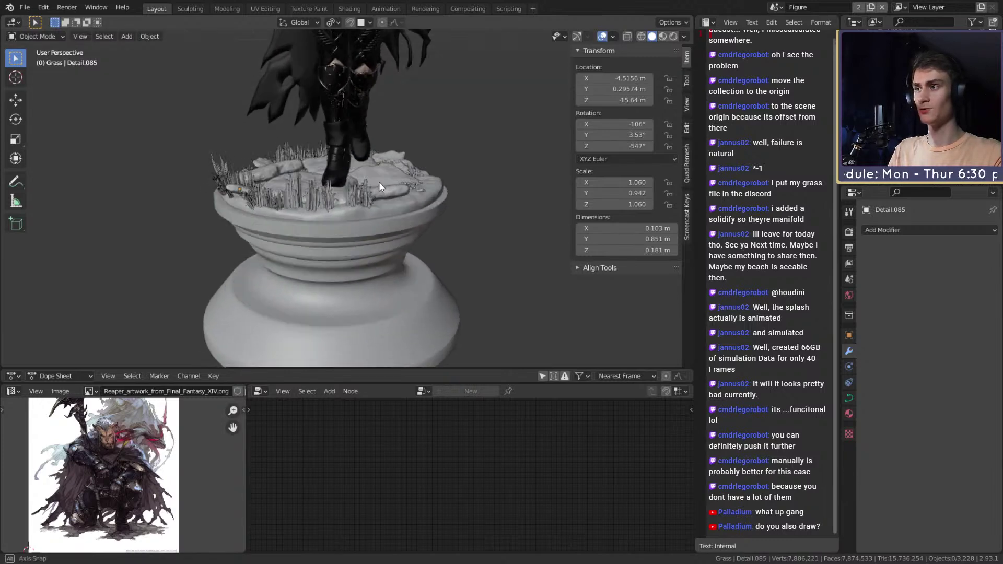
middle_drag(443, 170, 400, 210)
mouse_move(370, 193)
ctrl+middle_down()
mouse_move(367, 184)
mouse_move(402, 173)
mouse_move(491, 185)
ctrl+middle_up()
key(ctrl+s)
ctrl+middle_drag(463, 157, 479, 194)
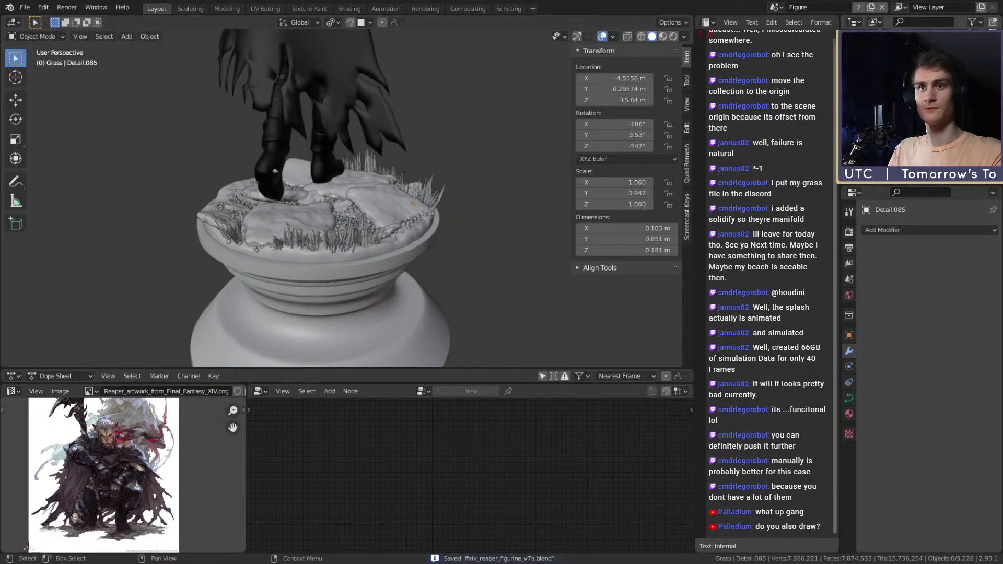
Step: Check the scythe's placement against the grass and base, hide it again, and save the file
middle_drag(366, 157, 292, 131)
scroll(377, 161, up, 4)
scroll(411, 142, up, 2)
scroll(417, 172, down, 4)
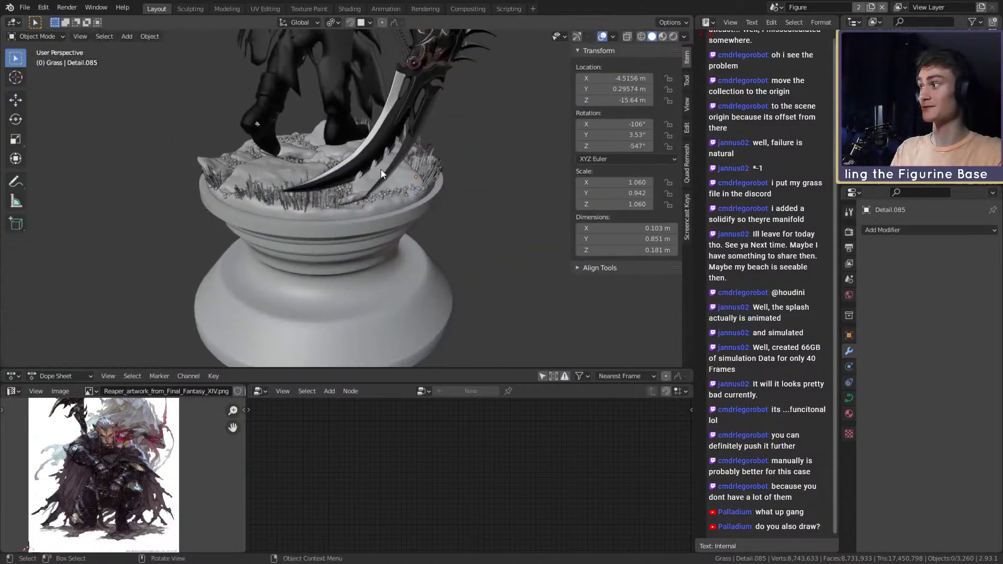
key(ctrl+s)
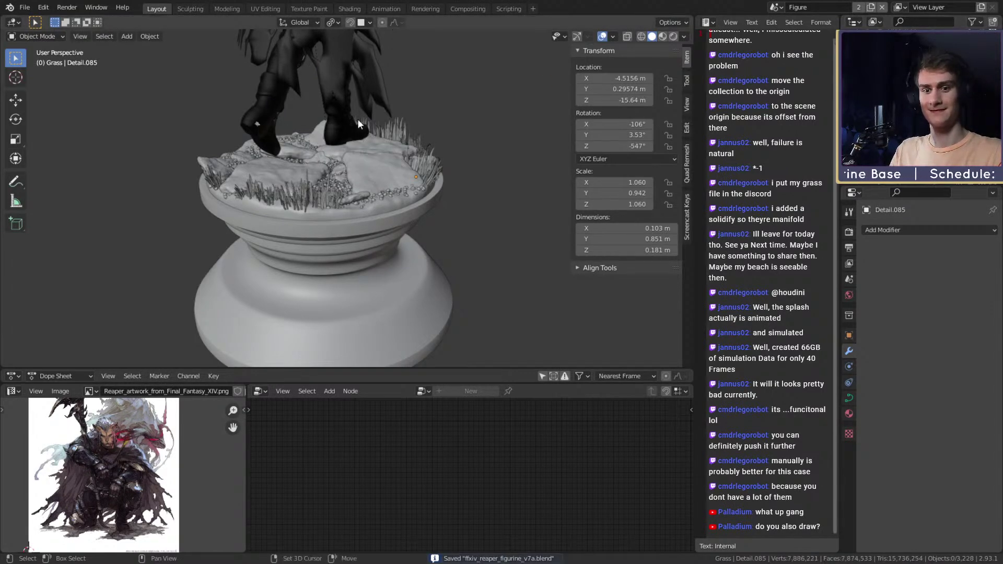
Step: Hide the figure and circle-select the grass along one side of the rim, leaving the nearby pebbles and stone out of the selection
click(987, 104)
middle_drag(486, 118, 435, 140)
scroll(413, 157, up, 3)
mouse_move(363, 191)
middle_down()
mouse_move(413, 213)
mouse_move(379, 182)
mouse_move(385, 168)
middle_up()
key(alt+z)
key(c)
mouse_move(437, 207)
mouse_down()
mouse_move(416, 197)
mouse_move(232, 194)
mouse_up()
right_click(232, 193)
key(alt+z)
middle_drag(366, 216, 481, 255)
scroll(480, 255, up, 2)
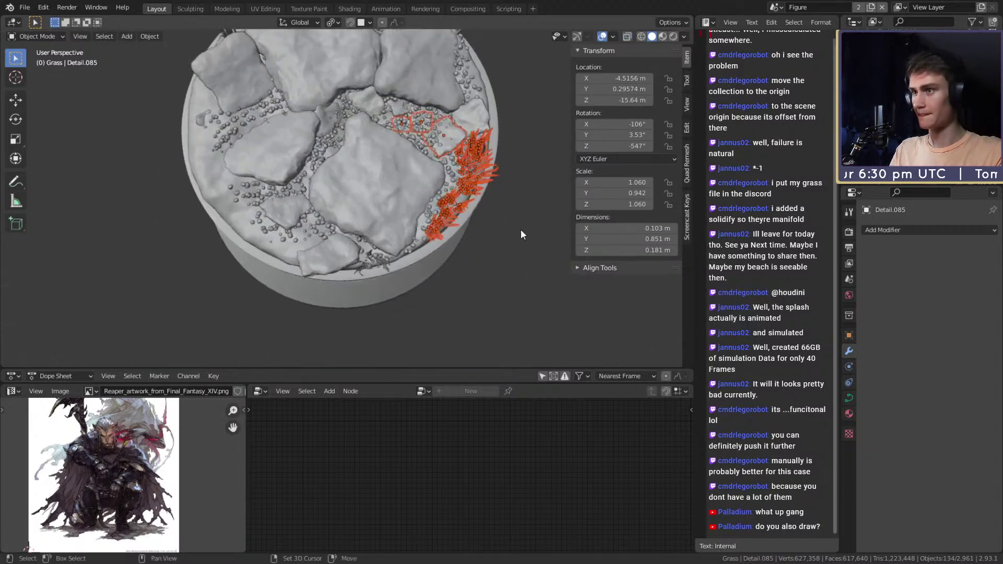
key(c)
right_click(424, 144)
Step: Duplicate the selected grass and place the copy across the base, about 4.73 m in X and -2.83 m in Y
key(shift+d)
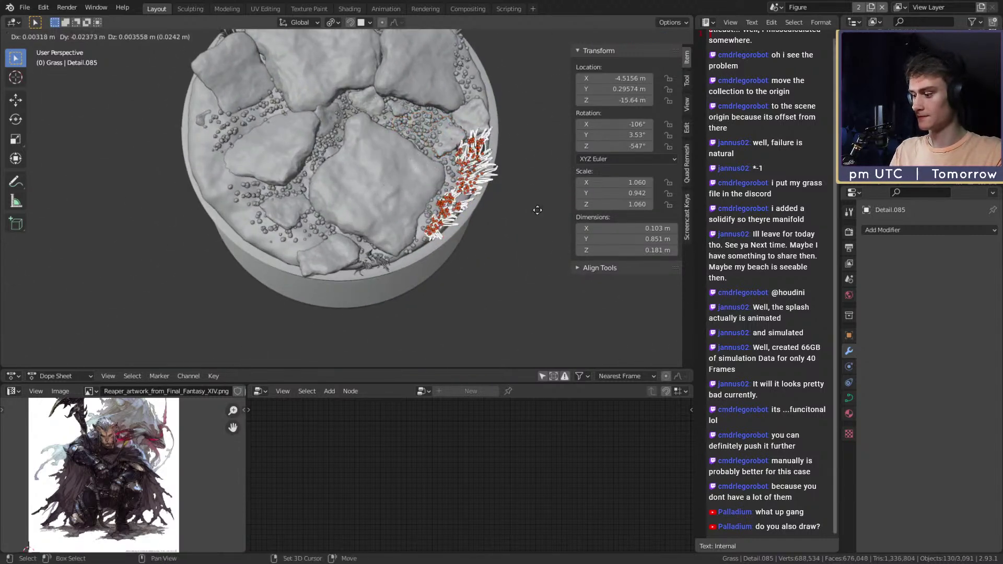
key(shift+z)
click(356, 234)
Step: Set the pivot point to Median Point and rotate the duplicated grass about -102° around the global Z axis
shift+middle_drag(380, 233, 466, 236)
key(r)
key(z)
right_click(457, 324)
click(332, 23)
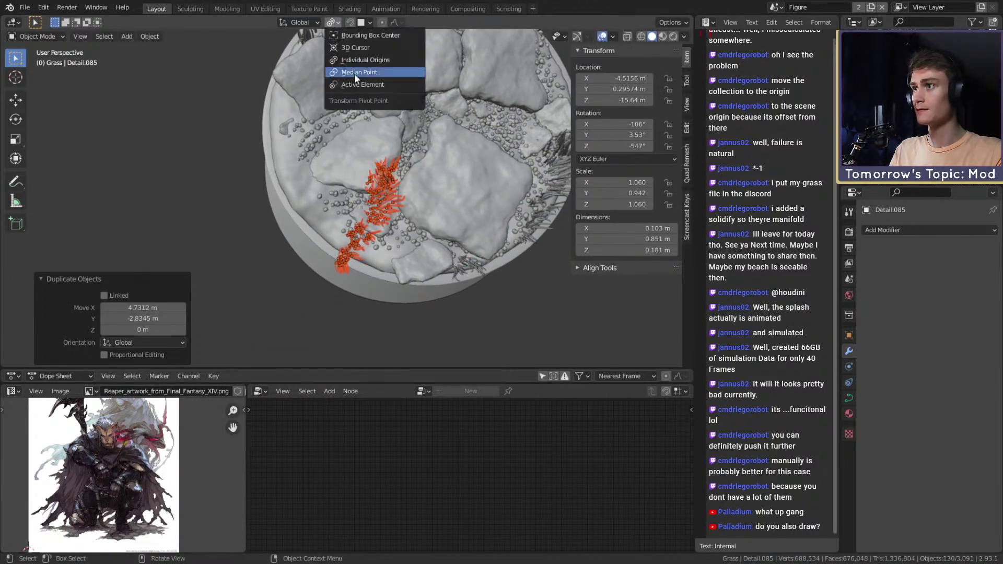
click(357, 70)
key(r)
key(z)
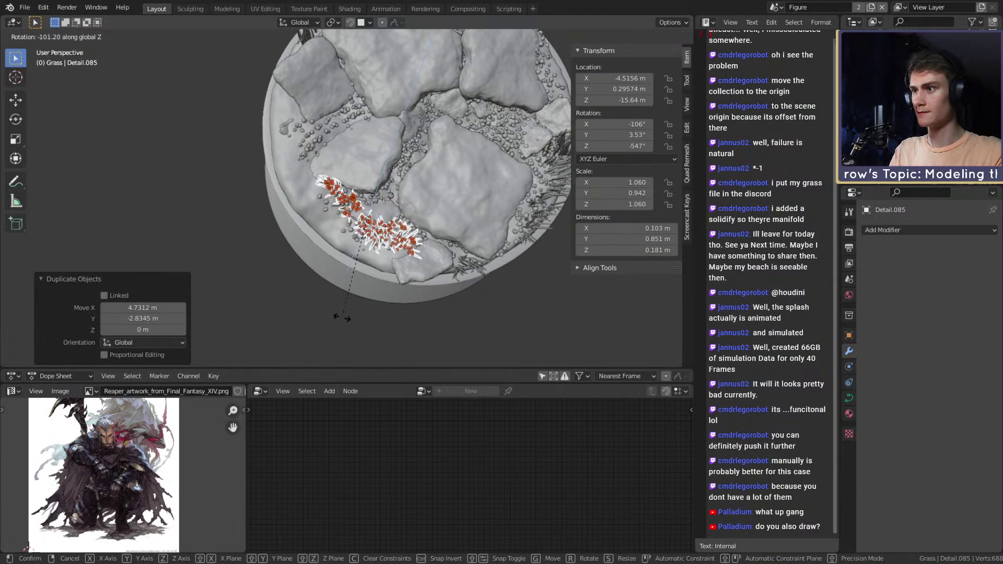
click(341, 316)
Step: Move the duplicated grass horizontally to the empty rim edge beside the small stones and rotate it around Z to follow the curve
middle_drag(341, 317, 496, 254)
key(g)
key(shift+z)
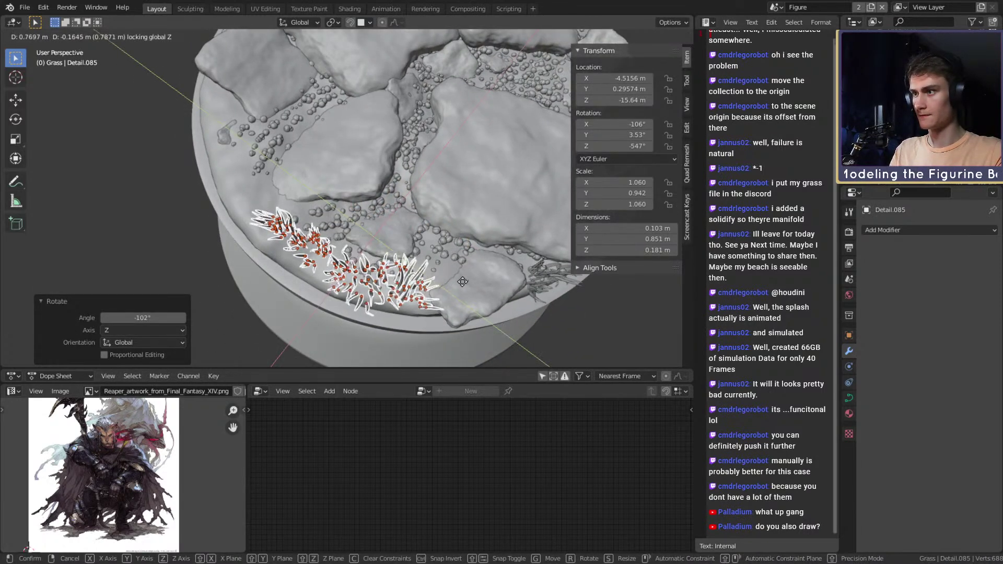
click(494, 277)
key(r)
key(z)
click(508, 263)
key(g)
key(shift+z)
click(506, 271)
Step: Shift the duplicated grass horizontally along the rim, about -0.20 m in X and -0.14 m in Y
middle_drag(506, 270, 400, 176)
key(g)
key(shift+z)
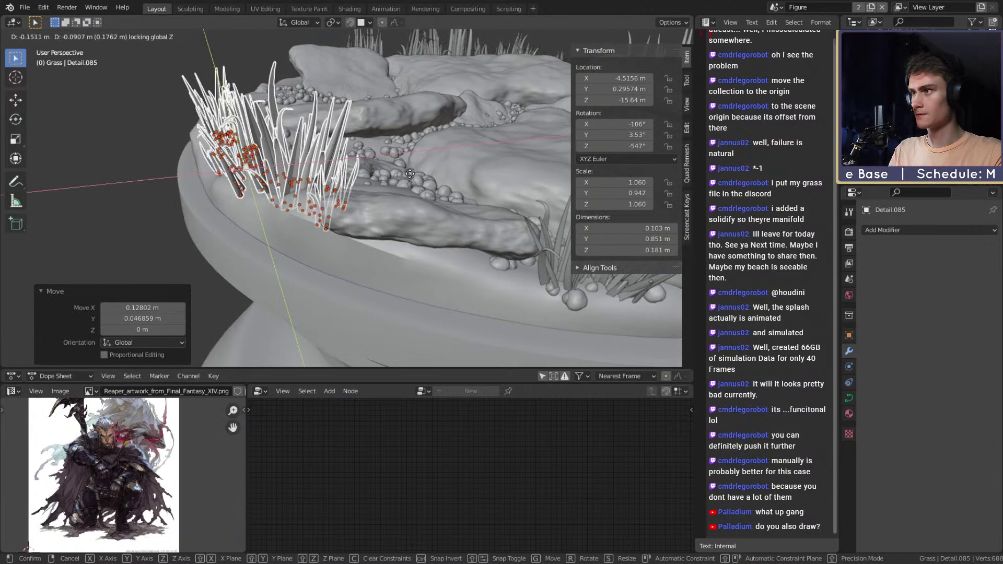
click(417, 175)
middle_drag(418, 174, 458, 186)
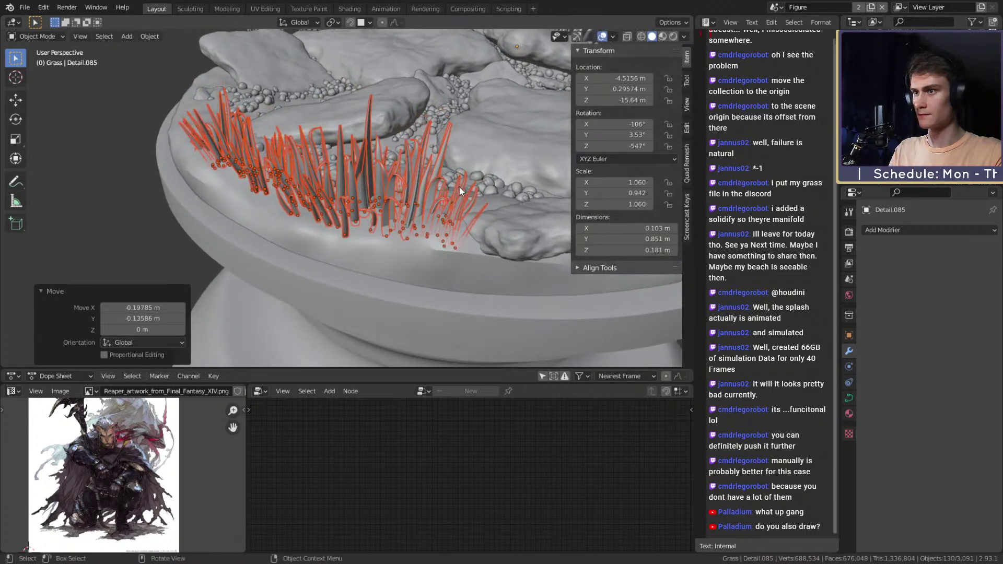
Step: Shift the duplicated grass horizontally by about 0.16 m in X and -0.03 m in Y, and adjust its height along Z to meet the rim
key(g)
key(shift+z)
click(520, 198)
middle_drag(521, 198, 525, 182)
key(g)
key(z)
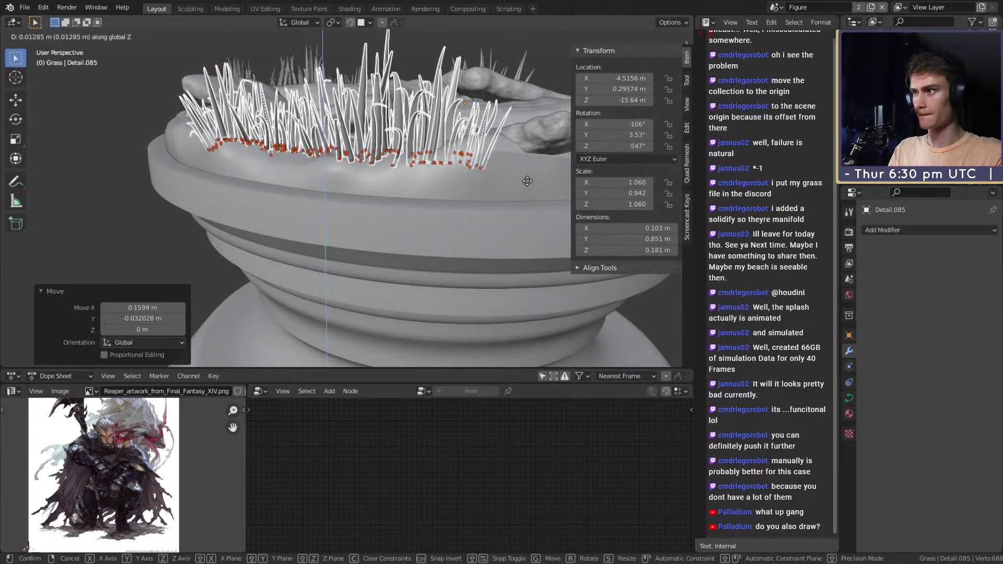
click(527, 179)
middle_drag(528, 180, 357, 140)
key(g)
key(z)
click(501, 183)
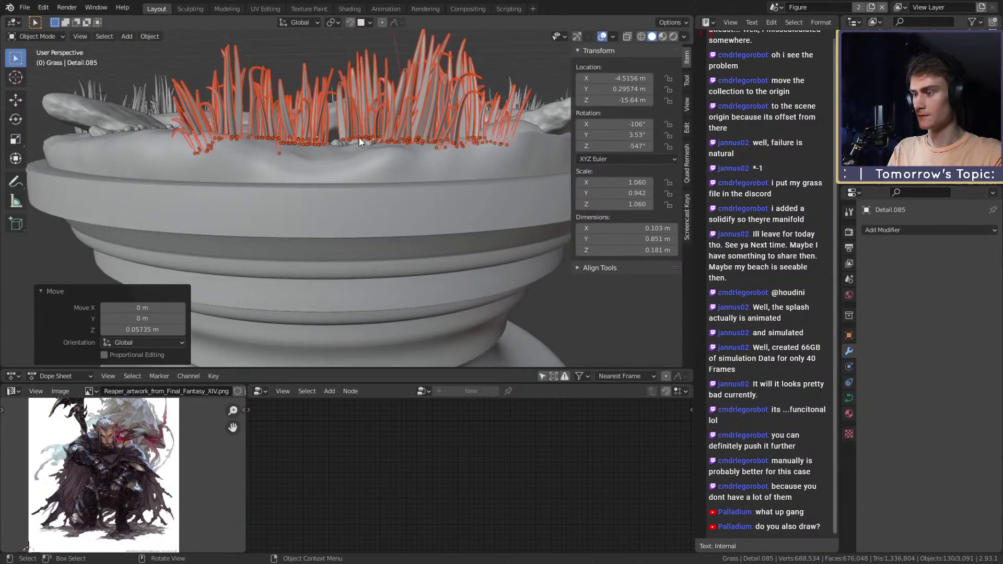
Step: Select the blades at the middle of the rim clump in X-ray view and lower them about 0.21 m along global Z
click(578, 283)
scroll(413, 183, up, 4)
alt+middle_drag(409, 159, 399, 132)
key(alt+z)
key(c)
drag(388, 140, 275, 138)
right_click(275, 139)
mouse_move(275, 139)
middle_down()
mouse_move(364, 152)
mouse_move(352, 192)
mouse_move(362, 182)
mouse_move(359, 77)
middle_up()
scroll(374, 165, down, 4)
key(c)
right_click(371, 225)
middle_drag(371, 228, 452, 175)
key(alt+z)
scroll(376, 203, up, 3)
key(g)
key(z)
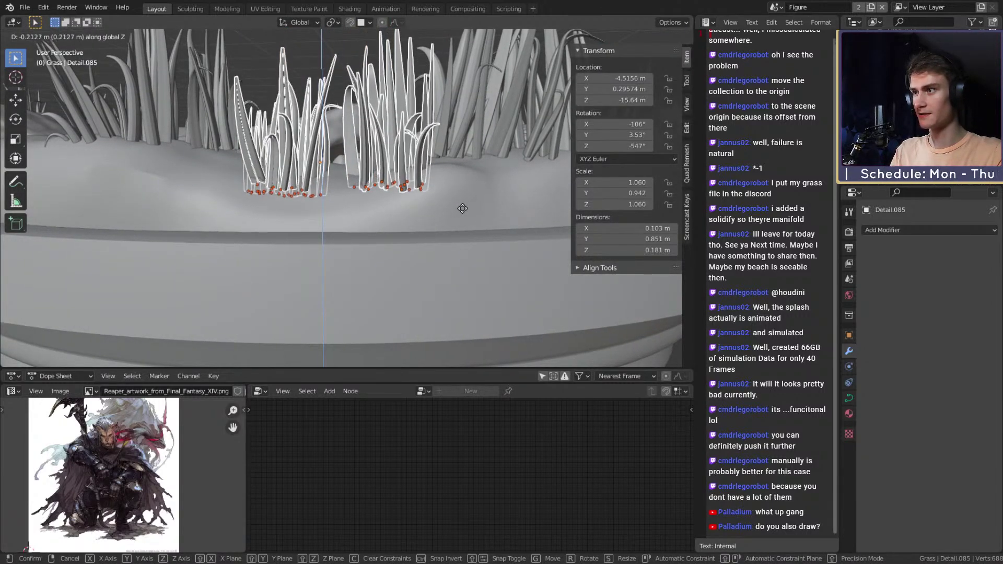
click(445, 207)
Step: Select only the two small curled blades at the front of the rim and move them along global Z to the terrain surface
middle_drag(445, 207, 361, 186)
scroll(361, 186, up, 2)
key(a)
key(a)
click(276, 233)
click(277, 233)
key(g)
key(z)
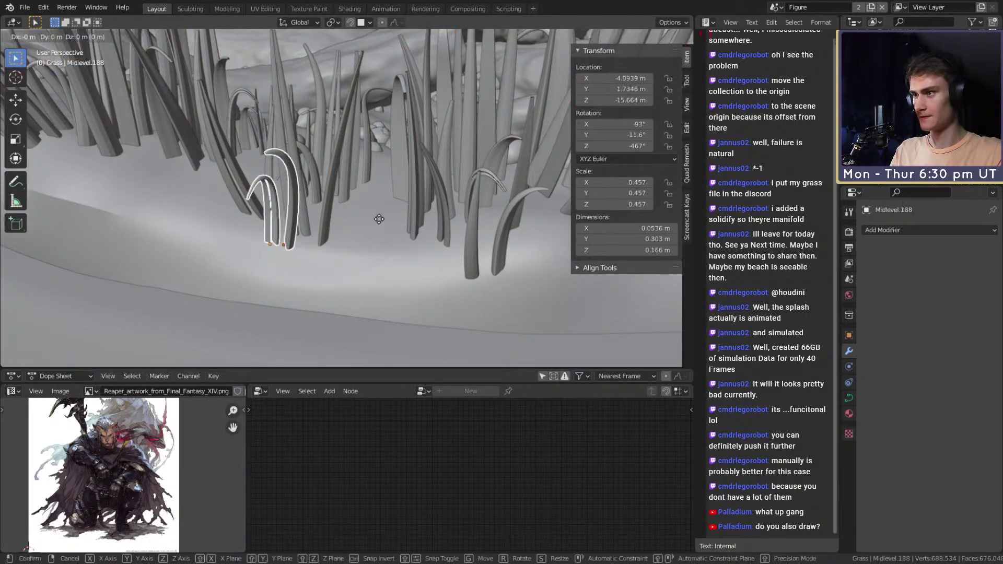
click(378, 229)
Step: Rotate the selected front-edge grass and nudge it into a better position on the terrain
middle_drag(378, 230, 292, 211)
key(r)
click(526, 216)
key(g)
click(521, 215)
key(g)
click(525, 211)
Step: Tilt the single blade at the large stone's edge with a Trackball rotation of about -12° and -5°
scroll(481, 182, down, 4)
scroll(362, 170, up, 3)
click(291, 211)
key(r)
key(r)
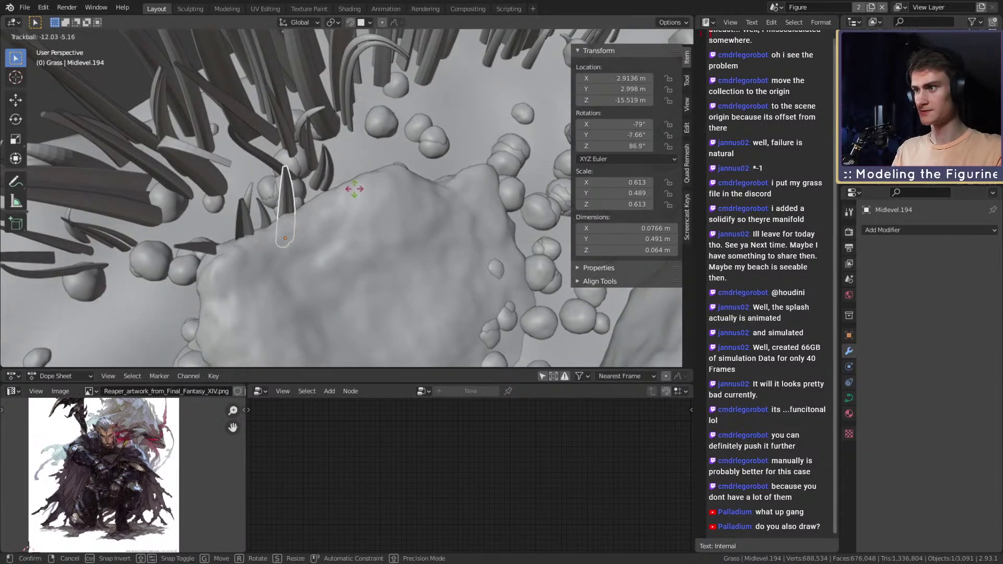
click(353, 187)
Step: Try a Trackball tilt on the two neighbouring blades at the stone's edge, and undo the last changes
click(266, 216)
shift+click(239, 226)
key(r)
key(r)
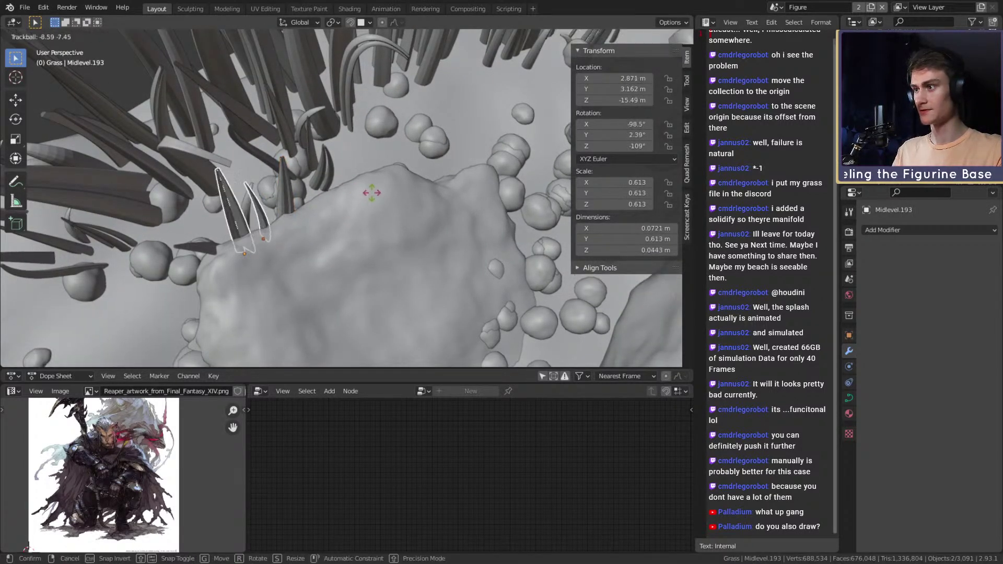
click(357, 188)
middle_drag(356, 188, 261, 244)
key(ctrl+z)
key(ctrl+z)
Step: Circle-select a small clump of grass blades near the stone and duplicate it to another spot on the base
mouse_move(367, 220)
middle_down()
mouse_move(298, 222)
mouse_move(332, 202)
mouse_move(424, 181)
mouse_move(508, 188)
mouse_move(390, 218)
mouse_move(348, 185)
mouse_move(487, 171)
mouse_move(359, 189)
middle_up()
key(c)
drag(360, 189, 314, 236)
mouse_move(351, 217)
middle_down()
mouse_move(368, 183)
mouse_move(368, 263)
middle_up()
middle_drag(257, 235, 426, 159)
key(shift+d)
click(425, 219)
Step: Rotate, reposition and scale the duplicated clump to suit its new spot at the rim
scroll(435, 214, down, 2)
key(r)
click(442, 240)
key(g)
click(488, 166)
key(r)
click(402, 173)
key(s)
click(363, 151)
Step: Fine-tune the duplicated clump's rotation and position, finishing with a lift of about 0.043 m in Z
key(g)
click(512, 154)
key(g)
key(r)
click(526, 177)
key(r)
key(g)
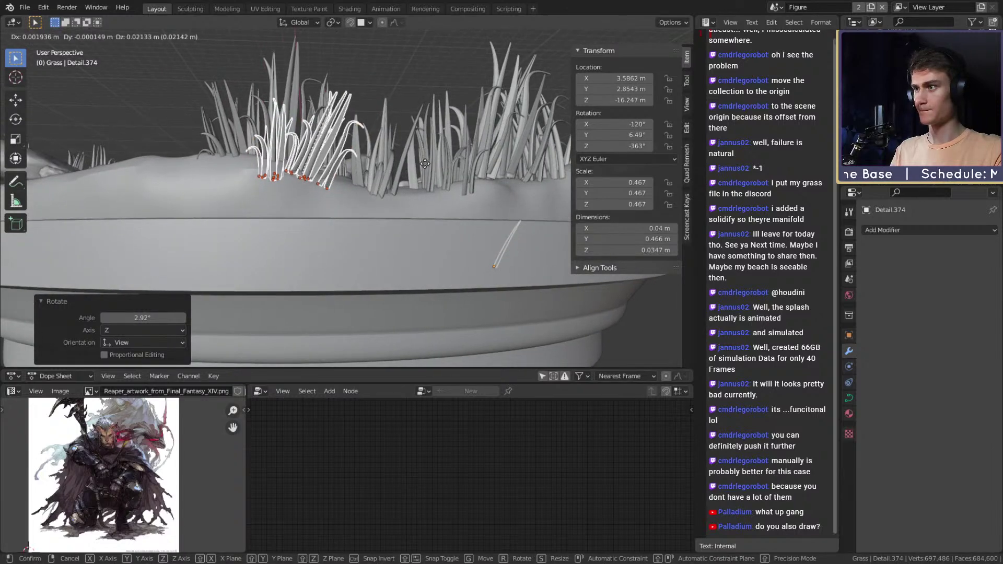
click(425, 161)
Step: Delete the stray duplicated blade sticking out below the clump at the rim
middle_drag(531, 236, 434, 202)
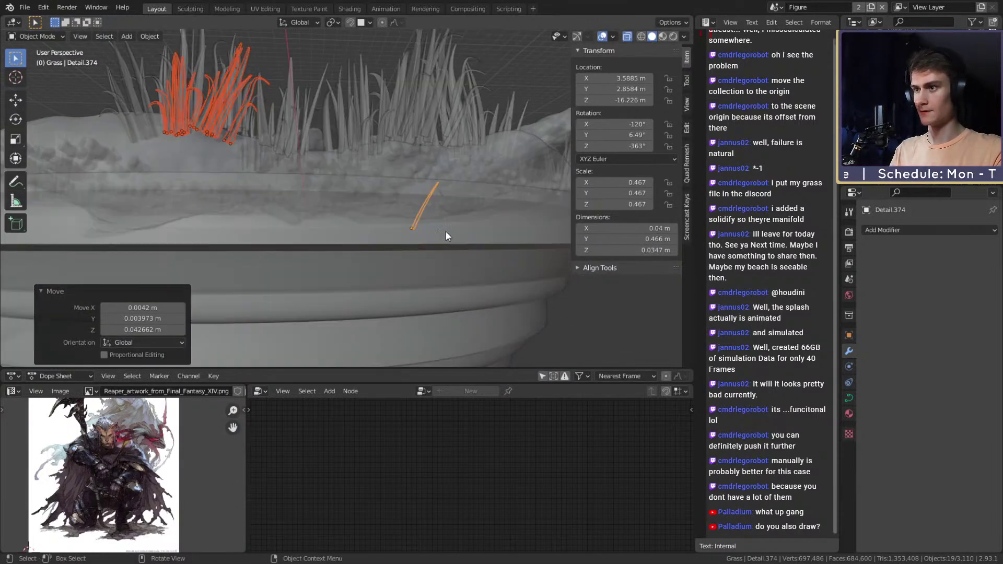
click(418, 216)
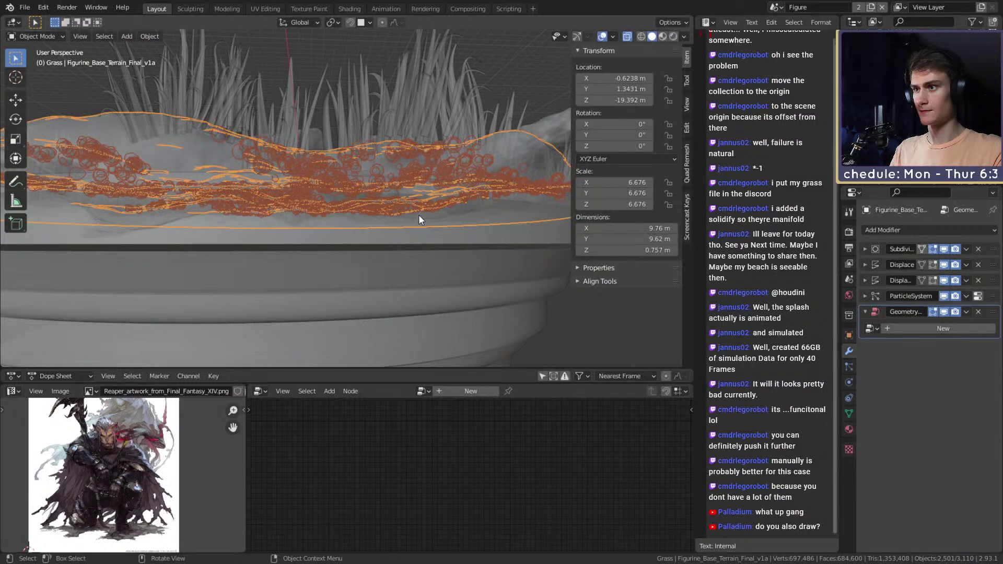
click(419, 215)
click(419, 215)
key(Delete)
Step: Tilt two individual blades in the new clump with Trackball rotation, the second by about 23.5° and 9.17°
middle_drag(382, 195, 447, 197)
scroll(328, 197, up, 4)
click(377, 213)
key(r)
key(r)
click(461, 211)
click(286, 210)
key(r)
key(r)
click(351, 216)
Step: Select seven blades from the rim grass and duplicate them horizontally, about -0.075 m in X and -1.40 m in Y
scroll(393, 165, down, 5)
mouse_move(307, 157)
middle_down()
mouse_move(377, 219)
mouse_move(384, 198)
mouse_move(357, 214)
mouse_move(416, 193)
mouse_move(297, 235)
mouse_move(257, 225)
middle_up()
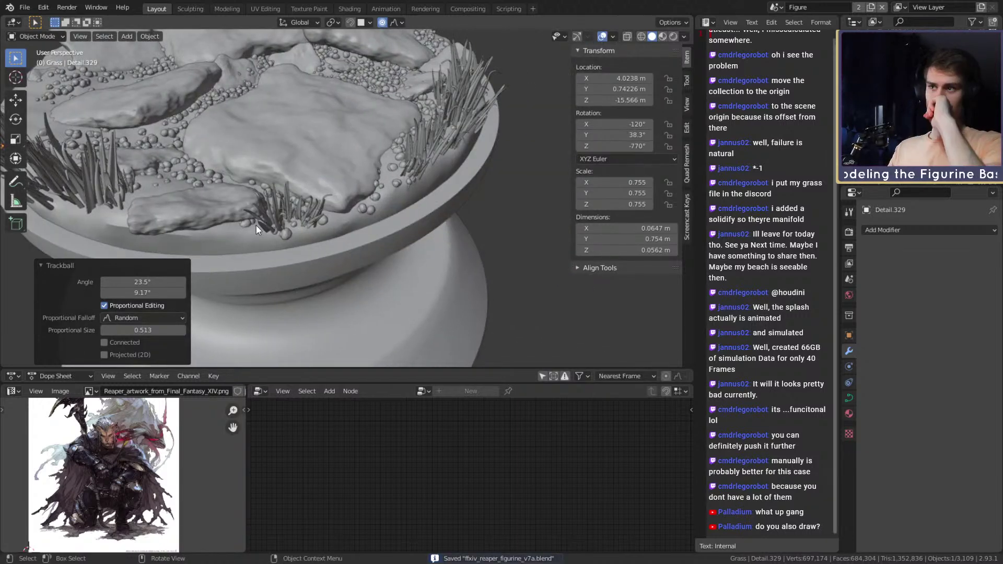
scroll(256, 225, down, 4)
middle_drag(246, 171, 390, 260)
scroll(391, 171, up, 5)
scroll(350, 160, down, 2)
click(369, 238)
shift+click(379, 210)
shift+click(388, 220)
shift+click(398, 275)
shift+click(402, 250)
shift+click(422, 258)
middle_drag(397, 233, 463, 277)
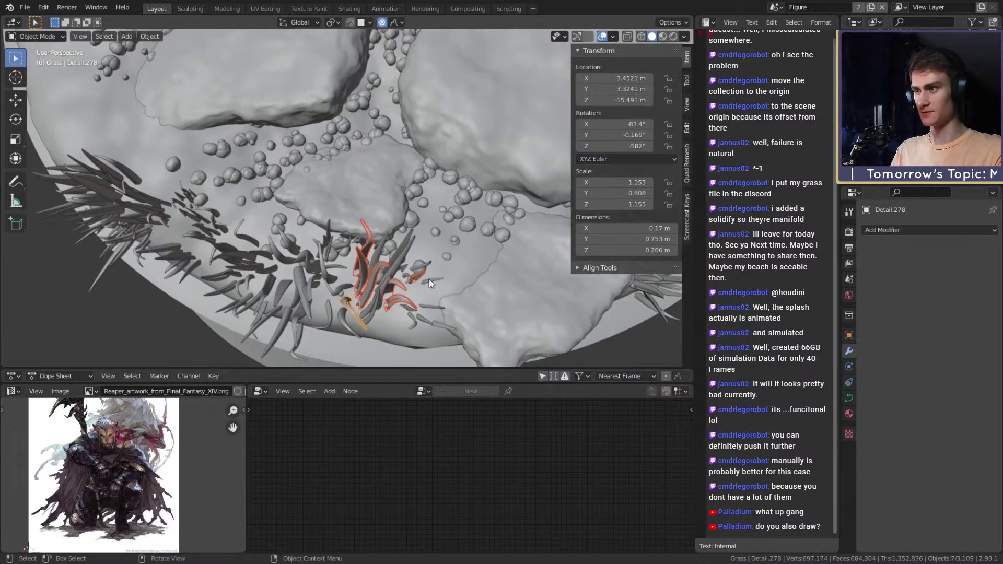
key(shift+d)
key(shift+z)
click(358, 184)
Step: Turn off proportional editing and rotate the seven duplicated blades around the global Z axis
middle_drag(358, 184, 486, 229)
key(r)
key(z)
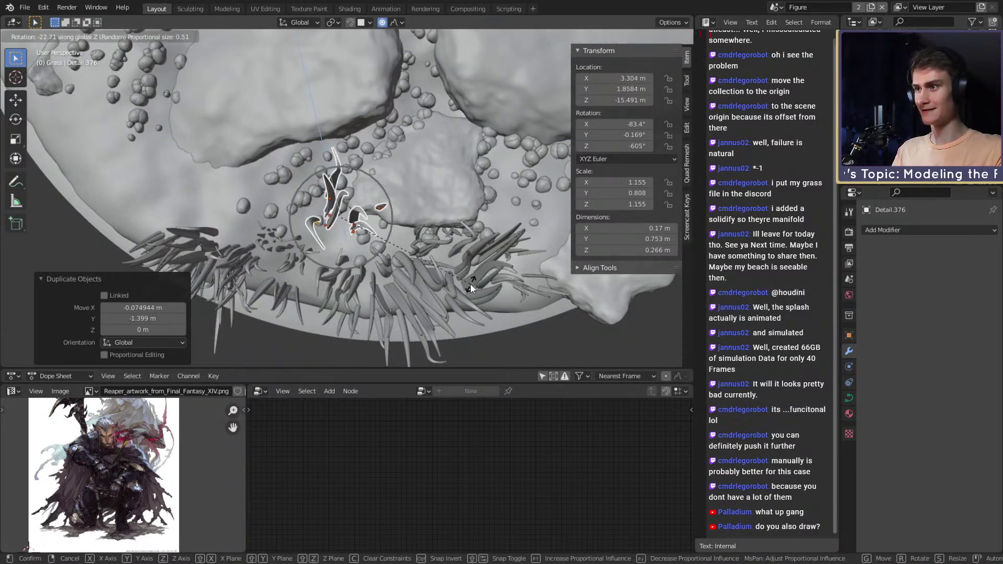
click(472, 213)
key(r)
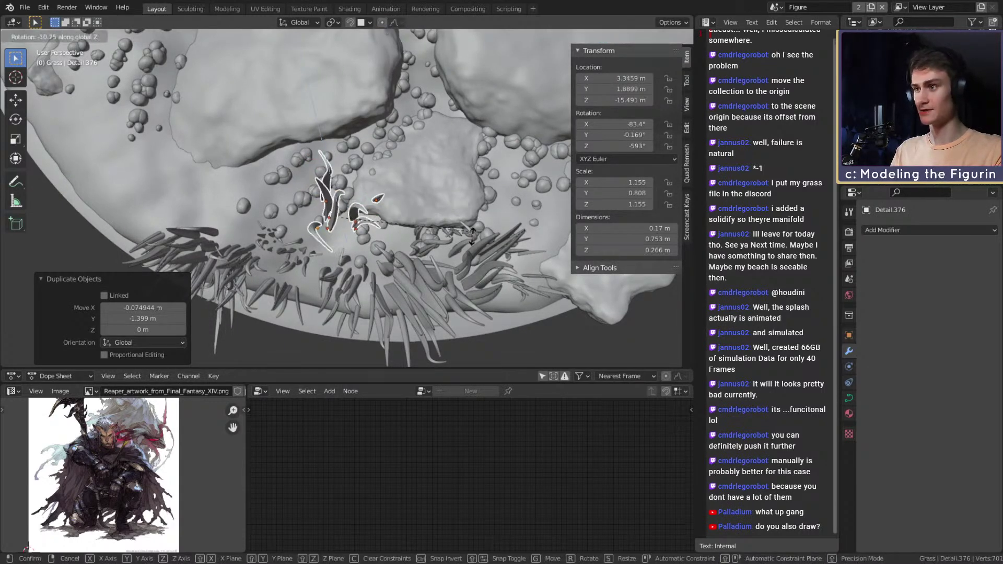
click(460, 230)
Step: Reposition the duplicated blades at the inner edge of the rim grass and rotate them to match
key(g)
click(444, 261)
middle_drag(444, 261, 357, 226)
key(g)
click(460, 175)
key(g)
click(487, 184)
key(r)
click(444, 191)
Step: Select several individual blades in the rim clump and move them together horizontally
click(360, 216)
shift+click(378, 258)
shift+click(356, 226)
shift+click(313, 184)
middle_drag(279, 188, 394, 258)
shift+click(394, 257)
key(g)
key(shift+z)
click(386, 196)
Step: Rotate the selected blades around the global Z axis and shift them into place
middle_drag(387, 196, 433, 176)
key(r)
key(z)
click(394, 222)
key(g)
click(482, 170)
Step: Add another blade to the selection and adjust the blades' height along global Z
shift+click(417, 185)
key(g)
key(z)
click(429, 212)
Step: Select individual blades at the outer edge of the rim clump and tilt them with trackball rotation
middle_drag(429, 213, 335, 206)
scroll(354, 197, down, 5)
click(322, 197)
click(316, 210)
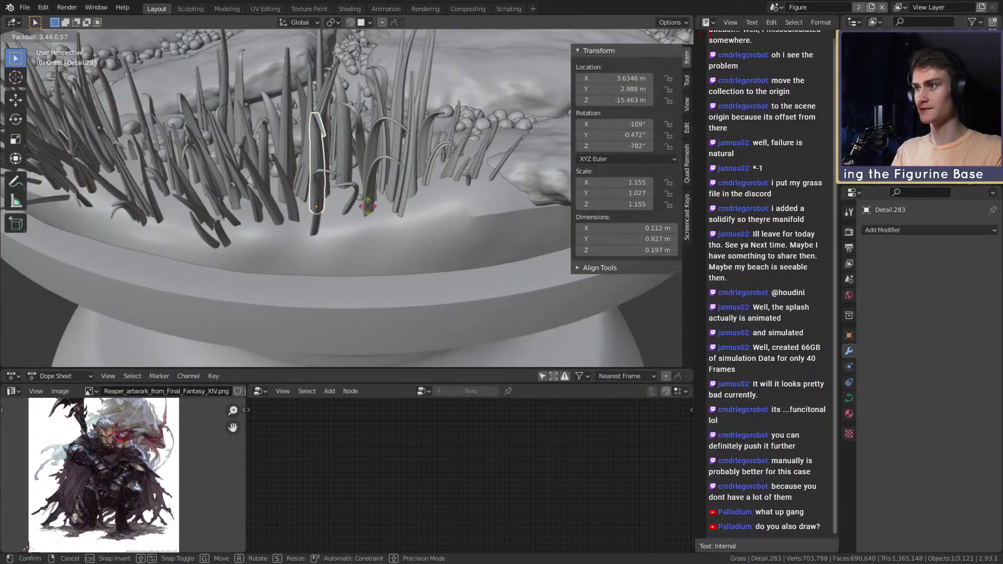
key(r)
key(r)
click(410, 199)
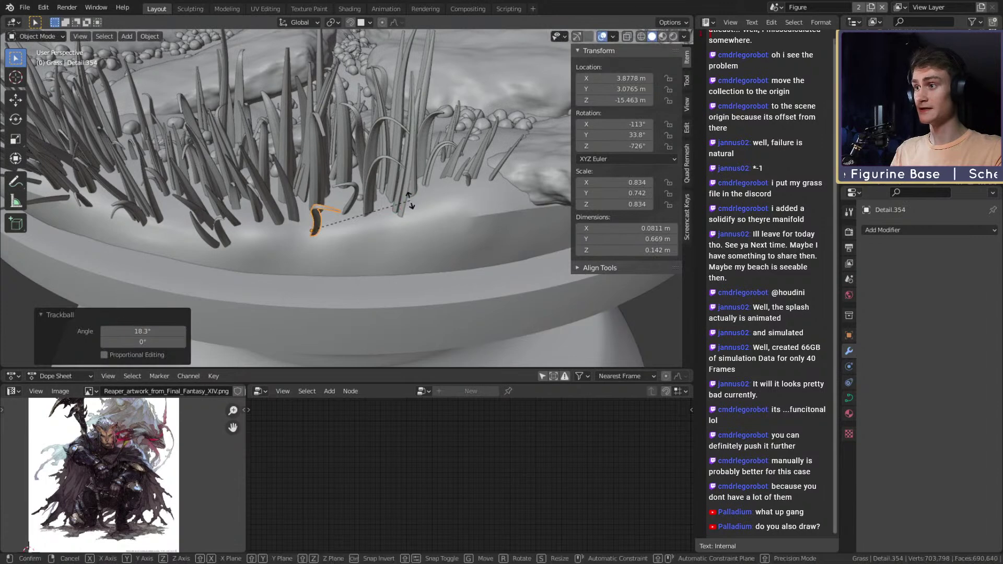
Step: Tilt a neighbouring blade in the rim clump with trackball rotation and shift it into place
click(289, 188)
key(r)
key(r)
click(372, 184)
key(r)
key(r)
click(396, 206)
scroll(368, 157, up, 3)
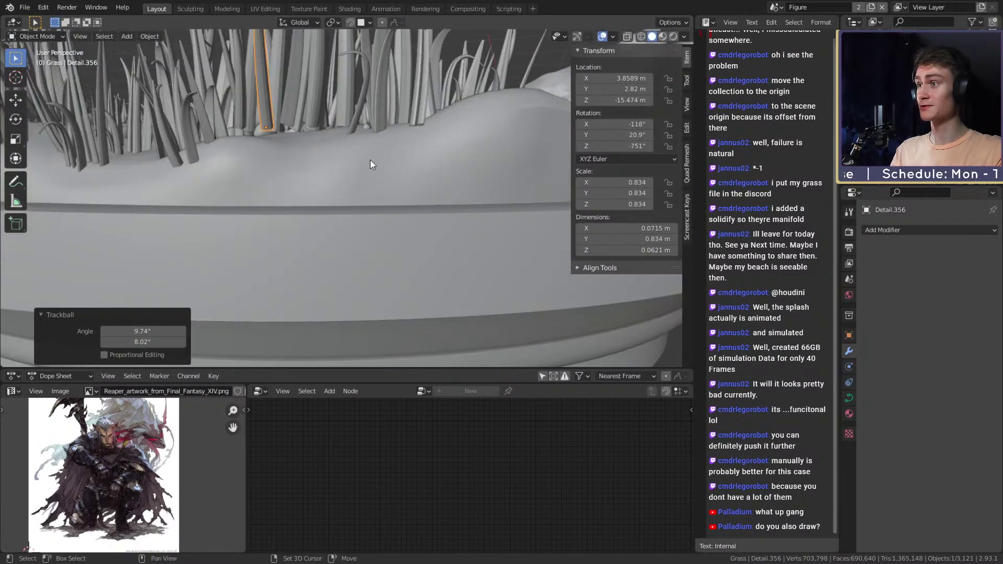
key(g)
click(408, 179)
Step: Toggle X-ray display, circle-select the group of blades at the middle of the rim clump, and lower them along global Z
middle_drag(366, 120, 360, 145)
click(351, 125)
middle_drag(427, 131, 400, 172)
scroll(411, 166, down, 3)
scroll(410, 166, up, 2)
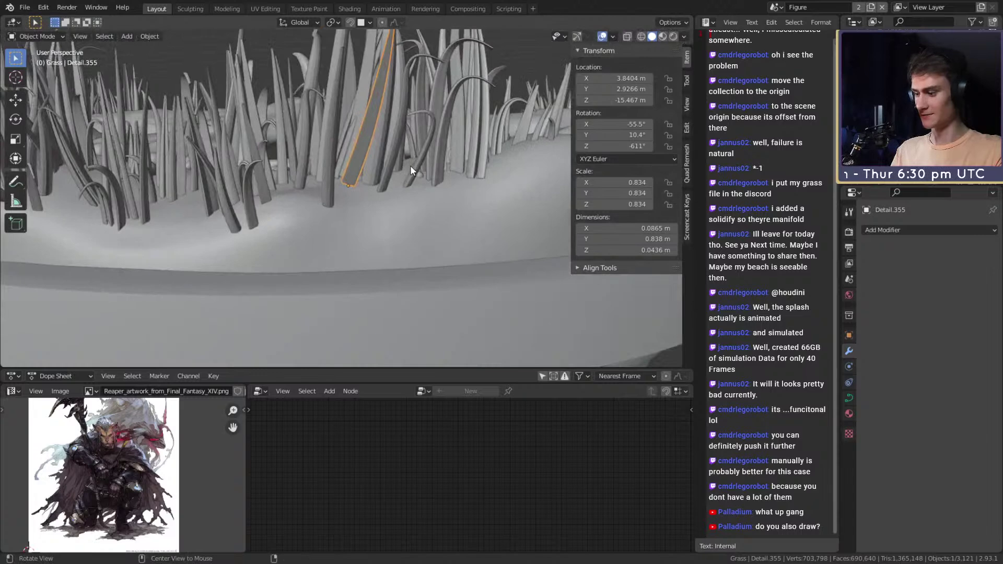
key(alt+z)
key(c)
mouse_move(365, 186)
mouse_down()
mouse_move(335, 187)
mouse_move(345, 190)
mouse_up()
right_click(345, 190)
mouse_move(354, 188)
middle_down()
mouse_move(394, 182)
mouse_move(388, 266)
mouse_move(369, 163)
middle_up()
scroll(372, 165, down, 6)
ctrl+drag(326, 68, 361, 109)
middle_drag(363, 110, 435, 153)
scroll(400, 156, up, 5)
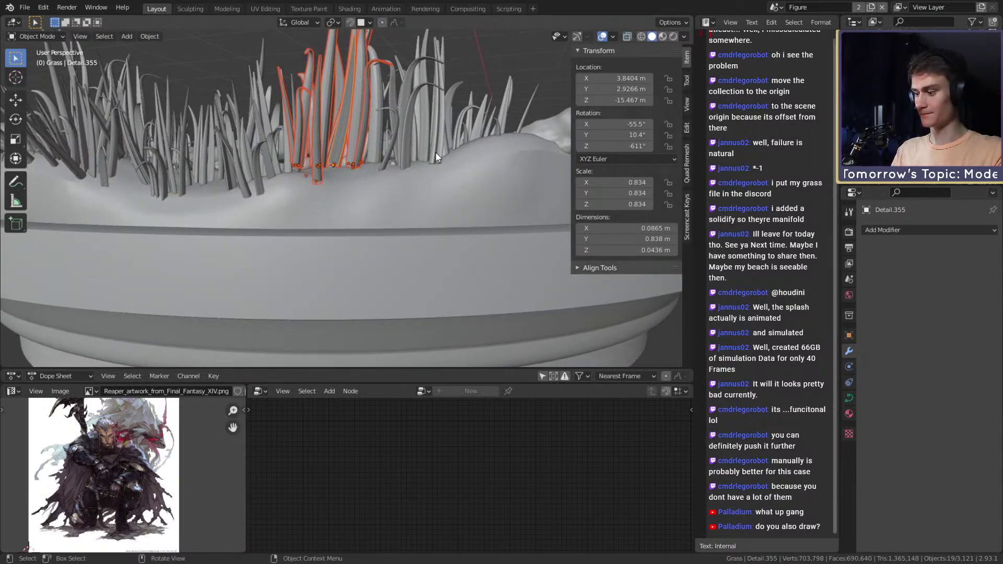
key(g)
key(z)
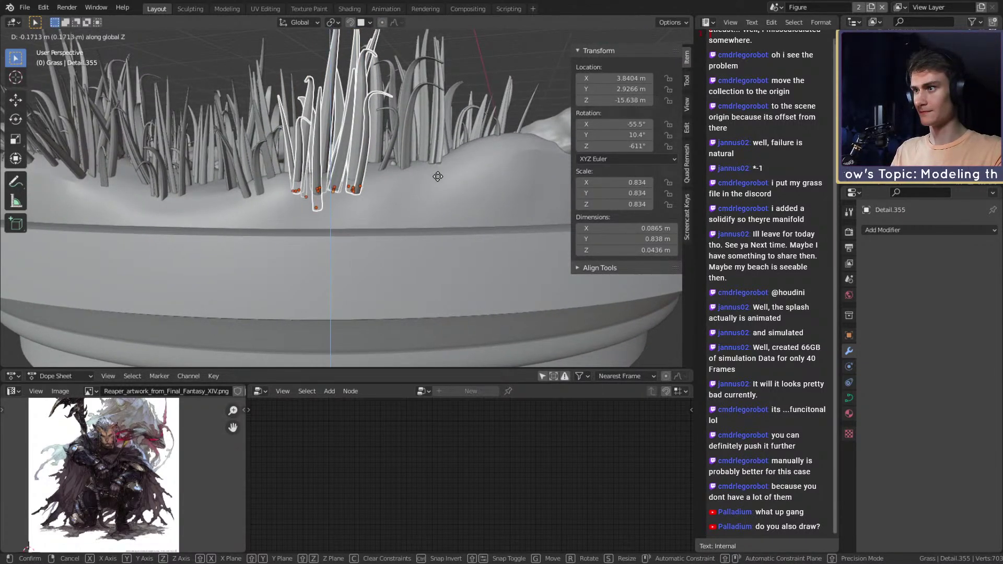
click(442, 180)
Step: Select a single blade at the end of the clump and lower it about 0.054 m along global Z
middle_drag(441, 181, 448, 208)
scroll(448, 208, down, 6)
click(504, 258)
scroll(410, 198, up, 5)
middle_drag(504, 258, 379, 94)
scroll(393, 164, up, 3)
click(379, 94)
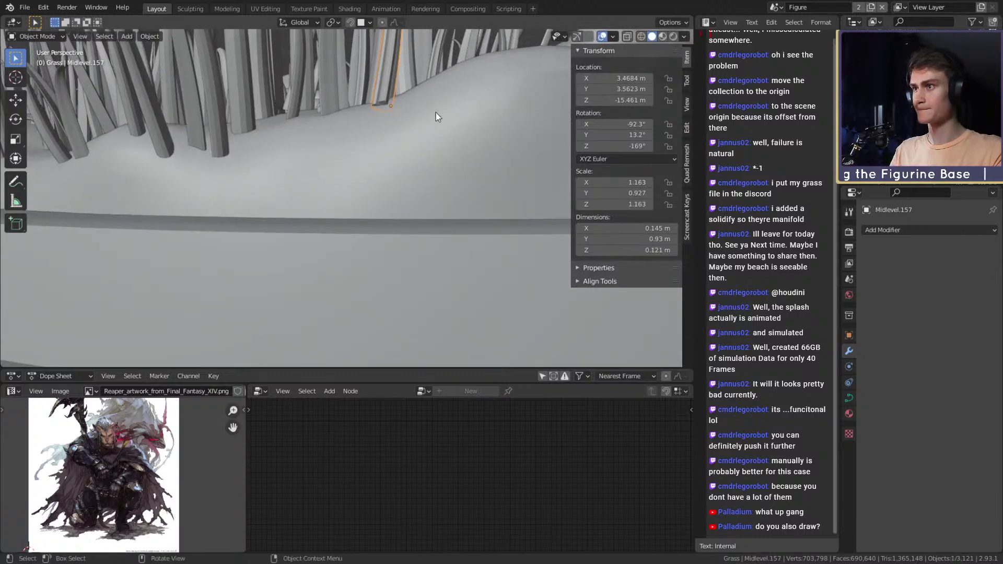
key(g)
key(z)
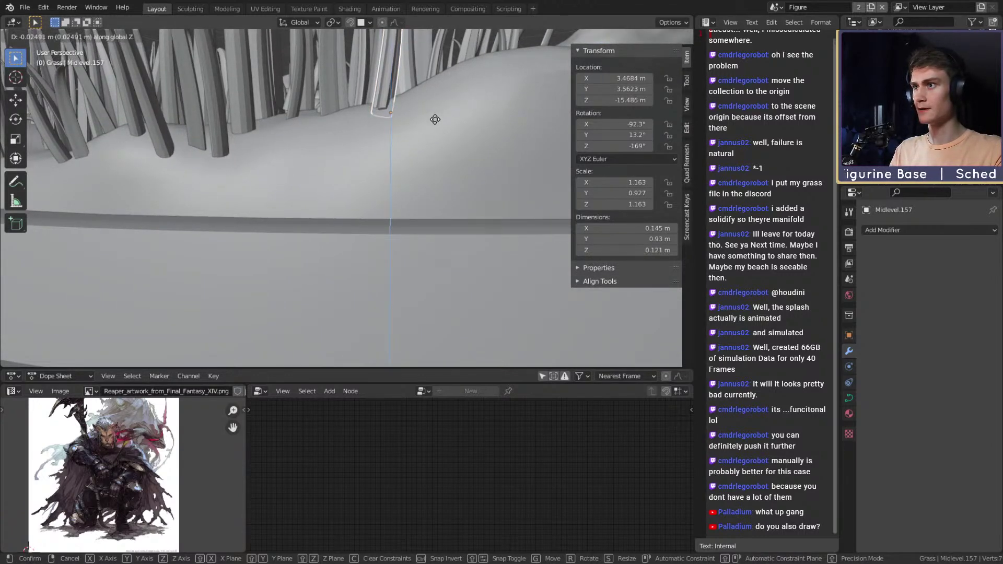
click(435, 128)
Step: Examine the grass clumps around the base's rim from several sides and up close
scroll(430, 131, down, 5)
mouse_move(429, 130)
middle_down()
mouse_move(395, 161)
mouse_move(327, 131)
mouse_move(425, 148)
mouse_move(435, 124)
middle_up()
scroll(384, 163, up, 4)
scroll(431, 126, down, 5)
middle_drag(368, 134, 461, 168)
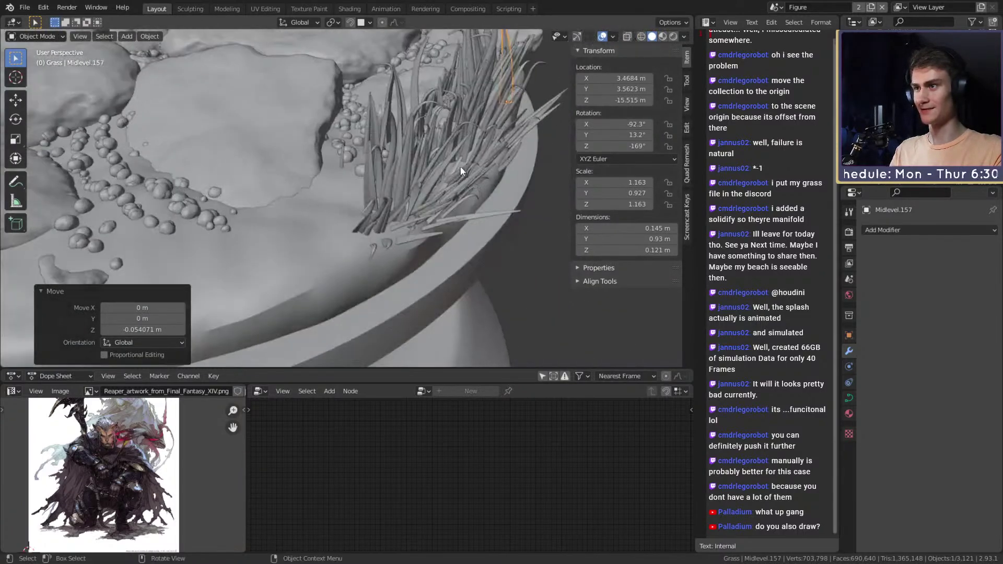
scroll(460, 170, down, 5)
middle_drag(408, 192, 366, 174)
shift+middle_drag(368, 175, 250, 170)
scroll(441, 204, down, 4)
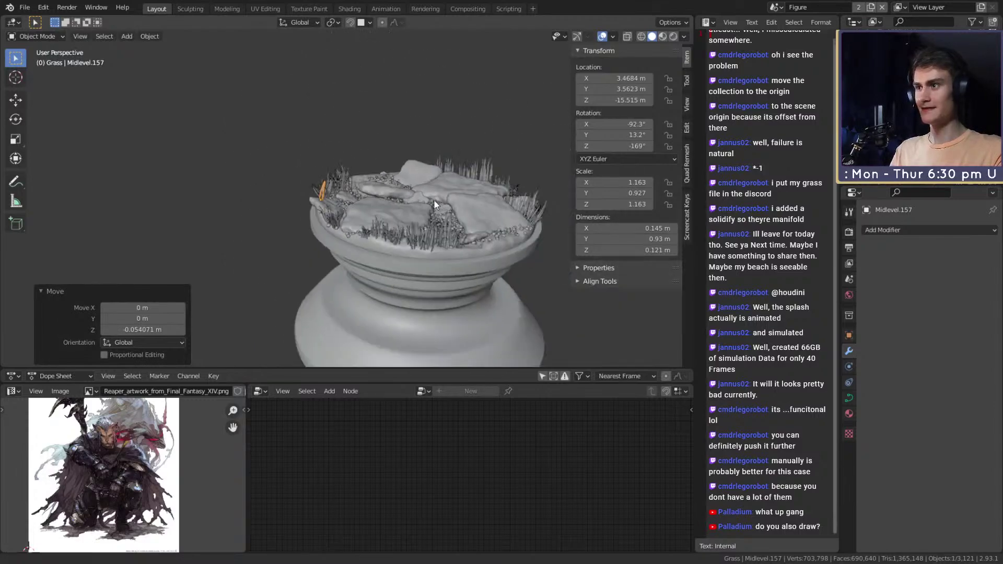
scroll(354, 191, up, 5)
mouse_move(353, 191)
middle_down()
mouse_move(328, 175)
mouse_move(345, 197)
middle_up()
scroll(329, 175, down, 3)
scroll(258, 228, up, 6)
scroll(258, 228, down, 5)
middle_drag(257, 228, 408, 197)
scroll(350, 178, up, 5)
scroll(354, 238, down, 4)
scroll(408, 189, up, 6)
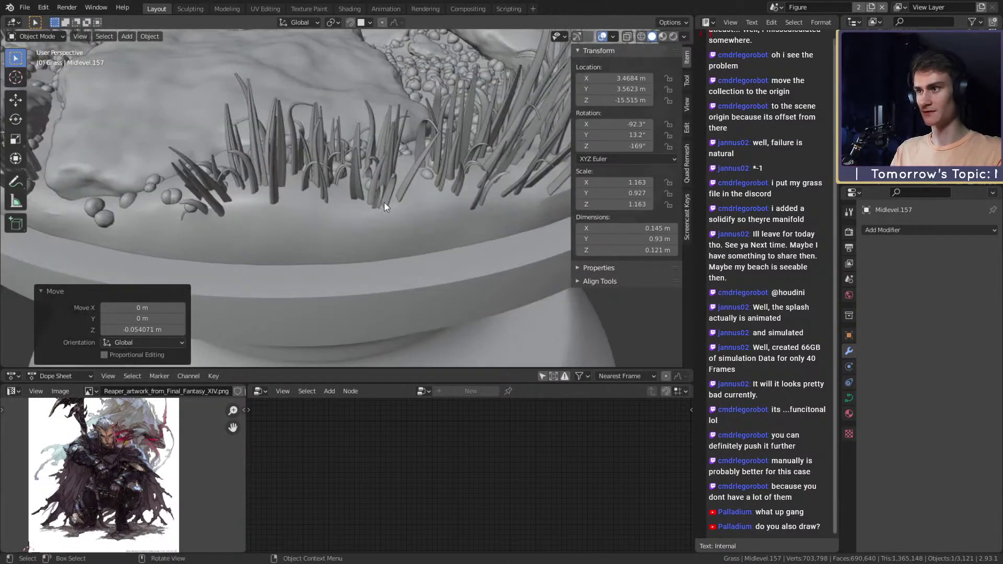
Step: Select five blades in the sparser rim clump and place duplicates of them horizontally, with global Z locked
click(390, 191)
shift+click(377, 181)
shift+click(357, 172)
shift+click(392, 137)
shift+click(401, 138)
middle_drag(442, 163, 426, 157)
key(shift+d)
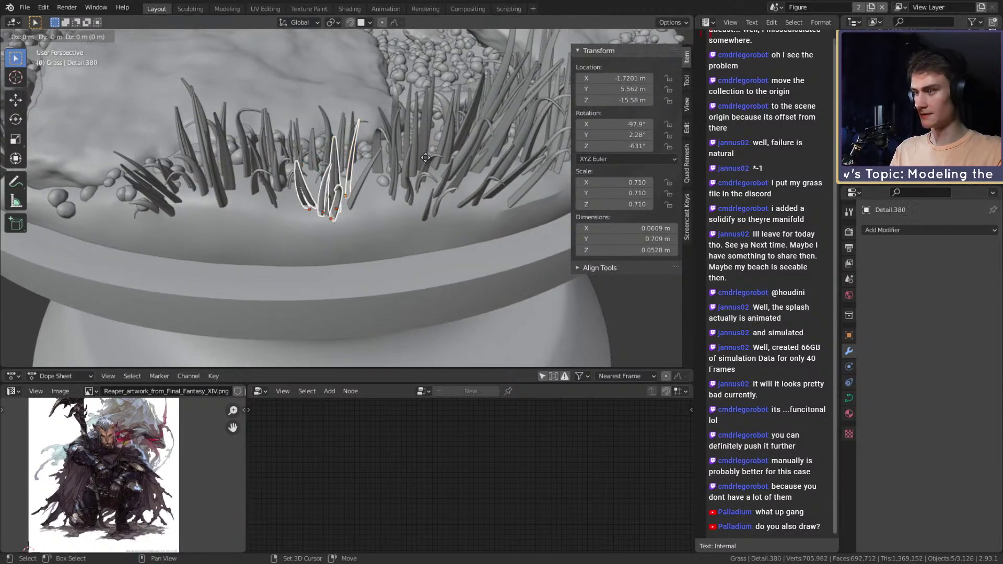
key(shift+z)
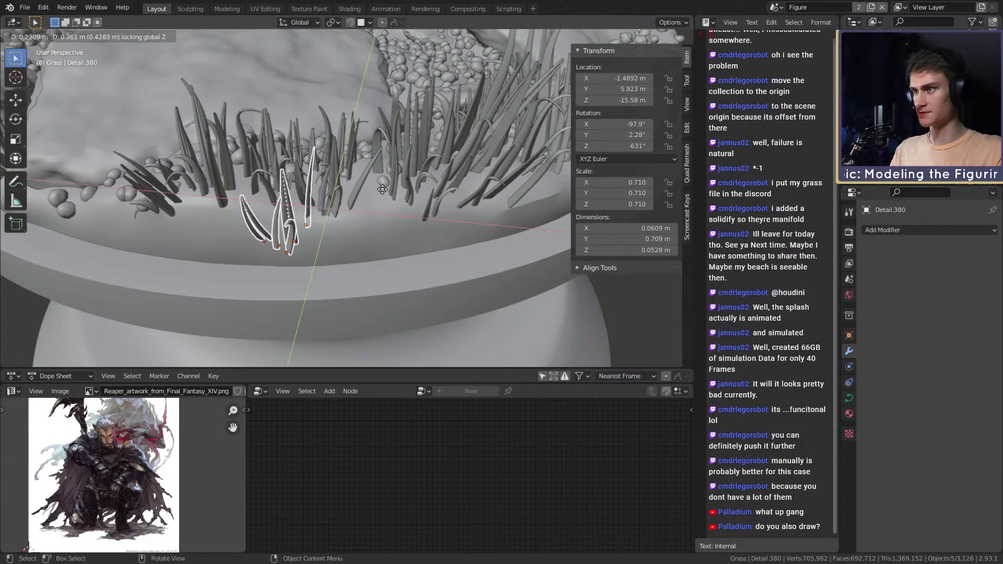
click(330, 182)
Step: Rotate the five duplicated blades and scale them down
middle_drag(330, 181, 326, 245)
key(r)
key(z)
key(r)
click(438, 250)
key(s)
click(457, 183)
Step: Move the scaled duplicates to the outer edge of the clump and fine-tune their rotation and position
key(g)
click(388, 176)
key(g)
click(398, 187)
scroll(407, 181, up, 4)
scroll(428, 170, down, 3)
key(r)
click(466, 214)
key(g)
click(445, 201)
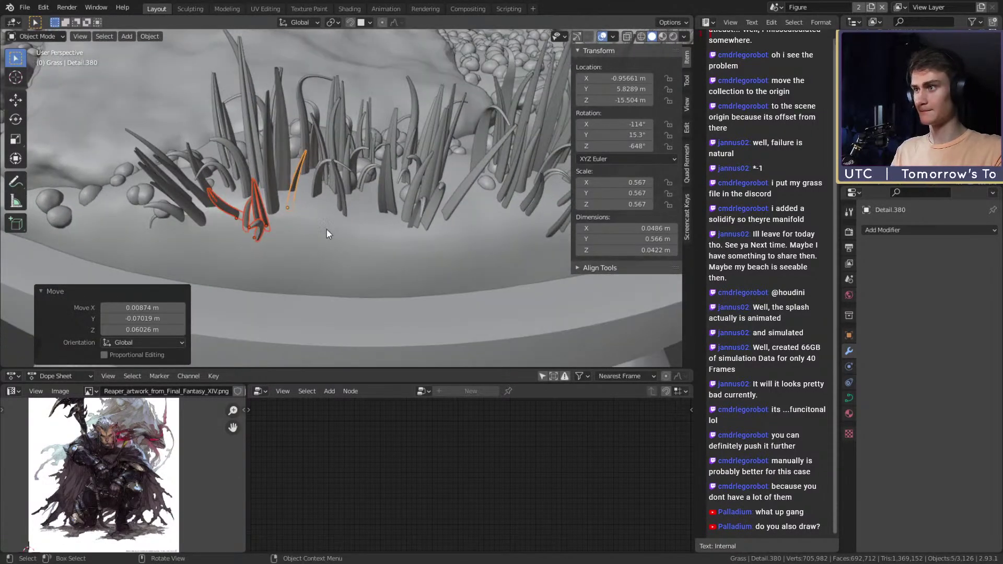
Step: Select four of the small blades at the clump's edge and duplicate them about -0.29 m in X and -0.05 m in Y
click(261, 226)
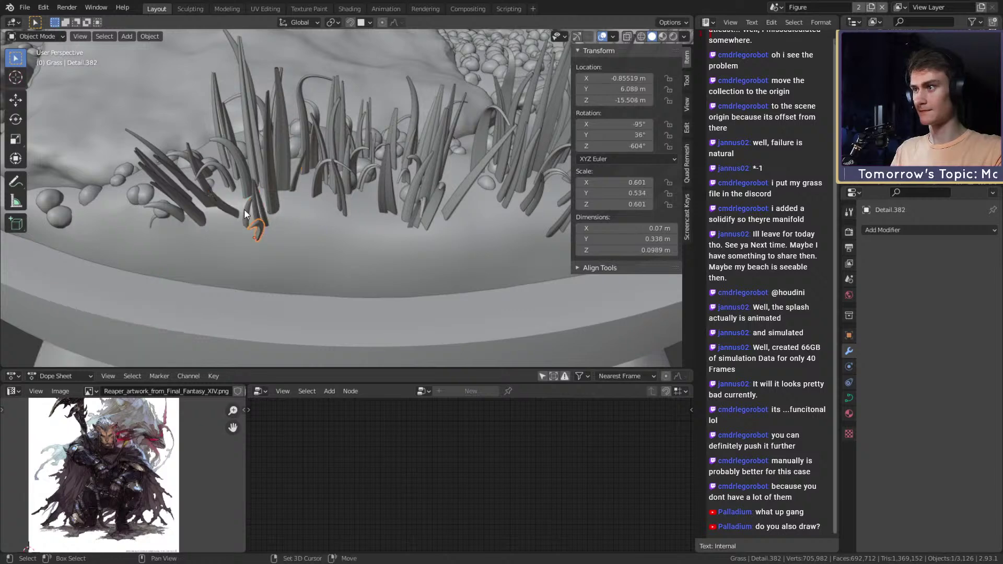
click(231, 205)
click(266, 223)
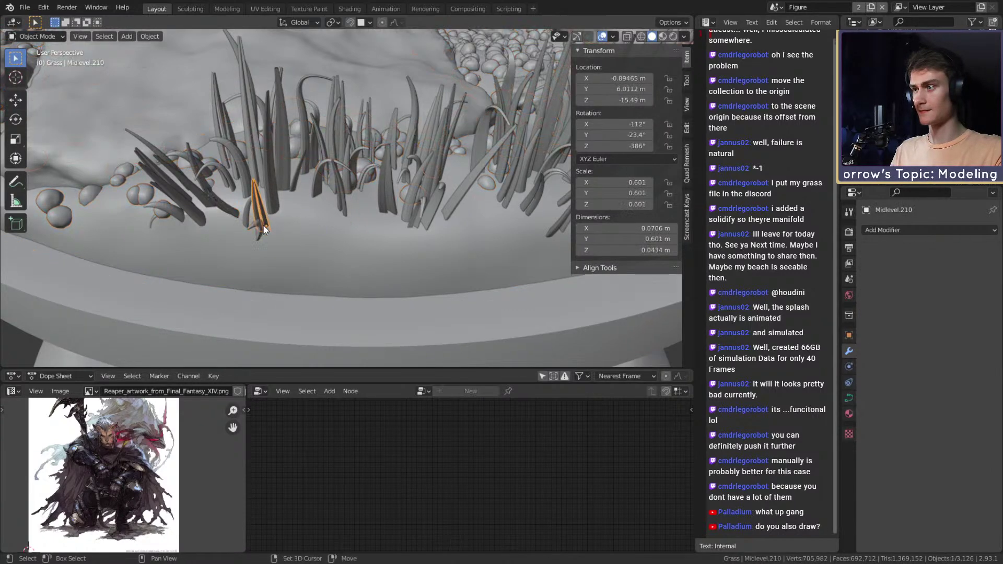
shift+click(256, 232)
shift+click(246, 216)
shift+click(233, 211)
middle_drag(281, 210, 298, 213)
key(shift+d)
click(362, 212)
Step: Reorient the four duplicated small blades with trackball rotations
key(r)
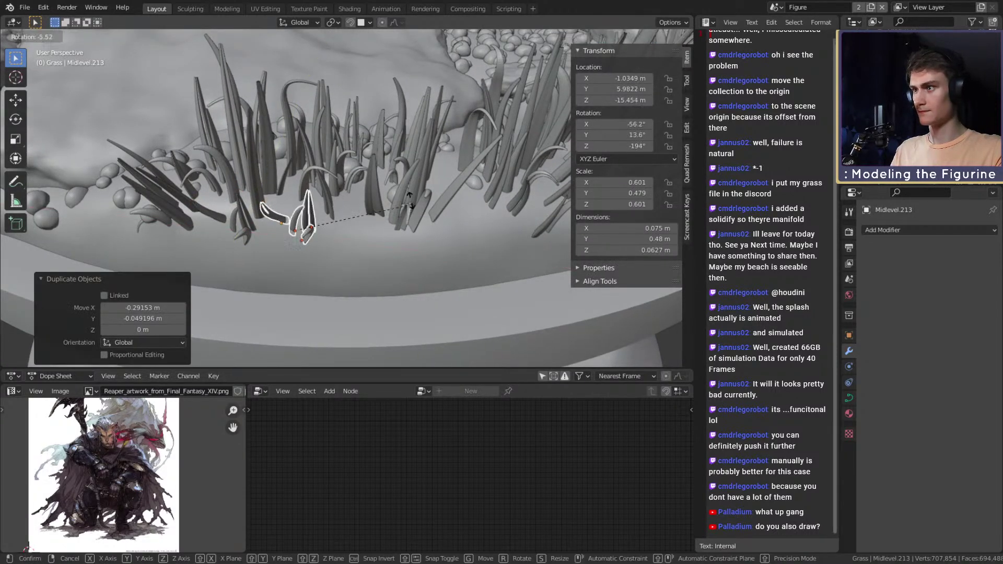
key(r)
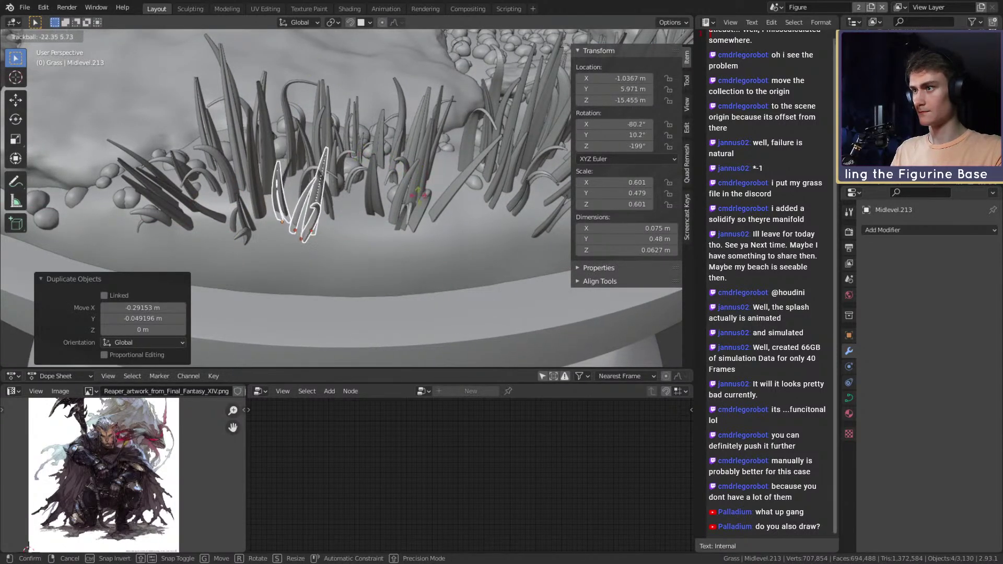
click(421, 210)
middle_drag(422, 211, 423, 220)
key(r)
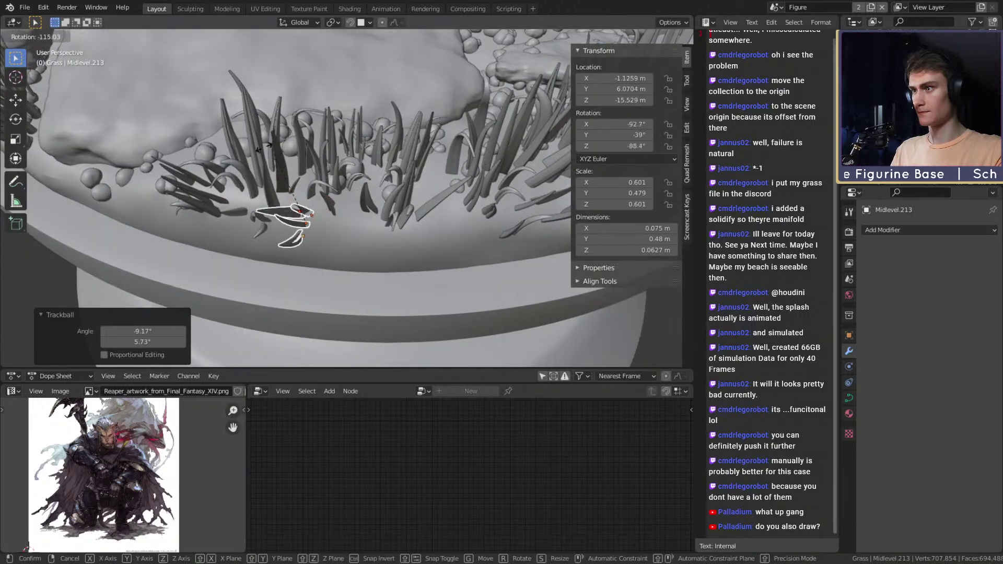
key(r)
click(412, 220)
Step: Shift the small duplicates into the clump's edge and adjust their rotation from two viewing angles
key(g)
click(420, 221)
key(r)
click(405, 170)
middle_drag(404, 169, 314, 182)
key(r)
click(355, 168)
Step: Select the small curved blade at the end of the dense rim clump and tilt it with trackball rotation
scroll(360, 177, up, 3)
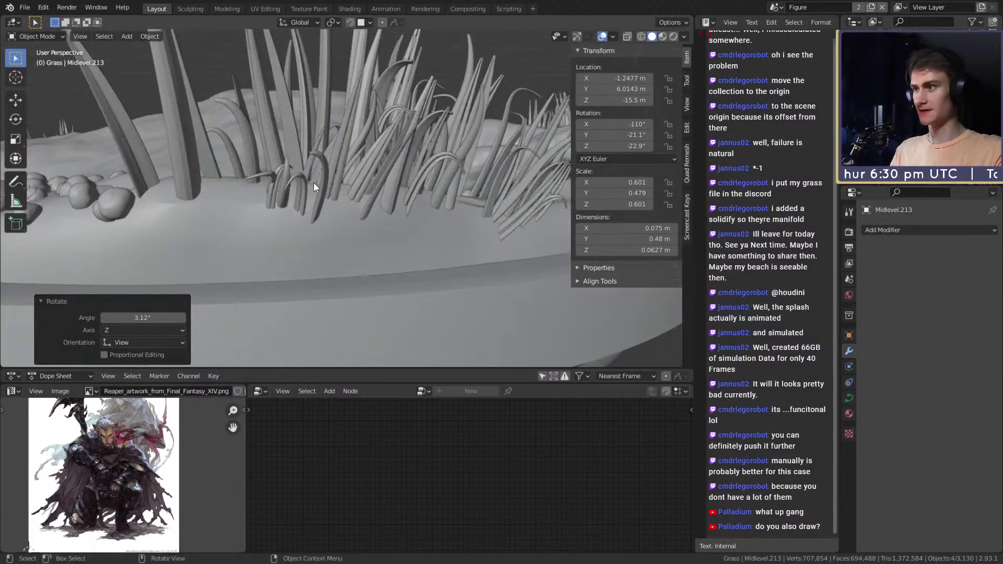
click(283, 176)
click(278, 172)
click(277, 174)
scroll(292, 189, up, 3)
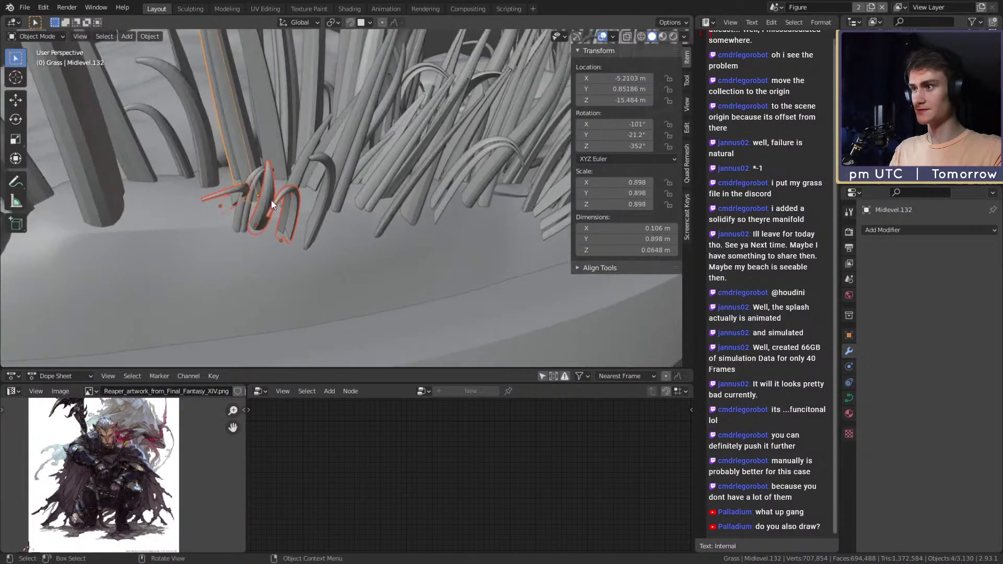
click(234, 195)
key(r)
key(r)
click(264, 195)
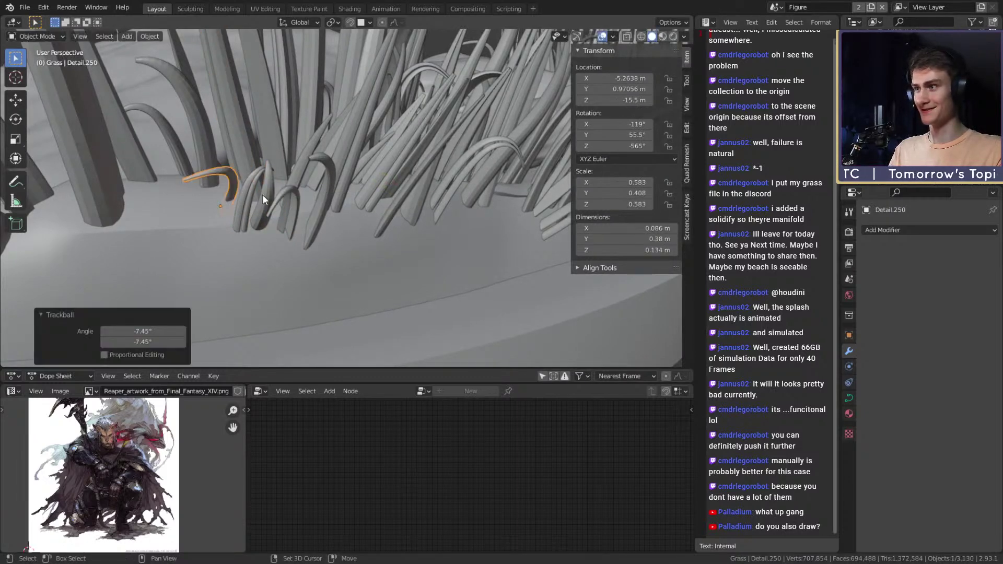
Step: Select the five small curved blades at the end of the rim clump and duplicate them horizontally about 0.7 m in Y beside the pebbles
shift+click(252, 193)
shift+click(269, 194)
shift+click(286, 193)
shift+click(328, 188)
scroll(377, 192, down, 3)
middle_drag(412, 185, 424, 213)
key(shift+d)
key(shift+z)
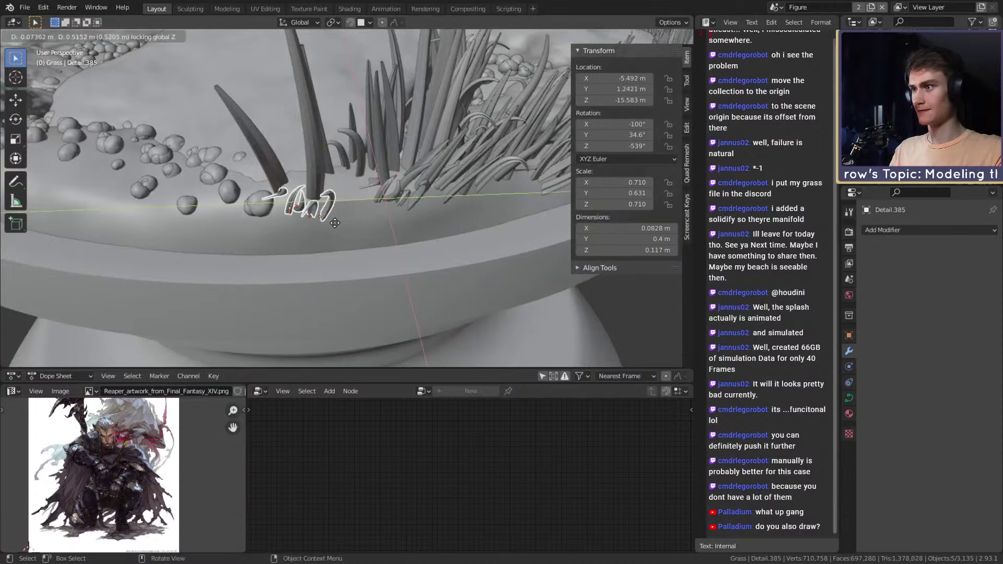
click(309, 221)
Step: Move two of the duplicated small blades individually to the base of the two tall blades
middle_drag(323, 216, 323, 194)
scroll(370, 198, up, 2)
click(370, 192)
click(322, 192)
key(g)
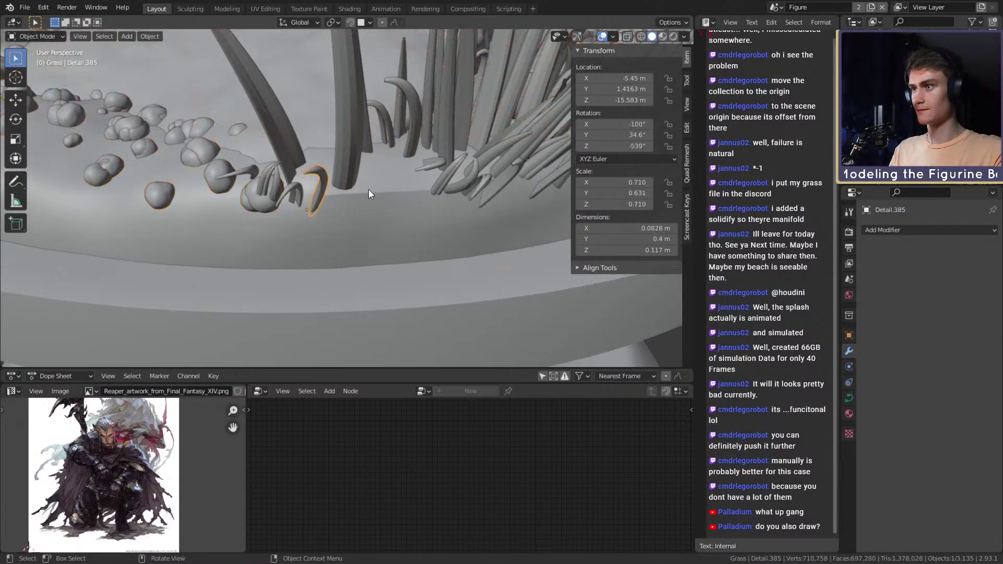
click(389, 188)
click(301, 188)
key(g)
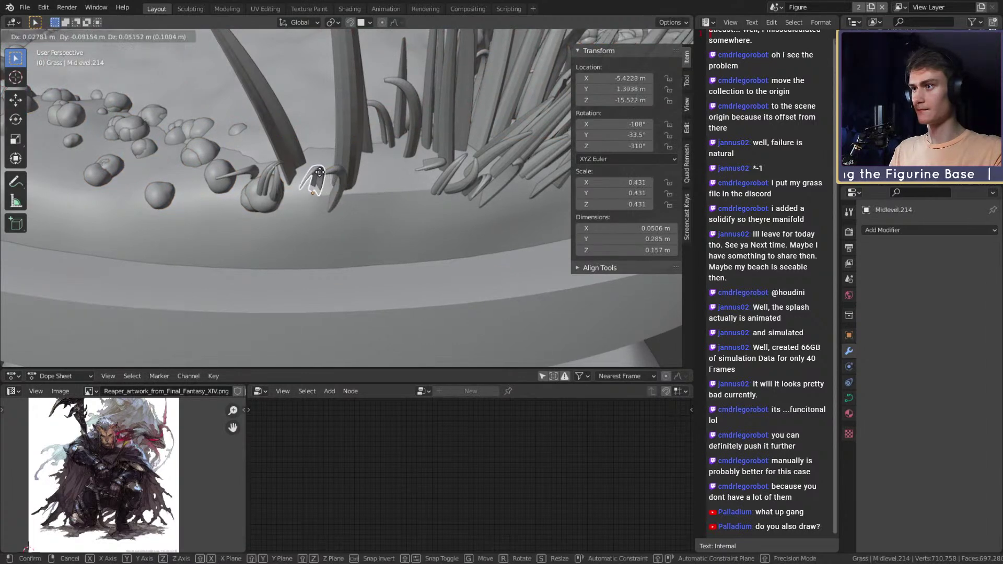
click(317, 168)
Step: Reposition two more of the duplicated small blades around the pebble beside the tall blades
middle_drag(316, 170, 345, 188)
click(301, 196)
key(g)
click(334, 216)
click(314, 194)
key(g)
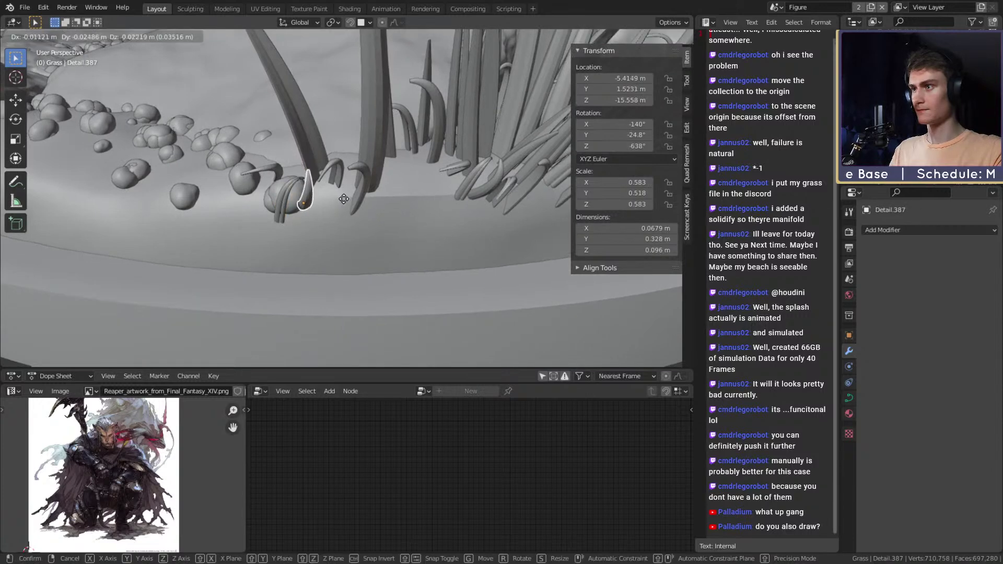
click(349, 209)
Step: Select a group of five small blades and duplicate them horizontally into the pebble gap between the large stones
scroll(359, 214, down, 8)
click(387, 205)
middle_drag(387, 204, 415, 249)
scroll(367, 210, up, 10)
middle_drag(336, 199, 378, 235)
click(380, 125)
shift+click(378, 124)
shift+click(366, 129)
shift+click(351, 135)
key(shift+d)
key(shift+z)
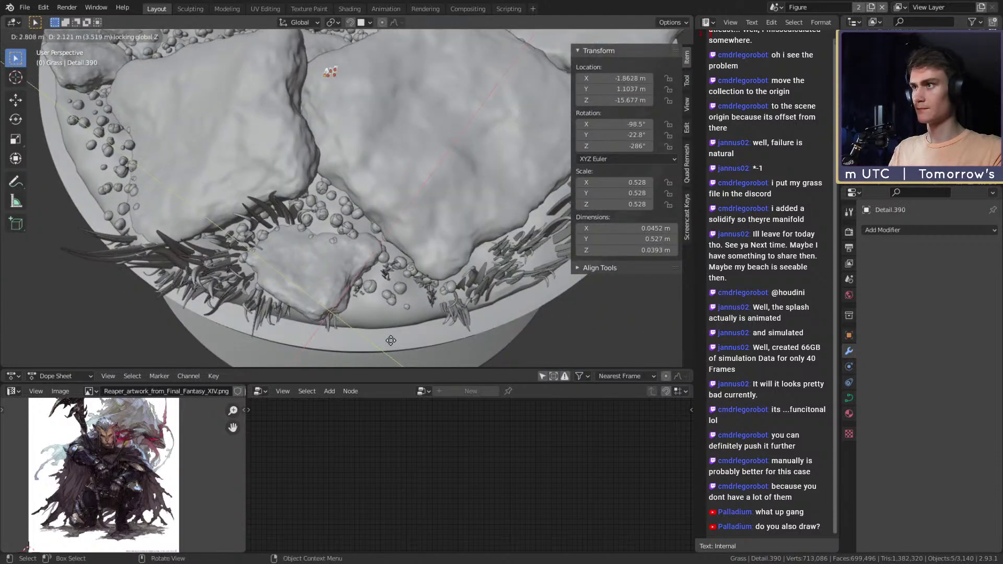
click(402, 318)
Step: Reorient the duplicated blades in the stone gap with a trackball rotation and move them into the pebbles
middle_drag(392, 220, 399, 249)
key(r)
key(r)
click(378, 221)
key(g)
click(404, 211)
Step: Shift one blade in the gap about 0.10 m in X and 0.08 m in Y and trackball-rotate it by 23.5° and -20.1°
click(403, 171)
key(g)
key(shift+z)
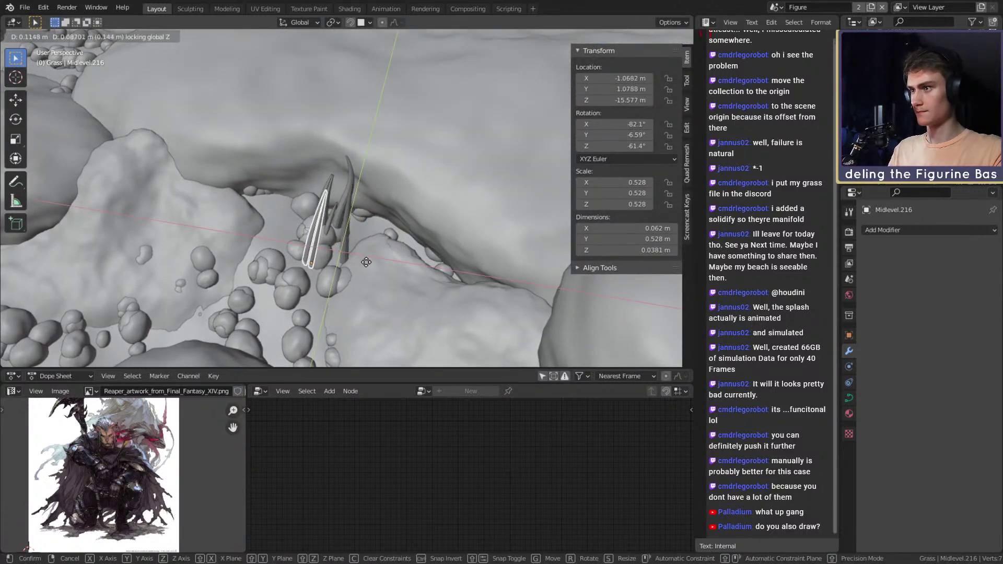
click(374, 261)
key(r)
click(388, 269)
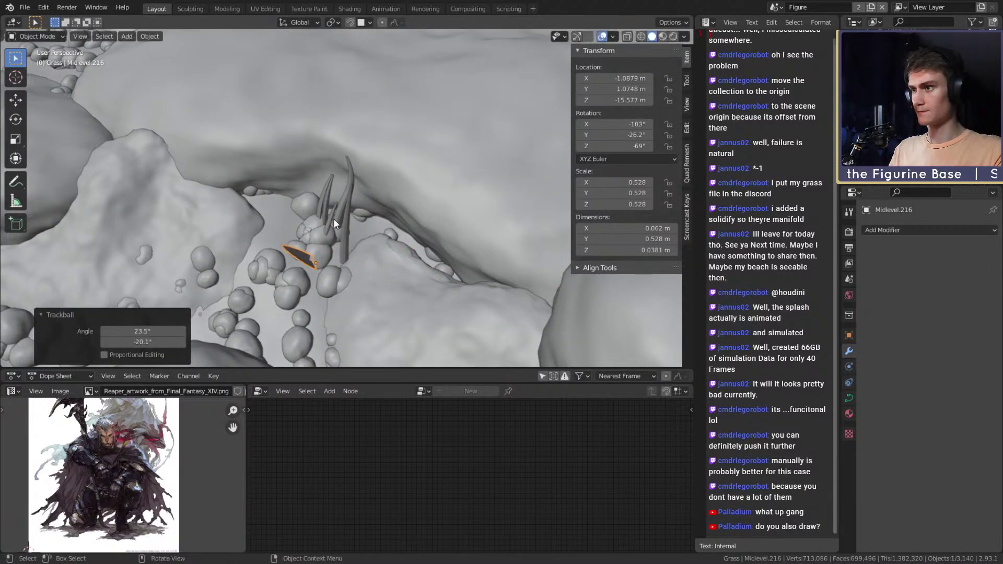
Step: Trackball-rotate the neighbouring short blade in the gap and adjust its height along Z
click(334, 221)
key(r)
key(r)
click(392, 228)
key(g)
key(z)
click(324, 190)
Step: Move the short curved blade about 0.13 m in X at constant height and tilt it slightly with a trackball rotation
click(325, 191)
key(g)
key(shift+z)
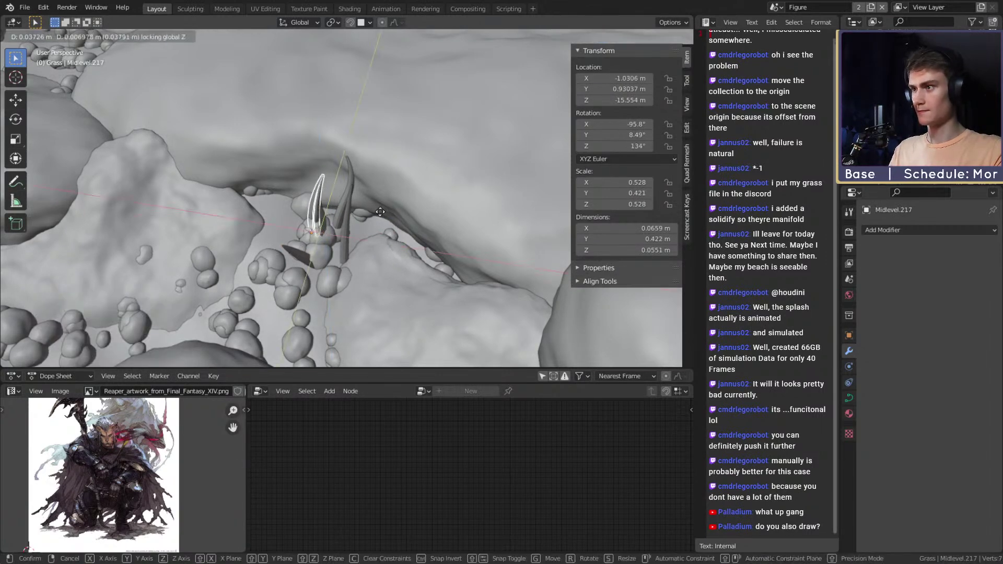
click(393, 226)
key(r)
key(r)
click(395, 230)
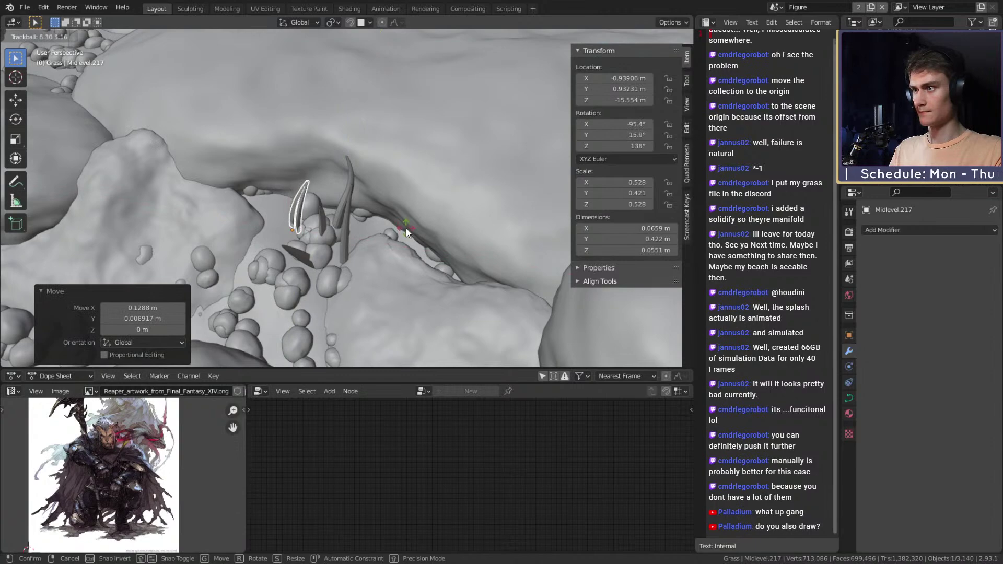
Step: Select three blades of the gap tuft and duplicate them horizontally farther along the pebbles
scroll(374, 278, down, 5)
middle_drag(374, 274, 307, 218)
shift+click(291, 215)
shift+click(277, 202)
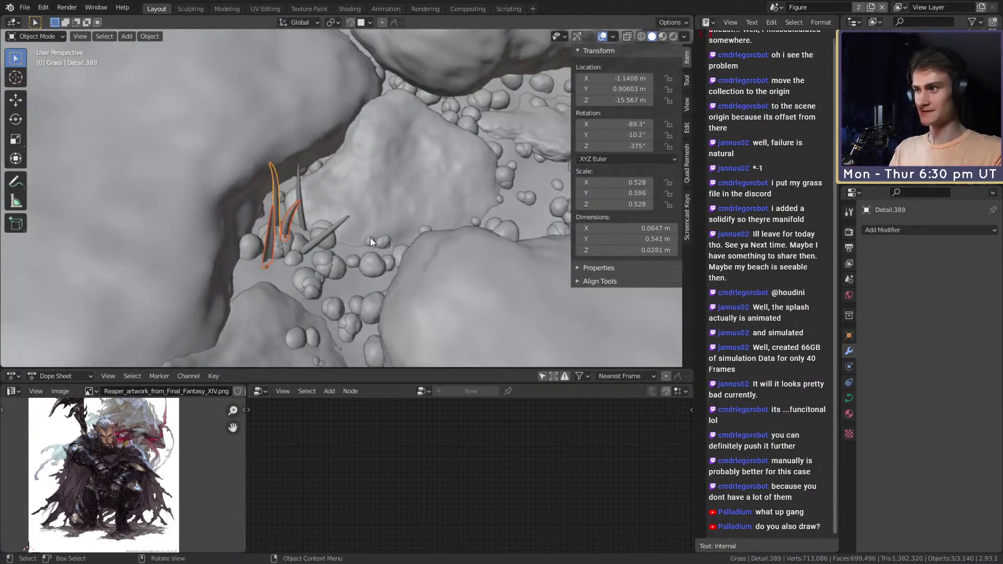
key(shift+d)
key(shift+z)
click(455, 271)
Step: Adjust the height of the three duplicated blades along Z and shift them horizontally behind the stone
middle_drag(454, 273, 425, 220)
key(g)
key(z)
click(470, 238)
key(g)
key(shift+z)
click(434, 277)
Step: Rotate the three duplicated blades behind the stone in two passes, the second by about 5.34° in the view plane
key(r)
click(388, 210)
key(r)
click(398, 215)
Step: Scale the long curved blade and the short blade of the new tuft behind the stone individually
key(KP_Decimal)
scroll(373, 194, down, 4)
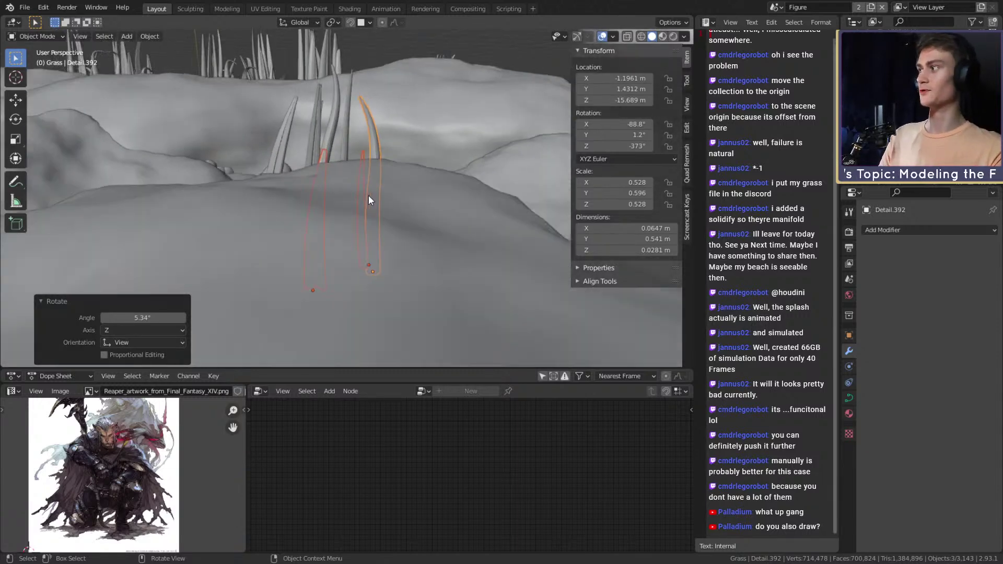
mouse_move(368, 181)
middle_down()
mouse_move(377, 245)
mouse_move(374, 192)
middle_up()
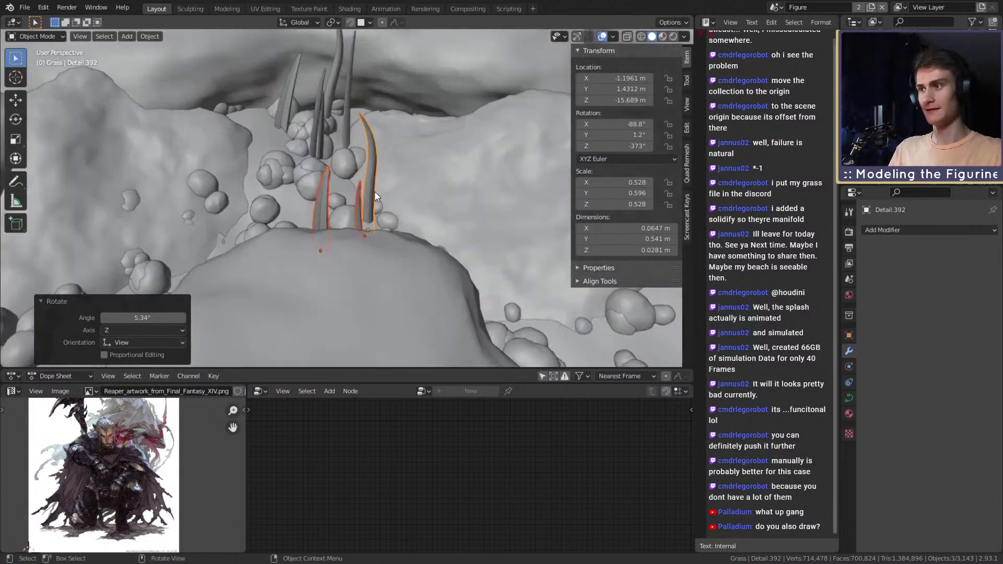
click(427, 211)
click(369, 182)
key(s)
click(450, 198)
click(325, 204)
key(s)
click(418, 198)
Step: Select two blades of the tuft and duplicate them about 1.32 m in X and 0.61 m in Y along the pebble channel
middle_drag(418, 198, 485, 243)
shift+click(347, 235)
key(shift+d)
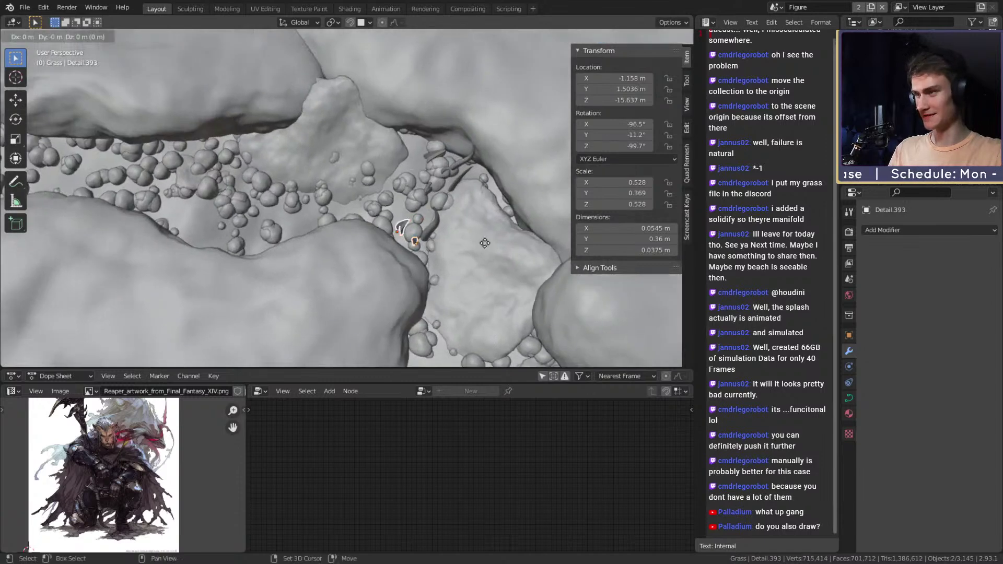
click(375, 237)
Step: Adjust the height of the two duplicated blades along Z until they meet the pebble channel's ground
middle_drag(375, 236, 391, 192)
key(g)
key(z)
click(402, 184)
key(g)
key(z)
click(403, 188)
Step: Lower the thinner duplicated blade by about 0.08 m in Z and reorient it with a trackball rotation
click(292, 192)
middle_drag(293, 192, 387, 188)
click(288, 195)
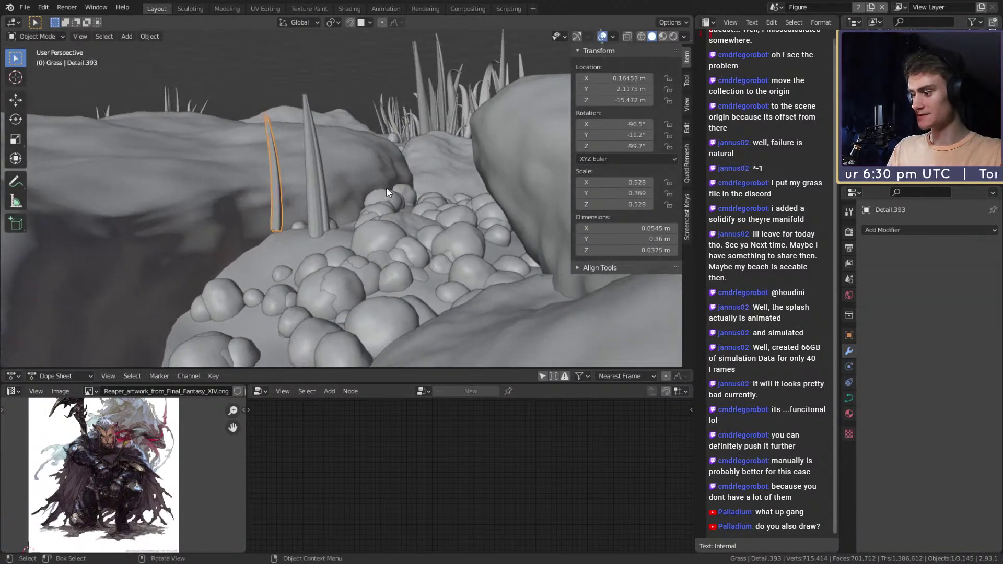
key(g)
key(z)
click(383, 213)
key(r)
key(r)
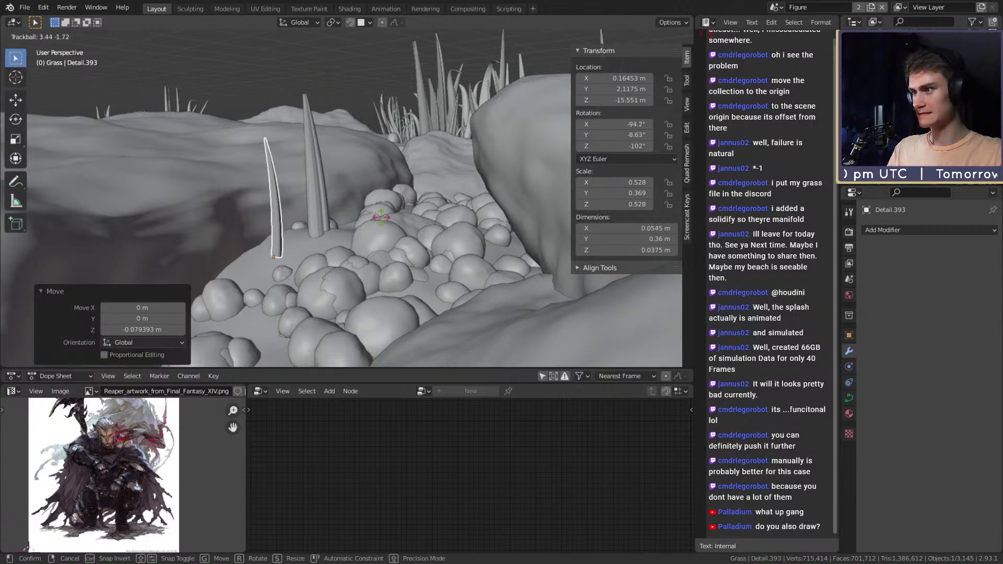
click(403, 188)
Step: Shift the thinner blade in the channel, duplicate it beside the pebbles and reorient the copy with a trackball rotation
middle_drag(404, 188, 371, 256)
key(g)
click(338, 221)
key(shift+d)
click(432, 241)
key(r)
key(r)
Step: Duplicate the larger channel blade about 0.16 m in X and -0.04 m in Y, scale the copy to about 0.77 and trackball-rotate it
click(317, 212)
key(ctrl+z)
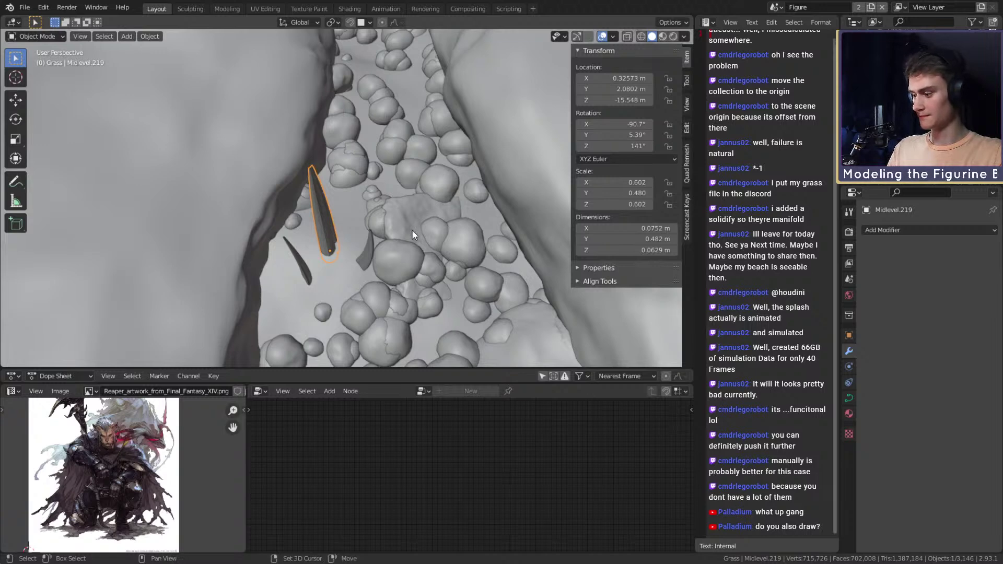
key(shift+d)
key(shift+z)
click(437, 197)
middle_drag(436, 197, 421, 204)
key(s)
click(433, 194)
click(422, 210)
Step: Duplicate the thin blade beside the channel wall horizontally among the pebbles and trackball-rotate the copy
middle_drag(421, 210, 275, 238)
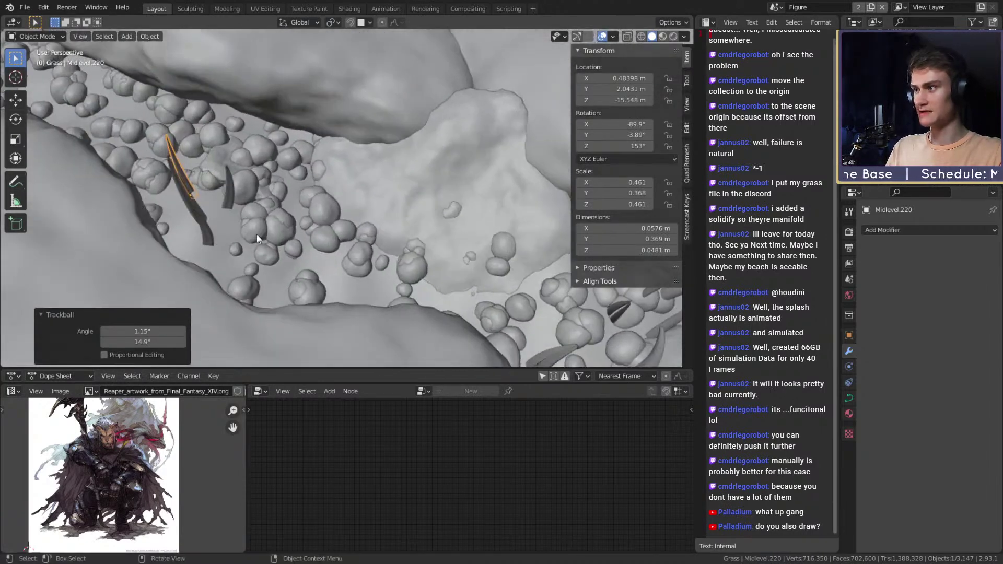
click(211, 226)
key(shift+d)
key(shift+z)
click(457, 256)
key(r)
key(r)
click(433, 249)
Step: Duplicate a small curved rim blade about 0.81 m in X and -1.41 m in Y onto the pebbles between the stones
middle_drag(432, 251, 411, 217)
scroll(412, 217, down, 7)
click(393, 125)
middle_drag(394, 125, 395, 277)
scroll(378, 241, up, 6)
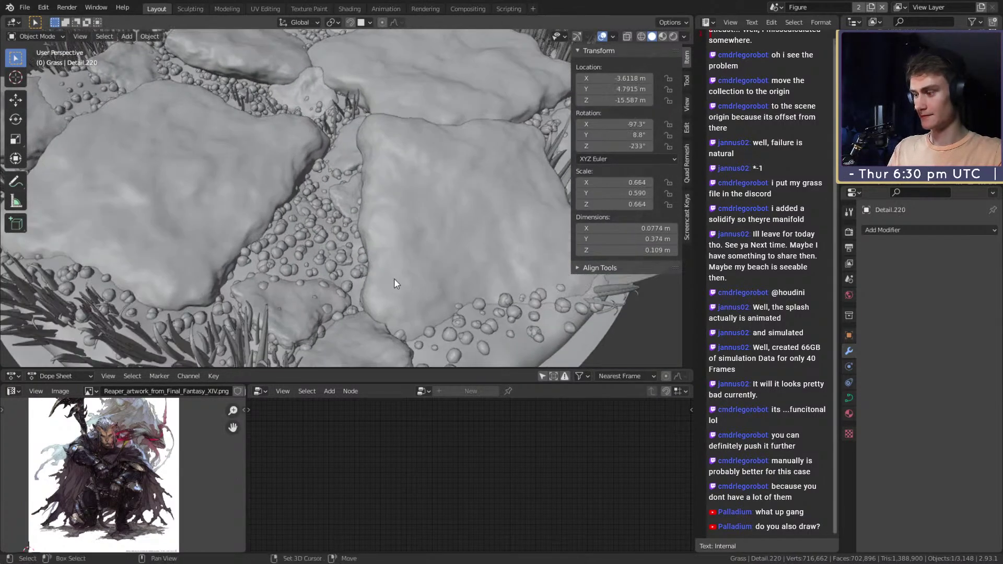
click(394, 277)
key(shift+d)
click(431, 159)
Step: Duplicate several blades of the rim grass clump horizontally into the pebble gap between the stones
middle_drag(430, 163, 345, 235)
key(KP_Decimal)
scroll(405, 225, down, 5)
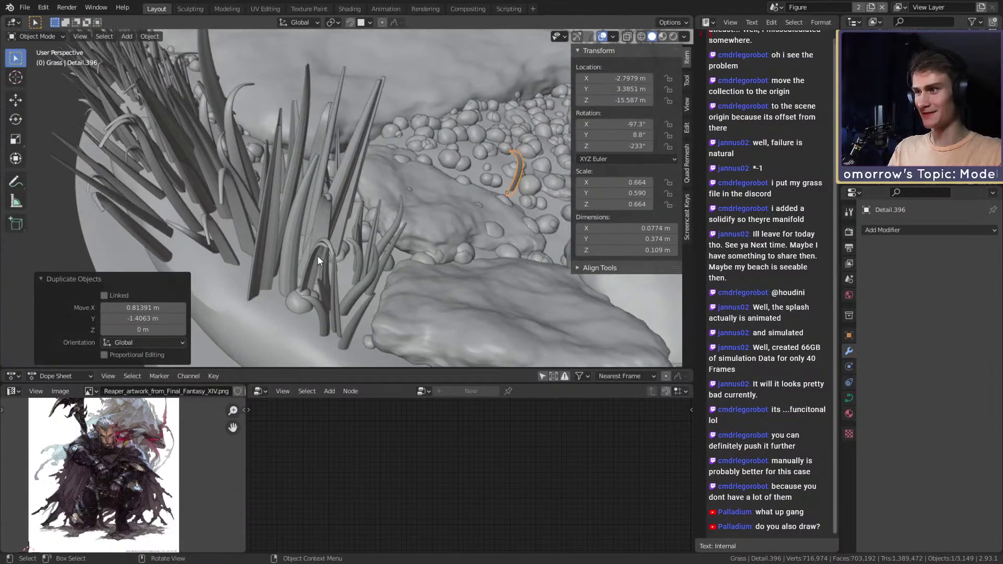
click(317, 259)
shift+click(302, 213)
shift+click(286, 210)
shift+click(271, 204)
middle_drag(270, 205, 359, 231)
shift+click(324, 219)
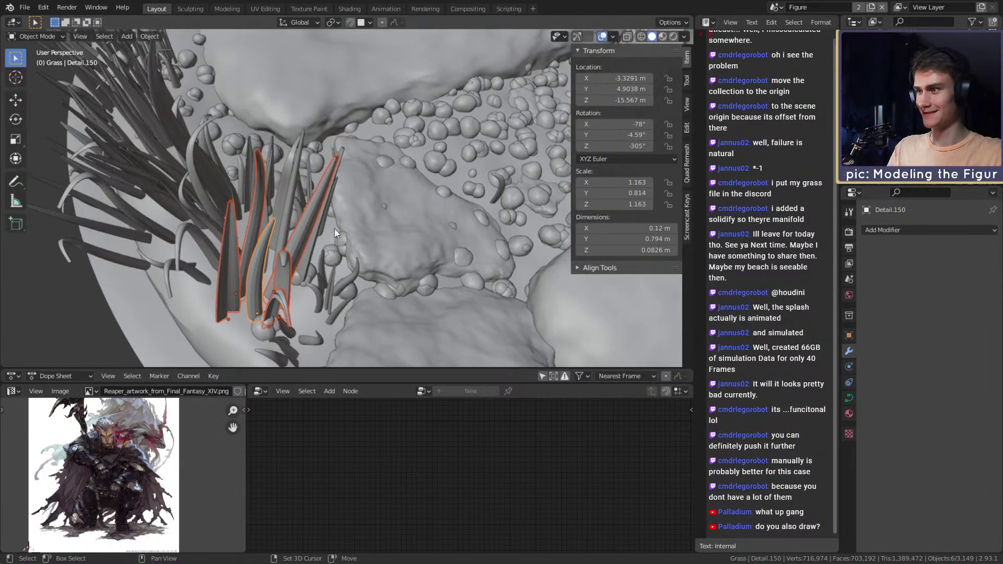
middle_drag(293, 217, 368, 261)
key(shift+d)
key(shift+z)
click(552, 125)
Step: Scale down the copied grass clump and trackball-rotate it by about 1.15° and -24.1°
middle_drag(413, 225, 403, 157)
key(s)
click(365, 231)
key(r)
key(r)
click(344, 236)
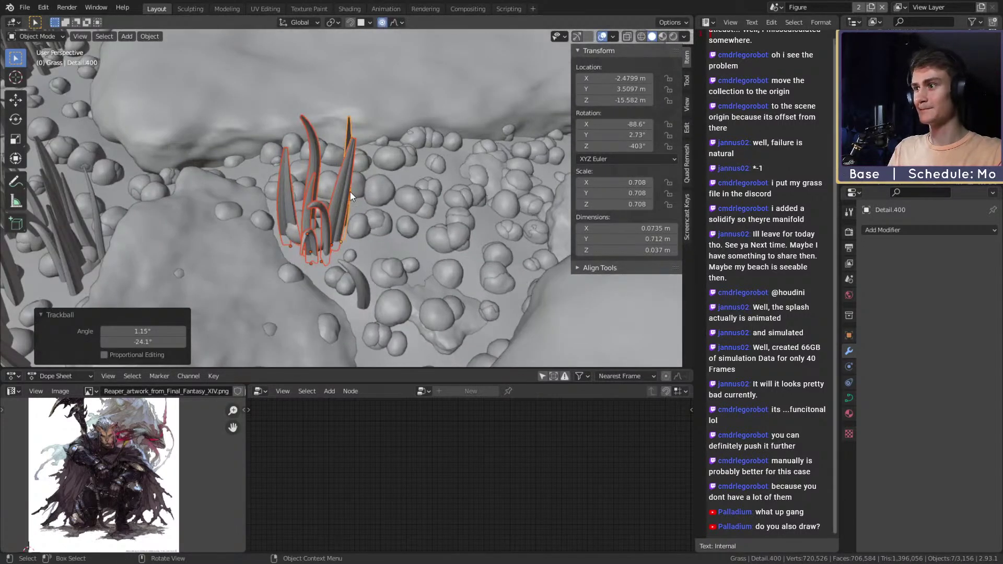
Step: Trackball-rotate the wide straight blade of the pebble clump outward using proportional editing with random falloff
click(341, 203)
key(r)
key(r)
right_click(423, 214)
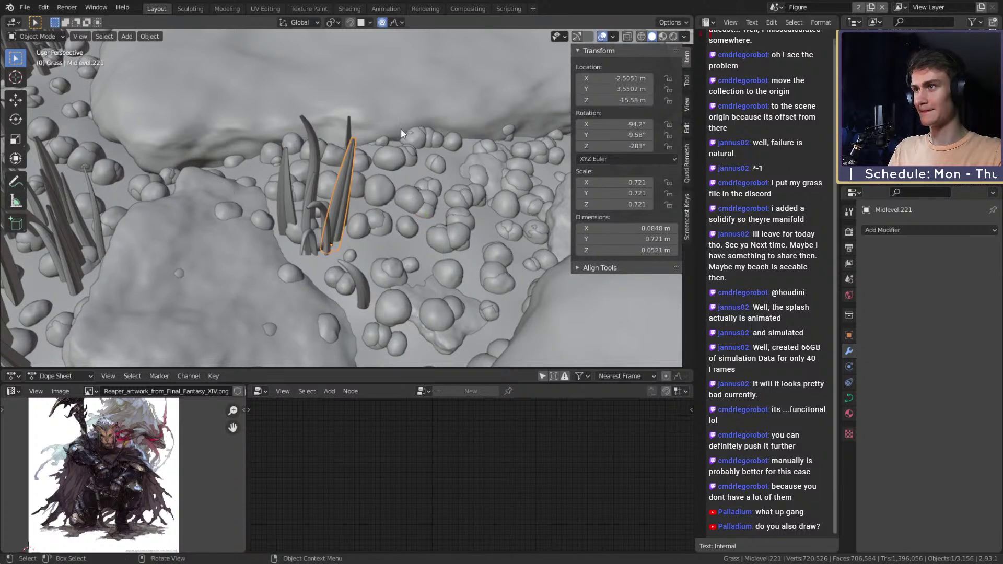
key(r)
key(r)
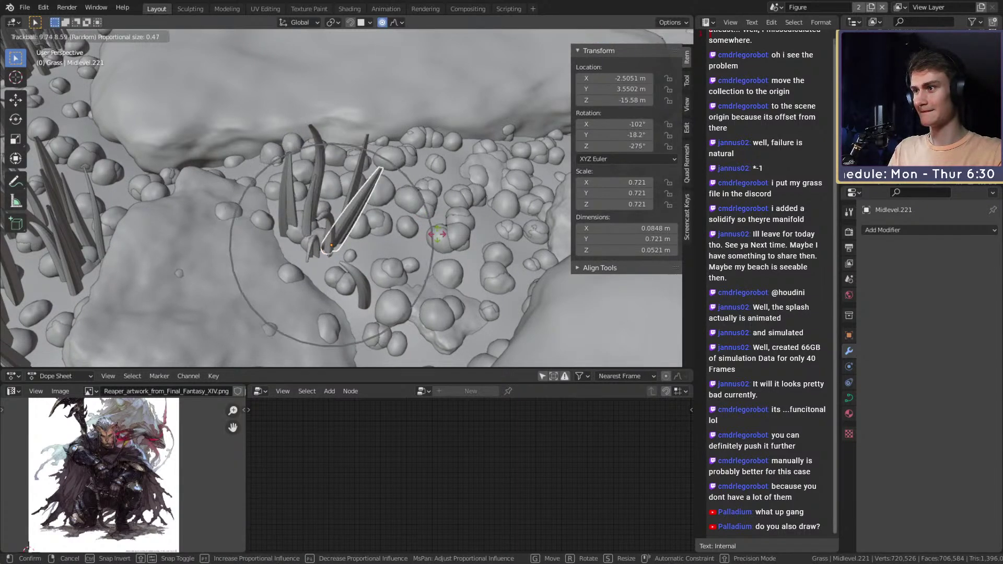
click(439, 235)
Step: Trackball-rotate the tall curved blade of the pebble clump with proportional editing
click(322, 169)
middle_drag(380, 171, 388, 226)
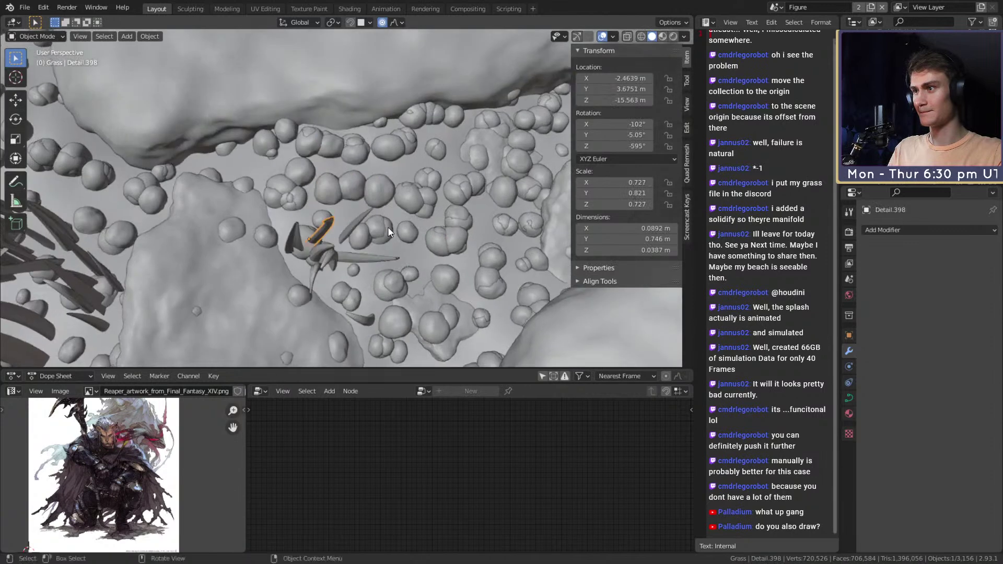
key(r)
key(r)
click(366, 204)
Step: Trackball-rotate the small front blade of the pebble clump by about 14.9° and -3.4°, and save the file
click(312, 272)
key(r)
key(r)
click(377, 265)
middle_drag(375, 261, 388, 228)
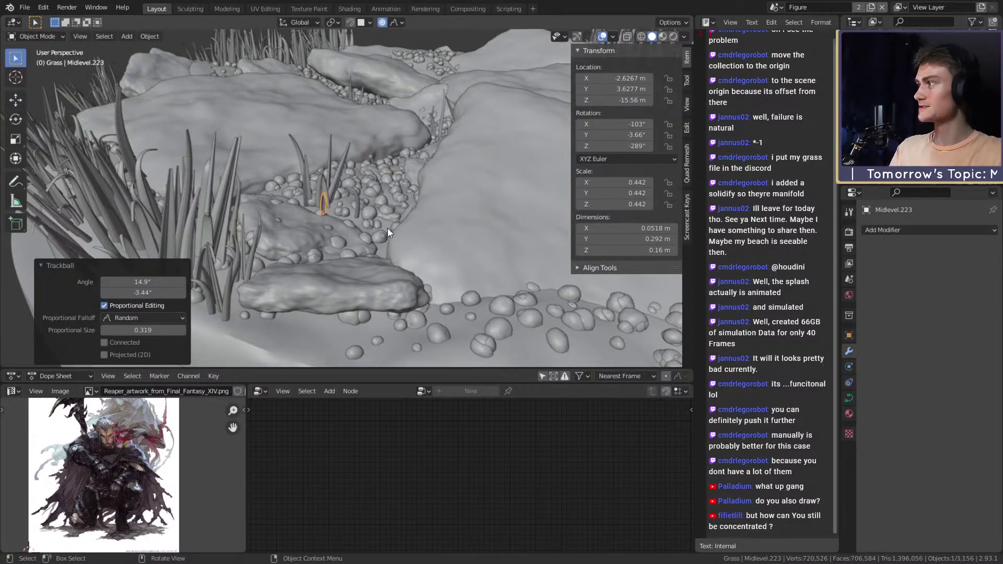
ctrl+middle_drag(387, 227, 357, 189)
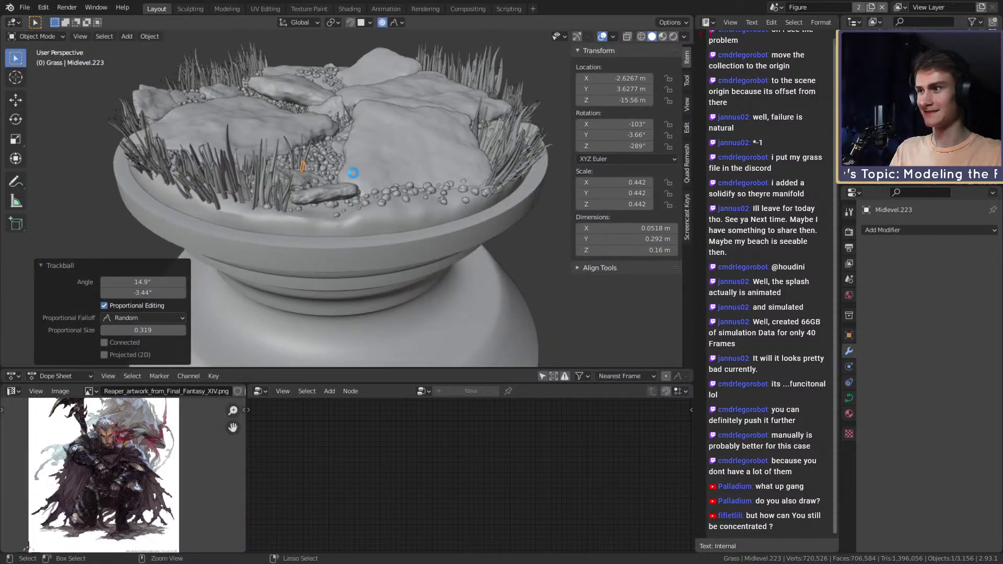
key(ctrl+s)
Step: Turn off proportional editing and duplicate two small blades beside the clump farther into the pebbles
middle_drag(357, 141, 363, 210)
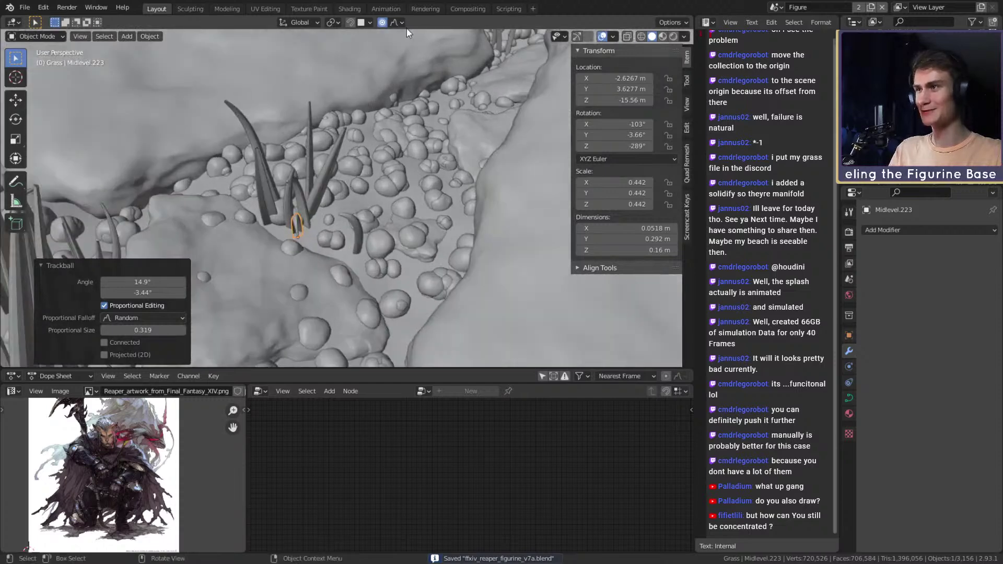
key(o)
click(355, 241)
middle_drag(331, 205, 398, 257)
shift+click(291, 245)
key(shift+d)
click(418, 178)
Step: Trackball-rotate a single blade among the pebbles
middle_drag(418, 179, 450, 257)
click(347, 205)
key(r)
key(r)
click(404, 219)
Step: Rotate the blade about the Z axis and reposition it among the pebbles
scroll(450, 257, up, 4)
key(r)
key(z)
click(333, 335)
middle_drag(333, 334, 455, 275)
key(g)
click(431, 234)
Step: Duplicate three blades of the pebble clump horizontally farther up the pebble channel
click(399, 274)
shift+click(370, 297)
shift+click(391, 313)
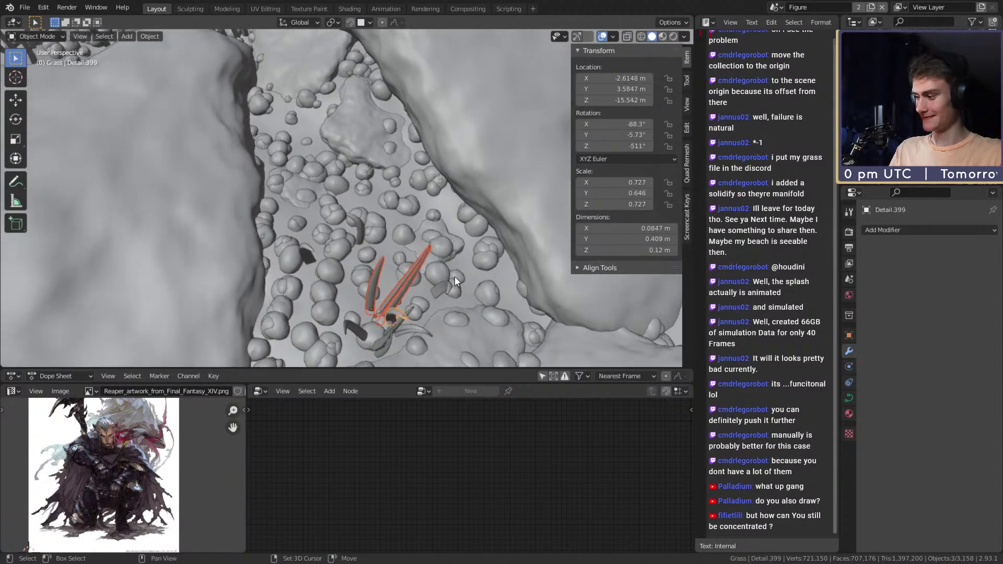
key(shift+d)
key(shift+z)
click(360, 125)
Step: Reposition the three copied blades in the pebble channel
middle_drag(361, 125, 237, 212)
key(g)
click(406, 187)
key(g)
click(353, 189)
key(g)
click(397, 206)
Step: Trackball-rotate and scale the copied channel blades, and adjust their position among the pebbles
key(r)
key(r)
click(460, 197)
key(s)
click(423, 198)
key(g)
click(434, 190)
Step: Duplicate three blades from the rim grass clump horizontally toward the pebbles beside the stone
scroll(285, 211, down, 5)
click(293, 85)
middle_drag(293, 85, 337, 228)
scroll(400, 244, up, 4)
scroll(336, 229, up, 3)
click(303, 235)
shift+click(236, 229)
shift+click(268, 187)
middle_drag(267, 187, 352, 222)
key(shift+d)
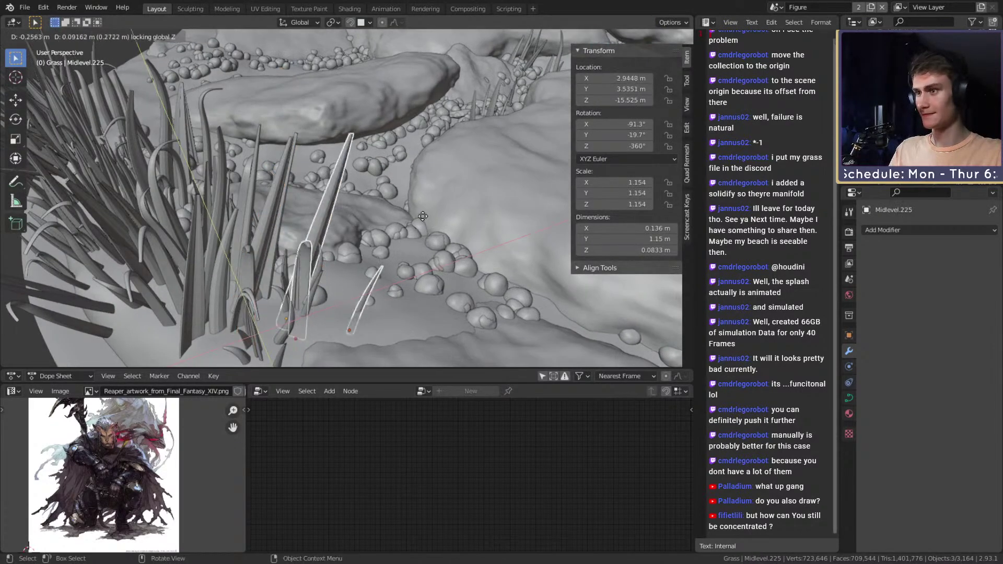
click(413, 220)
Step: Reposition the three copied blades beside the stone and rotate them
mouse_move(413, 220)
middle_down()
mouse_move(344, 213)
mouse_move(408, 208)
middle_up()
key(g)
click(490, 198)
middle_drag(491, 198, 374, 184)
key(r)
click(394, 167)
Step: Trackball-rotate the small curved blade in the rim clump near the stone by about 3.4° and -10.3°
scroll(323, 210, down, 6)
click(411, 195)
scroll(441, 186, up, 3)
scroll(418, 197, up, 3)
scroll(382, 185, down, 6)
scroll(368, 185, up, 5)
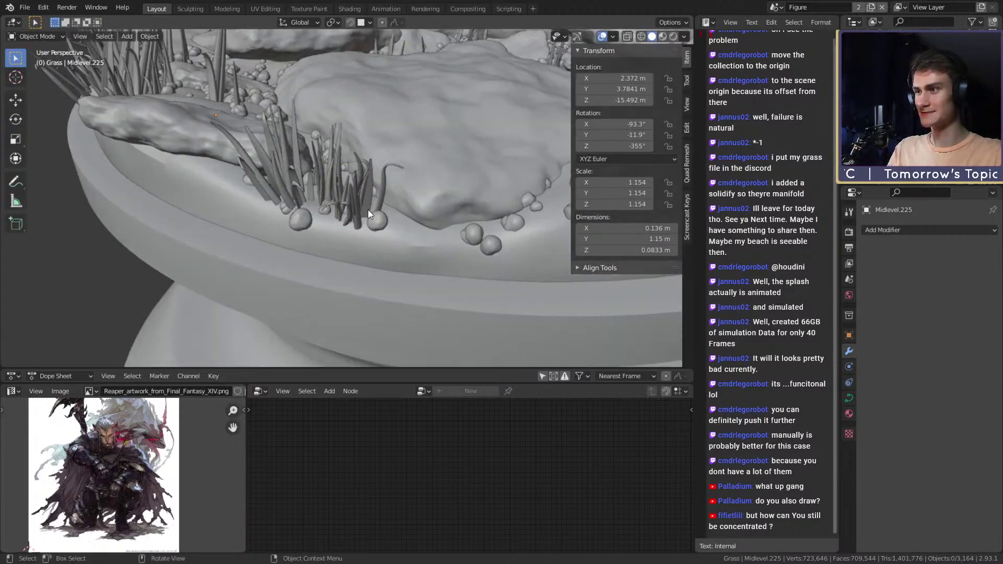
click(365, 201)
shift+click(381, 200)
scroll(389, 201, up, 4)
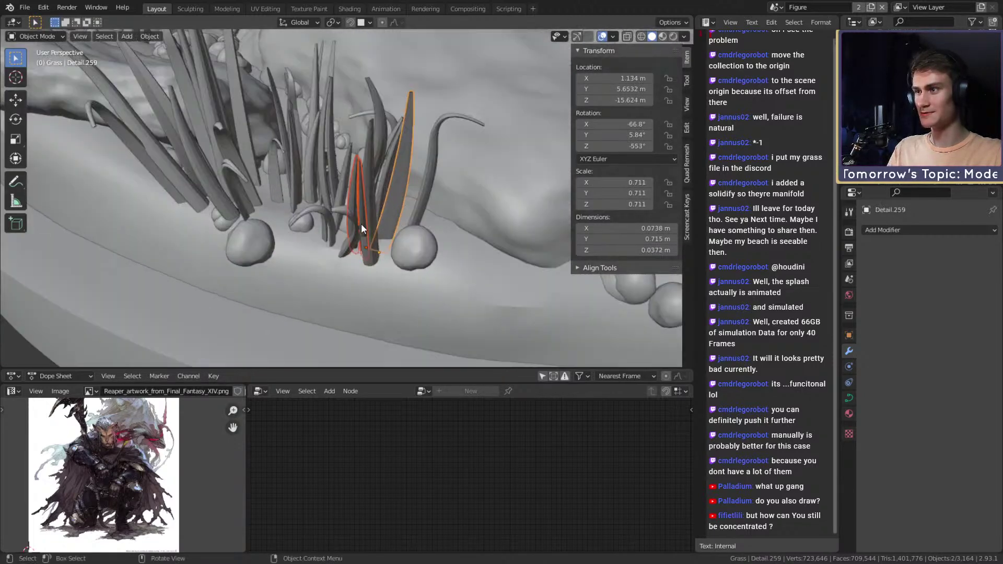
click(395, 220)
scroll(395, 220, down, 3)
key(r)
key(r)
click(422, 213)
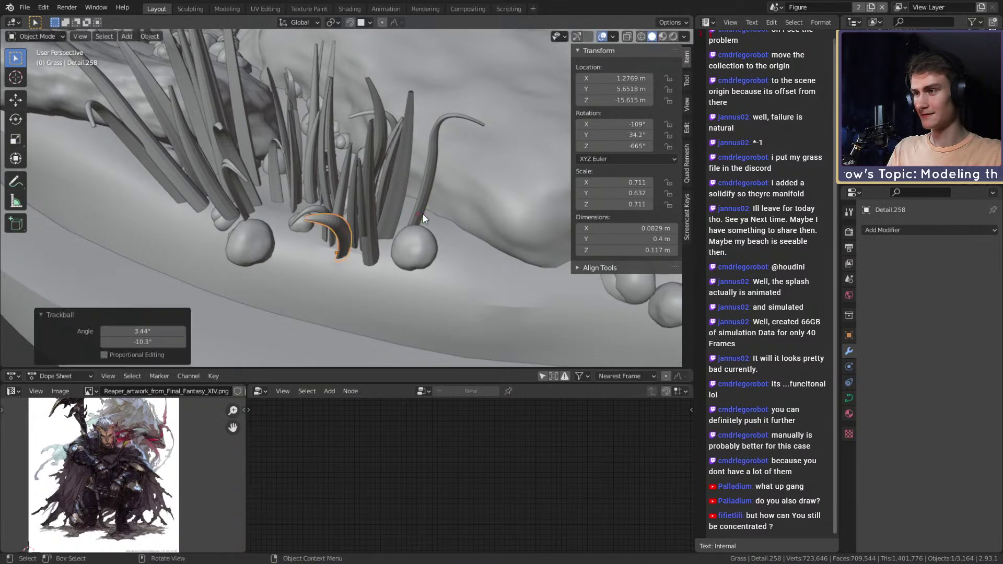
Step: Deselect the blade and save the figurine file
scroll(418, 216, down, 5)
click(159, 205)
middle_drag(286, 188, 384, 201)
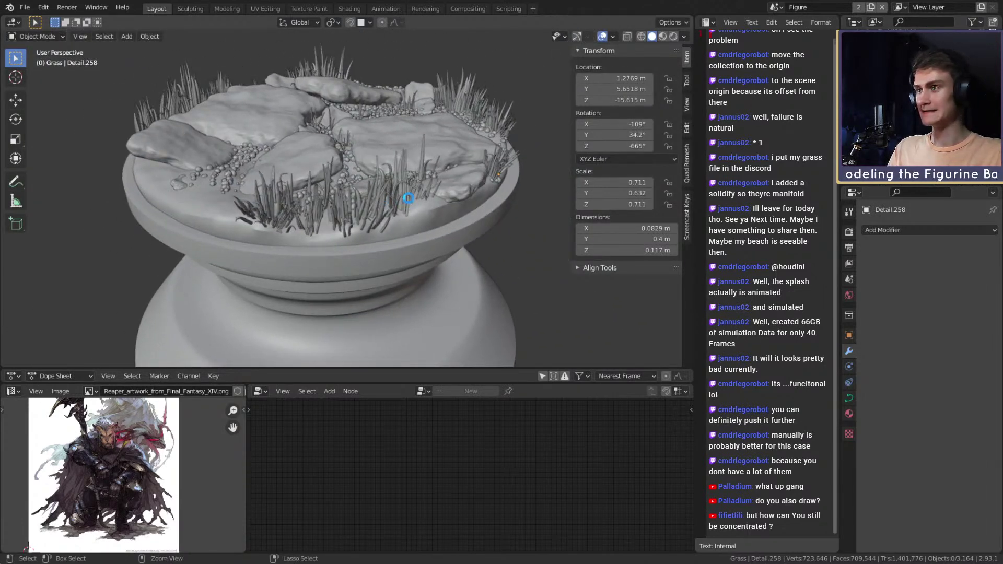
middle_drag(309, 201, 446, 168)
scroll(353, 203, down, 3)
scroll(431, 178, up, 5)
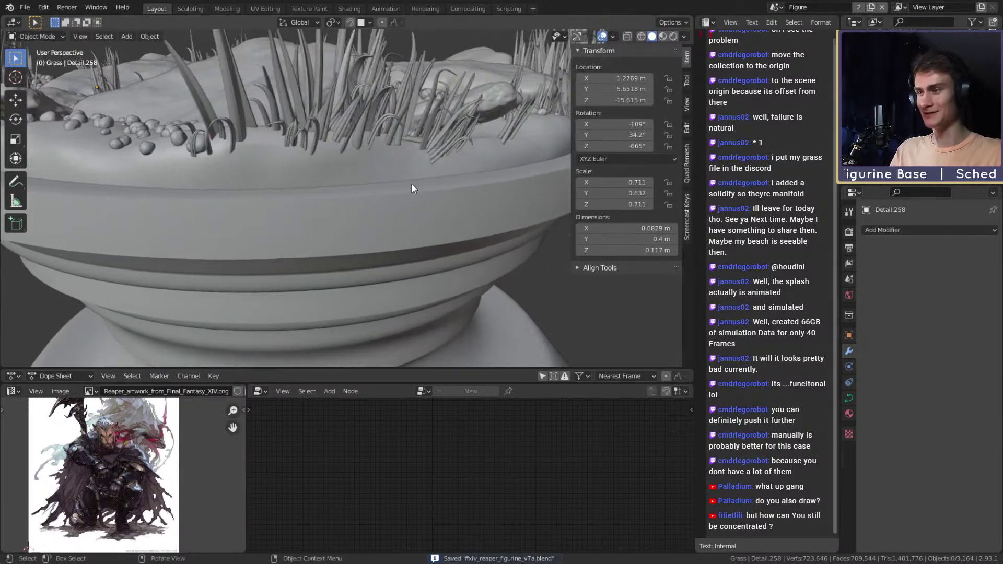
Step: Duplicate two small curved blades at the rim's edge and place the copies farther along the rim
middle_drag(392, 171, 322, 200)
scroll(382, 151, down, 4)
scroll(387, 157, up, 4)
click(386, 138)
key(KP_Decimal)
scroll(386, 137, down, 5)
scroll(359, 168, up, 3)
click(308, 179)
shift+click(319, 163)
middle_drag(318, 163, 347, 167)
scroll(387, 176, down, 4)
key(shift+d)
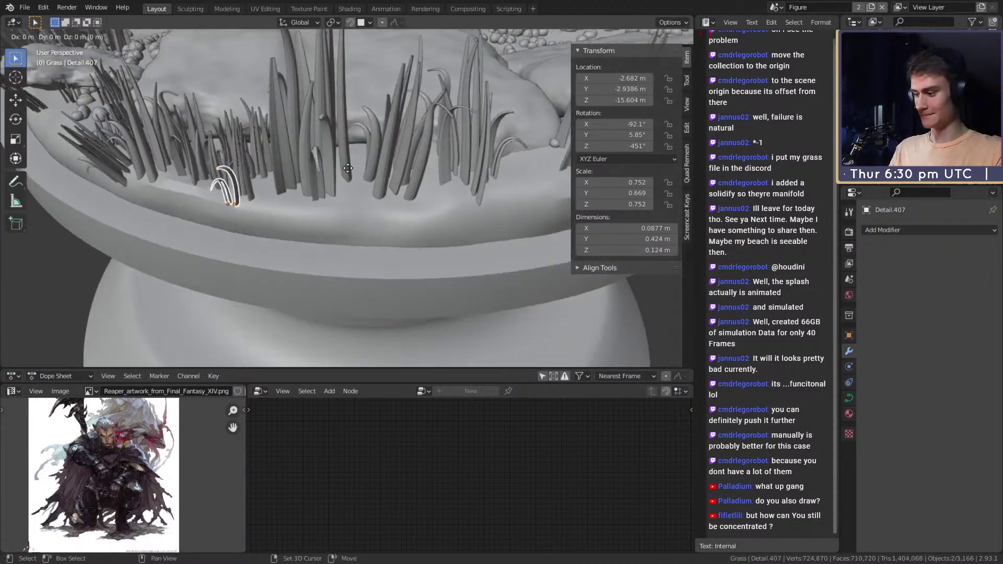
click(469, 178)
Step: Reposition the two copied curved blades along the rim and trackball-rotate them
middle_drag(469, 179, 433, 271)
key(g)
click(524, 160)
key(r)
key(r)
click(440, 181)
Step: Duplicate the two curved blades about 0.19 m in X and -0.19 m in Y, then rotate and move the copies
key(shift+d)
click(408, 211)
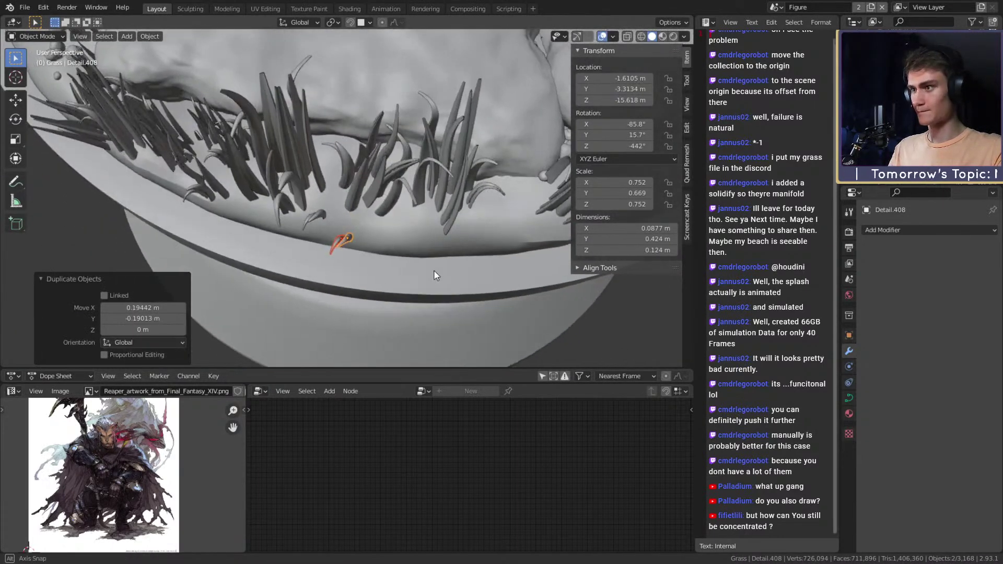
key(r)
click(326, 280)
mouse_move(326, 280)
middle_down()
mouse_move(473, 197)
mouse_move(355, 236)
mouse_move(358, 248)
mouse_move(426, 188)
mouse_move(366, 201)
mouse_move(377, 193)
middle_up()
key(g)
click(468, 198)
Step: Select a single curved blade of the new pair and adjust its position at the rim
click(359, 247)
click(329, 248)
key(g)
click(390, 250)
key(g)
click(420, 203)
Step: Select the clump of tall floating blades near the rim and lower it about 0.14 m along Z onto the ground
key(alt+z)
key(c)
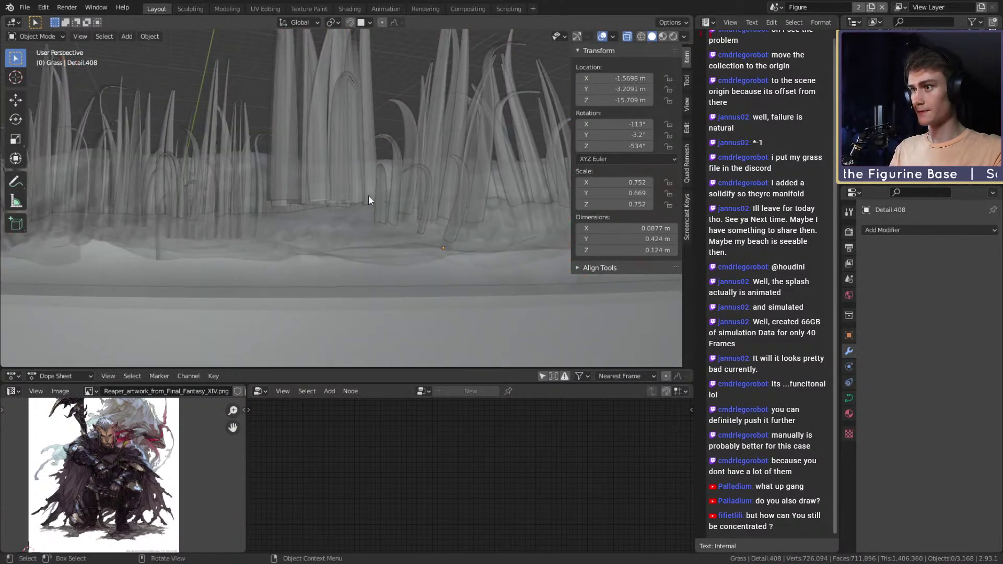
mouse_move(330, 210)
mouse_down()
mouse_move(307, 217)
mouse_move(321, 195)
mouse_up()
right_click(321, 196)
mouse_move(321, 195)
middle_down()
mouse_move(358, 214)
mouse_move(392, 190)
mouse_move(362, 138)
mouse_move(360, 71)
middle_up()
scroll(359, 213, down, 6)
key(c)
right_click(360, 71)
key(g)
click(404, 107)
shift+right_click(404, 106)
mouse_move(400, 159)
middle_down()
mouse_move(380, 191)
mouse_move(379, 162)
mouse_move(394, 134)
middle_up()
scroll(379, 163, down, 2)
key(c)
right_click(394, 135)
middle_drag(361, 242, 375, 180)
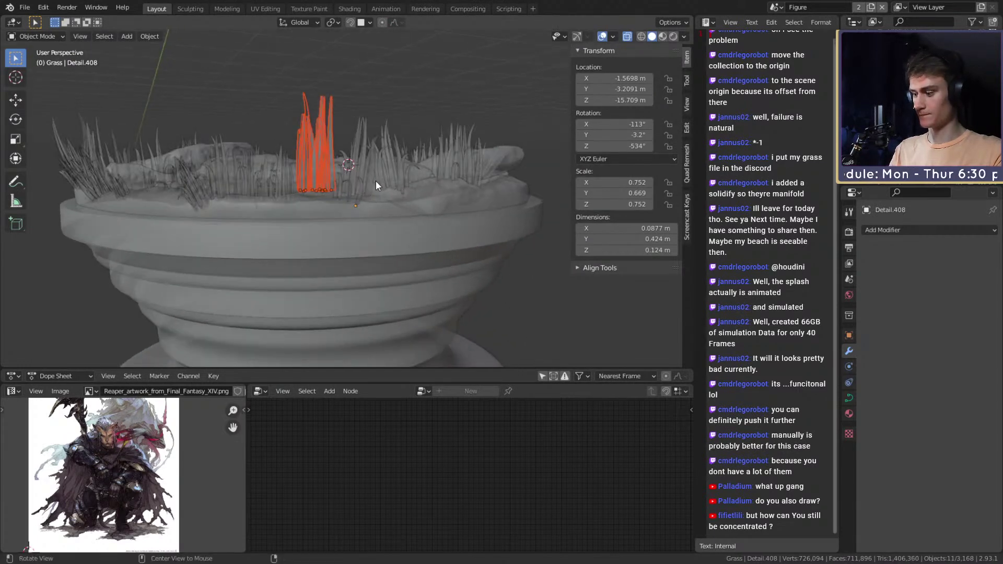
key(g)
key(z)
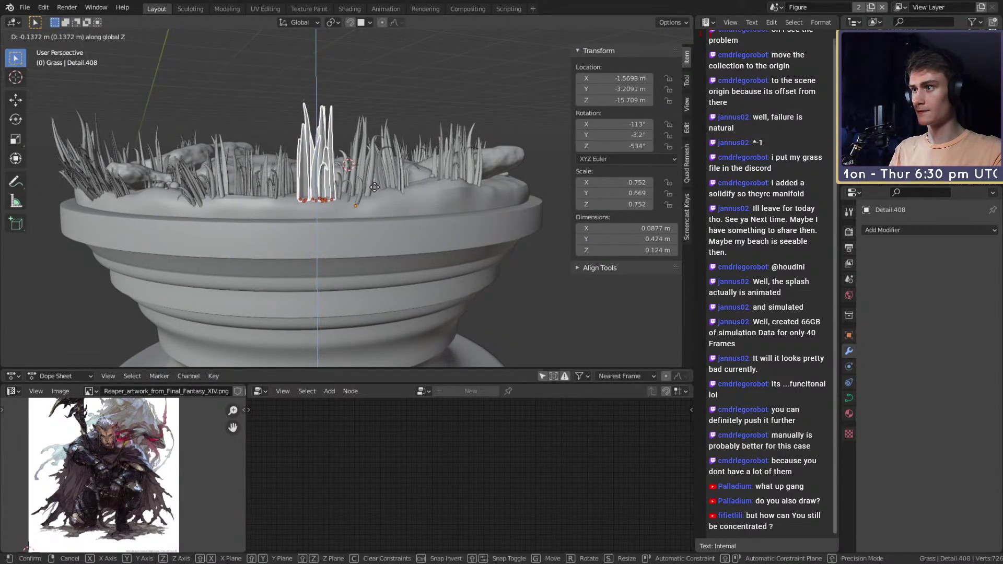
click(375, 187)
key(alt+a)
Step: Duplicate the group of small blades near the rim horizontally by about -0.03 m in X and -0.21 m in Y
scroll(348, 174, up, 3)
middle_drag(349, 175, 292, 221)
click(291, 222)
shift+click(272, 214)
shift+click(294, 173)
shift+click(307, 205)
shift+click(272, 154)
shift+click(305, 167)
middle_drag(304, 168, 375, 176)
key(shift+d)
key(shift+z)
click(402, 217)
Step: Rotate the copied blade group about Z, shift it horizontally along the rim, and trackball-rotate it
scroll(421, 223, down, 2)
key(r)
key(z)
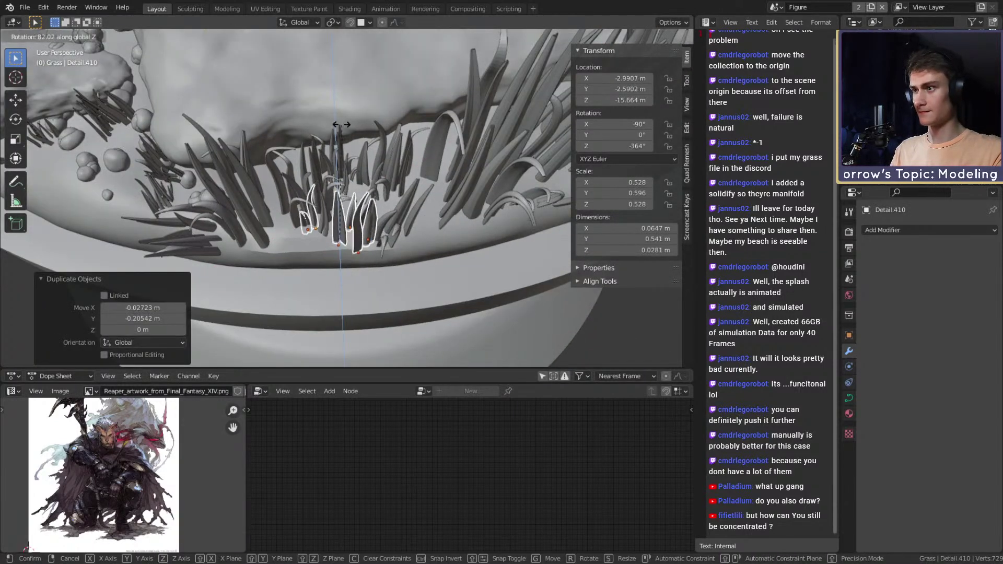
click(462, 167)
key(g)
key(shift+z)
click(437, 184)
middle_drag(437, 184, 368, 148)
key(r)
key(r)
click(410, 192)
Step: Trackball-rotate two blades of the copied group and move them to a new spot on the ground
click(368, 197)
shift+click(347, 181)
key(r)
key(r)
key(g)
click(420, 192)
Step: Rescale one blade of the copied group, and trackball-rotate, scale and reposition a neighbouring one
click(317, 220)
middle_drag(318, 220, 433, 199)
key(s)
click(382, 194)
click(346, 194)
key(r)
key(r)
click(413, 209)
key(s)
click(403, 203)
key(g)
click(389, 201)
Step: Duplicate a single blade of the group horizontally, and rotate and fit the copy into the ground by the rim
click(344, 191)
key(shift+d)
key(shift+z)
click(410, 221)
middle_drag(517, 183, 489, 207)
key(g)
click(502, 169)
key(r)
click(496, 202)
key(g)
click(489, 206)
Step: Duplicate one straight and two curved blades at the front clump about 0.33 m in X and -0.17 m in Y
scroll(363, 209, down, 8)
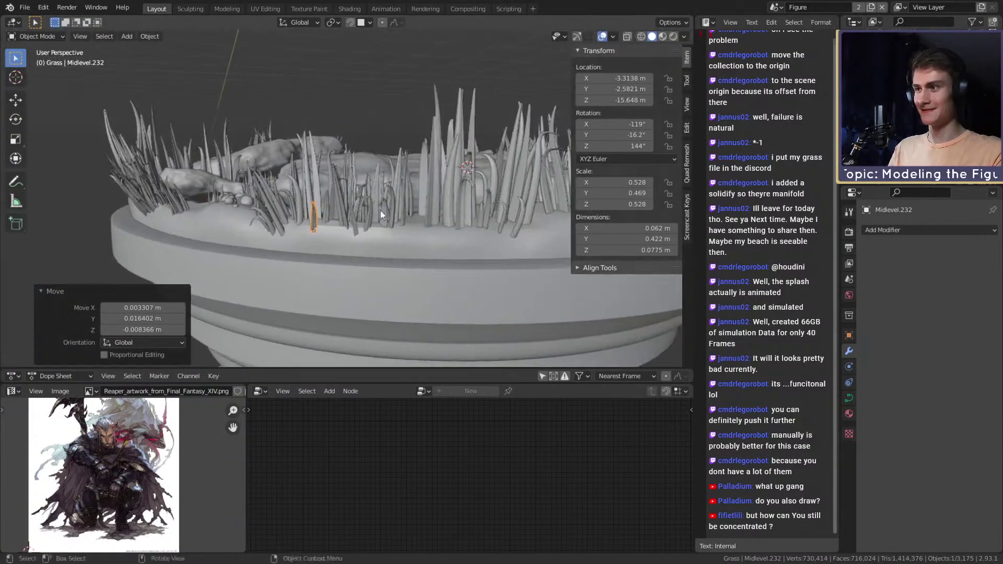
middle_drag(433, 222, 274, 224)
scroll(372, 174, up, 6)
mouse_move(372, 175)
middle_down()
mouse_move(382, 199)
mouse_move(389, 185)
middle_up()
shift+click(361, 178)
scroll(396, 177, down, 2)
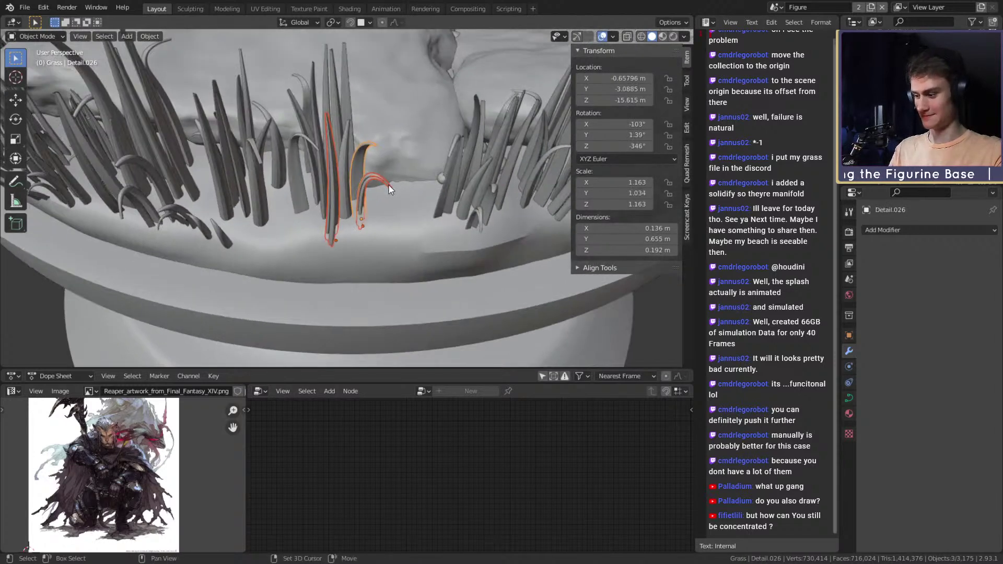
shift+click(389, 185)
key(shift+d)
key(shift+z)
click(443, 207)
Step: Rotate the three copied blades, including a trackball rotation of about 20.6° and -22.9°
key(r)
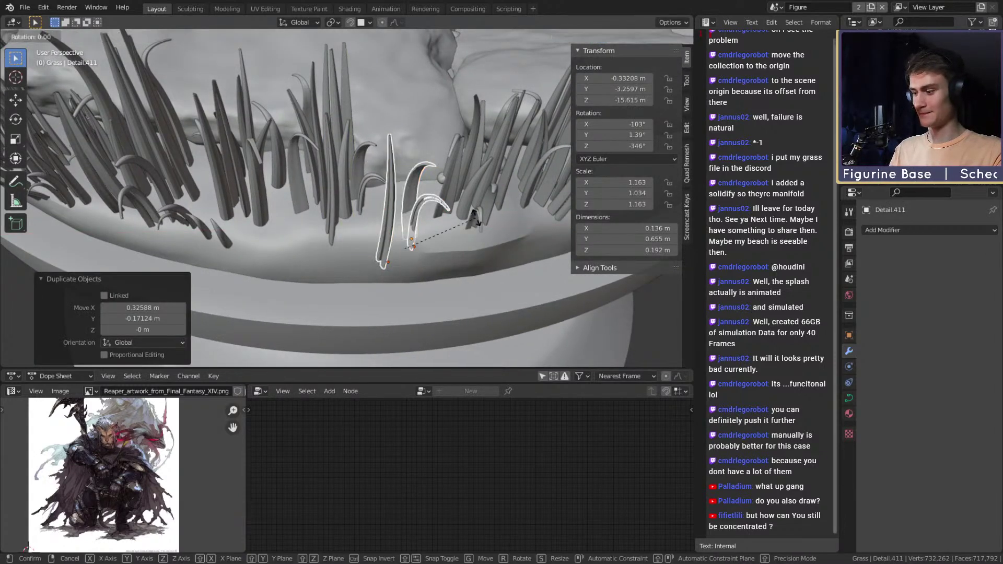
click(495, 234)
key(r)
click(422, 235)
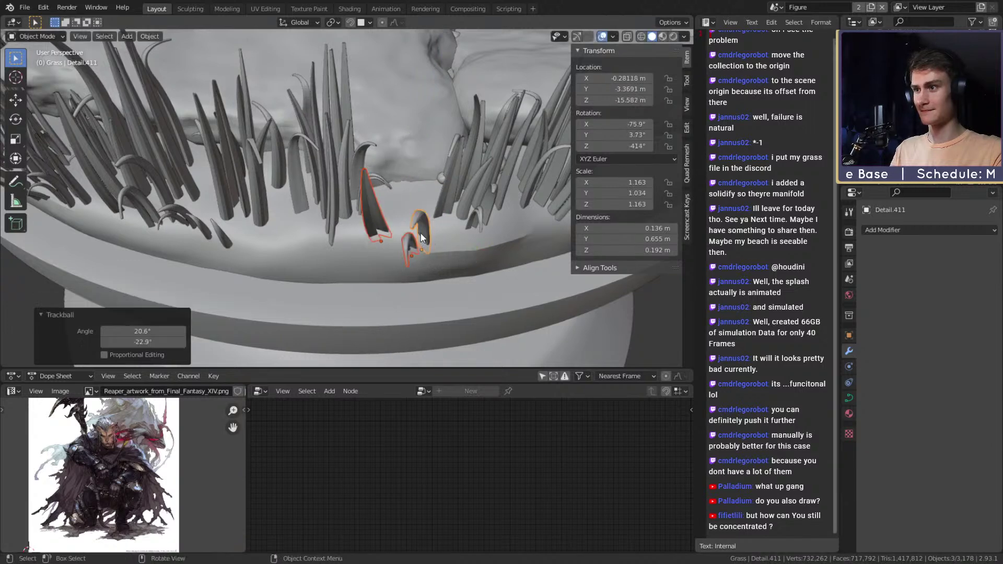
click(481, 235)
middle_drag(481, 235, 432, 250)
Step: Turn the single curved copy nearest the rim and trackball-rotate it about -20° and -15.5° so it stands upright
click(425, 245)
key(r)
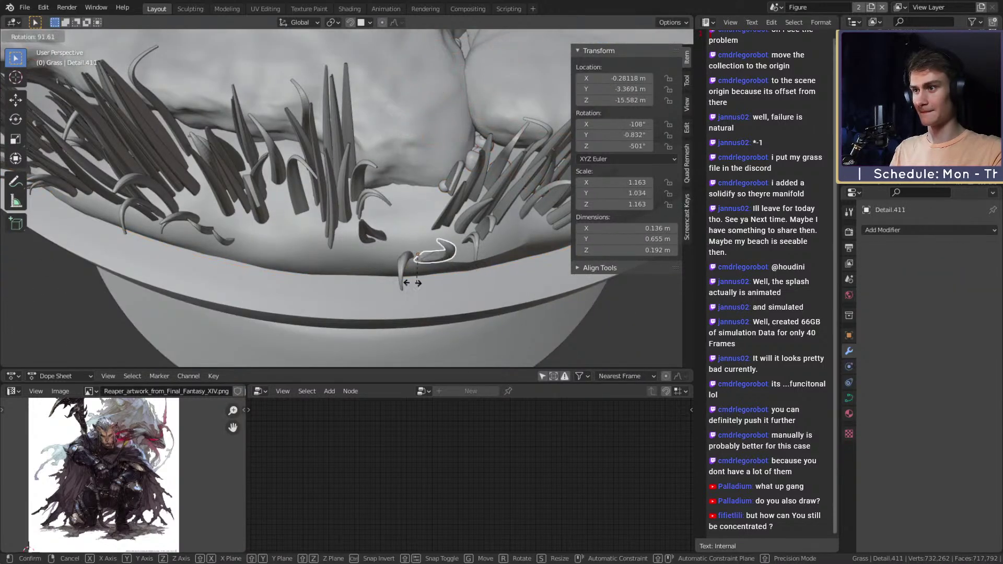
click(455, 270)
scroll(456, 271, up, 2)
key(r)
key(r)
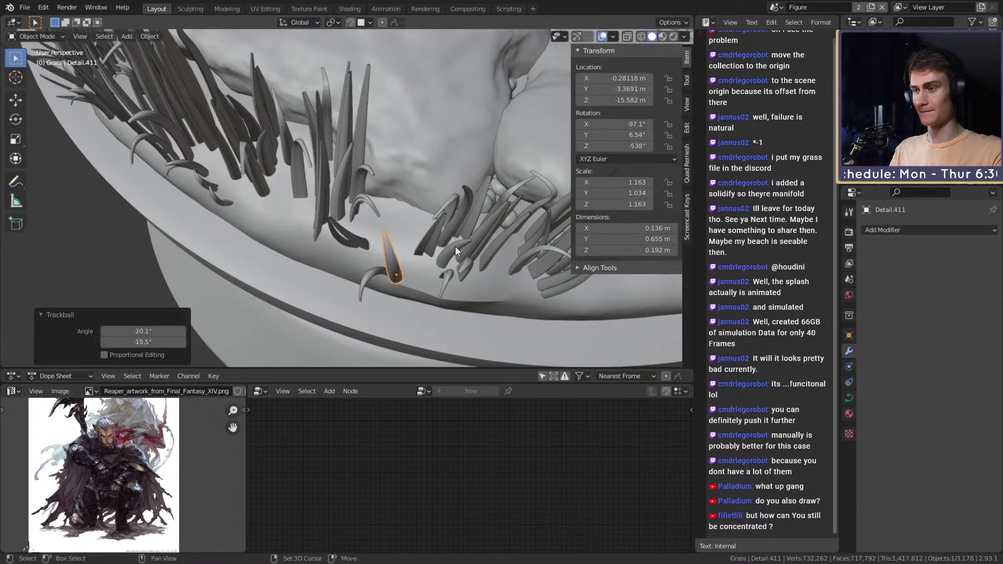
click(463, 243)
Step: Scale the curved copy at the rim down to about 0.714 of its size
middle_drag(462, 242, 435, 180)
key(s)
middle_drag(412, 193, 318, 216)
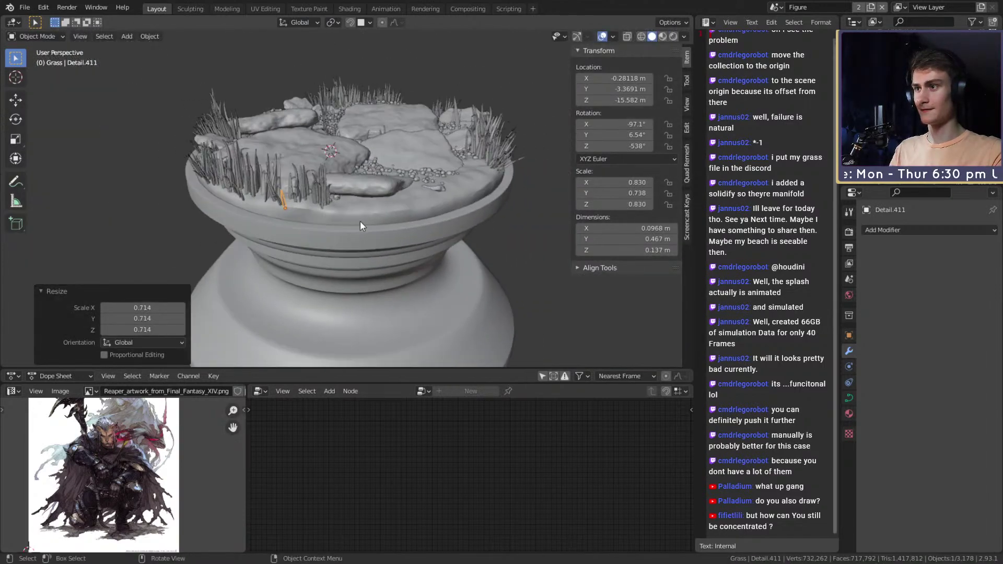
click(504, 216)
Step: Duplicate a curved blade at the rim about 0.70 m in X and 0.89 m in Y into the loose pebbles beside the large stone
scroll(445, 213, down, 5)
middle_drag(417, 208, 443, 212)
scroll(384, 234, up, 5)
scroll(378, 172, up, 4)
click(489, 225)
key(shift+d)
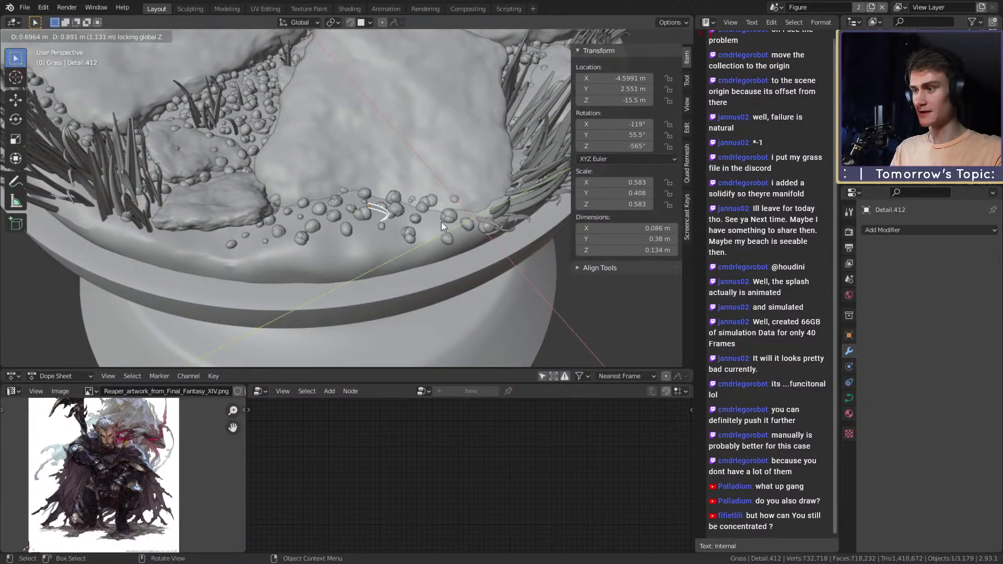
click(436, 222)
Step: Trackball-rotate the copied curved blade about -53° and -23° and settle it between the pebbles
scroll(431, 225, up, 3)
key(r)
key(r)
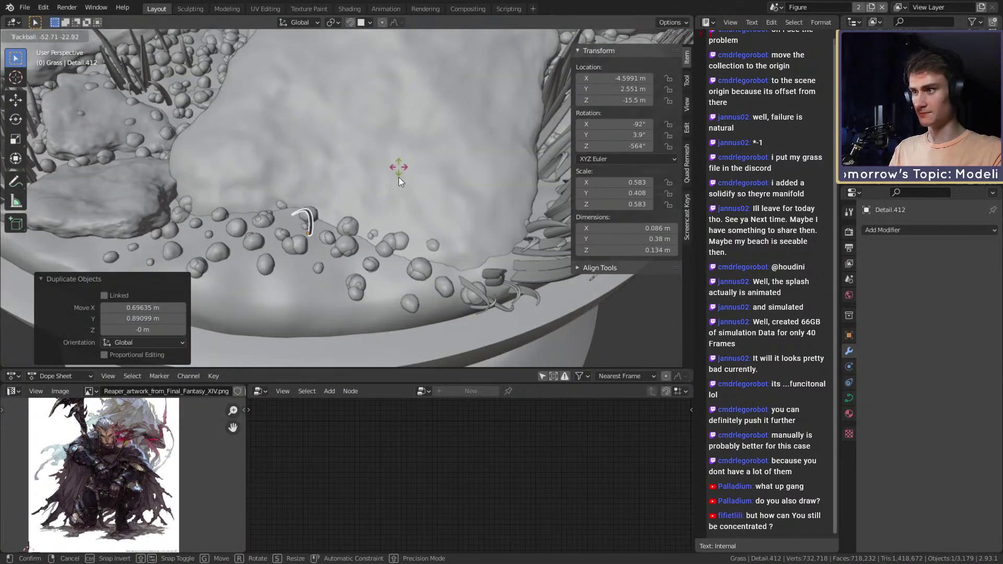
click(391, 204)
key(KP_Decimal)
mouse_move(391, 207)
middle_down()
mouse_move(346, 184)
mouse_move(369, 174)
mouse_move(466, 243)
mouse_move(330, 179)
mouse_move(376, 196)
middle_up()
key(g)
click(384, 197)
Step: Duplicate another grass blade from the rim horizontally toward the pebbles beside the large stone
scroll(449, 245, down, 7)
click(412, 230)
click(278, 140)
middle_drag(282, 144, 431, 235)
click(480, 185)
key(shift+d)
key(shift+z)
click(316, 195)
Step: Move the new blade next to the curved one among the pebbles, trackball-rotate it and scale it down
key(g)
click(439, 219)
scroll(415, 210, up, 1)
key(r)
key(r)
click(415, 198)
key(s)
click(375, 197)
Step: Refine the new blade's position and size, and trackball-rotate it about 2.9° and 12°
key(g)
click(464, 223)
key(s)
click(486, 224)
key(r)
key(r)
click(456, 220)
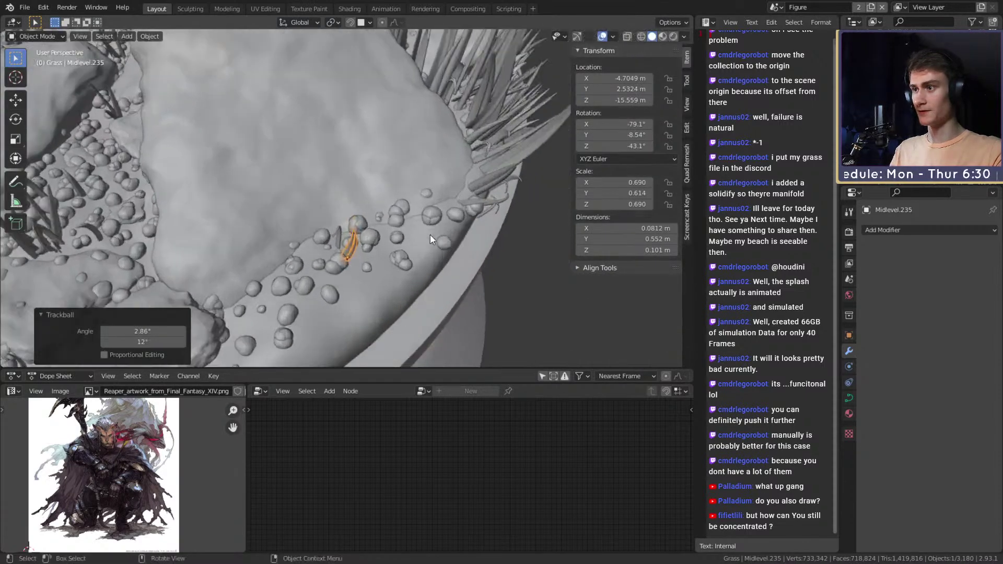
Step: Duplicate both pebble-patch blades about 6.48 m in X and -3.01 m in Y into the gap between two stones across the base
shift+middle_drag(351, 238, 478, 201)
shift+click(411, 210)
scroll(388, 203, down, 3)
shift+middle_drag(262, 209, 470, 206)
scroll(405, 208, down, 5)
middle_drag(405, 208, 444, 228)
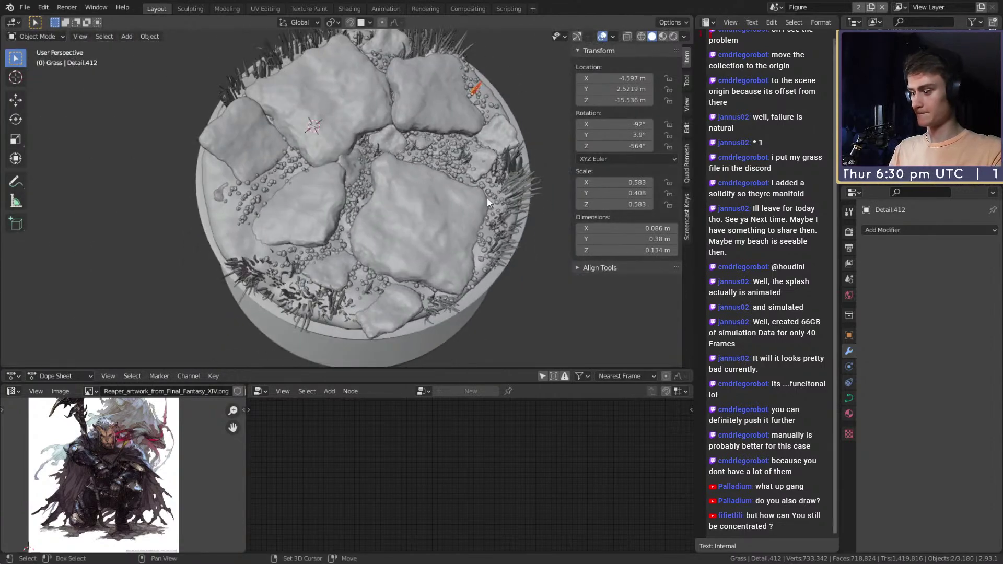
key(shift+d)
click(330, 254)
scroll(330, 253, up, 4)
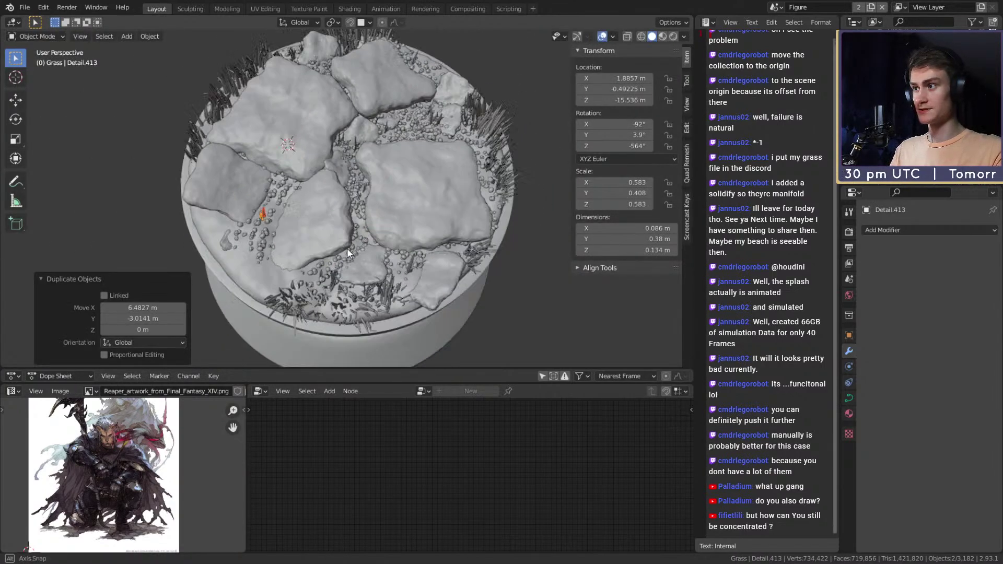
Step: Move the two duplicated blades onto the pebbles between the stones and trackball-rotate them about -0.6° and 20.6°
middle_drag(410, 216, 391, 165)
key(KP_Decimal)
key(g)
click(441, 172)
key(r)
key(r)
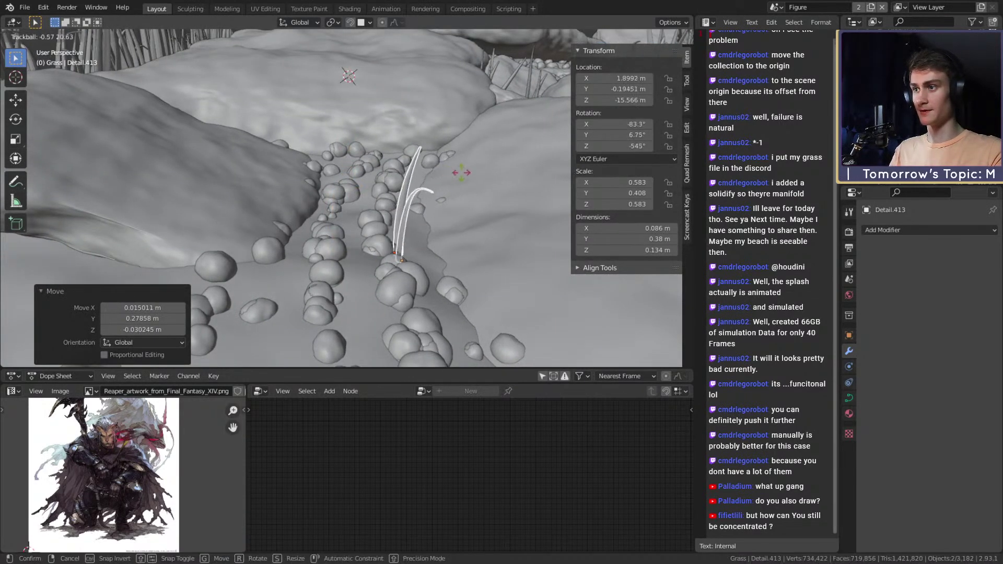
click(461, 172)
Step: Select five neighbouring blades at the edge of the rim's grass clump and duplicate them to the pebbles beside the stones
scroll(437, 228, down, 4)
middle_drag(437, 231, 366, 231)
click(368, 222)
shift+click(384, 217)
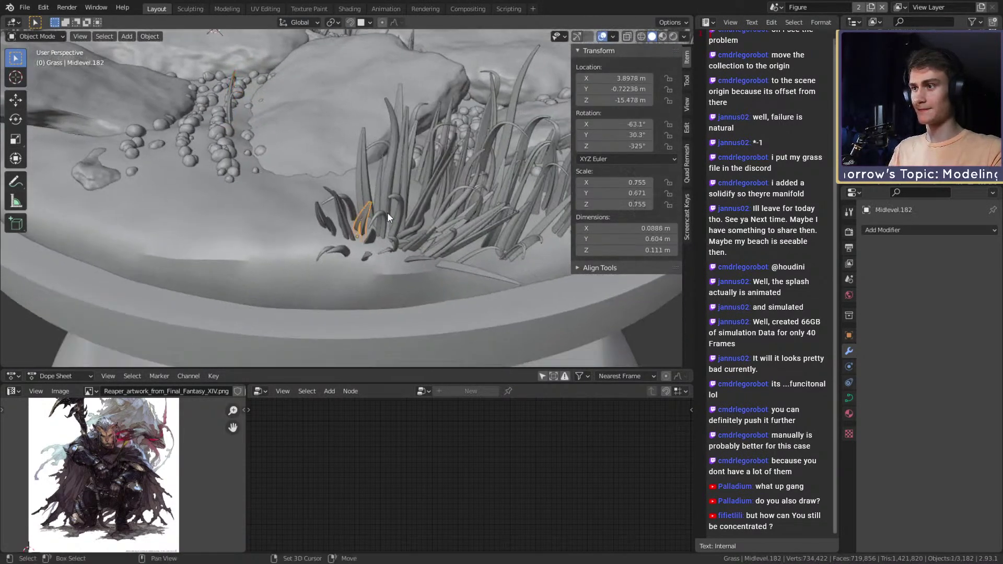
shift+click(396, 213)
shift+click(391, 166)
shift+click(364, 180)
middle_drag(385, 193, 409, 202)
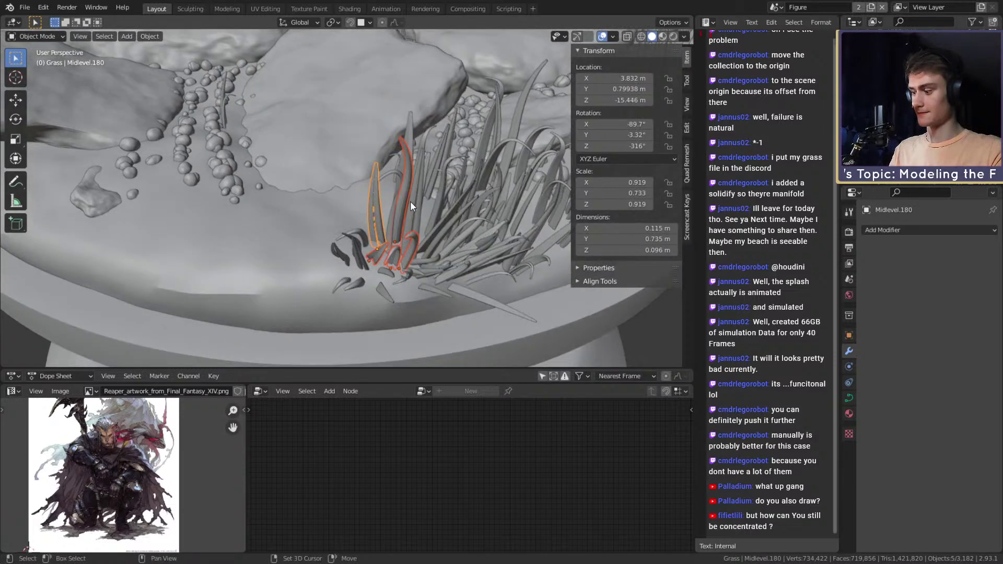
key(shift+d)
click(229, 178)
Step: Adjust the position of the five copied blades among the pebbles and deselect them
middle_drag(230, 177, 434, 158)
key(g)
click(240, 171)
middle_drag(241, 170, 339, 157)
scroll(340, 168, down, 10)
click(483, 141)
Step: Save the figurine file
middle_drag(460, 150, 278, 203)
scroll(391, 201, down, 2)
middle_drag(391, 201, 320, 184)
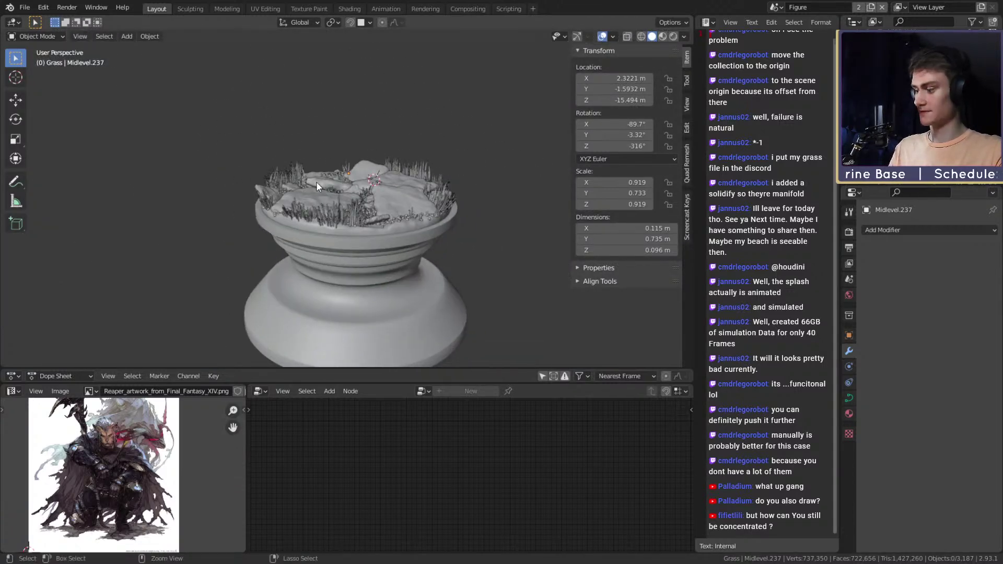
key(ctrl+s)
Step: Examine the complete figurine with its weapon and skeletal limbs standing on the detailed base
middle_drag(408, 135, 529, 140)
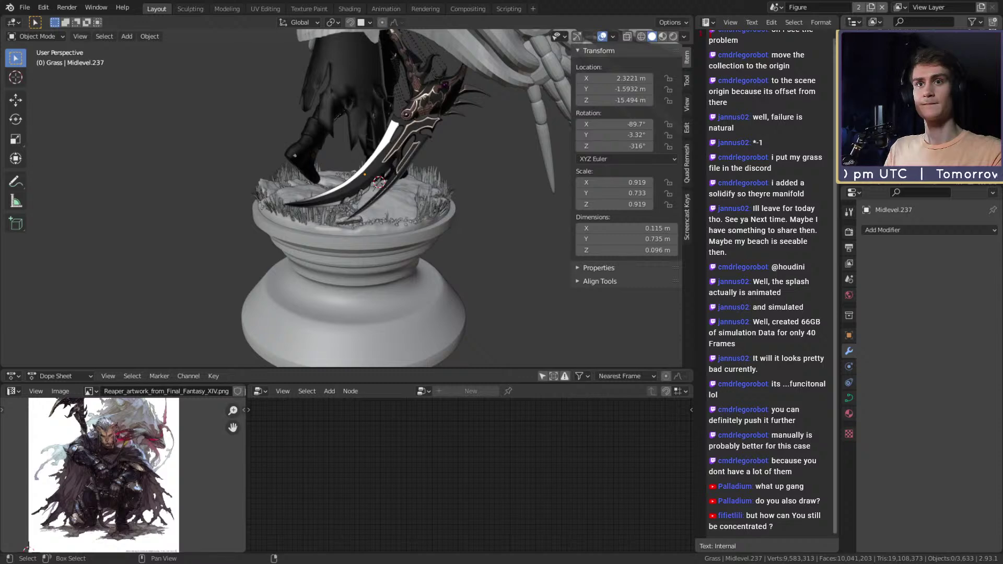
middle_drag(198, 166, 415, 209)
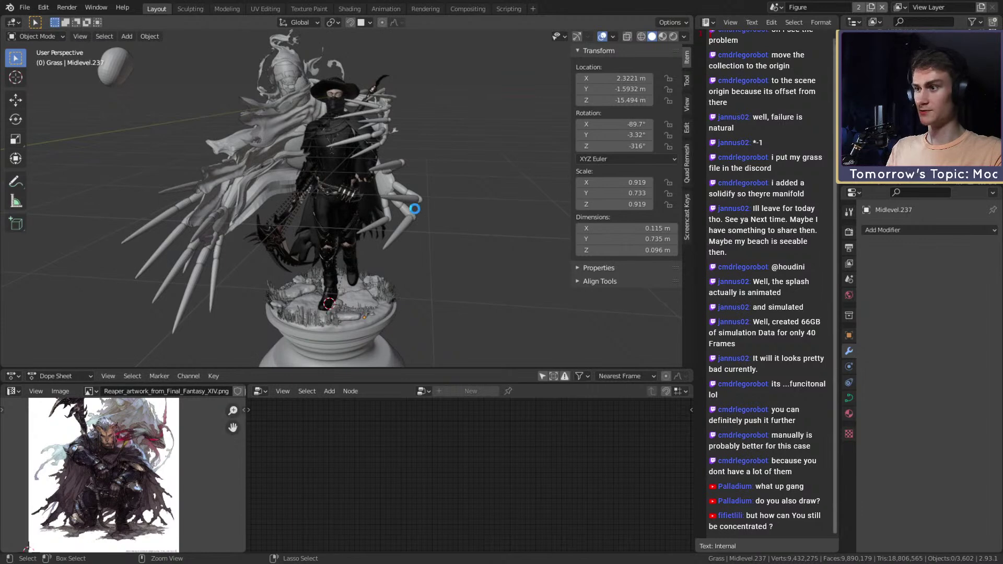
scroll(391, 272, up, 5)
middle_drag(404, 181, 395, 158)
scroll(273, 190, down, 6)
middle_drag(436, 128, 333, 206)
scroll(333, 205, up, 5)
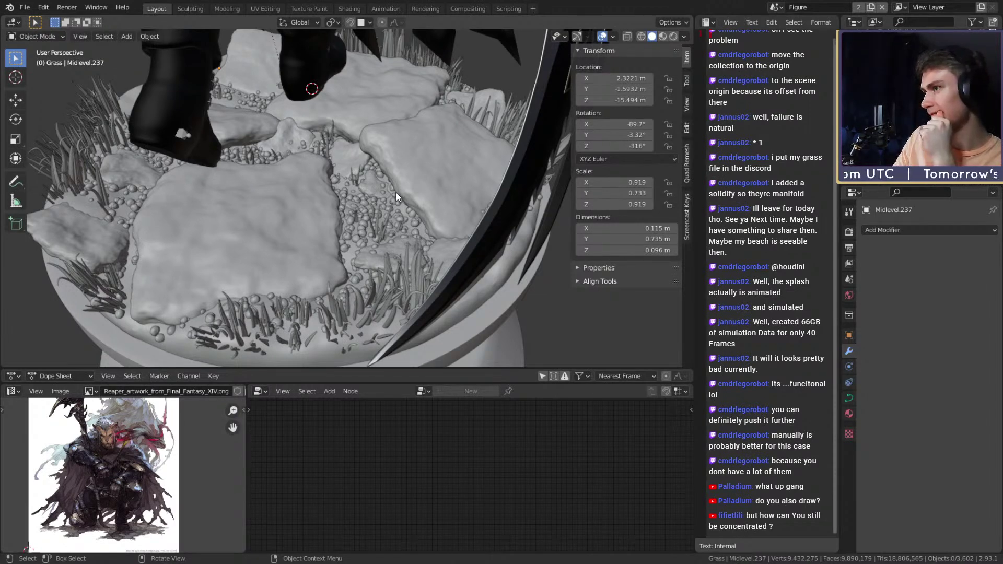
Step: Inspect the base's stones, pebbles and grass around the boots and blade, up close and as part of the whole figure
scroll(346, 113, down, 5)
middle_drag(345, 114, 227, 220)
scroll(389, 162, up, 3)
scroll(437, 177, down, 3)
scroll(394, 225, up, 4)
scroll(367, 194, down, 4)
scroll(346, 201, up, 5)
scroll(340, 197, up, 2)
mouse_move(358, 221)
middle_down()
mouse_move(392, 205)
mouse_move(357, 209)
middle_up()
scroll(358, 209, down, 5)
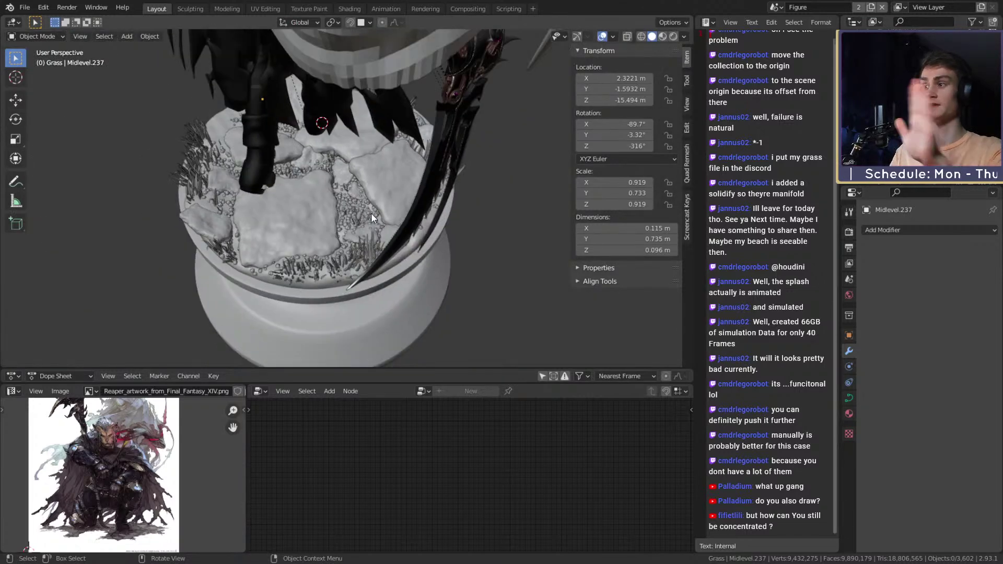
mouse_move(342, 159)
middle_down()
mouse_move(308, 184)
mouse_move(345, 218)
mouse_move(380, 185)
mouse_move(393, 204)
mouse_move(405, 179)
mouse_move(367, 176)
mouse_move(321, 203)
mouse_move(348, 156)
mouse_move(369, 199)
mouse_move(383, 197)
mouse_move(347, 174)
middle_up()
scroll(309, 184, up, 4)
scroll(393, 205, up, 2)
scroll(368, 176, down, 3)
scroll(330, 186, down, 4)
scroll(329, 183, down, 2)
scroll(365, 188, down, 5)
scroll(349, 156, up, 3)
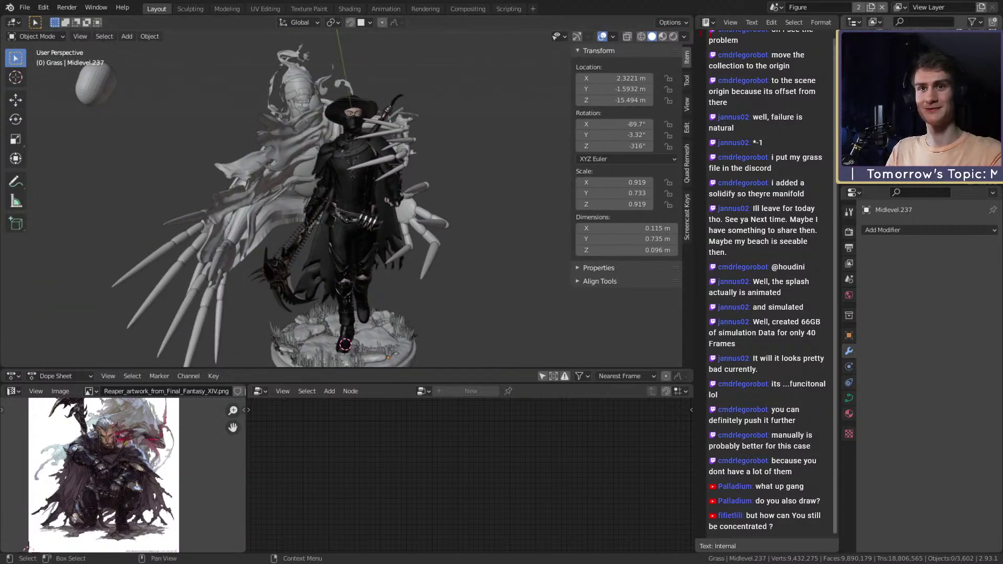
Step: Hide the two collections holding the skeletal limbs around the figure and save the file
click(982, 110)
click(982, 120)
middle_drag(428, 128, 479, 146)
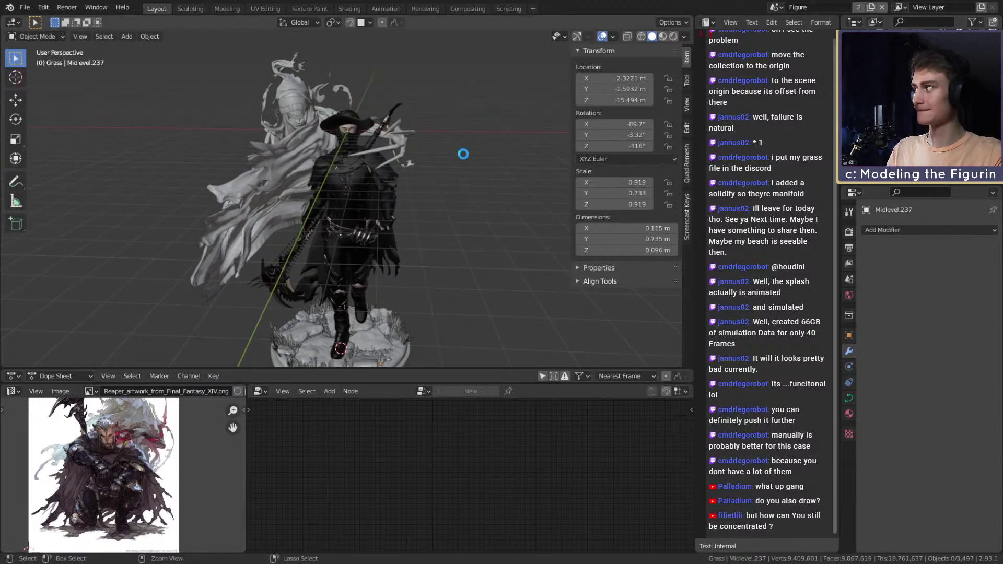
Step: Check the remaining figure, cloaked spirit and base from several distances and angles
scroll(409, 215, down, 4)
mouse_move(407, 214)
middle_down()
mouse_move(406, 202)
mouse_move(391, 204)
middle_up()
scroll(399, 235, up, 4)
scroll(397, 209, down, 4)
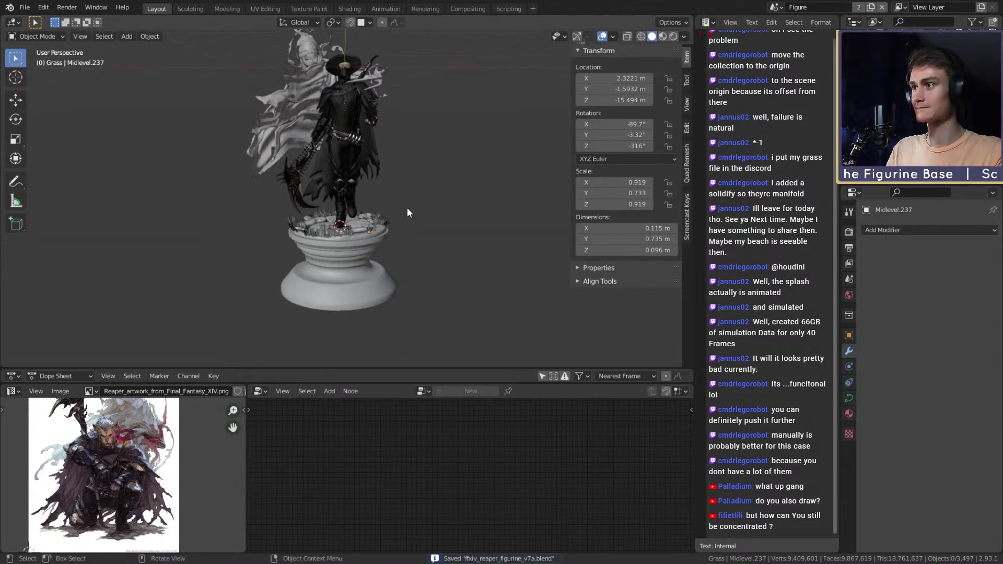
scroll(406, 209, up, 4)
middle_drag(402, 248, 479, 228)
scroll(420, 198, up, 5)
scroll(495, 246, up, 5)
scroll(410, 247, down, 5)
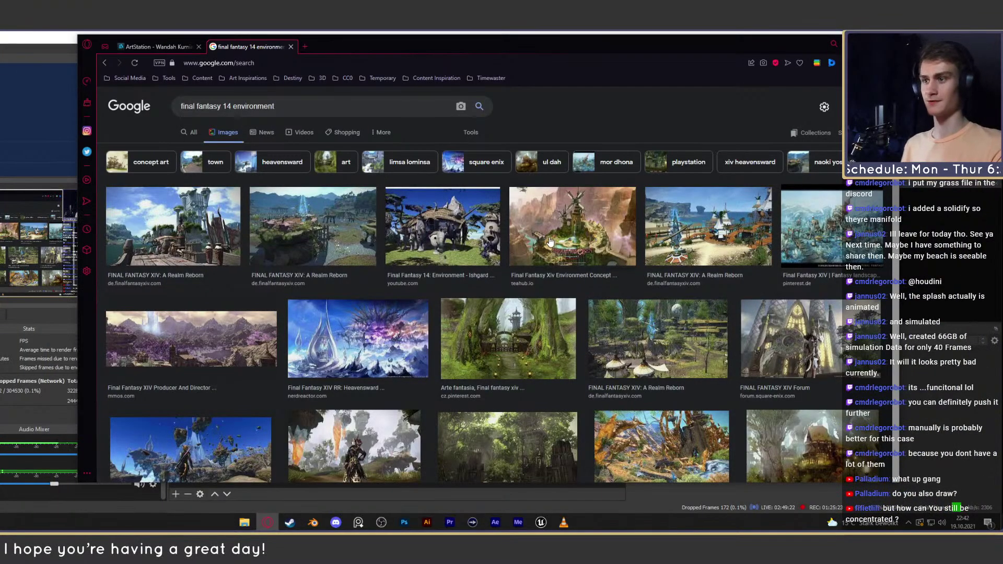
Step: Preview the first "final fantasy 14 environment" image results in the browser, comparing towns, forests, crystal landscapes and floating islands
click(324, 236)
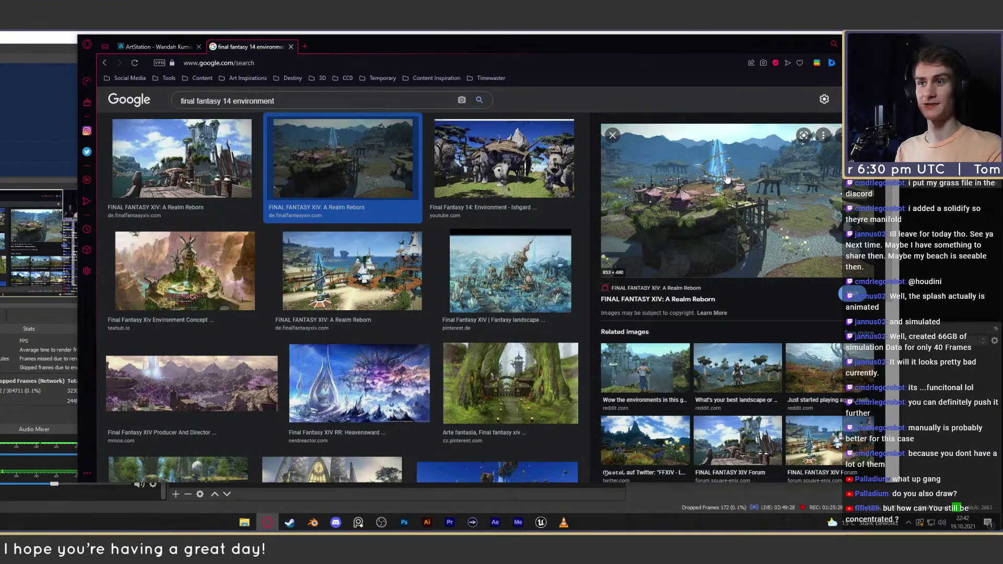
click(522, 276)
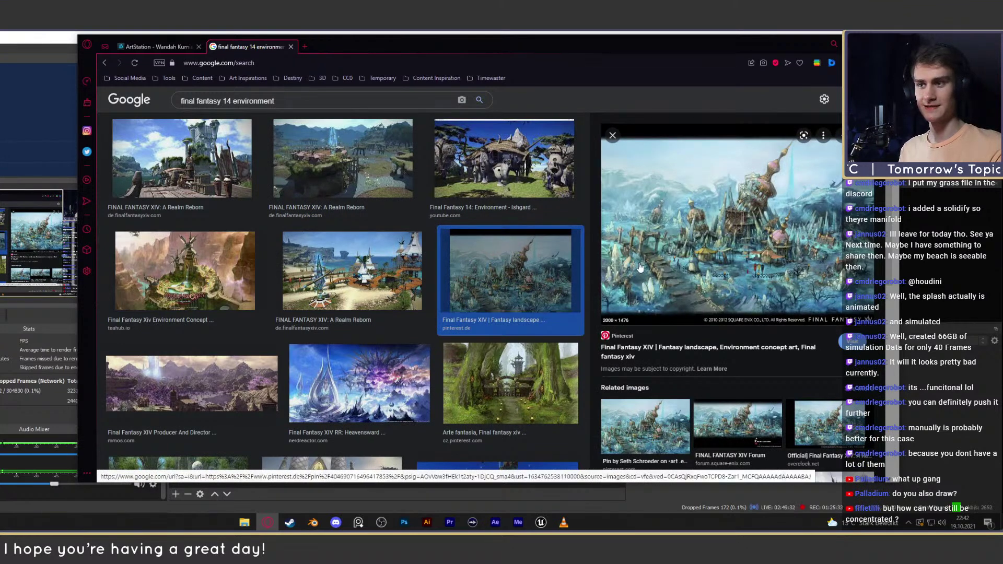
click(190, 176)
scroll(353, 228, down, 2)
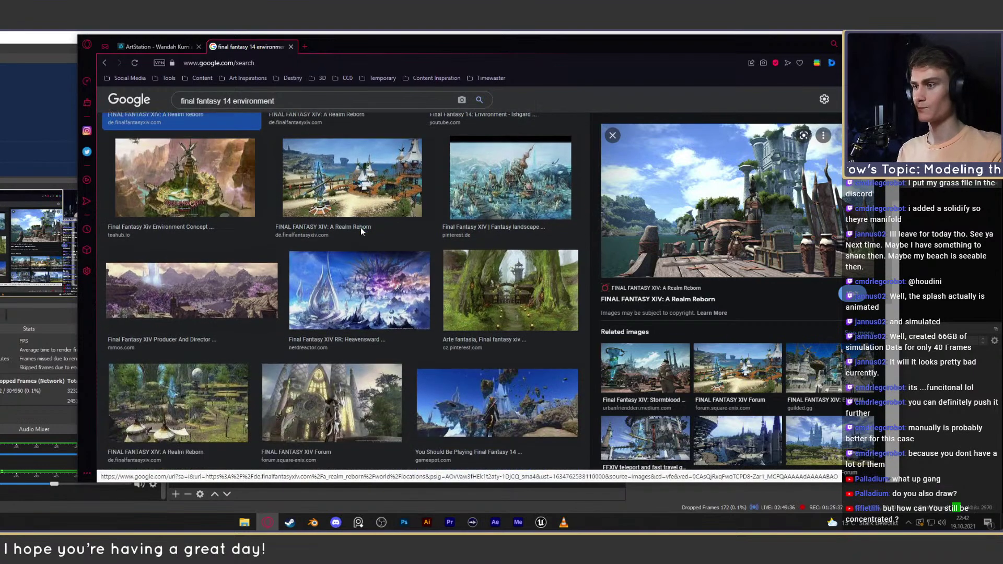
click(523, 324)
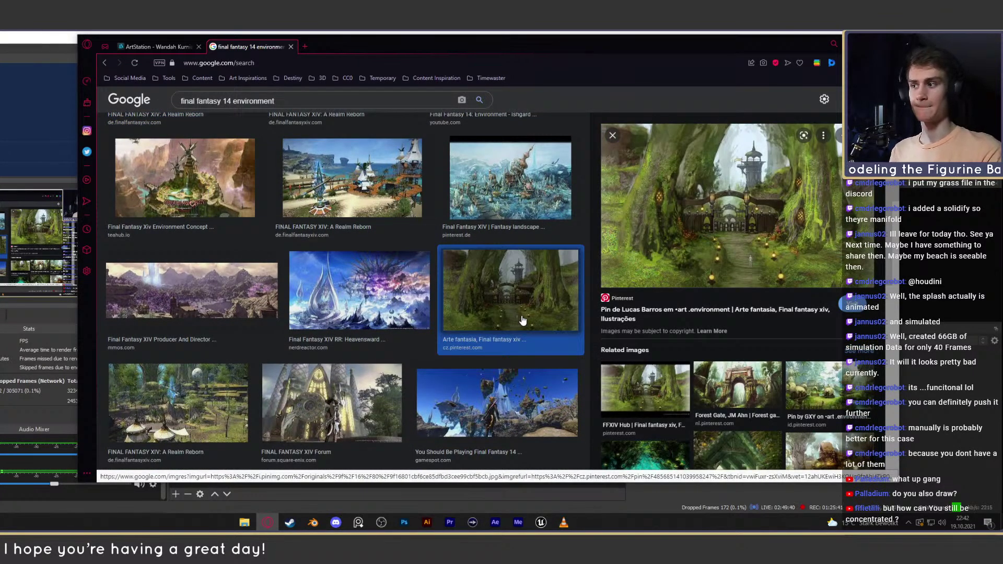
click(360, 293)
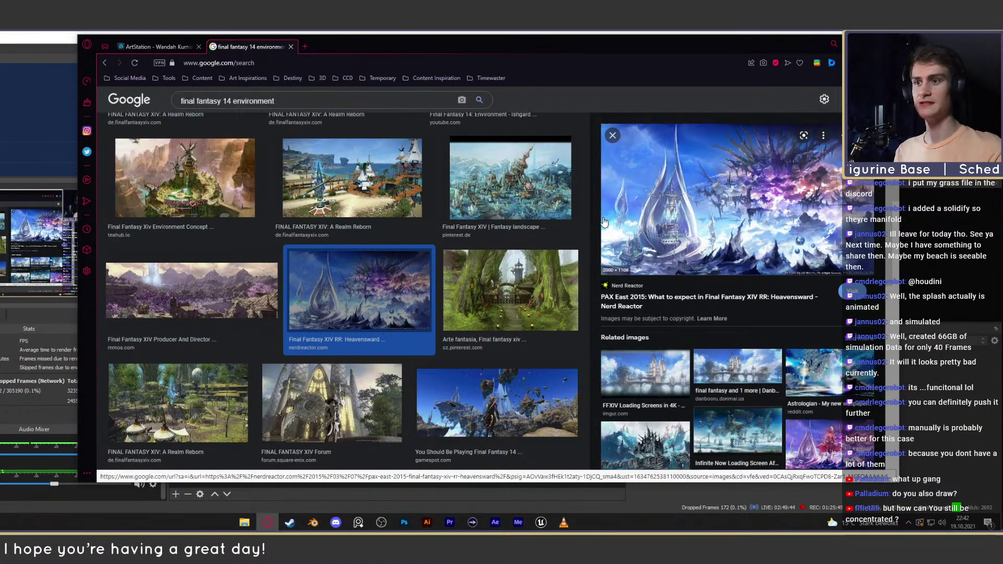
click(496, 403)
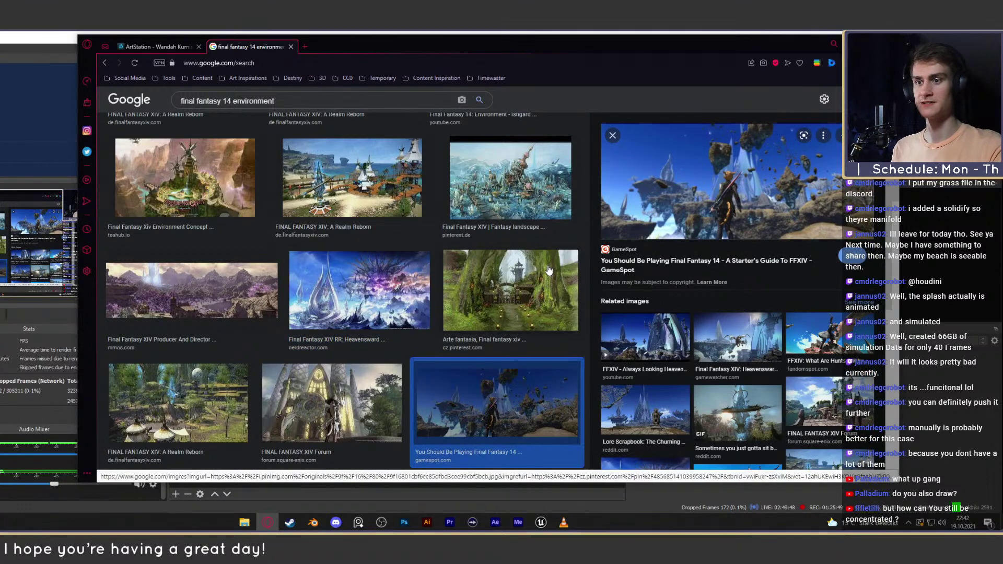
key(Right)
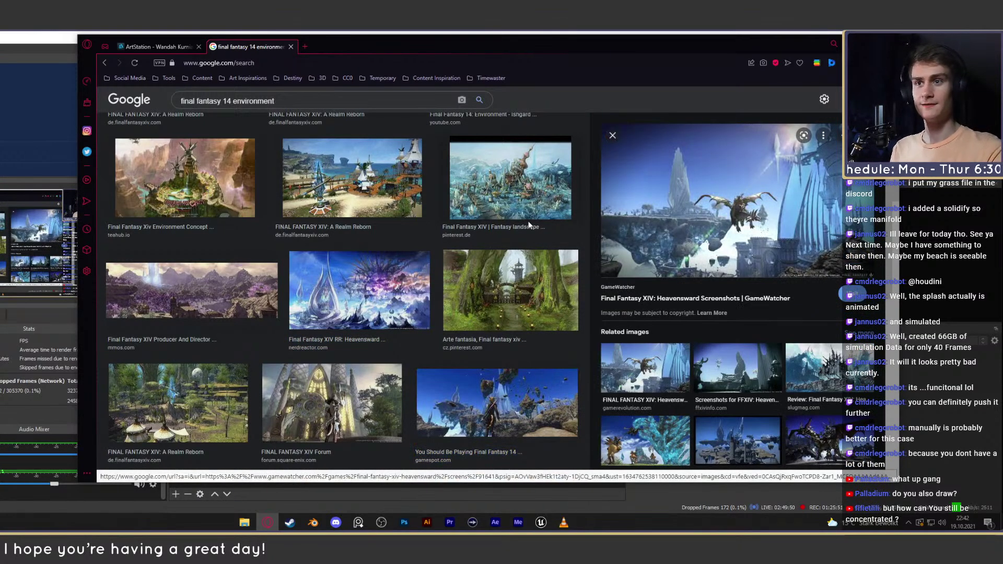
click(192, 290)
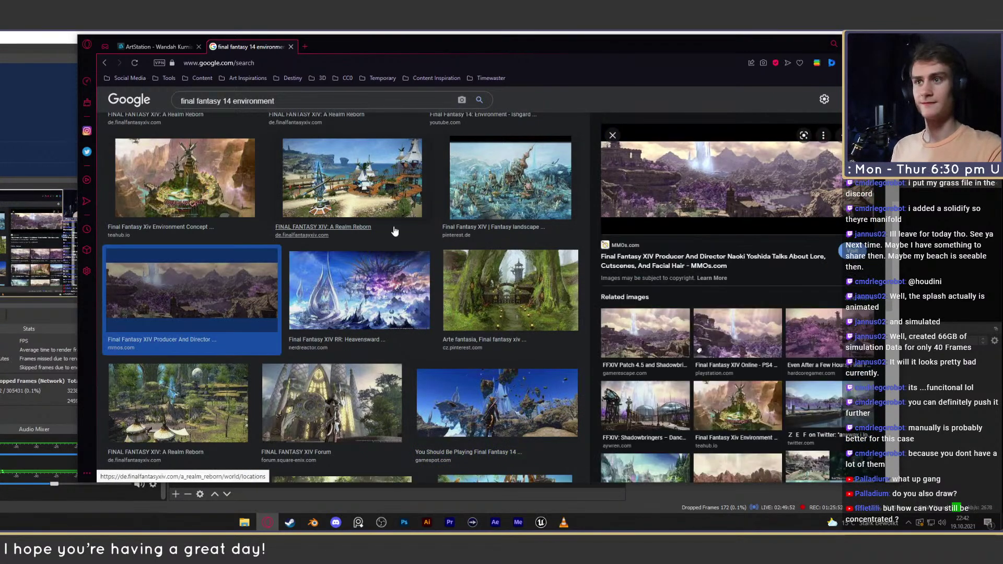
key(Down)
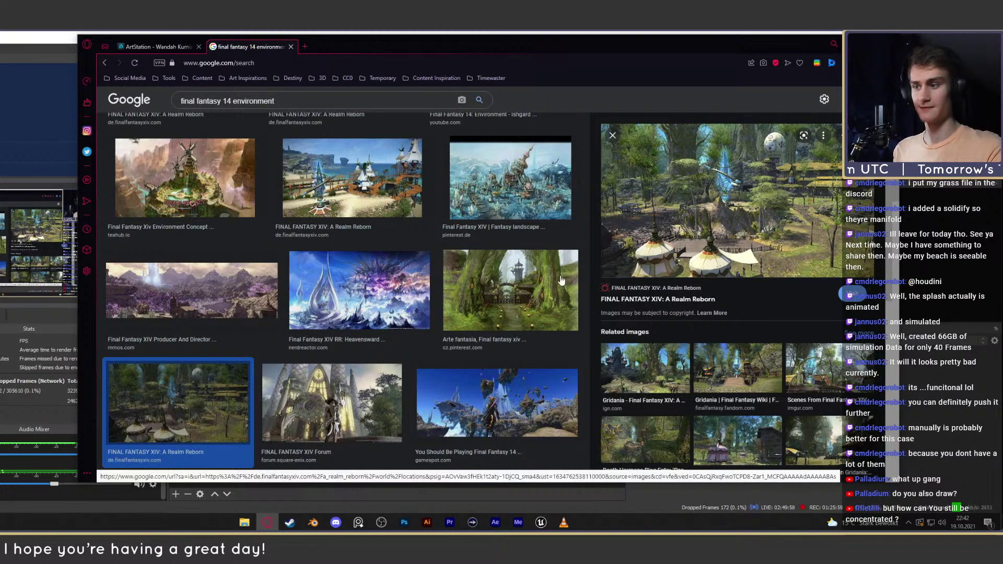
Step: Examine more environment results, including the Imgur screenshot, the orange landscape from the A Realm Reborn Review and the Floating Lands art
scroll(430, 274, down, 3)
click(189, 394)
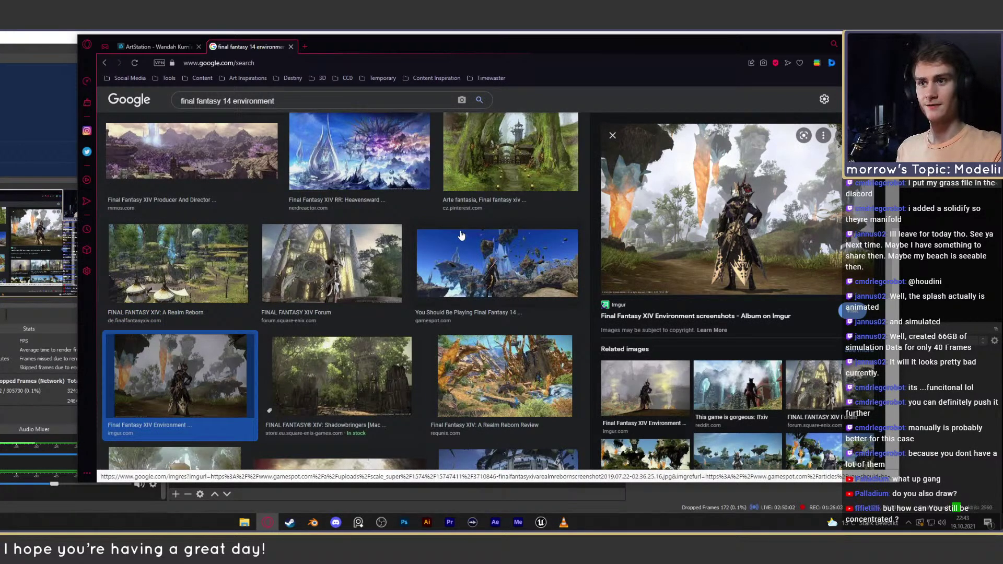
scroll(462, 236, down, 3)
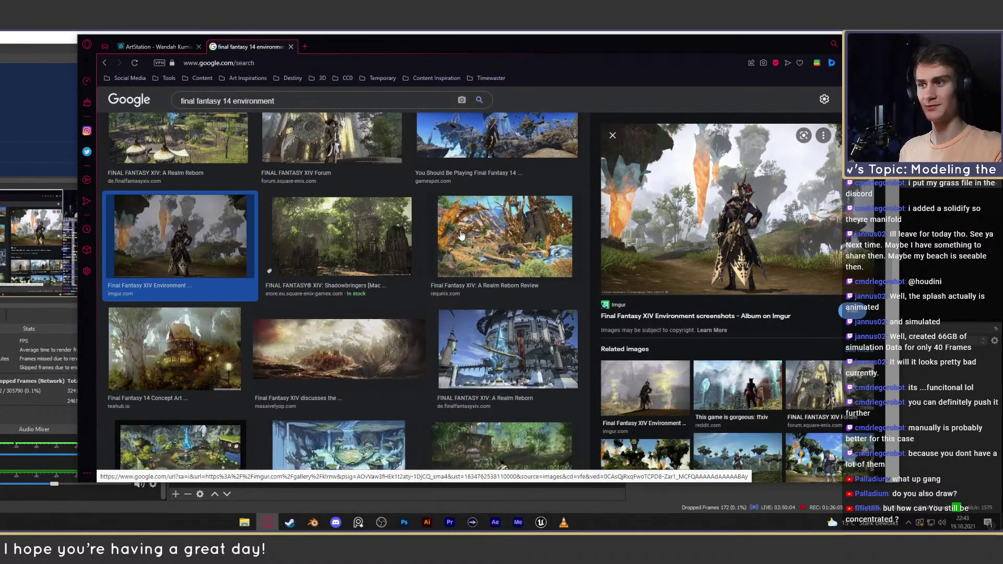
click(526, 249)
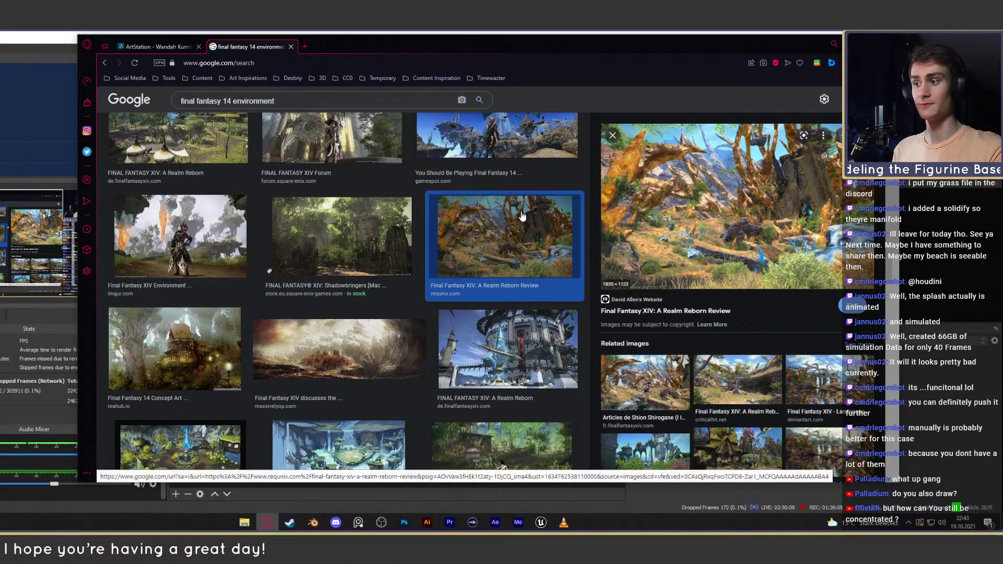
click(527, 368)
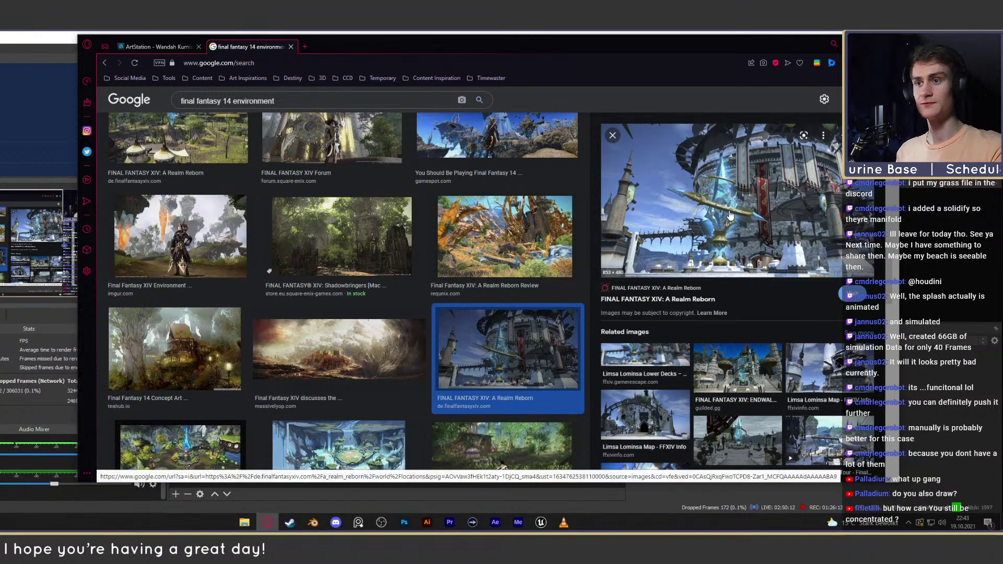
scroll(418, 279, down, 3)
click(332, 276)
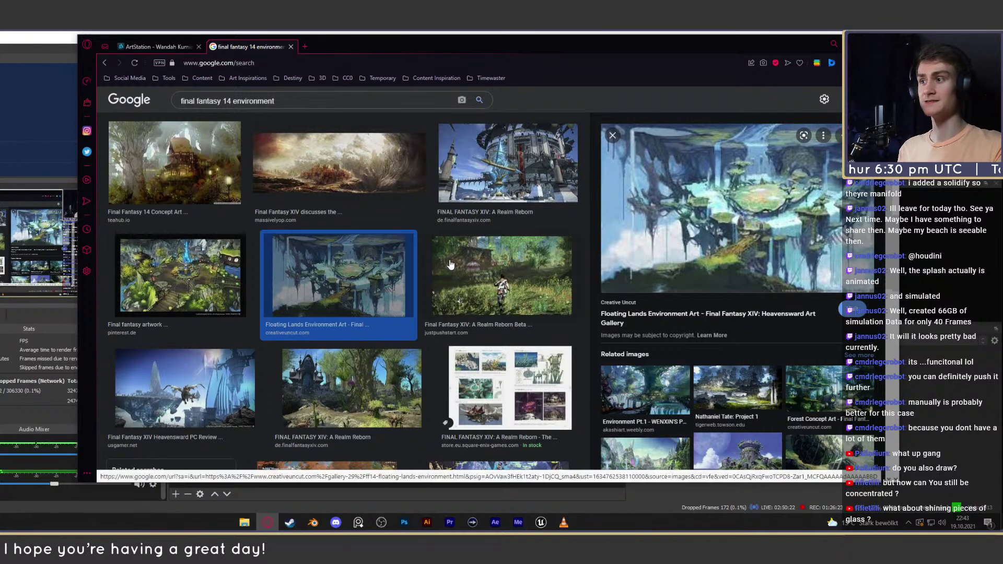
Step: Browse results further down, previewing the Heavensward review, PlayStation, Stormblood underwater and World of Final Fantasy images
scroll(478, 252, down, 3)
click(246, 204)
scroll(366, 194, down, 2)
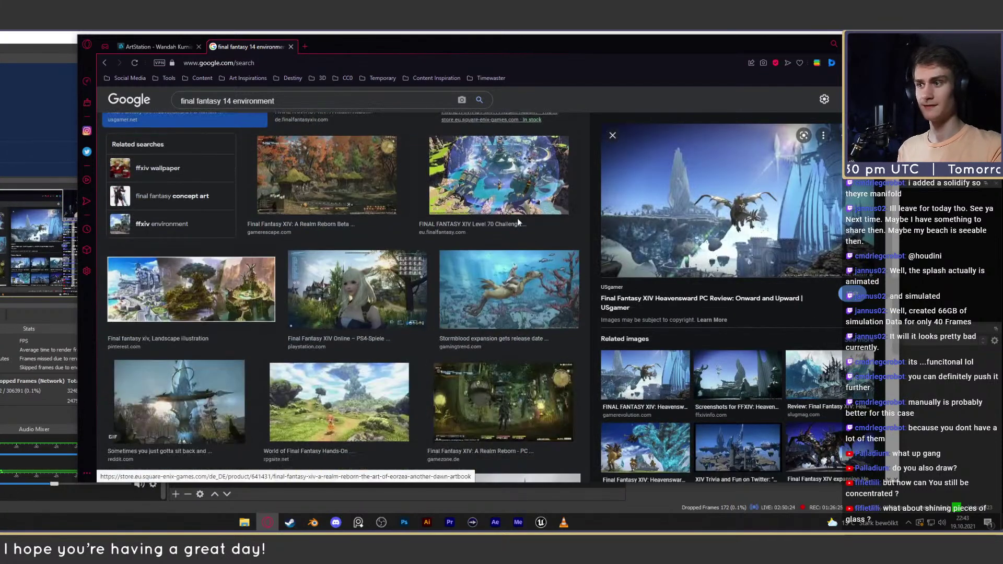
click(402, 188)
click(496, 180)
click(407, 300)
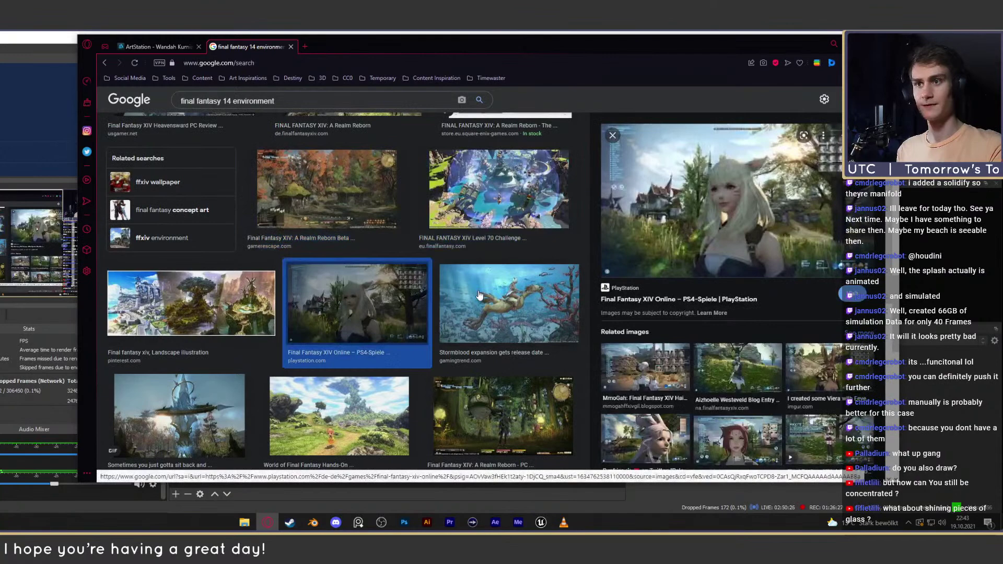
scroll(420, 231, down, 2)
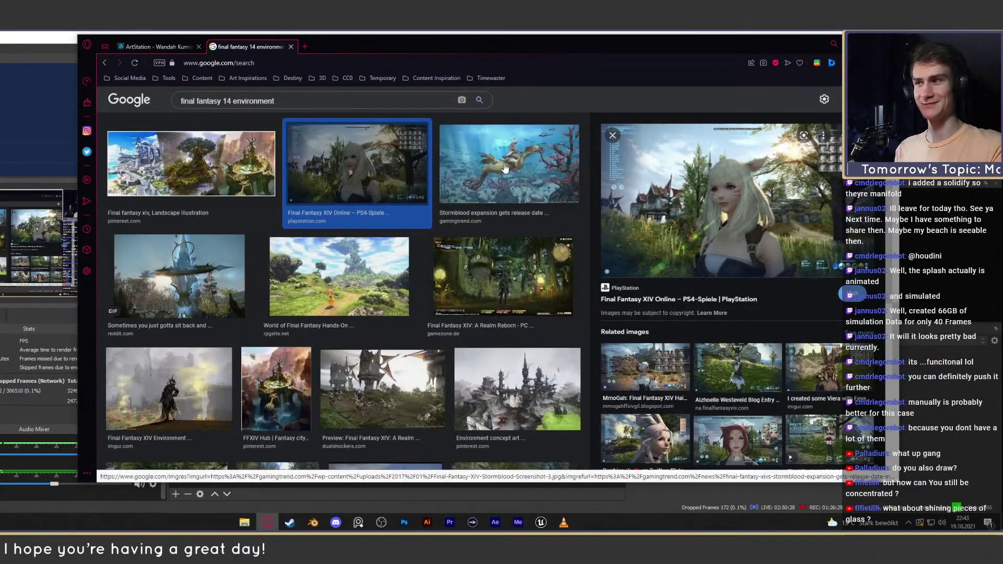
click(509, 167)
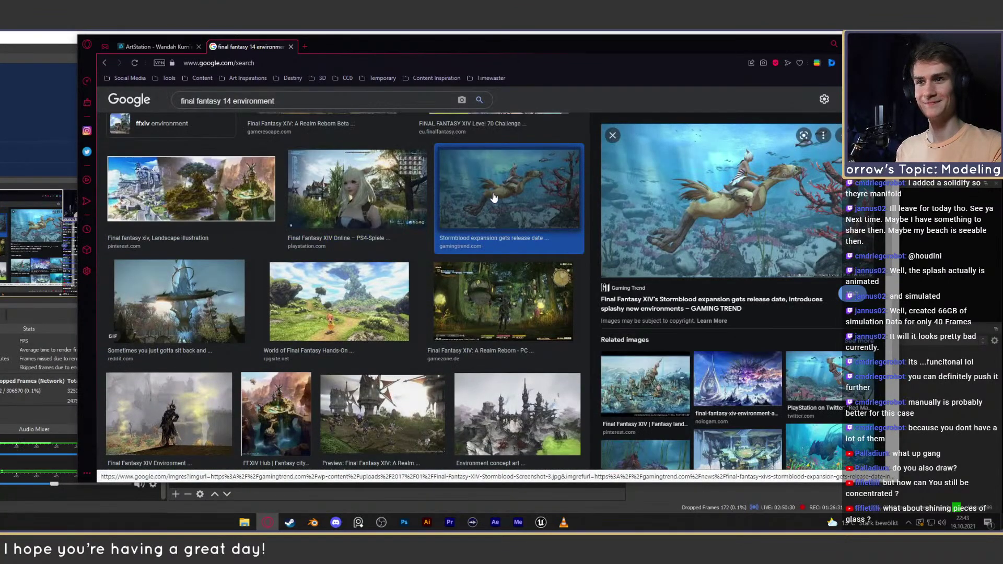
click(351, 317)
scroll(354, 316, up, 5)
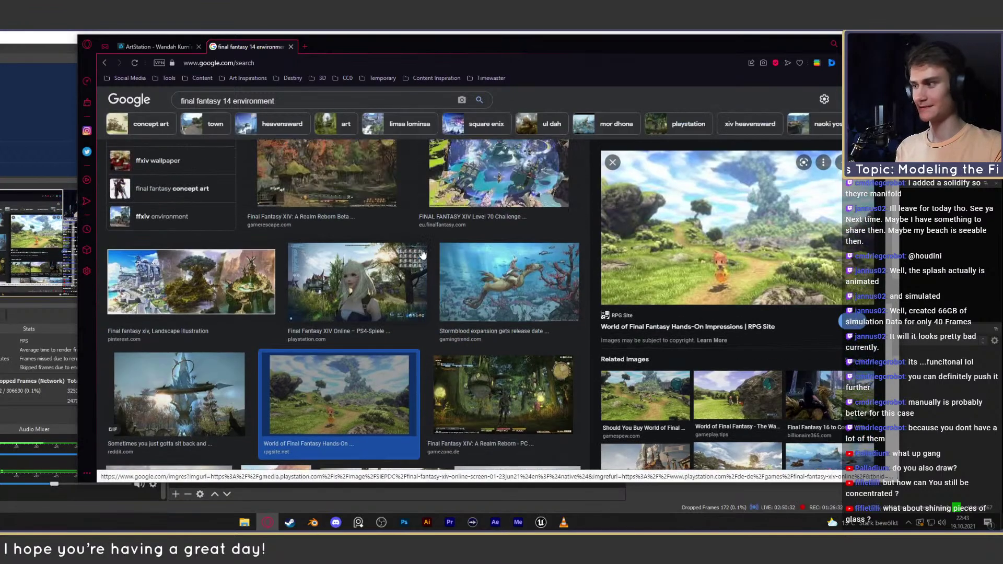
Step: Go back to the earlier results and compare the A Realm Reborn Review landscape with the cathedral and floating-island images
scroll(359, 315, up, 5)
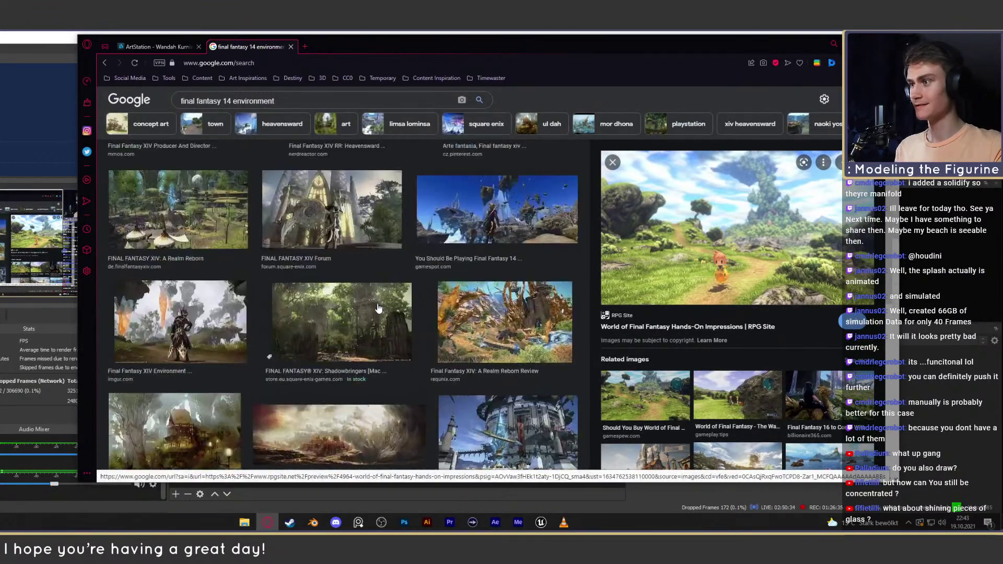
scroll(378, 308, up, 2)
click(502, 403)
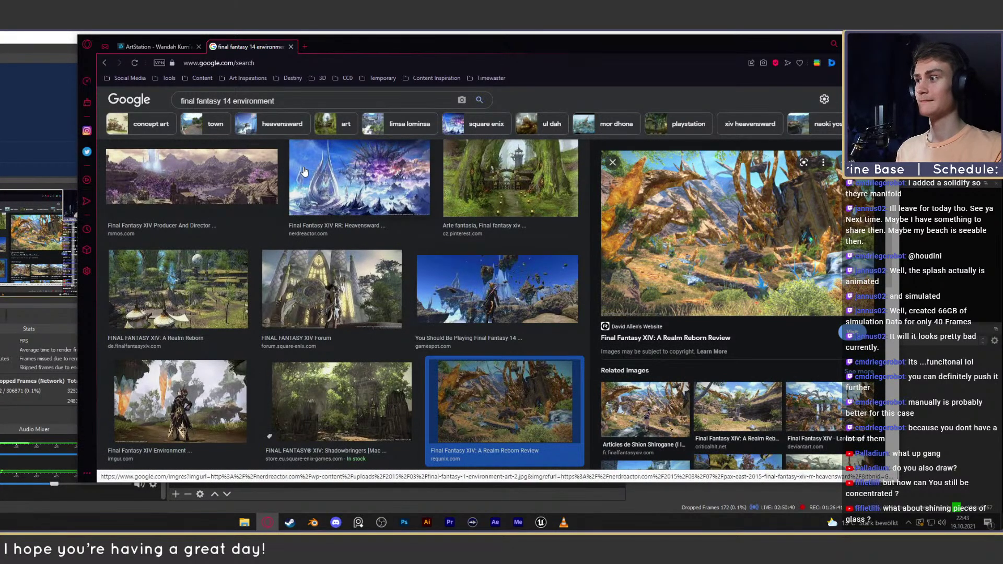
click(346, 268)
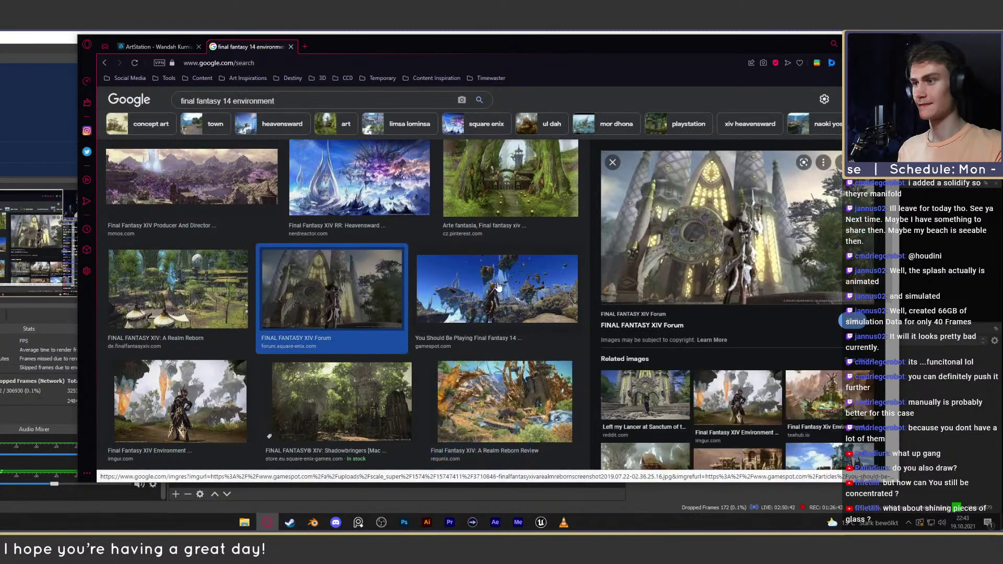
click(499, 285)
click(492, 388)
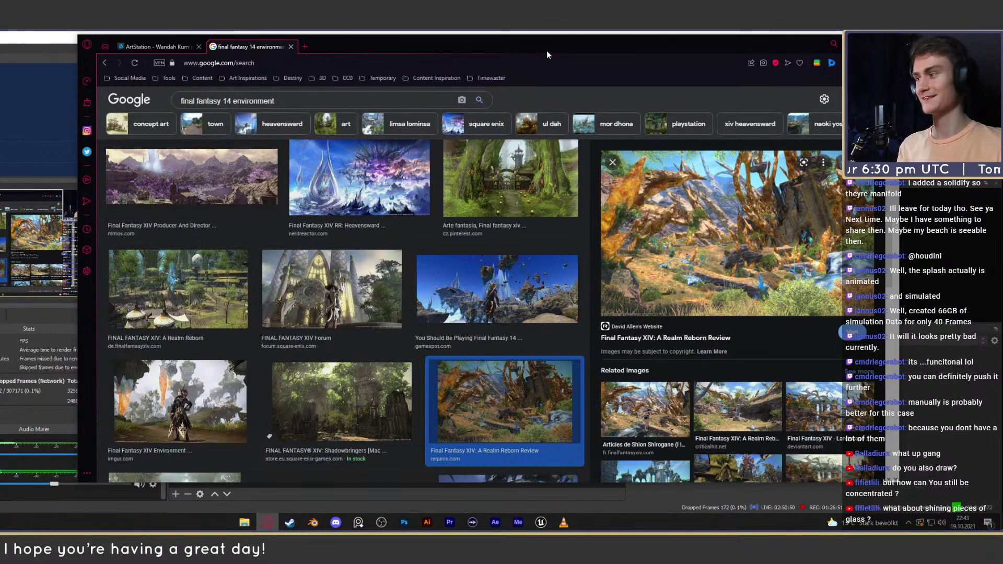
Step: Switch back to Blender and duplicate the textured rock, moving the copy horizontally about 3.6 m along Y
click(181, 402)
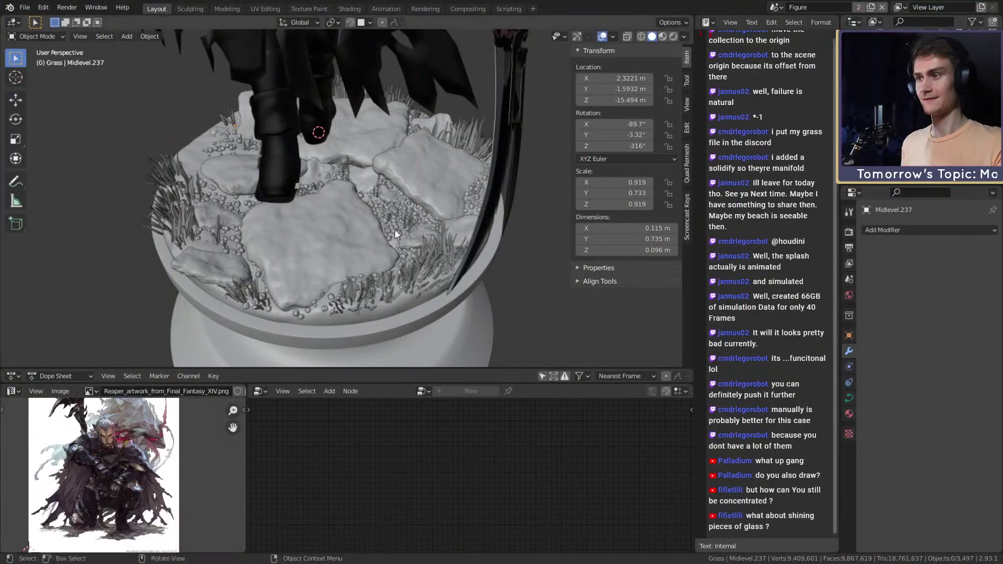
scroll(377, 163, down, 4)
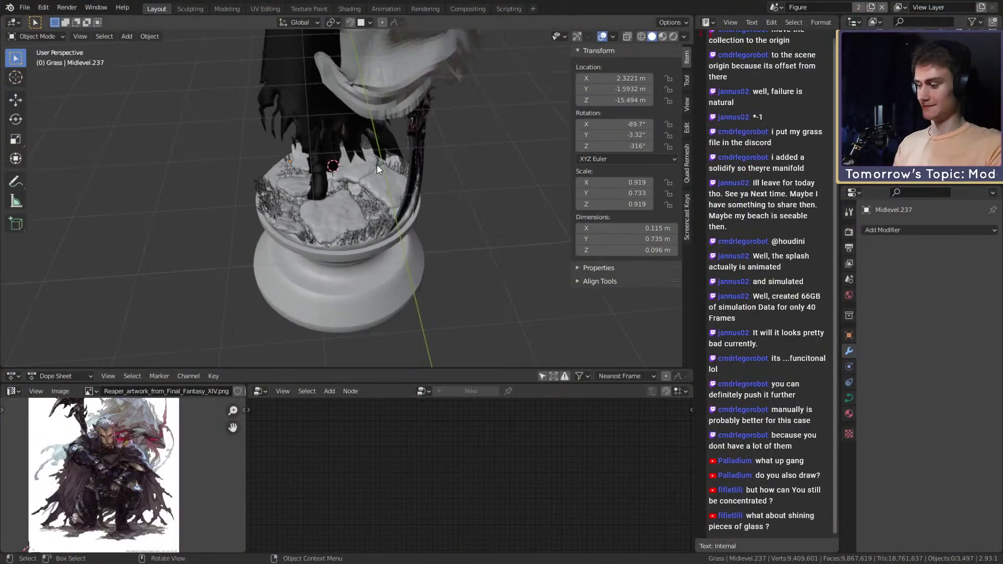
scroll(439, 203, down, 3)
middle_drag(391, 197, 409, 178)
click(424, 173)
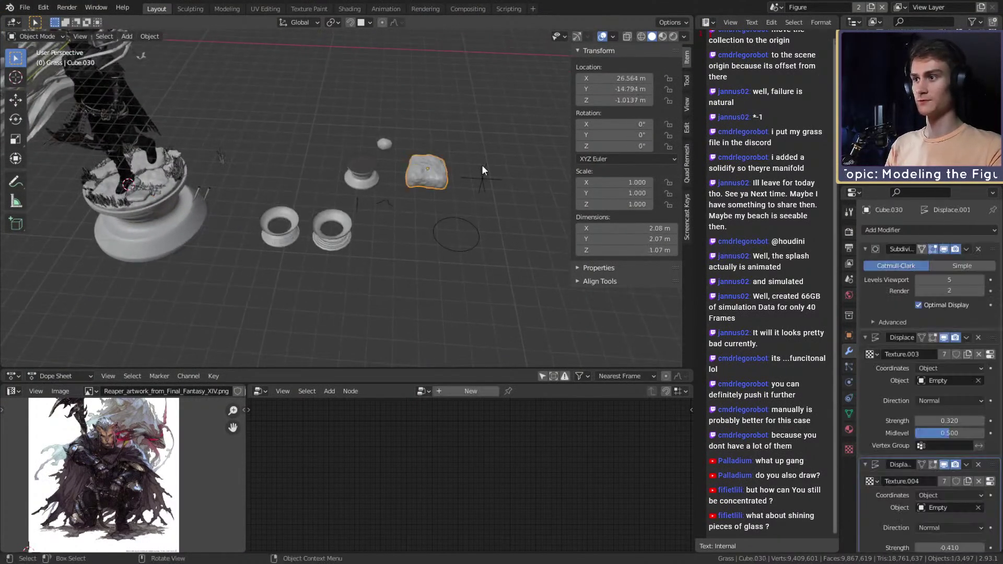
key(shift+d)
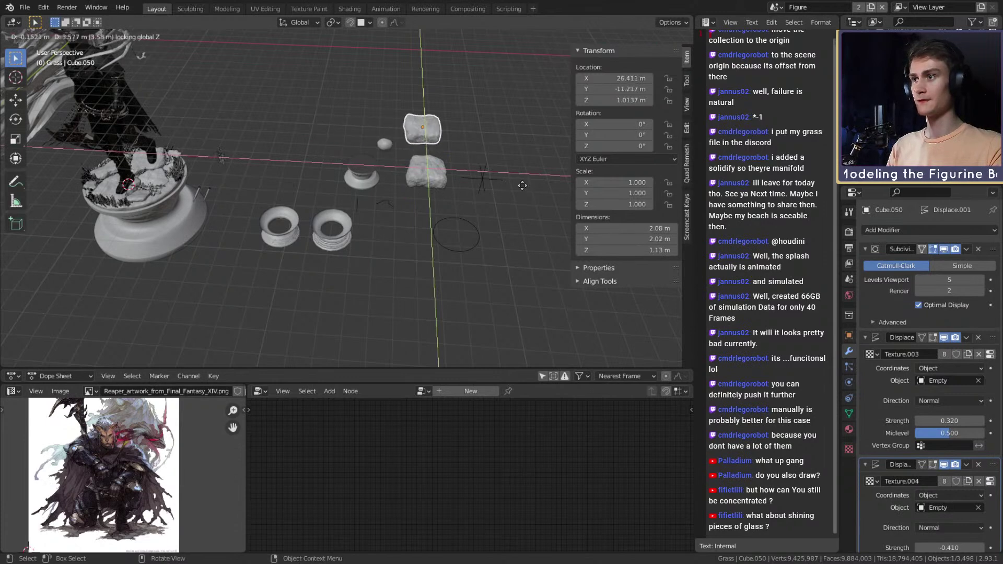
click(493, 203)
key(KP_Decimal)
middle_drag(479, 192, 345, 187)
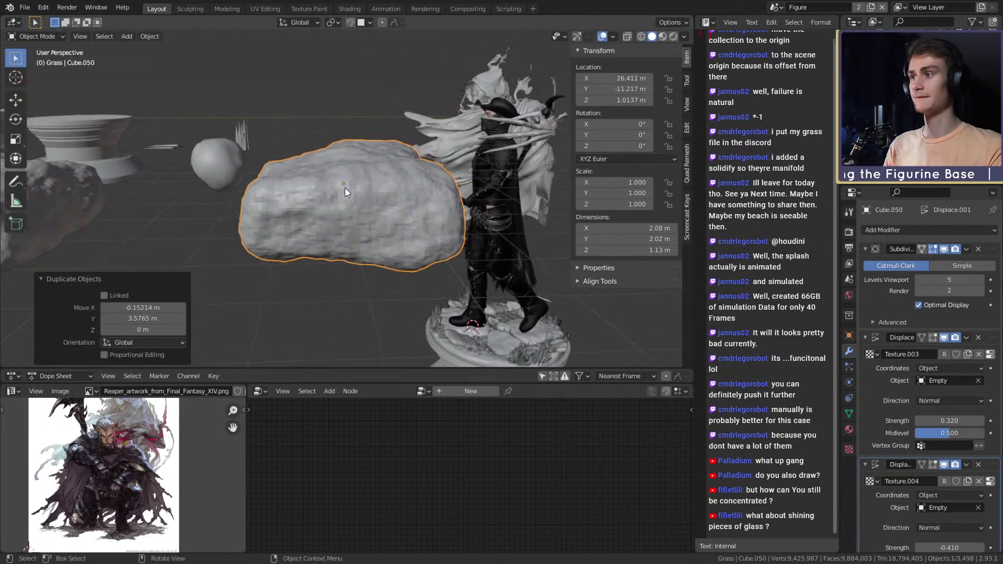
Step: Stretch the rock copy into a tall spindle by scaling its top and bottom centre vertices apart along Z
key(Tab)
middle_drag(423, 203, 414, 213)
key(1)
click(336, 164)
middle_drag(381, 242, 319, 198)
key(s)
key(z)
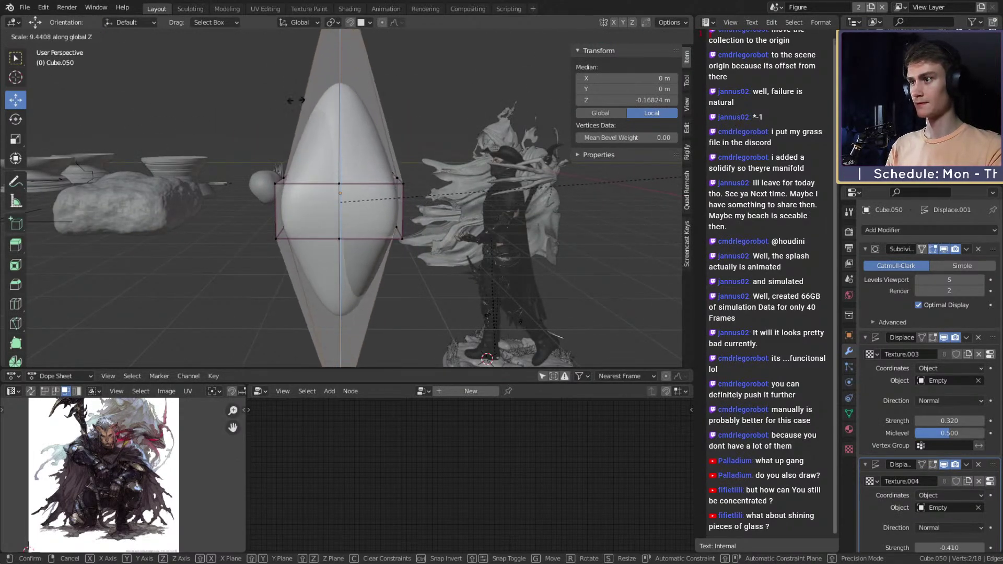
click(486, 100)
Step: Lower the bottom edge loop of the rock copy by about 2.2 m along Z to lengthen its body
click(403, 239)
middle_drag(404, 238, 351, 239)
shift+click(328, 237)
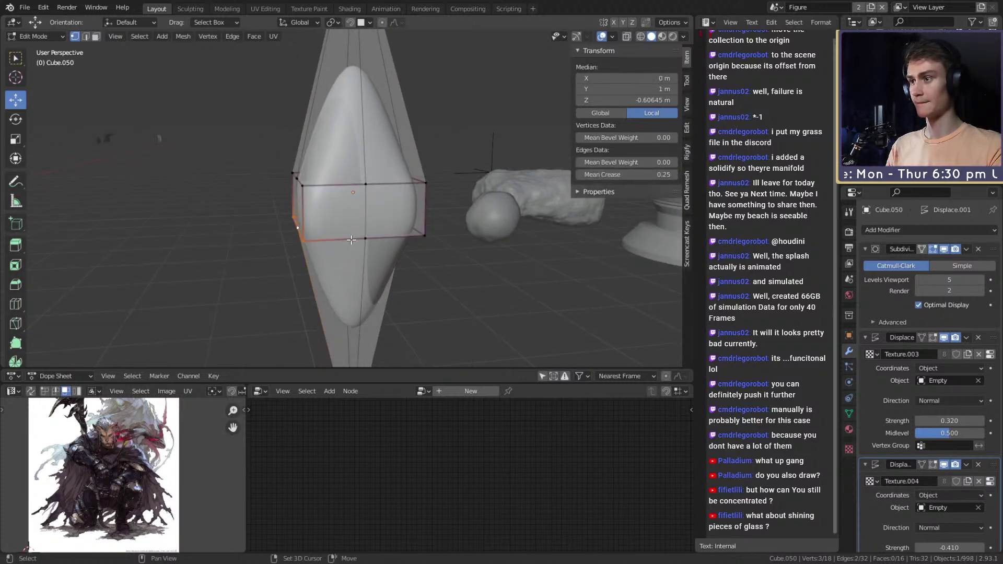
middle_drag(453, 239, 338, 249)
ctrl+click(409, 243)
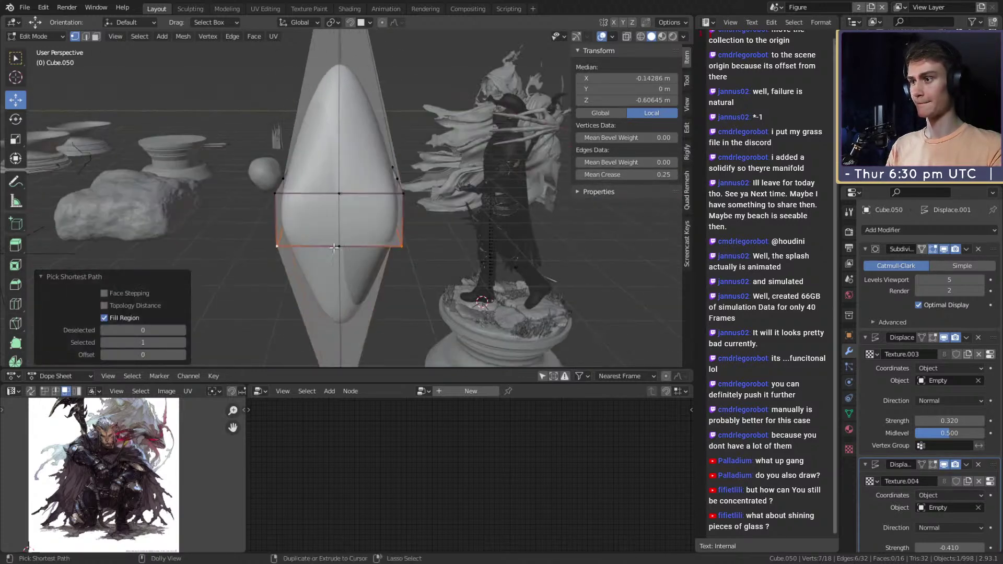
key(g)
key(z)
click(510, 361)
scroll(462, 348, down, 4)
middle_drag(456, 342, 433, 254)
key(Tab)
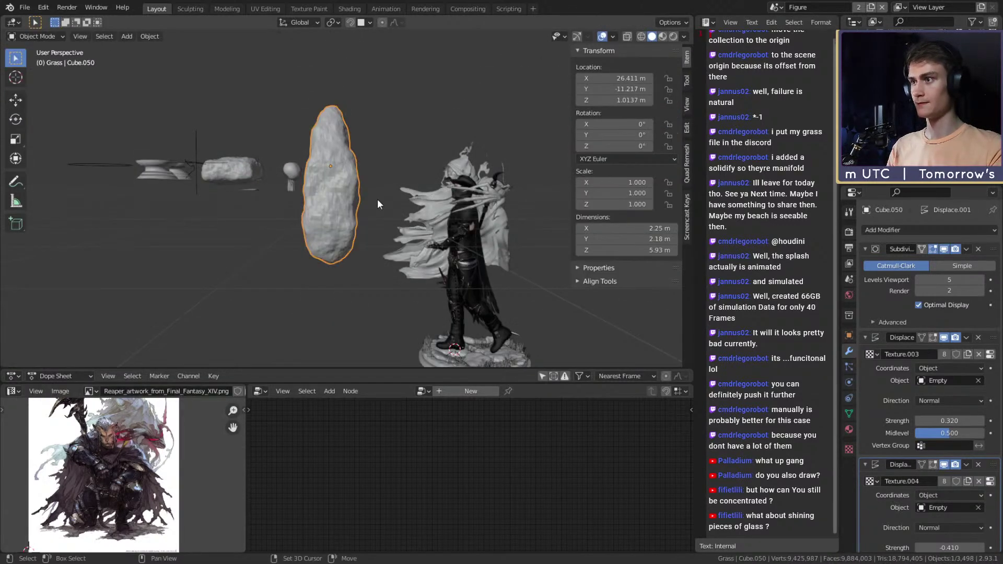
Step: Select all of the tall rock's creased edges by similar crease and reduce their crease to 0
middle_drag(377, 195, 468, 252)
scroll(434, 243, up, 2)
mouse_move(396, 234)
middle_down()
mouse_move(414, 228)
mouse_move(384, 239)
middle_up()
key(Tab)
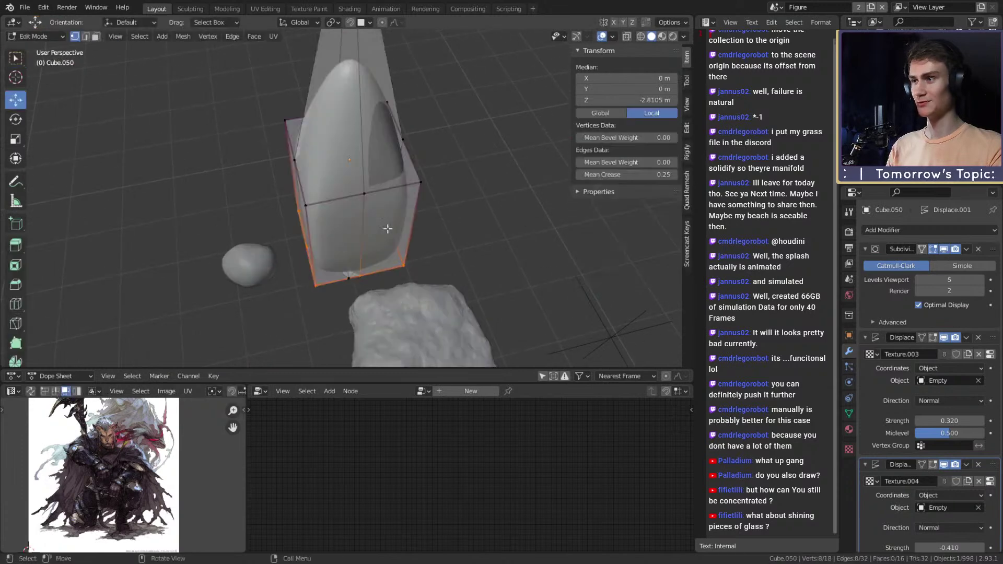
key(2)
click(320, 219)
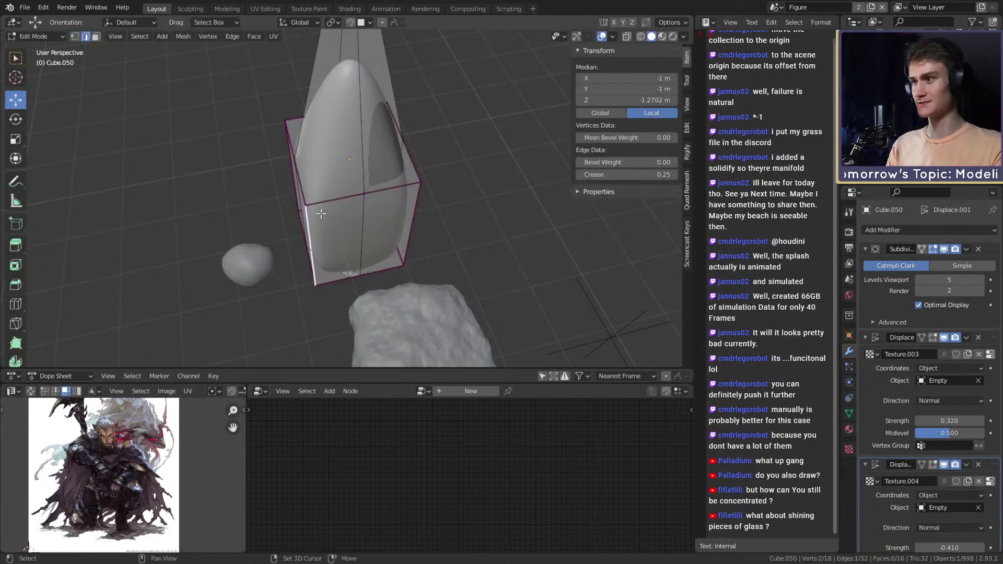
shift+click(391, 192)
middle_drag(391, 193, 356, 203)
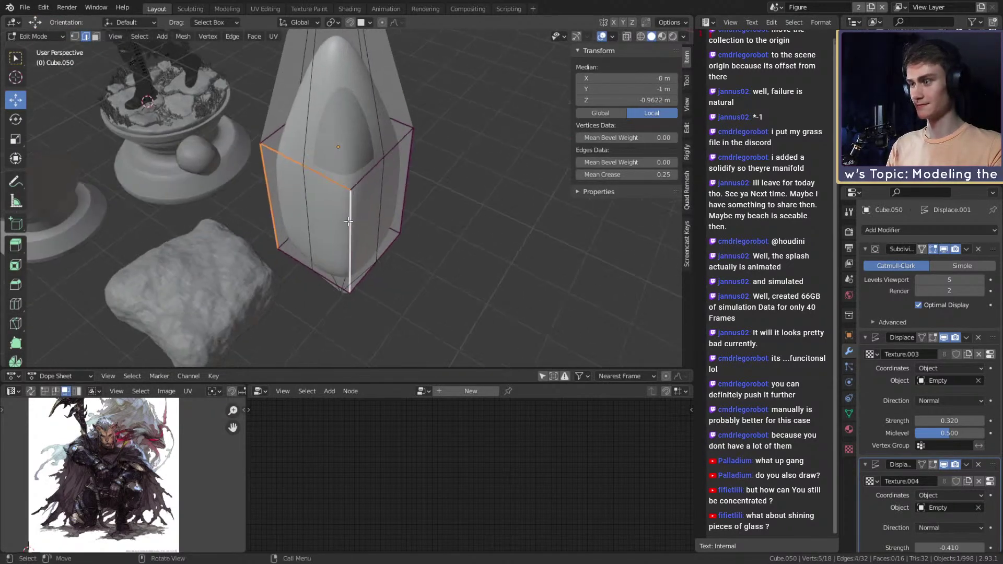
key(shift+g)
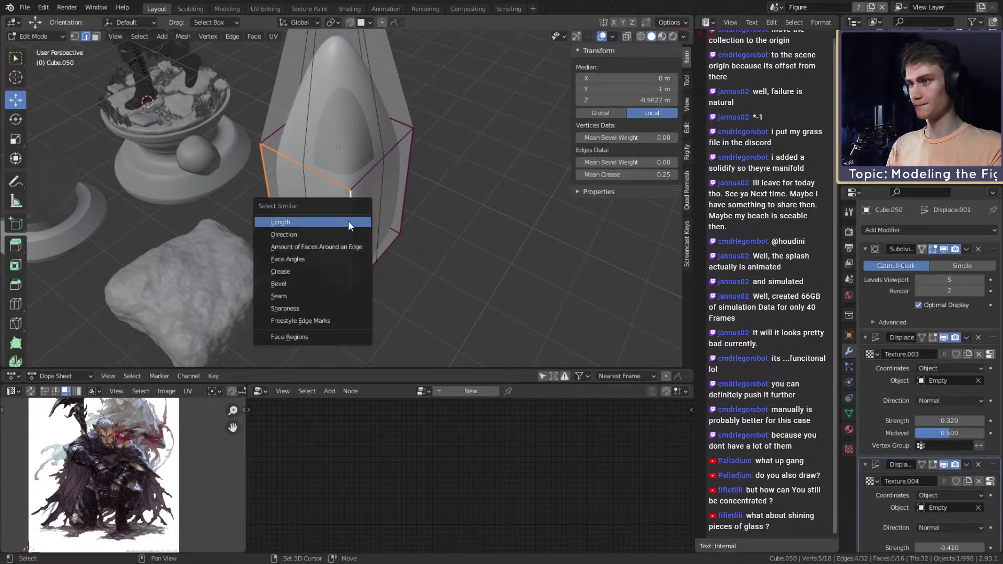
click(290, 272)
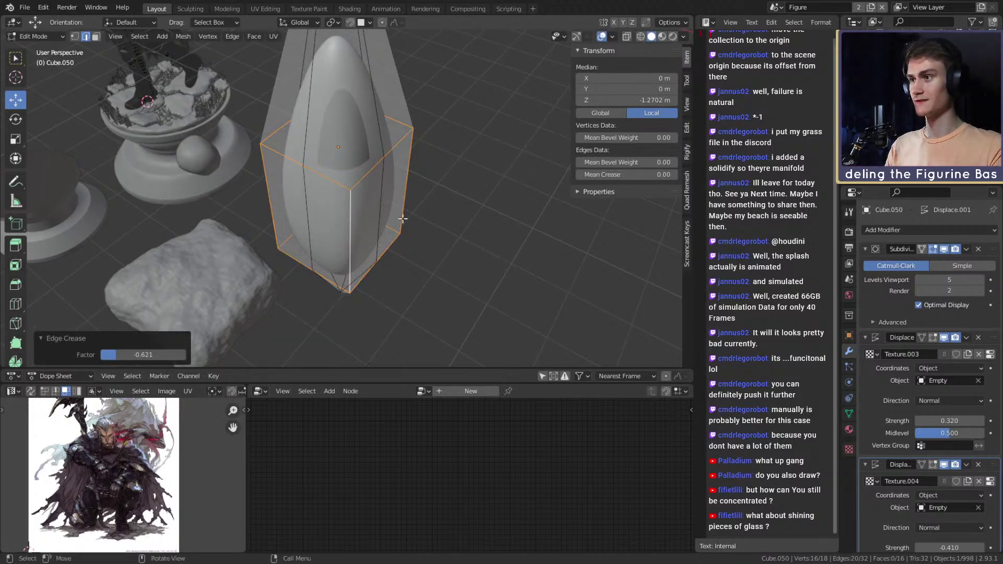
key(Tab)
key(KP_Decimal)
middle_drag(406, 224, 332, 176)
scroll(343, 265, up, 2)
scroll(329, 270, up, 2)
middle_drag(344, 265, 364, 211)
scroll(371, 227, down, 2)
Step: Add four centred vertical loop cuts around the sides of the tall rock
key(Tab)
key(ctrl+r)
key(Escape)
middle_drag(356, 166, 277, 189)
key(ctrl+r)
click(301, 157)
right_click(302, 158)
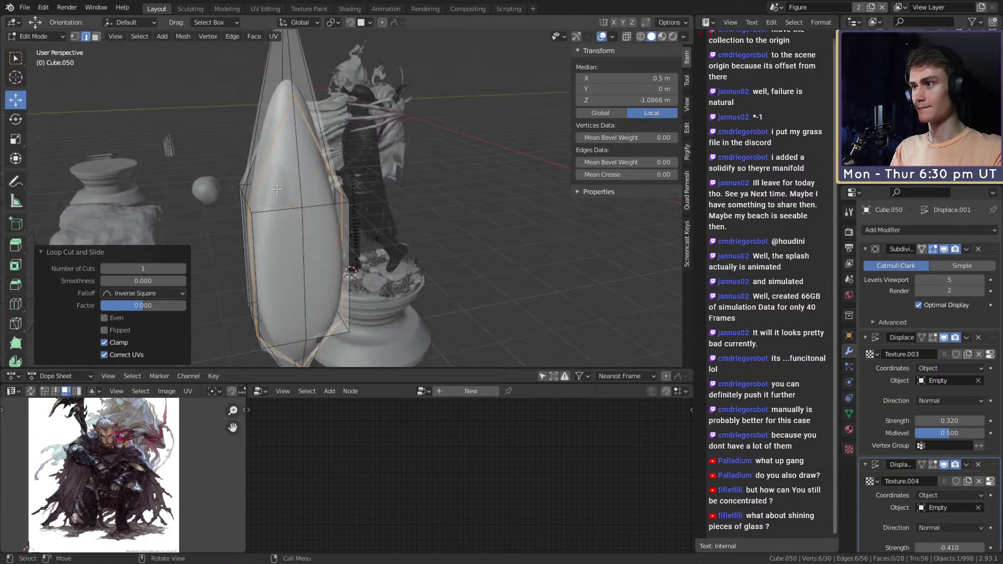
click(280, 156)
right_click(279, 155)
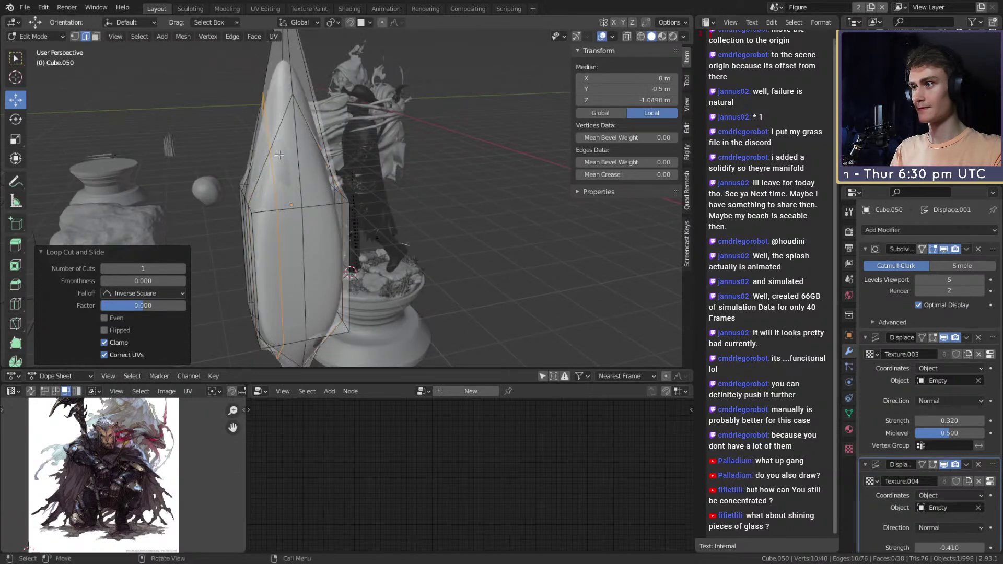
right_click(319, 146)
middle_drag(319, 146, 230, 233)
key(ctrl+r)
click(339, 237)
right_click(338, 237)
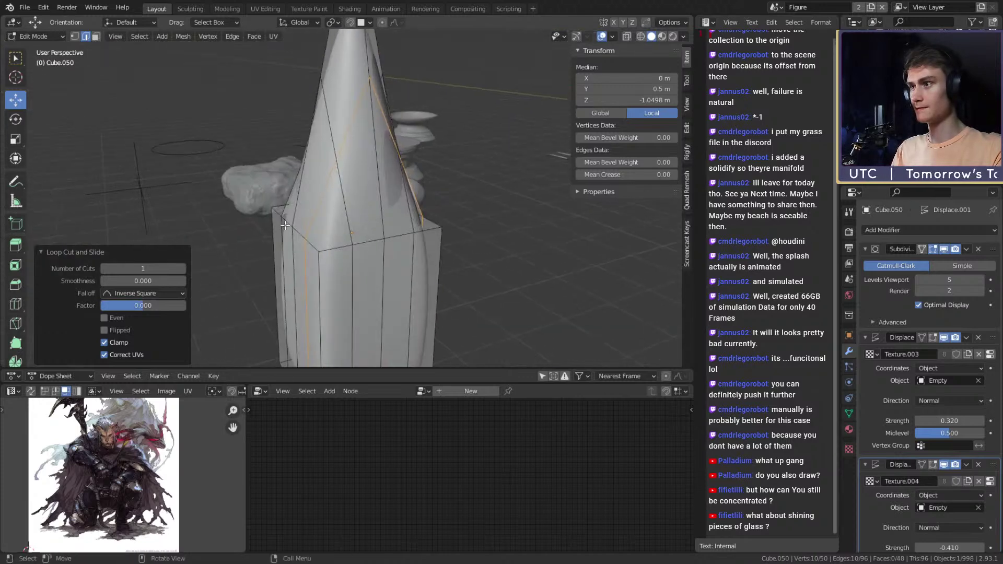
key(Tab)
Step: Scale the tall rock uniformly to 0.257 and apply its scale
scroll(352, 241, down, 4)
middle_drag(353, 242, 519, 245)
scroll(435, 247, up, 3)
key(g)
click(502, 255)
key(s)
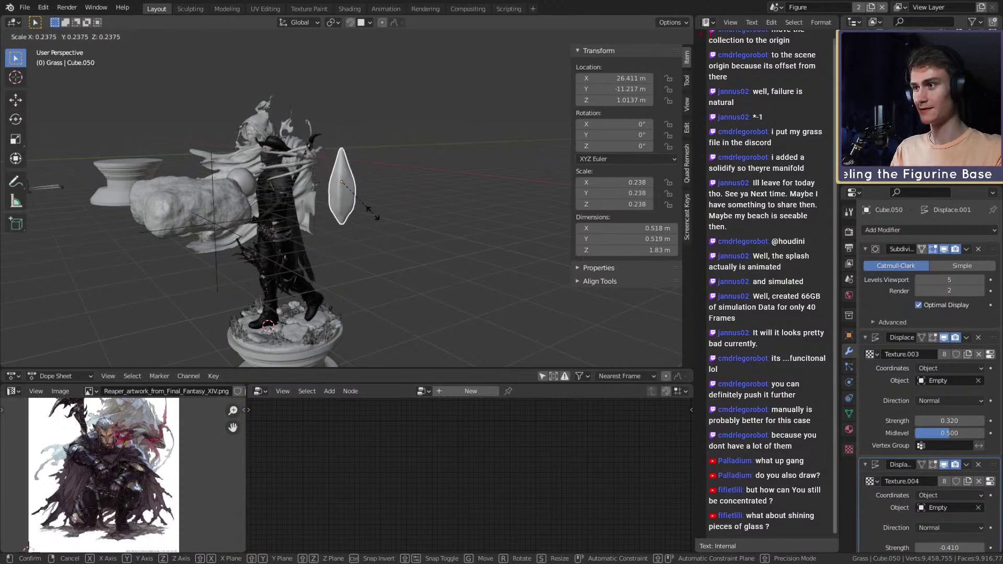
right_click(396, 223)
key(s)
click(382, 208)
key(ctrl+a)
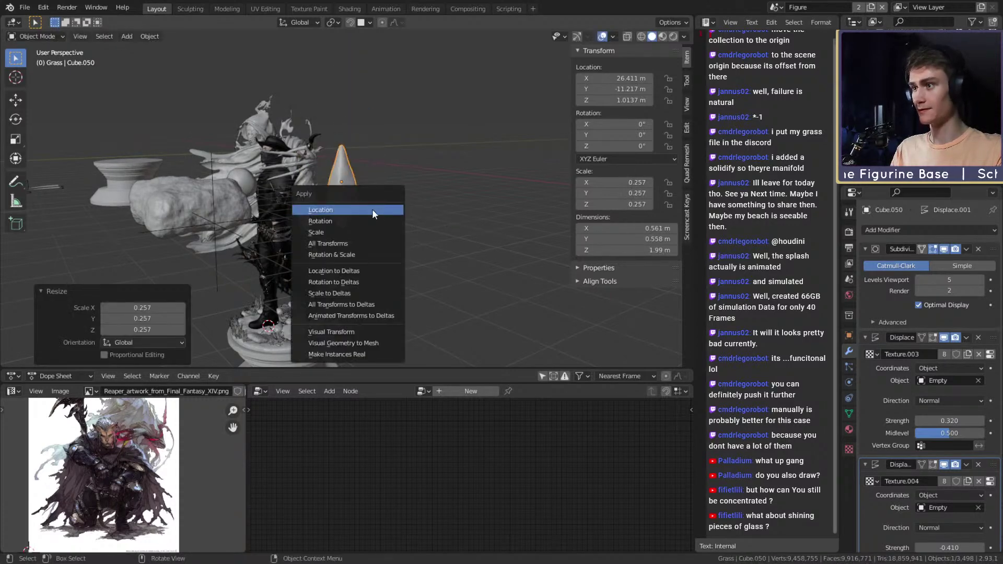
click(324, 233)
middle_drag(440, 236, 362, 193)
Step: Set the first Displace modifier's strength to 0.550, and the second's strength to -0.520 and midlevel to 0.389
key(KP_Divide)
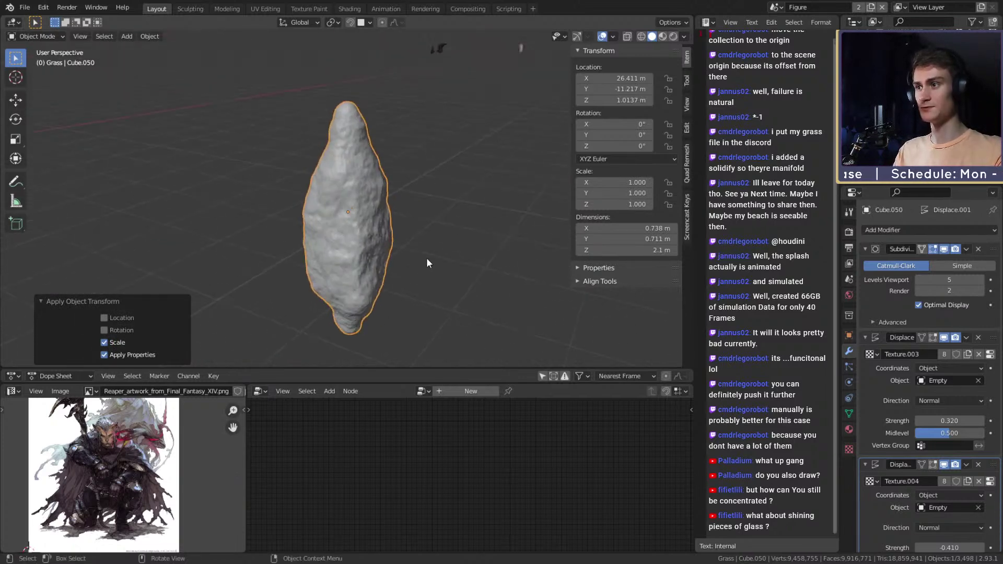
scroll(884, 338, down, 2)
mouse_move(949, 392)
mouse_down()
mouse_move(929, 391)
mouse_move(959, 392)
mouse_up()
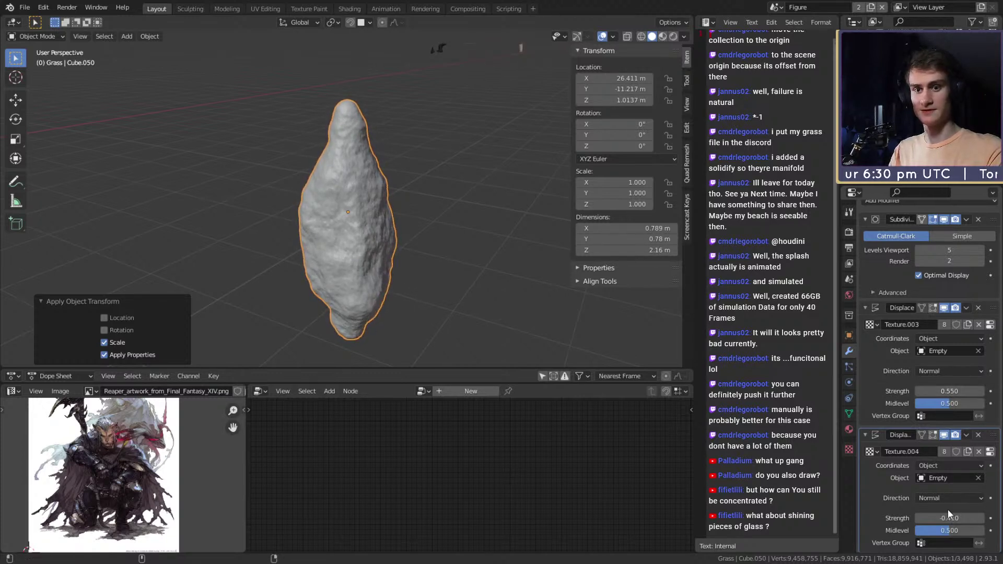
mouse_move(949, 518)
mouse_down()
mouse_move(975, 518)
mouse_move(945, 518)
mouse_up()
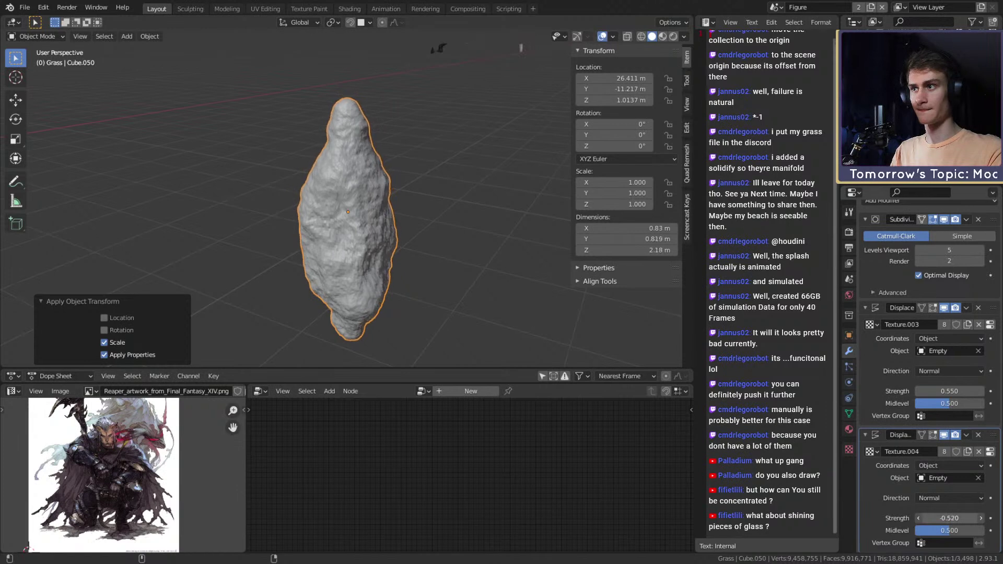
drag(948, 531, 933, 530)
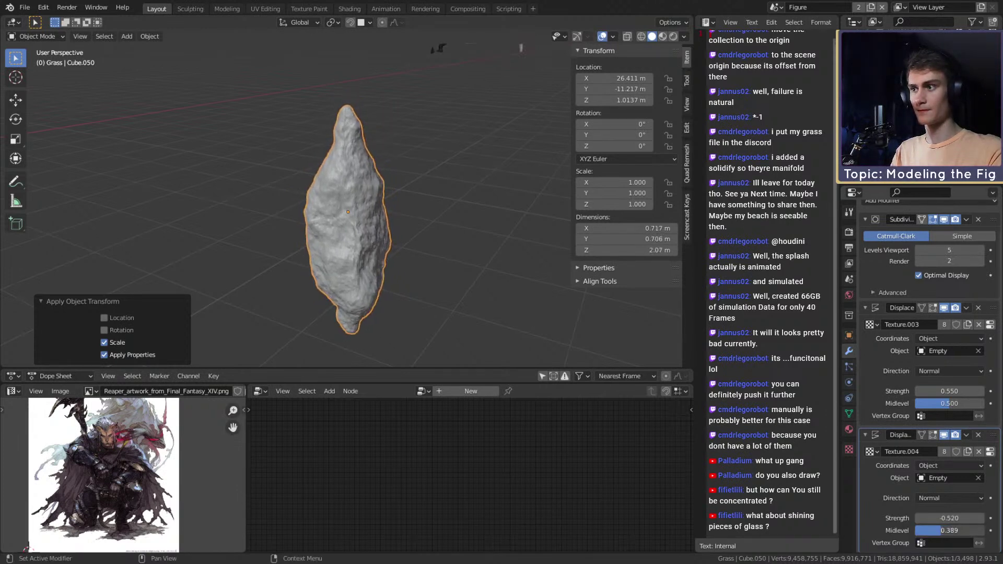
middle_drag(332, 268, 281, 291)
scroll(313, 245, down, 2)
key(KP_Decimal)
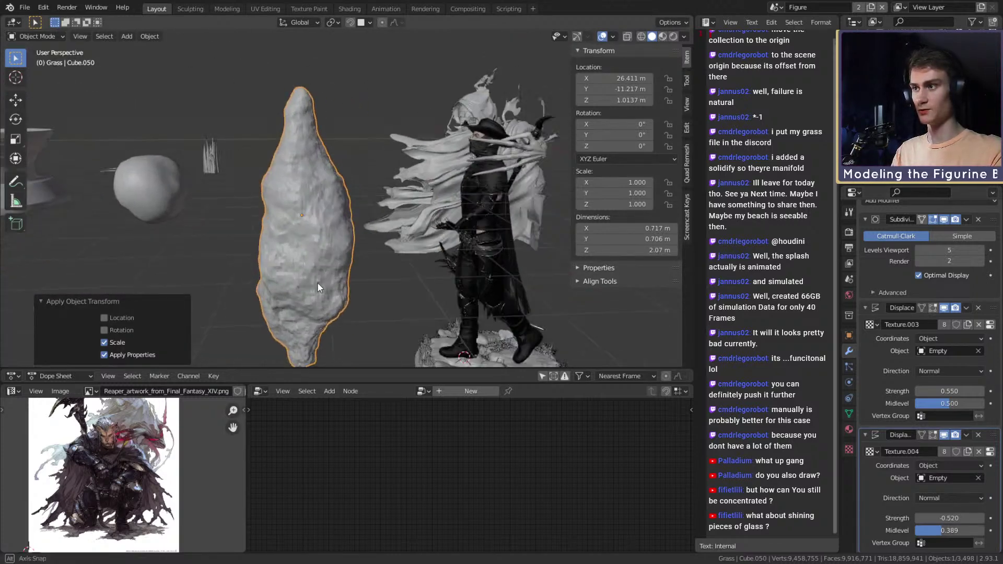
Step: Set the first Displace modifier's strength to 0.570 and midlevel to 0.516, and move the rock about 0.8 m to vary its surface
mouse_move(949, 404)
mouse_down()
mouse_move(941, 391)
mouse_move(964, 391)
mouse_up()
scroll(433, 228, down, 2)
scroll(451, 251, down, 2)
key(g)
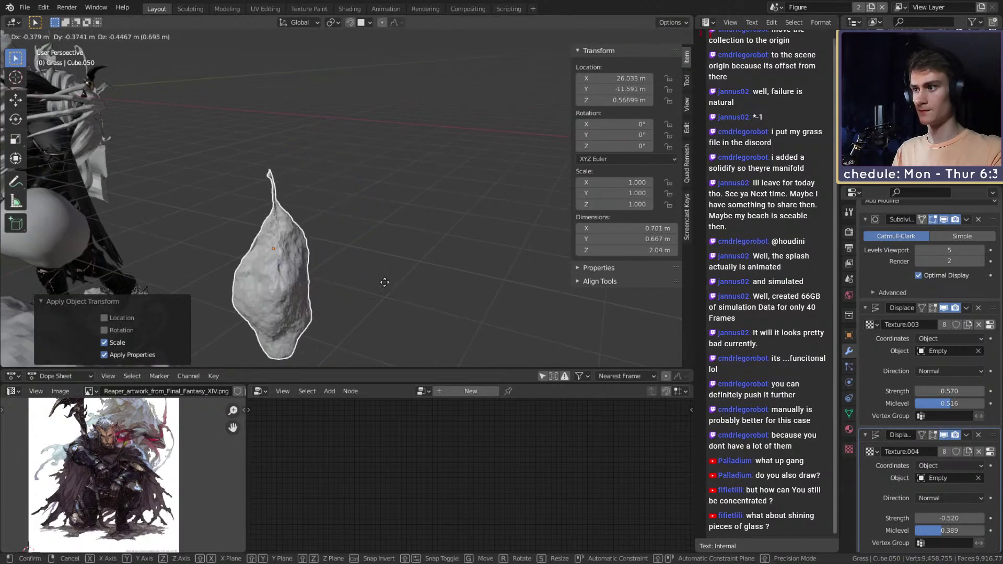
click(368, 243)
key(KP_Decimal)
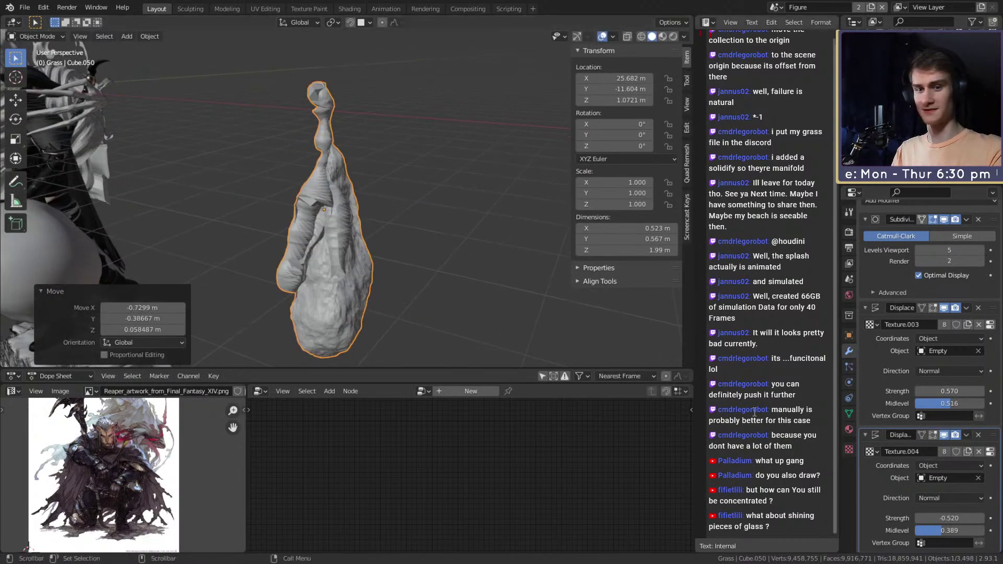
Step: Set the second Displace modifier's midlevel to 0.5 and the first one's strength to -0.280
click(954, 532)
text(.5)
key(Return)
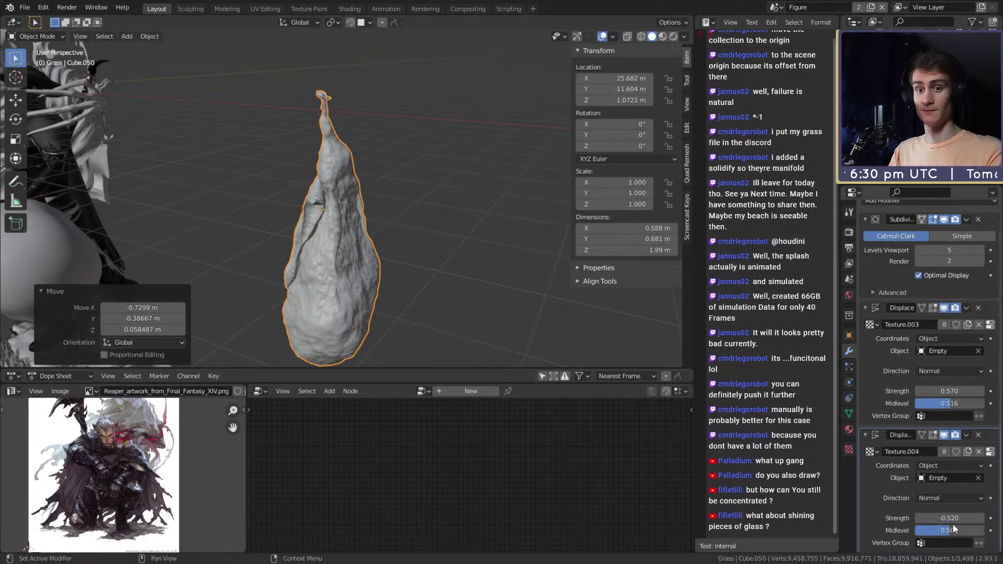
mouse_move(949, 391)
mouse_down()
mouse_move(971, 390)
mouse_move(935, 391)
mouse_up()
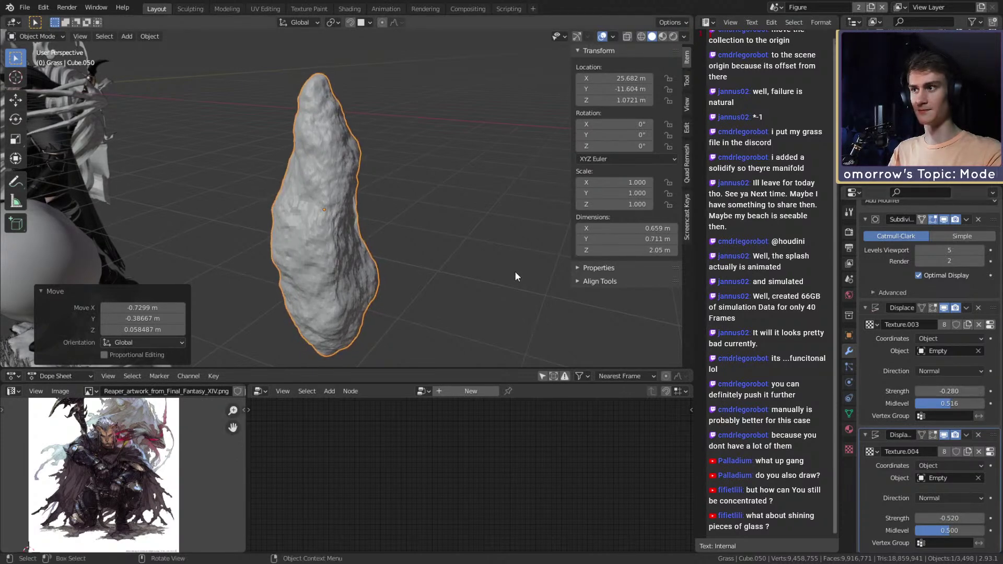
Step: Move the tall rock about 1.3 m along Y and 1.2 m up to vary its displacement
scroll(398, 209, down, 3)
key(g)
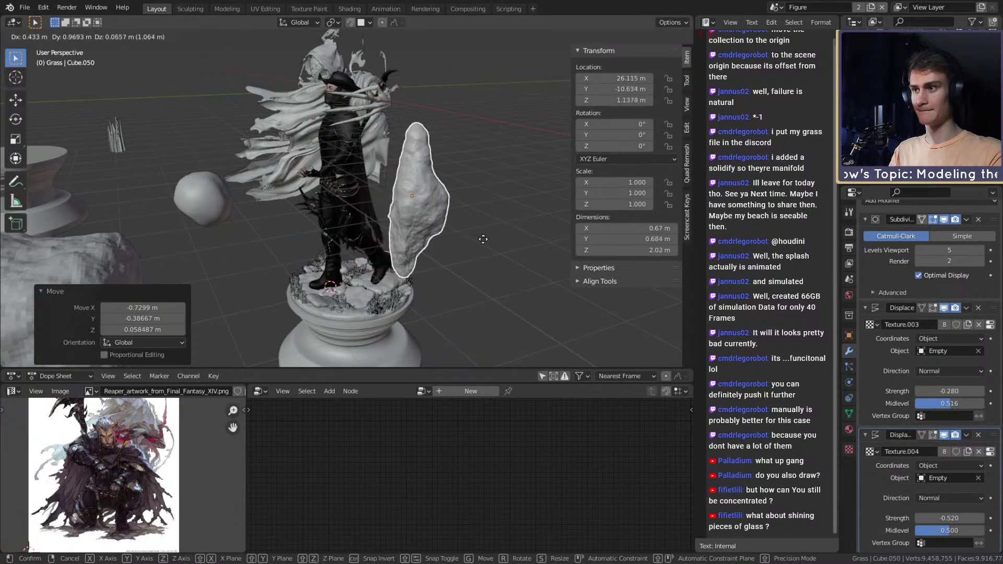
click(496, 148)
key(KP_Decimal)
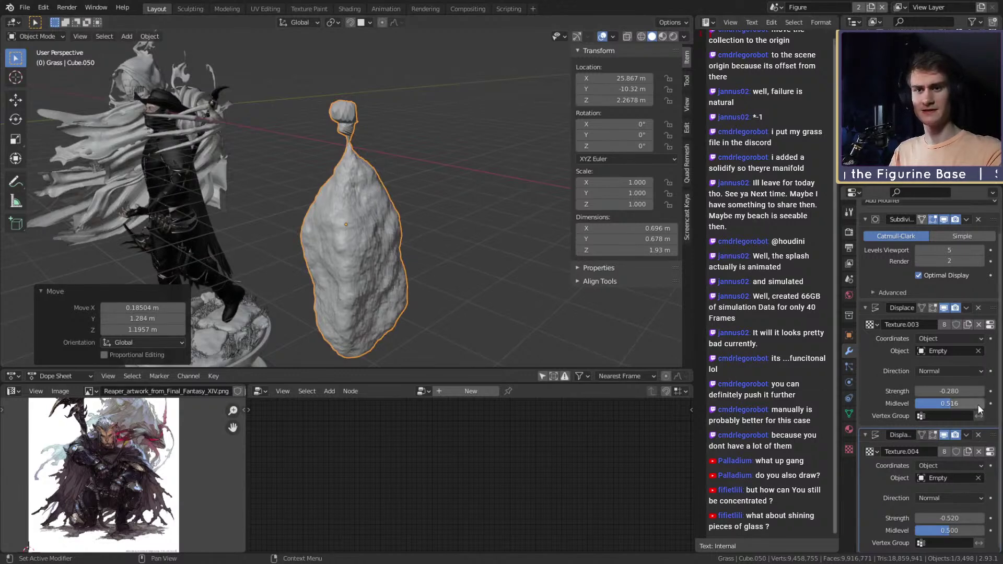
Step: Bevel the rock's top vertex into a small flat face to widen the pinched tip
key(Tab)
key(KP_Decimal)
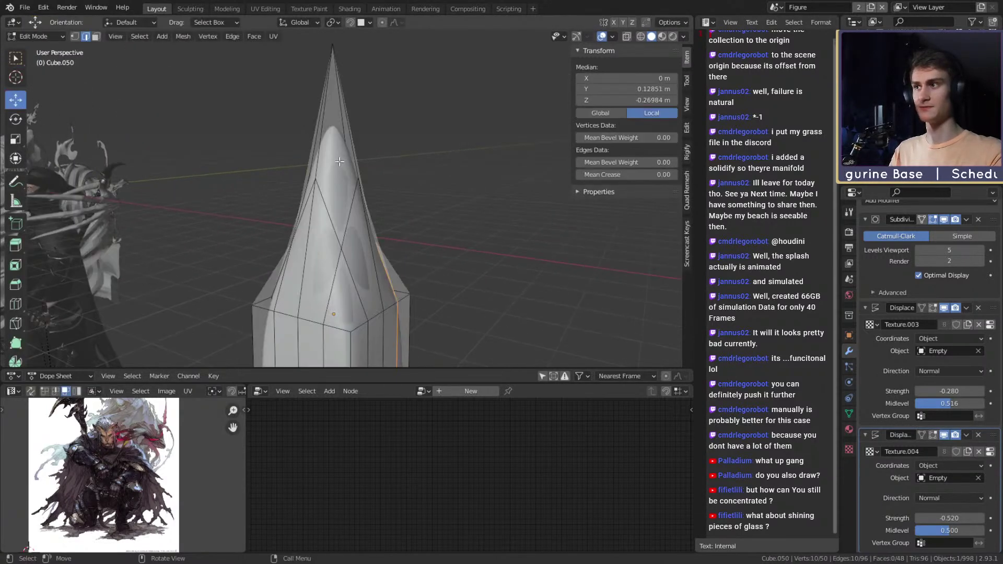
middle_drag(341, 162, 365, 222)
key(1)
click(347, 218)
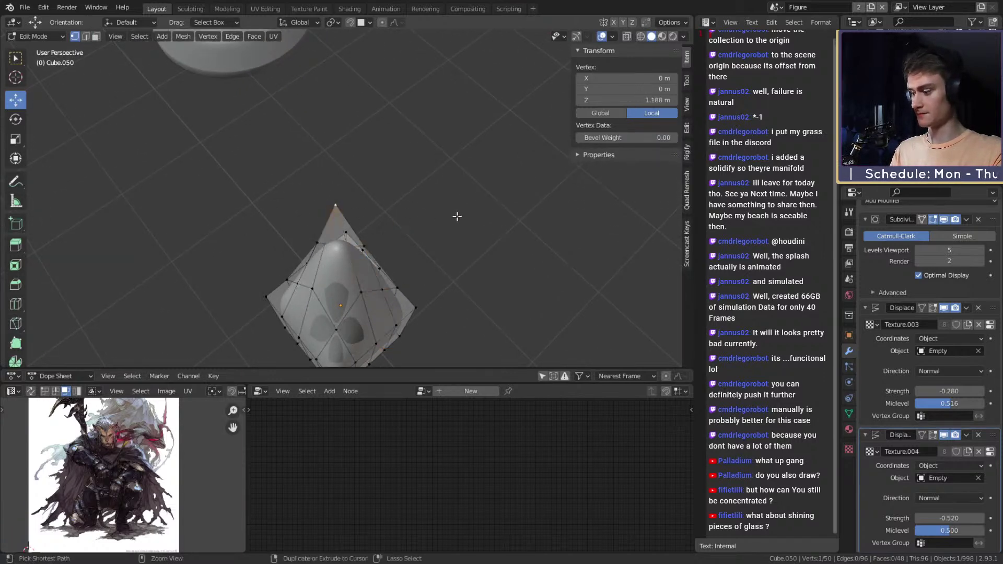
key(ctrl+b)
key(v)
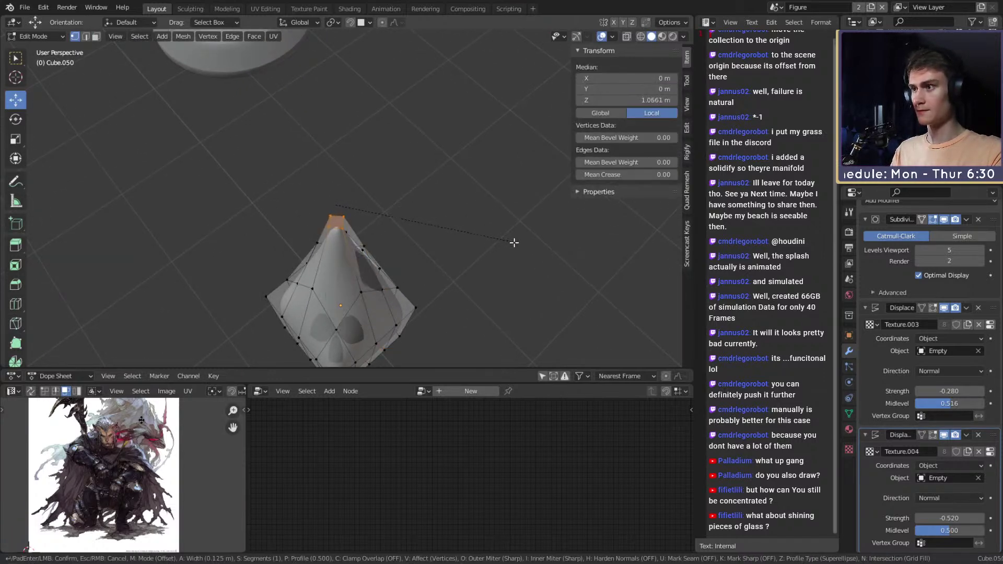
click(568, 261)
key(Tab)
middle_drag(423, 269, 403, 249)
Step: Extrude the rock's small top face sideways and downward into a hooked tip
key(Tab)
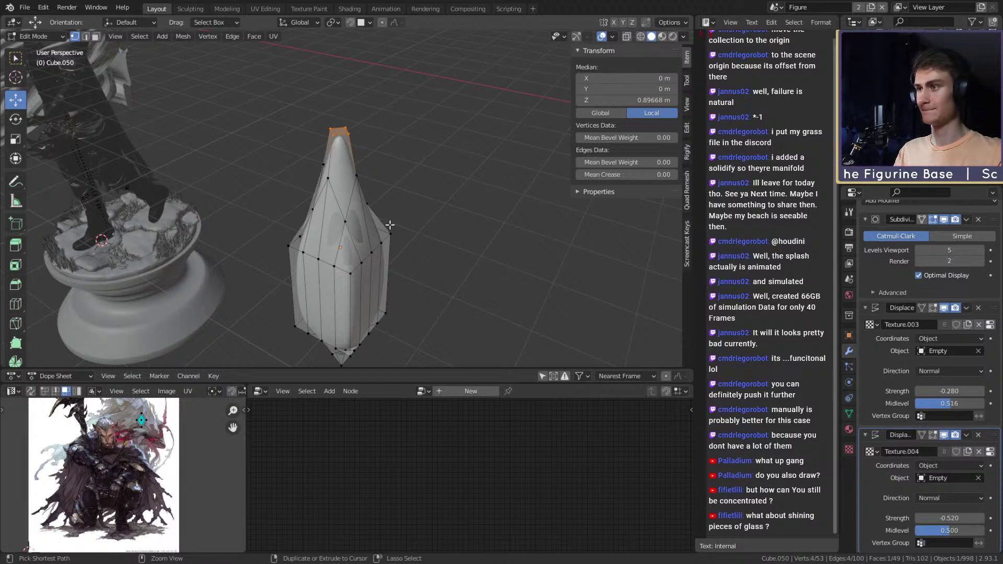
middle_drag(390, 225, 406, 180)
ctrl+right_click(405, 183)
mouse_move(457, 204)
middle_down()
mouse_move(451, 218)
mouse_move(461, 207)
middle_up()
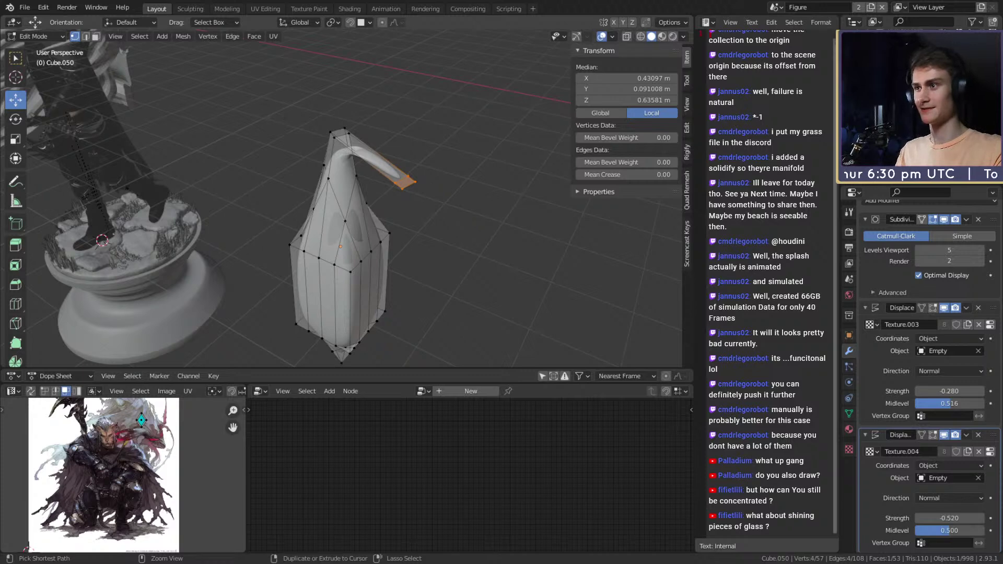
Step: Undo the hooked tip extrusion and merge the vertices of the rock's small top face
key(ctrl+z)
middle_drag(416, 171, 363, 202)
click(327, 169)
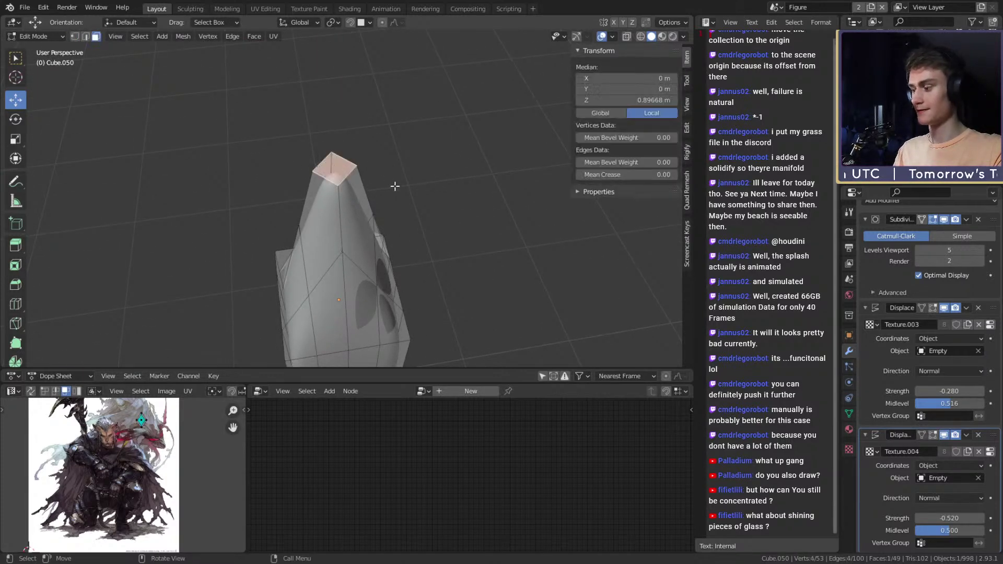
key(m)
click(489, 205)
middle_drag(491, 206, 458, 208)
key(z)
click(443, 179)
key(Tab)
Step: Set the first Displace modifier's midlevel to 0.500 and strength to 0.160, and the second one's strength to -0.020
scroll(387, 225, down, 5)
scroll(383, 230, up, 1)
middle_drag(383, 231, 400, 156)
scroll(450, 197, up, 2)
scroll(366, 214, up, 3)
key(Tab)
key(Tab)
middle_drag(407, 201, 402, 173)
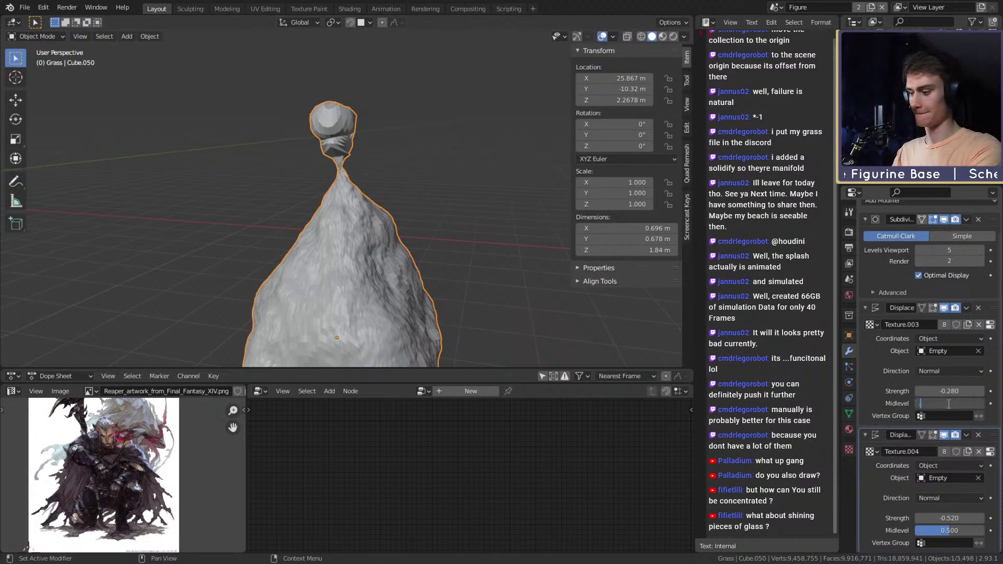
key(Return)
mouse_move(950, 518)
mouse_down()
mouse_move(973, 518)
mouse_move(962, 518)
mouse_up()
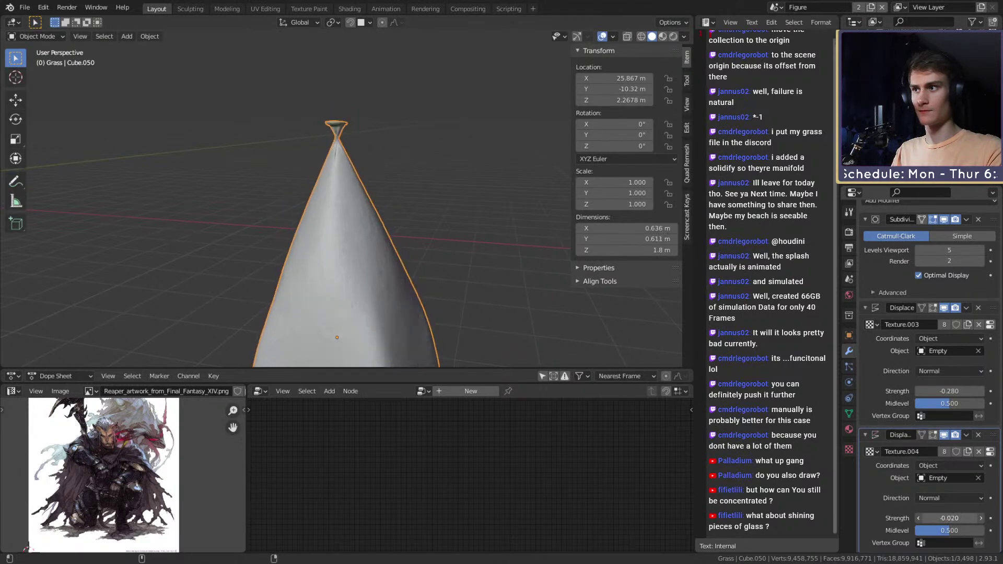
drag(950, 392, 960, 392)
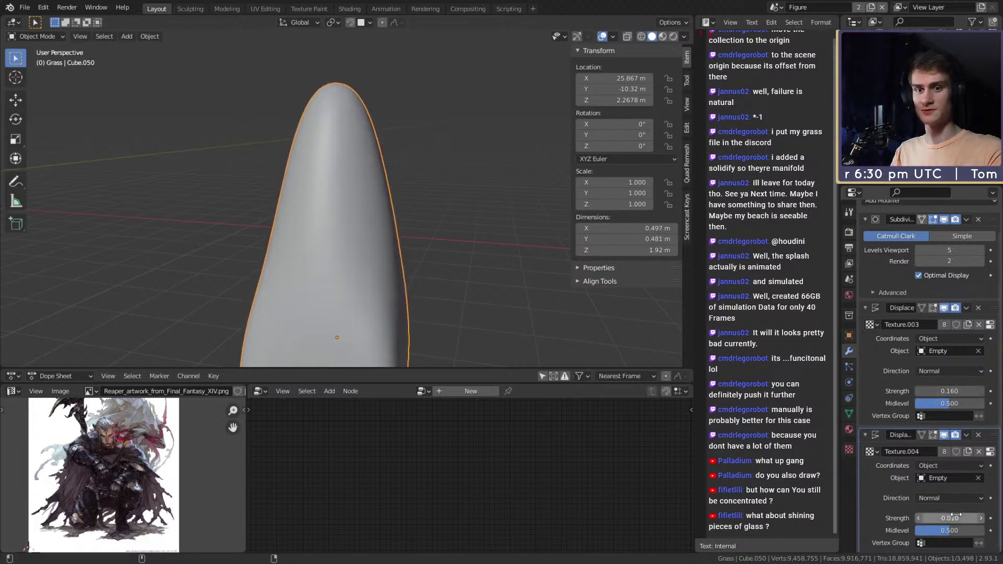
Step: Set the second Displace modifier's strength to -0.300 and the first one's strength to 0.050
scroll(441, 282, down, 5)
shift+middle_drag(442, 281, 434, 217)
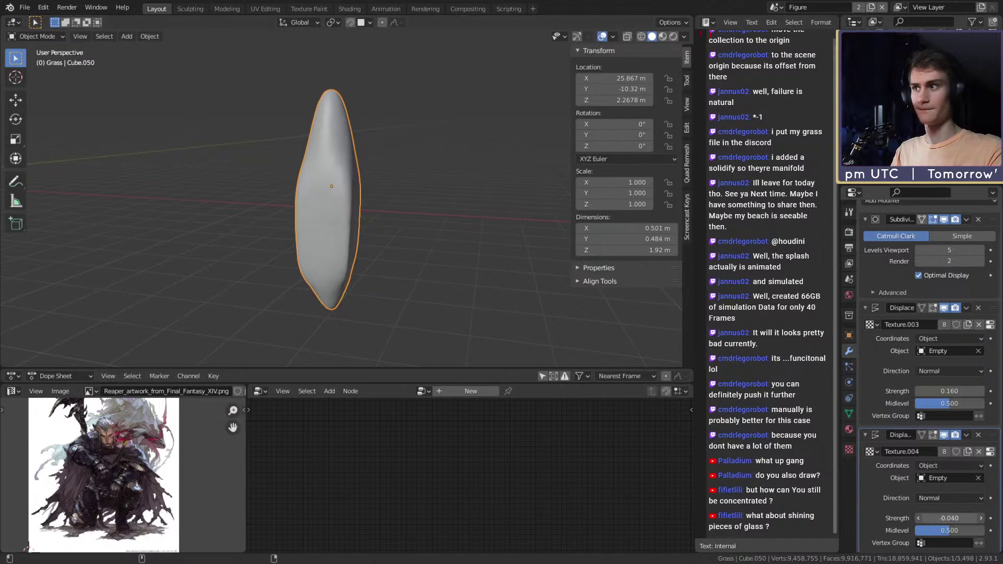
drag(950, 518, 948, 518)
scroll(471, 251, up, 3)
middle_drag(460, 229, 235, 222)
scroll(333, 222, down, 2)
scroll(432, 212, up, 4)
middle_drag(332, 219, 400, 203)
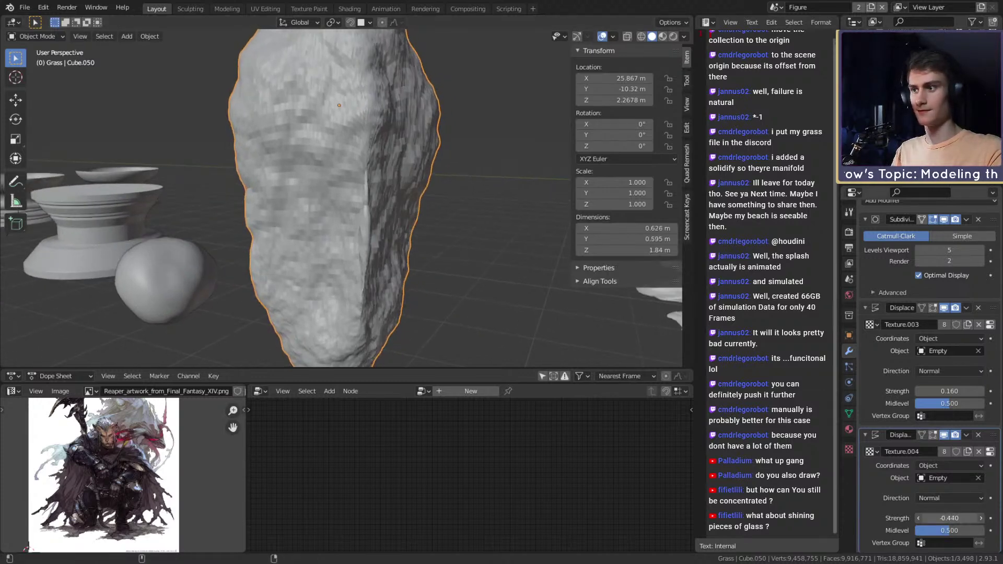
drag(951, 517, 956, 518)
drag(950, 391, 936, 392)
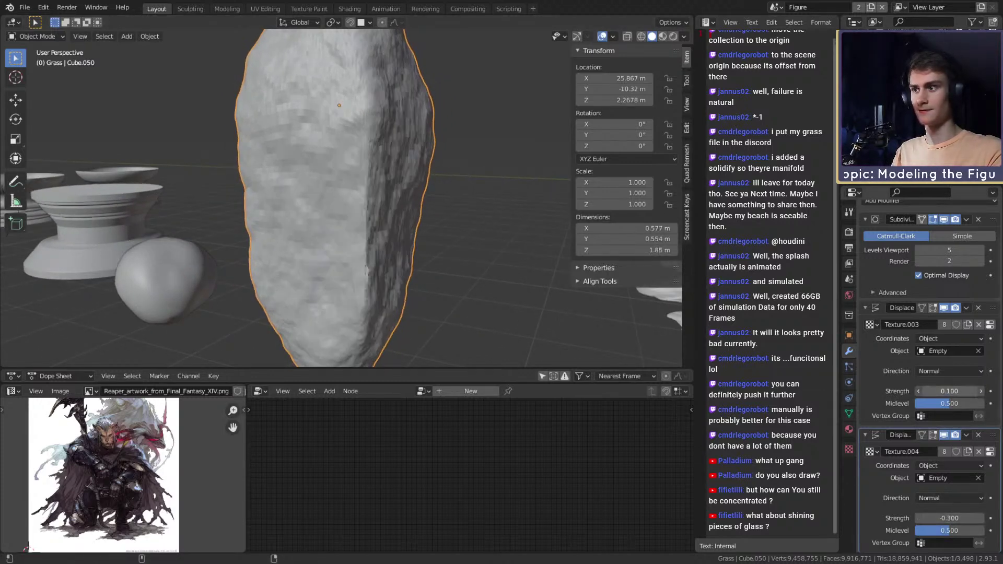
Step: Inspect the displaced rock's surface and silhouette from several sides and its size relative to the figurine
middle_drag(393, 246, 517, 240)
scroll(400, 246, down, 4)
scroll(445, 244, down, 4)
middle_drag(421, 250, 379, 236)
scroll(399, 250, up, 4)
scroll(444, 231, down, 6)
scroll(408, 260, up, 2)
scroll(385, 256, down, 5)
scroll(450, 211, down, 3)
mouse_move(450, 211)
middle_down()
mouse_move(417, 235)
mouse_move(462, 215)
mouse_move(465, 204)
middle_up()
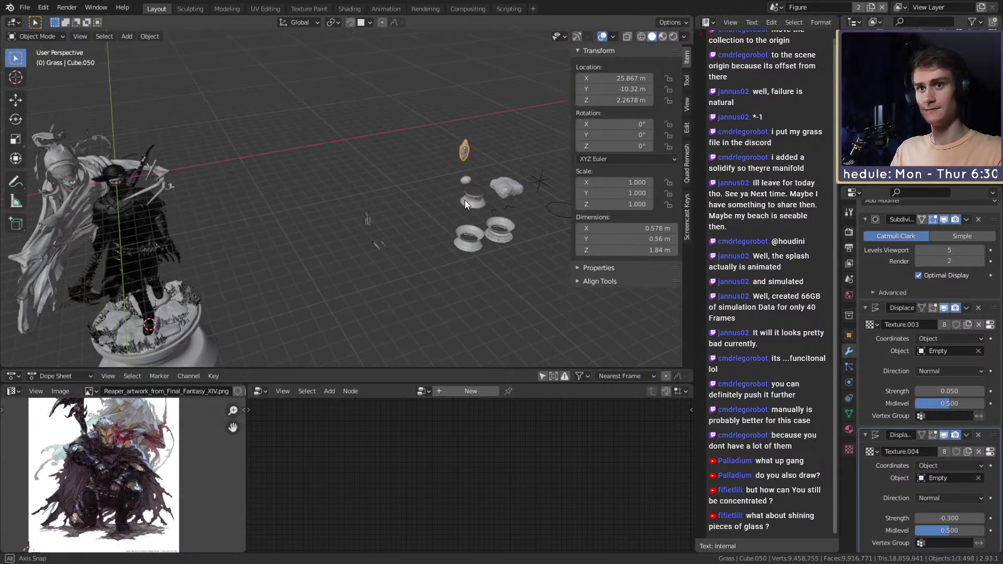
Step: Duplicate the rock and move the copy across the scene to the figurine's round base
key(shift+d)
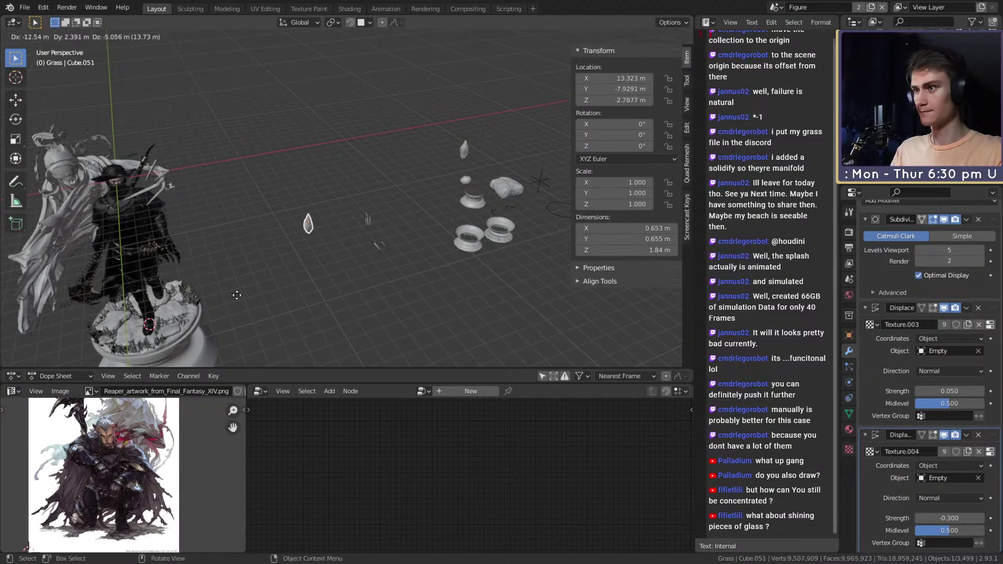
click(215, 313)
middle_drag(215, 313, 388, 198)
key(g)
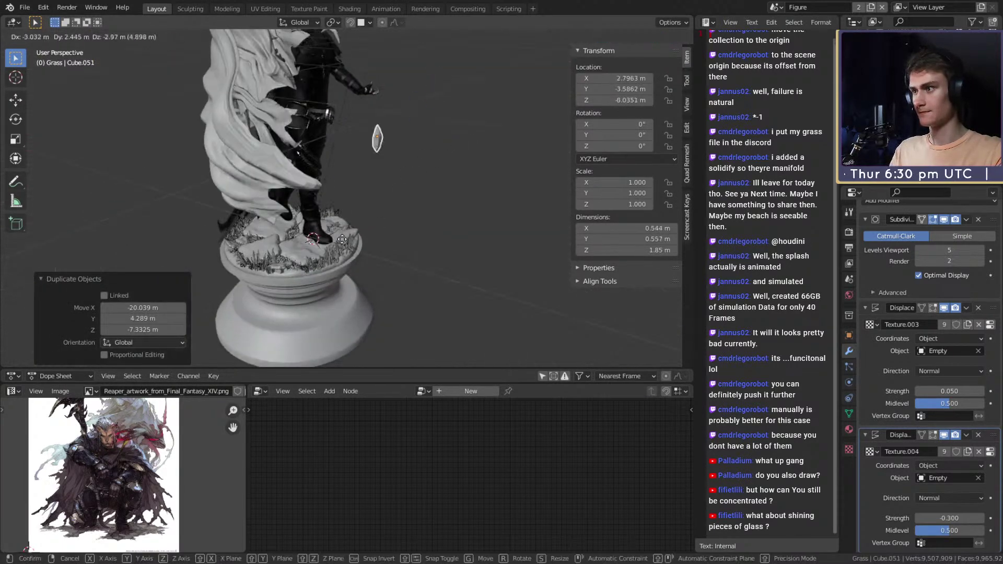
click(214, 282)
middle_drag(215, 281, 444, 222)
key(g)
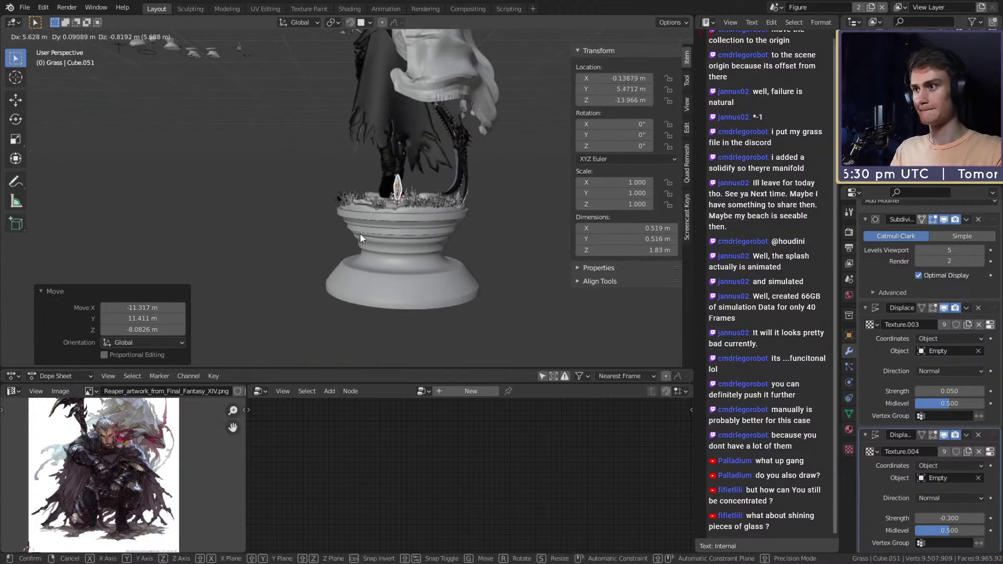
click(387, 253)
Step: Lower the rock copy onto the top of the base near the edge of the stone slabs
key(KP_Decimal)
scroll(401, 255, down, 3)
middle_drag(385, 233, 410, 221)
scroll(415, 218, up, 2)
key(g)
click(486, 186)
key(g)
click(494, 233)
Step: Tilt the rock copy onto its side, sink it between slab and grass, and delete one small detail object
key(r)
key(r)
click(462, 249)
key(g)
click(510, 256)
key(r)
key(r)
click(432, 253)
key(g)
click(472, 256)
scroll(373, 269, up, 2)
scroll(398, 201, up, 2)
scroll(406, 206, up, 4)
key(alt+z)
key(alt+z)
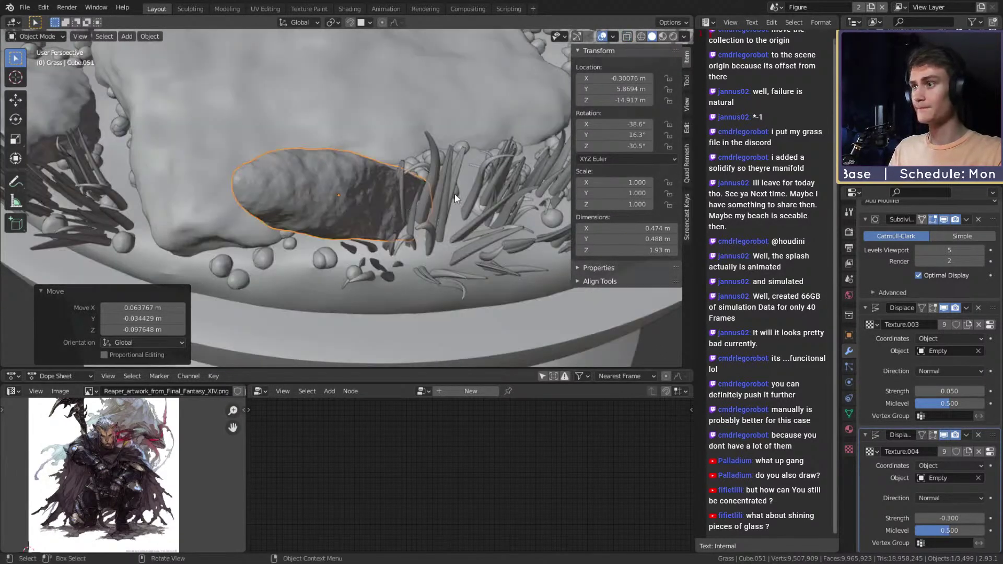
key(Delete)
Step: Duplicate the tilted rock, move the copy about -1.2 m in X and -2.35 m in Y, and rotate it more upright
middle_drag(457, 195, 360, 260)
click(286, 230)
middle_drag(285, 229, 314, 257)
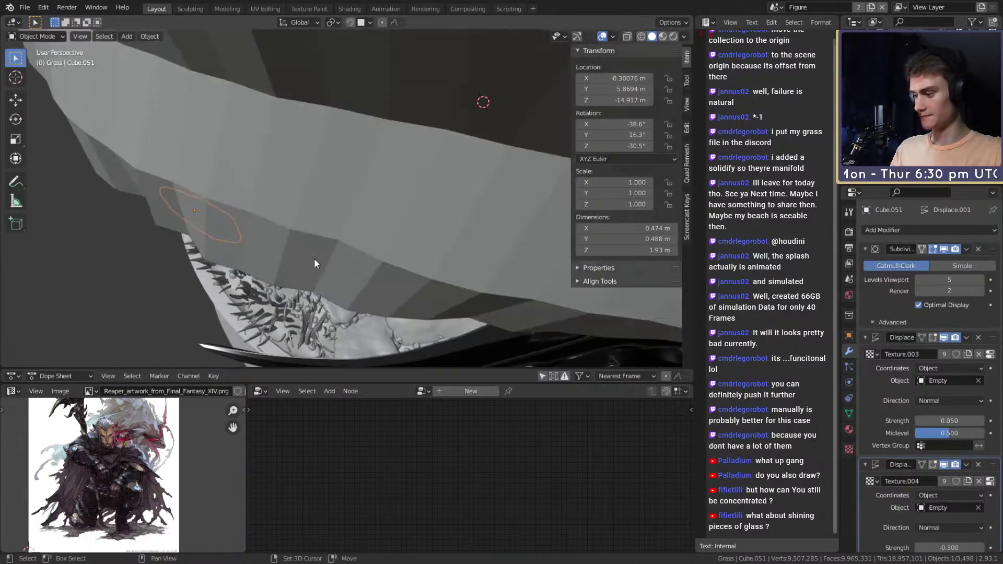
key(shift+d)
click(455, 263)
middle_drag(454, 263, 431, 242)
key(r)
key(r)
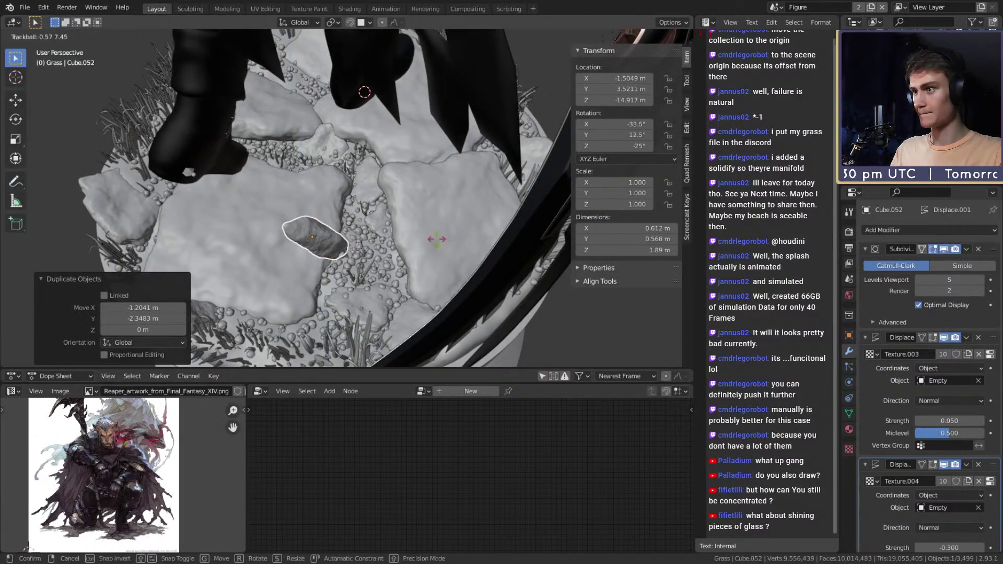
click(457, 250)
Step: Scale the new rock copy up uniformly to 1.700
key(s)
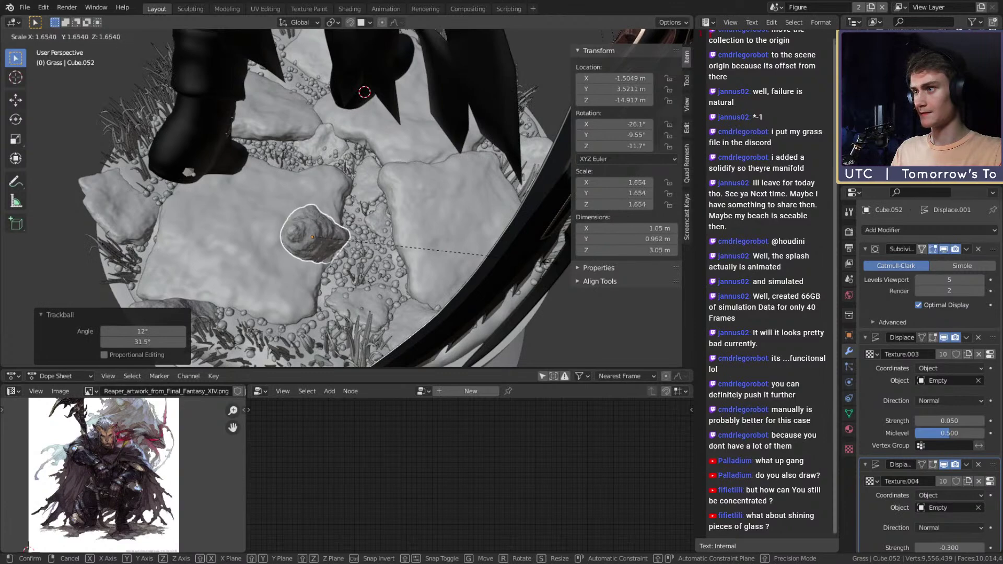
click(487, 258)
middle_drag(490, 276, 449, 228)
key(s)
right_click(427, 260)
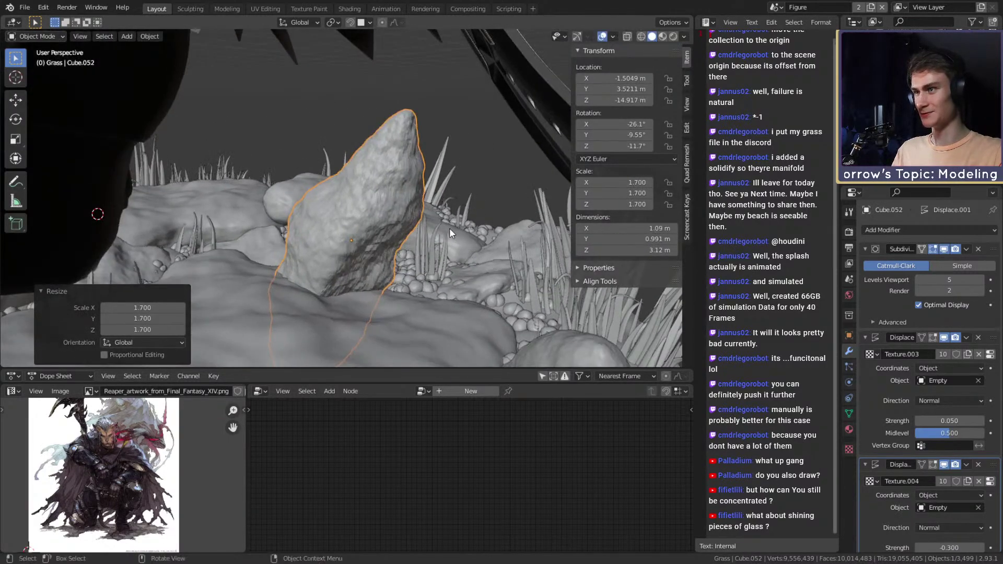
key(g)
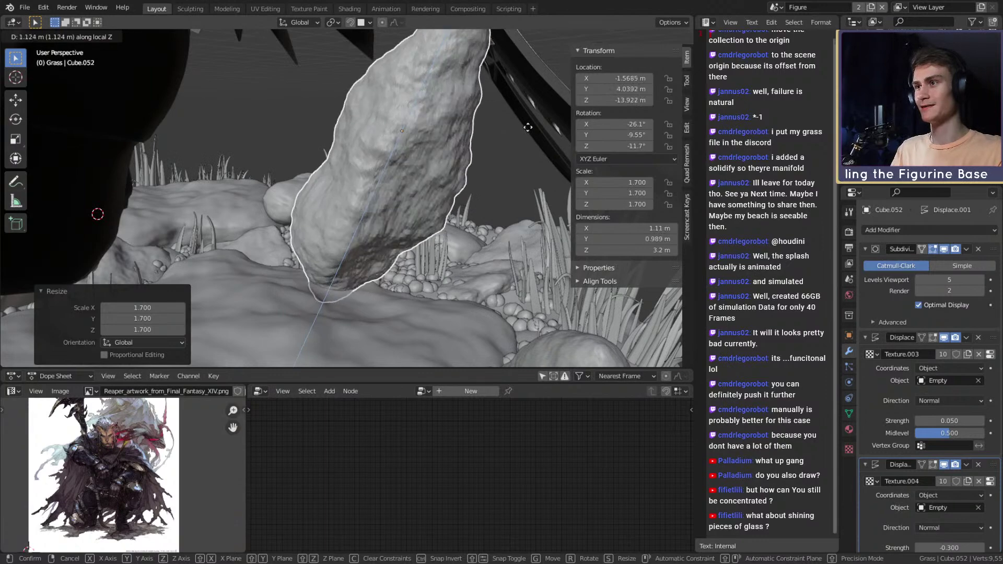
key(Escape)
Step: Move the enlarged rock into the pebble gap beside the large slab and tilt it freely
middle_drag(539, 101, 467, 183)
key(g)
click(405, 206)
key(g)
click(361, 235)
key(r)
key(r)
click(410, 244)
Step: Reposition the enlarged rock in the gap and rotate it about -32.6° around its local Z axis
key(g)
click(441, 218)
middle_drag(441, 218, 477, 203)
key(r)
click(465, 268)
Step: Duplicate the large rock horizontally, scale the copy down to about 0.782, and place it beside the original
middle_drag(465, 267, 465, 227)
key(shift+d)
key(shift+z)
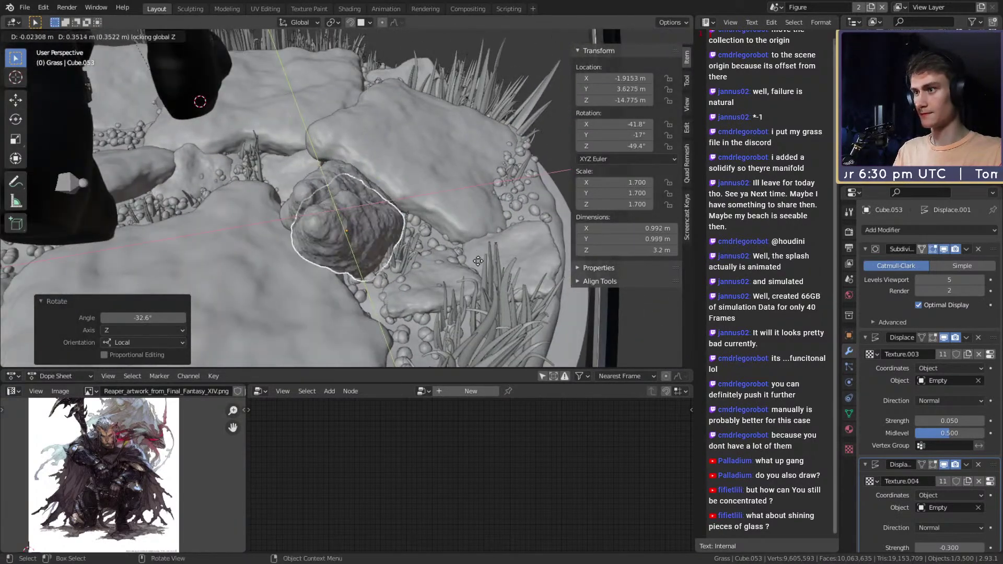
click(494, 288)
key(s)
click(445, 274)
middle_drag(446, 274, 413, 254)
key(g)
click(297, 242)
key(s)
click(432, 225)
Step: Rotate the small rock freely and settle it among the pebbles next to the large rock
key(r)
key(r)
click(459, 232)
key(g)
click(484, 221)
key(g)
click(524, 219)
Step: Turn the small rock around its local Z axis and tilt it freely to about 9.8°, -46.4°, -96.5°
click(419, 263)
key(r)
key(r)
click(413, 253)
key(r)
key(z)
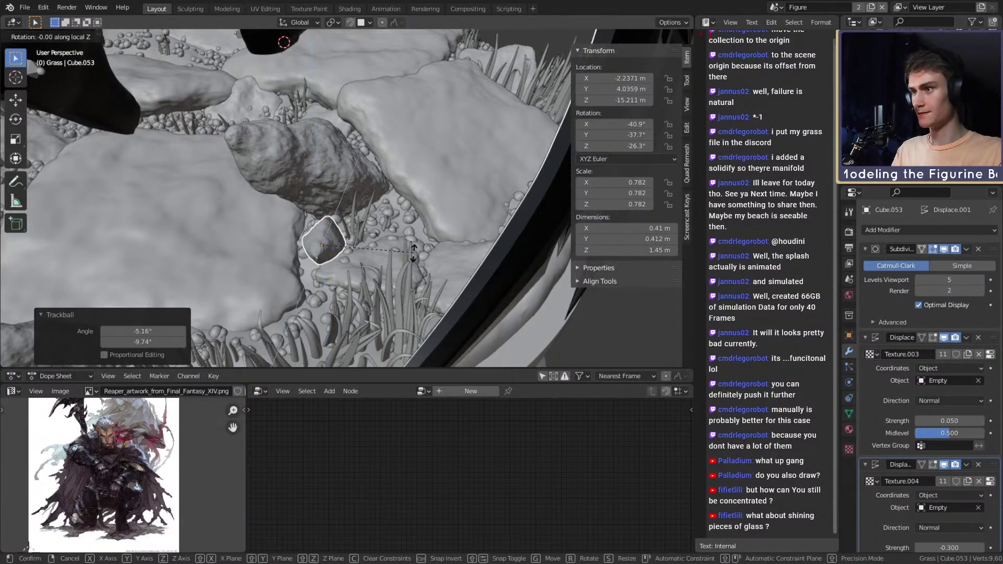
click(369, 304)
middle_drag(369, 304, 473, 231)
key(r)
key(r)
click(445, 247)
Step: Apply the small rock's scale and deselect it
scroll(445, 241, down, 5)
key(ctrl+a)
click(418, 241)
click(505, 241)
Step: Duplicate the large upright rock and move the copy about 4.49 m in X and 0.59 m in Y across the base
scroll(474, 231, up, 4)
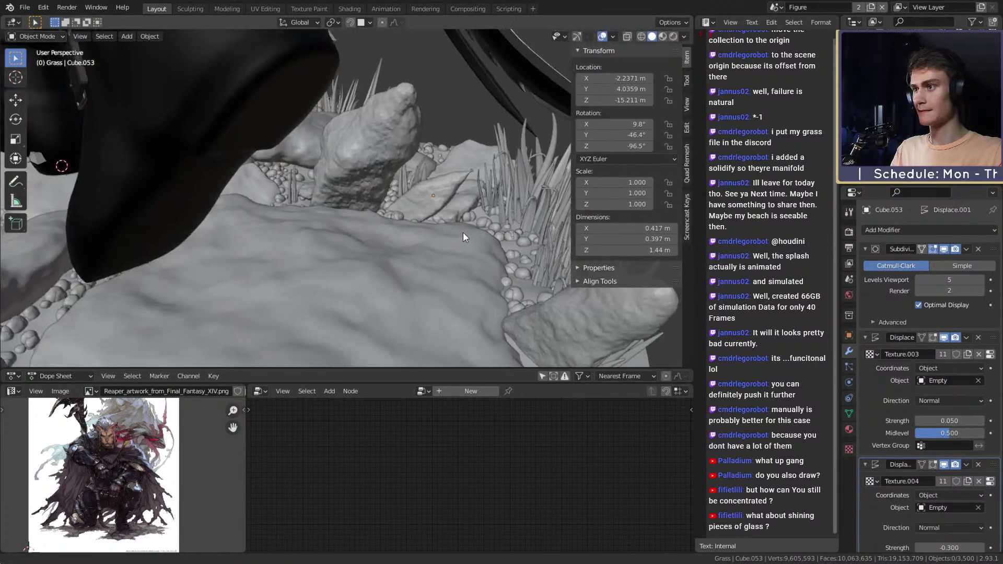
scroll(462, 231, down, 4)
middle_drag(397, 240, 344, 258)
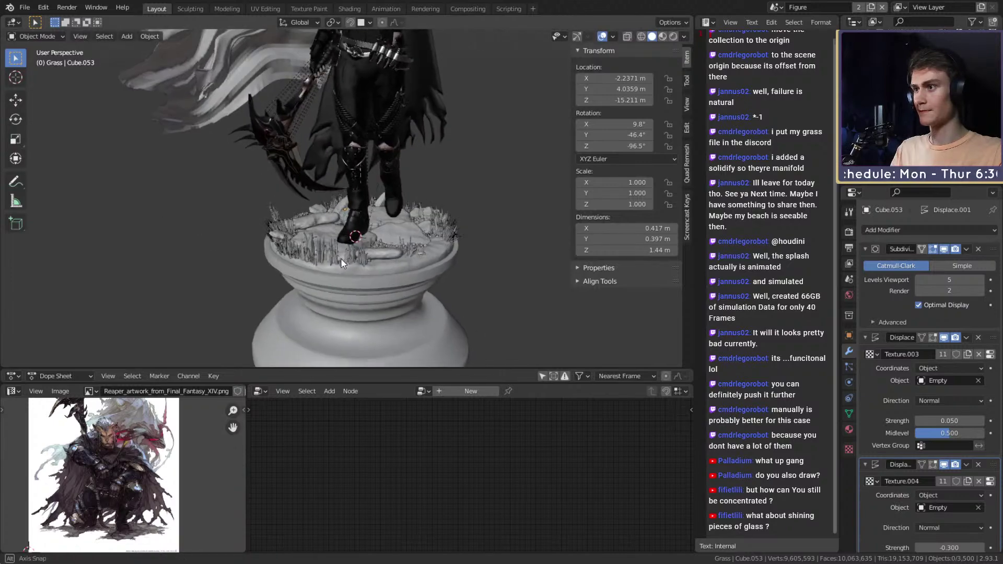
scroll(376, 246, up, 5)
middle_drag(411, 235, 454, 185)
scroll(238, 245, up, 3)
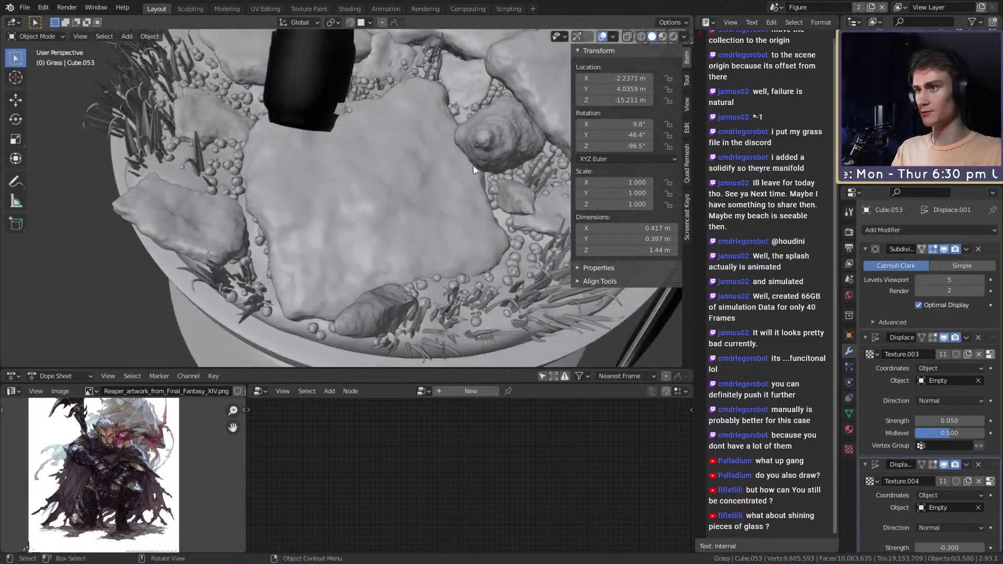
click(483, 153)
scroll(484, 154, down, 3)
middle_drag(483, 153, 486, 229)
scroll(448, 234, up, 1)
key(shift+d)
key(g)
key(shift+z)
click(320, 298)
middle_drag(320, 298, 491, 207)
scroll(491, 208, up, 2)
key(s)
right_click(512, 212)
scroll(480, 216, down, 4)
scroll(494, 221, up, 4)
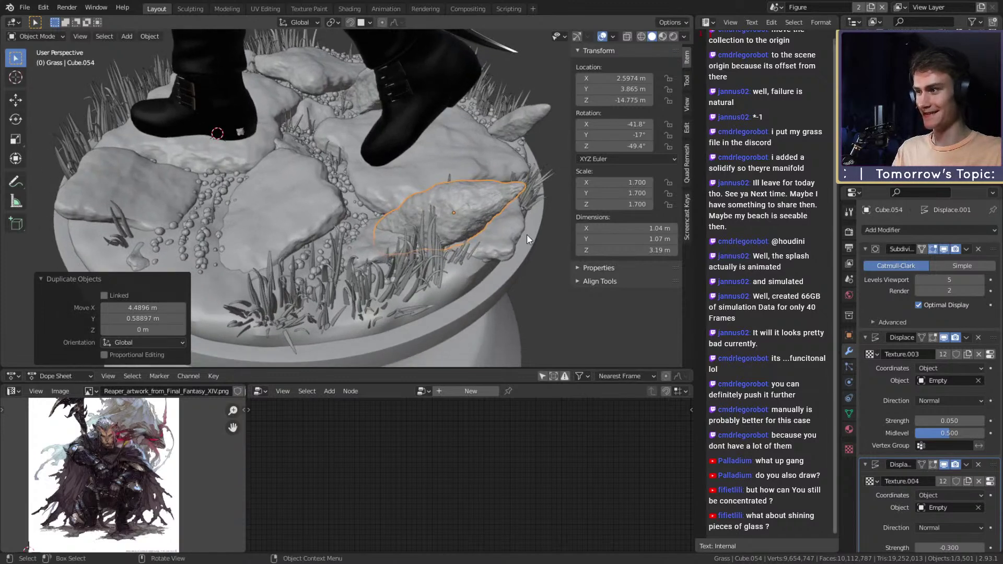
Step: Scale the rock copy down to about 0.27 × 0.27 × 0.97 m and apply its scale
mouse_move(527, 234)
middle_down()
mouse_move(441, 236)
mouse_move(481, 215)
mouse_move(410, 249)
mouse_move(467, 298)
mouse_move(431, 268)
mouse_move(458, 241)
mouse_move(484, 268)
mouse_move(523, 258)
mouse_move(536, 220)
middle_up()
scroll(482, 213, down, 3)
scroll(411, 249, up, 4)
click(434, 272)
key(s)
click(447, 276)
key(ctrl+a)
click(520, 254)
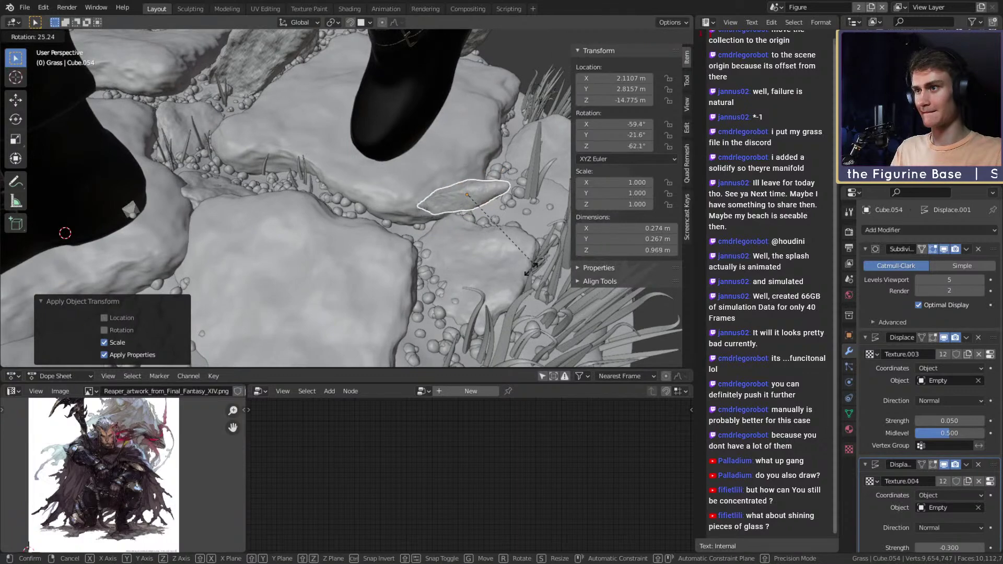
Step: Turn and tilt the small rock freely and move it into the pebble gap between the large flat stones
click(500, 287)
middle_drag(500, 287, 511, 252)
key(g)
click(410, 290)
middle_drag(410, 290, 398, 217)
key(r)
key(r)
click(405, 267)
Step: Enlarge the small rock to scale 1.425 and lower it about 0.09 m into the pebble gap
key(s)
click(387, 251)
key(g)
click(352, 262)
Step: Rotate the small rock about 28.6° around its local Z axis and tilt it freely to about -64.6°, -16°, -57.1°
key(r)
key(z)
key(z)
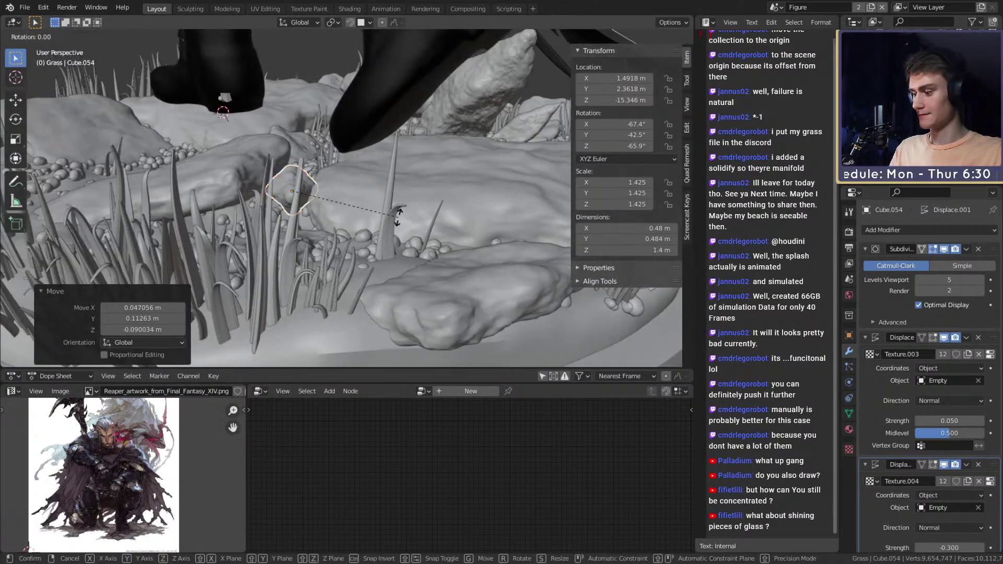
key(r)
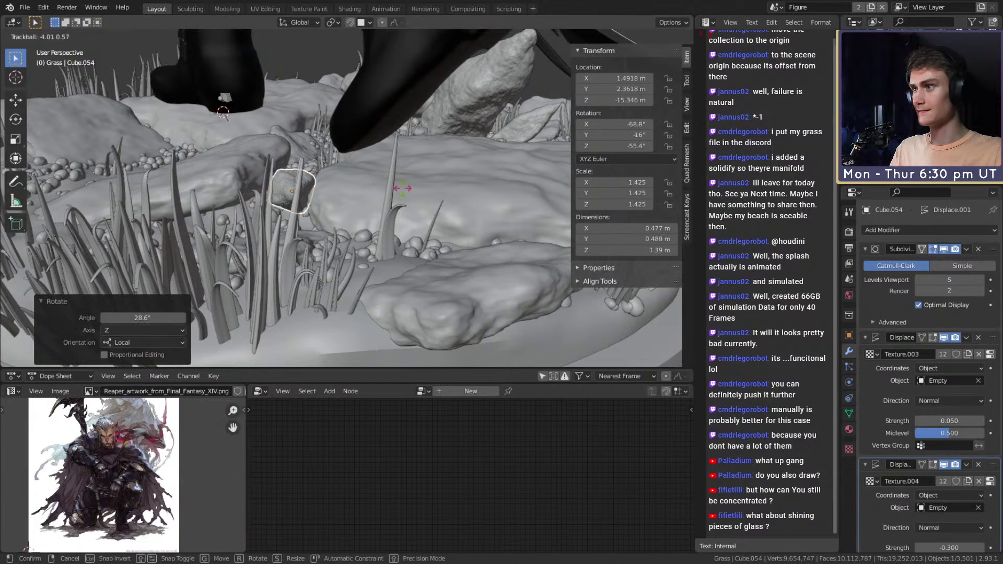
click(400, 178)
Step: Shift the small rock until it nestles between the two large flat stones
key(g)
click(402, 178)
middle_drag(402, 179, 488, 244)
key(g)
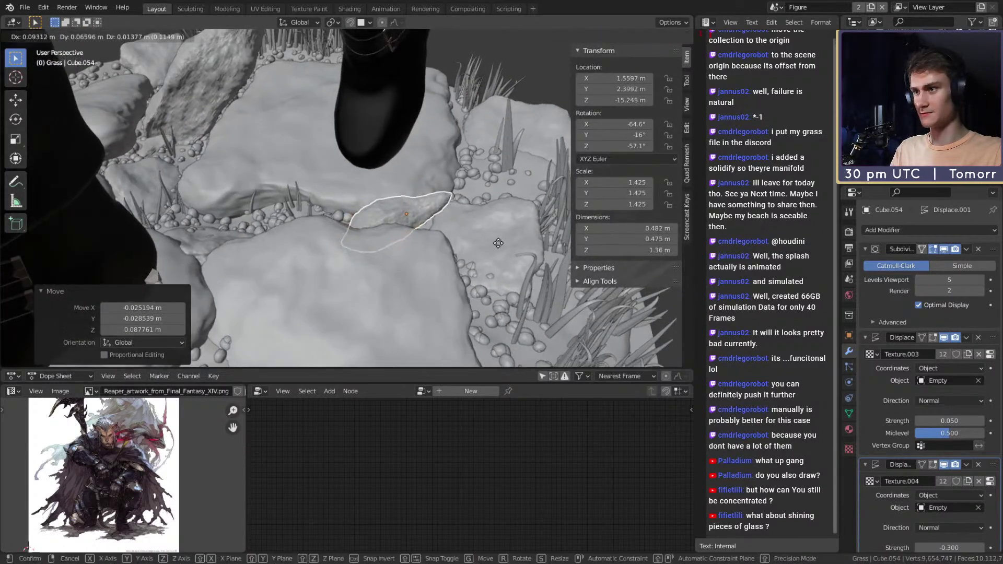
click(504, 239)
Step: Duplicate the small rock about 1.72 m in X and -2.37 m in Y, and enlarge the copy to scale 2.540
scroll(434, 243, down, 6)
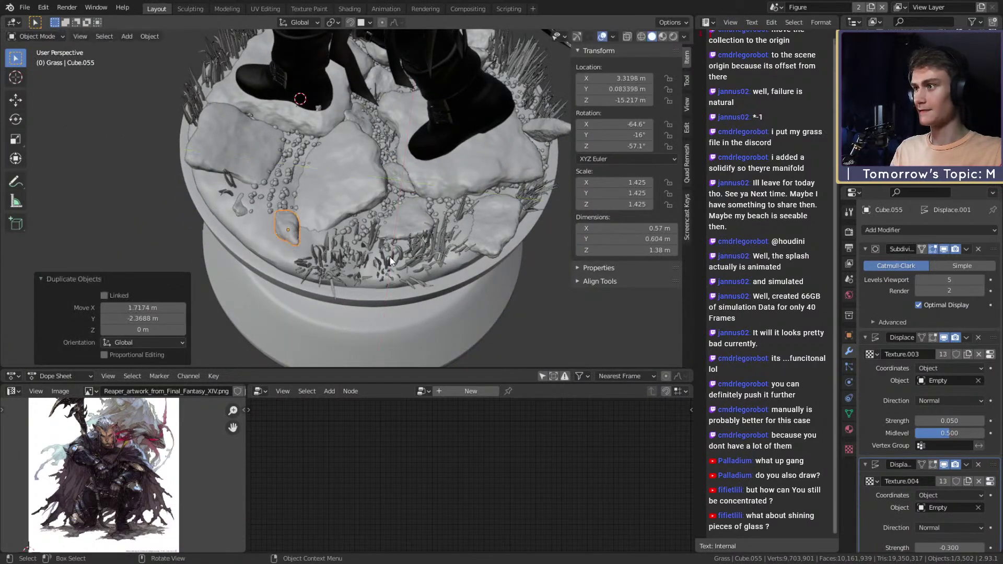
middle_drag(463, 240, 484, 252)
key(s)
click(523, 216)
Step: Turn the enlarged rock around Z to about -76.4° and settle it near the rim at about 3.10, -0.49, -15.38 m
key(g)
click(502, 195)
scroll(494, 196, up, 3)
key(r)
click(480, 208)
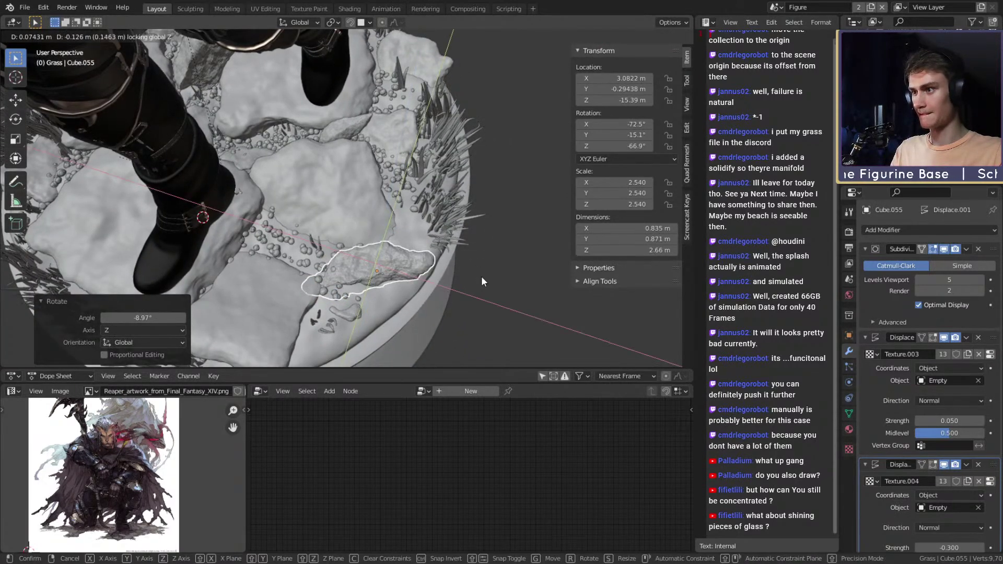
click(482, 279)
key(r)
click(476, 290)
middle_drag(475, 290, 427, 231)
key(g)
click(371, 212)
Step: Examine the newly placed rim rock and the whole base from several angles
middle_drag(475, 223, 428, 213)
scroll(477, 223, down, 7)
click(462, 196)
scroll(427, 212, up, 10)
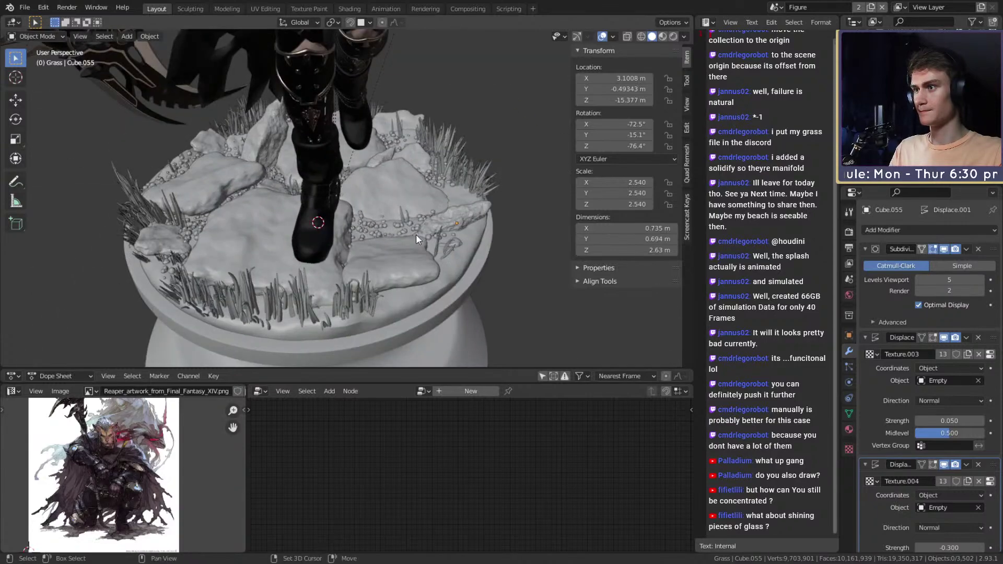
scroll(375, 228, down, 8)
middle_drag(373, 221, 457, 193)
click(495, 155)
middle_drag(493, 157, 431, 183)
scroll(472, 192, down, 6)
scroll(431, 188, up, 6)
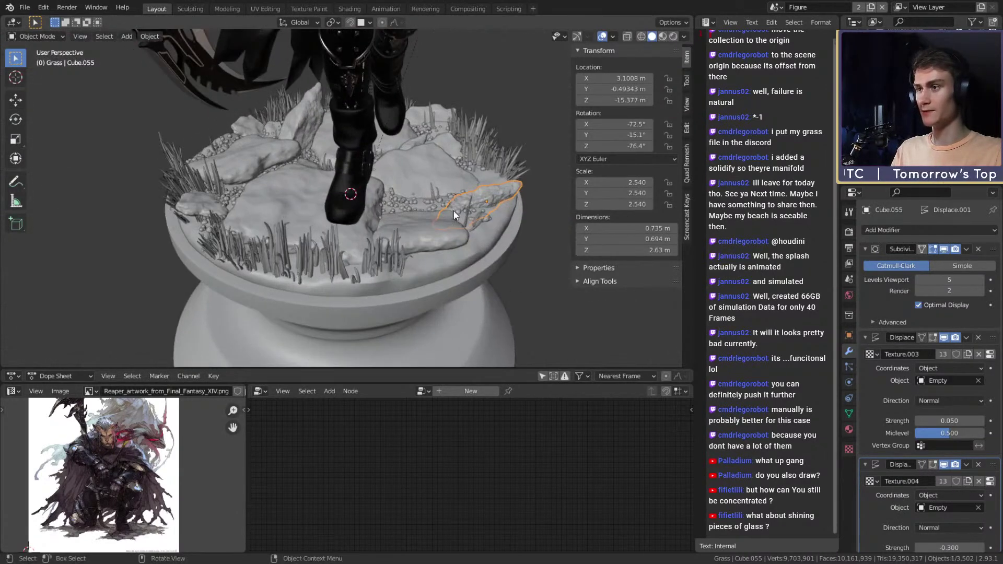
Step: Duplicate the rim rock about -6.24 m in X and 0.22 m in Y, and tilt the copy freely
key(shift+d)
click(323, 215)
middle_drag(323, 215, 445, 190)
scroll(416, 209, up, 4)
key(r)
key(r)
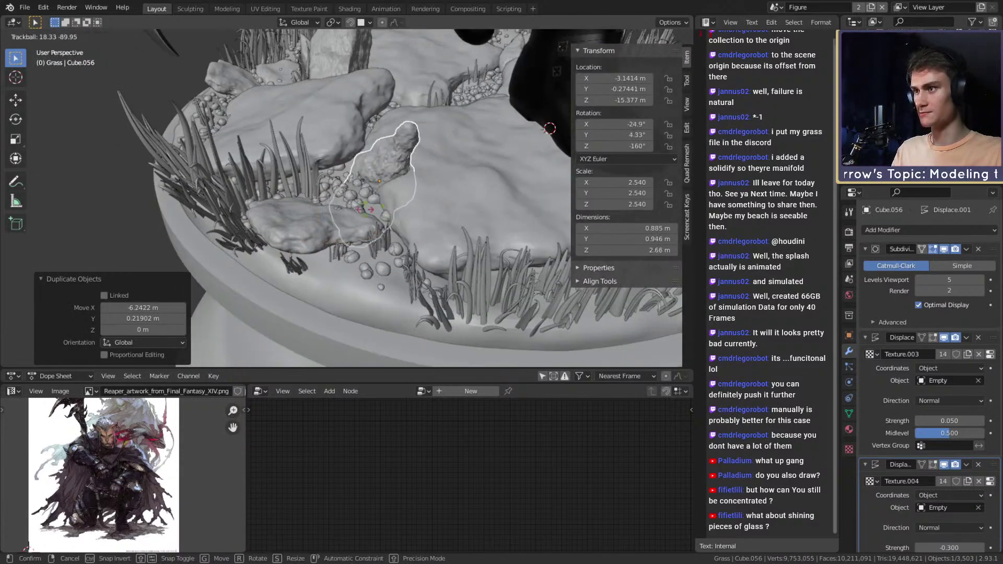
click(362, 208)
Step: Scale the new copy down and move it to the base's edge beside the small flat stone and grass
middle_drag(361, 208, 494, 205)
key(s)
click(431, 186)
key(g)
click(554, 197)
middle_drag(554, 197, 465, 247)
key(g)
click(528, 260)
middle_drag(528, 259, 486, 184)
key(g)
click(390, 232)
Step: Tilt the edge rock freely to about -15.7°, 20.8°, -204° and reposition it so it stands in the ground
key(r)
key(r)
click(483, 230)
scroll(467, 208, up, 5)
key(g)
click(452, 283)
key(g)
click(429, 191)
Step: Scale the edge rock to 1.556 and slide it about 0.24 m along its local Z axis
key(s)
click(477, 215)
key(g)
key(z)
key(z)
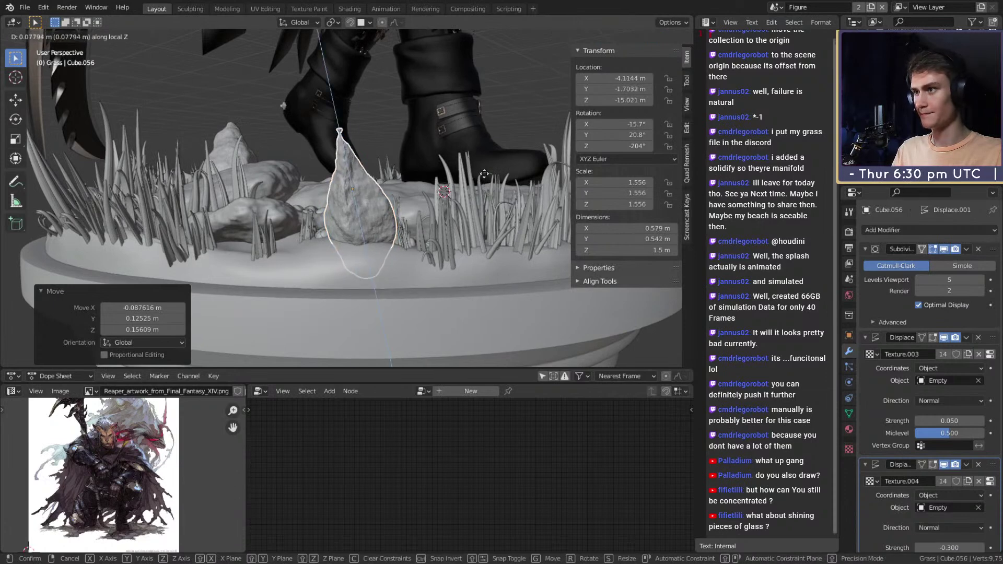
click(483, 158)
Step: Duplicate the edge rock about -0.58 m in X and shrink the copy to scale 0.959
middle_drag(482, 158, 490, 213)
key(shift+d)
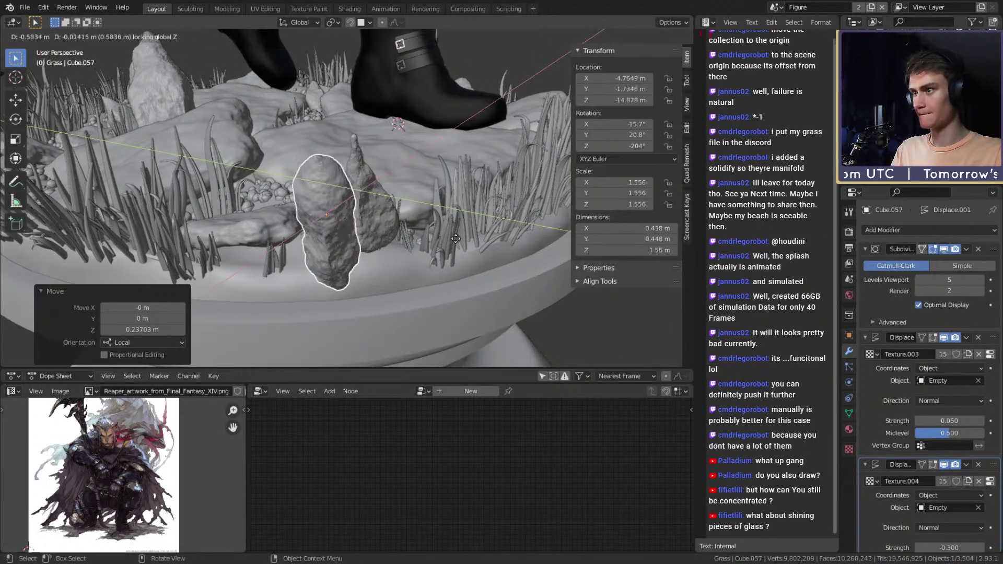
click(452, 240)
key(s)
click(405, 238)
Step: Move the shrunken copy close against the edge rock, adjusting its placement from different sides
middle_drag(406, 238, 513, 221)
key(g)
click(464, 253)
middle_drag(464, 253, 351, 263)
key(g)
click(382, 251)
Step: Tilt the shrunken rock freely to about -31.3°, 26.3°, -201° and place it at about -4.45, -1.59, -15.33 m
key(r)
key(r)
click(446, 287)
key(g)
click(499, 234)
Step: Deselect the rock and save the figurine scene
scroll(350, 264, down, 5)
click(456, 283)
middle_drag(456, 283, 410, 257)
scroll(410, 258, down, 3)
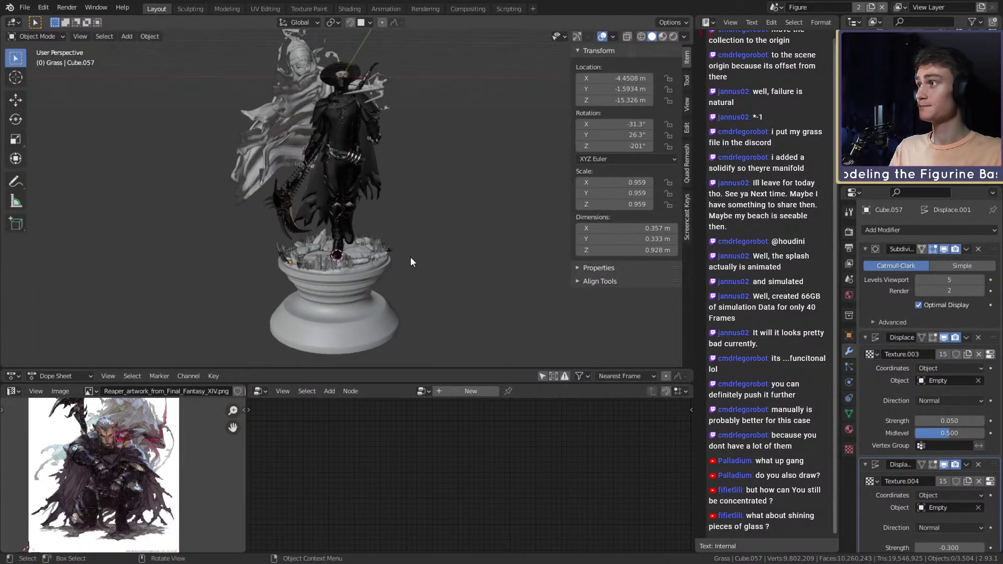
key(ctrl+s)
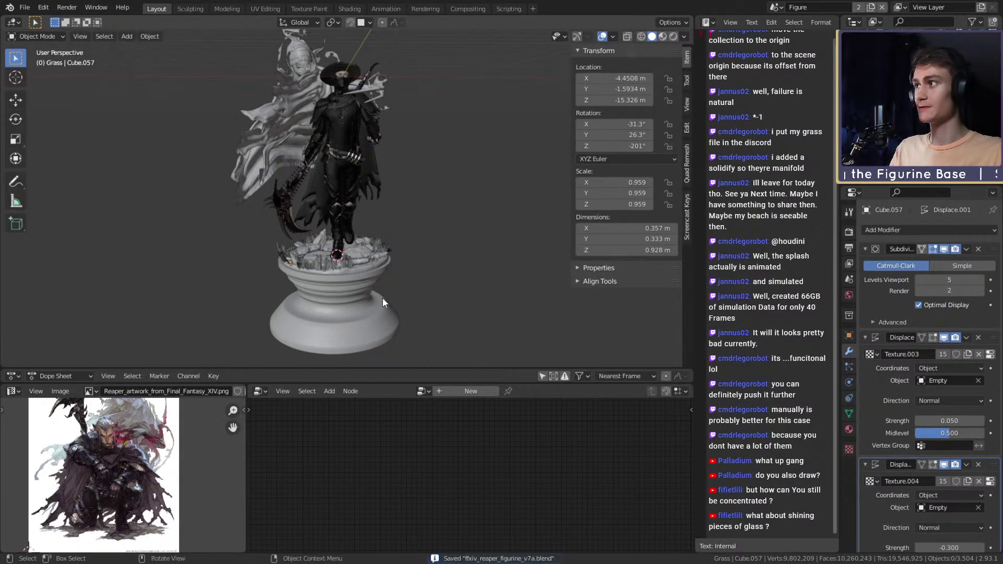
Step: Select the large flat stone under the front boot and save the scene as ffxiv_reaper_figurine_v7b.blend
scroll(361, 245, up, 6)
middle_drag(364, 251, 230, 225)
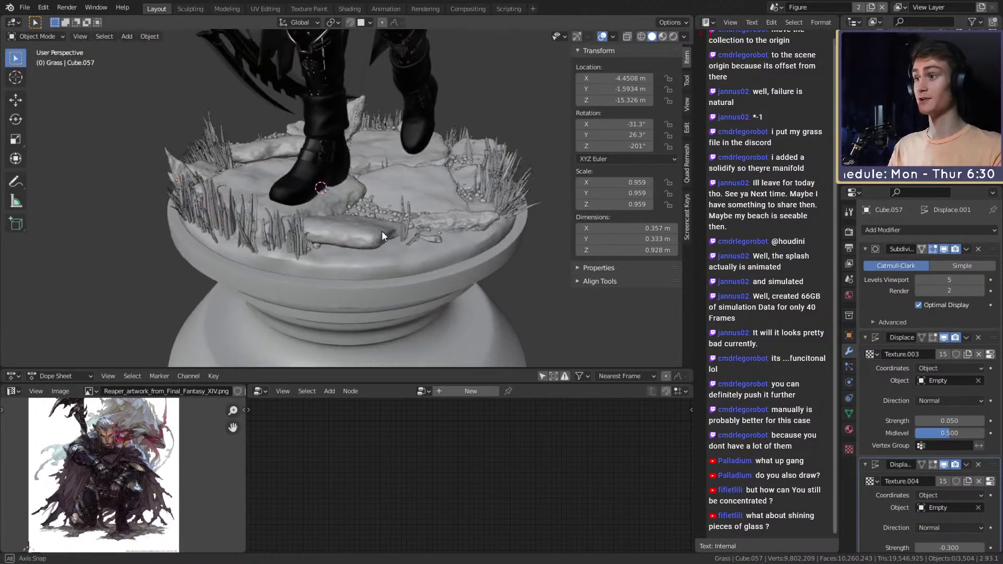
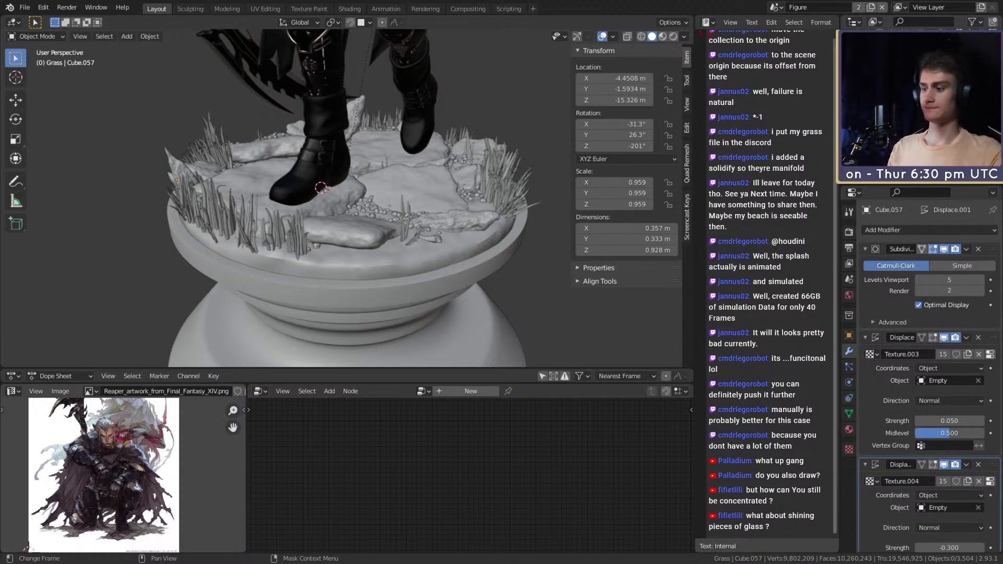
middle_drag(330, 156, 343, 209)
click(344, 208)
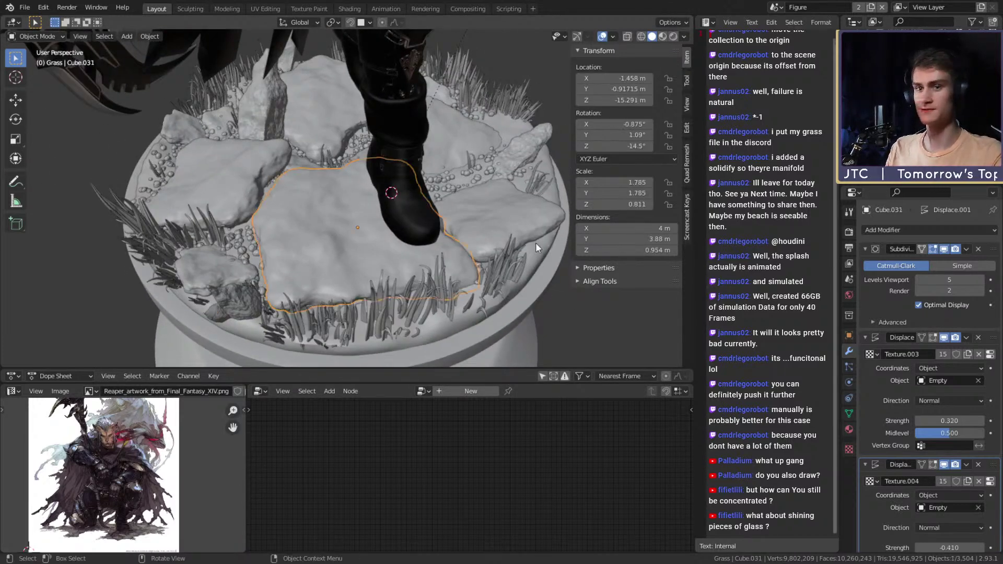
middle_drag(436, 249, 345, 205)
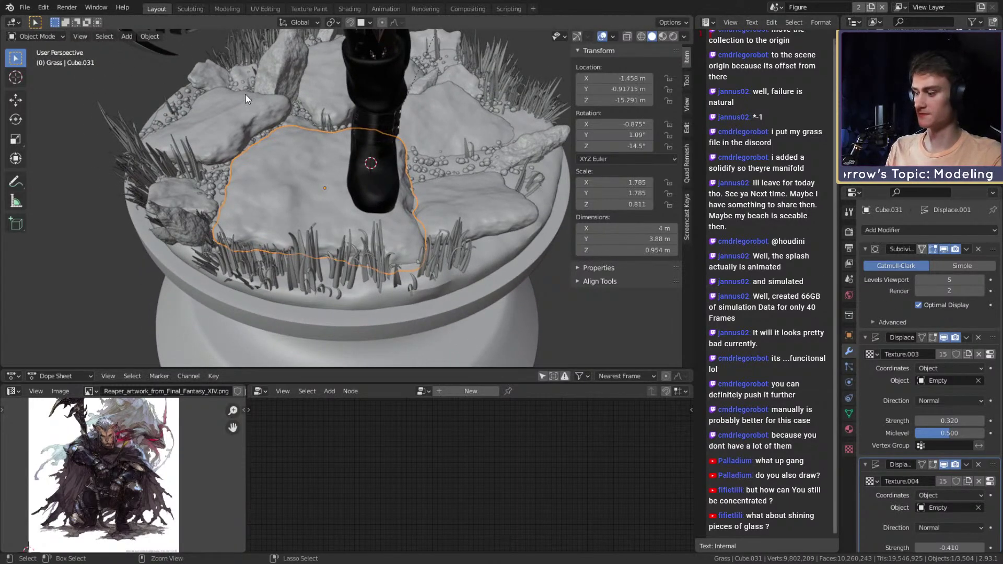
key(ctrl+s)
ctrl+middle_drag(248, 96, 477, 194)
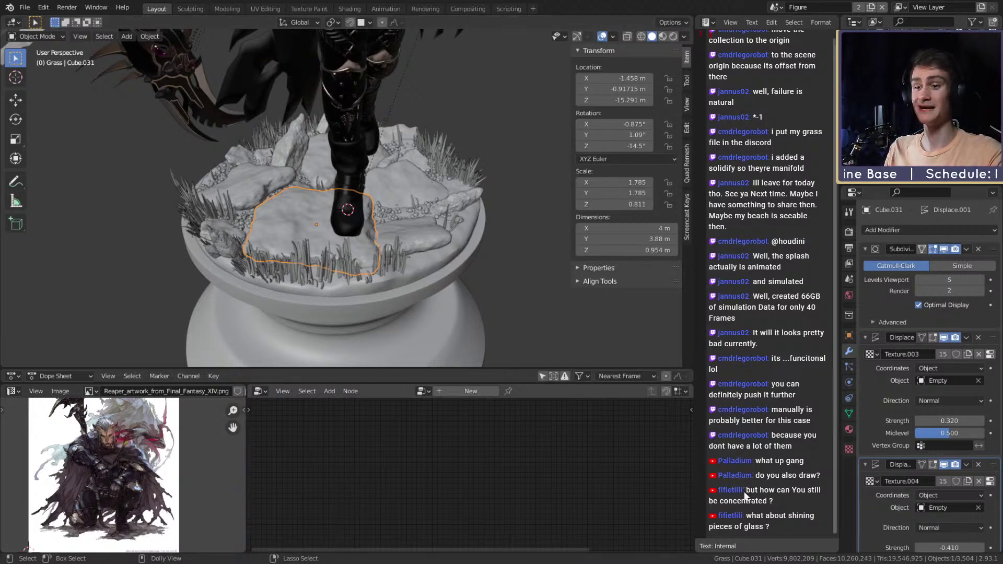
key(ctrl+s)
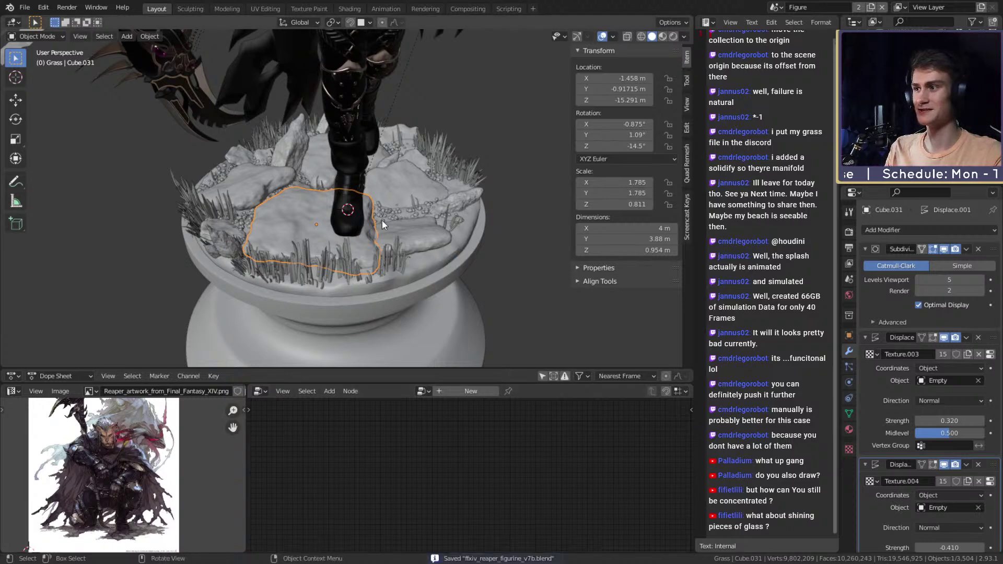
Step: Switch to the Sculpting workspace and apply the large flat stone's Subdivision and Displace modifiers
middle_drag(375, 219, 380, 226)
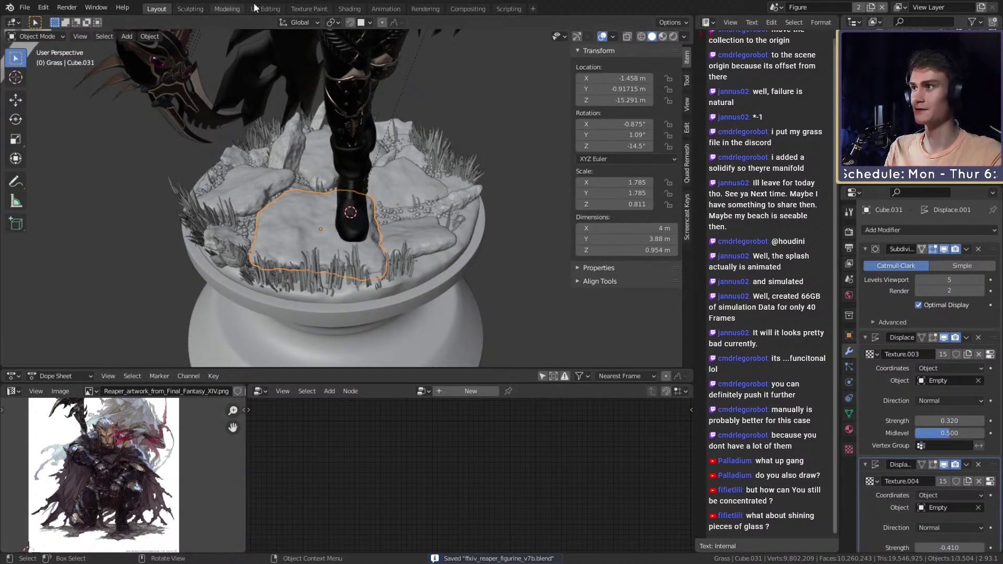
click(189, 9)
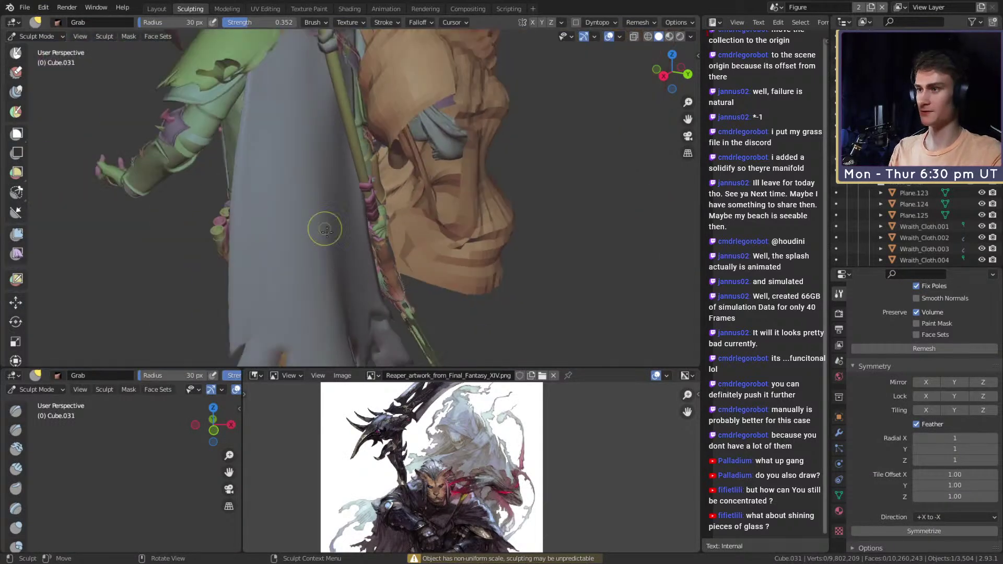
shift+middle_drag(389, 301, 434, 89)
middle_drag(216, 221, 409, 262)
scroll(409, 262, up, 3)
click(838, 433)
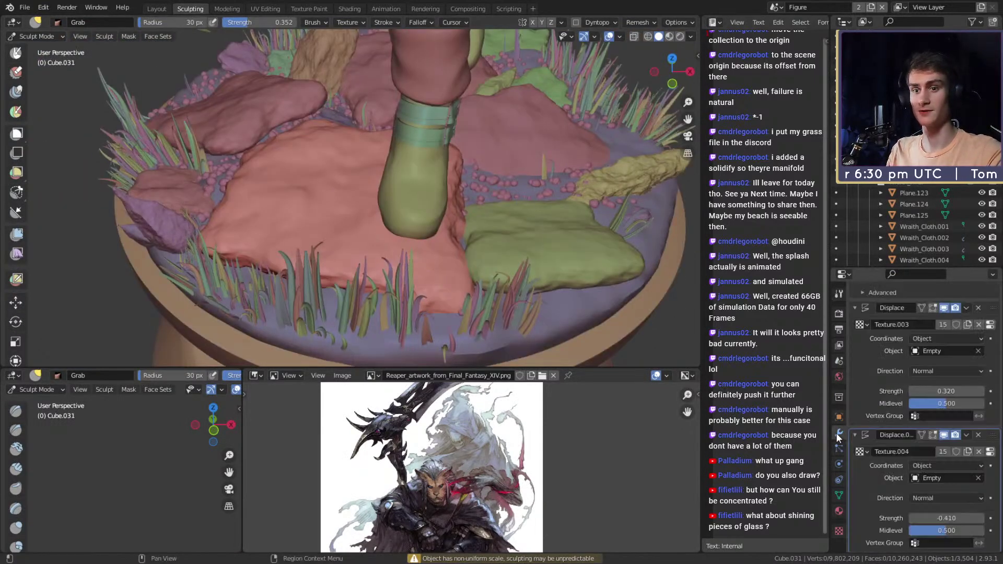
key(ctrl+a)
key(ctrl+a)
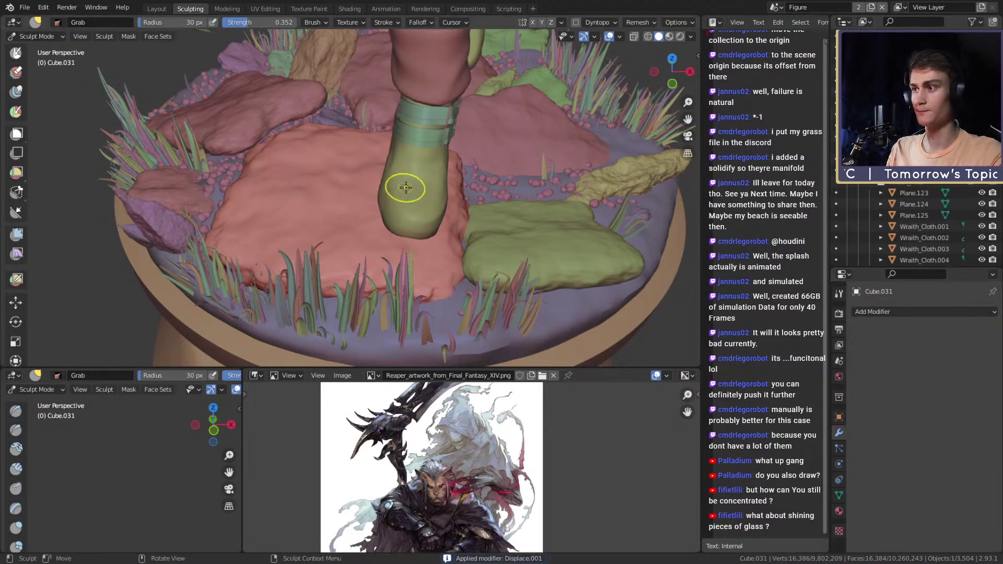
Step: Pick the Crease brush for the large flat stone and set its radius to 22 px
scroll(387, 215, up, 4)
middle_drag(378, 240, 411, 200)
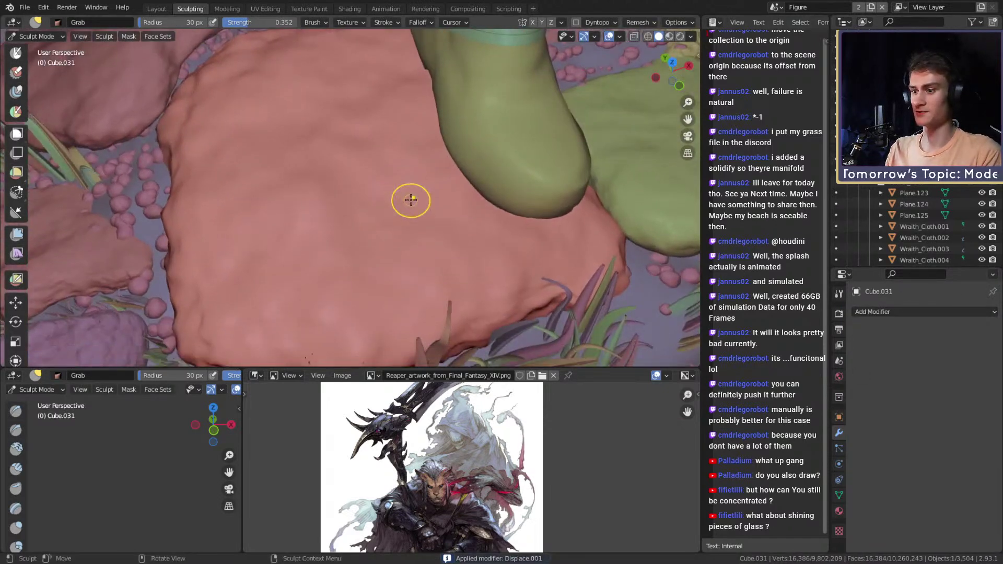
key(shift+c)
mouse_move(410, 197)
middle_down()
mouse_move(419, 278)
mouse_move(351, 219)
mouse_move(367, 214)
middle_up()
key(f)
click(368, 215)
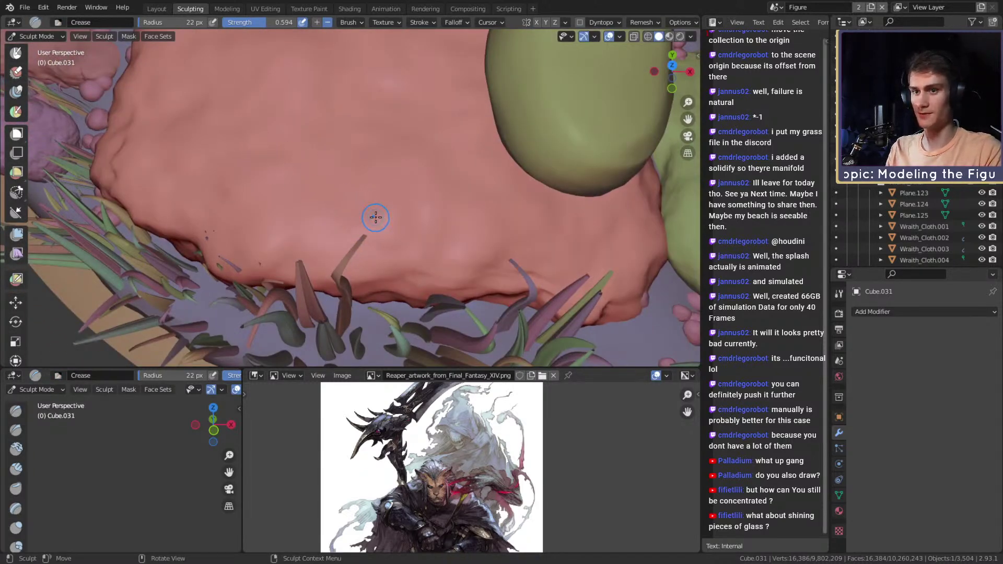
Step: Set the large stone to flat shading in the Layout workspace and check its surface in the Sculpting workspace
click(156, 9)
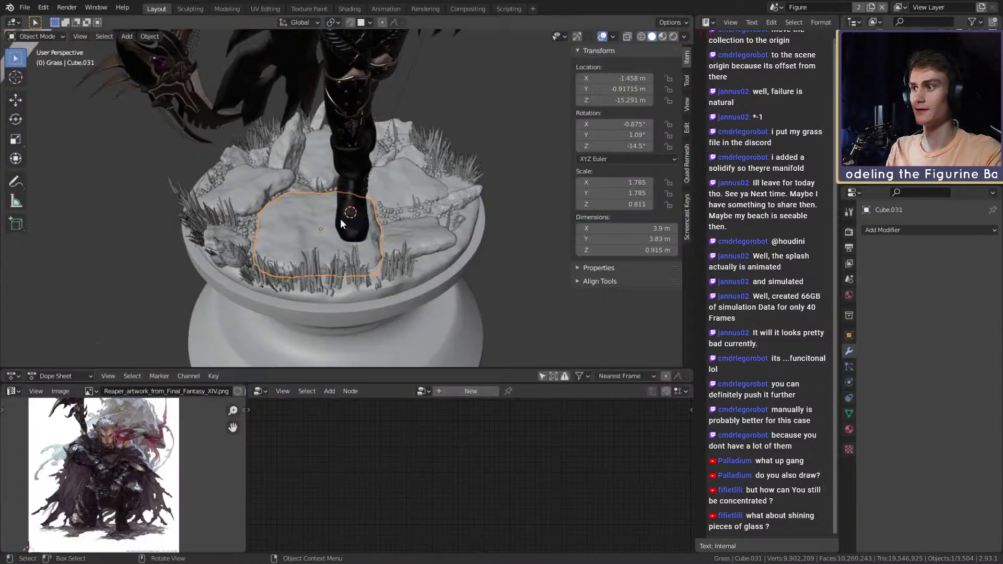
right_click(291, 227)
click(268, 240)
scroll(355, 252, up, 6)
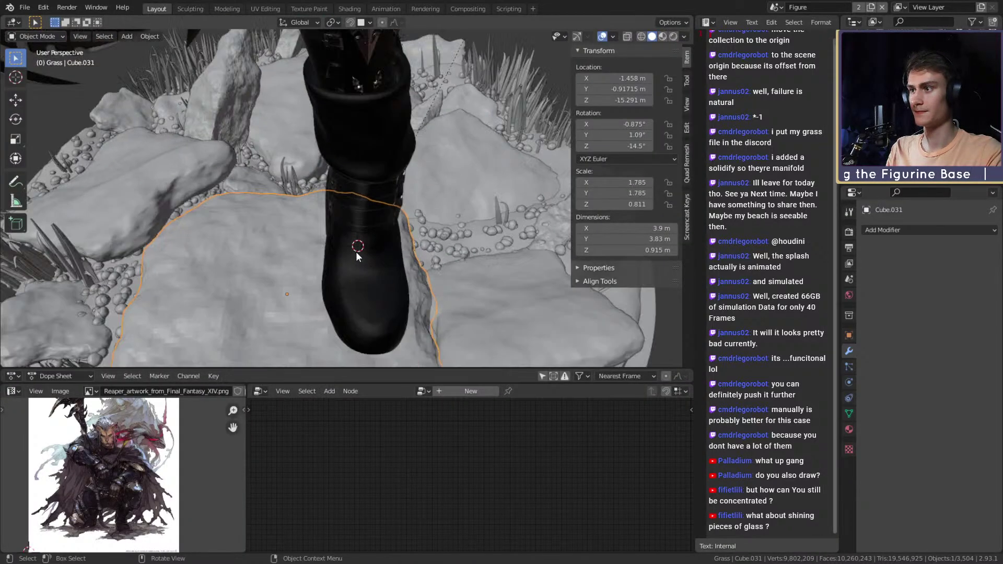
click(190, 8)
scroll(353, 187, down, 3)
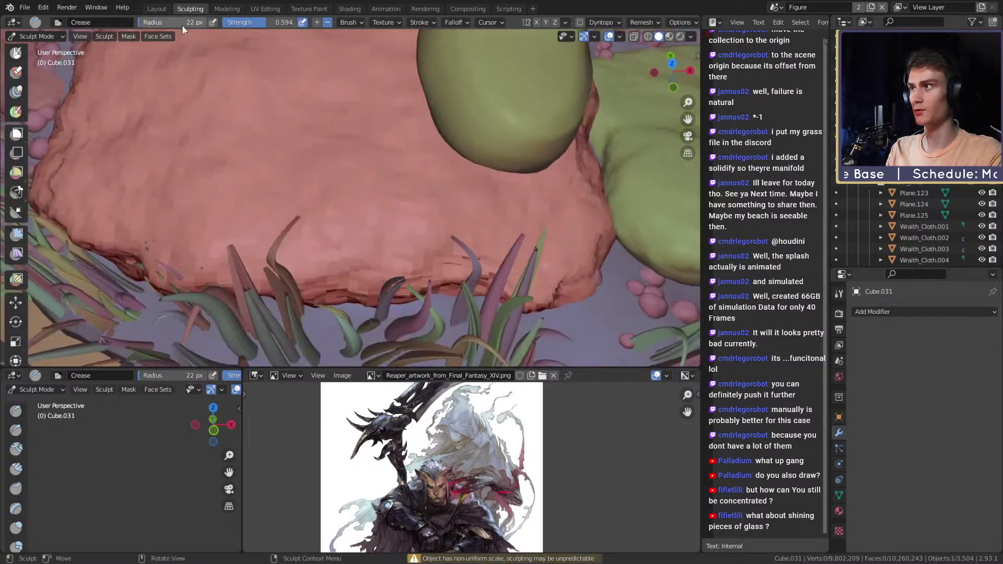
Step: Add a level 2 Subdivision modifier to the large stone in Layout, apply it, and return to the Sculpting workspace
click(159, 8)
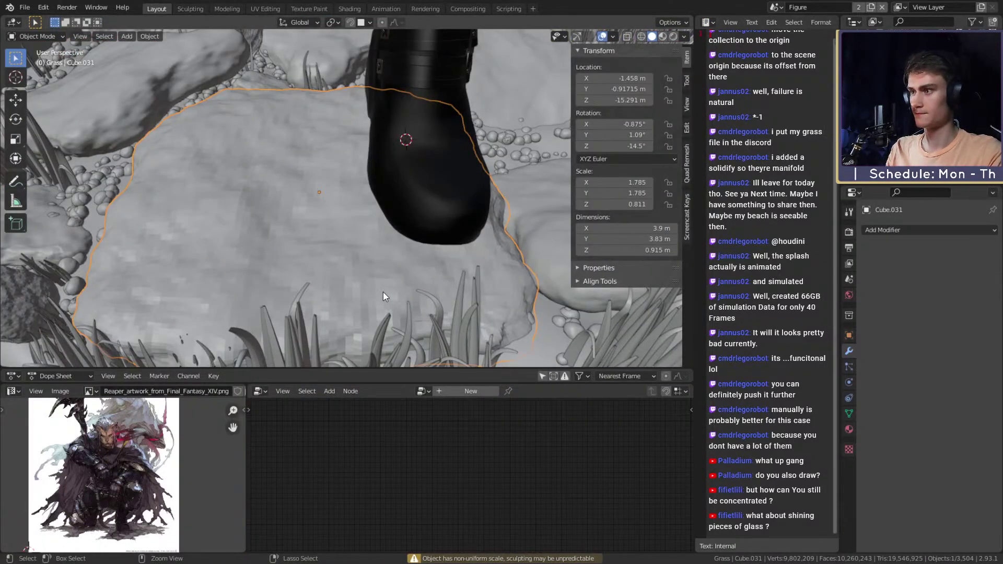
key(ctrl+2)
shift+middle_drag(384, 292, 394, 260)
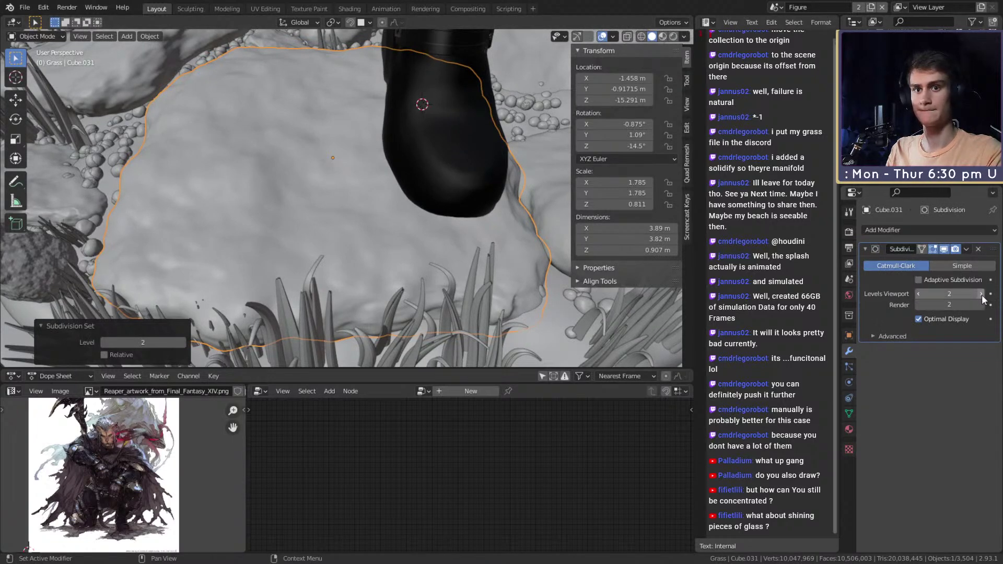
click(885, 311)
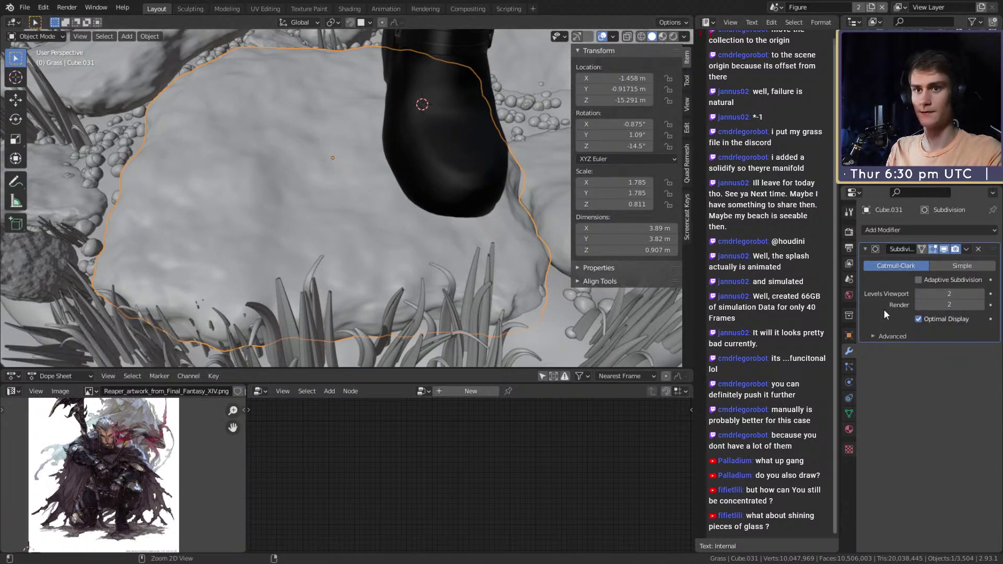
key(ctrl+a)
click(191, 13)
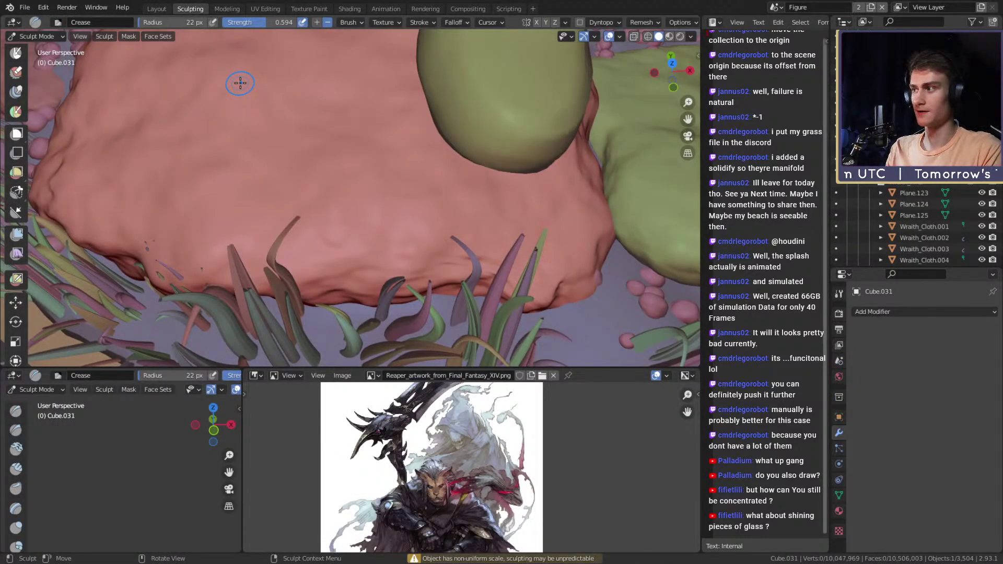
mouse_move(464, 194)
ctrl+middle_down()
mouse_move(454, 214)
mouse_move(426, 221)
mouse_move(366, 189)
mouse_move(365, 204)
ctrl+middle_up()
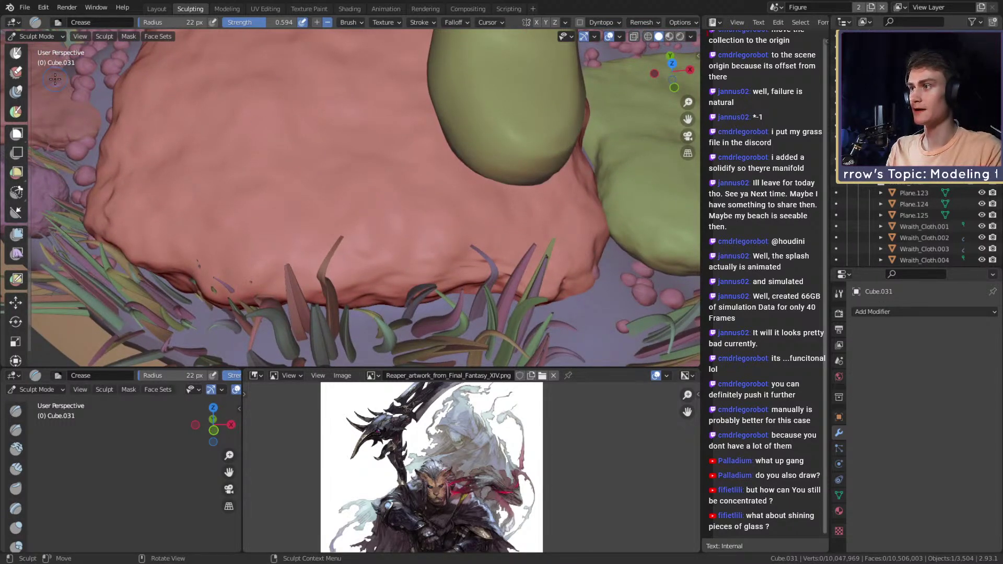
Step: Delete the stray grass blade poking through the large stone's edge in Layout and turn on X-ray display
click(156, 9)
middle_drag(335, 105, 384, 253)
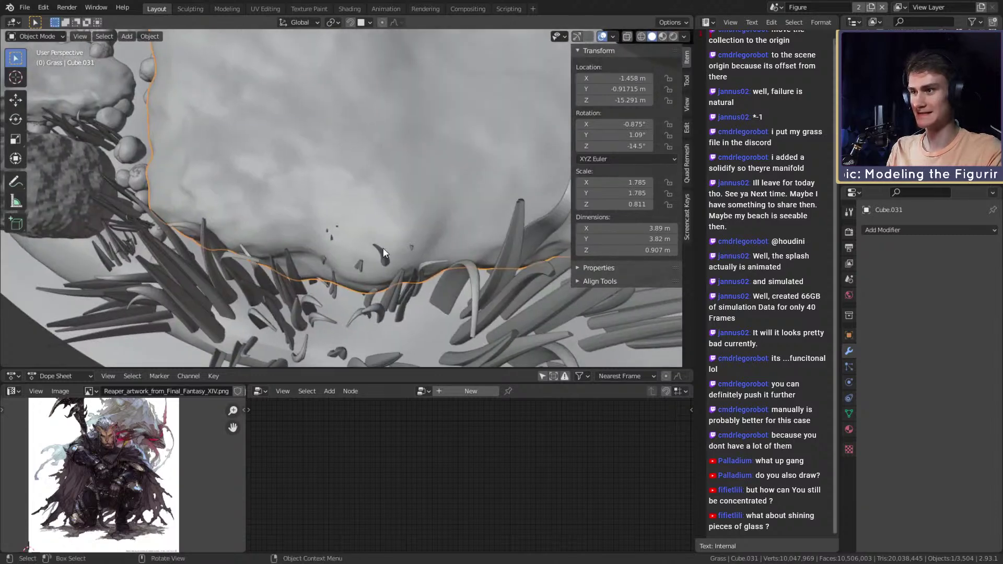
key(Delete)
key(alt+z)
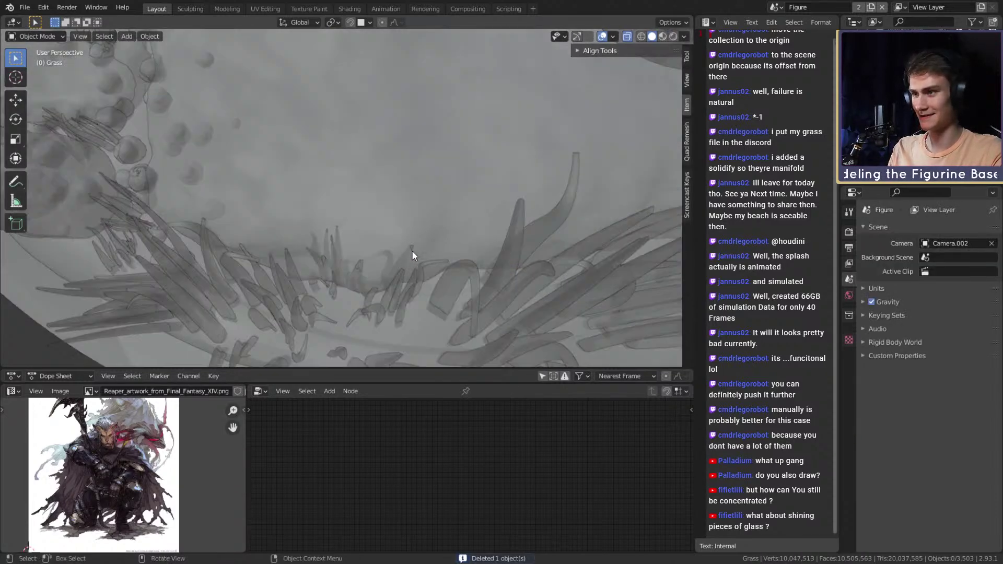
Step: Delete two small grass blades embedded in the large stone's front edge, picking them through the X-ray display
click(417, 260)
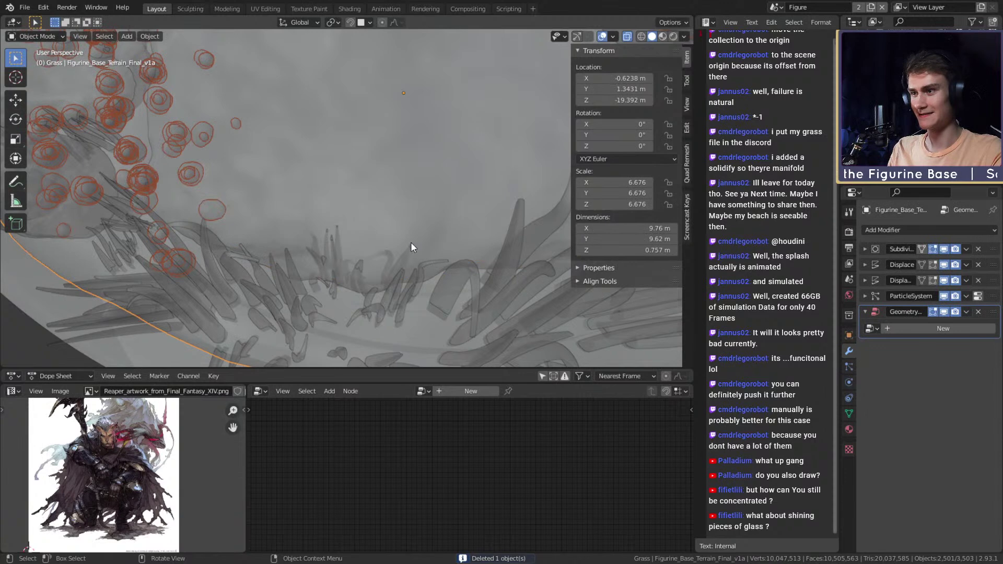
click(423, 259)
click(421, 258)
click(389, 255)
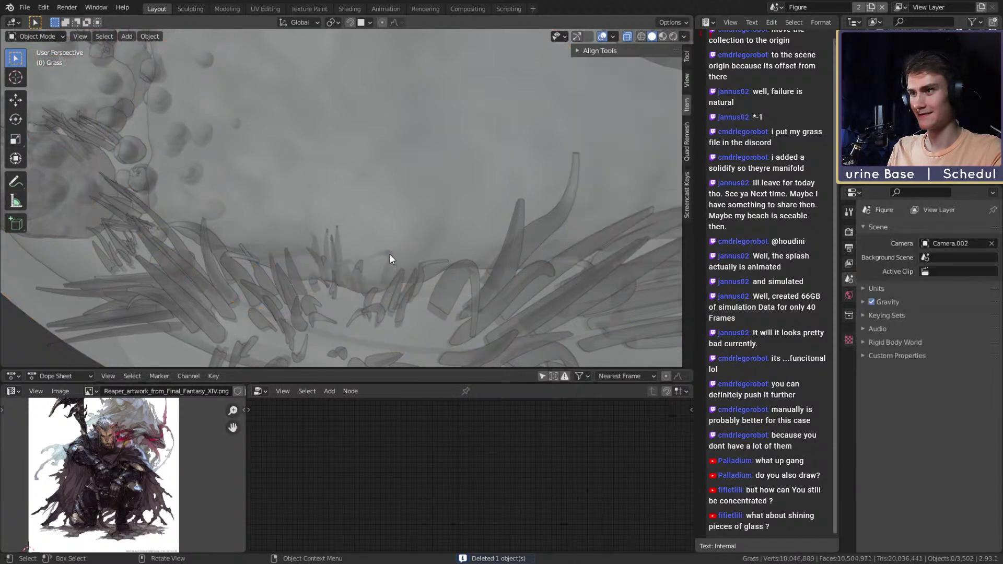
click(393, 259)
click(394, 259)
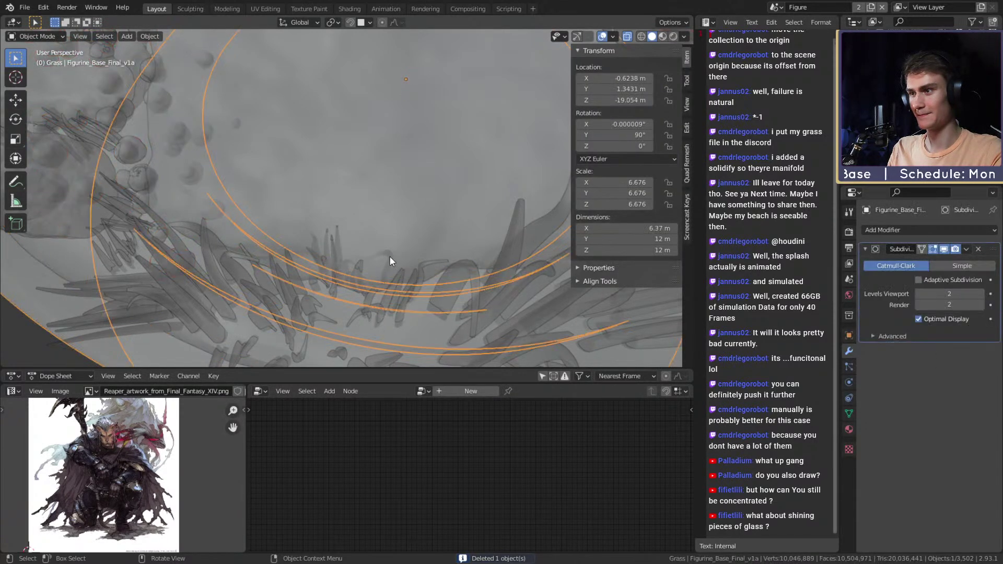
click(399, 265)
click(365, 270)
click(362, 263)
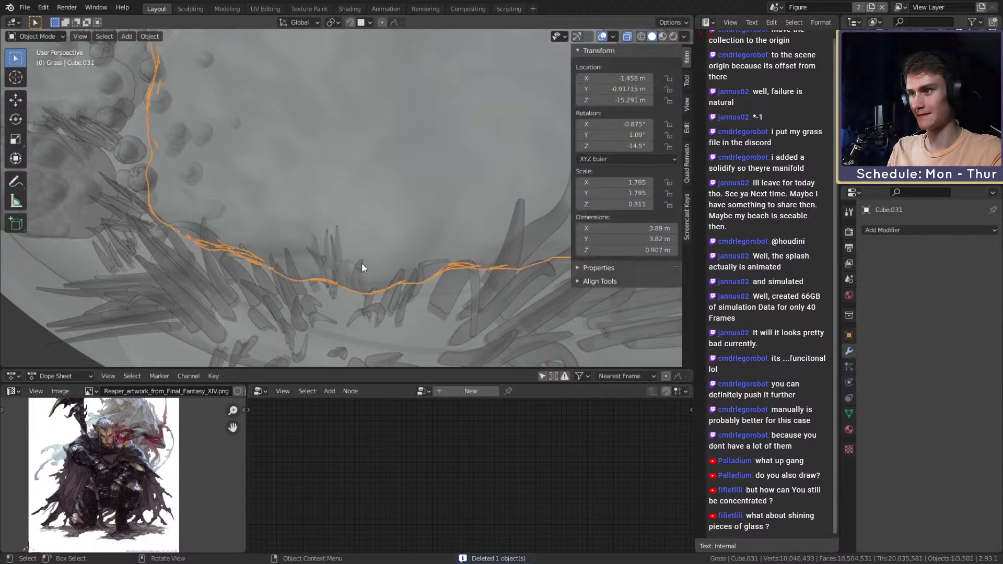
click(377, 270)
click(365, 265)
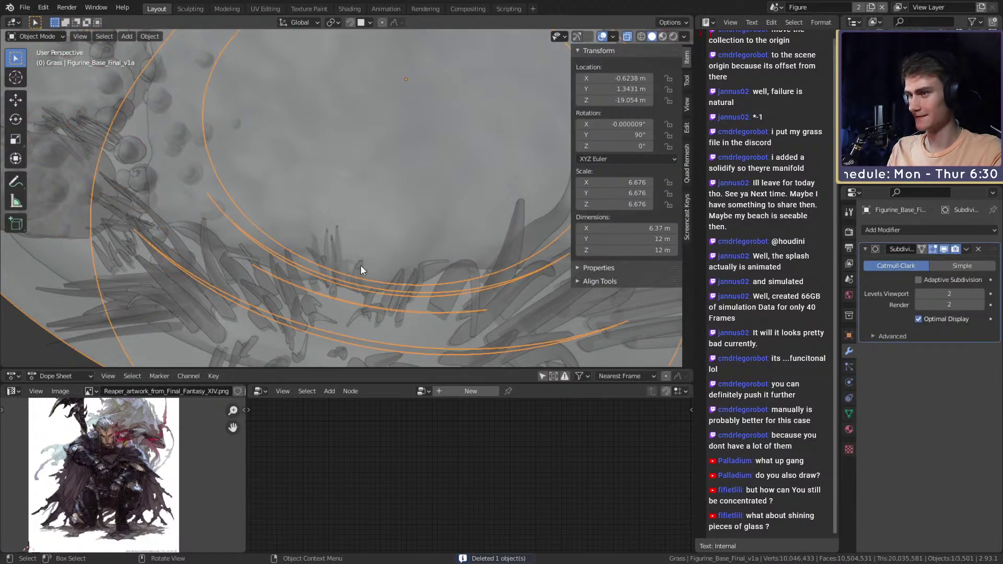
Step: Move the small grass blade at the stone's front edge slightly outward, and delete the tiny blade hidden inside the stone
click(400, 264)
key(g)
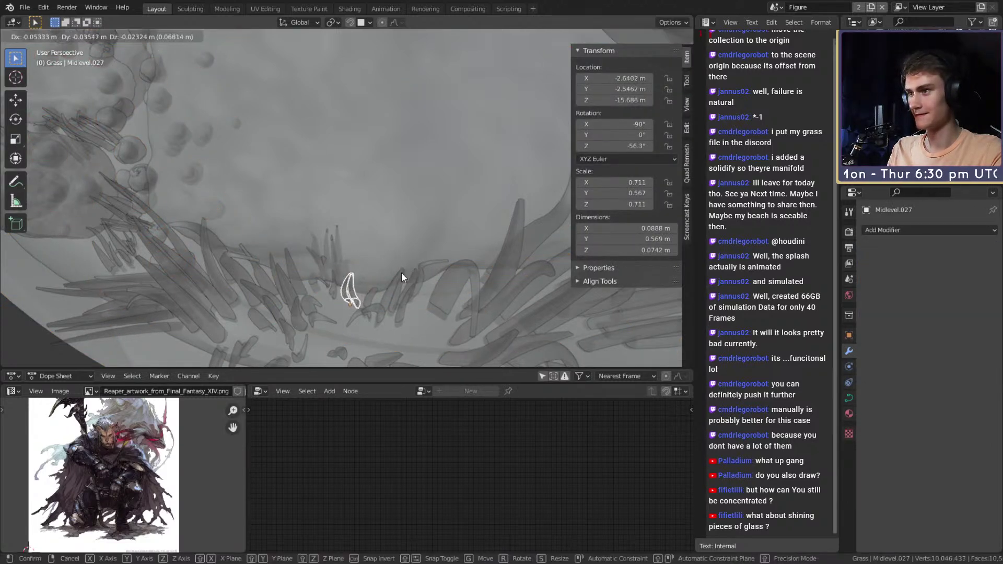
click(400, 272)
click(347, 261)
middle_drag(375, 258, 375, 268)
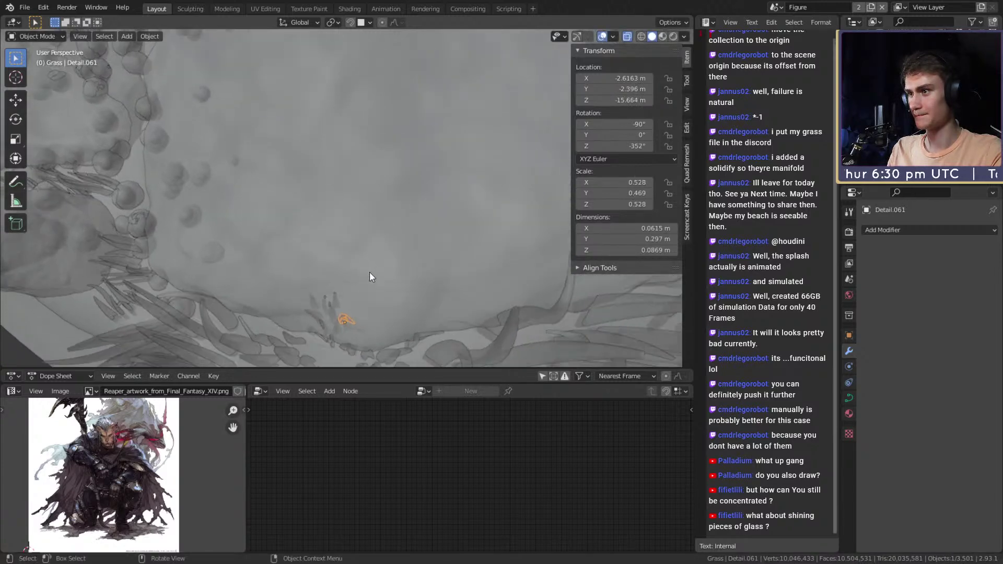
key(Delete)
Step: Delete two more short grass blades from the small clump inside the large stone's front edge
click(333, 309)
click(334, 309)
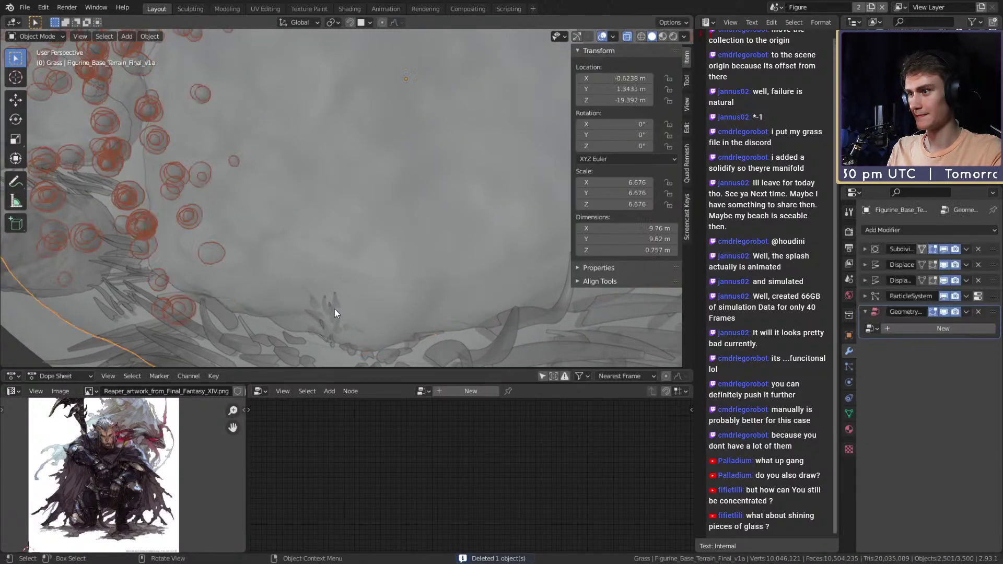
click(333, 309)
click(333, 307)
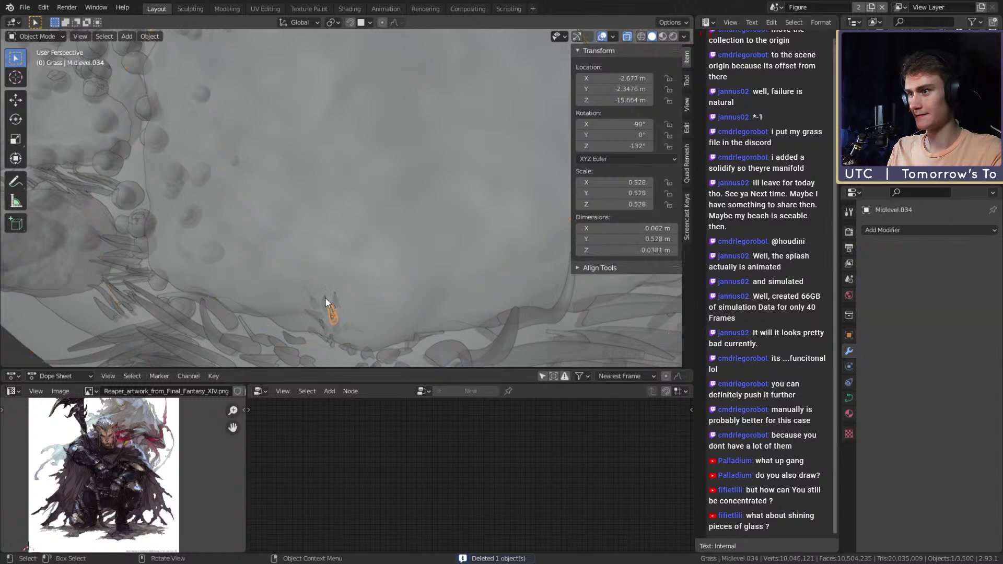
click(325, 298)
click(324, 296)
click(325, 296)
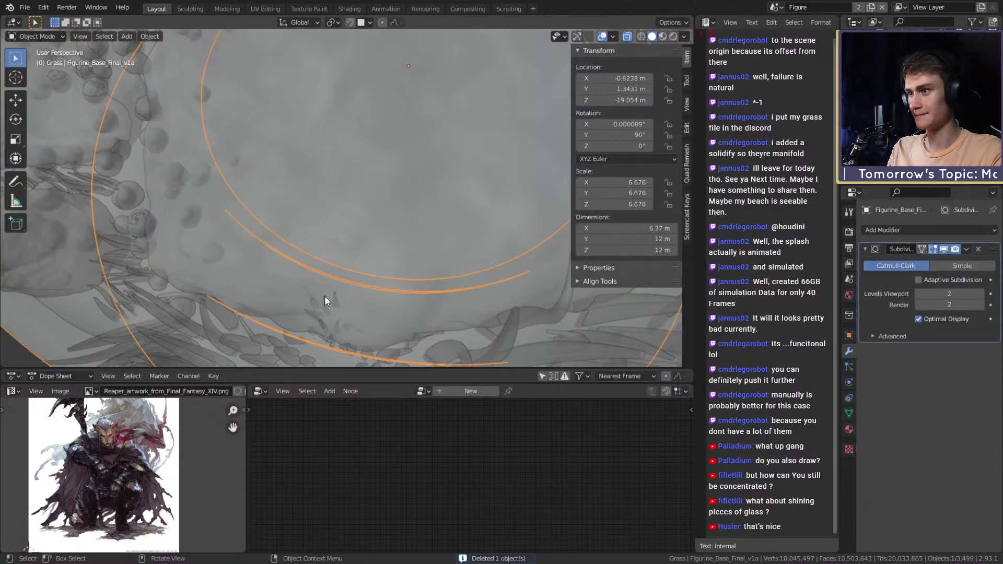
click(324, 296)
key(Delete)
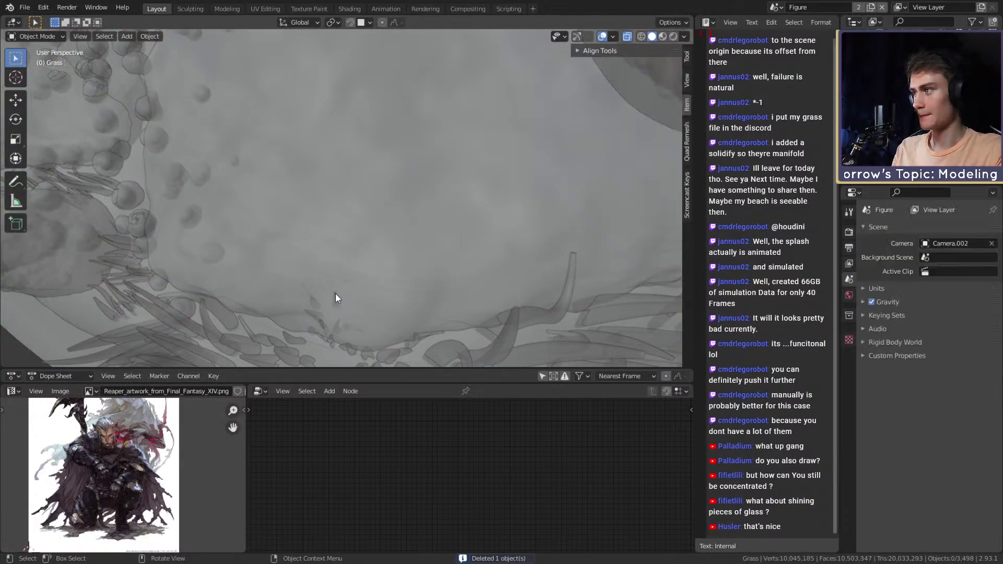
Step: Delete the two remaining upright blades on either side of the hidden clump inside the stone
click(336, 297)
click(335, 295)
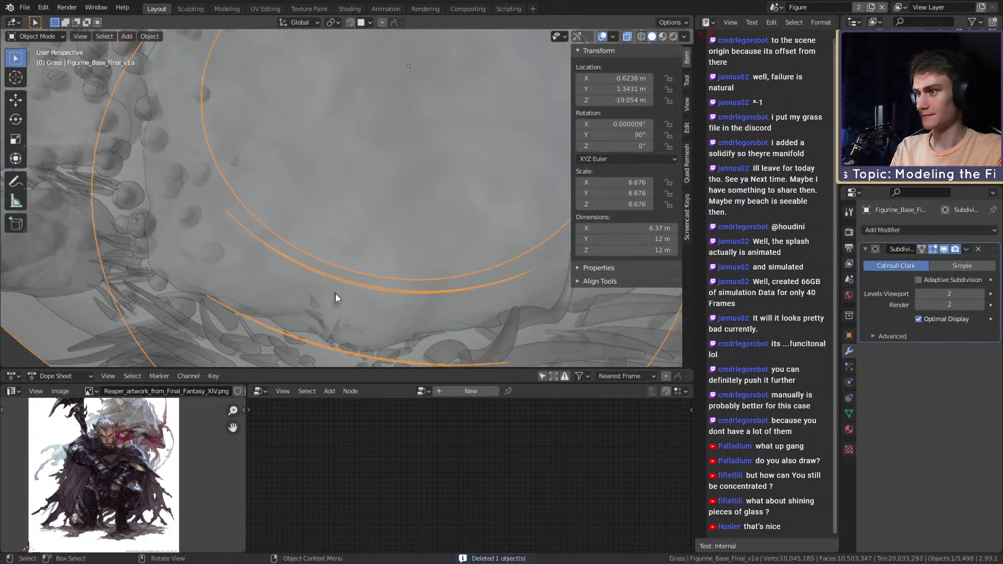
click(336, 294)
key(Delete)
click(308, 295)
click(309, 295)
click(308, 294)
click(308, 295)
click(308, 294)
key(Delete)
Step: Delete the last single blade of the hidden clump, then circle-select and delete the tiny leftover blades beside it
click(310, 312)
click(309, 312)
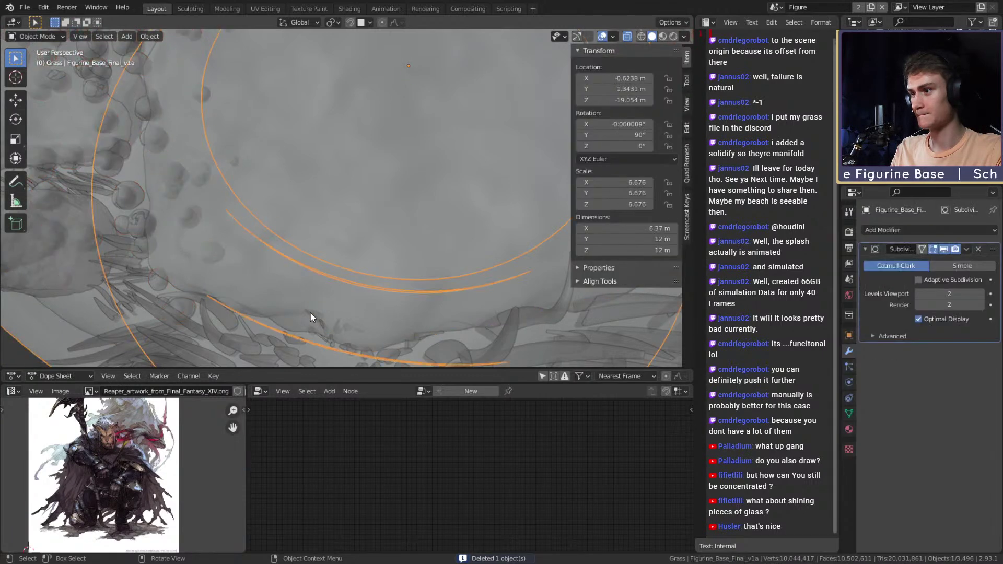
key(Delete)
key(c)
scroll(345, 324, up, 5)
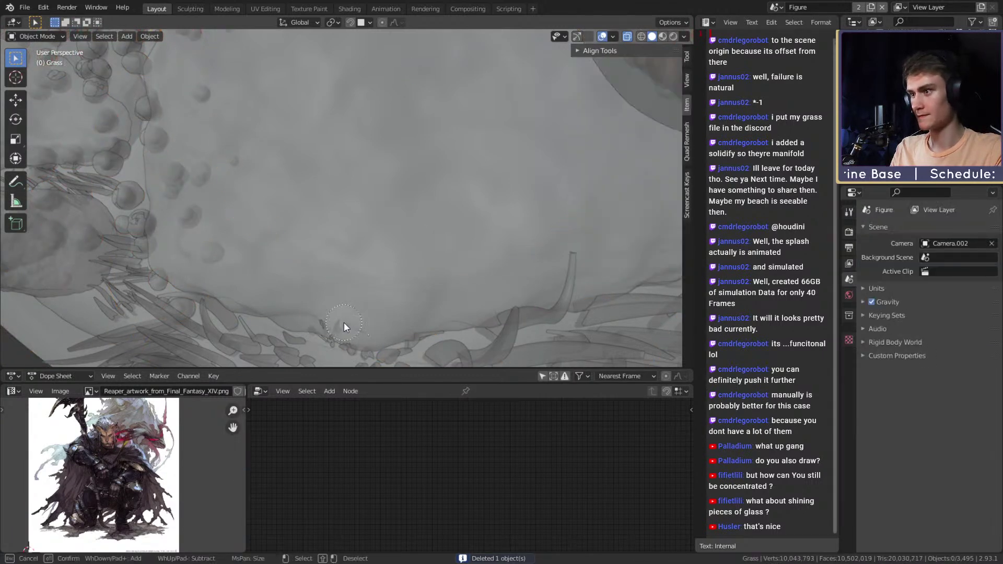
key(Escape)
key(Delete)
Step: Rotate the small grass blade at the large stone's front edge freely with the trackball rotation
middle_drag(318, 315, 347, 290)
click(387, 241)
click(408, 284)
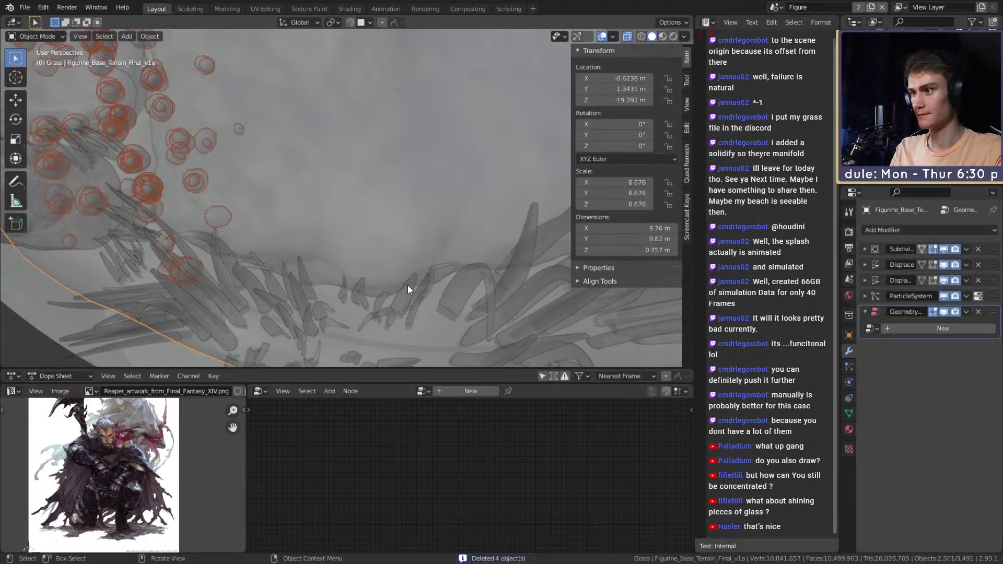
click(345, 293)
click(345, 293)
key(r)
key(r)
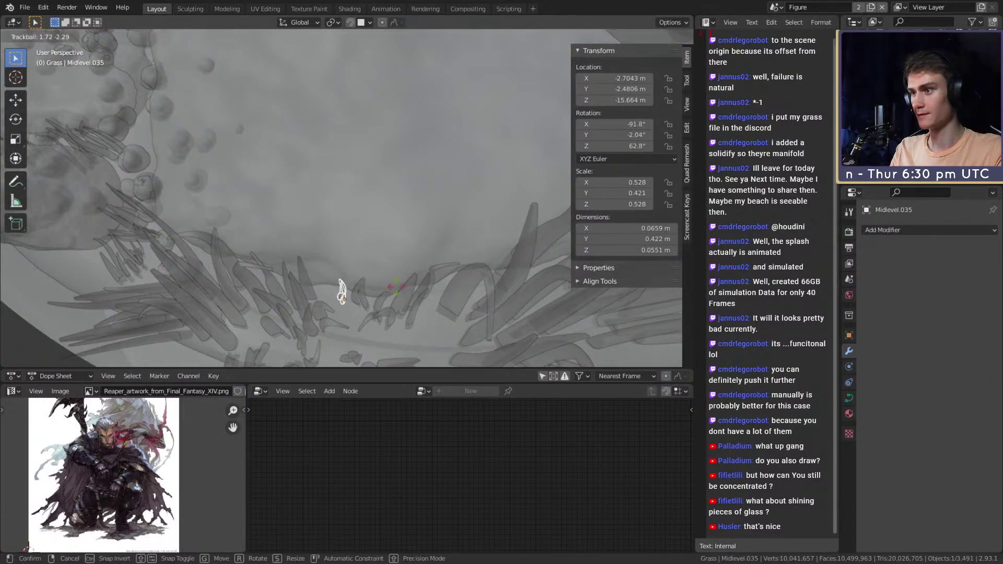
click(396, 287)
Step: Turn off X-ray display, select the large flat stone and open it in the Sculpting workspace
middle_drag(396, 287, 339, 170)
click(339, 170)
scroll(369, 221, up, 5)
mouse_move(369, 221)
middle_down()
mouse_move(349, 173)
mouse_move(376, 224)
middle_up()
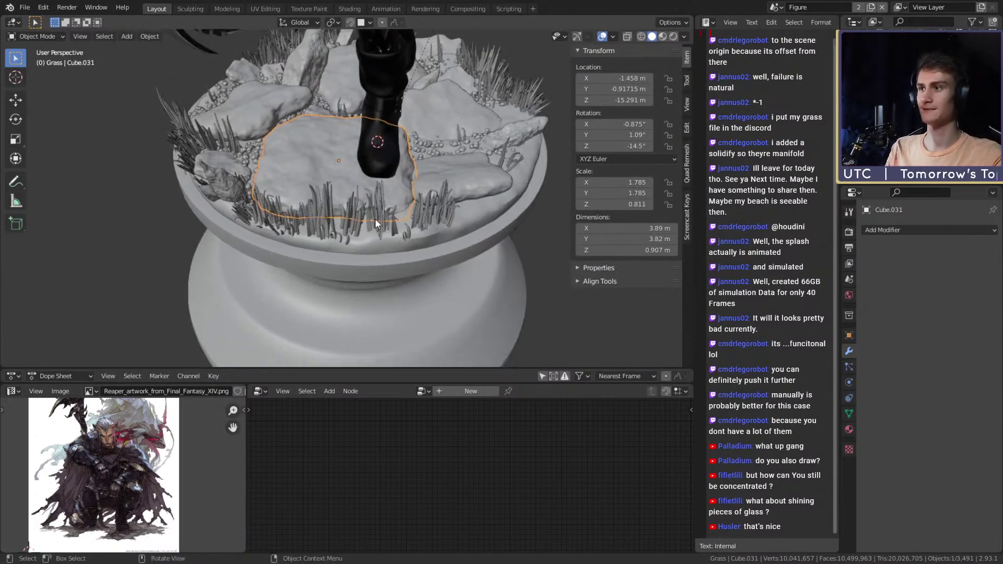
click(191, 8)
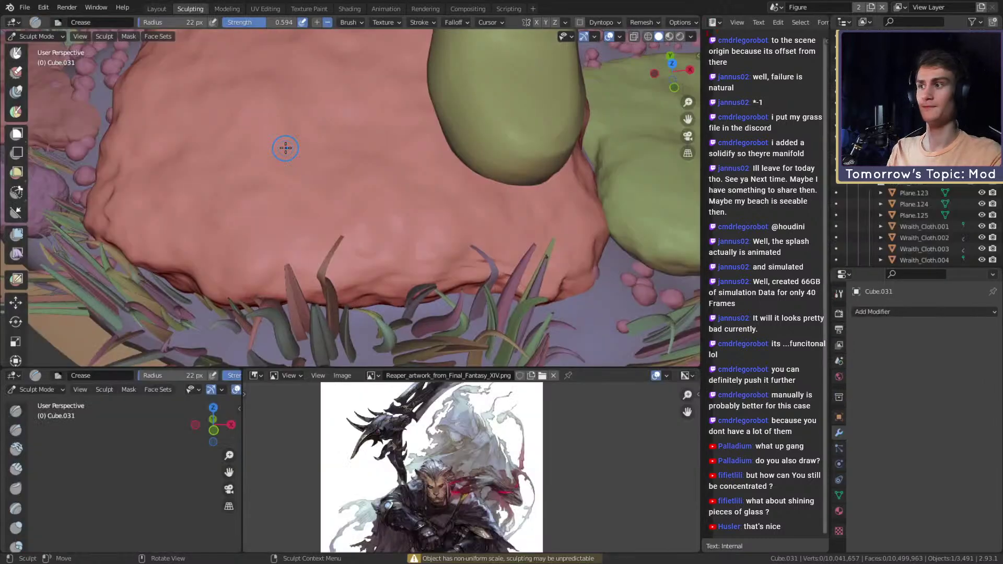
Step: Enlarge the sculpting brush over the large stone and switch to the Mesh Filter tool
shift+middle_drag(425, 253, 435, 222)
key(f)
click(357, 179)
mouse_move(356, 179)
middle_down()
mouse_move(358, 197)
mouse_move(386, 197)
mouse_move(332, 188)
middle_up()
click(18, 236)
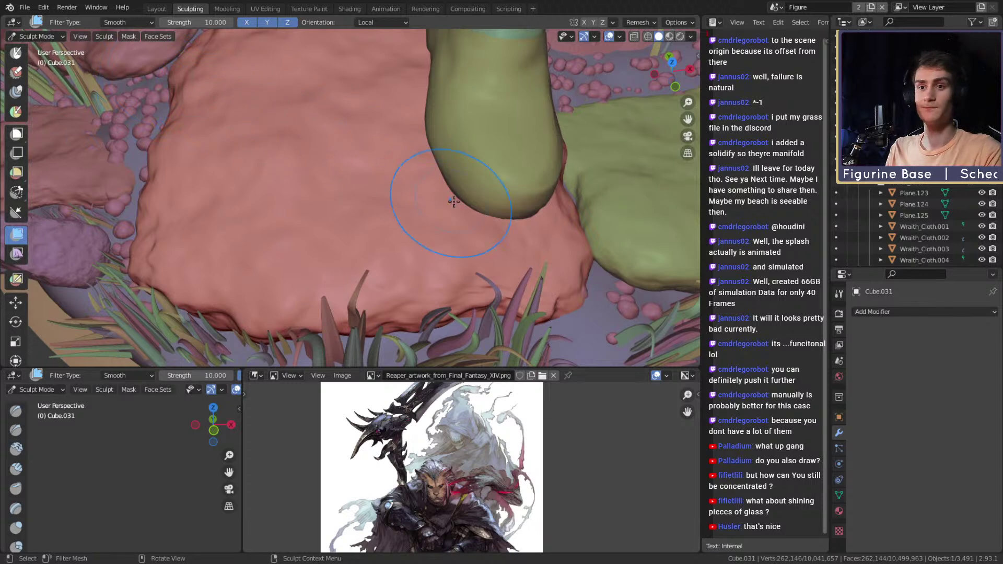
Step: Check the grass along the large stone's front edge in the Layout workspace and return to the Sculpting workspace
click(160, 9)
scroll(303, 244, up, 6)
middle_drag(310, 255, 341, 205)
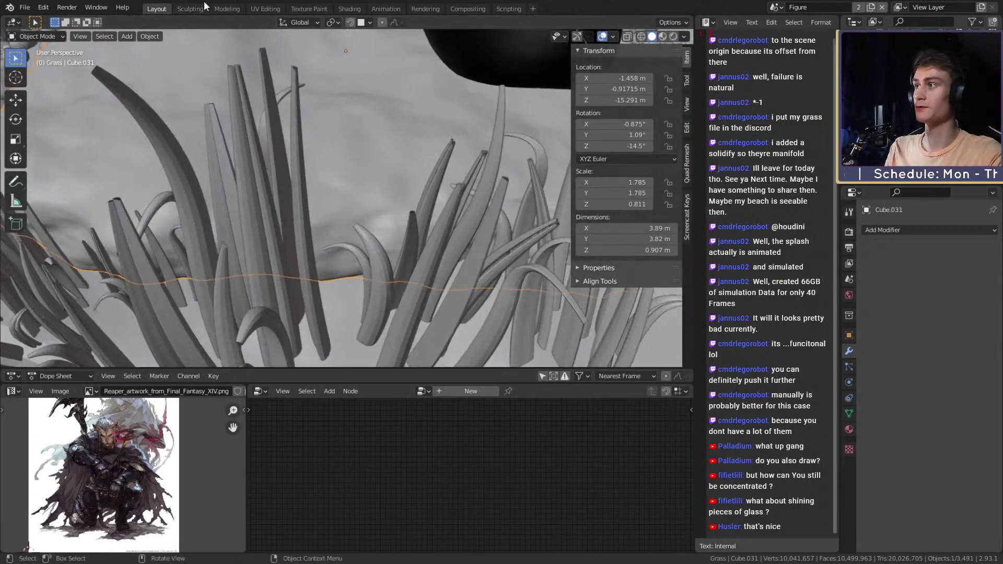
click(190, 9)
Step: Set the Mesh Filter type to Enhance Details and apply it to the large stone at strength 10
scroll(329, 202, up, 2)
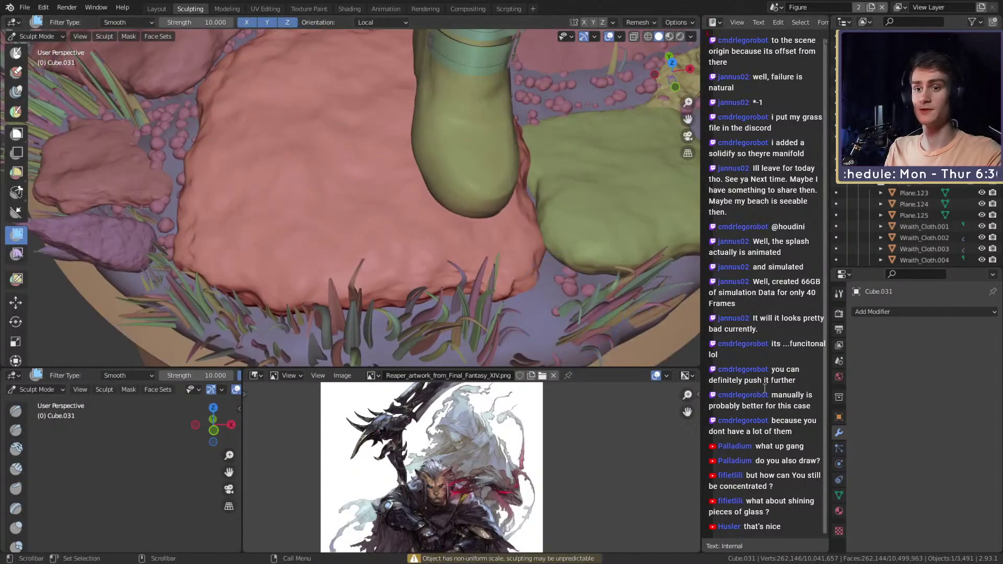
click(839, 294)
click(925, 309)
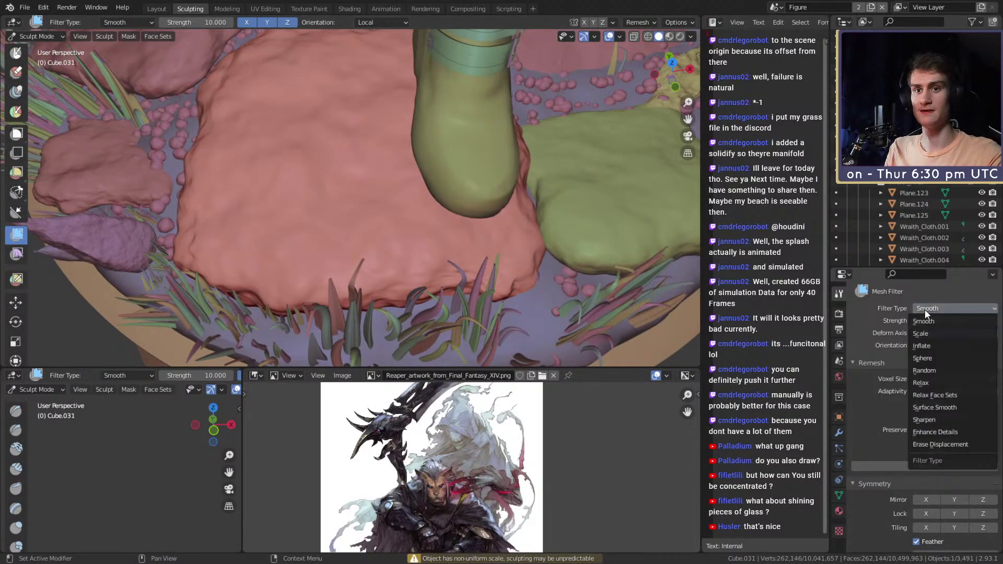
click(931, 432)
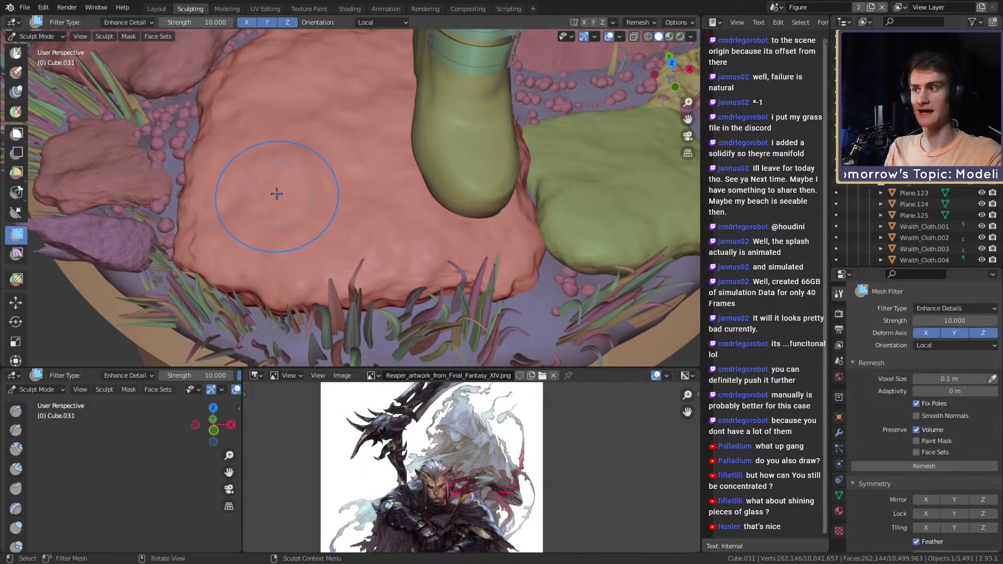
scroll(408, 193, up, 1)
shift+middle_drag(373, 191, 403, 198)
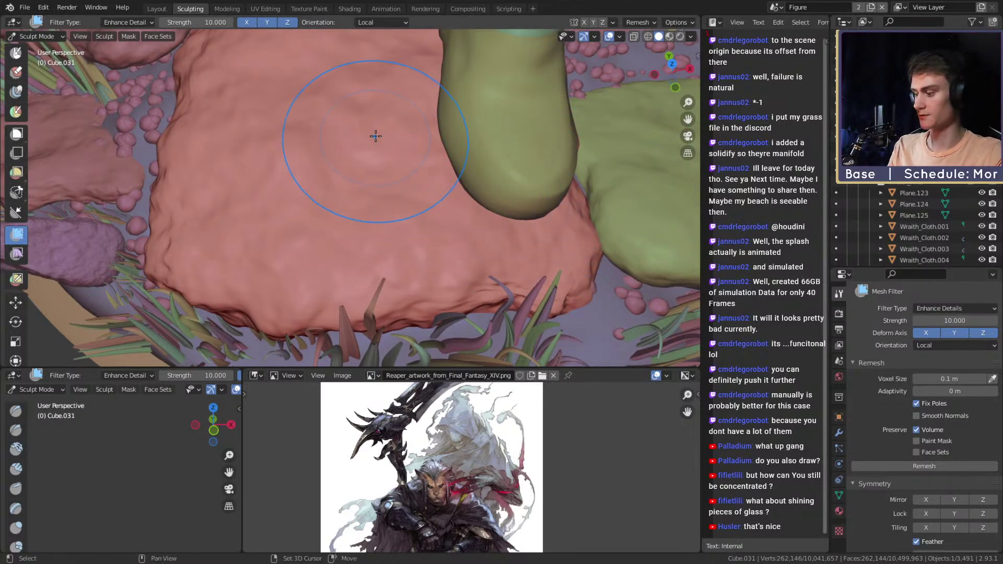
key(shift+f)
click(402, 139)
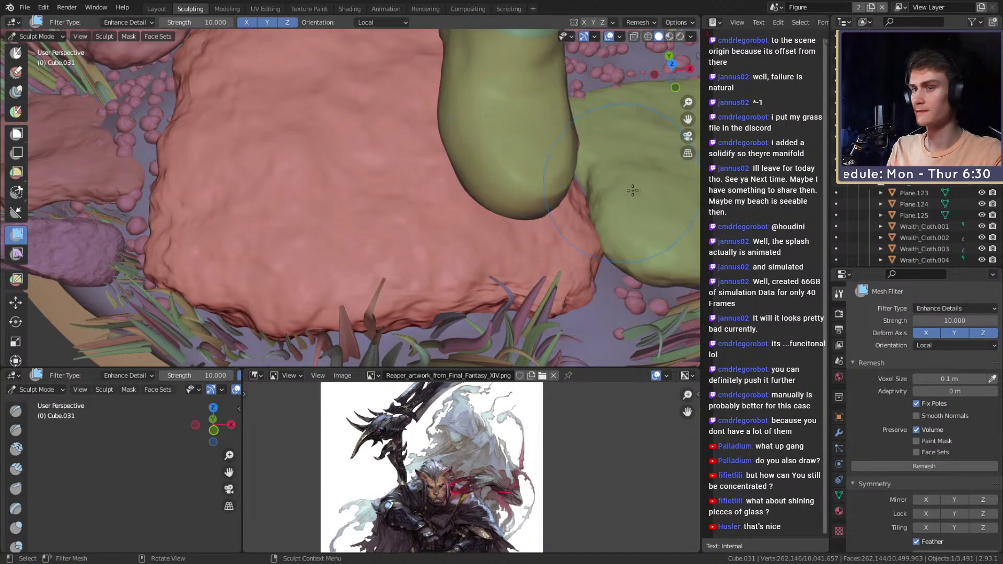
click(945, 323)
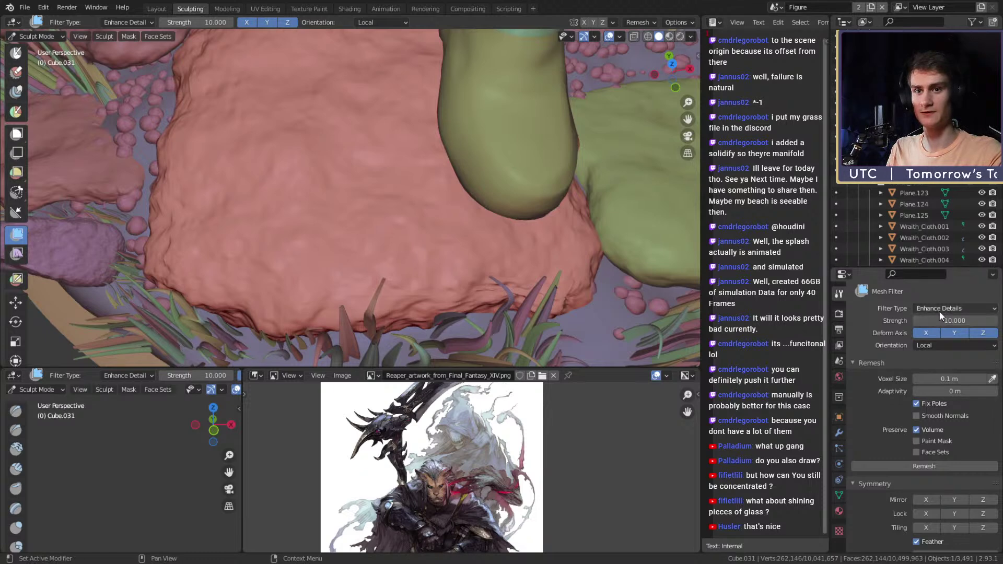
drag(330, 194, 449, 197)
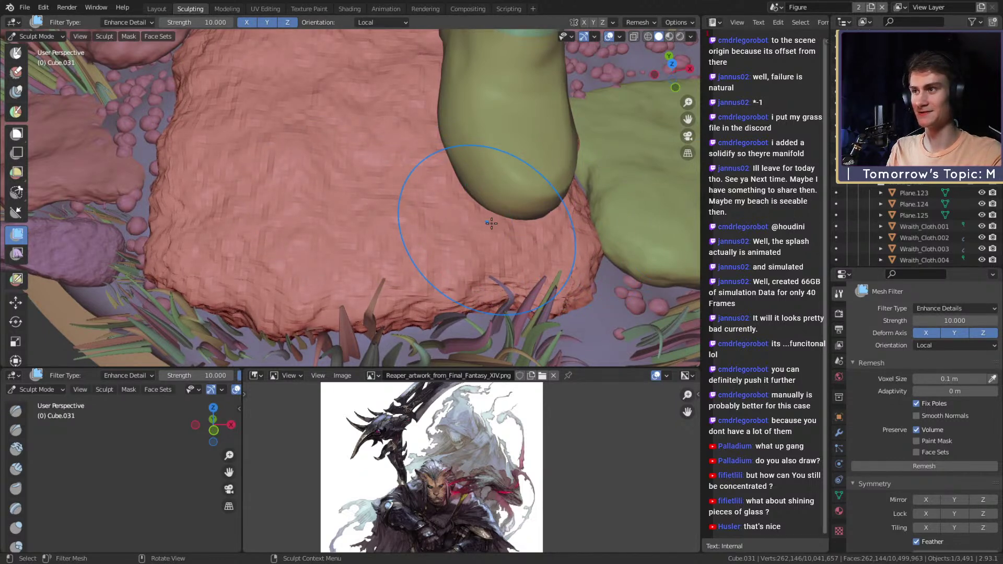
middle_drag(418, 214, 354, 216)
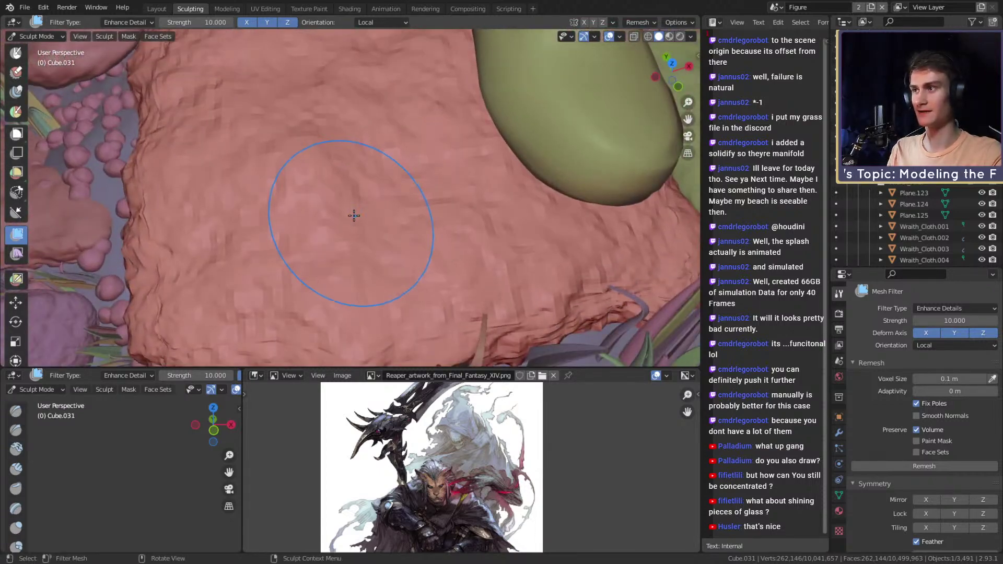
Step: Switch to the Crease brush for the large stone with strength 1.000 and a radius of 19 px
mouse_move(439, 179)
middle_down()
mouse_move(425, 202)
mouse_move(406, 193)
middle_up()
key(shift+c)
middle_drag(342, 246, 345, 220)
alt+drag(345, 220, 340, 238)
key(f)
click(343, 219)
ctrl+alt+drag(212, 130, 374, 267)
middle_drag(373, 267, 360, 219)
scroll(360, 218, up, 8)
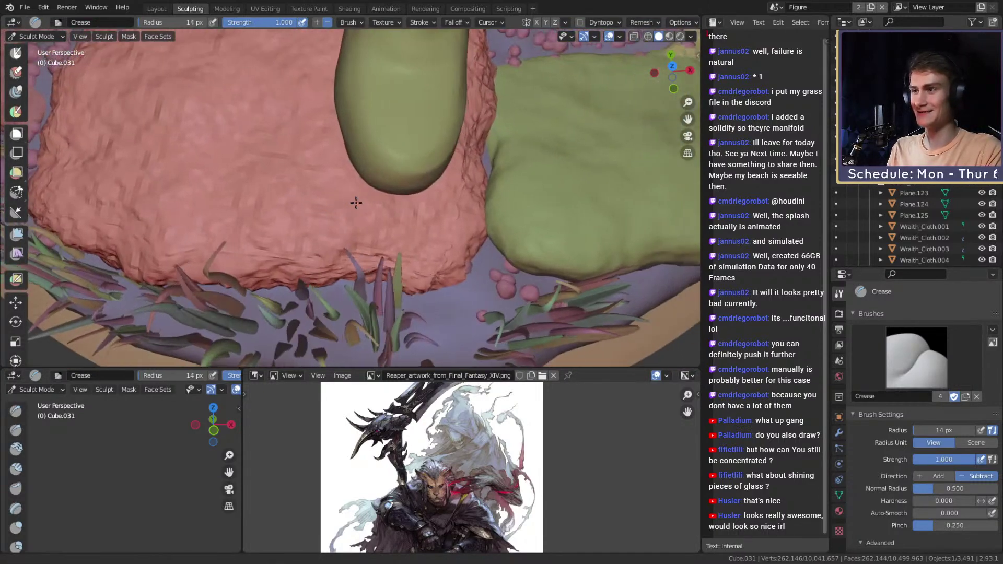
scroll(365, 216, up, 5)
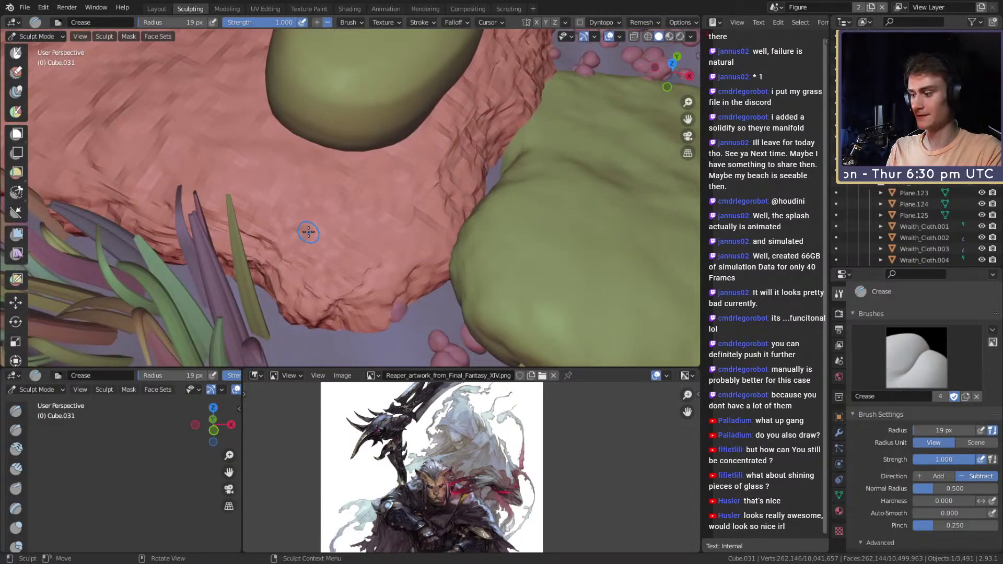
key(shift+f)
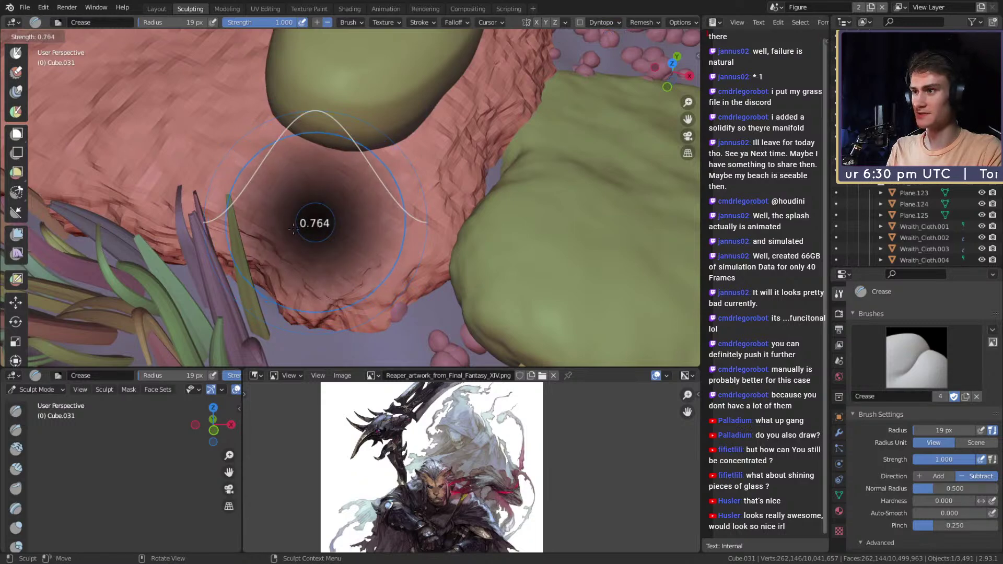
key(Escape)
Step: Pick the Clay Strips brush for the stone's front corner and set its radius to 21 px
mouse_move(282, 228)
middle_down()
mouse_move(408, 221)
mouse_move(397, 188)
mouse_move(362, 207)
middle_up()
mouse_move(358, 201)
alt+mouse_down()
mouse_move(361, 137)
mouse_move(351, 199)
alt+mouse_up()
ctrl+alt+drag(351, 199, 342, 162)
key(c)
middle_drag(306, 216, 316, 199)
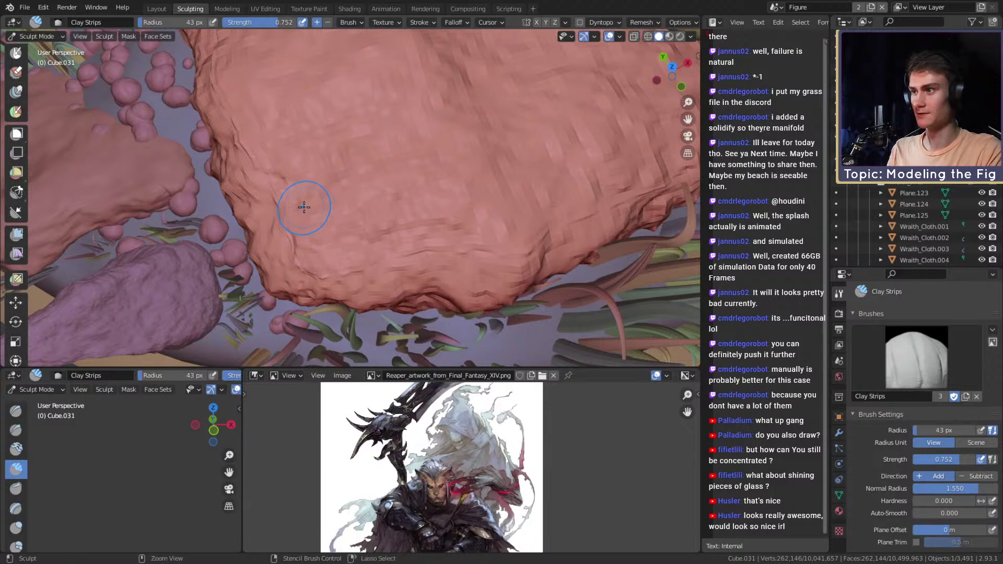
key(f)
click(324, 212)
Step: Build up rough layers on the large stone's front corner with Clay Strips, raising the radius from 21 to 30 px
drag(299, 210, 303, 200)
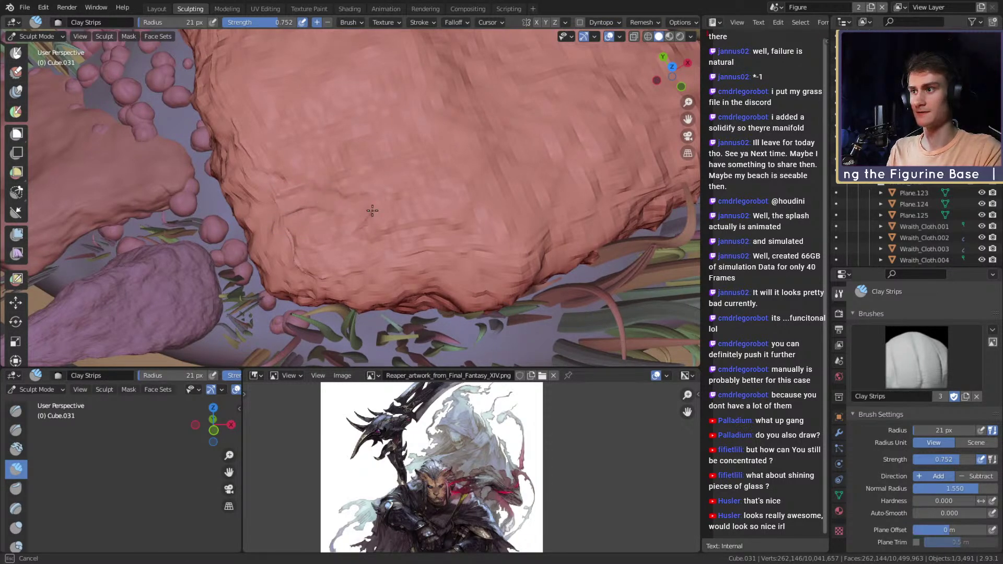
drag(345, 261, 301, 246)
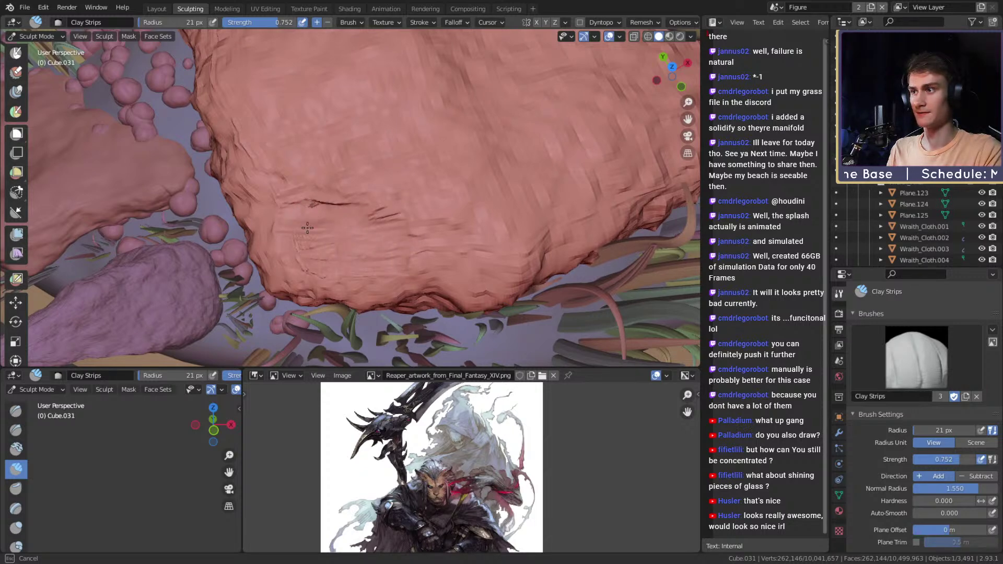
drag(313, 283, 360, 276)
drag(278, 248, 313, 250)
mouse_move(314, 249)
middle_down()
mouse_move(347, 234)
mouse_move(323, 213)
middle_up()
key(f)
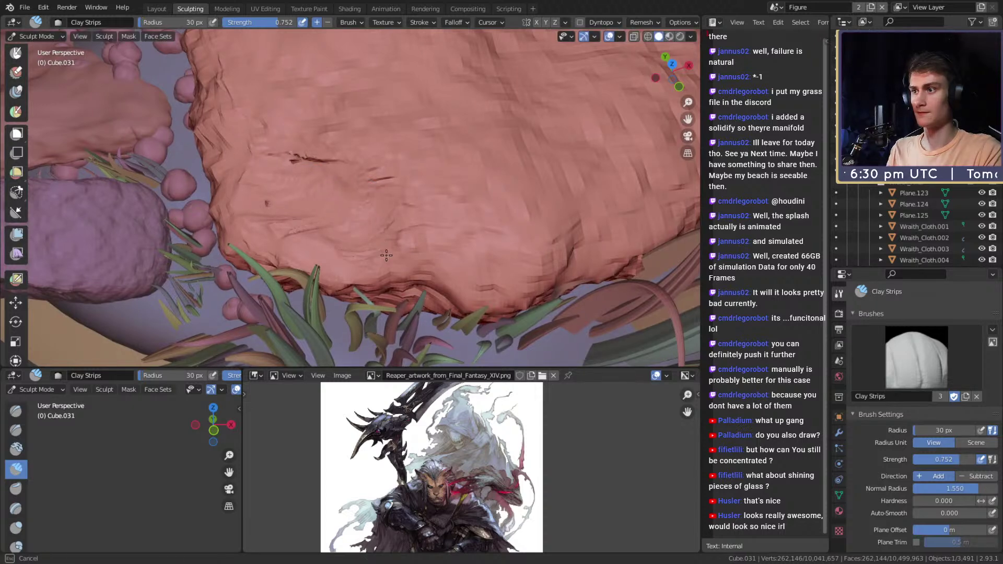
click(313, 215)
mouse_move(312, 215)
mouse_down()
mouse_move(349, 248)
mouse_move(351, 183)
mouse_move(400, 195)
mouse_move(347, 231)
mouse_up()
key(f)
click(330, 240)
Step: Carve an arched crack around the stone's front corner using the Crease brush at a radius of 15 px
key(shift+c)
scroll(329, 186, up, 3)
mouse_move(329, 186)
mouse_down()
mouse_move(328, 172)
mouse_move(268, 243)
mouse_up()
key(f)
click(294, 209)
drag(294, 205, 286, 211)
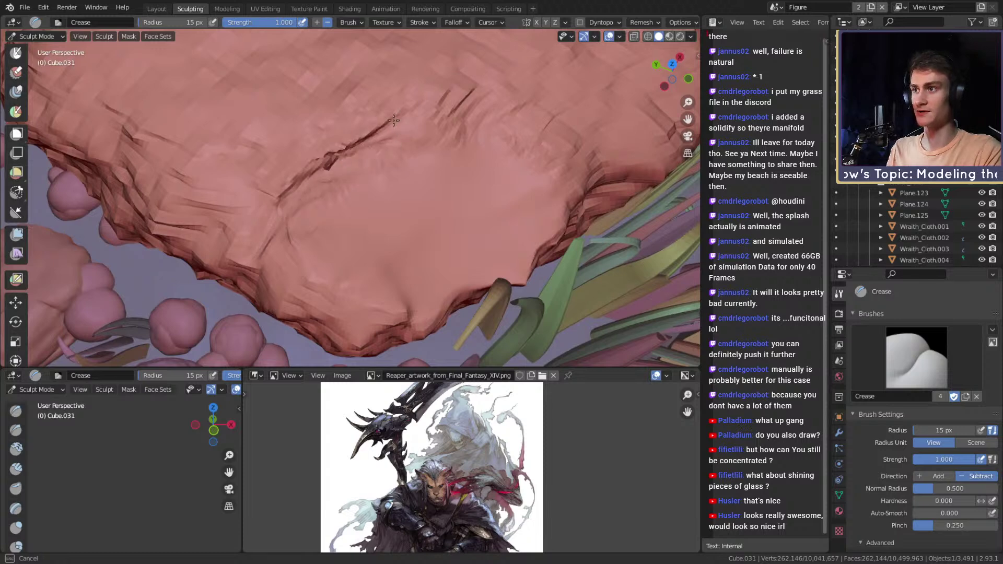
drag(423, 125, 472, 128)
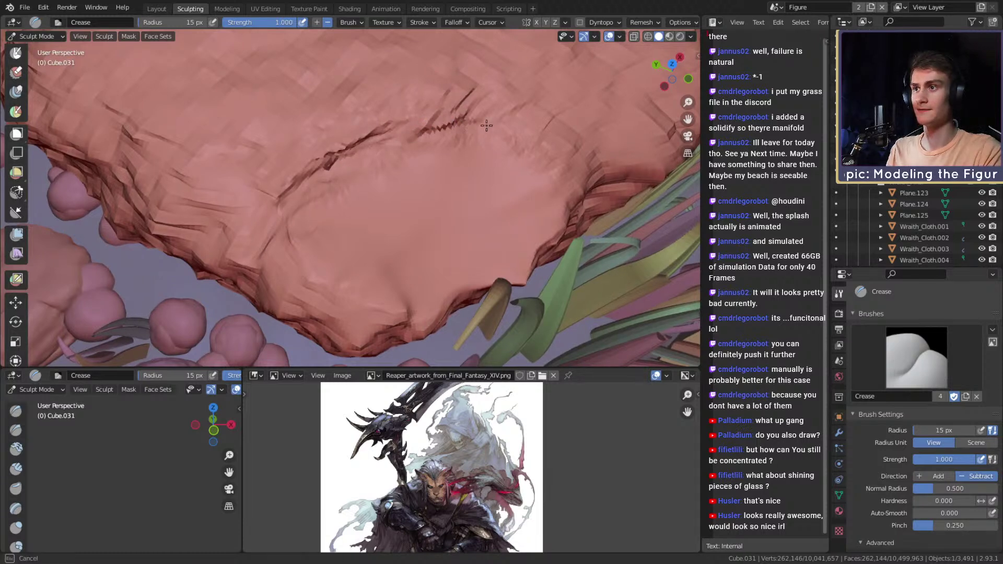
drag(529, 167, 574, 171)
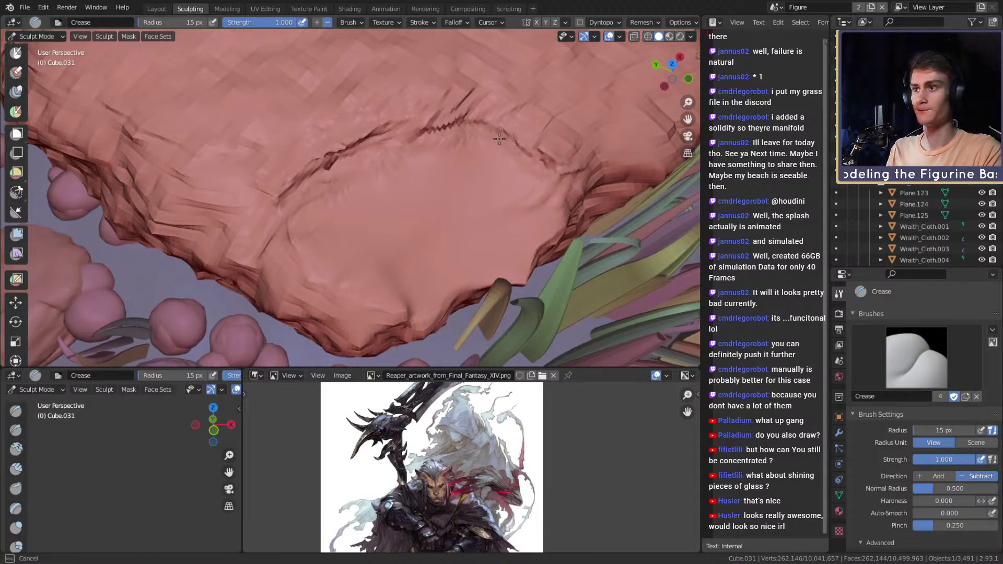
Step: Roughen the area enclosed by the arched crack with Clay Strips at radii of 37 px and 27 px
key(c)
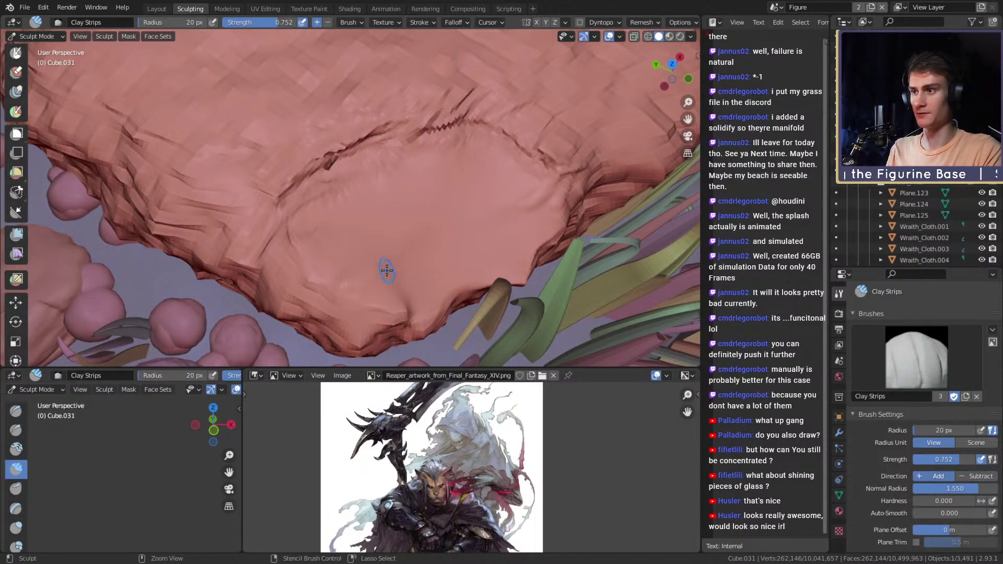
key(f)
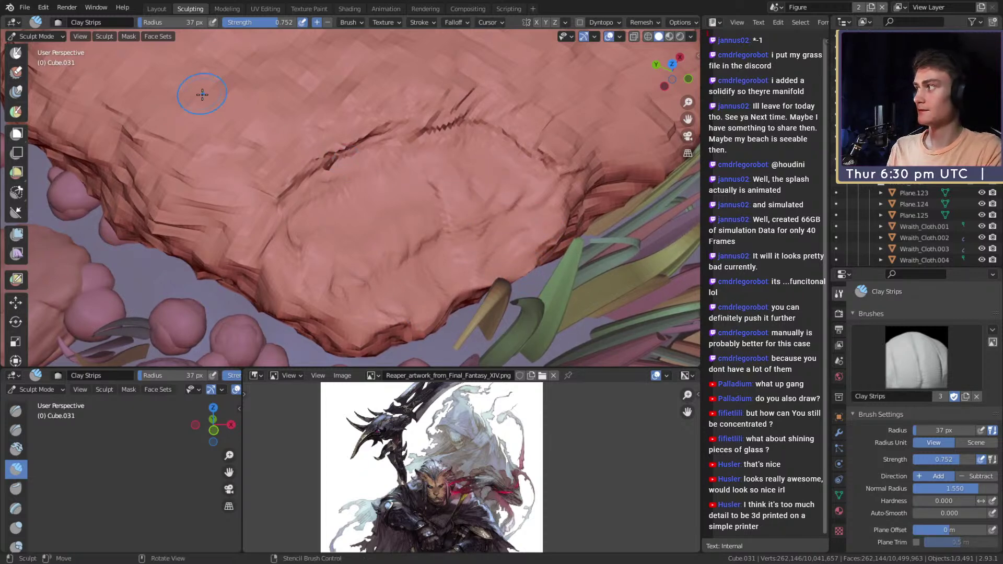
mouse_move(424, 209)
middle_down()
mouse_move(352, 217)
mouse_move(421, 197)
mouse_move(409, 199)
middle_up()
key(f)
click(408, 200)
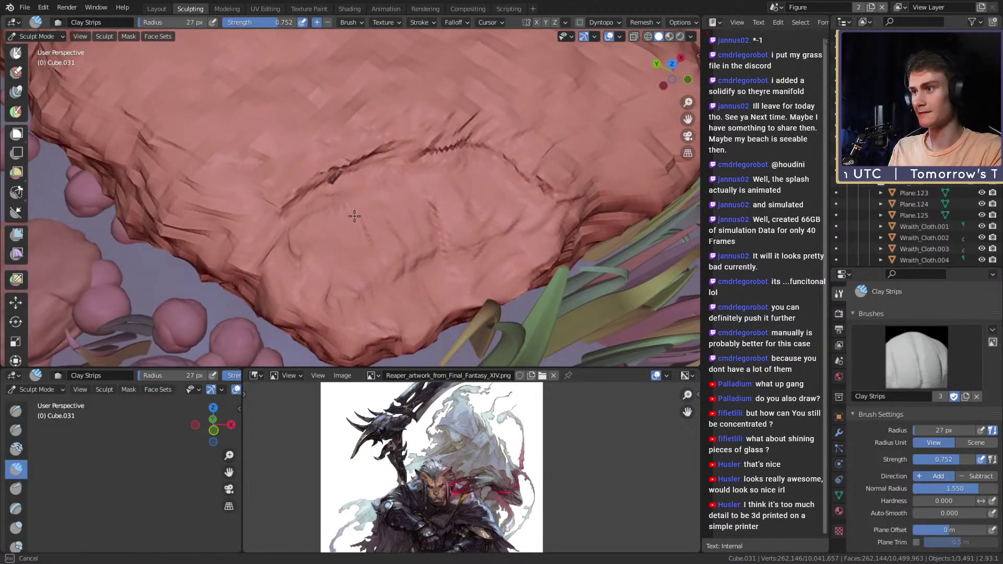
middle_drag(374, 226, 344, 234)
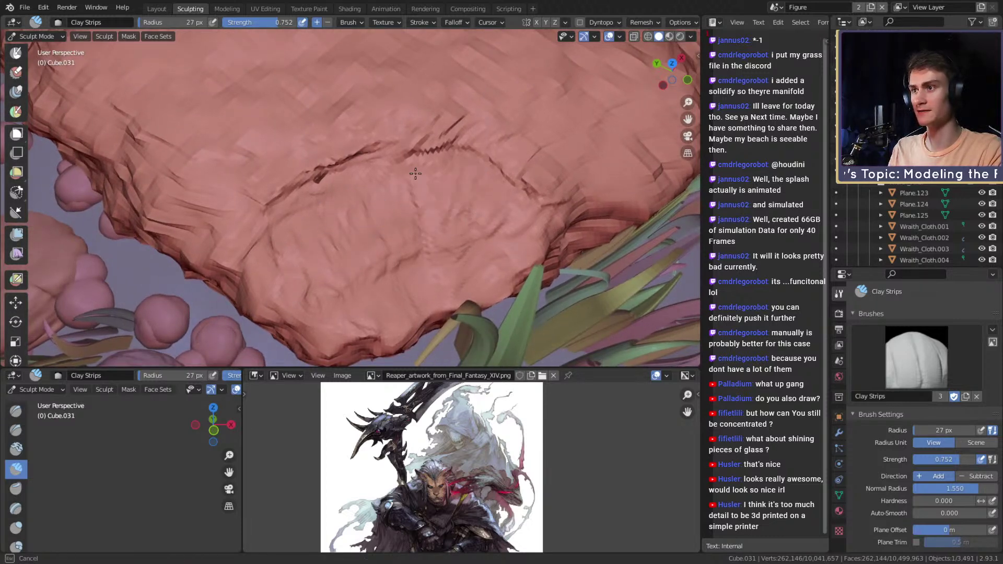
scroll(398, 181, down, 5)
scroll(396, 189, up, 6)
middle_drag(397, 190, 302, 140)
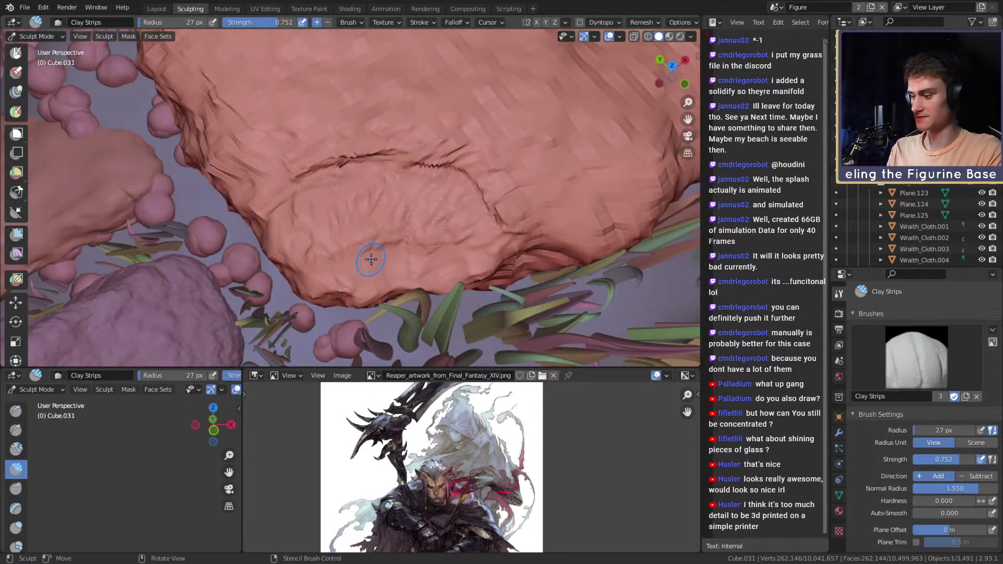
Step: Reshape the large stone's front edge with the Snake Hook brush, using a radius of about 103 px
key(k)
key(f)
click(405, 259)
middle_drag(389, 266, 377, 258)
key(f)
click(398, 261)
drag(365, 288, 354, 255)
mouse_move(370, 262)
middle_down()
mouse_move(363, 226)
mouse_move(351, 269)
middle_up()
key(f)
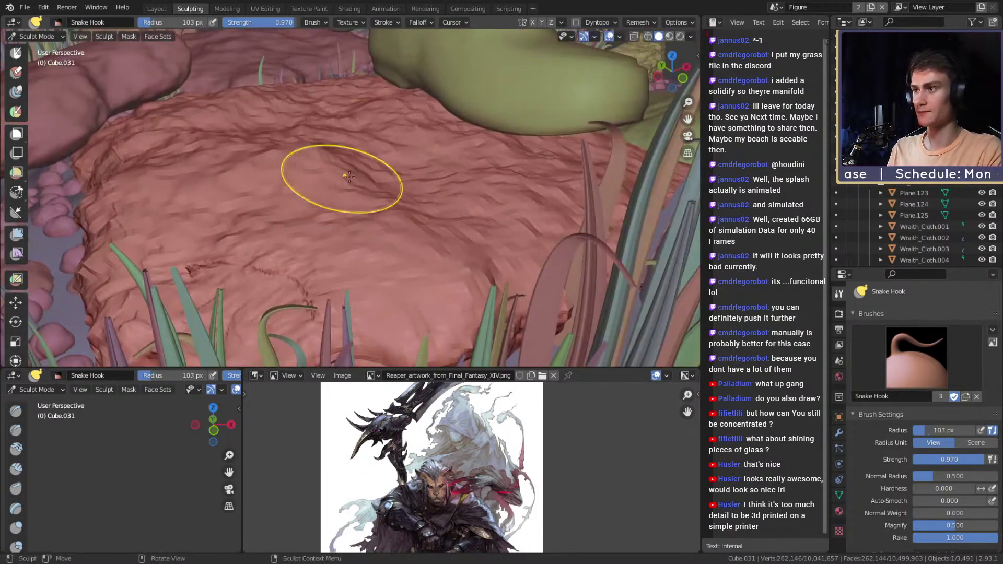
click(344, 176)
Step: Switch to the Crease brush and carve a short diagonal groove on the stone's top near its front edge
key(shift+c)
key(f)
click(351, 191)
mouse_move(351, 195)
middle_down()
mouse_move(339, 232)
mouse_move(353, 240)
mouse_move(342, 242)
middle_up()
key(f)
click(352, 251)
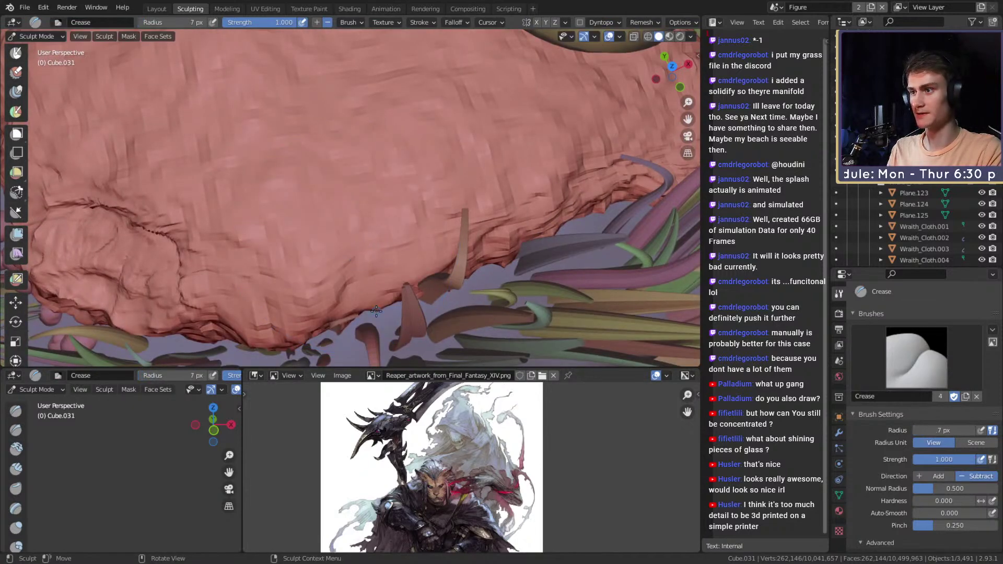
key(f)
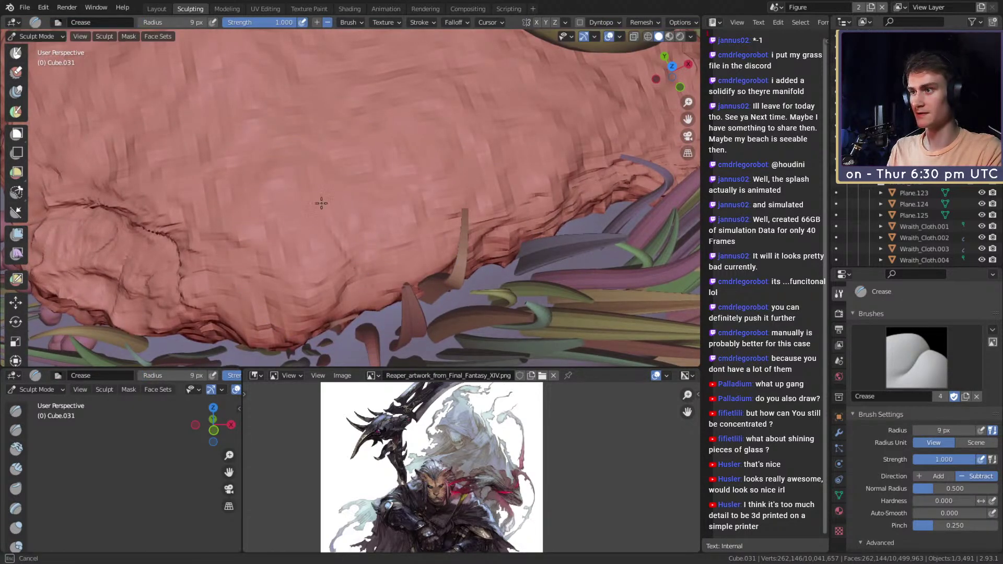
click(347, 157)
mouse_move(347, 157)
mouse_down()
mouse_move(331, 206)
mouse_move(337, 234)
mouse_up()
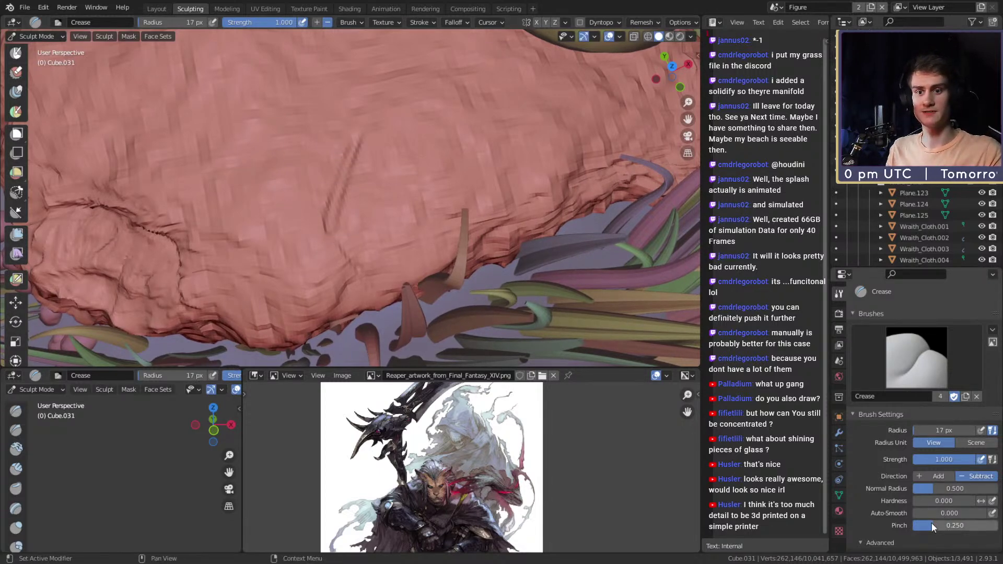
Step: Set the Crease brush's Pinch to 0.5 and extend the groove in both directions, towards the front edge and the boot
text(0.5)
key(Return)
mouse_move(368, 284)
mouse_down()
mouse_move(331, 217)
mouse_move(363, 125)
mouse_up()
shift+middle_drag(362, 119, 359, 191)
drag(343, 232, 377, 143)
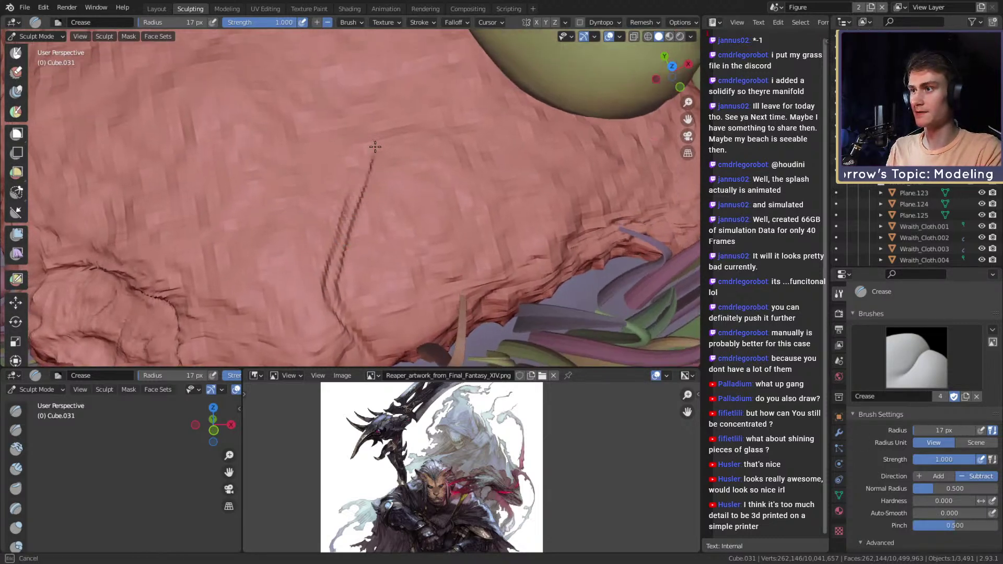
shift+middle_drag(444, 113, 394, 202)
mouse_move(394, 201)
mouse_down()
mouse_move(401, 157)
mouse_move(381, 107)
mouse_move(340, 63)
mouse_up()
Step: Continue the crack across the top of the stone so that it runs alongside the boot
key(f)
click(355, 64)
shift+middle_drag(337, 306, 339, 156)
mouse_move(285, 233)
mouse_down()
mouse_move(328, 317)
mouse_move(286, 212)
mouse_move(323, 116)
mouse_up()
key(f)
click(310, 287)
shift+middle_drag(328, 133, 317, 195)
Step: Widen and deepen the crack's lower section with Crease strokes, raising the radius to 38 px
key(f)
click(313, 201)
mouse_move(313, 201)
mouse_down()
mouse_move(287, 264)
mouse_move(308, 313)
mouse_move(280, 311)
mouse_move(299, 214)
mouse_move(329, 155)
mouse_up()
click(288, 315)
mouse_move(330, 157)
shift+middle_down()
mouse_move(334, 197)
mouse_move(376, 178)
shift+middle_up()
key(f)
click(336, 194)
key(f)
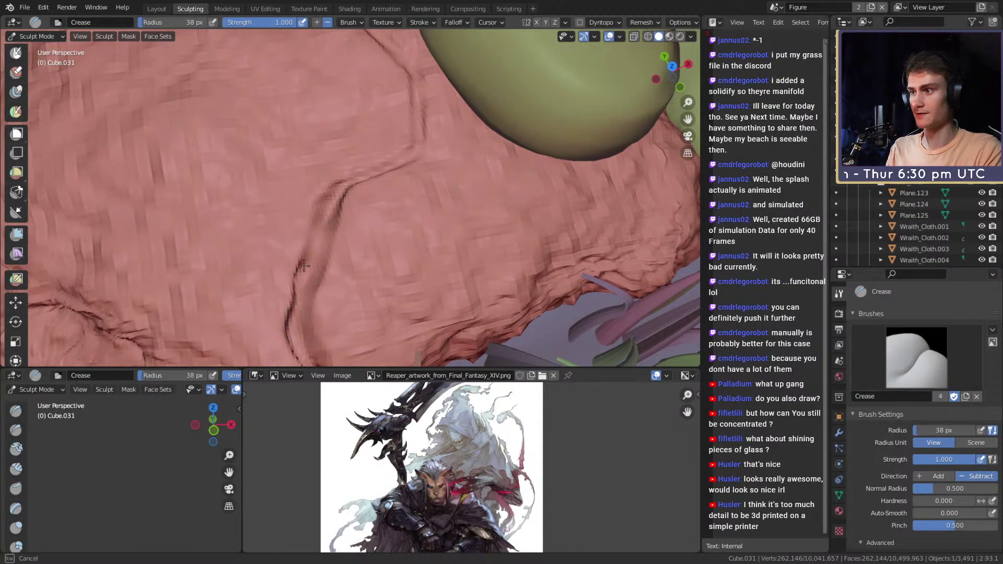
Step: Sharpen the upper part of the crack beside the boot using Crease radii of 18 px and 8 px
scroll(337, 201, up, 2)
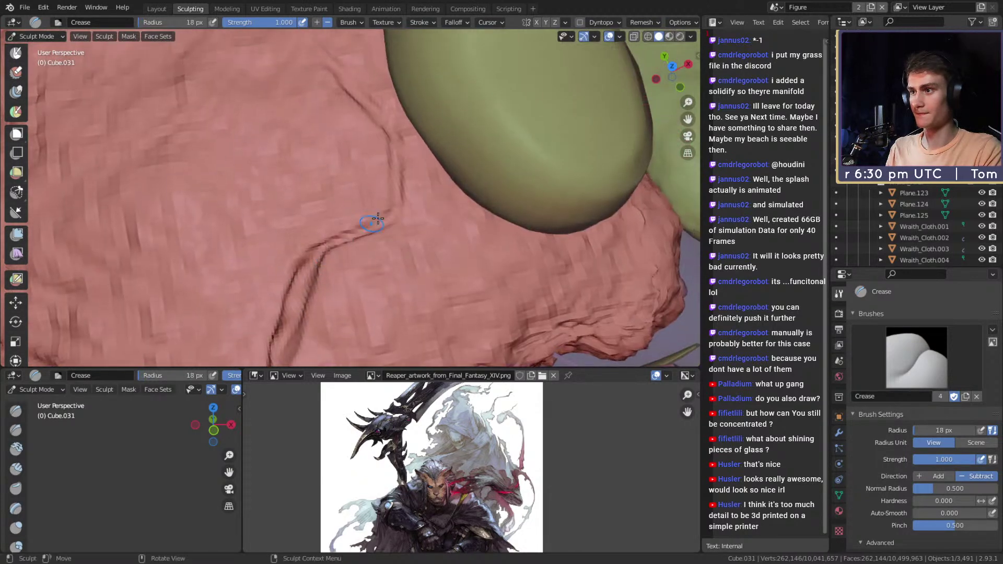
middle_drag(358, 235, 381, 224)
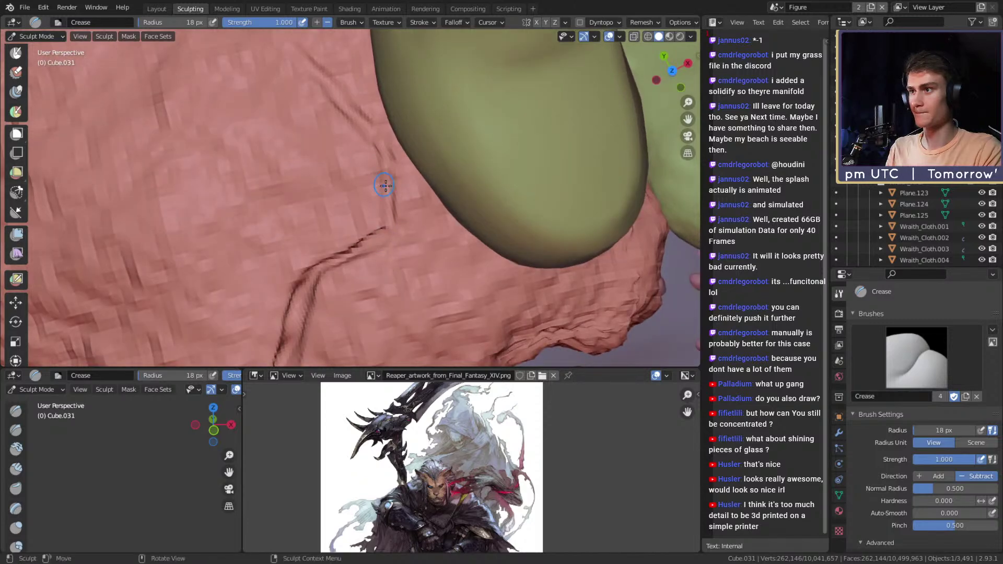
click(367, 139)
scroll(384, 182, up, 2)
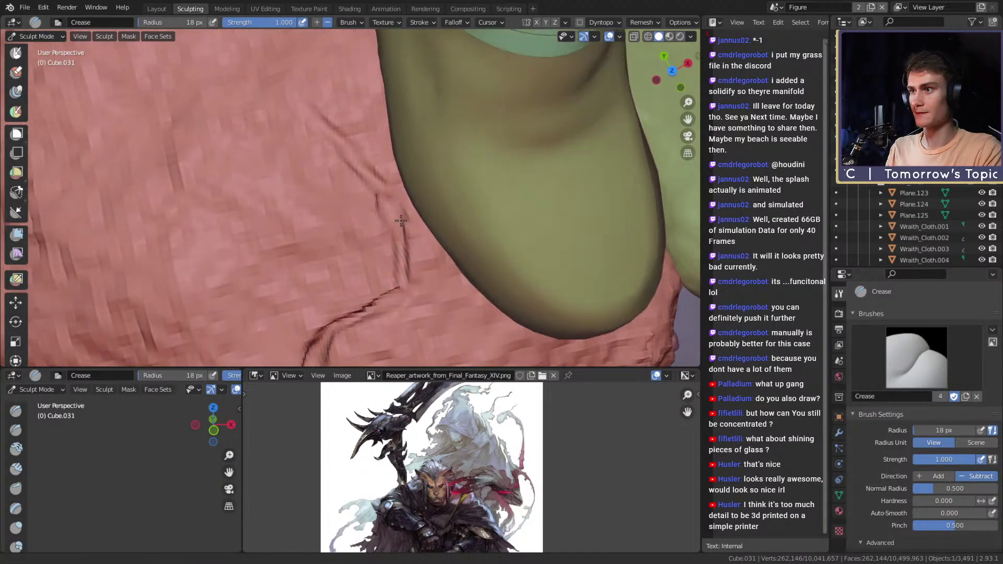
key(f)
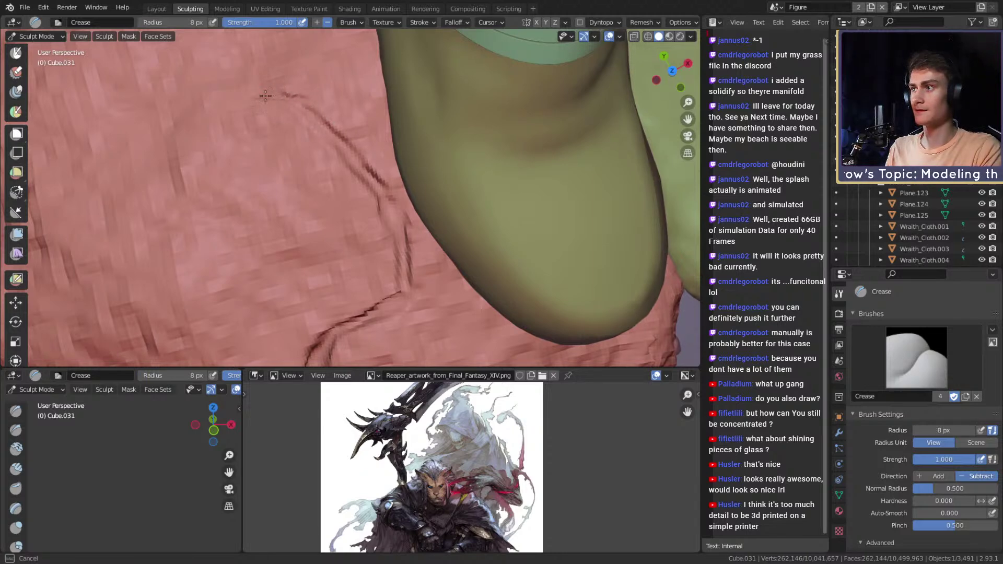
mouse_move(380, 188)
alt+mouse_down()
mouse_move(385, 220)
mouse_move(382, 180)
alt+mouse_up()
Step: Deepen the crack's bend next to the boot with wider Crease strokes at radii of 31 px and 24 px
scroll(382, 180, down, 8)
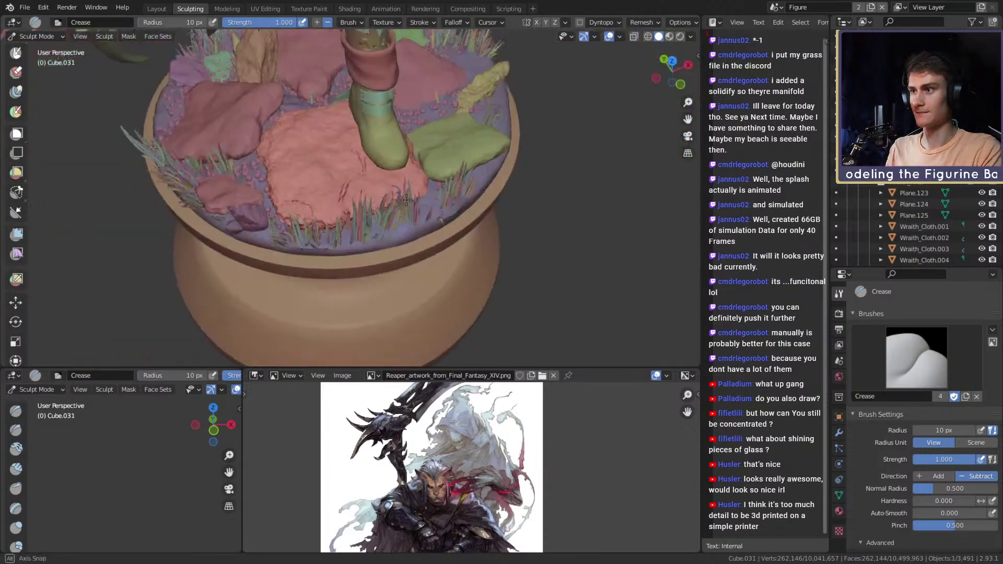
scroll(366, 186, up, 10)
key(f)
click(425, 112)
alt+drag(425, 112, 393, 144)
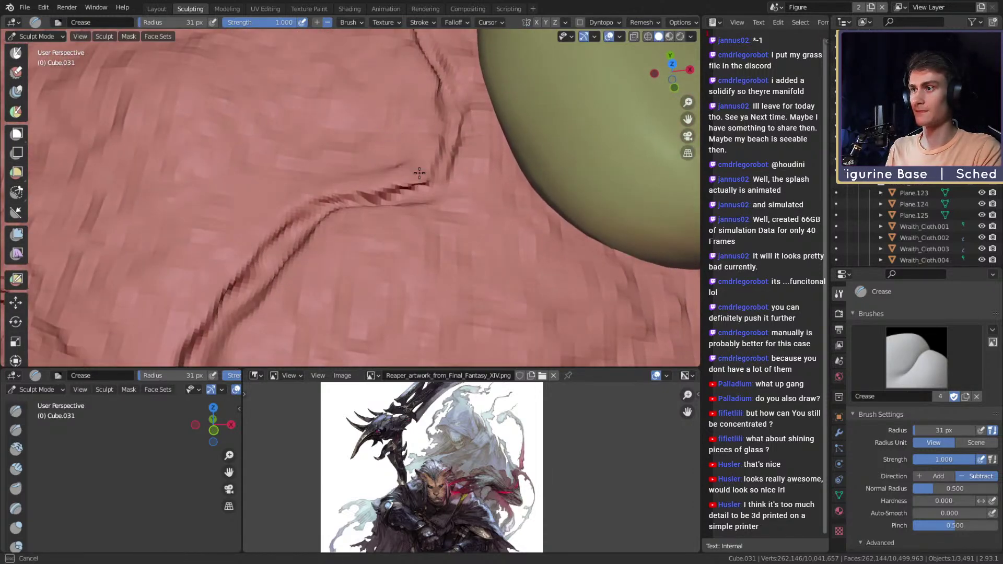
key(f)
click(378, 187)
middle_drag(377, 186, 405, 188)
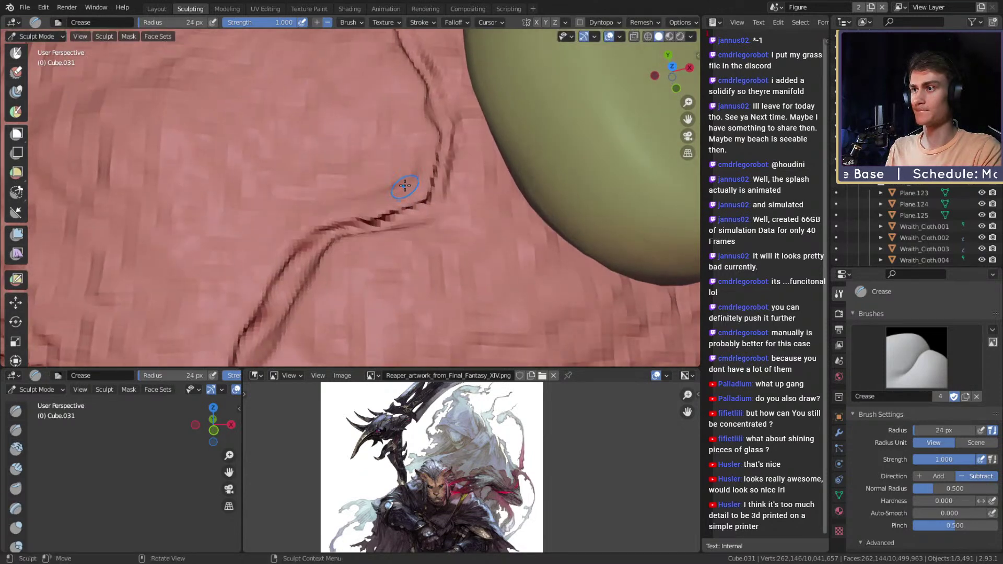
Step: Carve thin forked branches off the crack's bend with the Crease brush at a radius of 12 px
key(f)
click(345, 216)
mouse_move(351, 201)
mouse_down()
mouse_move(317, 230)
mouse_move(337, 212)
mouse_up()
key(f)
click(335, 213)
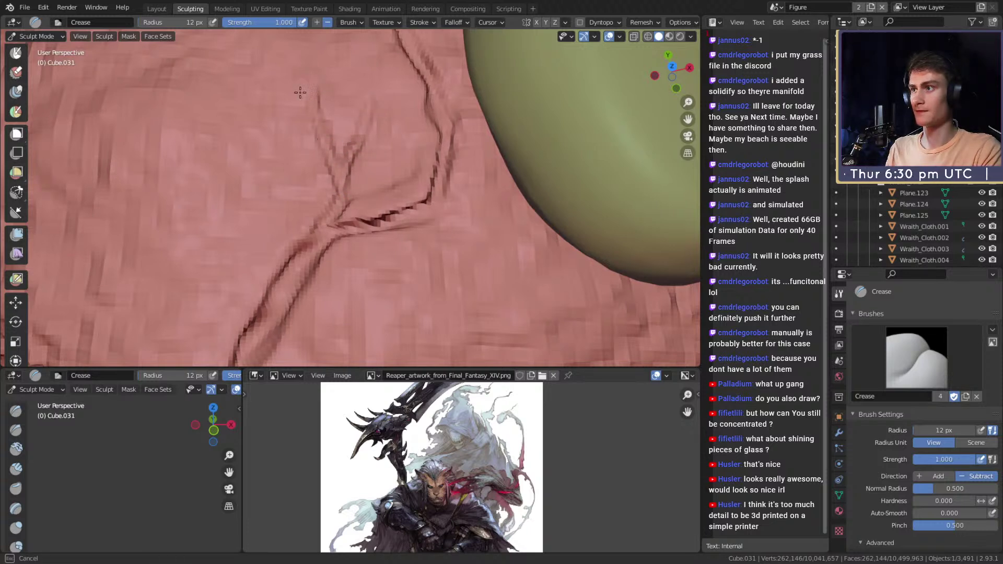
mouse_move(250, 84)
mouse_down()
mouse_move(319, 107)
mouse_move(253, 83)
mouse_up()
Step: Strengthen the junction where the branches meet the main crack with Crease strokes at a radius of 21 px
scroll(325, 181, down, 10)
mouse_move(324, 183)
middle_down()
mouse_move(285, 138)
mouse_move(275, 159)
middle_up()
scroll(381, 166, up, 8)
mouse_move(381, 165)
middle_down()
mouse_move(364, 174)
mouse_move(413, 240)
middle_up()
scroll(343, 178, up, 3)
key(f)
click(362, 173)
drag(370, 160, 378, 137)
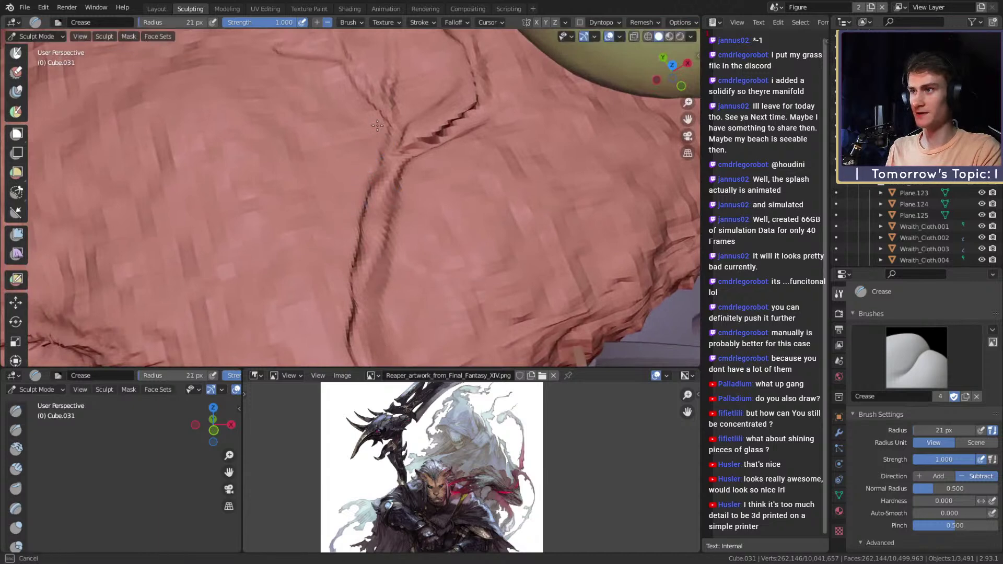
drag(349, 93, 387, 144)
Step: Define the forked branches more sharply with 17 px Crease strokes, including inverted strokes along their edges
middle_drag(385, 136, 375, 166)
key(f)
click(377, 146)
drag(383, 165, 364, 131)
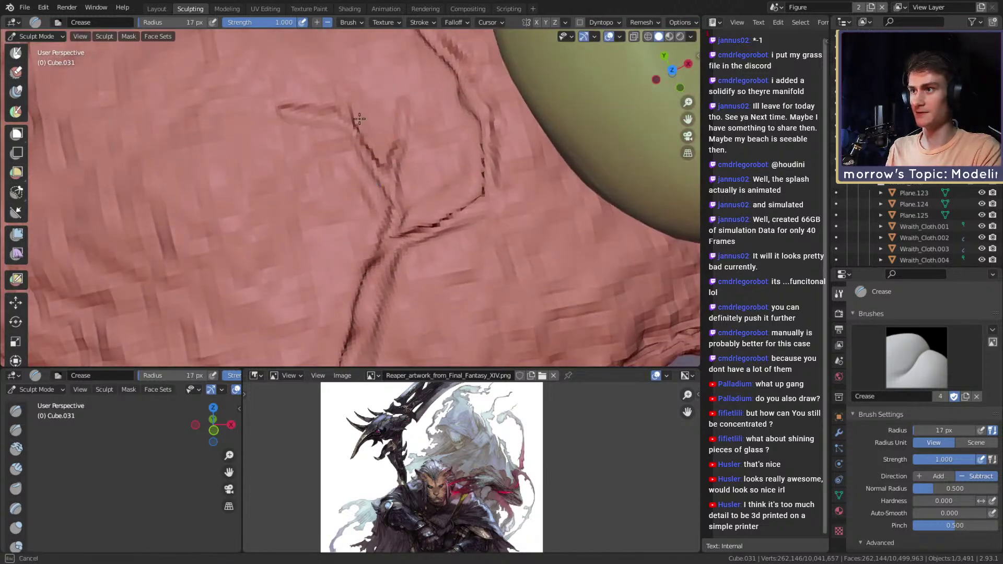
ctrl+drag(307, 105, 281, 107)
ctrl+drag(340, 135, 365, 185)
middle_drag(418, 164, 402, 151)
ctrl+drag(393, 207, 401, 172)
mouse_move(419, 162)
middle_down()
mouse_move(380, 125)
mouse_move(379, 149)
middle_up()
Step: Carve a jagged side crack from the middle of the main crack down to the stone's front edge at 14 px
middle_drag(314, 235, 322, 209)
key(f)
click(321, 264)
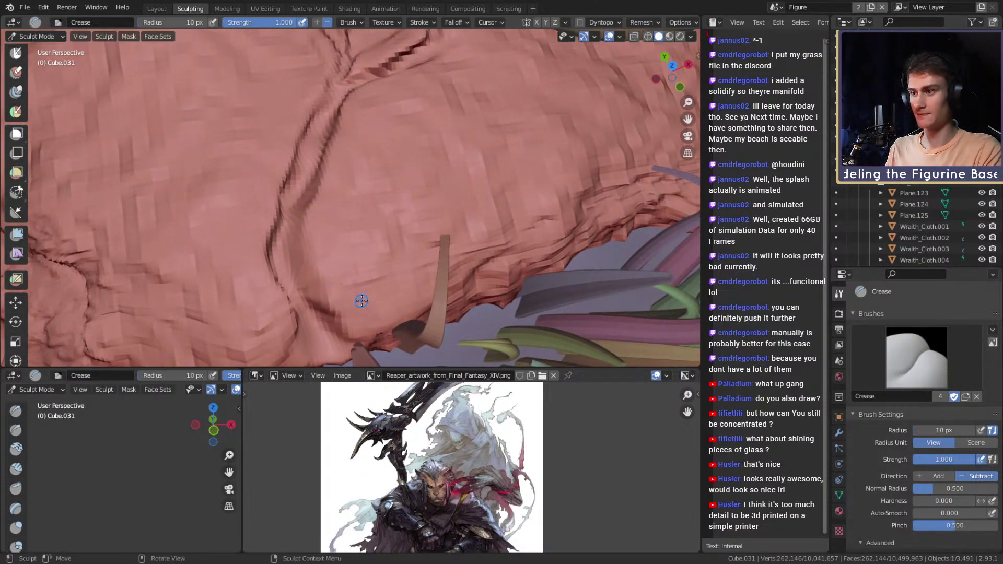
key(f)
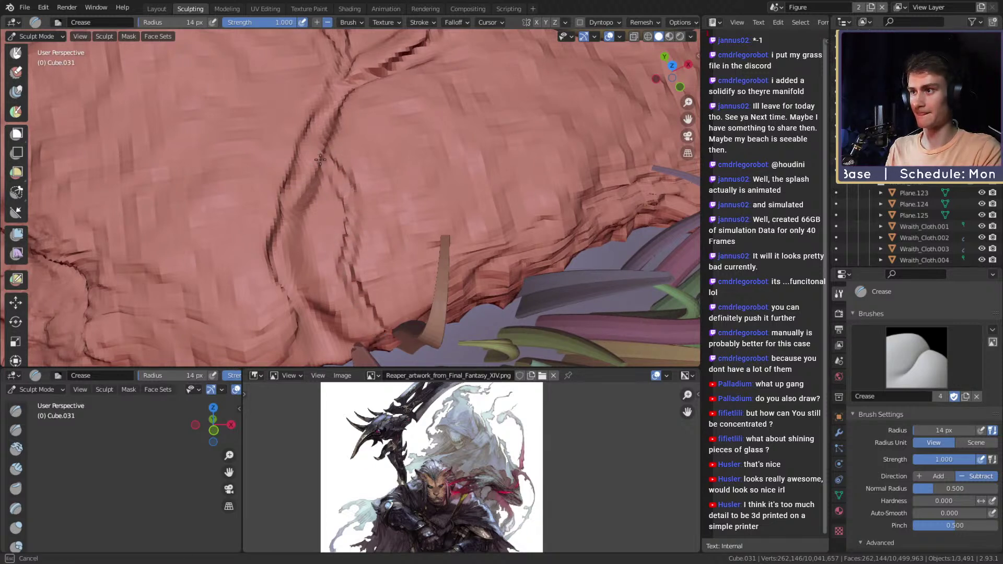
mouse_move(327, 166)
mouse_down()
mouse_move(345, 208)
mouse_move(357, 196)
mouse_up()
click(342, 238)
middle_drag(342, 292, 385, 244)
alt+drag(385, 243, 383, 301)
mouse_move(383, 301)
ctrl+alt+mouse_down()
mouse_move(385, 210)
mouse_move(377, 219)
mouse_move(370, 191)
ctrl+alt+mouse_up()
key(f)
click(358, 168)
mouse_move(358, 151)
mouse_down()
mouse_move(361, 186)
mouse_move(300, 205)
mouse_up()
Step: Dab a small round mark in front of the boot with Clay Strips and return to the Crease brush at 16 px
key(c)
key(f)
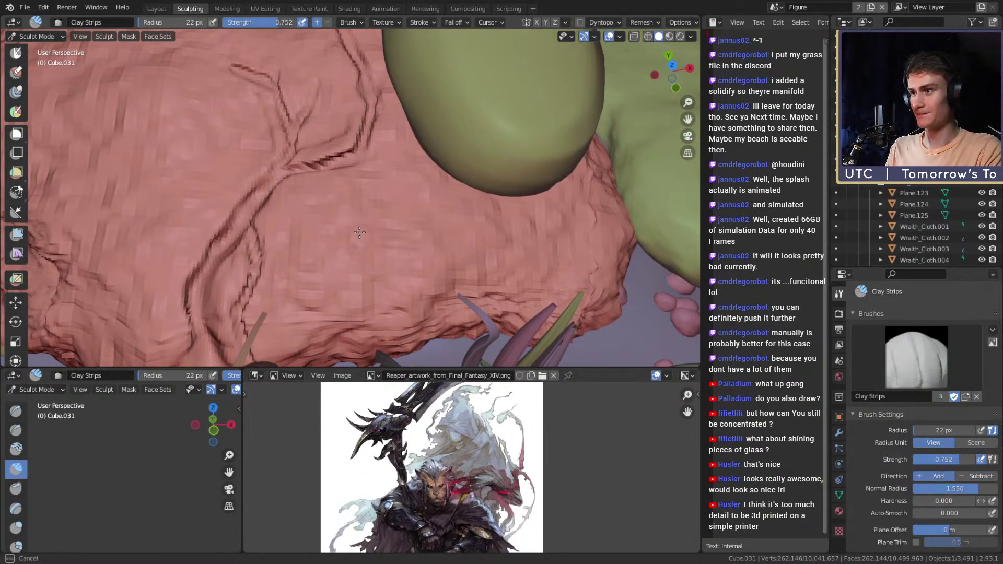
click(363, 237)
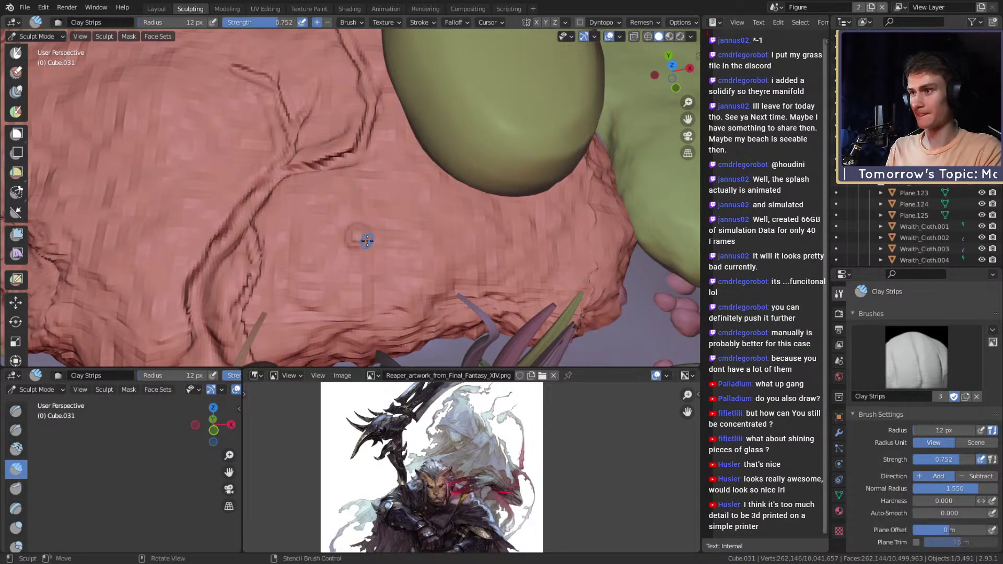
key(shift+c)
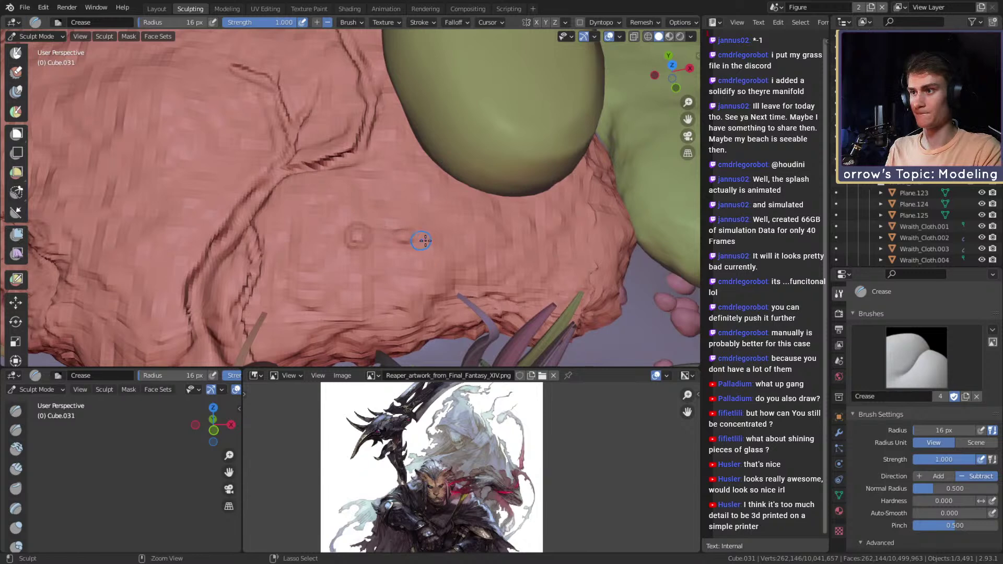
Step: Carve parallel diagonal grooves on the stone's far side away from the boot, reducing the Crease radius to 13 px
scroll(343, 193, up, 4)
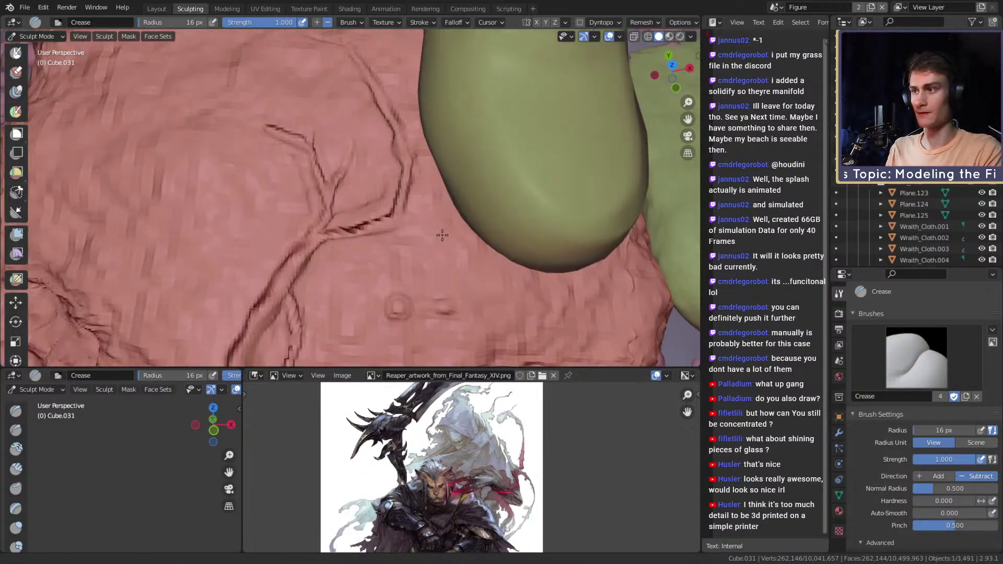
shift+middle_drag(376, 231, 439, 273)
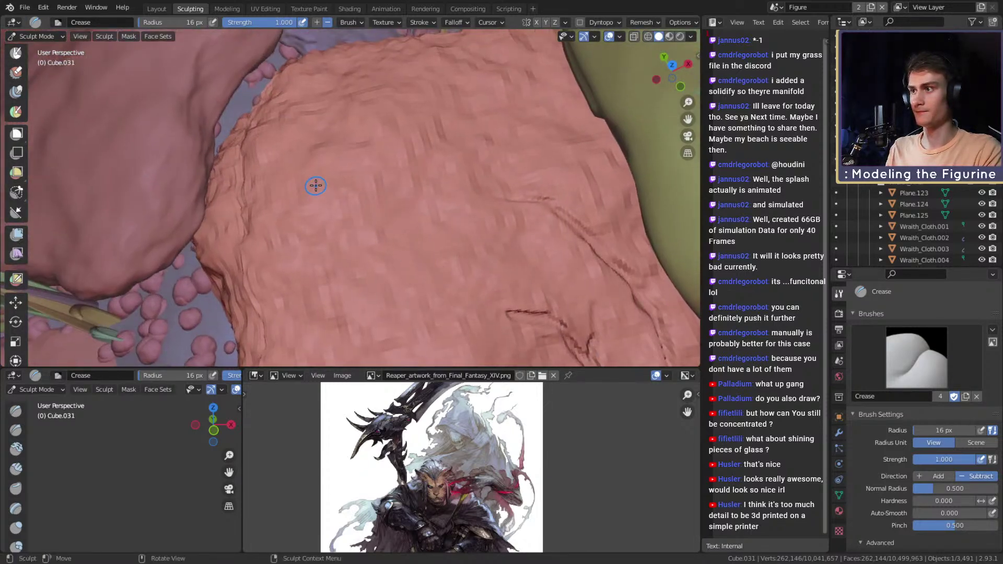
key(f)
click(371, 188)
mouse_move(405, 138)
mouse_down()
mouse_move(302, 266)
mouse_move(308, 256)
mouse_up()
key(bracketleft)
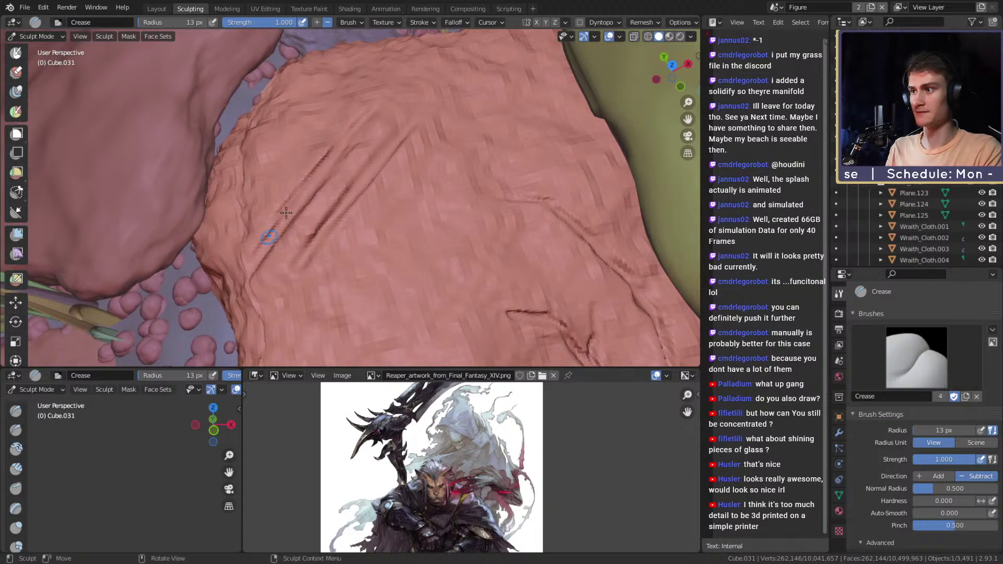
Step: Deepen the outer parallel groove on the stone's far side with long Crease strokes at a 15 px radius
middle_drag(297, 248, 307, 315)
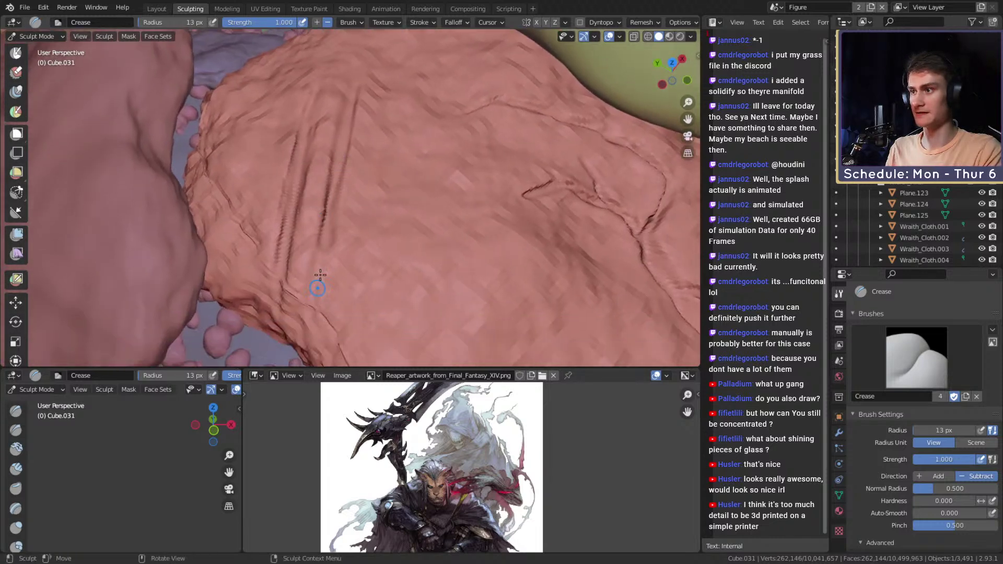
shift+middle_drag(348, 186, 345, 202)
middle_drag(345, 201, 339, 224)
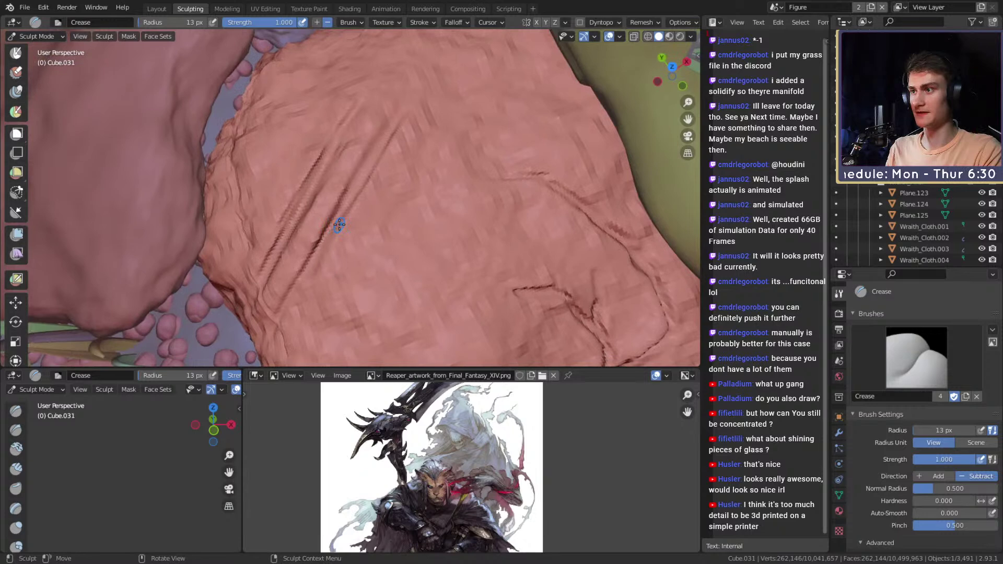
middle_drag(326, 157, 352, 147)
key(f)
drag(357, 96, 356, 299)
click(361, 170)
key(f)
click(371, 294)
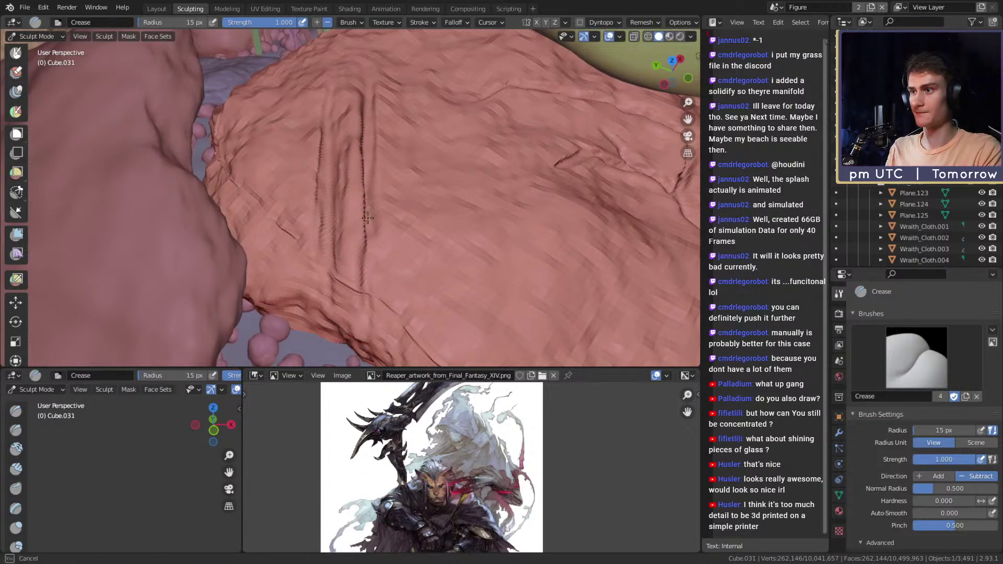
drag(369, 208, 374, 324)
shift+middle_drag(372, 296, 363, 257)
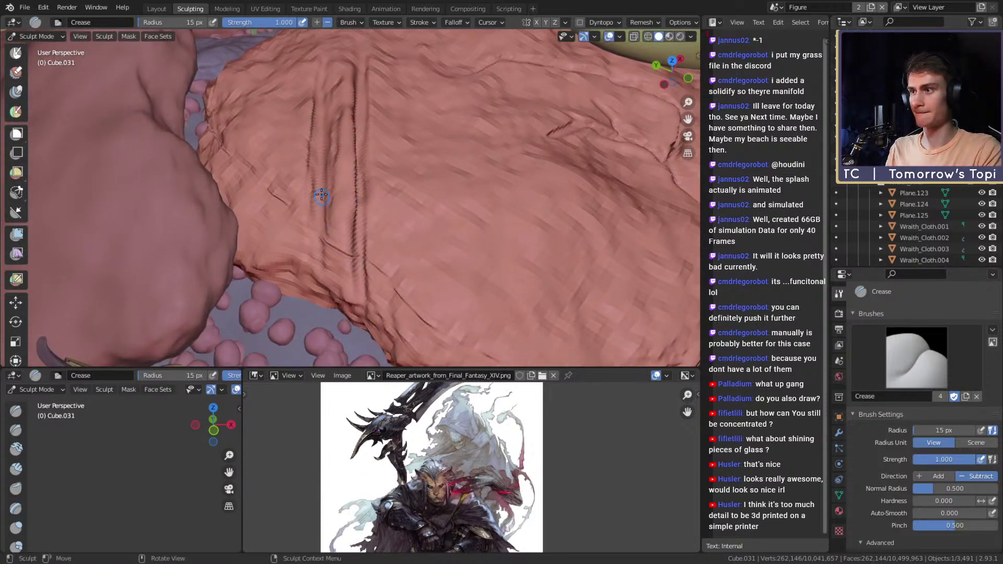
Step: Extend the neighbouring parallel groove toward the stone's edge with a 13 px Crease stroke
key(f)
click(318, 181)
drag(319, 196, 334, 279)
scroll(345, 251, down, 6)
mouse_move(365, 251)
middle_down()
mouse_move(345, 214)
mouse_move(371, 203)
mouse_move(389, 251)
mouse_move(402, 228)
mouse_move(394, 196)
mouse_move(368, 216)
mouse_move(377, 210)
mouse_move(400, 235)
middle_up()
scroll(356, 214, down, 5)
scroll(394, 251, down, 3)
scroll(381, 209, up, 6)
scroll(385, 206, up, 3)
mouse_move(324, 251)
shift+middle_down()
mouse_move(407, 209)
mouse_move(400, 218)
mouse_move(350, 204)
mouse_move(366, 198)
mouse_move(338, 188)
shift+middle_up()
scroll(400, 219, up, 1)
Step: Return to the Crease brush at 13 px and sharpen the tip of the forked crack's short branch
key(c)
scroll(339, 188, up, 5)
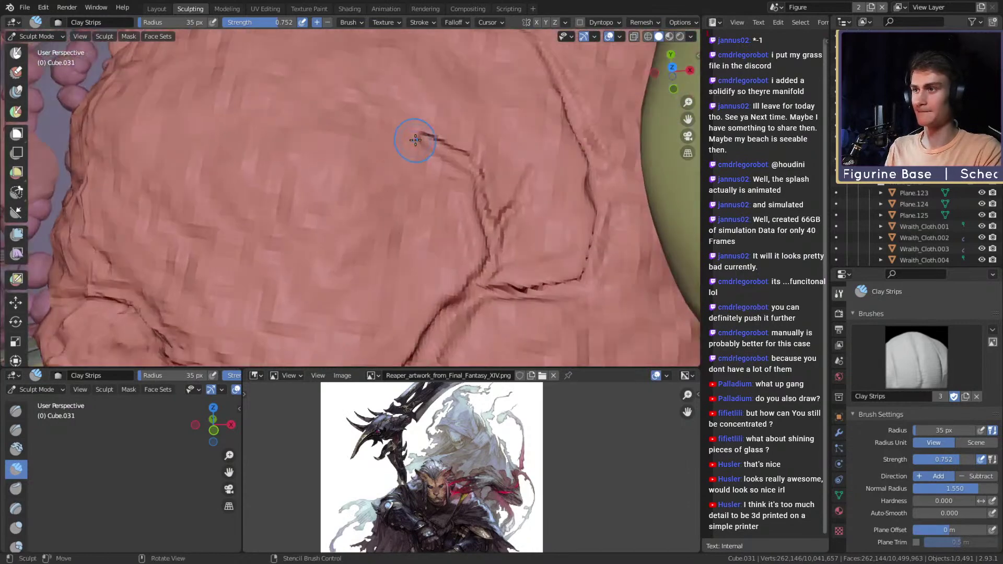
key(shift+c)
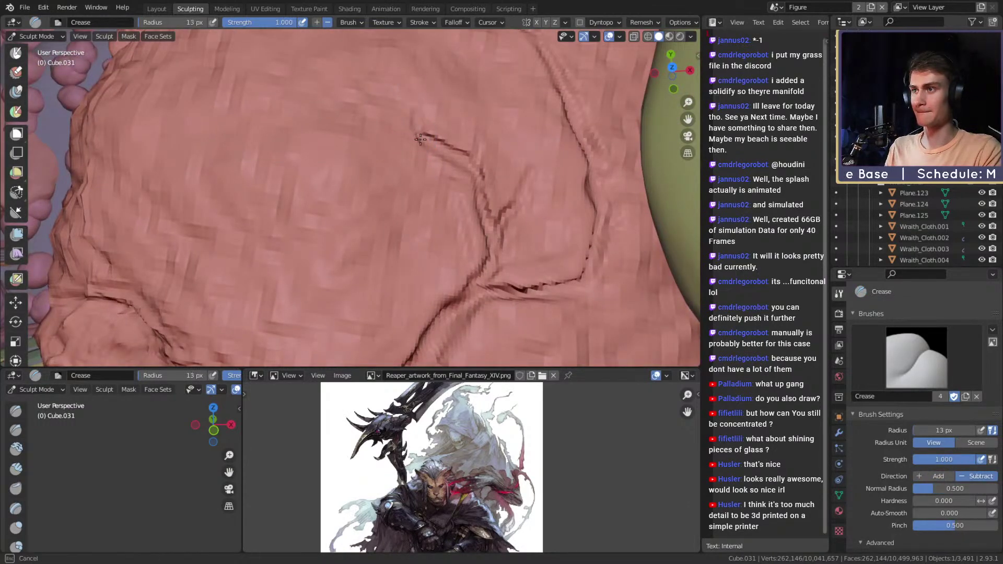
scroll(423, 156, down, 6)
mouse_move(424, 157)
middle_down()
mouse_move(429, 187)
mouse_move(347, 186)
mouse_move(365, 188)
middle_up()
scroll(426, 173, up, 5)
Step: Build up uneven relief in the middle of the stone with Clay Strips at a 22 px radius
key(bracketright)
key(bracketright)
key(bracketright)
key(bracketright)
scroll(365, 188, down, 3)
key(c)
scroll(376, 181, up, 3)
mouse_move(409, 167)
mouse_down()
mouse_move(387, 180)
mouse_move(399, 181)
mouse_move(388, 179)
mouse_up()
key(f)
click(388, 177)
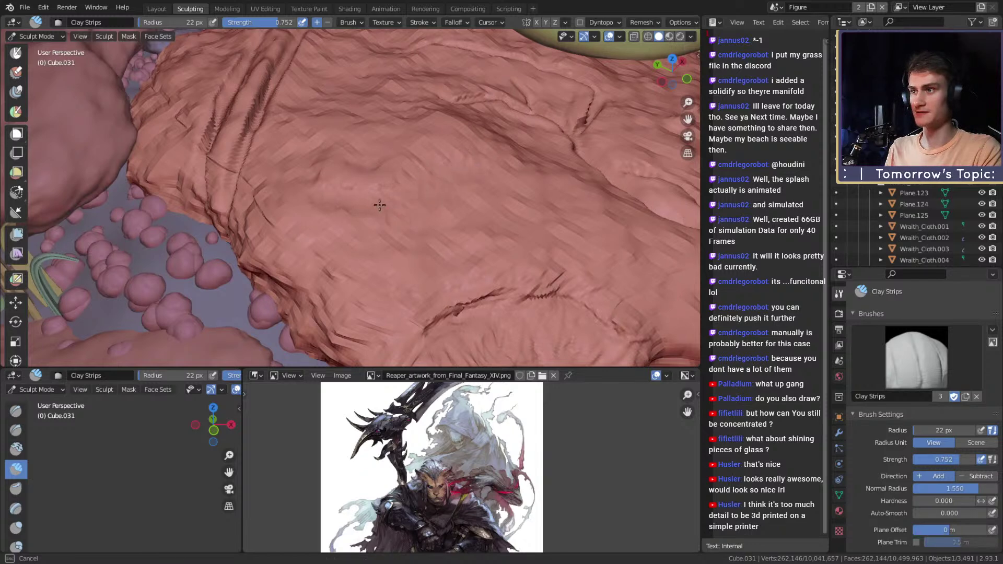
middle_drag(297, 188, 367, 188)
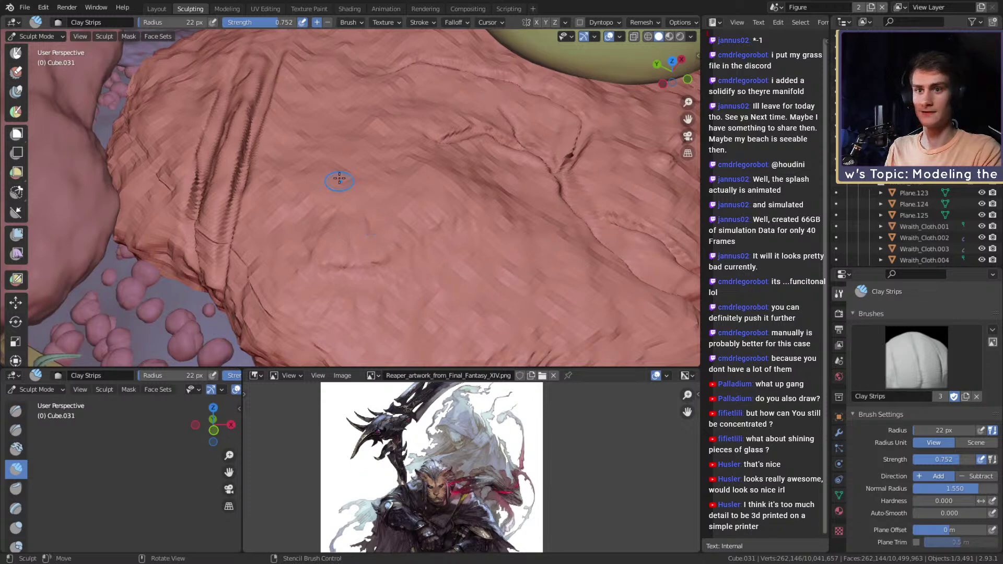
Step: Set the Clay Strips hardness to 1.000, undo a test dab, and add a curved stroke mid-stone
scroll(870, 366, down, 12)
scroll(908, 397, up, 6)
drag(946, 361, 982, 360)
mouse_move(462, 278)
mouse_down()
mouse_move(475, 298)
mouse_move(469, 285)
mouse_up()
key(ctrl+z)
drag(385, 238, 320, 228)
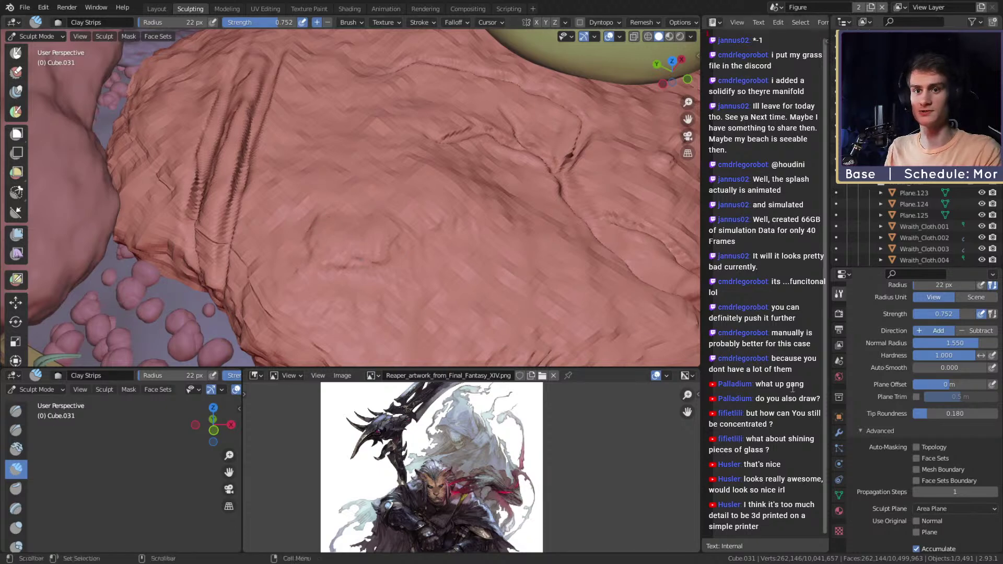
Step: Roughen the surface between the parallel grooves and the forked crack with 22 px Clay Strips strokes, including an inverted one
mouse_move(366, 251)
middle_down()
mouse_move(336, 273)
mouse_move(327, 239)
middle_up()
mouse_move(327, 240)
mouse_down()
mouse_move(392, 246)
mouse_move(344, 261)
mouse_move(325, 280)
mouse_up()
mouse_move(325, 280)
middle_down()
mouse_move(350, 248)
mouse_move(392, 230)
mouse_move(384, 211)
middle_up()
mouse_move(313, 178)
middle_down()
mouse_move(284, 193)
mouse_move(305, 175)
mouse_move(337, 175)
mouse_move(333, 186)
middle_up()
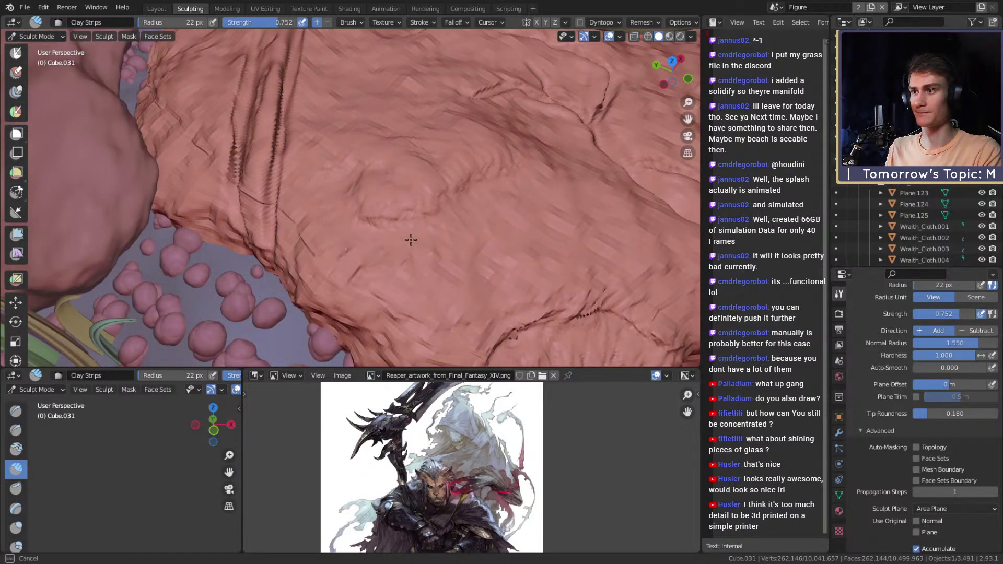
mouse_move(466, 240)
ctrl+alt+mouse_down()
mouse_move(444, 303)
mouse_move(413, 230)
mouse_move(397, 266)
mouse_move(383, 207)
ctrl+alt+mouse_up()
mouse_move(383, 207)
ctrl+middle_down()
mouse_move(385, 223)
mouse_move(374, 208)
ctrl+middle_up()
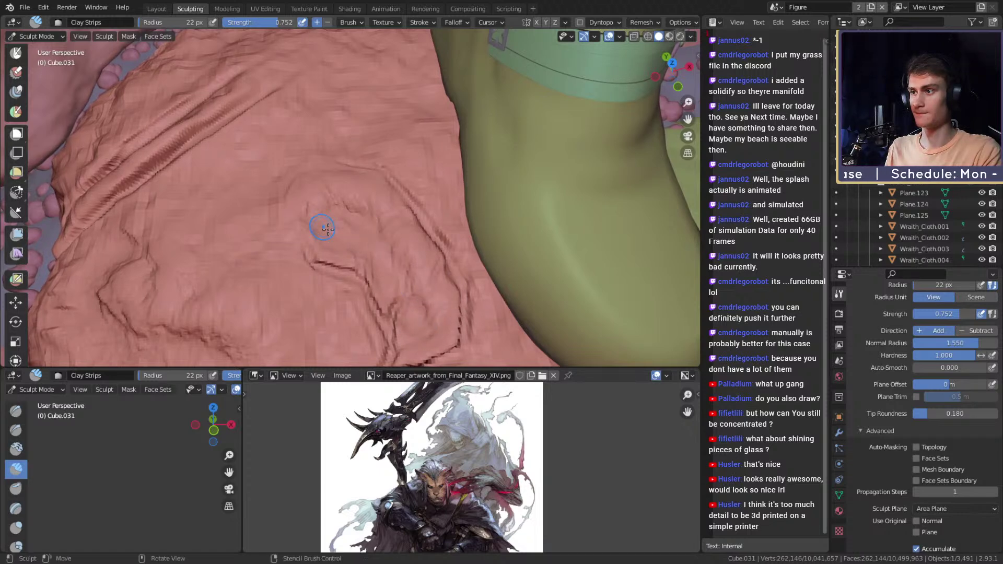
Step: Shape raised ledges around the forked crack's upper branches with 22 px Clay Strips strokes
scroll(339, 219, up, 2)
mouse_move(345, 197)
mouse_down()
mouse_move(355, 217)
mouse_move(350, 241)
mouse_up()
mouse_move(351, 248)
mouse_down()
mouse_move(359, 256)
mouse_move(393, 229)
mouse_up()
scroll(413, 274, down, 12)
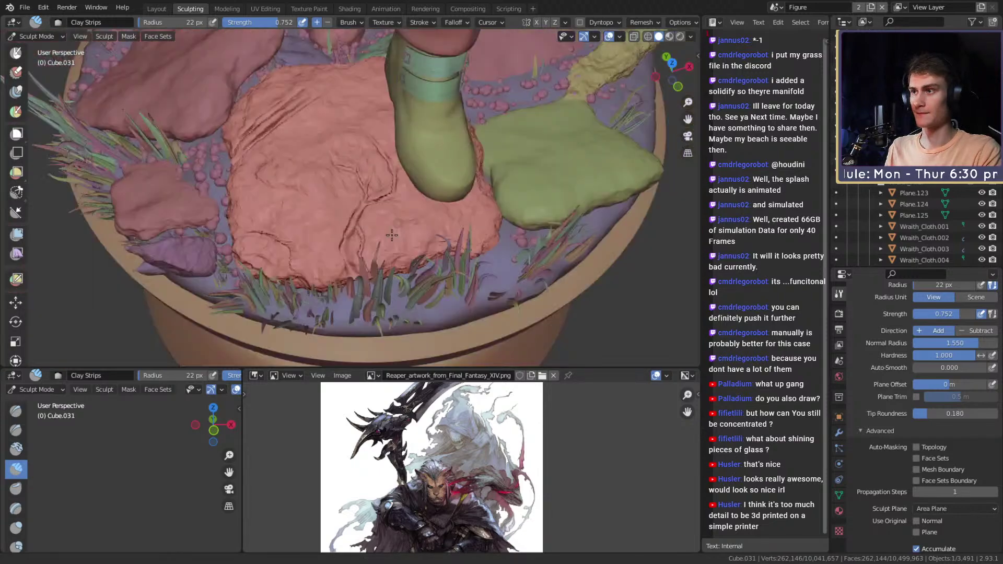
mouse_move(411, 250)
middle_down()
mouse_move(407, 214)
mouse_move(386, 246)
middle_up()
scroll(407, 214, up, 4)
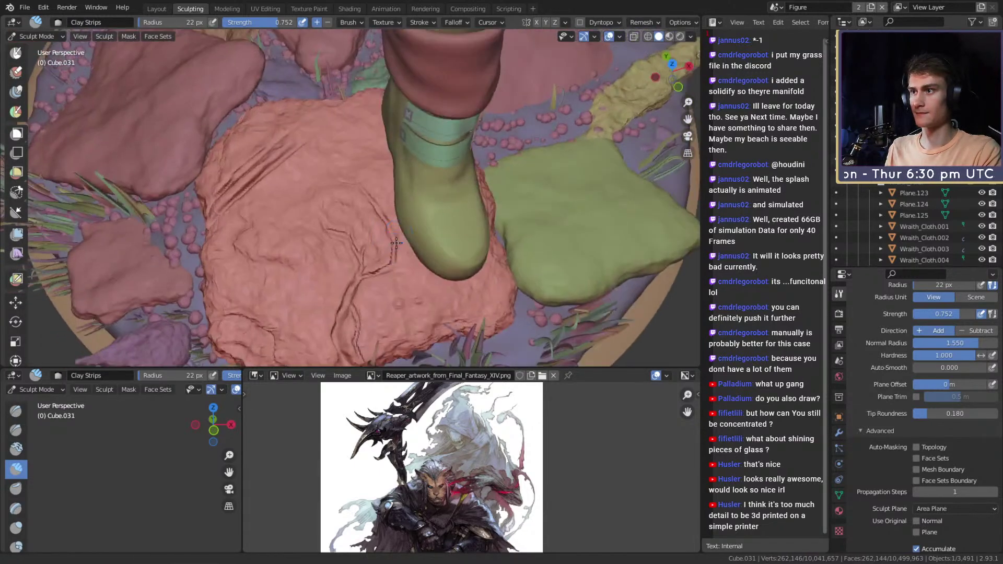
Step: Add finer relief beside the crack nearest the boot with Clay Strips, reducing the radius to 11 px
scroll(376, 229, up, 5)
drag(349, 204, 321, 189)
drag(269, 224, 264, 233)
key(f)
click(388, 235)
drag(389, 247, 403, 255)
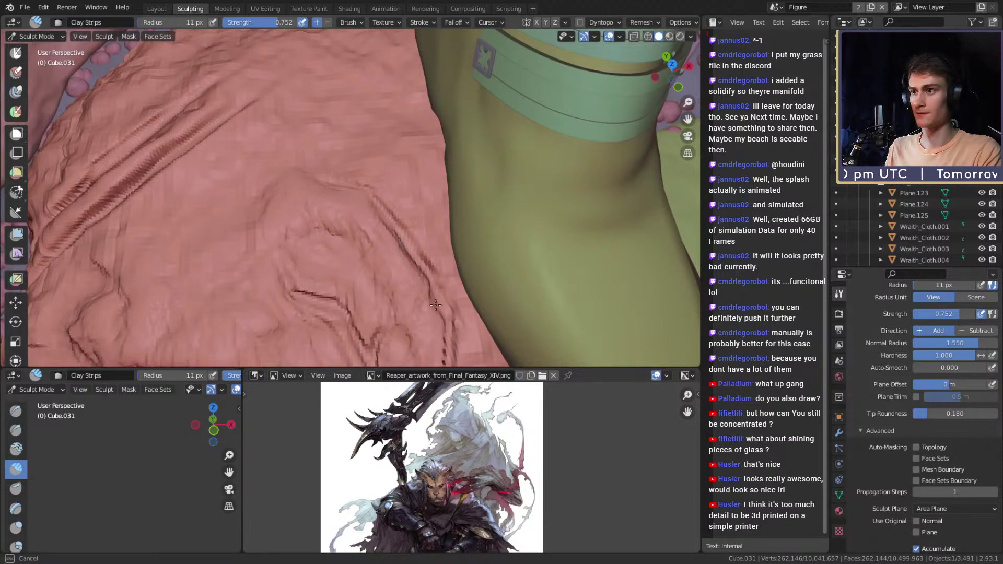
Step: Carve a shallow dent beside the parallel grooves with an inverted 23 px Clay Strips stroke and refine it at 10 px
middle_drag(432, 328, 432, 284)
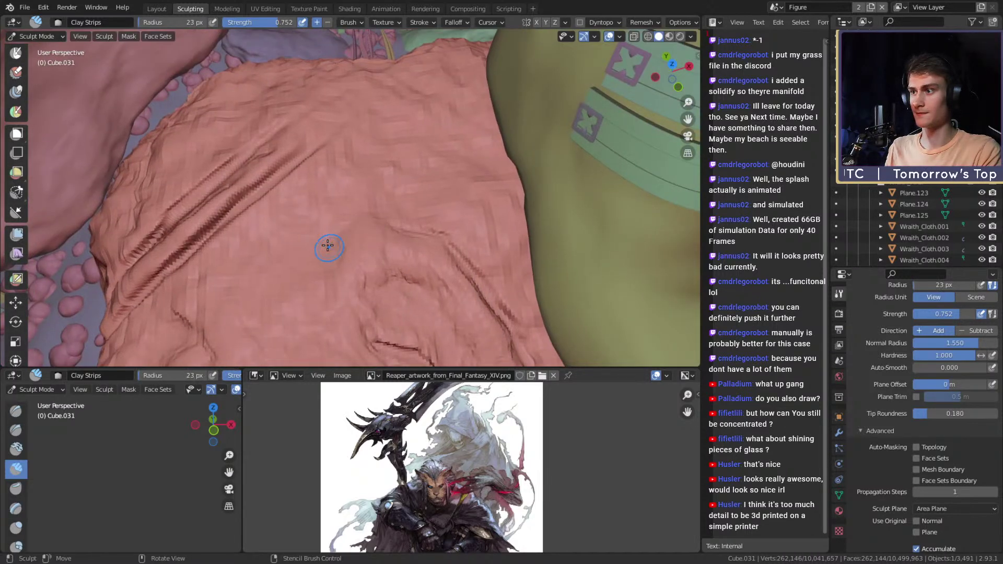
mouse_move(337, 225)
ctrl+mouse_down()
mouse_move(302, 213)
mouse_move(266, 237)
ctrl+mouse_up()
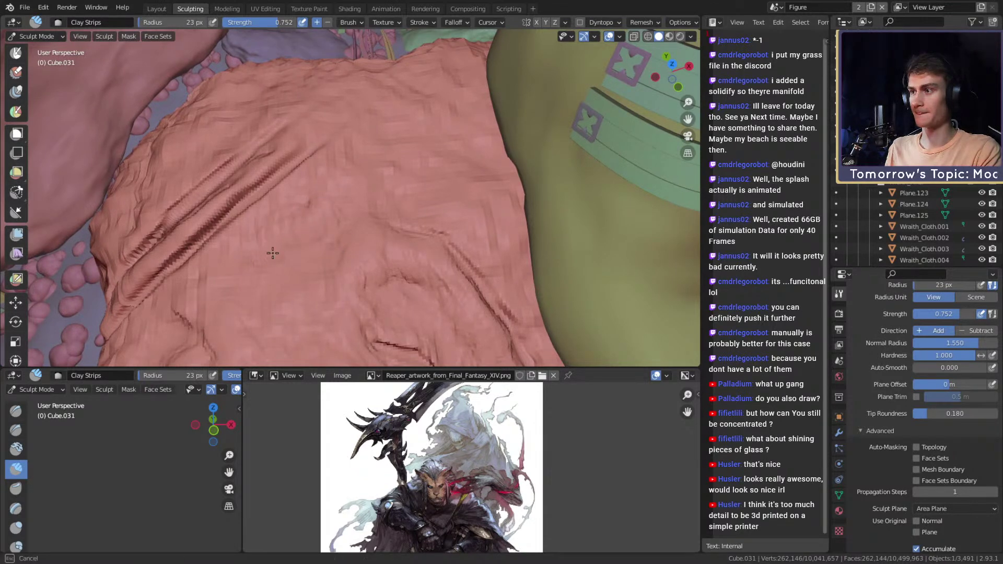
key(f)
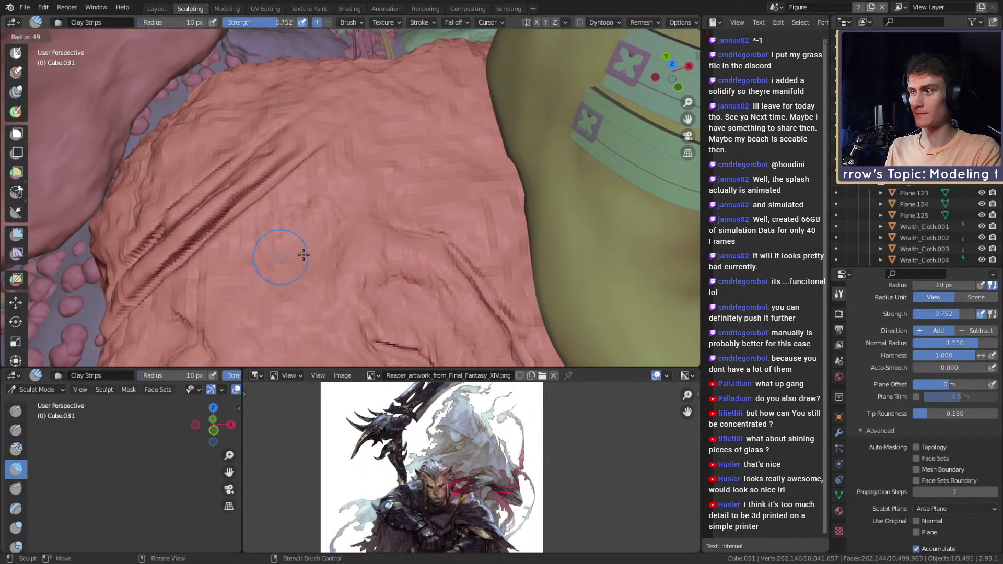
click(282, 261)
Step: Roughen the area below the parallel grooves with Clay Strips strokes at 17 px and 31 px
key(f)
click(291, 236)
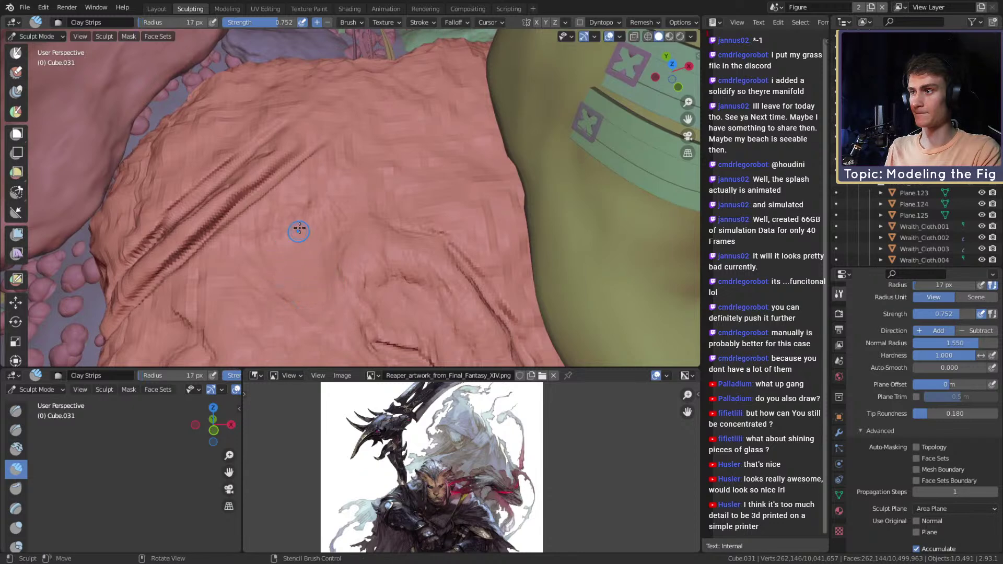
drag(307, 198, 287, 216)
middle_drag(252, 240, 277, 225)
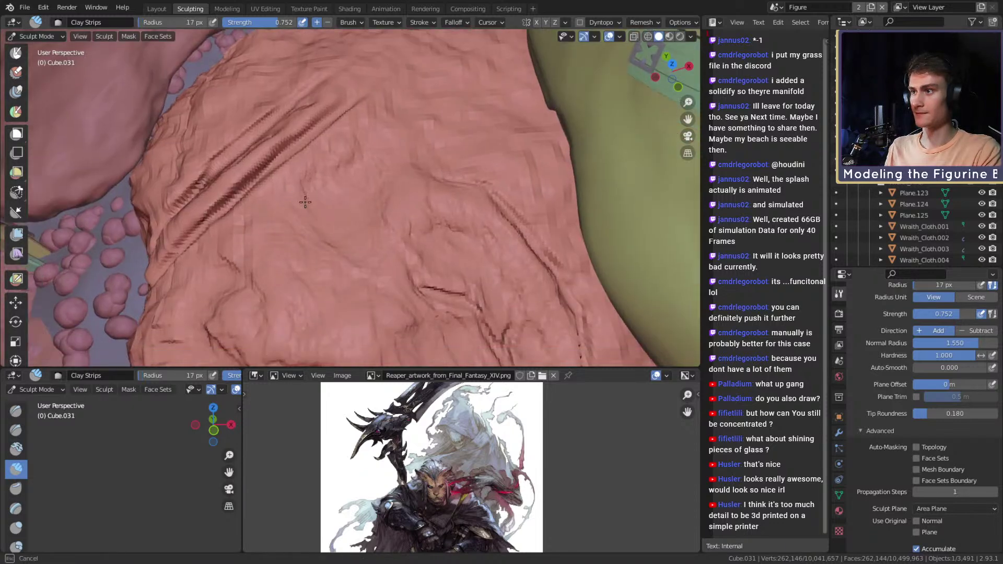
key(f)
click(295, 259)
drag(287, 242, 311, 264)
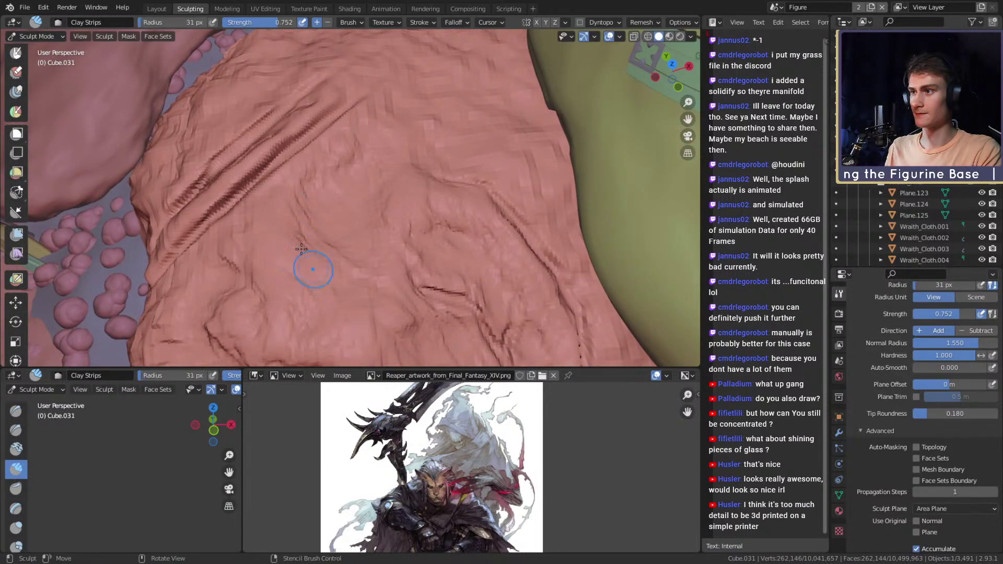
Step: Layer uneven Clay Strips strokes over the stone in front of the boot's toe at radii of 22 px and 32 px
scroll(340, 278, down, 8)
mouse_move(340, 278)
middle_down()
mouse_move(370, 261)
mouse_move(327, 206)
mouse_move(387, 215)
mouse_move(365, 231)
middle_up()
scroll(370, 261, up, 6)
key(f)
click(364, 243)
mouse_move(365, 243)
mouse_down()
mouse_move(398, 237)
mouse_move(334, 273)
mouse_up()
key(f)
click(346, 247)
mouse_move(325, 230)
mouse_down()
mouse_move(361, 256)
mouse_move(397, 225)
mouse_up()
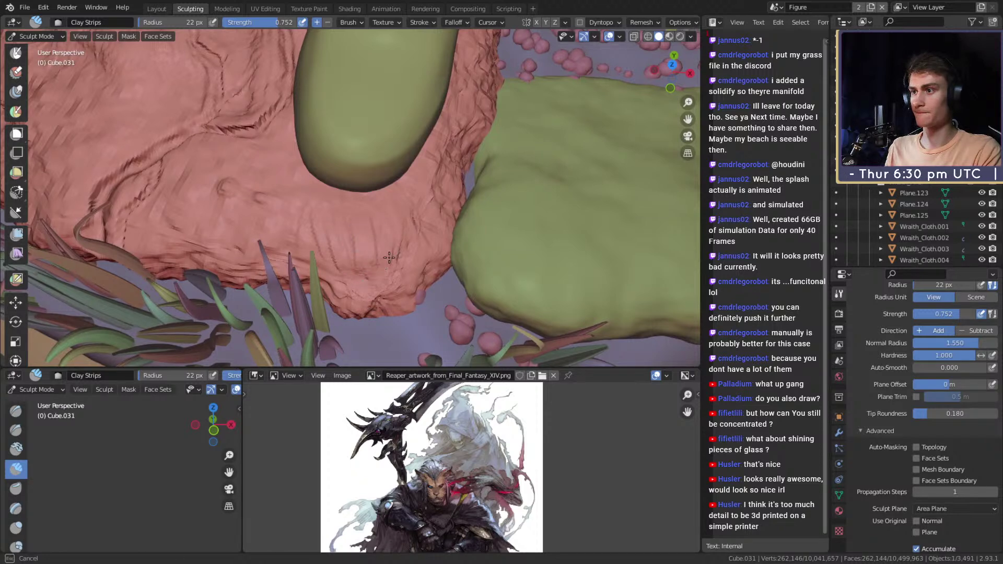
mouse_move(350, 275)
mouse_down()
mouse_move(347, 230)
mouse_move(374, 237)
mouse_move(400, 182)
mouse_up()
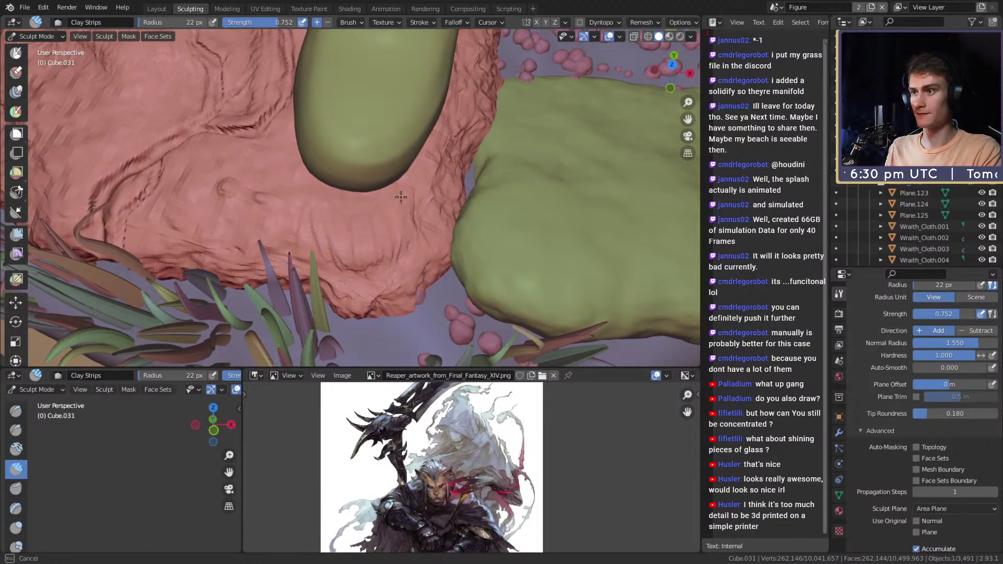
drag(346, 238, 345, 227)
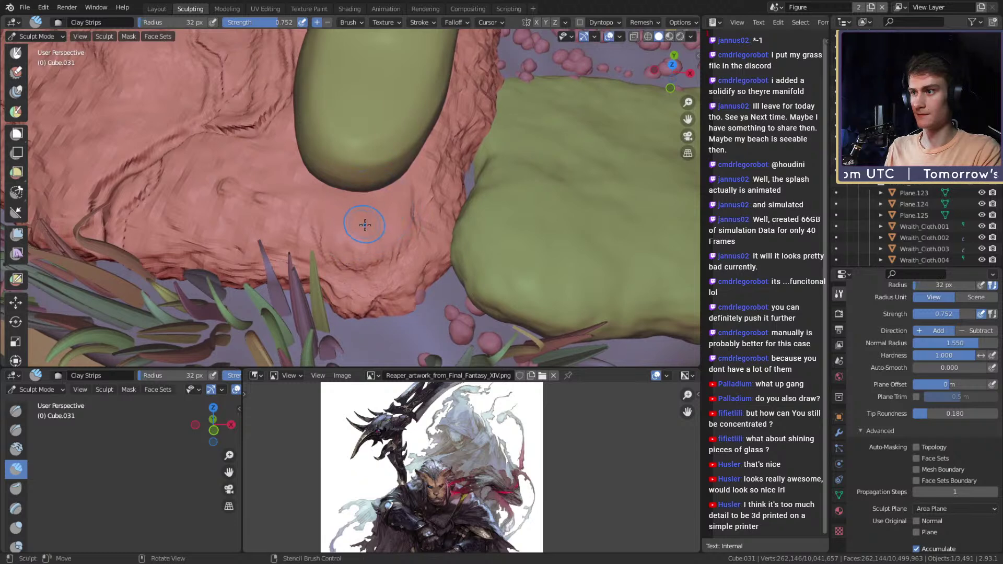
Step: Carve fine creases in front of the boot at 8 px and around the stone's cracks at 12 px
key(shift+c)
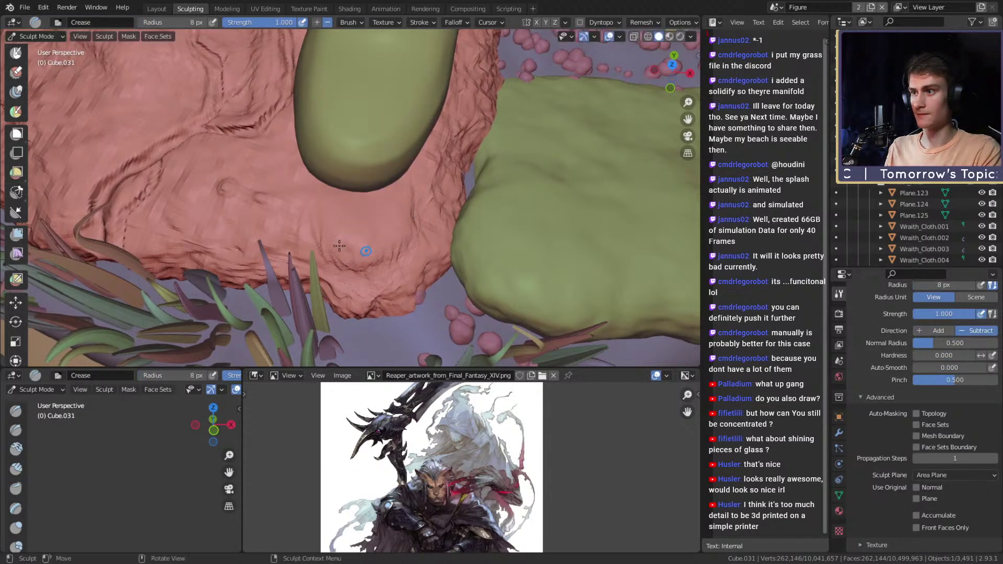
drag(371, 244, 357, 262)
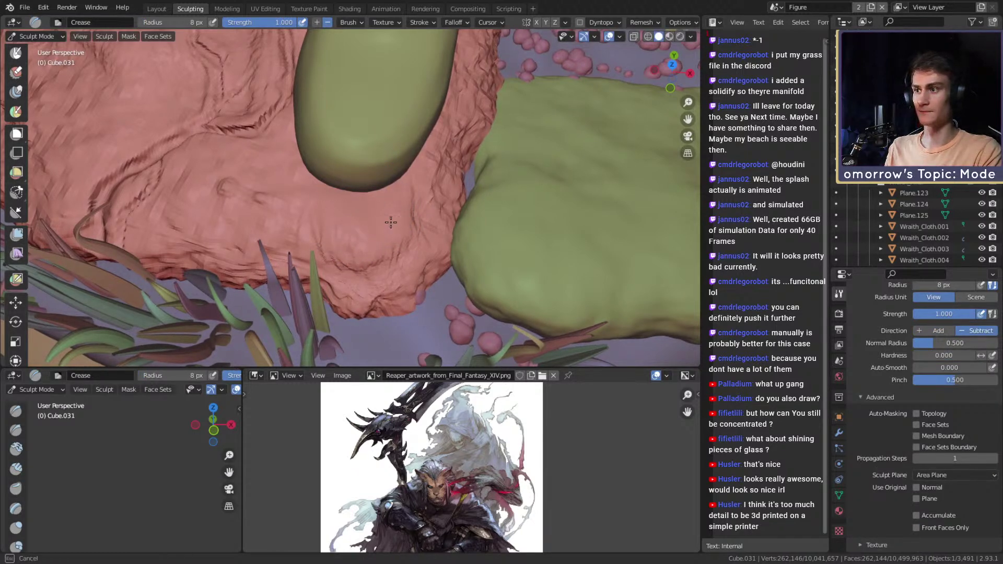
middle_drag(329, 210, 358, 240)
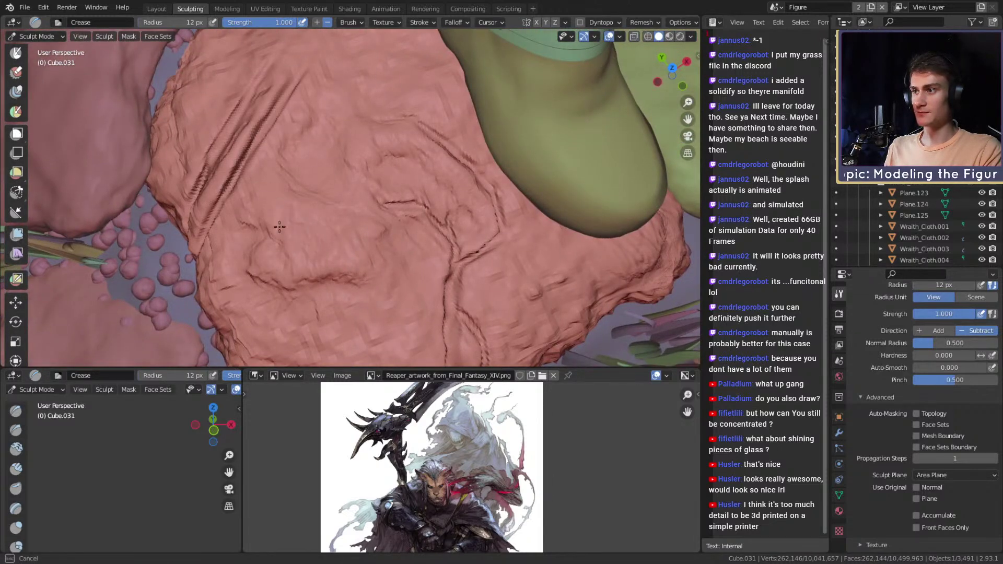
drag(446, 186, 469, 125)
Step: Switch to the Layout workspace and save the figurine file
mouse_move(398, 230)
middle_down()
mouse_move(396, 244)
mouse_move(387, 212)
mouse_move(496, 200)
middle_up()
middle_drag(437, 202, 429, 270)
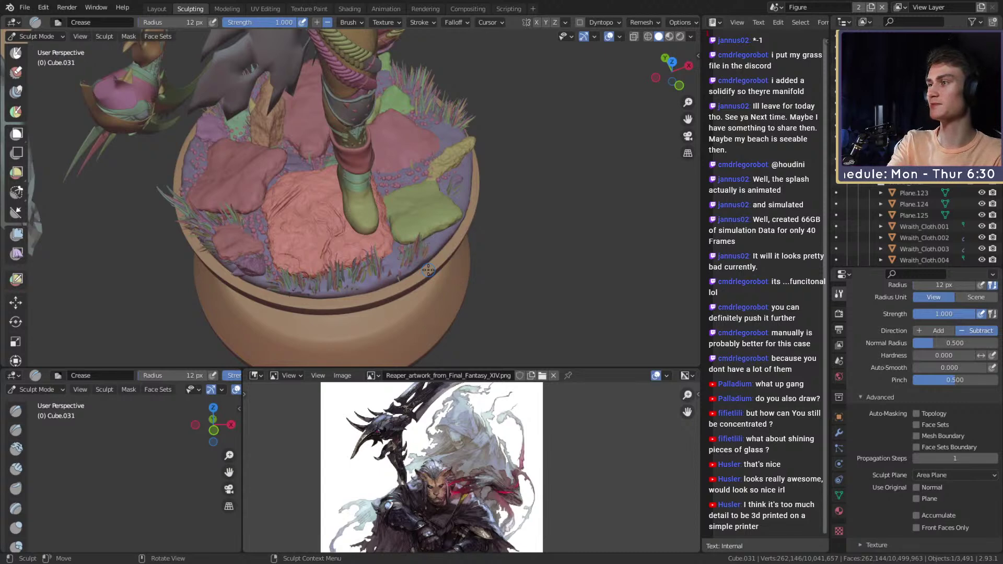
click(157, 9)
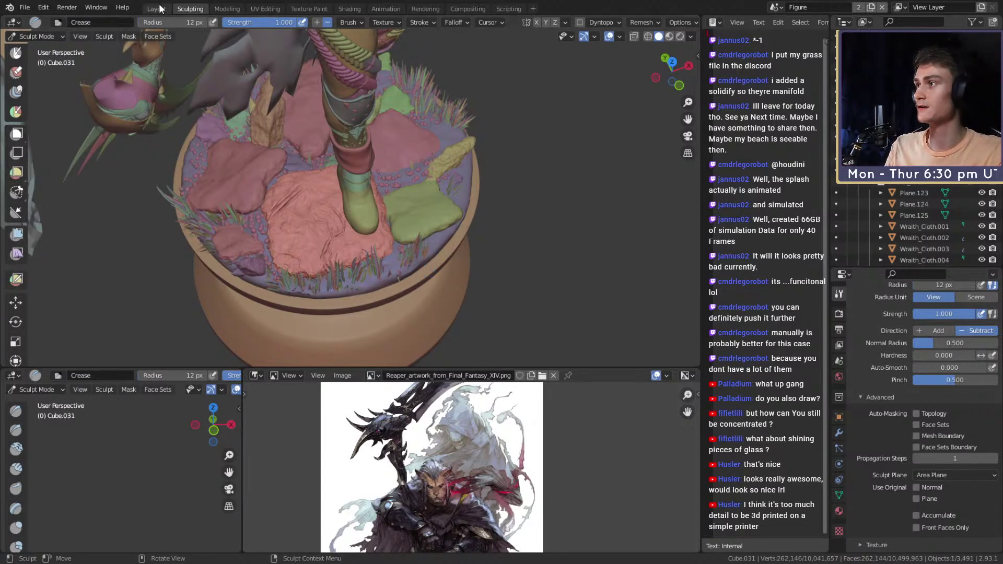
scroll(372, 211, down, 6)
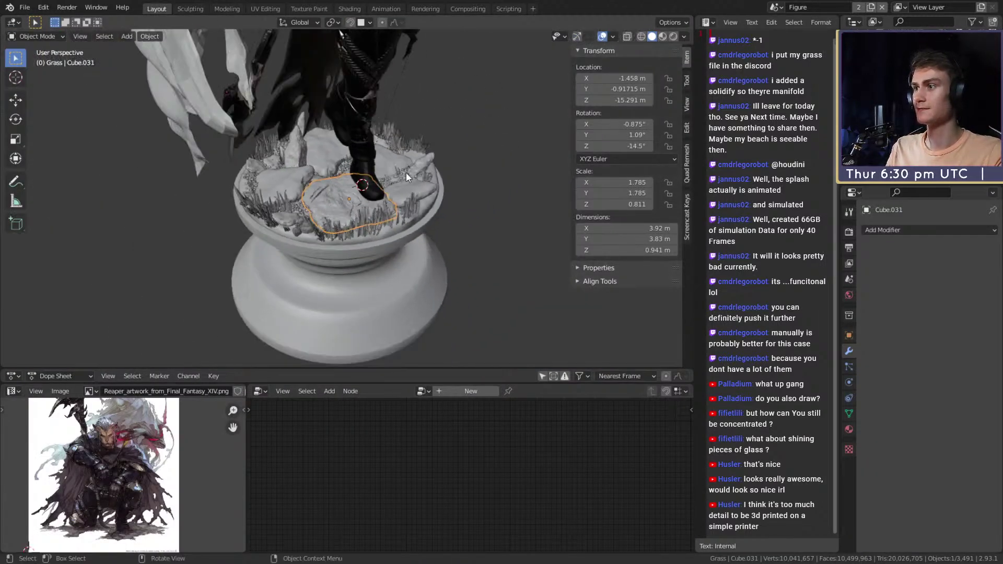
key(ctrl+s)
Step: Examine the figurine's whole base from several angles, checking the sculpted stone, the other rocks, pebbles and grass
middle_drag(445, 177, 419, 180)
scroll(400, 167, down, 2)
scroll(368, 196, up, 3)
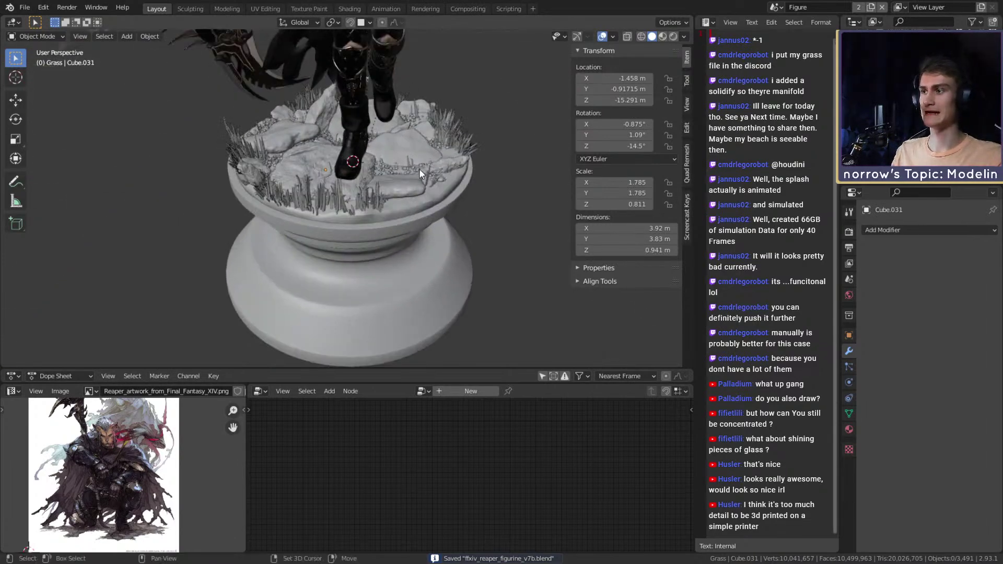
scroll(418, 180, up, 3)
middle_drag(488, 212, 374, 212)
scroll(372, 236, up, 2)
middle_drag(374, 211, 379, 192)
scroll(396, 204, down, 5)
scroll(397, 205, up, 2)
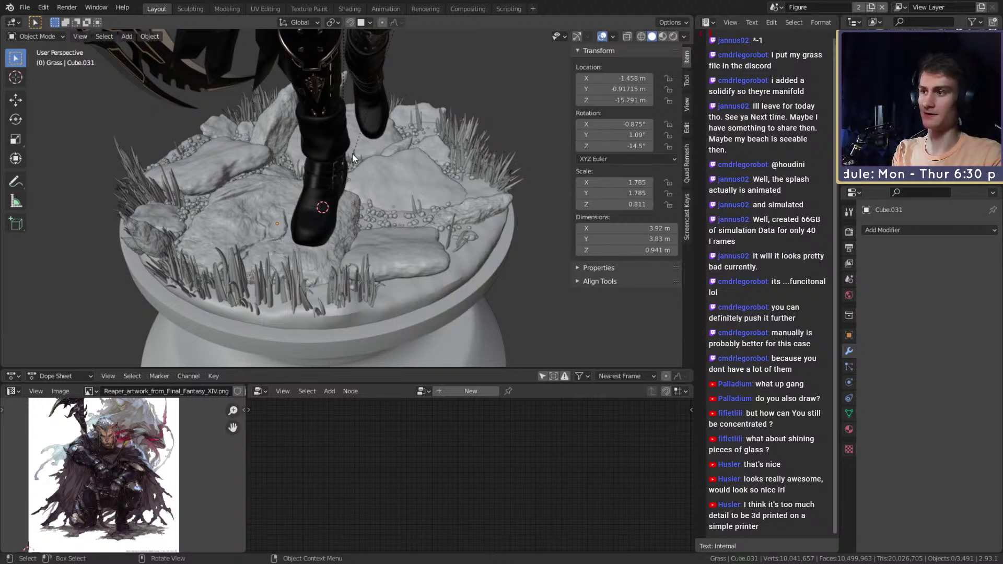
middle_drag(472, 174, 426, 218)
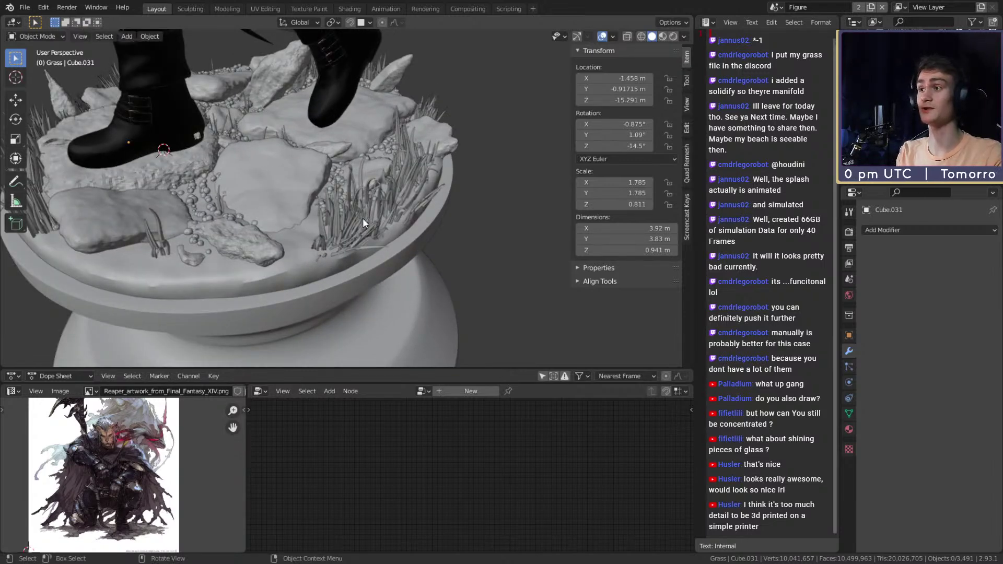
middle_drag(357, 208, 341, 228)
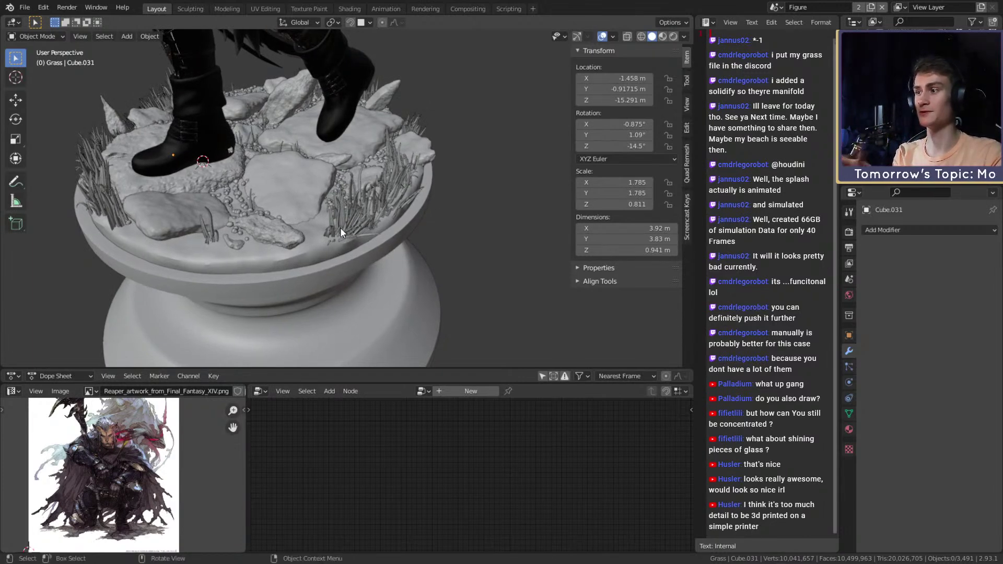
middle_drag(326, 211, 343, 194)
scroll(342, 196, down, 5)
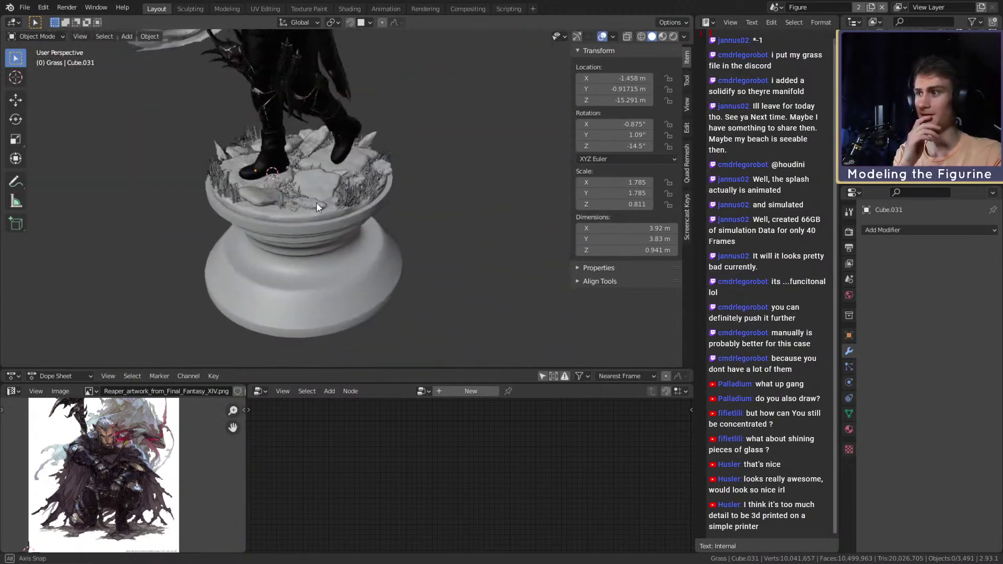
scroll(375, 139, up, 5)
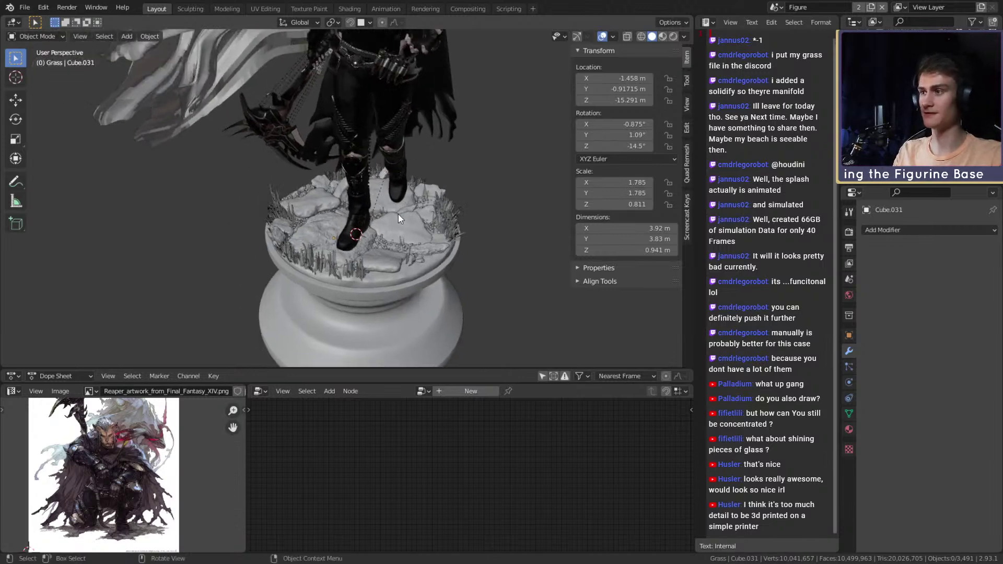
Step: Examine the flat rock beside the boot, the surrounding base details and the whole figurine from near and far
click(443, 195)
scroll(414, 150, down, 5)
scroll(416, 190, up, 3)
scroll(408, 161, down, 3)
scroll(414, 177, up, 4)
scroll(414, 177, up, 5)
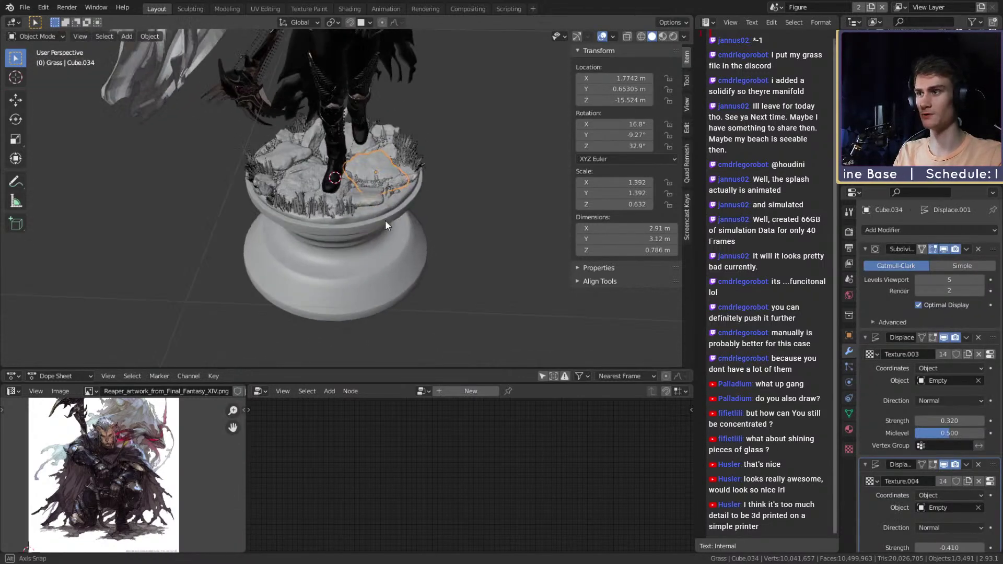
scroll(375, 156, up, 3)
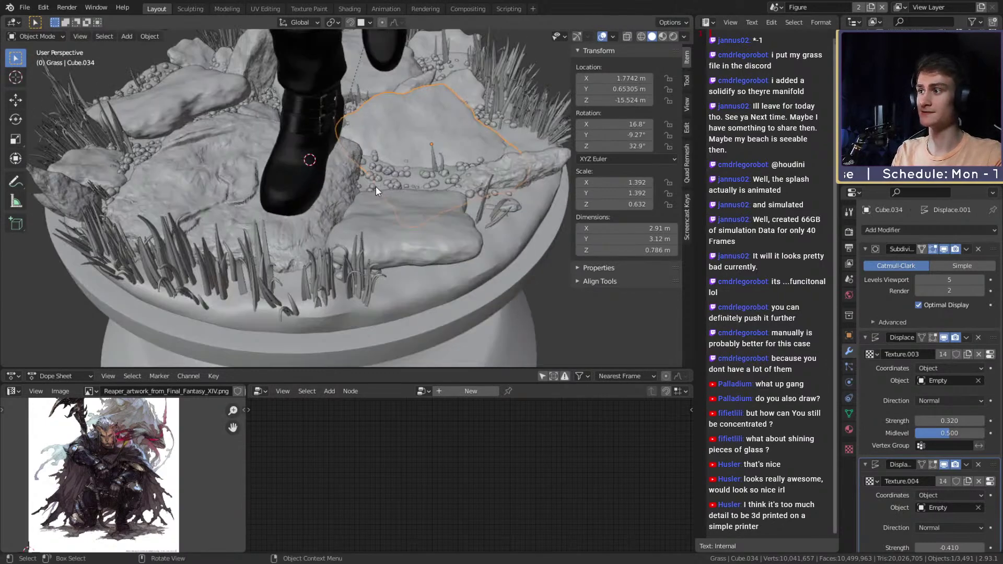
scroll(370, 183, down, 4)
middle_drag(377, 190, 453, 198)
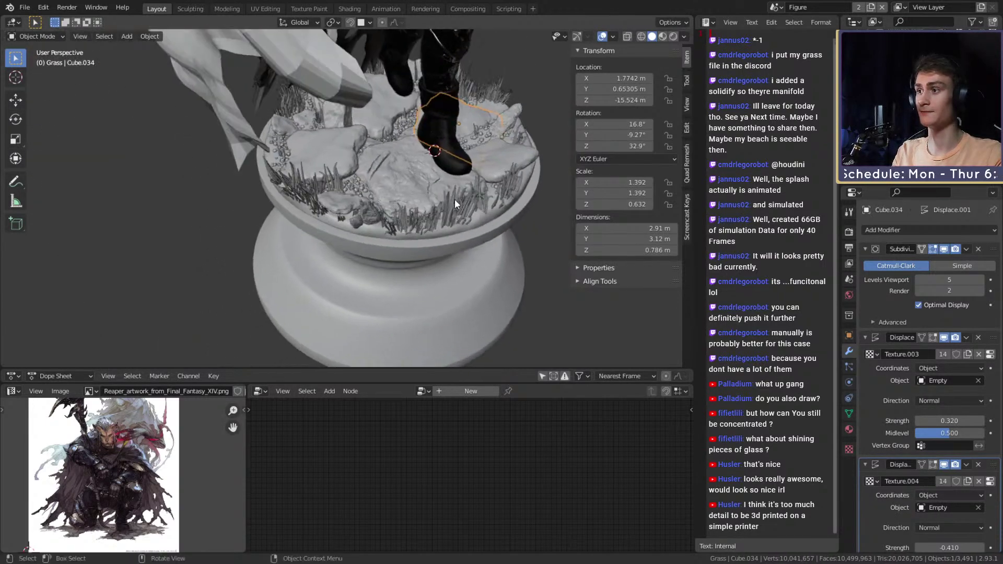
scroll(377, 178, down, 8)
scroll(400, 205, up, 7)
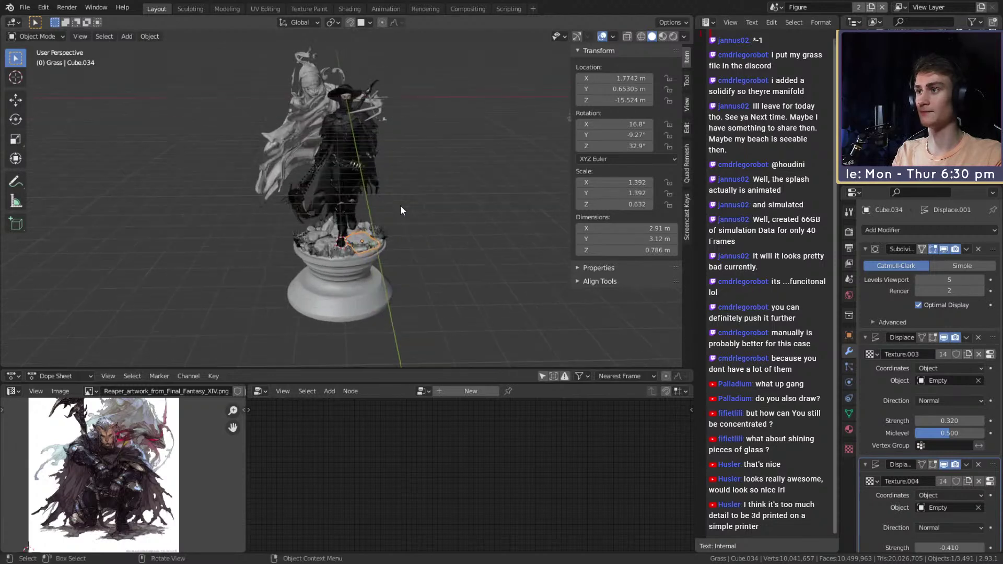
scroll(391, 224, up, 6)
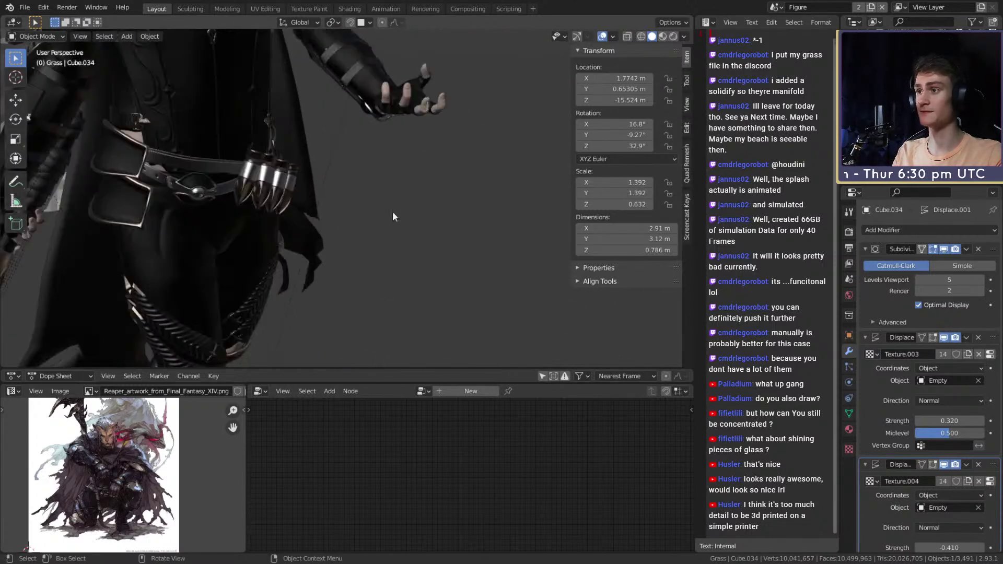
Step: Select the character's body to review the full figure with its base, and save the figurine file
click(402, 148)
scroll(402, 149, down, 8)
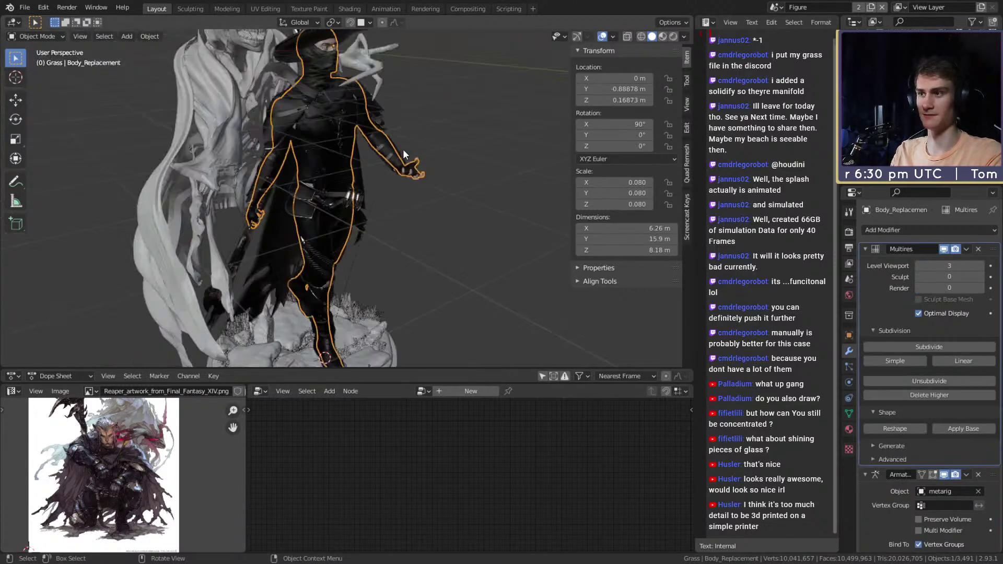
scroll(375, 136, up, 3)
scroll(388, 167, down, 3)
middle_drag(337, 168, 432, 197)
click(457, 191)
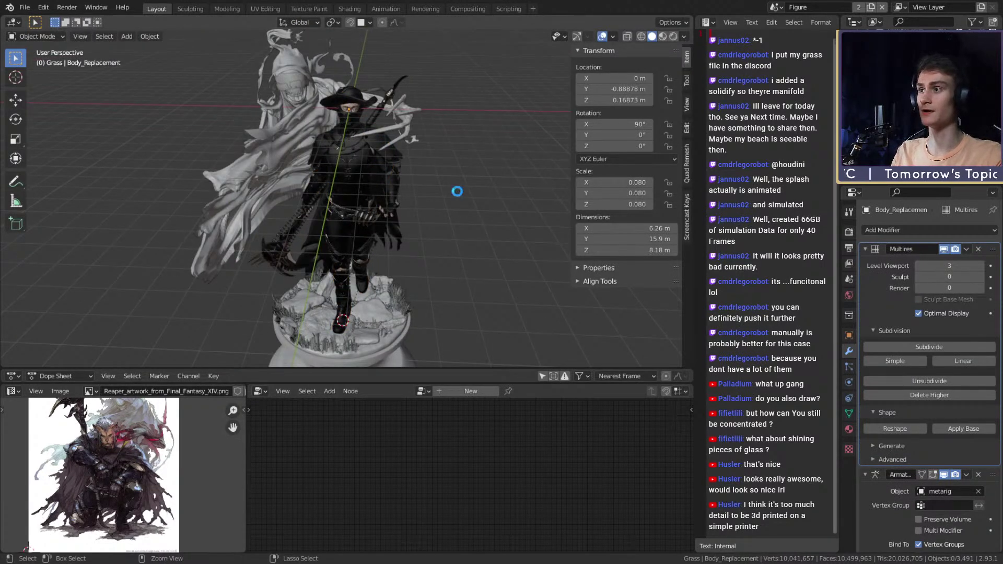
middle_drag(471, 209, 423, 219)
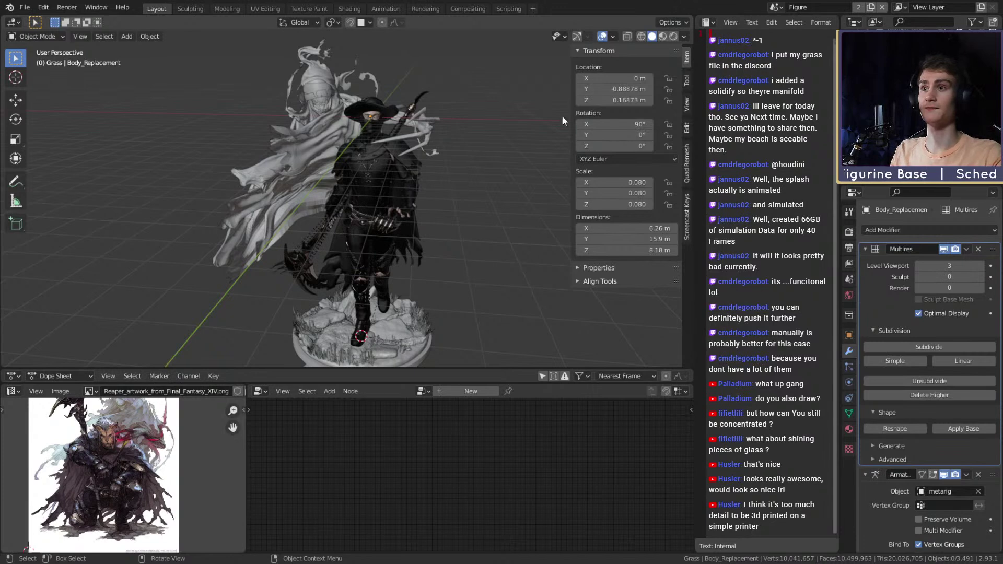
Step: Hide the viewport's transform sidebar and inspect the character's torso, belt and outstretched hand
drag(570, 67, 683, 69)
middle_drag(463, 183, 569, 186)
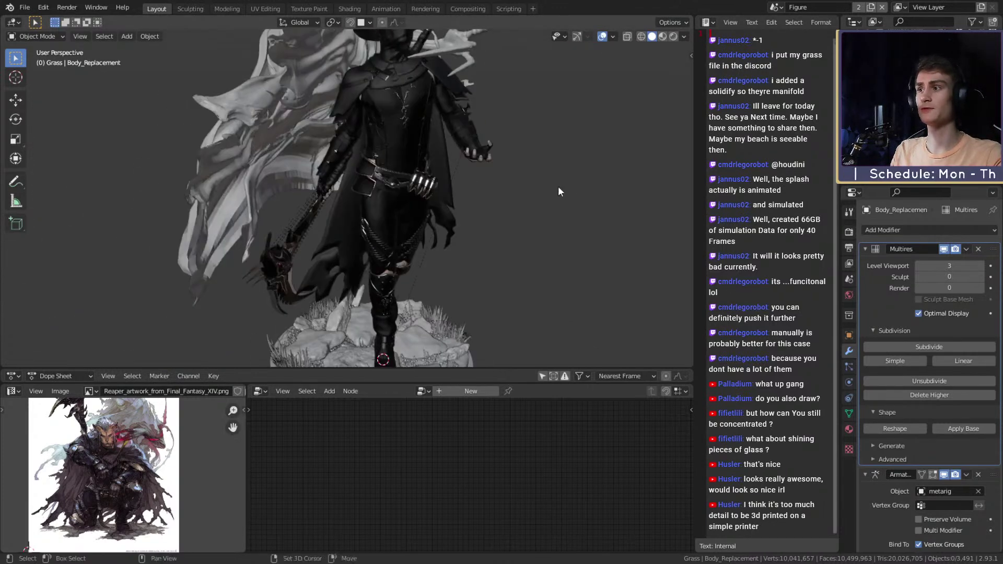
scroll(441, 199, up, 5)
middle_drag(442, 205, 461, 219)
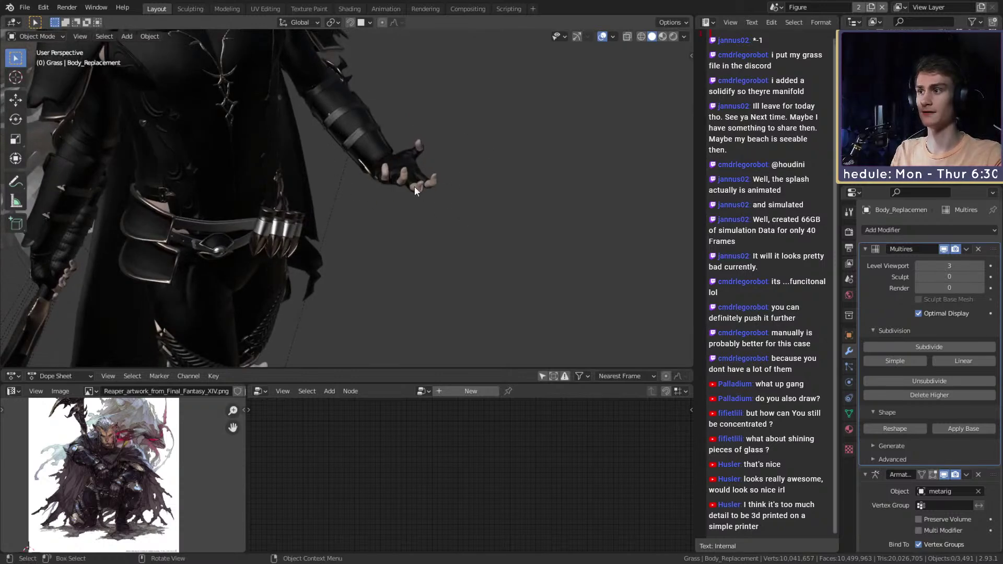
Step: Select the flat rock beside the boot, review the full figurine with its base, and save the file
scroll(427, 138, down, 4)
middle_drag(428, 138, 457, 145)
scroll(452, 177, down, 2)
scroll(396, 198, up, 3)
click(434, 223)
scroll(411, 184, down, 4)
scroll(434, 187, down, 3)
scroll(447, 179, up, 3)
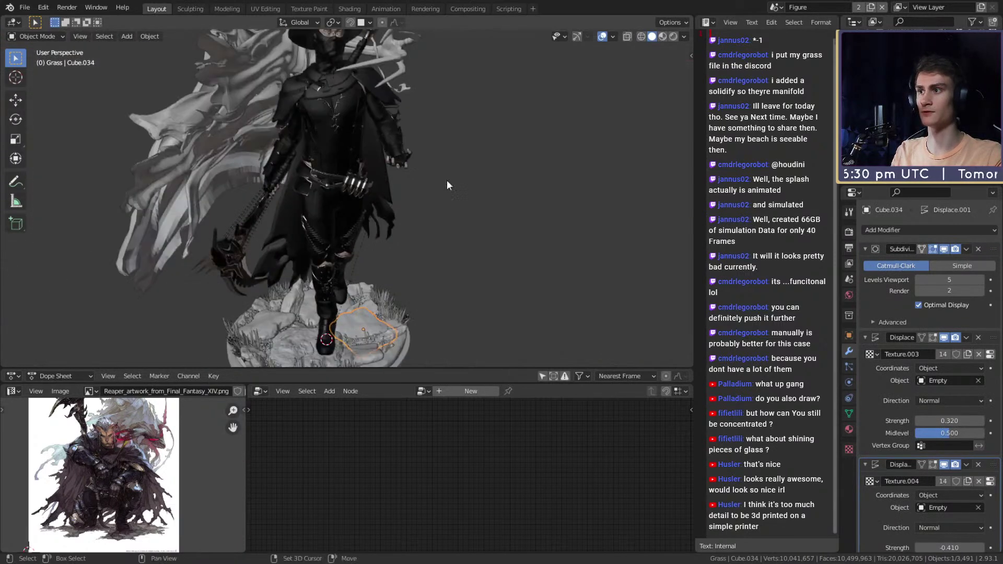
middle_drag(446, 180, 440, 206)
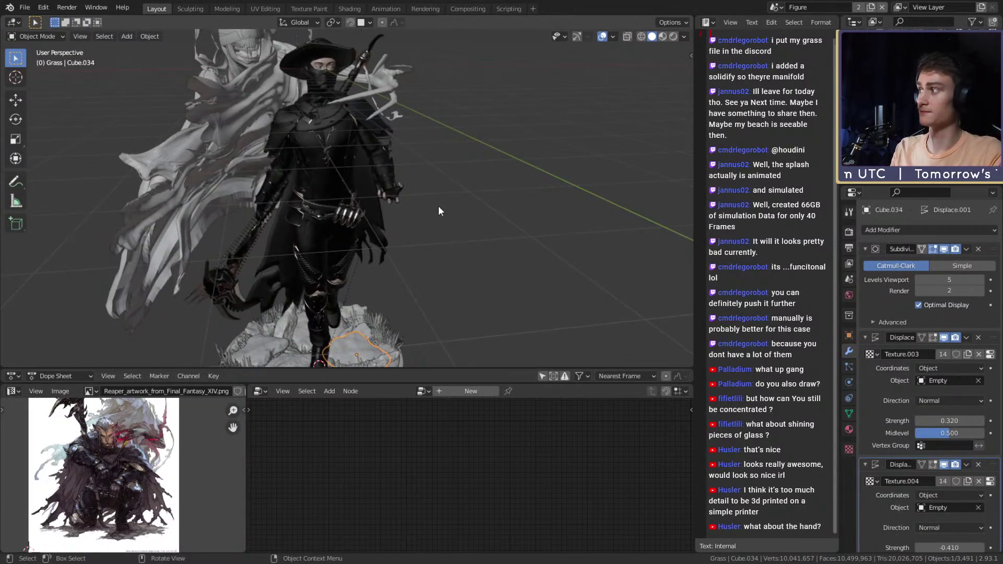
key(ctrl)
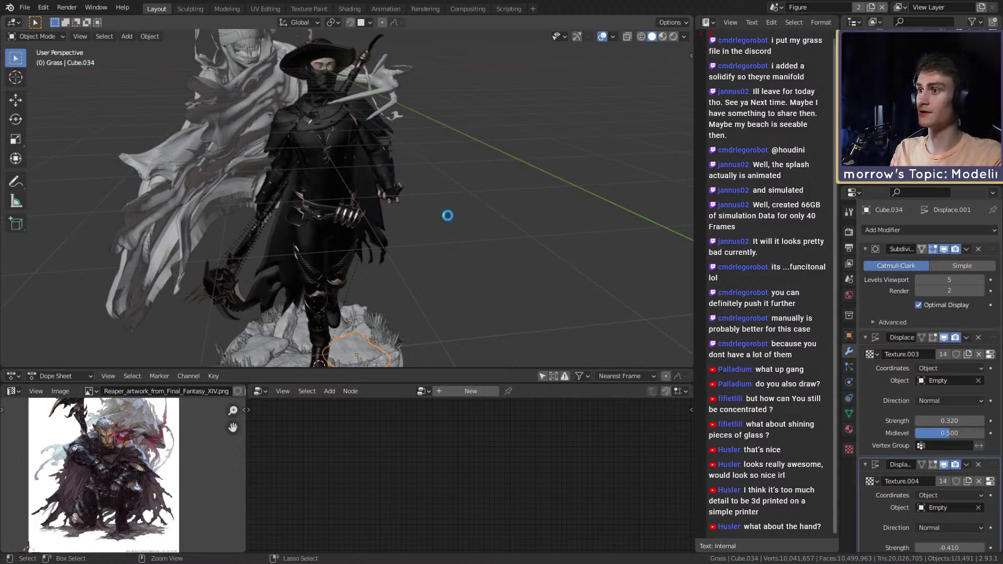
Step: Select the gloves, centre the view on them, and inspect the outstretched hand's fingers from several angles
scroll(447, 215, up, 5)
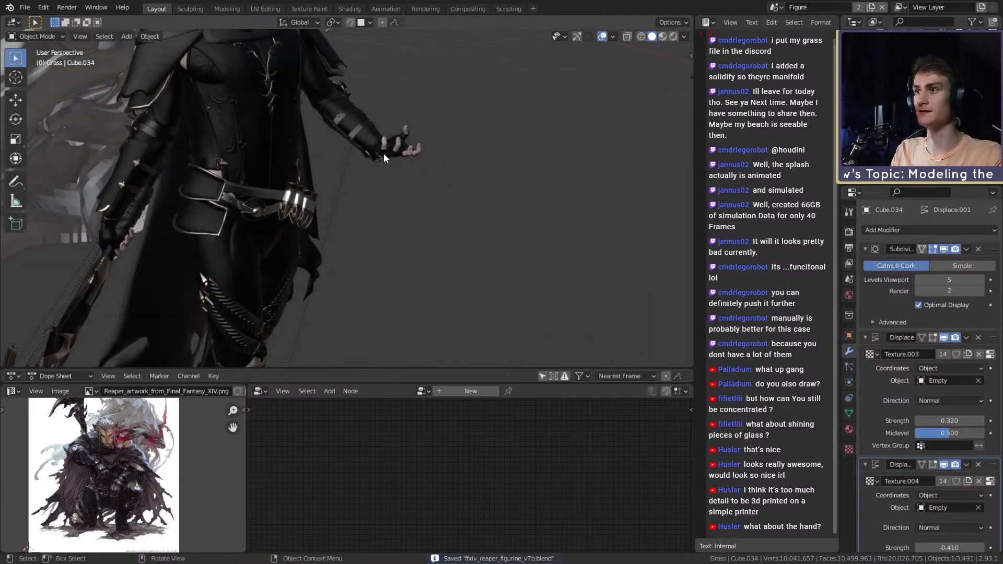
click(385, 157)
key(KP_Decimal)
middle_drag(438, 168, 424, 208)
click(485, 216)
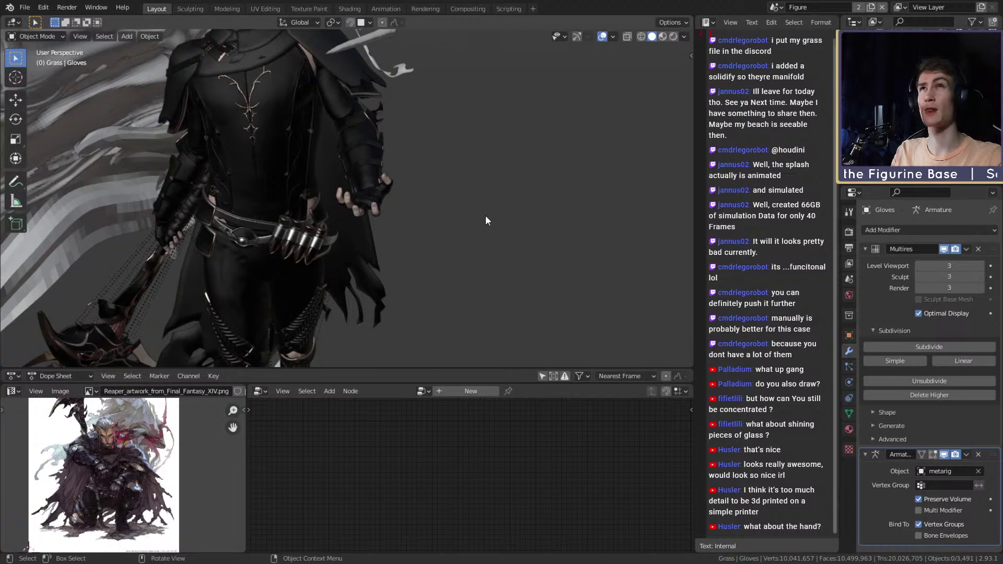
middle_drag(457, 200, 493, 200)
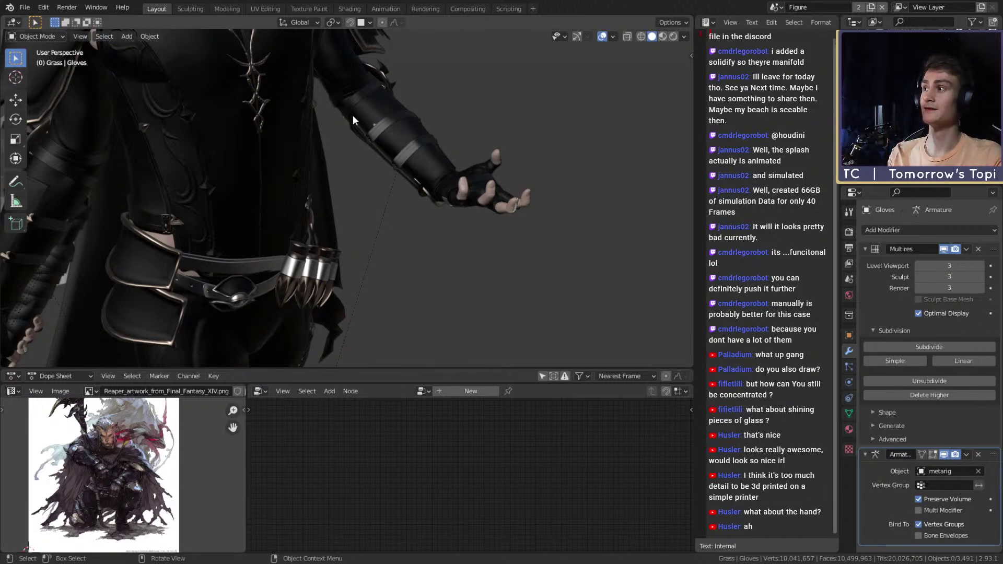
Step: Save the figurine file once more under its current name
click(43, 7)
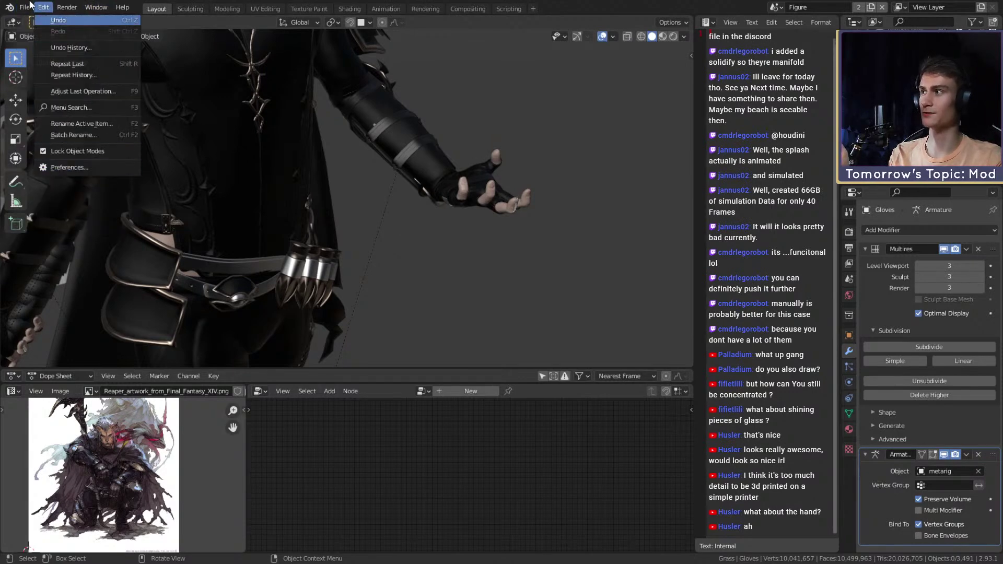
mouse_move(24, 7)
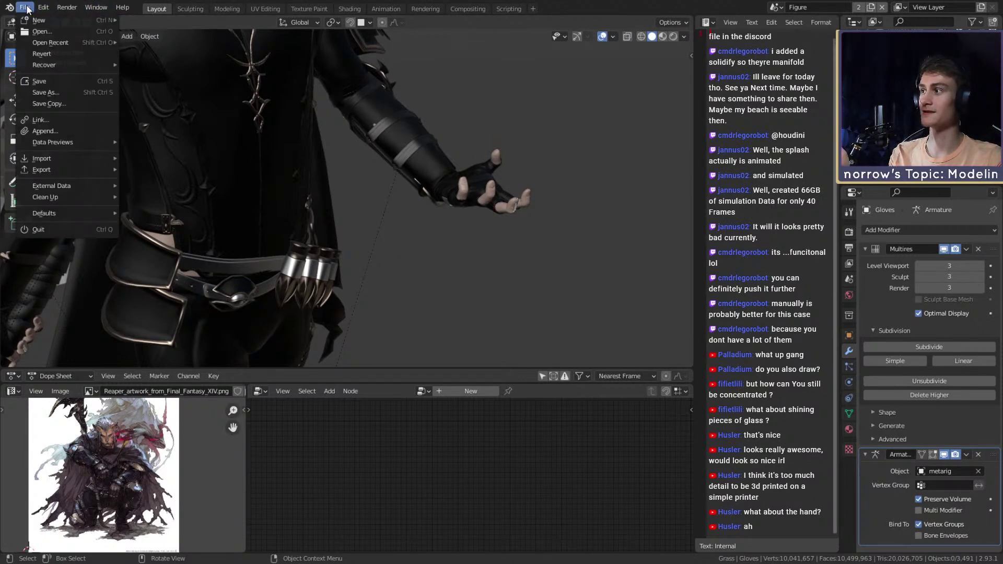
click(35, 81)
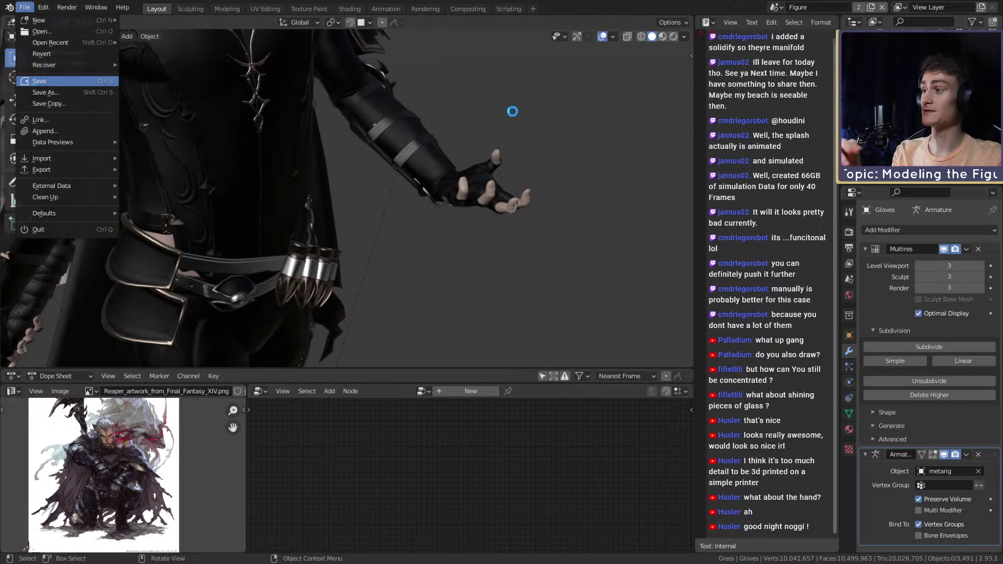